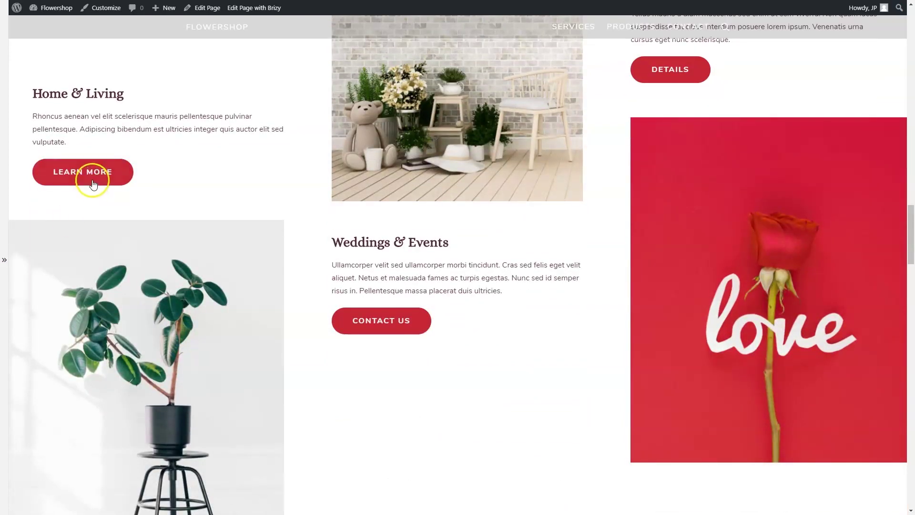
Scroll the Flowershop demo page down to its footer and back up to the tulip hero
scroll(217, 283, "up", 3)
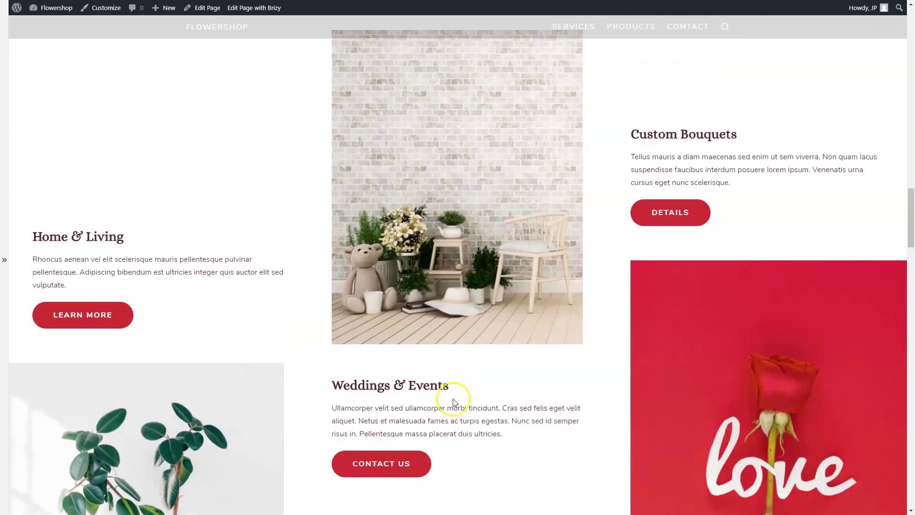
scroll(441, 380, "down", 1)
scroll(443, 381, "down", 3)
scroll(442, 382, "up", 4)
scroll(442, 423, "down", 4)
scroll(441, 424, "up", 4)
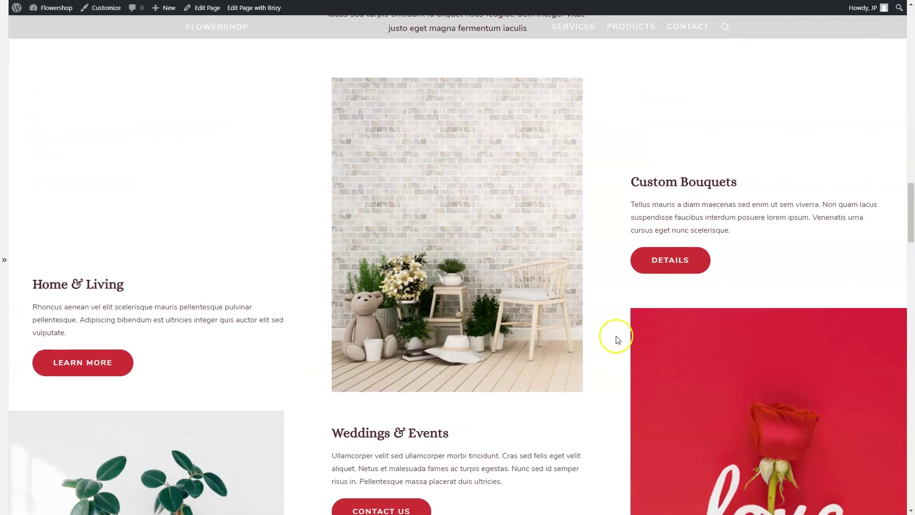
scroll(615, 335, "down", 3)
scroll(616, 337, "down", 4)
scroll(618, 339, "down", 8)
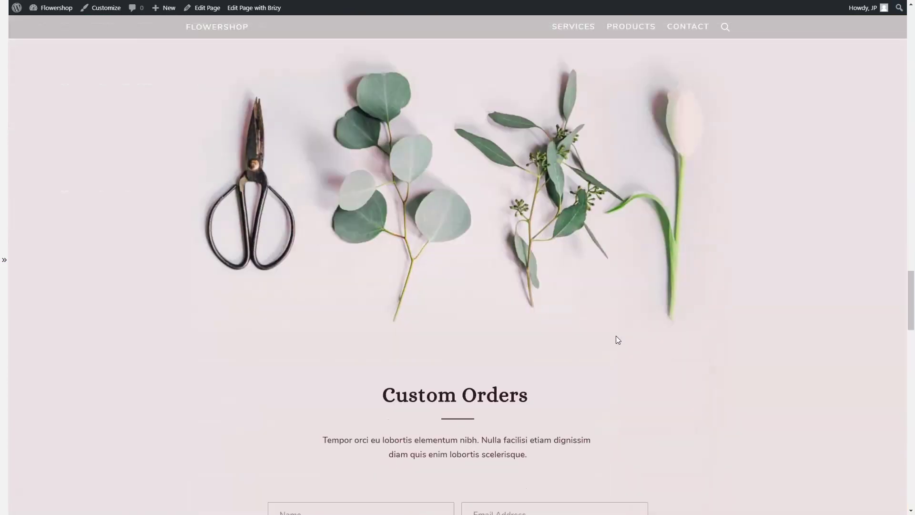
scroll(618, 337, "down", 3)
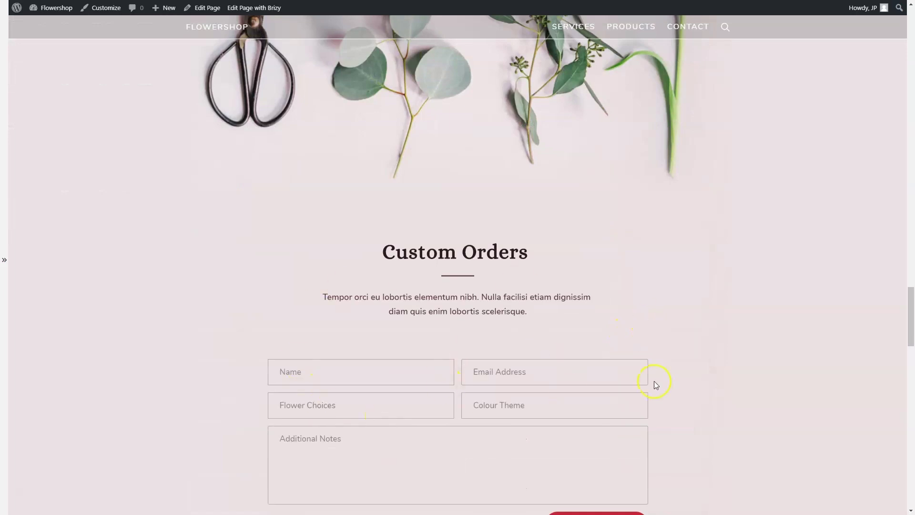
scroll(667, 379, "down", 3)
scroll(688, 377, "down", 8)
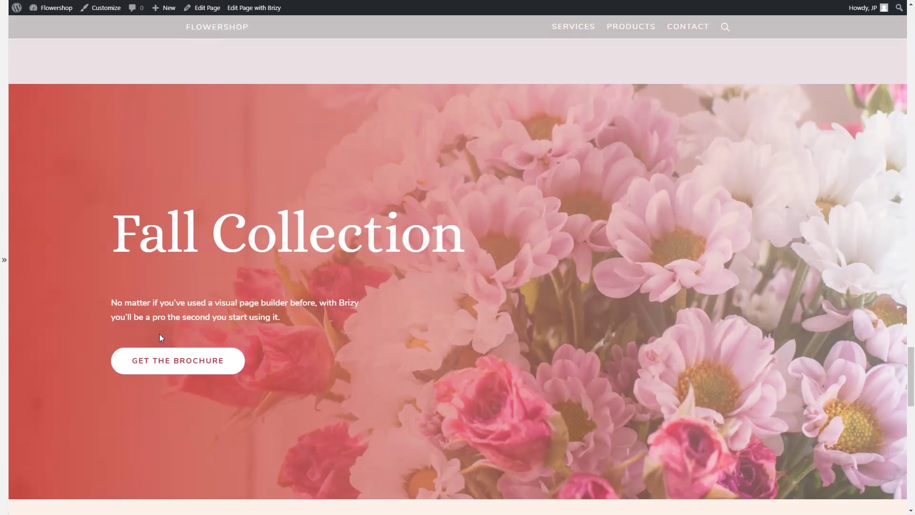
scroll(311, 247, "down", 7)
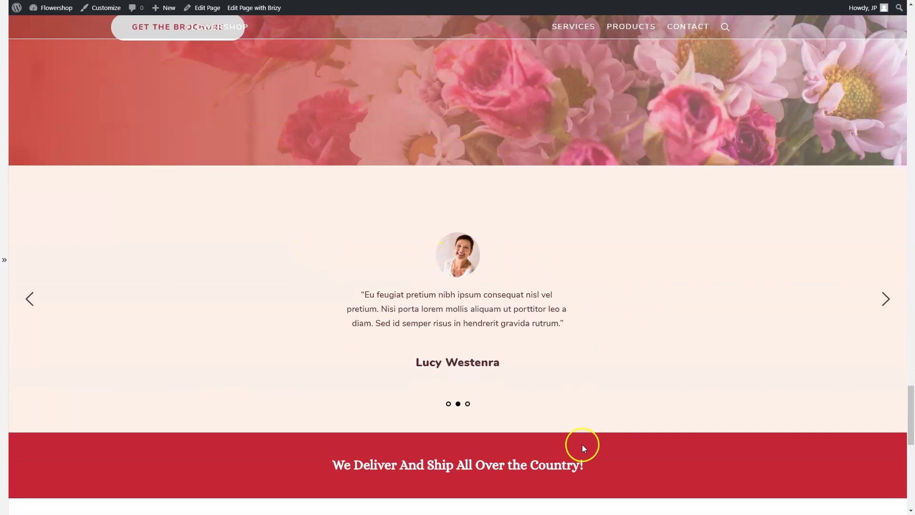
scroll(582, 445, "down", 1)
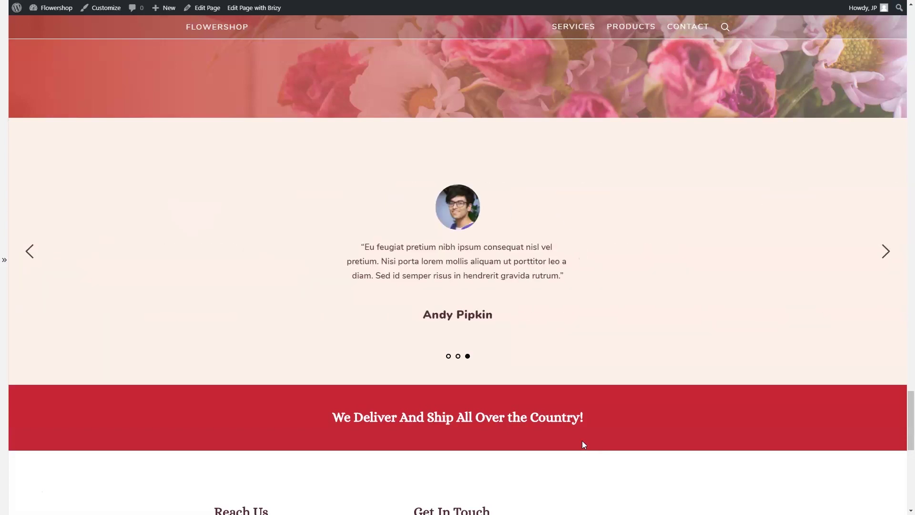
scroll(584, 448, "down", 5)
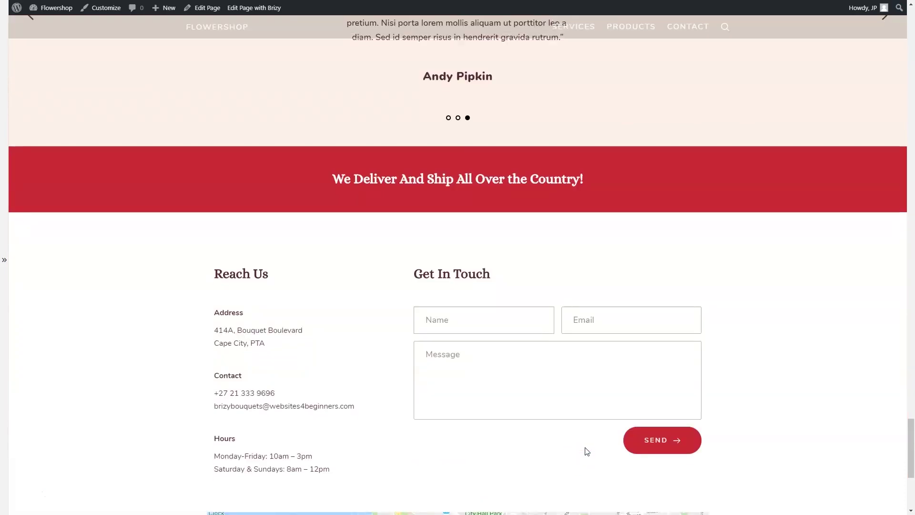
scroll(605, 239, "up", 10)
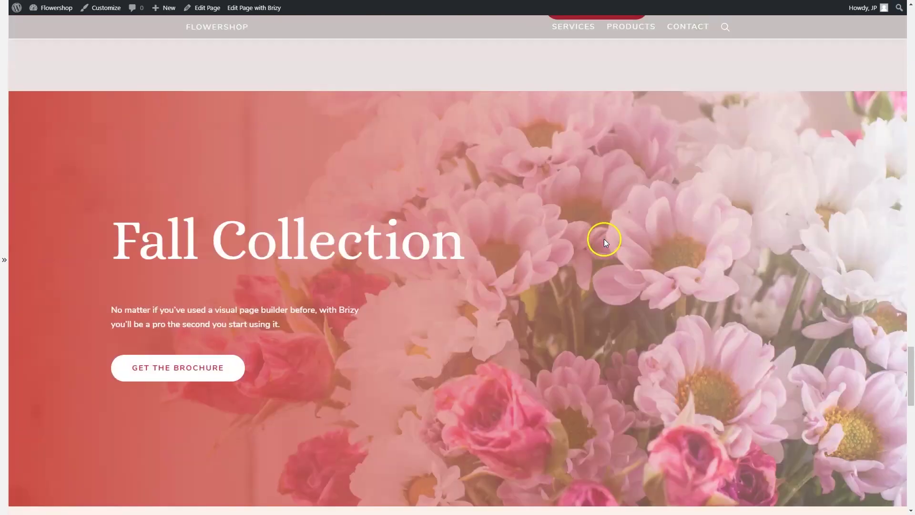
scroll(605, 239, "up", 15)
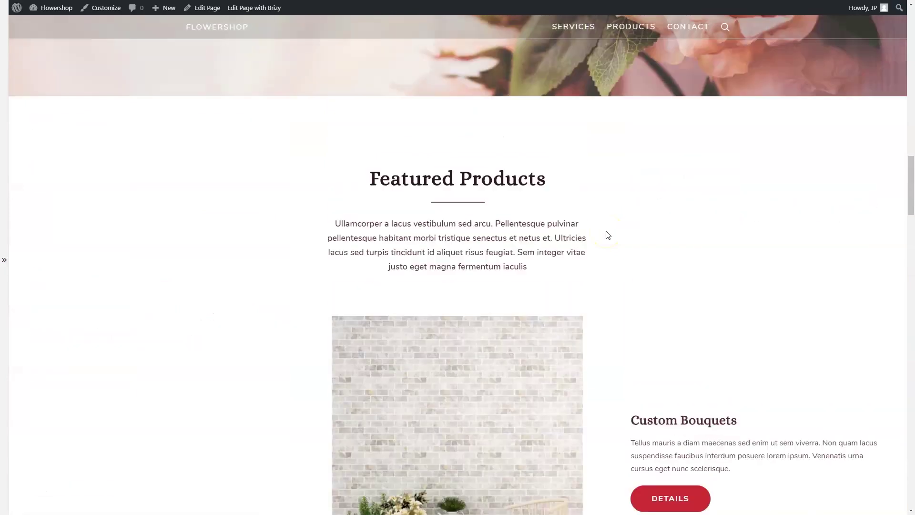
scroll(606, 234, "up", 15)
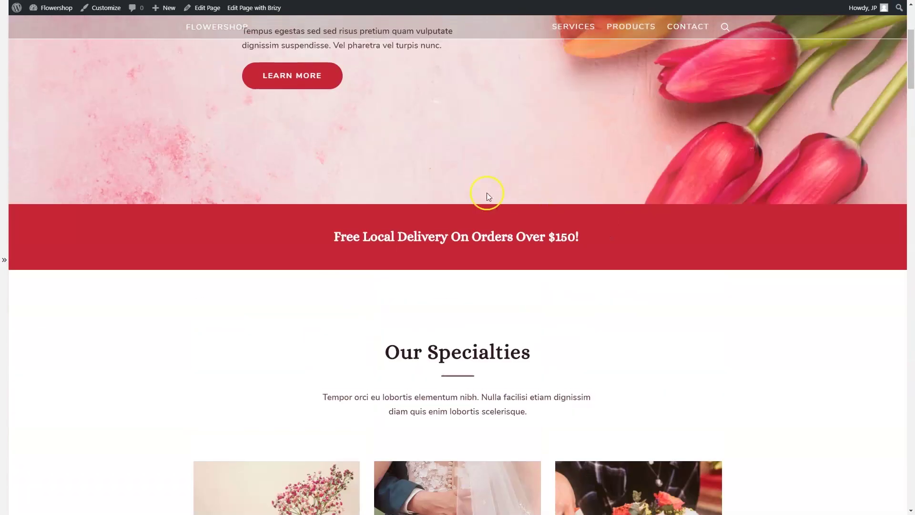
left_click_drag(909, 88, 912, 477)
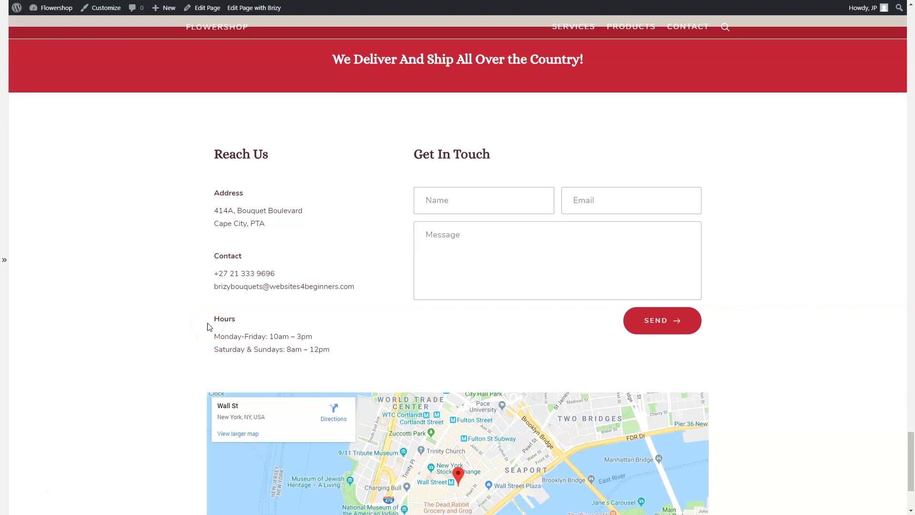
scroll(615, 215, "down", 3)
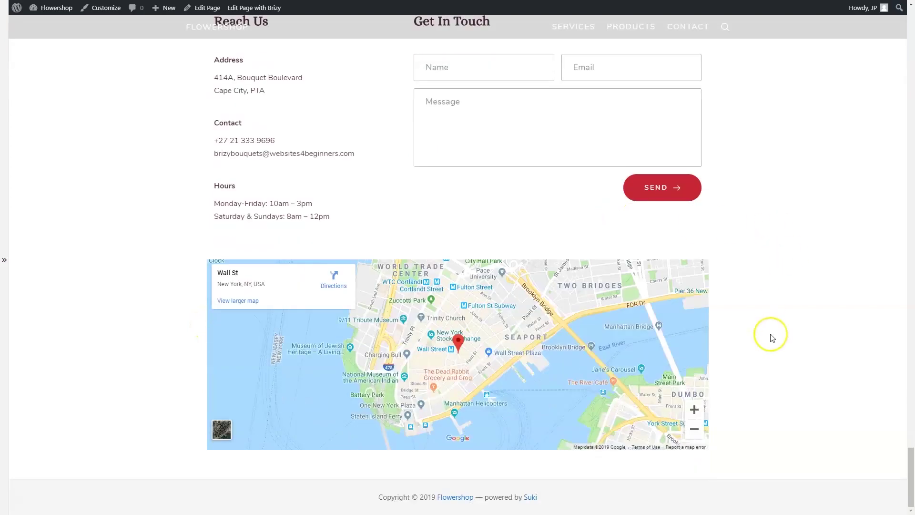
scroll(806, 333, "up", 15)
scroll(809, 330, "up", 15)
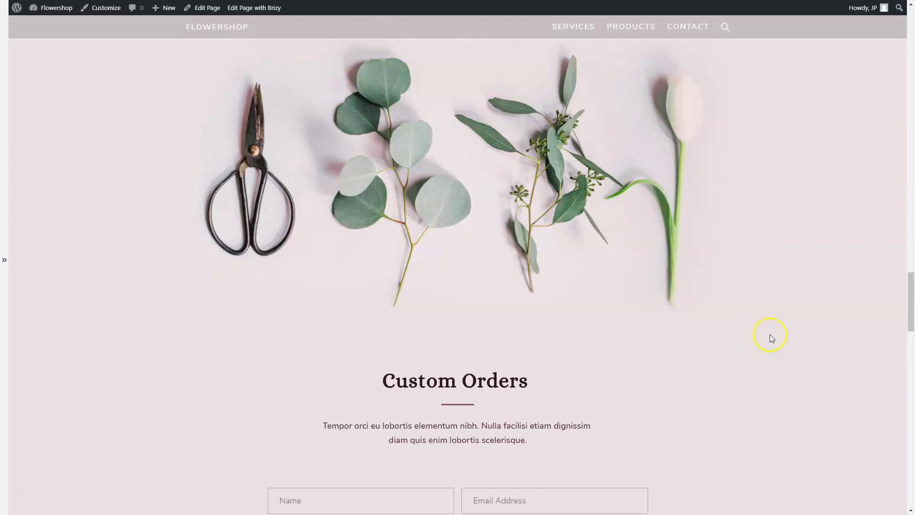
left_click_drag(911, 305, 912, 30)
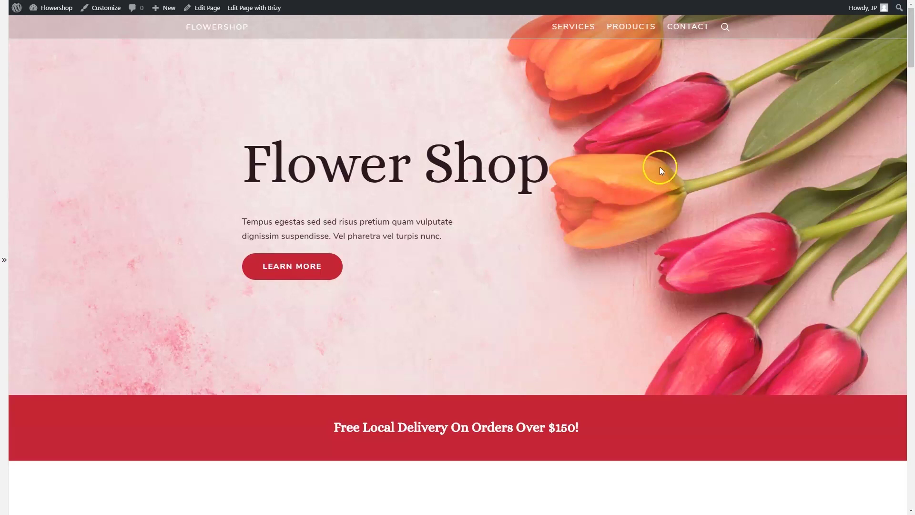
scroll(660, 170, "down", 5)
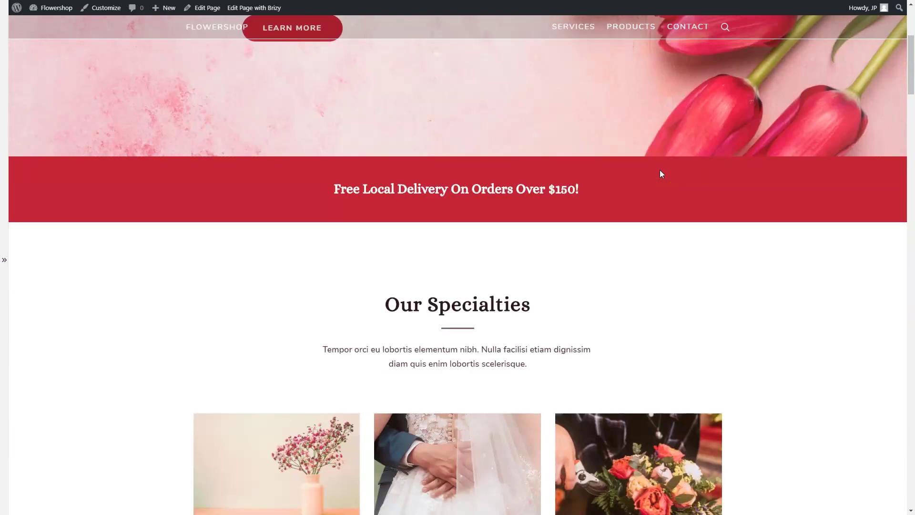
scroll(660, 170, "up", 5)
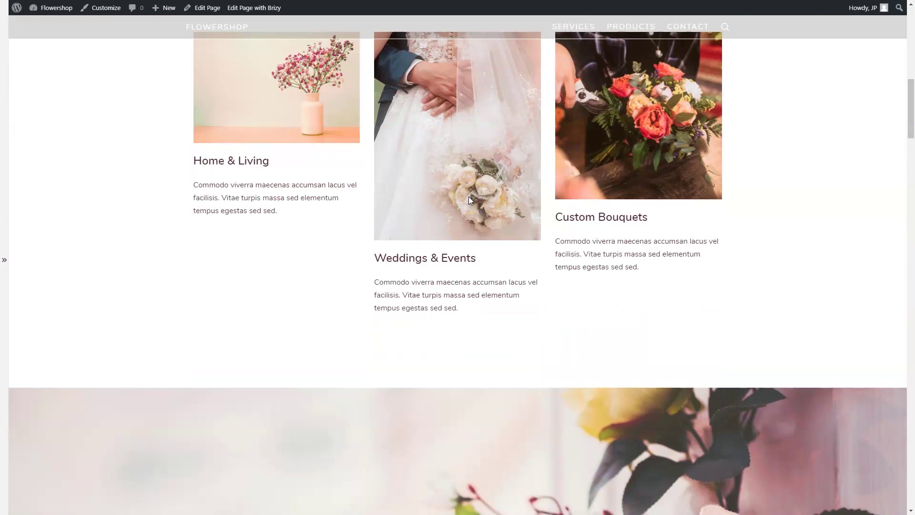
scroll(469, 200, "up", 10)
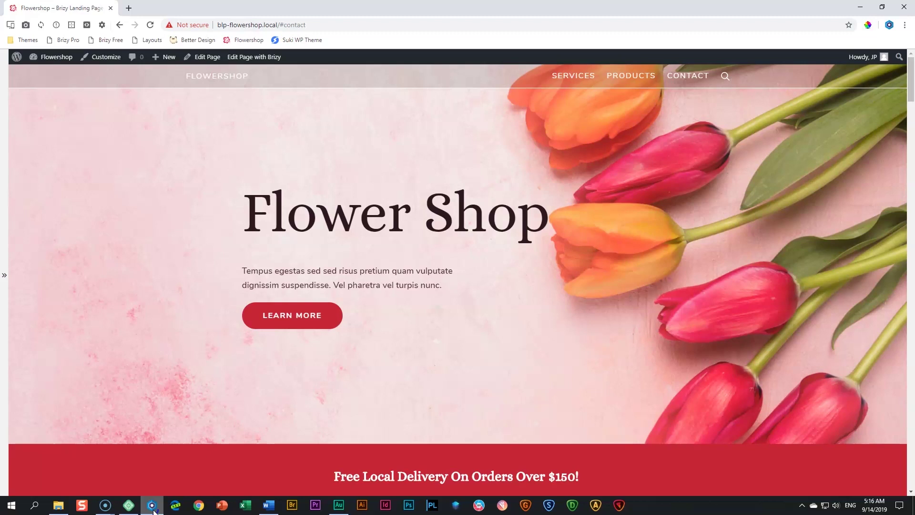
Start a new local site named Flowershop and keep the Preferred environment
left_click(129, 506)
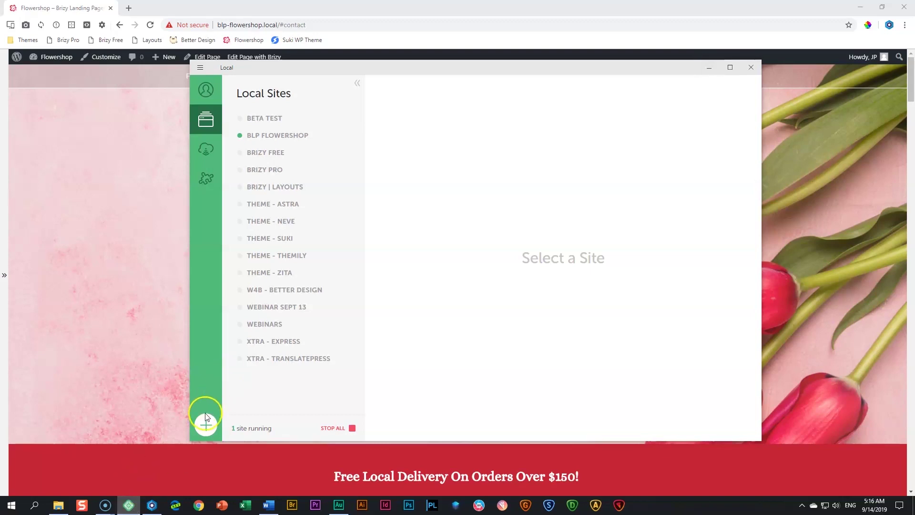
left_click(204, 430)
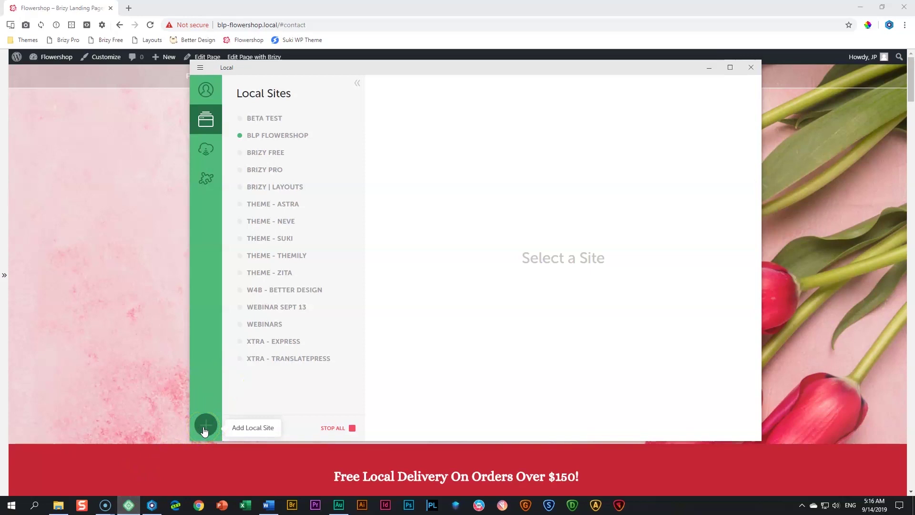
left_click(204, 428)
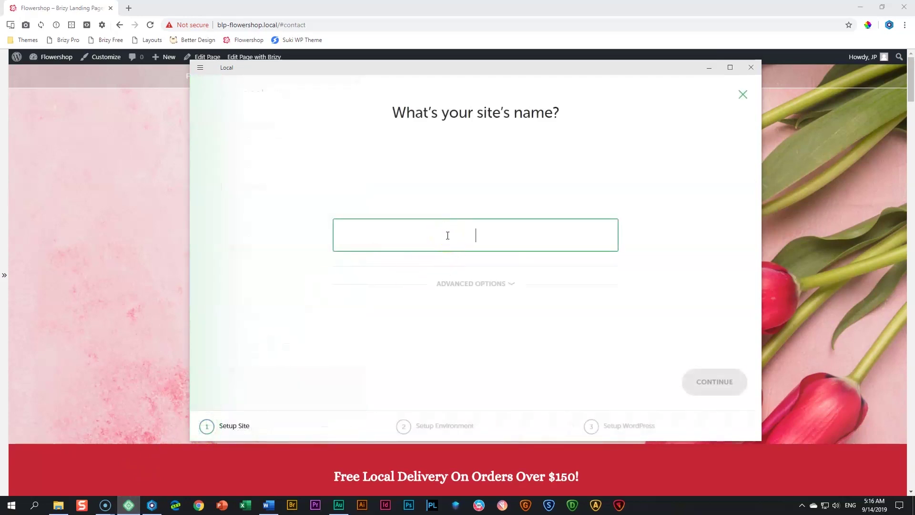
type("Flowershop")
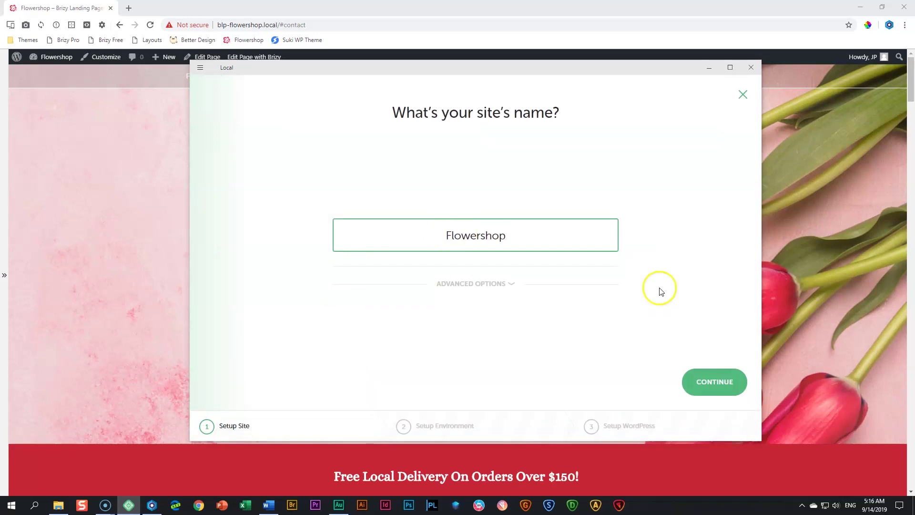
left_click(709, 382)
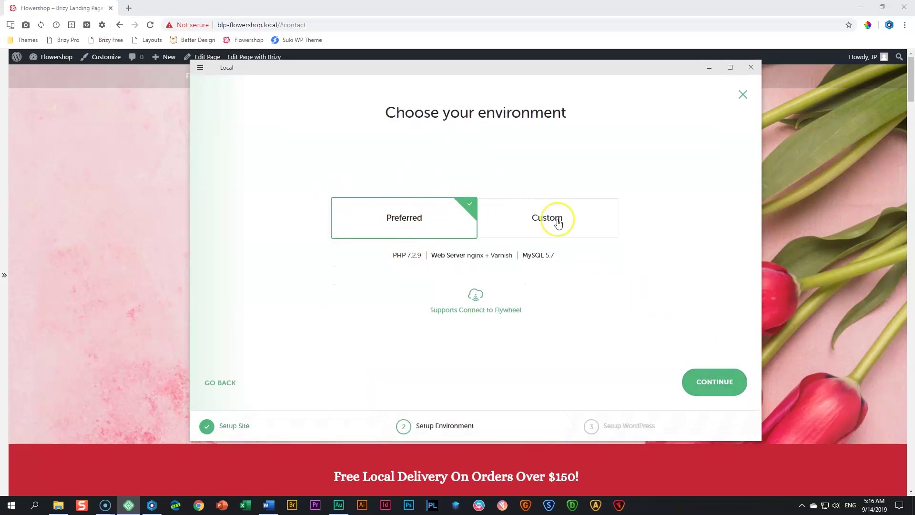
left_click(722, 382)
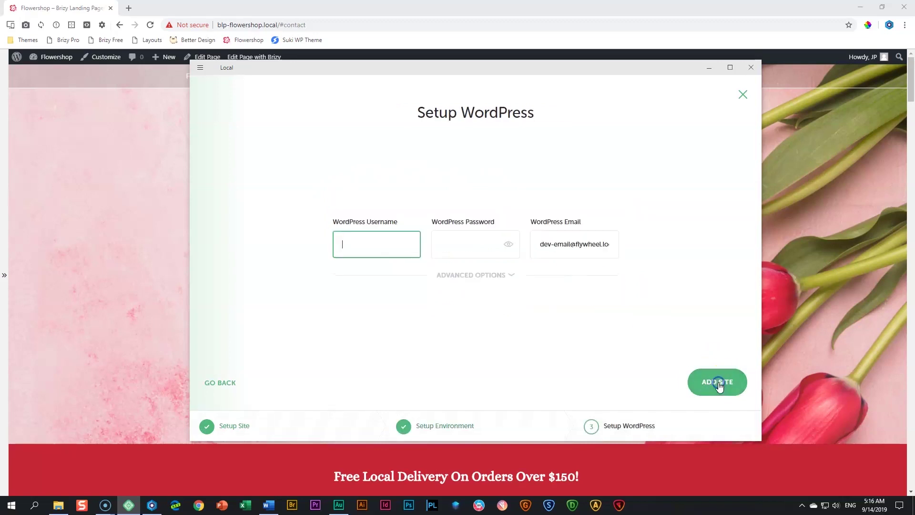
Enter the WordPress username and password, then add the site
left_click(382, 236)
type("admin")
key("Tab")
type("admin")
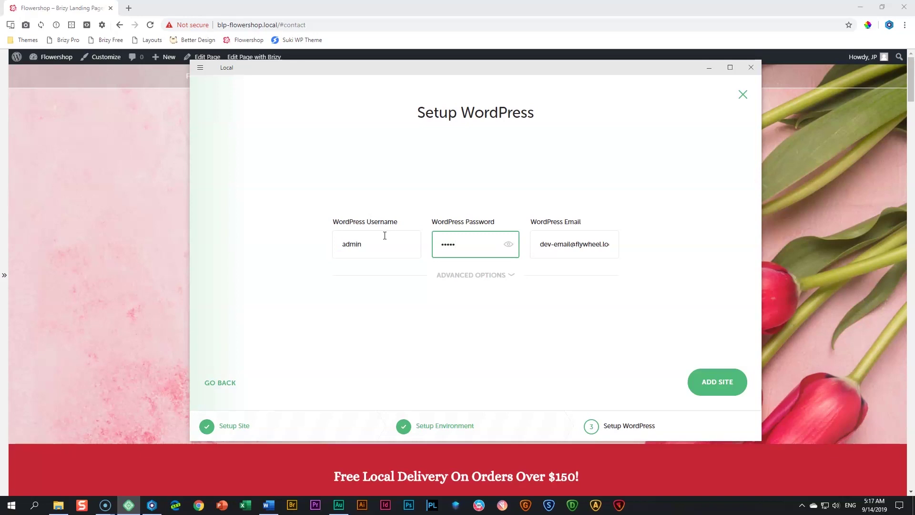
left_click(508, 244)
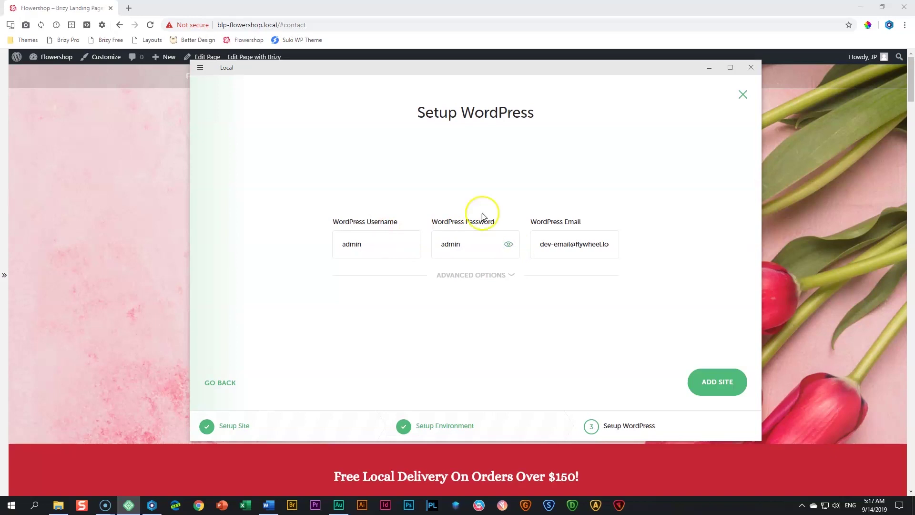
left_click(731, 385)
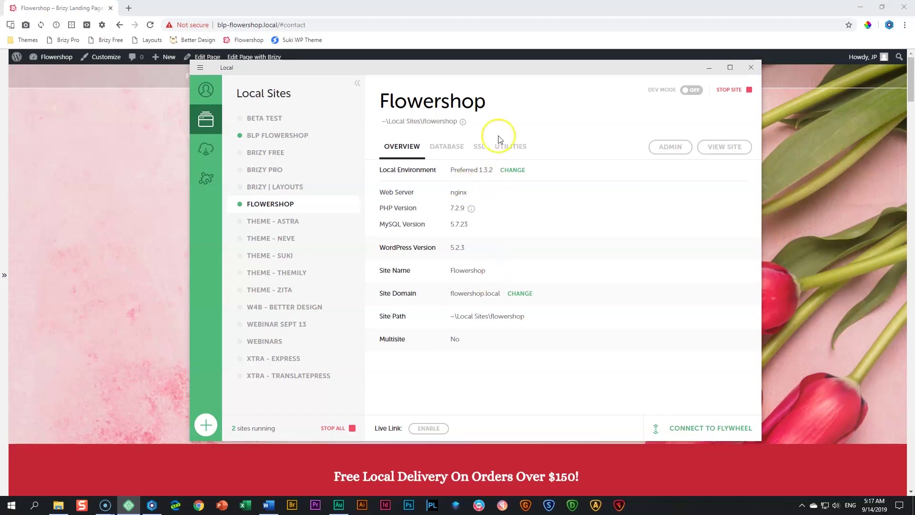
Trust the Flowershop SSL certificate, preview the site, then open its WordPress admin
left_click(479, 147)
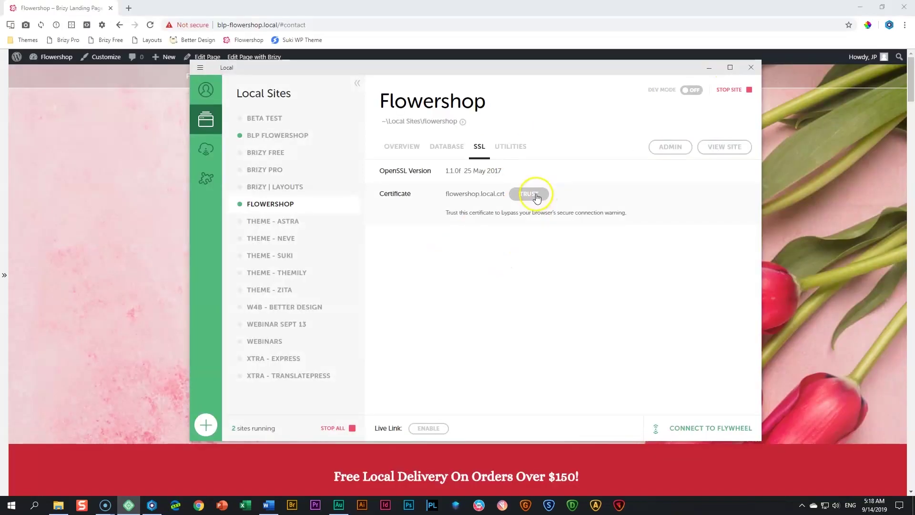
left_click(536, 196)
left_click(725, 147)
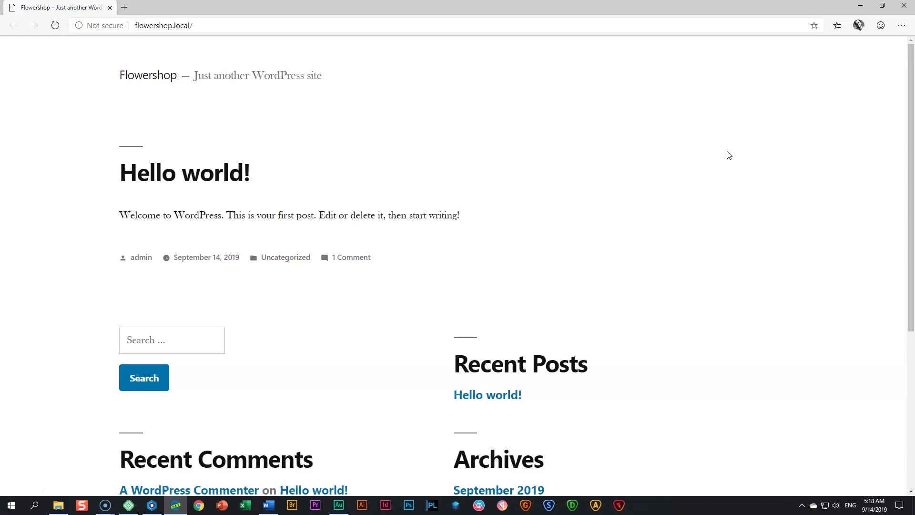
left_click(904, 5)
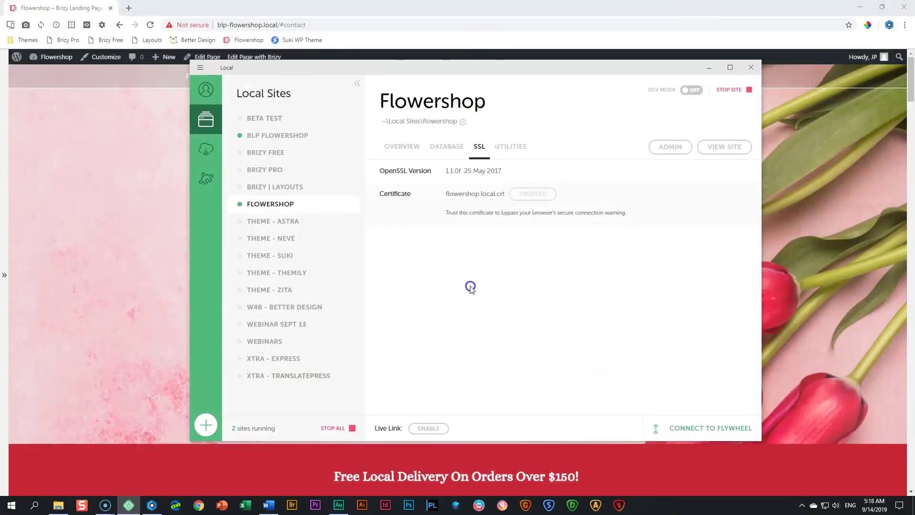
left_click(671, 149)
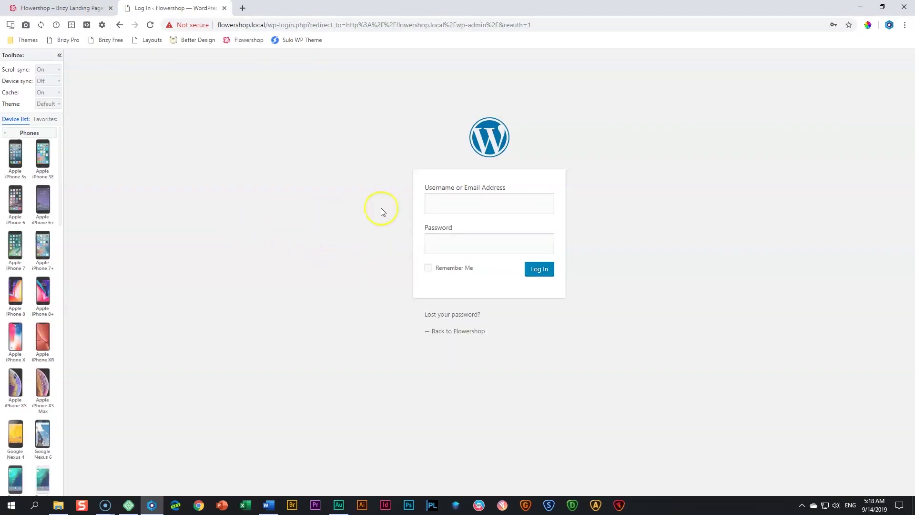
Log in with the site's username and password, then collapse the Blisk device toolbox
left_click(449, 208)
type("admin")
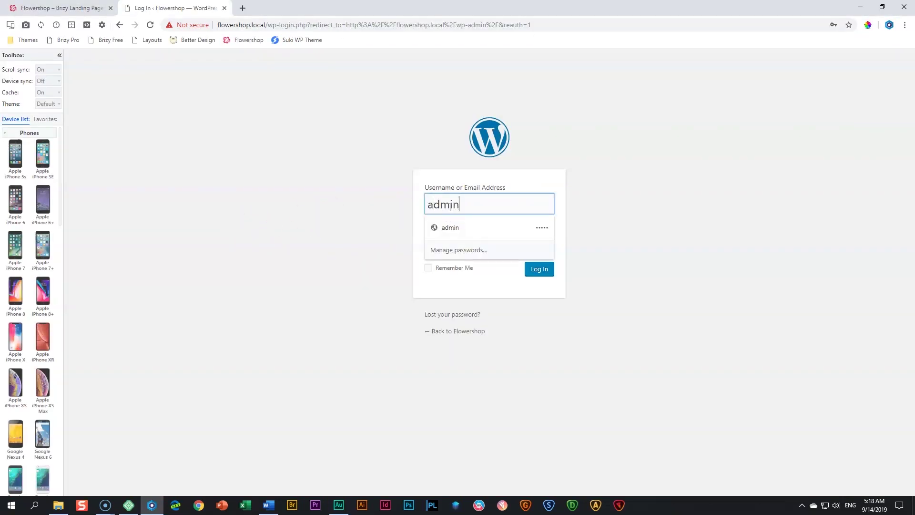
left_click(355, 242)
left_click(472, 245)
type("•••")
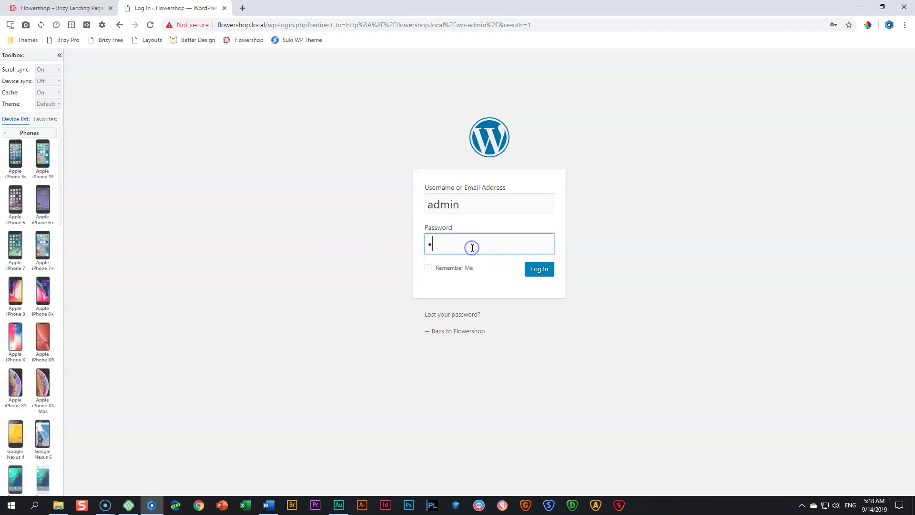
type("••")
left_click(352, 265)
left_click(551, 270)
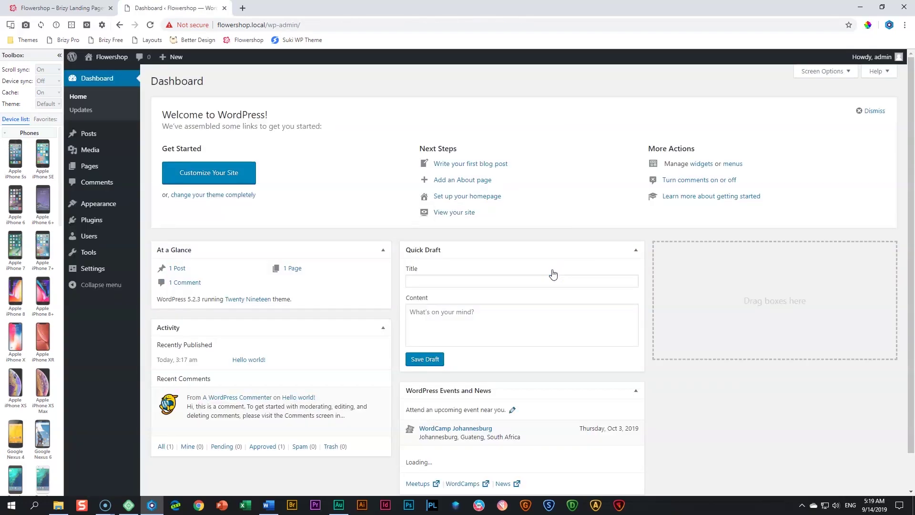
left_click(60, 55)
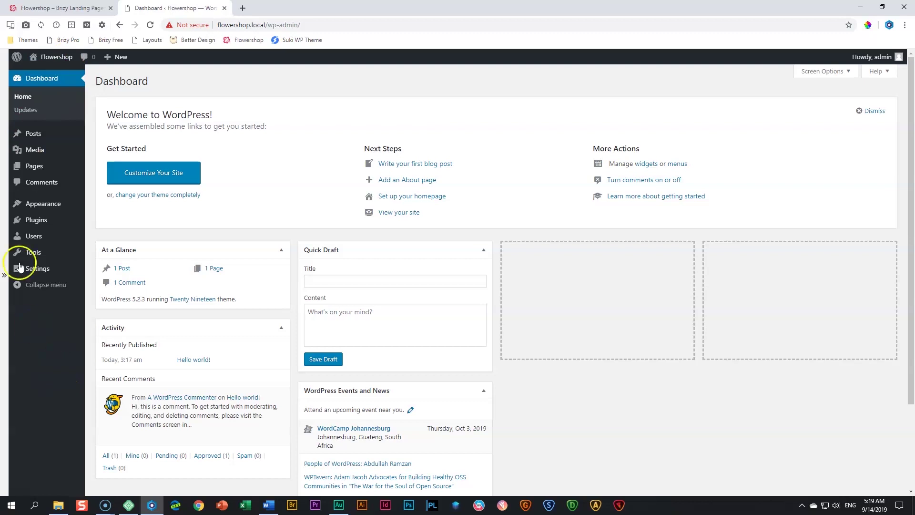
mouse_move(42, 153)
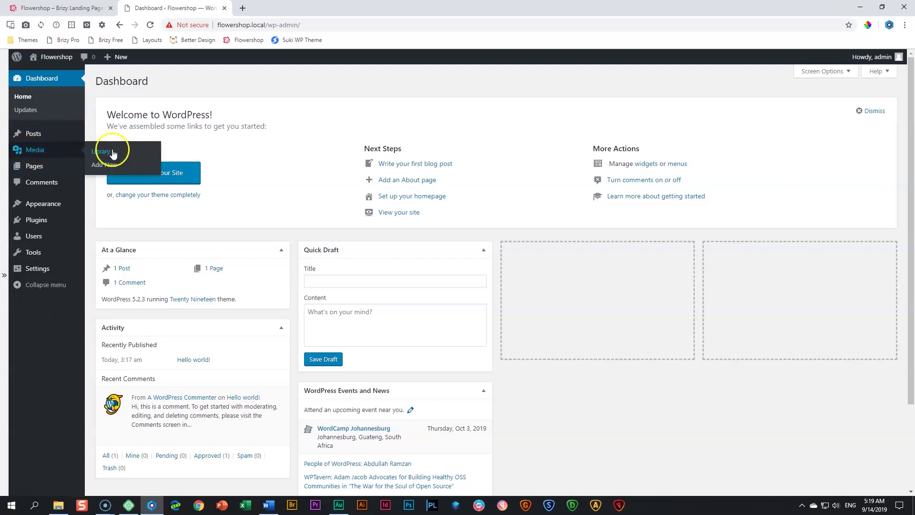
Upload 14 Flowershop images, excluding the Word document and preloader icon, then view the Media Library
left_click(112, 169)
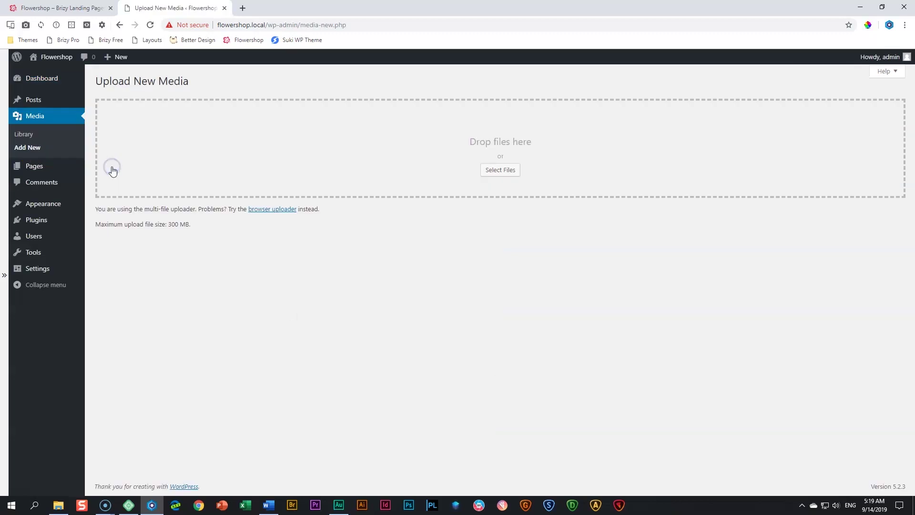
left_click(58, 505)
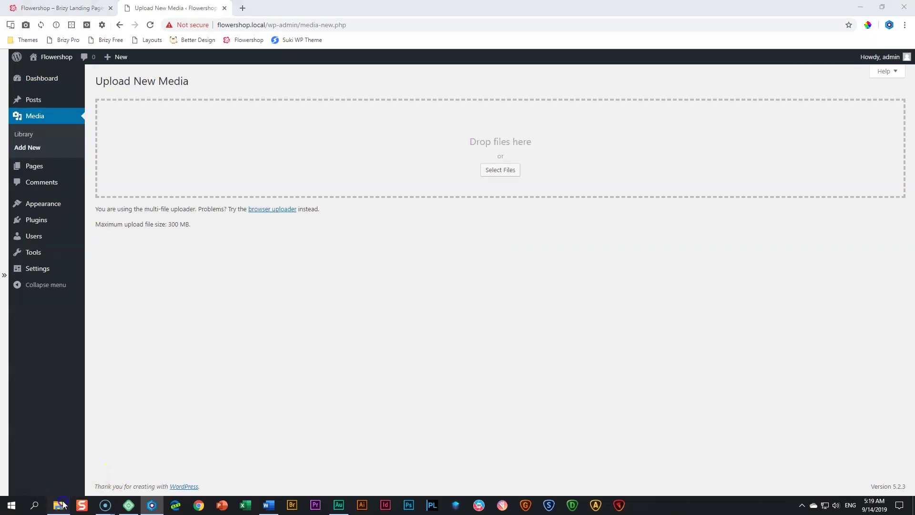
left_click(448, 378)
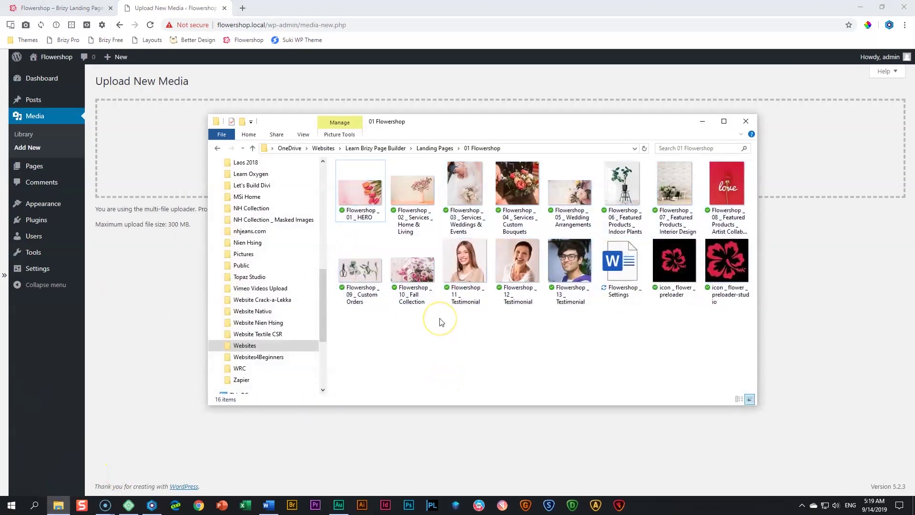
key("ctrl+a")
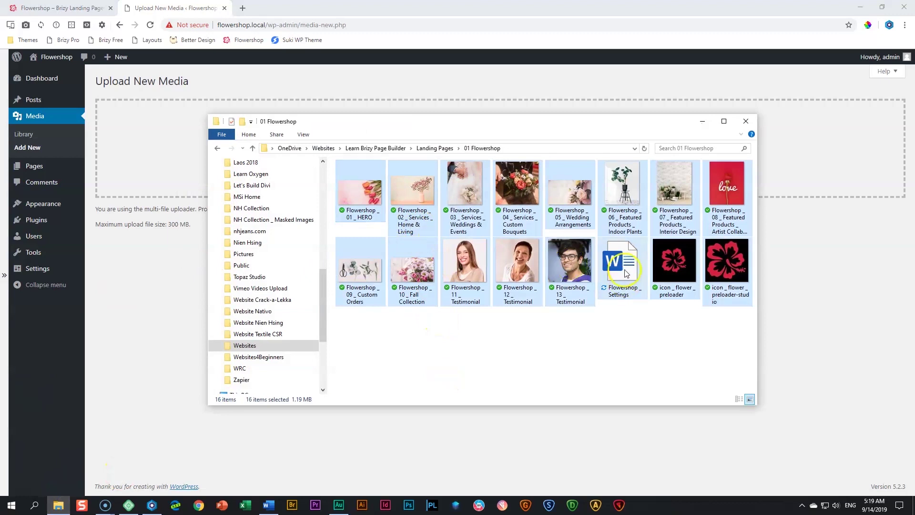
left_click(627, 273, "ctrl")
left_click(684, 268, "ctrl")
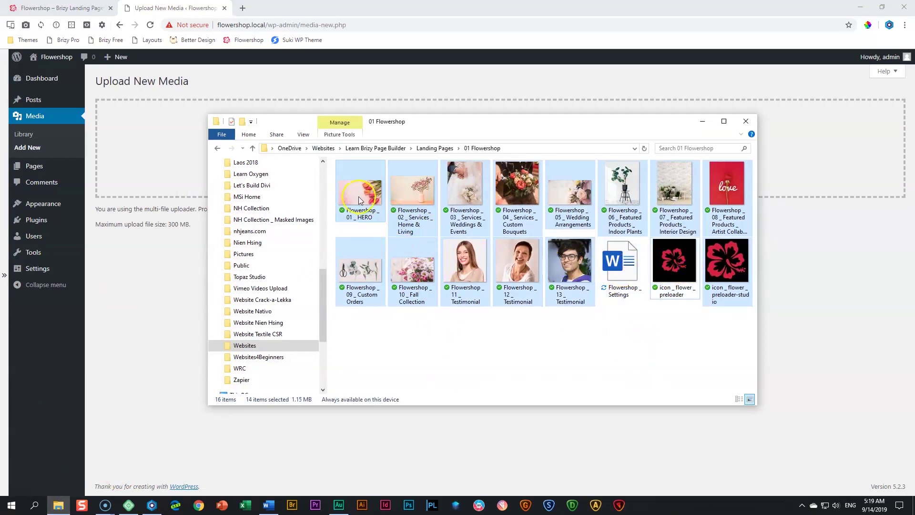
left_click_drag(364, 196, 147, 153)
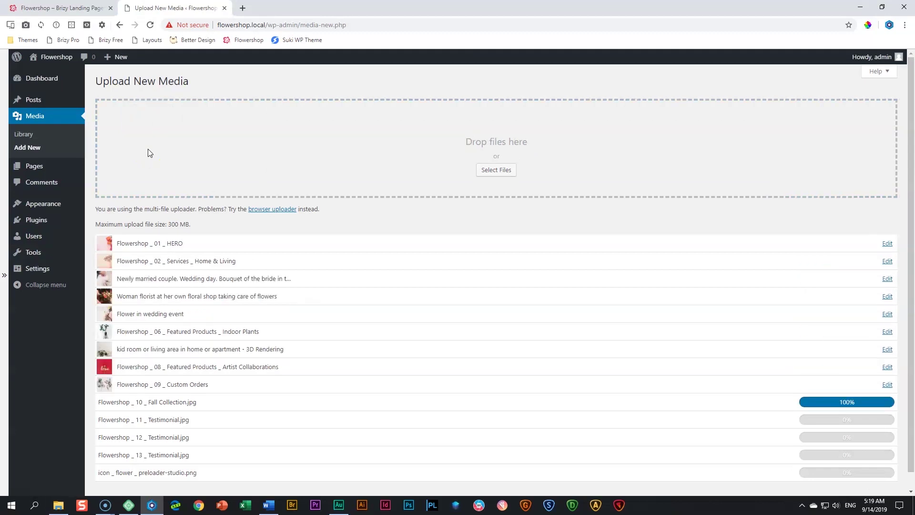
left_click(28, 155)
left_click(25, 135)
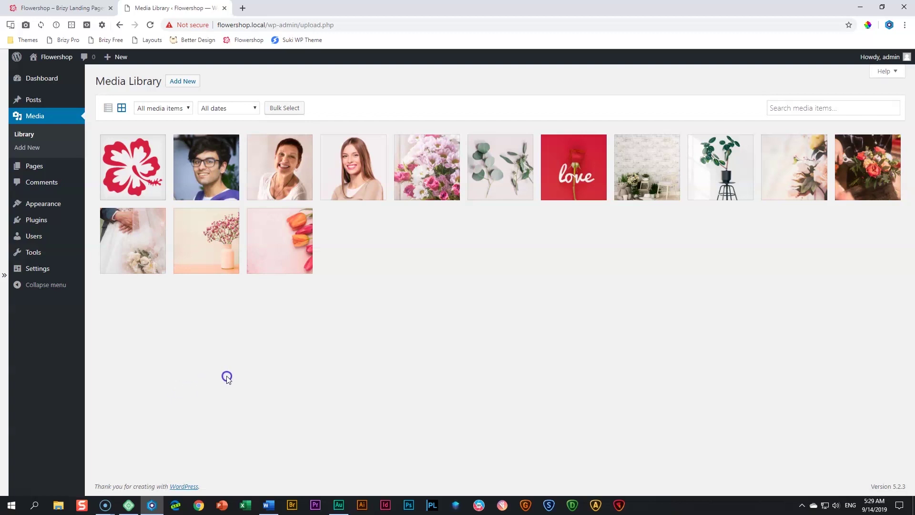
Search for 'suki' among new themes, install and activate the Suki theme
mouse_move(41, 205)
left_click(95, 210)
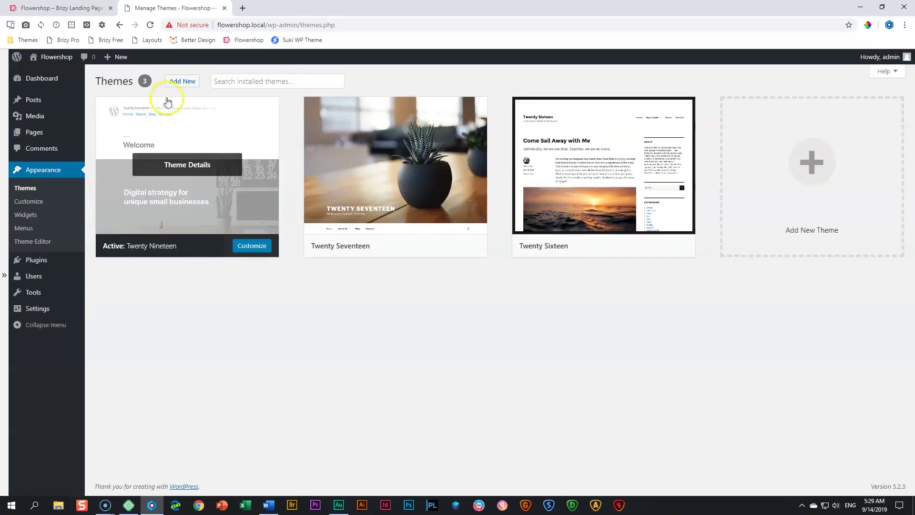
left_click(185, 84)
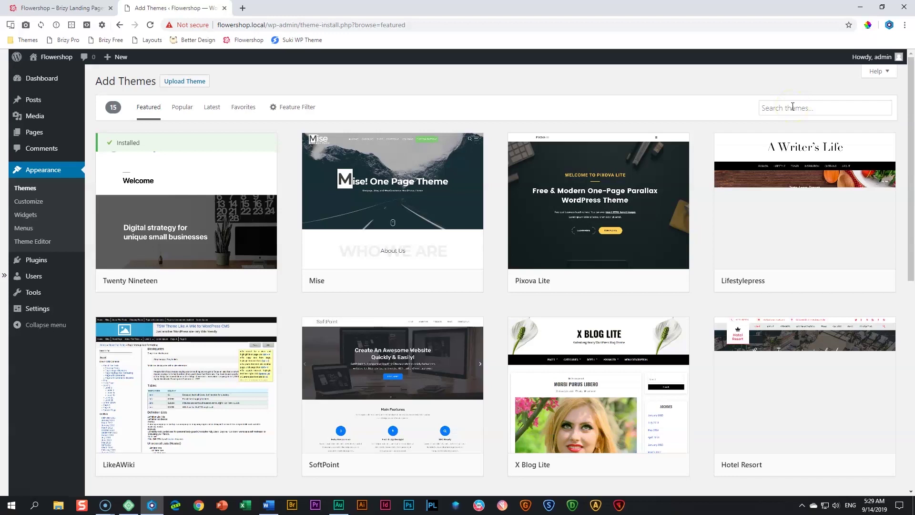
left_click(792, 107)
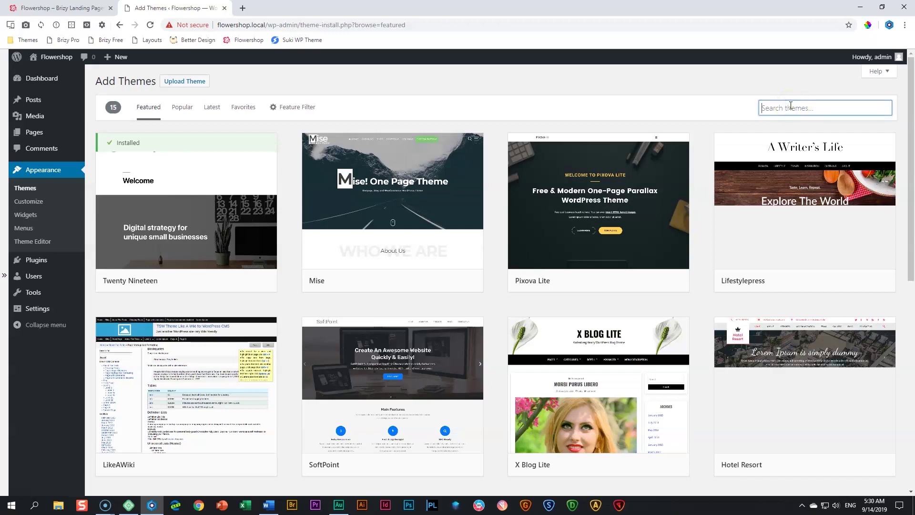
type("suki")
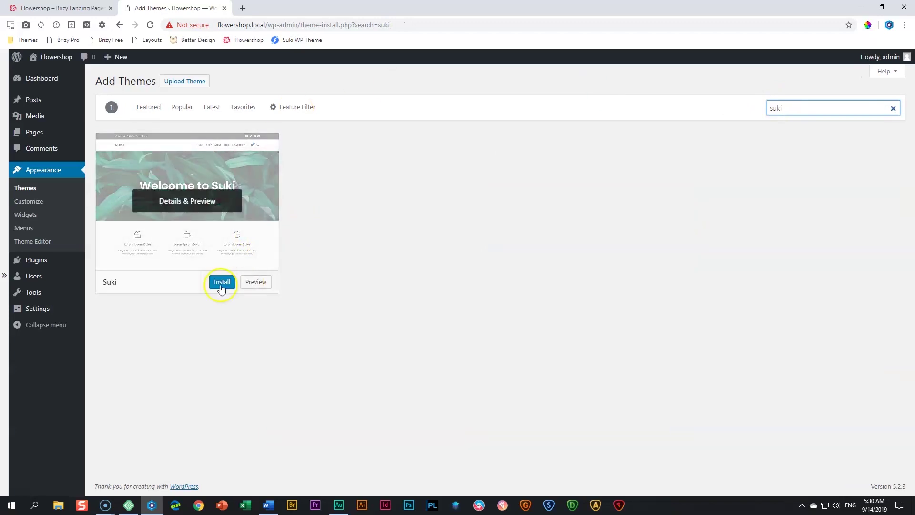
left_click(221, 285)
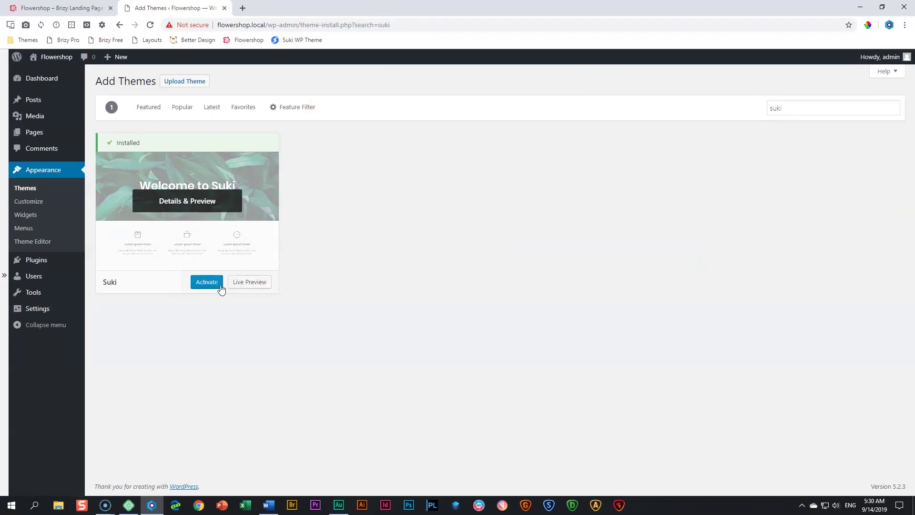
left_click(213, 285)
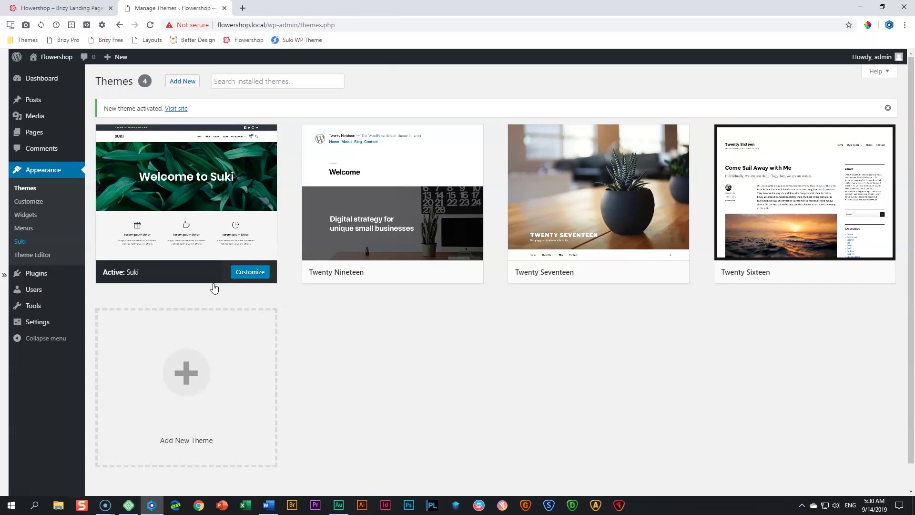
left_click(243, 9)
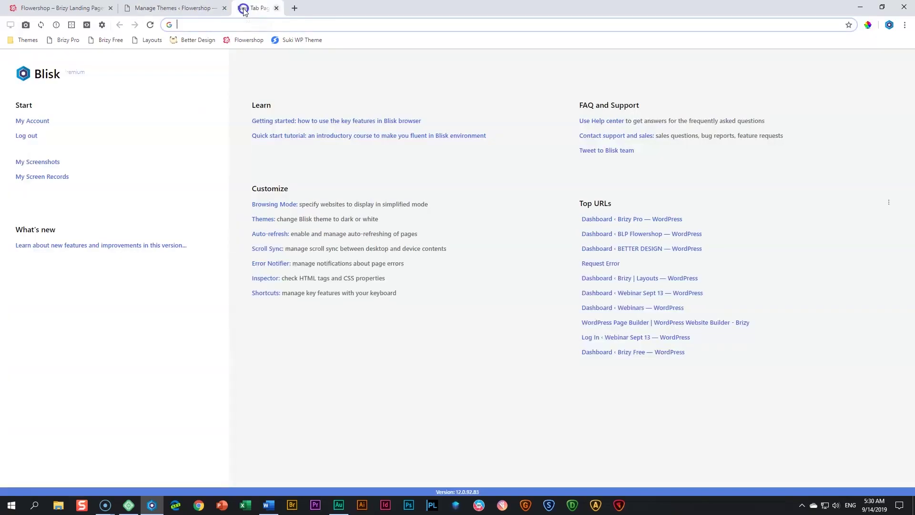
Download suki-pro-1.0.8.zip from the Suki website's account Downloads page
left_click(314, 41)
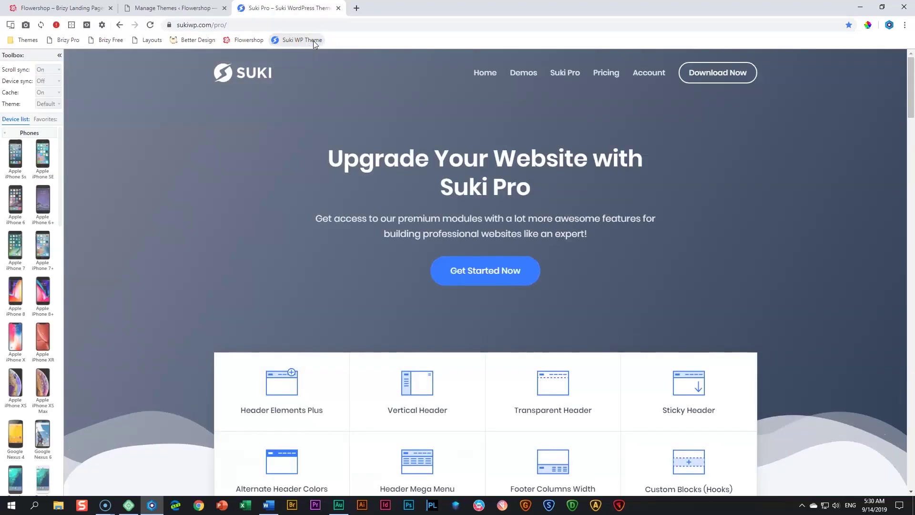
left_click(649, 74)
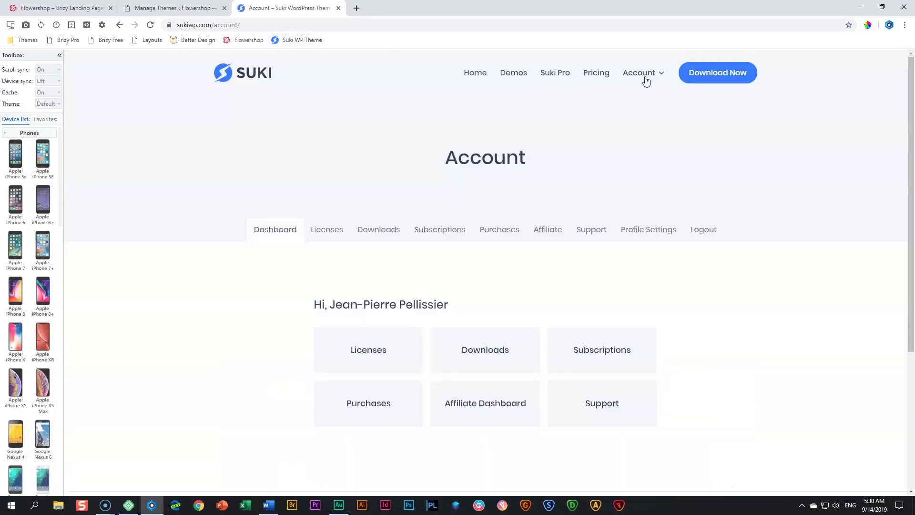
left_click(382, 233)
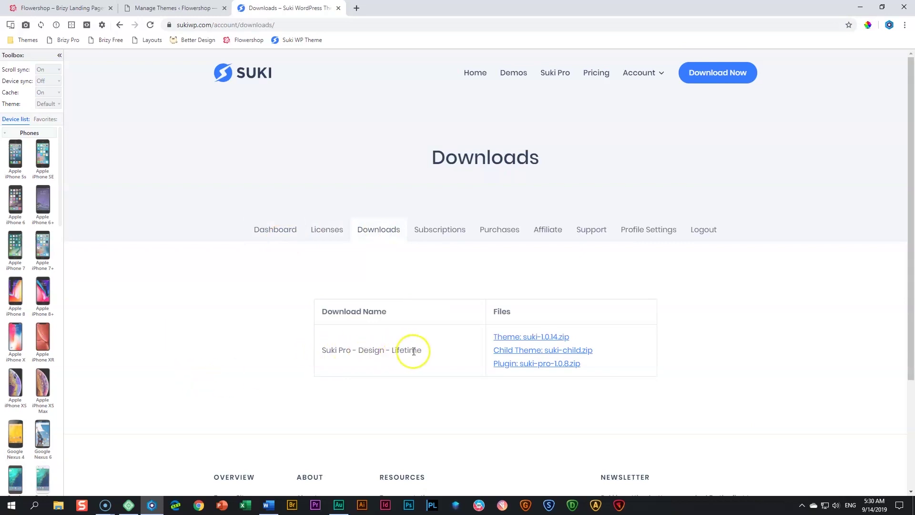
left_click(549, 368)
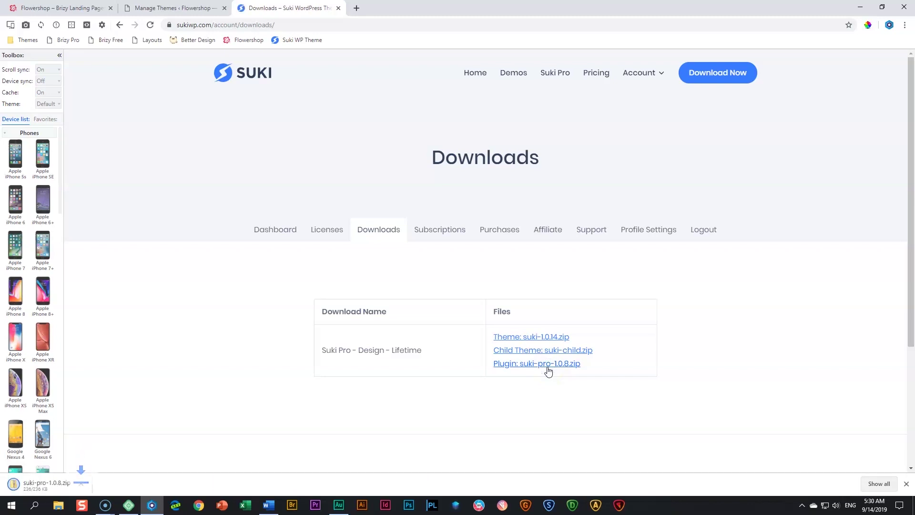
left_click(301, 314)
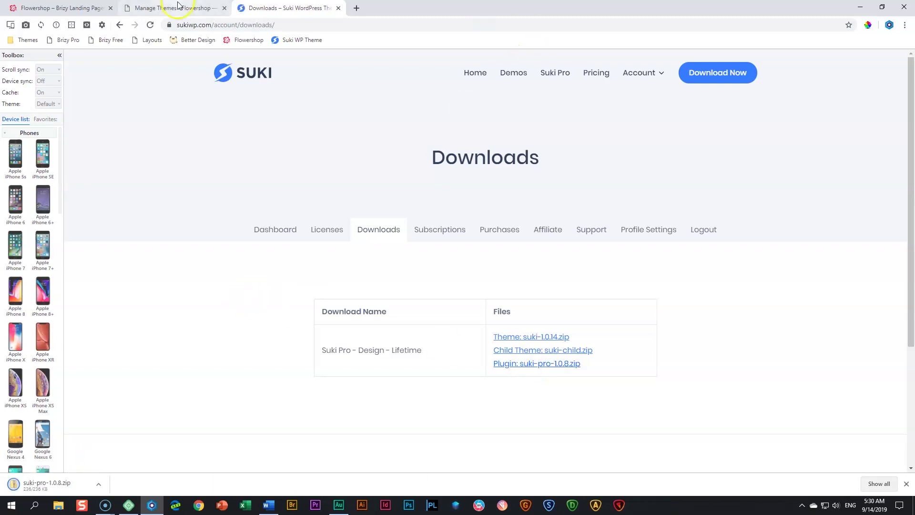
left_click(177, 7)
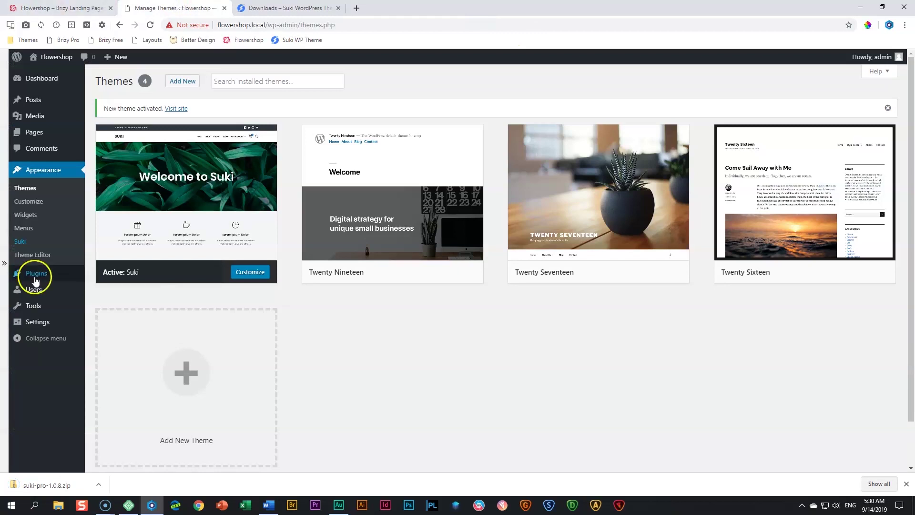
Upload suki-pro-1.0.8.zip as a plugin, install it and activate Suki Pro
mouse_move(38, 271)
left_click(100, 290)
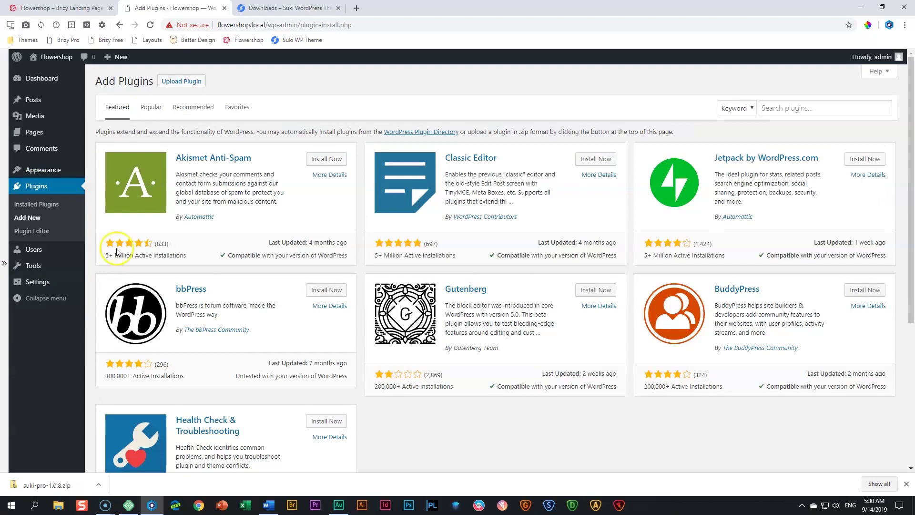
left_click(181, 81)
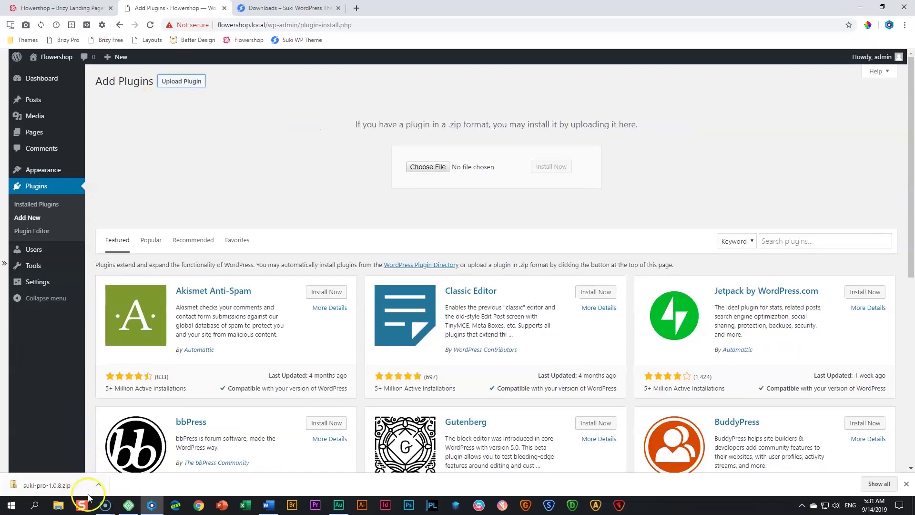
left_click_drag(71, 483, 430, 171)
left_click(538, 168)
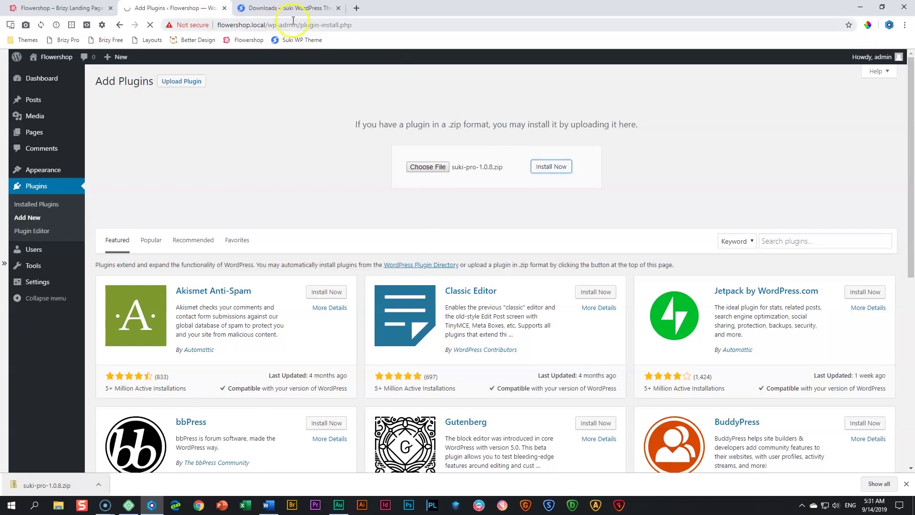
left_click(296, 10)
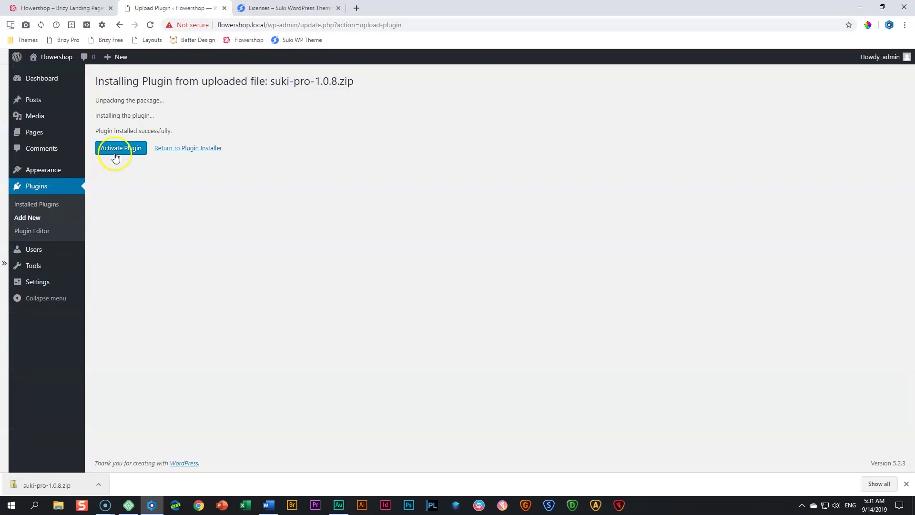
left_click(115, 152)
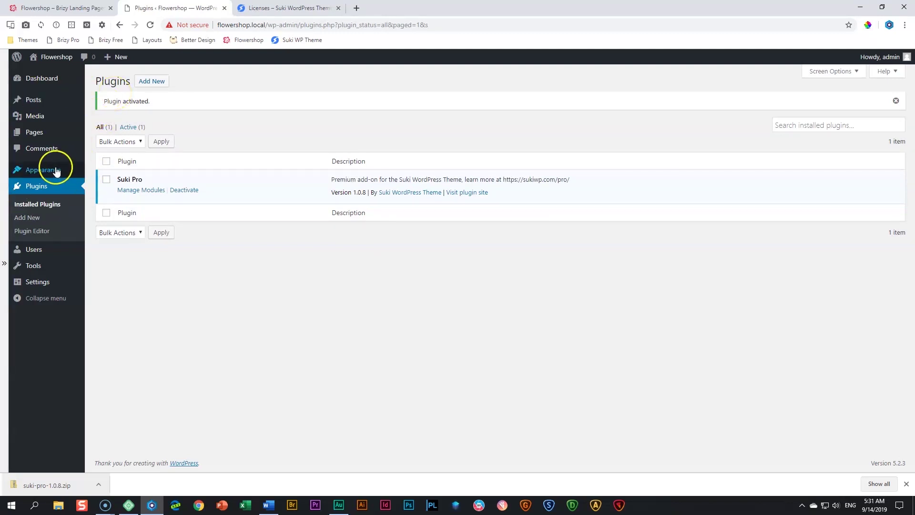
Check the Suki Pro license under Appearance > Suki, then return to the Themes page
mouse_move(54, 171)
left_click(95, 225)
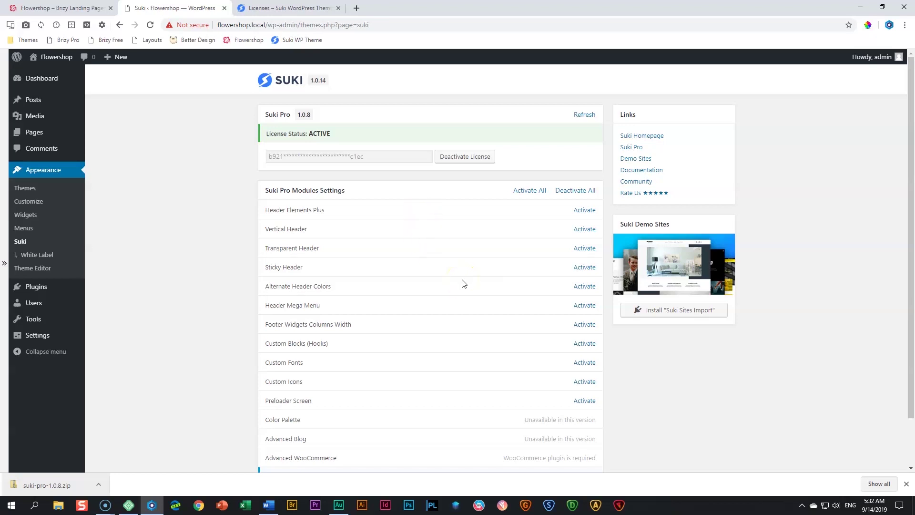
left_click(44, 172)
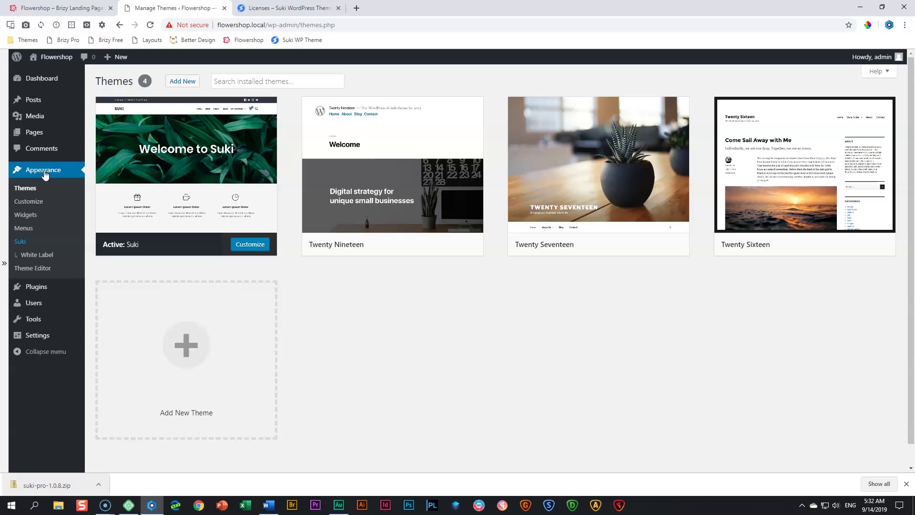
Upload BuildFree-1.0.82-beta3-RCrelease.zip from Downloads as a plugin and install it
mouse_move(38, 290)
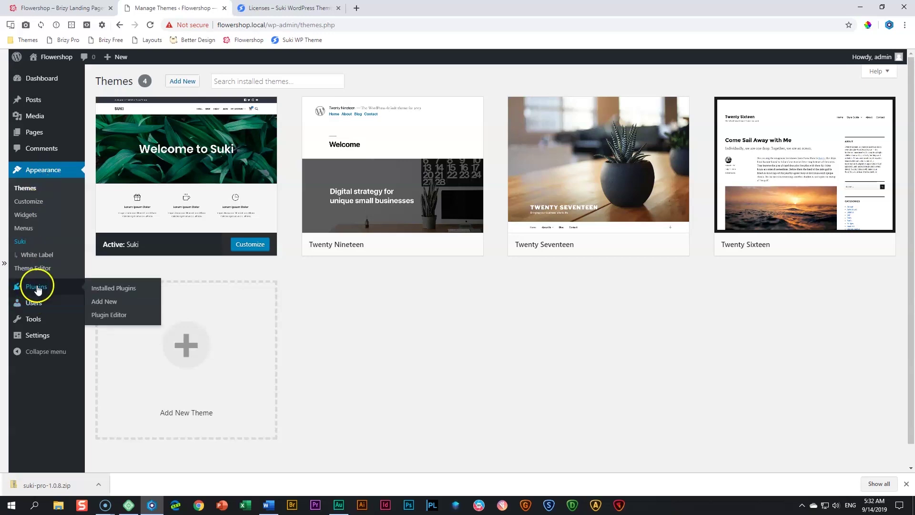
left_click(104, 303)
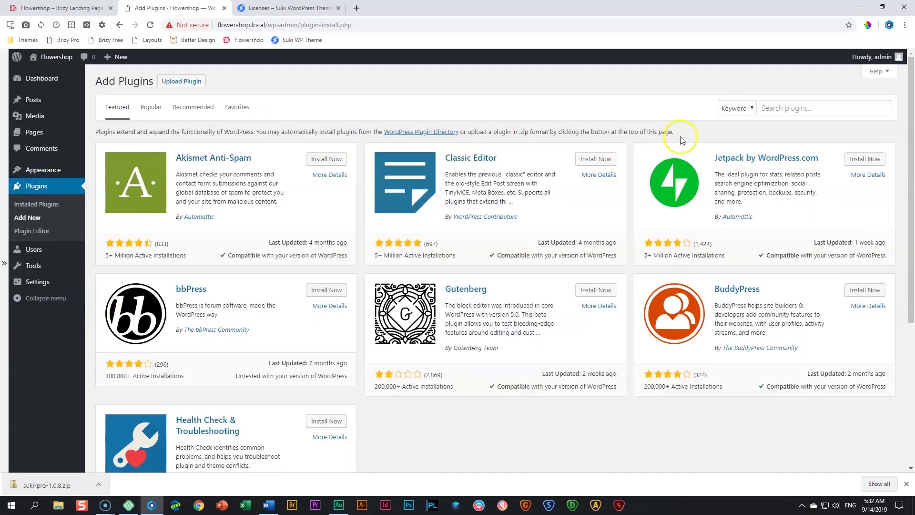
left_click(778, 107)
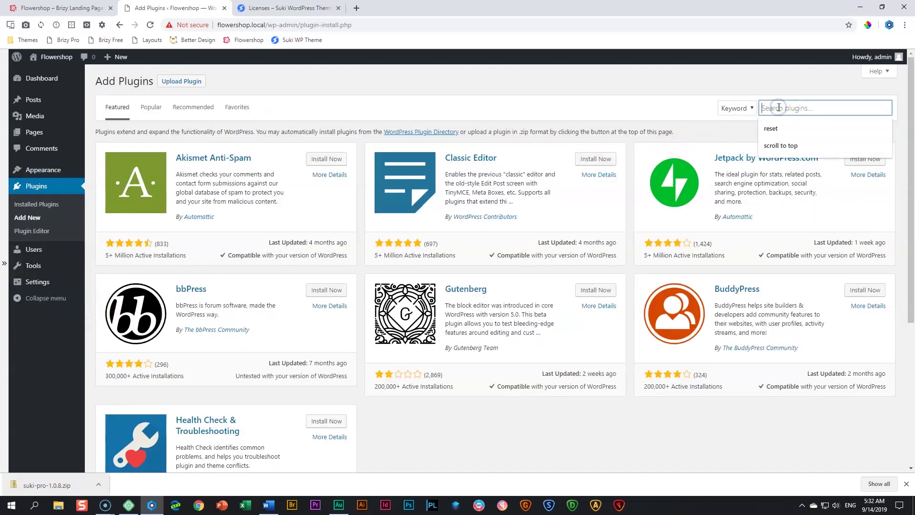
type("brizy")
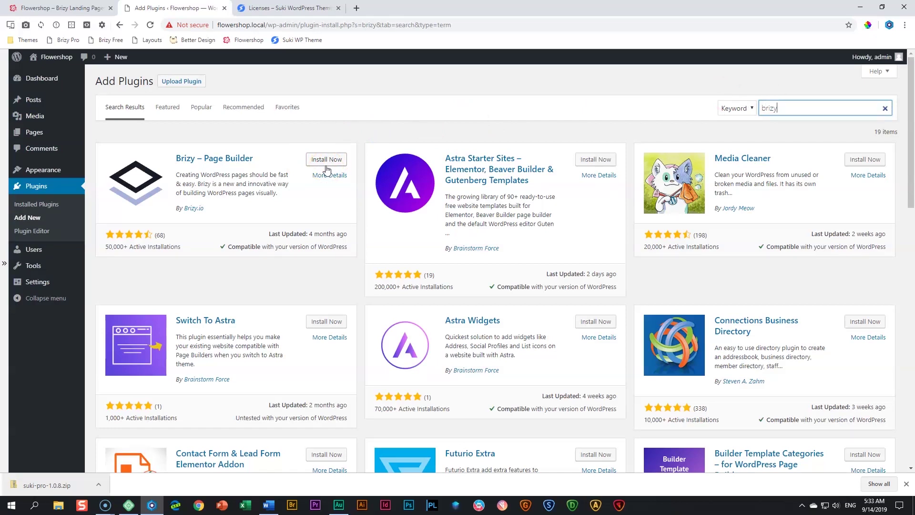
left_click(193, 83)
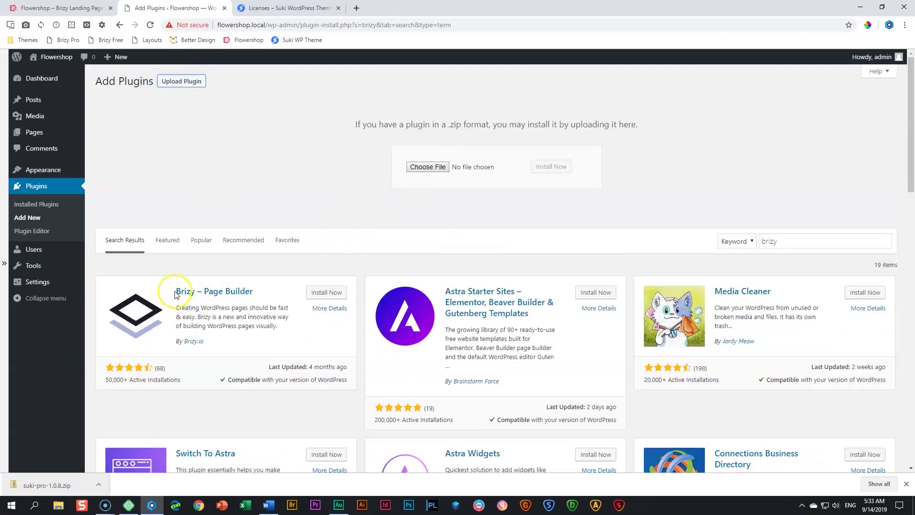
left_click(58, 505)
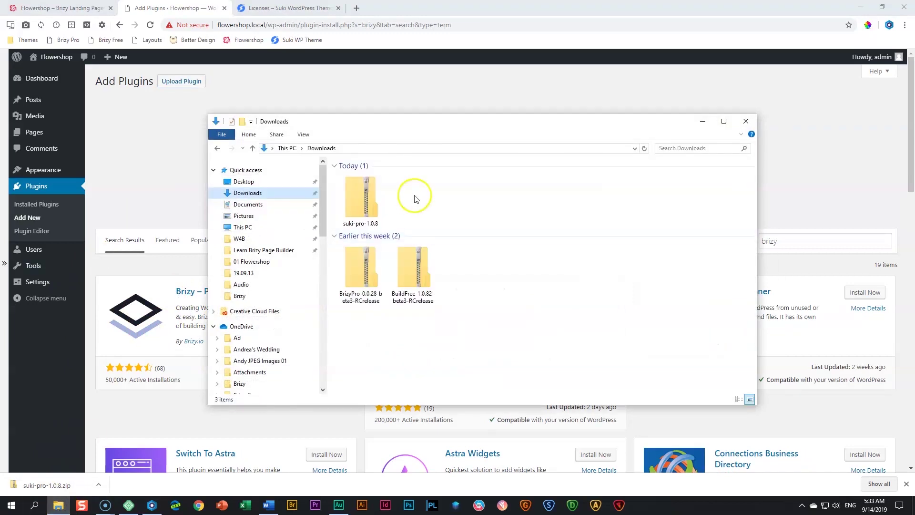
left_click_drag(448, 138, 419, 197)
left_click_drag(380, 329, 431, 169)
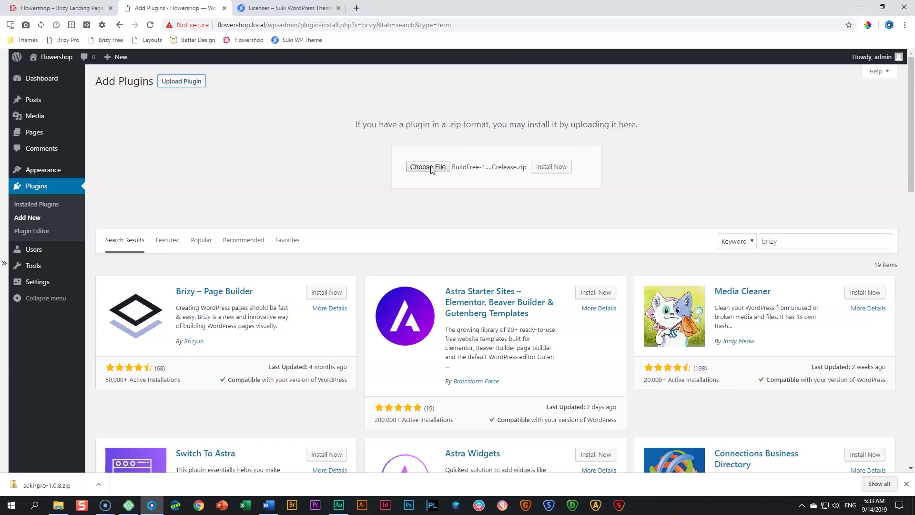
left_click(555, 168)
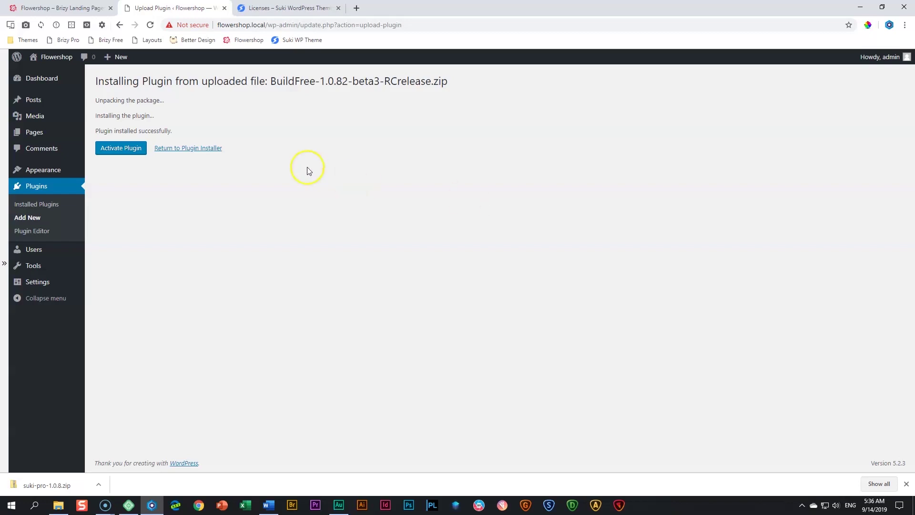
Activate the Brizy plugin and close the other browser tabs, leaving only Plugins open
left_click(113, 154)
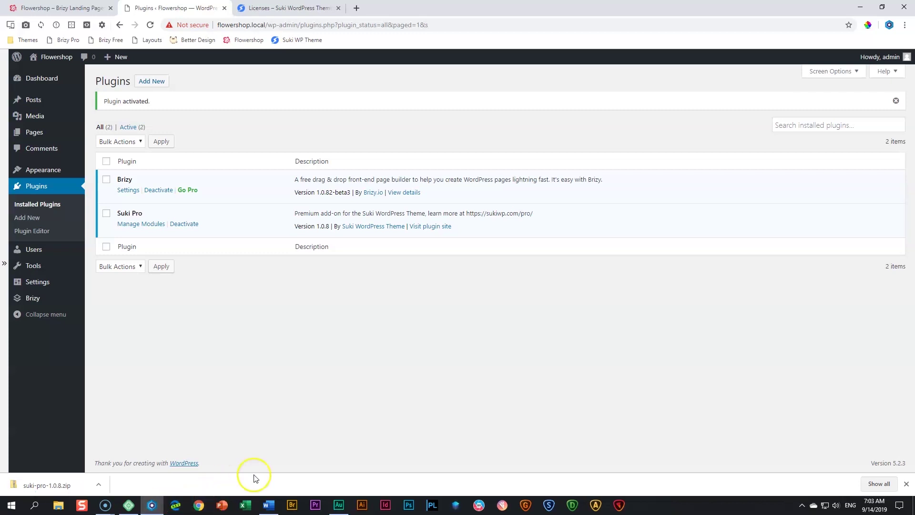
left_click(906, 484)
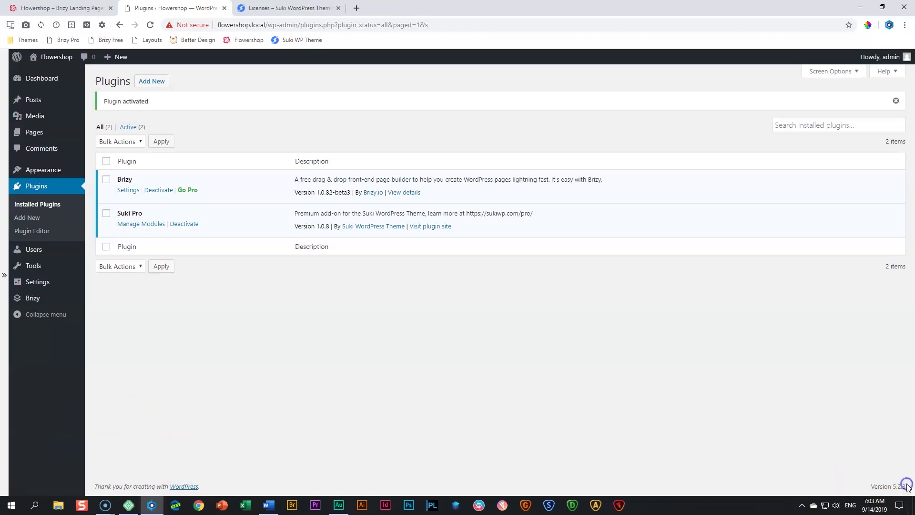
left_click(284, 8)
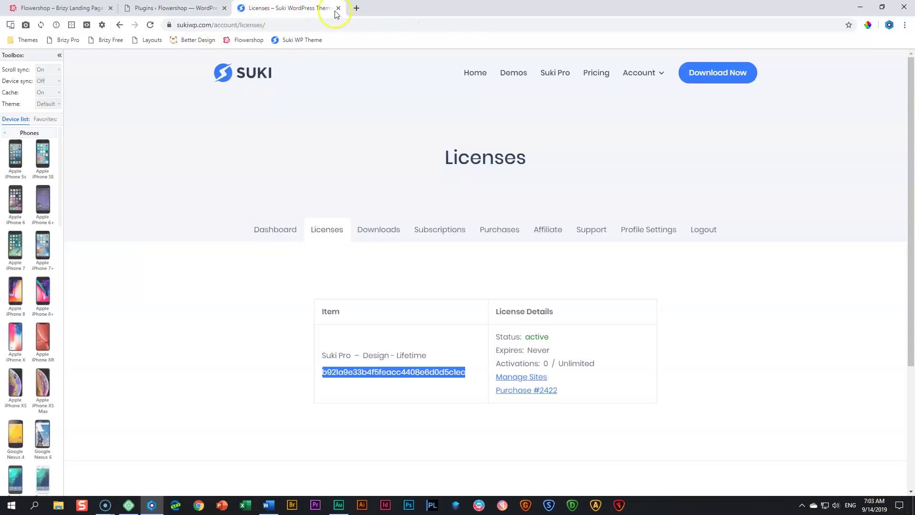
left_click(339, 8)
left_click(73, 9)
left_click_drag(76, 9, 0, 78)
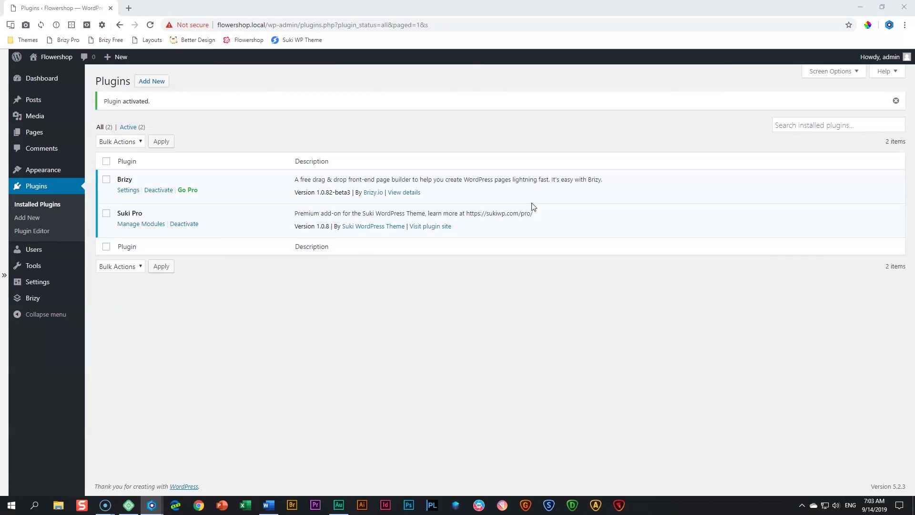
Move the Privacy Policy and Sample Page to the trash with Bulk Actions
left_click(51, 137)
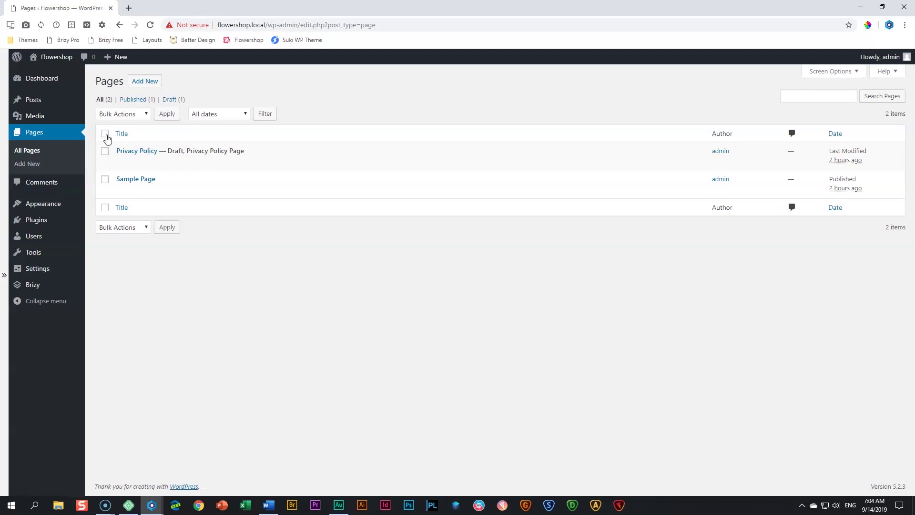
left_click(106, 136)
left_click(142, 114)
left_click(120, 144)
left_click(163, 114)
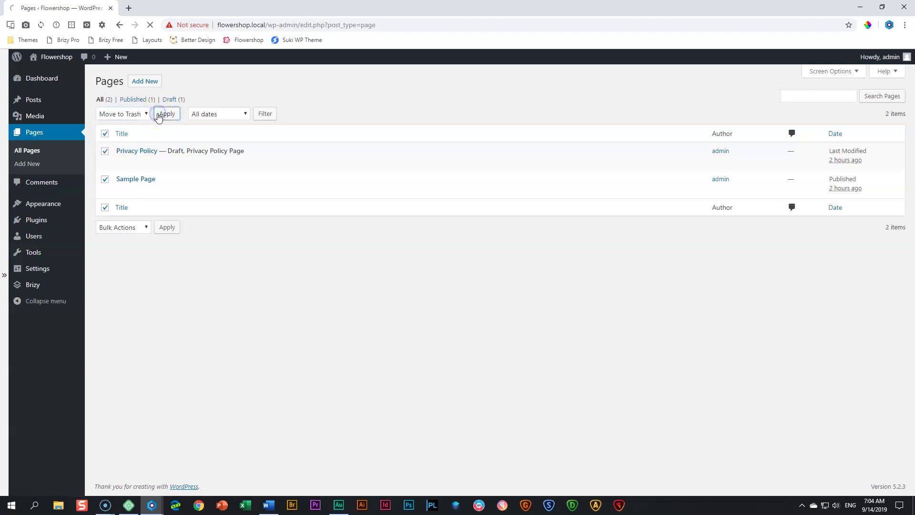
Empty the trash to permanently delete both pages
left_click(127, 126)
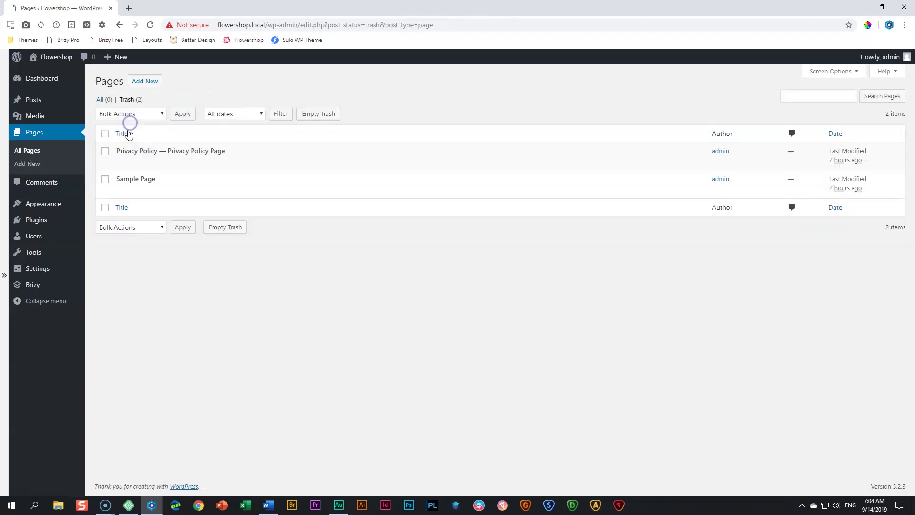
left_click(318, 113)
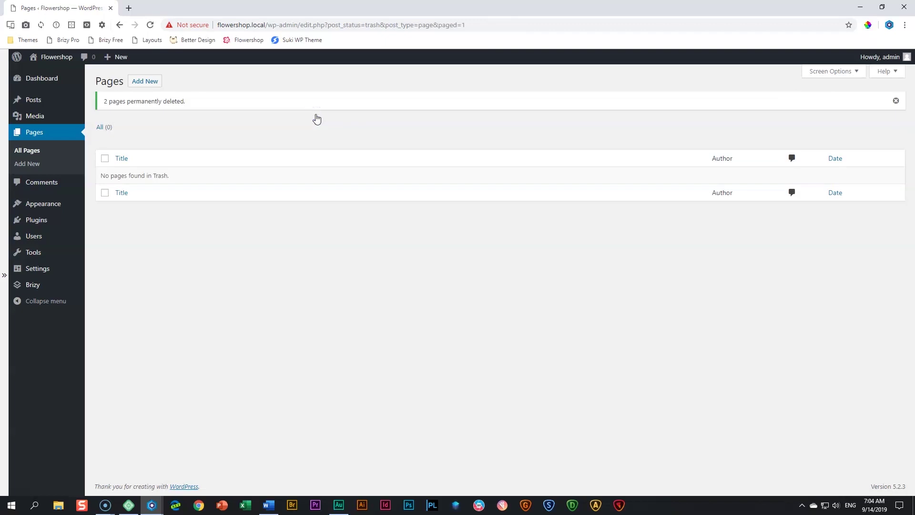
mouse_move(41, 100)
Add a new page titled 'Home' and publish it at flowershop.local/home/
left_click(148, 83)
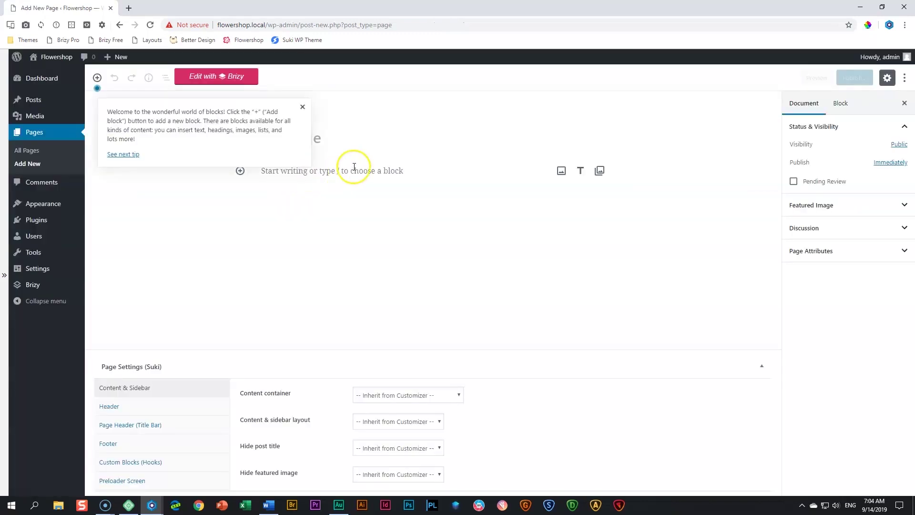
left_click(303, 107)
left_click(302, 137)
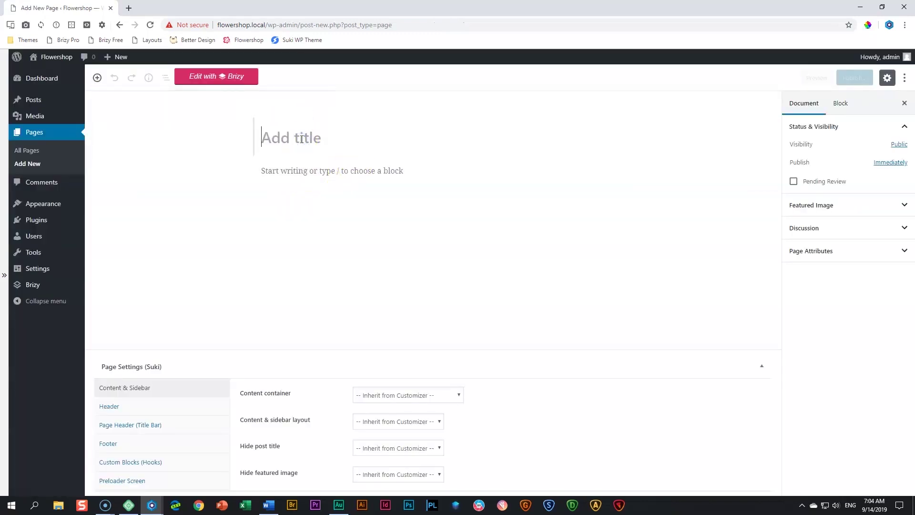
type("HOme")
key("BackSpace")
key("BackSpace")
key("BackSpace")
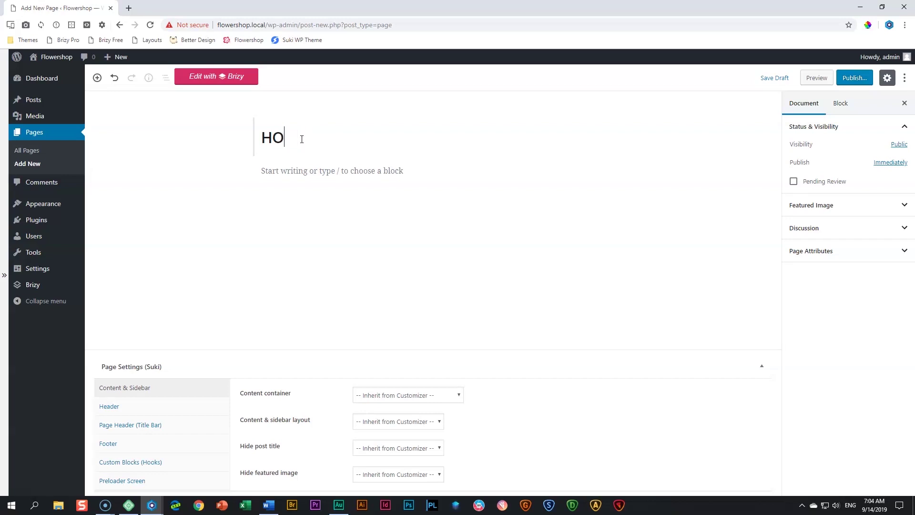
type("ome")
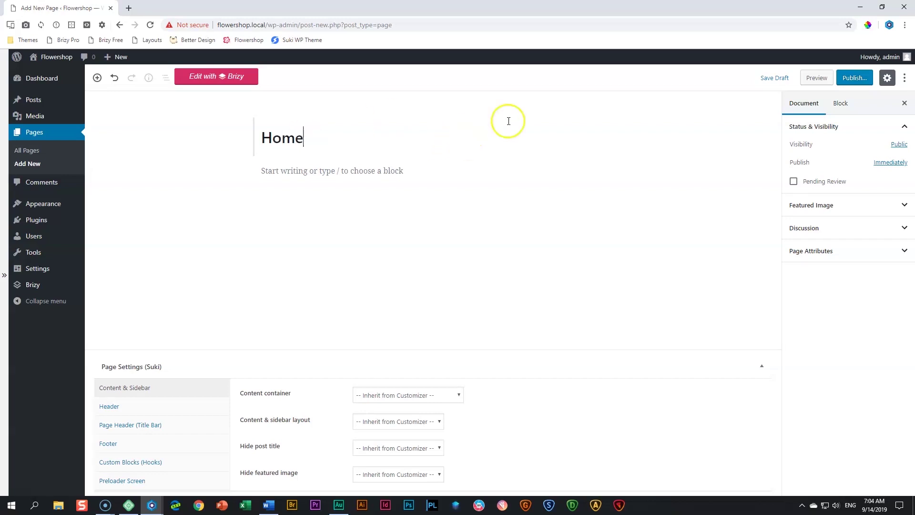
left_click(851, 79)
left_click(850, 79)
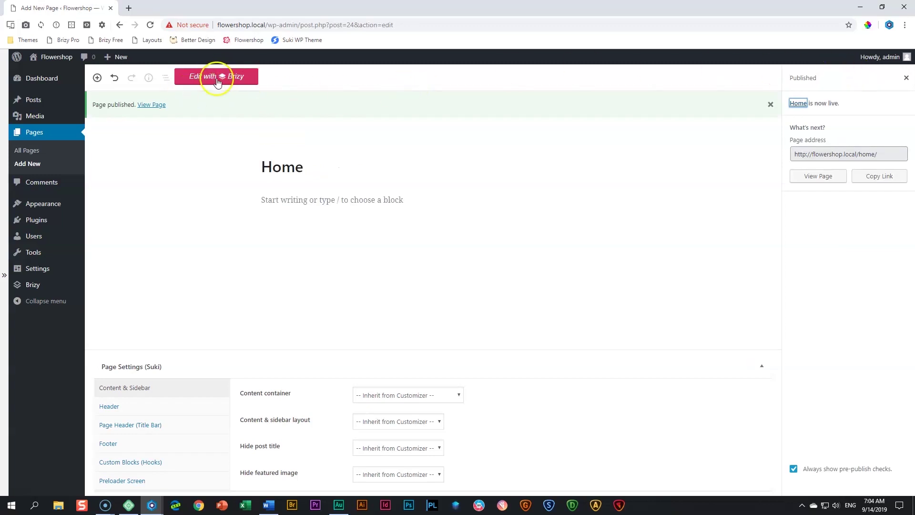
mouse_move(43, 274)
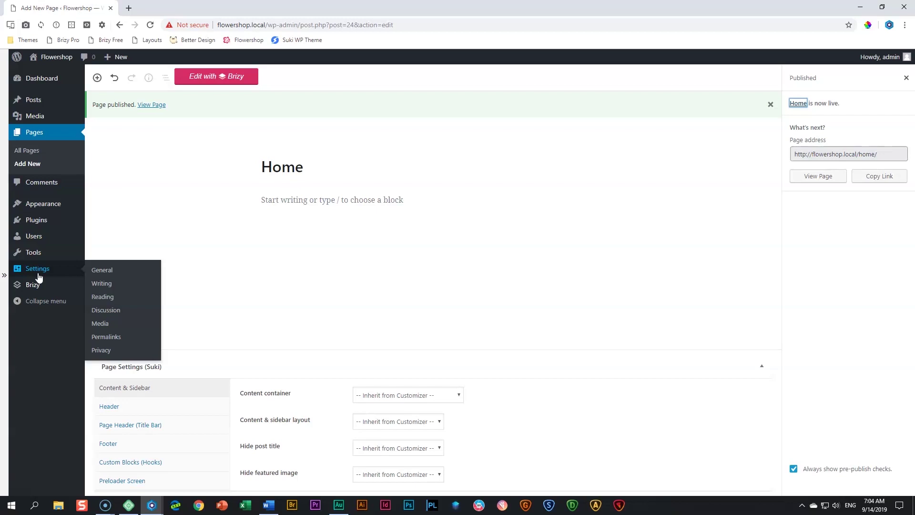
In Reading settings, set 'A static page' with Home as homepage, save, and return to All Pages
left_click(107, 298)
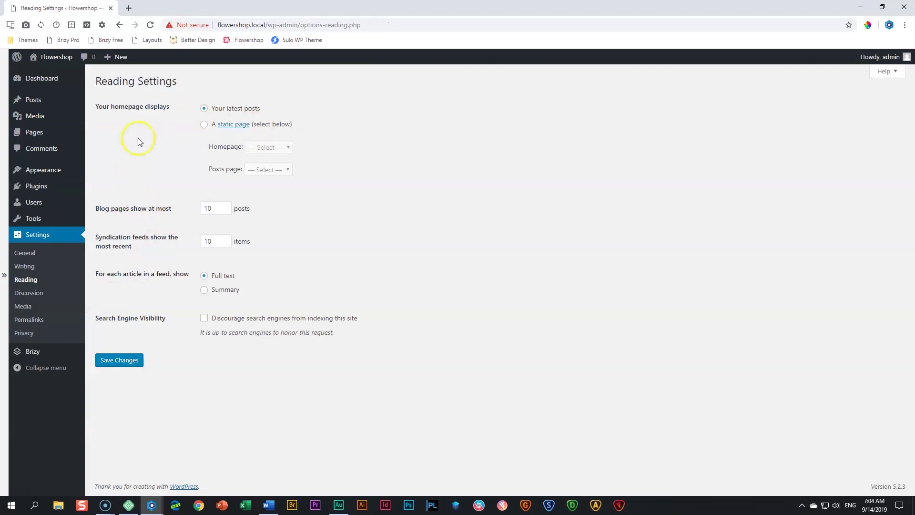
left_click(203, 124)
left_click(285, 147)
left_click(277, 170)
left_click(109, 361)
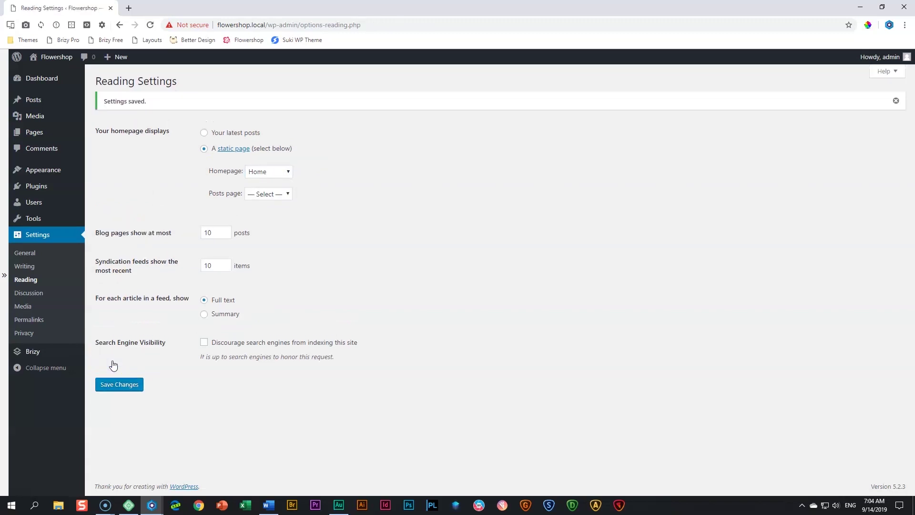
mouse_move(33, 137)
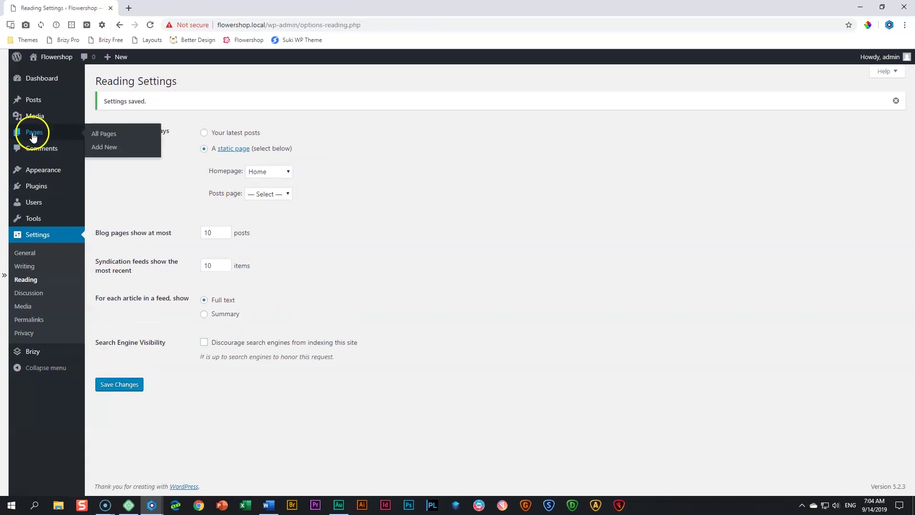
left_click(98, 135)
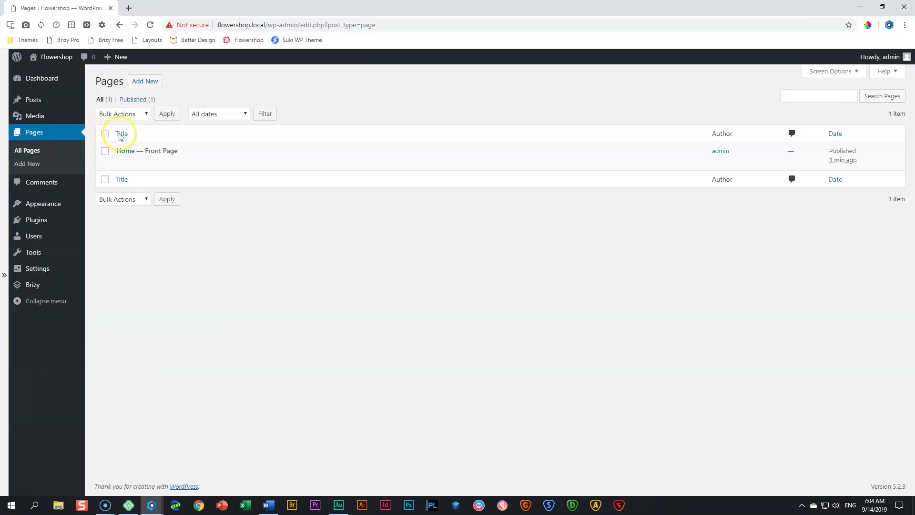
Edit the 'Home — Front Page' entry from the Pages list
mouse_move(118, 155)
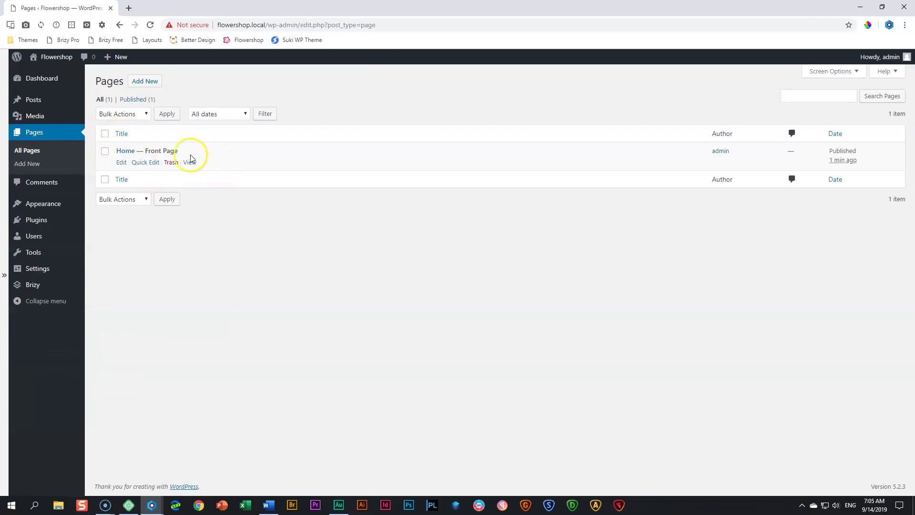
left_click(122, 162)
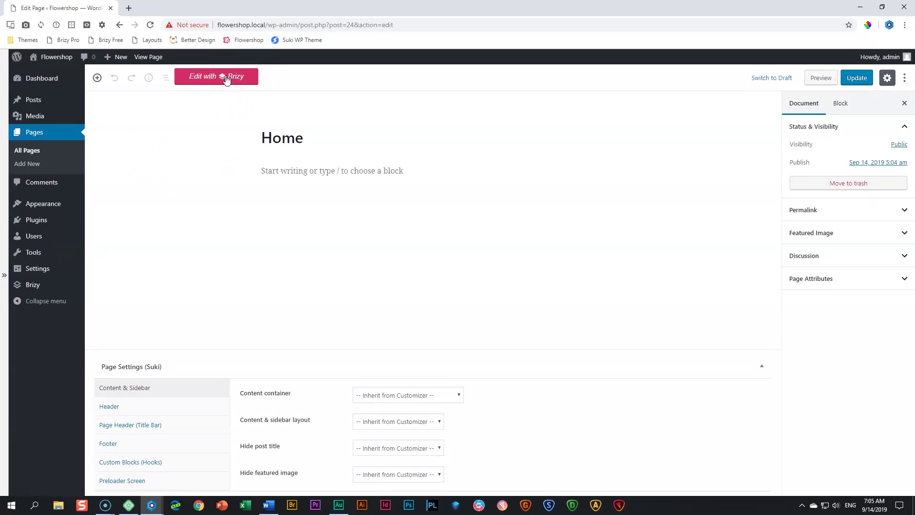
Launch Edit with Brizy for the Home page to load the empty builder canvas
left_click(227, 77)
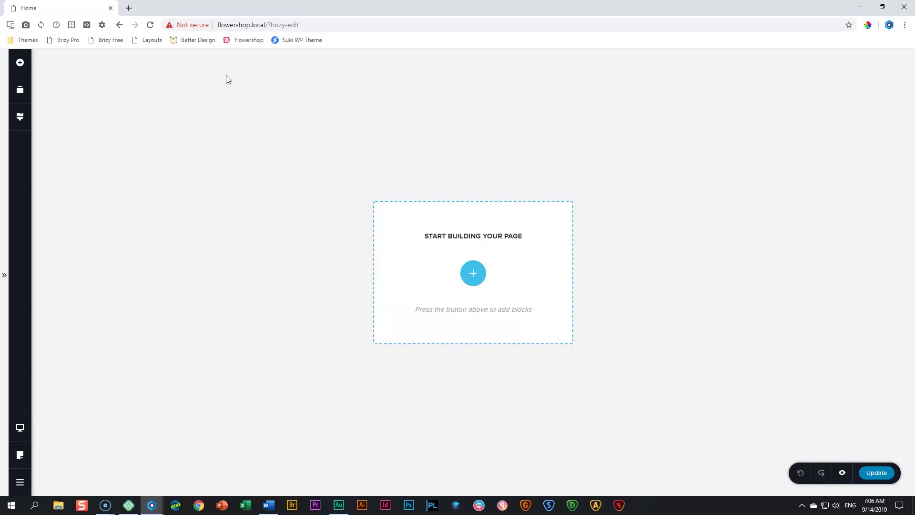
Open Brizy's global Styling options from the left sidebar
left_click(20, 116)
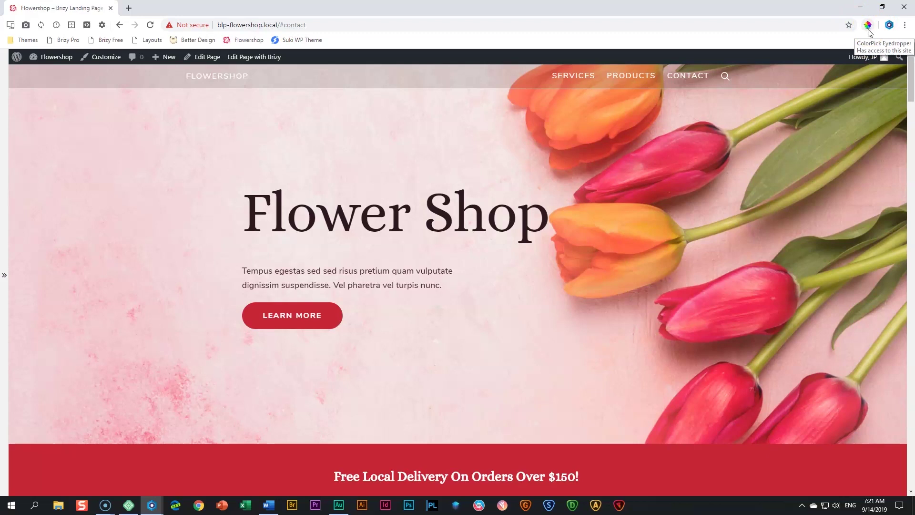
left_click(128, 8)
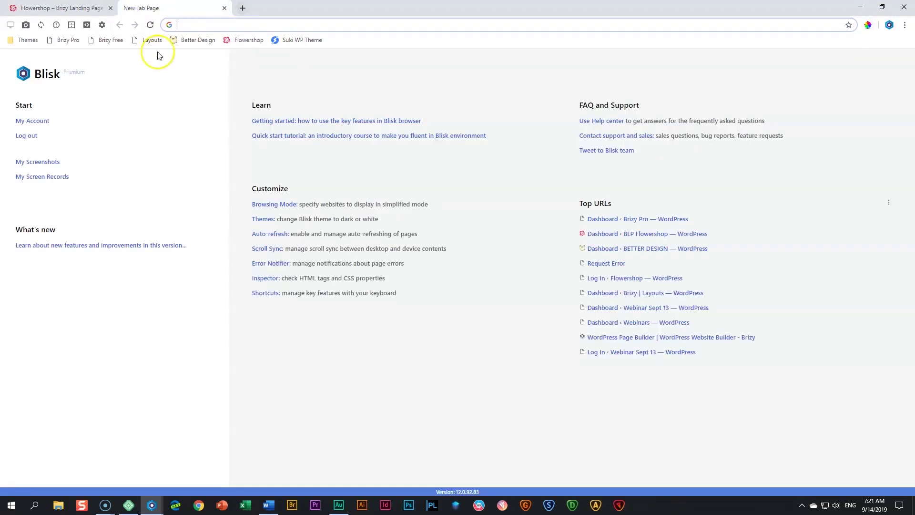
type("color")
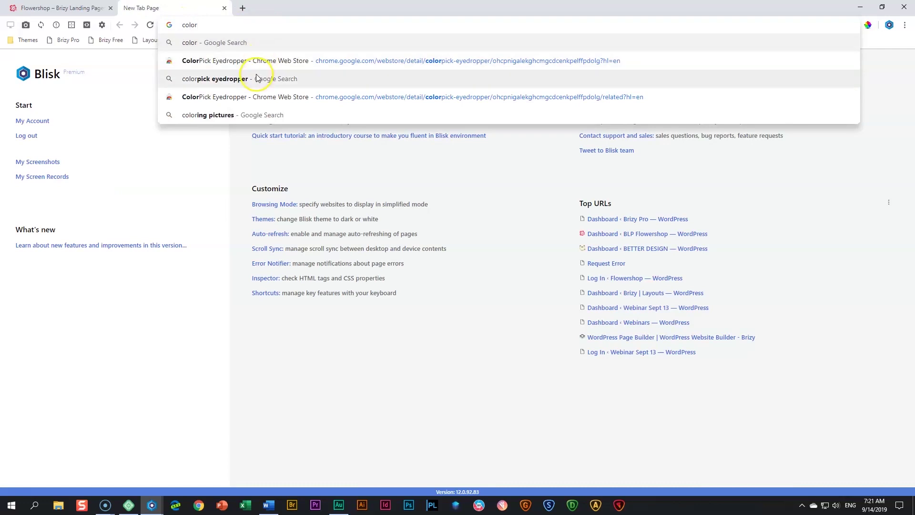
left_click(256, 77)
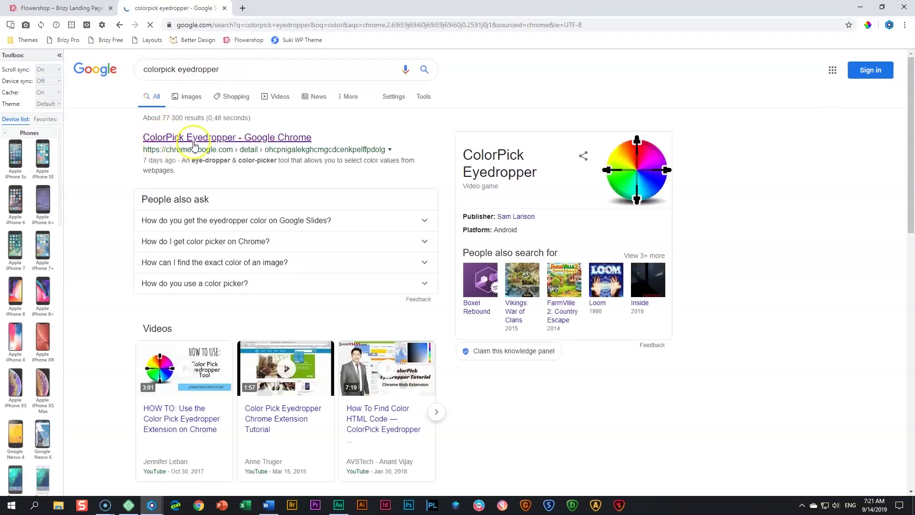
left_click(215, 142)
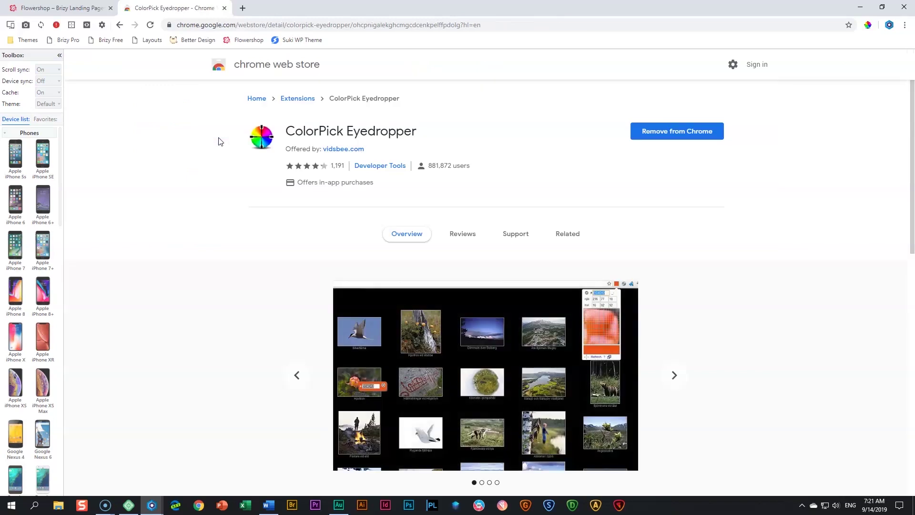
left_click(224, 8)
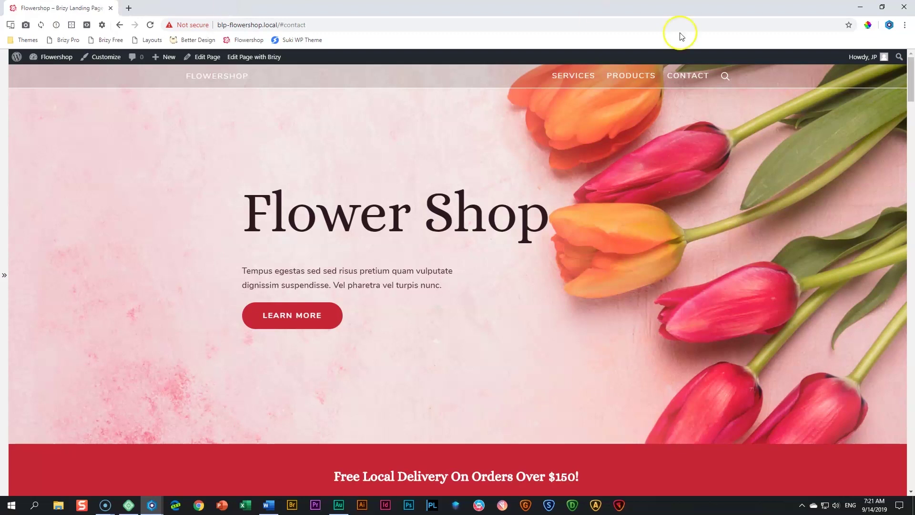
Sample the pink, orange and green tulip colours with ColorPick, e.g. F5637B, E94467, 97965E
left_click(871, 27)
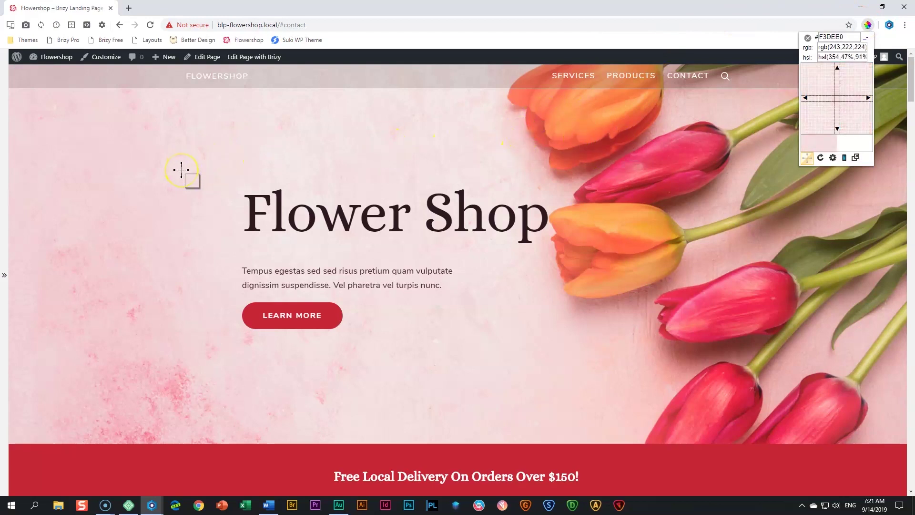
left_click(631, 170)
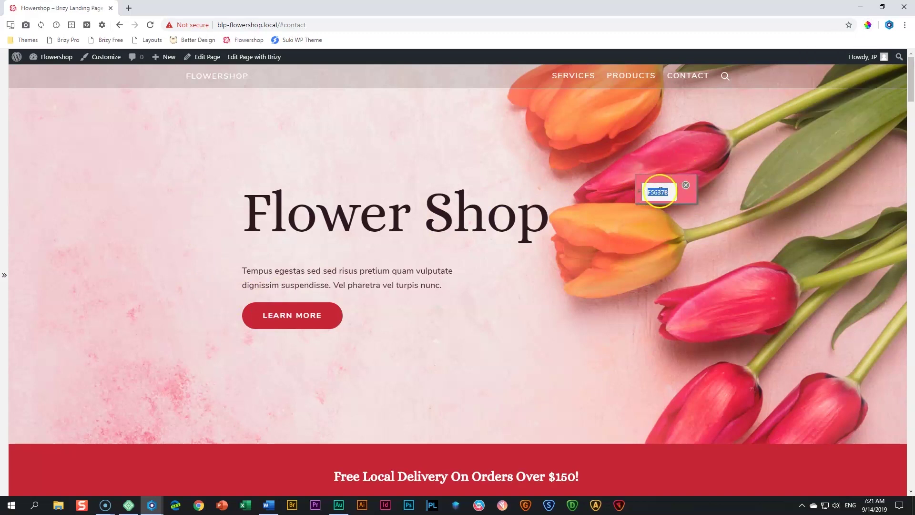
left_click(697, 145)
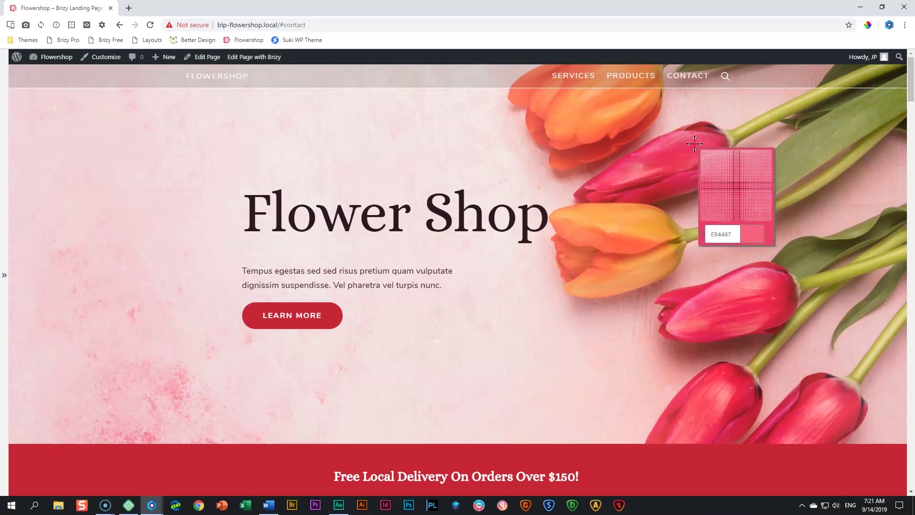
left_click(695, 144)
left_click(591, 101)
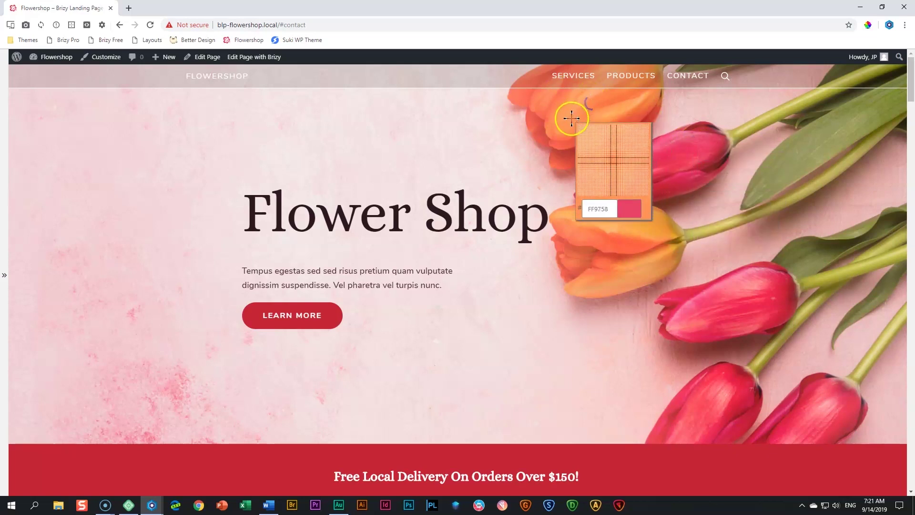
left_click(605, 123)
left_click(777, 158)
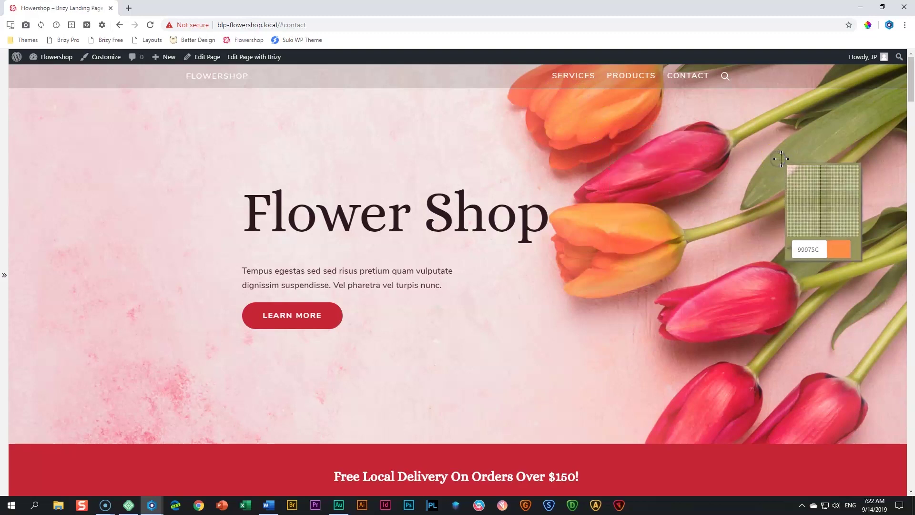
left_click(785, 157)
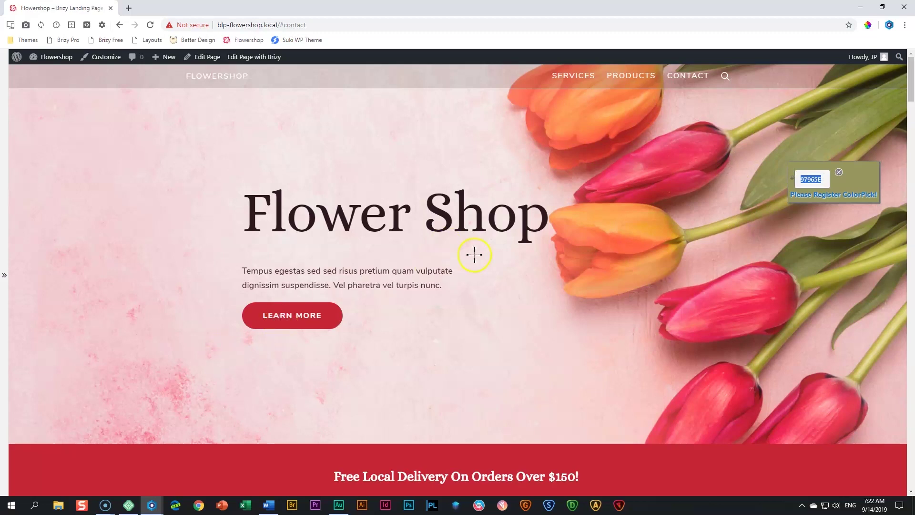
left_click(839, 173)
left_click_drag(479, 4, 0, 76)
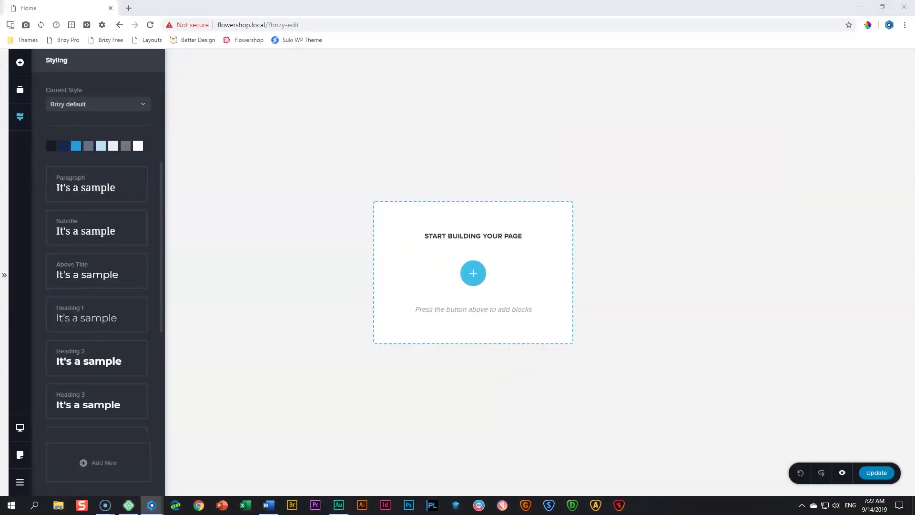
key("alt+Tab")
left_click_drag(0, 120, 517, 2)
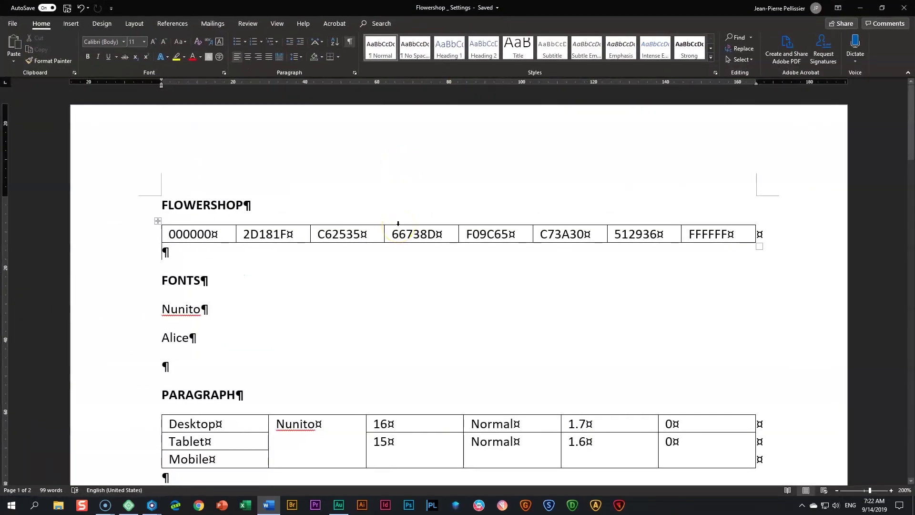
scroll(399, 234, "down", 8)
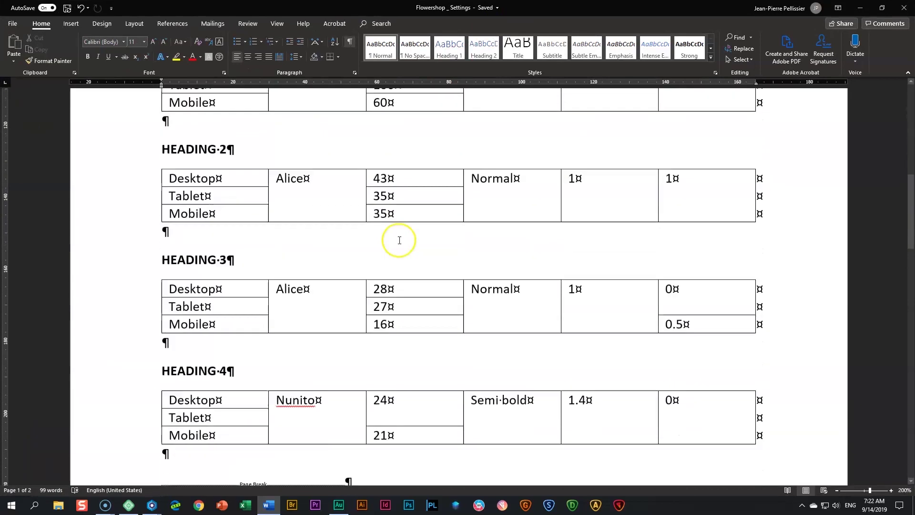
scroll(399, 240, "up", 8)
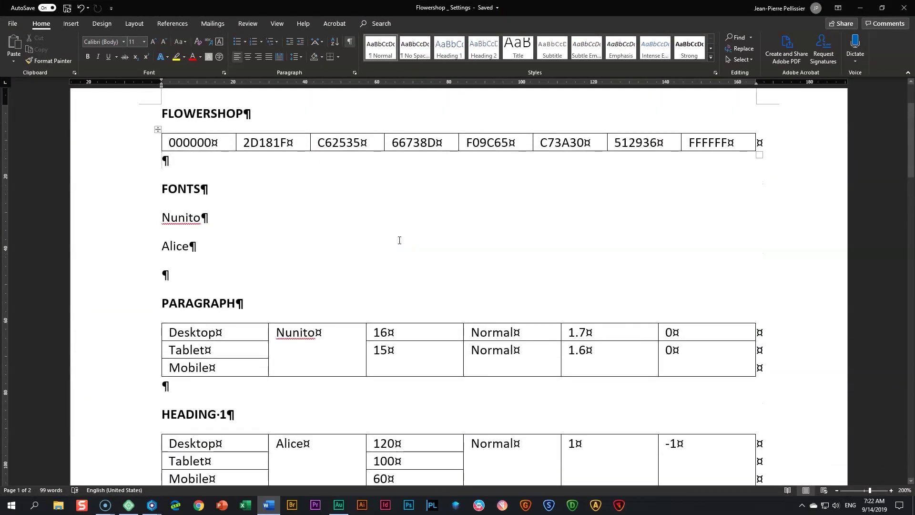
scroll(400, 240, "up", 2)
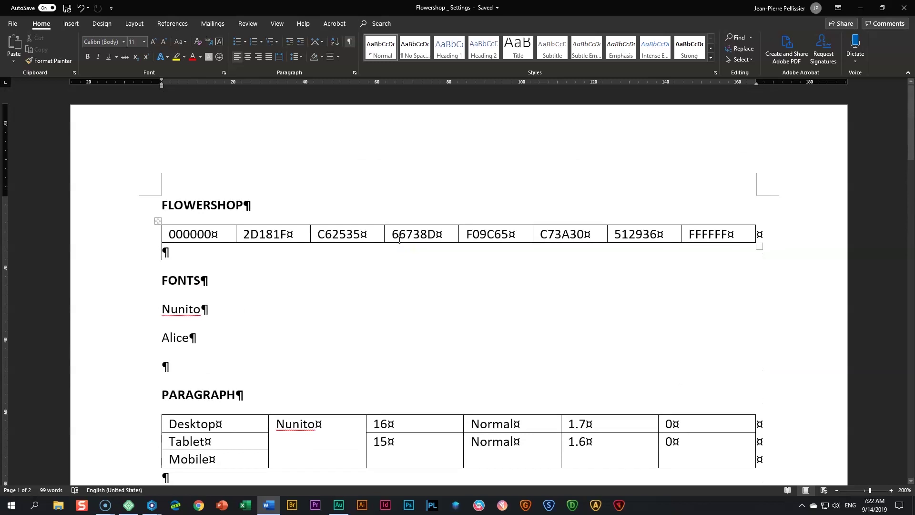
left_click(400, 240)
left_click(225, 235)
left_click(122, 317)
left_click(123, 338)
left_click(394, 320)
scroll(394, 321, "down", 3)
scroll(377, 340, "down", 6)
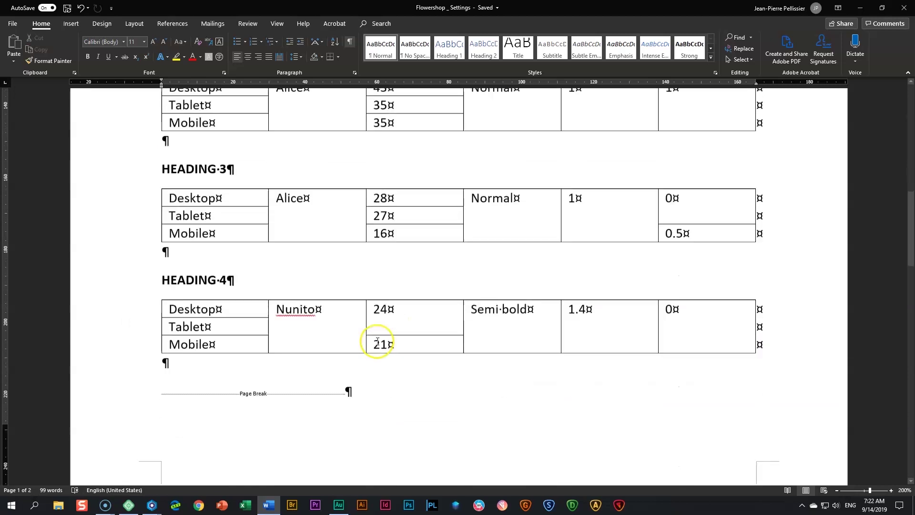
scroll(377, 341, "up", 5)
scroll(377, 342, "down", 1)
scroll(378, 342, "up", 4)
left_click(394, 341)
scroll(396, 334, "up", 2)
scroll(396, 329, "up", 1)
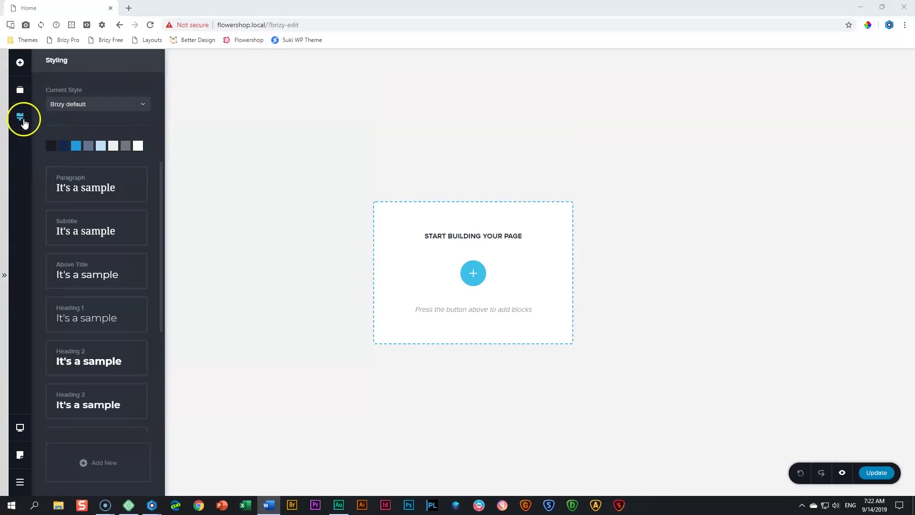
Reopen Brizy's global Styling panel and inspect the grey and blue palette swatches
left_click(21, 116)
left_click(20, 117)
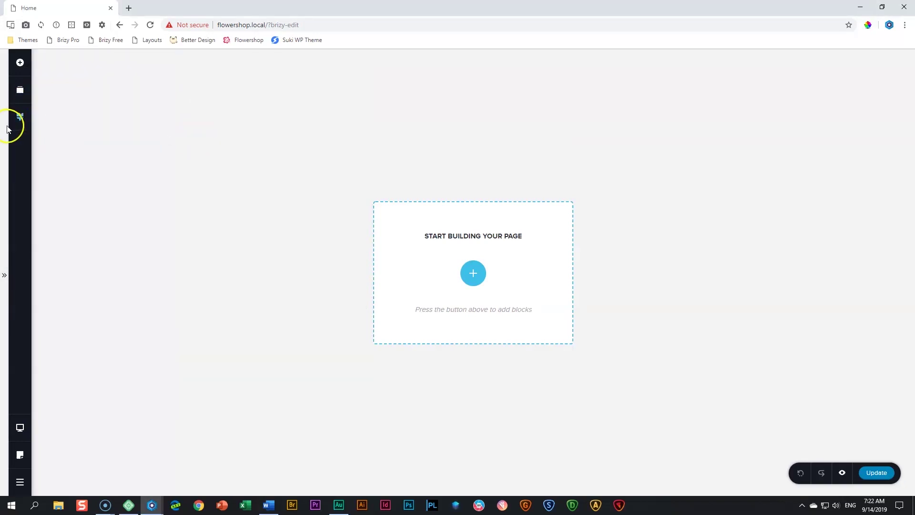
left_click(20, 116)
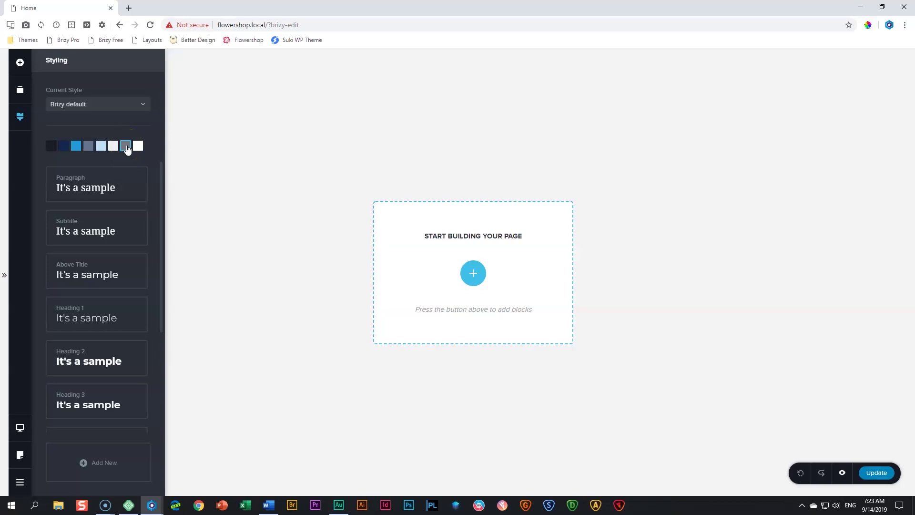
left_click(127, 148)
left_click(76, 149)
left_click(76, 146)
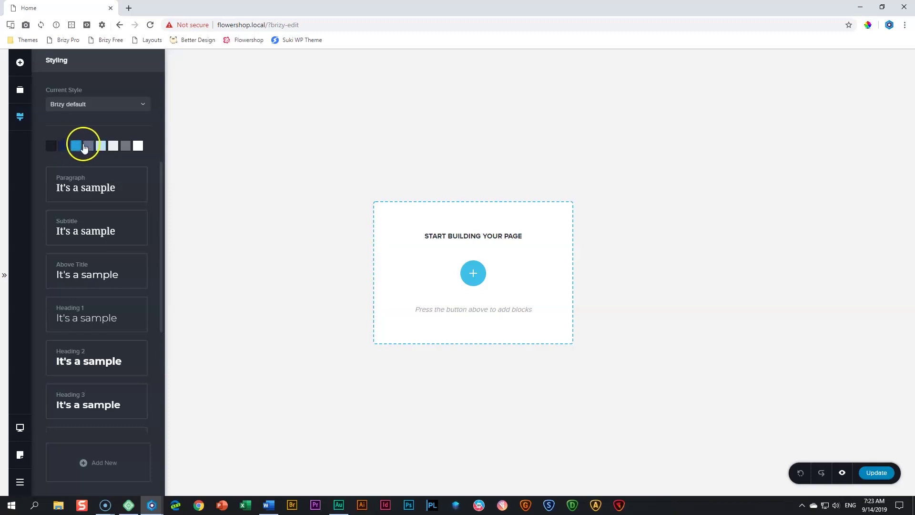
Set the first palette colour to pure black #000000 and check the white swatch
left_click(51, 146)
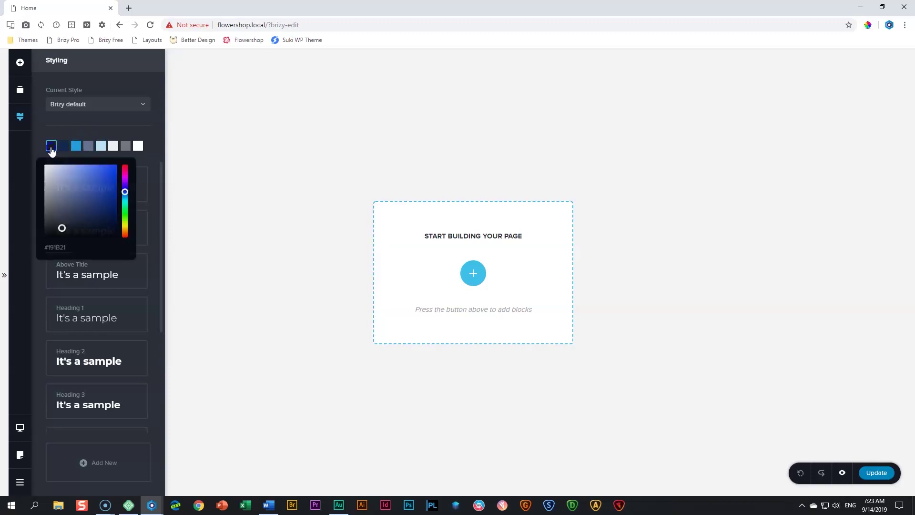
left_click_drag(47, 228, 22, 252)
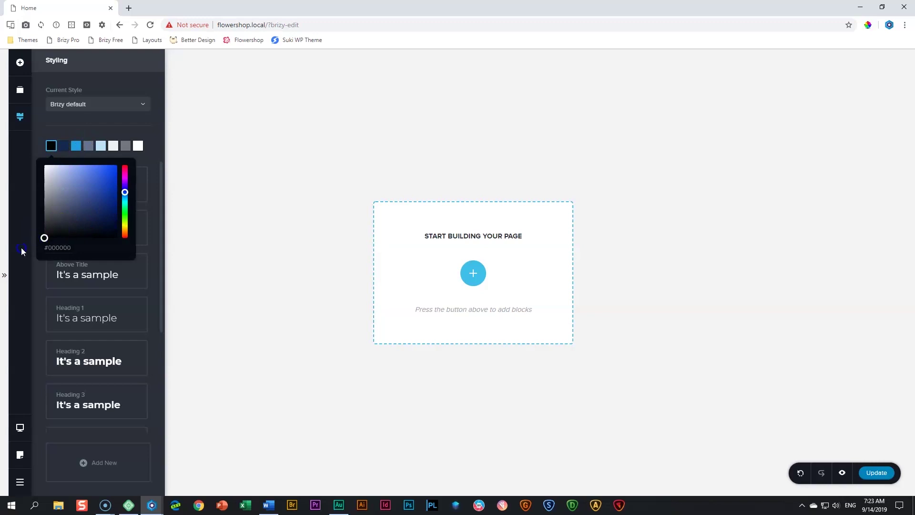
left_click(46, 148)
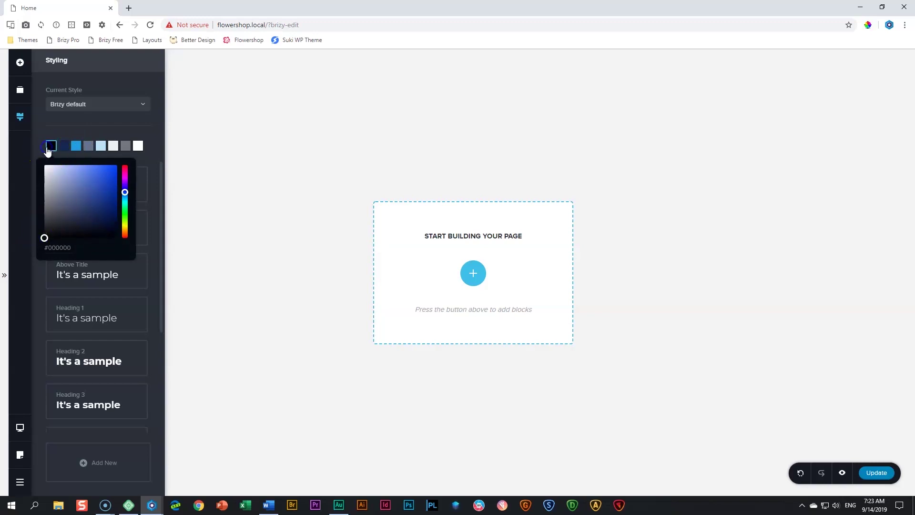
left_click(138, 146)
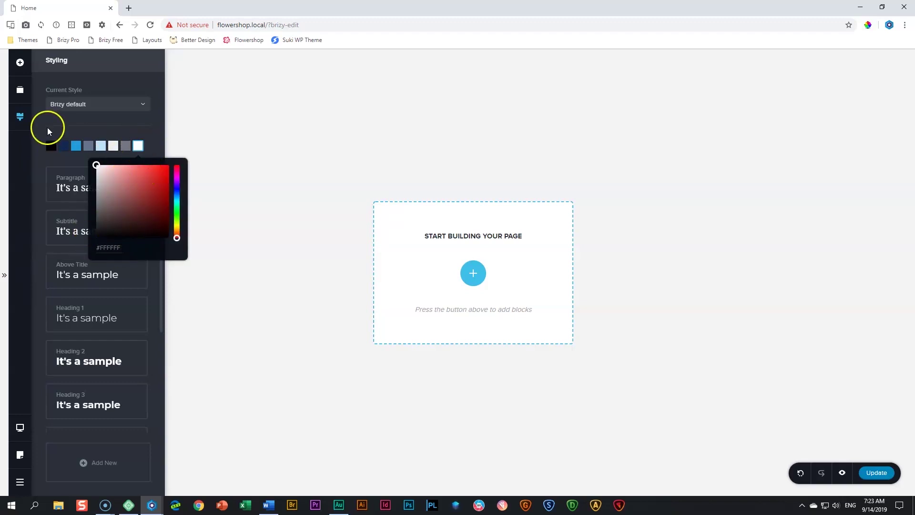
left_click(153, 142)
Set the second palette colour to dark maroon and the third to red #C62535
left_click(64, 149)
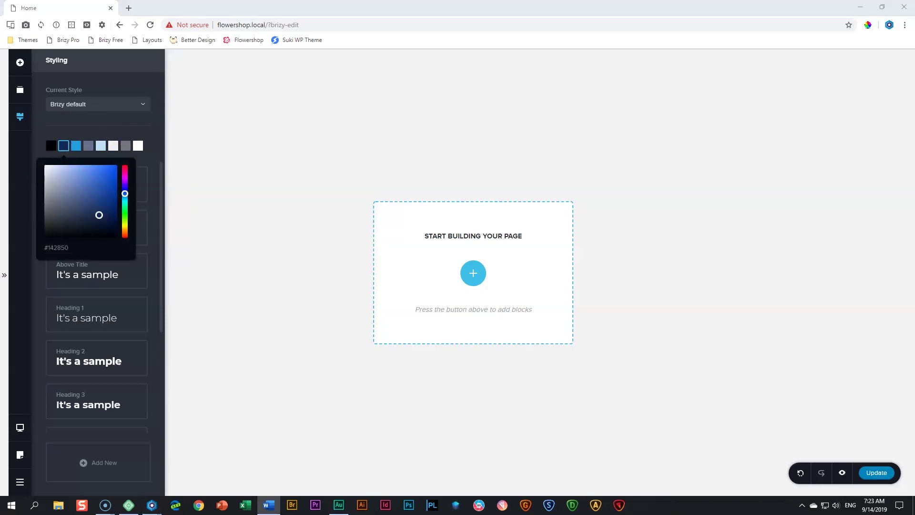
double_click(55, 247)
key("ctrl+v")
left_click(76, 145)
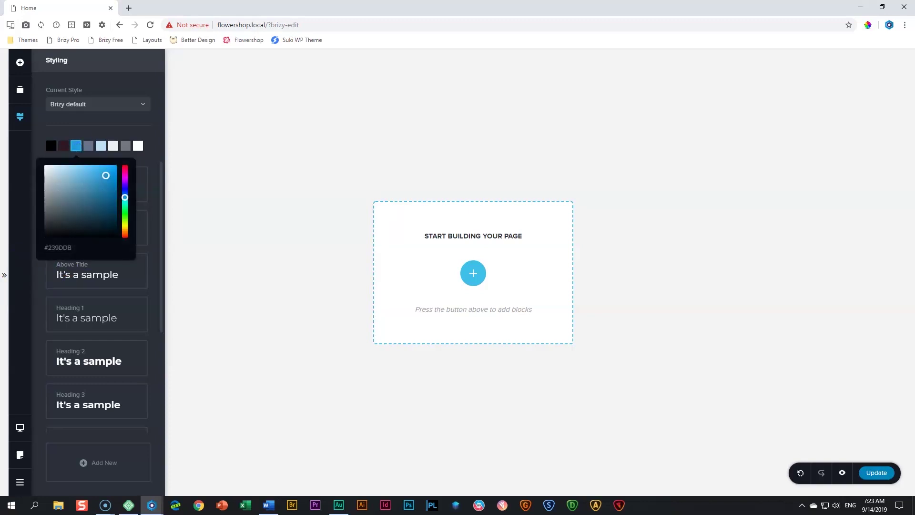
key("alt+Tab")
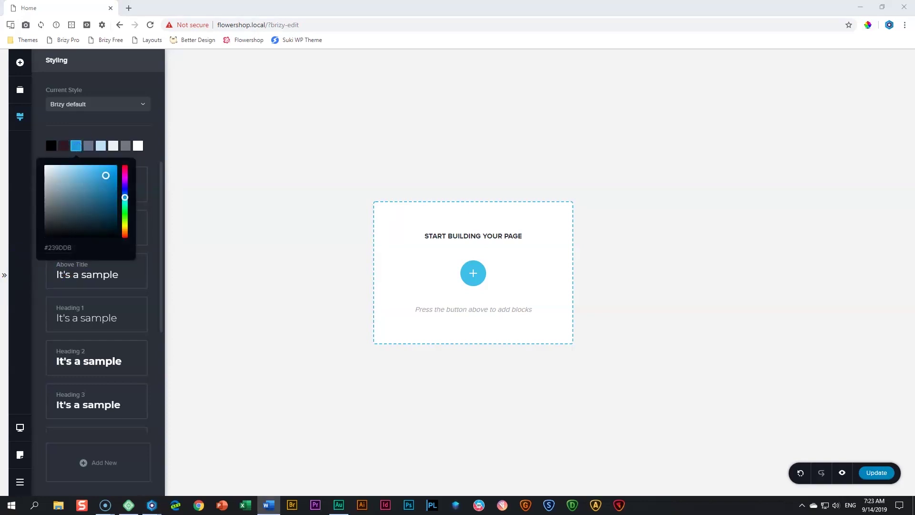
double_click(57, 248)
type("C62535")
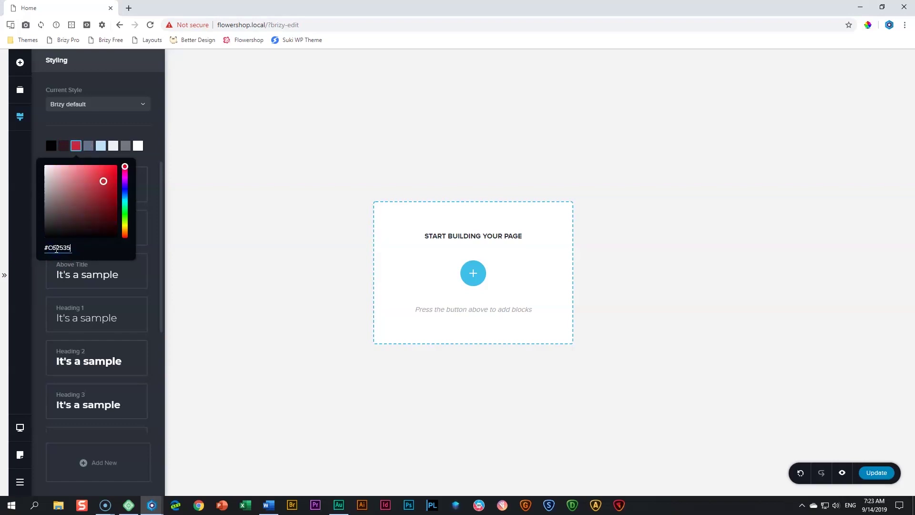
Select the fourth swatch's hex field and set the fifth palette colour to orange
key("alt+Tab")
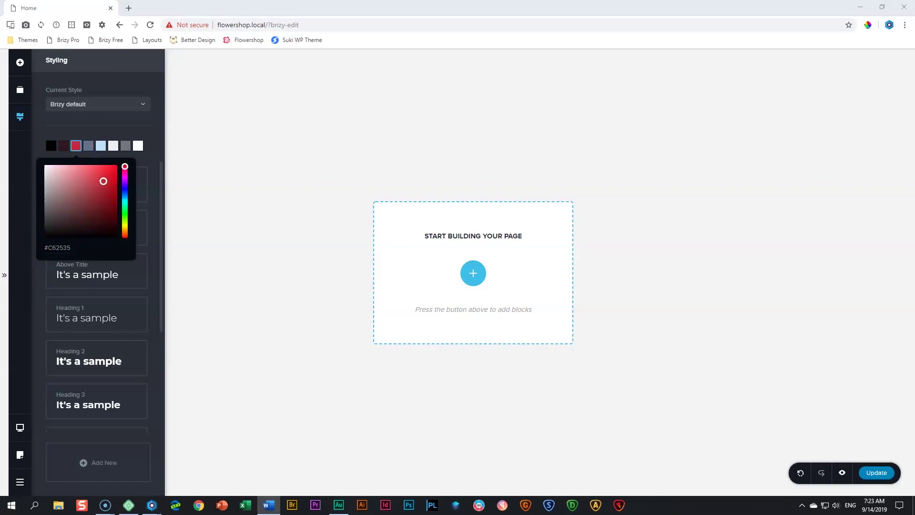
left_click(88, 146)
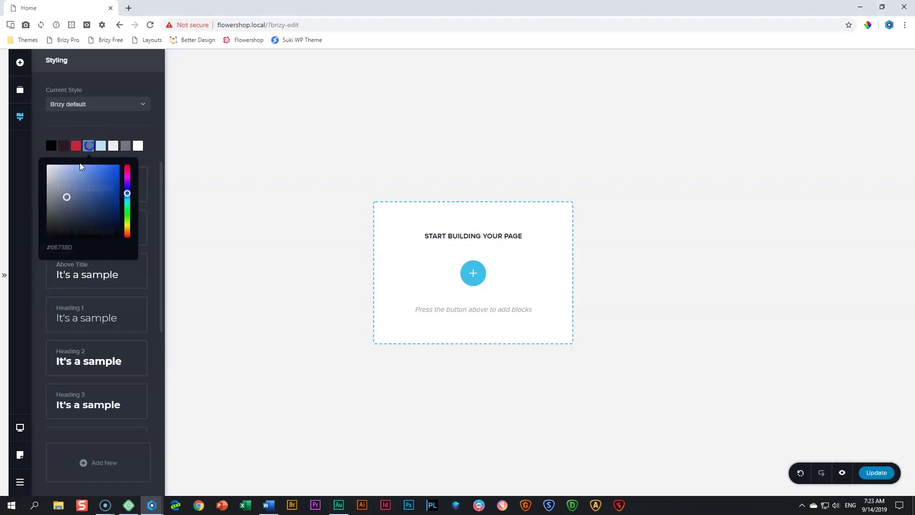
left_click(62, 248)
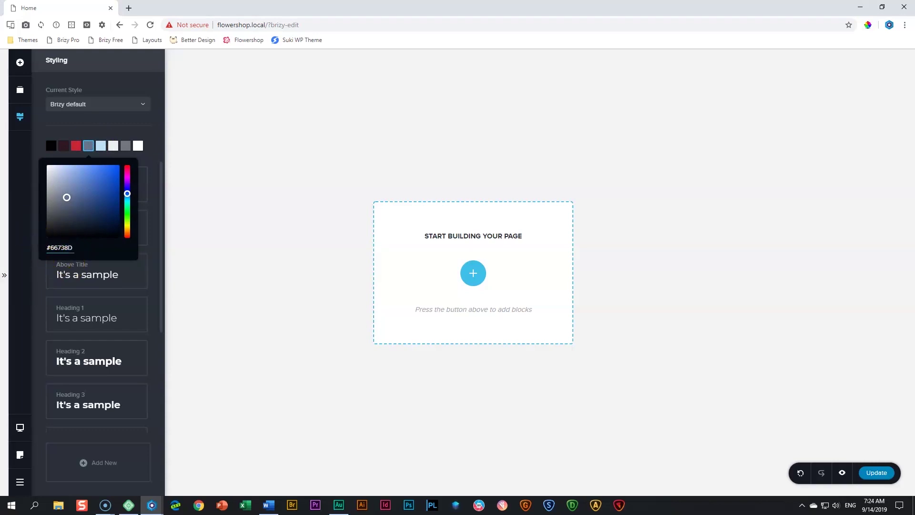
key("alt+Tab")
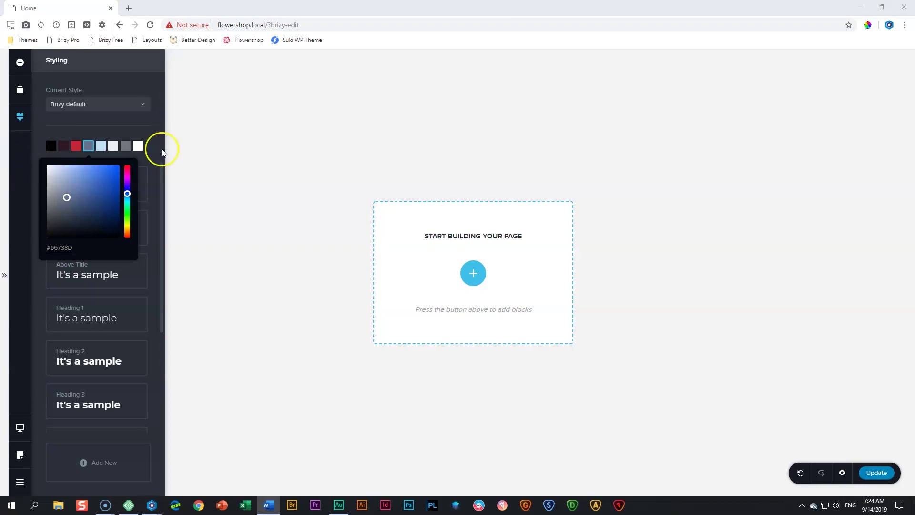
left_click(101, 145)
left_click(75, 248)
triple_click(76, 249)
key("ctrl+v")
left_click(113, 147)
Set the sixth palette colour to brick red and the seventh to dark plum #512936
left_click(111, 152)
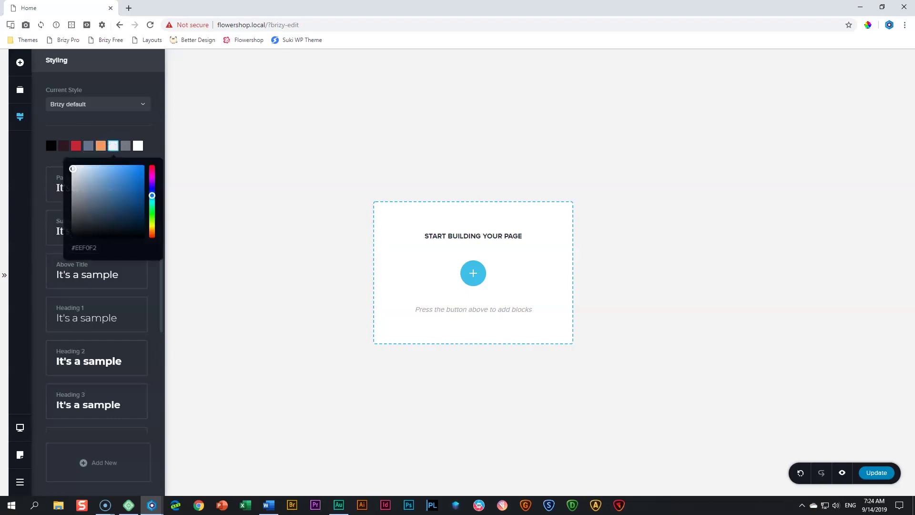
key("alt+Tab")
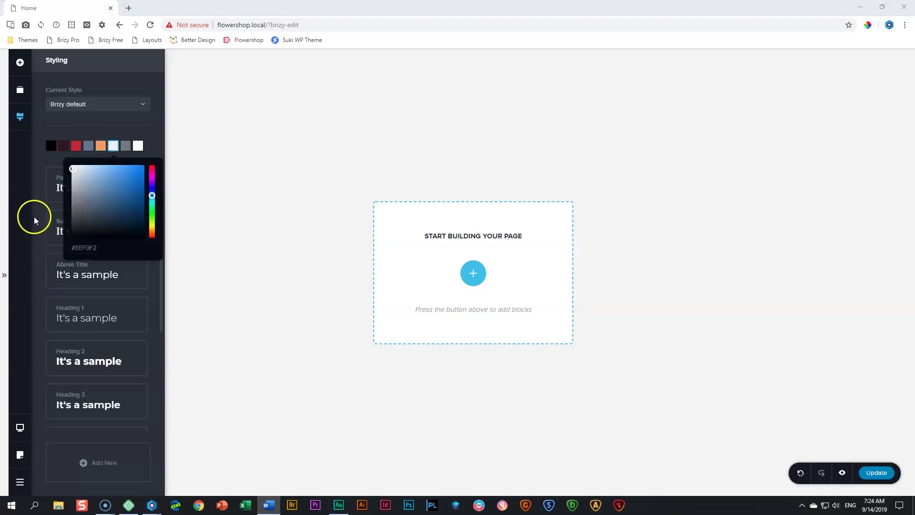
triple_click(76, 246)
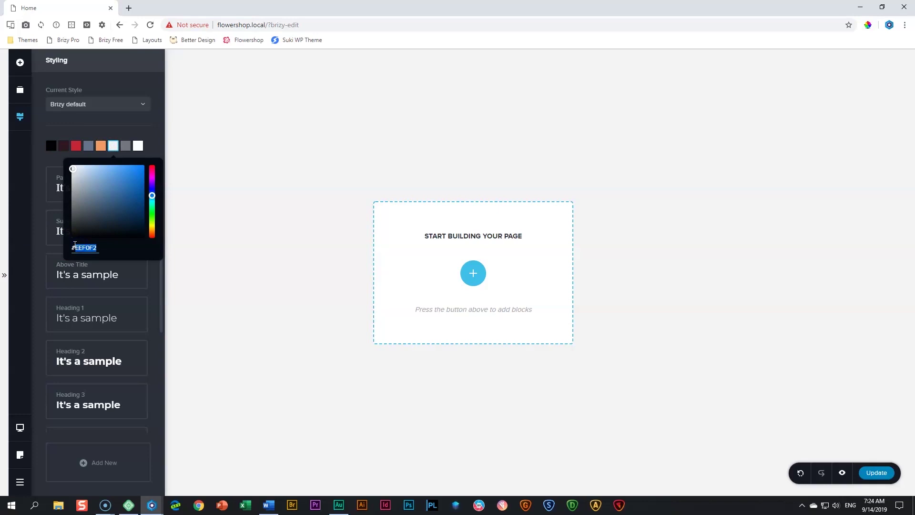
key("ctrl+v")
left_click(125, 147)
left_click(125, 147)
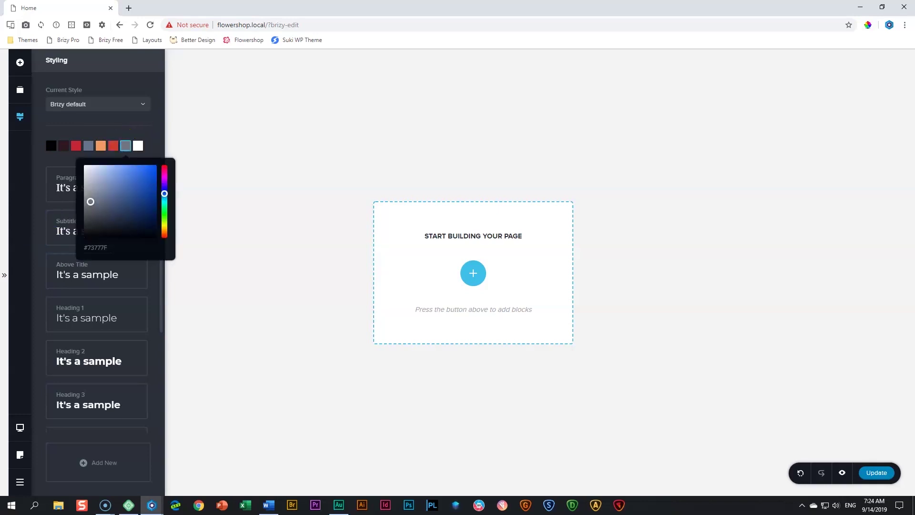
key("alt+Tab")
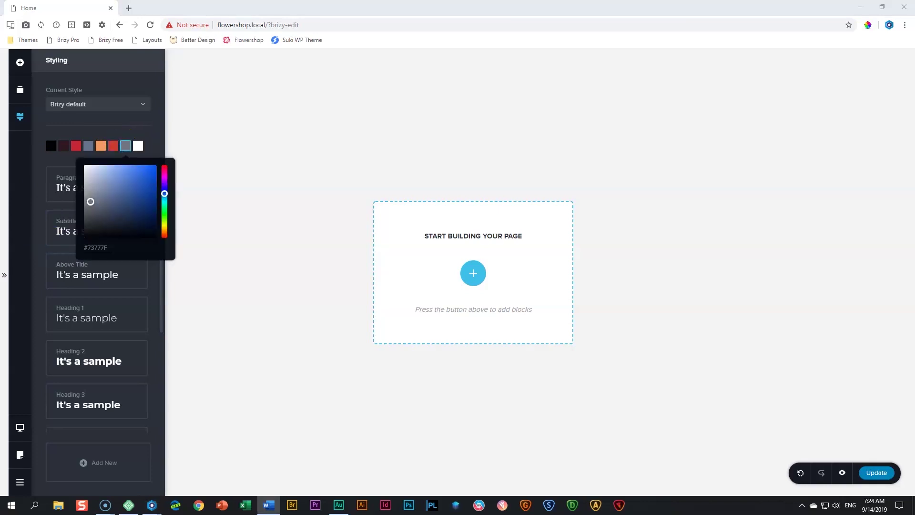
triple_click(102, 248)
type("512936")
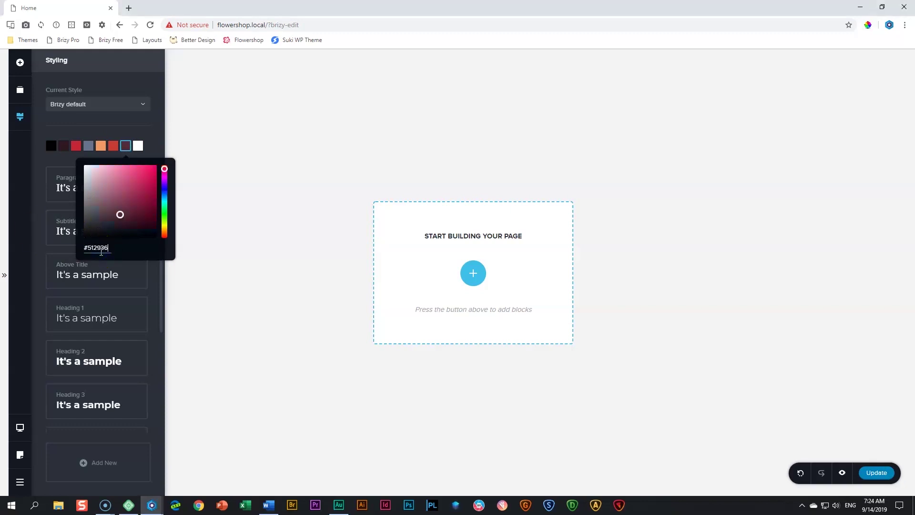
left_click(159, 143)
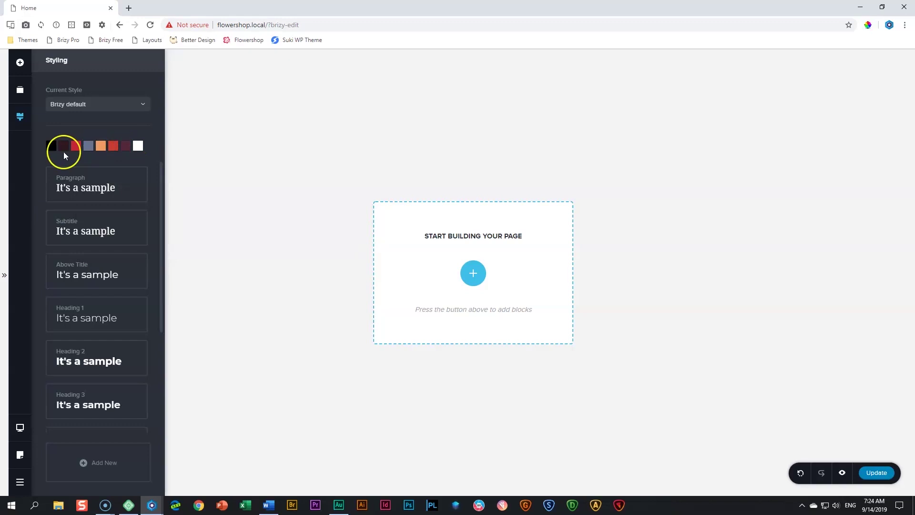
Recheck the fourth palette colour's value in the Styling panel
left_click(89, 147)
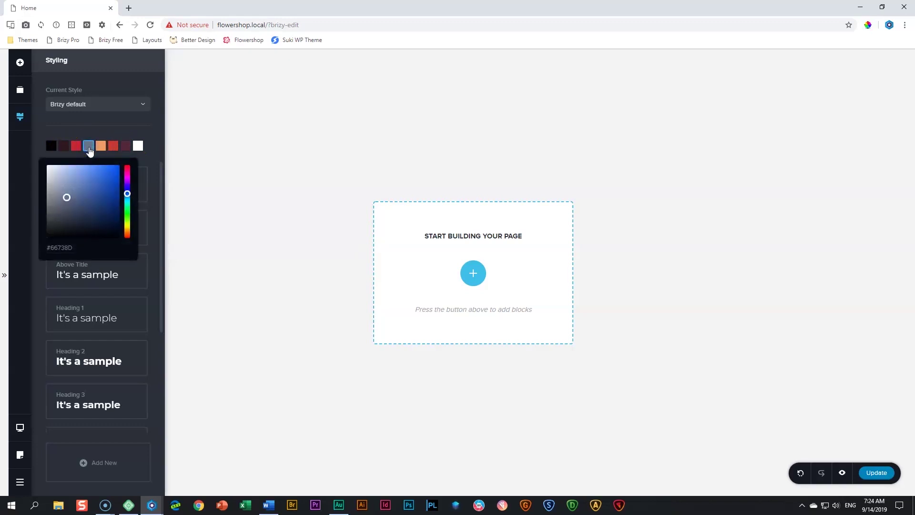
left_click(143, 127)
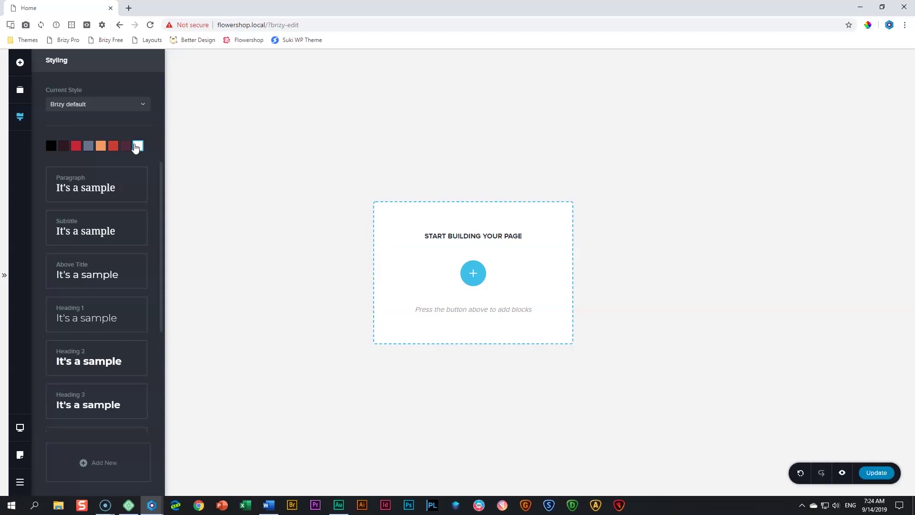
left_click(91, 146)
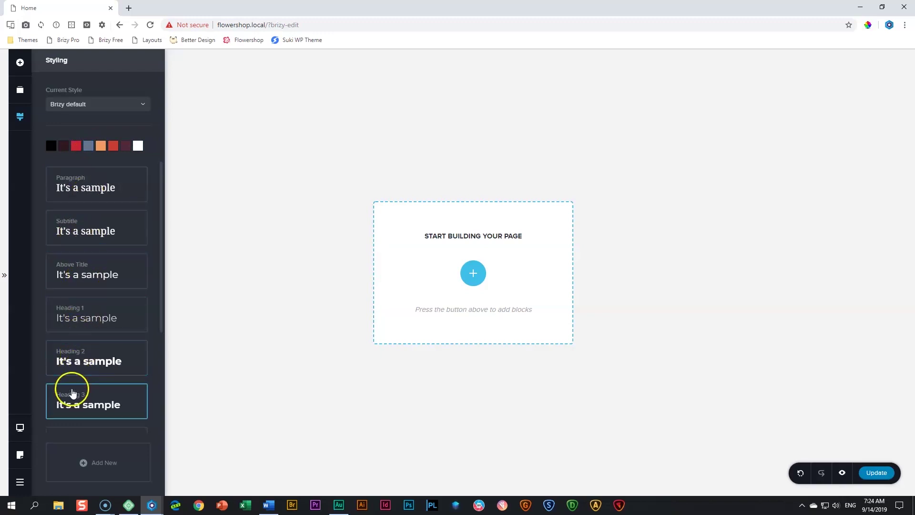
scroll(75, 394, "down", 3)
scroll(75, 394, "up", 3)
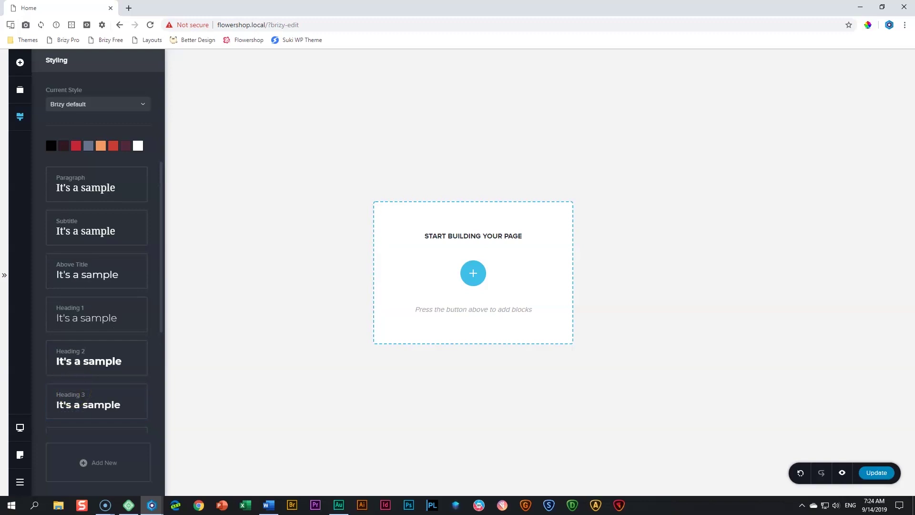
left_click_drag(0, 92, 513, 62)
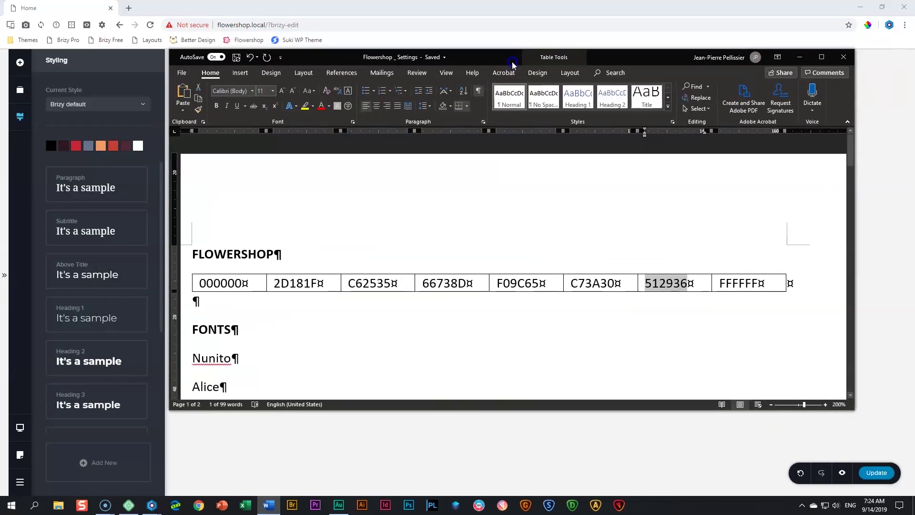
scroll(438, 211, "down", 4)
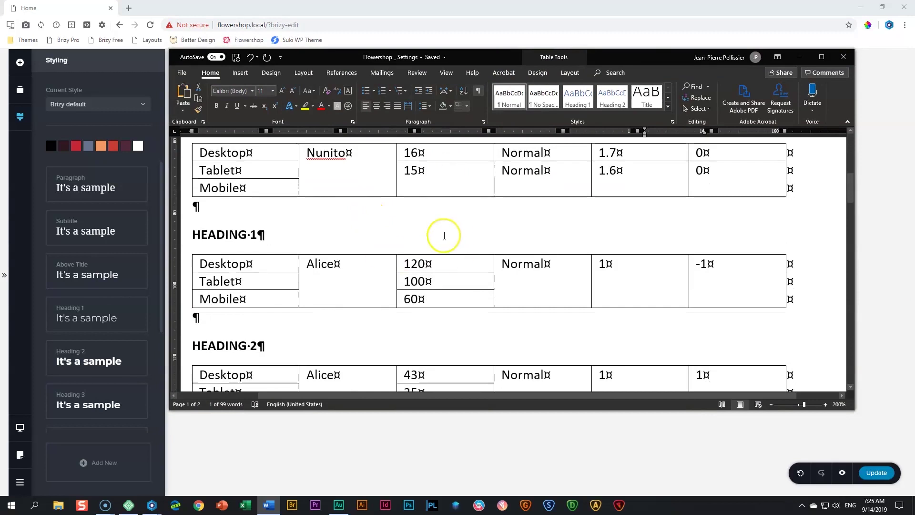
scroll(439, 235, "down", 5)
scroll(439, 257, "down", 2)
scroll(437, 258, "up", 3)
scroll(307, 287, "down", 2)
scroll(300, 280, "up", 4)
scroll(299, 276, "up", 3)
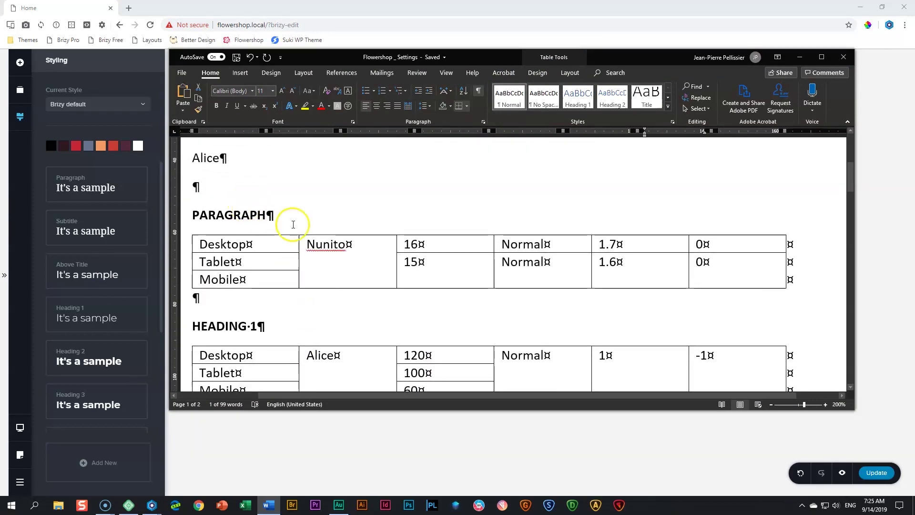
left_click_drag(605, 54, 0, 109)
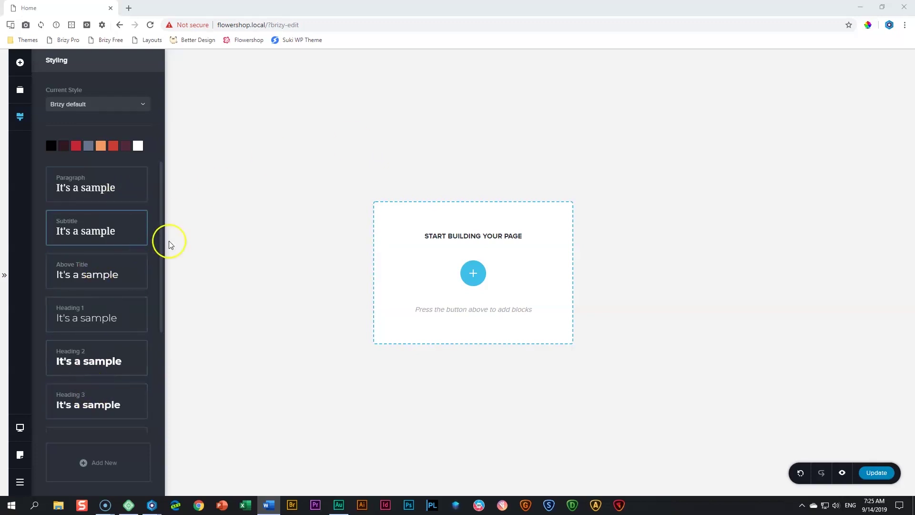
Switch the Home page's template to Page Builder (theme) while remaining in the Brizy editor
left_click(213, 252)
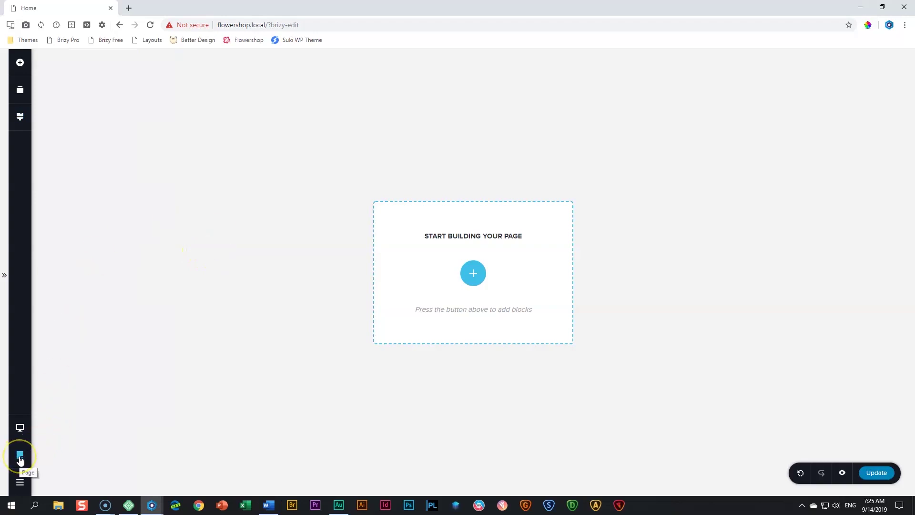
left_click(19, 459)
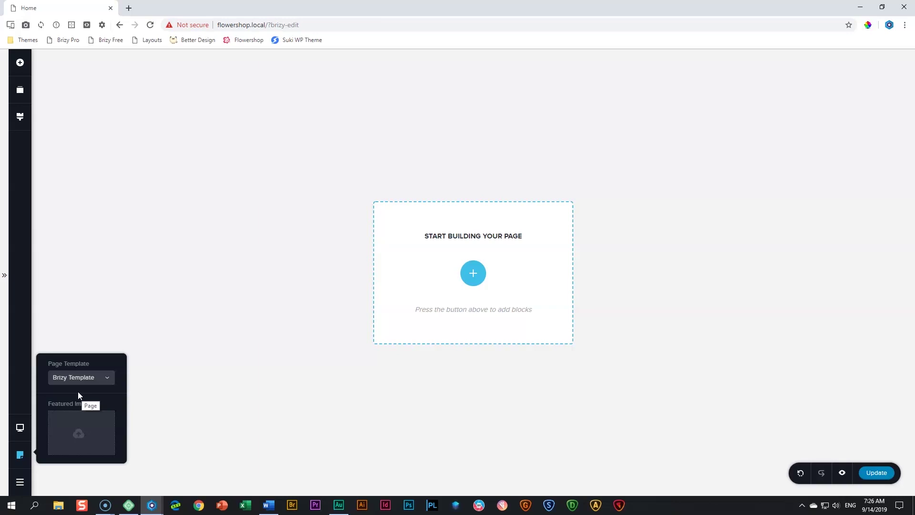
left_click(107, 378)
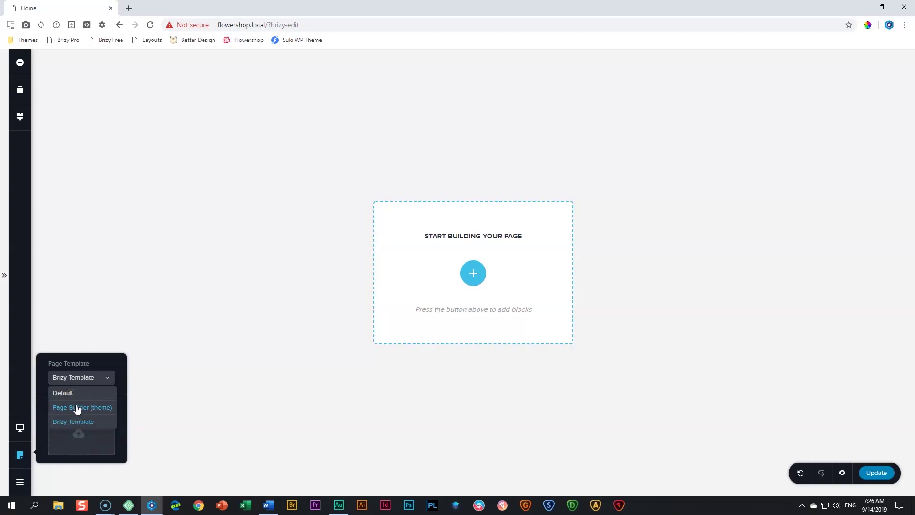
left_click(77, 409)
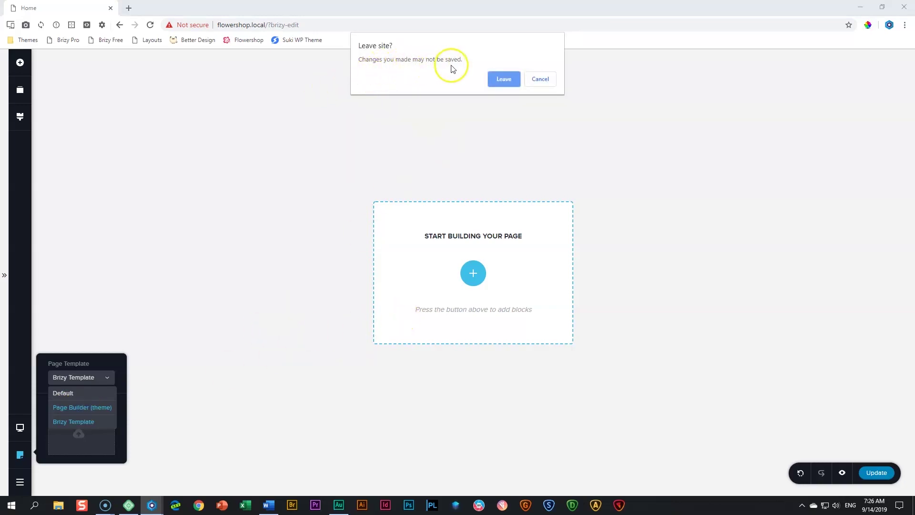
left_click(534, 81)
left_click(20, 117)
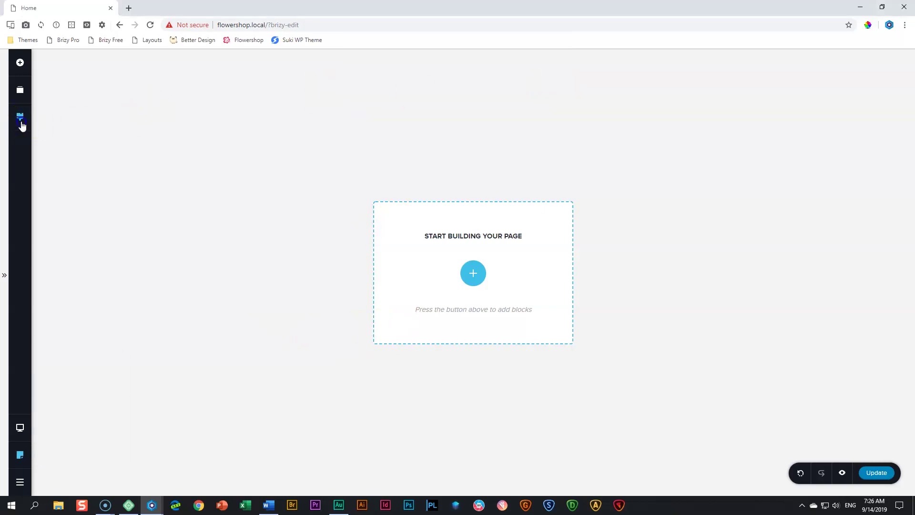
left_click(211, 147)
key("ctrl+s")
left_click(20, 456)
left_click(95, 377)
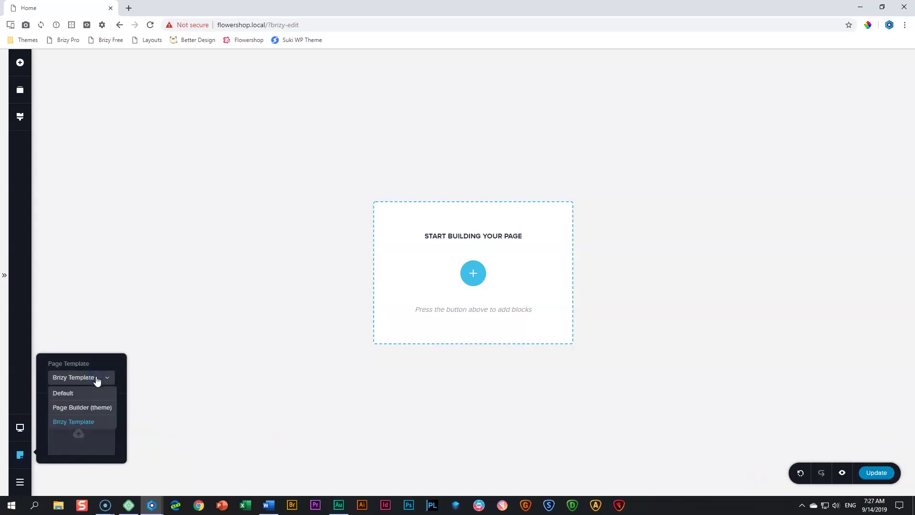
left_click(85, 408)
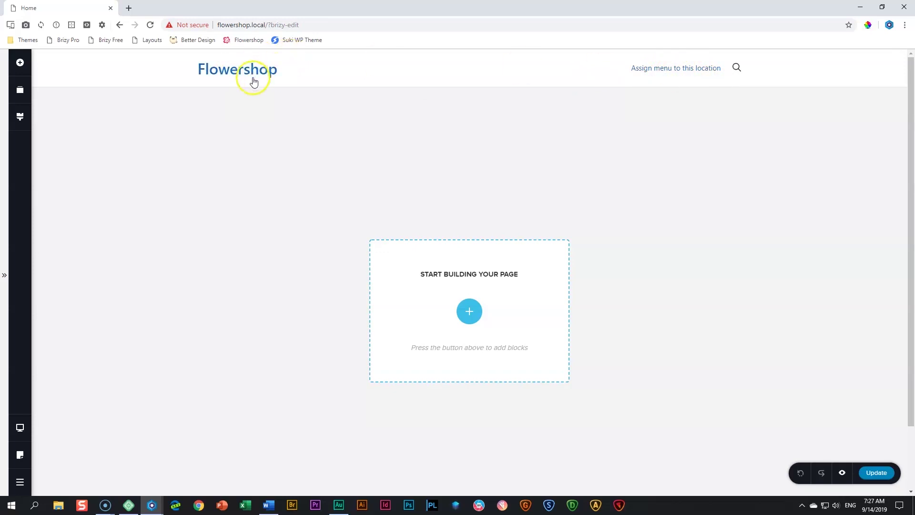
scroll(289, 186, "down", 2)
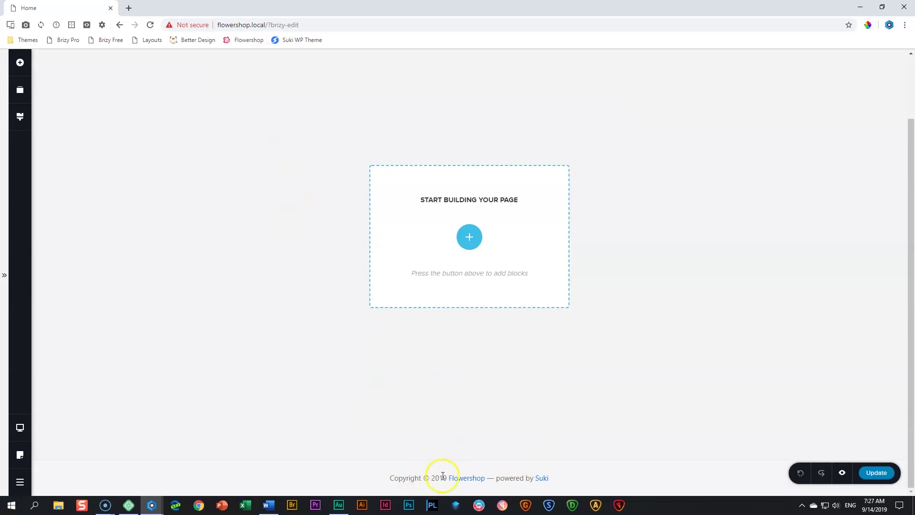
scroll(553, 374, "up", 2)
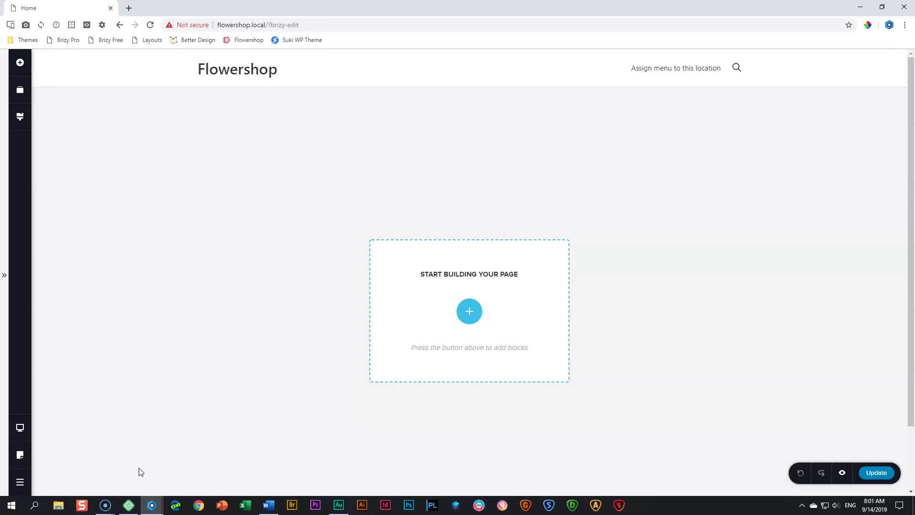
Add a blank block from the Blocks library to the empty page
left_click(483, 314)
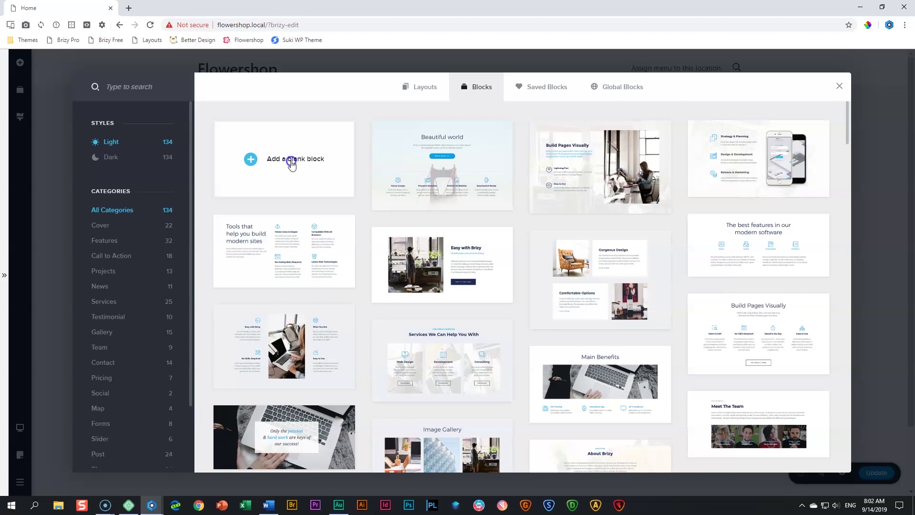
left_click(293, 162)
left_click(593, 152)
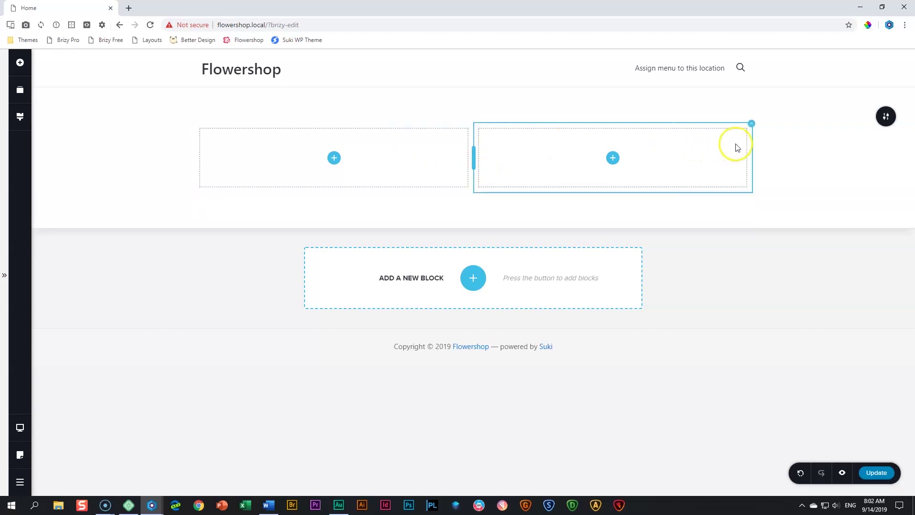
Delete the block's right-hand column so a single full-width column remains
left_click(751, 124)
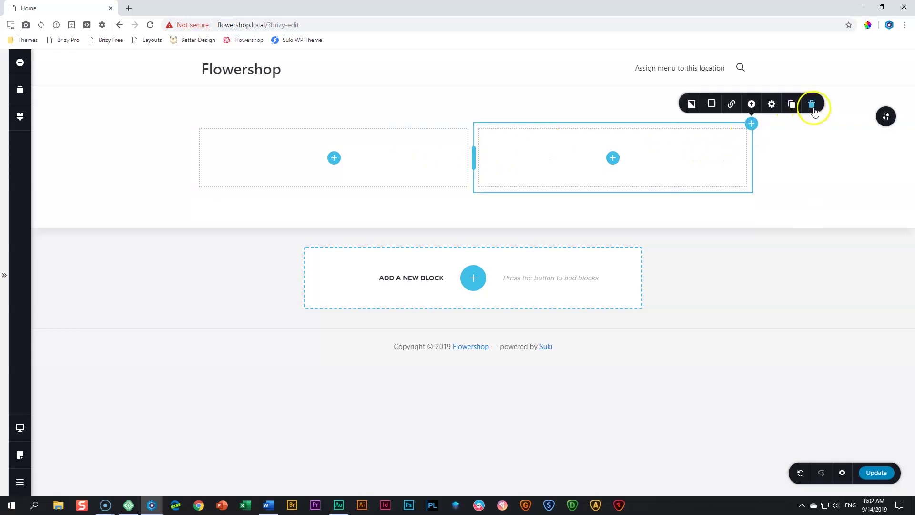
left_click(811, 103)
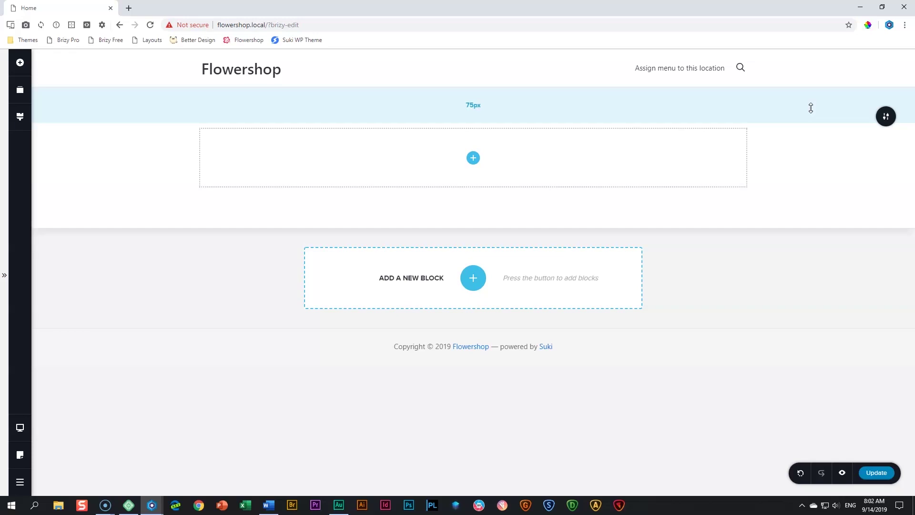
mouse_move(886, 117)
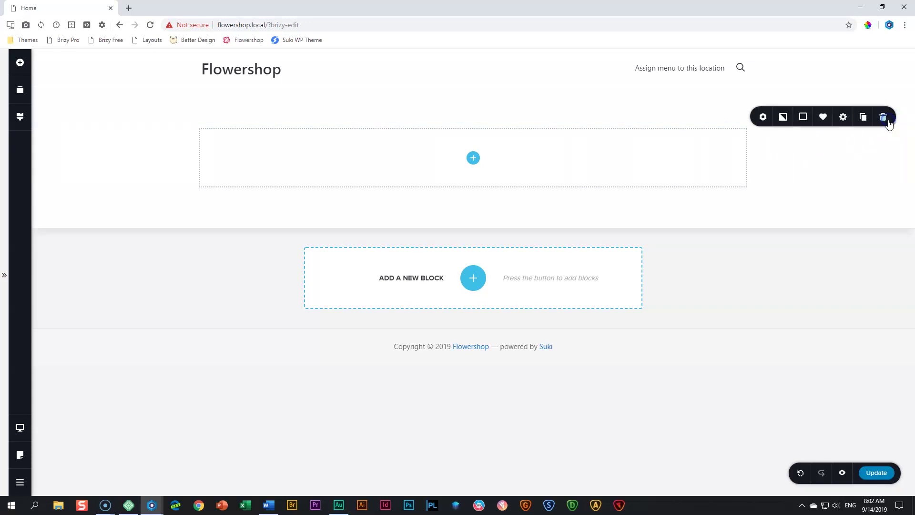
Set the tulip HERO photo as the section background, with its focal point nudged slightly right
left_click(783, 119)
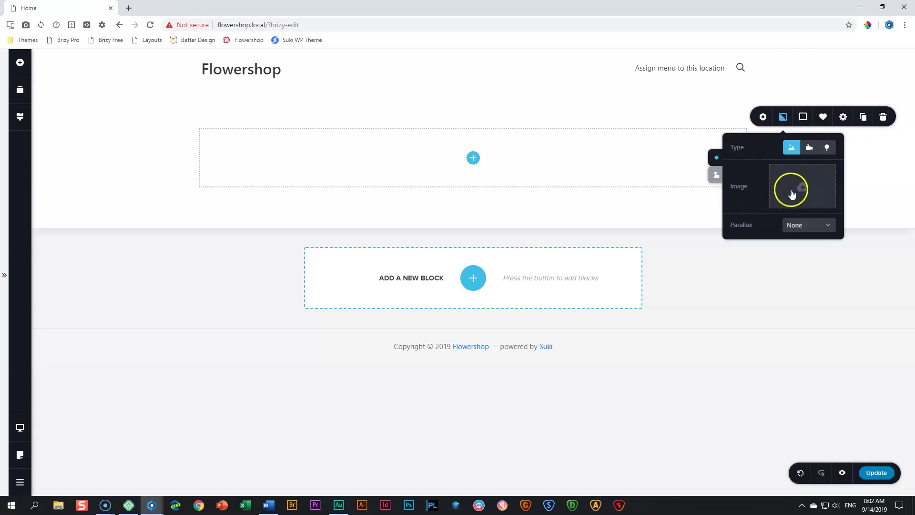
left_click(792, 194)
left_click(160, 95)
left_click(328, 218)
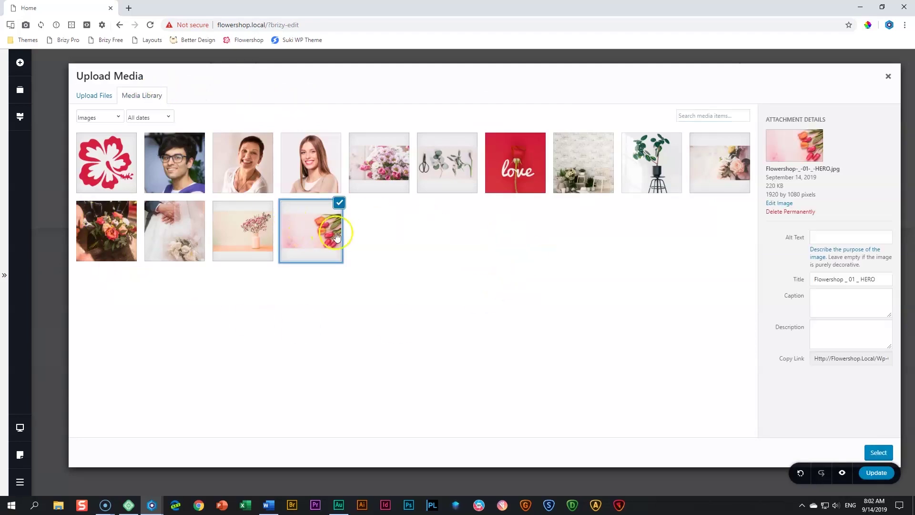
left_click(865, 454)
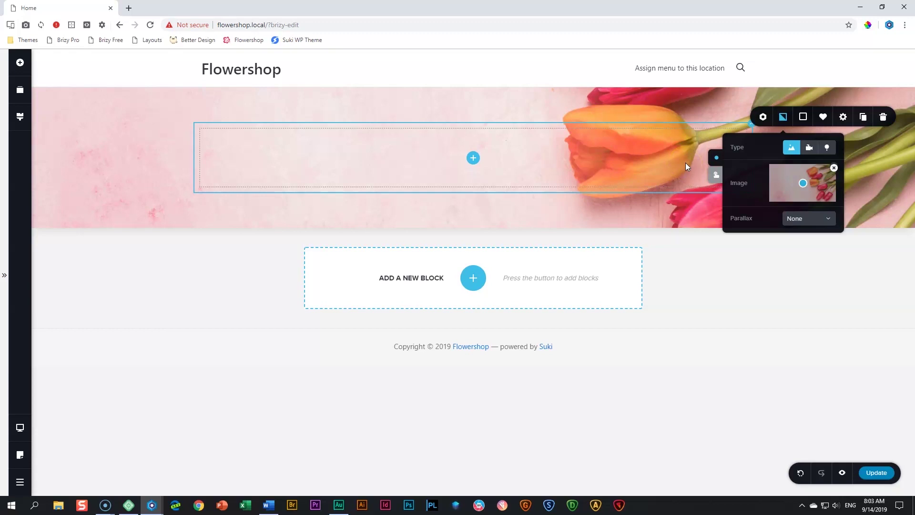
left_click_drag(803, 183, 815, 187)
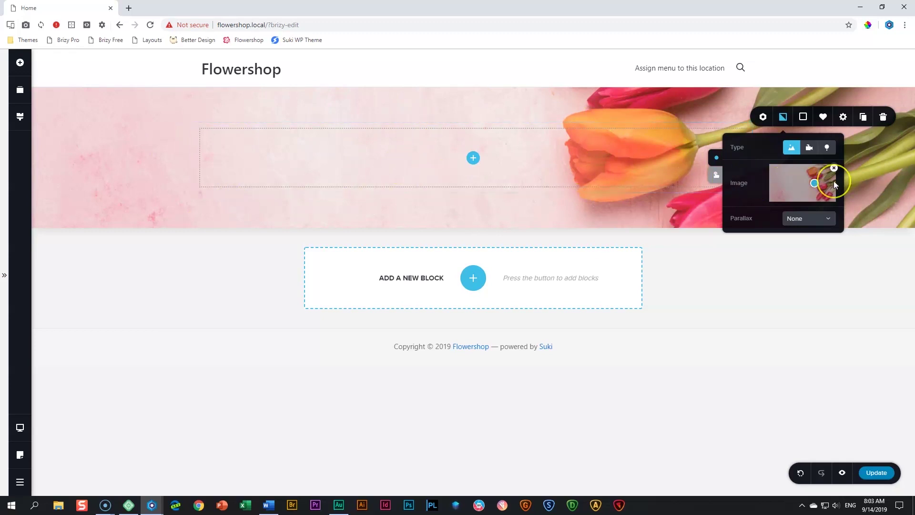
left_click(862, 179)
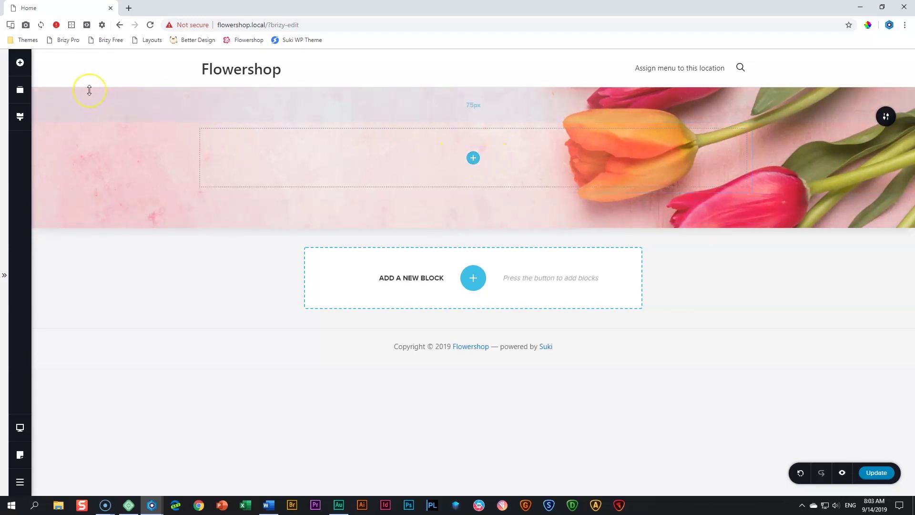
Place a Text element in the hero column and check its #512936 colour and Styling settings
left_click(20, 62)
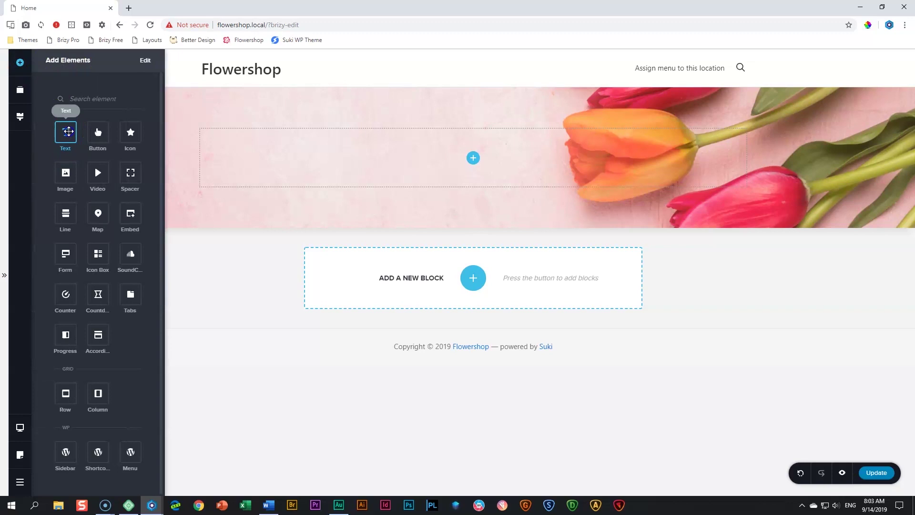
left_click_drag(69, 131, 476, 161)
left_click(417, 141)
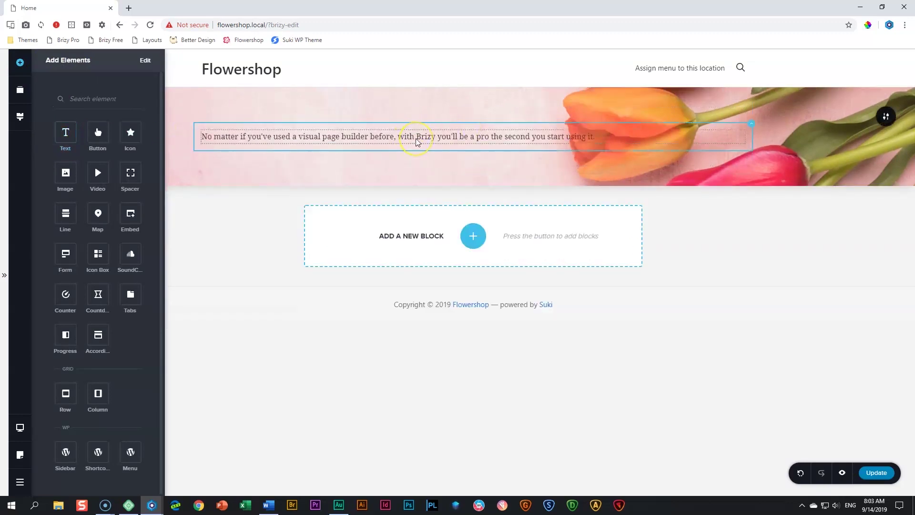
left_click(416, 138)
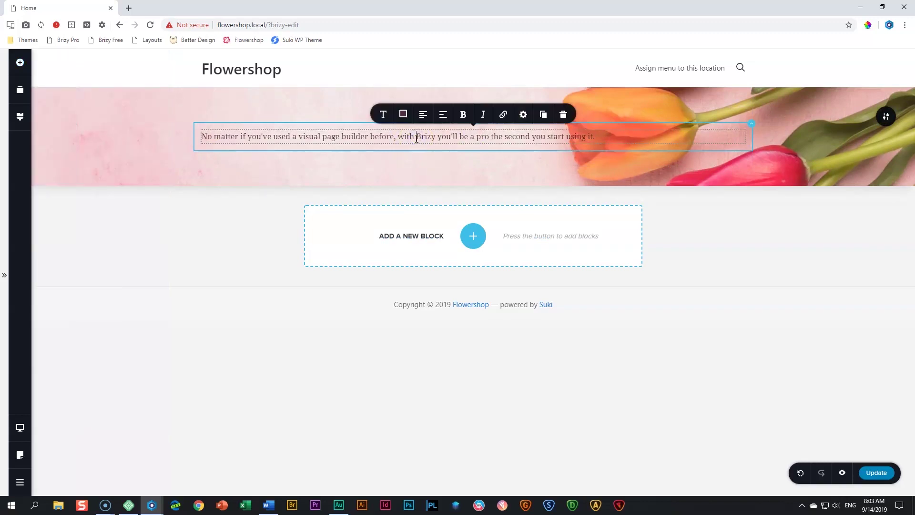
left_click(403, 115)
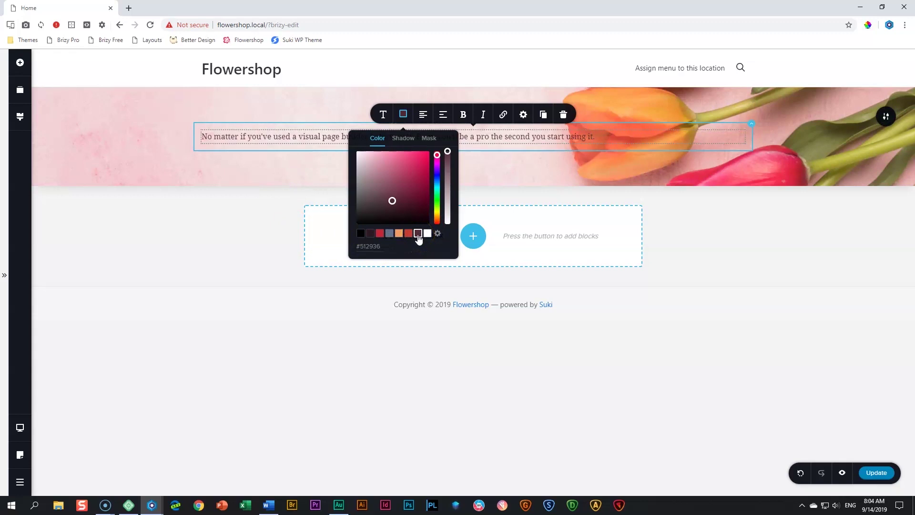
left_click(21, 117)
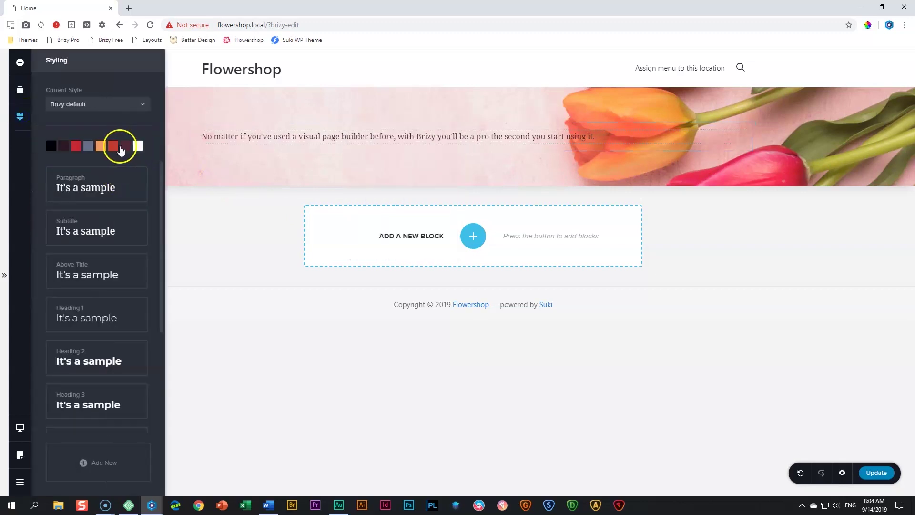
left_click(249, 139)
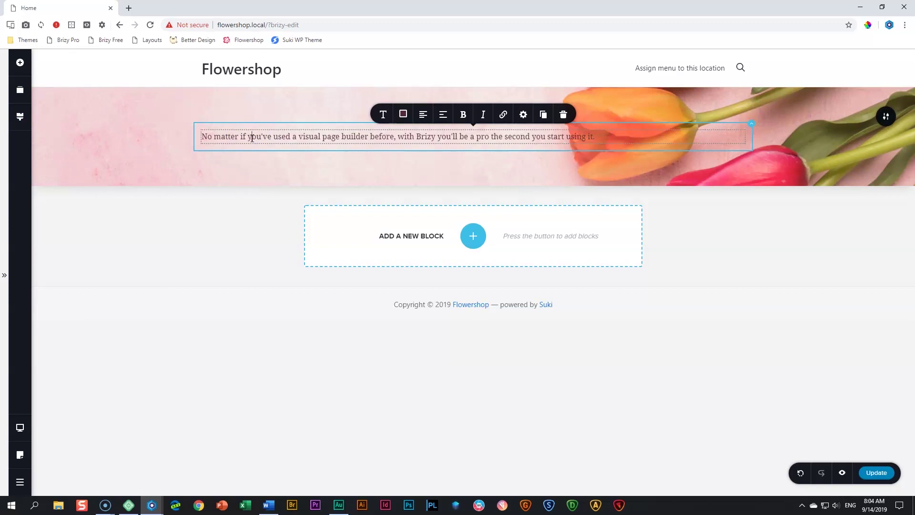
Replace the sample paragraph with 'Flower Shop' and style it as Heading 1
triple_click(252, 138)
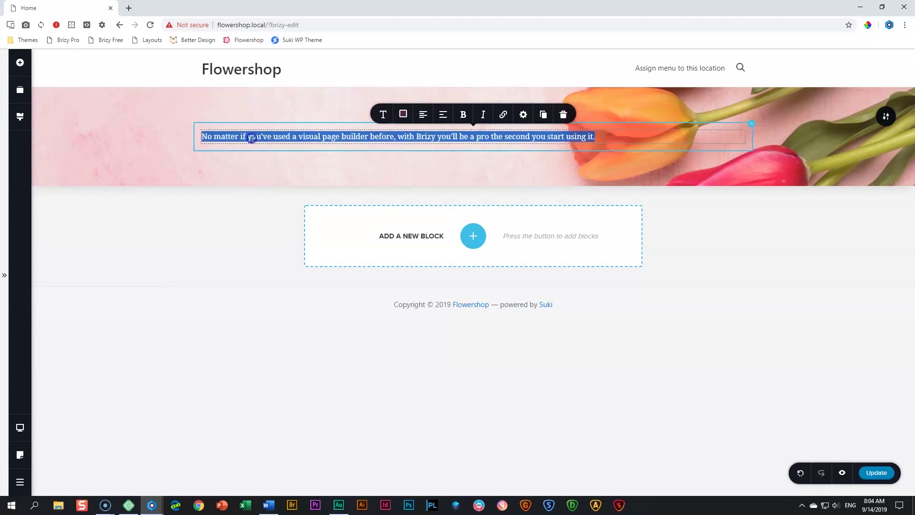
type("Flower Shop")
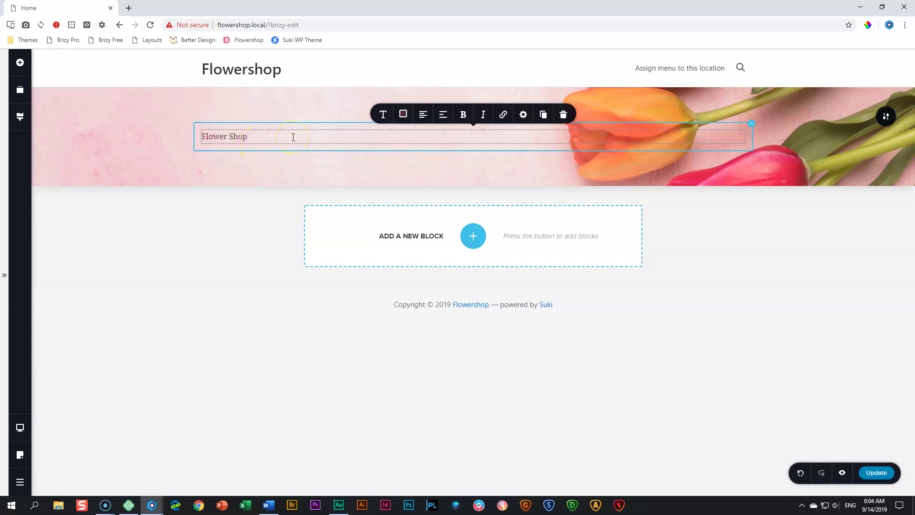
left_click(384, 115)
left_click(449, 155)
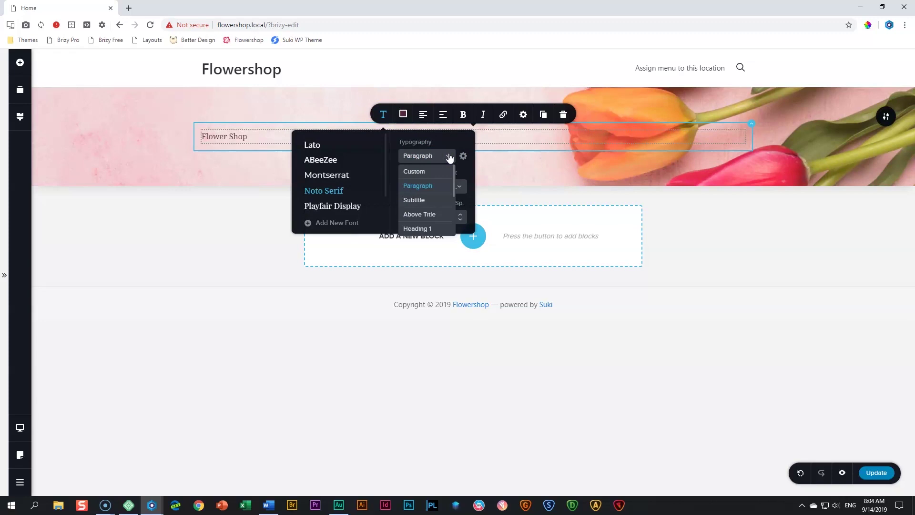
left_click(418, 228)
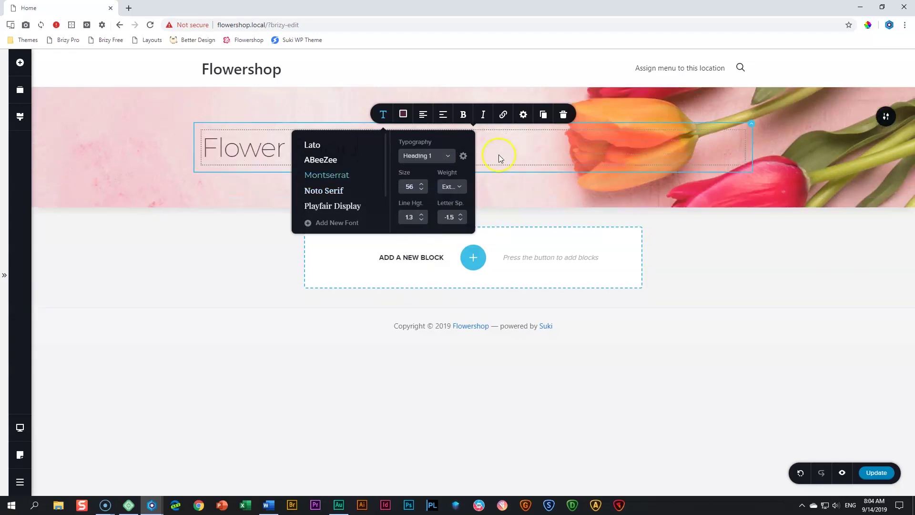
left_click(261, 151)
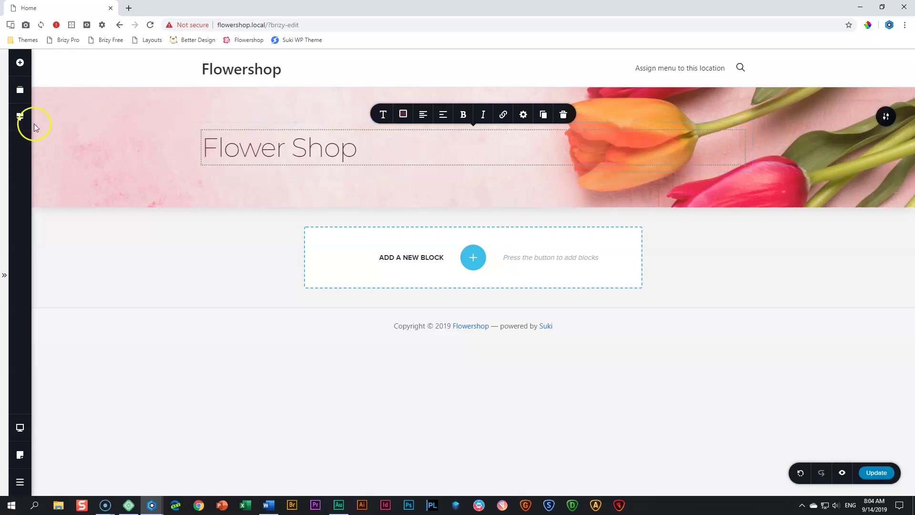
Open the Heading 1 font settings in the global Styling panel
left_click(20, 117)
left_click(92, 314)
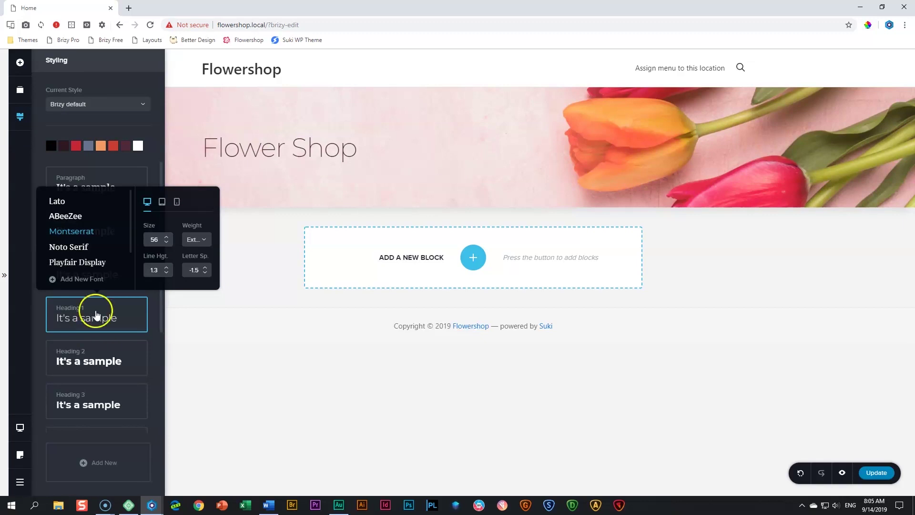
scroll(107, 249, "down", 1)
scroll(106, 249, "up", 1)
scroll(107, 256, "down", 1)
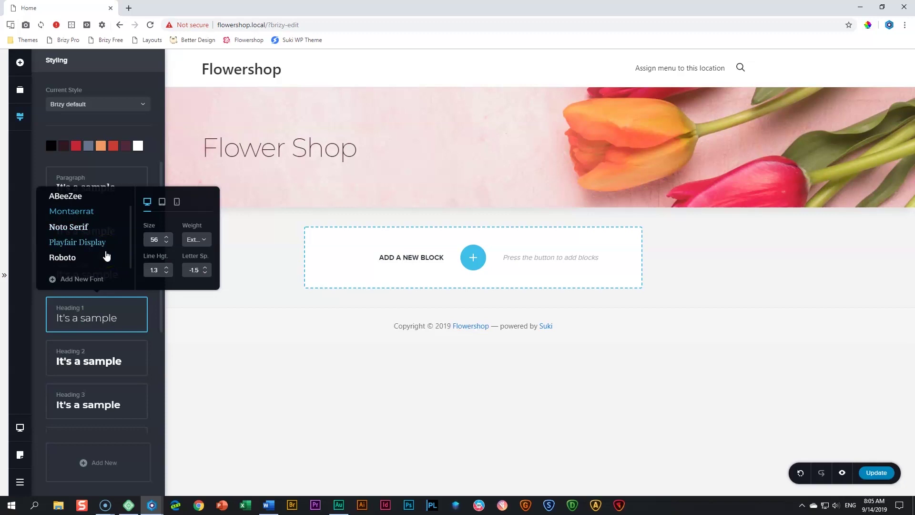
scroll(107, 256, "up", 1)
Add Alice as a new Google font
left_click(77, 280)
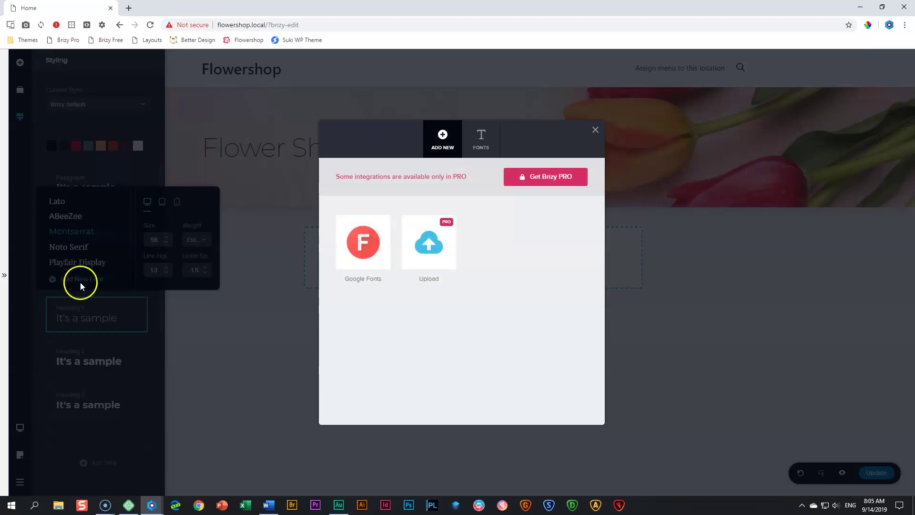
left_click(362, 259)
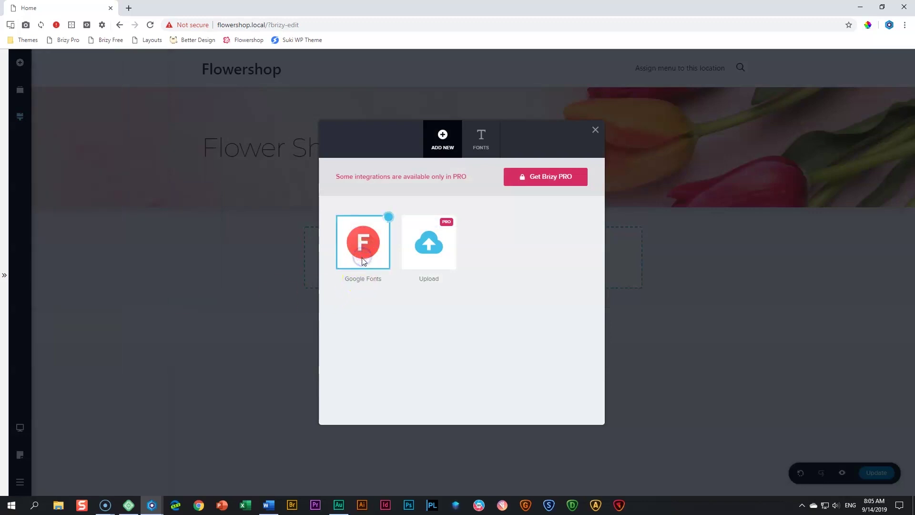
left_click(496, 245)
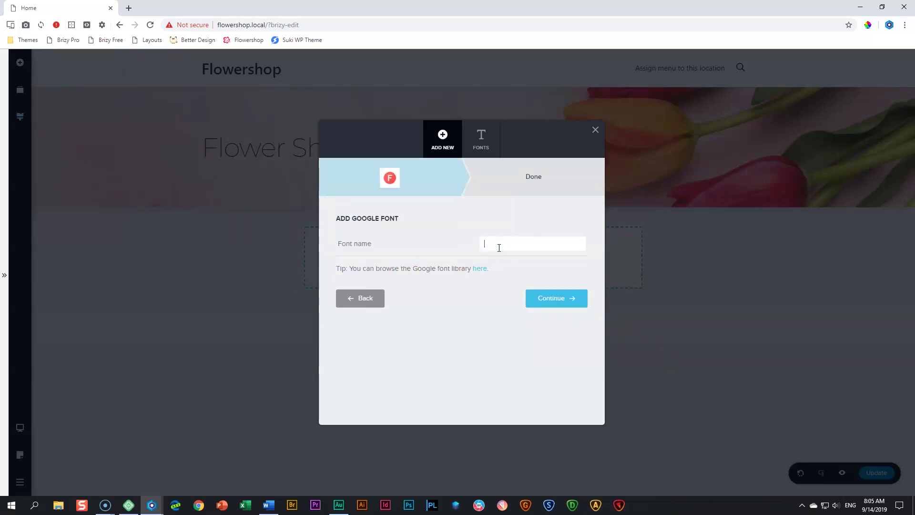
type("alice")
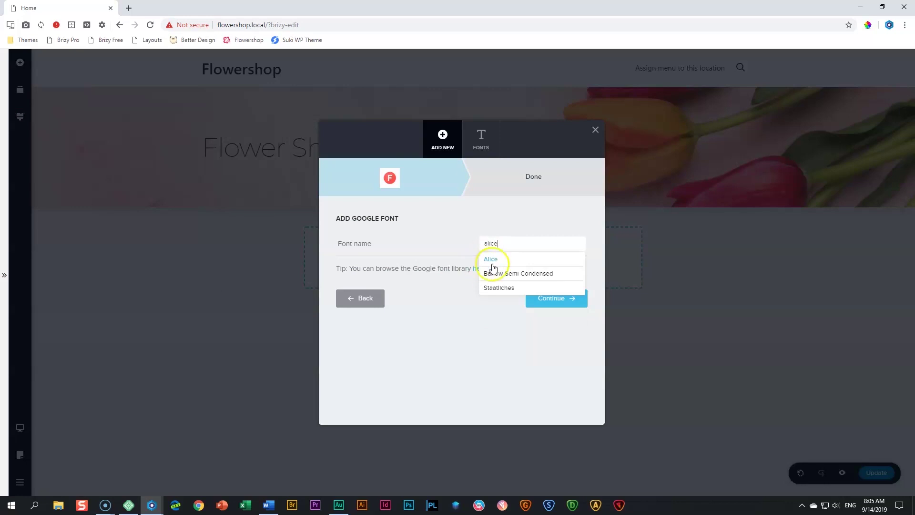
left_click(491, 260)
left_click(546, 298)
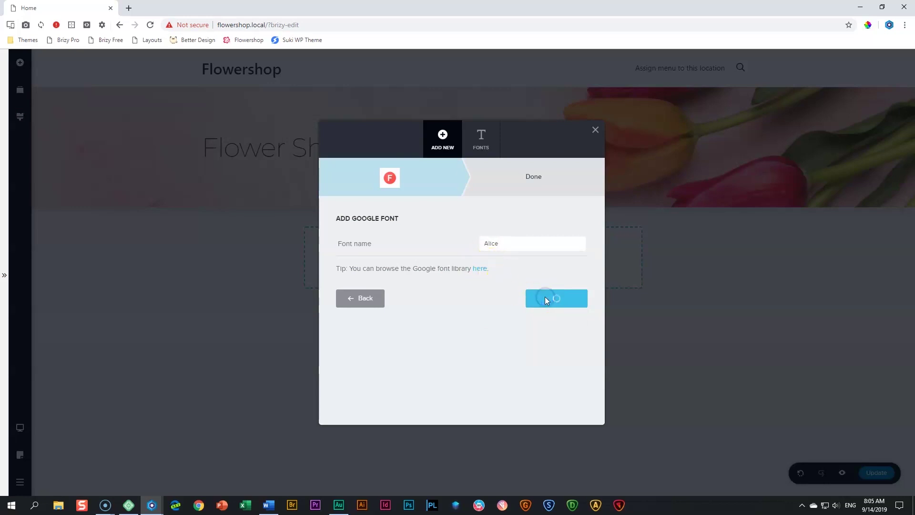
left_click(465, 330)
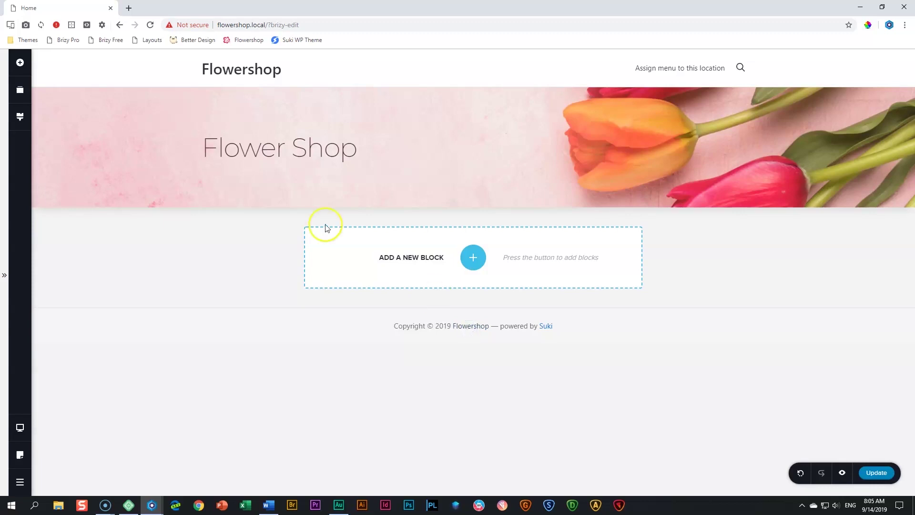
Change the Heading 1 style's font to Alice, checking the tablet and mobile settings
left_click(20, 118)
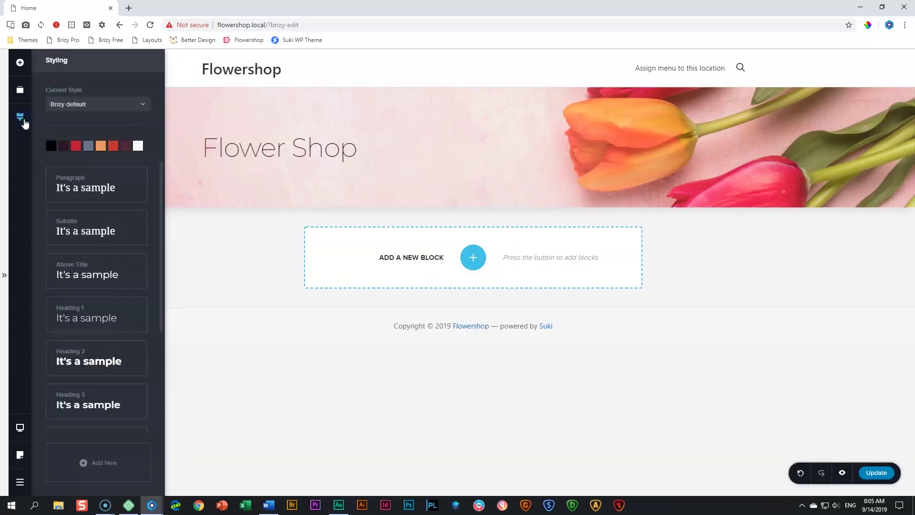
left_click(112, 320)
left_click(66, 204)
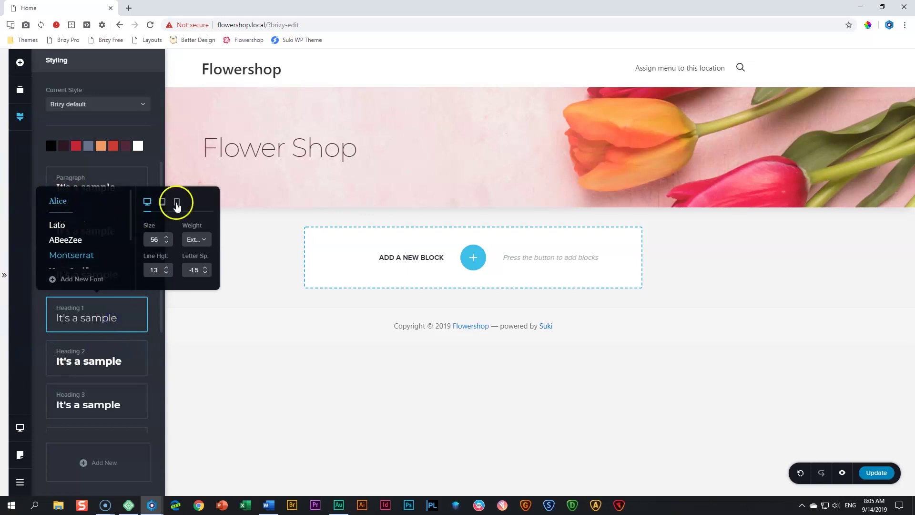
left_click(58, 202)
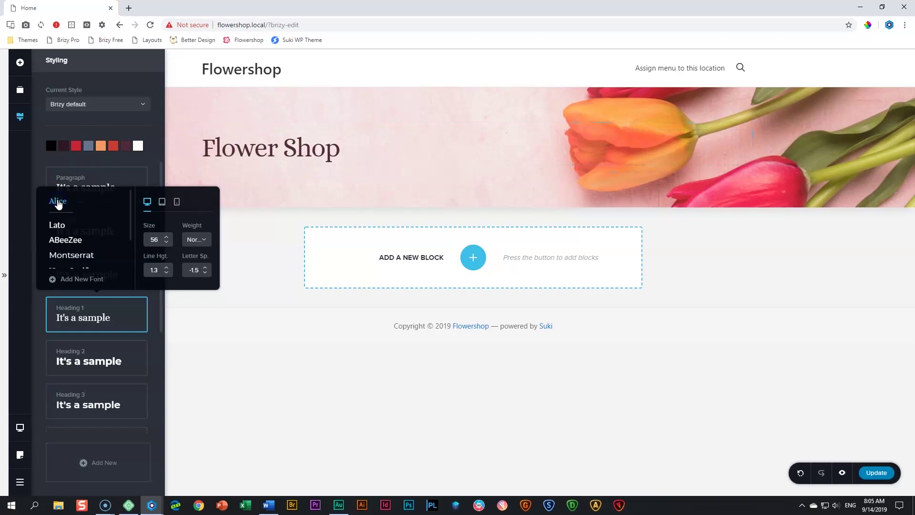
left_click(161, 204)
left_click(177, 204)
left_click(162, 204)
left_click(148, 204)
key("alt+Tab")
left_click(161, 226)
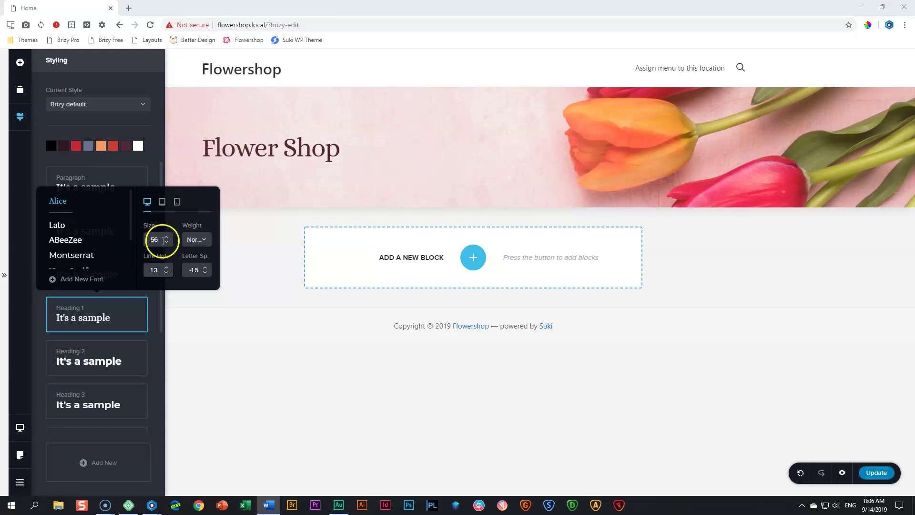
Give Heading 1 size 120, line height 1.0 and letter spacing -1.0
left_click(167, 238)
left_click(167, 237)
left_click(167, 237)
left_click(167, 237)
left_click(167, 237)
left_click_drag(167, 238, 166, 237)
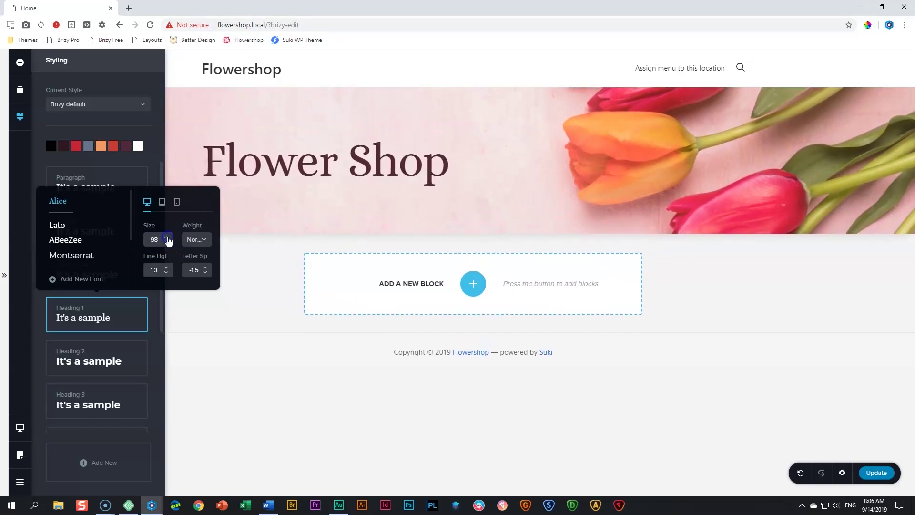
double_click(154, 238)
type("130")
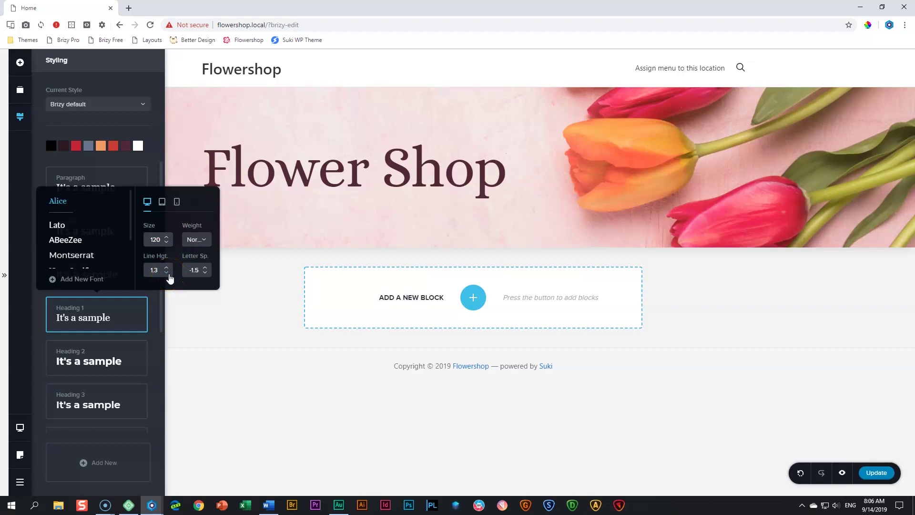
left_click(167, 273)
left_click(167, 273)
left_click(167, 273)
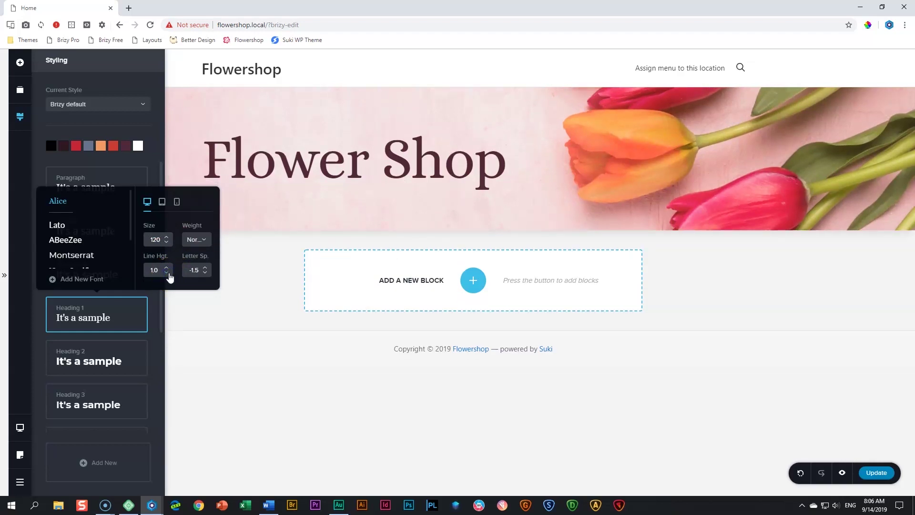
left_click(205, 267)
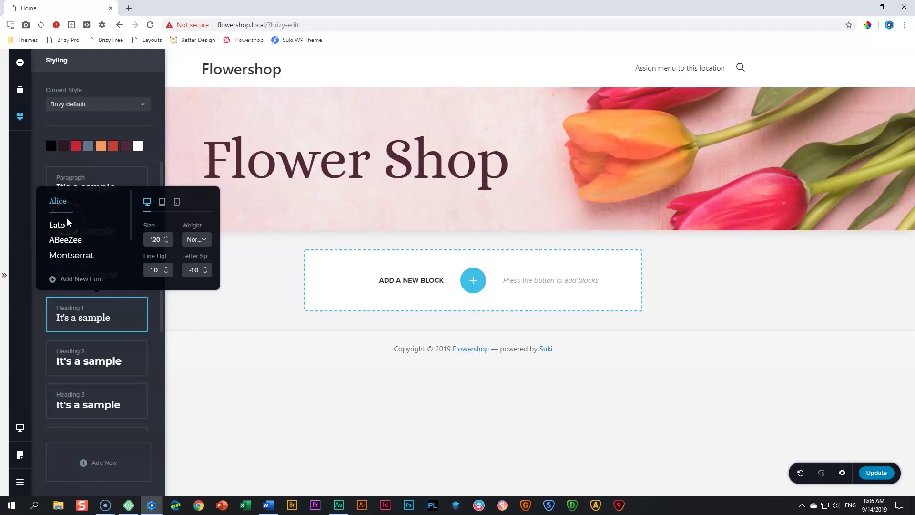
left_click(246, 276)
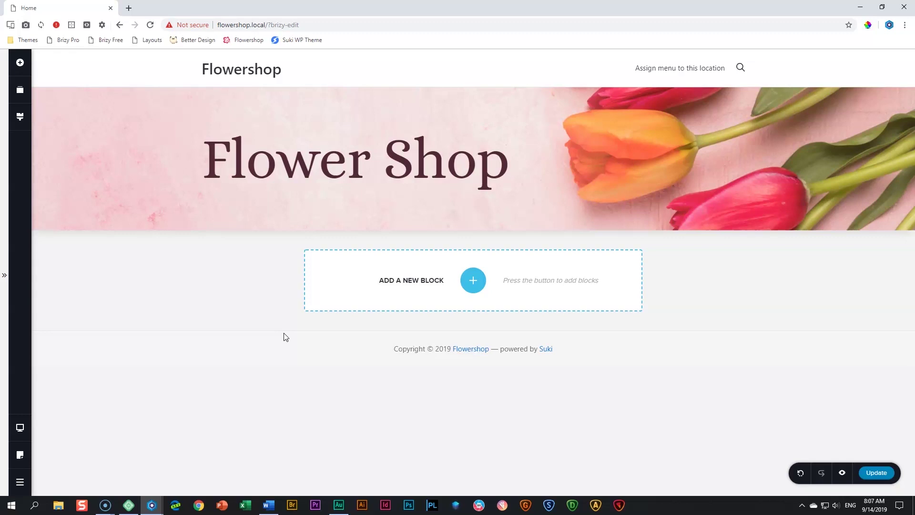
Save the page, then set the hero section to Boxed width at 80%
key("ctrl+s")
left_click(467, 143)
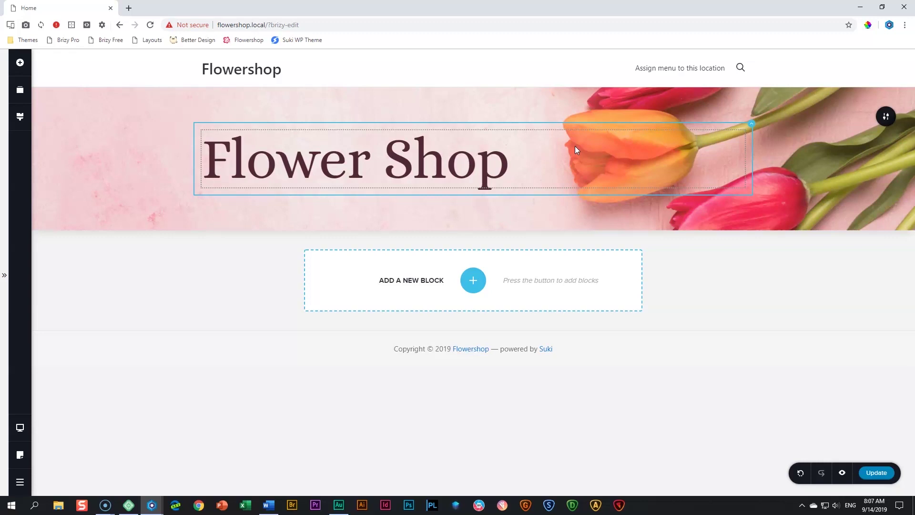
mouse_move(887, 119)
left_click(843, 116)
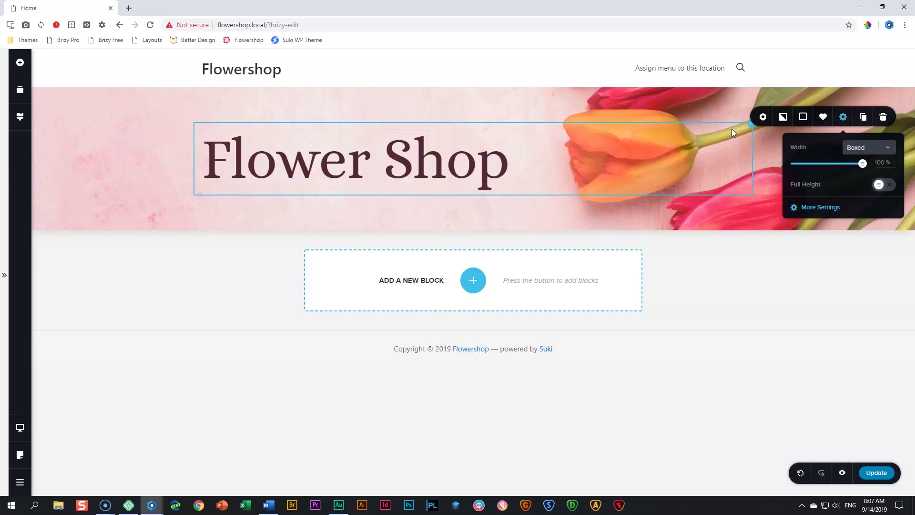
left_click(884, 148)
left_click(864, 179)
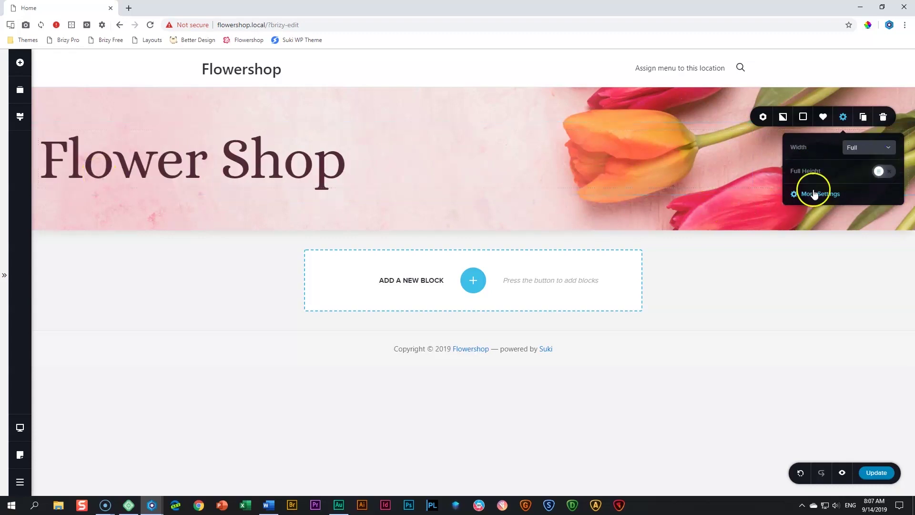
left_click(868, 148)
left_click(856, 163)
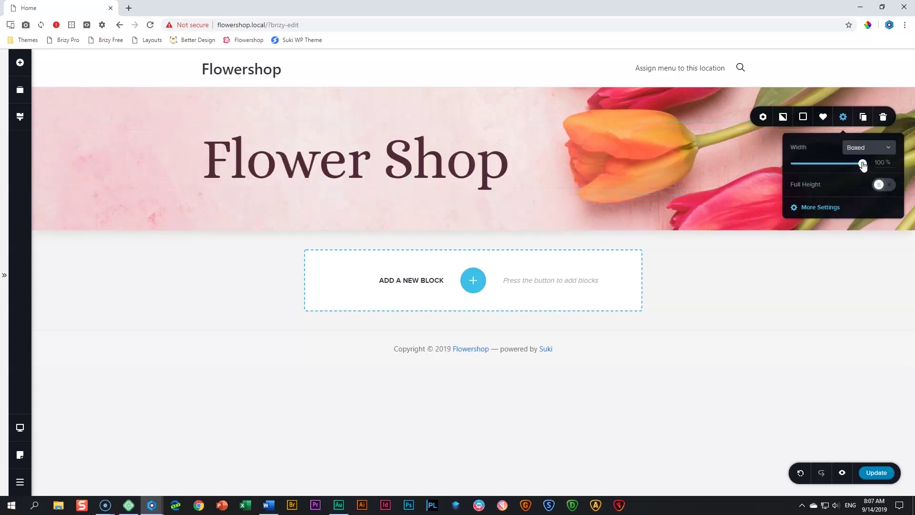
left_click(881, 163)
double_click(883, 163)
left_click(188, 149)
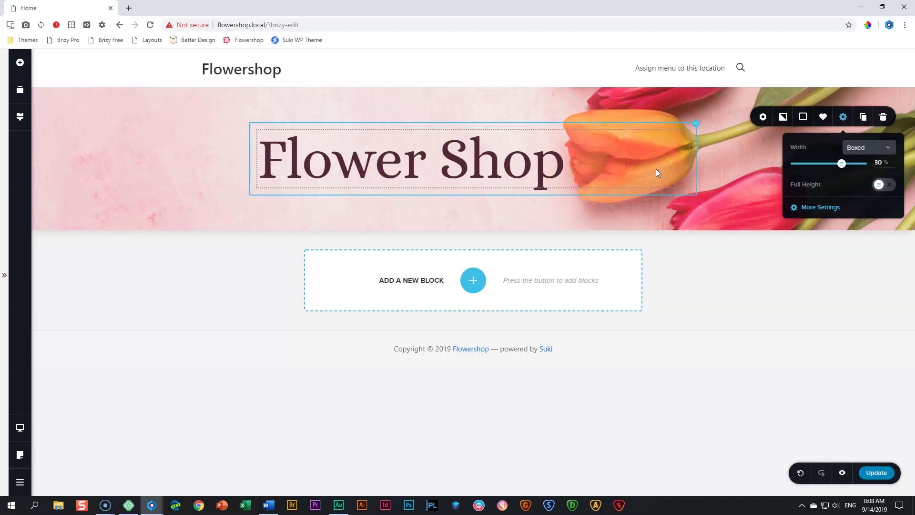
left_click(731, 178)
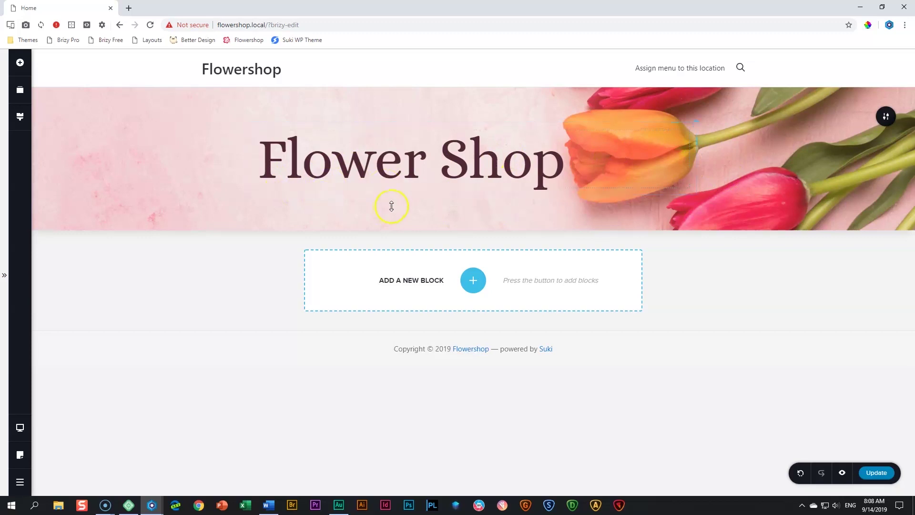
Place a Text element beneath the 'Flower Shop' heading and start editing its sample sentence
left_click(20, 62)
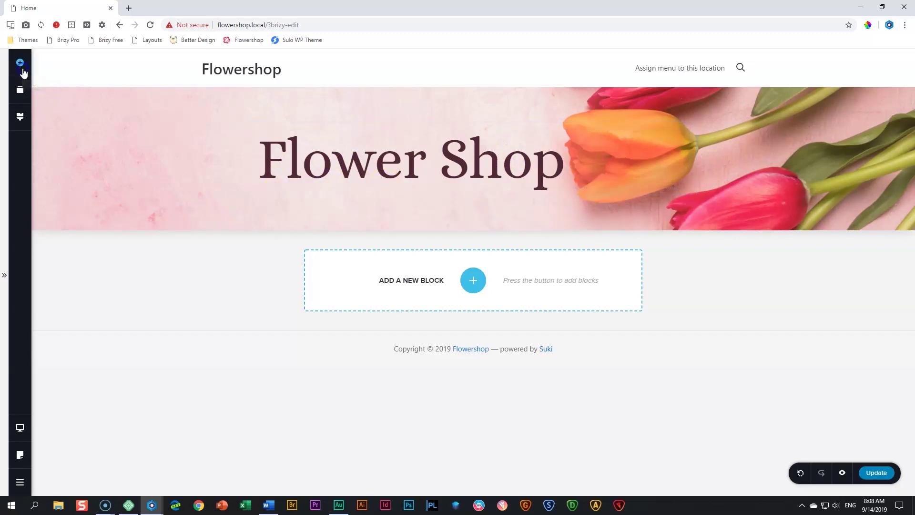
left_click_drag(67, 132, 327, 191)
left_click(323, 208)
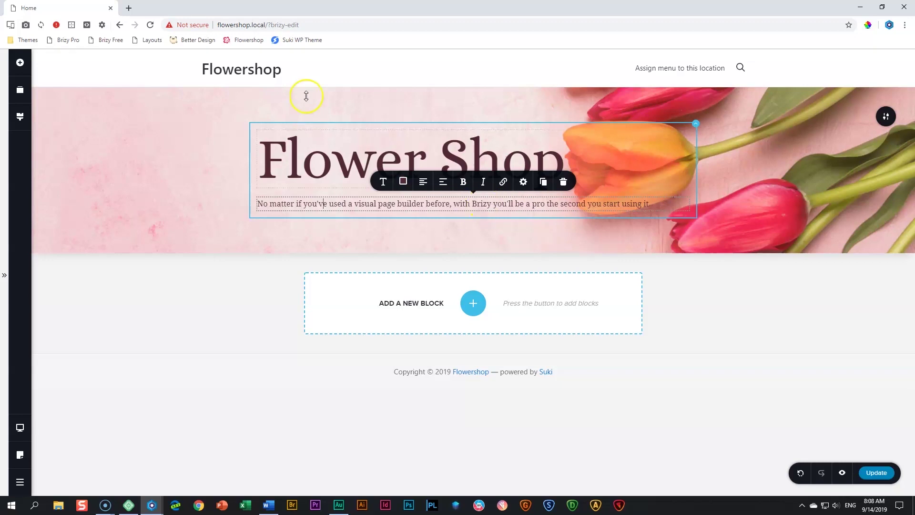
mouse_move(305, 89)
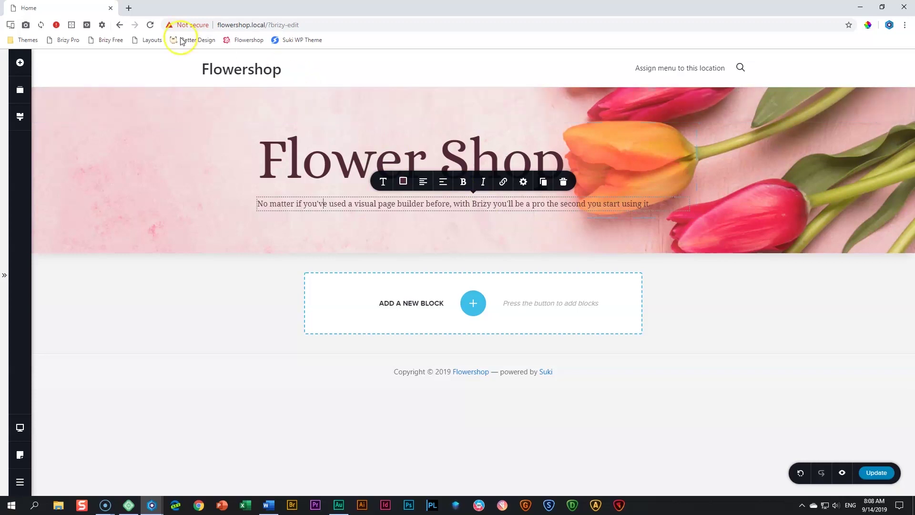
Open loremipsum.io in a new tab and generate five paragraphs of Lorem Ipsum
left_click(132, 9)
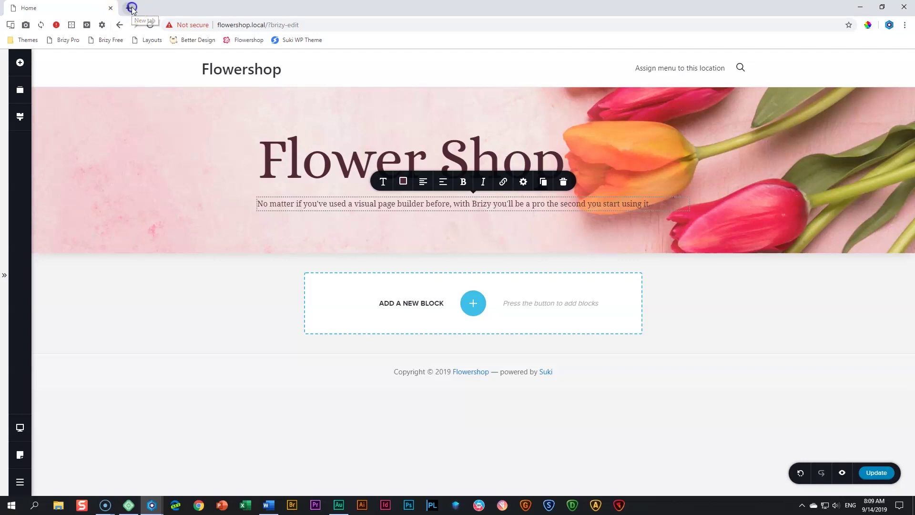
type("lorem")
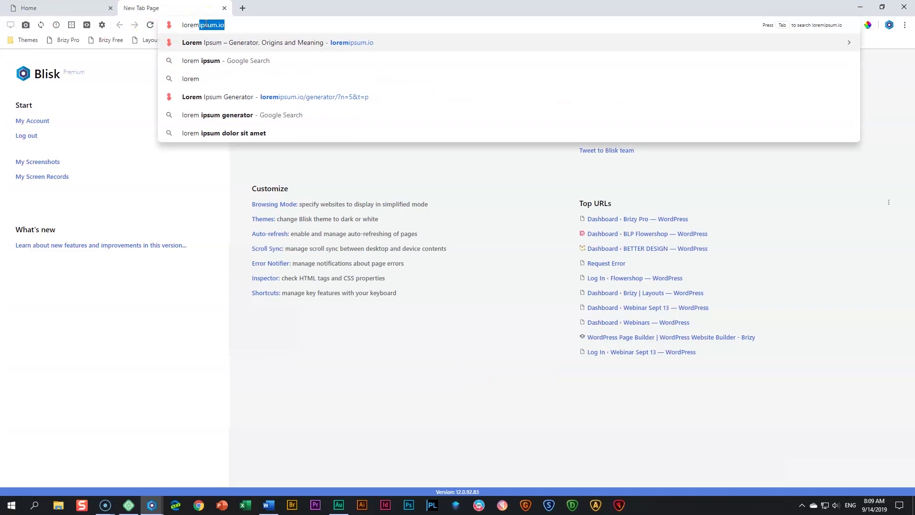
key("Return")
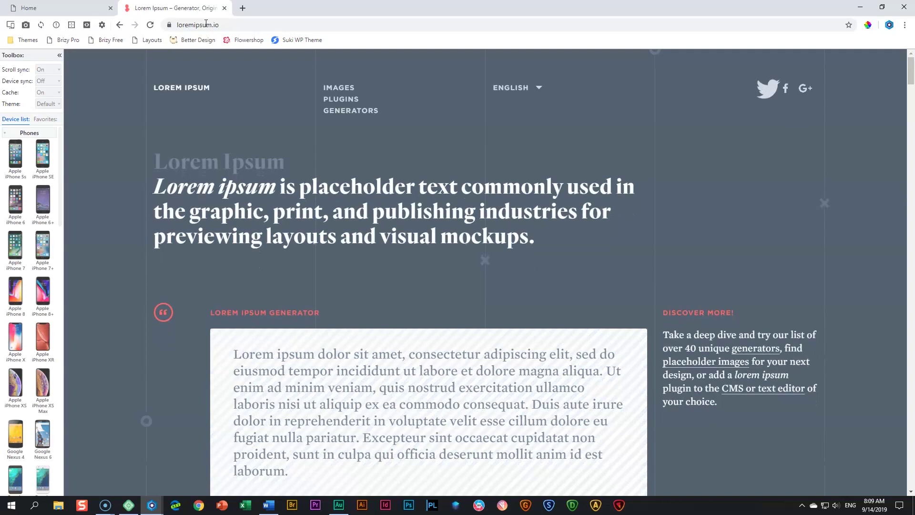
scroll(286, 187, "down", 4)
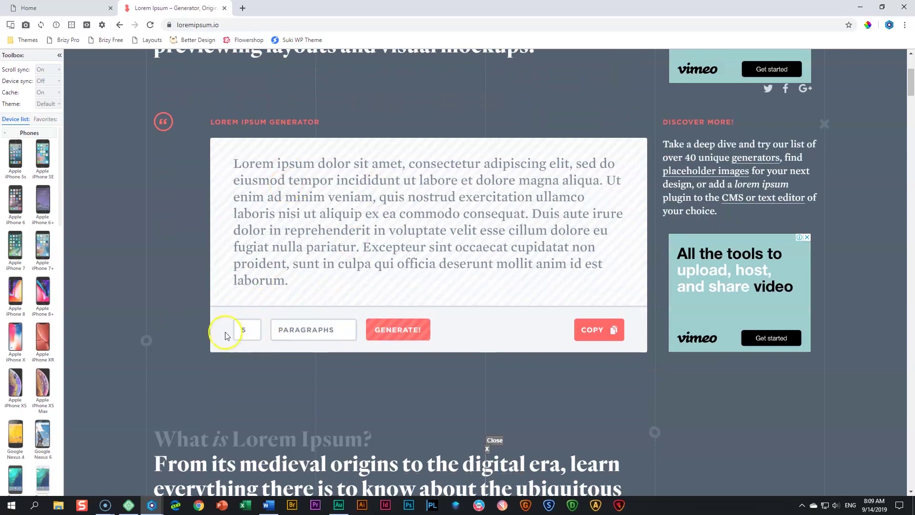
left_click(392, 330)
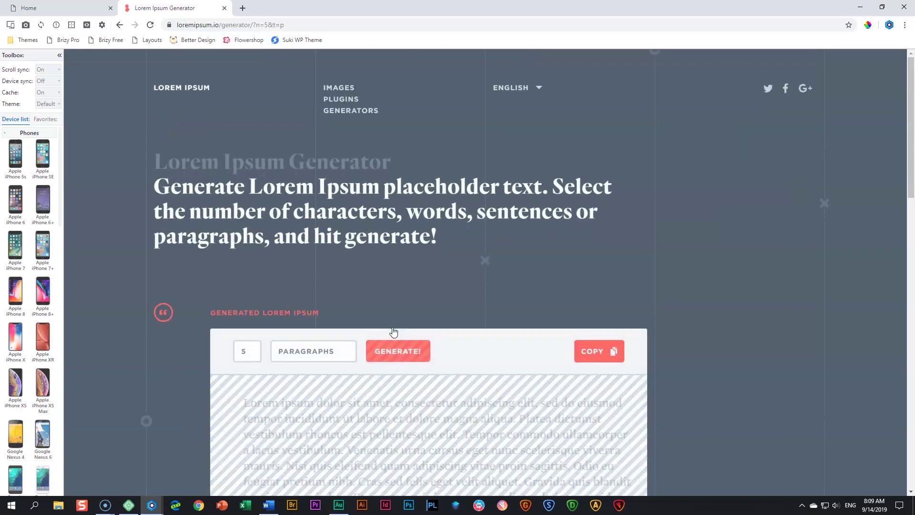
scroll(412, 295, "down", 10)
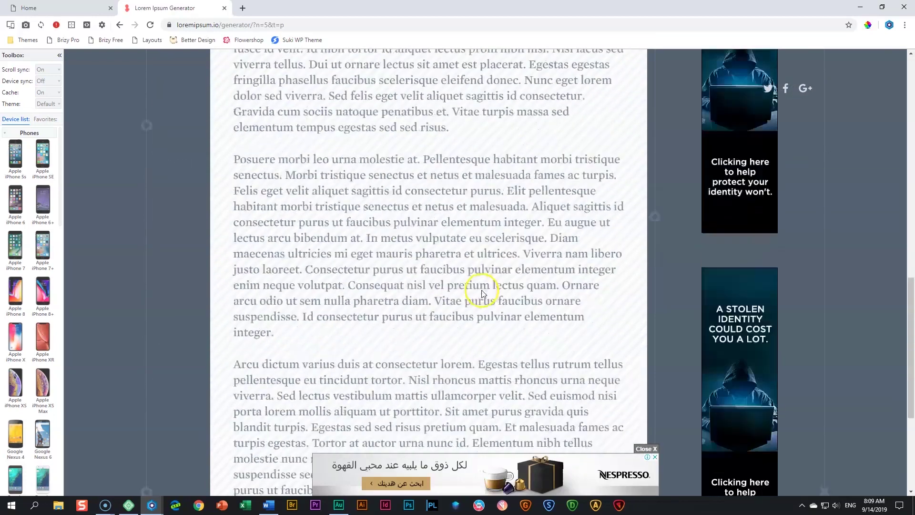
scroll(480, 290, "up", 10)
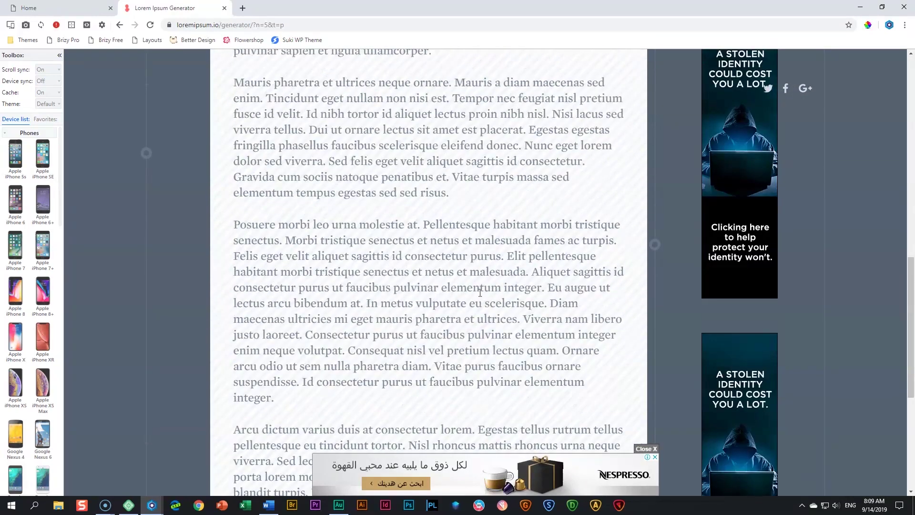
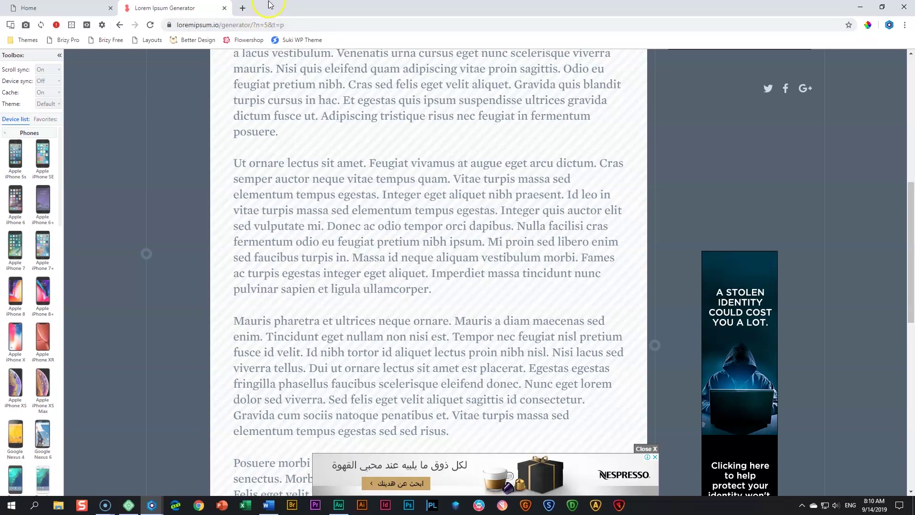
Switch back to the Chrome tab with the Flowershop page in the Brizy editor
left_click(58, 7)
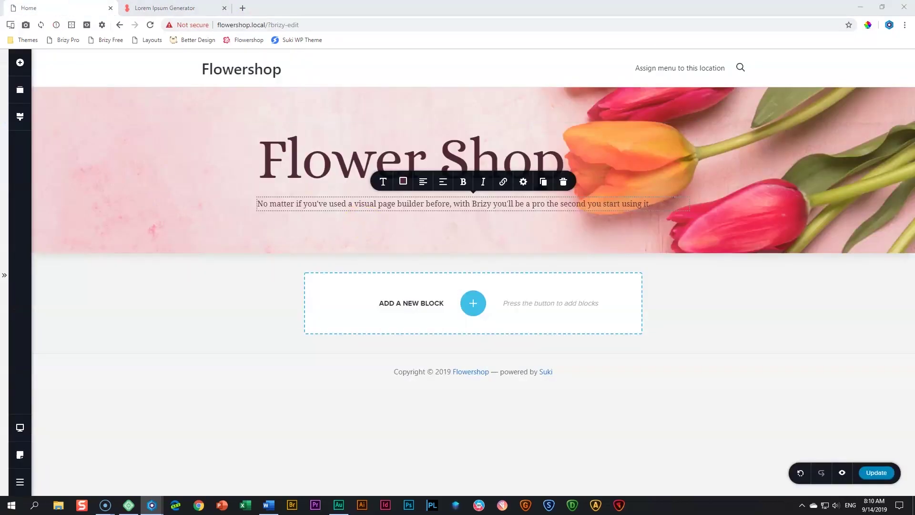
Replace the hero subtitle's text with the pasted lorem ipsum paragraphs
left_click(327, 202)
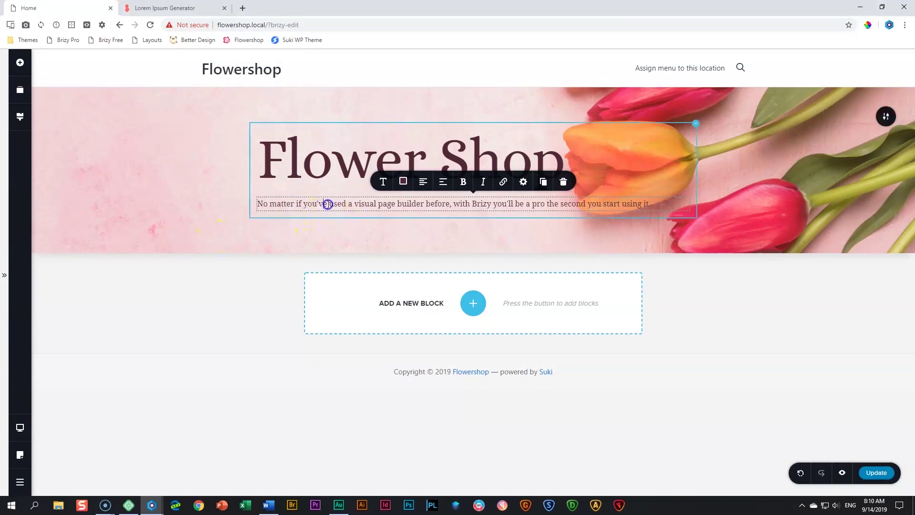
triple_click(329, 204)
type("Tempus egestas sed sed risus pretium quam vulputate dignissim suspendisse. Vel pharetra vel turpis nunc.")
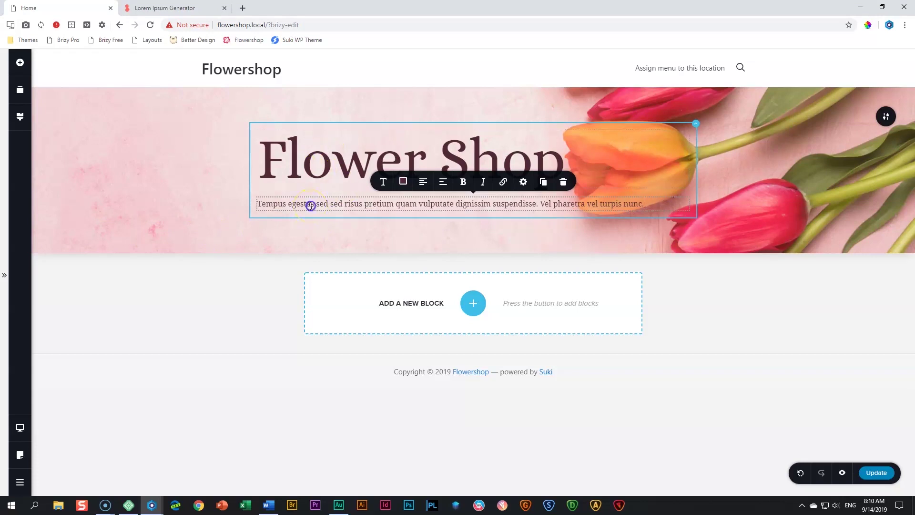
Open the global Paragraph style's font settings (Alice, size 16, line height 17)
left_click(384, 186)
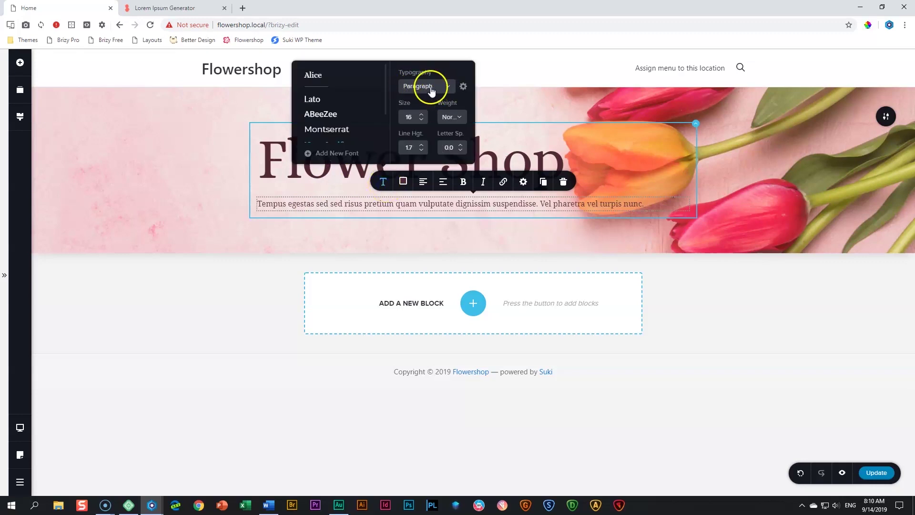
left_click(19, 116)
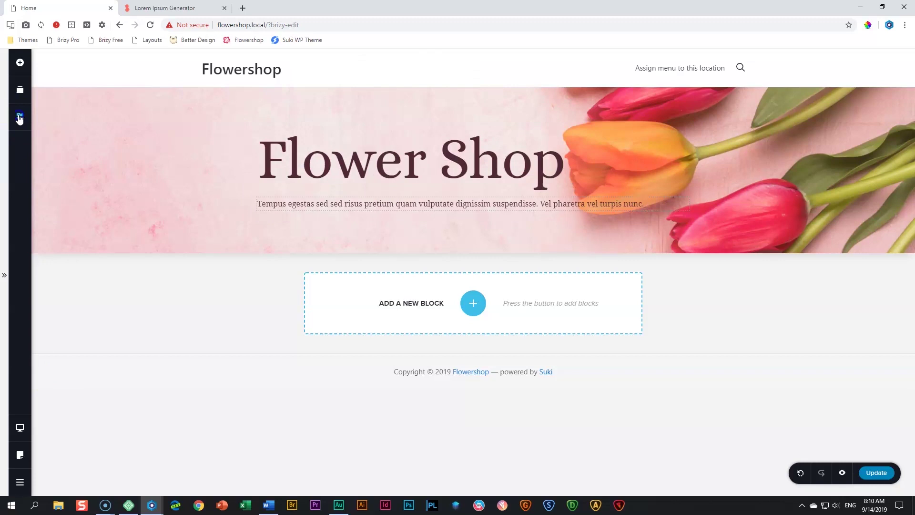
left_click(86, 190)
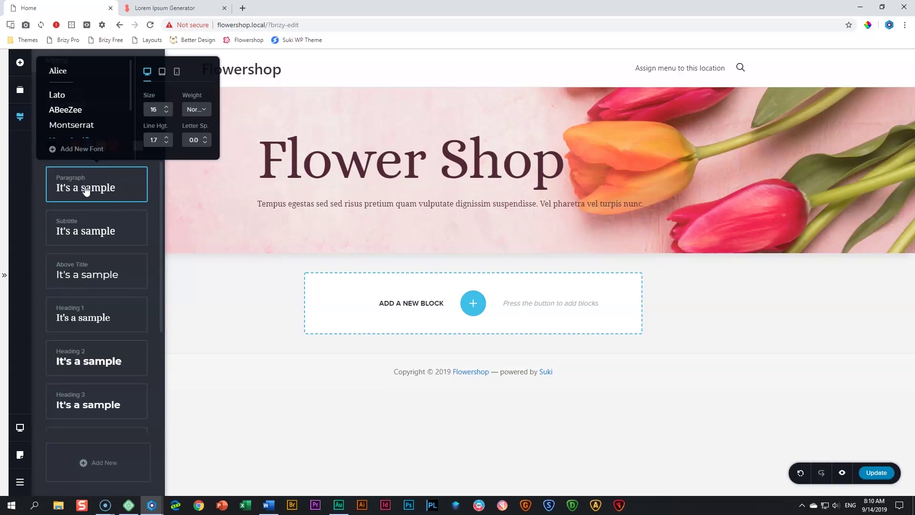
Add the Nunito font from Google Fonts to the project
left_click(94, 149)
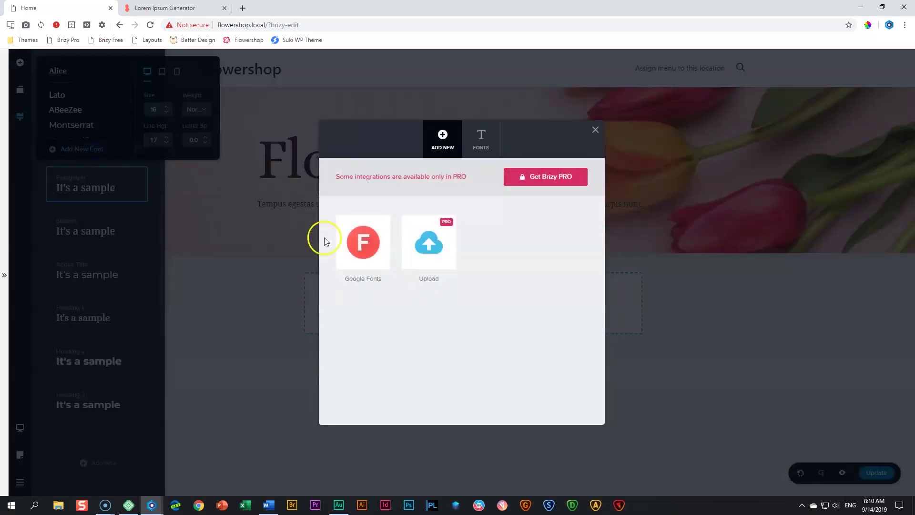
left_click(373, 240)
left_click(543, 249)
type("nuni")
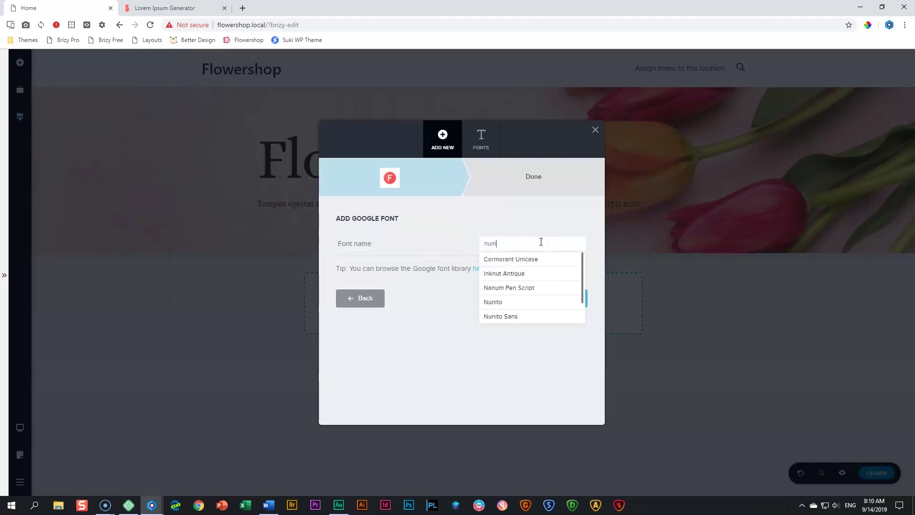
type("to")
left_click(490, 261)
left_click(553, 302)
left_click(471, 331)
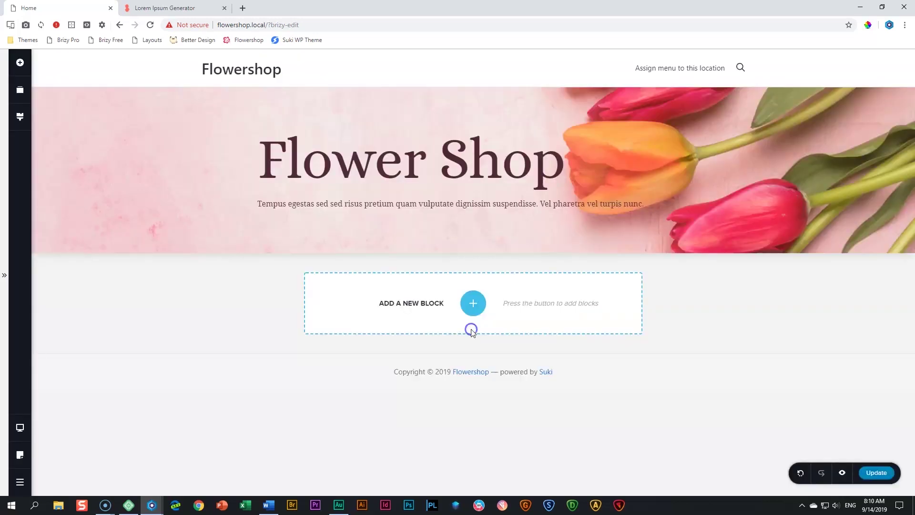
Reopen the Paragraph style's font settings and scroll through its font list
left_click(20, 117)
left_click(90, 187)
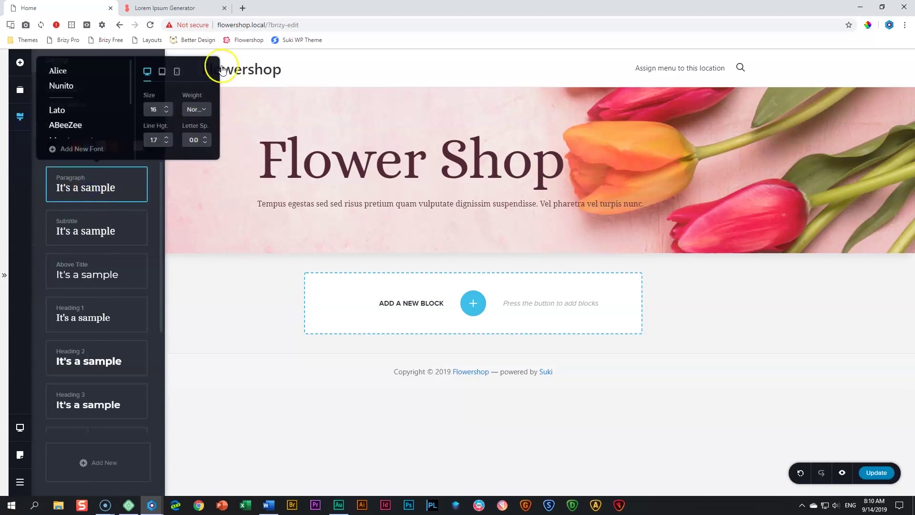
scroll(59, 125, "down", 1)
scroll(61, 91, "up", 1)
scroll(64, 119, "down", 3)
scroll(65, 120, "up", 4)
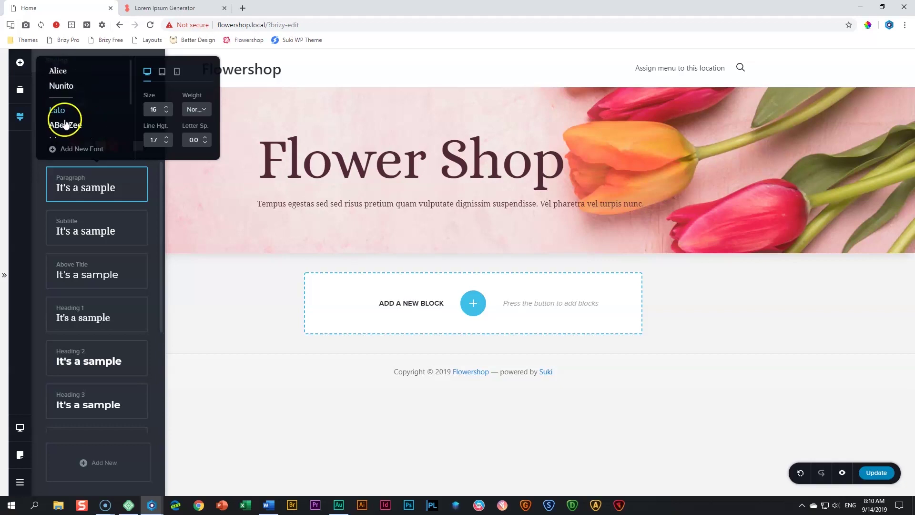
Delete Roboto, Playfair Display, Noto Serif, Montserrat and ABeeZee, keeping Nunito, Alice and Lato
left_click(83, 150)
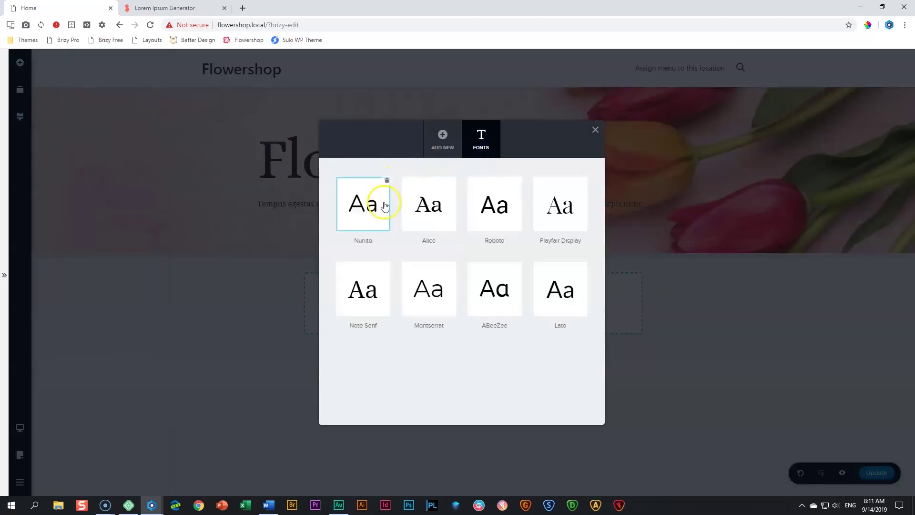
left_click(519, 181)
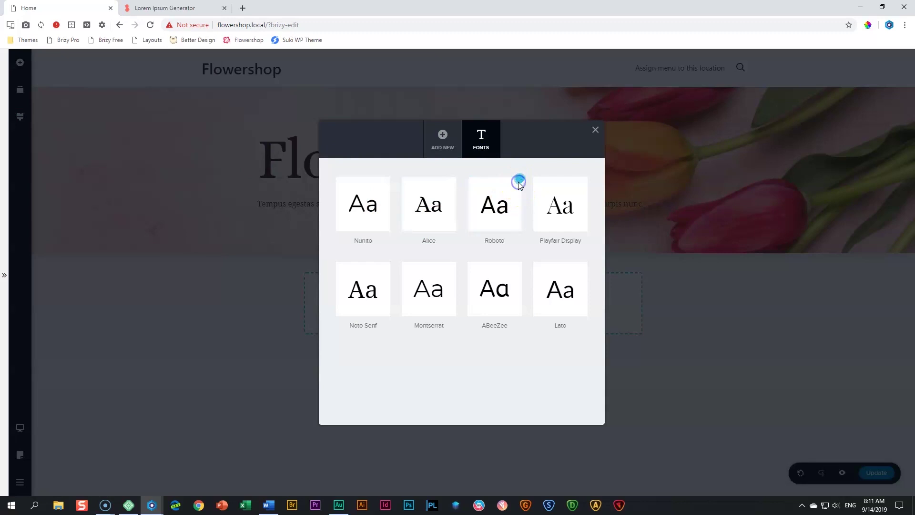
left_click(519, 183)
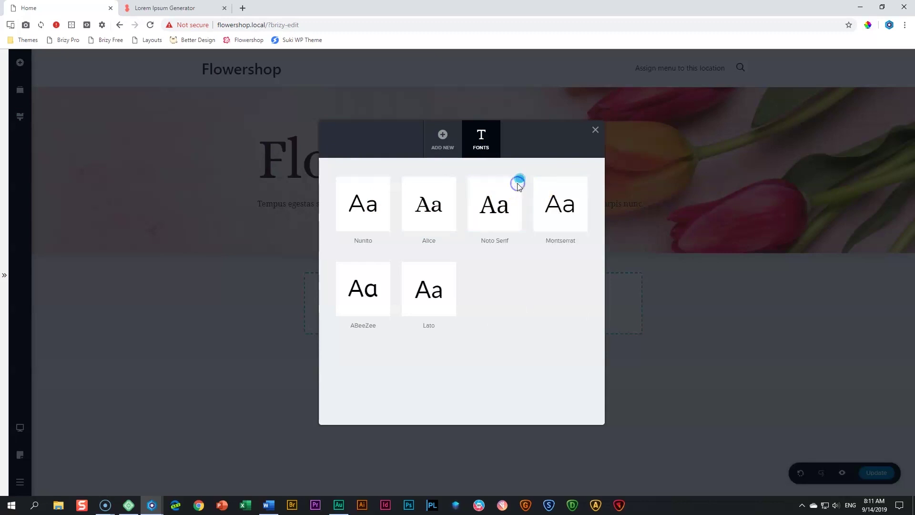
left_click(519, 184)
left_click(519, 184)
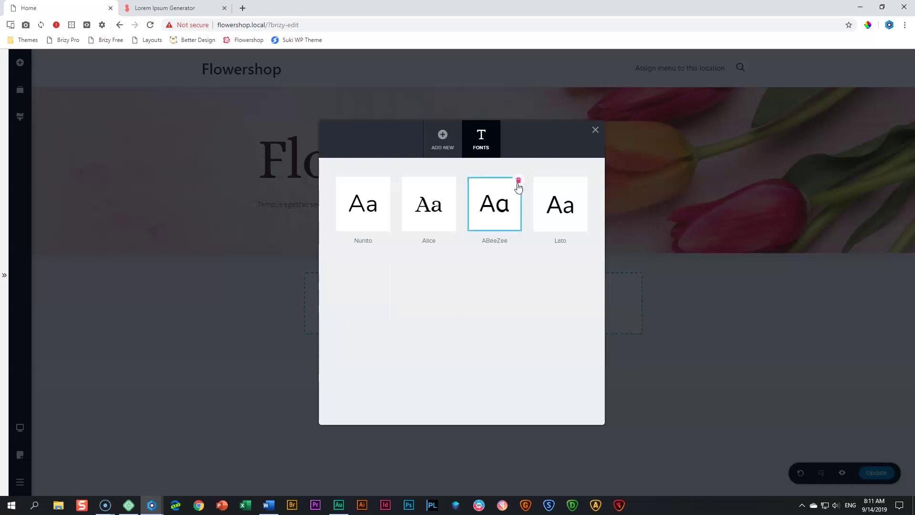
left_click(519, 182)
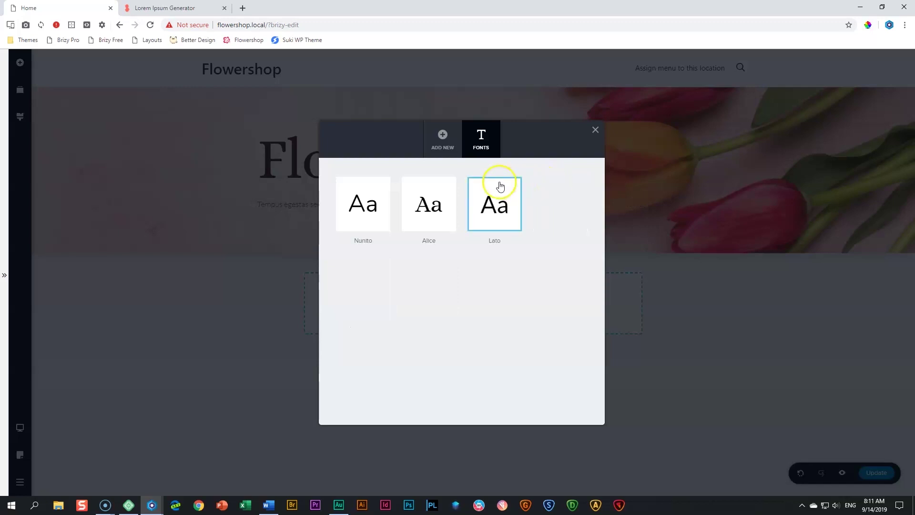
left_click(507, 217)
left_click(388, 193)
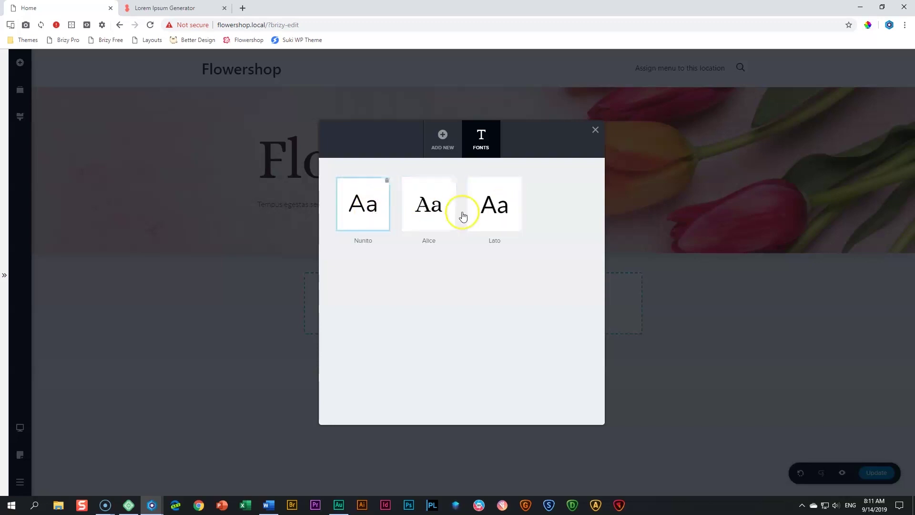
left_click(594, 129)
left_click(19, 116)
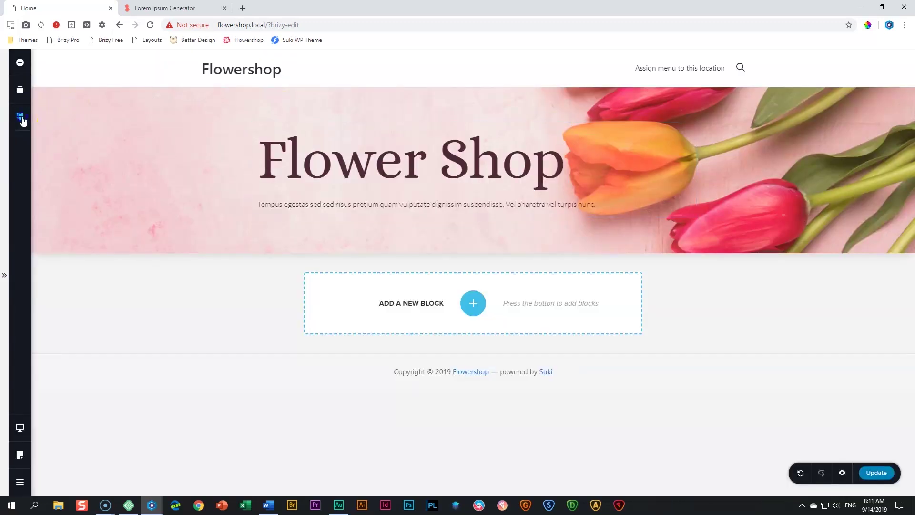
Set the global Paragraph style to Nunito at Bold weight
left_click(105, 180)
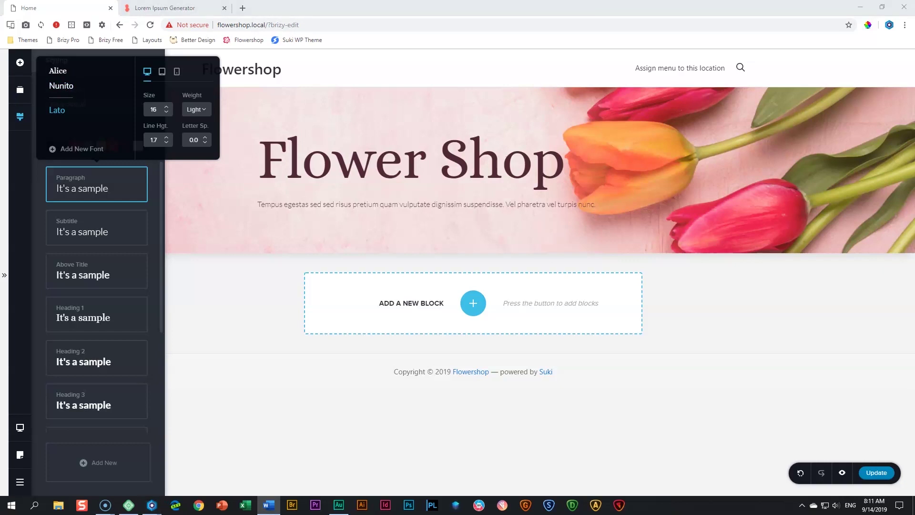
left_click(67, 89)
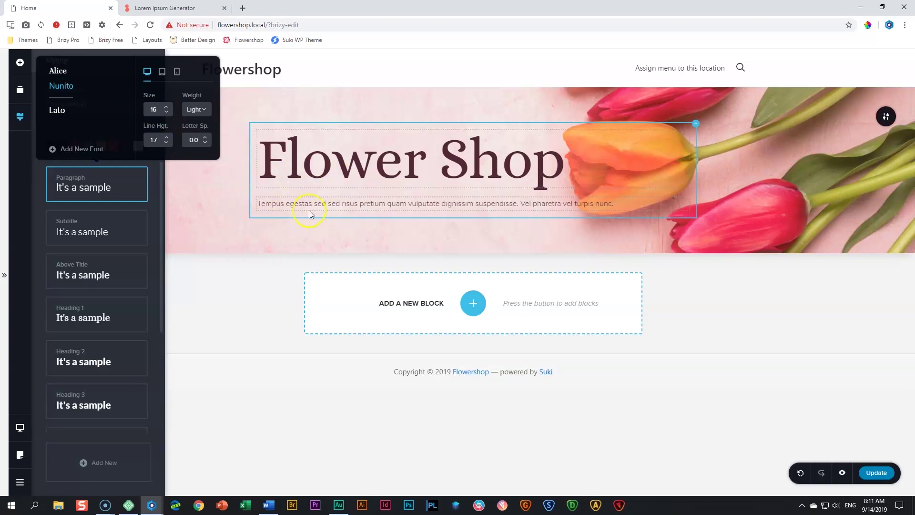
left_click(203, 110)
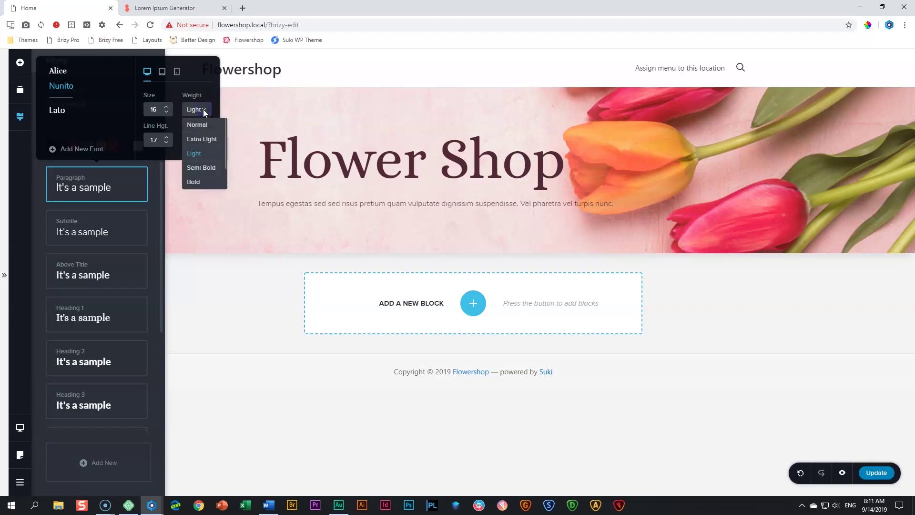
left_click(194, 182)
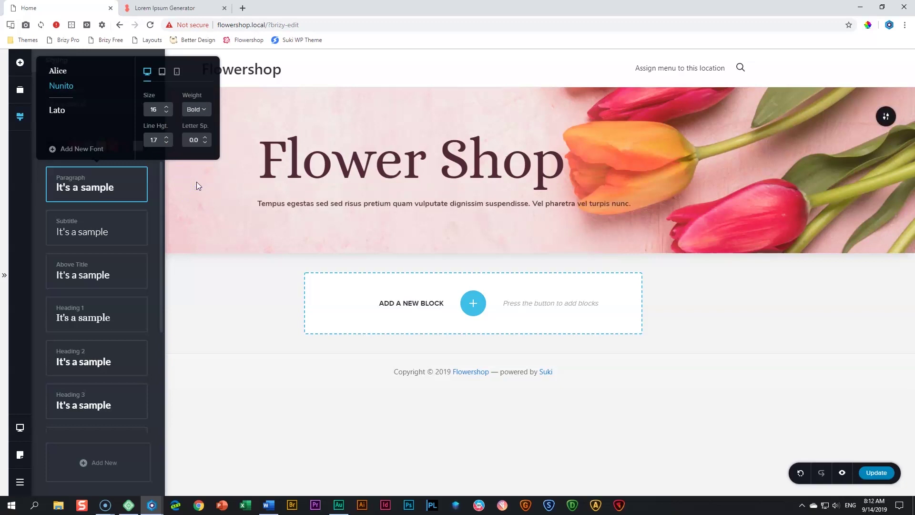
left_click(301, 206)
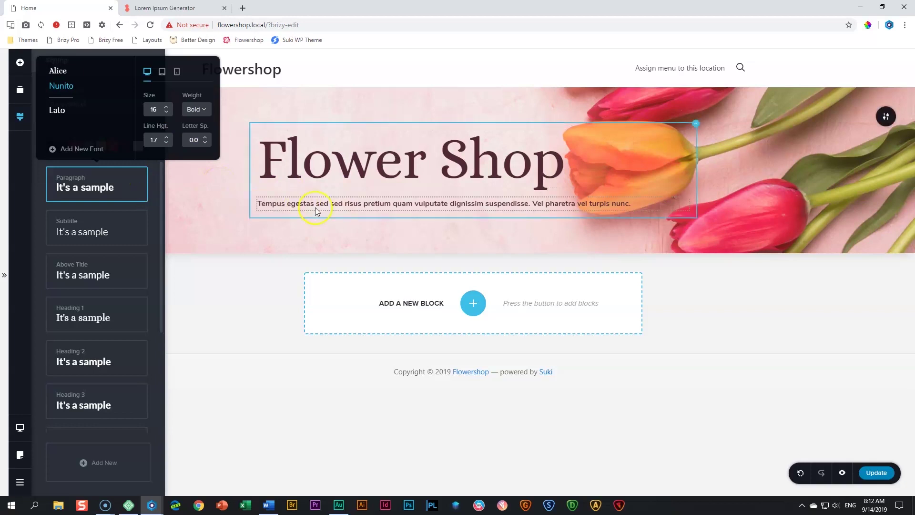
Apply the Subtitle typography preset to the hero subtitle
left_click(315, 205)
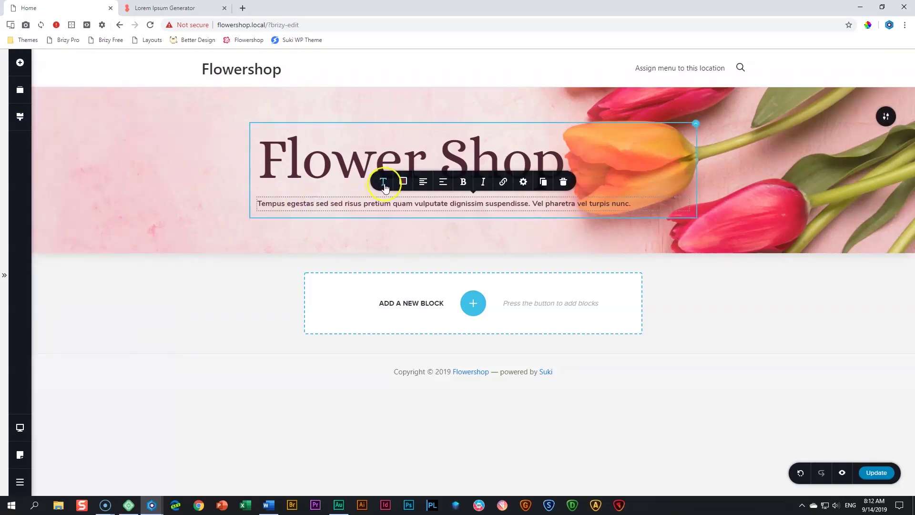
left_click(384, 186)
left_click(422, 86)
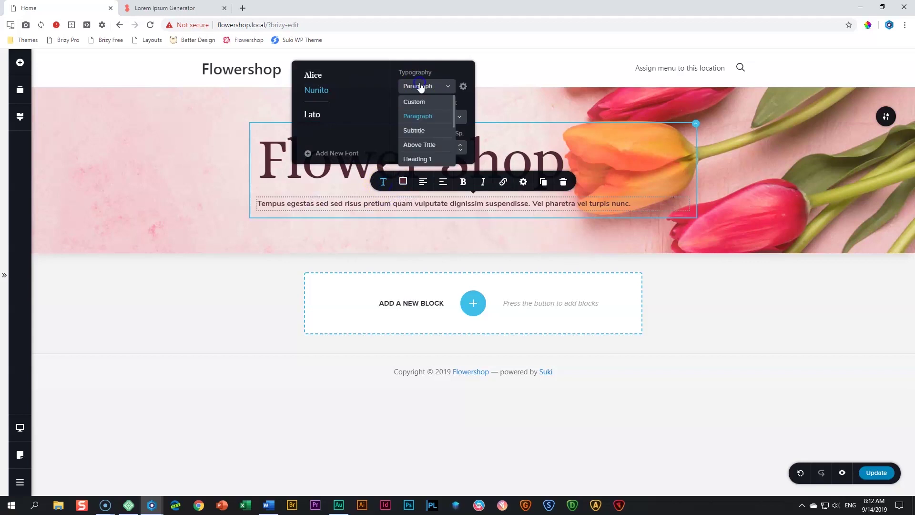
left_click(414, 131)
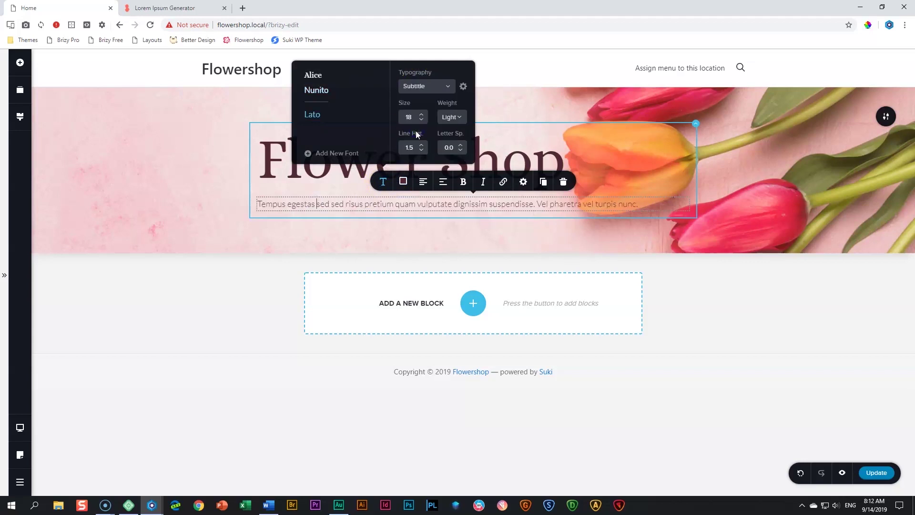
left_click(417, 132)
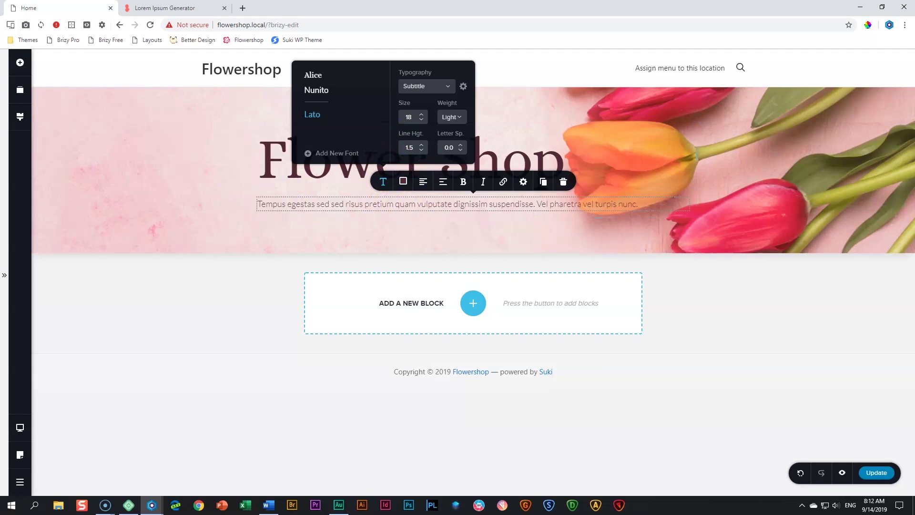
Set the global Subtitle style to Nunito, Semi Bold, with line height 1.7
left_click(21, 118)
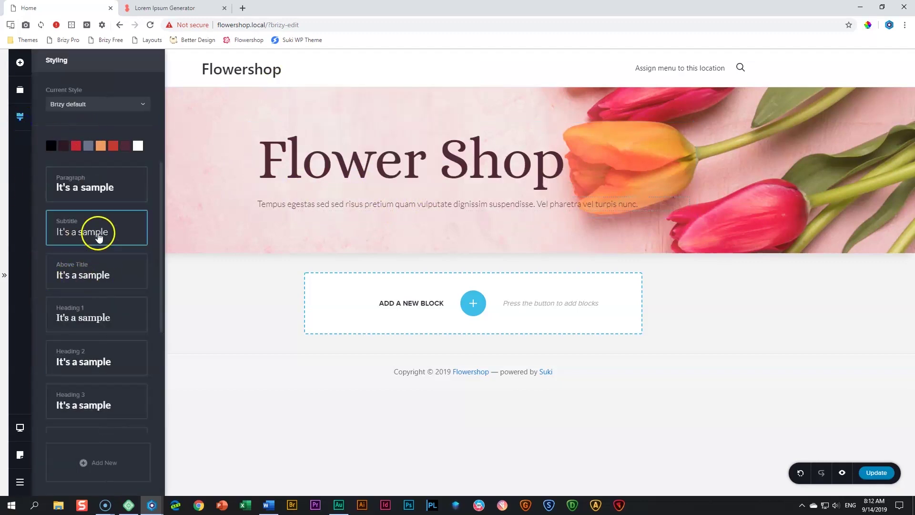
left_click(99, 235)
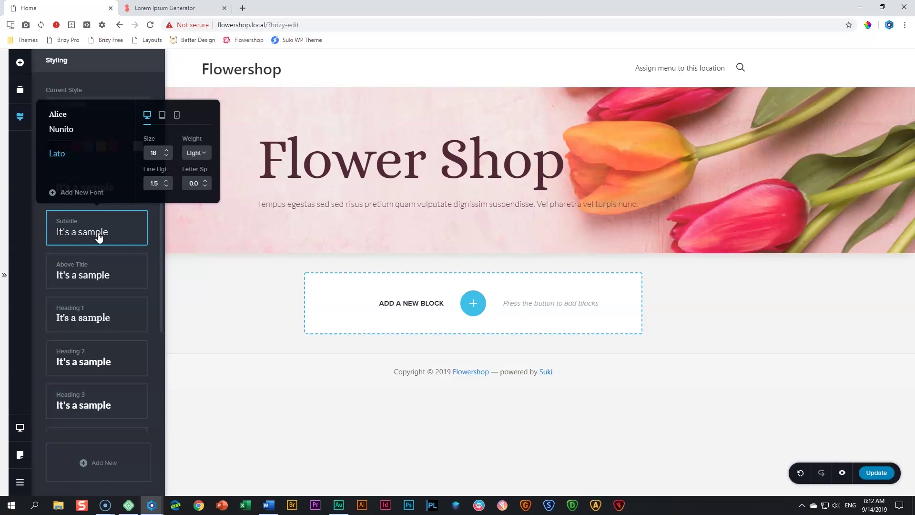
left_click(61, 129)
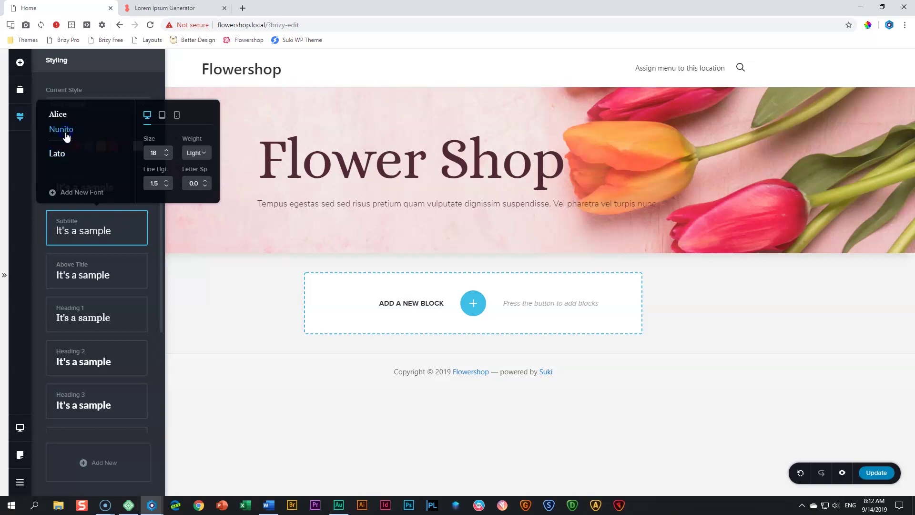
left_click(197, 153)
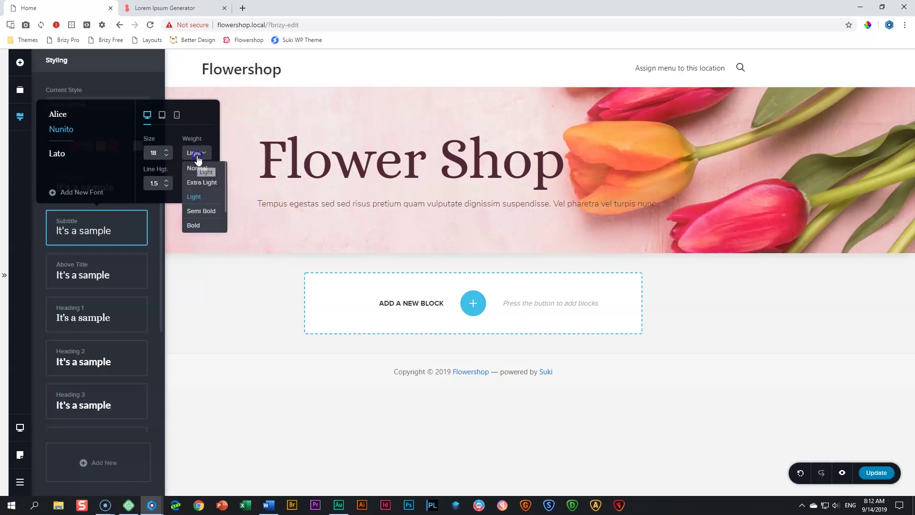
left_click(200, 210)
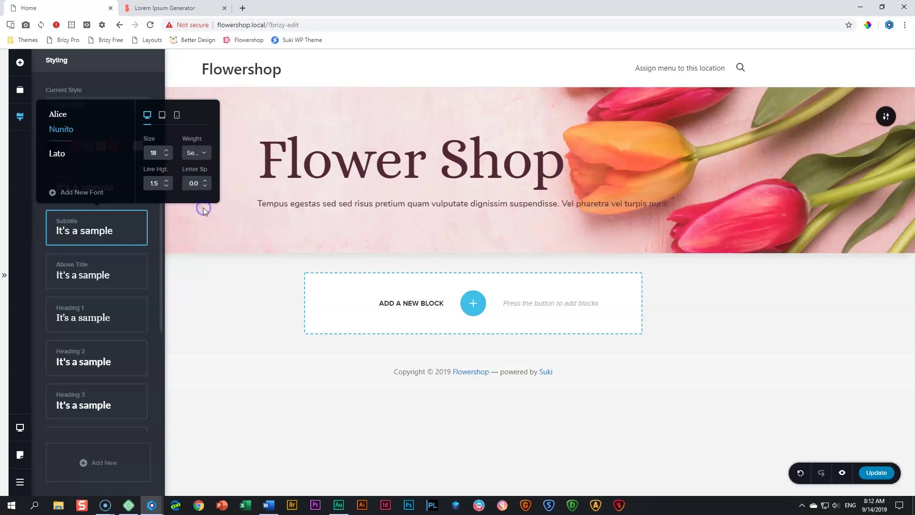
left_click(167, 180)
left_click(166, 181)
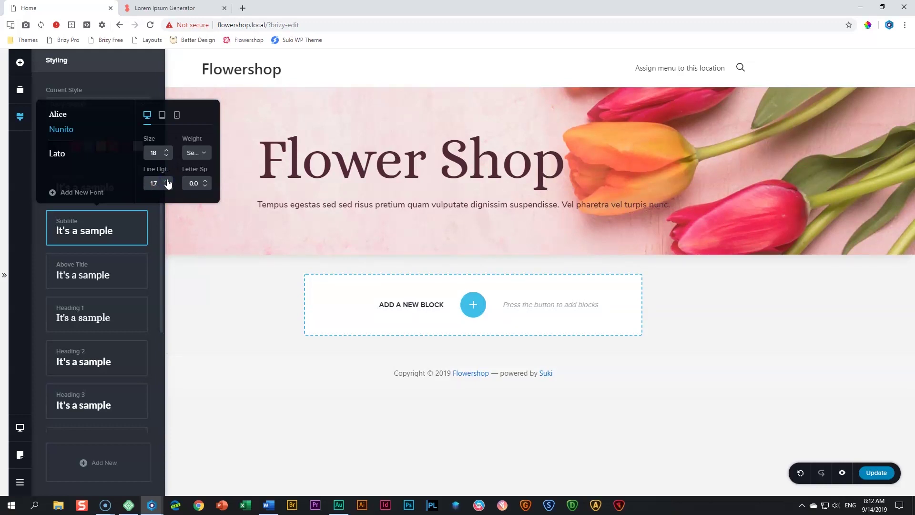
left_click(197, 186)
left_click(323, 205)
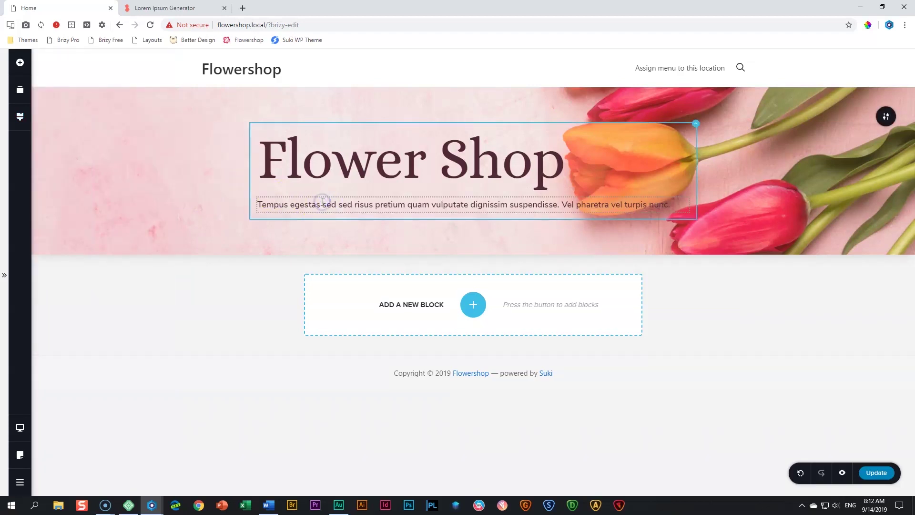
left_click(148, 216)
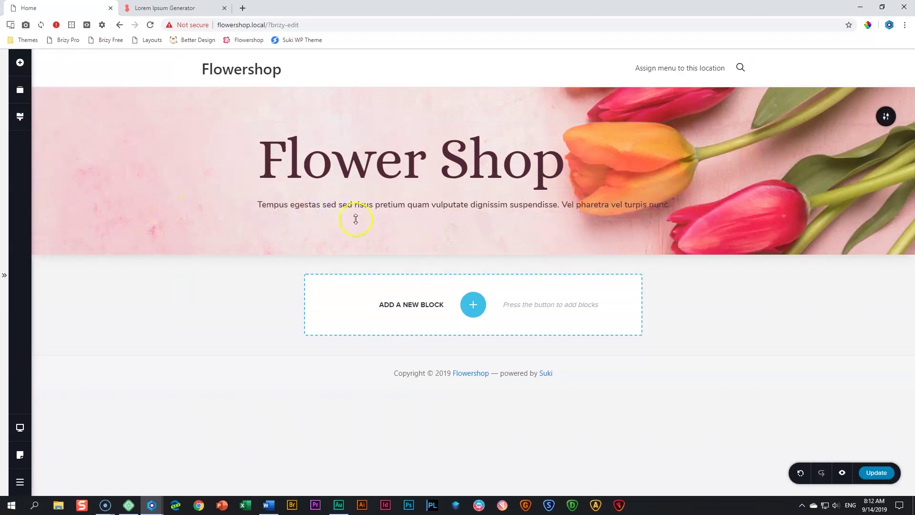
left_click(694, 207)
left_click(319, 221)
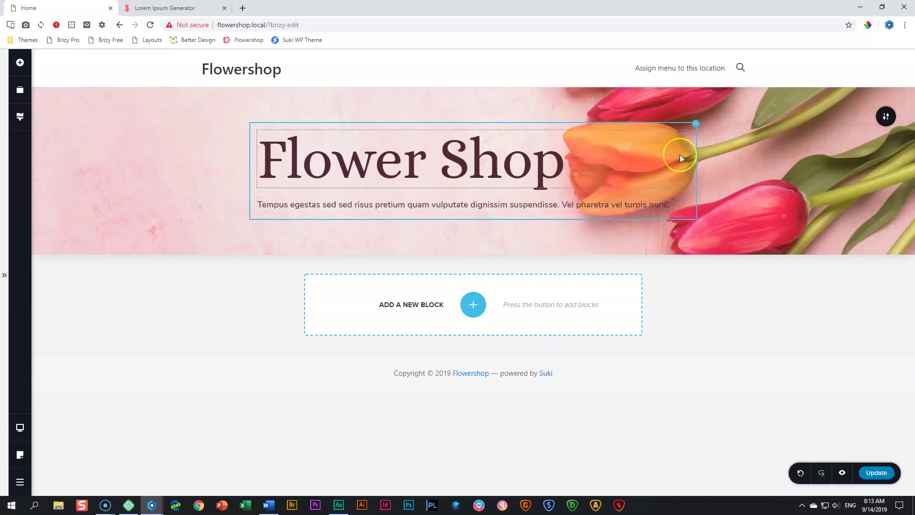
Switch the hero text block's right padding to percent and set it to 50
left_click(696, 126)
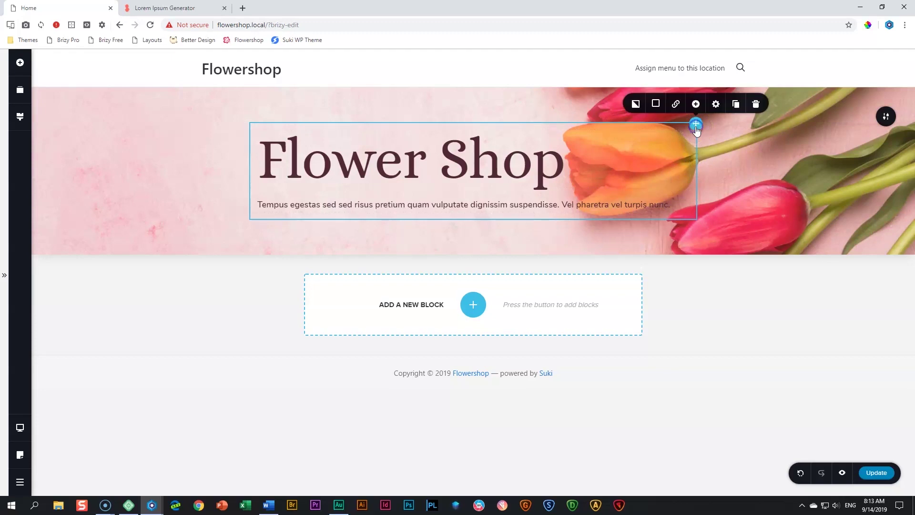
left_click(717, 108)
left_click(693, 156)
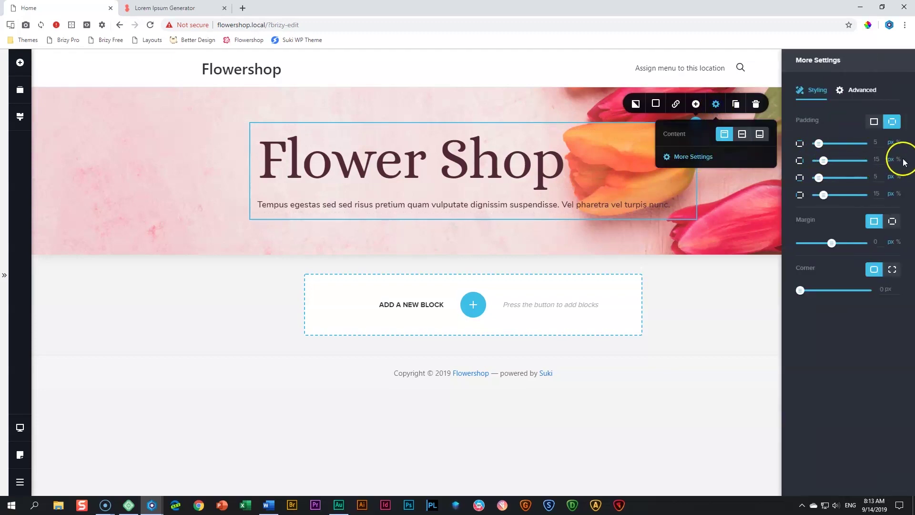
left_click(899, 162)
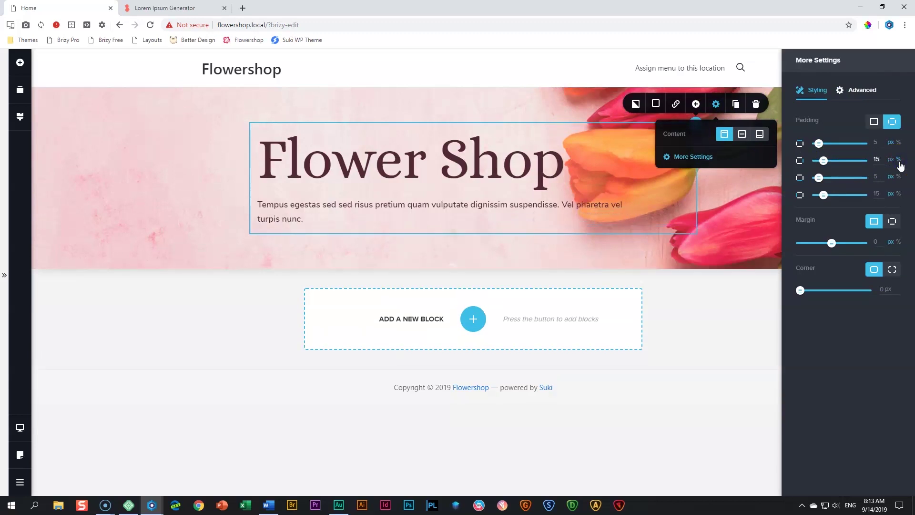
left_click(891, 159)
type("0")
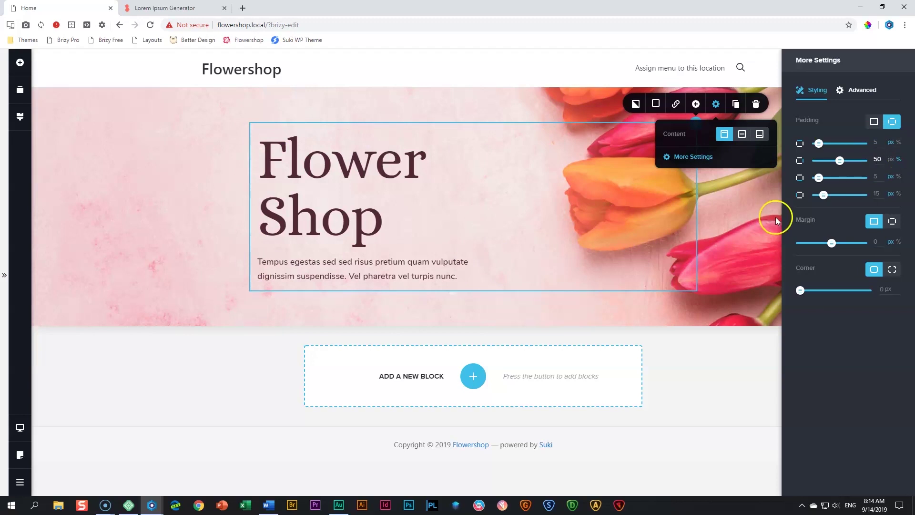
left_click(739, 222)
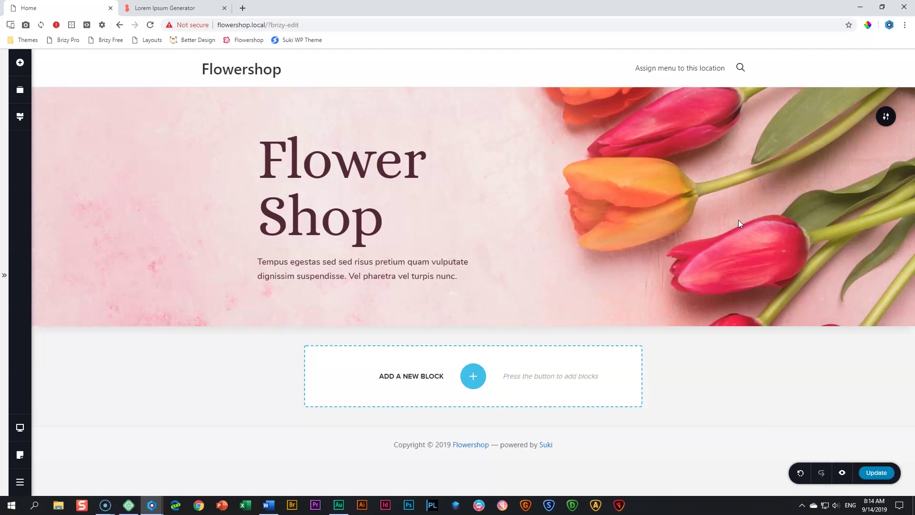
Drag a Button element into the hero beneath the subtitle
left_click(20, 65)
left_click_drag(95, 129, 288, 281)
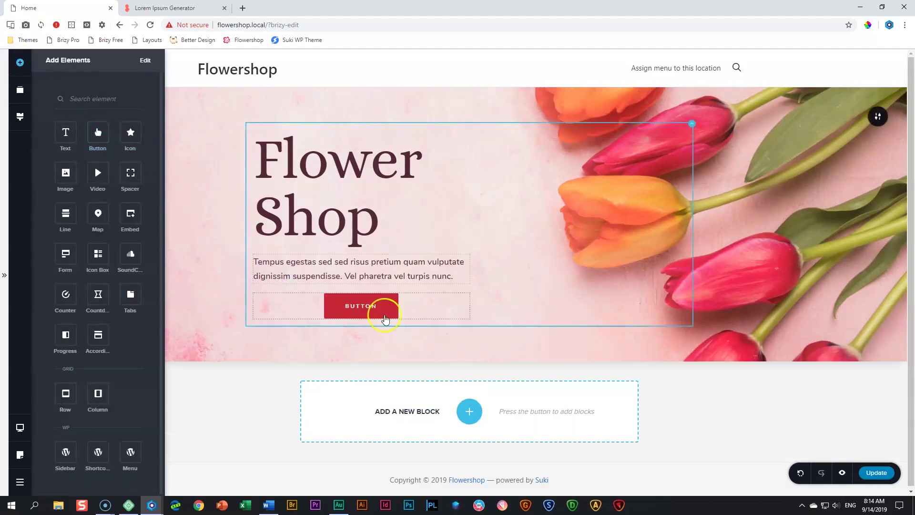
left_click(355, 307)
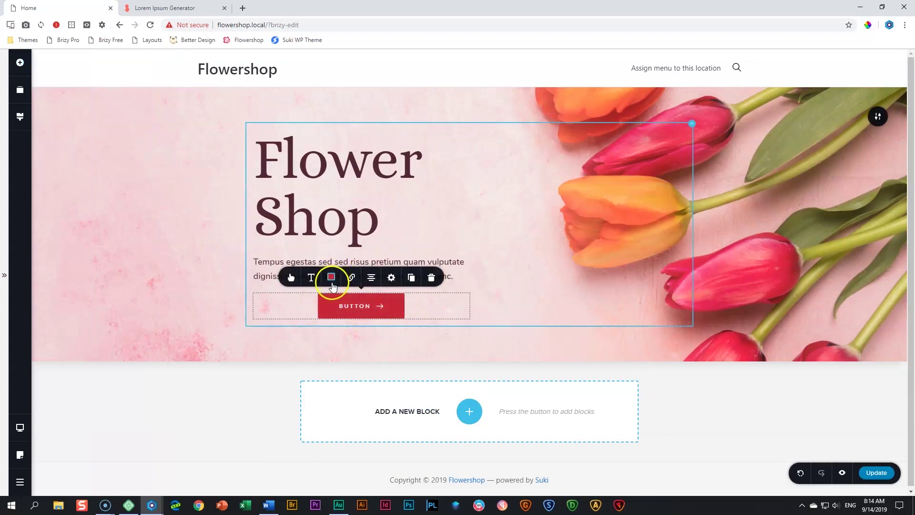
left_click(20, 117)
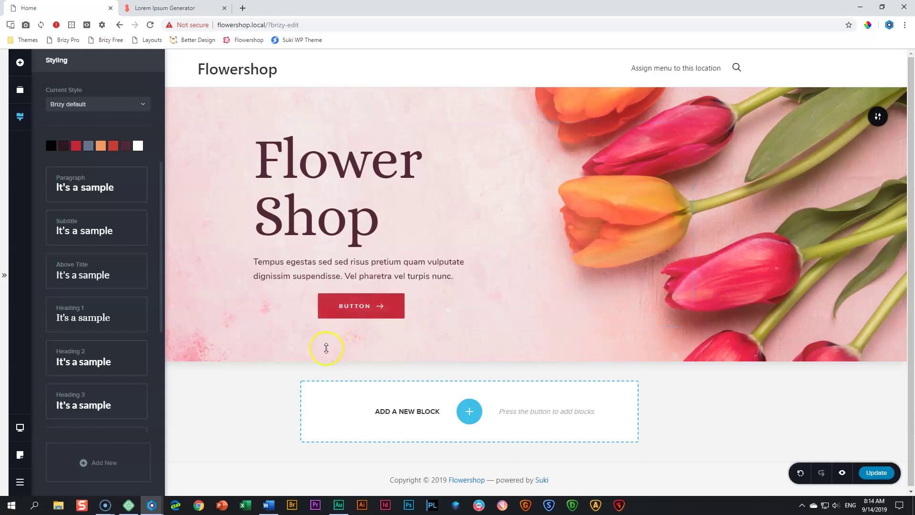
Select the red button and open its typography preset list (Button preset, size 12)
left_click(357, 317)
left_click(292, 280)
left_click(312, 278)
left_click(375, 184)
left_click(375, 185)
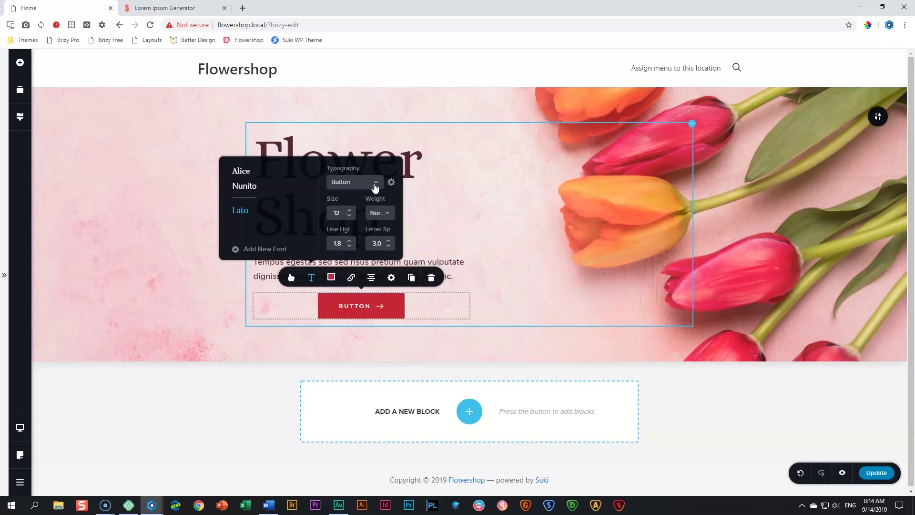
Set the button label font to Nunito, size 16, Bold
left_click(238, 187)
left_click(350, 211)
left_click(350, 211)
left_click(350, 212)
left_click(350, 211)
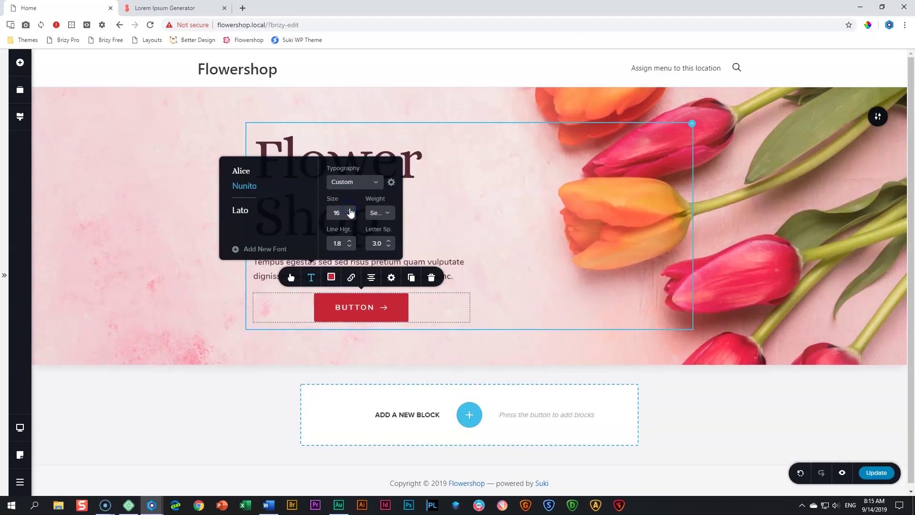
left_click(382, 213)
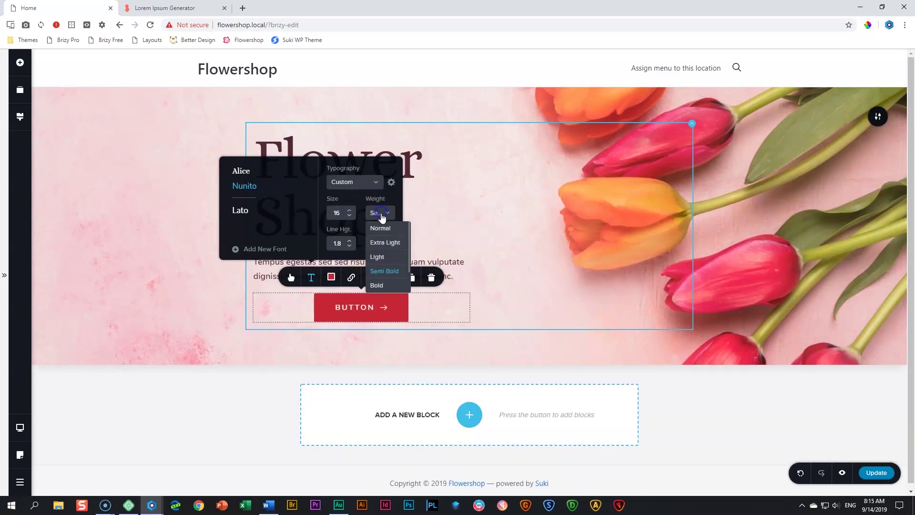
left_click(377, 285)
left_click(351, 246)
Set the button label's line height to 1.0 and letter spacing to 2.0
left_click(350, 246)
left_click(350, 246)
left_click(351, 246)
left_click(350, 246)
left_click(351, 246)
left_click(351, 246)
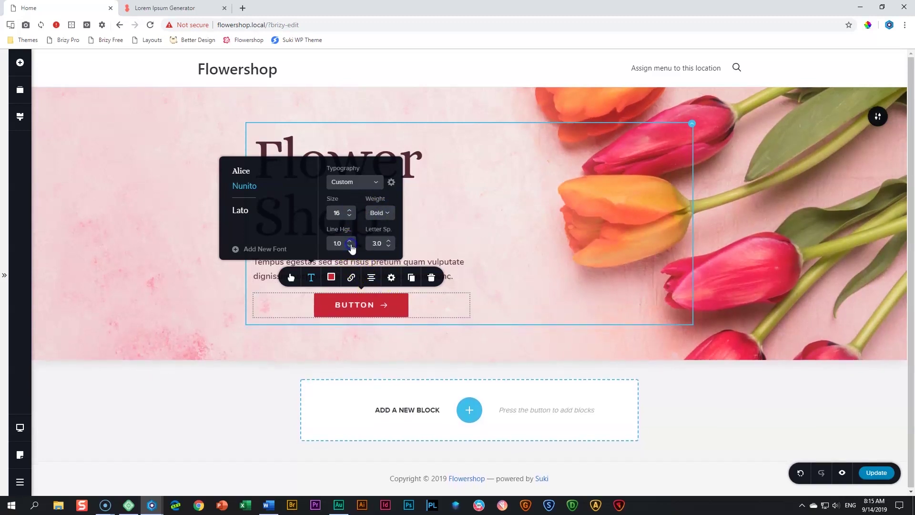
left_click(351, 246)
left_click(390, 246)
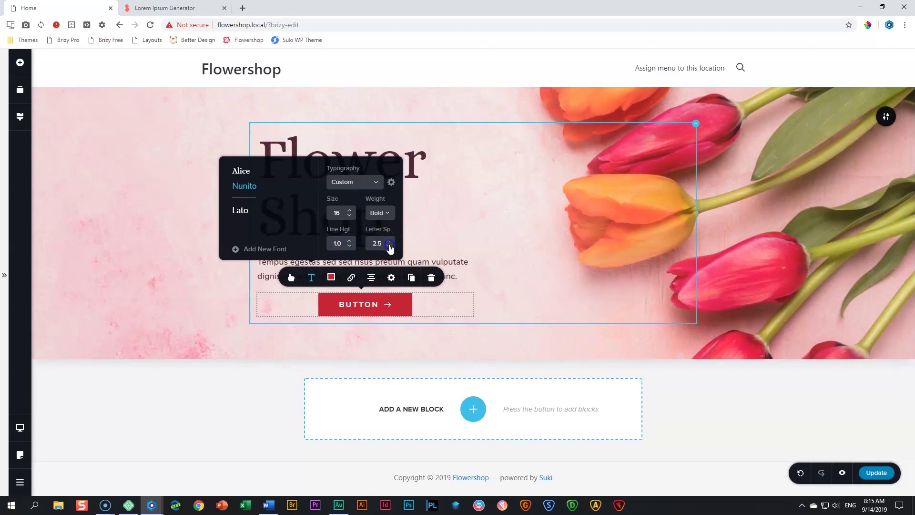
left_click(389, 246)
left_click(292, 278)
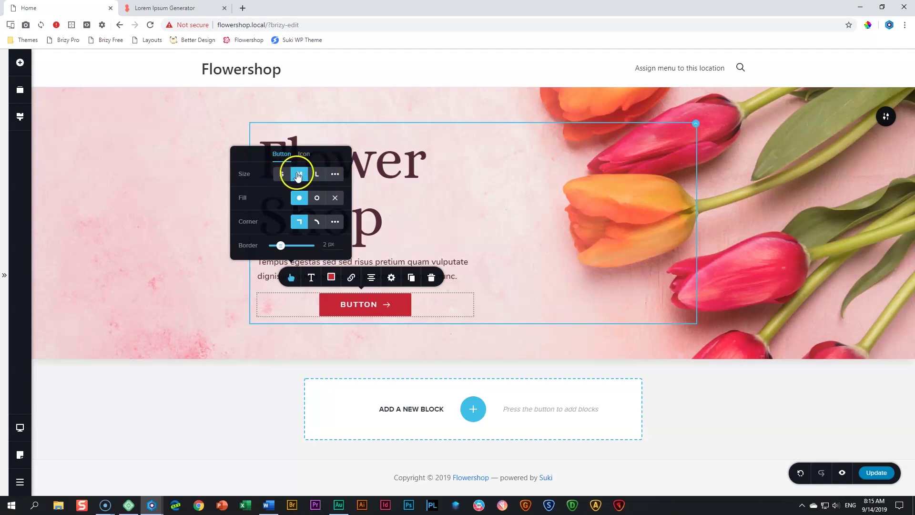
Give the button a custom 42 px by 18 px size with fully rounded corners
left_click(335, 175)
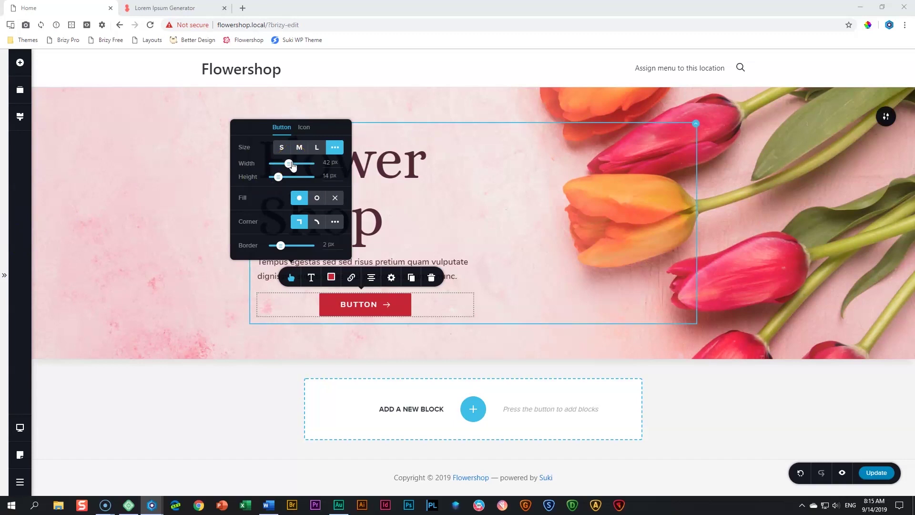
left_click_drag(278, 177, 280, 176)
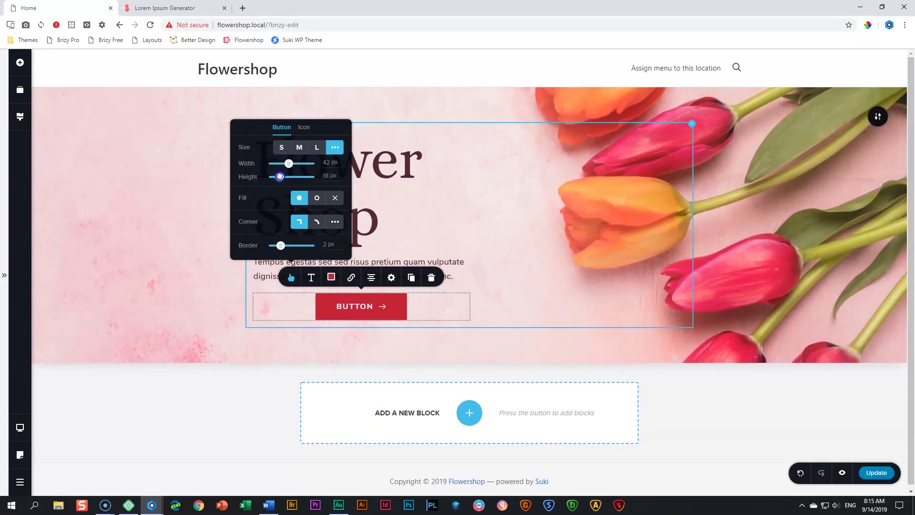
left_click(311, 277)
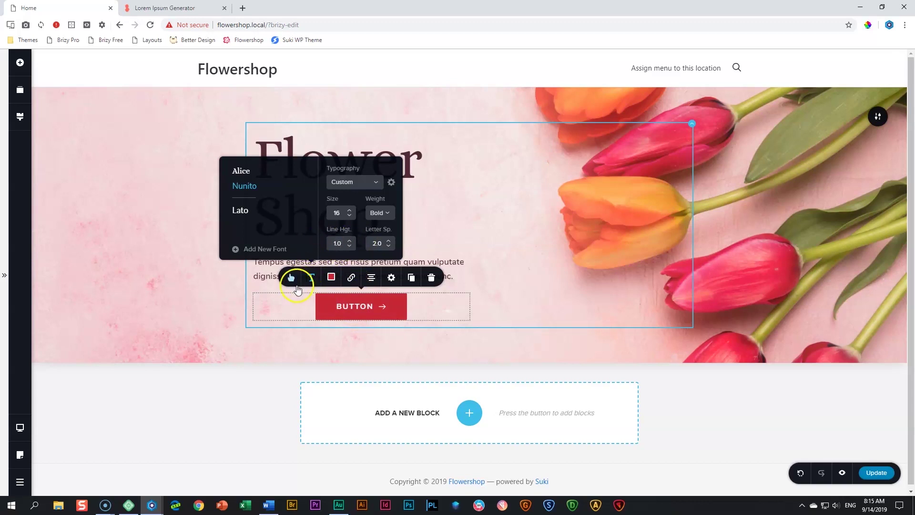
left_click(291, 277)
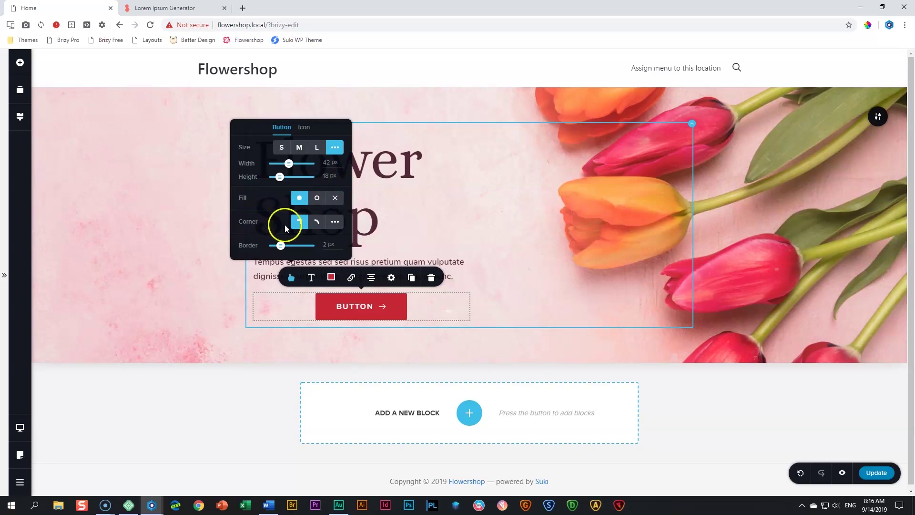
left_click(316, 222)
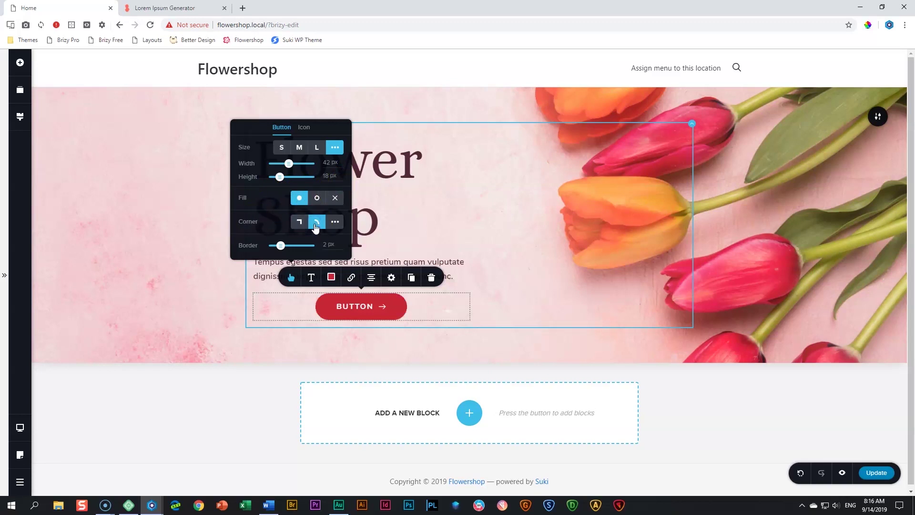
left_click(318, 221)
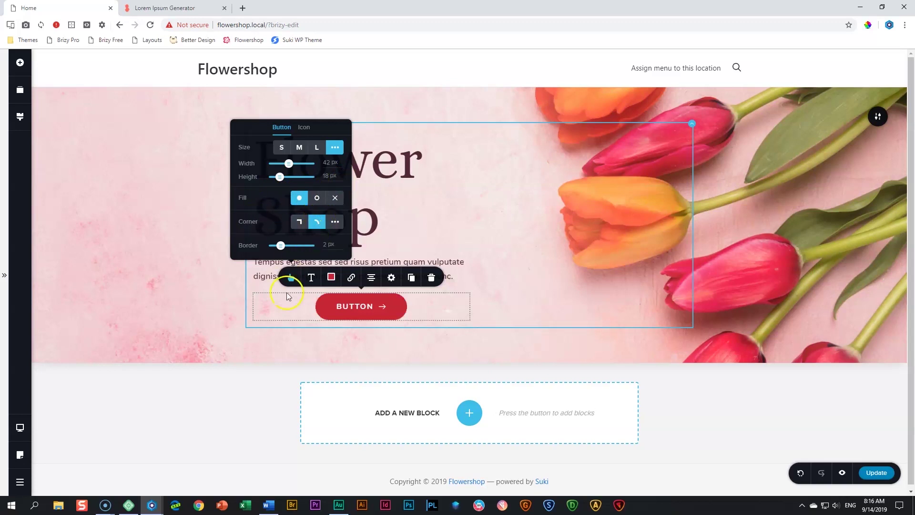
left_click(305, 127)
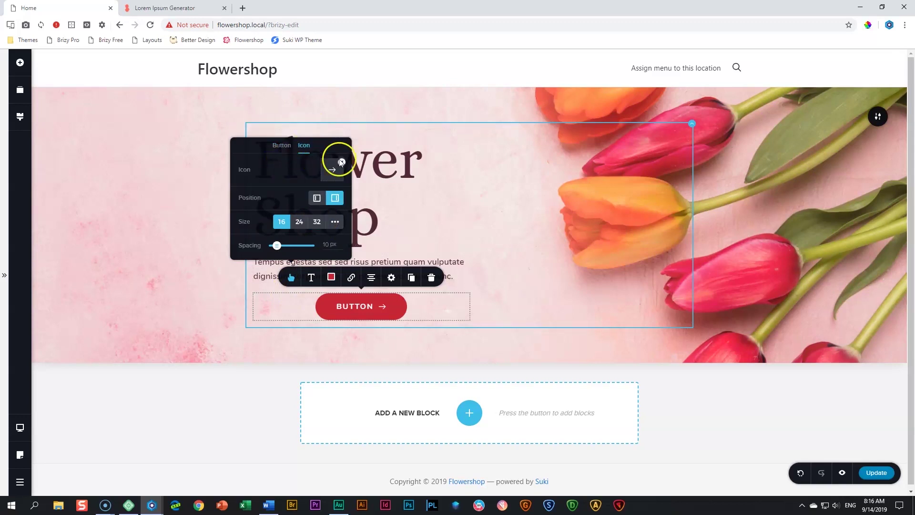
Remove the button's arrow icon and change its label to 'LEARN MORE'
left_click(341, 162)
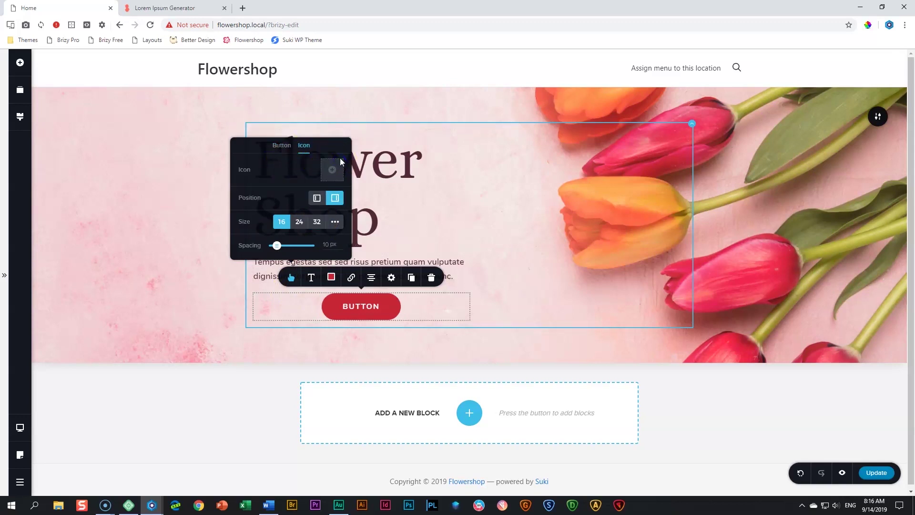
left_click(363, 306)
double_click(364, 306)
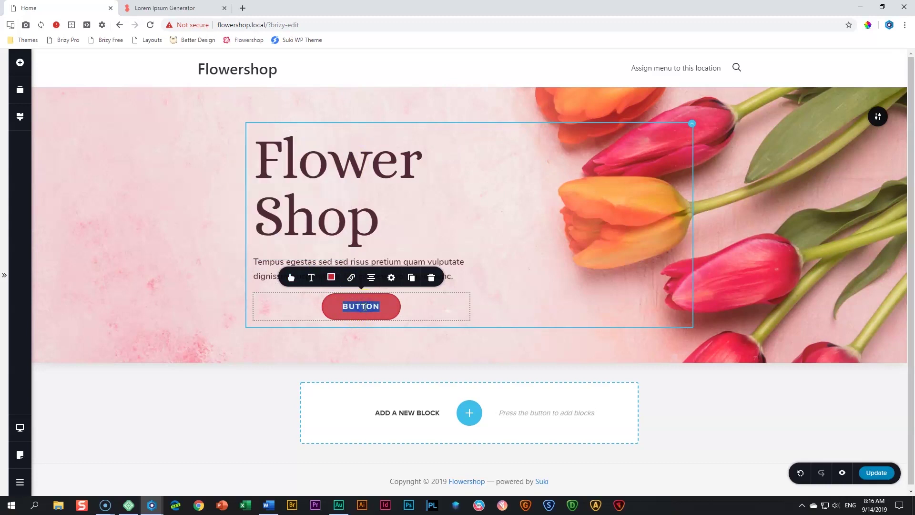
type("LEARN MOR")
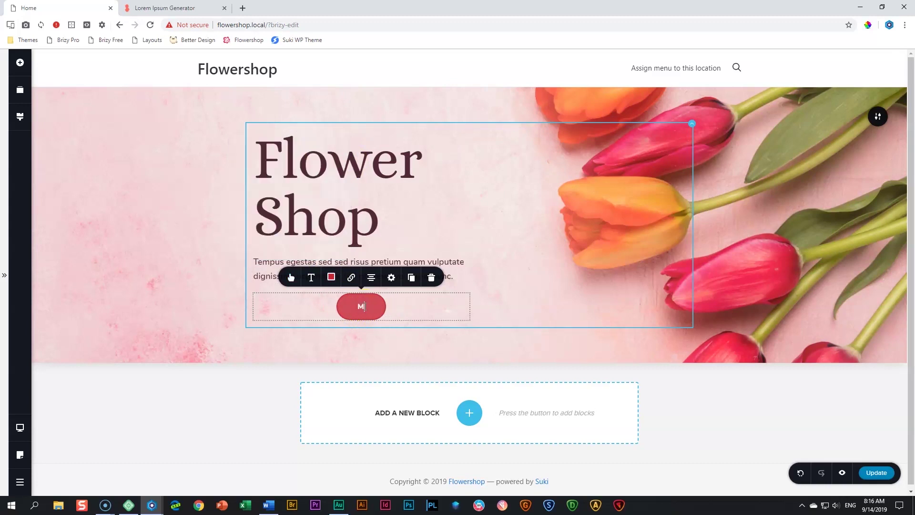
type("E")
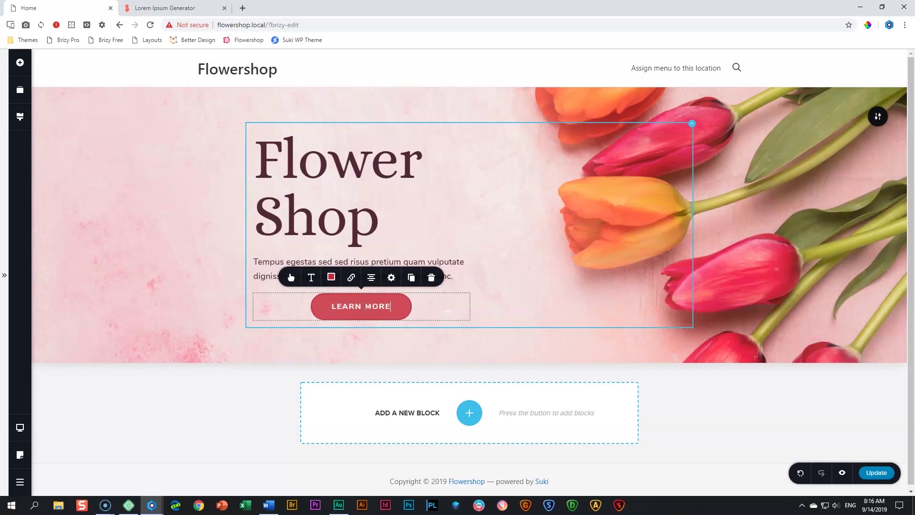
left_click(257, 357)
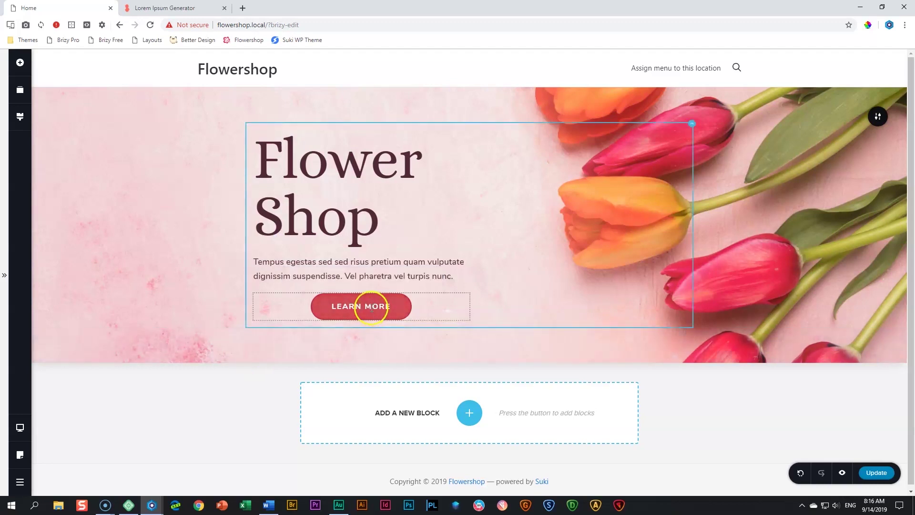
Left-align the LEARN MORE button beneath the subtitle, in line with the heading
left_click(352, 307)
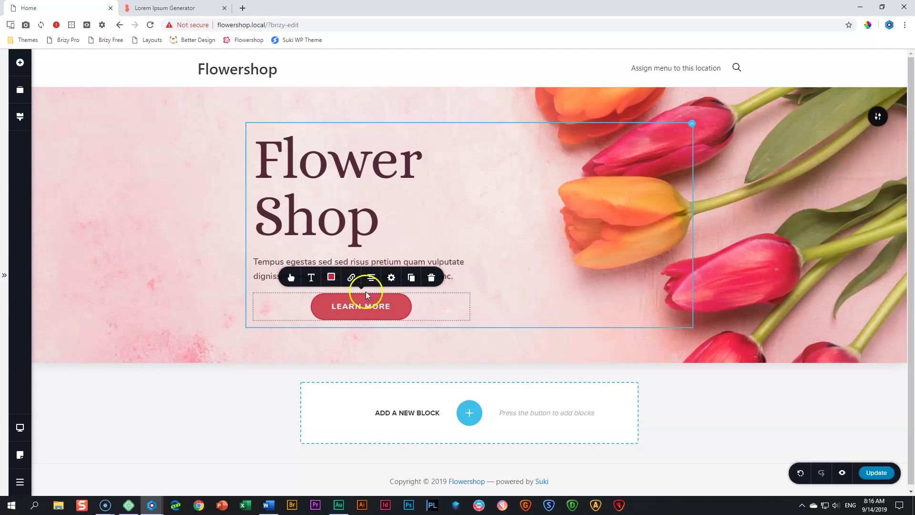
left_click(372, 280)
left_click(371, 279)
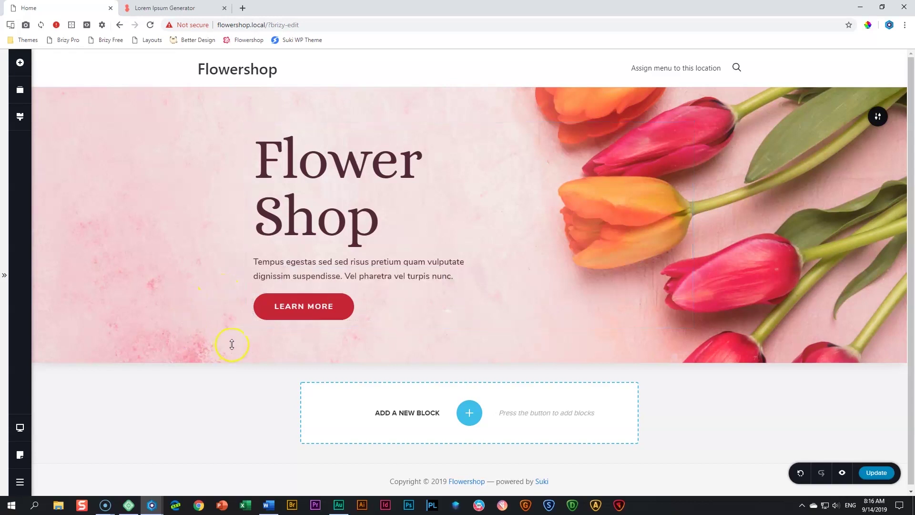
left_click(283, 315)
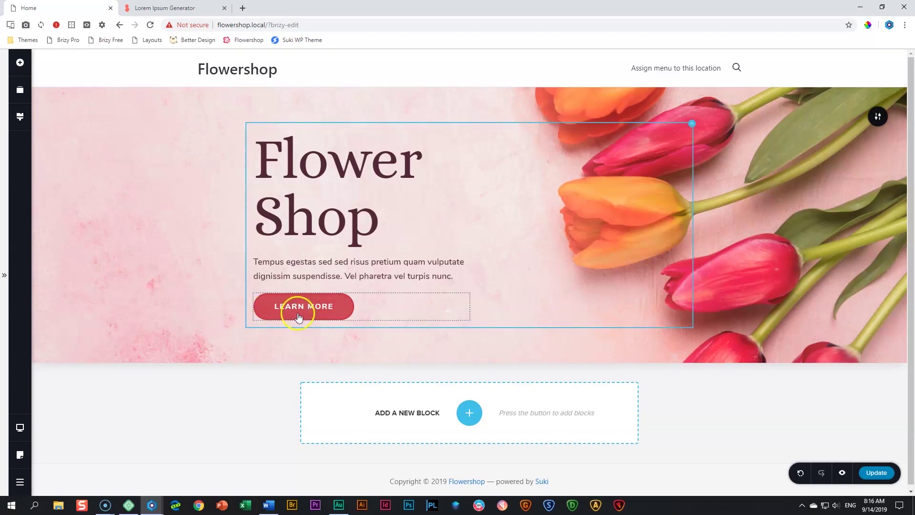
Set the LEARN MORE button's Advanced hover transition to 16 ms
left_click(312, 307)
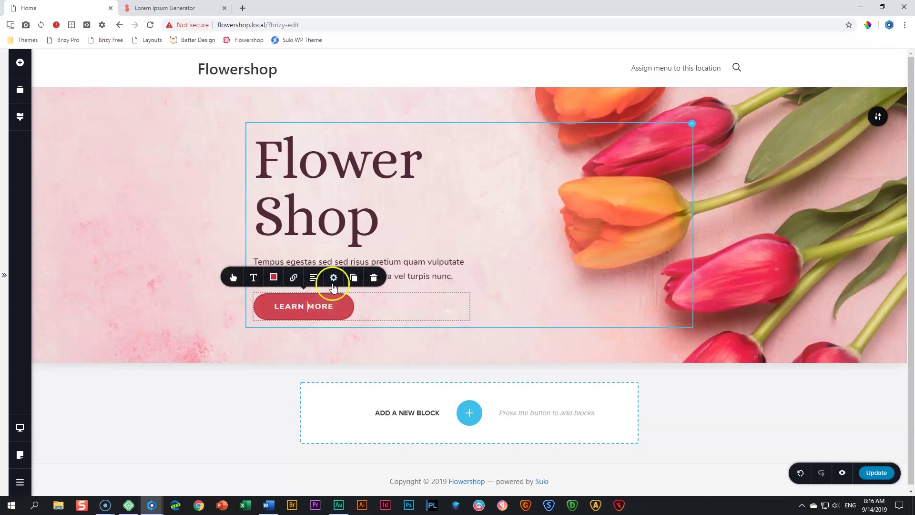
left_click(334, 279)
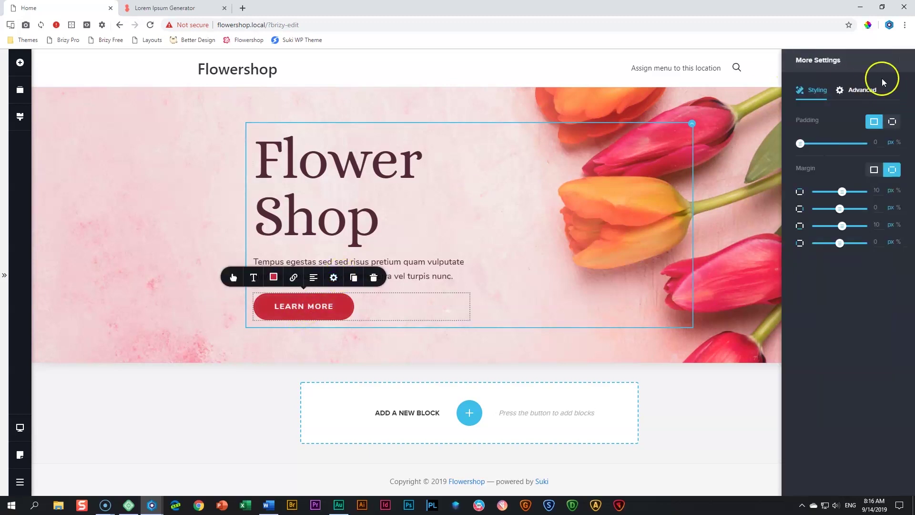
left_click(854, 92)
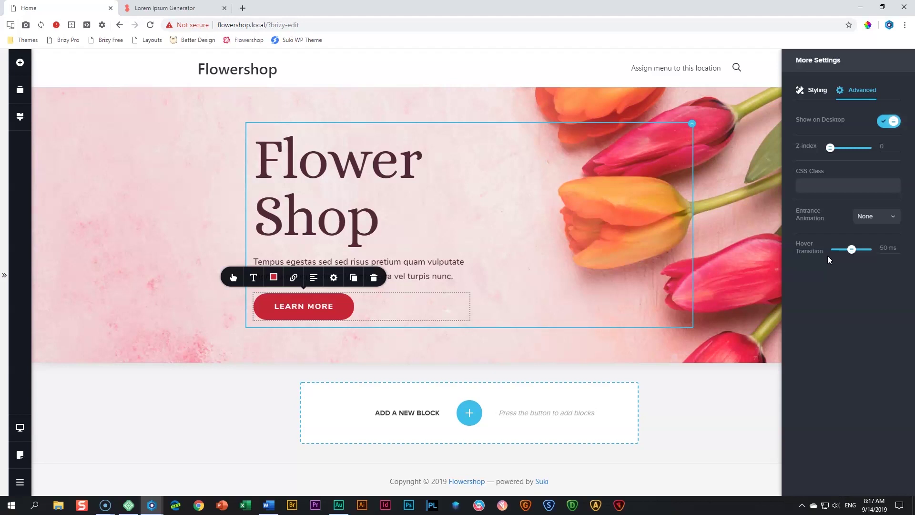
left_click_drag(851, 254, 839, 254)
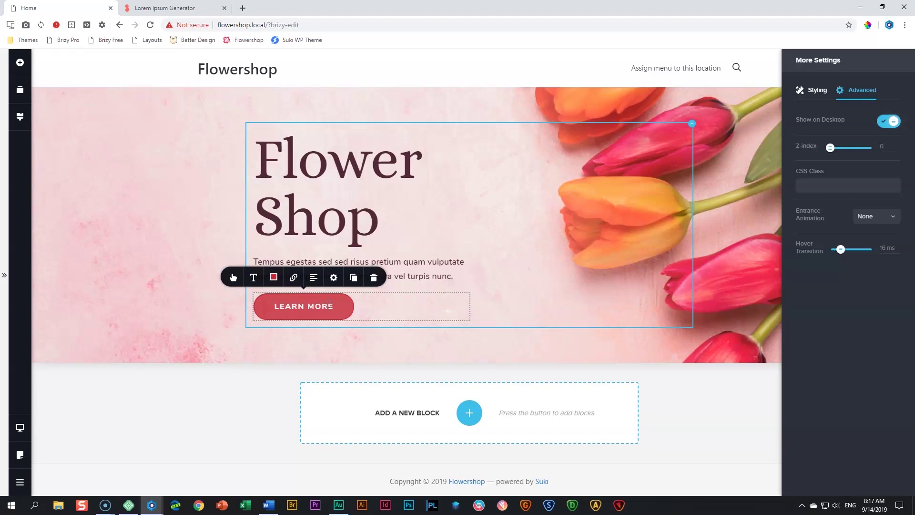
left_click(672, 265)
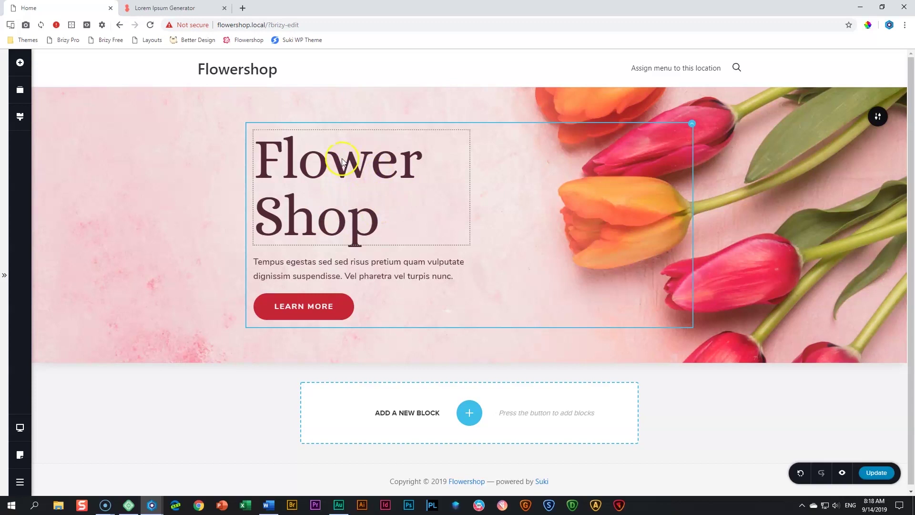
Change the hero content column's 50 padding value to 15 so 'Flower Shop' fits one line
left_click(692, 125)
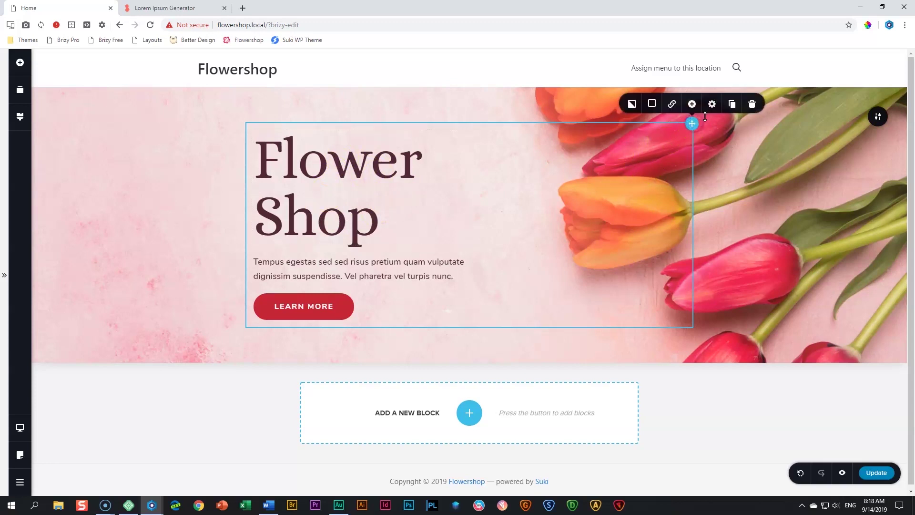
left_click(712, 109)
left_click(700, 160)
left_click(875, 162)
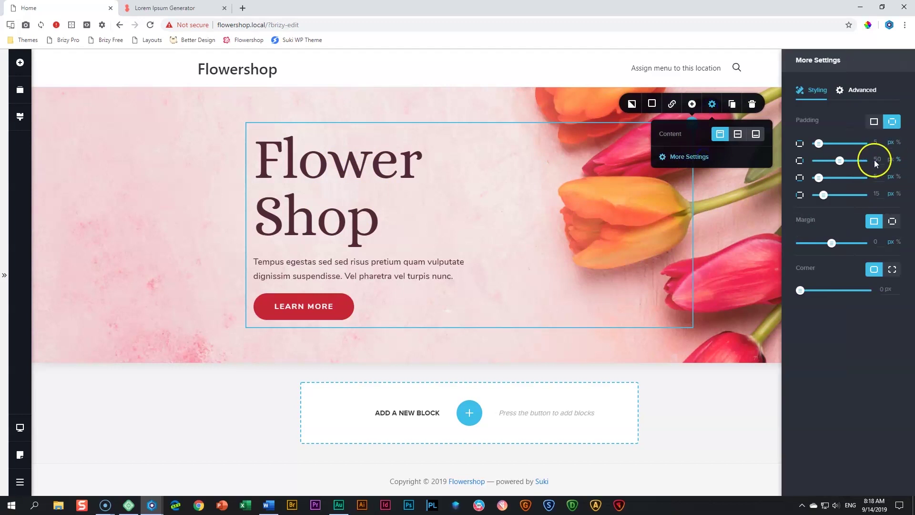
double_click(876, 160)
type("15")
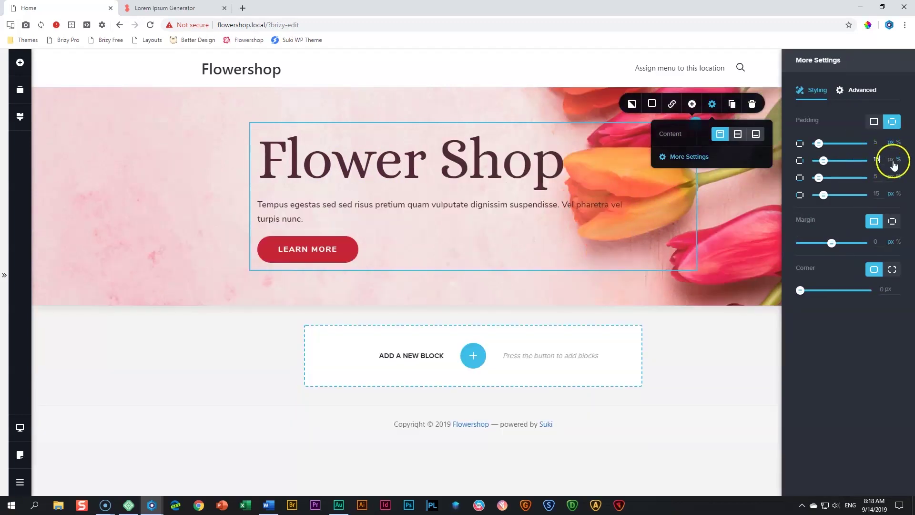
left_click(751, 217)
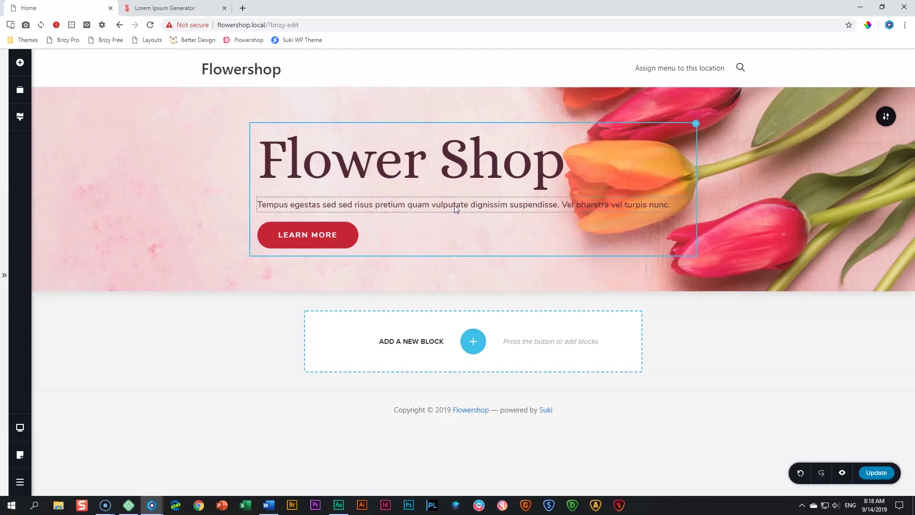
Switch the hero paragraph's padding to per-side and set the second side to 50 px
left_click(454, 205)
left_click(520, 185)
left_click(509, 154)
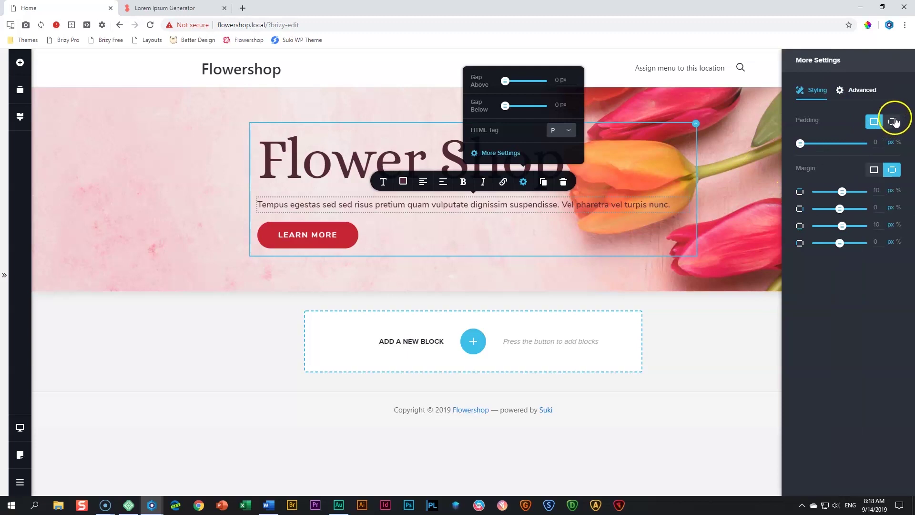
left_click(892, 124)
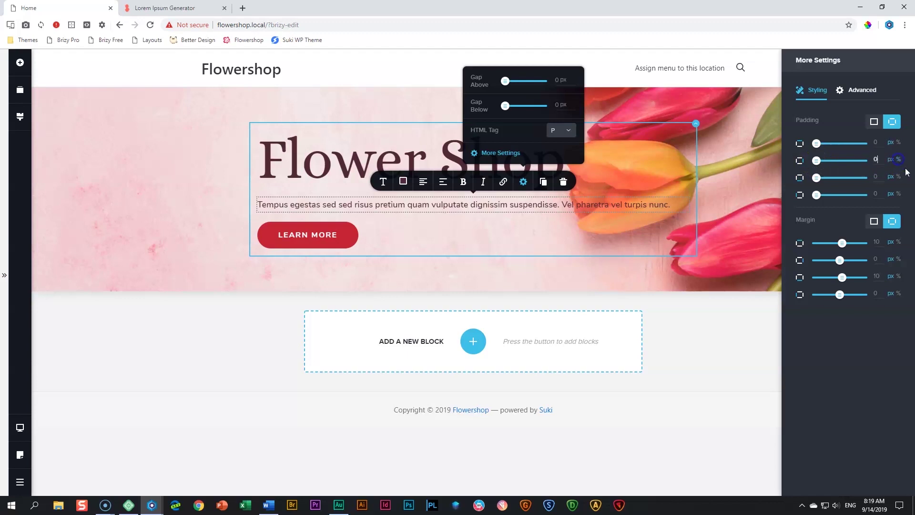
left_click(873, 161)
left_click(183, 221)
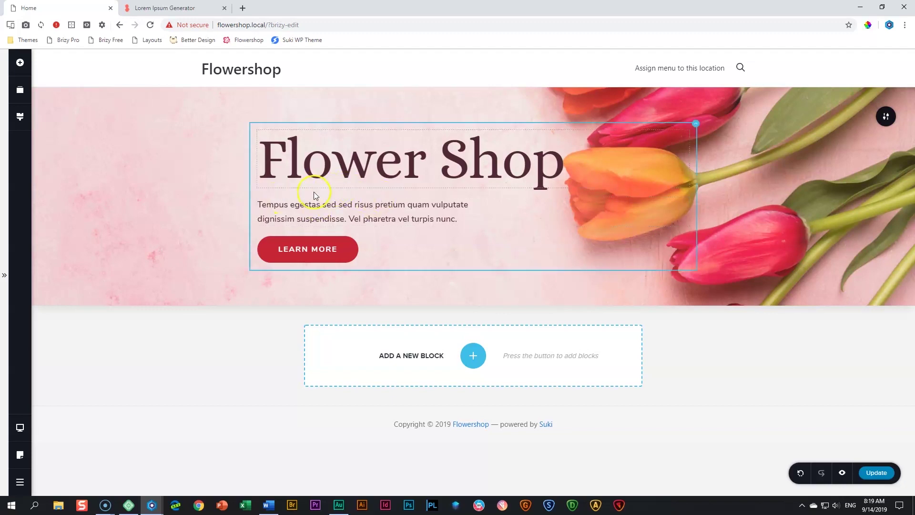
Drag a Spacer element into the hero below the Flower Shop heading
left_click(19, 62)
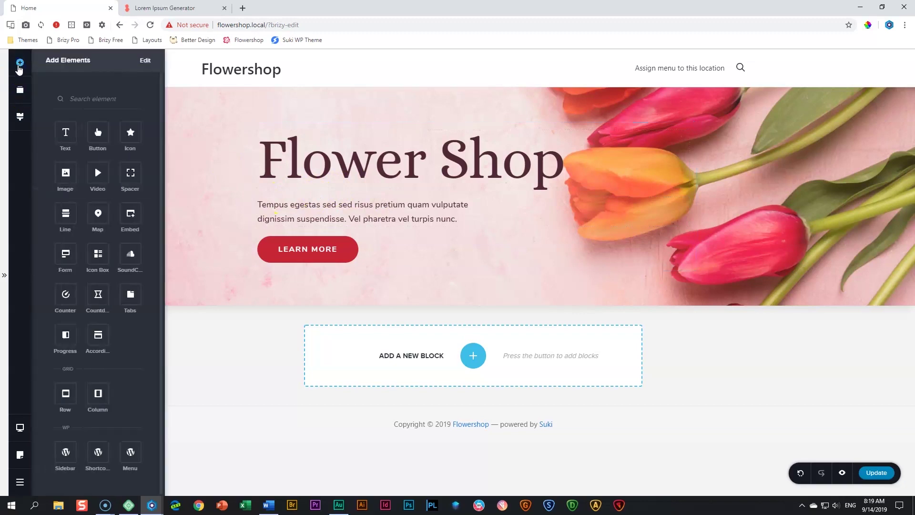
left_click_drag(131, 173, 332, 191)
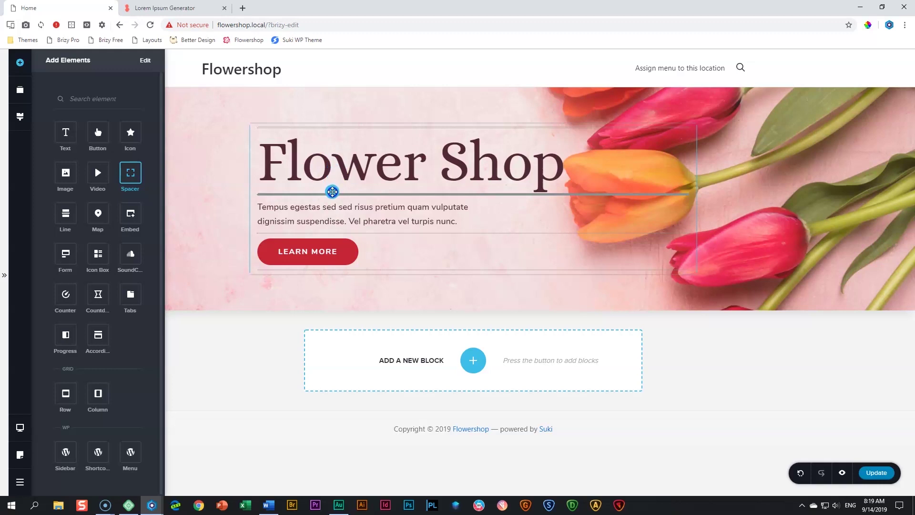
left_click_drag(332, 191, 332, 192)
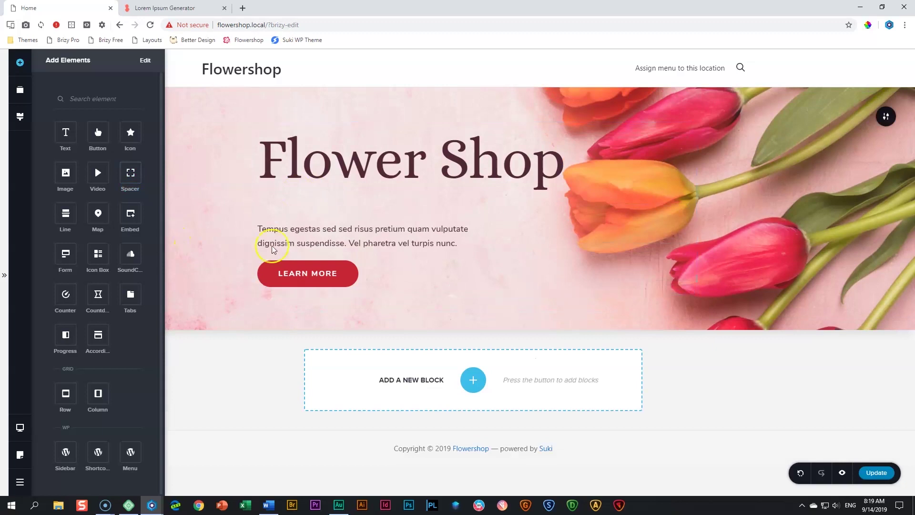
left_click(388, 201)
mouse_move(474, 217)
left_mouse_down()
mouse_move(474, 198)
mouse_move(468, 284)
mouse_move(470, 206)
left_mouse_up()
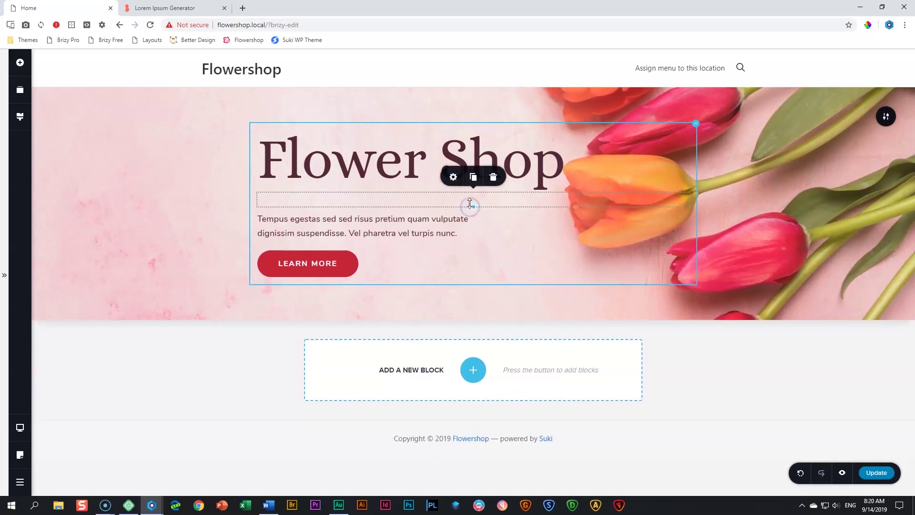
Set the spacer's height from 29 px to 25 px
left_click(455, 178)
left_click(490, 139)
double_click(491, 144)
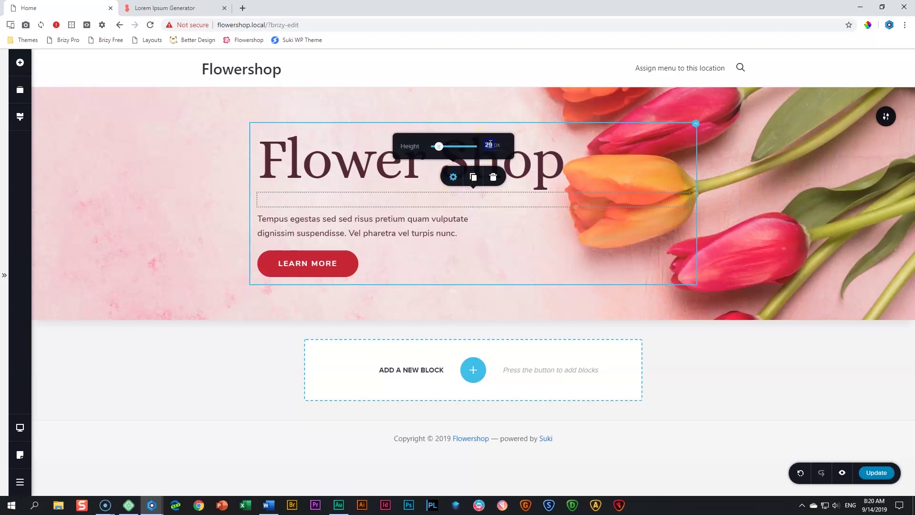
type("25")
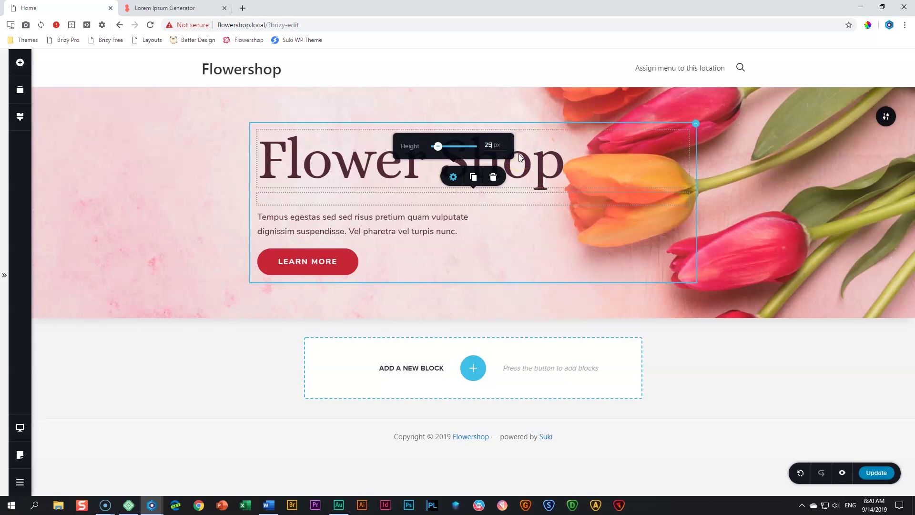
left_click(214, 201)
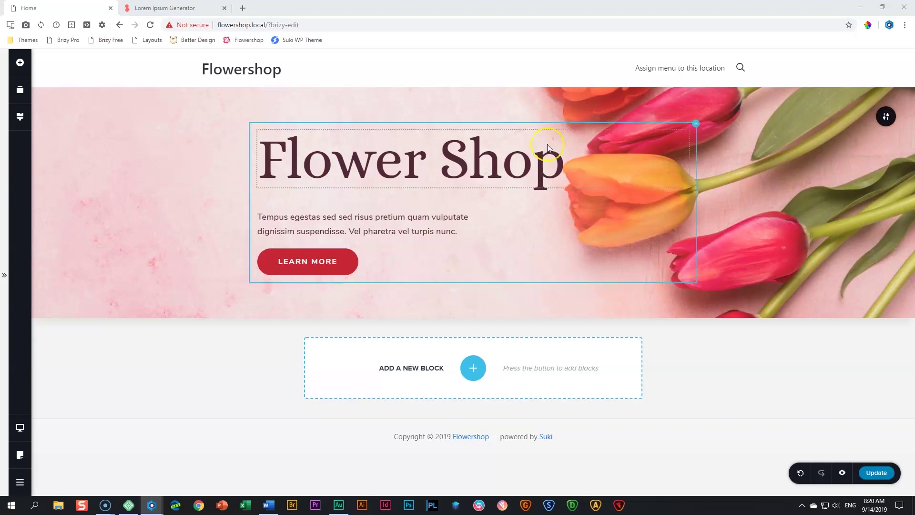
mouse_move(485, 293)
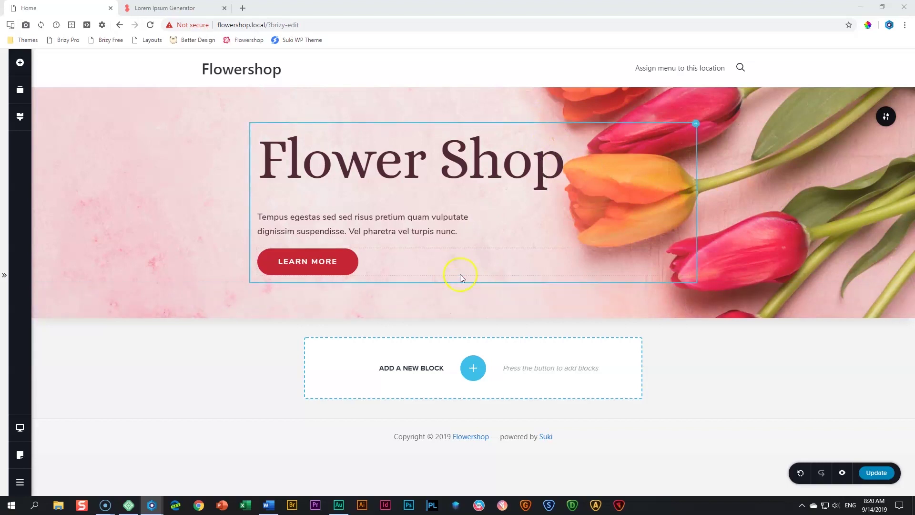
mouse_move(486, 102)
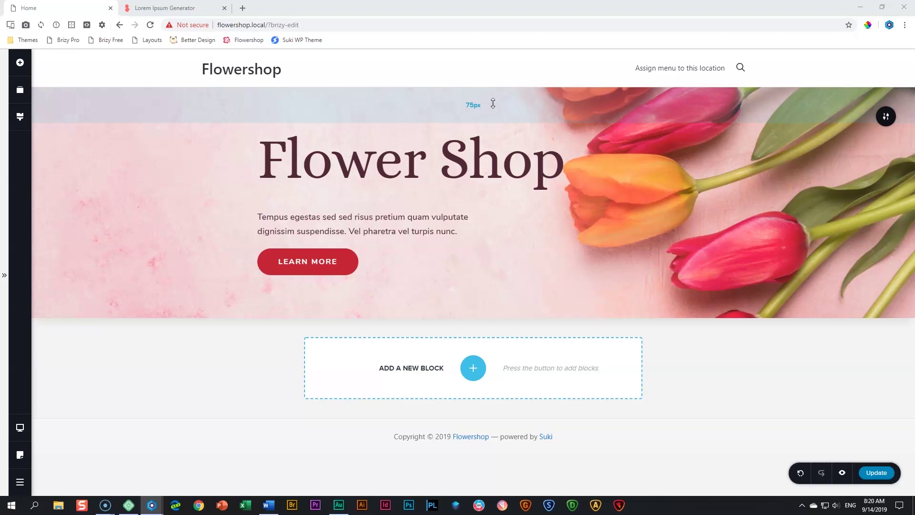
Drag the hero section's padding handles to roughly 235 px top and 230 px bottom
left_click(493, 104)
left_click_drag(493, 103, 503, 180)
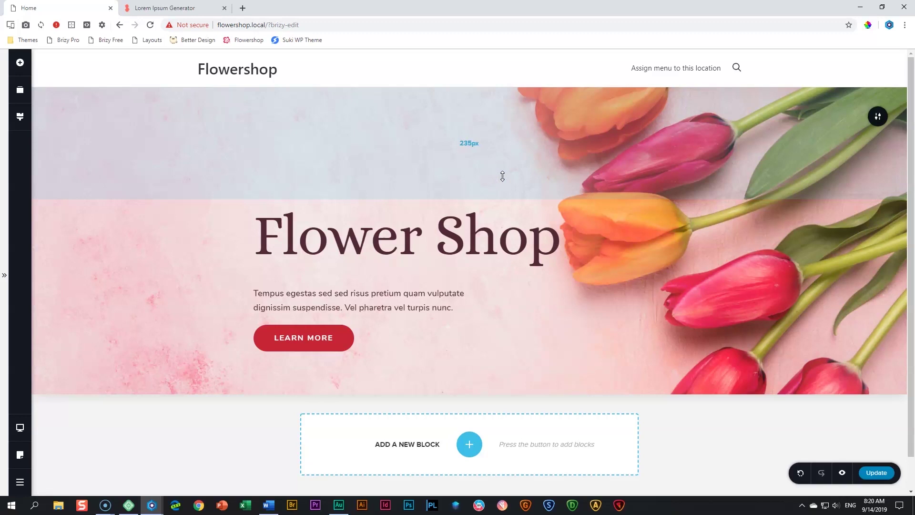
left_click_drag(514, 368, 519, 442)
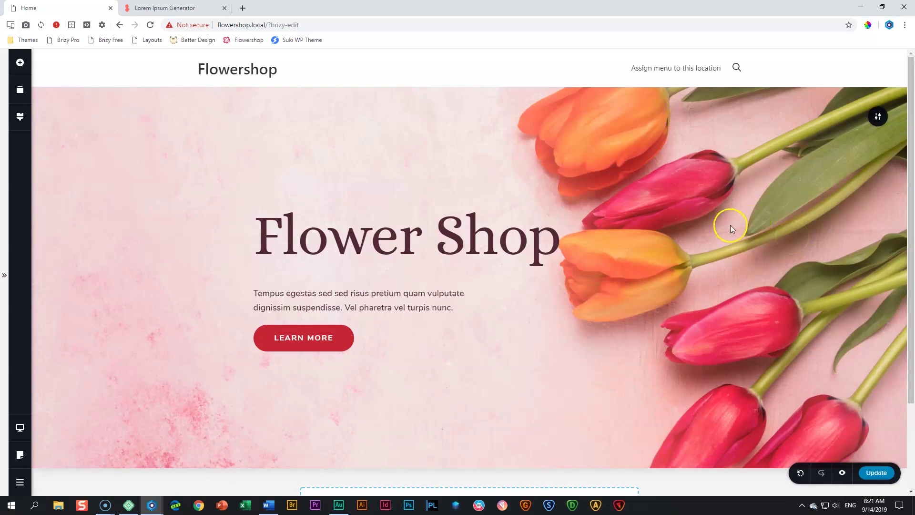
Review and close the hero section's styling settings, then save the page with Ctrl+S
left_click(880, 119)
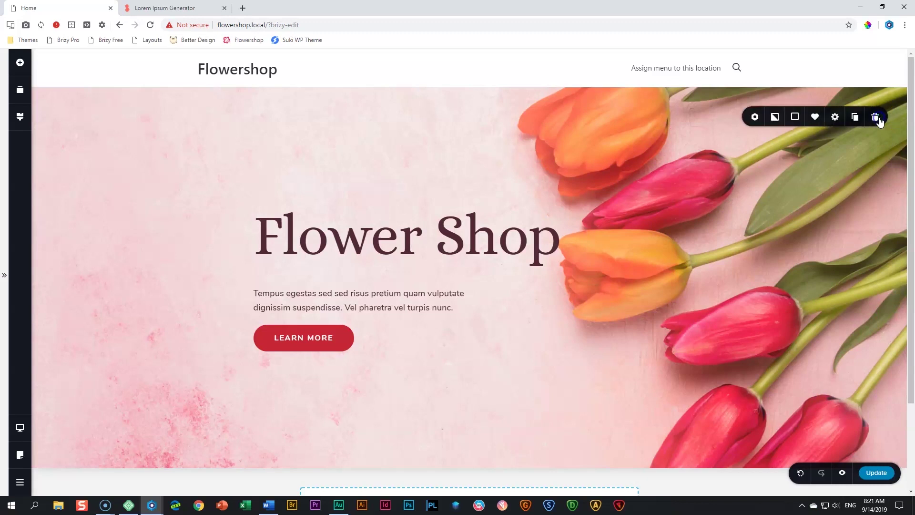
left_click(835, 117)
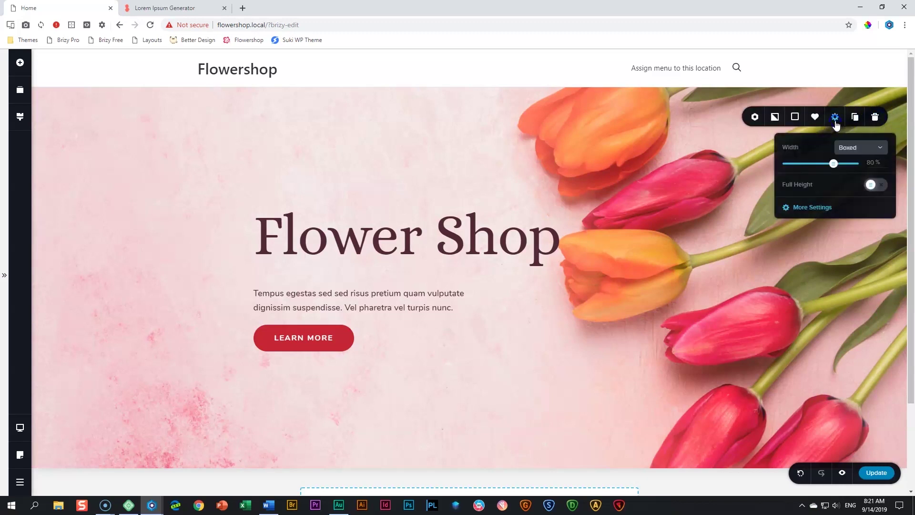
left_click(810, 208)
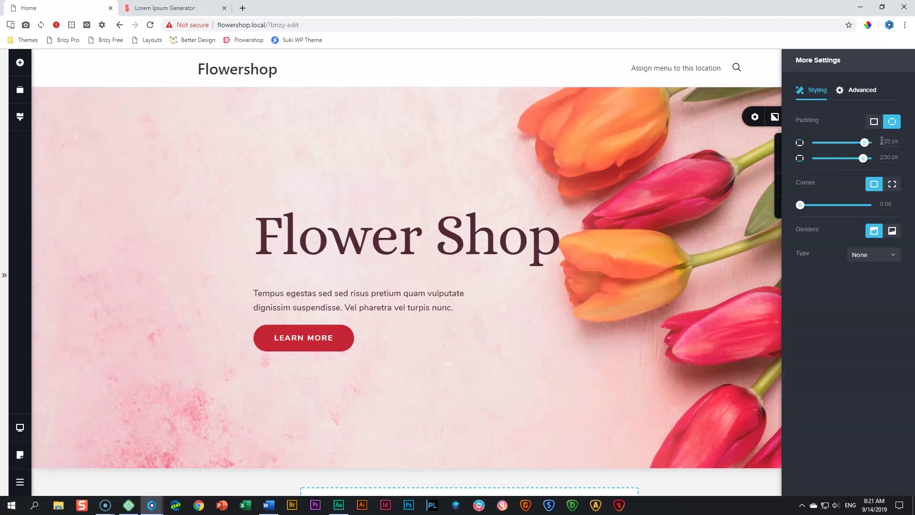
left_click(735, 216)
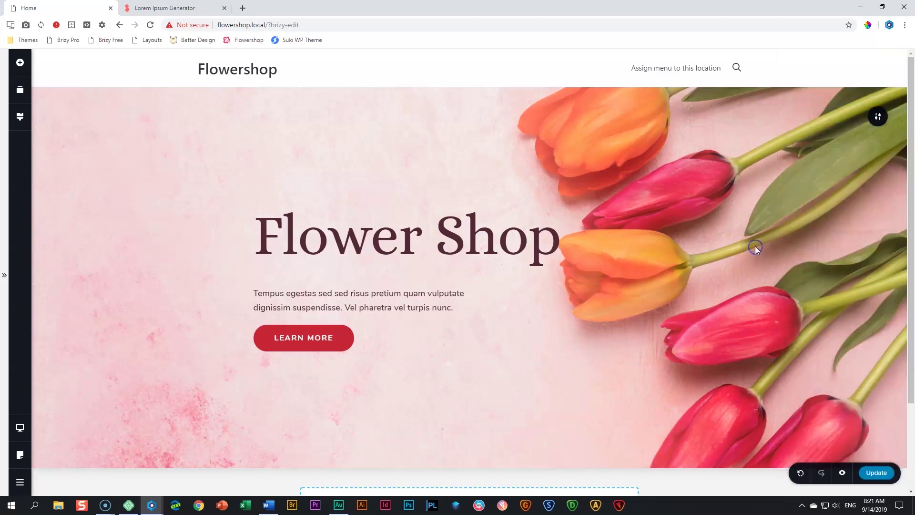
key("ctrl+s")
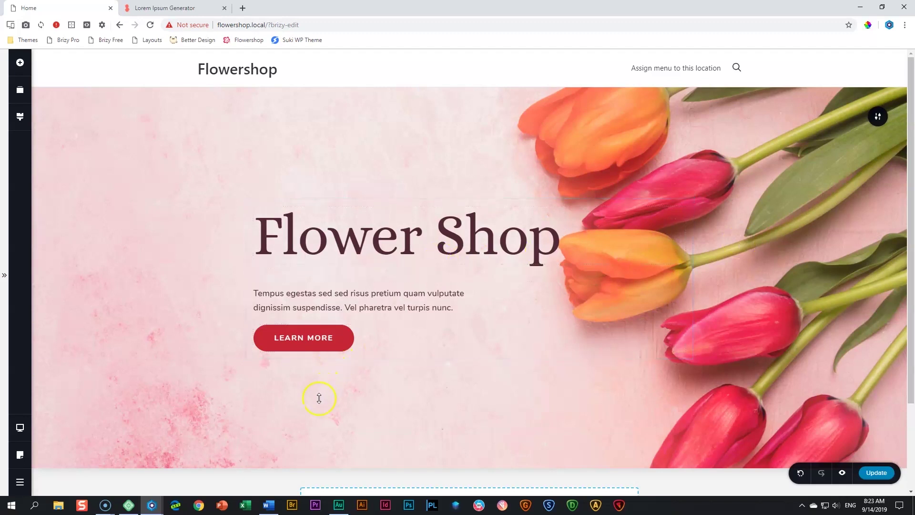
Switch the editor preview to tablet width
left_click(20, 429)
left_click(68, 417)
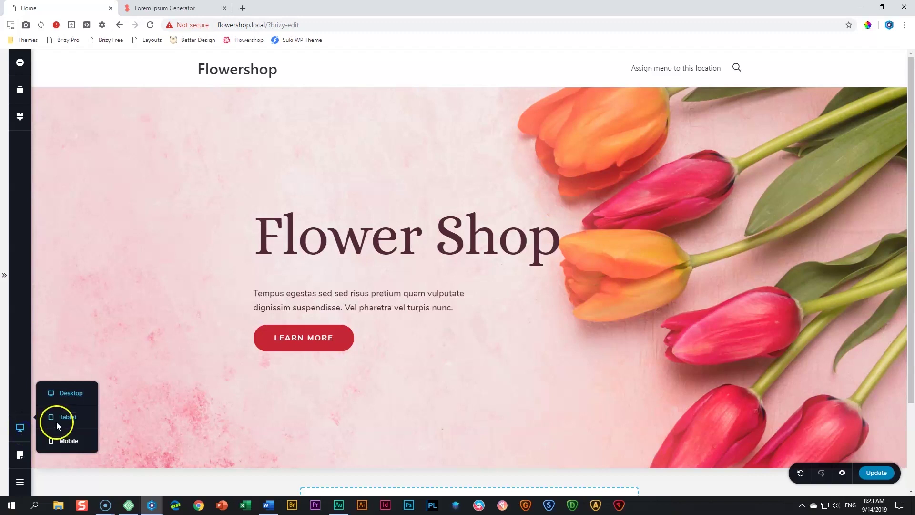
left_click(62, 442)
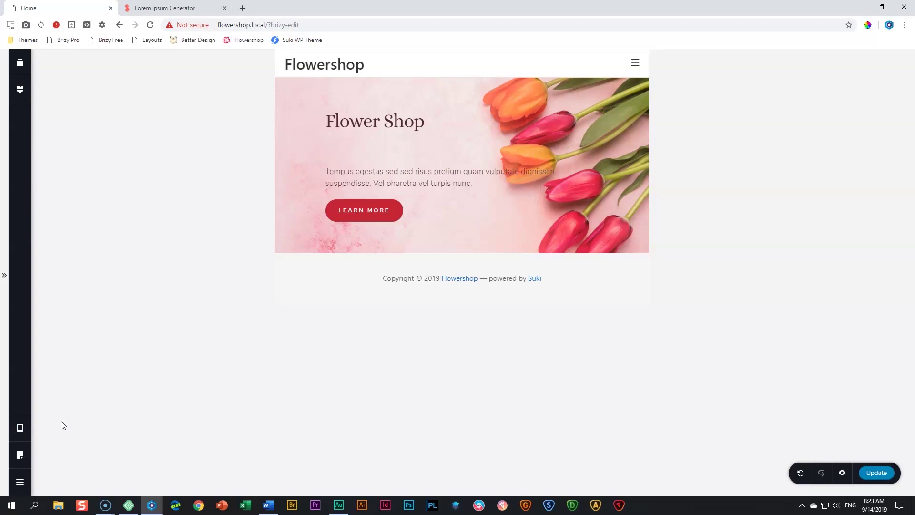
left_click(375, 122)
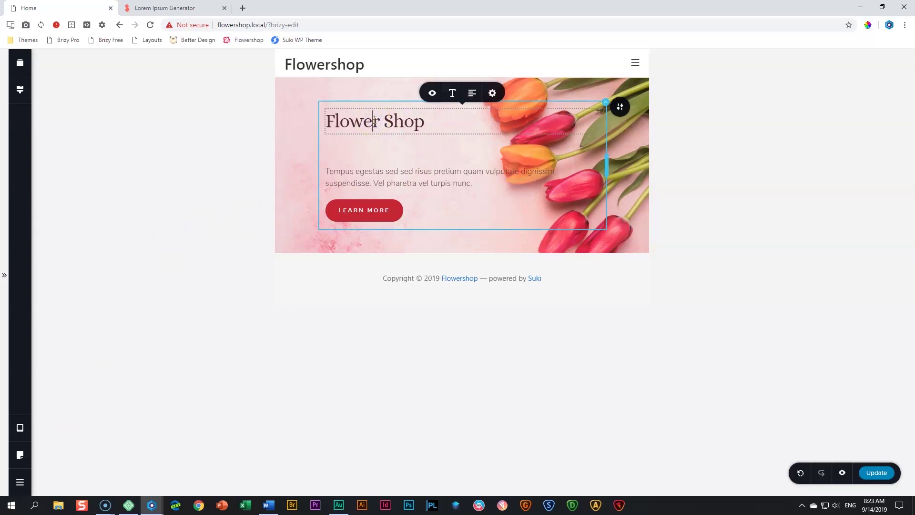
Set the tablet Heading 1 style to size 100 with line height 1.0
left_click(20, 90)
left_click(341, 125)
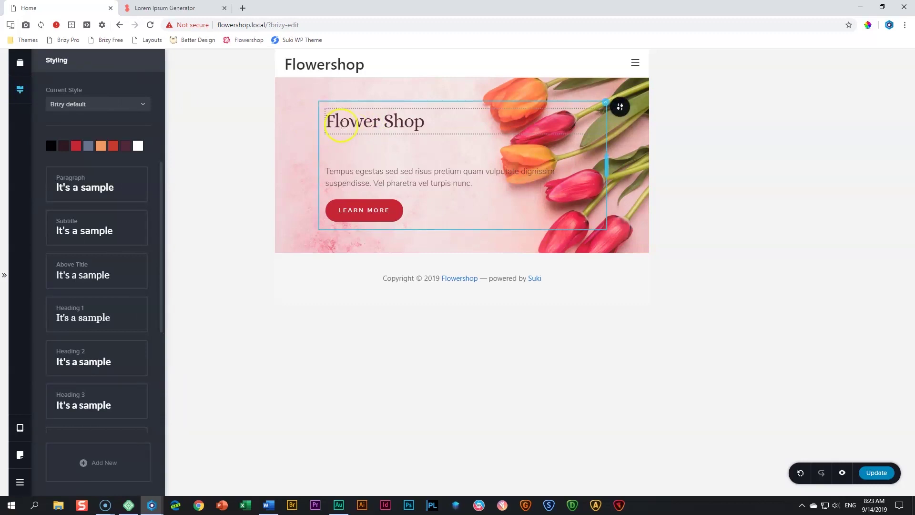
left_click(81, 314)
left_click(184, 229)
left_click(162, 202)
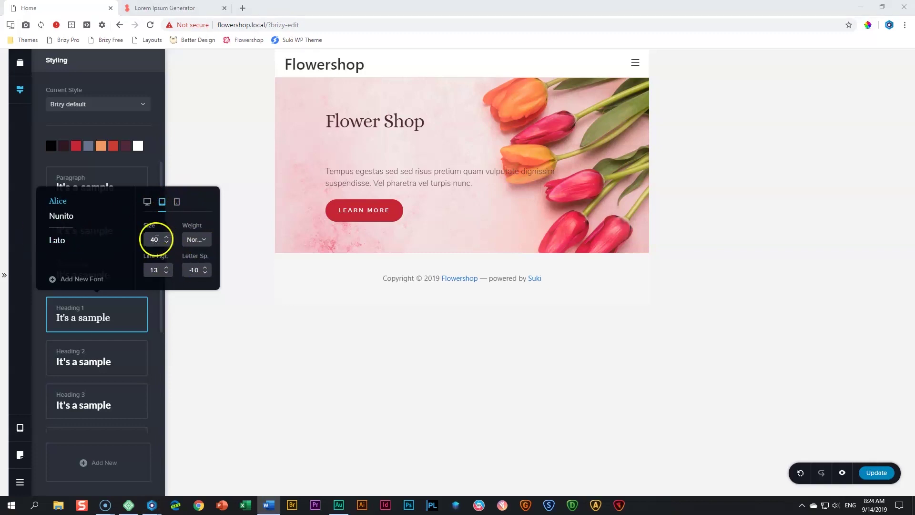
left_click(167, 238)
left_click_drag(166, 237, 166, 240)
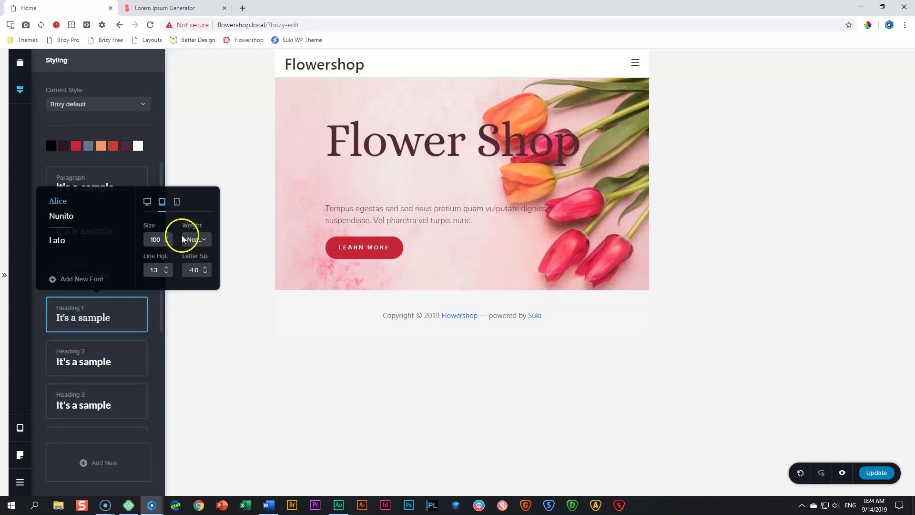
left_click_drag(165, 276, 167, 276)
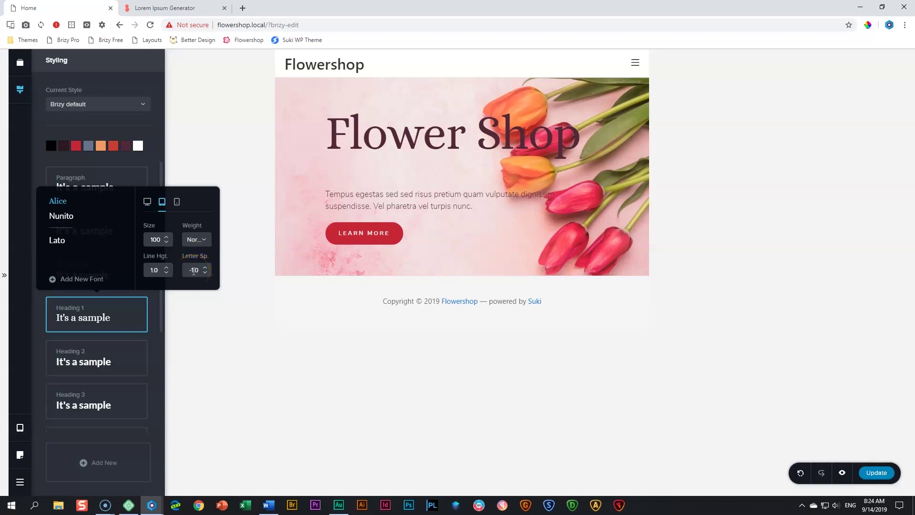
left_click(364, 138)
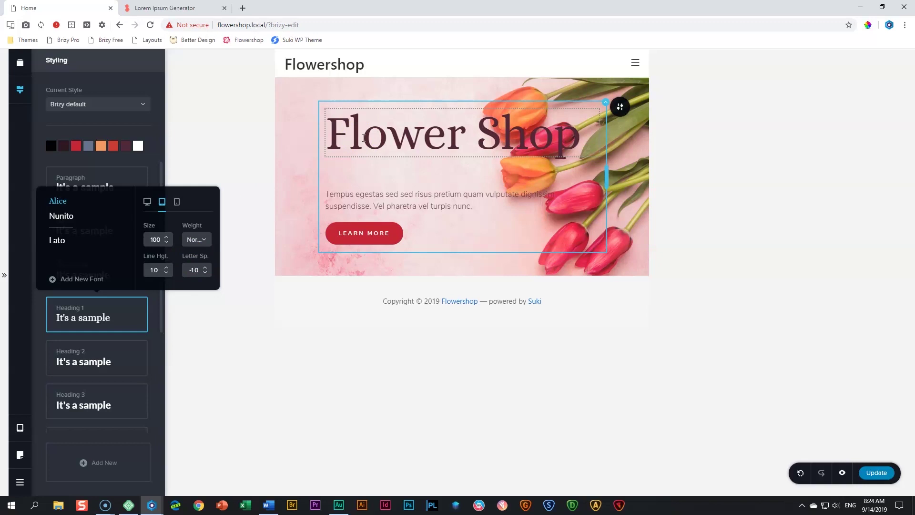
left_click(252, 158)
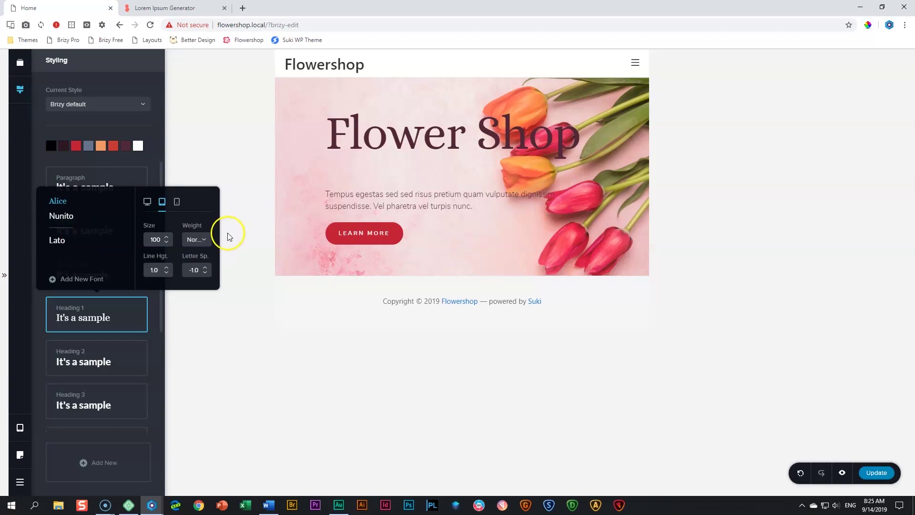
left_click(373, 196)
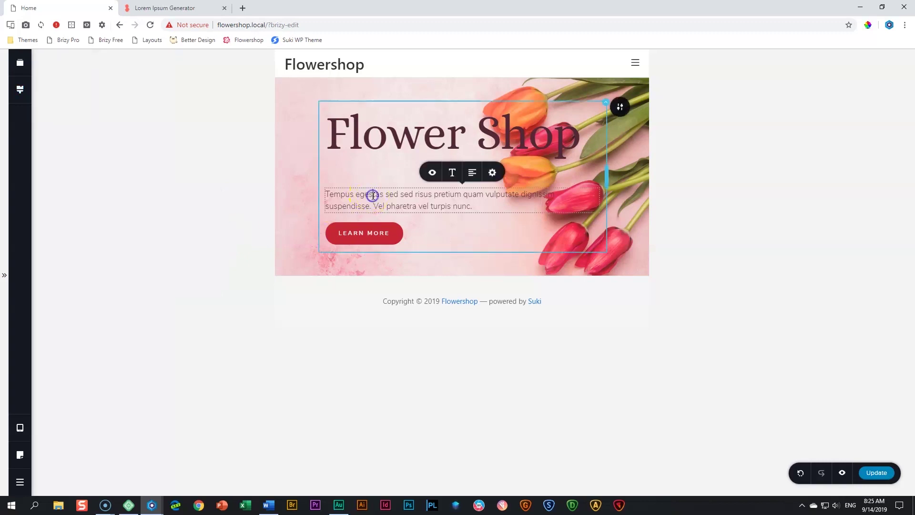
Set the Subtitle global style's tablet weight to Semi Bold
left_click(452, 173)
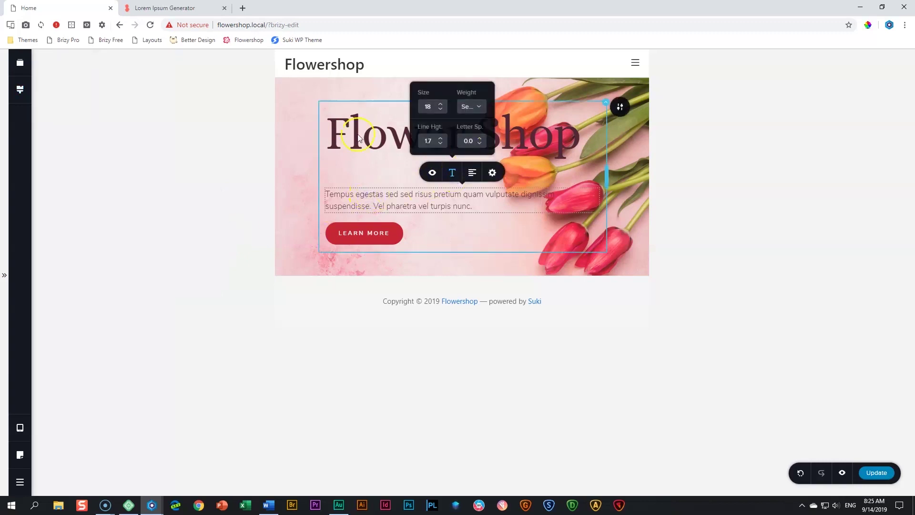
left_click(20, 89)
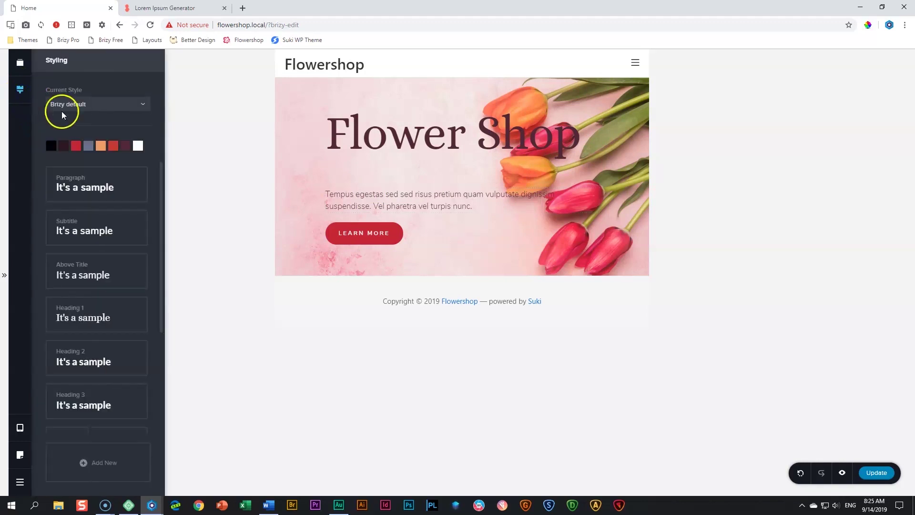
left_click(81, 231)
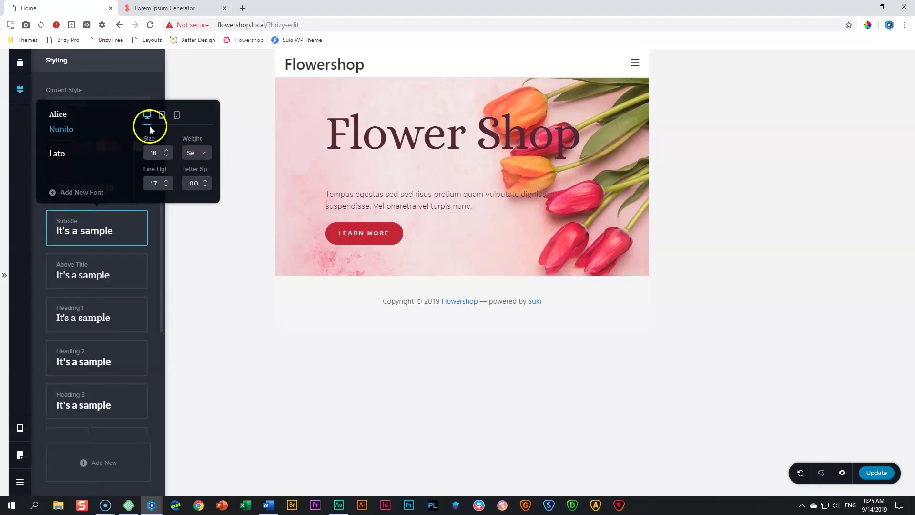
left_click(162, 116)
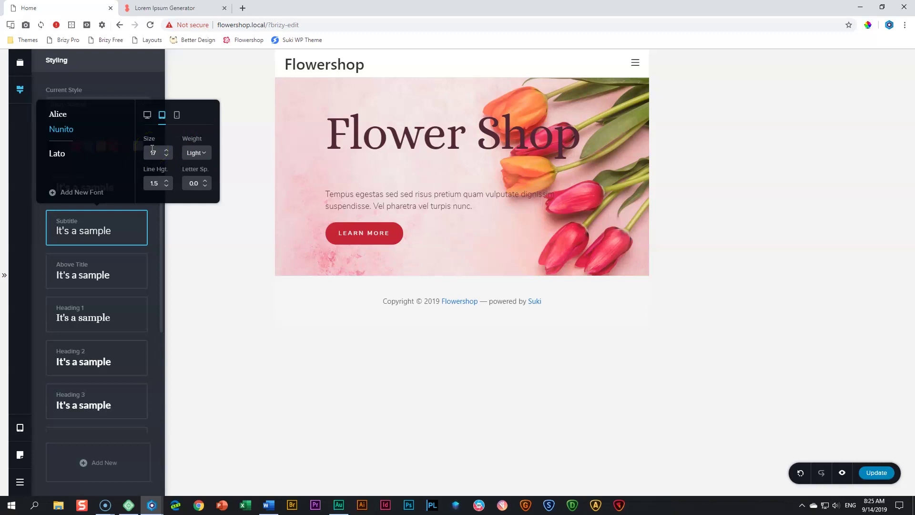
left_click(194, 152)
left_click(200, 211)
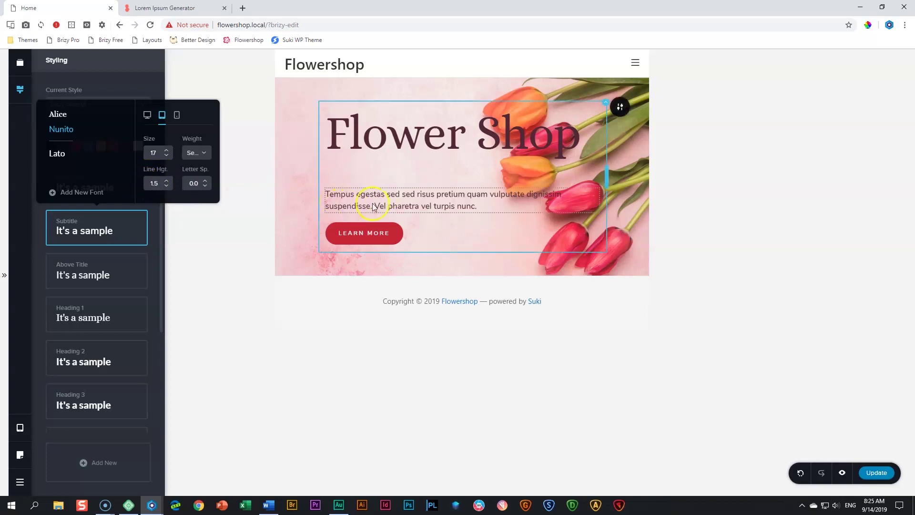
left_click(407, 208)
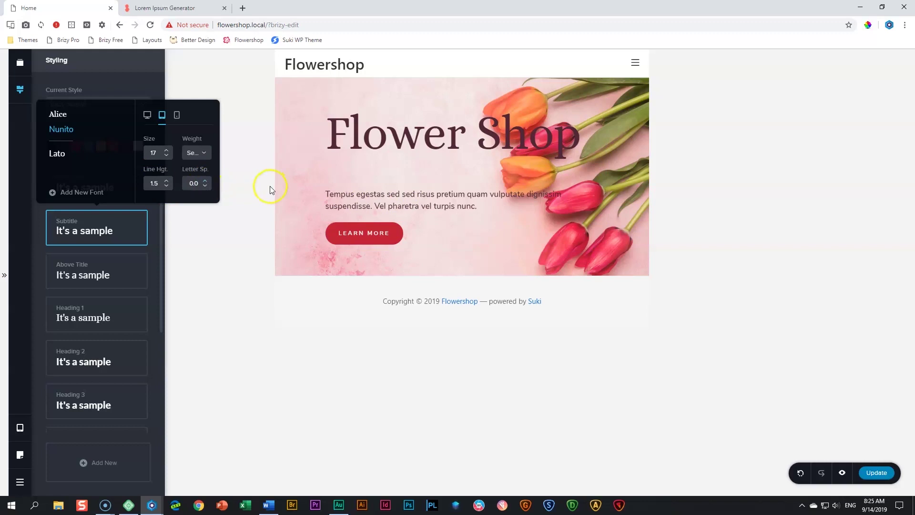
left_click(359, 237)
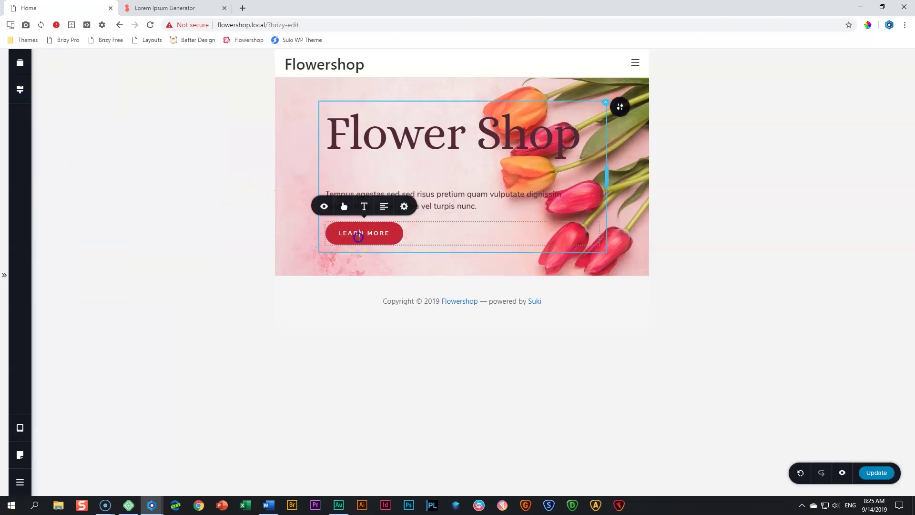
Make the Learn More button text Bold with line height 1.7 and letter spacing 2.0
left_click(365, 210)
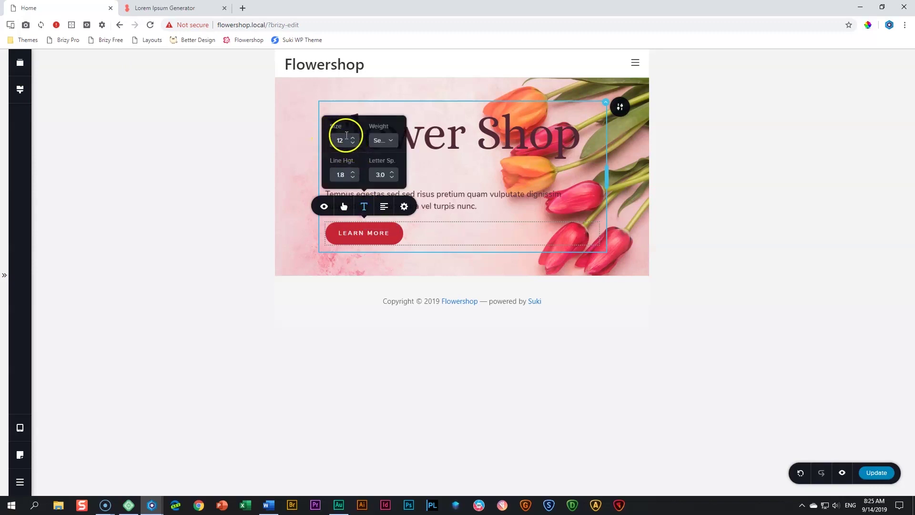
left_click(353, 138)
left_click(354, 139)
left_click(353, 138)
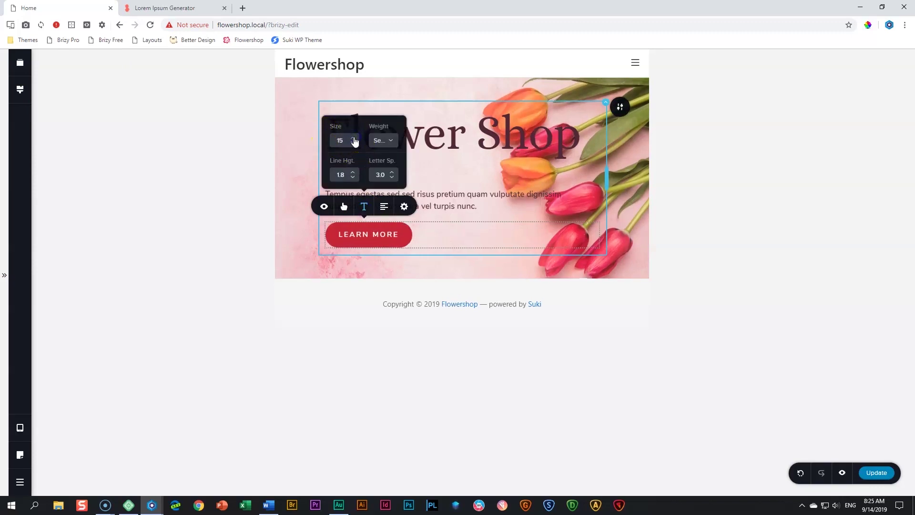
left_click(380, 141)
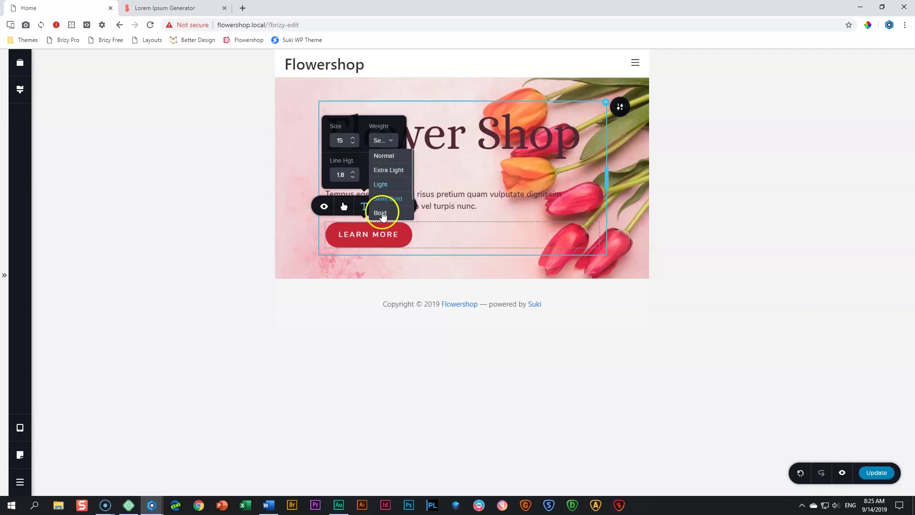
left_click(380, 213)
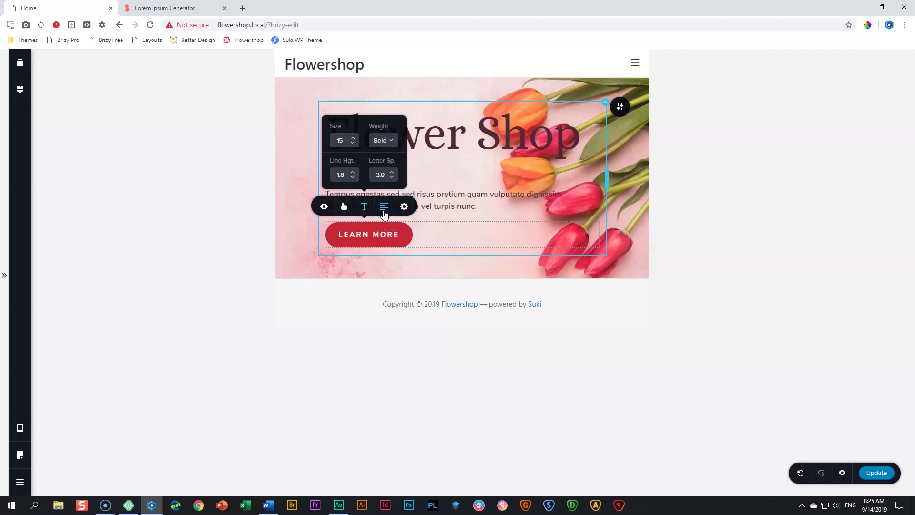
left_click(355, 176)
left_click(392, 177)
left_click(392, 177)
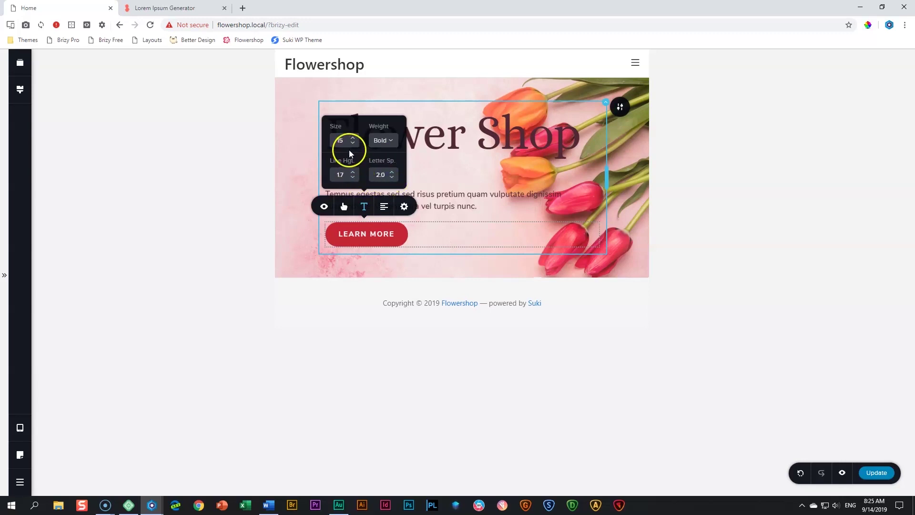
left_click(217, 166)
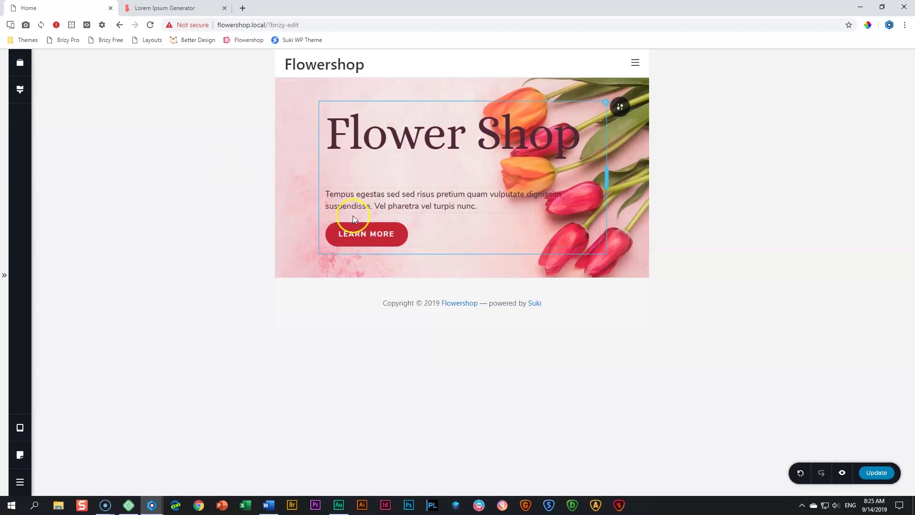
Reduce the Learn More button text size to 13
left_click(357, 234)
left_click(366, 206)
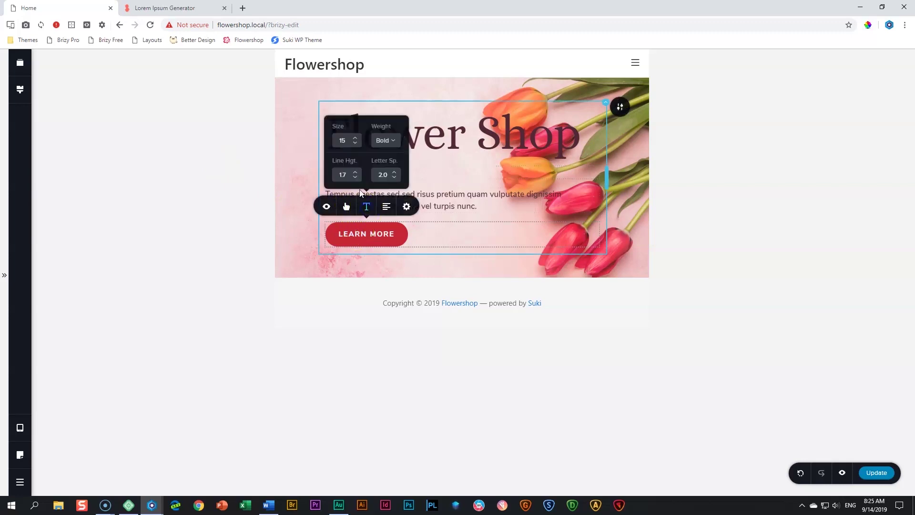
left_click(355, 143)
left_click(355, 143)
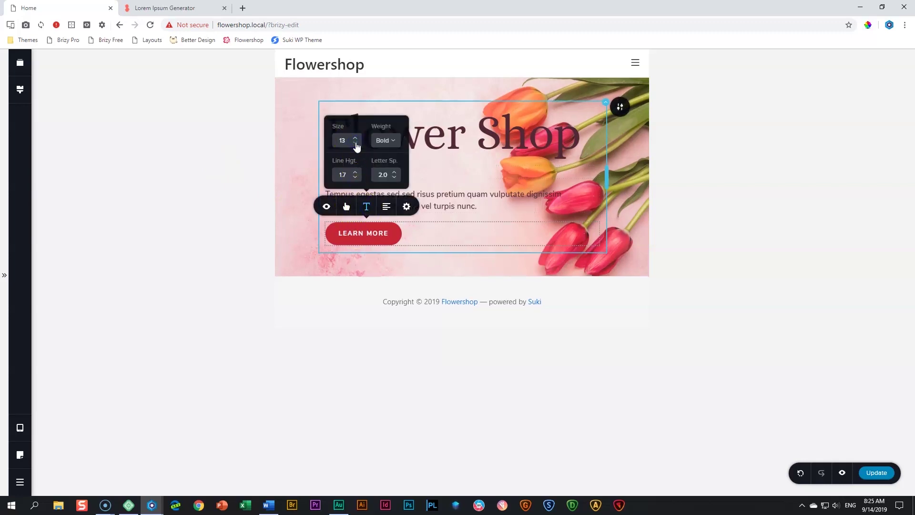
left_click(225, 185)
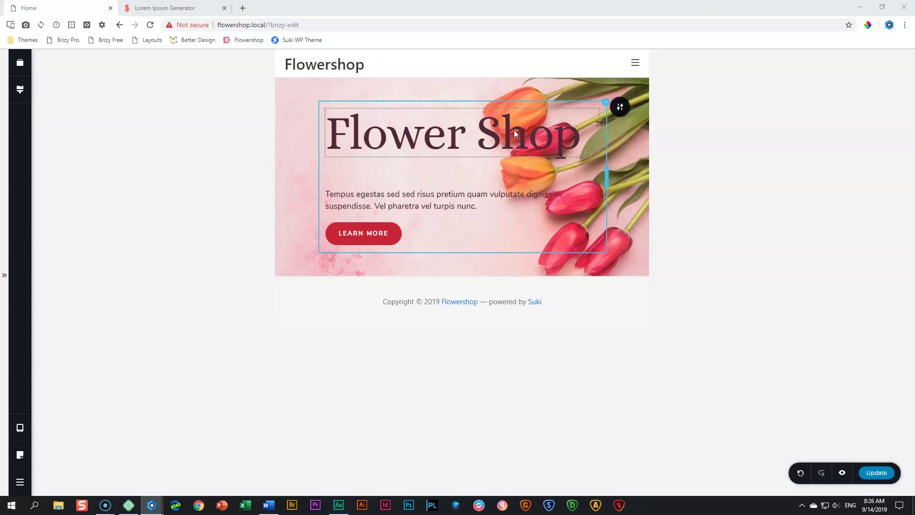
Change the hero text column's tablet right padding from 15 to 20
left_click(606, 104)
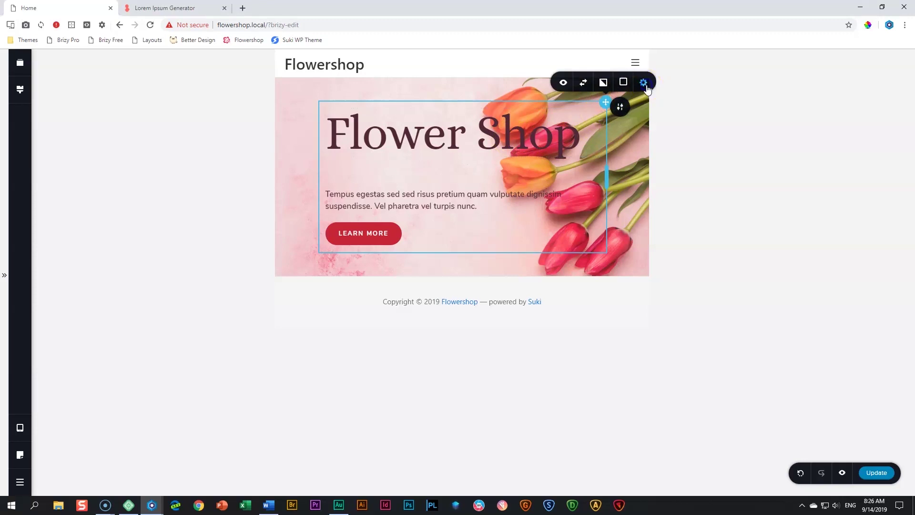
left_click(645, 85)
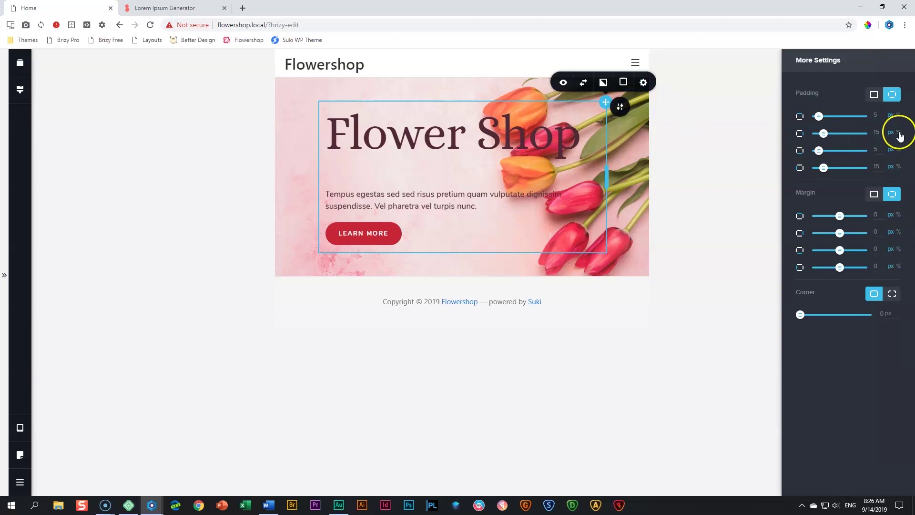
left_click(899, 133)
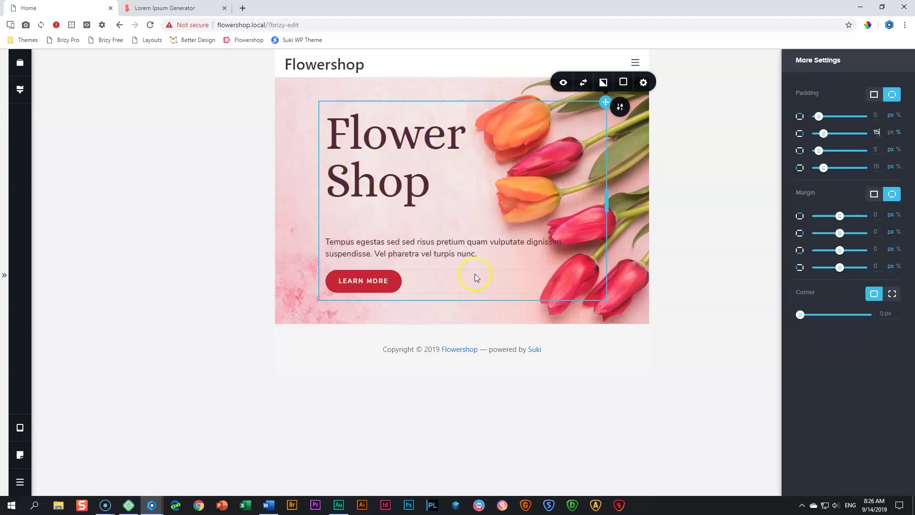
left_click(470, 243)
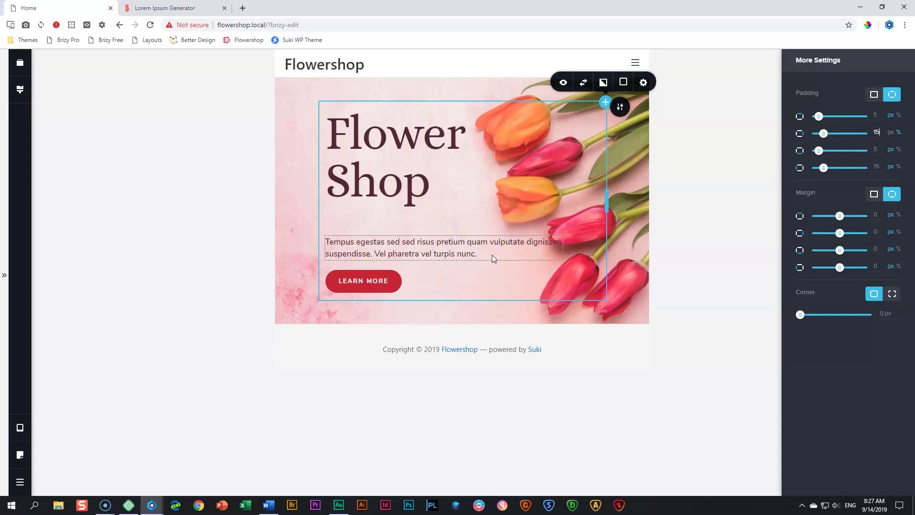
left_click(883, 132)
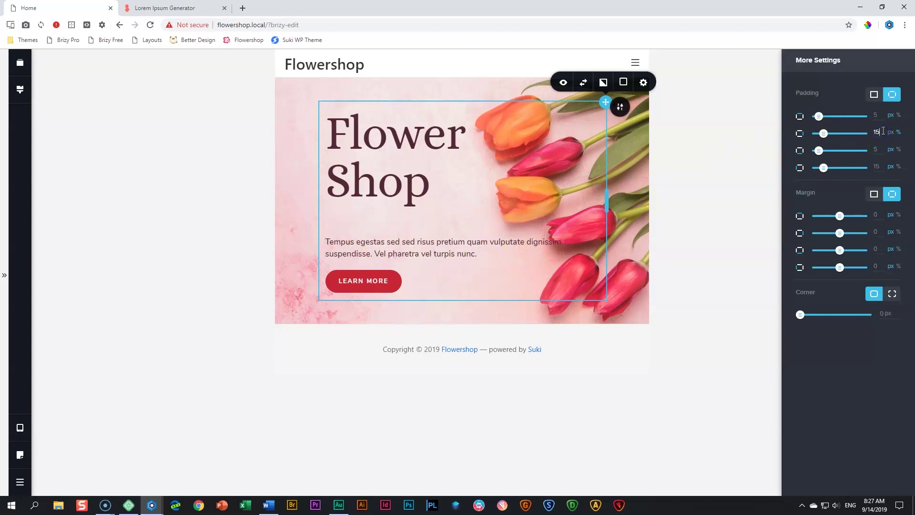
double_click(883, 132)
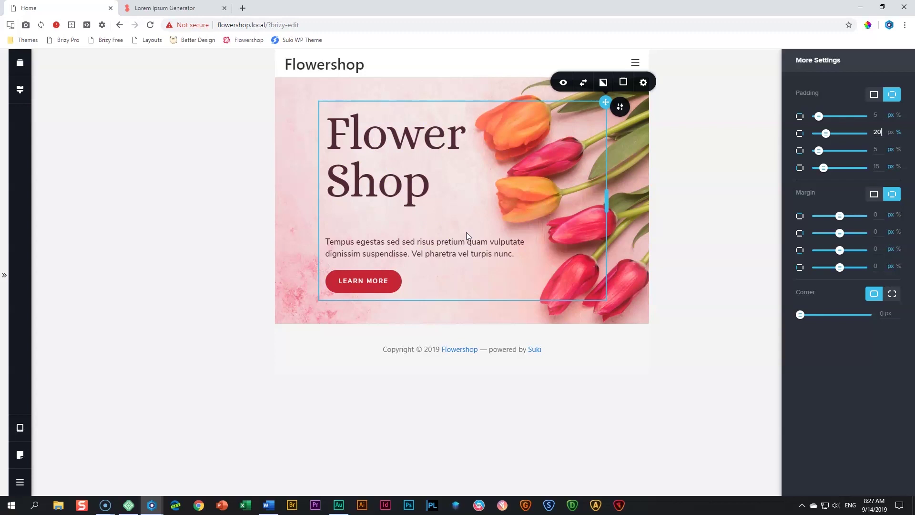
left_click(733, 253)
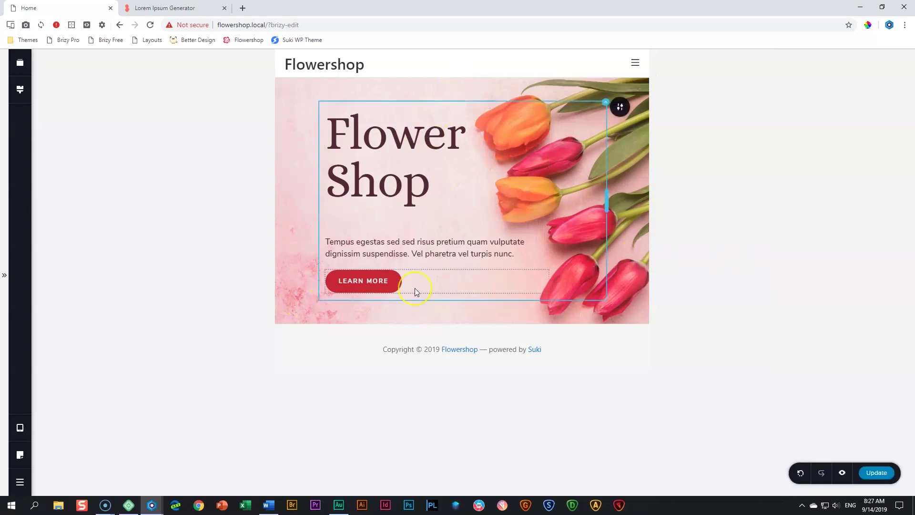
Drag the tablet hero's top padding to 60px and its bottom padding to about 75px
left_click(413, 86)
left_click(413, 86)
left_click_drag(413, 86, 410, 91)
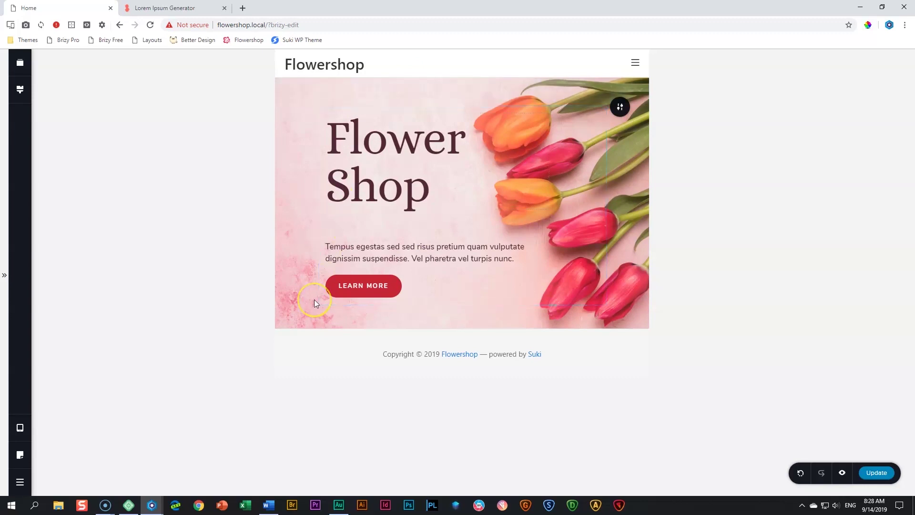
left_click(451, 321)
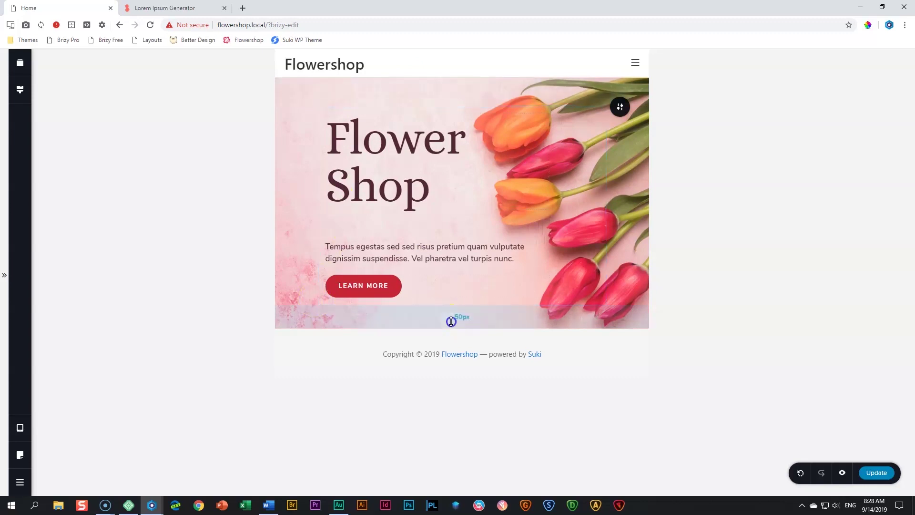
left_click_drag(452, 322, 447, 333)
left_click(768, 309)
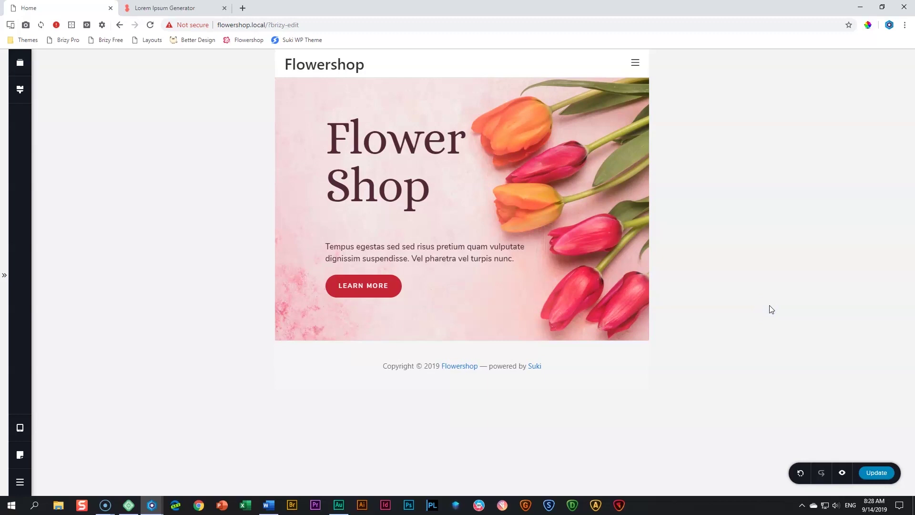
Switch the editor back to the desktop layout
left_click(78, 384)
left_click(20, 430)
left_click(77, 393)
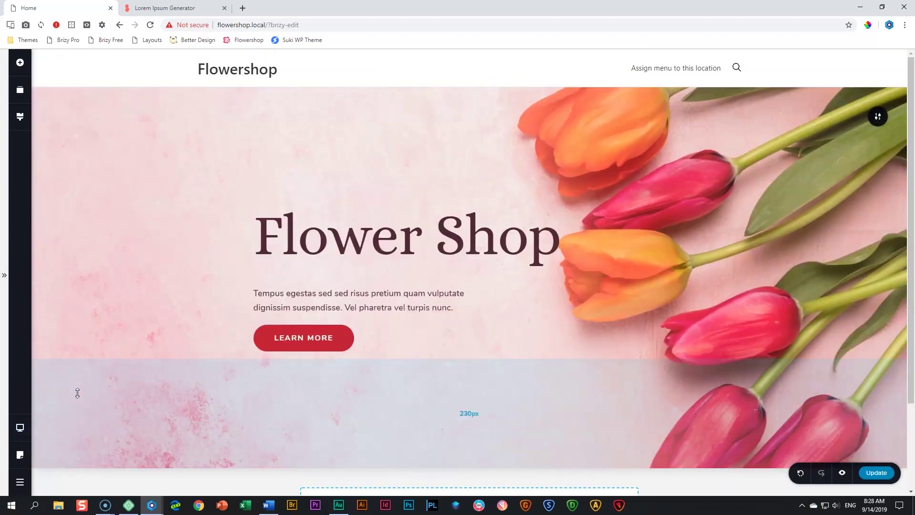
Review the hero in the tablet layout, then in the mobile layout
left_click(21, 427)
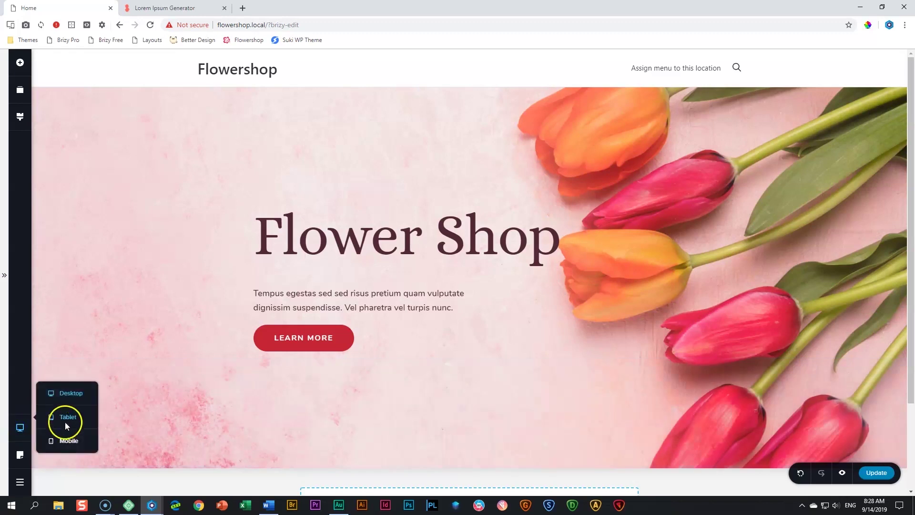
left_click(66, 419)
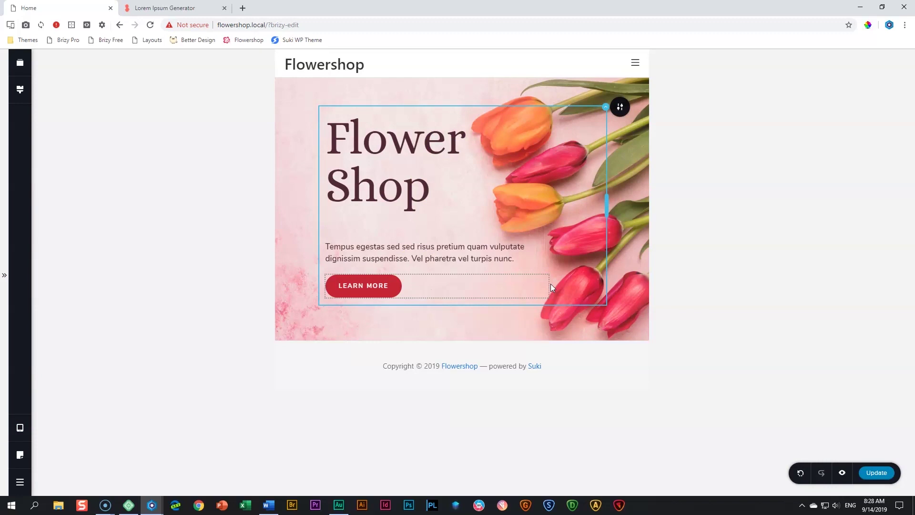
left_click(606, 107)
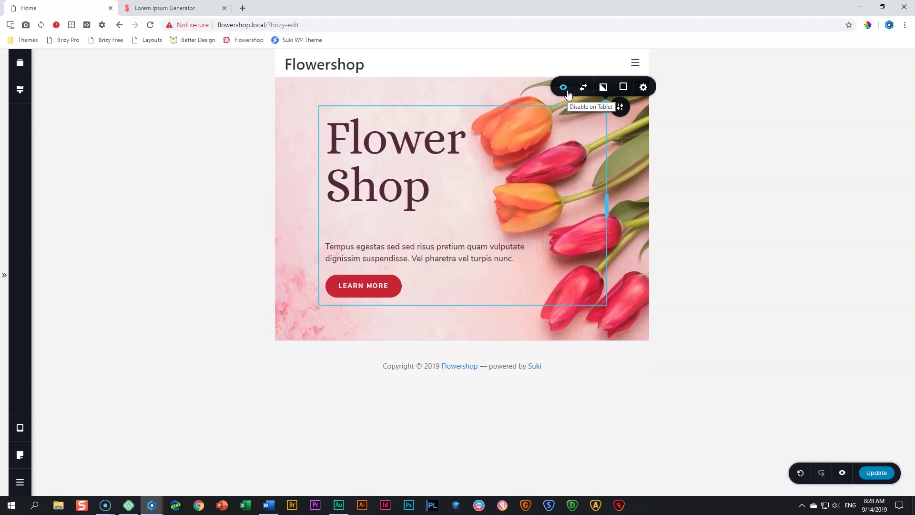
left_click(20, 428)
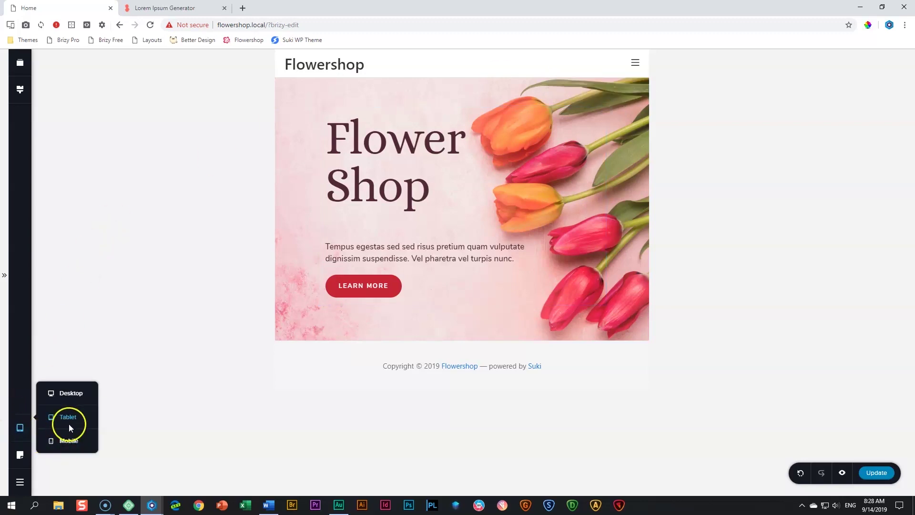
left_click(70, 442)
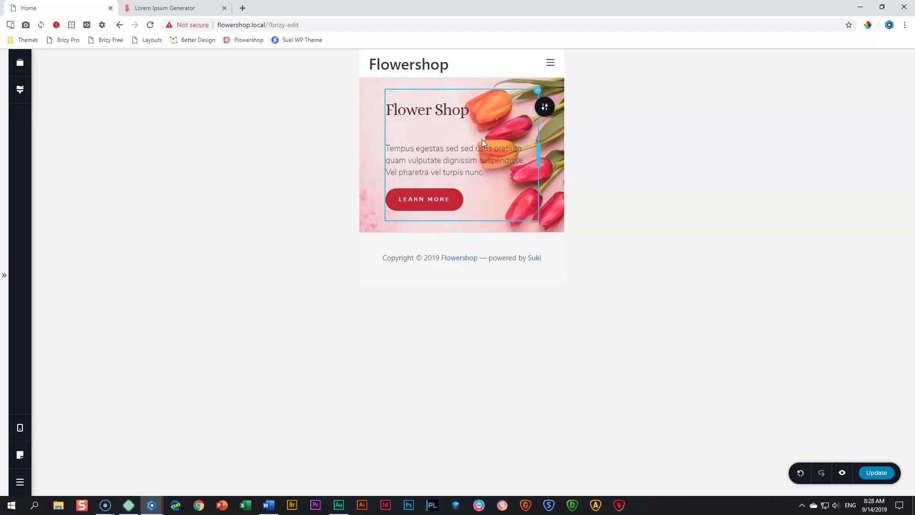
left_click(364, 147)
Check the hero section's settings in desktop layout, then return to mobile
left_click(20, 428)
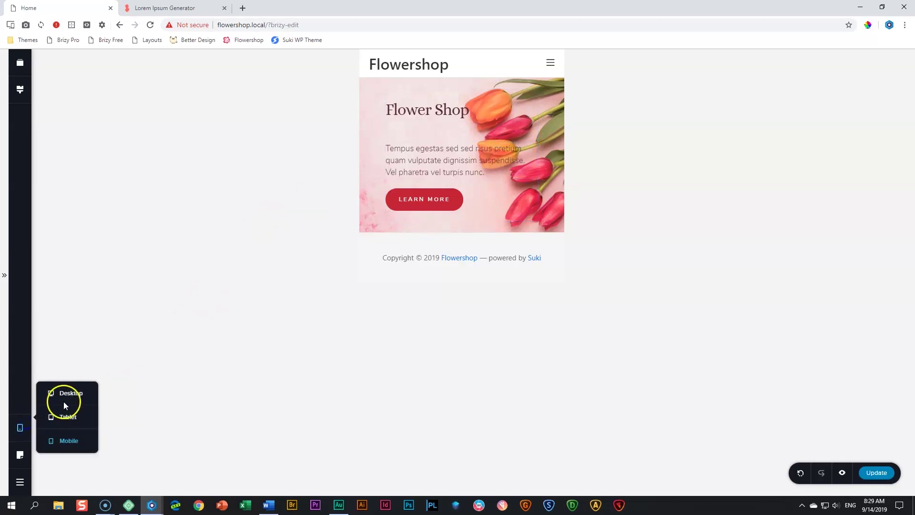
left_click(64, 400)
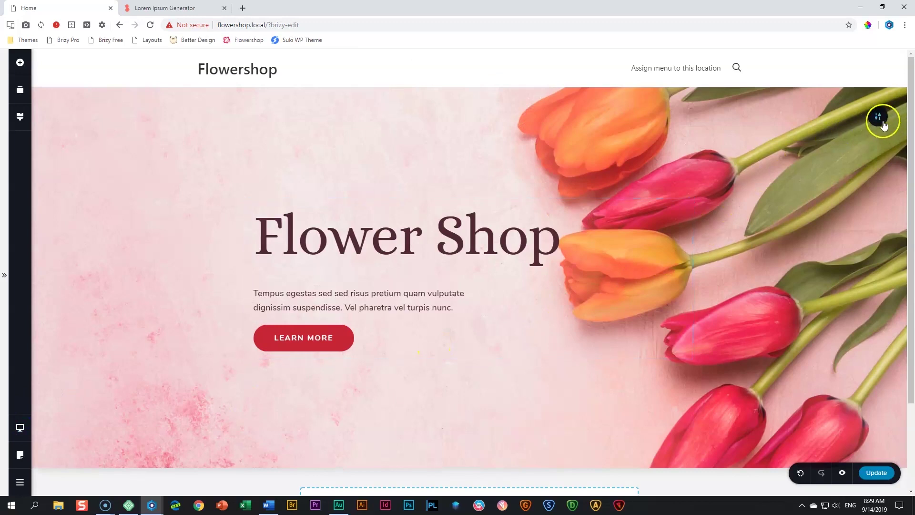
mouse_move(883, 125)
left_click(835, 117)
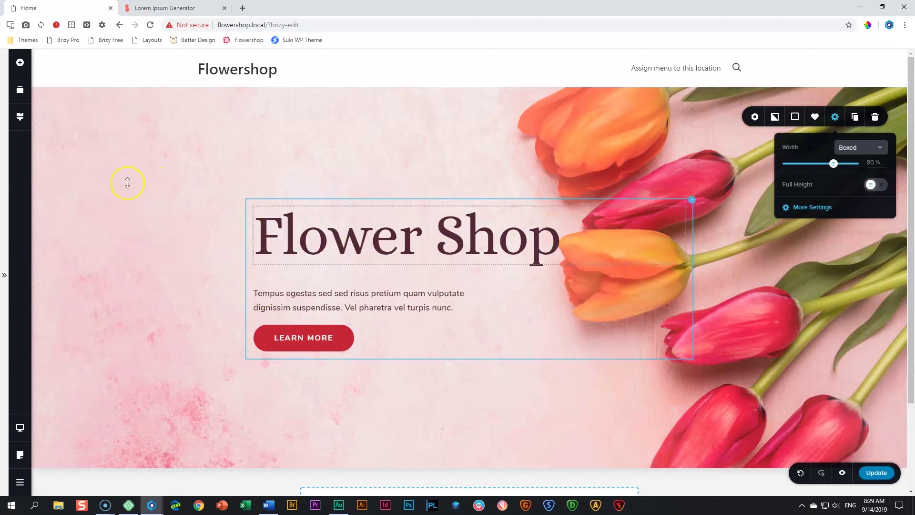
left_click(21, 429)
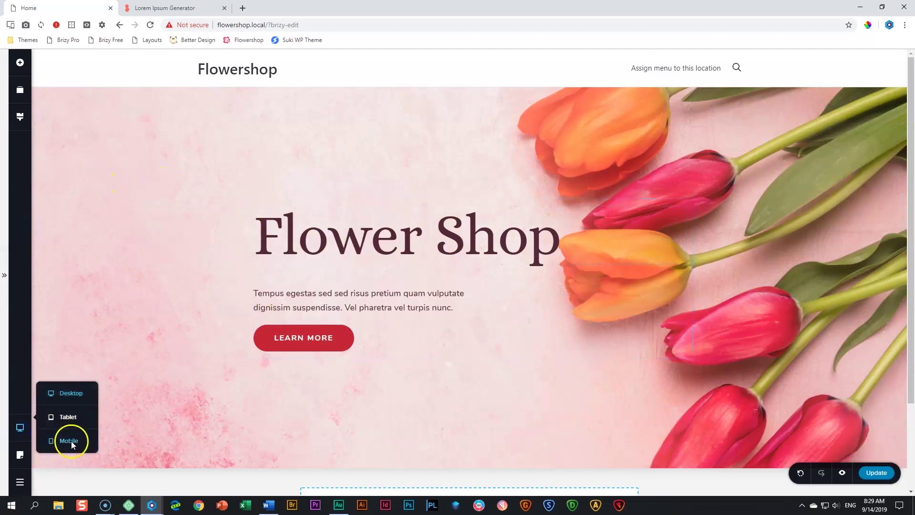
left_click(71, 441)
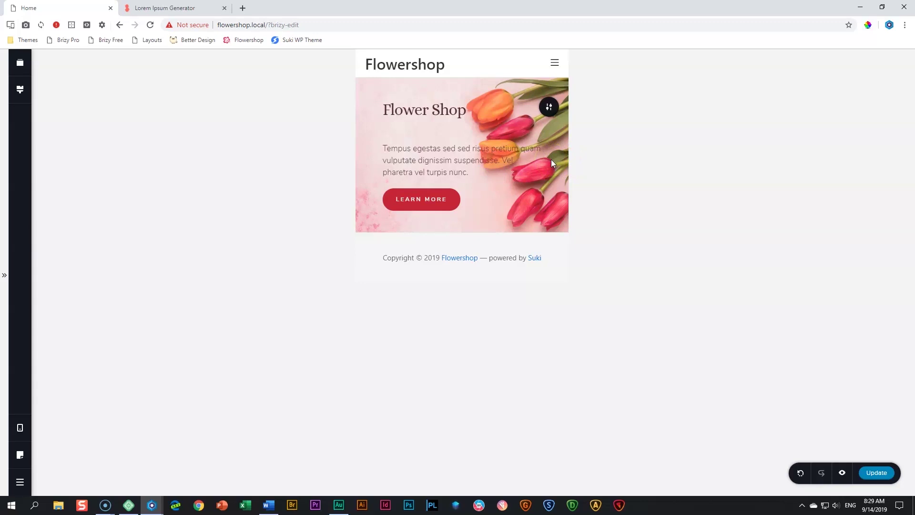
Select the 'Flower Shop' heading in the mobile hero for editing
left_click(296, 227)
left_click(304, 224)
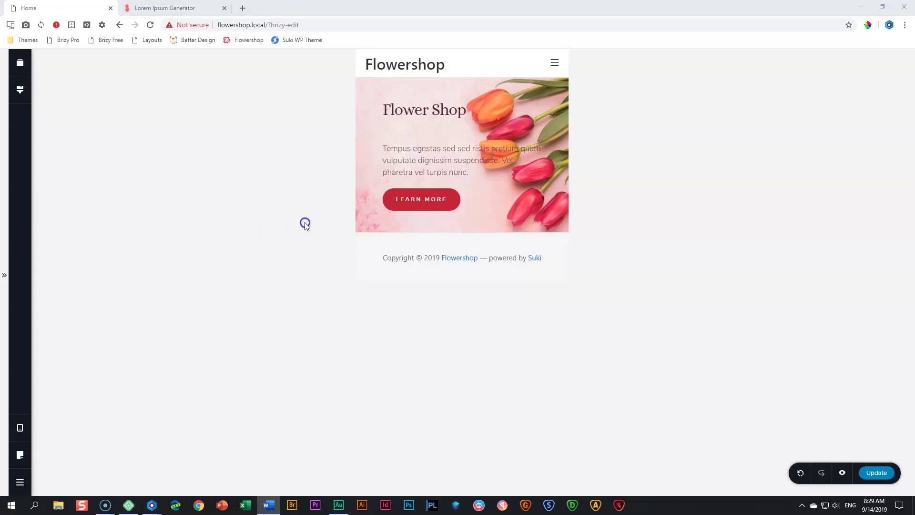
left_click(419, 117)
left_click(417, 112)
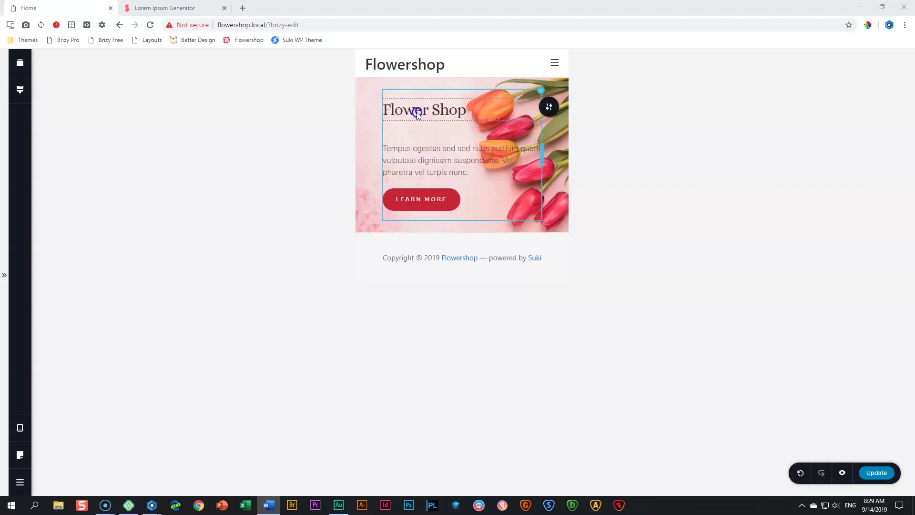
left_click(417, 112)
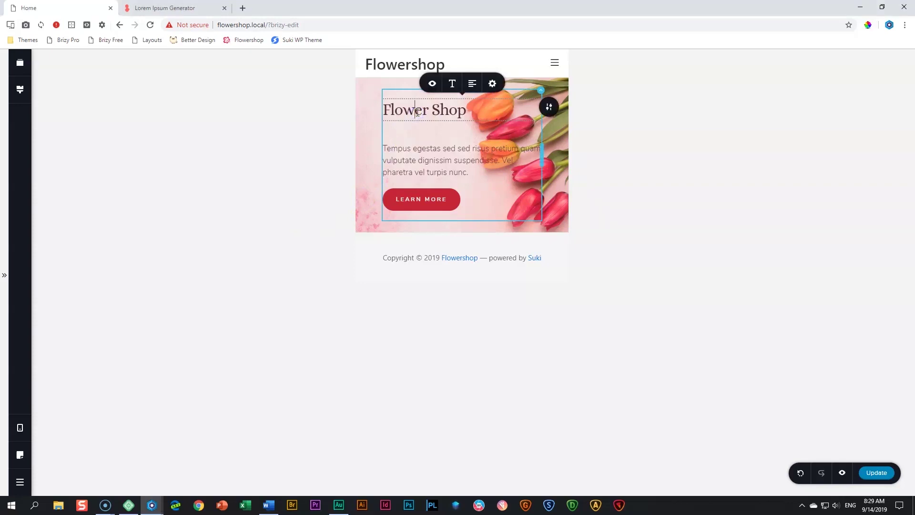
Set the mobile Heading 1 style to size 50 with line height 1.0
left_click(20, 90)
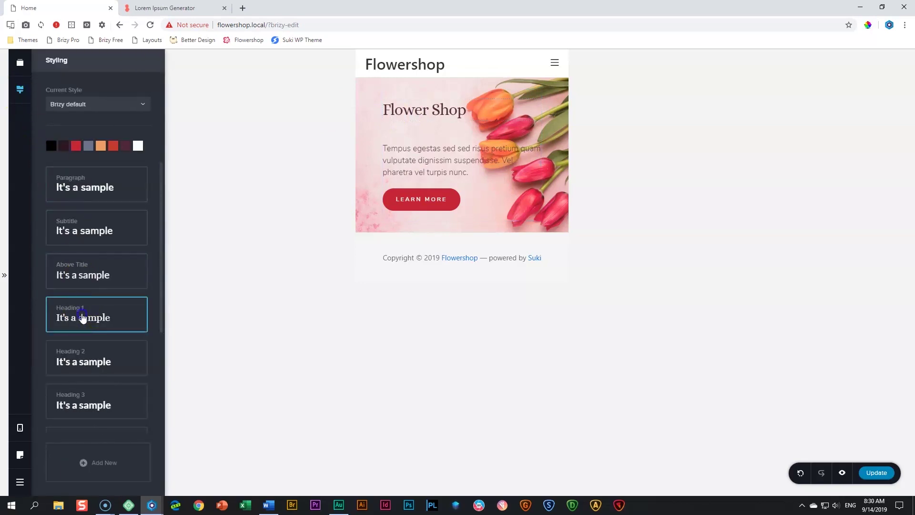
left_click(84, 317)
left_click(178, 202)
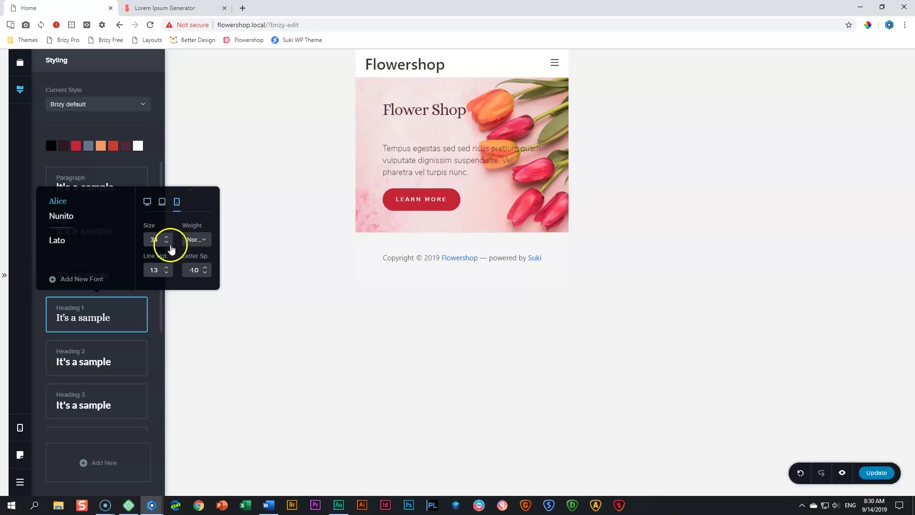
double_click(152, 239)
type("50")
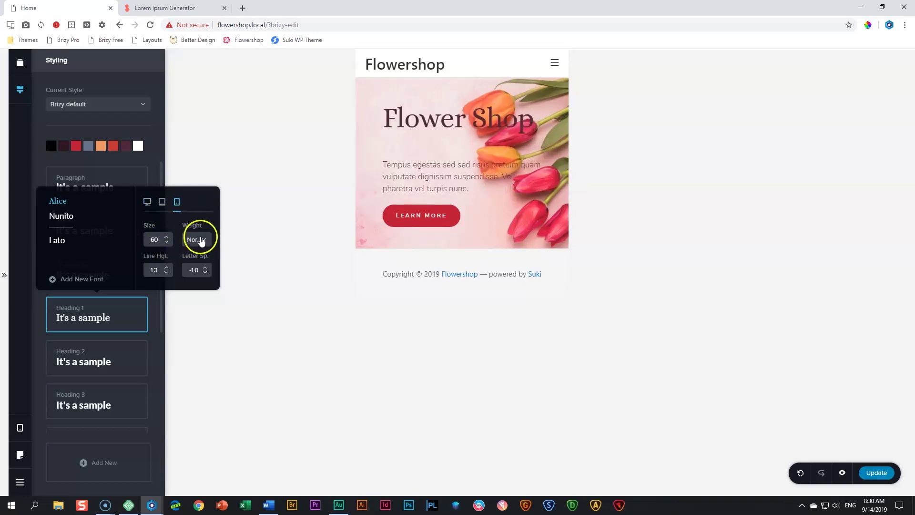
left_click(167, 273)
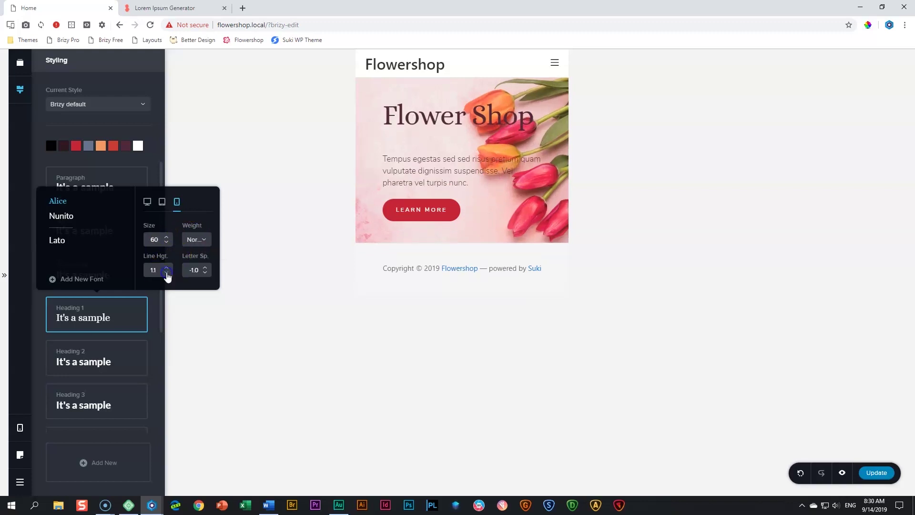
left_click(194, 270)
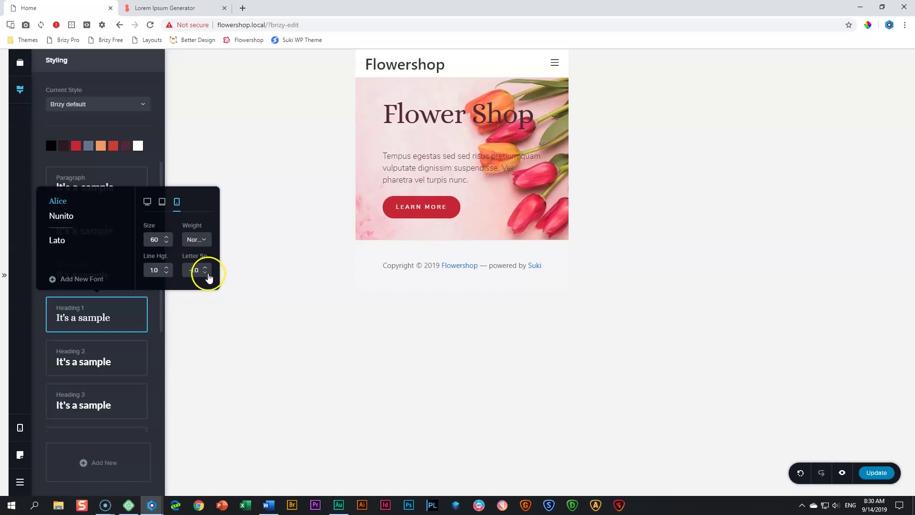
left_click(114, 317)
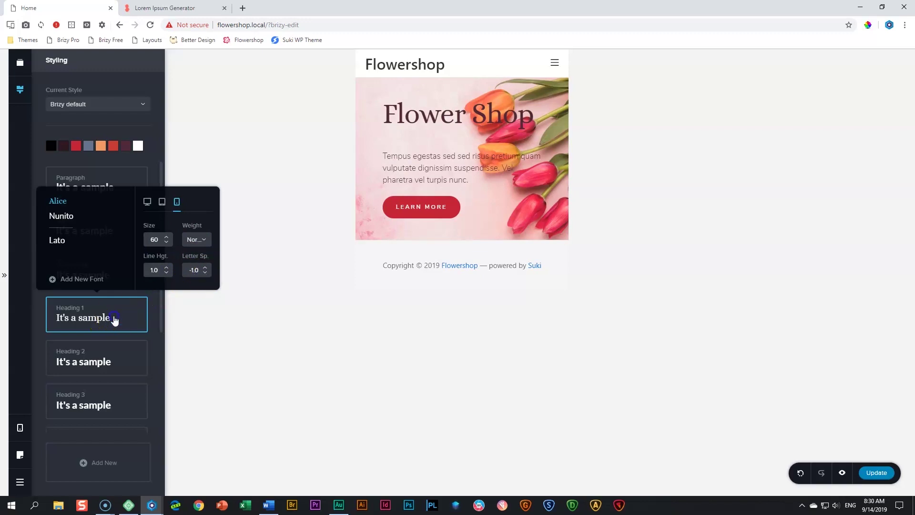
left_click(437, 172)
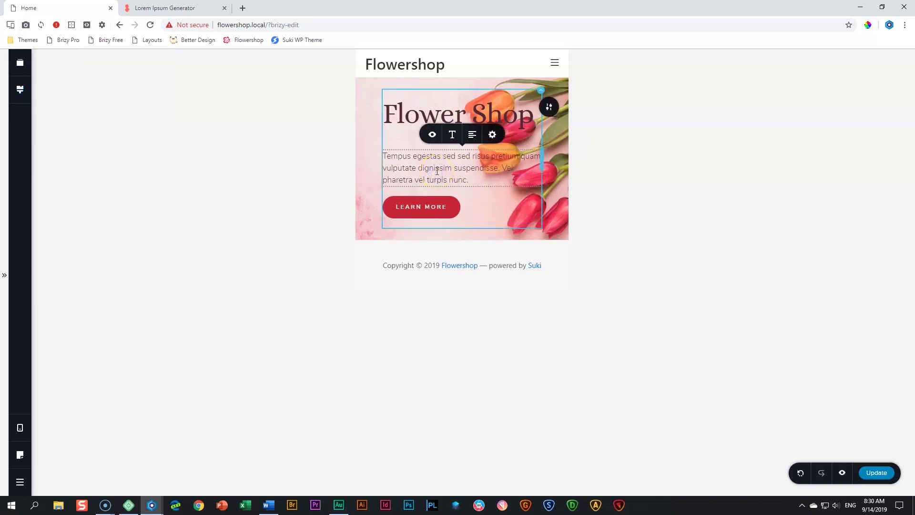
Give the mobile Subtitle style size 16 and Semi Bold weight
left_click(20, 89)
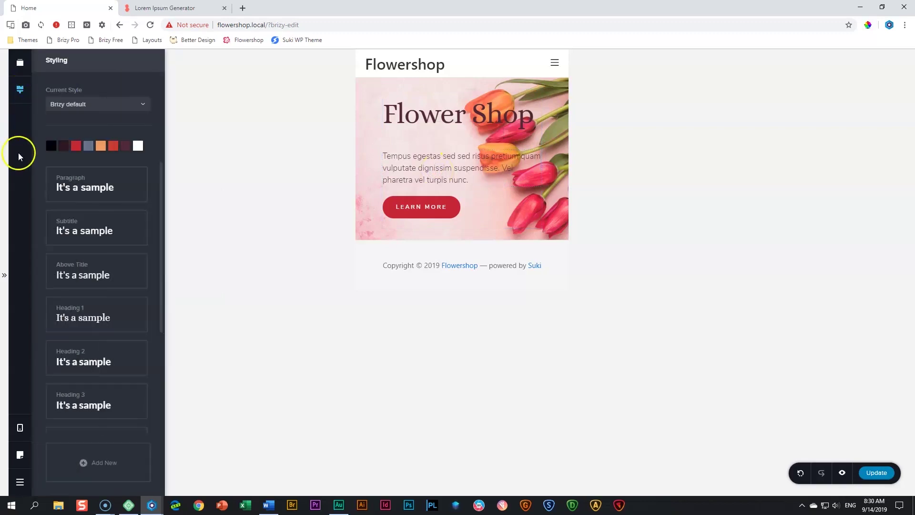
left_click(99, 232)
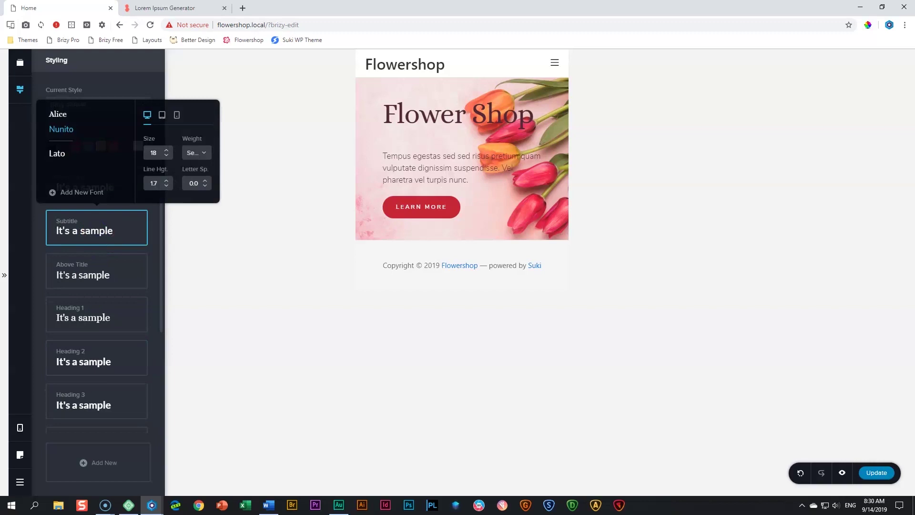
left_click(177, 115)
left_click(166, 155)
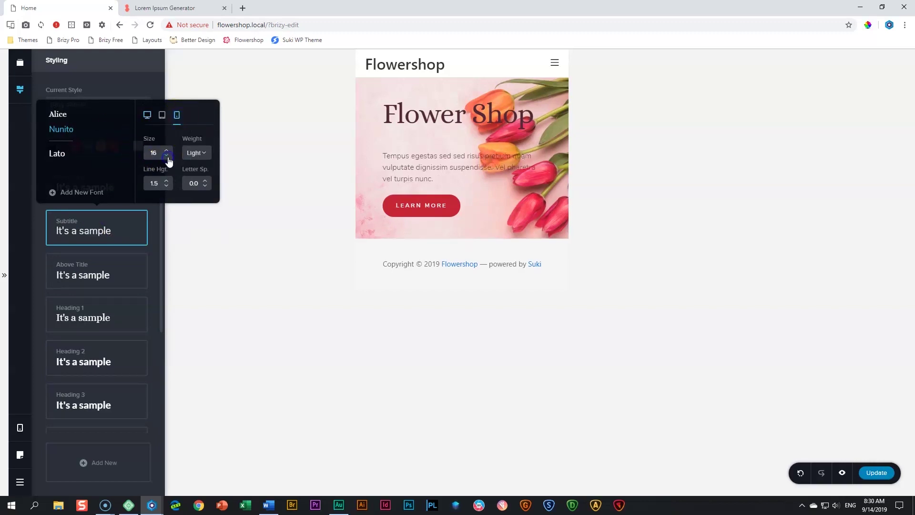
left_click(198, 153)
left_click(198, 211)
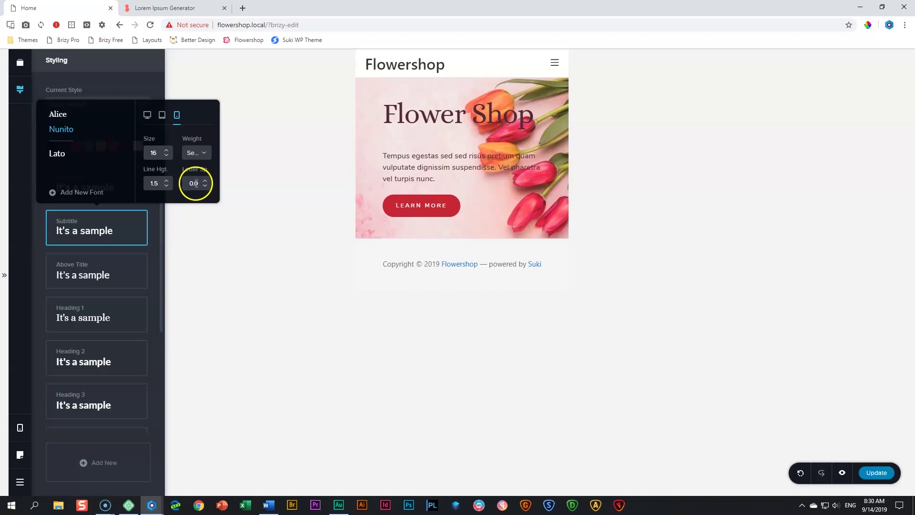
left_click(415, 205)
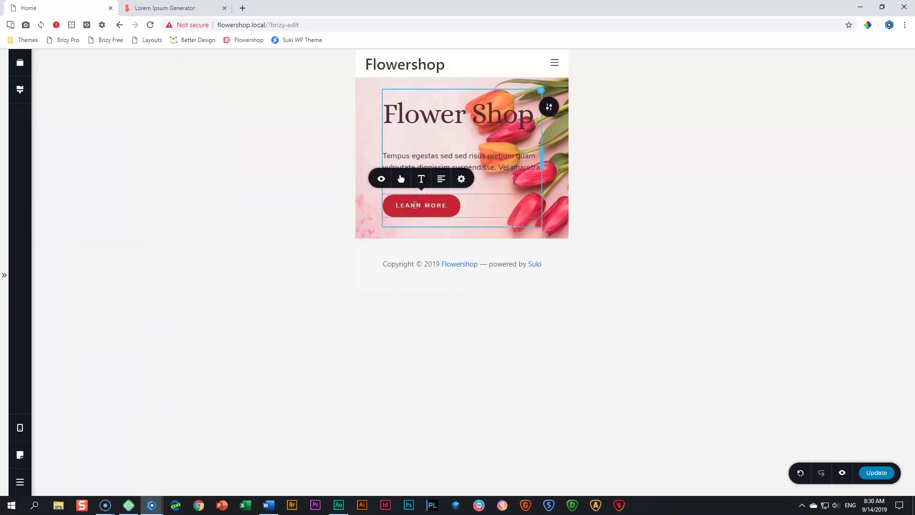
left_click(275, 207)
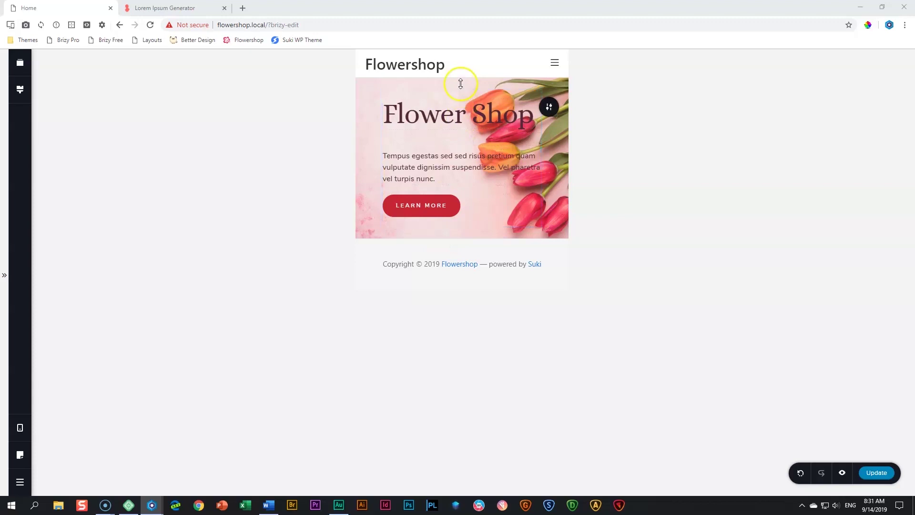
Raise the mobile hero's top padding to about 105px and bottom padding to 85px
left_click(484, 84)
left_click_drag(485, 84, 484, 120)
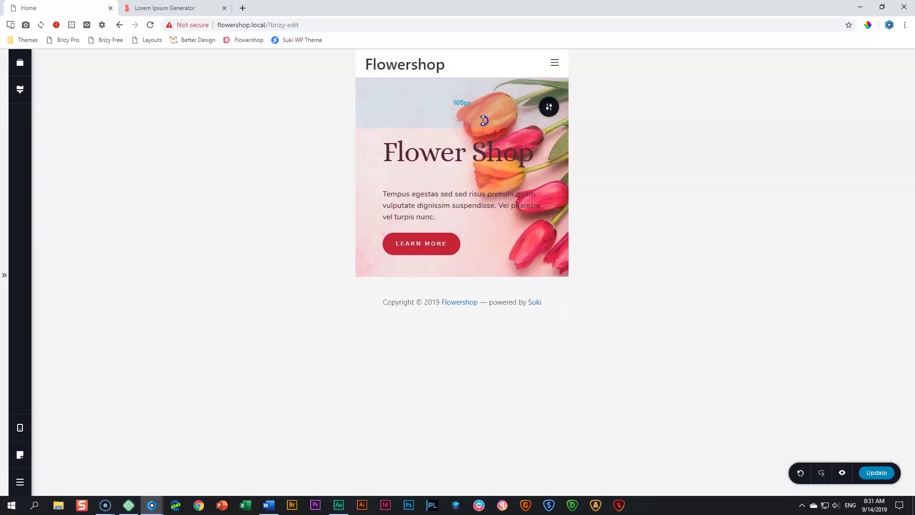
left_click_drag(461, 274, 461, 316)
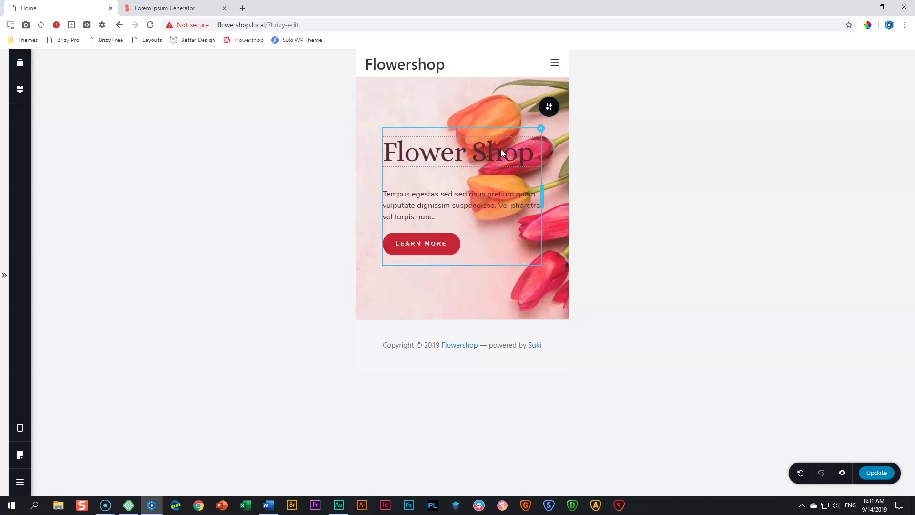
Shift the background image's focal point left so the tulips sit further right
left_click(550, 108)
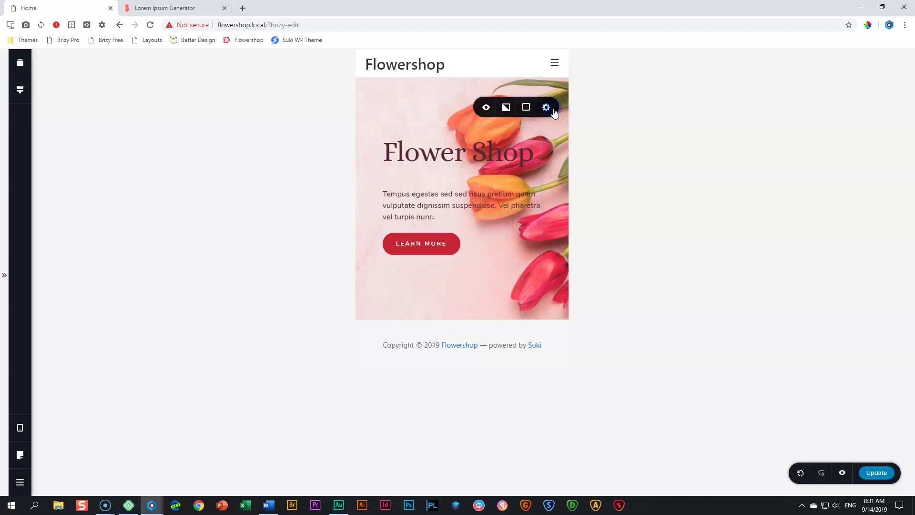
left_click(507, 109)
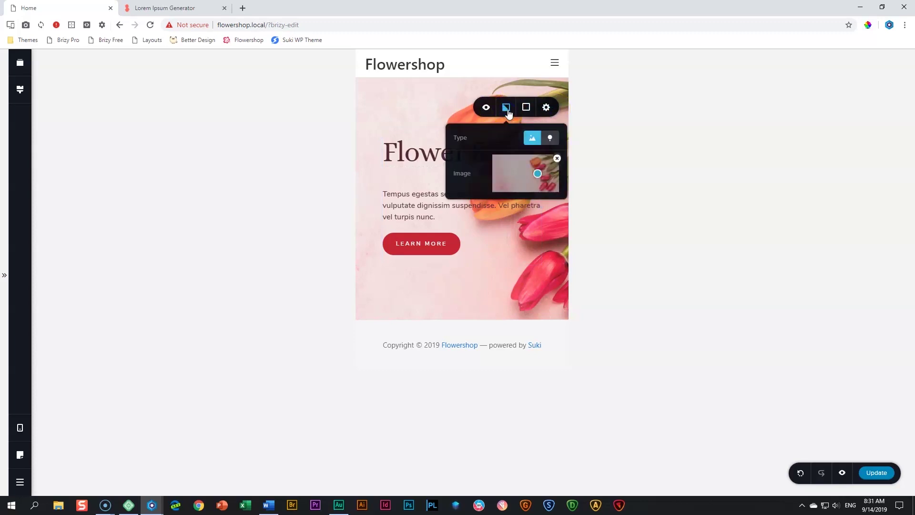
left_click(541, 185)
left_click_drag(541, 177, 524, 176)
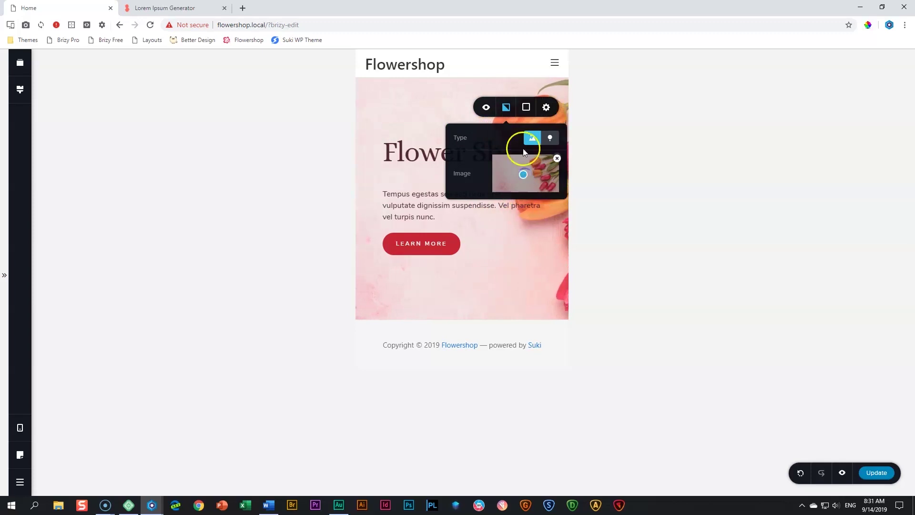
left_click(322, 180)
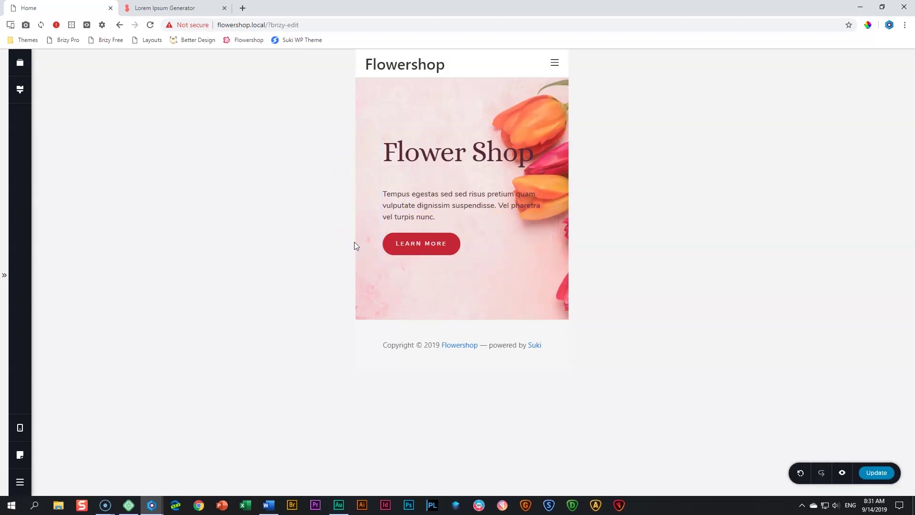
In the paragraph's More Settings, use per-side padding and set right padding to 10
left_click(509, 207)
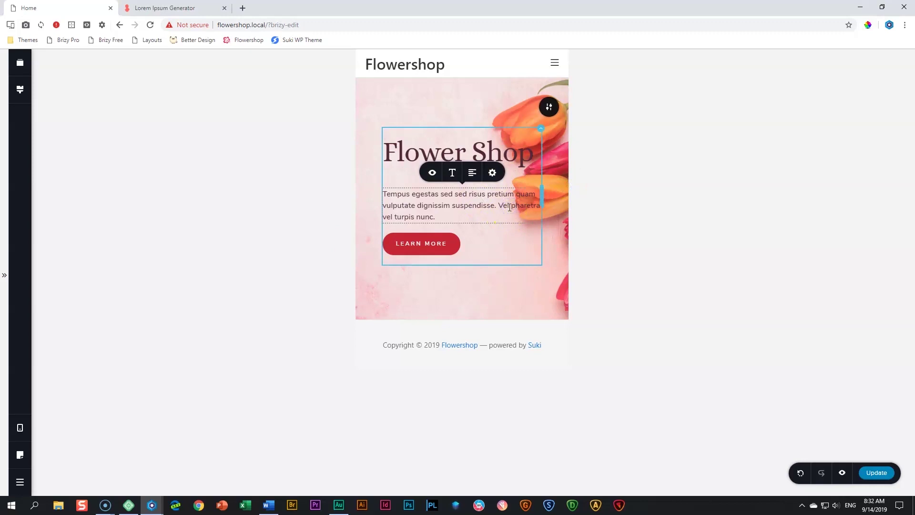
left_click(417, 194)
left_click(494, 174)
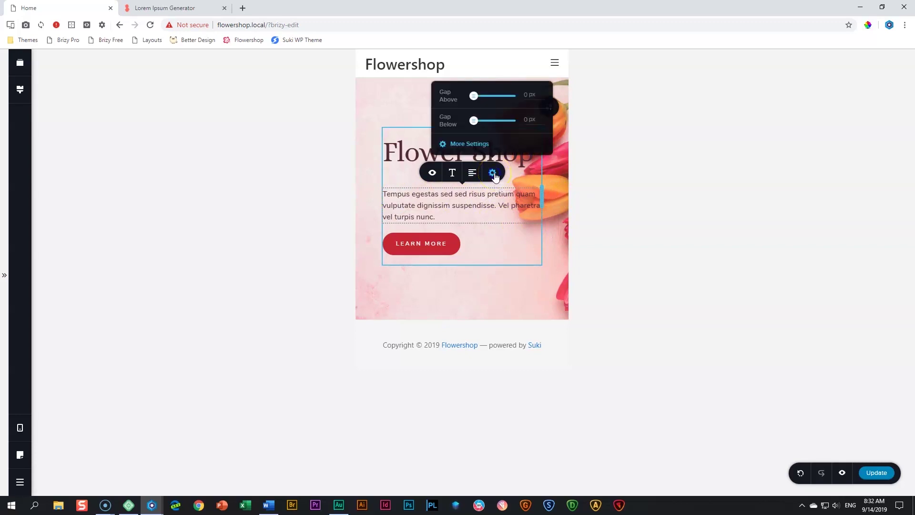
left_click(460, 144)
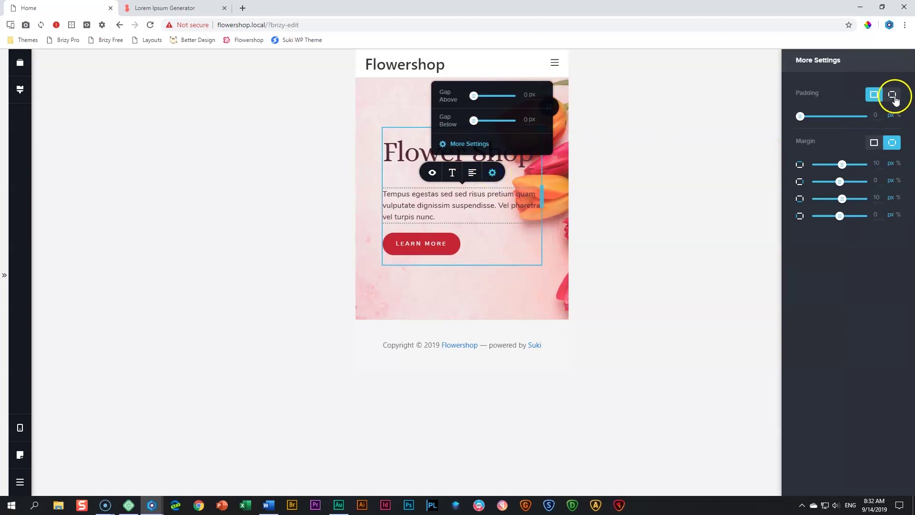
left_click(894, 96)
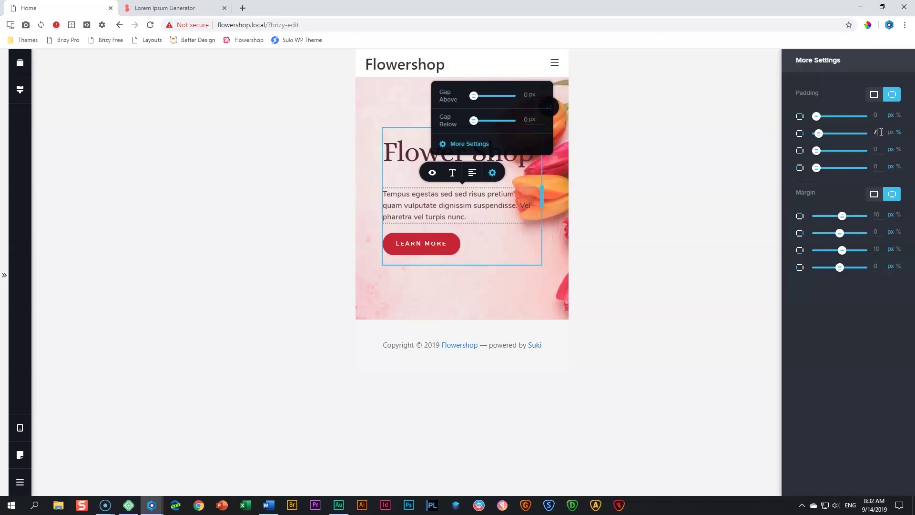
key("Up")
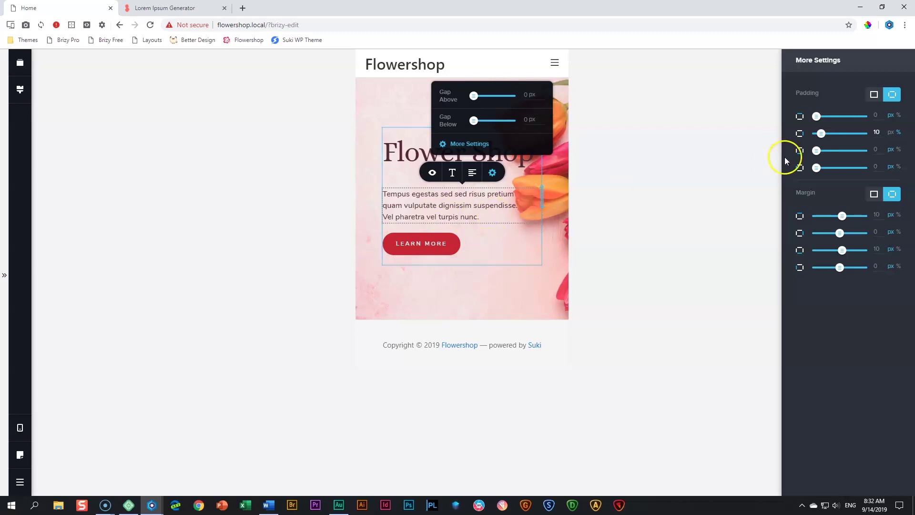
left_click(881, 129)
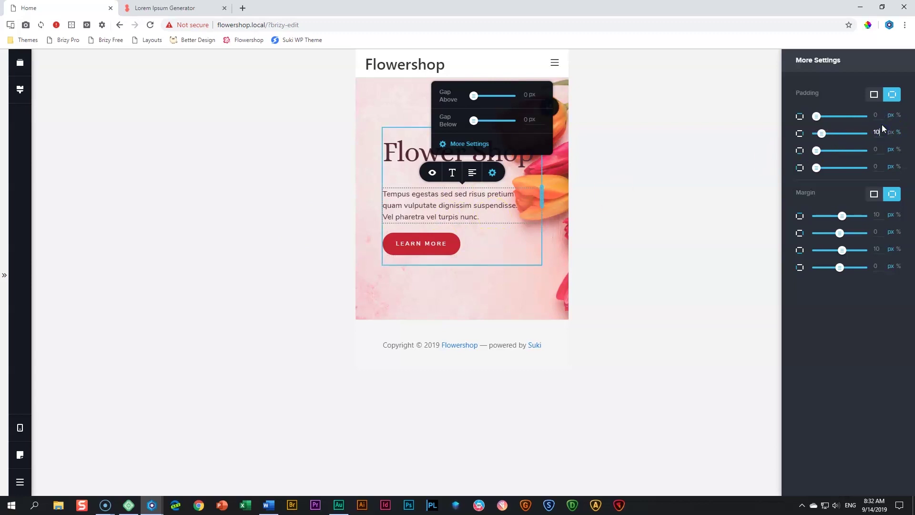
left_click(660, 224)
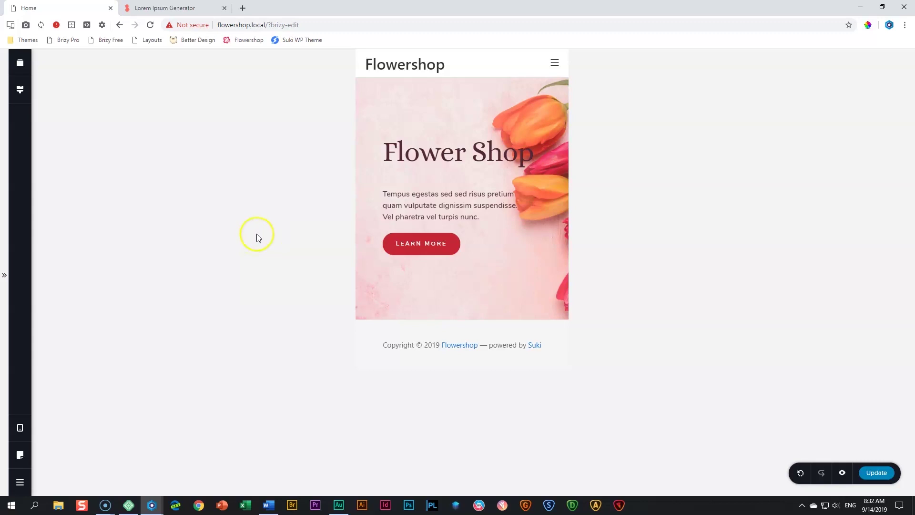
Cycle the editor through the desktop, tablet and mobile layouts
left_click(19, 428)
left_click(75, 394)
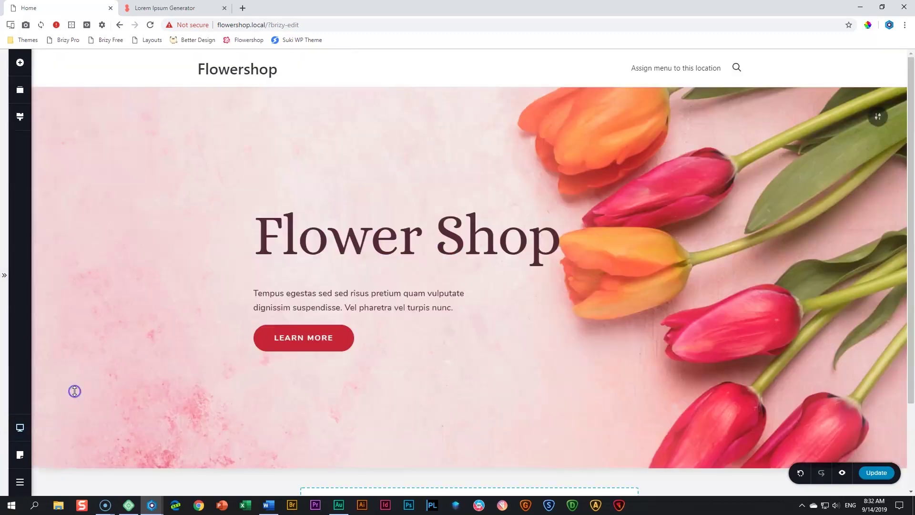
left_click(19, 427)
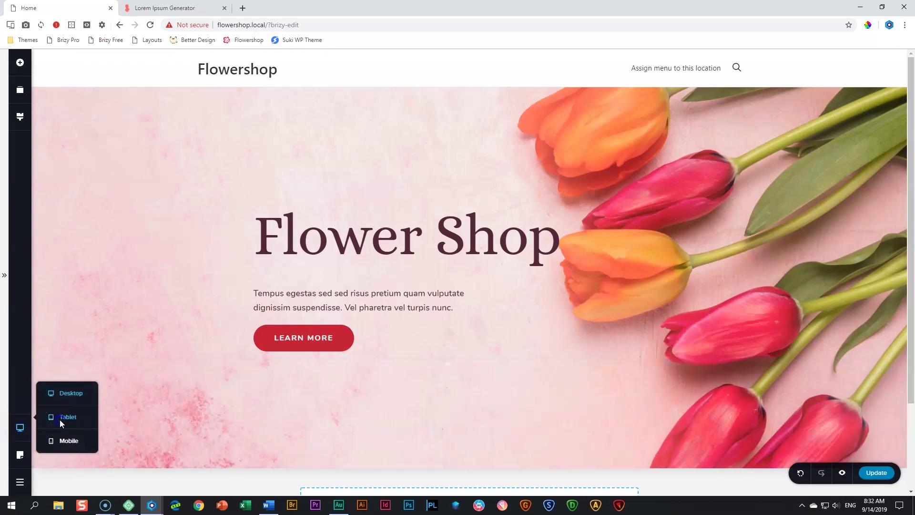
left_click(60, 418)
left_click(20, 428)
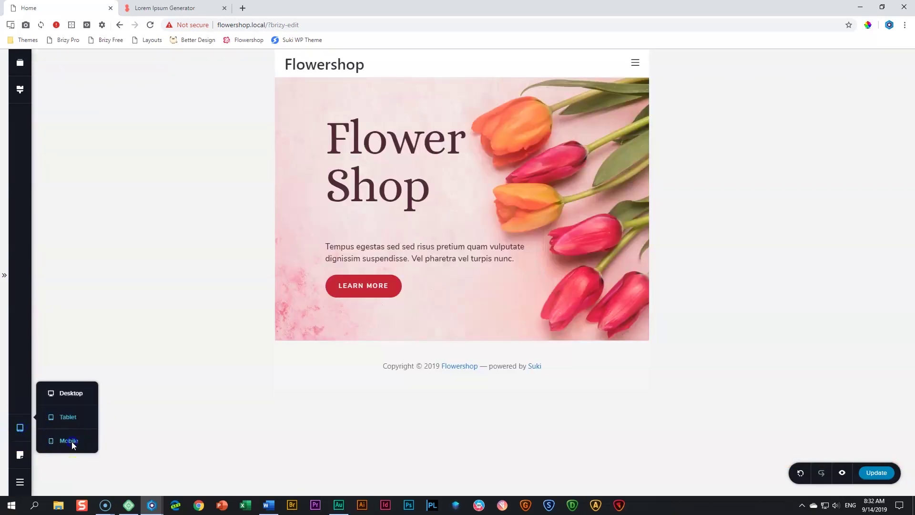
left_click(72, 440)
Return to the desktop layout and open the page preview in a new tab
left_click(20, 428)
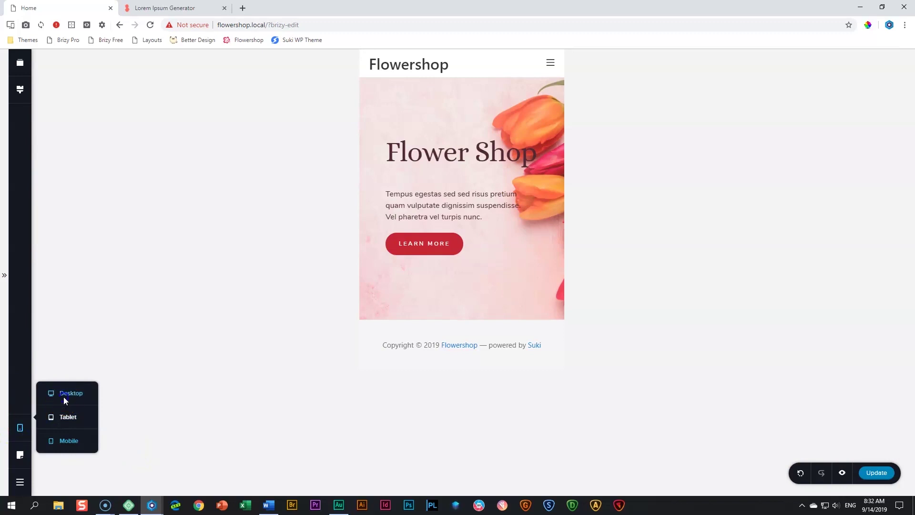
left_click(64, 395)
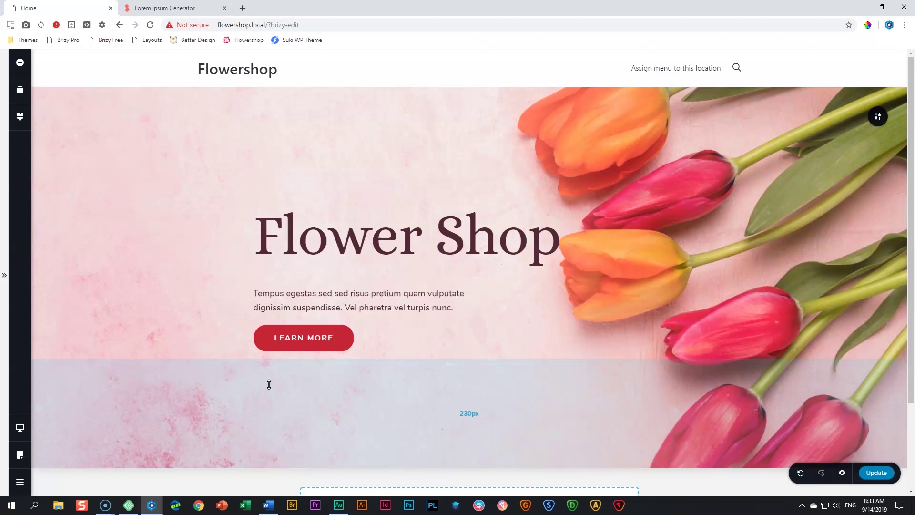
left_click(454, 219)
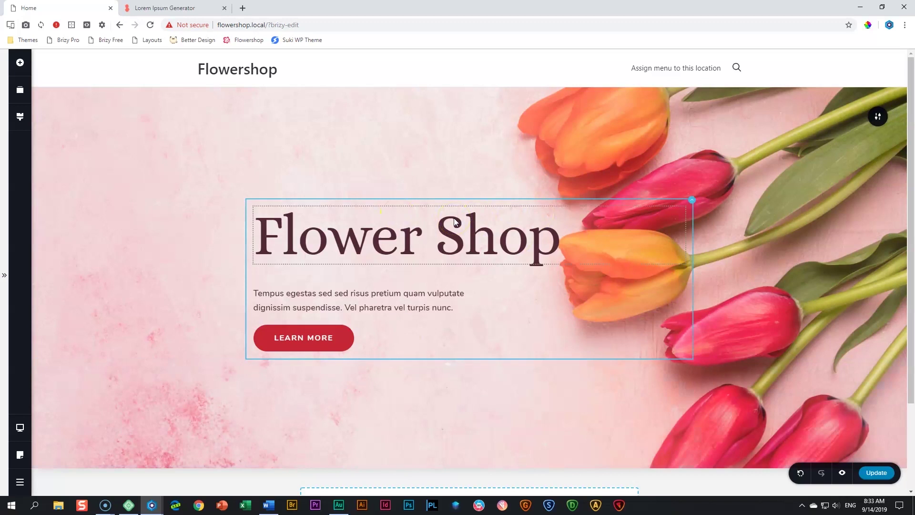
left_click(842, 475)
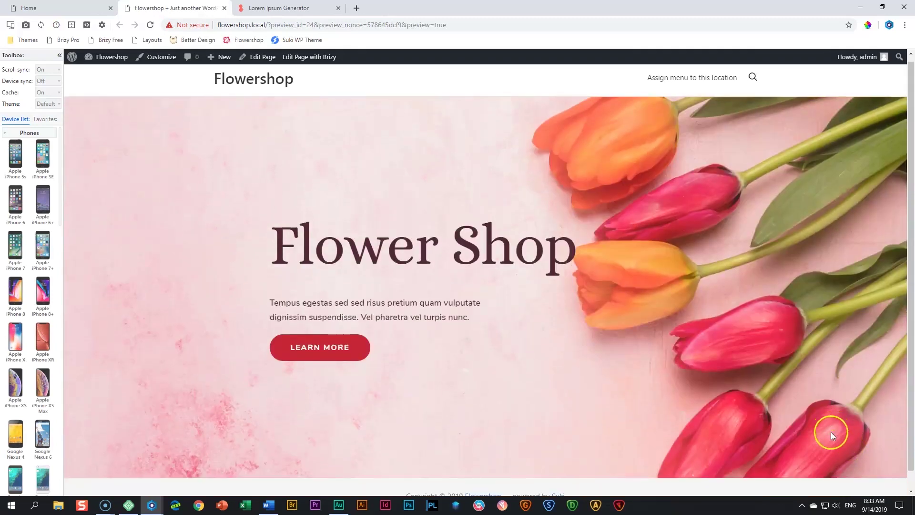
In Responsive Viewer Favorites, preview the page on an Apple iPhone X, then an Apple iPad
scroll(830, 432, "down", 1)
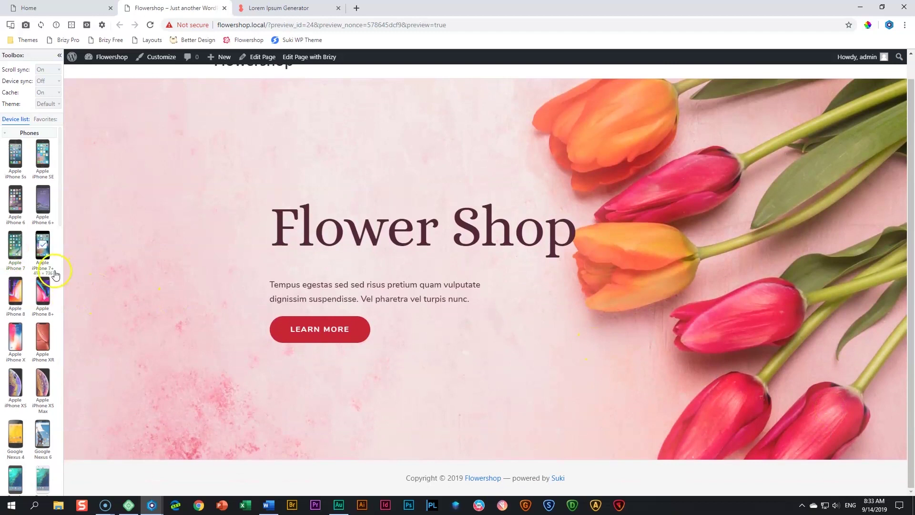
left_click(46, 119)
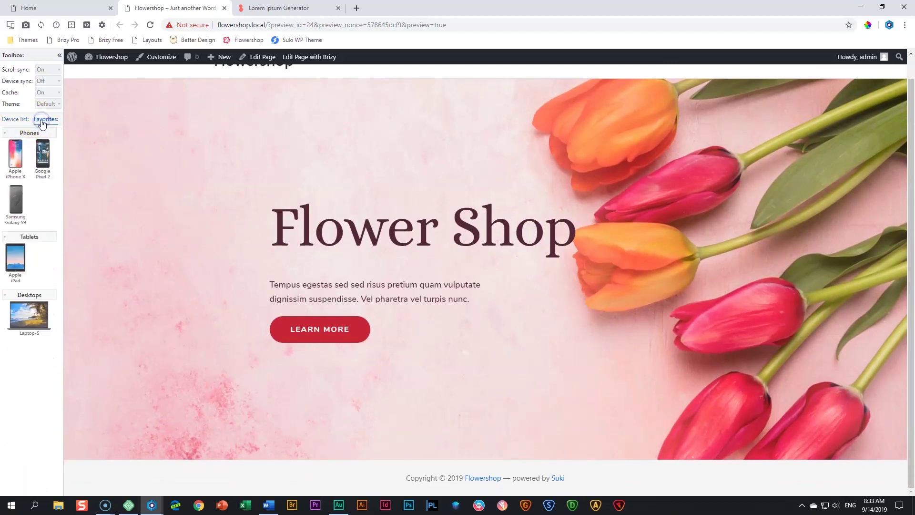
left_click(12, 156)
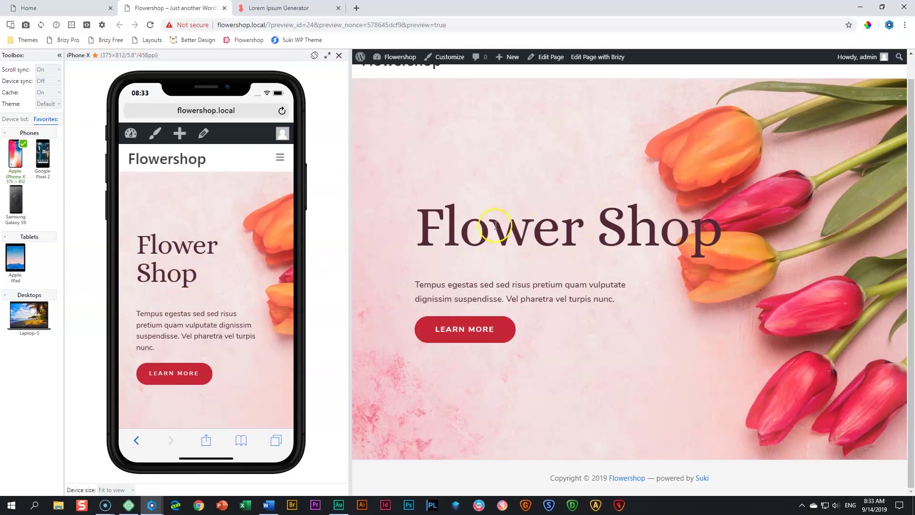
scroll(231, 327, "up", 2)
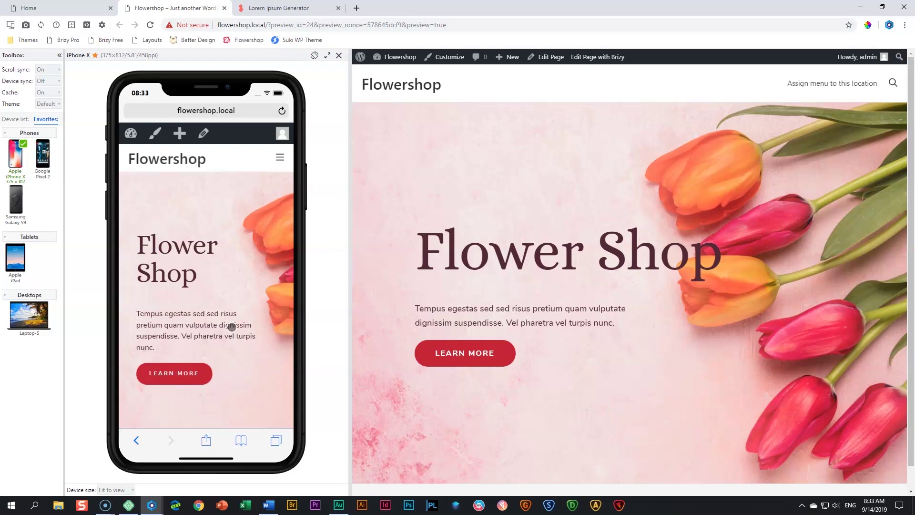
left_click(16, 257)
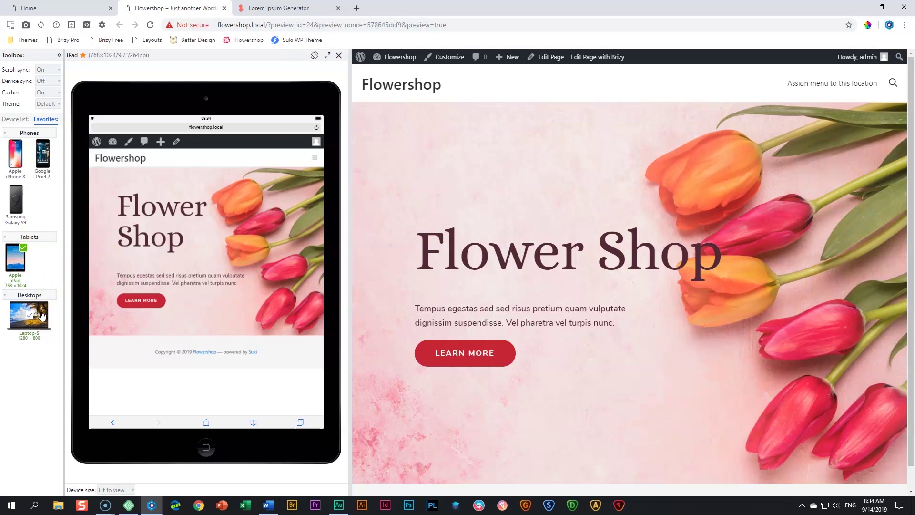
Preview the Flower Shop page on the Laptop-S device at 1280×800
left_click(41, 316)
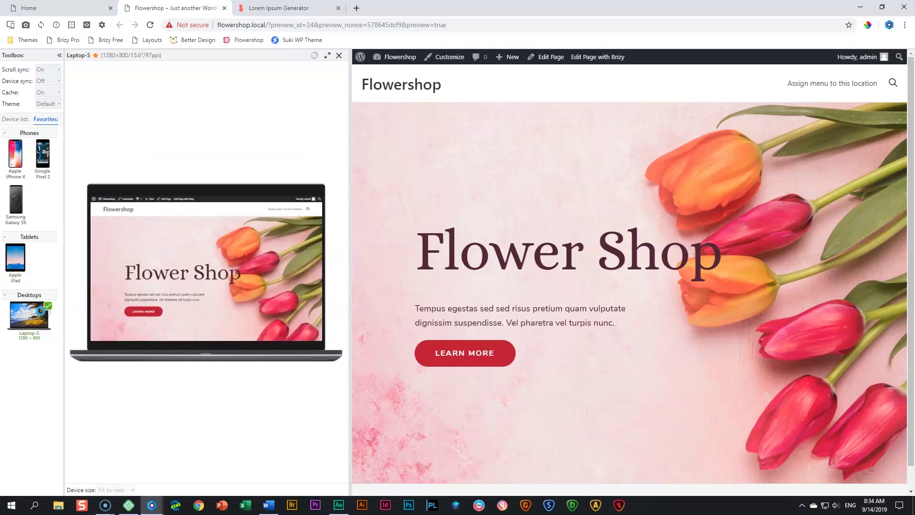
scroll(178, 301, "down", 1)
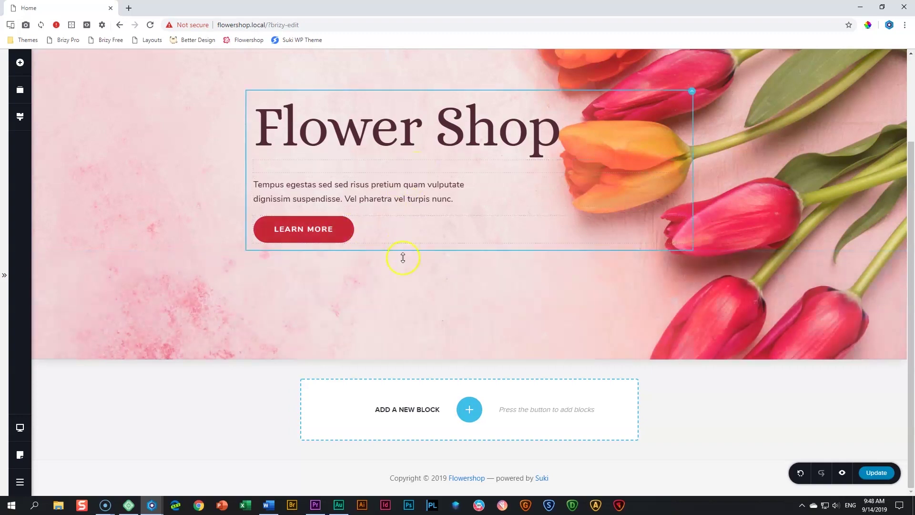
Add a blank block below the hero and give it a crimson red background
left_click(469, 409)
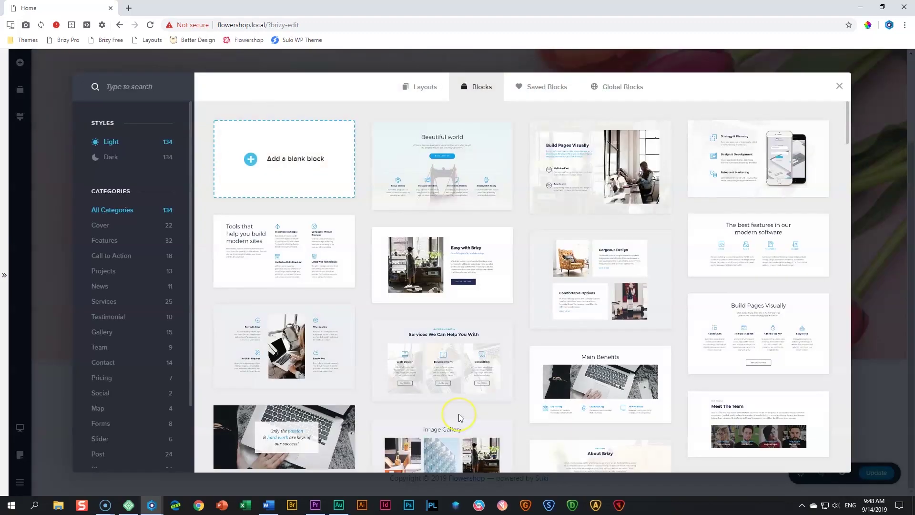
left_click(295, 163)
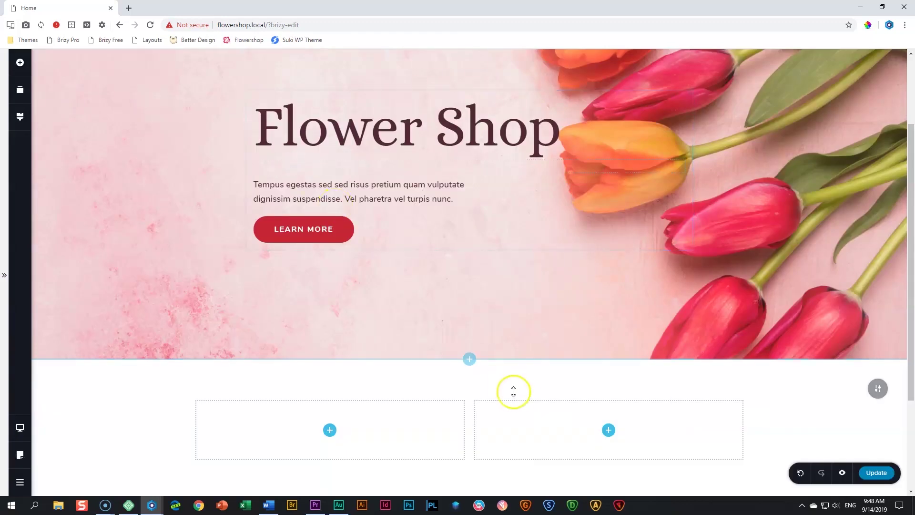
scroll(801, 376, "down", 2)
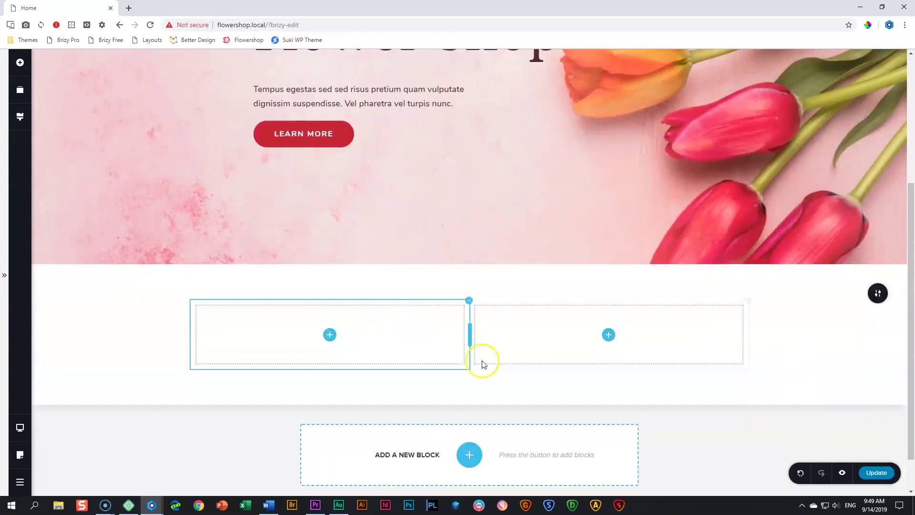
mouse_move(878, 294)
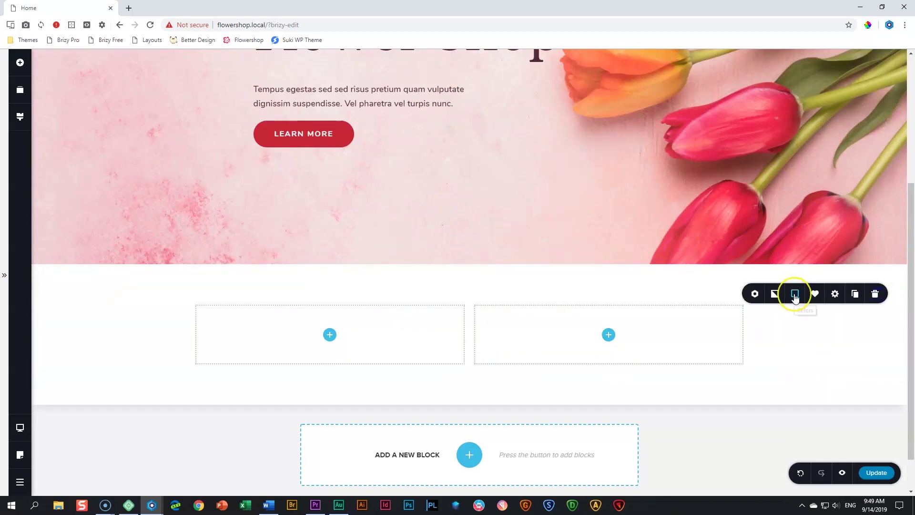
left_click(796, 295)
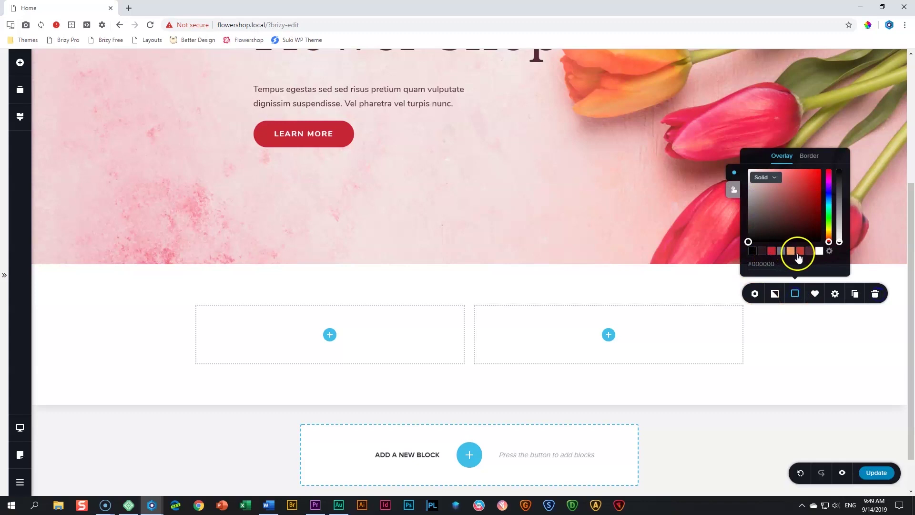
left_click(772, 251)
left_click(772, 258)
left_click(776, 327)
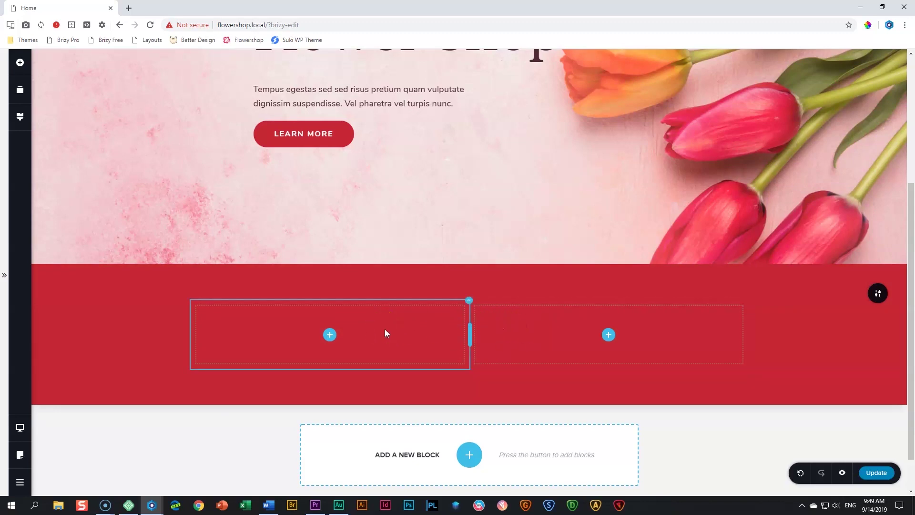
Delete the red section's right column, leaving one column
left_click(575, 313)
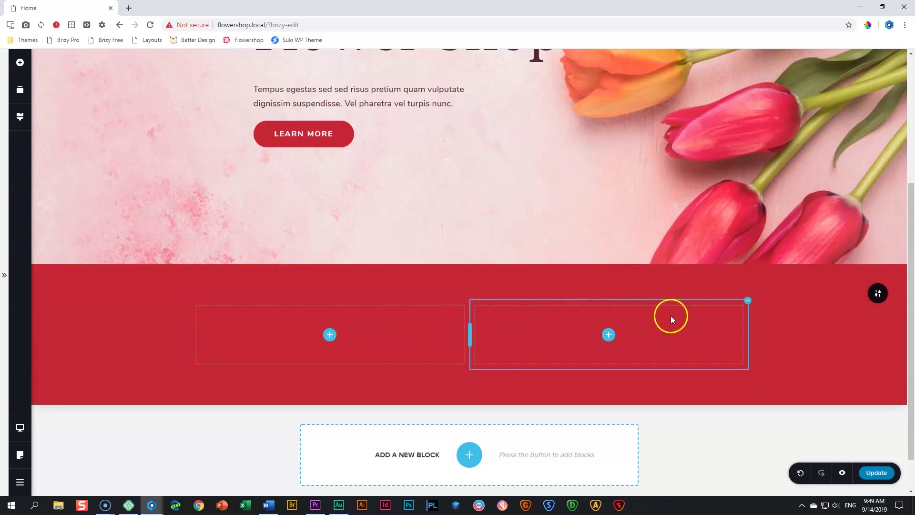
left_click(748, 301)
left_click(748, 301)
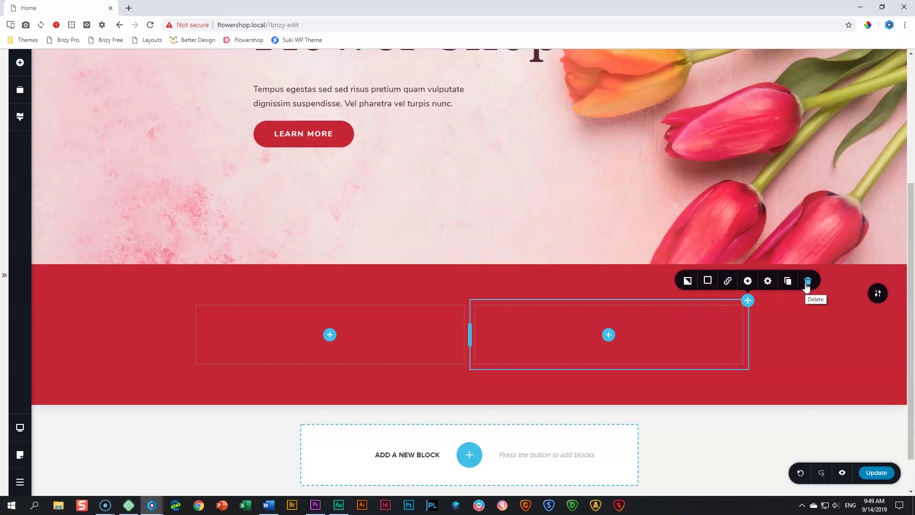
left_click(606, 307)
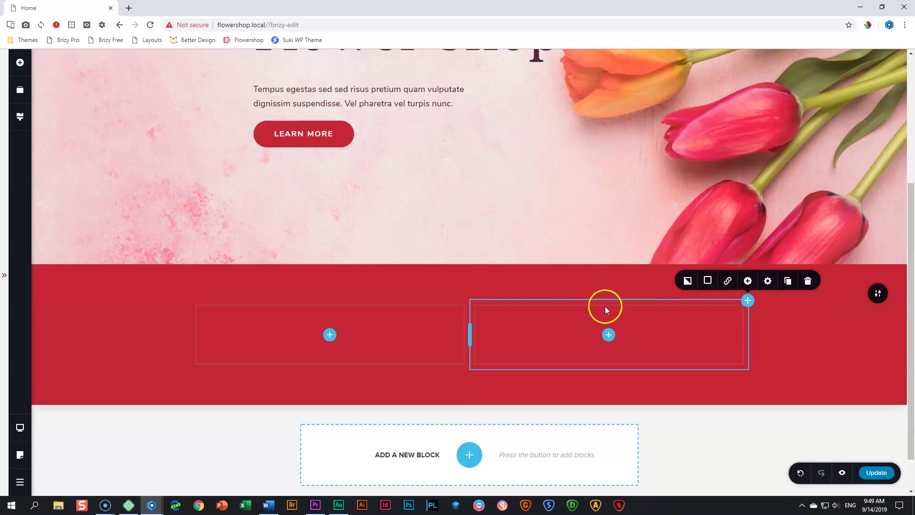
right_click(629, 327)
left_click(646, 434)
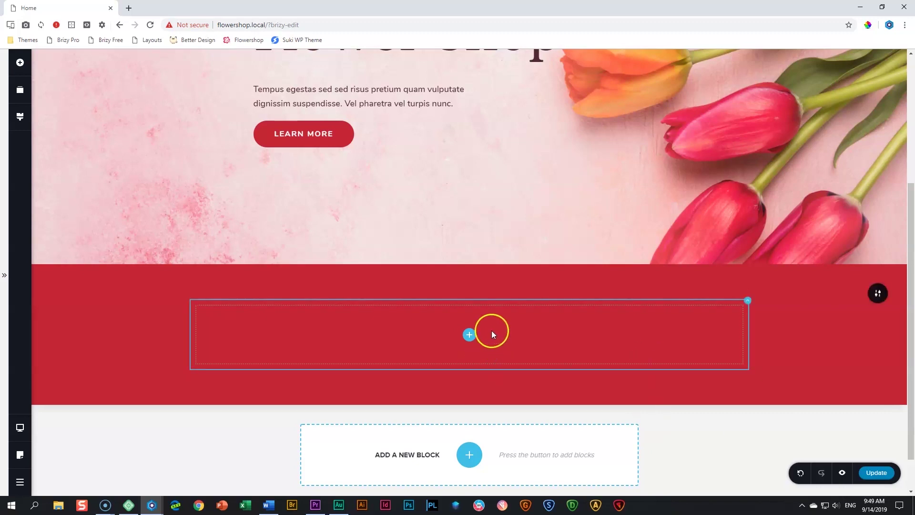
Place white text reading 'Free Local Delivery On Orders Over $150!' in the red section
left_click(20, 63)
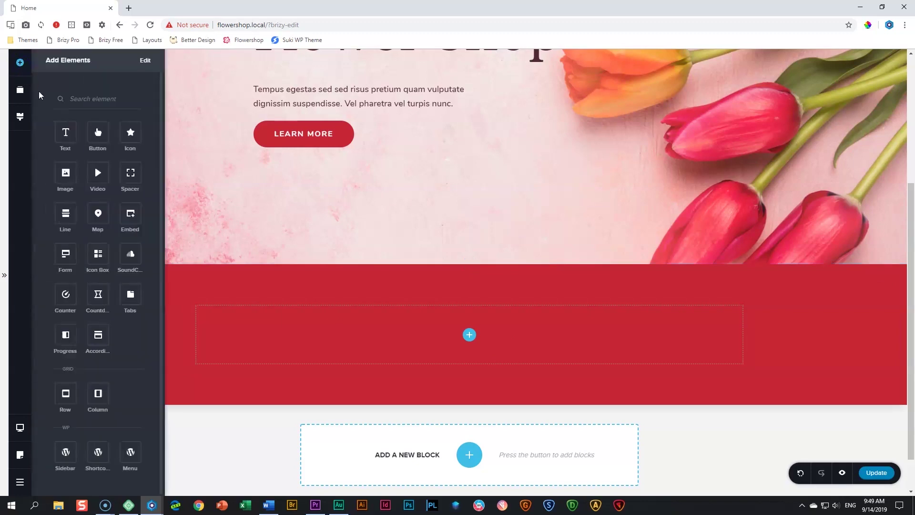
left_click_drag(65, 132, 468, 317)
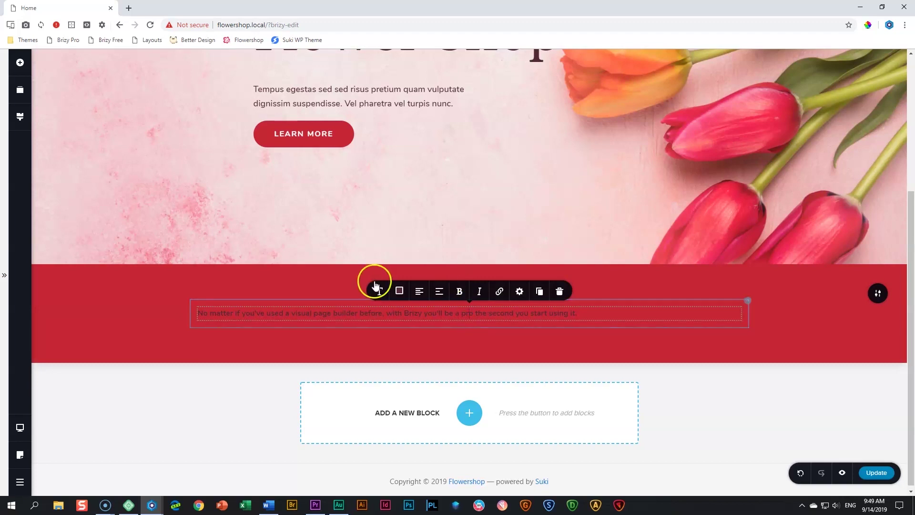
left_click(399, 291)
left_click(423, 248)
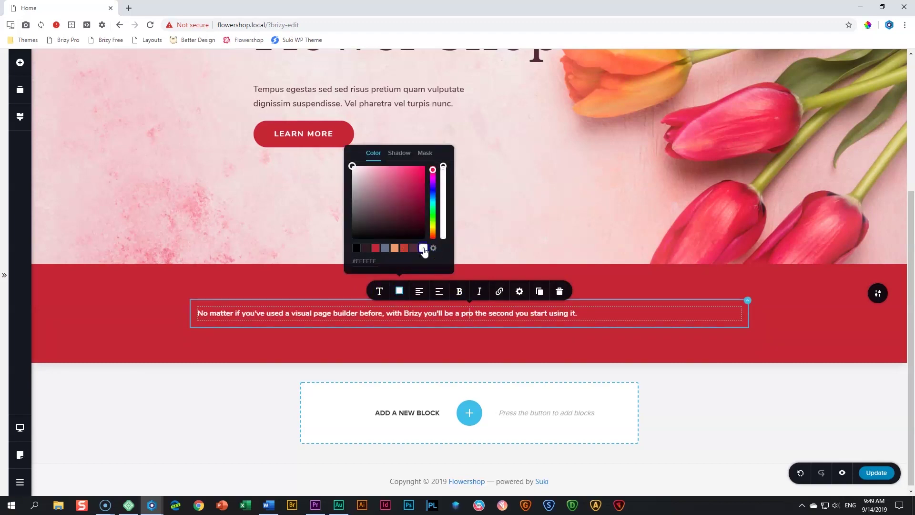
left_click(394, 316)
triple_click(404, 313)
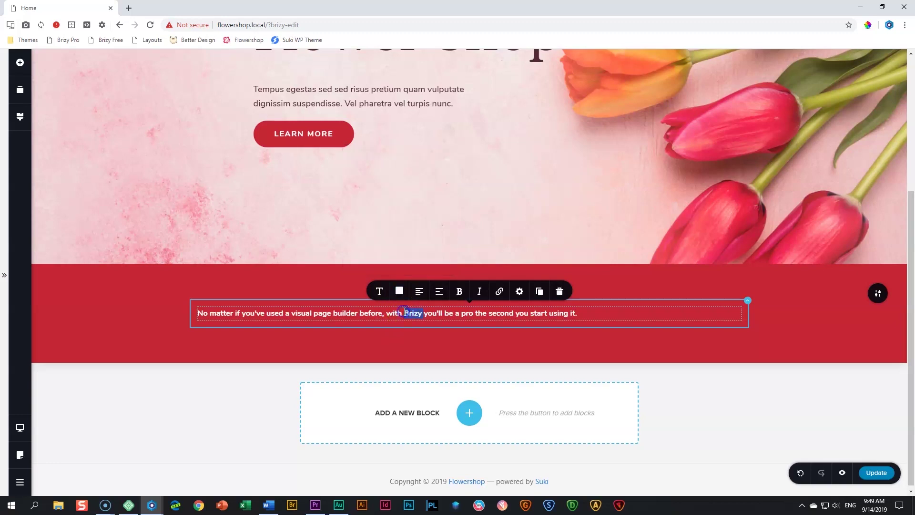
type("F")
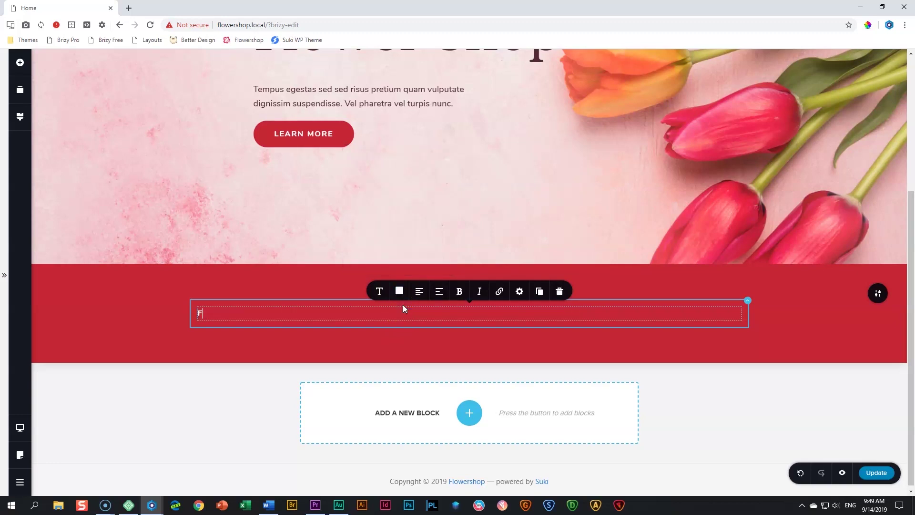
type("ree Local delviery On")
key("BackSpace")
key("BackSpace")
key("BackSpace")
key("BackSpace")
key("BackSpace")
key("BackSpace")
key("BackSpace")
key("BackSpace")
key("BackSpace")
key("BackSpace")
key("BackSpace")
type("Delivery On Orders Over ")
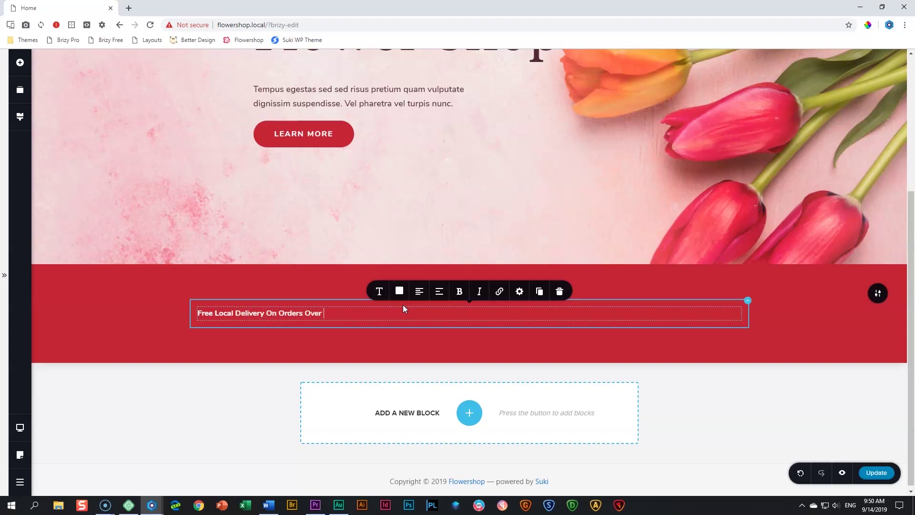
type("$150!")
Center the delivery text and set it to the Heading 3 style
left_click(421, 293)
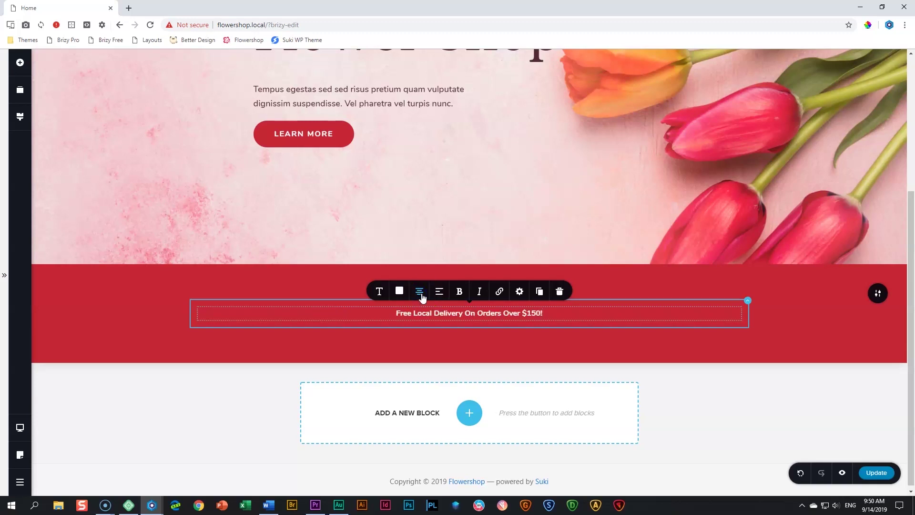
left_click(431, 315)
left_click(380, 292)
left_click(425, 197)
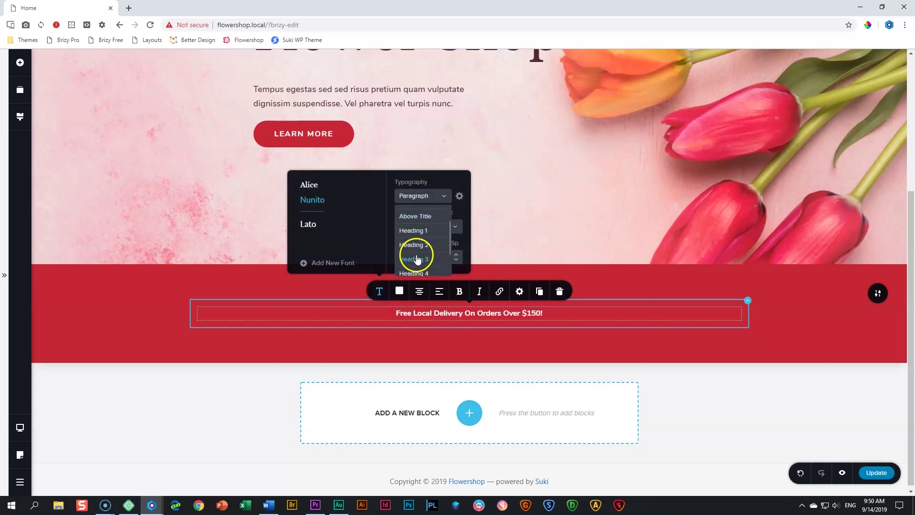
left_click(417, 258)
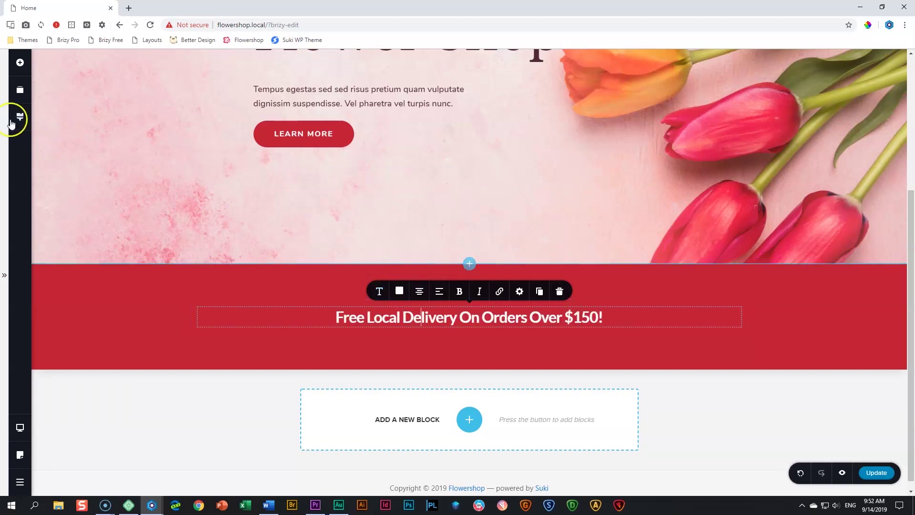
left_click(20, 116)
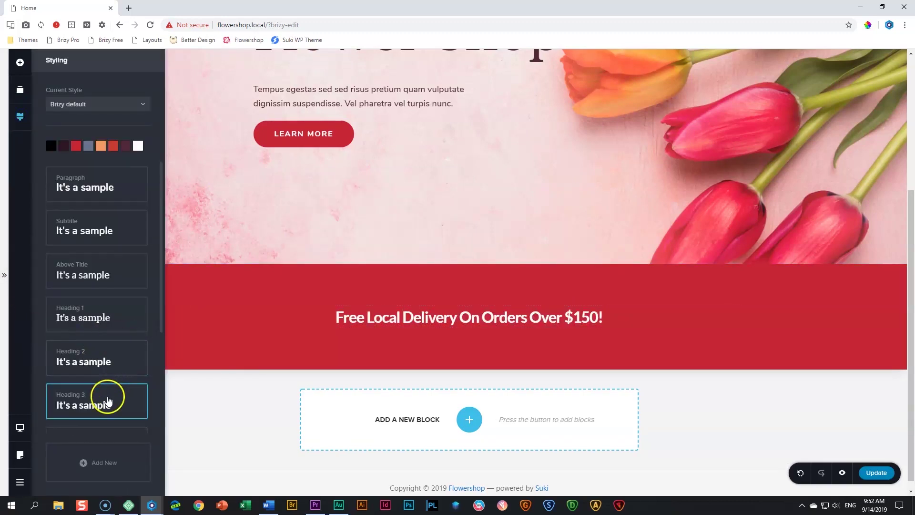
Change global Heading 3 to Alice, size 28, line height 1.0 and letter spacing 0.0
left_click(108, 401)
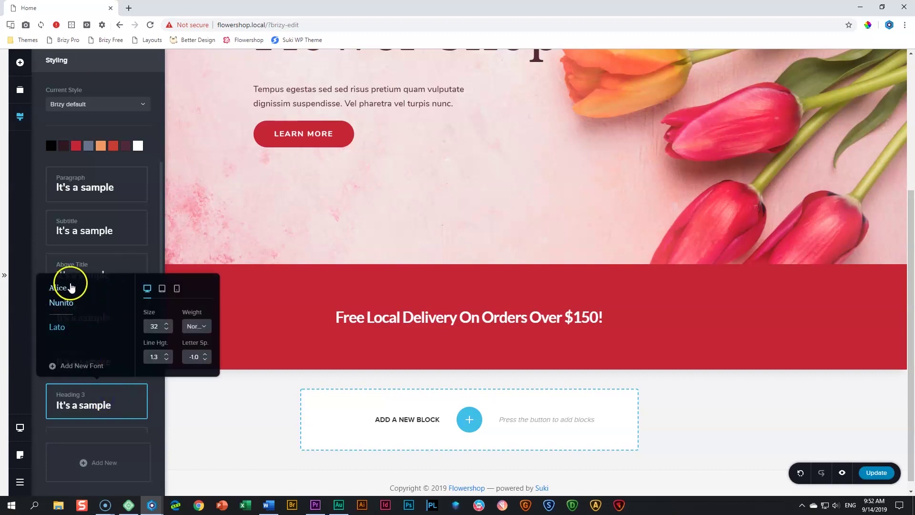
left_click(64, 292)
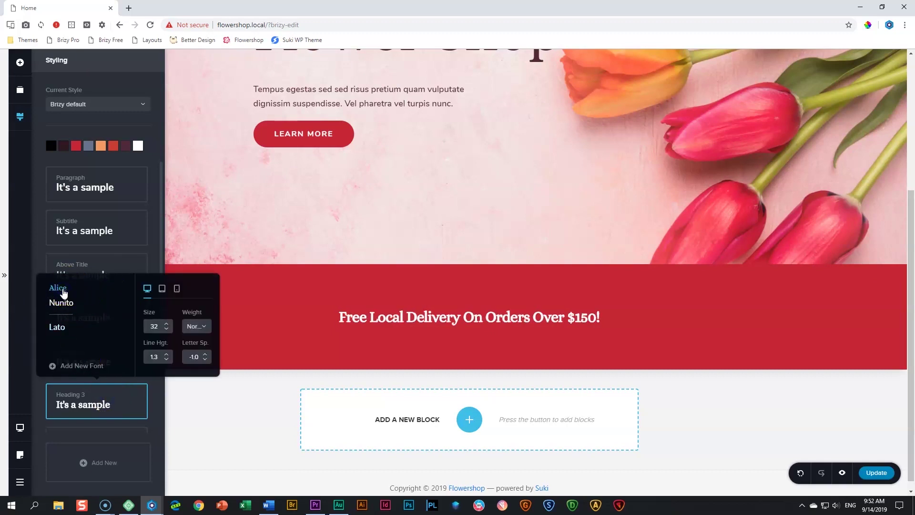
left_click(168, 329)
left_click(168, 329)
left_click(167, 330)
left_click(167, 330)
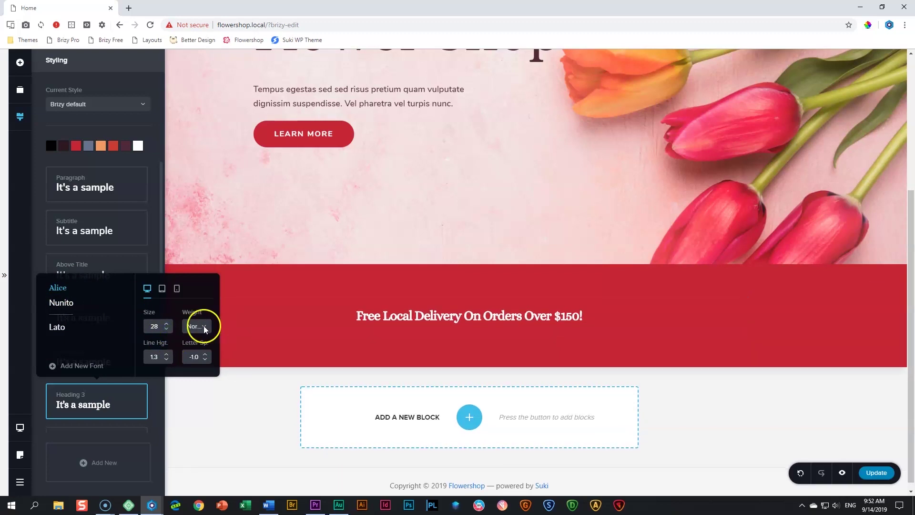
left_click(167, 359)
left_click(166, 359)
left_click(166, 359)
left_click(206, 354)
left_click(206, 354)
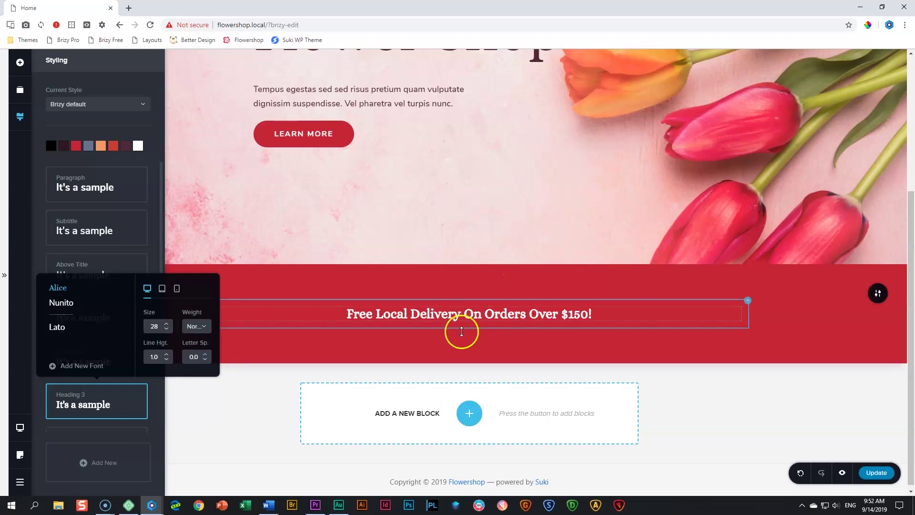
left_click(447, 286)
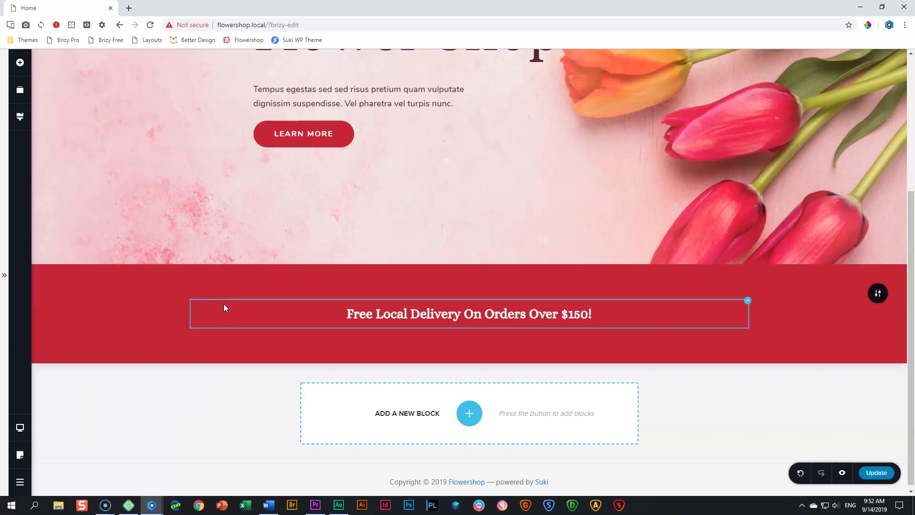
Drag the red banner's padding to about 51 px top and 53 px bottom, then switch to tablet view
mouse_move(427, 294)
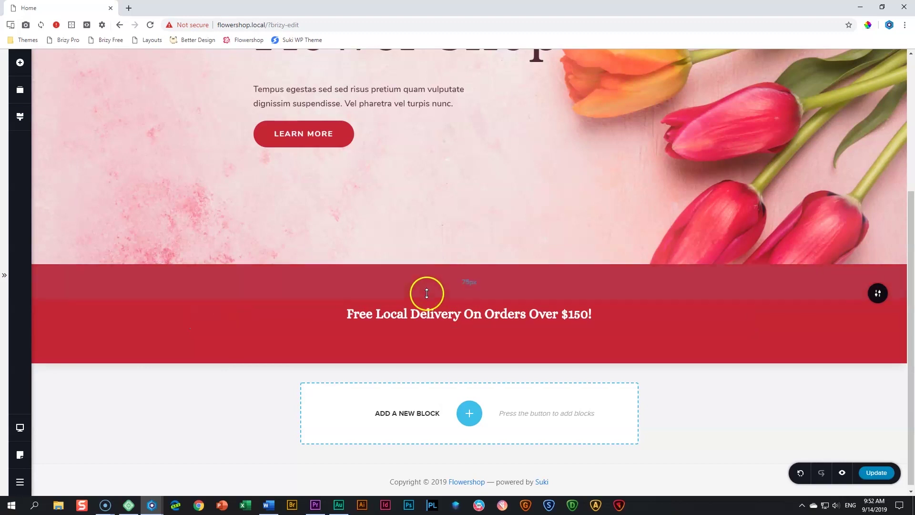
left_click_drag(427, 293, 429, 278)
left_click_drag(435, 339, 441, 331)
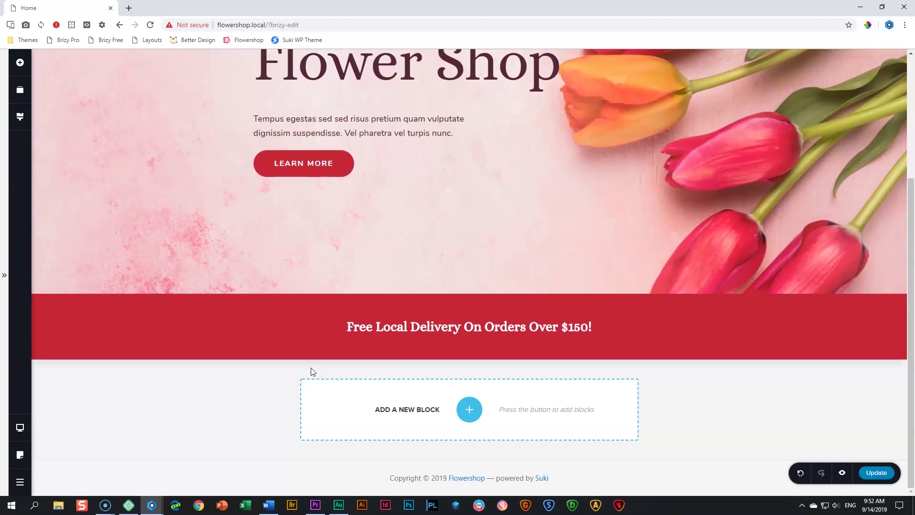
mouse_move(22, 426)
left_click(52, 419)
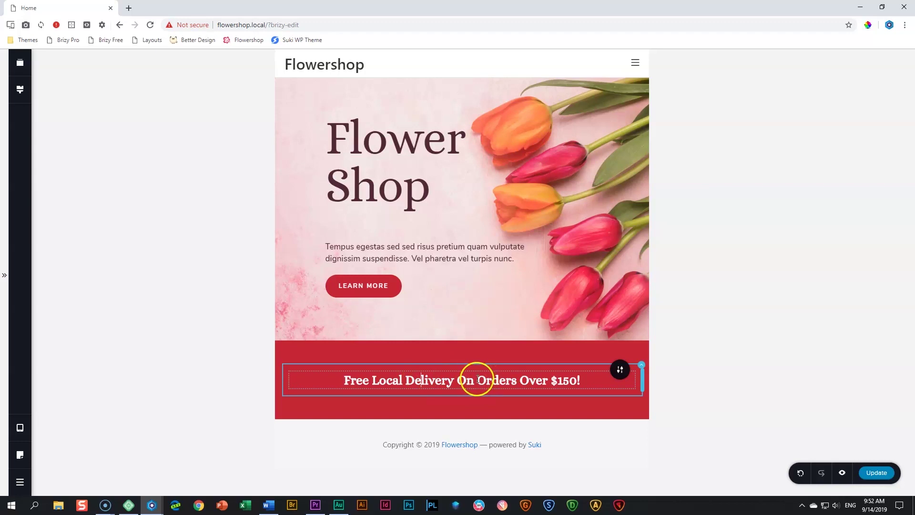
Lower the tablet Heading 3 line height to 1.0 in the global text styles
left_click(20, 89)
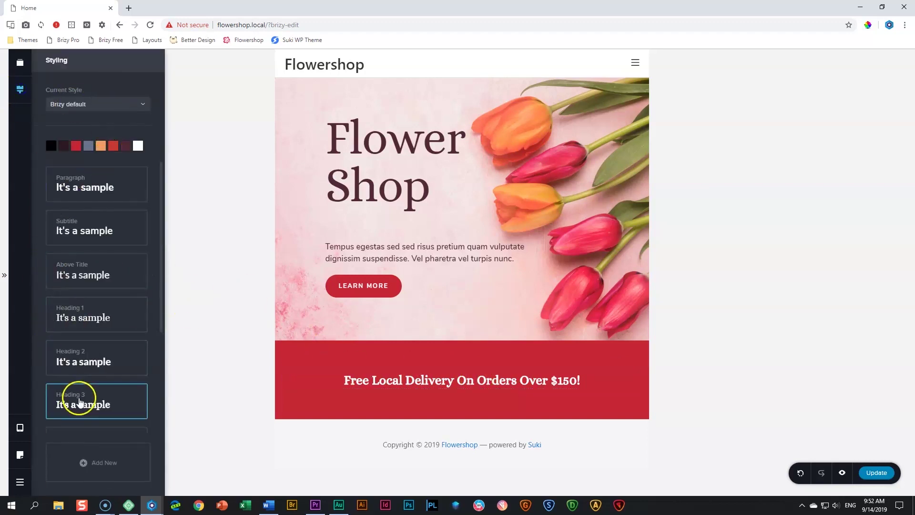
left_click(82, 402)
left_click(163, 288)
left_click(155, 327)
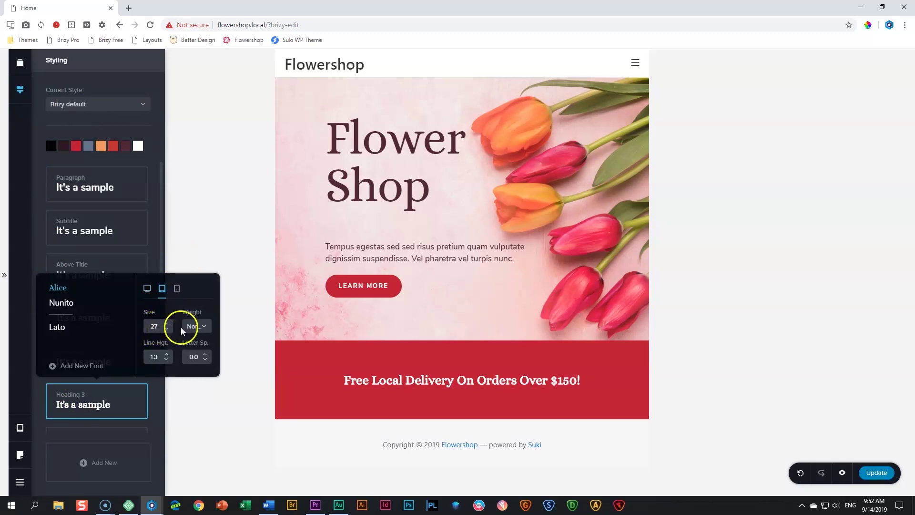
left_click(169, 360)
left_click(169, 360)
left_click(170, 360)
left_click(202, 355)
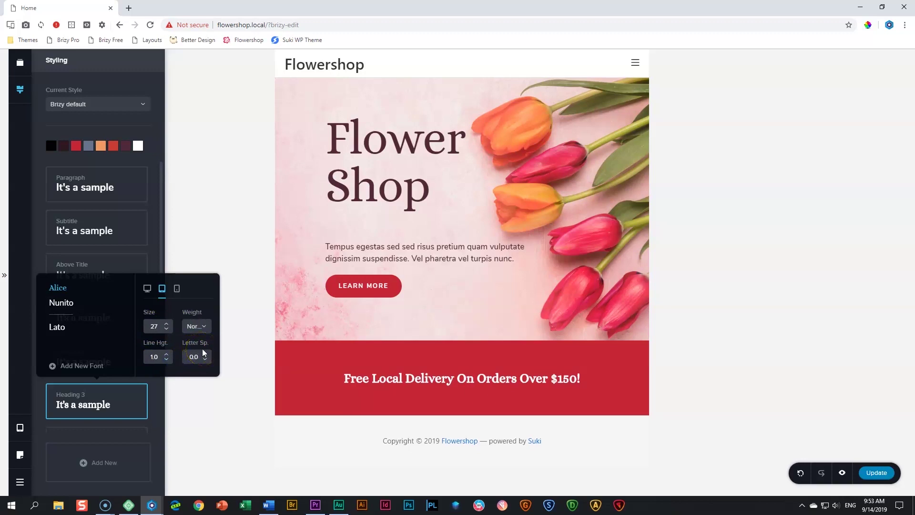
left_click(395, 393)
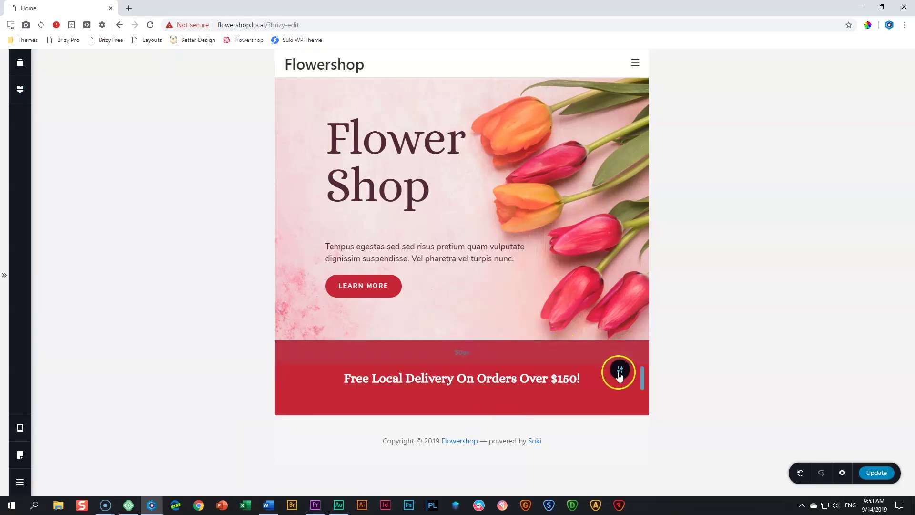
Reduce the red delivery banner's tablet padding from 50 px to about 22 px
left_click(620, 372)
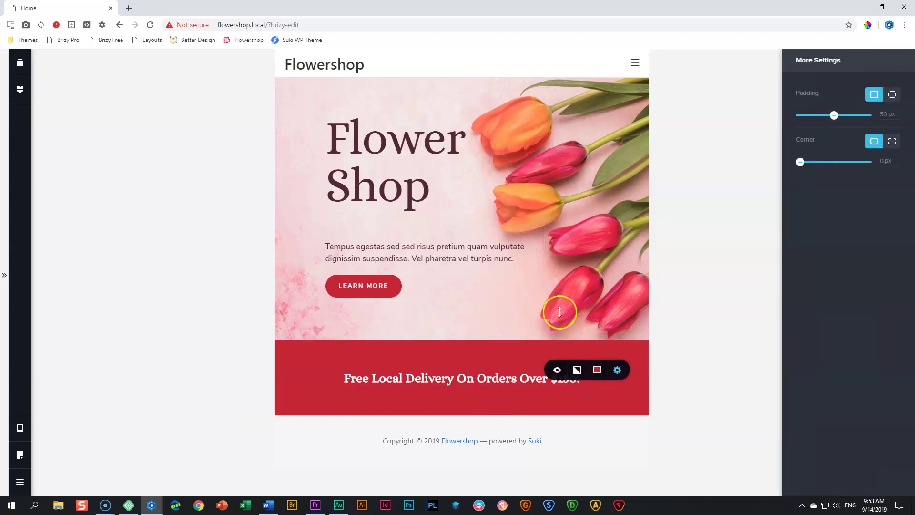
left_click_drag(834, 120, 815, 122)
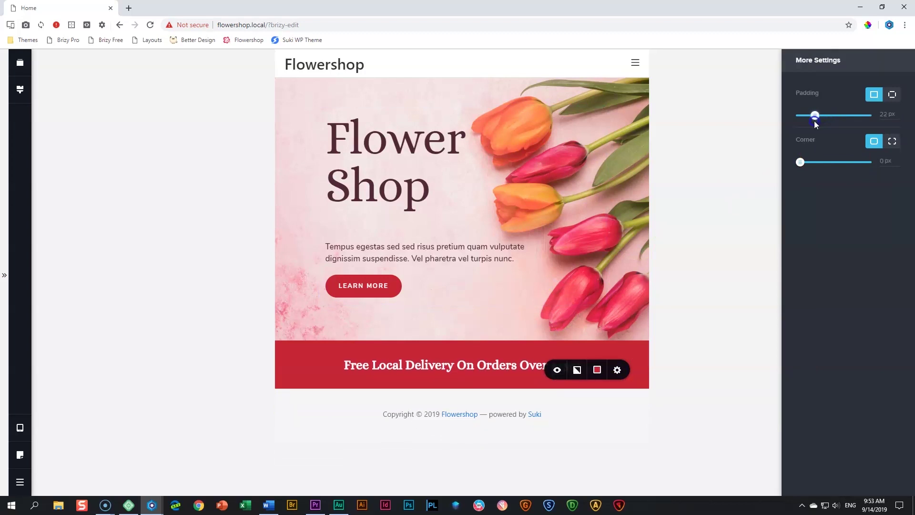
left_click(696, 219)
left_click(501, 378)
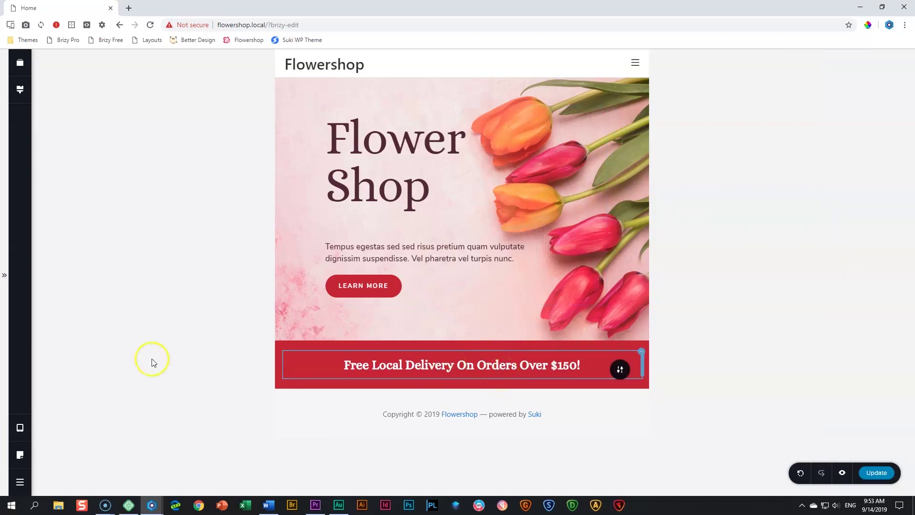
Switch the editor to mobile view and select the banner heading
left_click(20, 427)
left_click(54, 443)
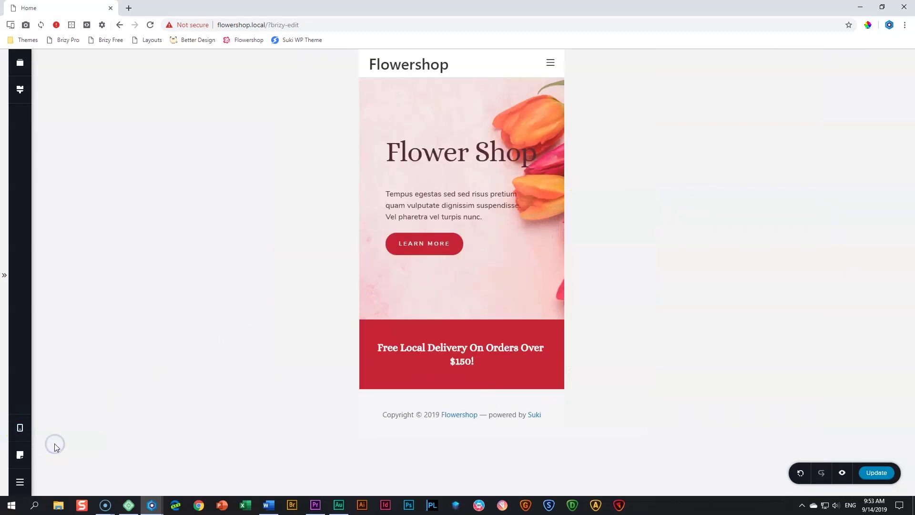
left_click(472, 353)
left_click(464, 352)
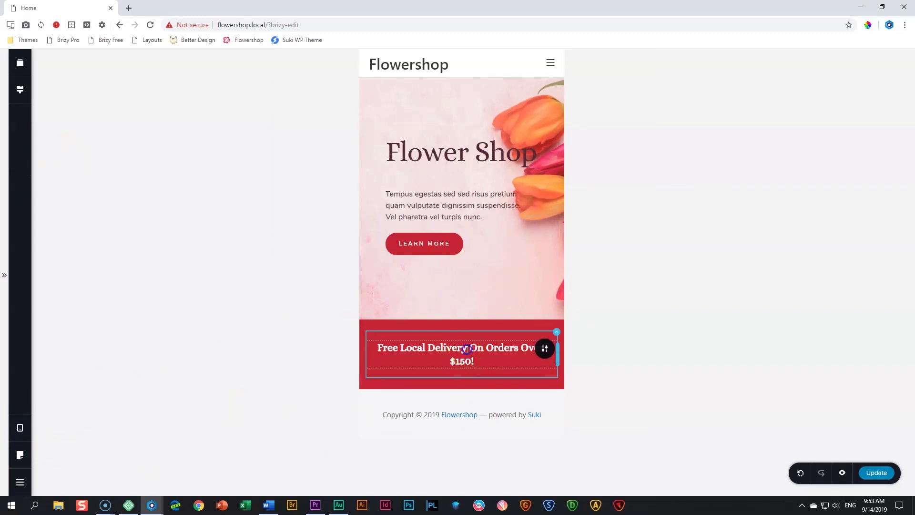
Set mobile Heading 3 to size 16, line height 1.0 and letter spacing 1.0
left_click(23, 90)
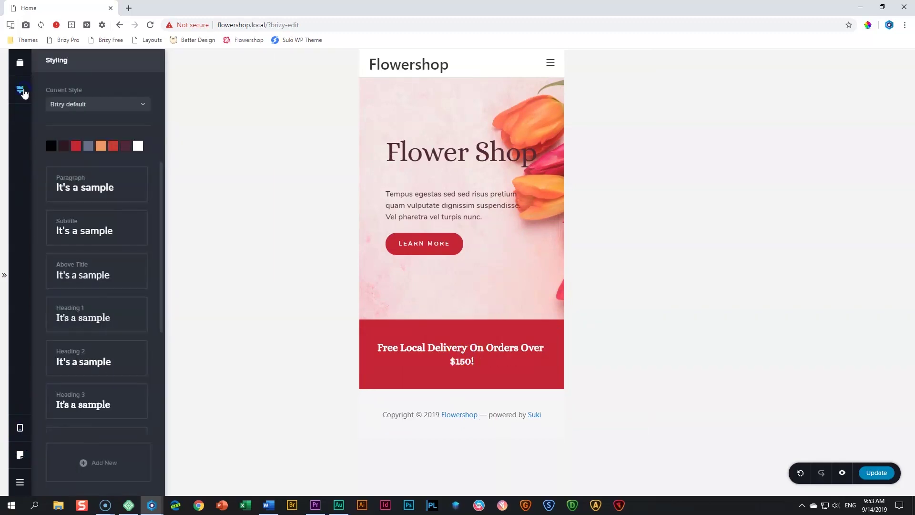
left_click(62, 406)
left_click(176, 290)
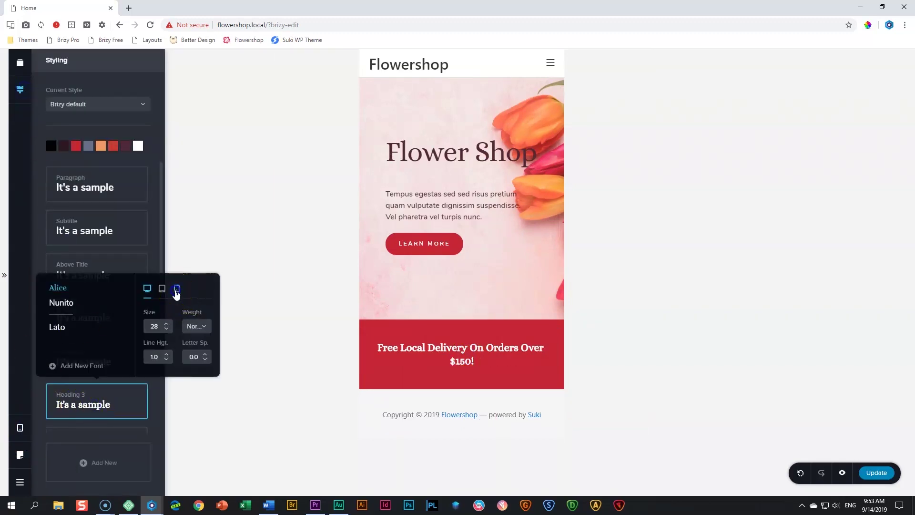
left_click(167, 329)
left_click(167, 329)
left_click(167, 329)
left_click(167, 329)
left_click(167, 329)
left_click(167, 329)
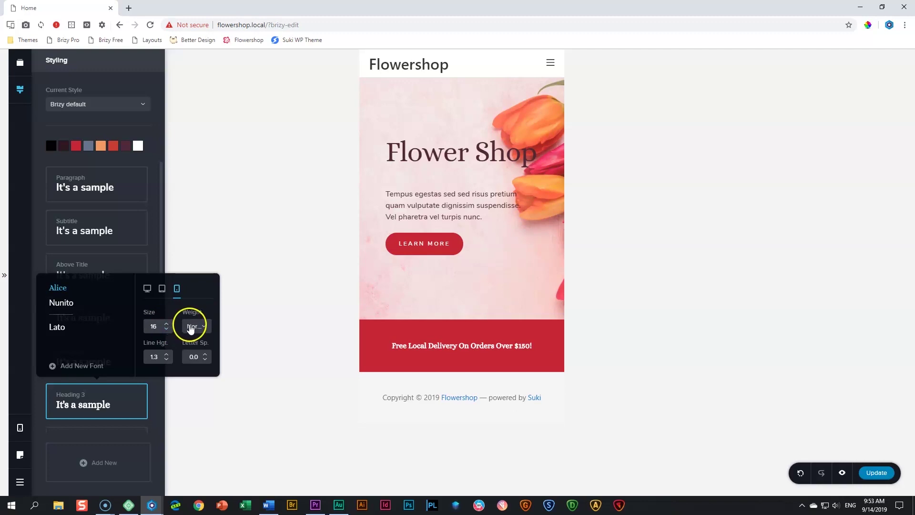
left_click(171, 365)
left_click(170, 364)
left_click(170, 365)
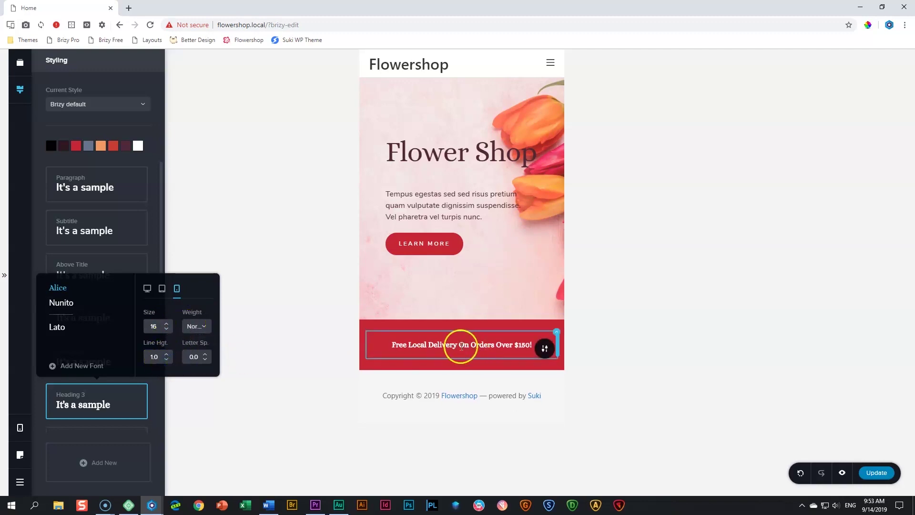
left_click(205, 355)
left_click(205, 356)
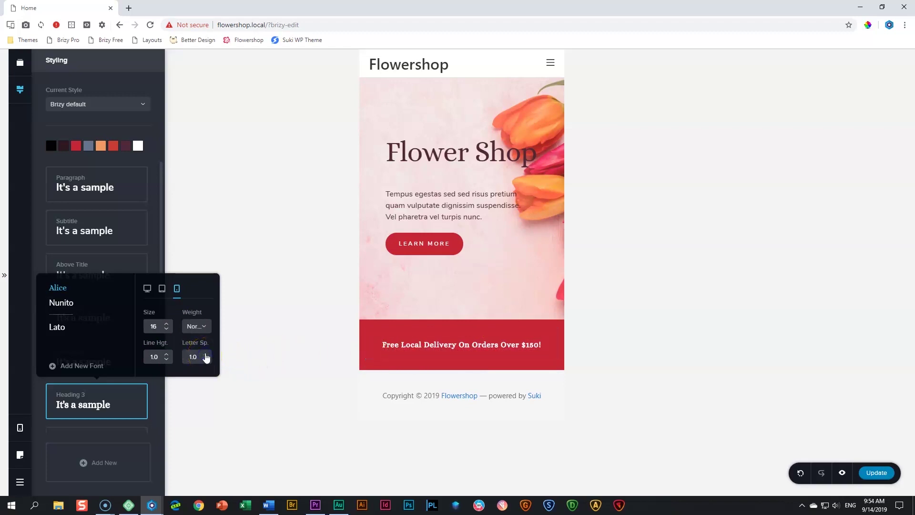
left_click(309, 352)
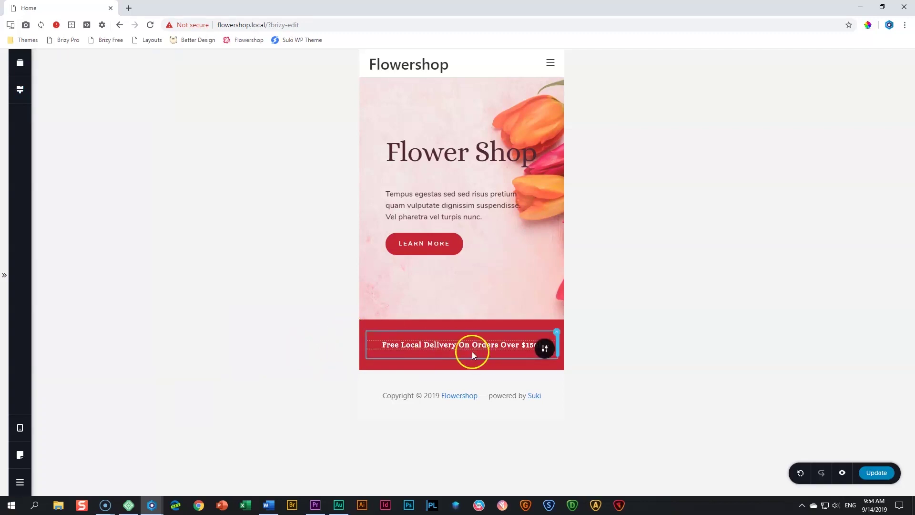
Drag the red banner's mobile padding down to 15 px
left_click(544, 348)
left_click(543, 349)
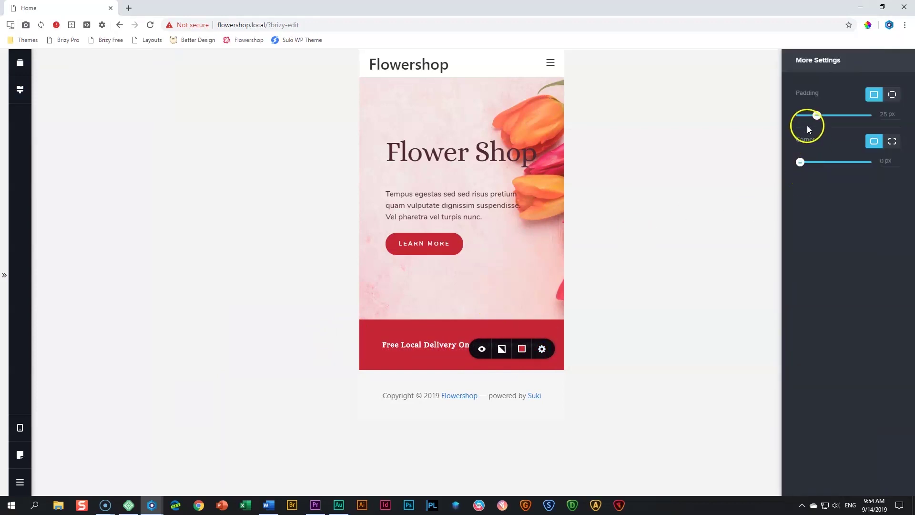
left_click_drag(817, 115, 811, 115)
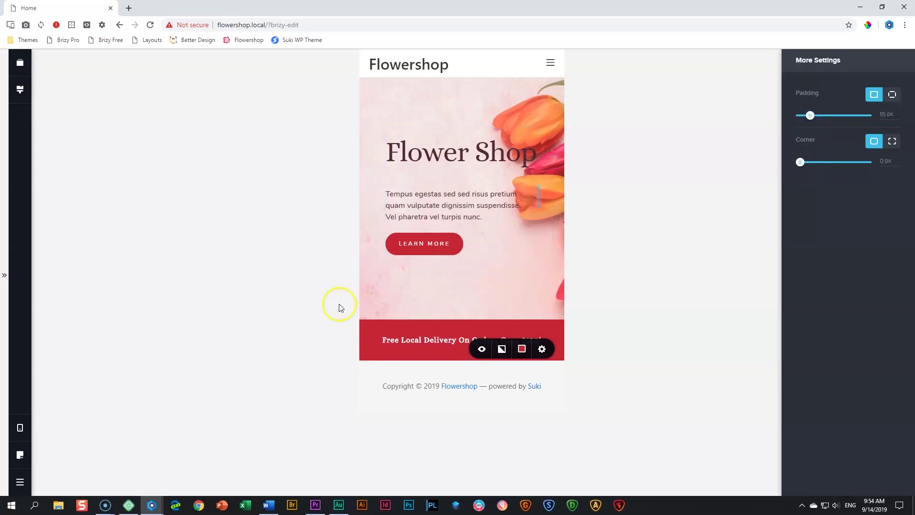
left_click(294, 311)
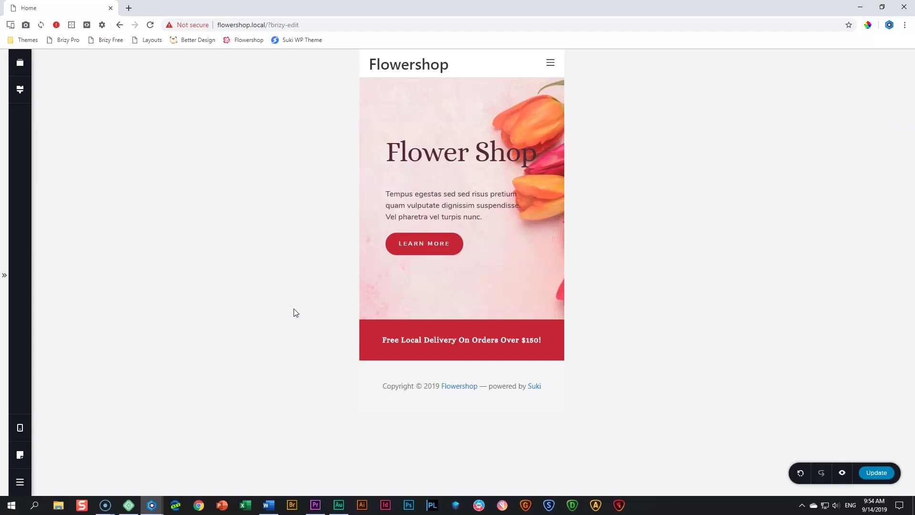
Return to desktop view, scroll to the red banner, and open the page preview
mouse_move(20, 427)
left_click(68, 397)
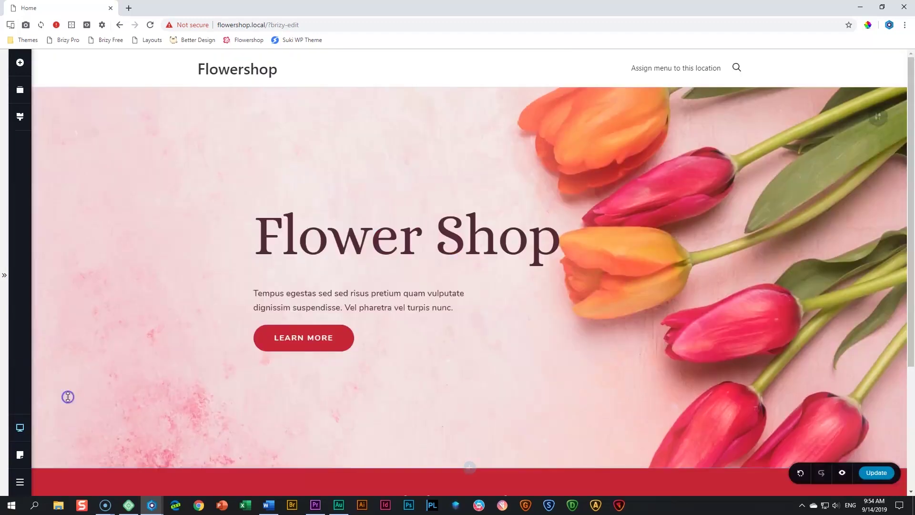
scroll(407, 431, "down", 4)
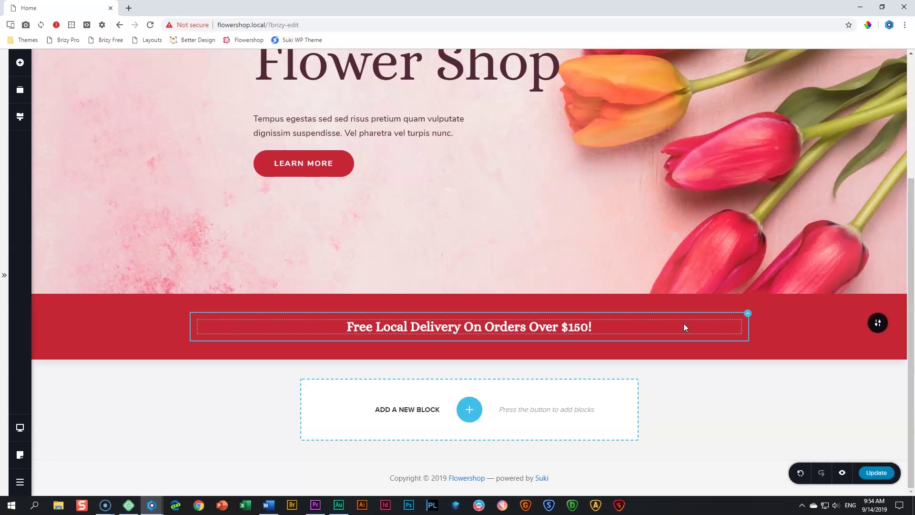
left_click(691, 402)
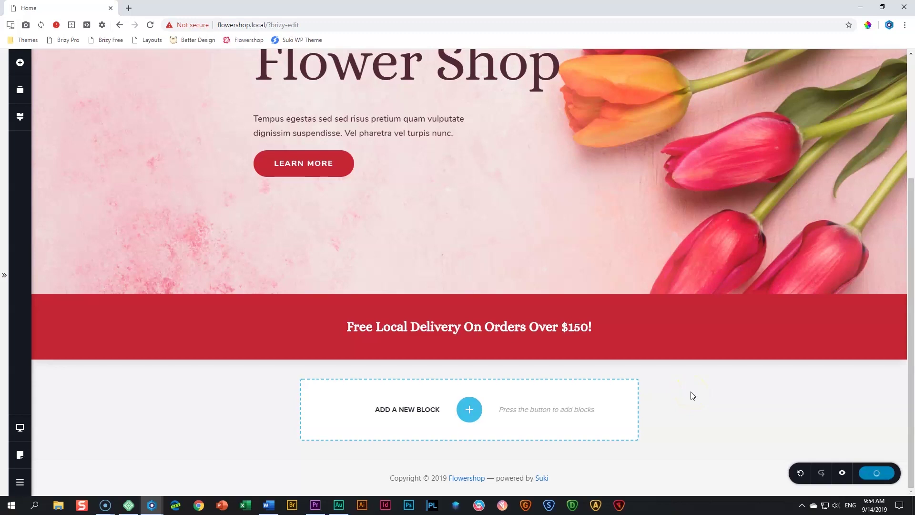
left_click(842, 472)
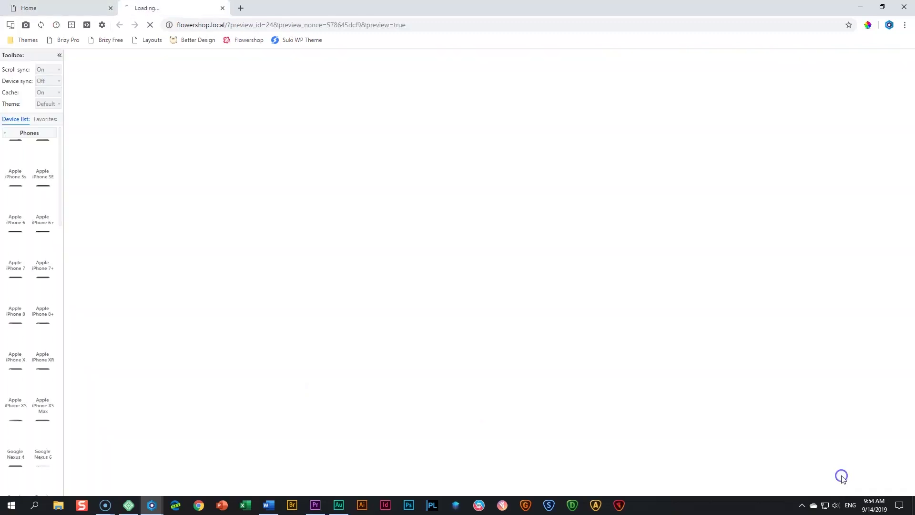
From Favorites, preview the page on iPhone X, iPad and Laptop-S, scrolling to check the banner
left_click(43, 120)
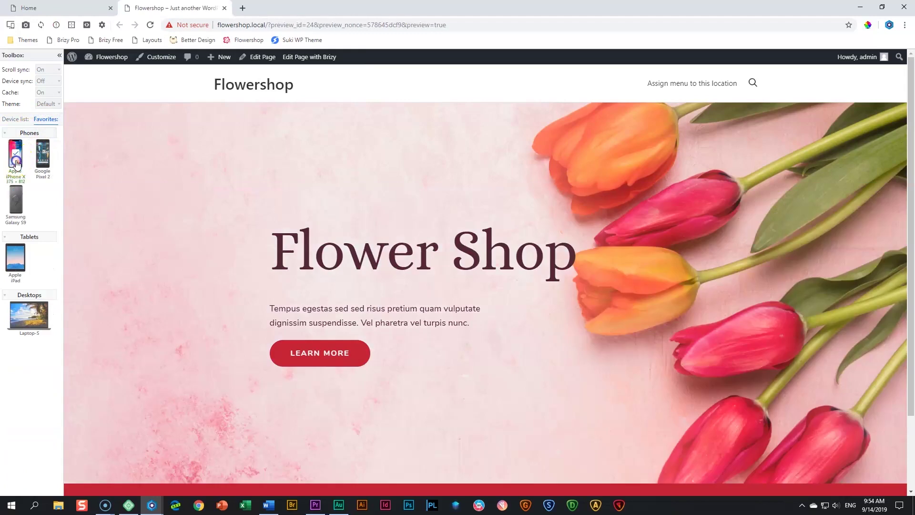
left_click(16, 163)
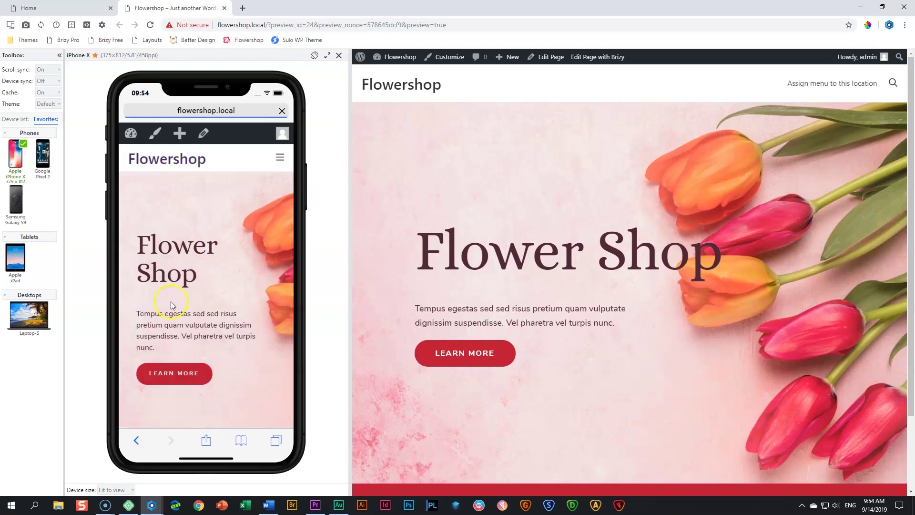
scroll(207, 281, "down", 3)
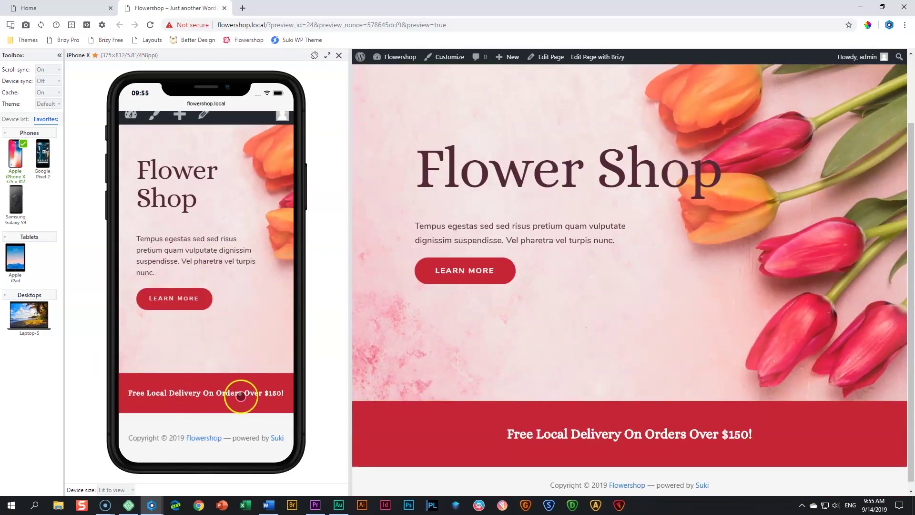
left_click(15, 258)
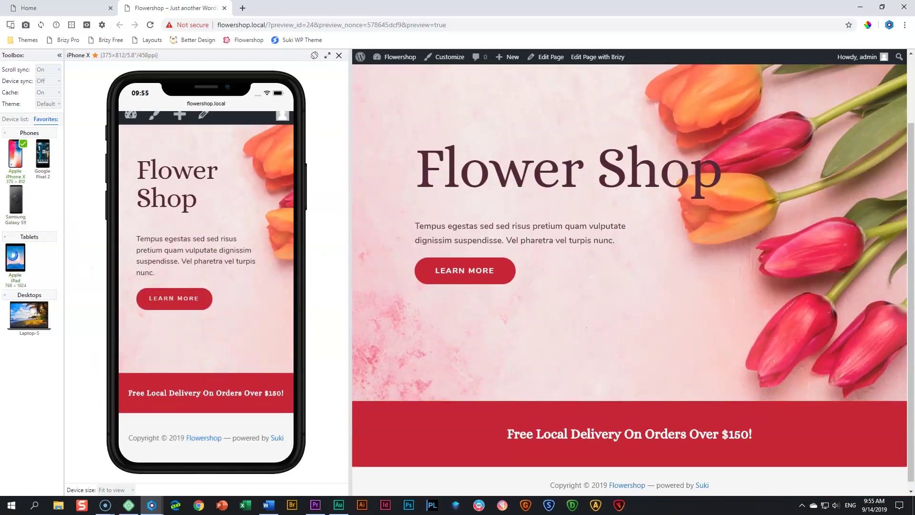
left_click(28, 315)
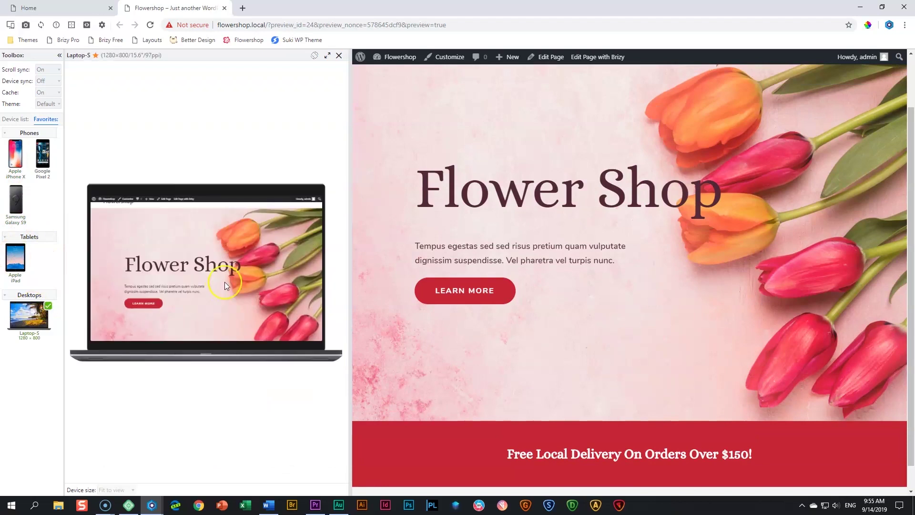
scroll(224, 282, "down", 1)
scroll(244, 289, "up", 3)
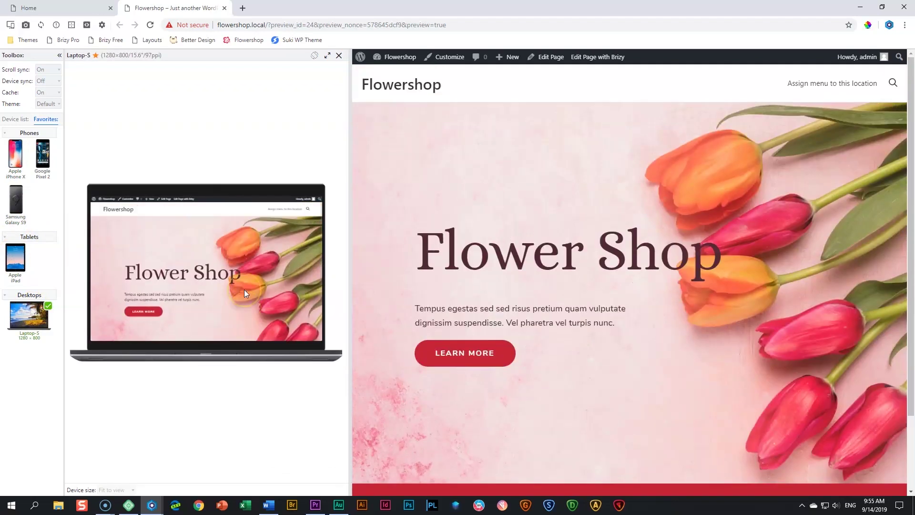
scroll(244, 290, "down", 1)
scroll(224, 295, "up", 1)
scroll(484, 286, "down", 3)
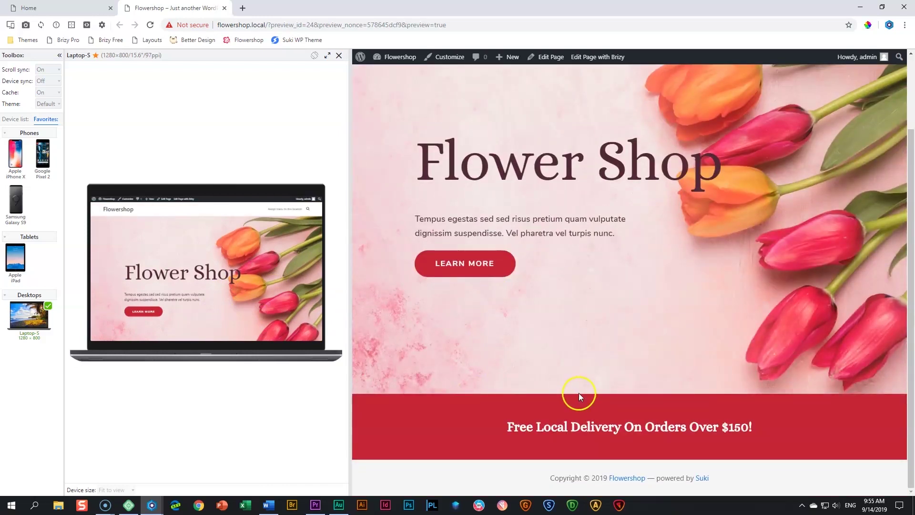
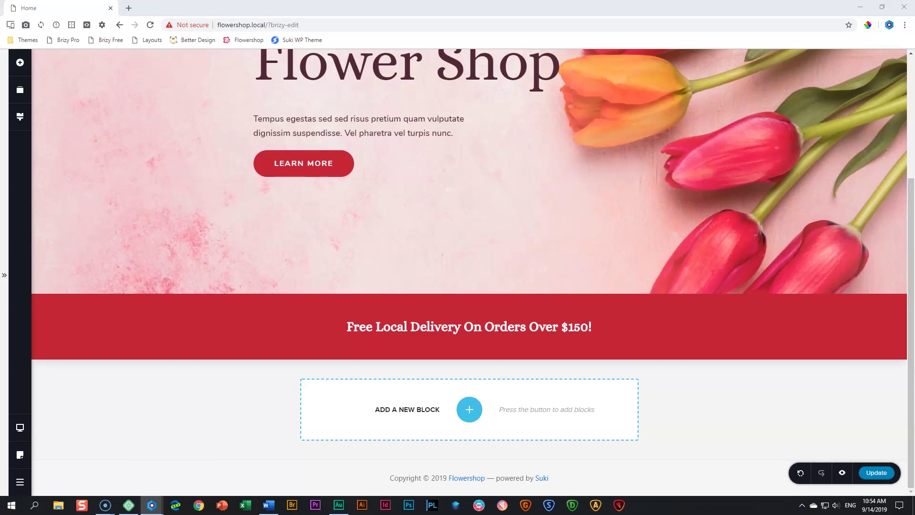
Bring the Flowershop preview into this window and scroll from the Fall Collection hero to the footer map
left_click_drag(0, 128, 233, 9)
scroll(467, 192, "down", 5)
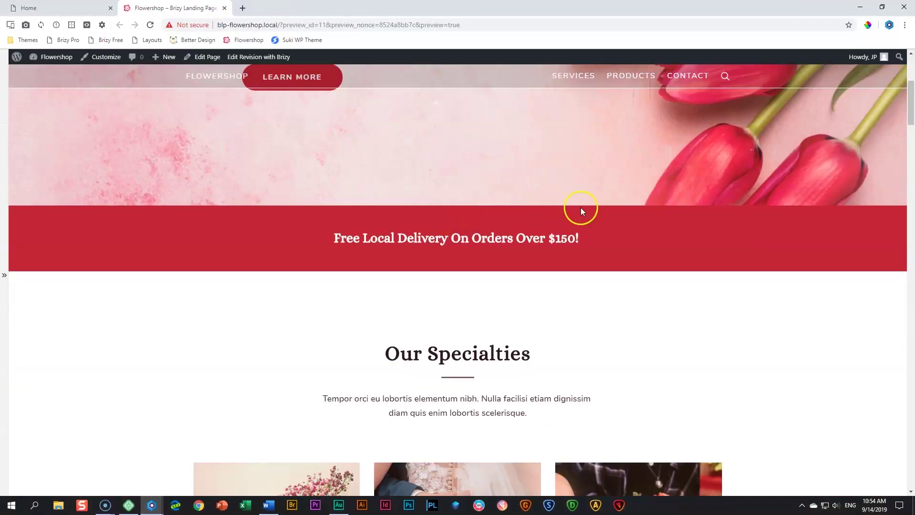
scroll(552, 238, "down", 5)
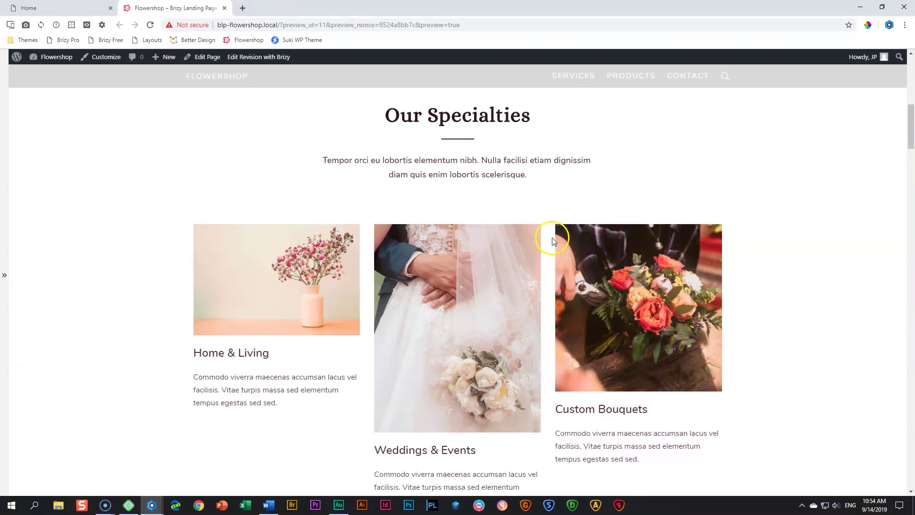
scroll(552, 236, "down", 3)
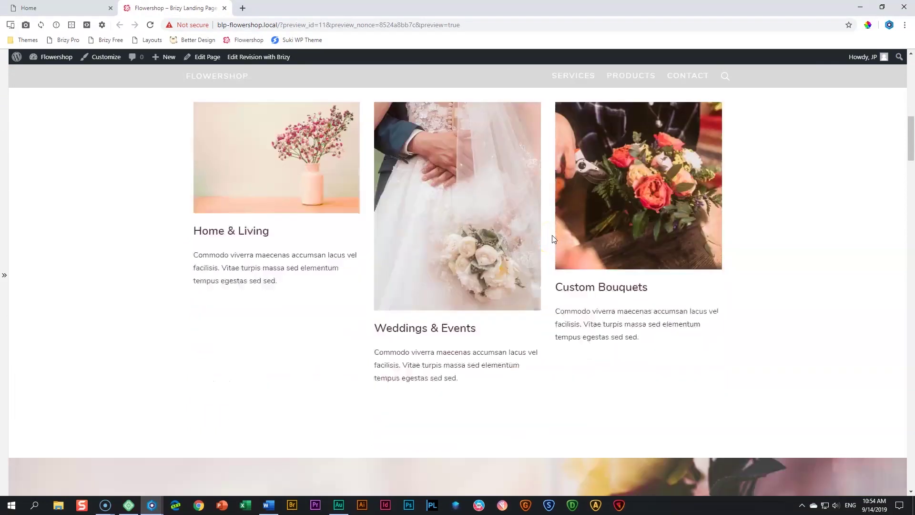
scroll(552, 235, "up", 3)
scroll(552, 235, "down", 10)
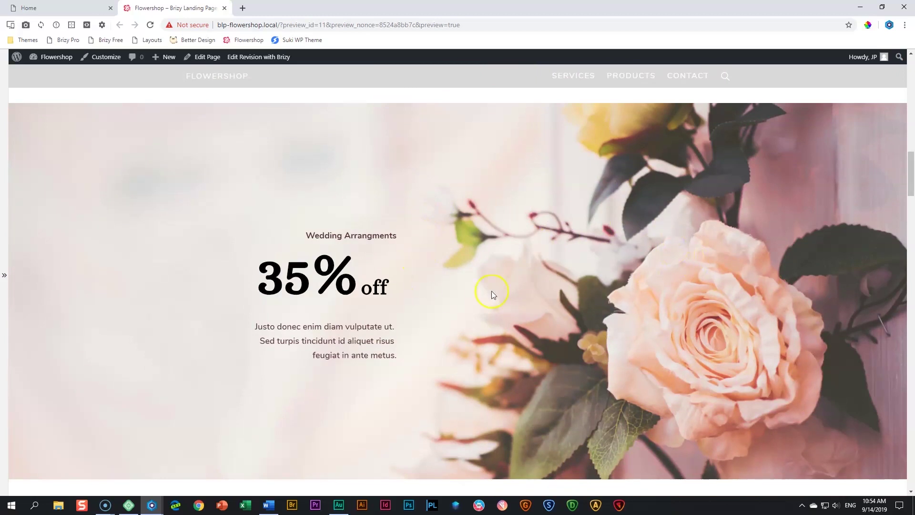
scroll(623, 262, "down", 9)
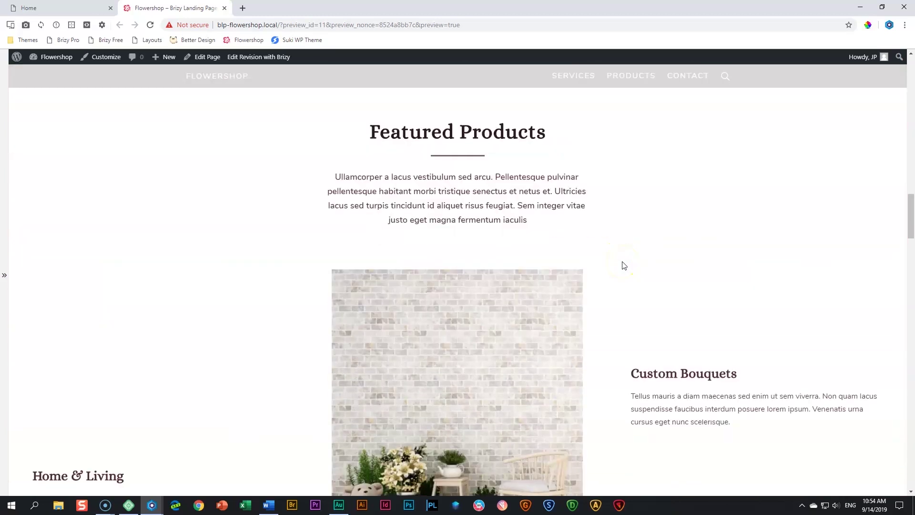
scroll(623, 262, "down", 2)
scroll(623, 261, "down", 10)
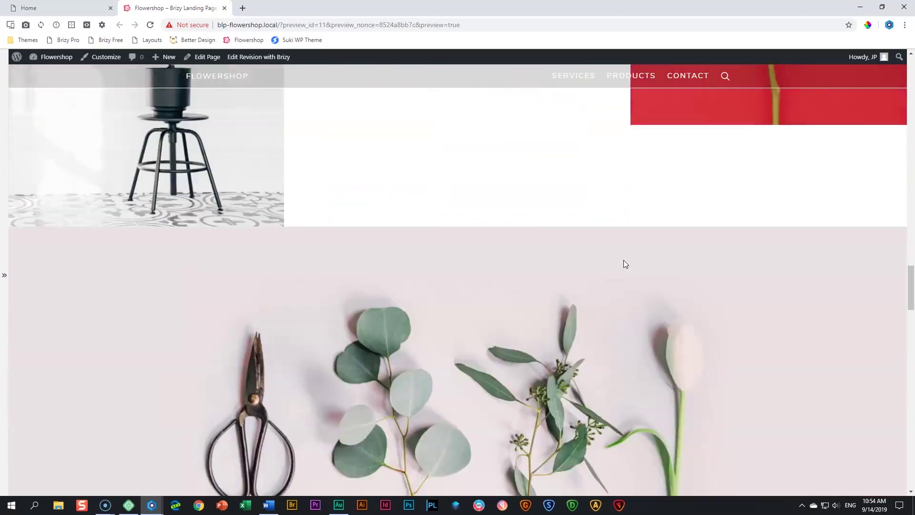
scroll(623, 260, "down", 8)
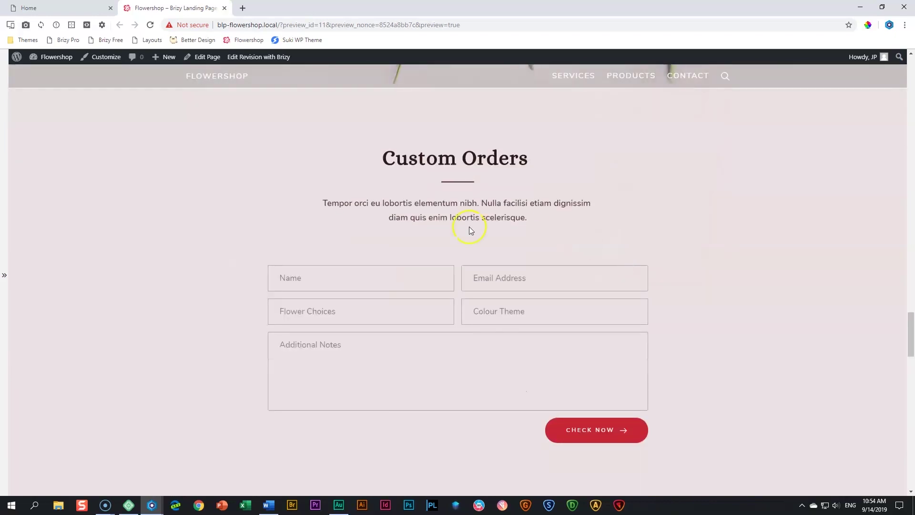
scroll(483, 299, "down", 10)
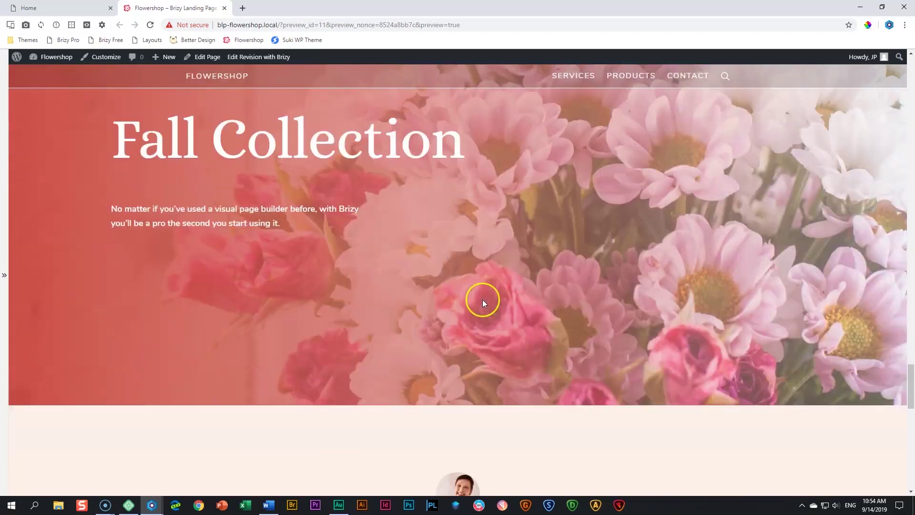
scroll(483, 300, "up", 3)
scroll(473, 375, "down", 6)
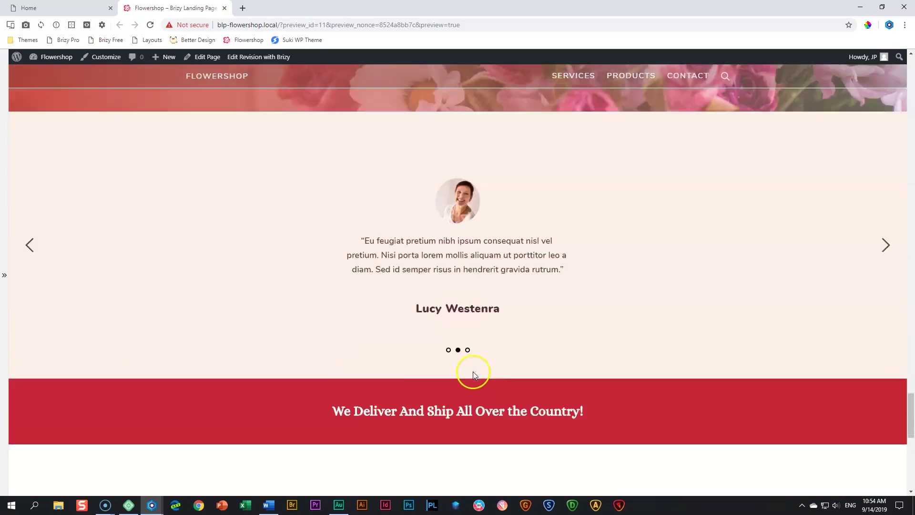
scroll(545, 367, "down", 2)
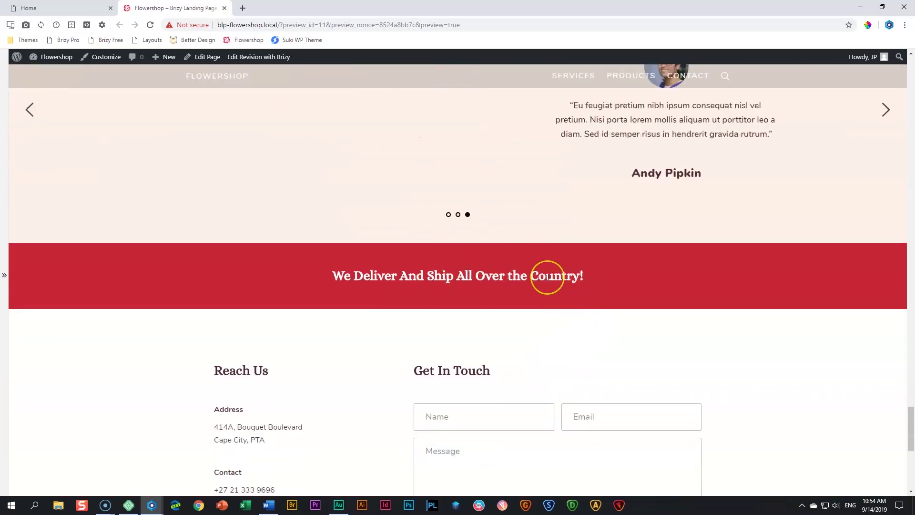
scroll(548, 279, "down", 5)
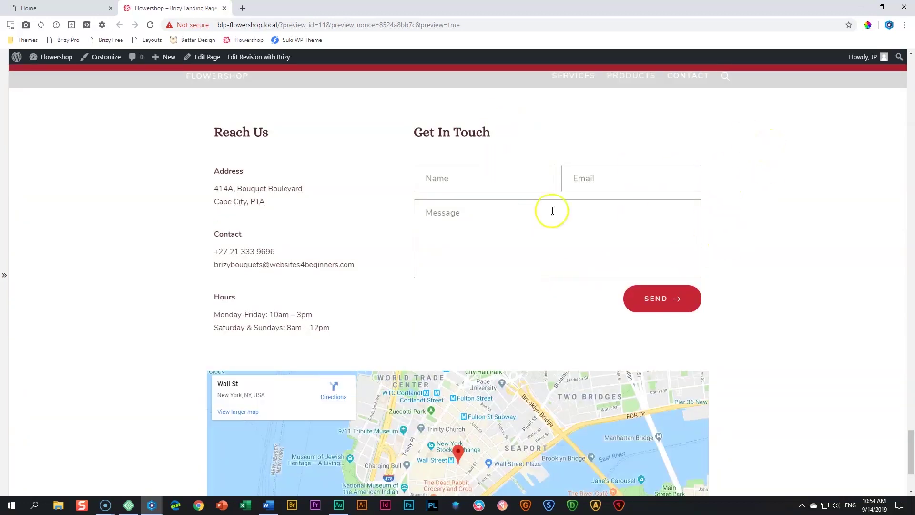
scroll(155, 267, "down", 3)
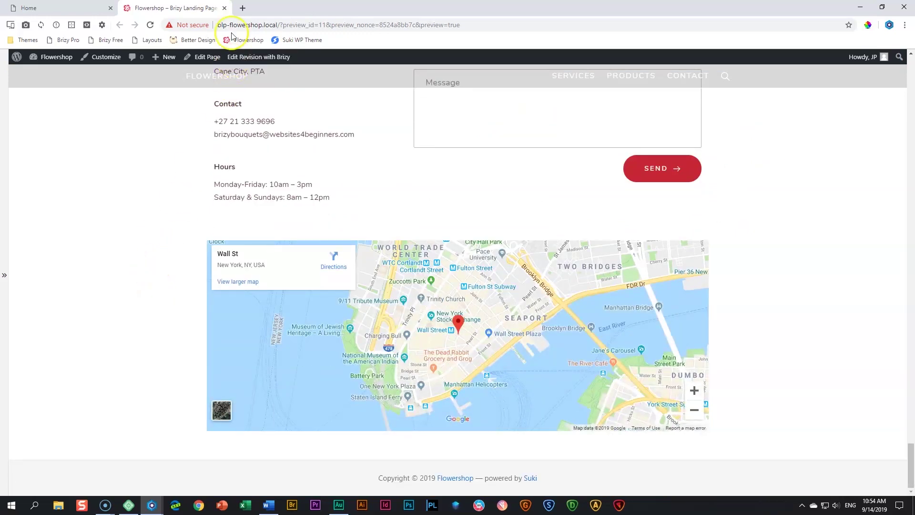
Back in the editor, add a blank block below the delivery banner and delete its right column
left_click(225, 9)
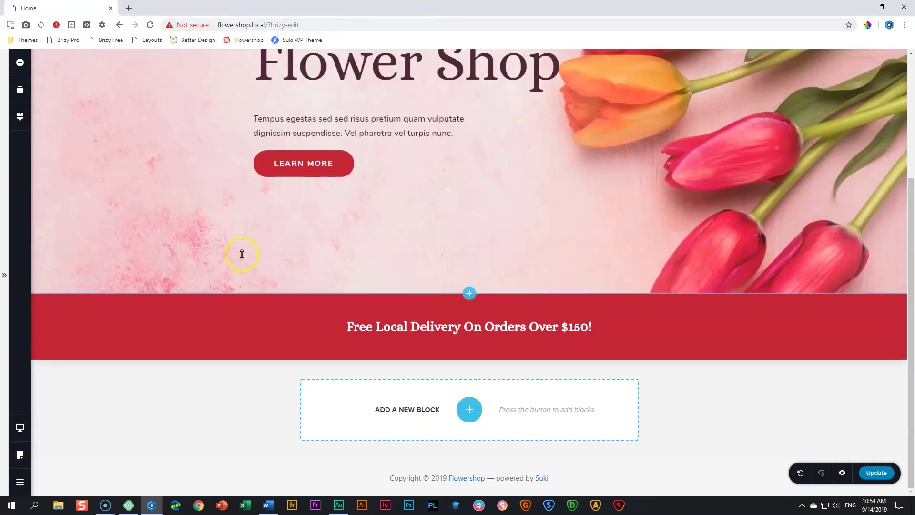
left_click(470, 409)
left_click(307, 148)
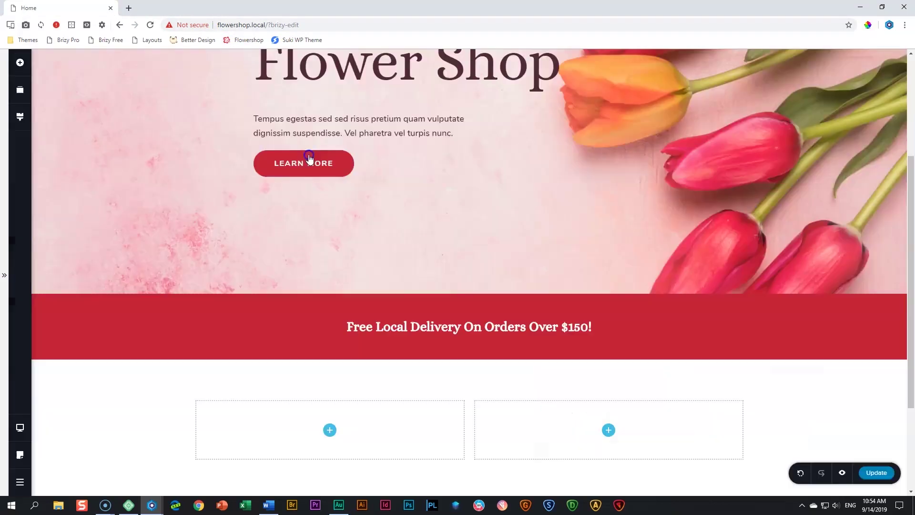
scroll(570, 348, "down", 2)
scroll(570, 348, "down", 1)
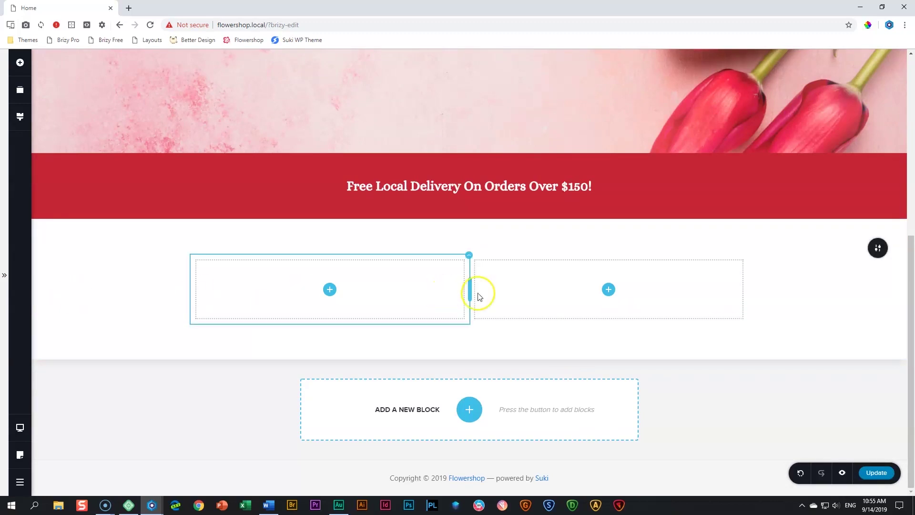
right_click(667, 281)
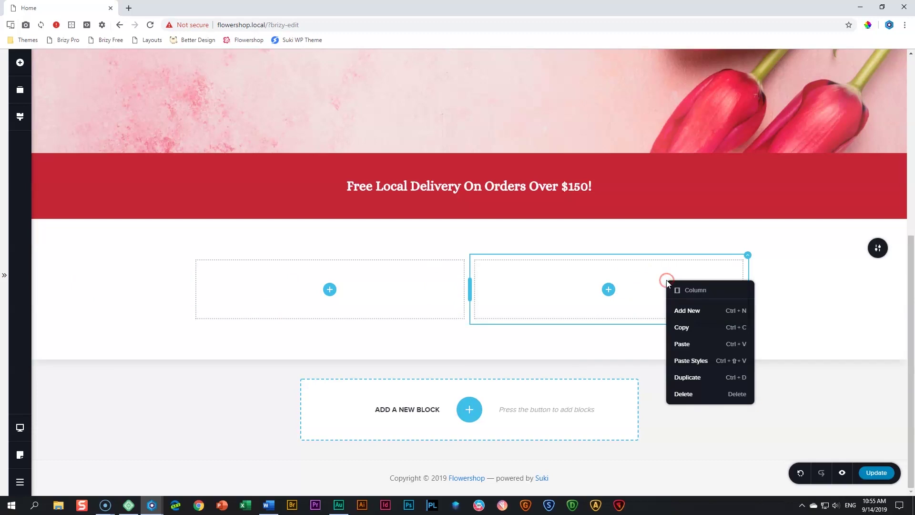
left_click(692, 394)
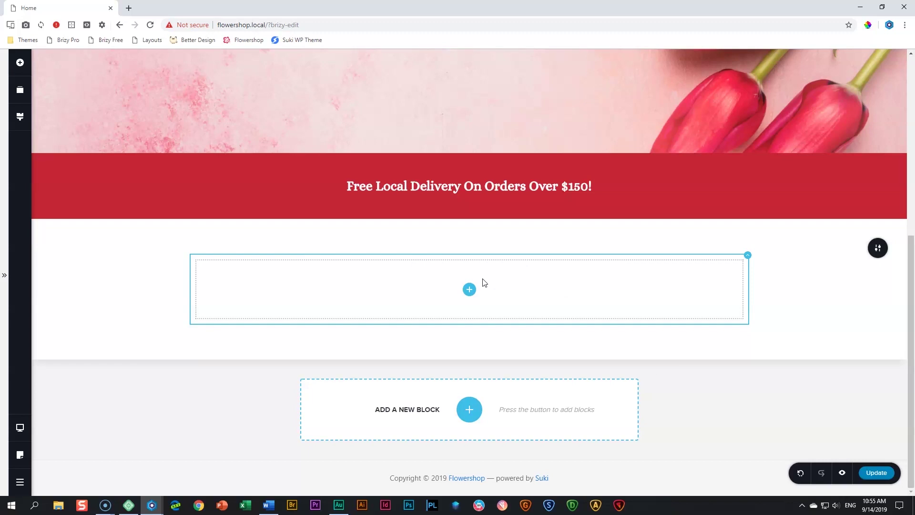
Add a text element reading 'Our Specialties', centred and styled as Heading 2
left_click(19, 62)
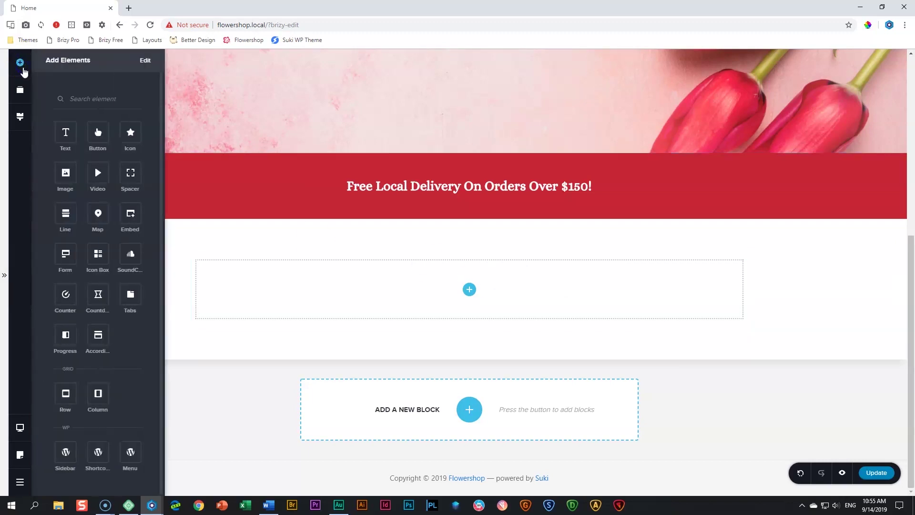
left_click_drag(66, 133, 469, 302)
left_click(475, 313)
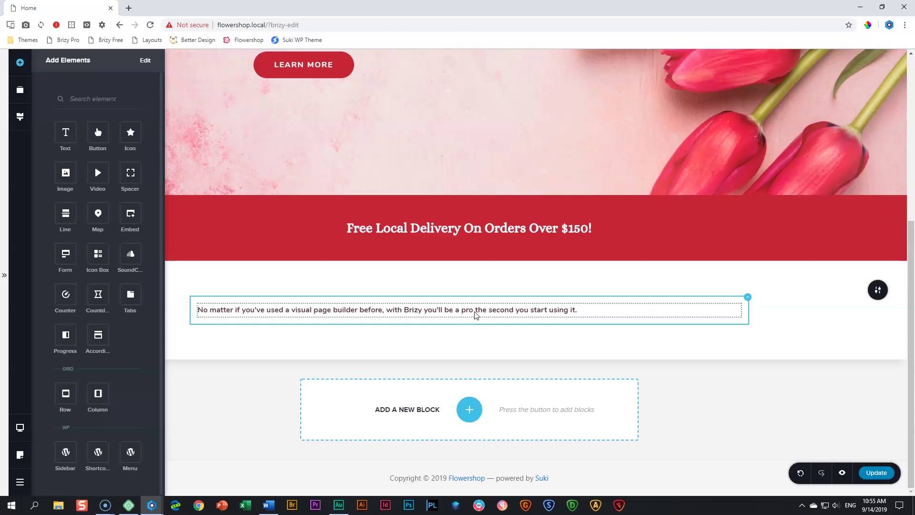
left_click(476, 314)
triple_click(475, 311)
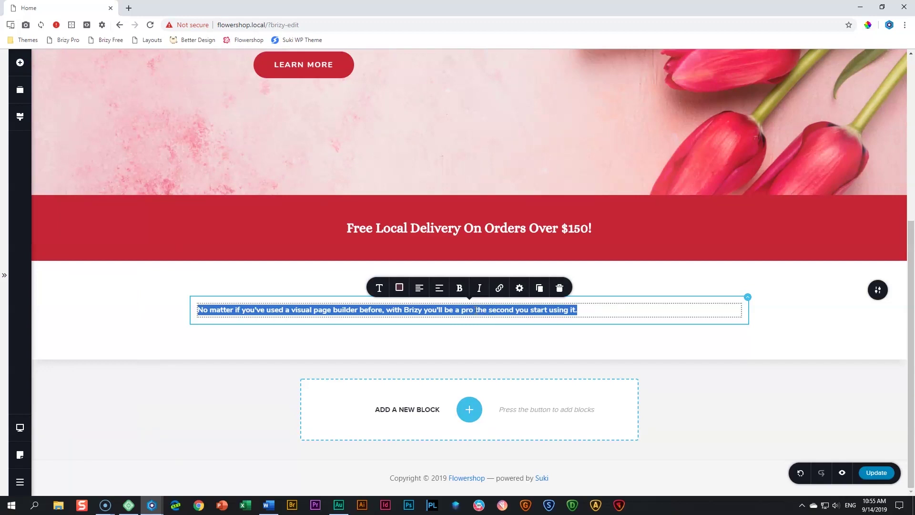
type("OUr")
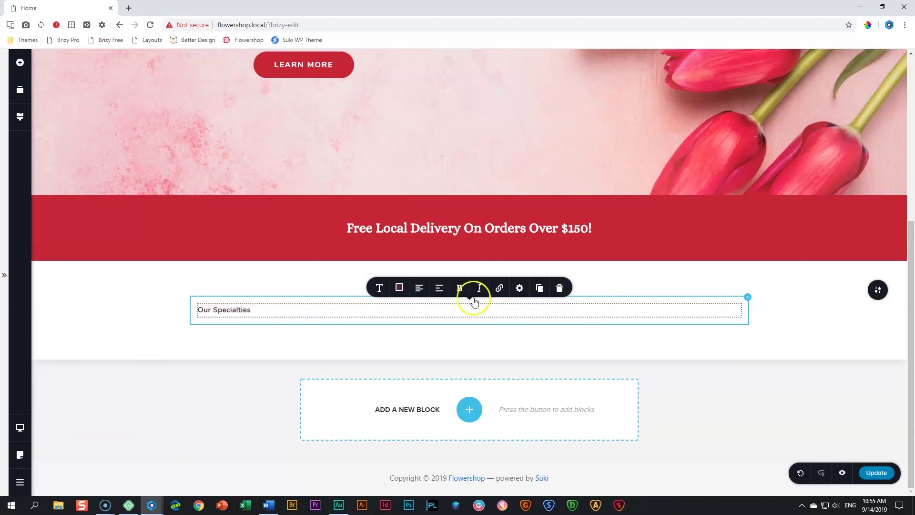
left_click(420, 288)
left_click(387, 290)
left_click(443, 192)
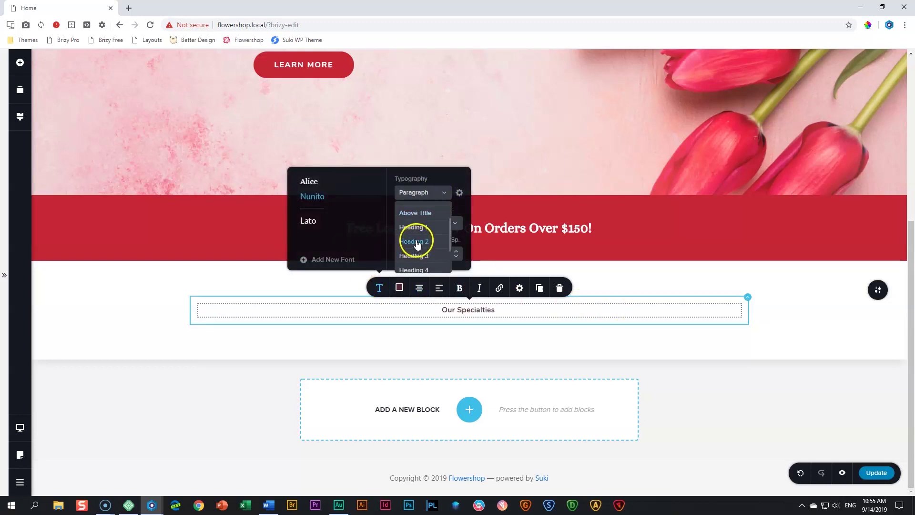
left_click(416, 242)
key("alt+Tab")
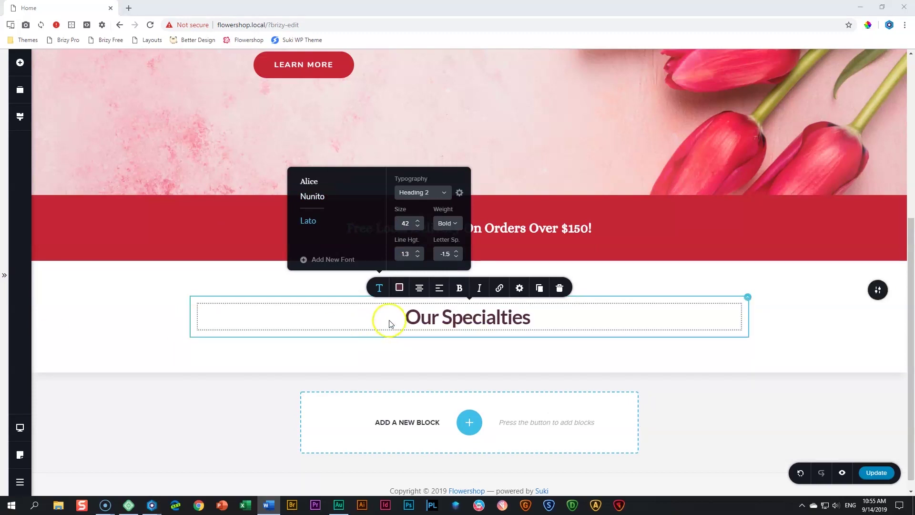
Set the global Heading 2 style to Alice, size 43, line height 1.0 and letter spacing 1.0
left_click(20, 116)
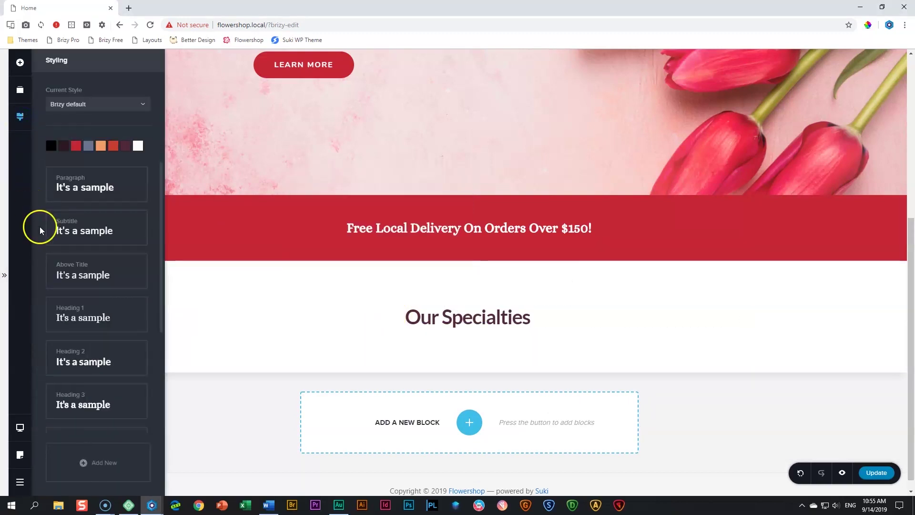
left_click(92, 362)
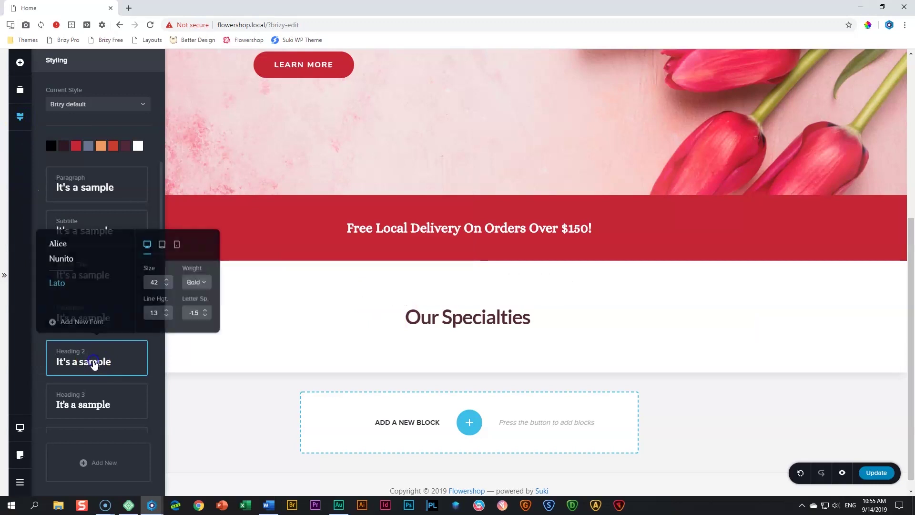
left_click(59, 246)
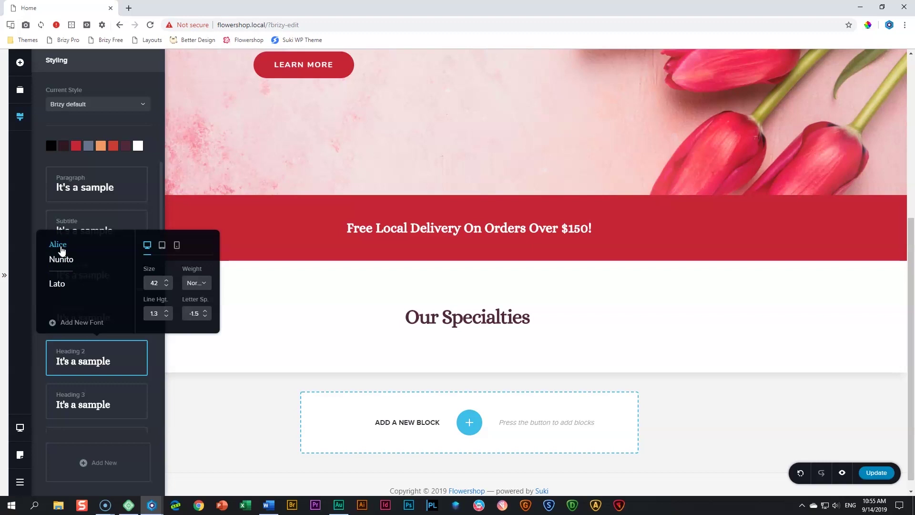
left_click(166, 280)
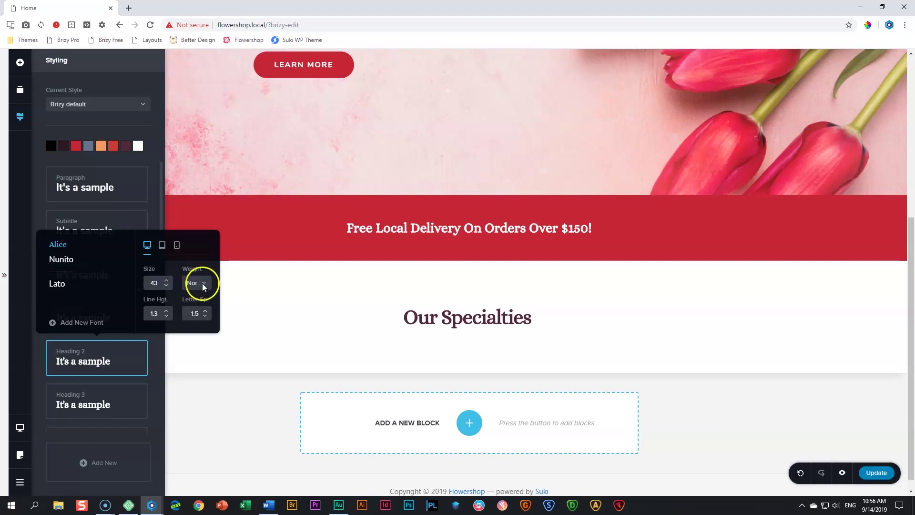
left_click(166, 316)
left_click(166, 316)
left_click(166, 316)
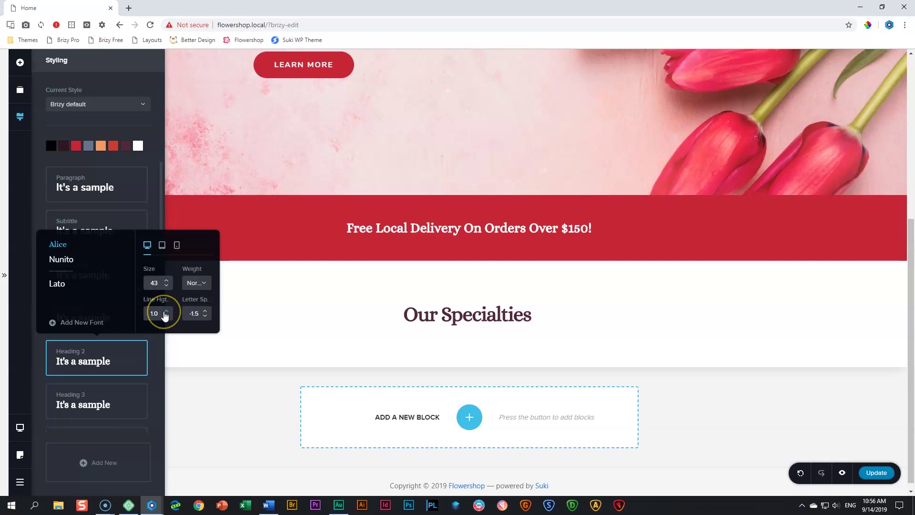
left_click(206, 313)
left_click(206, 310)
left_click(205, 311)
left_click(205, 311)
left_click(205, 311)
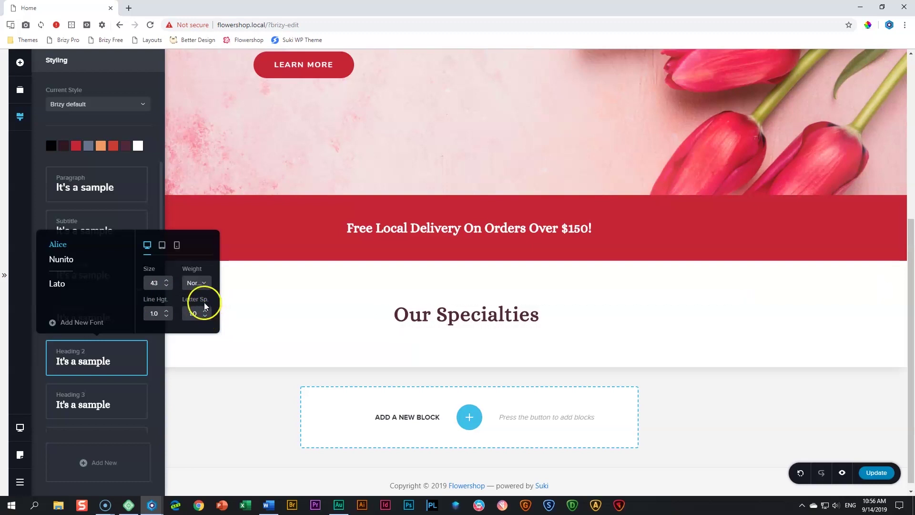
left_click(411, 324)
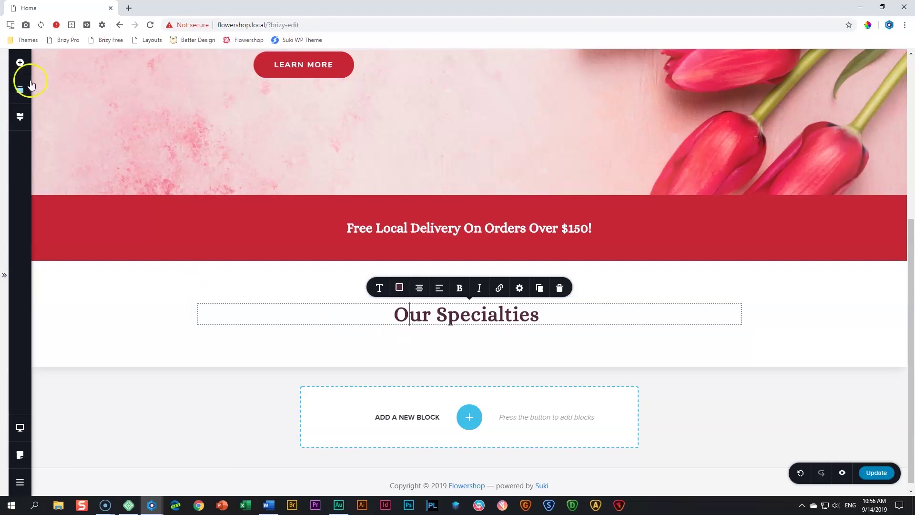
Add a text paragraph under the Our Specialties heading using the Subtitle style preset
left_click(20, 62)
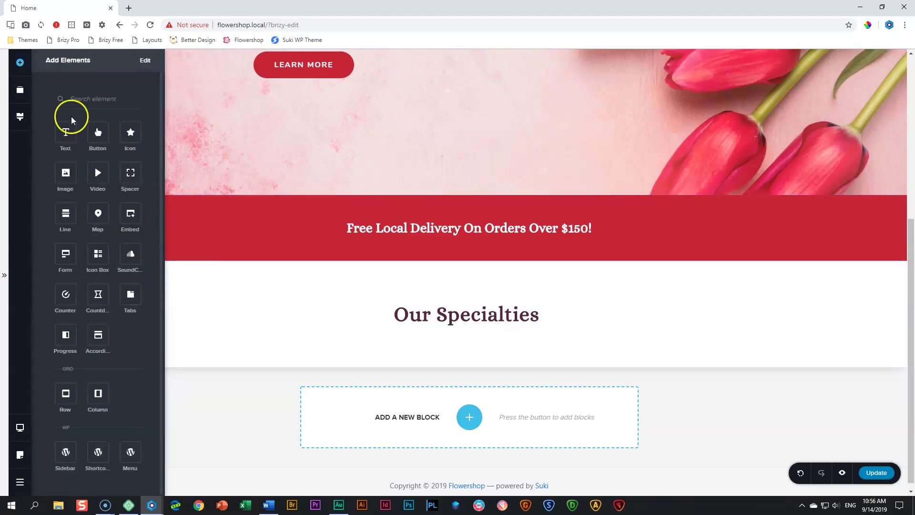
left_click_drag(65, 127, 404, 339)
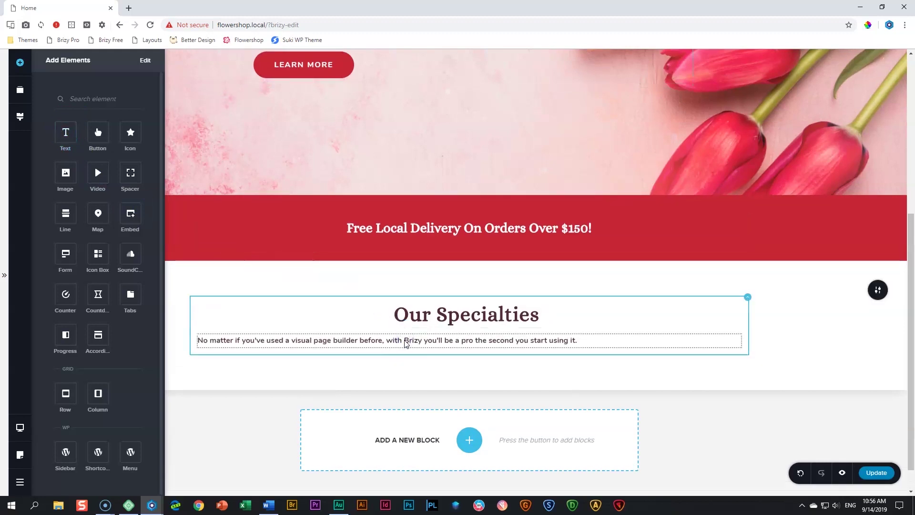
left_click(406, 344)
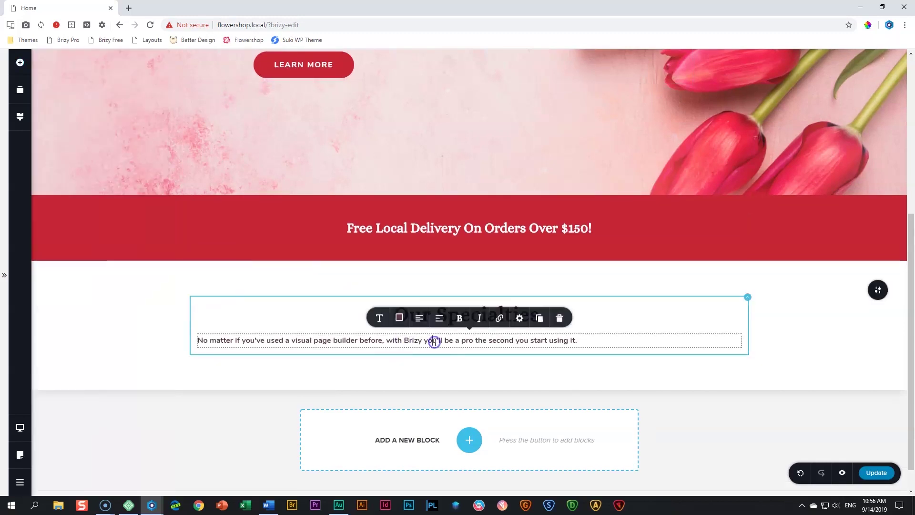
left_click(384, 322)
left_click(432, 223)
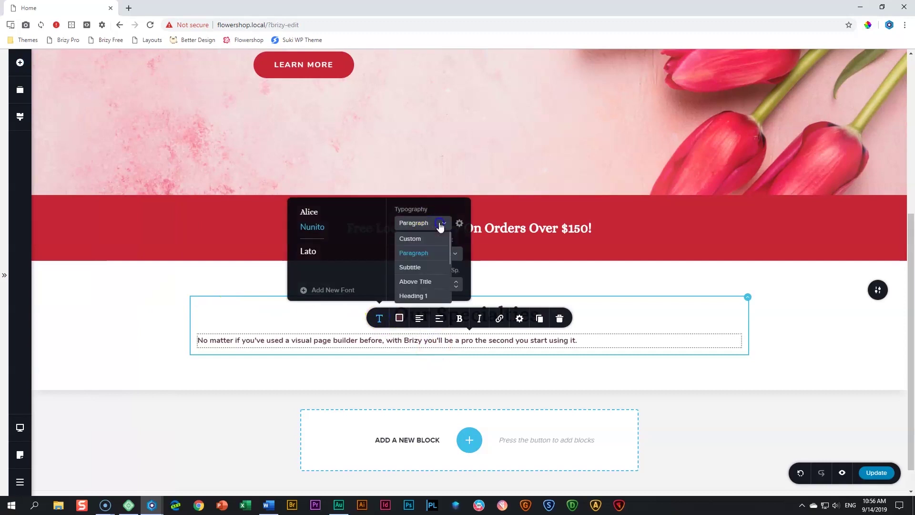
left_click(408, 270)
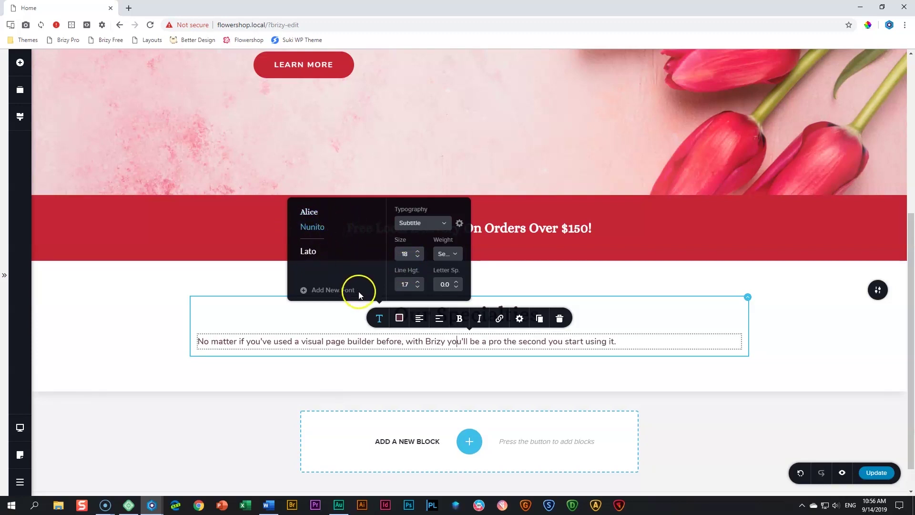
Centre the paragraph and replace its text with pasted Lorem-ipsum placeholder text
left_click(419, 319)
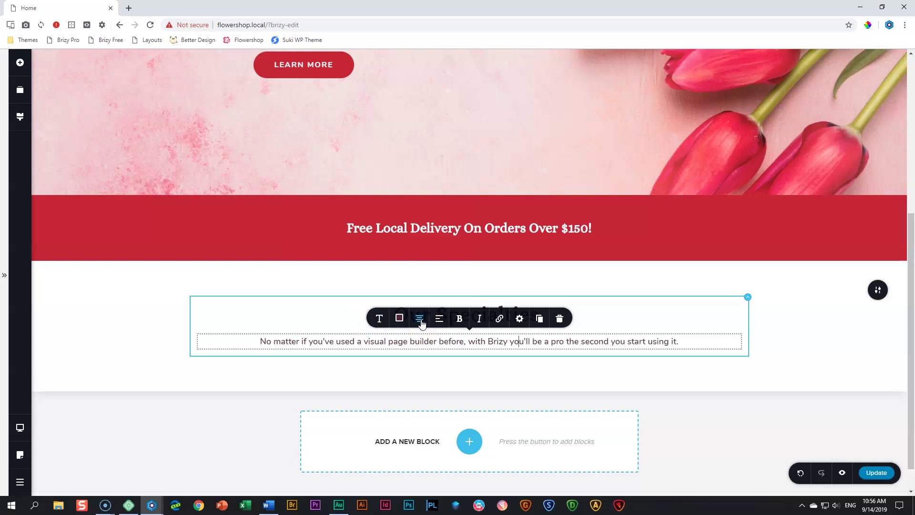
triple_click(420, 341)
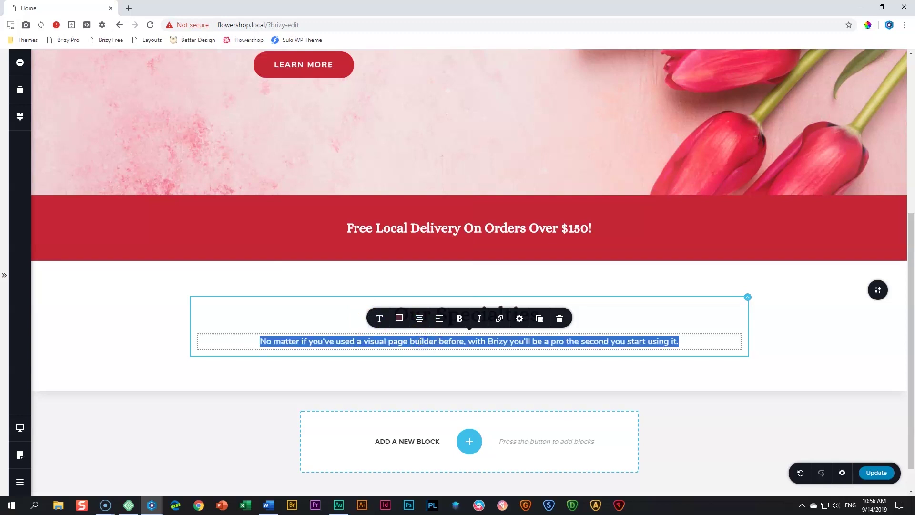
type("Tempor orci eu lobortis elementum nibh. Nulla facilisi etiam dignissim diam quis enim lobortis scelerisque.")
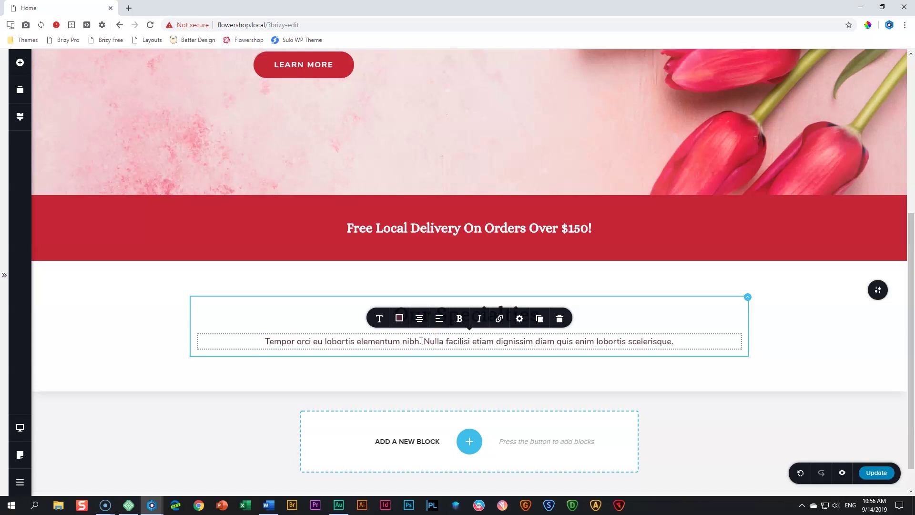
left_click(620, 319)
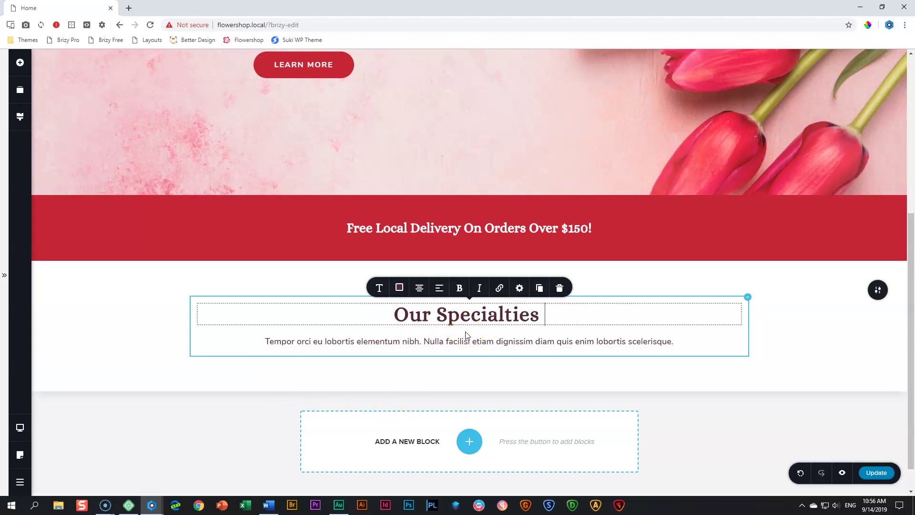
left_click(20, 63)
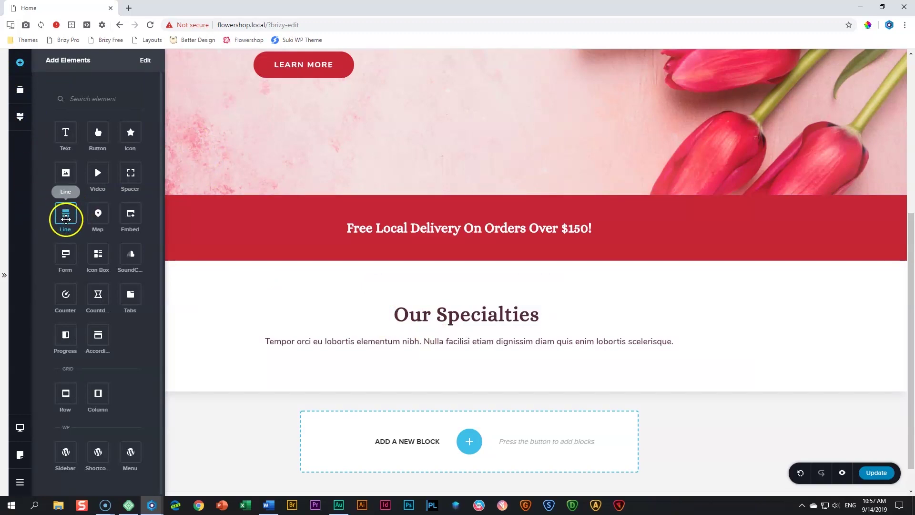
Place a divider line between heading and paragraph, centre it and shorten it to 64% width
left_click_drag(65, 213, 462, 337)
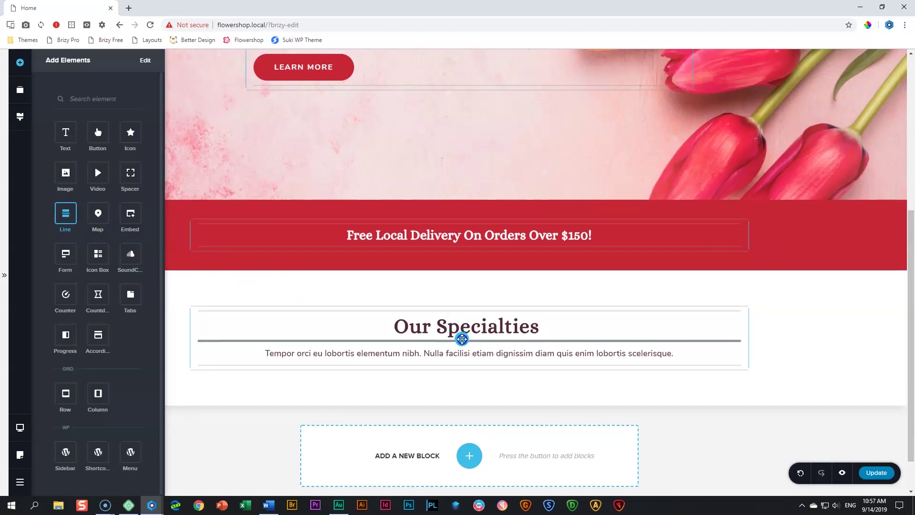
left_click_drag(462, 339, 464, 341)
left_click(464, 342)
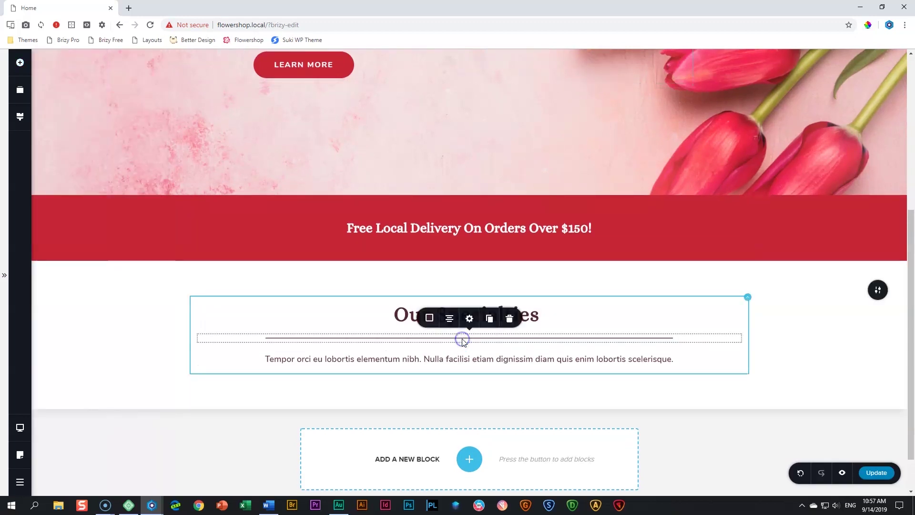
left_click(430, 318)
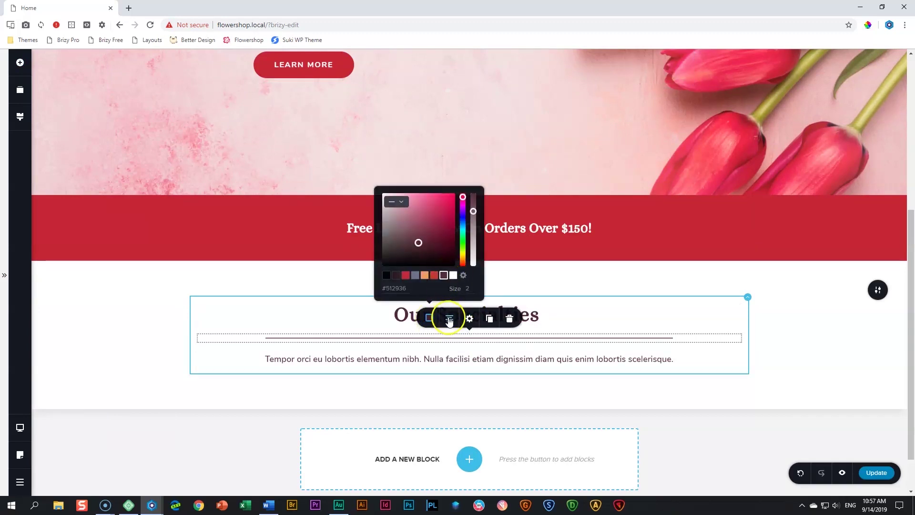
left_click(449, 320)
left_click(449, 319)
left_click(450, 319)
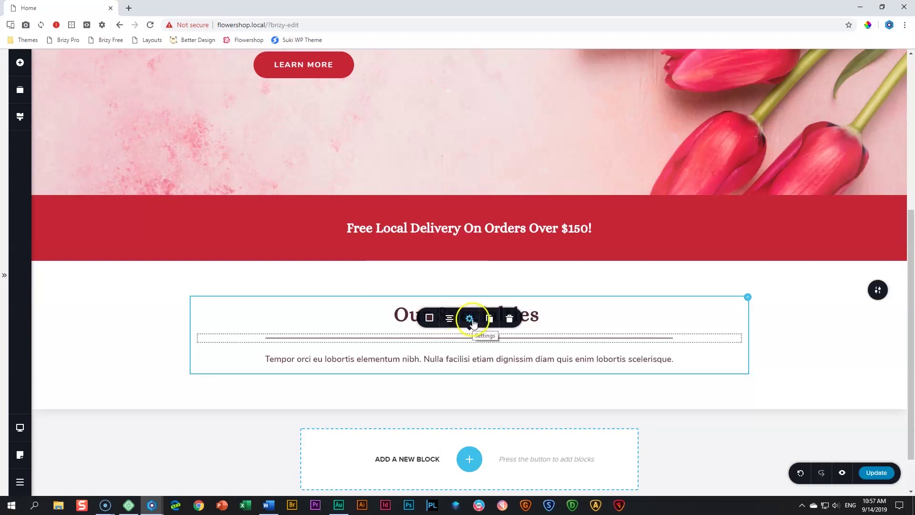
left_click(470, 319)
left_click_drag(479, 268, 452, 277)
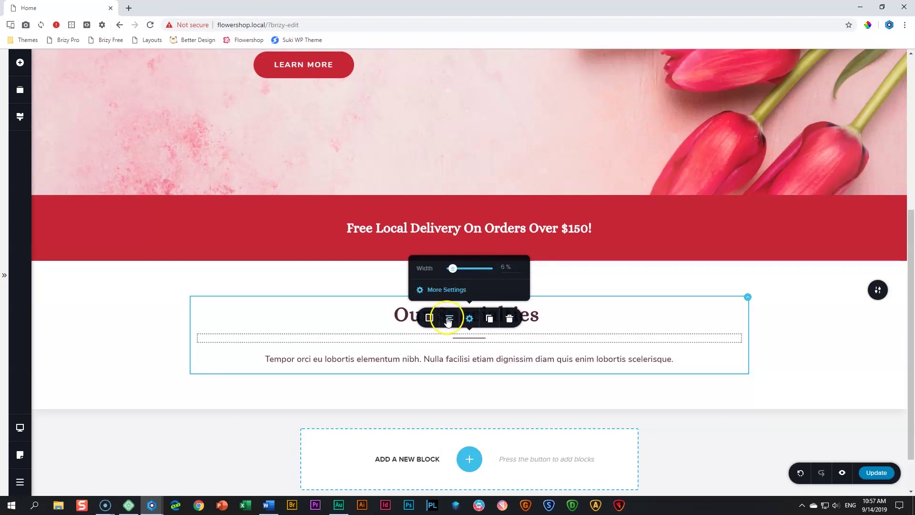
Try dashed and dotted line styles, then keep the divider as a solid line
left_click(430, 320)
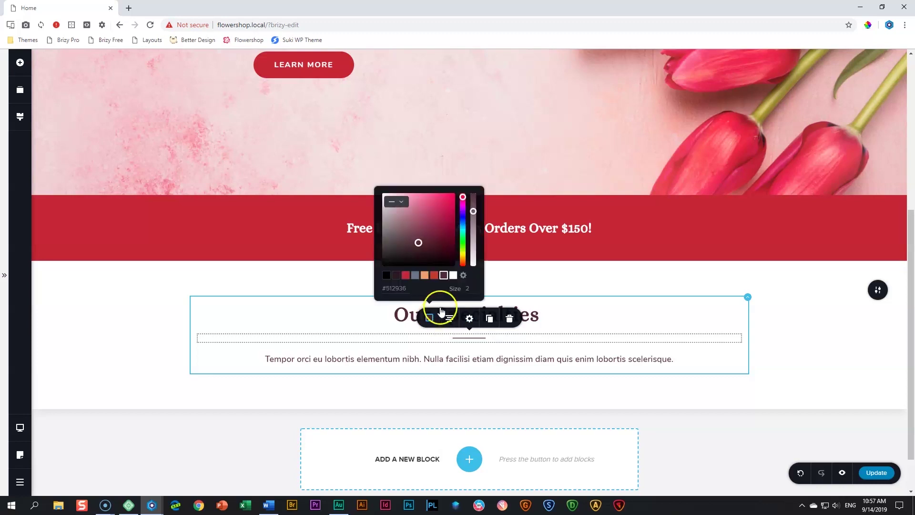
left_click(402, 203)
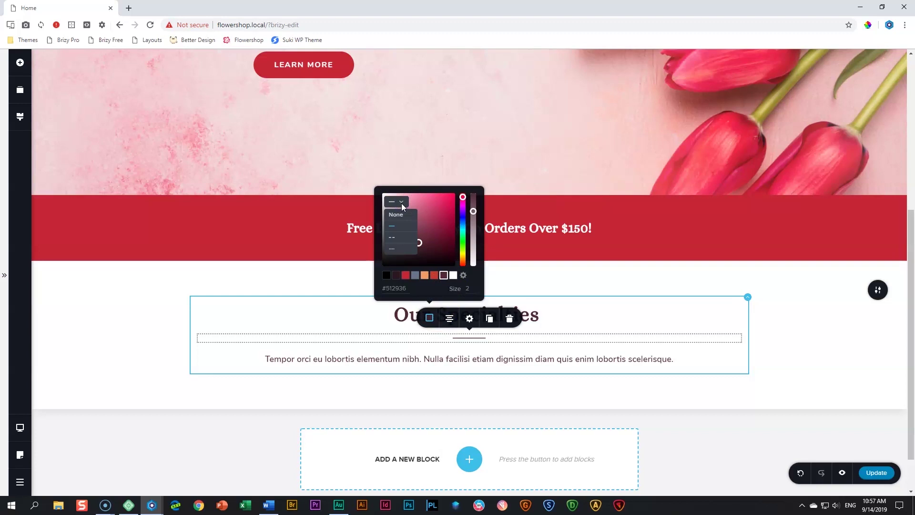
left_click(393, 239)
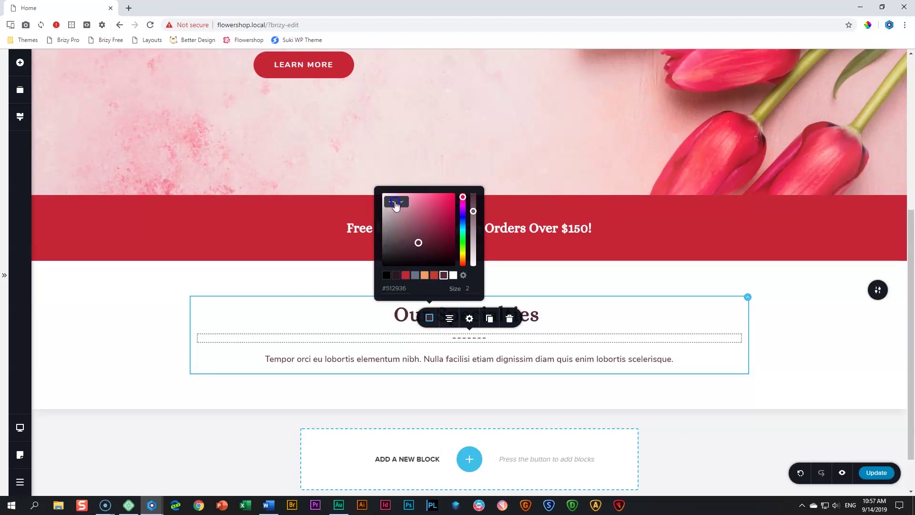
left_click(395, 203)
left_click(393, 248)
left_click(394, 203)
left_click(396, 223)
double_click(468, 289)
left_click(579, 321)
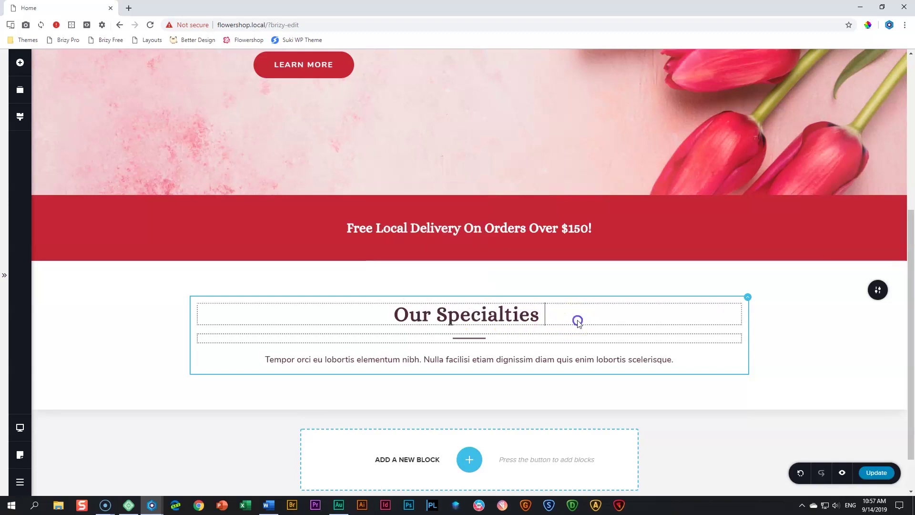
left_click(786, 324)
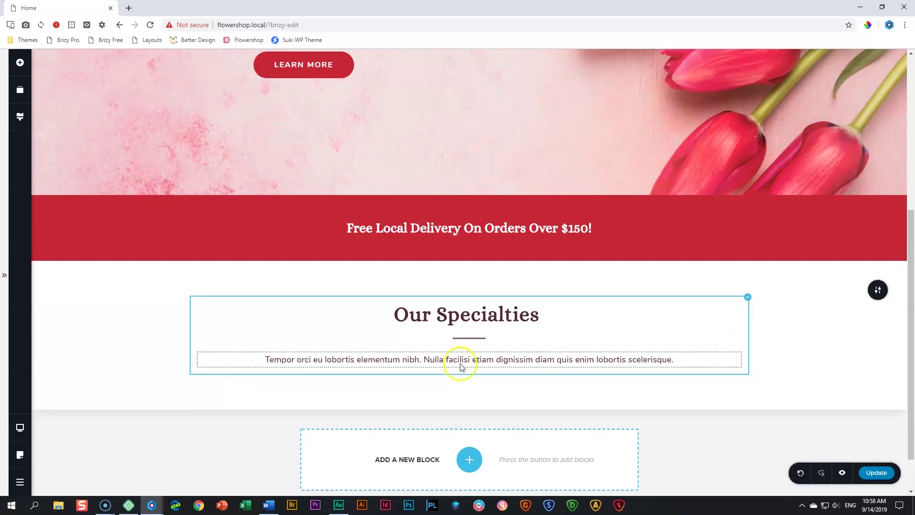
Set the placeholder paragraph's right and left padding separately to 25 px
left_click(527, 361)
left_click(520, 337)
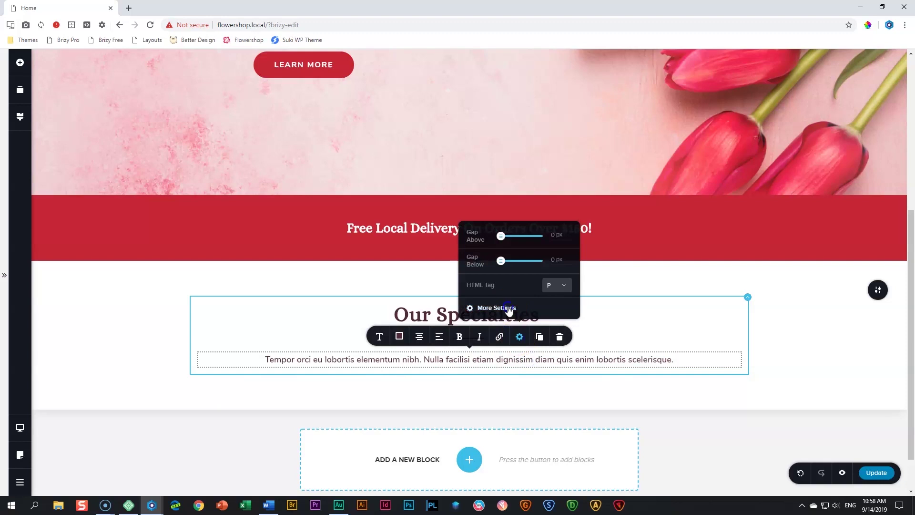
left_click(509, 308)
left_click(892, 125)
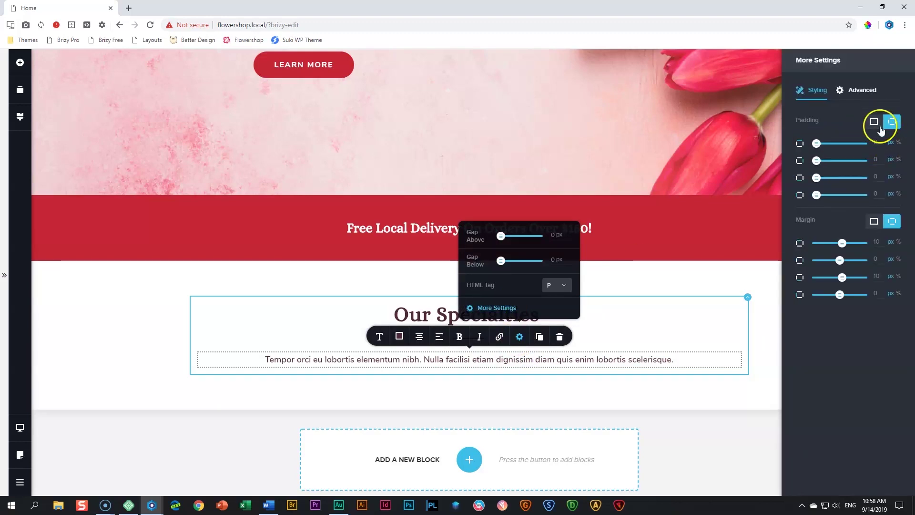
left_click(899, 161)
left_click(867, 161)
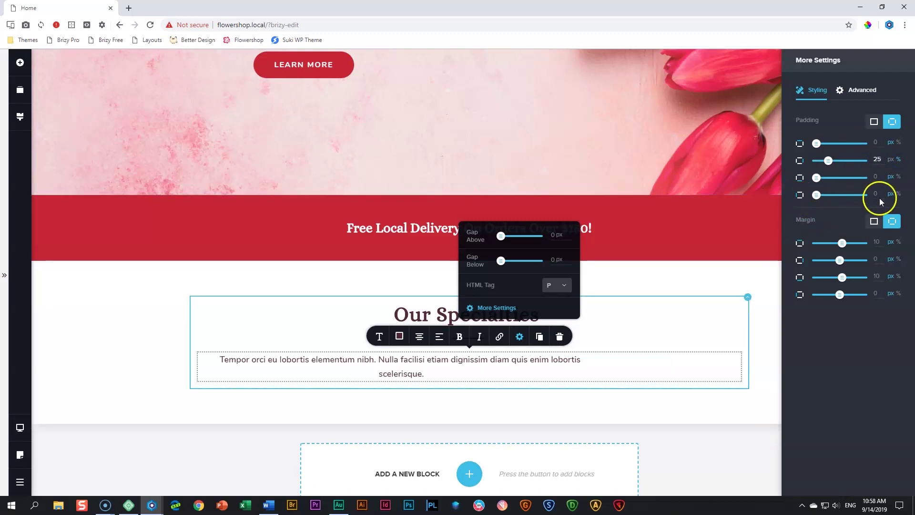
left_click(856, 194)
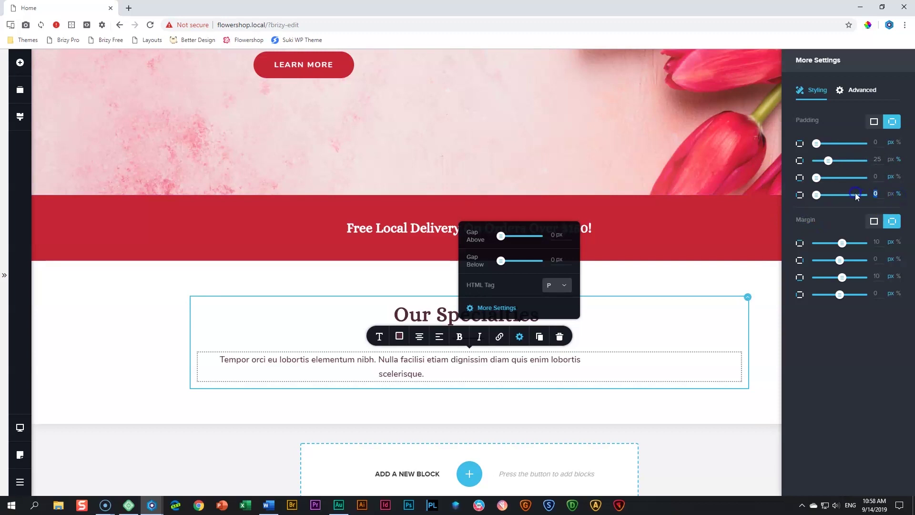
type("25")
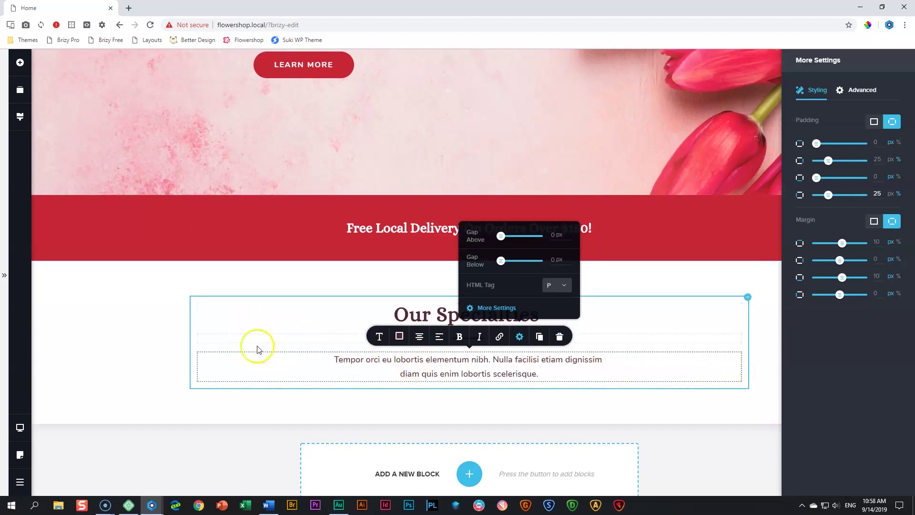
left_click(767, 338)
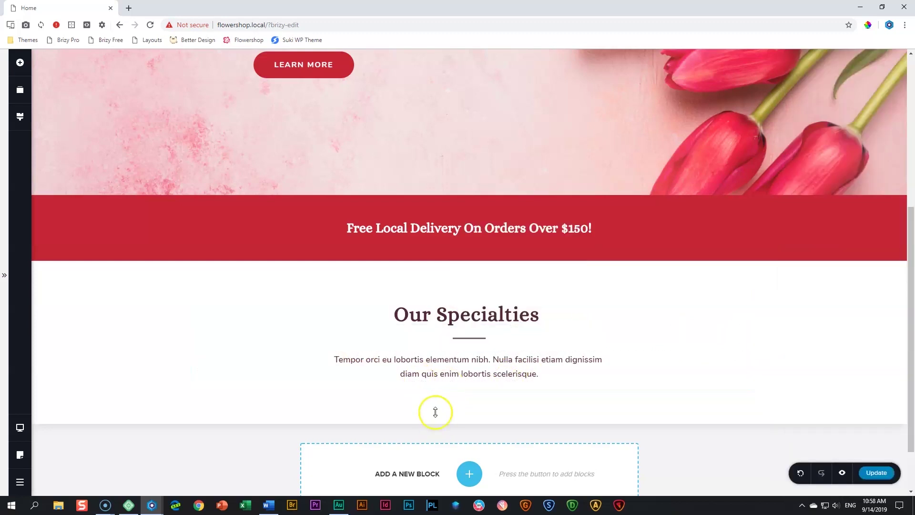
left_click(19, 62)
left_click_drag(125, 173, 455, 398)
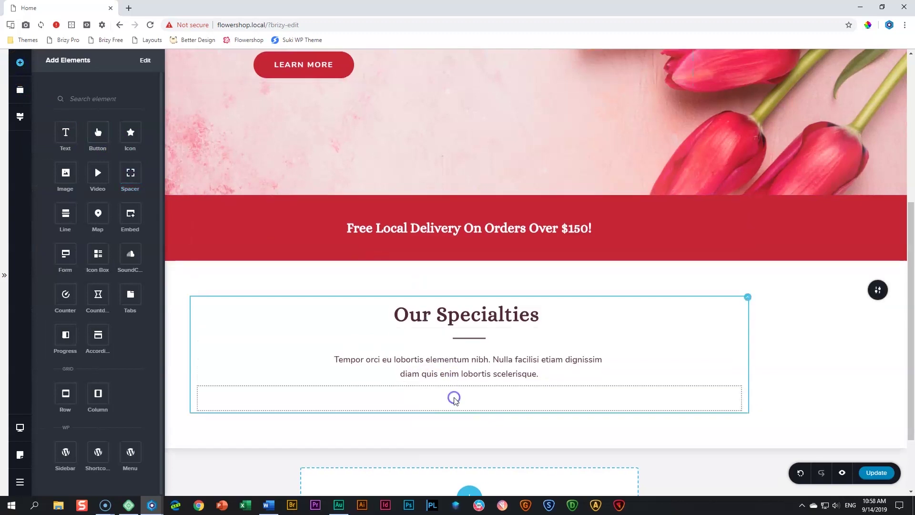
left_click(454, 397)
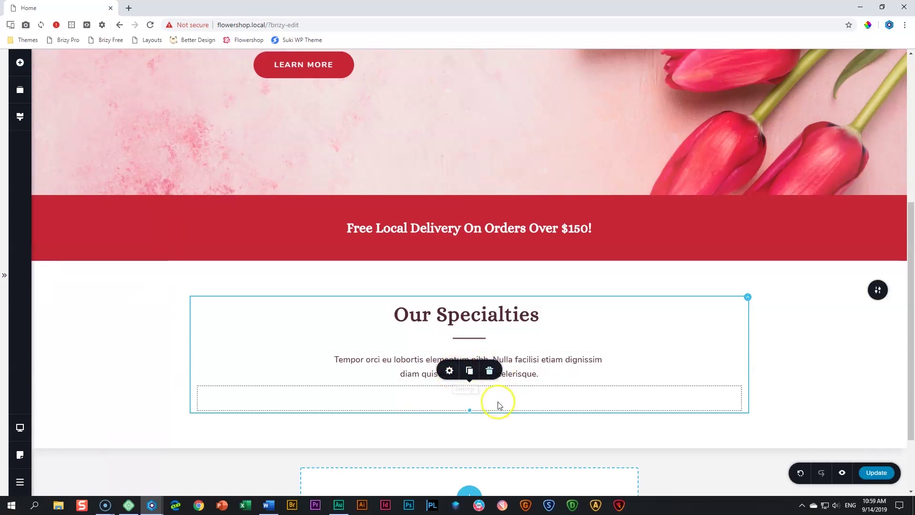
left_click_drag(470, 410, 470, 422)
left_click(449, 373)
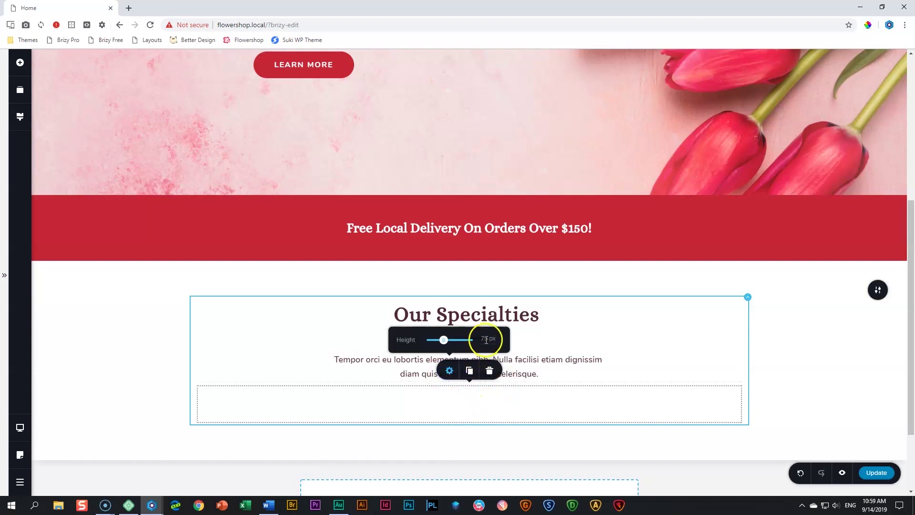
left_click(467, 410)
left_click(451, 373)
left_click_drag(443, 341, 442, 342)
left_click(773, 388)
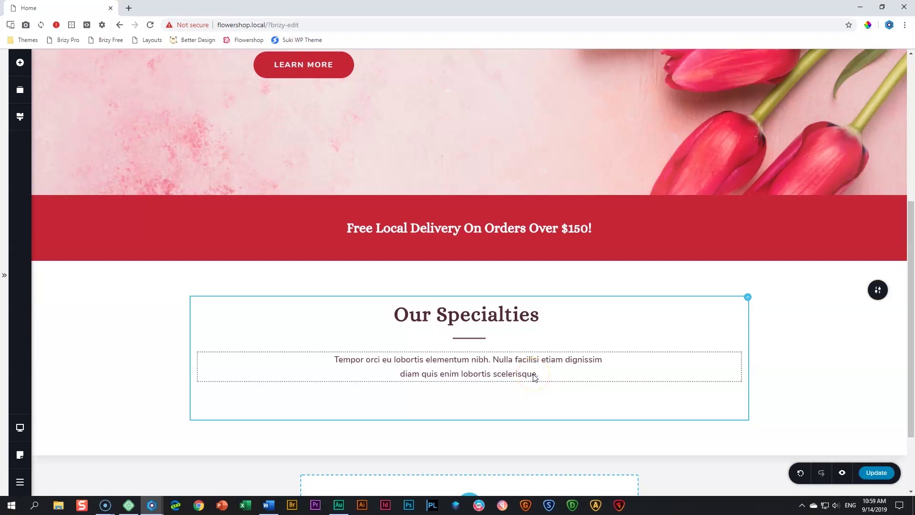
scroll(538, 367, "down", 2)
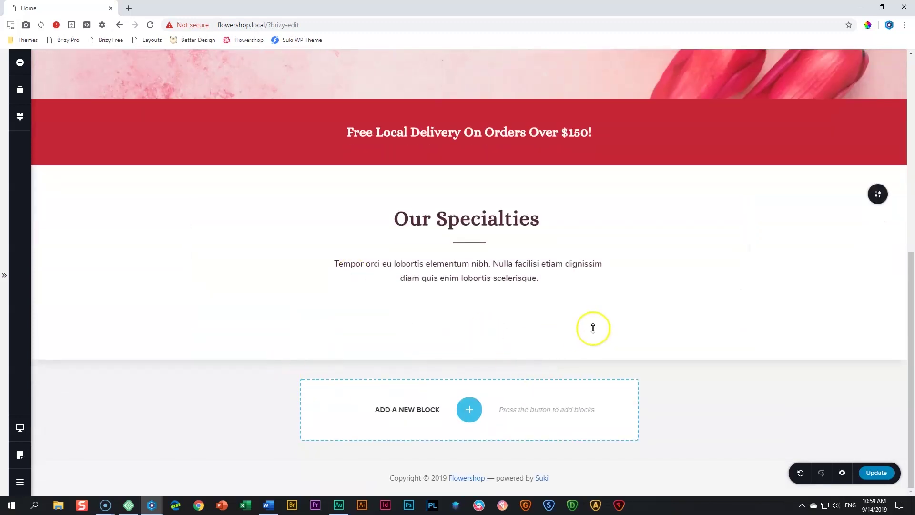
Drag a column row below the intro text and add a third column to it
left_click(20, 62)
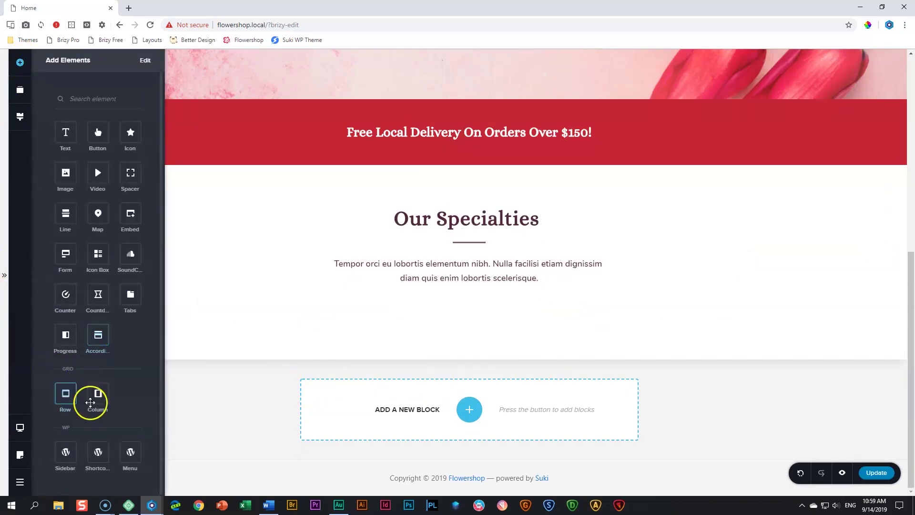
left_click_drag(99, 394, 416, 338)
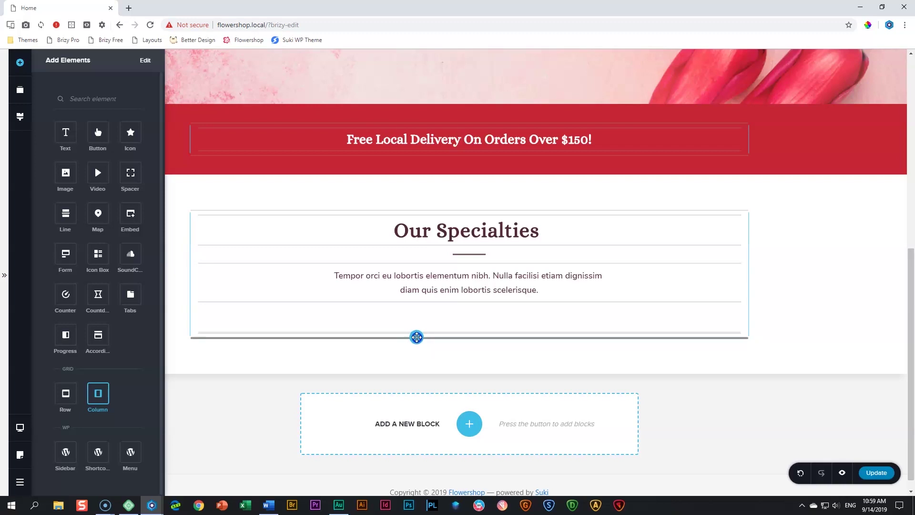
left_click_drag(416, 337, 417, 331)
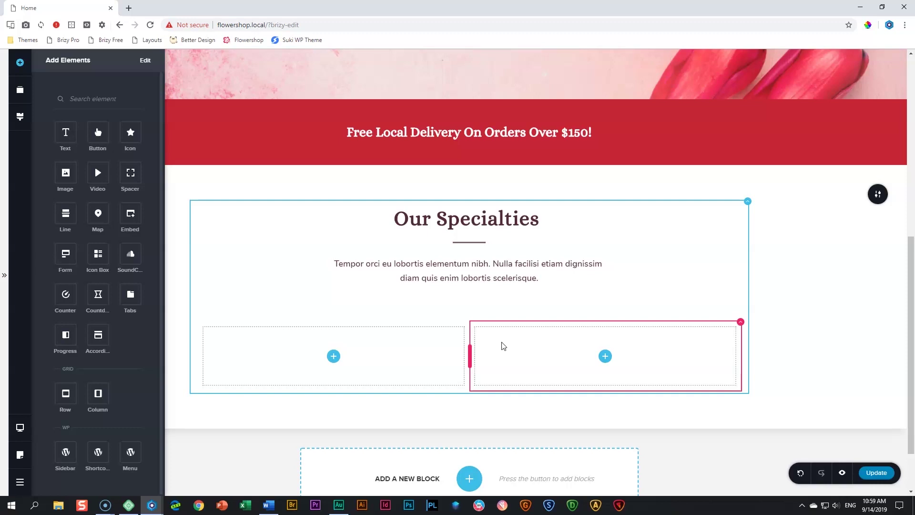
left_click(428, 347)
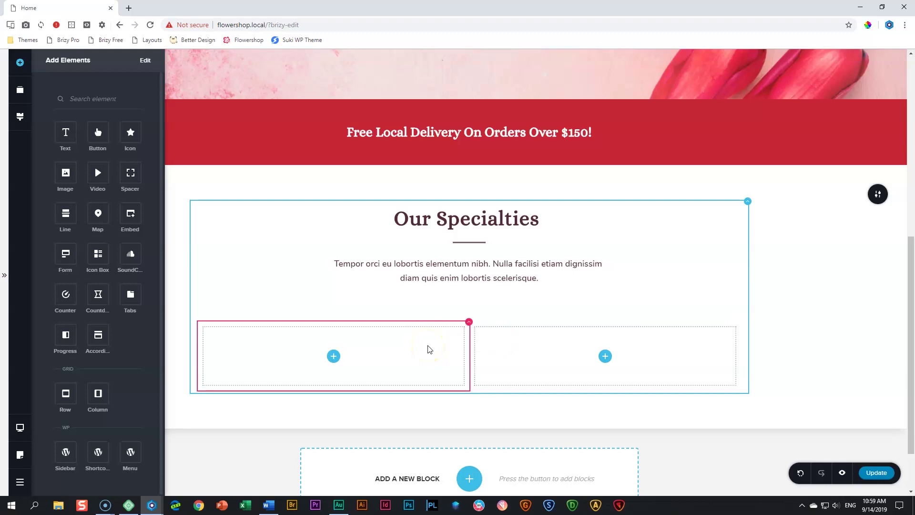
left_click(448, 338)
left_click(469, 324)
left_click(470, 305)
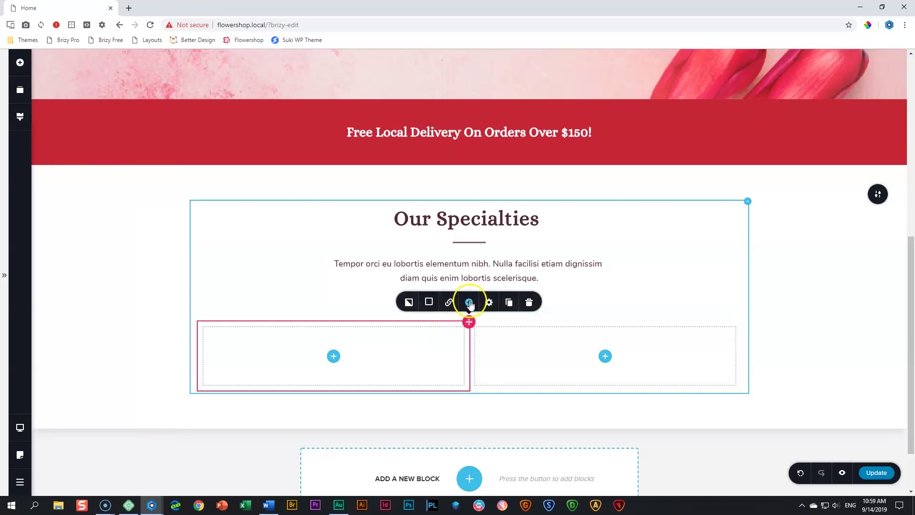
left_click(469, 305)
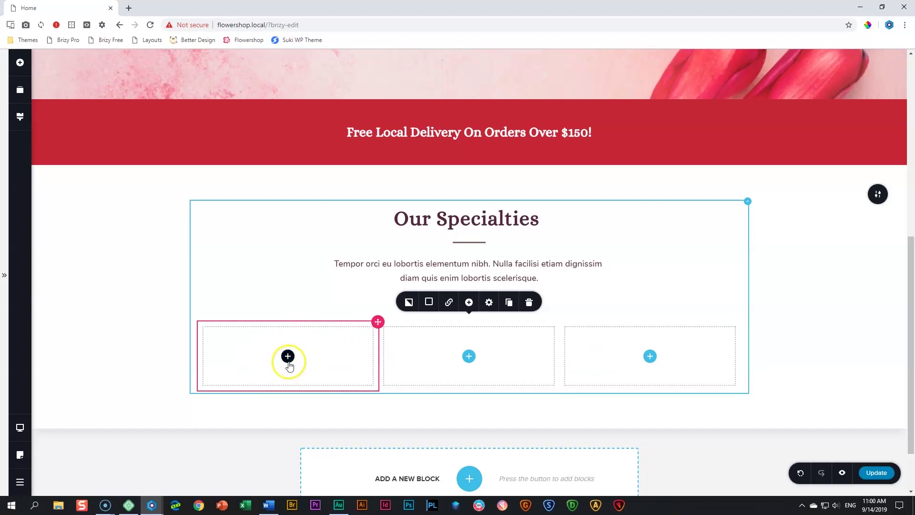
Place an image in the first column using the pink-flowers-in-a-vase photo from the Media Library
left_click(20, 67)
left_click_drag(65, 181, 311, 352)
left_click(233, 318)
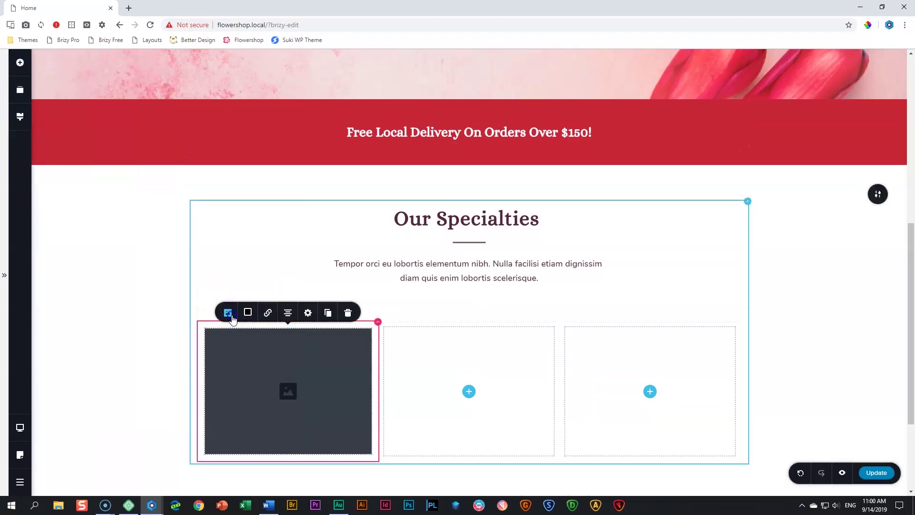
left_click(245, 221)
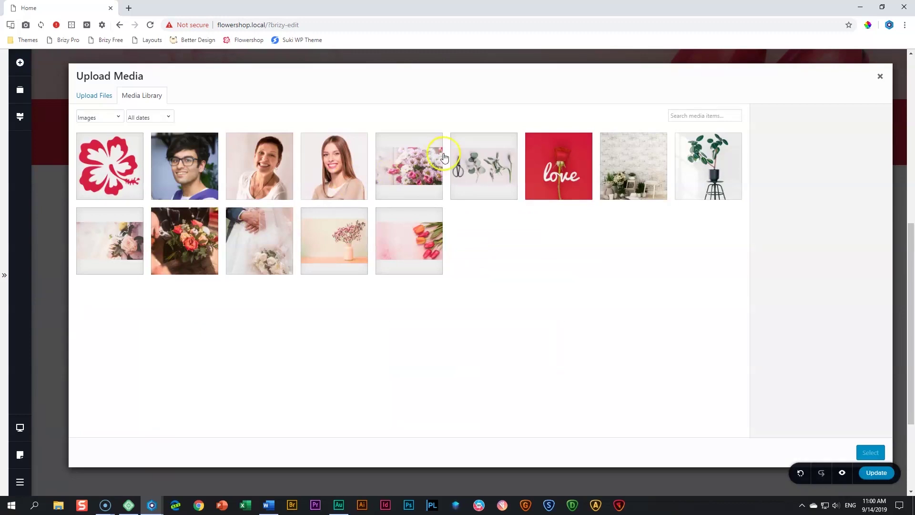
left_click(334, 228)
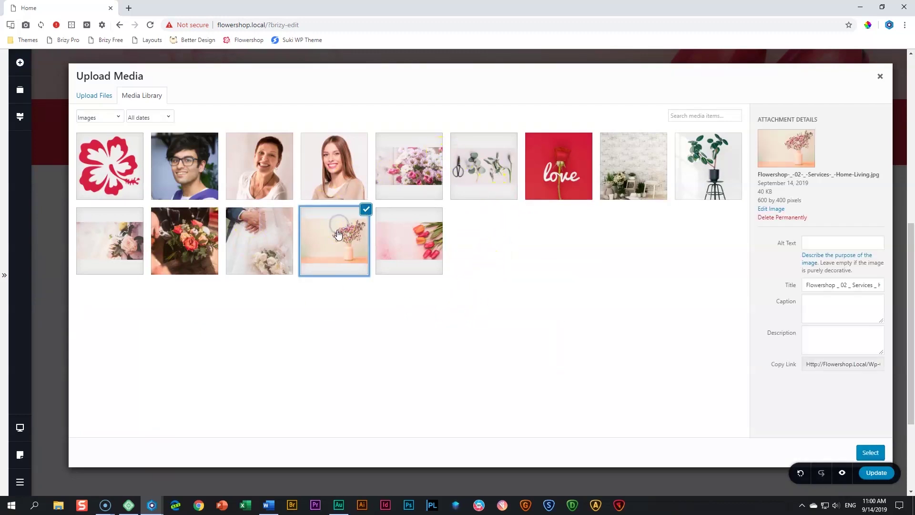
left_click(870, 453)
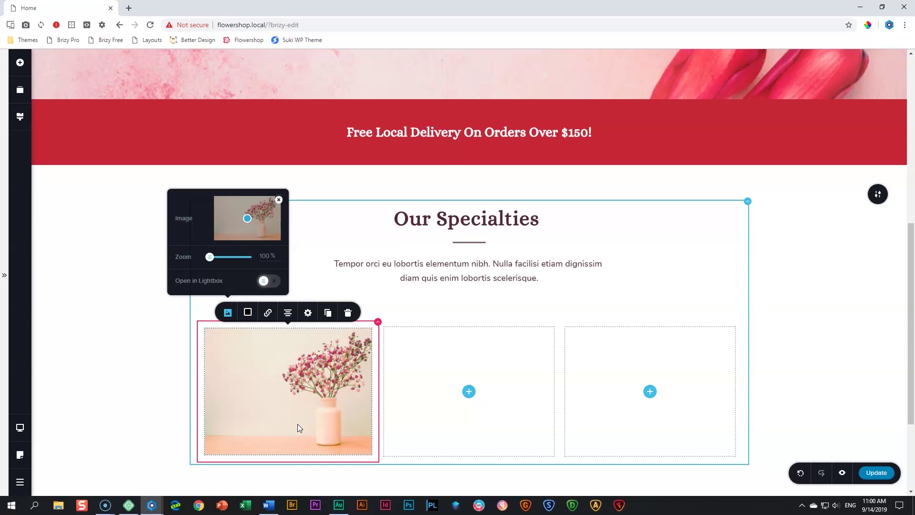
left_click(308, 313)
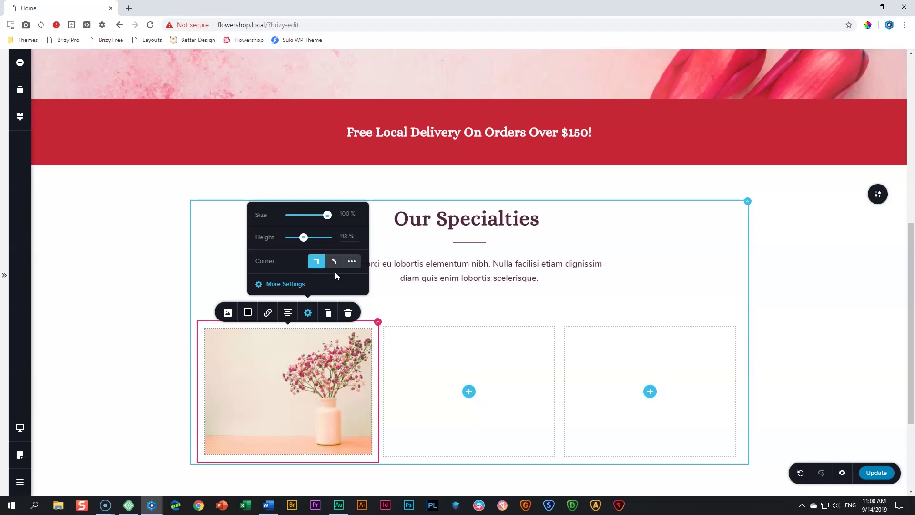
Change the vase photo's height from 113% to 100%
left_click(313, 384)
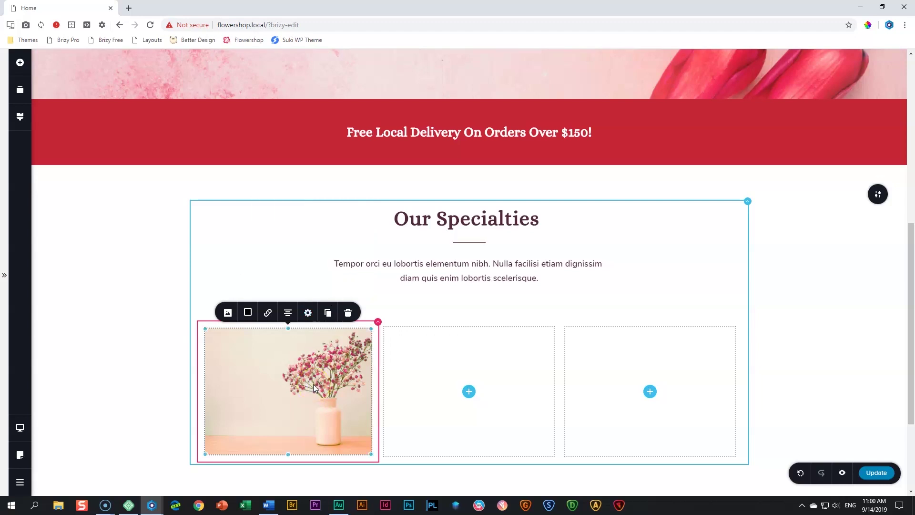
left_click(322, 364)
left_click(308, 312)
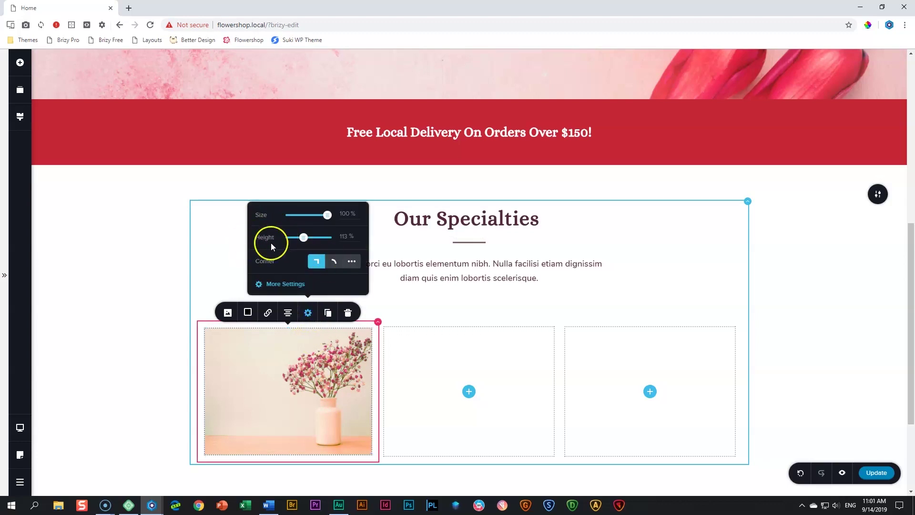
double_click(344, 236)
type("100")
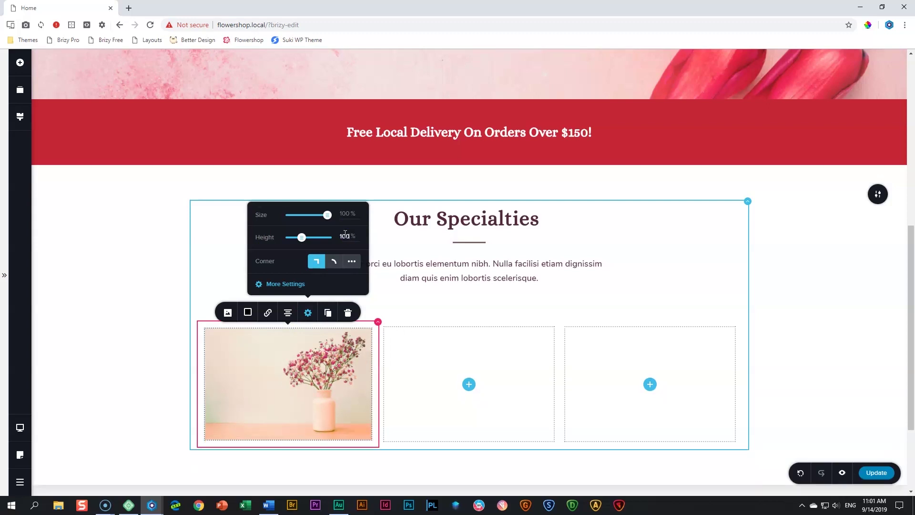
left_click(319, 386)
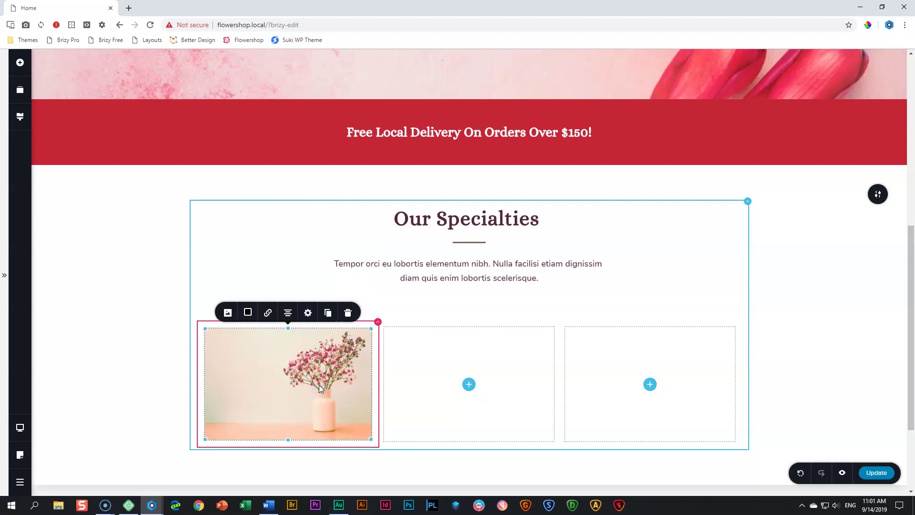
scroll(319, 387, "down", 2)
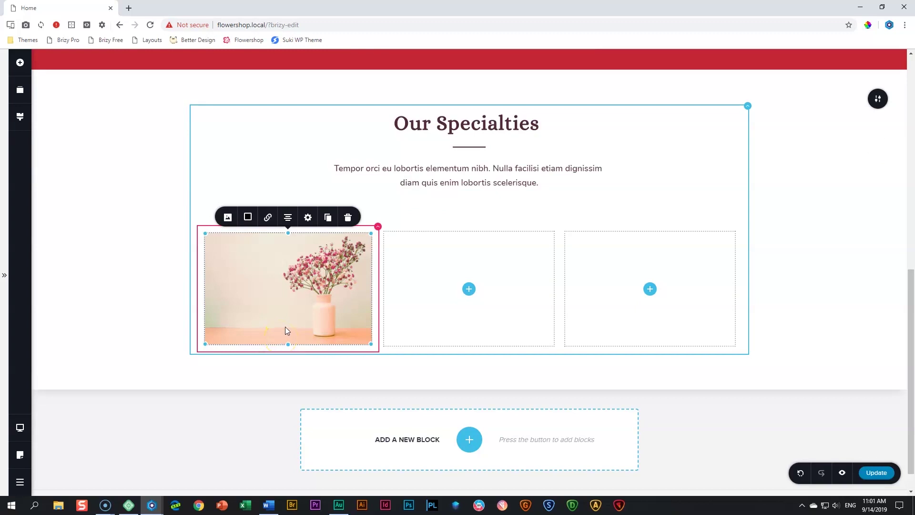
left_click(21, 67)
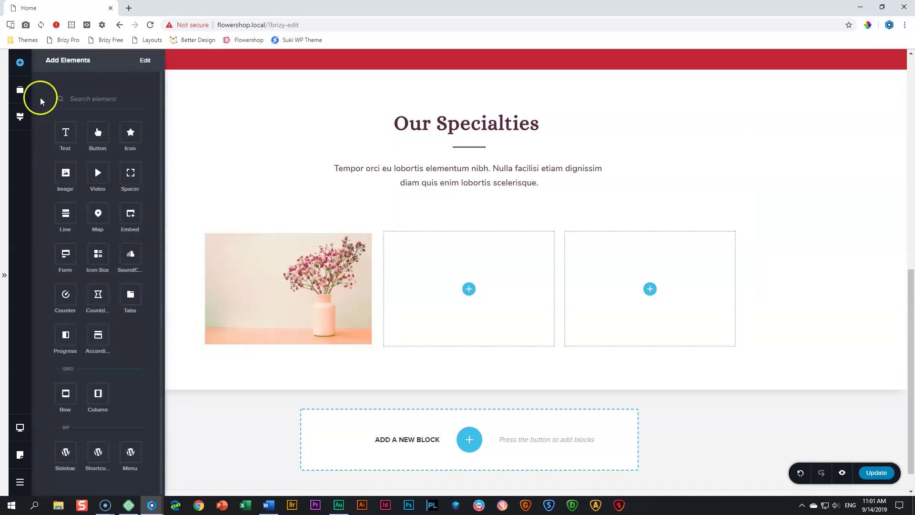
Add a 'Home & Living' caption beneath the vase photo styled as Heading 4
left_click_drag(65, 133, 254, 360)
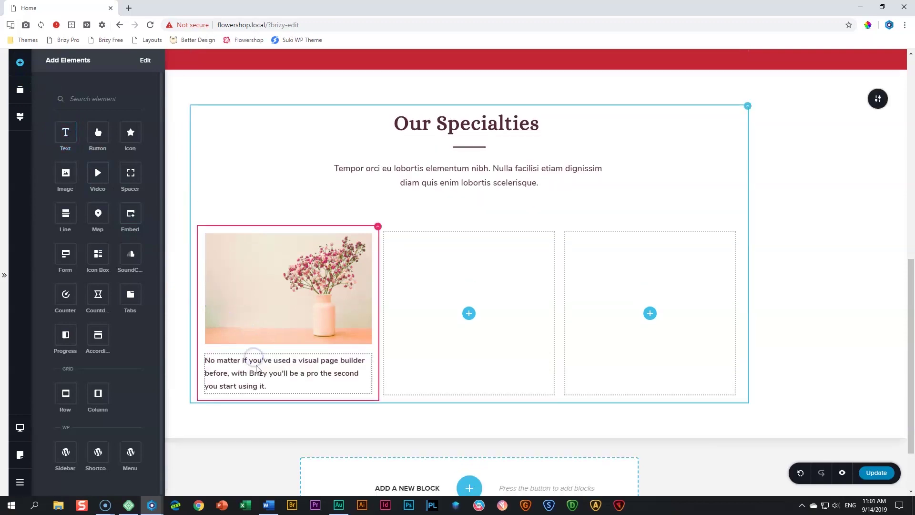
triple_click(258, 373)
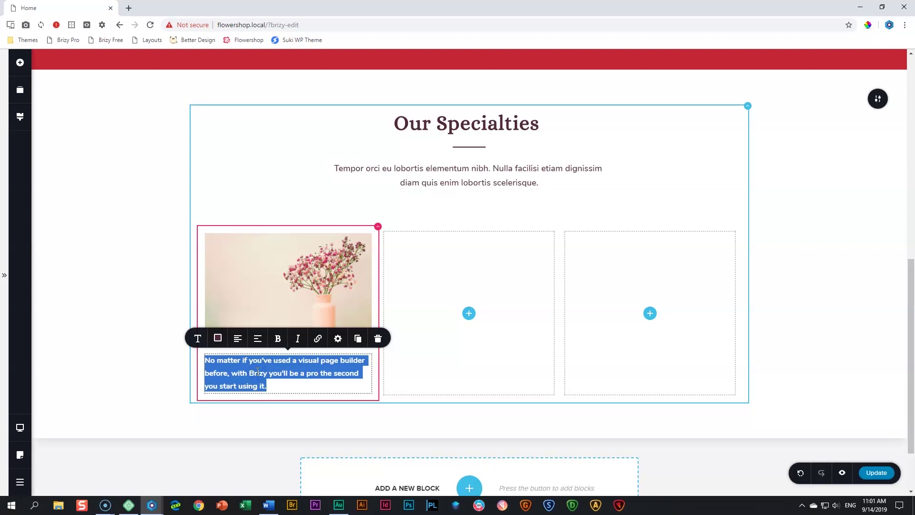
type("G")
key("BackSpace")
type("Home & Living")
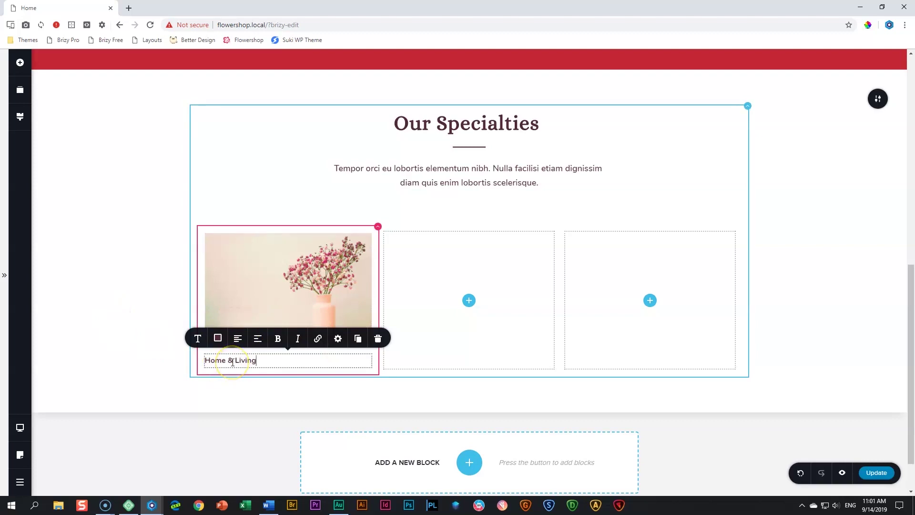
left_click(201, 339)
left_click(257, 243)
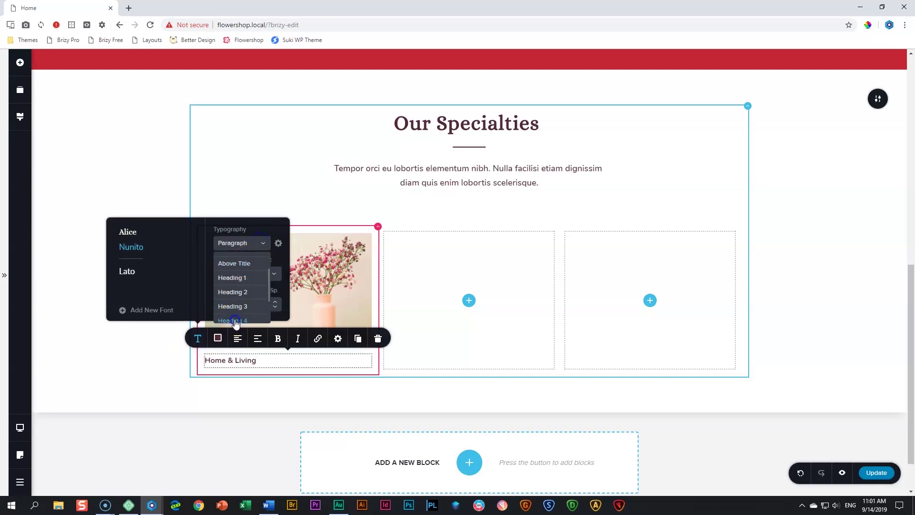
left_click(233, 318)
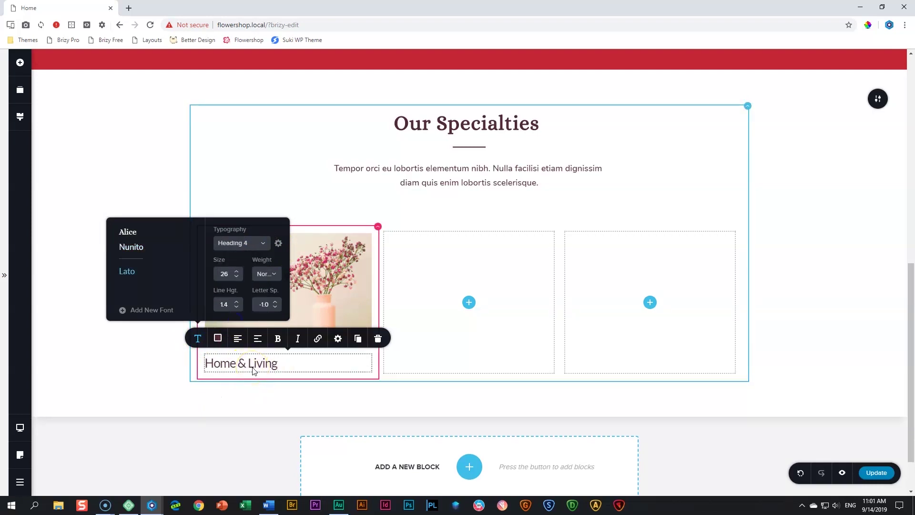
left_click(22, 119)
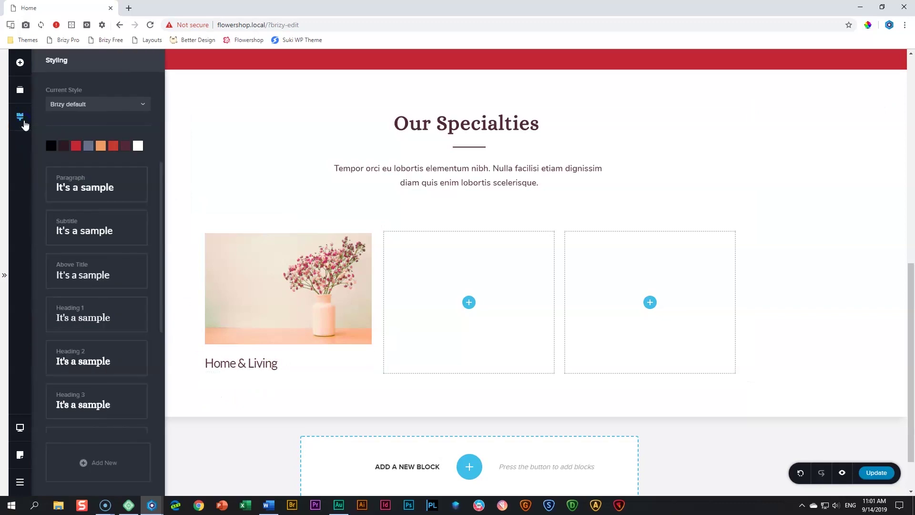
Switch the Heading 4 text style to Nunito at size 24
scroll(67, 291, "down", 2)
left_click(91, 365)
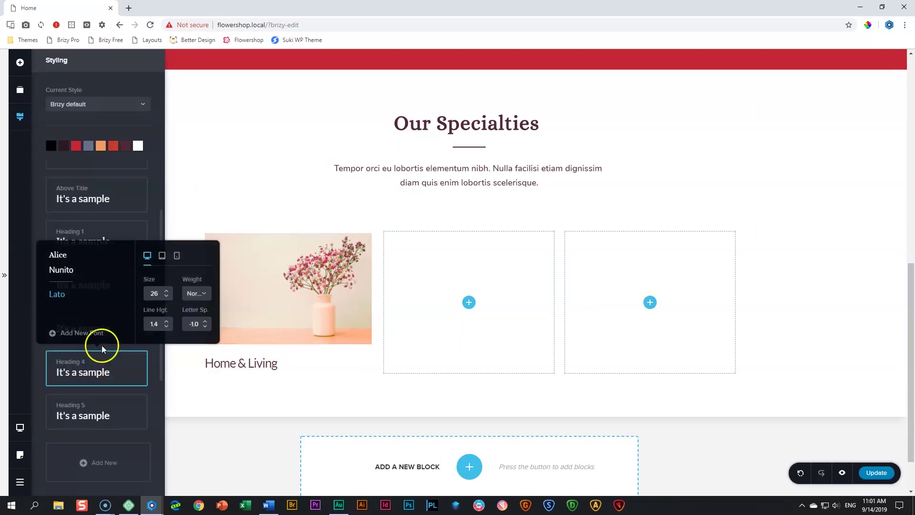
left_click(66, 271)
key("alt+Tab")
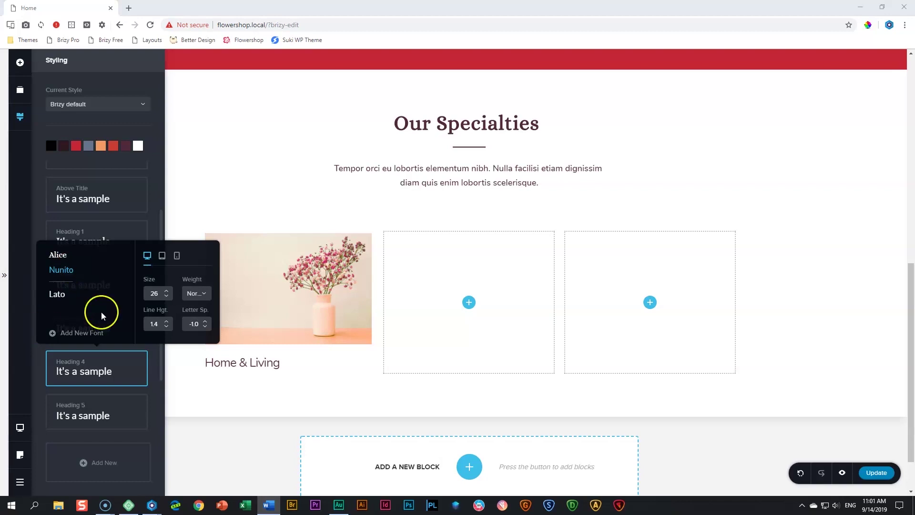
left_click(170, 299)
left_click(170, 299)
left_click(170, 299)
Make Heading 4 Semi Bold with 0.0 letter spacing, then open the elements list
left_click(198, 293)
left_click(202, 352)
left_click(202, 352)
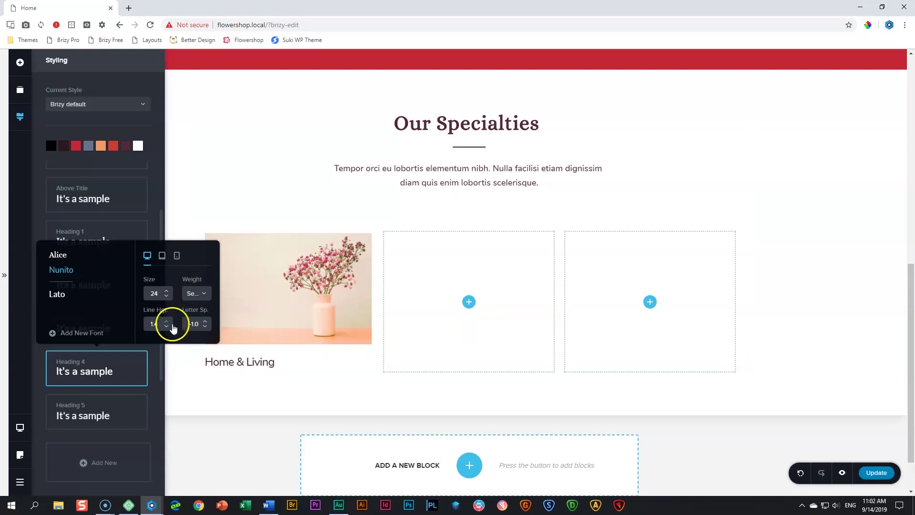
left_click(208, 323)
left_click(208, 323)
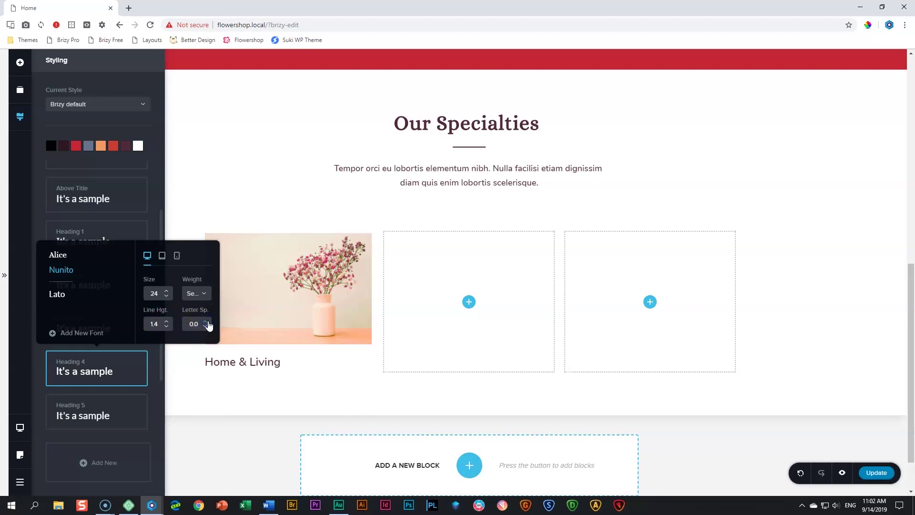
left_click(267, 363)
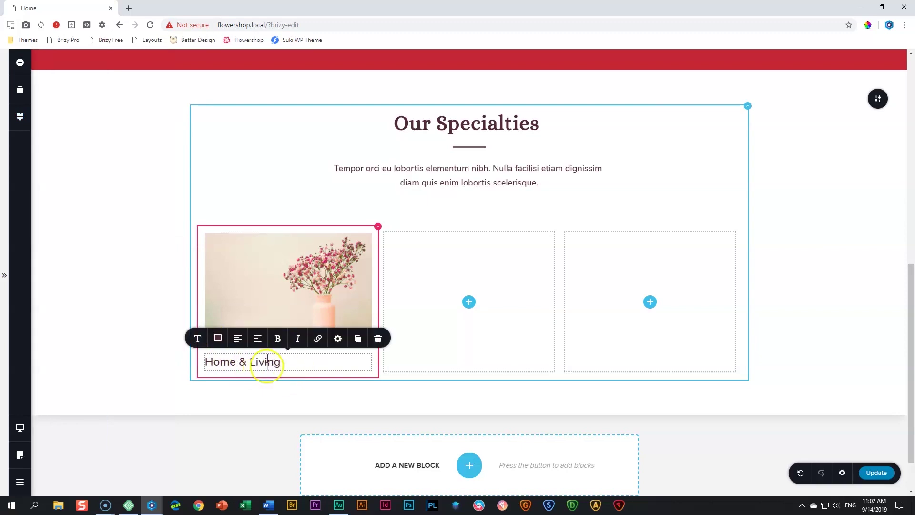
left_click(20, 63)
Add a new paragraph beneath the Home & Living caption
left_click_drag(128, 183, 245, 382)
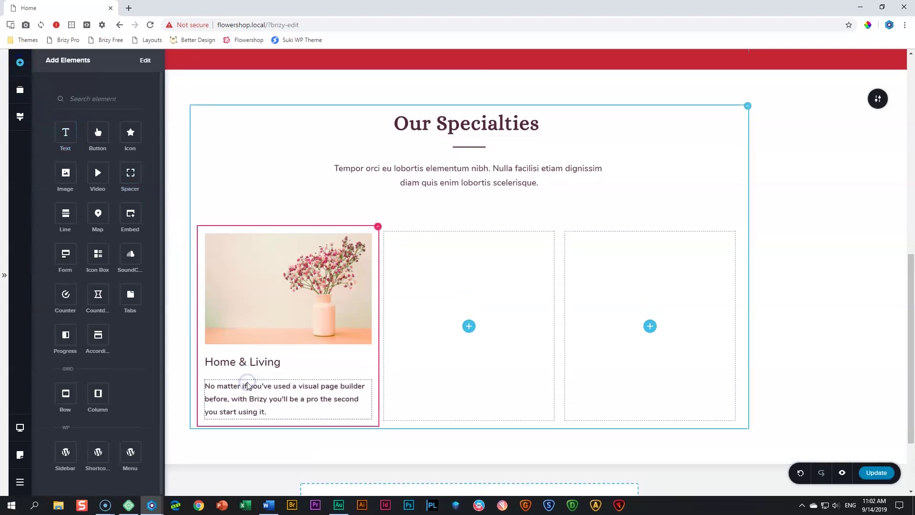
left_click(251, 400)
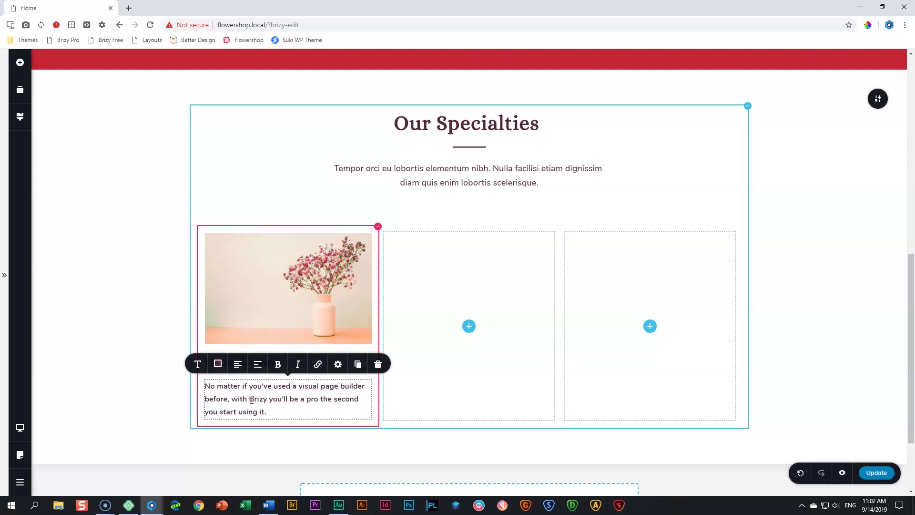
left_click(197, 365)
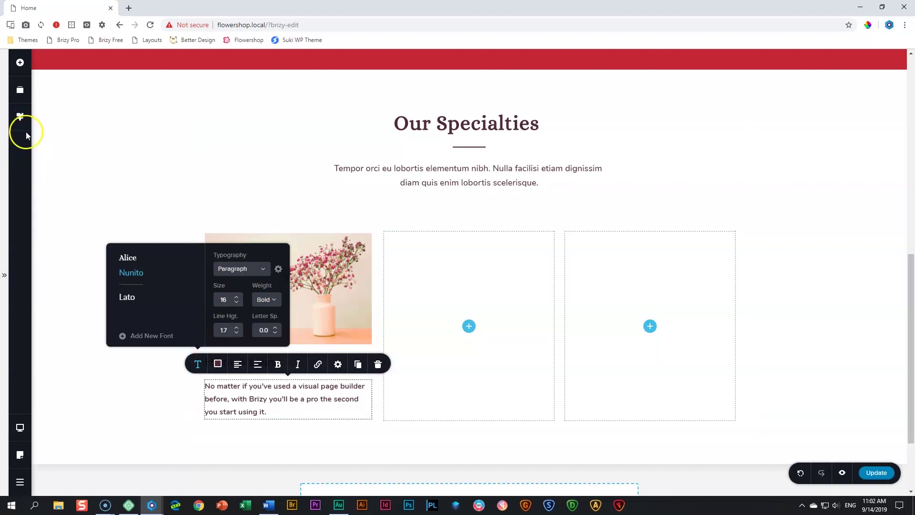
Change the global Paragraph text style weight from Bold to Normal
left_click(21, 119)
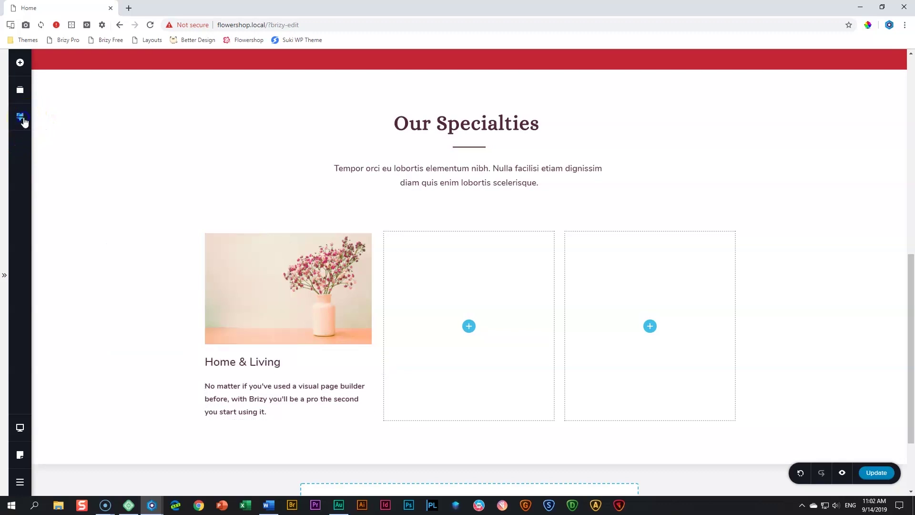
left_click(65, 195)
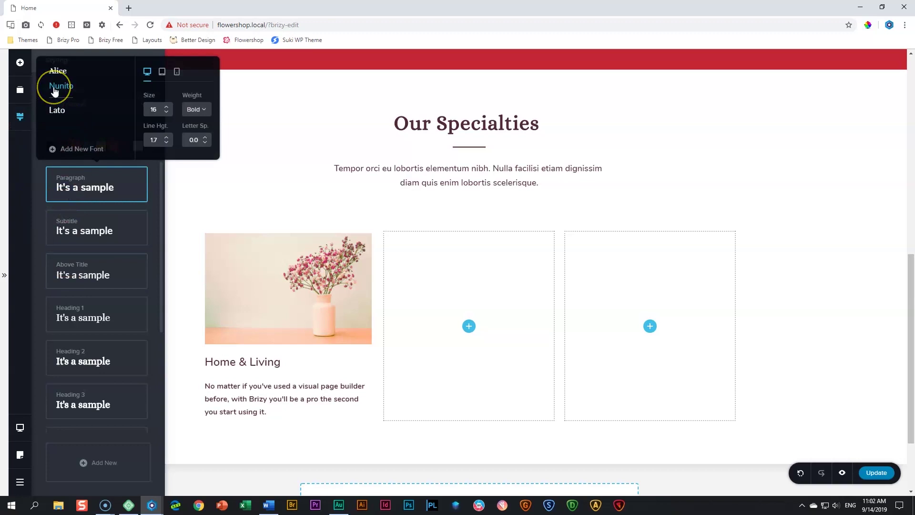
left_click(198, 115)
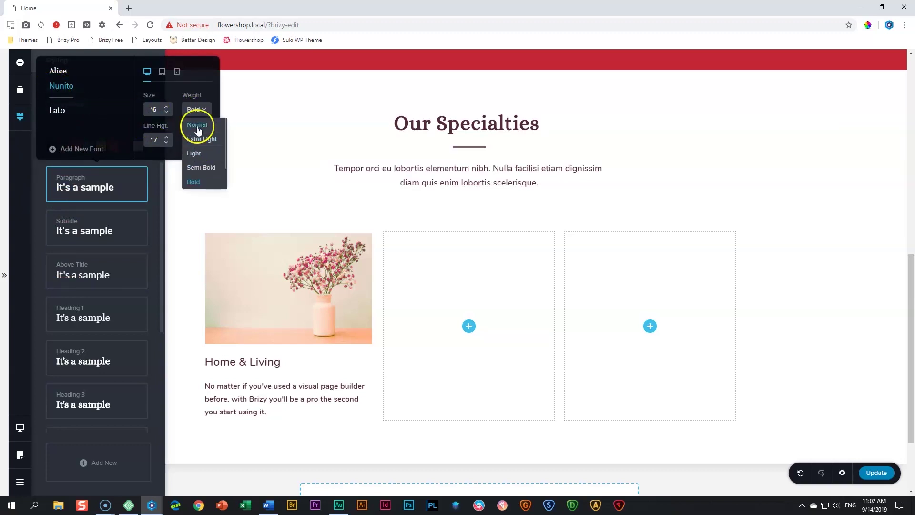
left_click(198, 125)
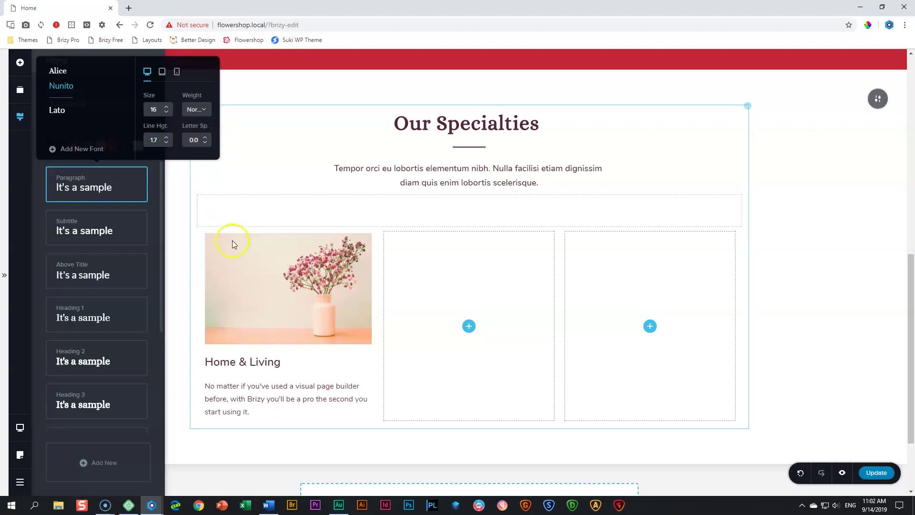
left_click(264, 393)
left_click(400, 412)
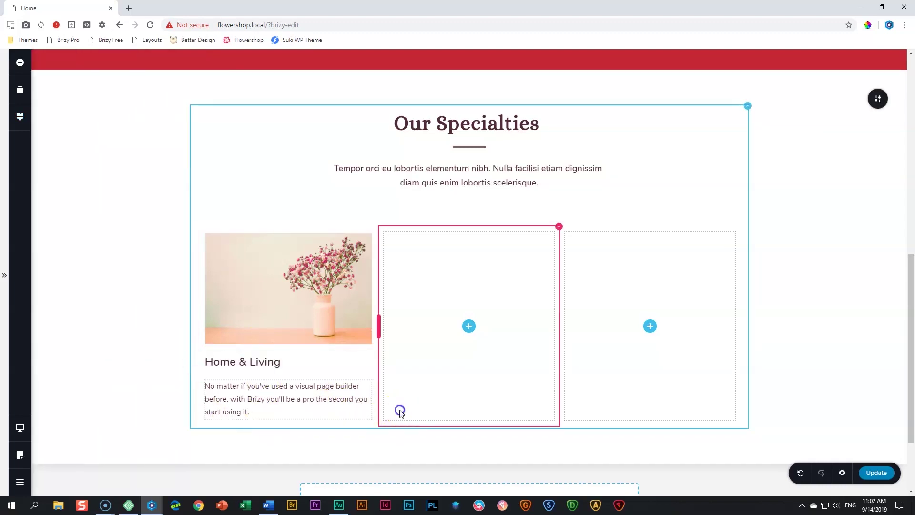
Replace the Home & Living description with the 'Commodo viverra maecenas accumsan lacus…' placeholder
left_click(363, 405)
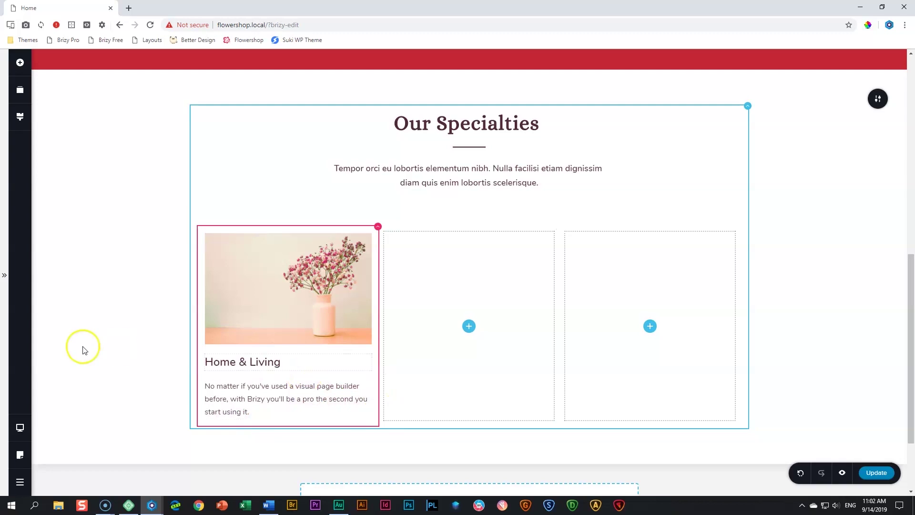
left_click(305, 389)
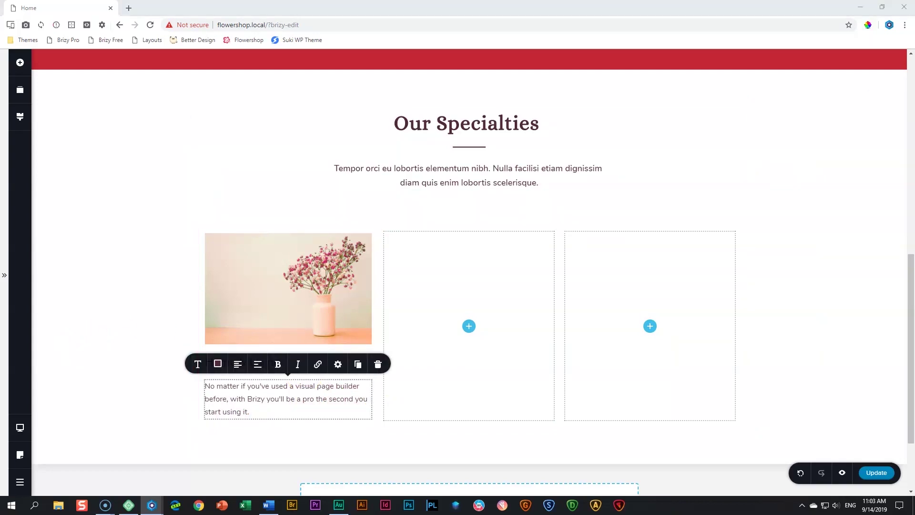
triple_click(281, 402)
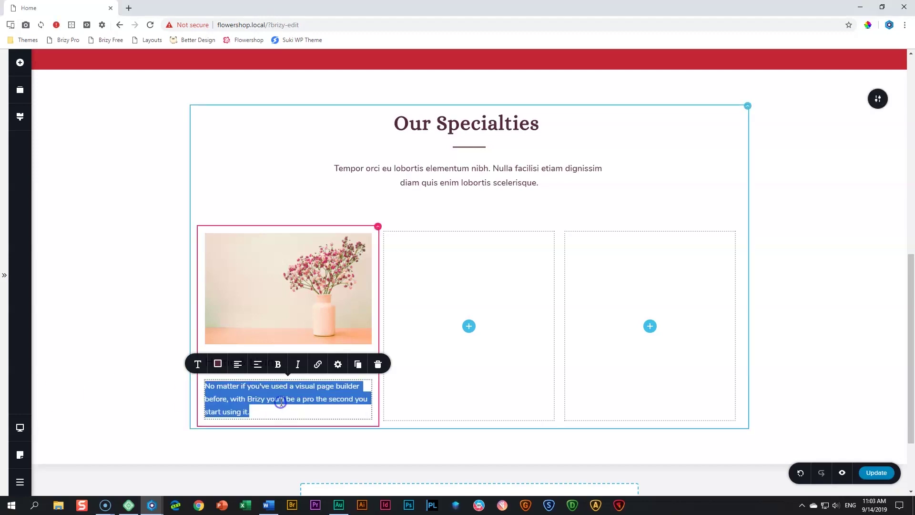
type("Commodo viverra maecenas accumsan lacus vel facilisis. Vitae turpis massa sed elementum tempus egestas sed sed.")
left_click(122, 347)
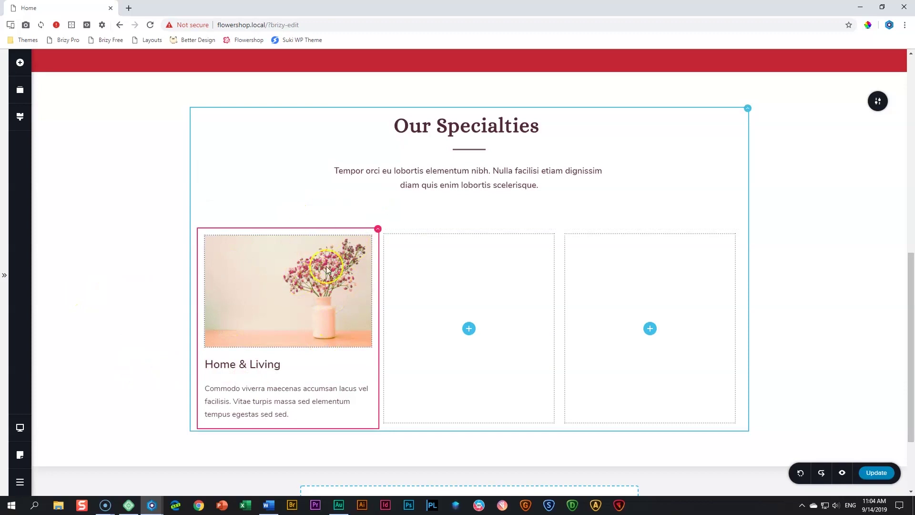
left_click(377, 230)
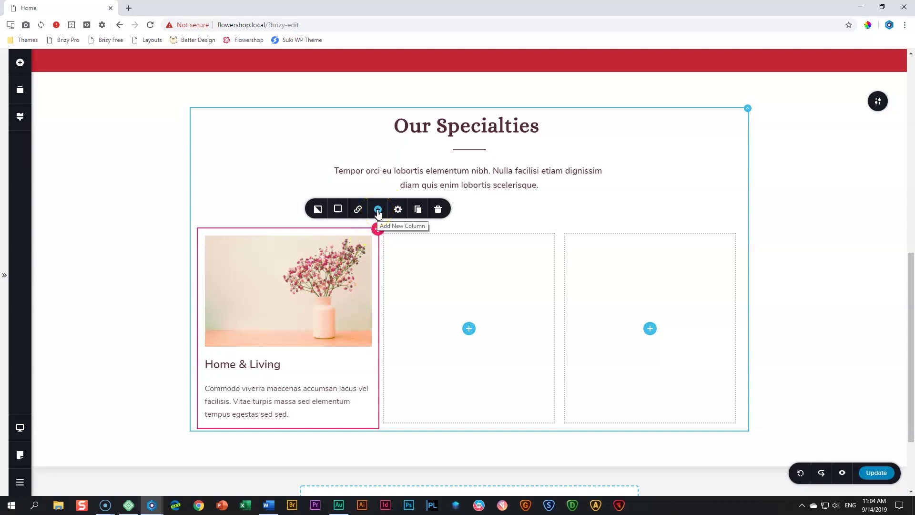
Duplicate the Home & Living column twice
left_click(378, 210)
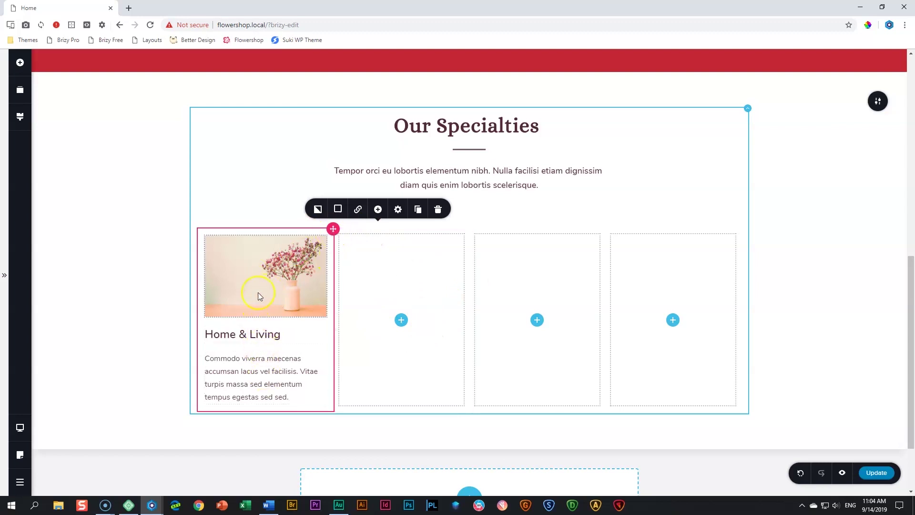
left_click(417, 212)
left_click(417, 211)
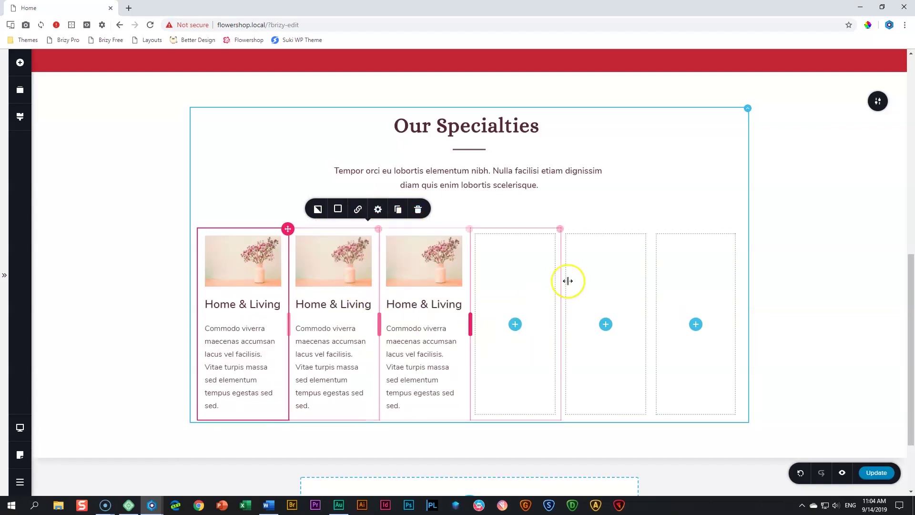
Delete the three empty columns from the row
right_click(540, 261)
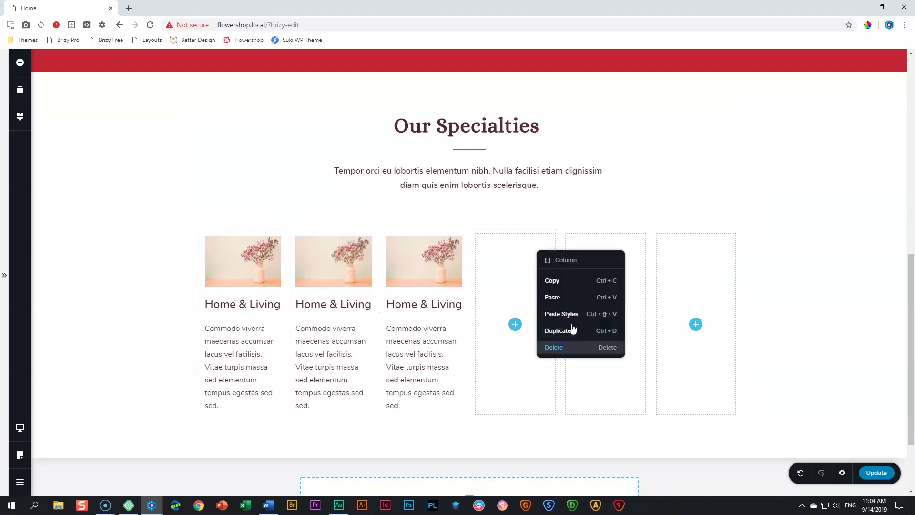
left_click(565, 347)
right_click(577, 267)
left_click(587, 387)
right_click(658, 275)
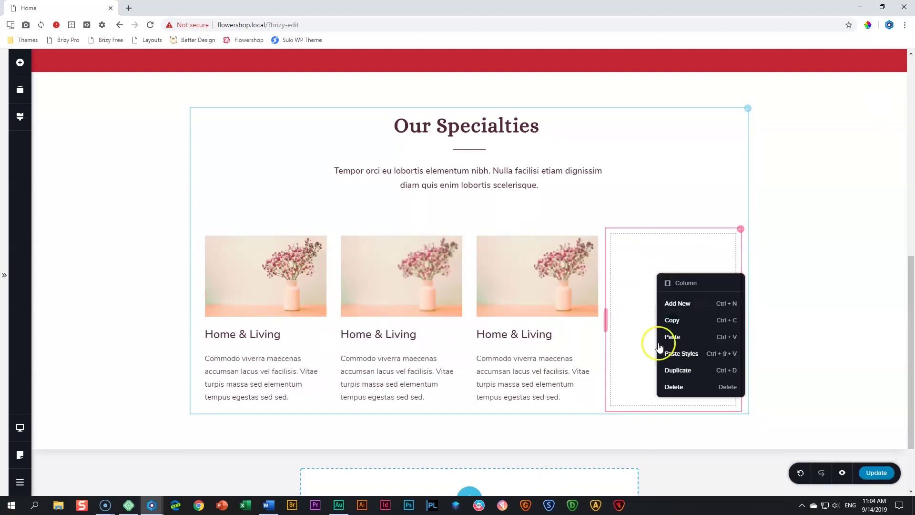
left_click(672, 387)
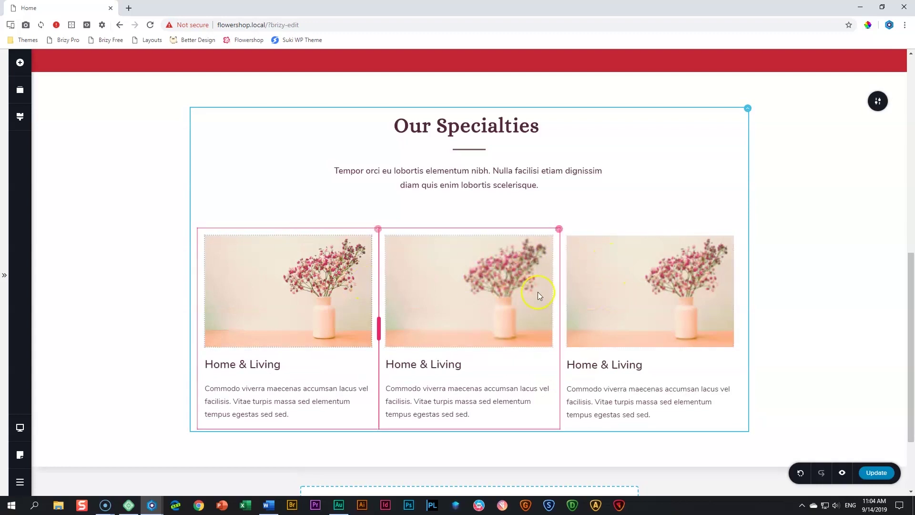
Replace the middle card's image with the wedding couple photo from the Media Library
left_click(459, 282)
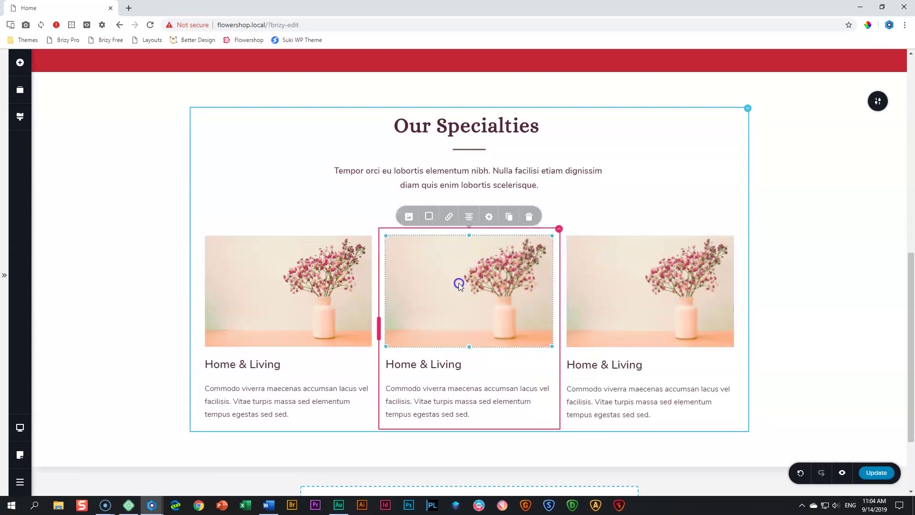
left_click(409, 221)
left_click(460, 107)
left_click(428, 124)
left_click(274, 233)
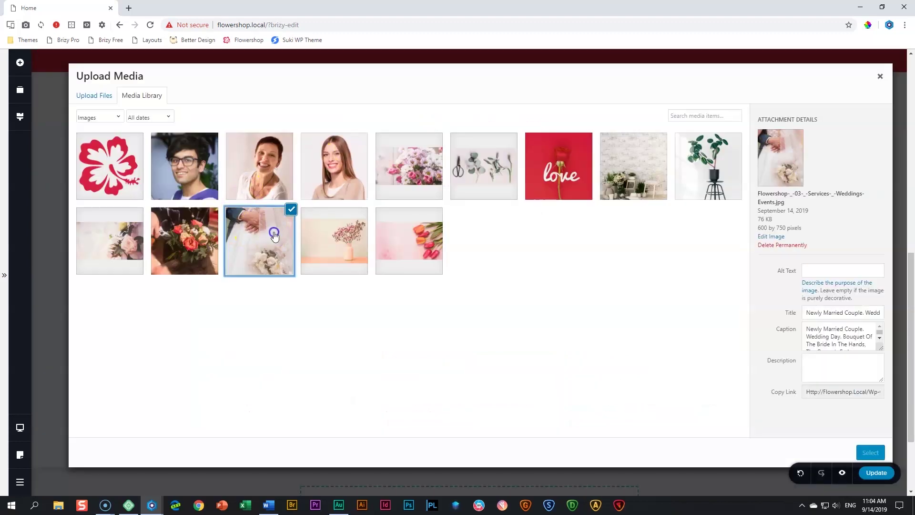
left_click(871, 453)
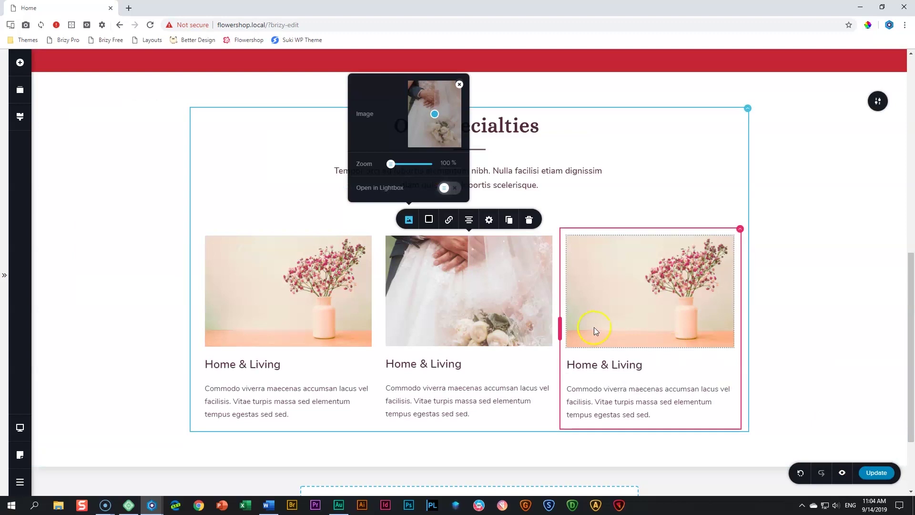
left_click(485, 286)
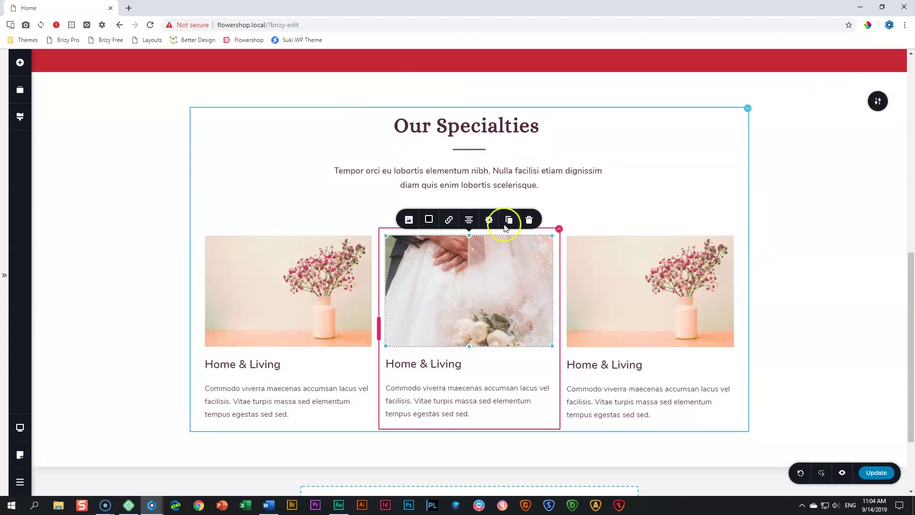
Set the middle image's height to 100%
left_click(489, 219)
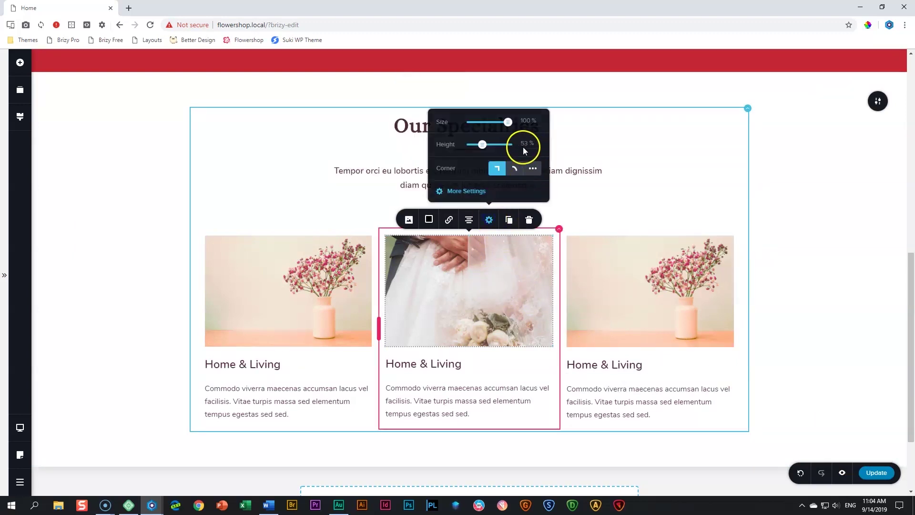
double_click(525, 146)
type("100")
scroll(477, 267, "down", 3)
Retitle the middle card 'Wedding & Events'
left_click(444, 320)
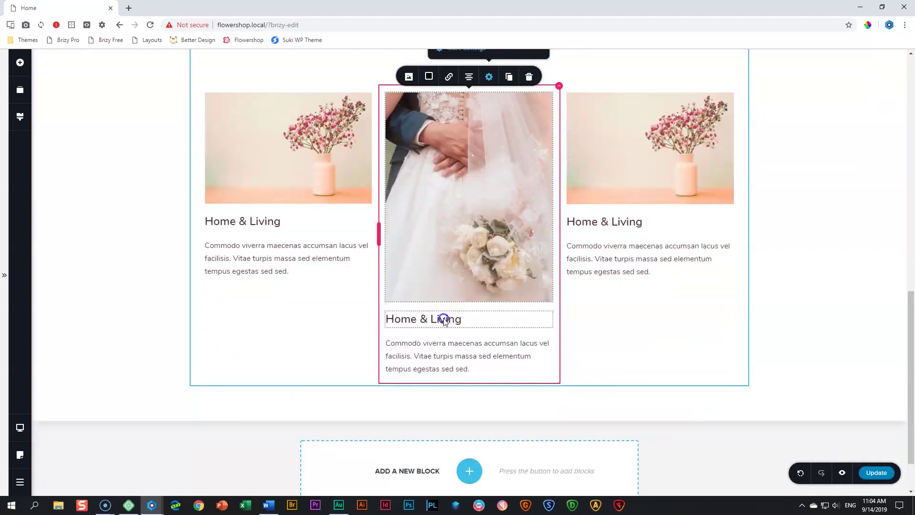
triple_click(444, 319)
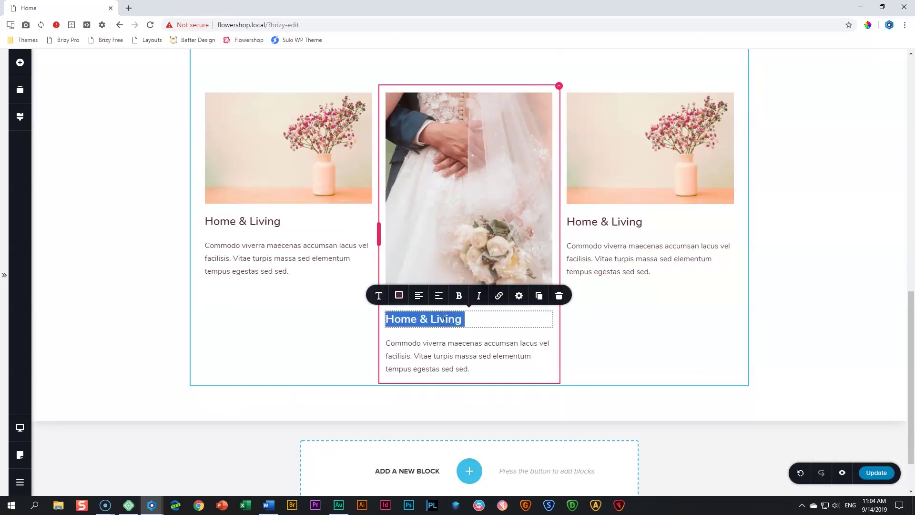
type("Wedding & Events")
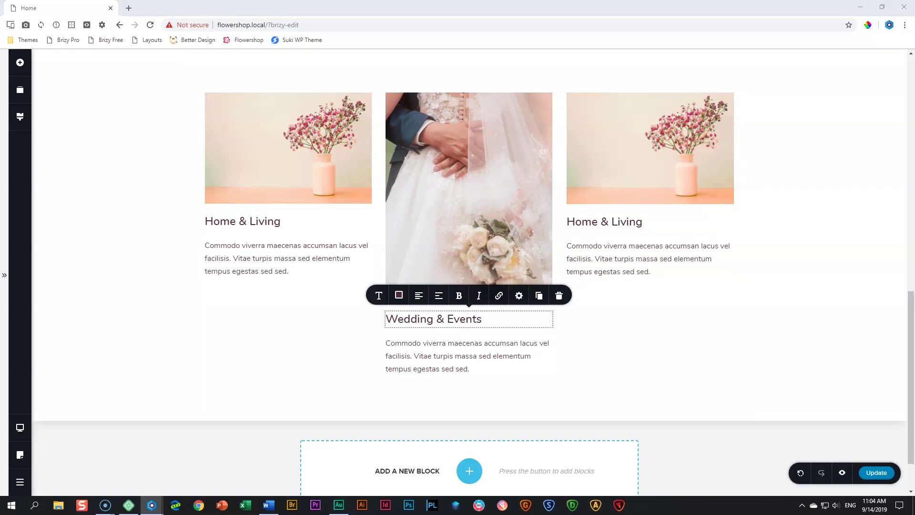
left_click(436, 368)
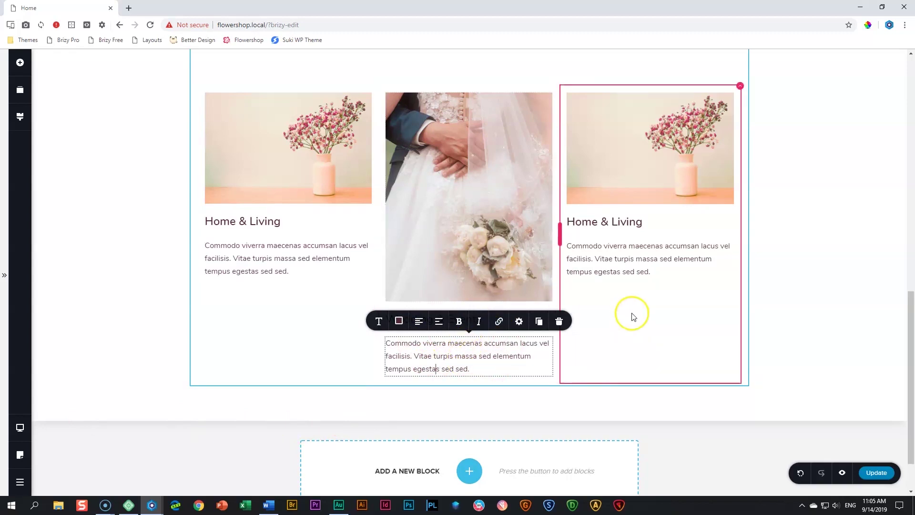
Swap the third card's image for the bouquet photo and raise its height to 100%
left_click(469, 229)
left_click(640, 188)
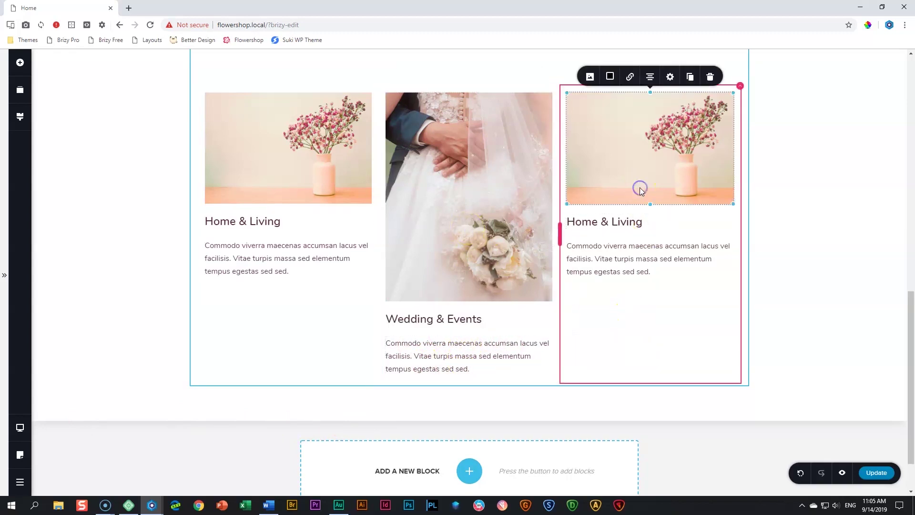
left_click(591, 77)
left_click(641, 104)
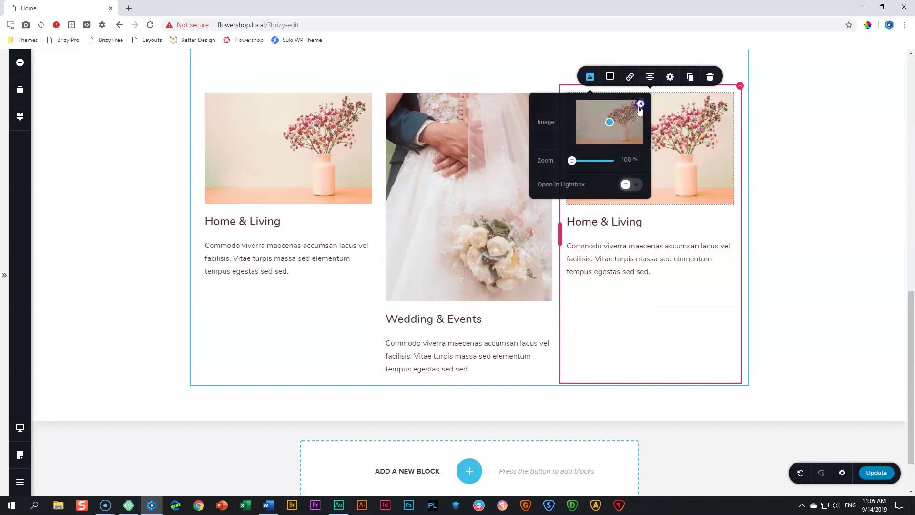
left_click(608, 121)
left_click(181, 253)
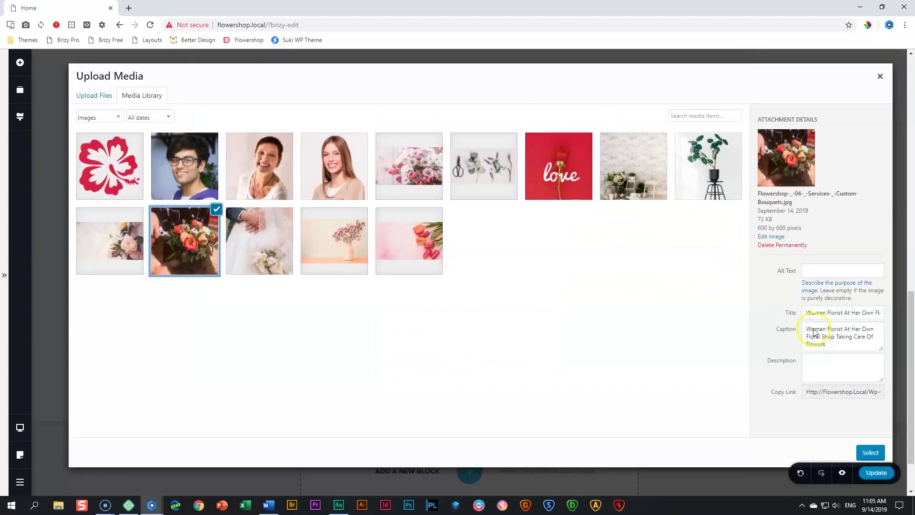
left_click(871, 452)
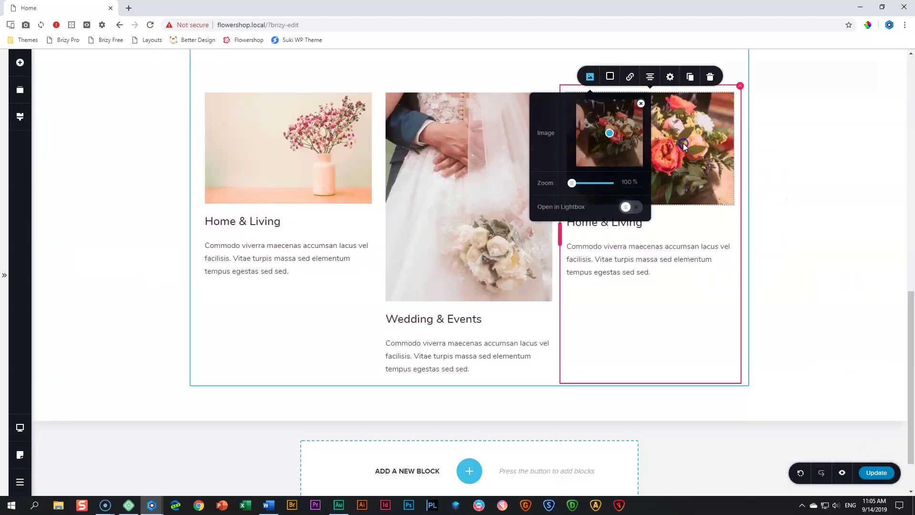
left_click(682, 143)
left_click(670, 77)
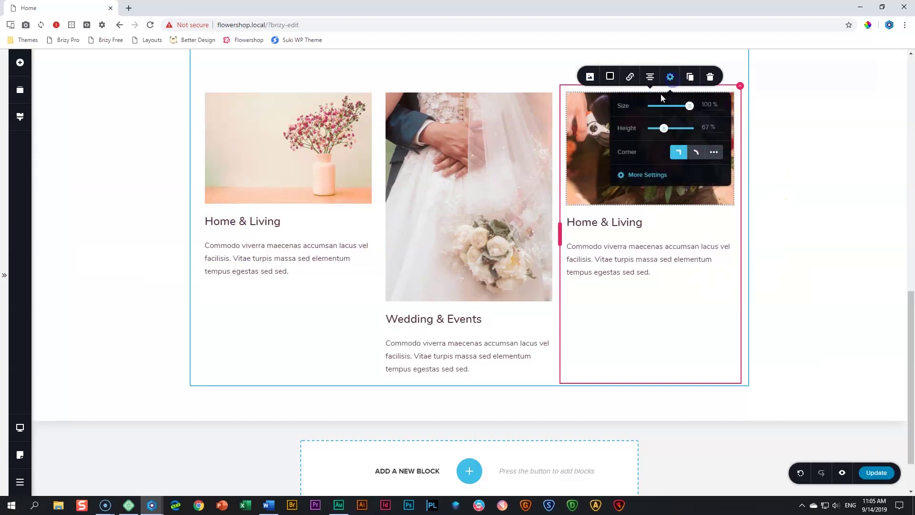
double_click(706, 126)
Retitle the third card 'Custom Bouquets'
triple_click(604, 277)
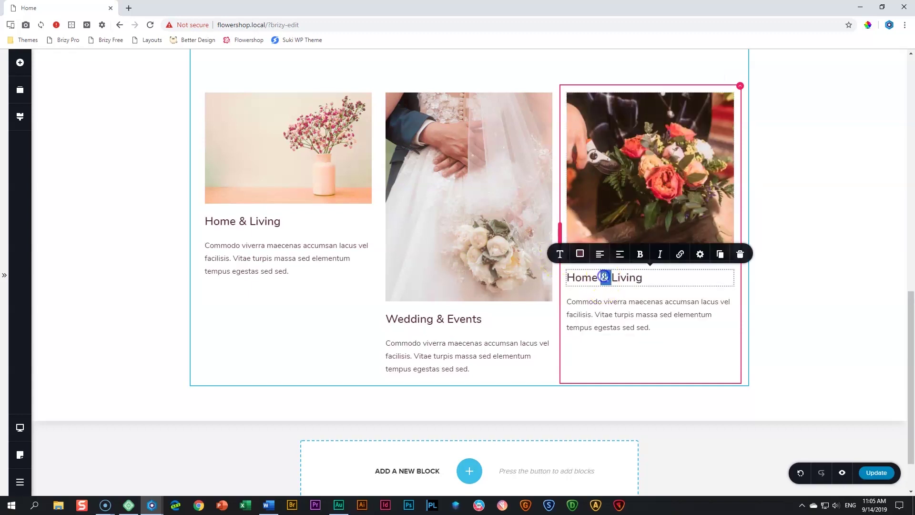
type("Custom Bouq")
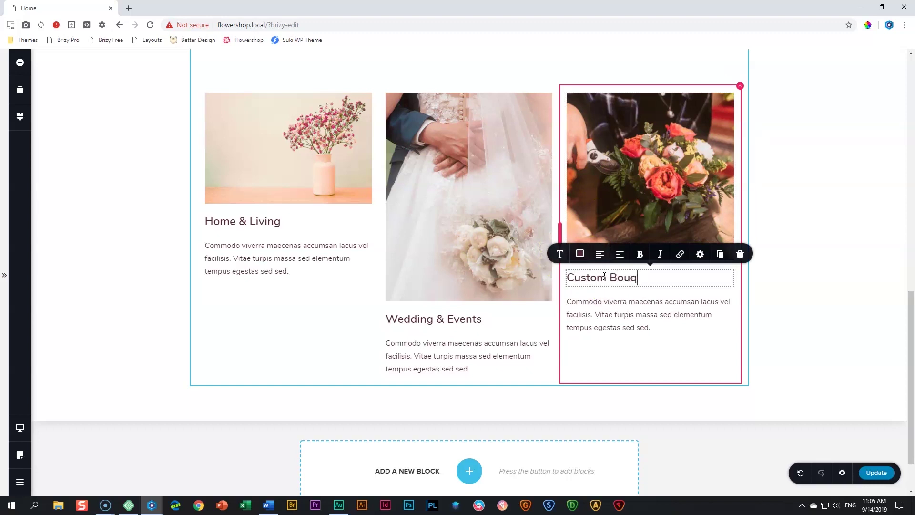
left_click(803, 291)
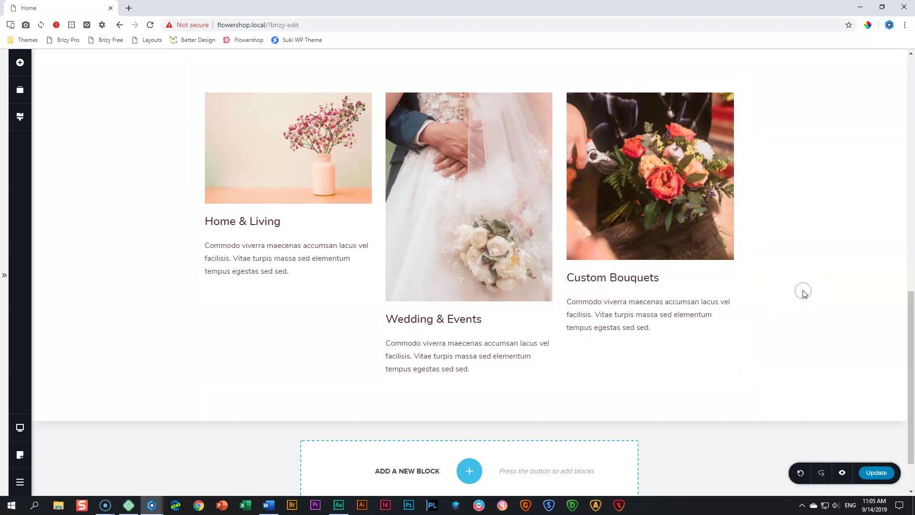
scroll(805, 295, "up", 3)
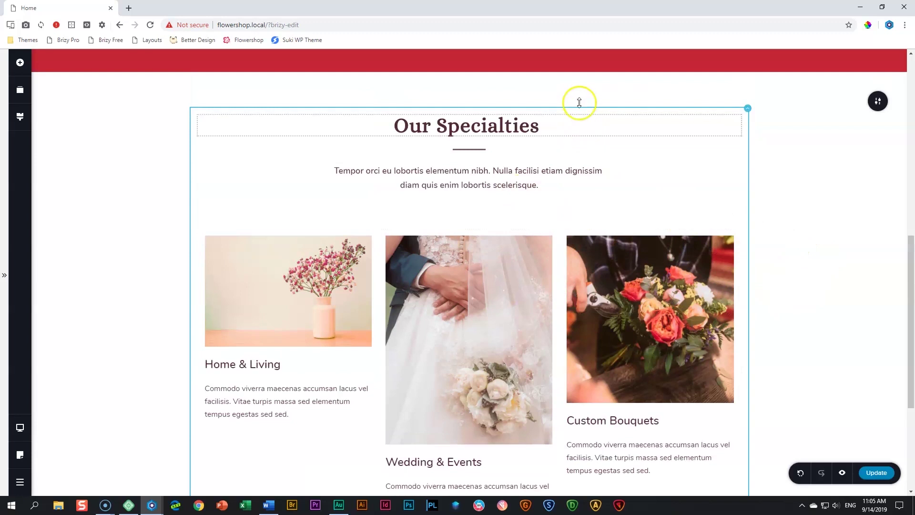
Increase the Our Specialties top padding and set its bottom padding to about 135 px
left_click_drag(577, 95, 578, 122)
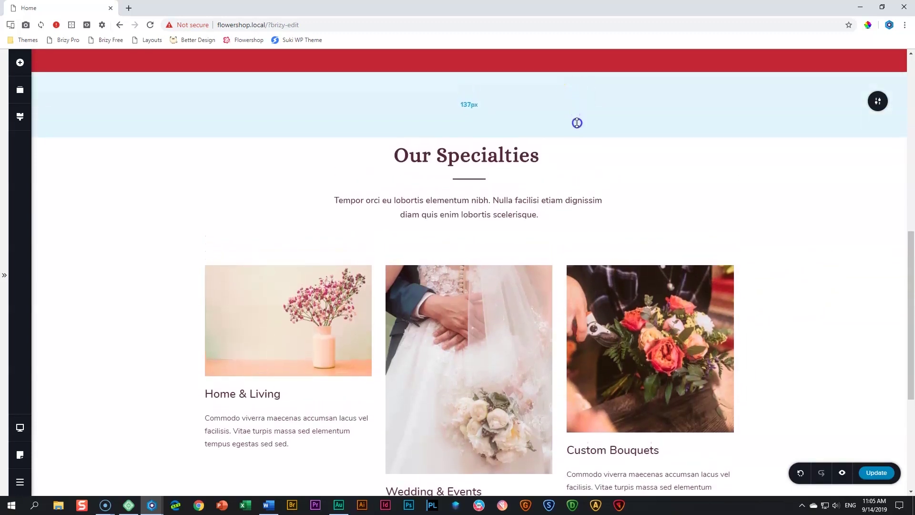
scroll(742, 239, "down", 5)
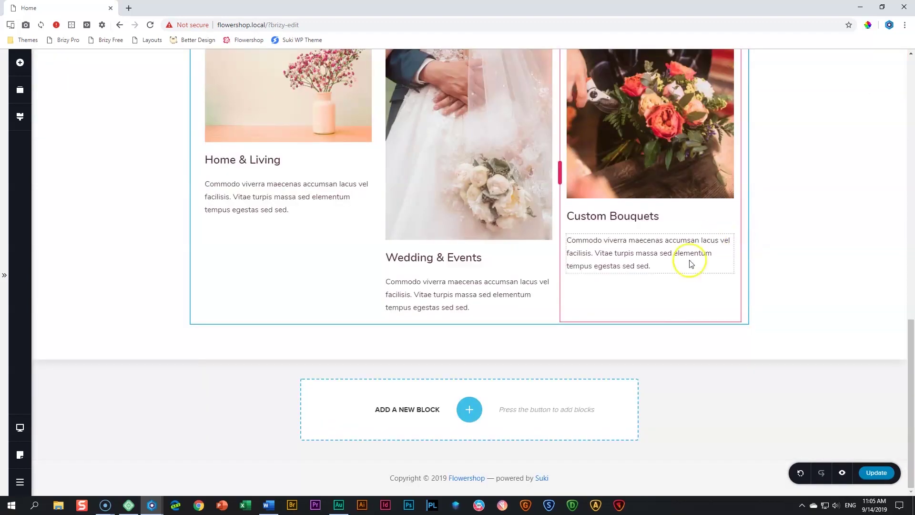
left_click_drag(652, 347, 660, 376)
scroll(844, 262, "up", 6)
scroll(844, 262, "down", 6)
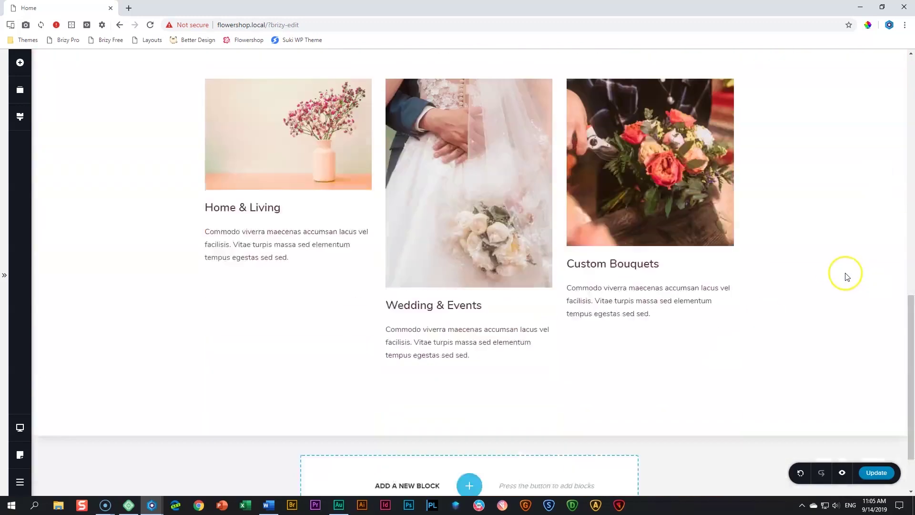
scroll(846, 272, "up", 5)
scroll(848, 277, "down", 2)
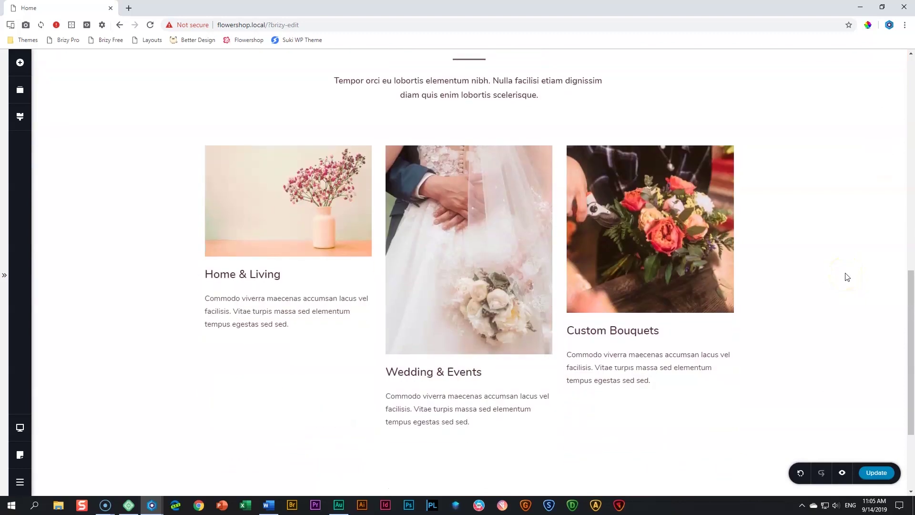
Switch to tablet view and increase the section's top and bottom padding
mouse_move(19, 427)
left_click(62, 417)
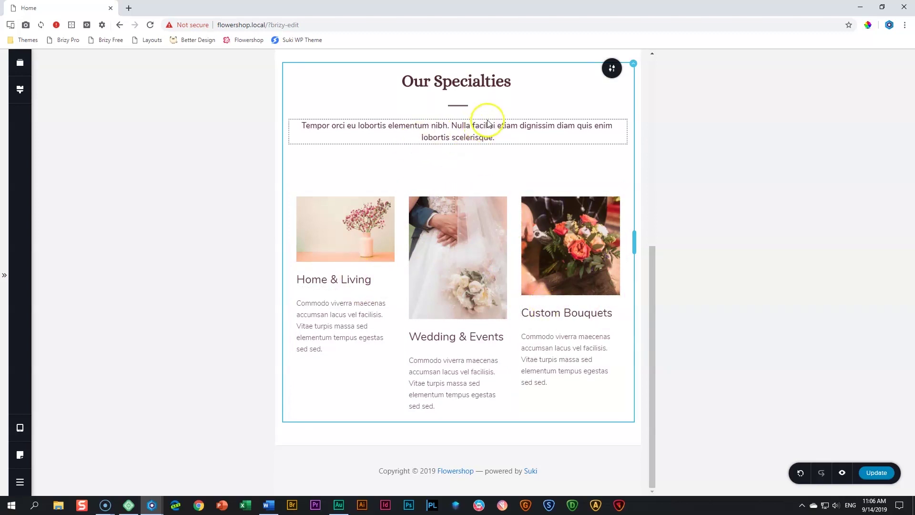
left_click_drag(481, 59, 484, 62)
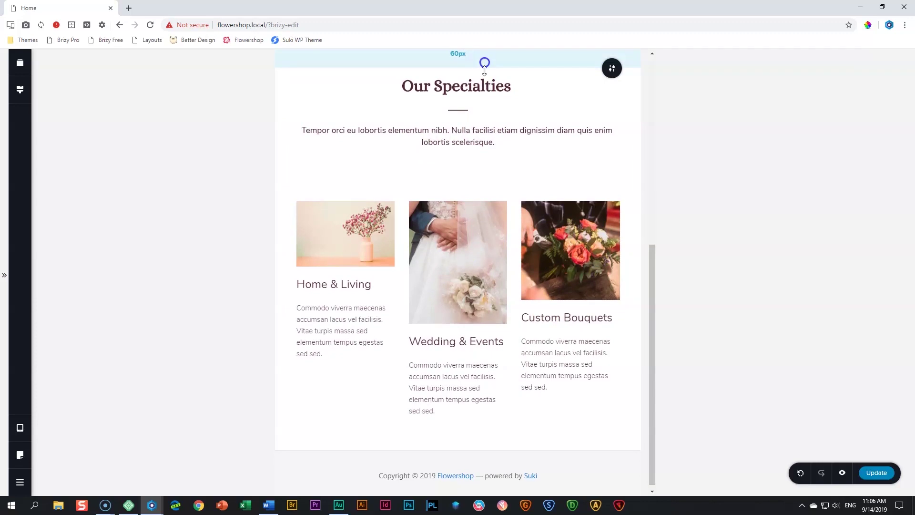
left_click_drag(472, 444, 472, 447)
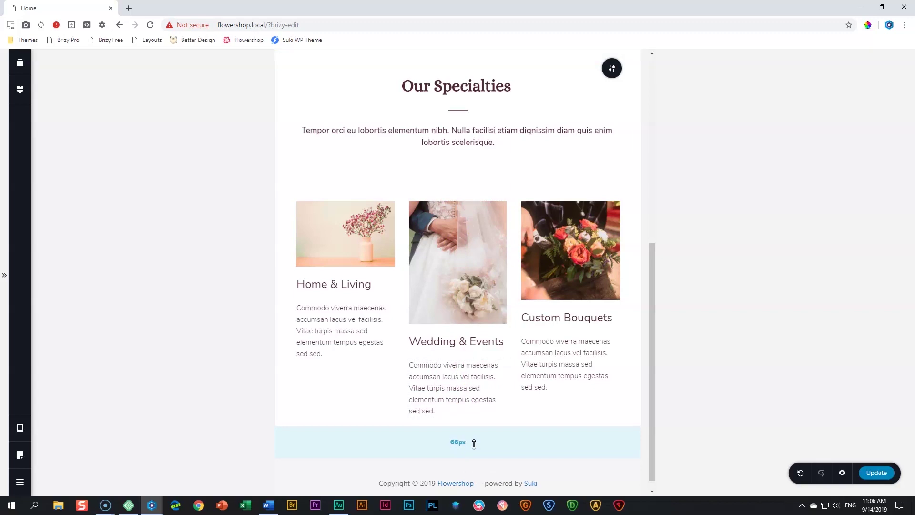
Shrink the spacer between the intro text and cards to about 25 px
left_click(465, 177)
left_click_drag(458, 193, 459, 174)
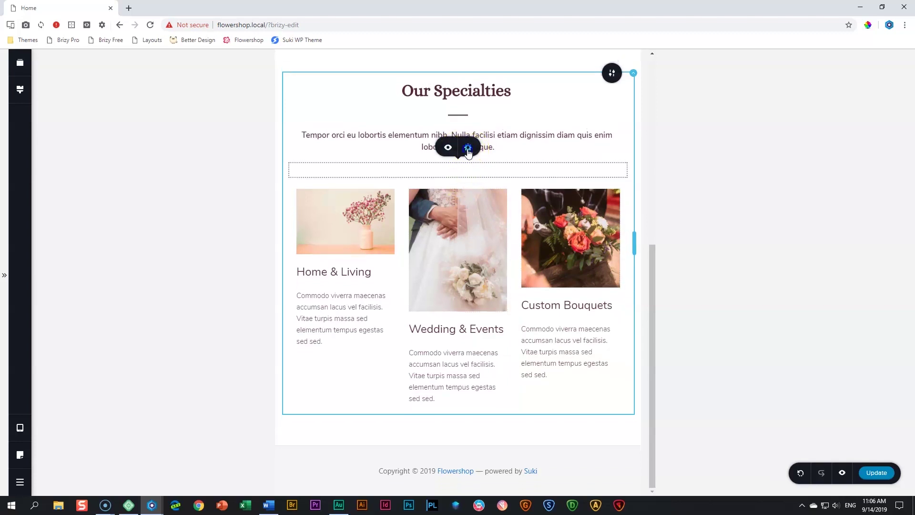
left_click(469, 147)
double_click(503, 115)
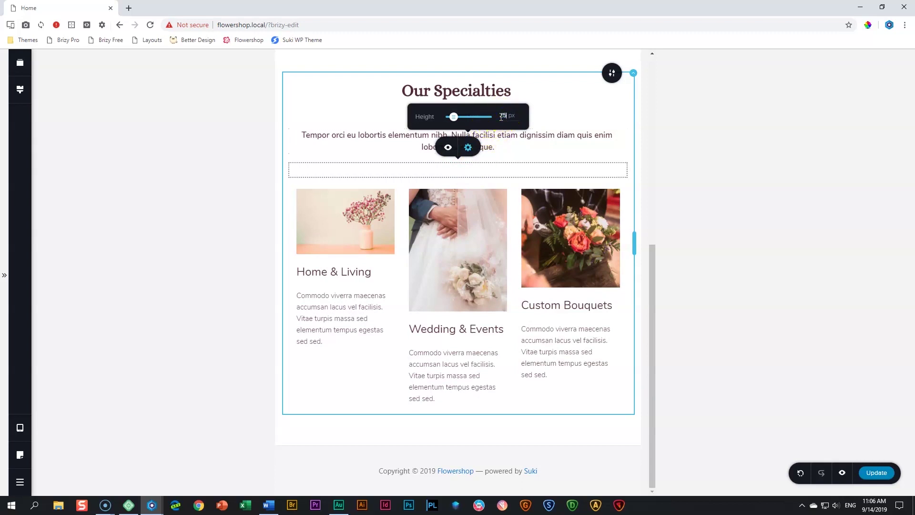
left_click(686, 143)
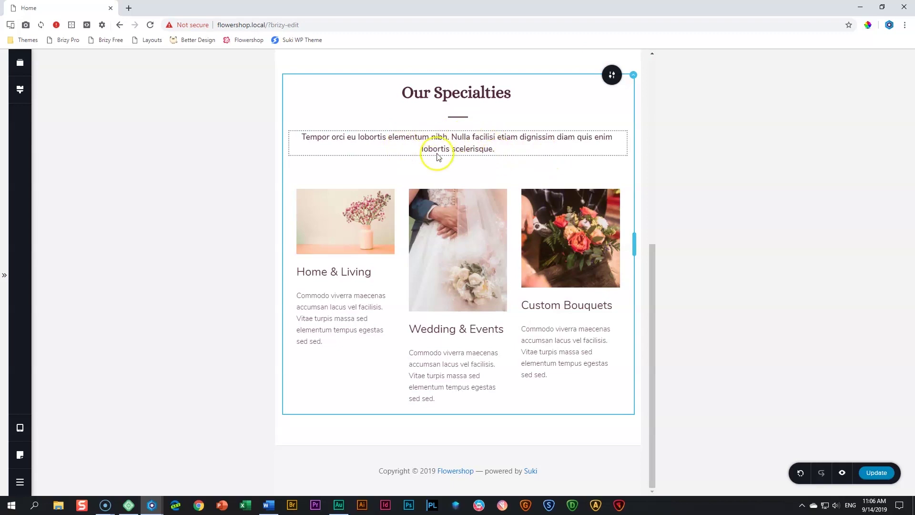
Give the intro paragraph separate right and left padding of 10% on tablet
left_click(546, 143)
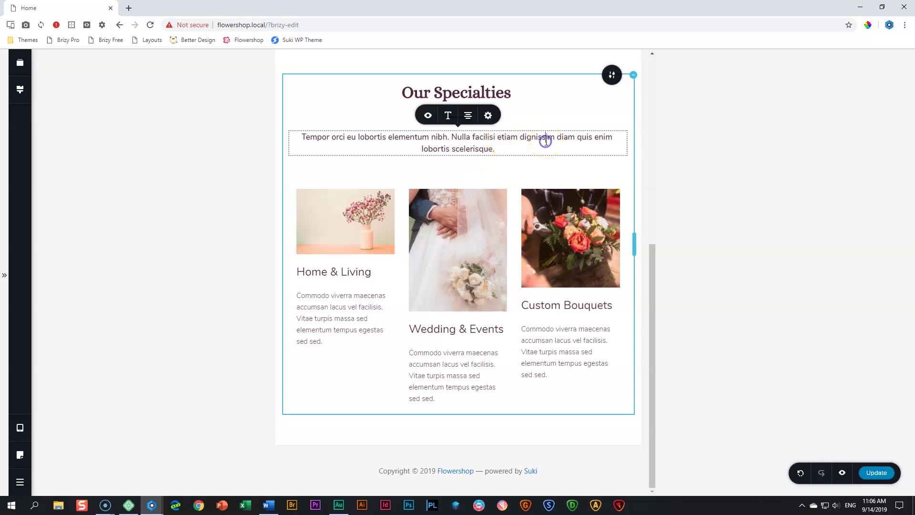
left_click(488, 117)
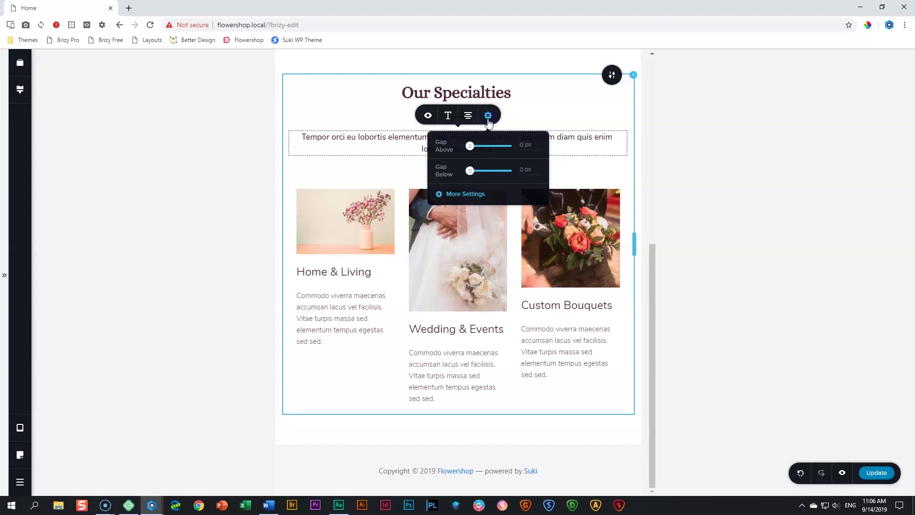
left_click(464, 194)
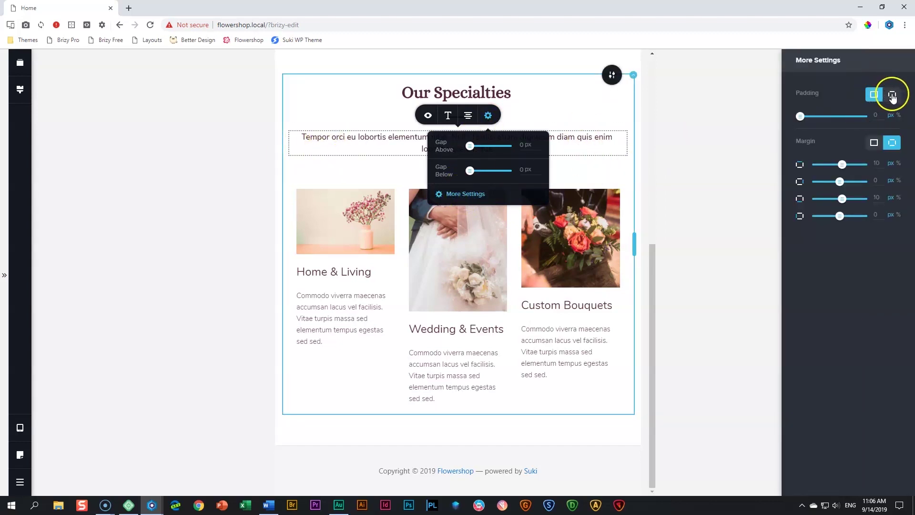
left_click(892, 95)
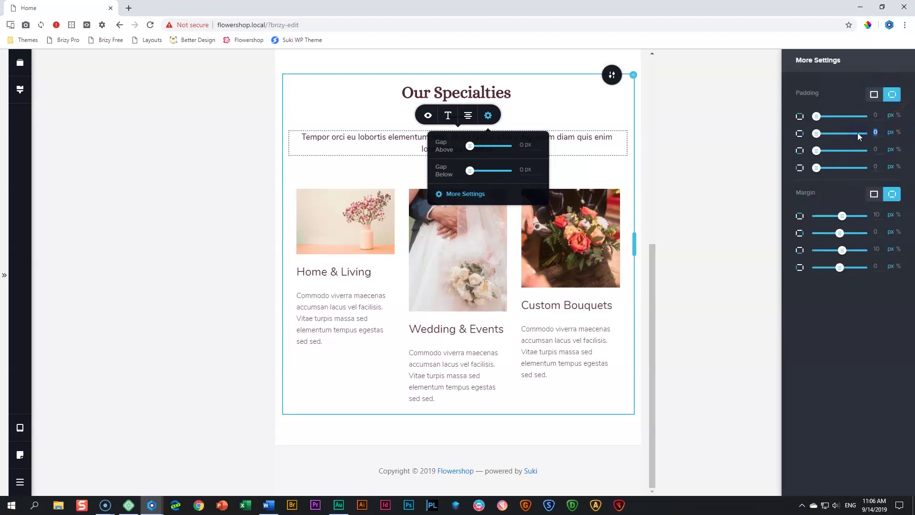
left_click(899, 132)
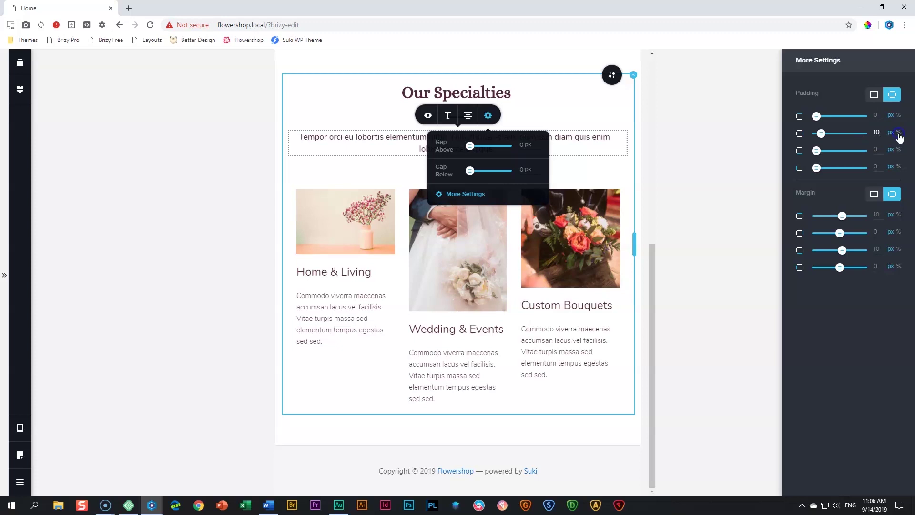
double_click(878, 166)
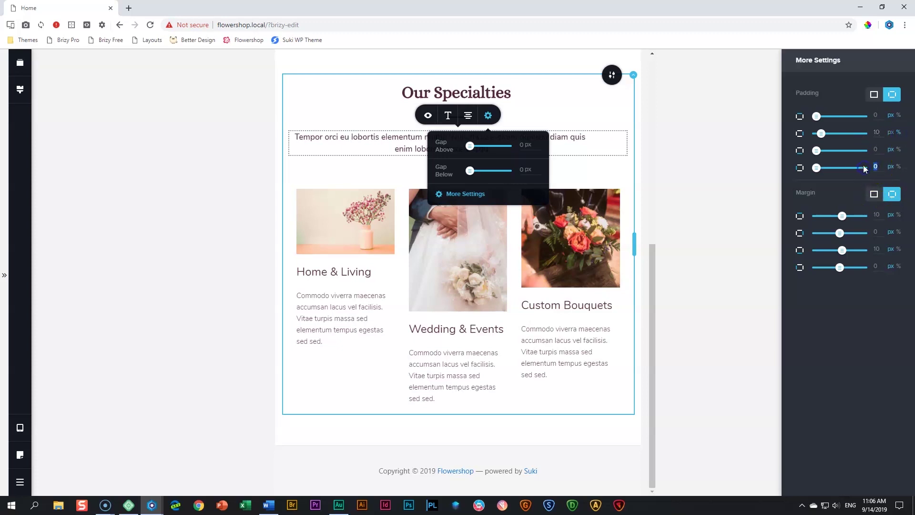
left_click(899, 167)
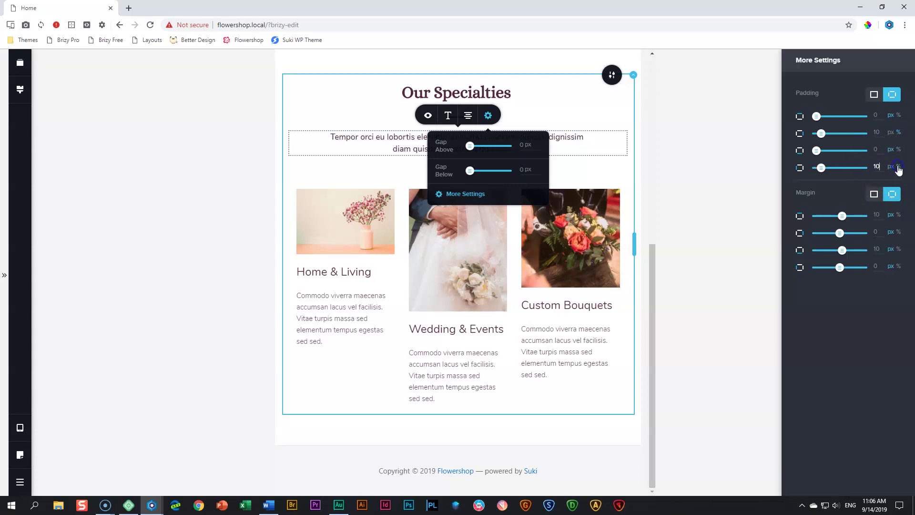
left_click(583, 173)
left_click(547, 137)
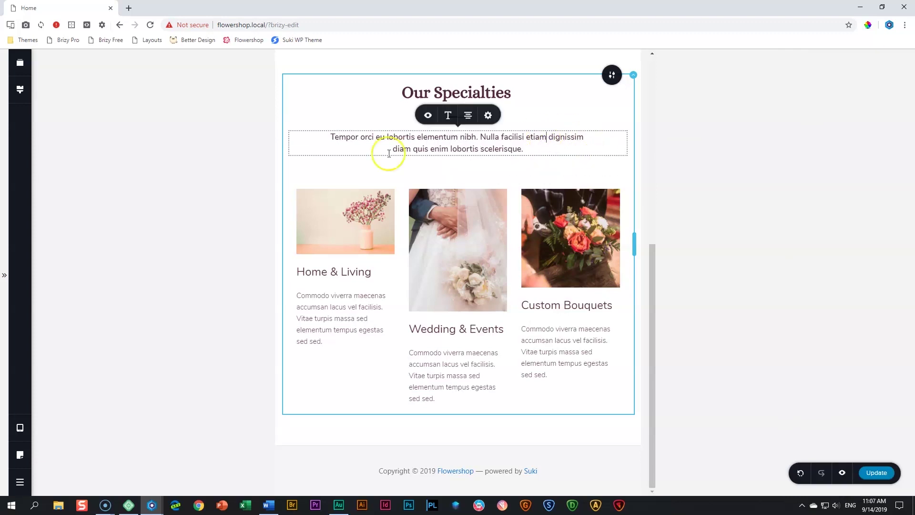
left_click(592, 112)
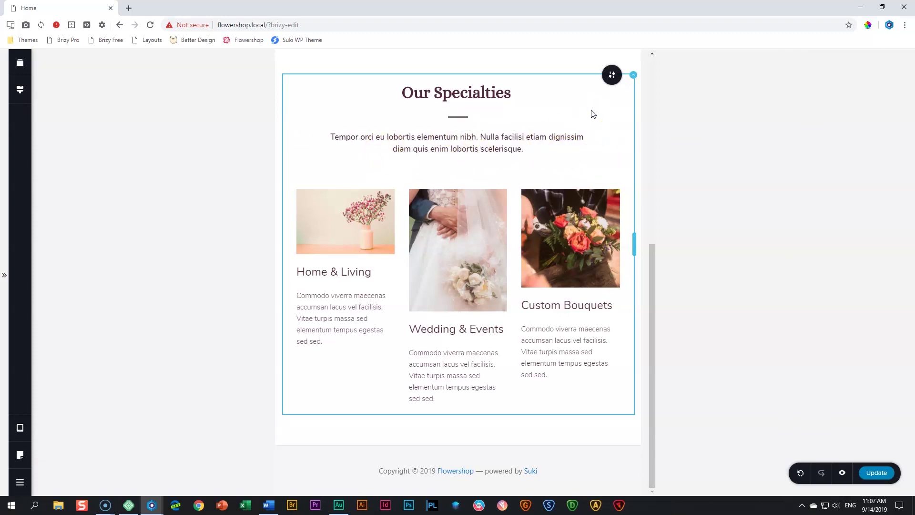
Bring up the Heading 4 text style's tablet typography settings
left_click(342, 275)
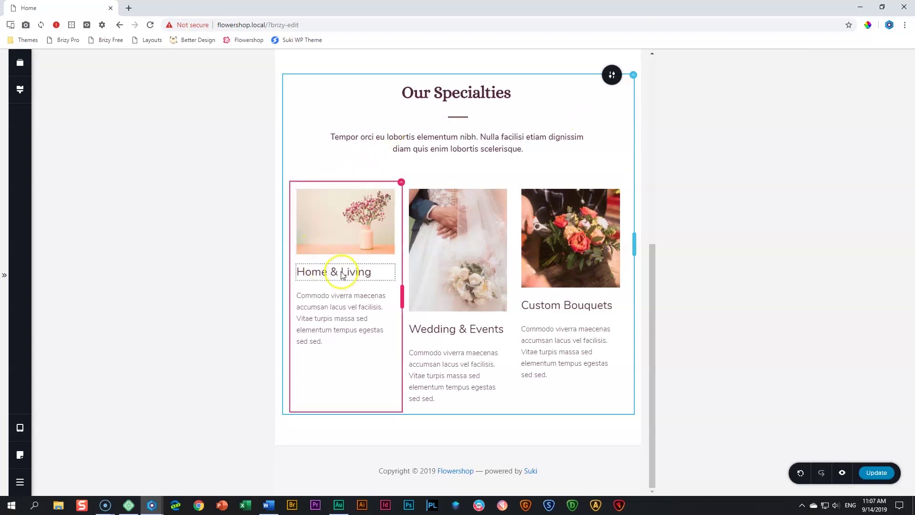
left_click(341, 272)
left_click(19, 89)
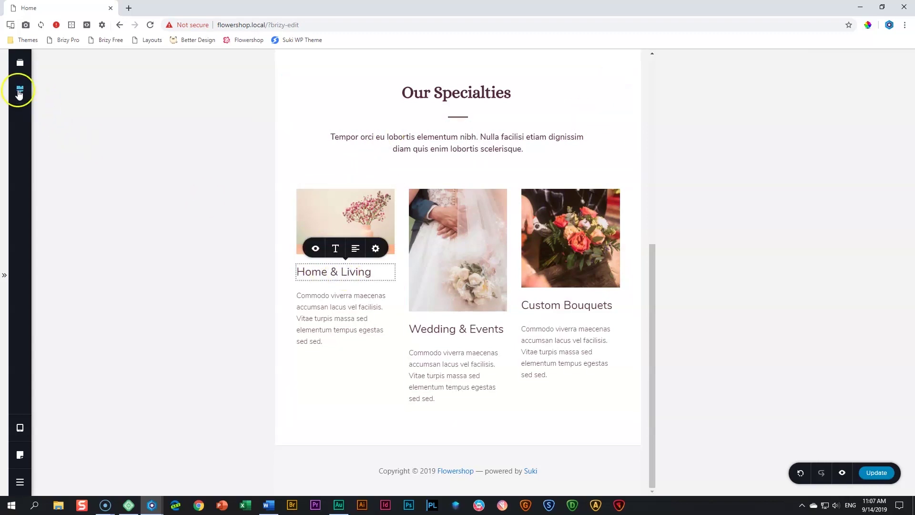
scroll(96, 220, "down", 1)
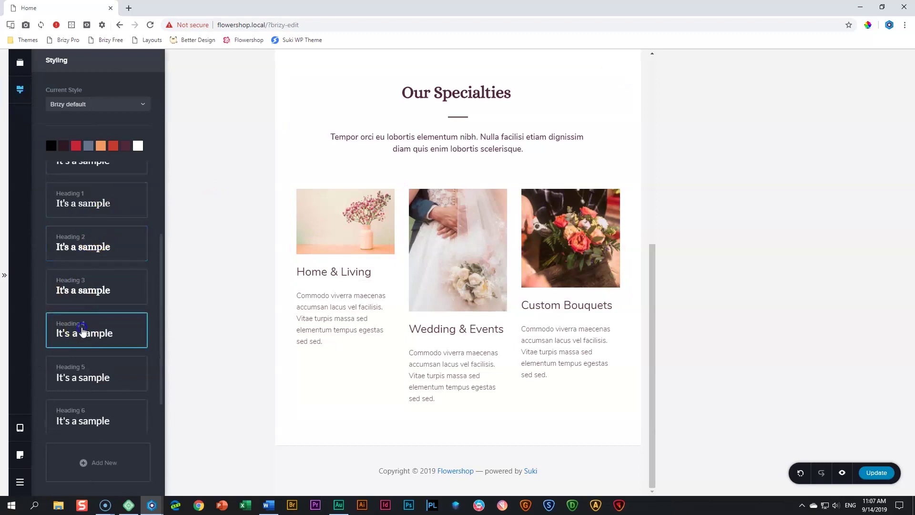
left_click(79, 330)
key("alt+Tab")
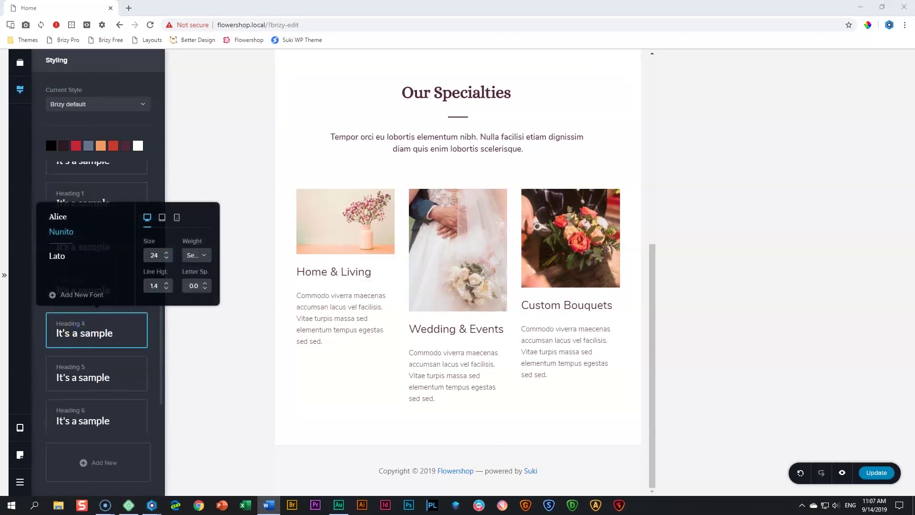
left_click(161, 219)
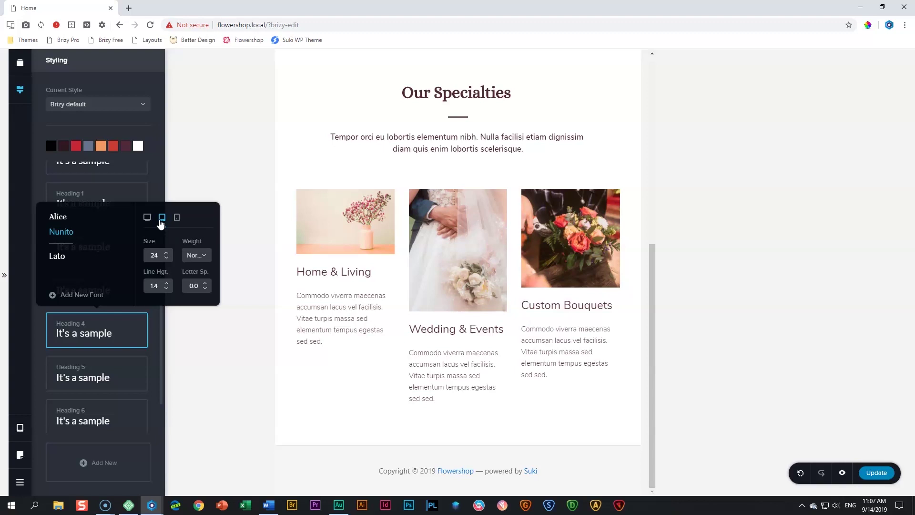
left_click(161, 219)
Set tablet Heading 4 to size 24 with Semi Bold weight
left_click(151, 218)
left_click(163, 218)
left_click(202, 255)
left_click(192, 316)
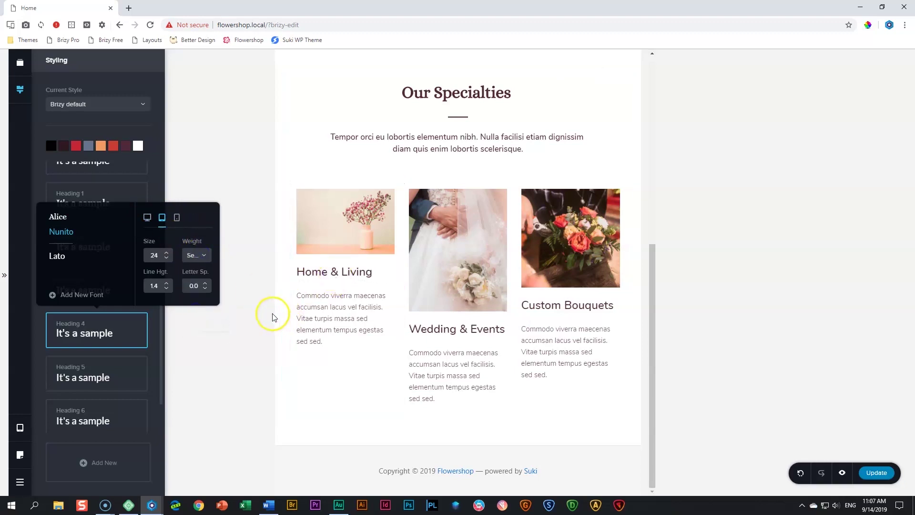
left_click(335, 310)
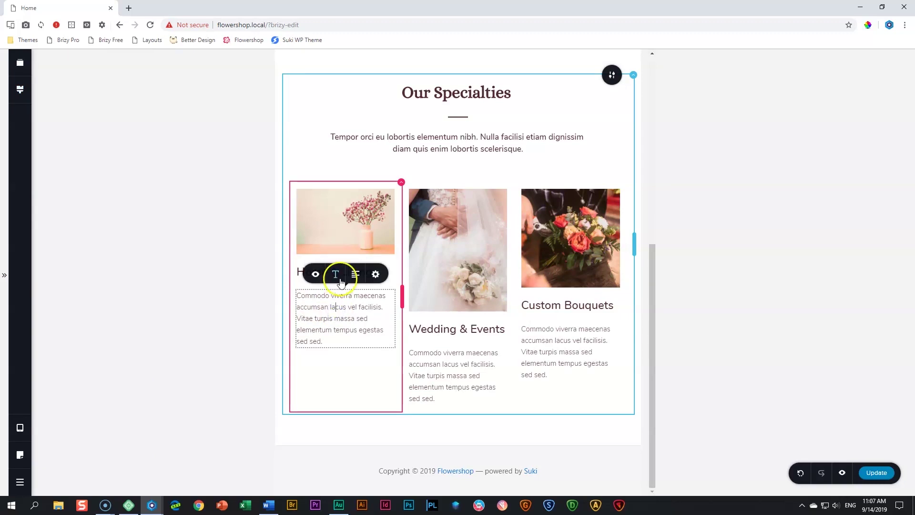
Change the tablet Paragraph text style from Light to Normal weight, keeping size 15 and 1.6 line height
left_click(20, 89)
left_click(87, 189)
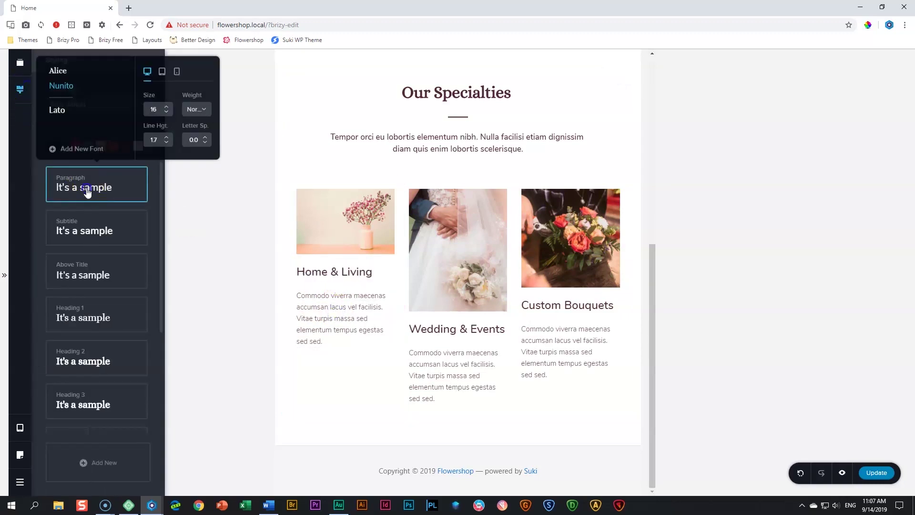
left_click(162, 72)
left_click(161, 117)
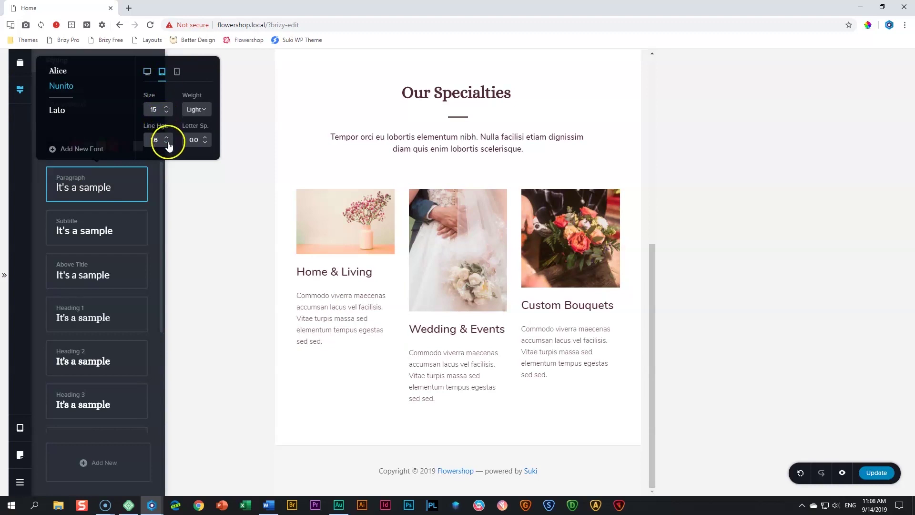
left_click(198, 109)
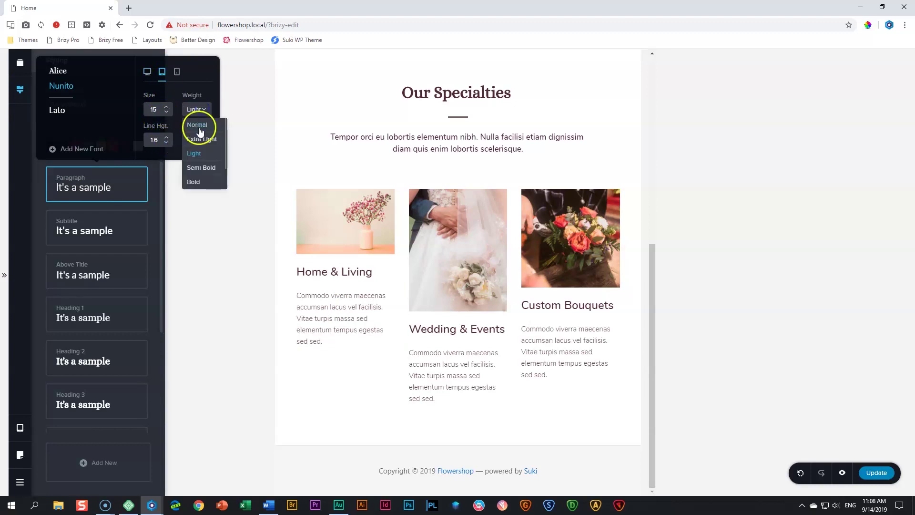
left_click(198, 125)
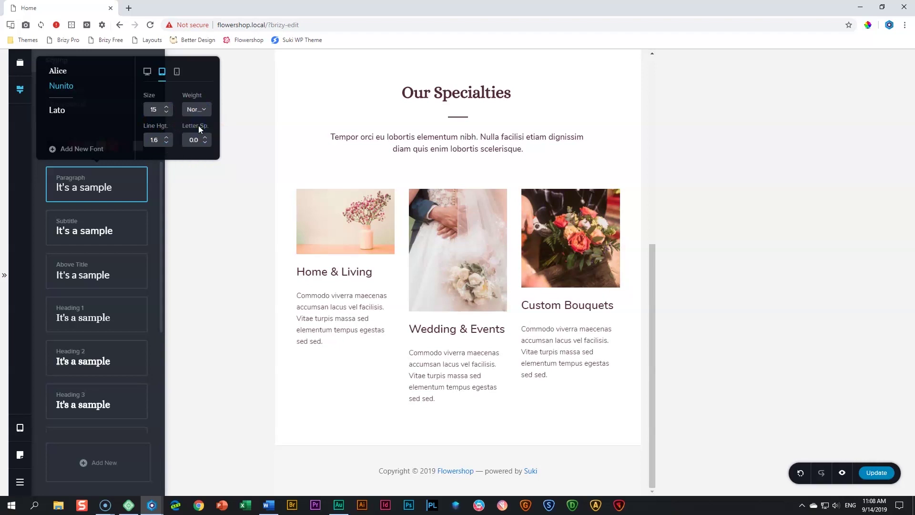
left_click(255, 148)
scroll(486, 199, "up", 2)
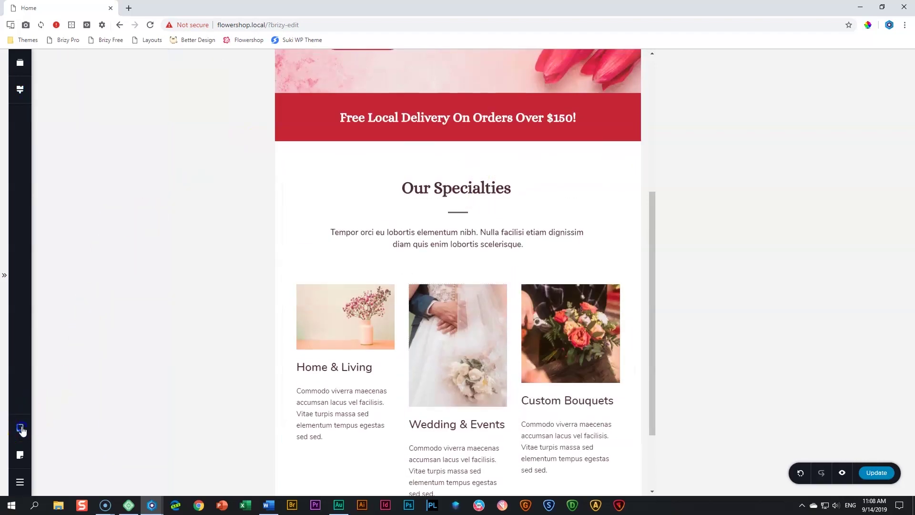
Switch the editor to the mobile layout
left_click(20, 428)
left_click(78, 439)
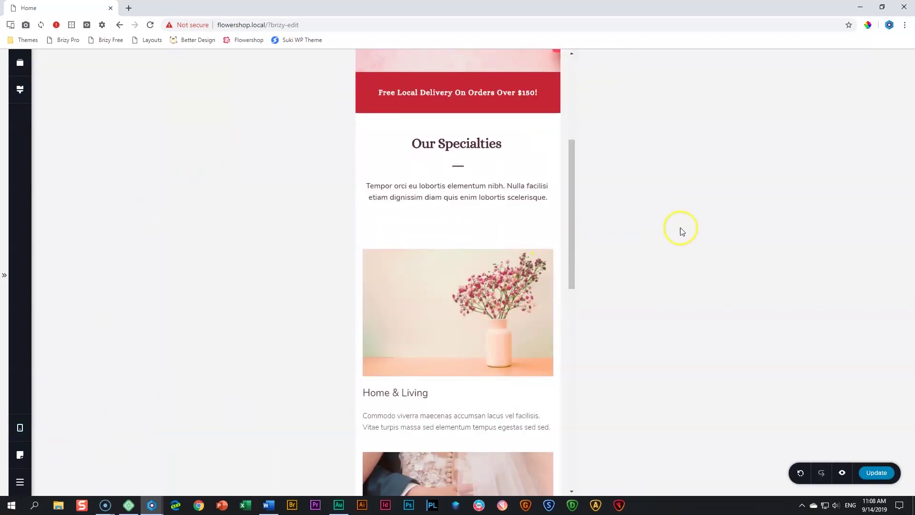
scroll(548, 233, "up", 3)
scroll(490, 238, "down", 4)
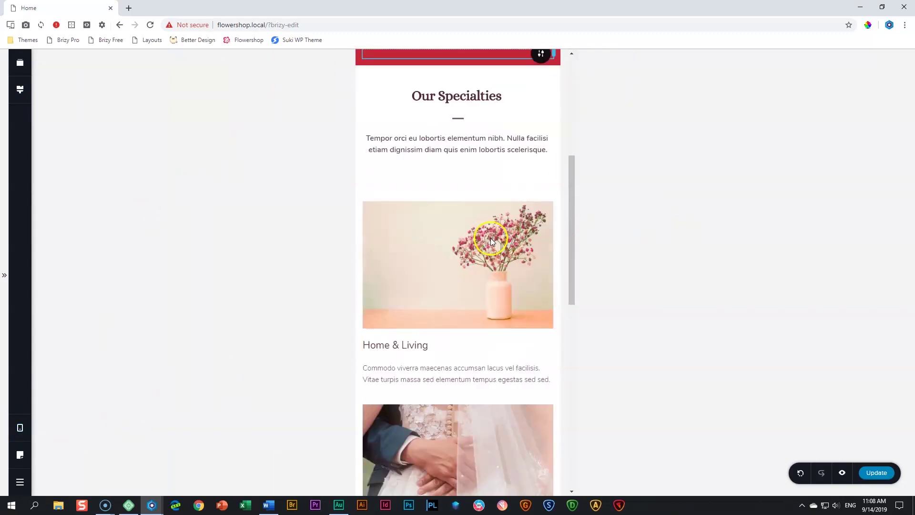
scroll(499, 114, "up", 2)
Increase the Our Specialties section's top padding to about 46 px on mobile
left_click_drag(464, 168, 466, 178)
left_click(531, 207)
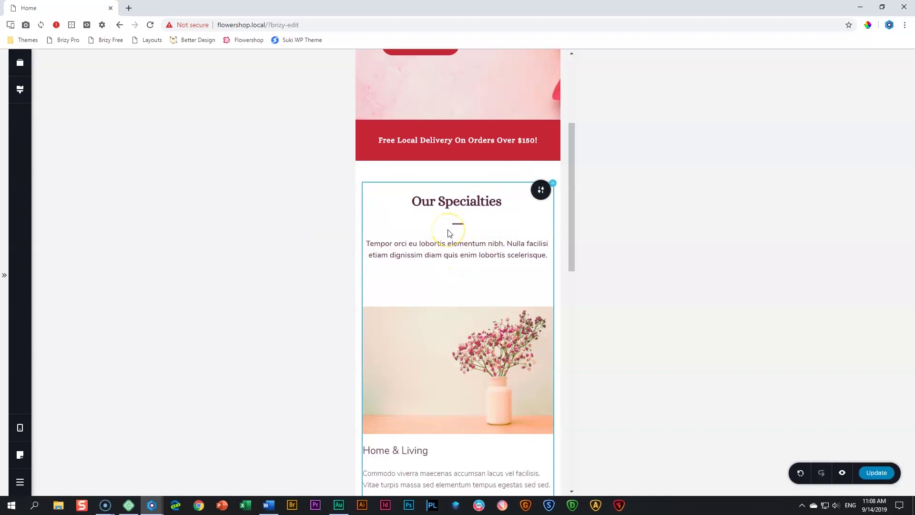
scroll(474, 221, "up", 4)
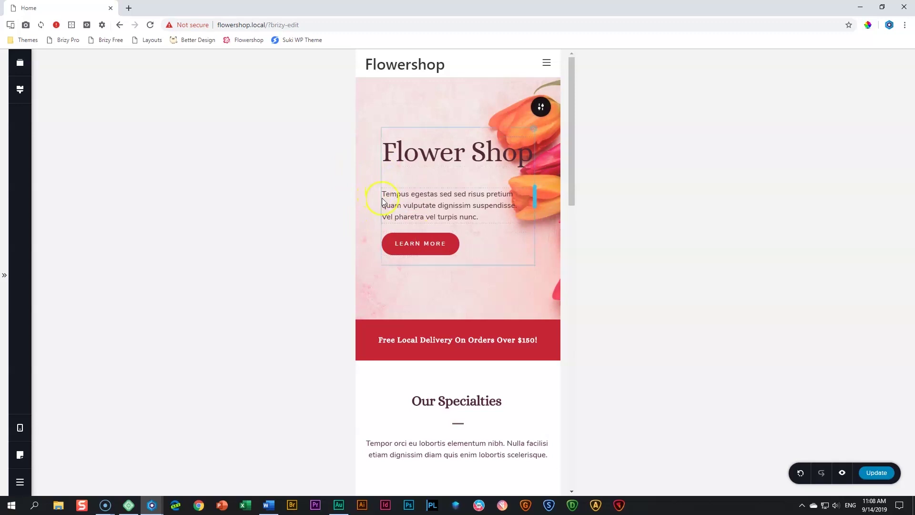
scroll(377, 196, "down", 4)
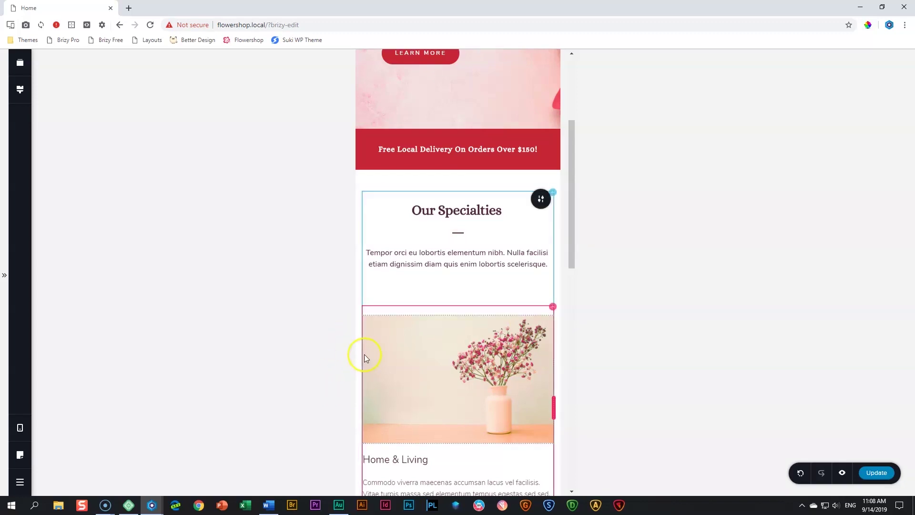
Set the Our Specialties column's left and right padding to 25 px on mobile
left_click(546, 195)
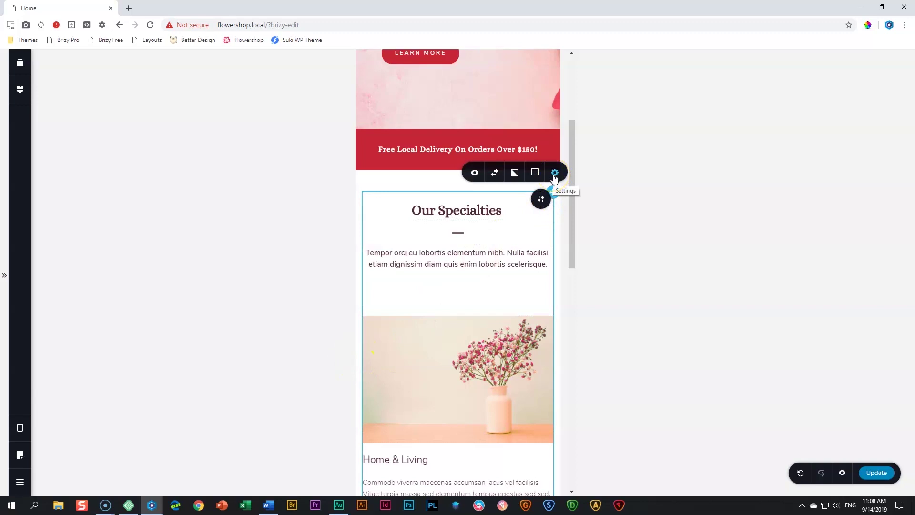
left_click(554, 173)
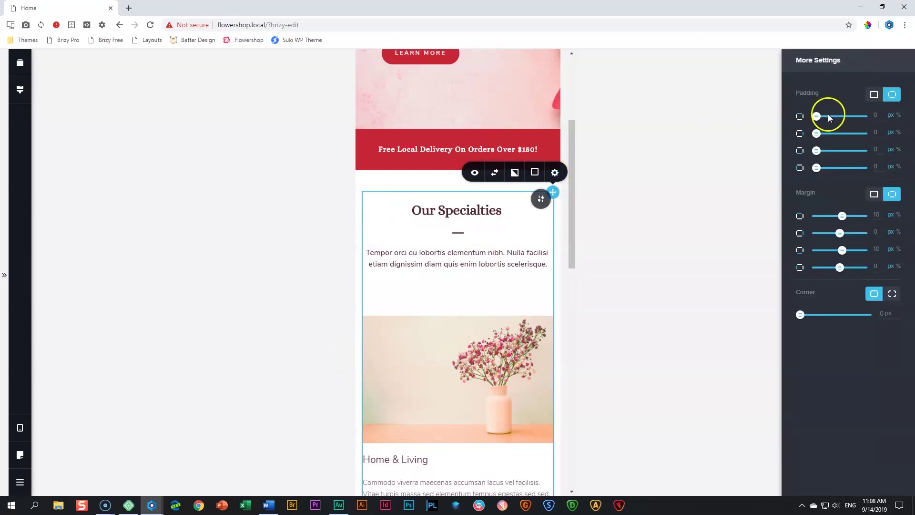
left_click_drag(879, 133, 862, 137)
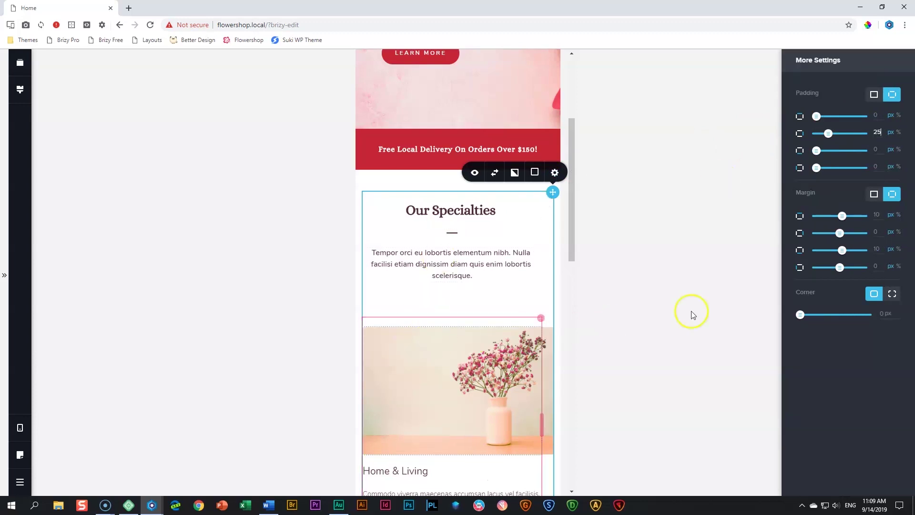
left_click(879, 166)
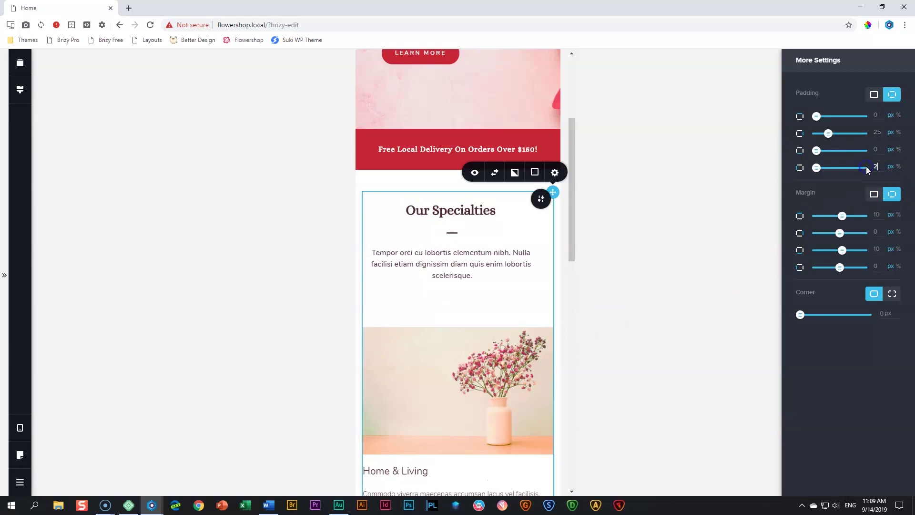
type("25")
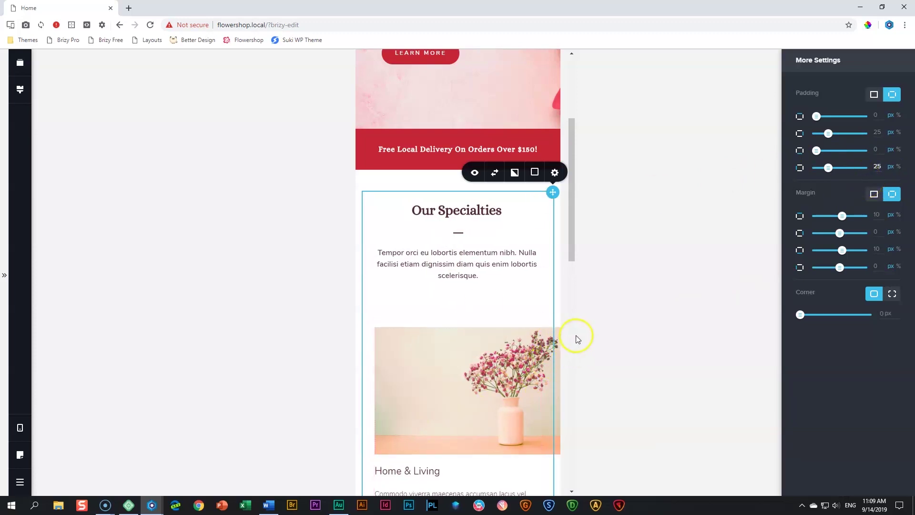
left_click(553, 301)
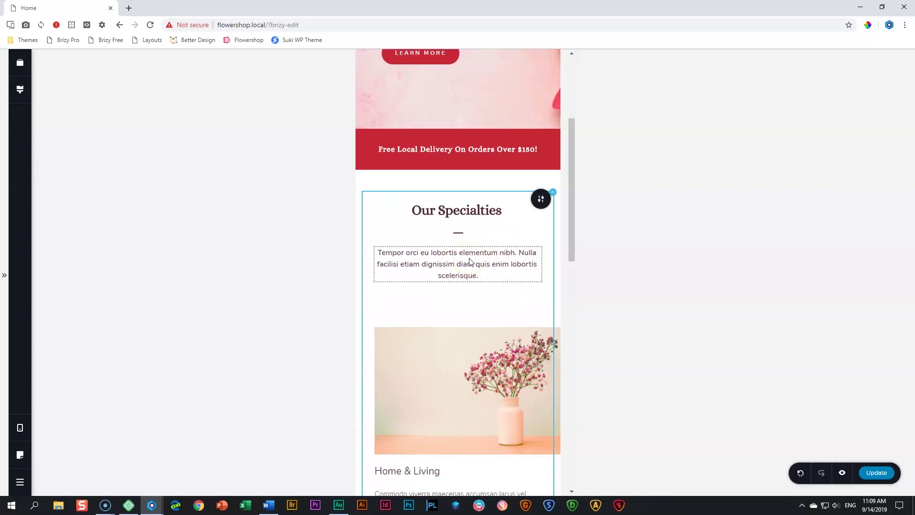
Shorten the mobile spacer under the Our Specialties paragraph to about 45 px
left_click(461, 302)
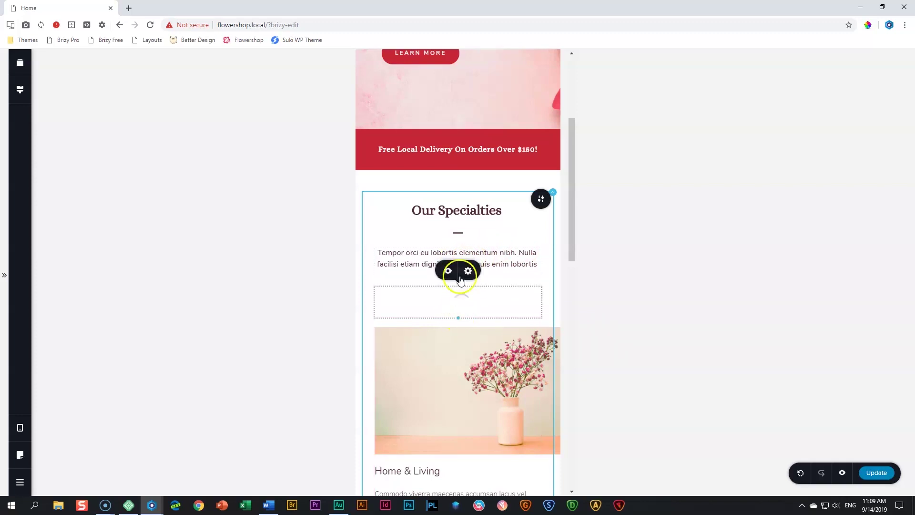
left_click(469, 272)
left_click(459, 302)
left_click_drag(458, 315, 460, 306)
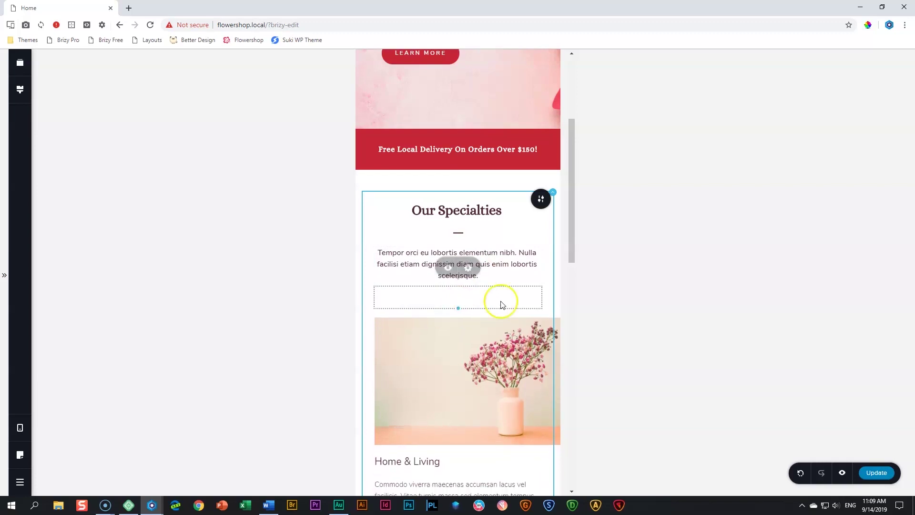
scroll(502, 300, "down", 4)
scroll(501, 300, "down", 1)
scroll(421, 233, "up", 1)
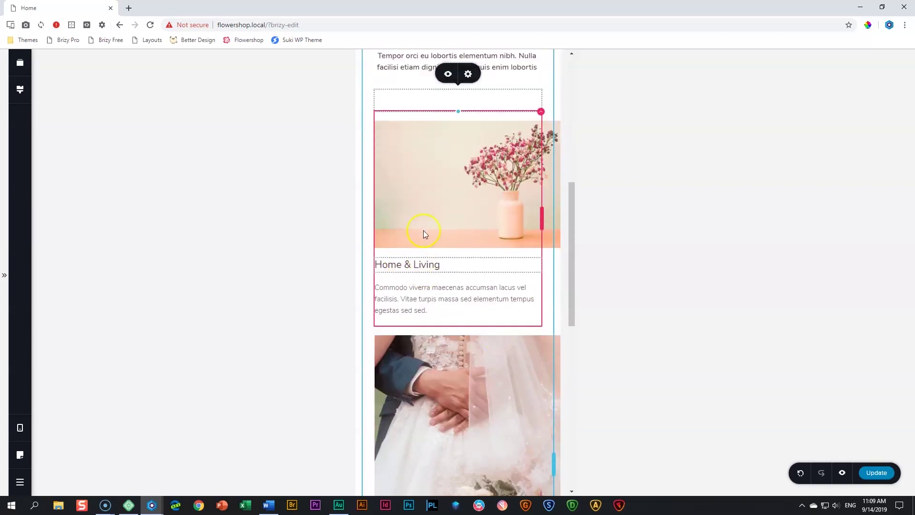
left_click(416, 271)
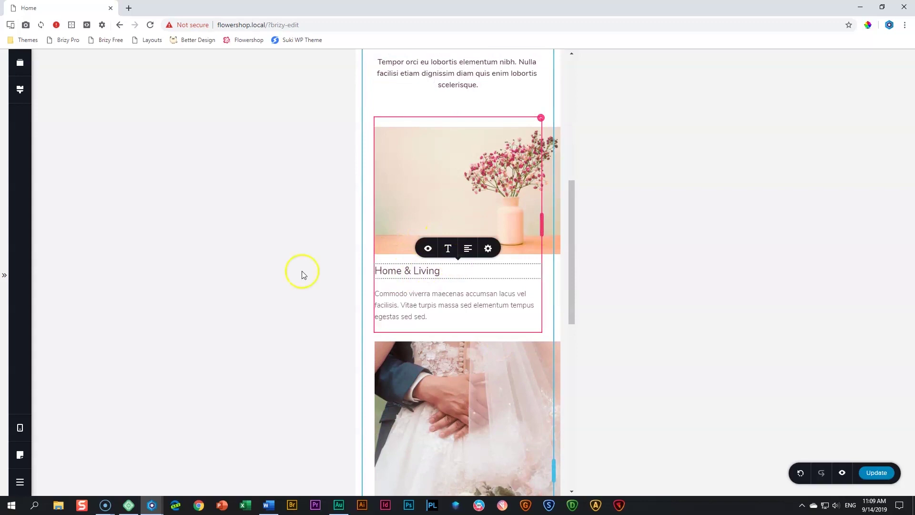
left_click(16, 94)
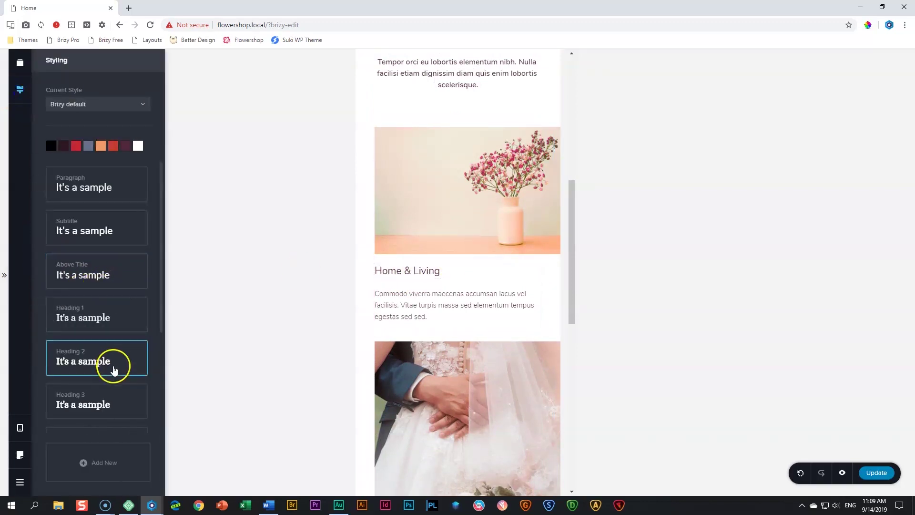
Make the mobile Heading 4 text style Semi Bold at size 21
left_click(97, 409)
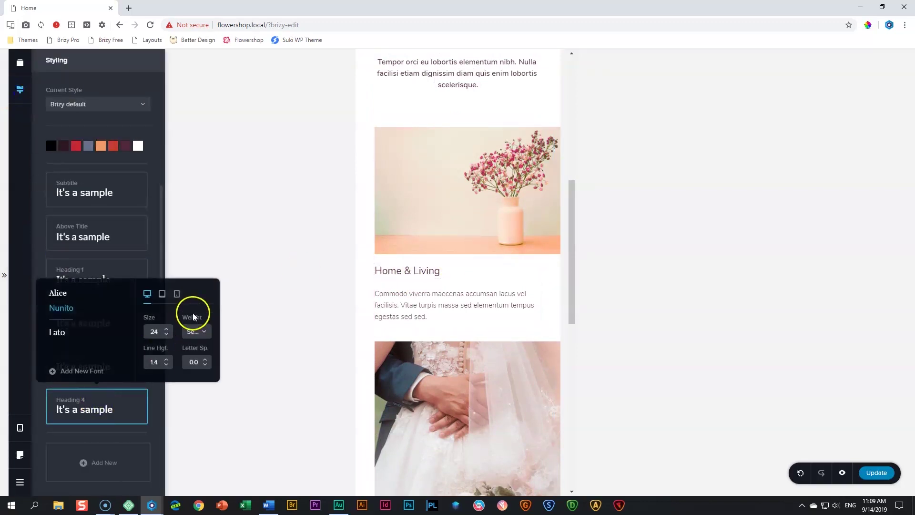
left_click(177, 296)
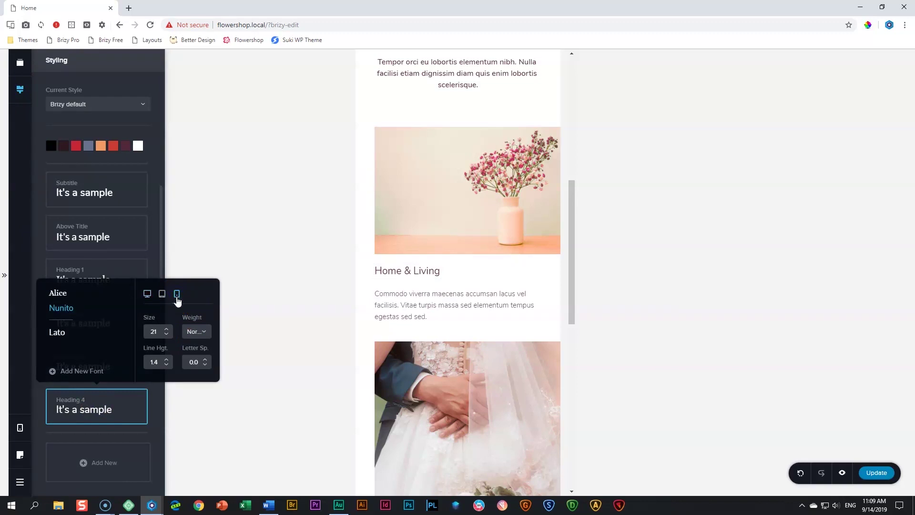
left_click(177, 298)
left_click(190, 333)
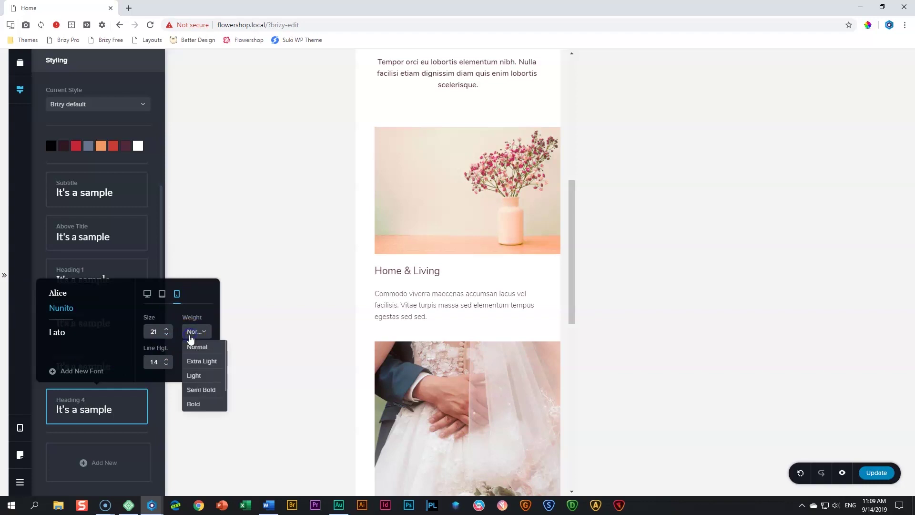
left_click(193, 389)
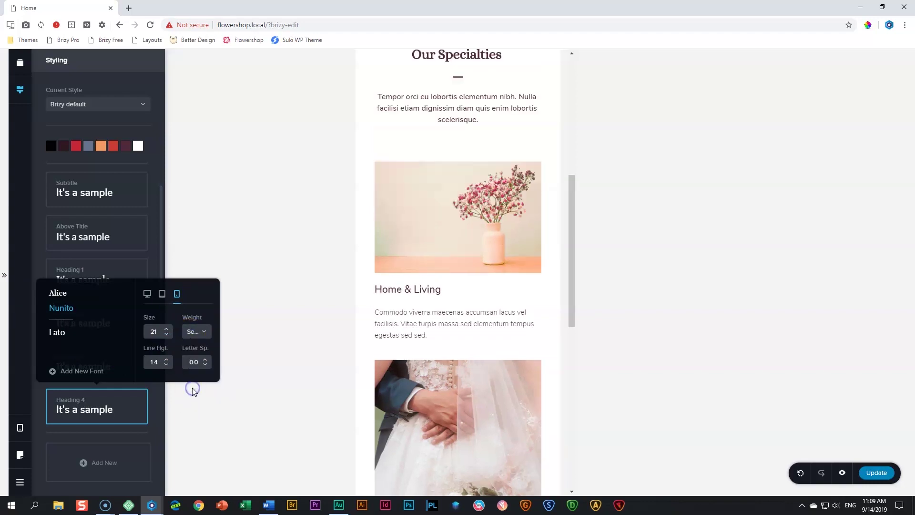
left_click(421, 335)
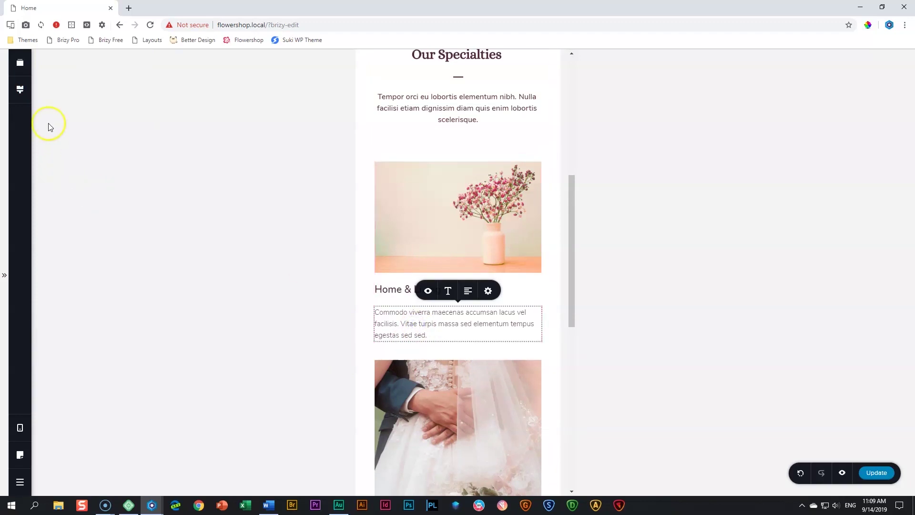
Set the mobile Paragraph text style to Normal weight at size 15
left_click(23, 95)
left_click(73, 198)
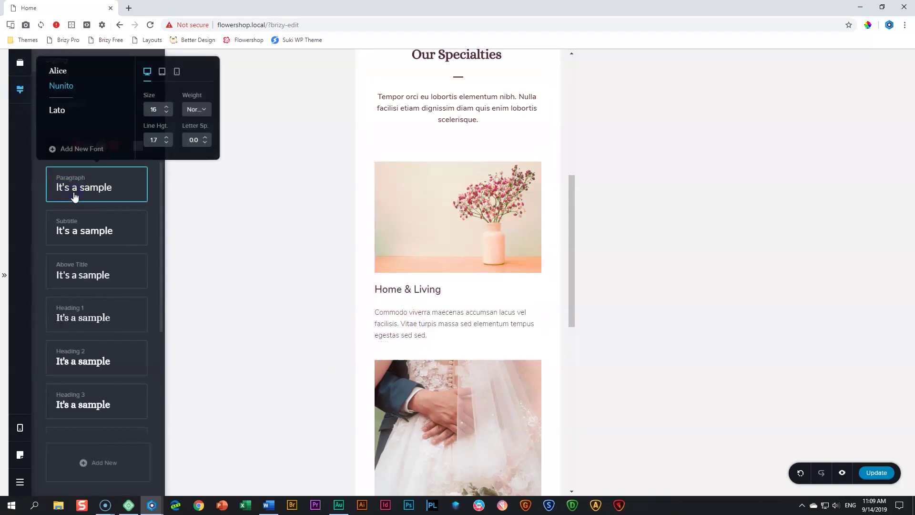
left_click(178, 80)
left_click(204, 110)
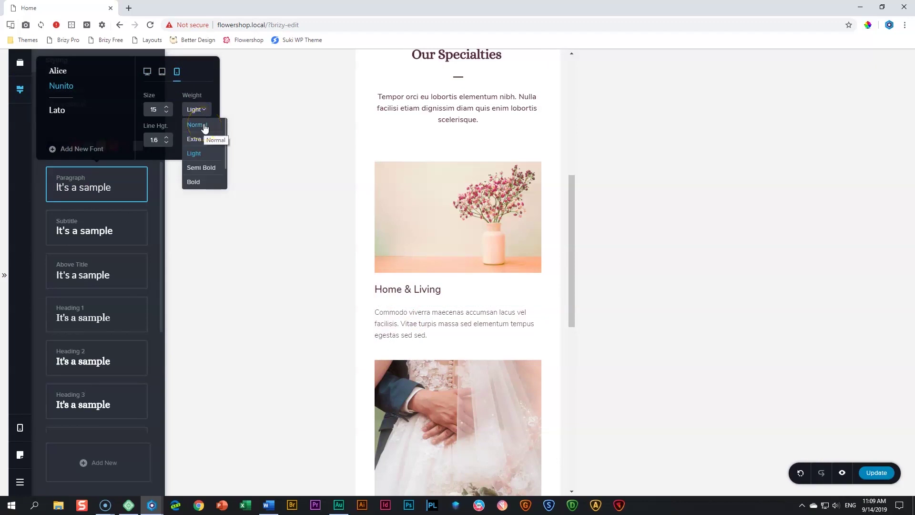
left_click(205, 126)
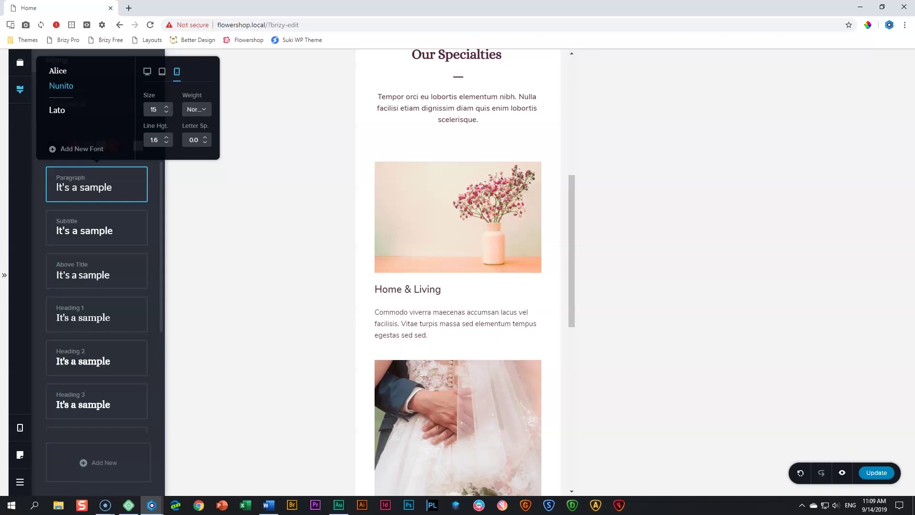
Widen the mobile gap above the copyright footer from 41 px to 46 px, then return to desktop
left_click(313, 234)
scroll(421, 270, "down", 9)
scroll(421, 271, "down", 1)
scroll(421, 271, "up", 8)
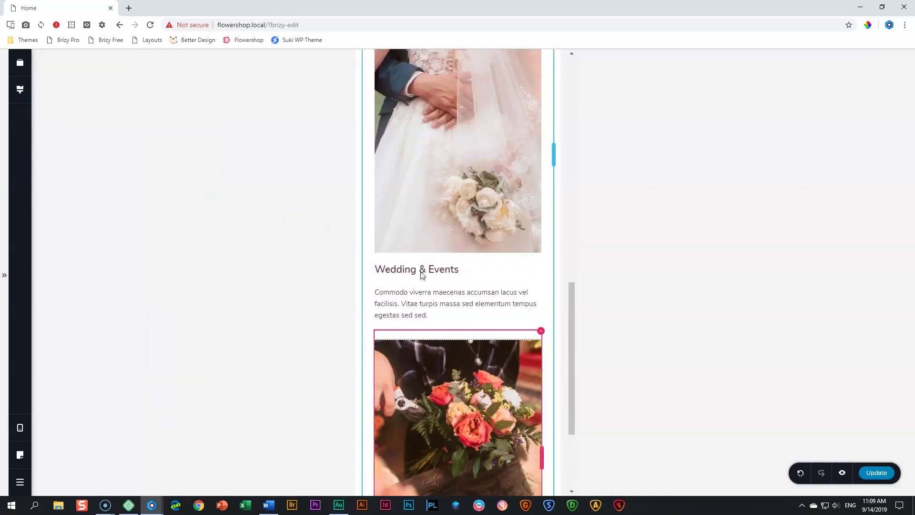
scroll(420, 270, "down", 7)
scroll(420, 275, "down", 1)
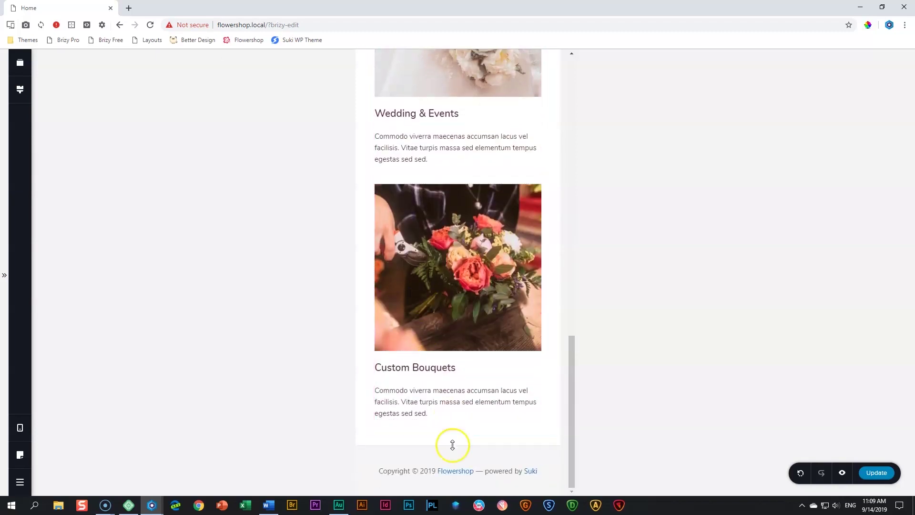
mouse_move(454, 452)
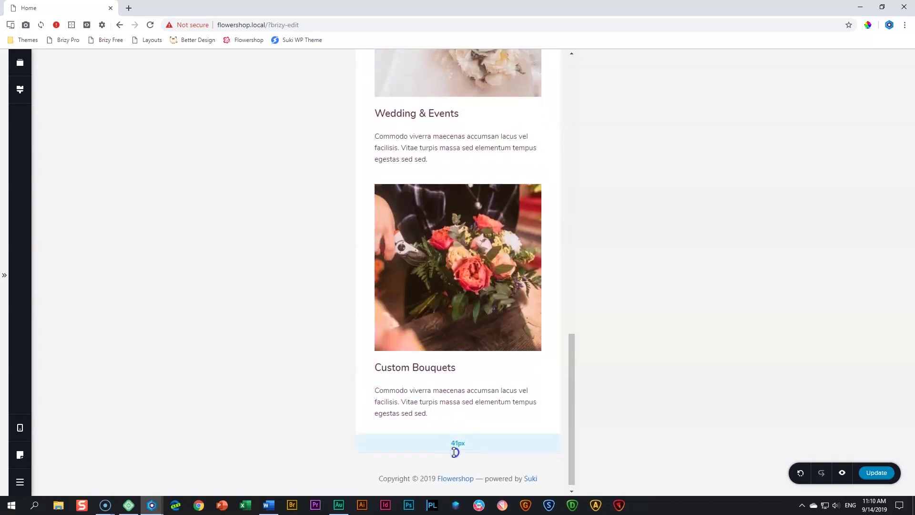
left_click_drag(455, 452, 454, 455)
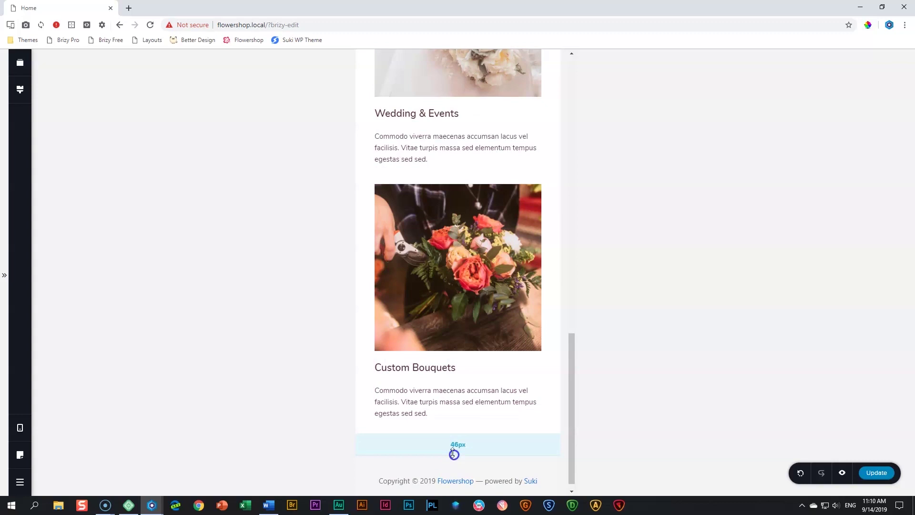
mouse_move(20, 427)
left_click(59, 403)
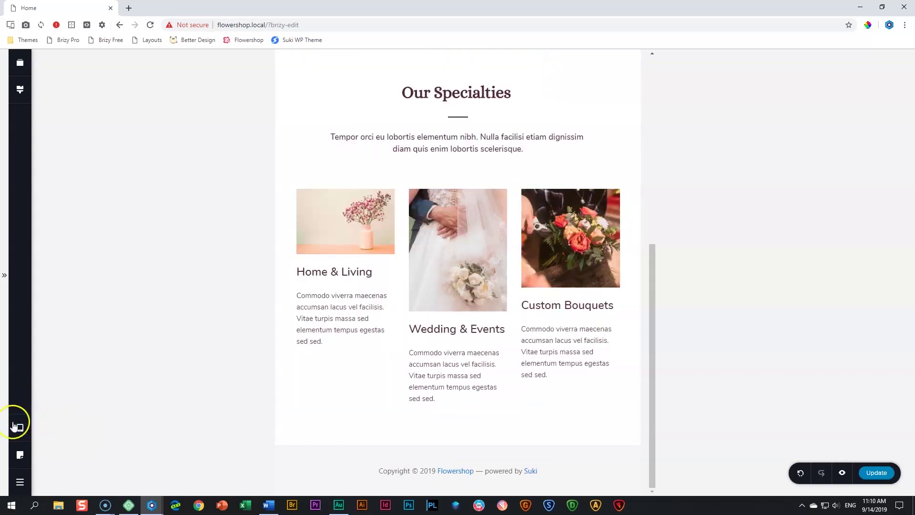
Save the page with Update and open its preview
left_click(61, 394)
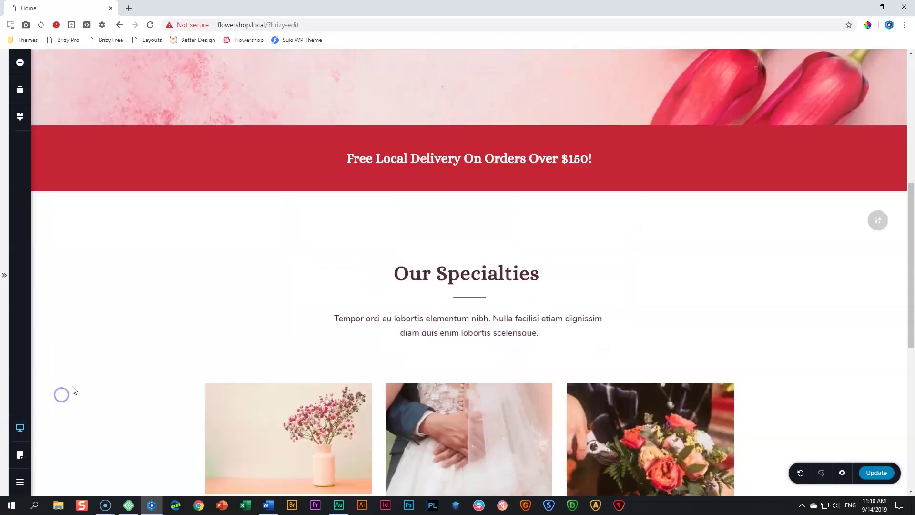
scroll(457, 333, "down", 4)
left_click(878, 478)
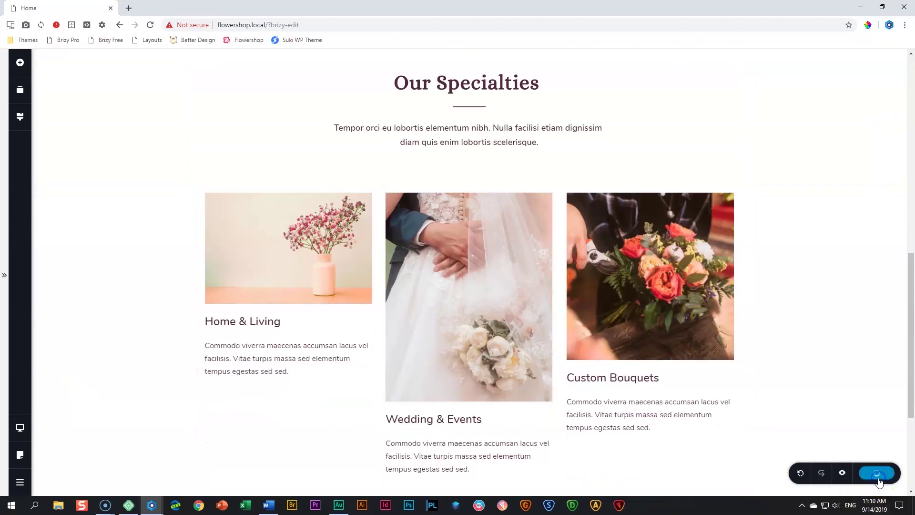
left_click(842, 474)
left_click(376, 354)
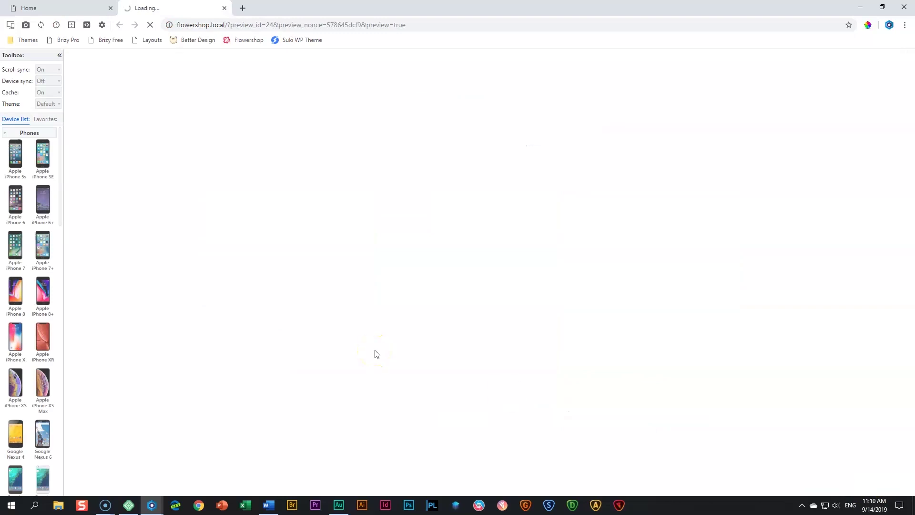
scroll(383, 345, "down", 8)
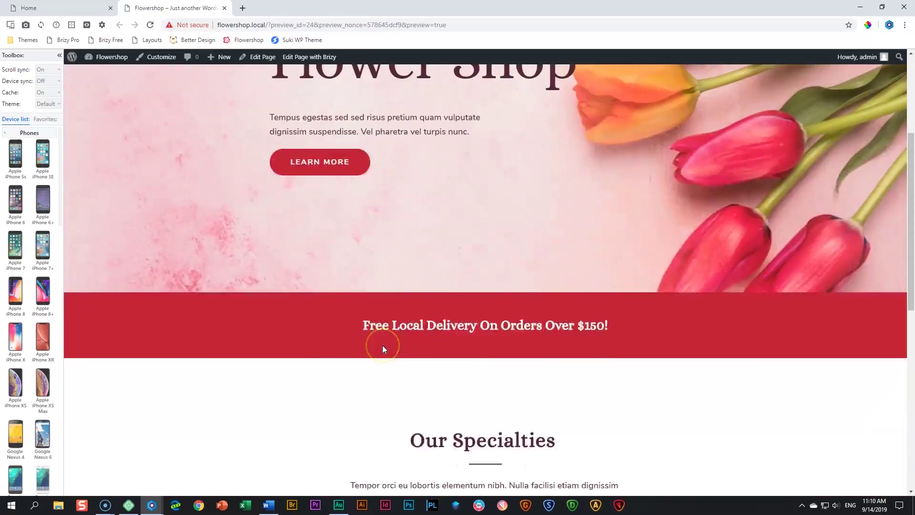
scroll(382, 345, "down", 4)
scroll(382, 346, "up", 8)
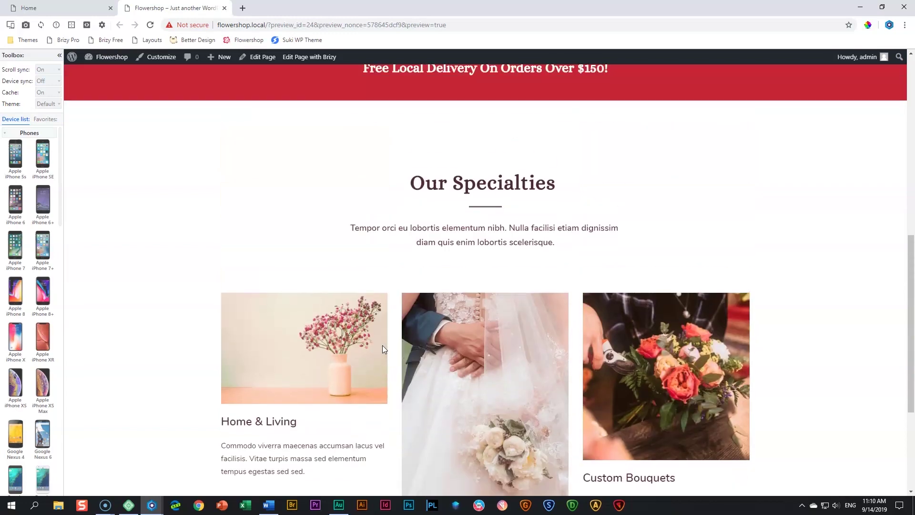
scroll(382, 350, "down", 8)
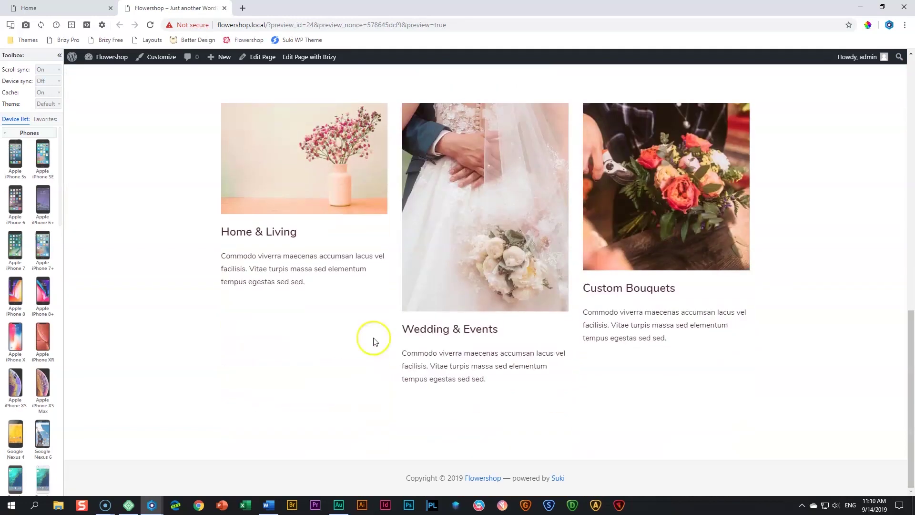
Preview the page on an iPhone X from the Favorites devices
left_click(47, 126)
left_click(15, 153)
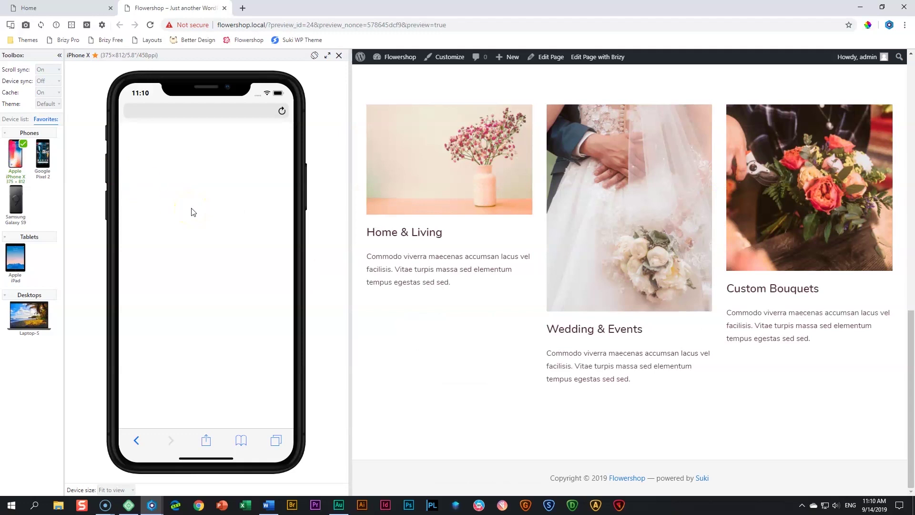
scroll(192, 209, "down", 10)
scroll(192, 208, "up", 3)
scroll(192, 208, "up", 3)
scroll(192, 208, "down", 7)
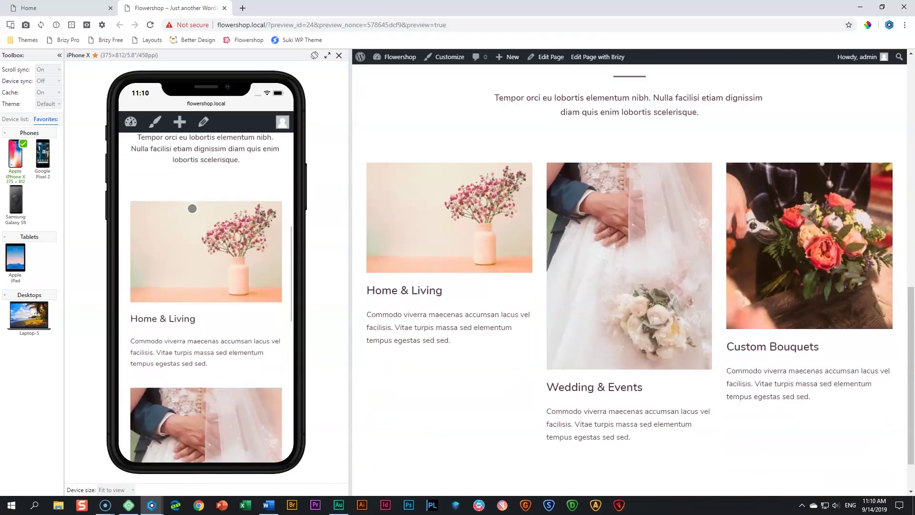
scroll(193, 210, "down", 5)
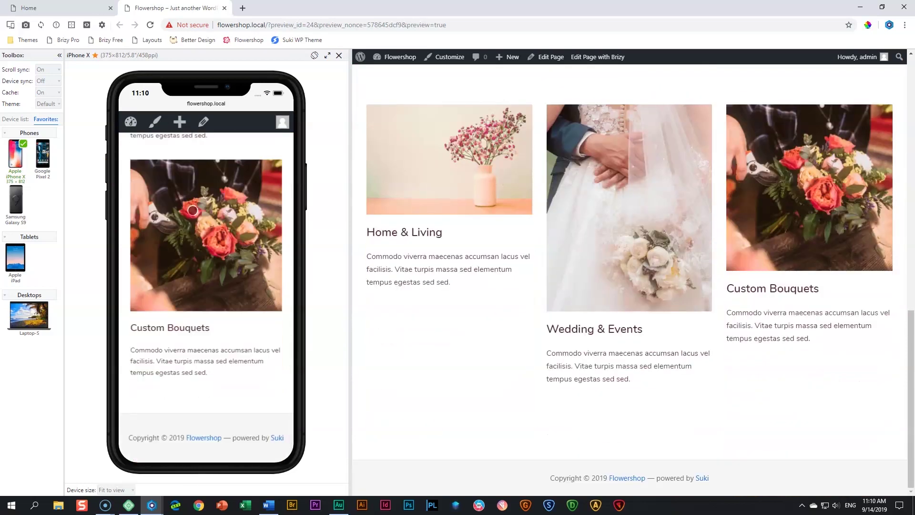
scroll(193, 210, "up", 4)
scroll(193, 211, "up", 6)
scroll(197, 214, "down", 5)
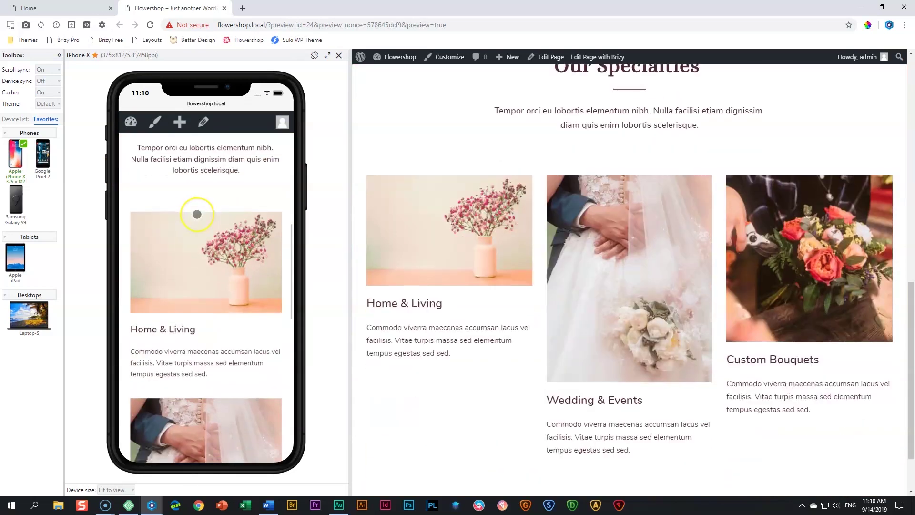
scroll(197, 215, "down", 3)
Check the preview at Apple iPad and Laptop-S sizes, then close the device panel
left_click(15, 259)
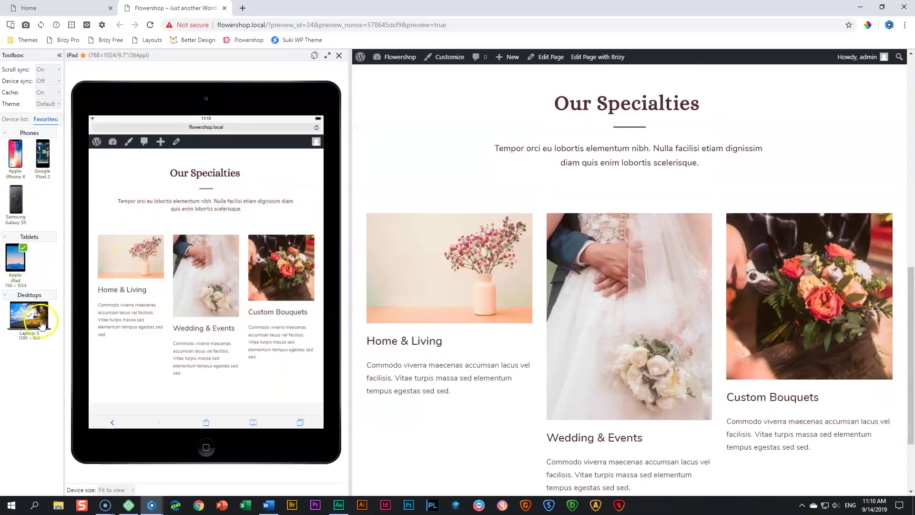
left_click(33, 318)
scroll(179, 289, "down", 3)
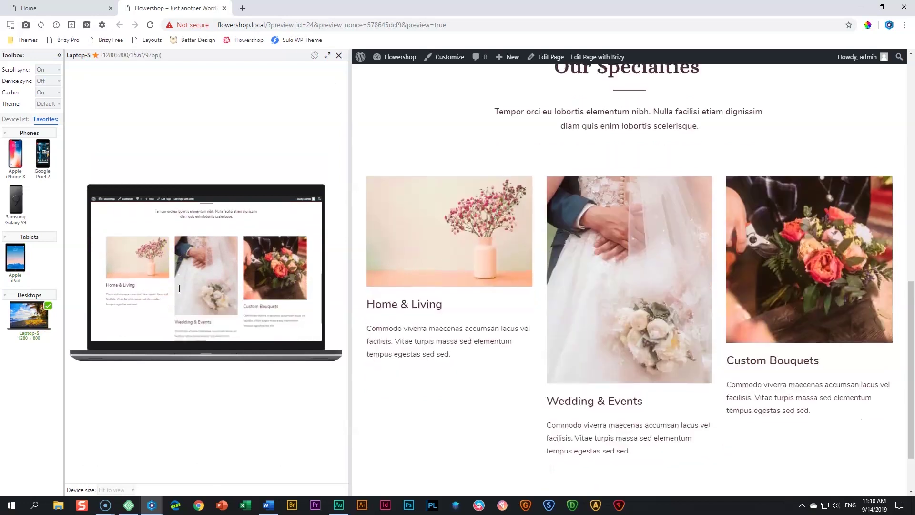
scroll(179, 288, "up", 10)
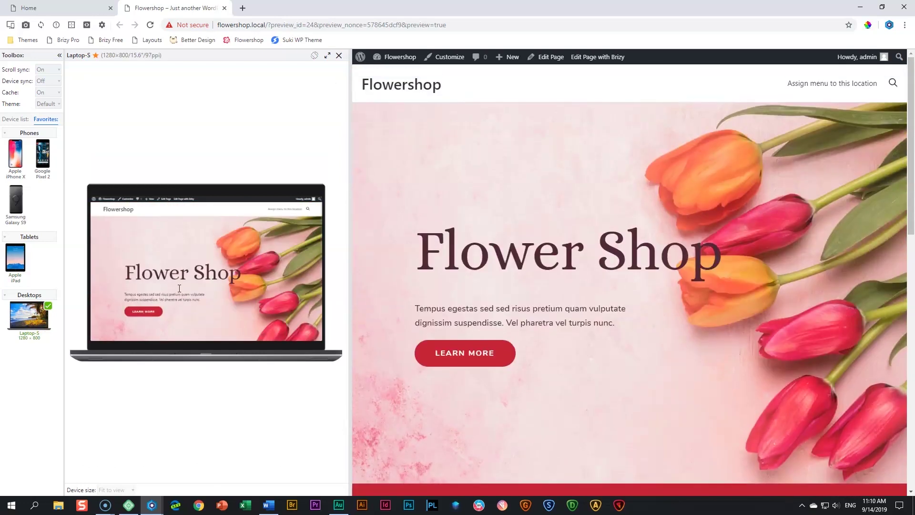
scroll(508, 271, "down", 5)
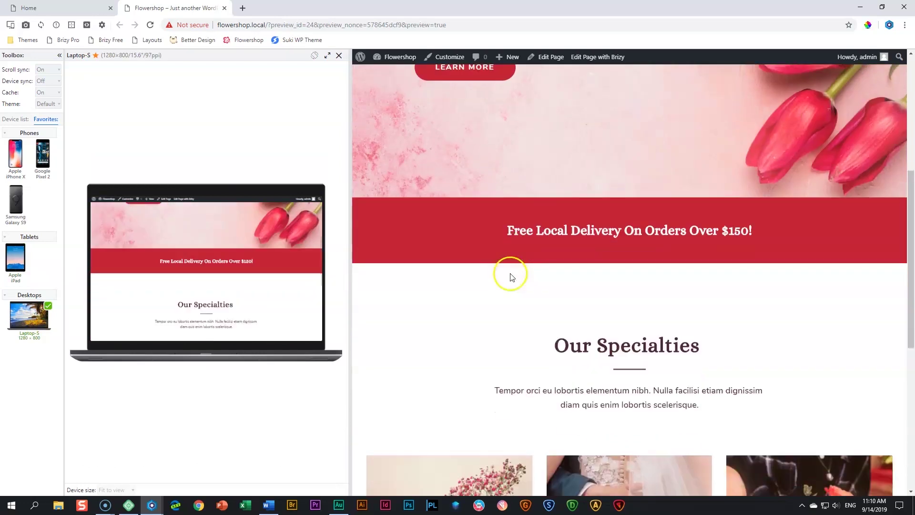
left_click(339, 55)
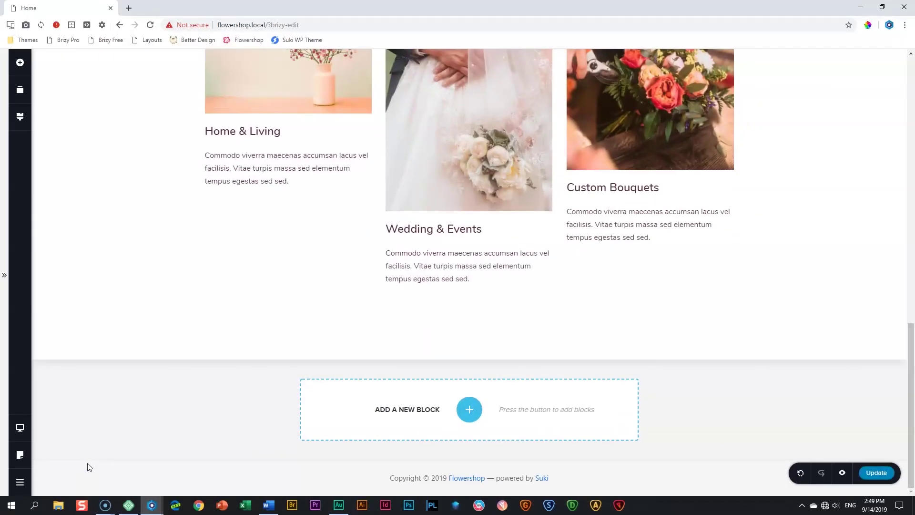
Insert a blank two-column block beneath the Our Specialties cards
left_click(470, 409)
left_click(305, 183)
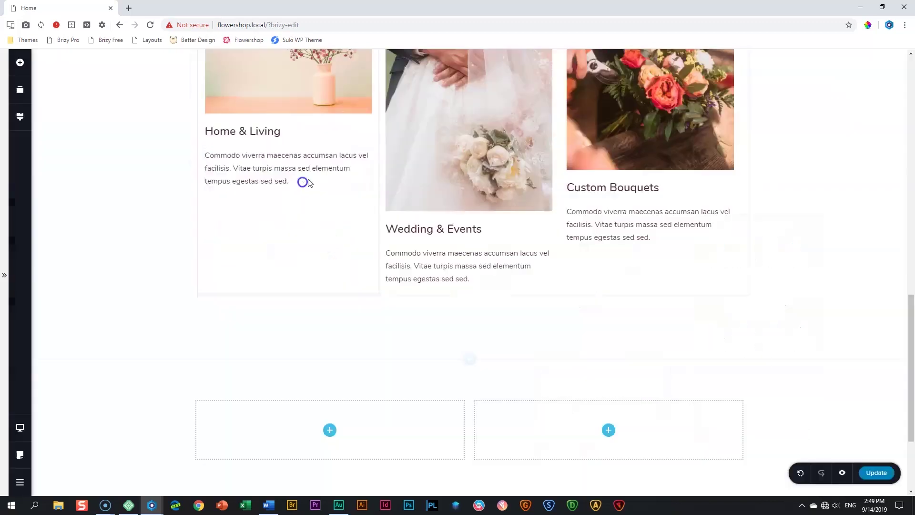
scroll(748, 413, "down", 3)
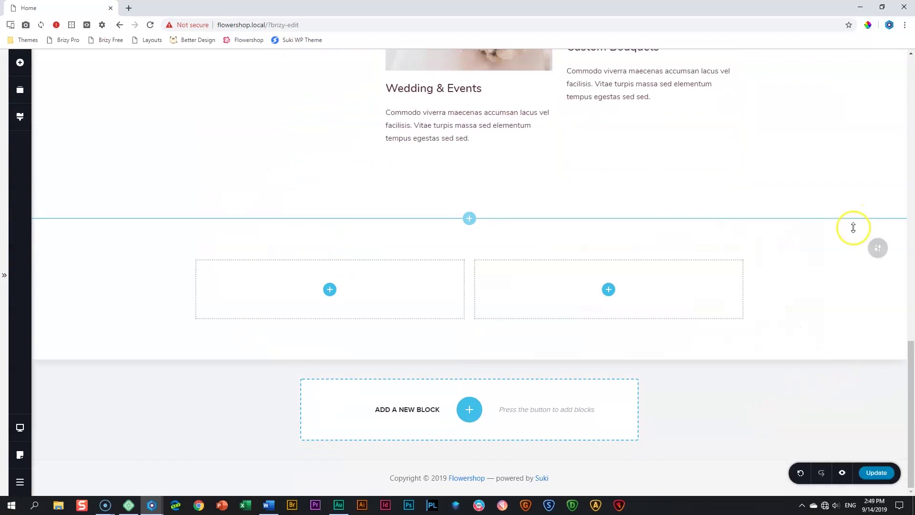
mouse_move(876, 248)
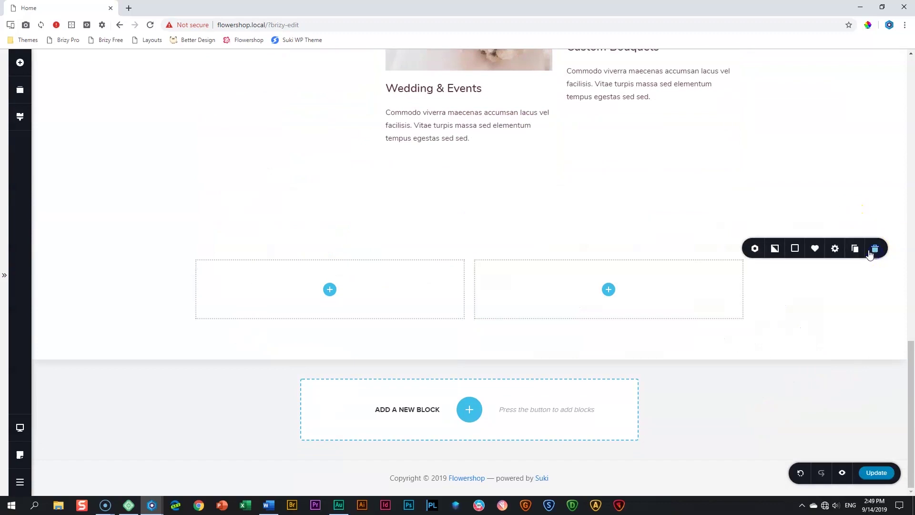
Give the new block the wedding flowers photo background and split its columns 40% / 60%
left_click(775, 248)
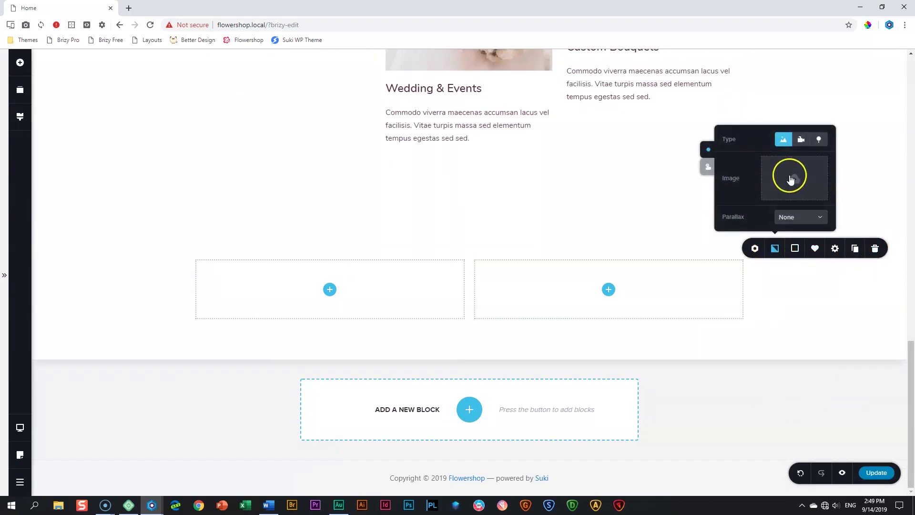
left_click(790, 179)
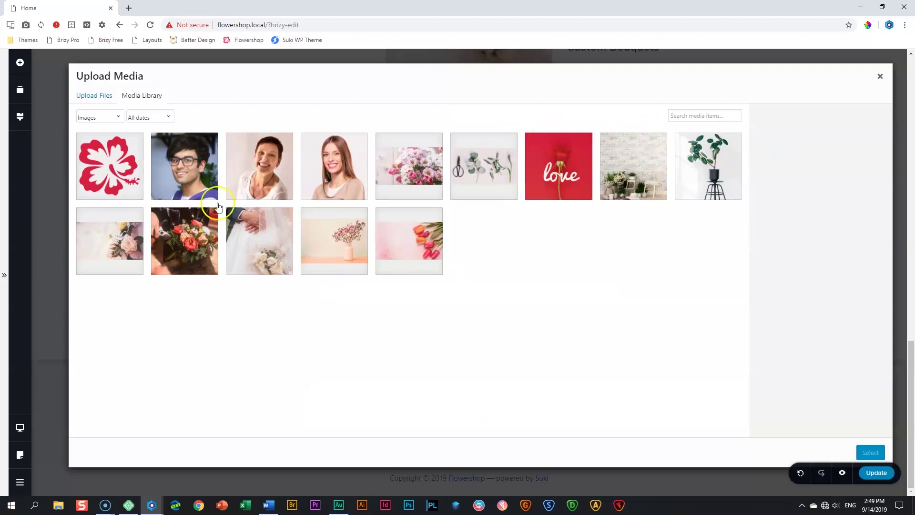
left_click(115, 235)
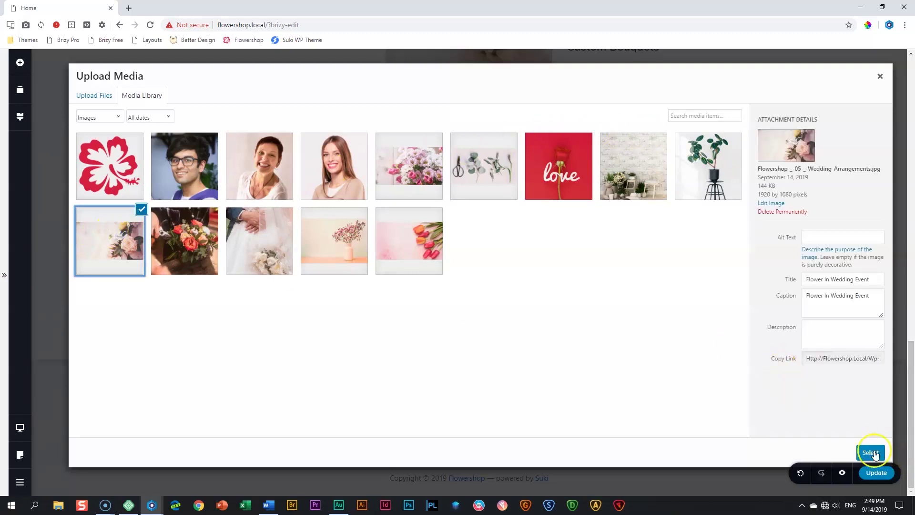
left_click(871, 453)
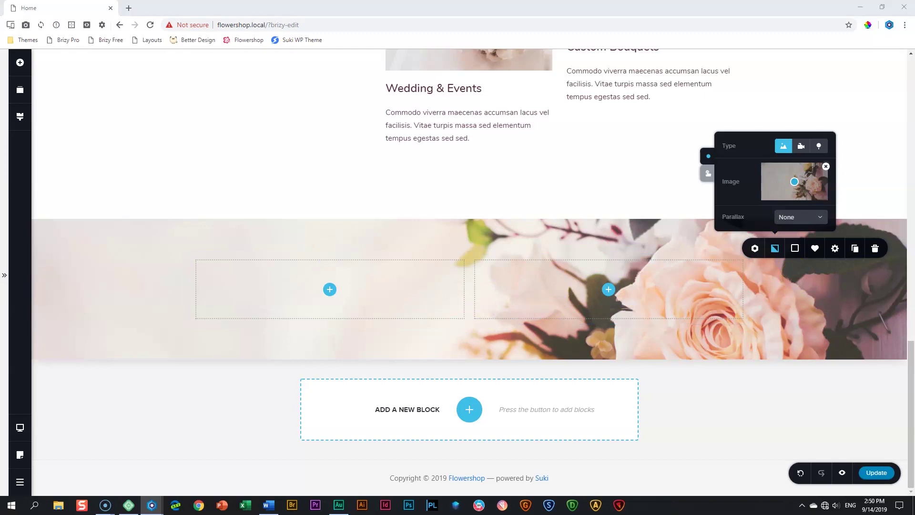
left_click_drag(462, 288, 415, 289)
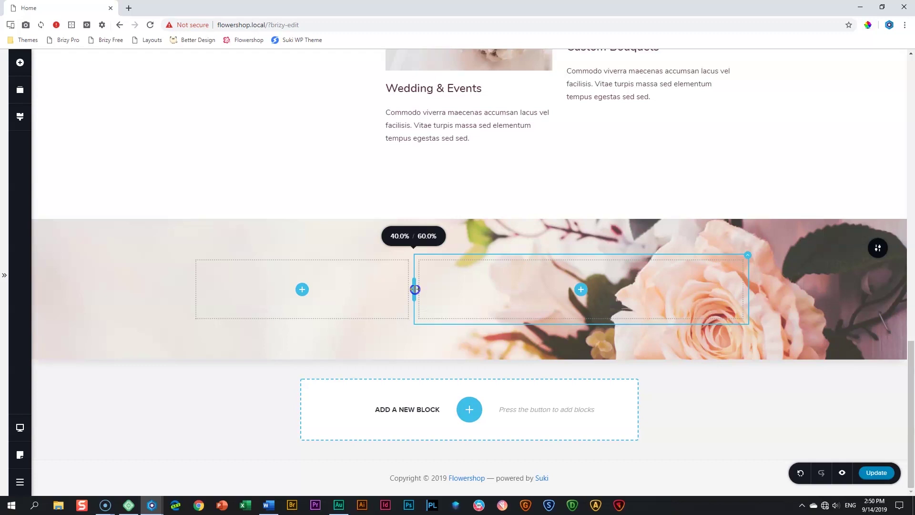
Place a text element in the left column reading 'Wedding Arrangements'
left_click_drag(415, 289, 415, 289)
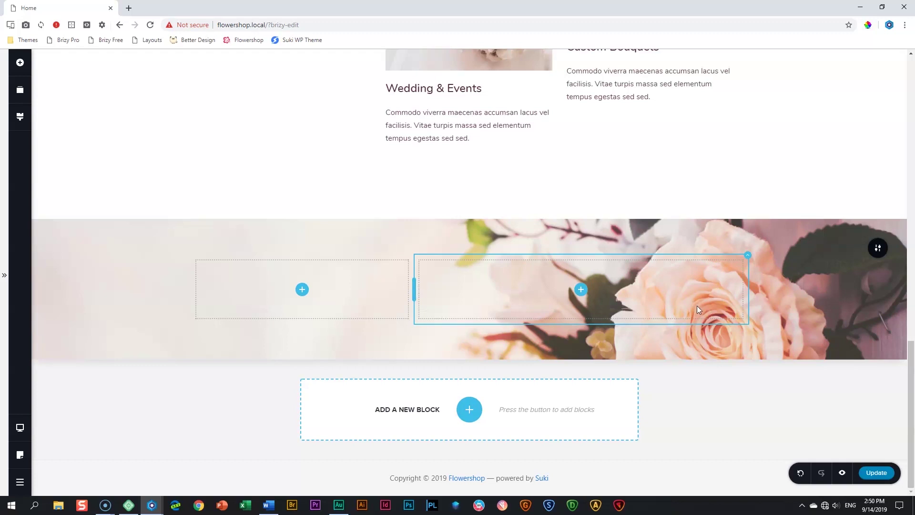
left_click(758, 275)
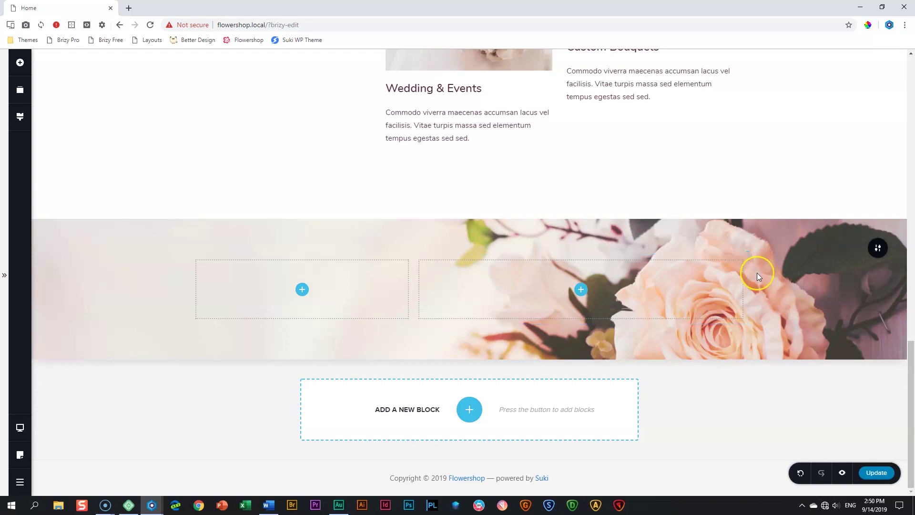
left_click(20, 62)
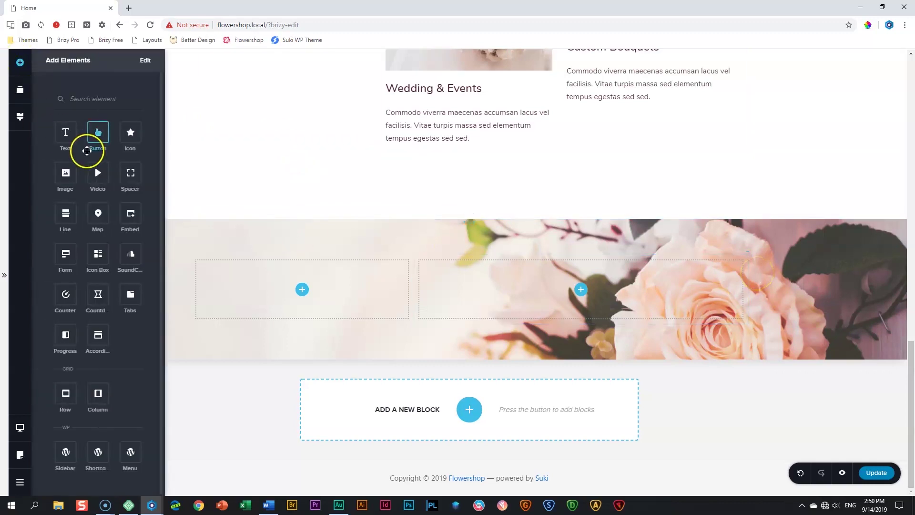
left_click_drag(66, 135, 303, 312)
left_click(302, 272)
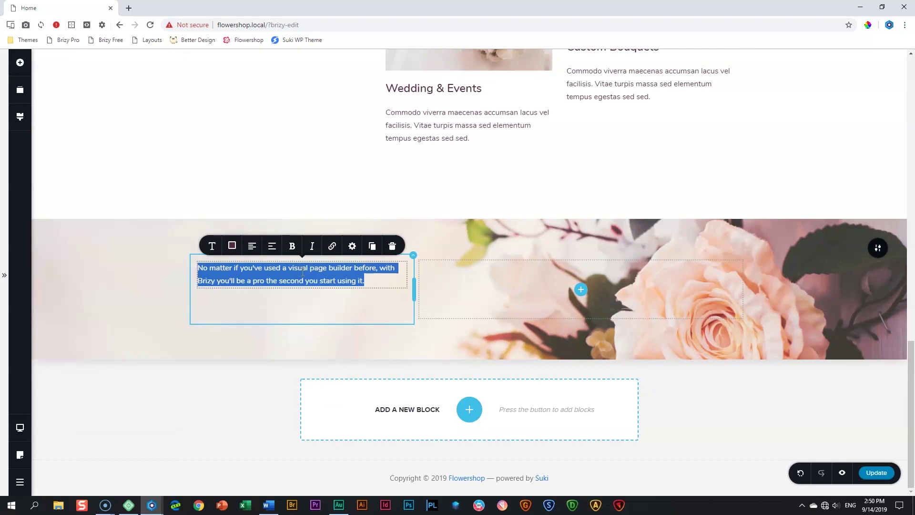
type("Wedding Arrangements")
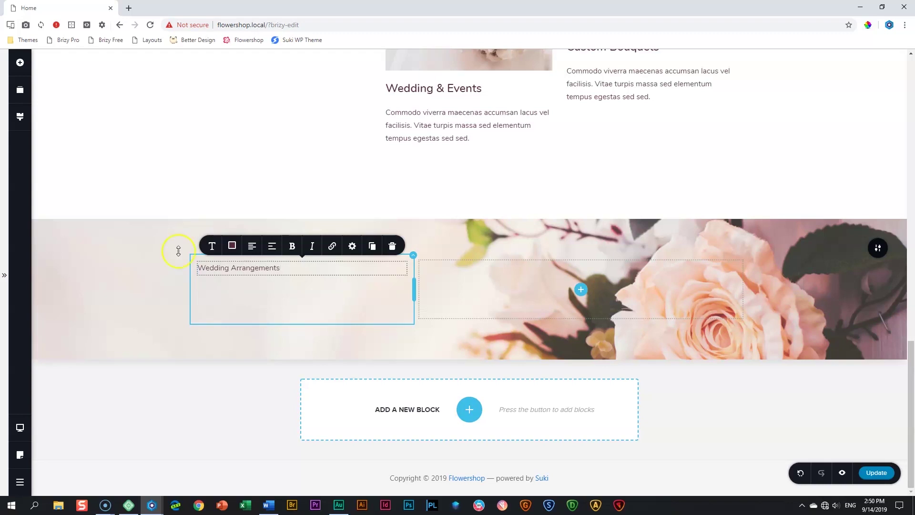
Style 'Wedding Arrangements' as a bold, right-aligned Subtitle
left_click(213, 246)
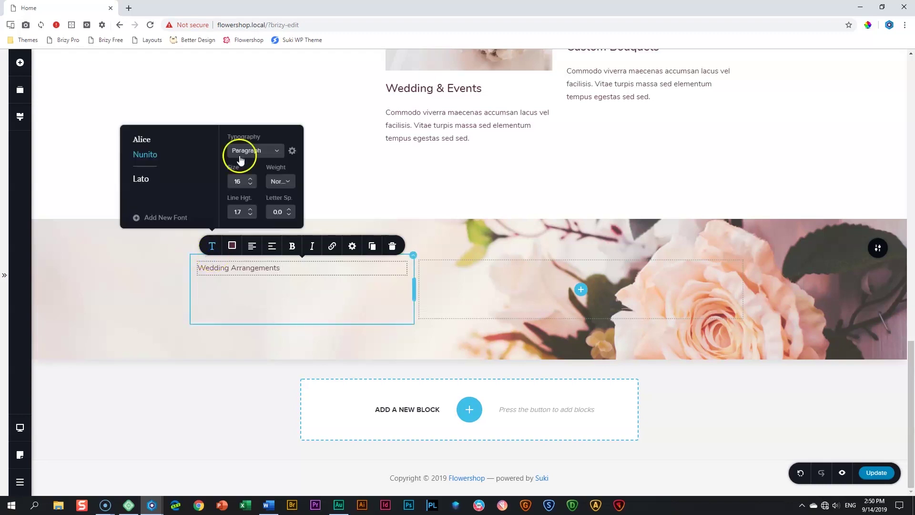
left_click(258, 150)
left_click(252, 196)
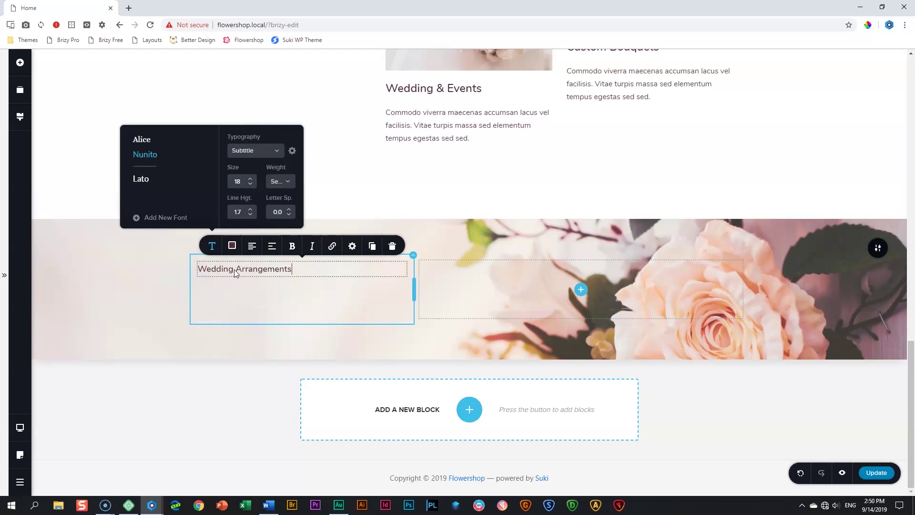
left_click(292, 246)
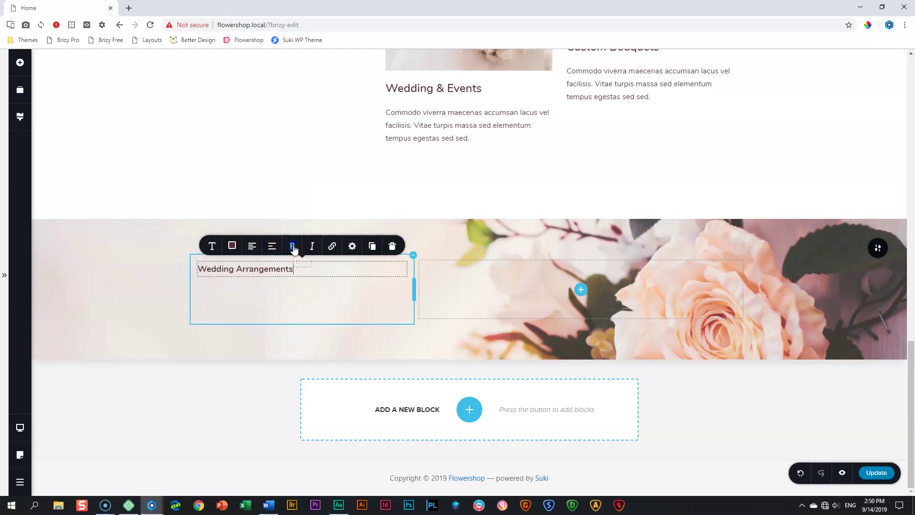
left_click(251, 246)
left_click(251, 246)
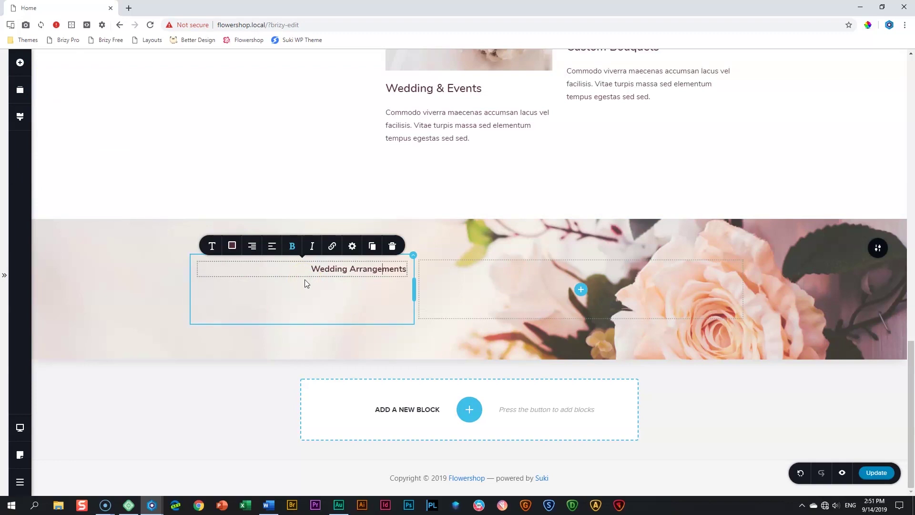
left_click(181, 186)
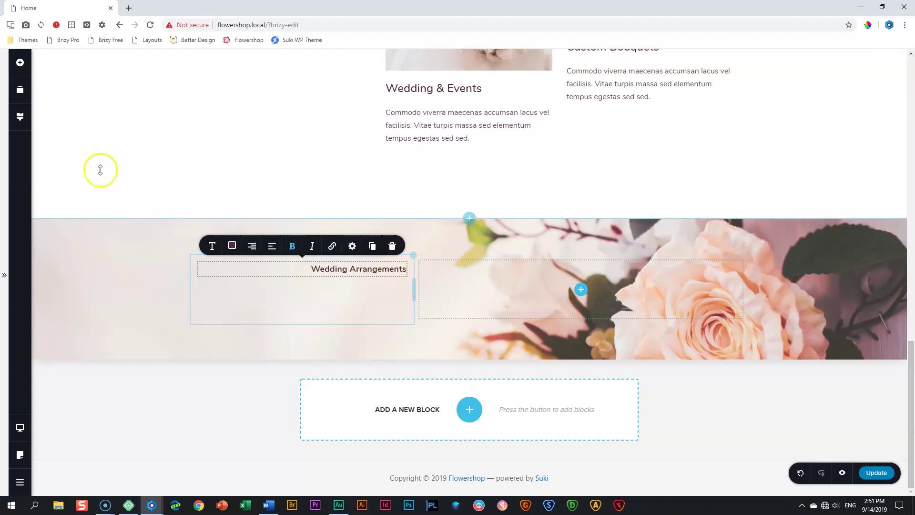
Add a two-column row under the heading with a Text element in each column
left_click(20, 63)
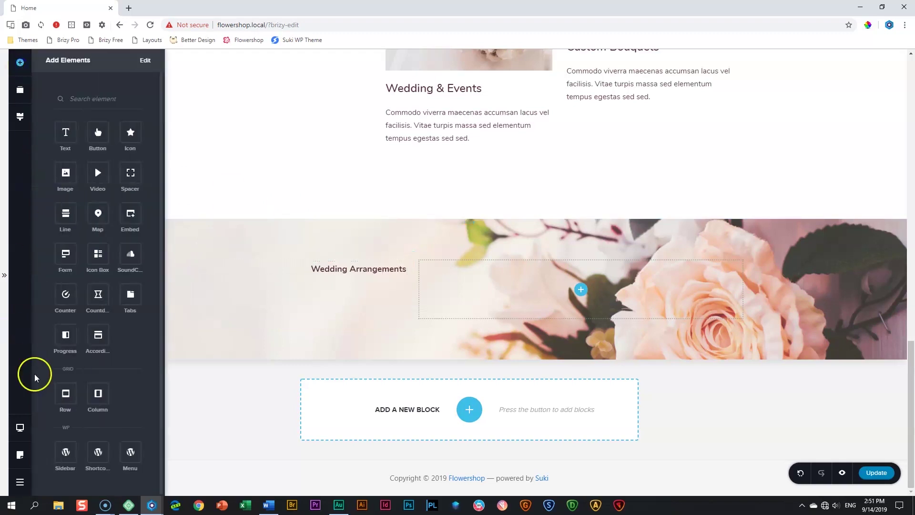
left_click_drag(97, 392, 320, 300)
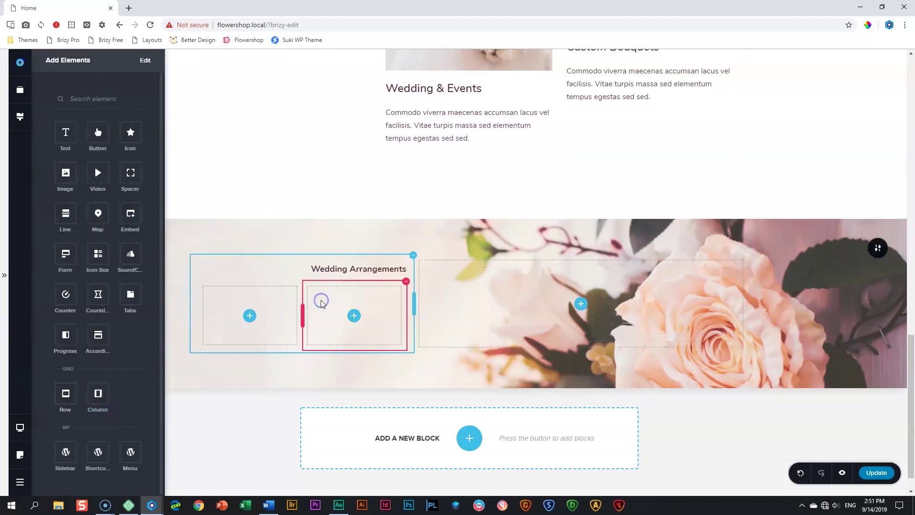
left_click(324, 314)
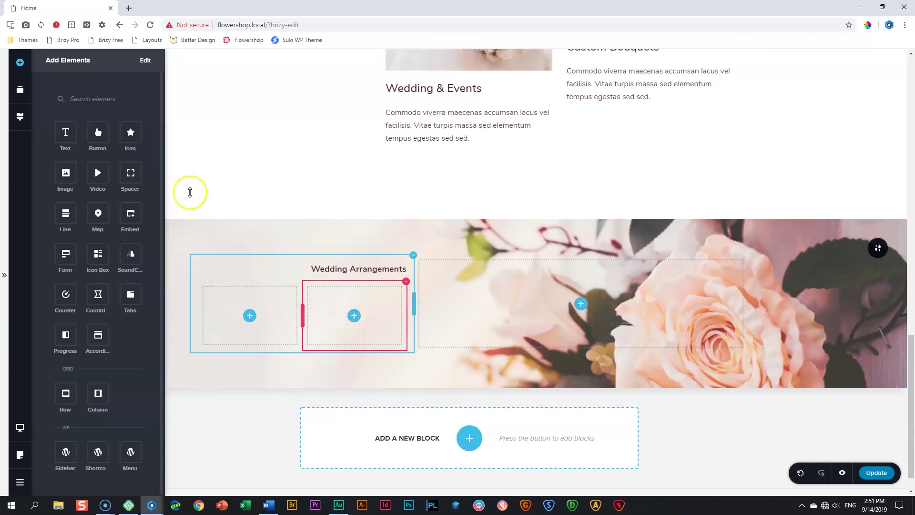
left_click_drag(71, 135, 249, 339)
left_click_drag(65, 133, 350, 344)
Replace the left column's text with '35%' and give it the Heading 1 style
triple_click(256, 316)
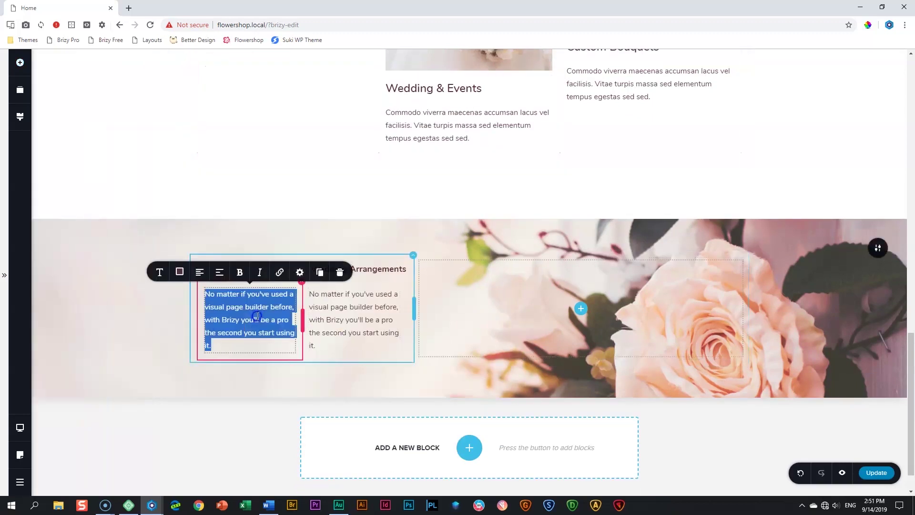
type("35%")
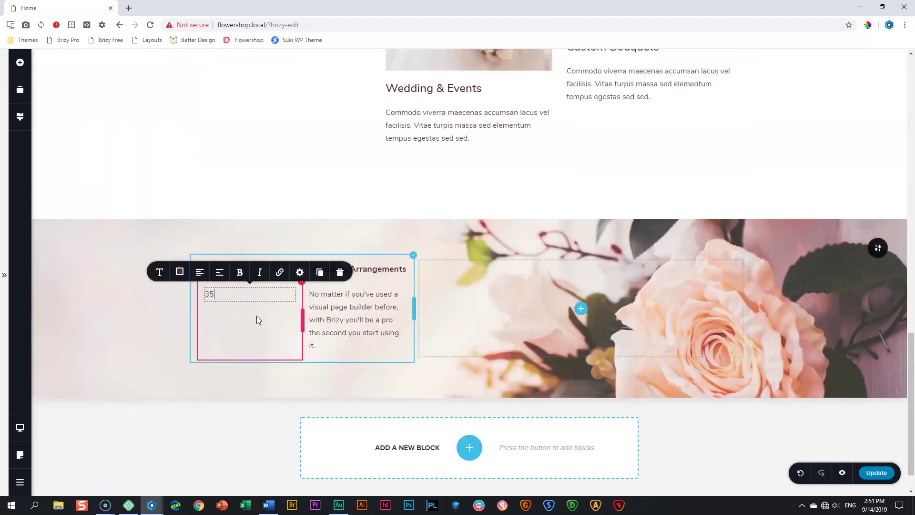
left_click(160, 272)
left_click(227, 178)
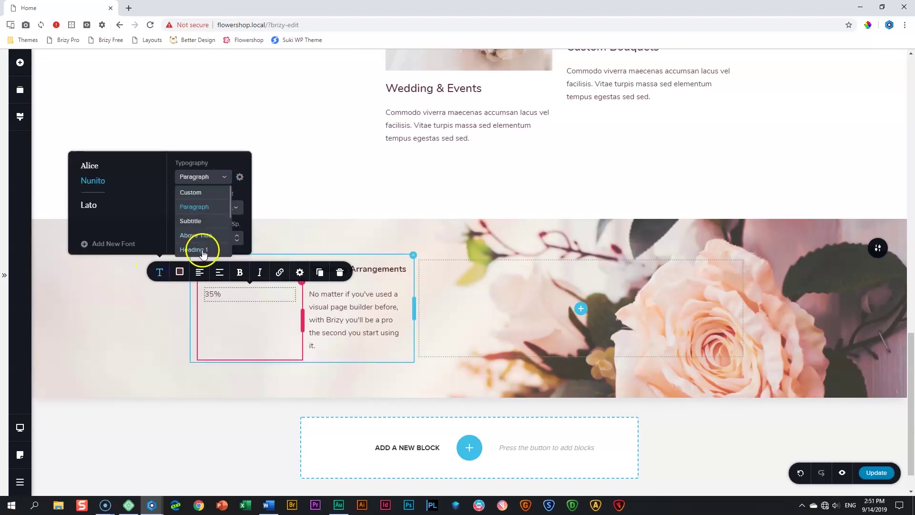
left_click(202, 249)
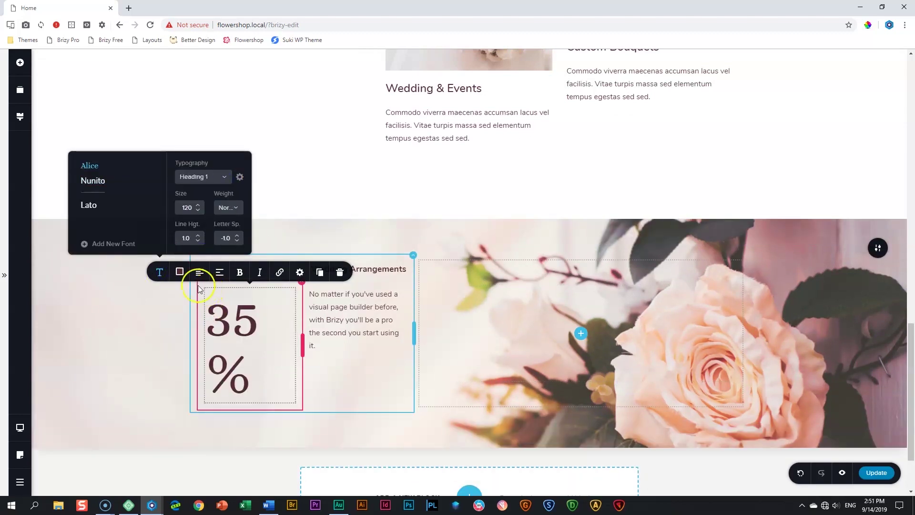
Make '35%' black, bold and right-aligned, and widen its column to about 79.5%
left_click(180, 272)
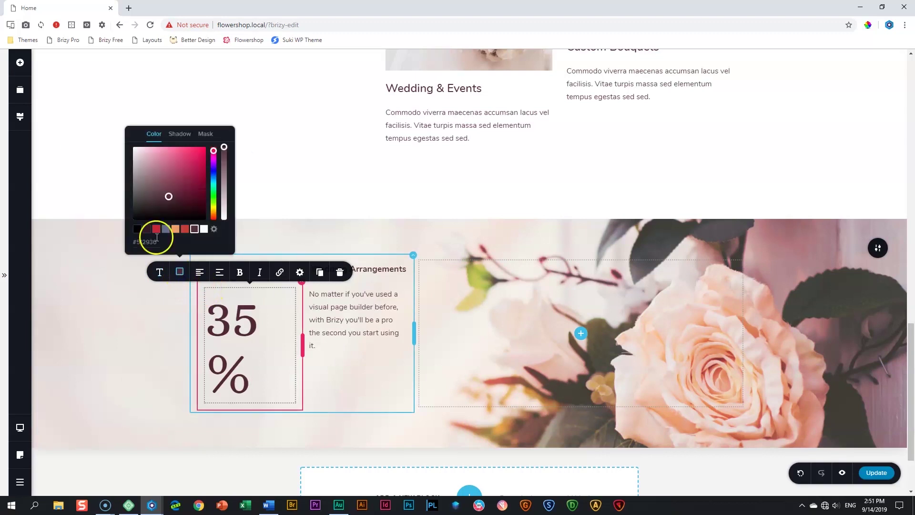
left_click(137, 229)
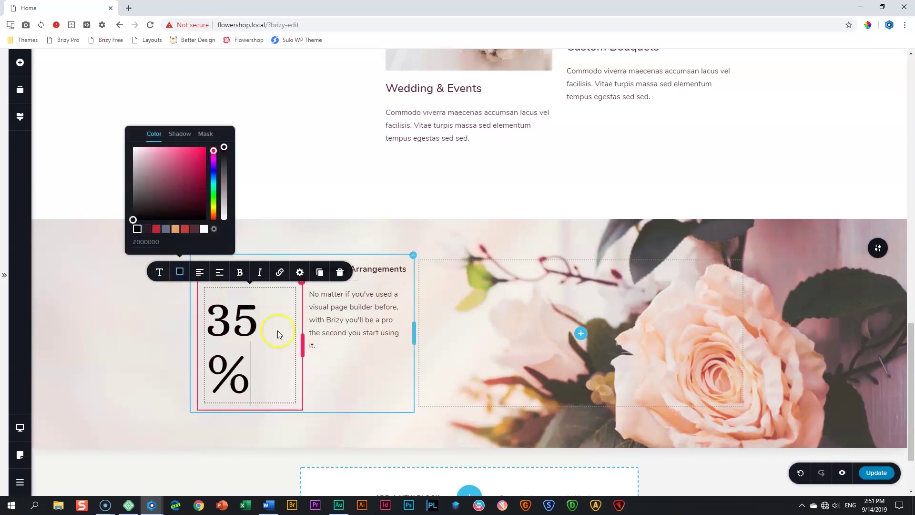
left_click(241, 272)
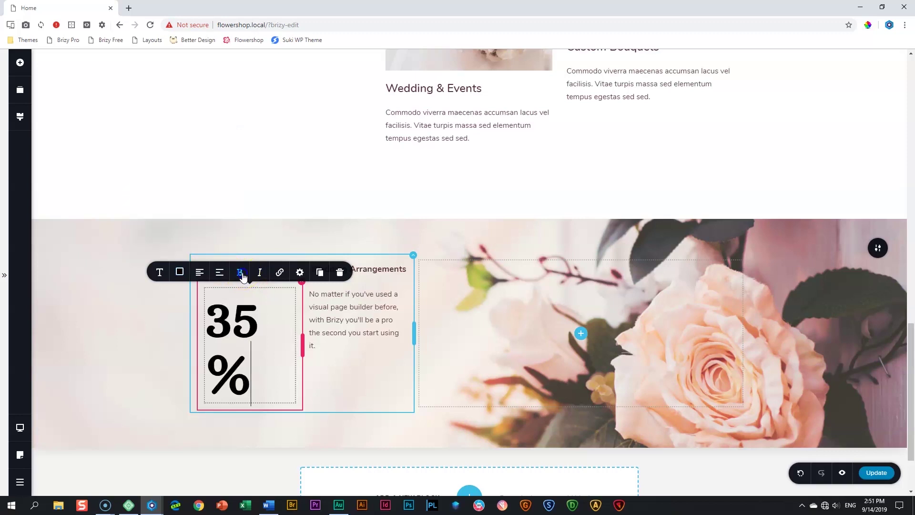
left_click(200, 273)
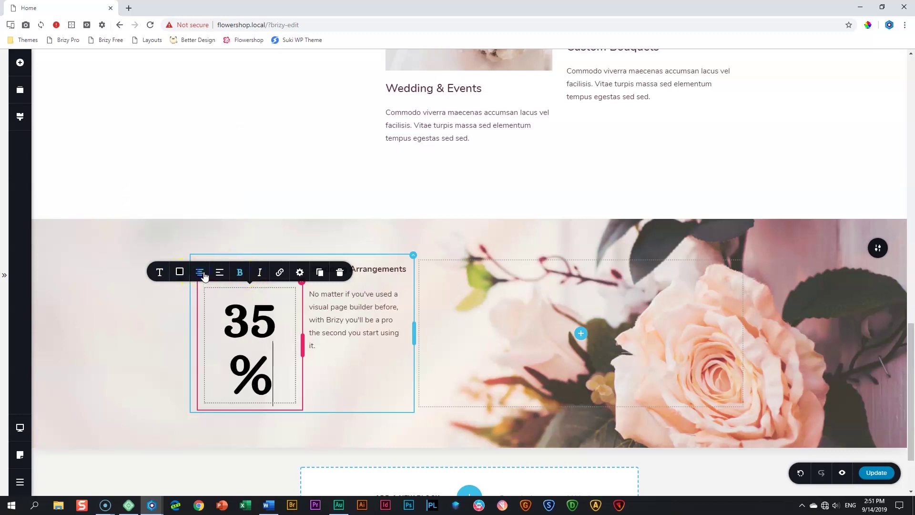
left_click(201, 273)
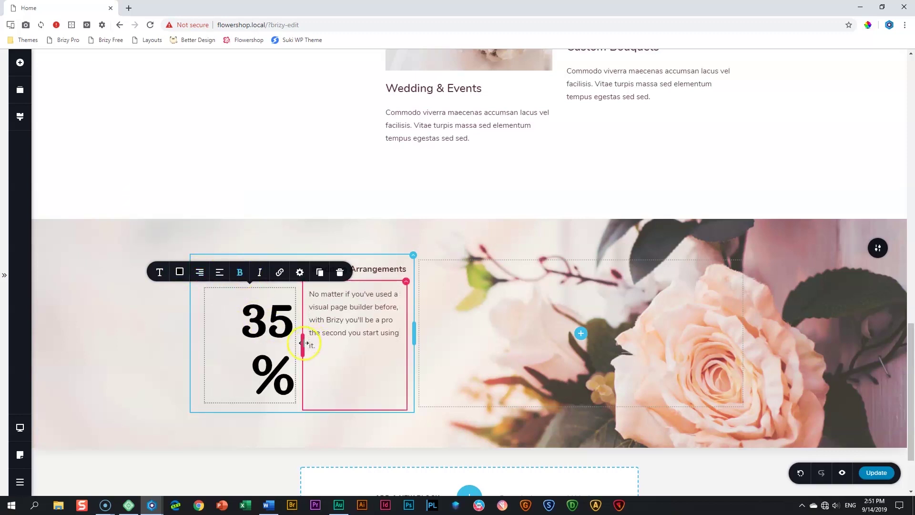
left_click_drag(304, 343, 366, 336)
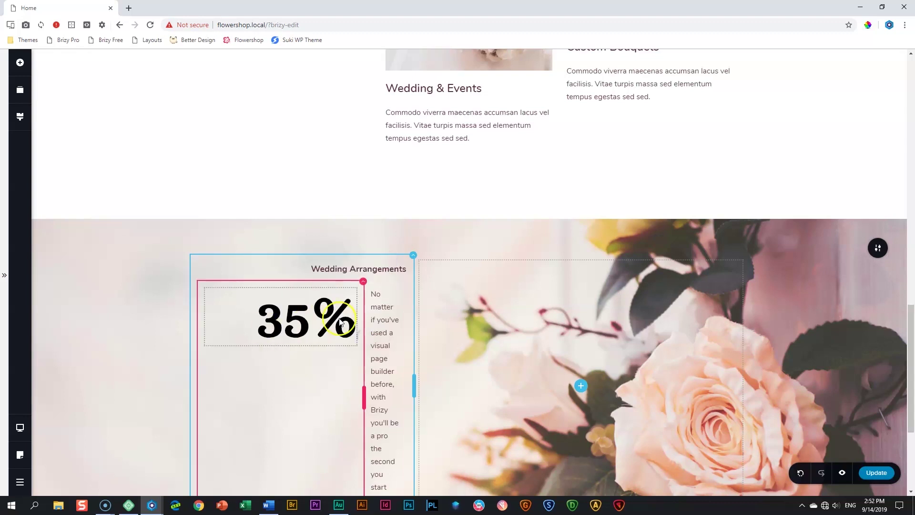
Replace the right column's text with 'off' in black Heading 2 style
triple_click(385, 328)
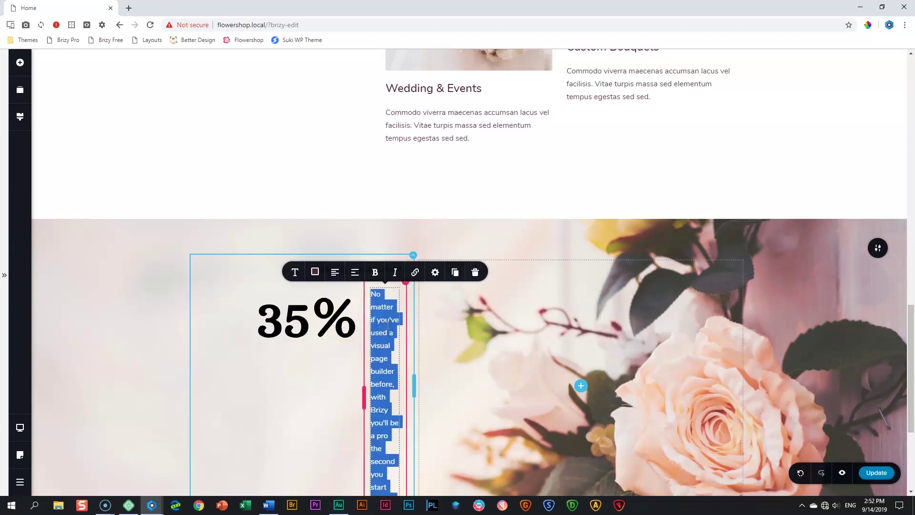
type("off")
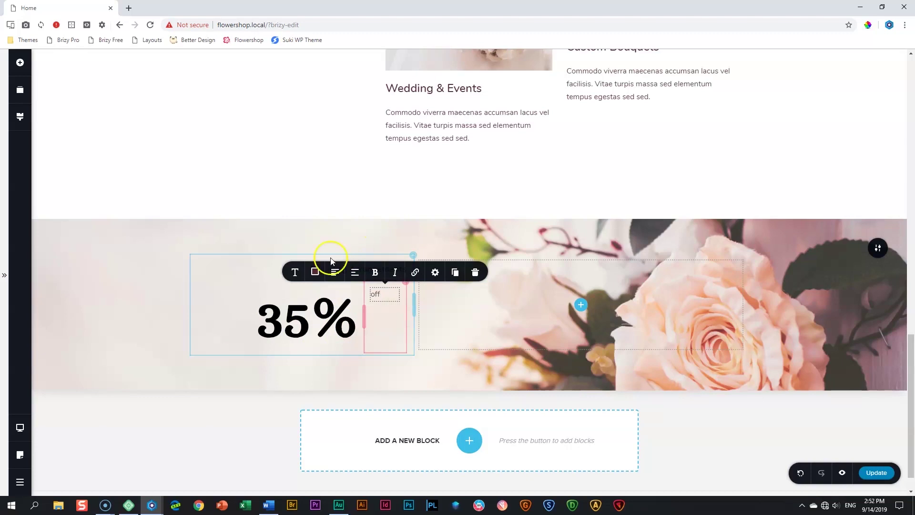
left_click(295, 272)
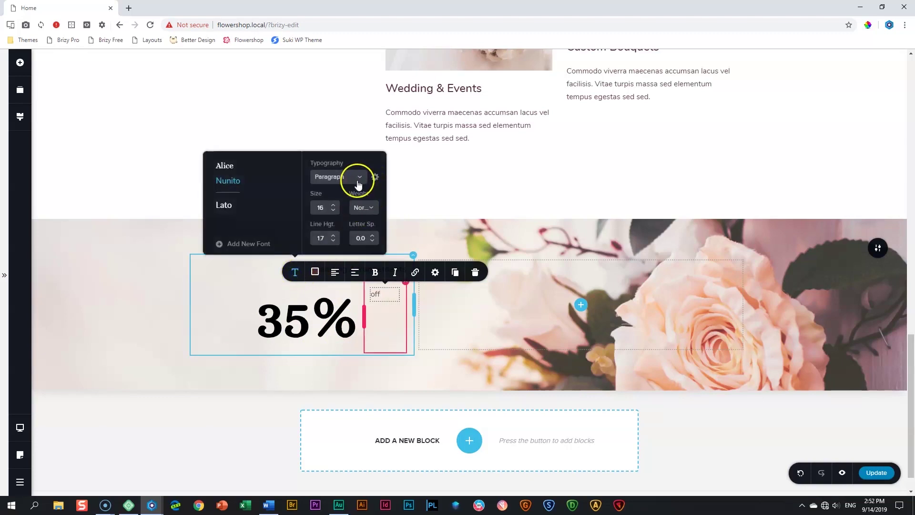
left_click(359, 177)
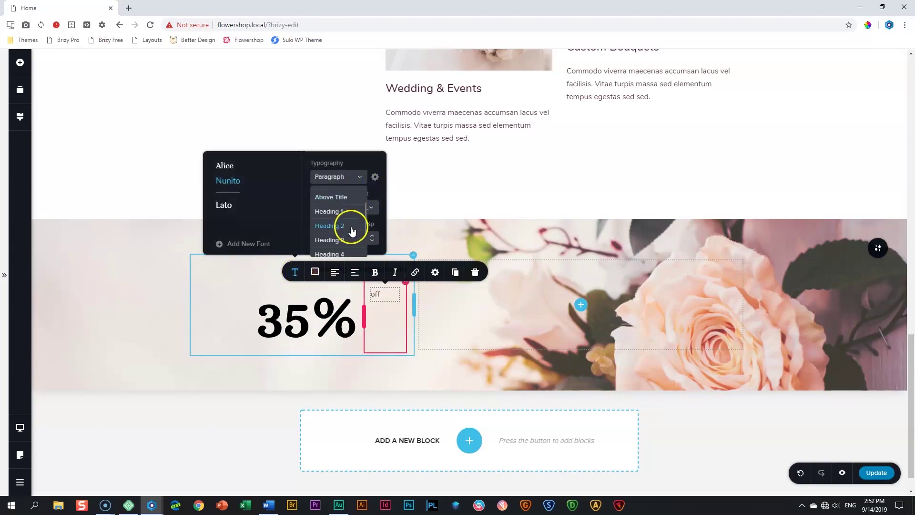
left_click(351, 227)
left_click(316, 273)
left_click(272, 229)
Set the 'off' column's vertical content alignment to bottom, beside '35%'
left_click(301, 319)
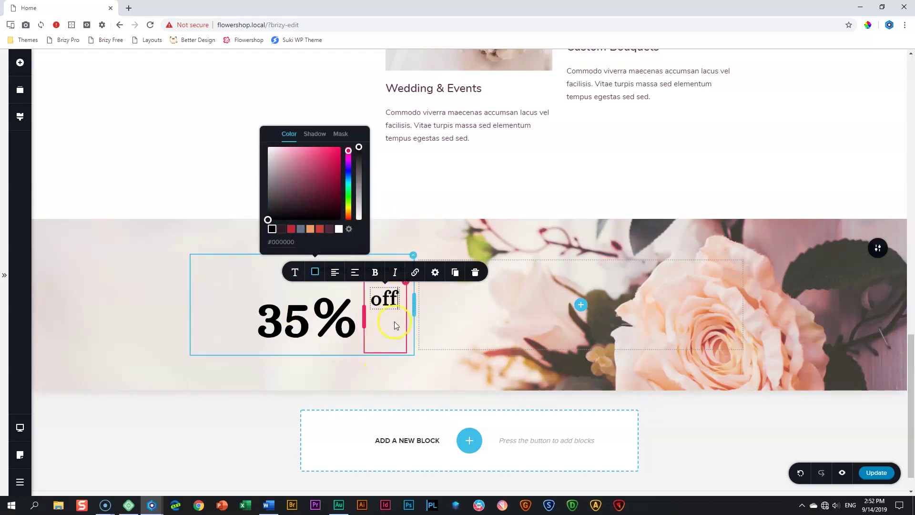
left_click(326, 315)
left_click(363, 283)
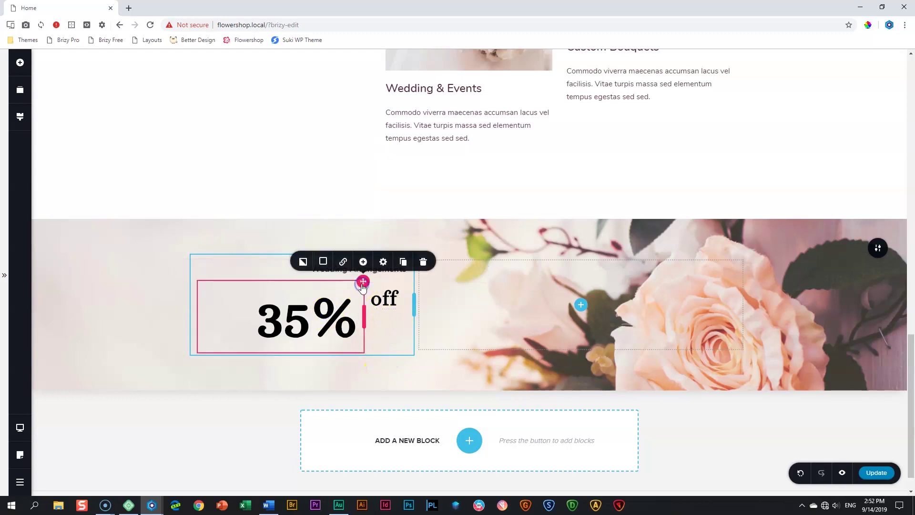
left_click(383, 262)
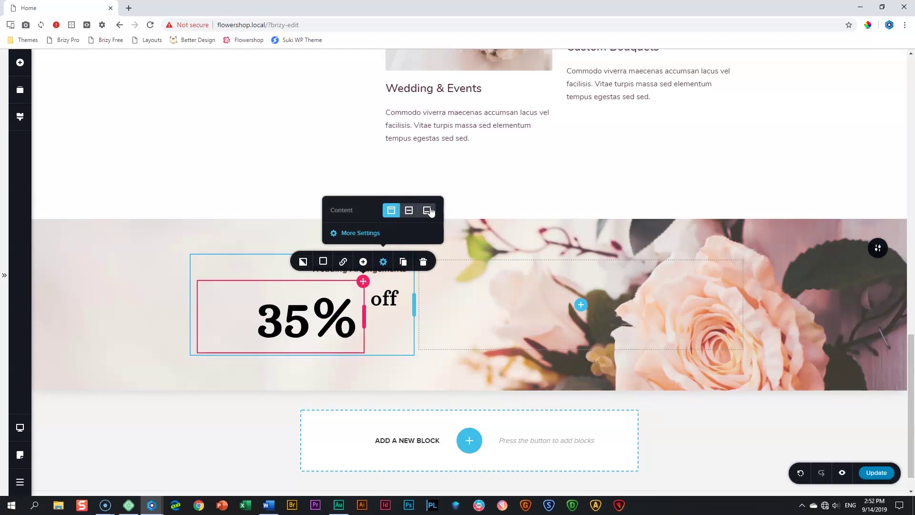
left_click(428, 211)
left_click(378, 293)
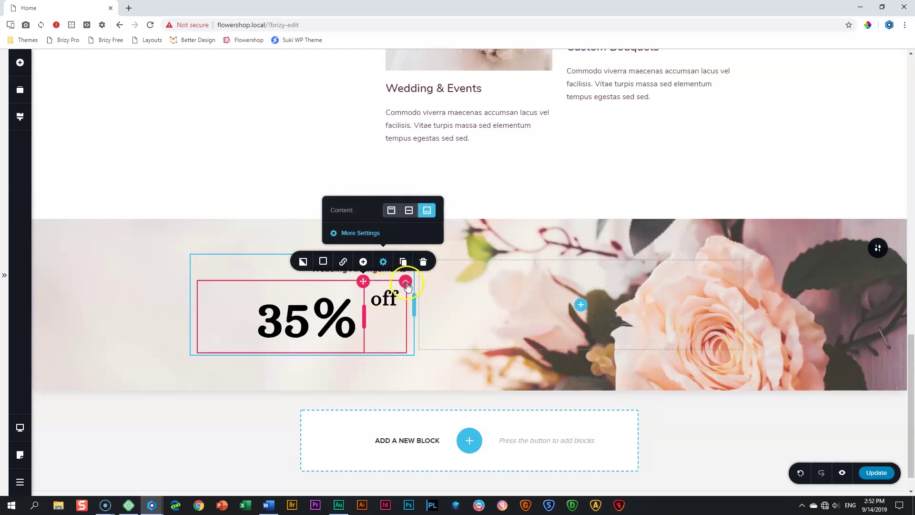
left_click(425, 262)
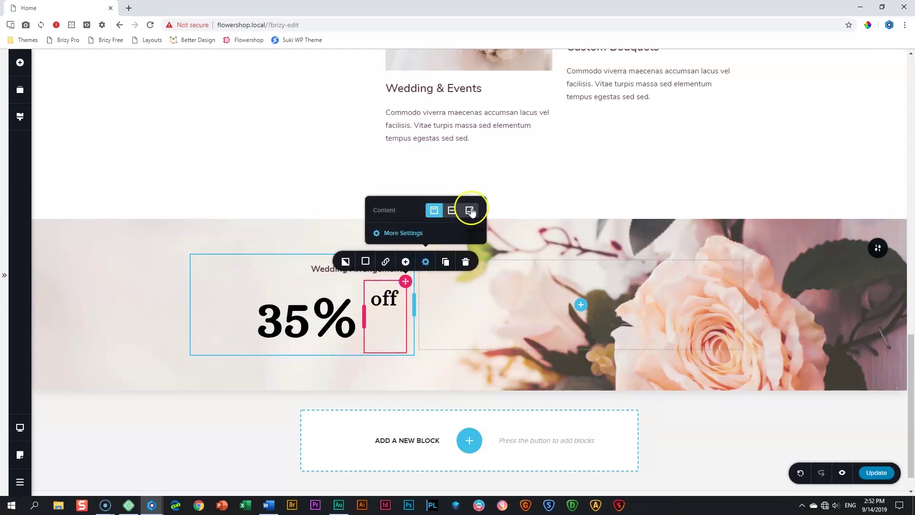
left_click(469, 210)
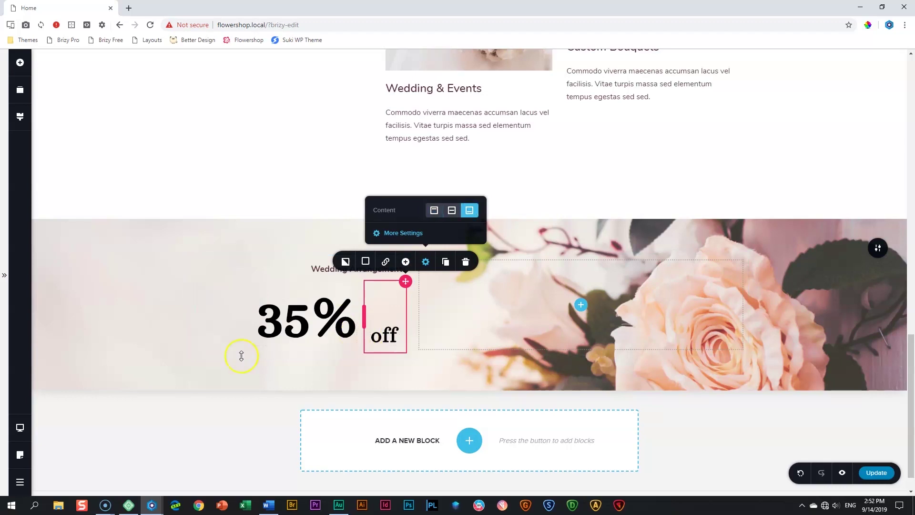
left_click(200, 426)
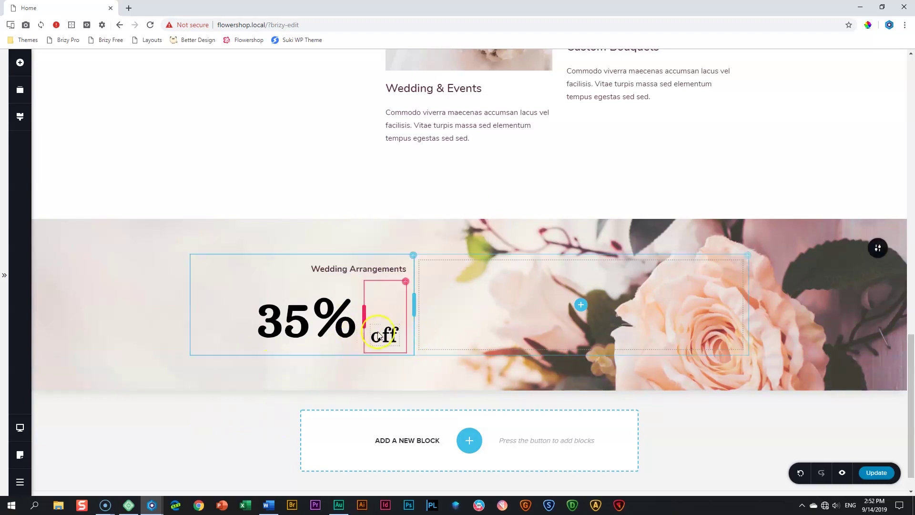
Open More Settings for the 'off' text to show its padding and margin values
left_click(308, 337)
left_click(191, 273)
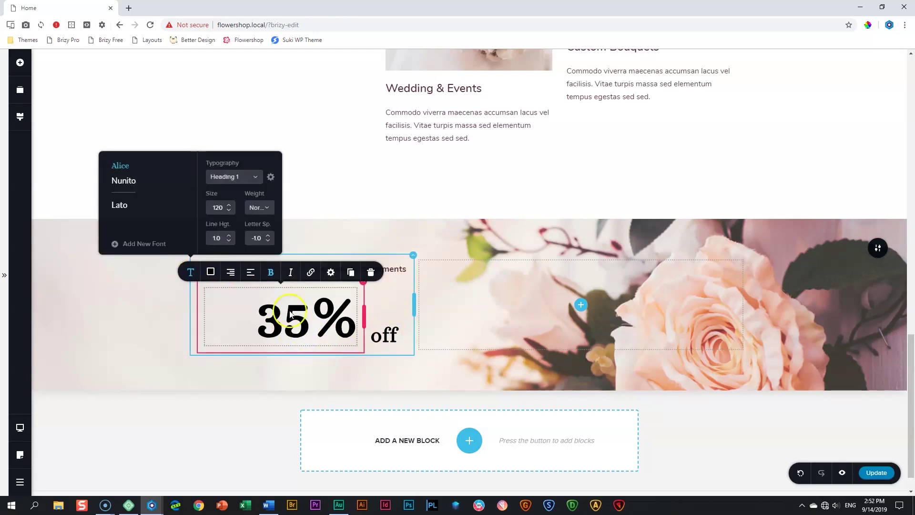
left_click(377, 336)
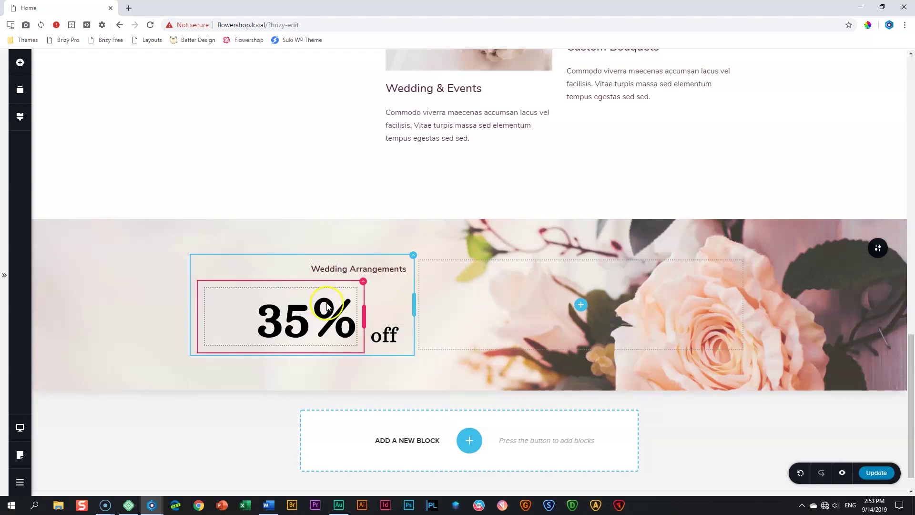
left_click(378, 336)
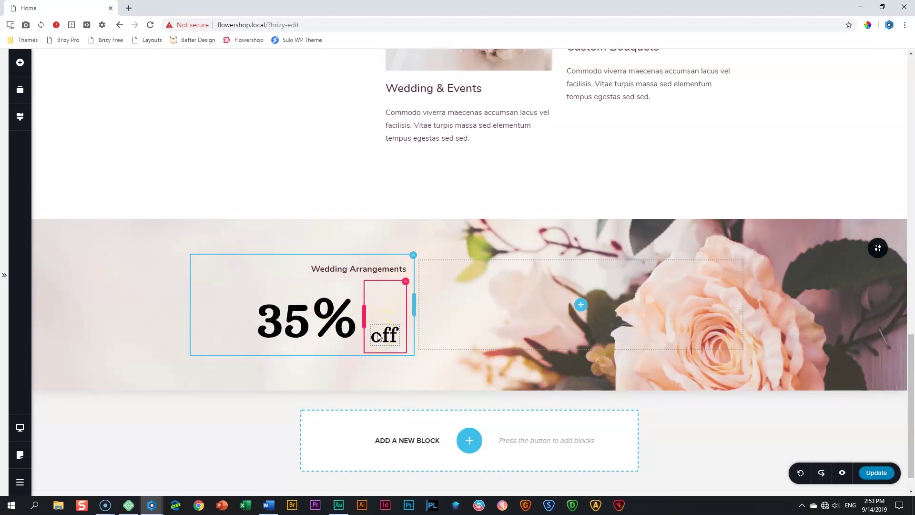
left_click(386, 336)
left_click(387, 336)
left_click(435, 310)
left_click(410, 282)
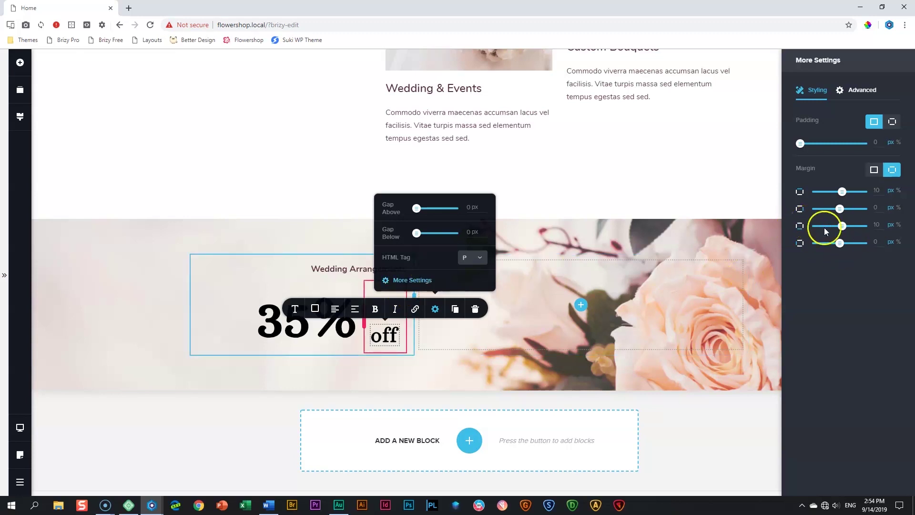
Set the 'off' text's bottom margin to 20 px
left_click(885, 232)
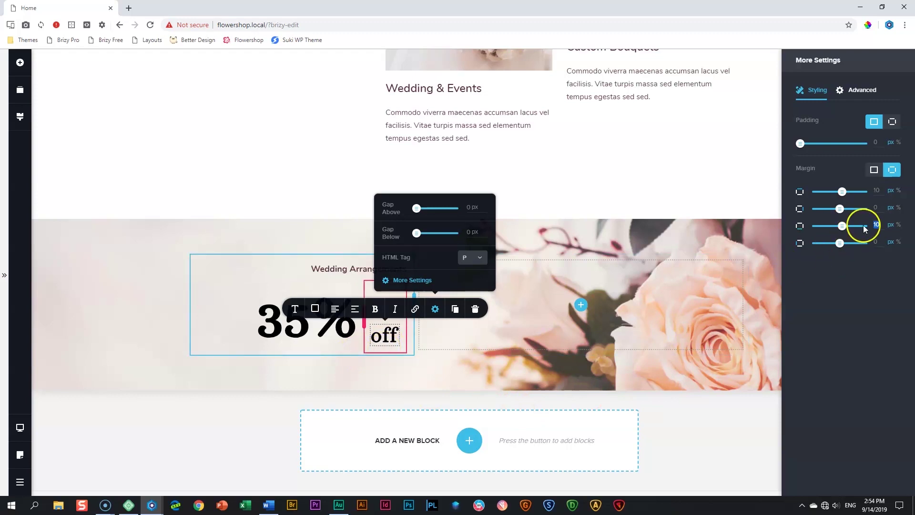
type("0")
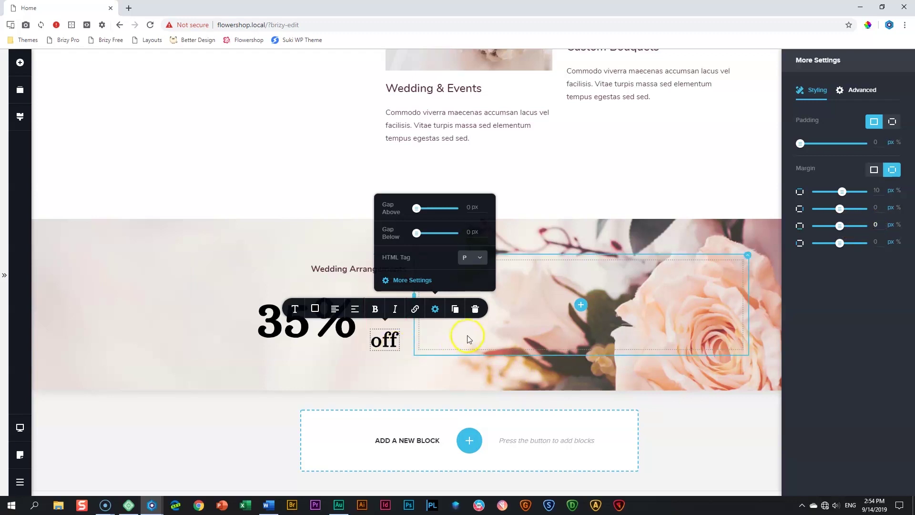
left_click_drag(882, 227, 869, 227)
type("10")
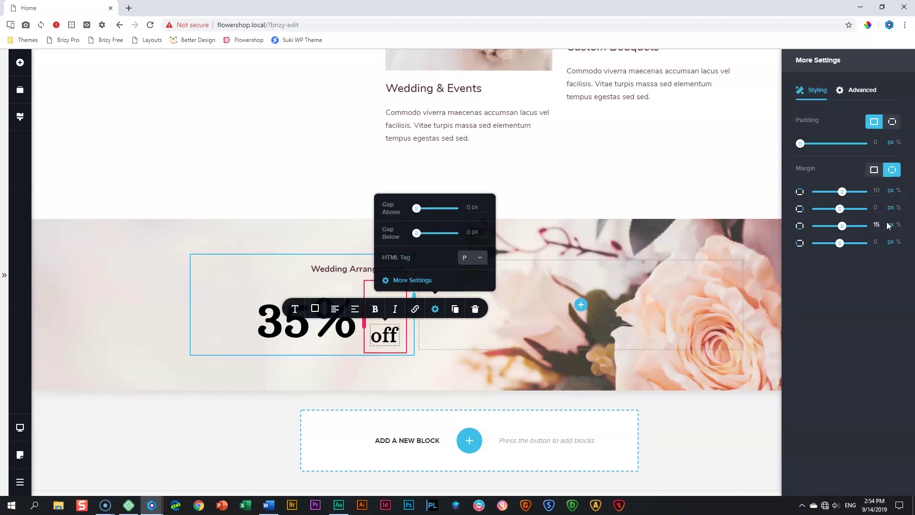
key("Up")
key("Up")
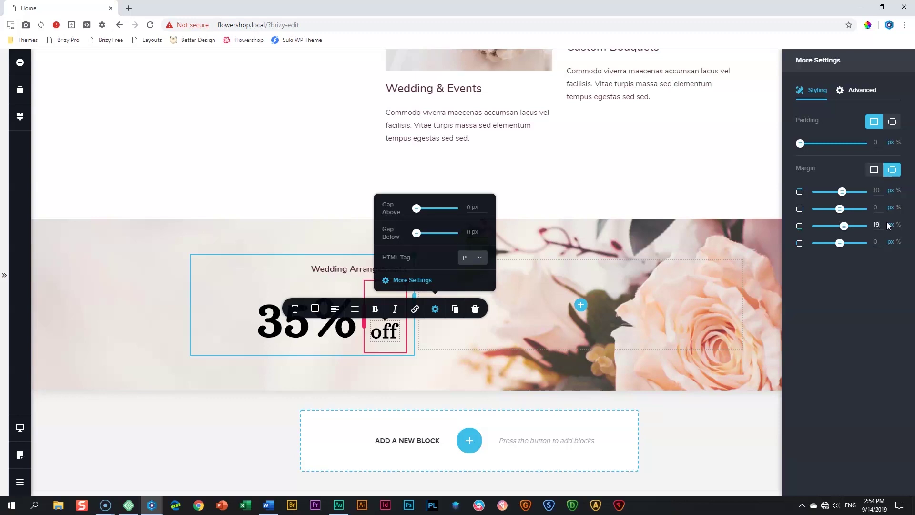
key("Up")
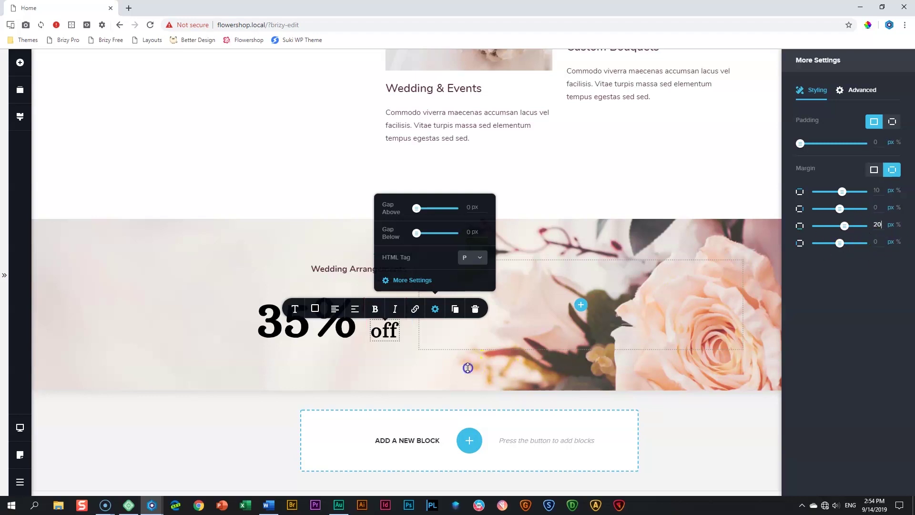
left_click(468, 367)
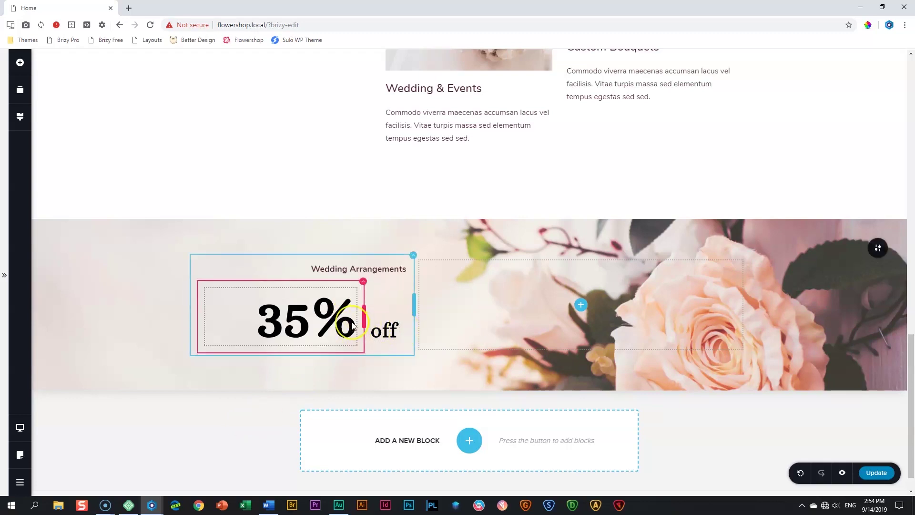
Give the '35%' text a -25 px right margin so it nearly touches 'off'
left_click(348, 324)
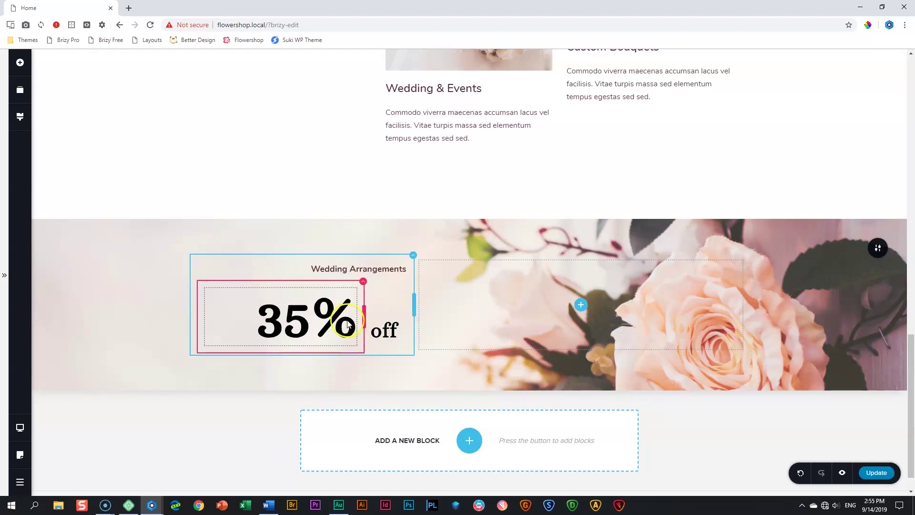
left_click(309, 317)
left_click(330, 273)
left_click(326, 244)
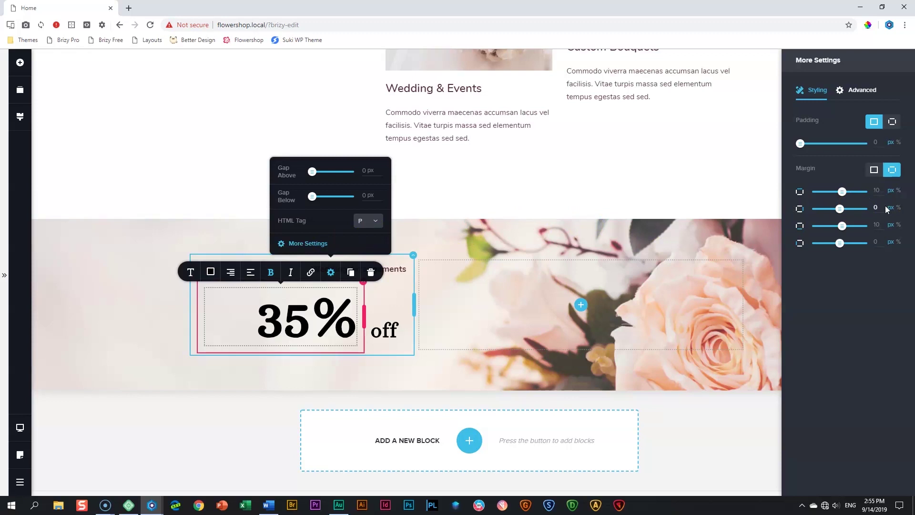
key("BackSpace")
type("-5")
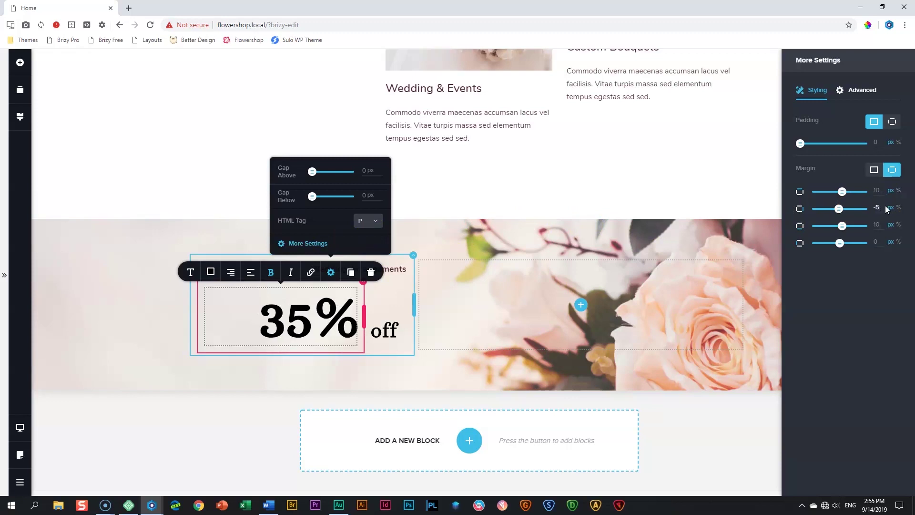
key("Down")
key("Down")
key("Down")
key("Down")
key("Down")
key("Down")
key("Down")
key("Down")
key("Down")
key("Down")
key("Down")
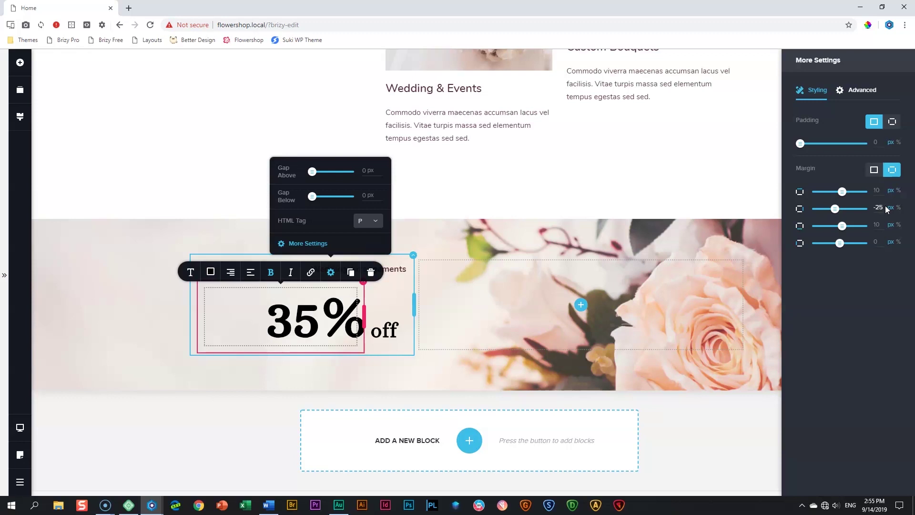
left_click(466, 381)
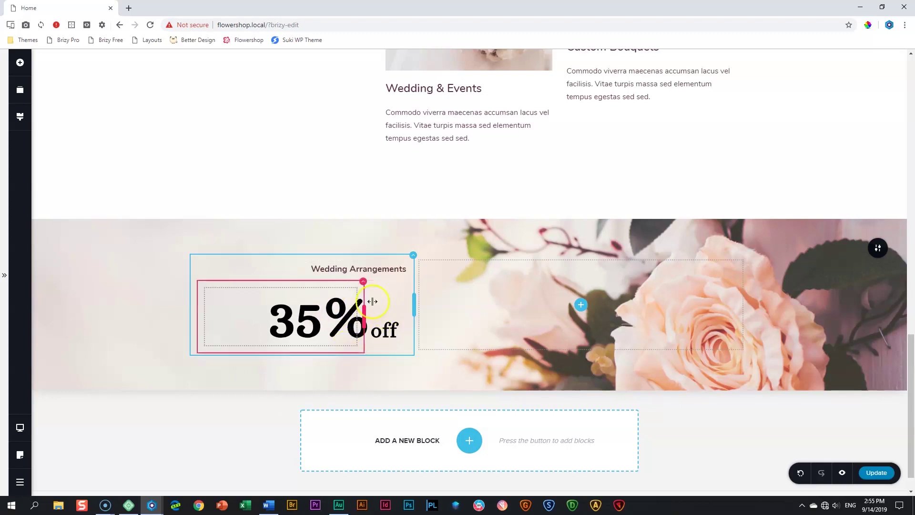
left_click(375, 270)
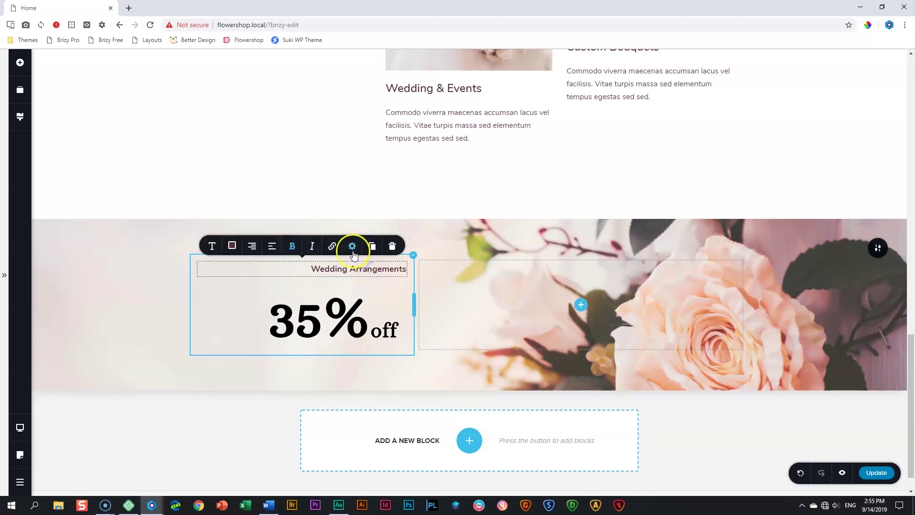
Set the 'Wedding Arrangements' heading's bottom margin to -10 px
left_click(352, 245)
left_click(341, 221)
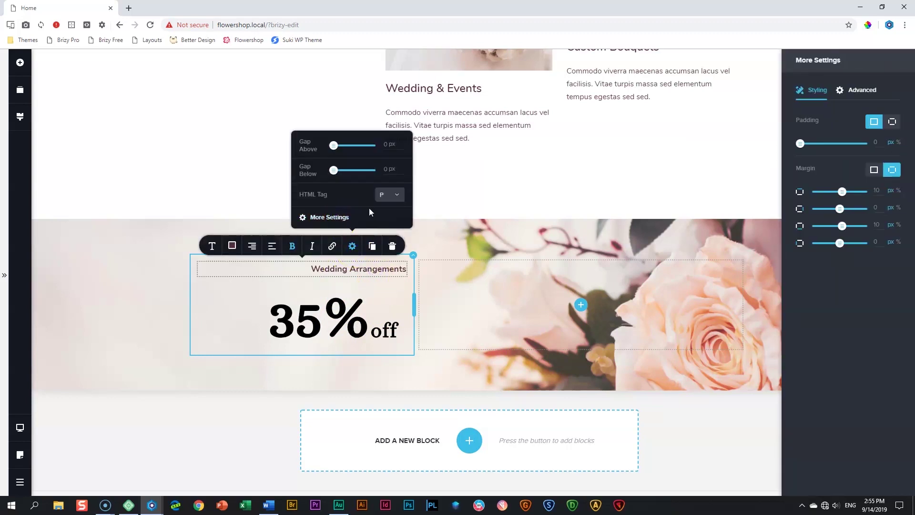
double_click(876, 224)
type("0")
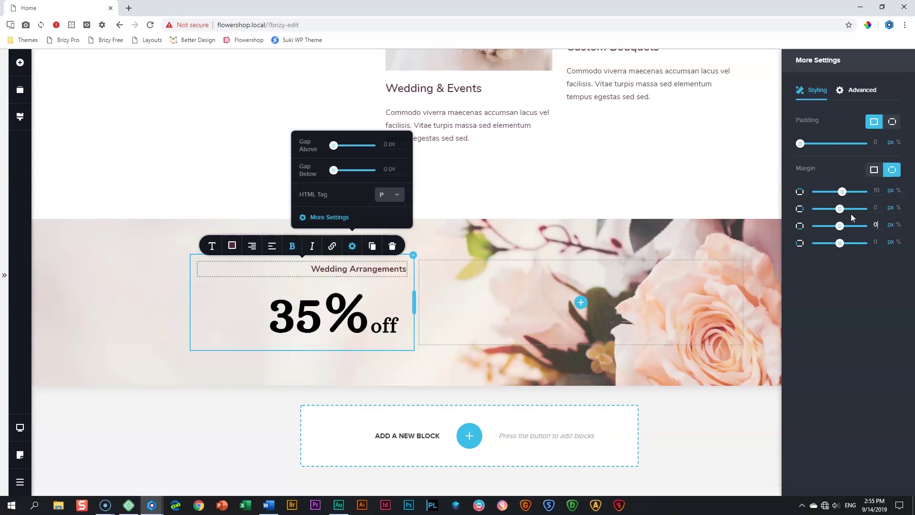
key("BackSpace")
type("-8")
key("BackSpace")
type("10")
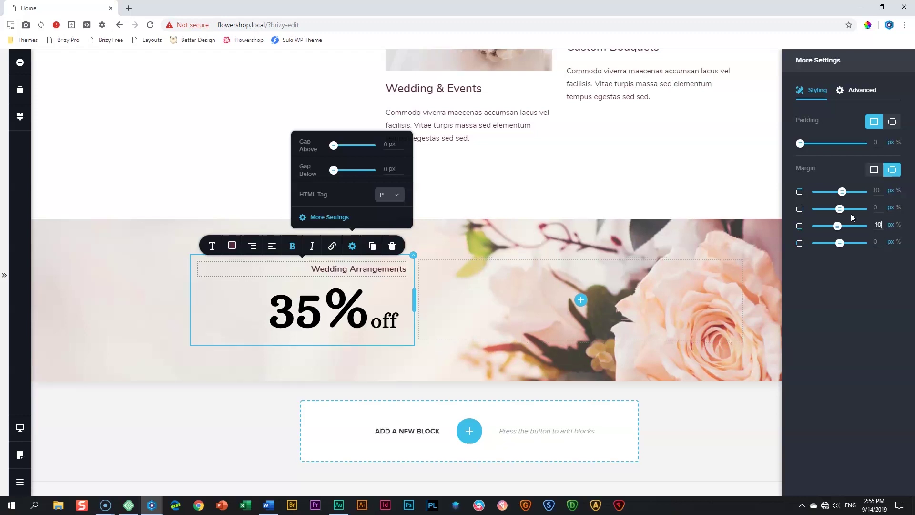
left_click(157, 342)
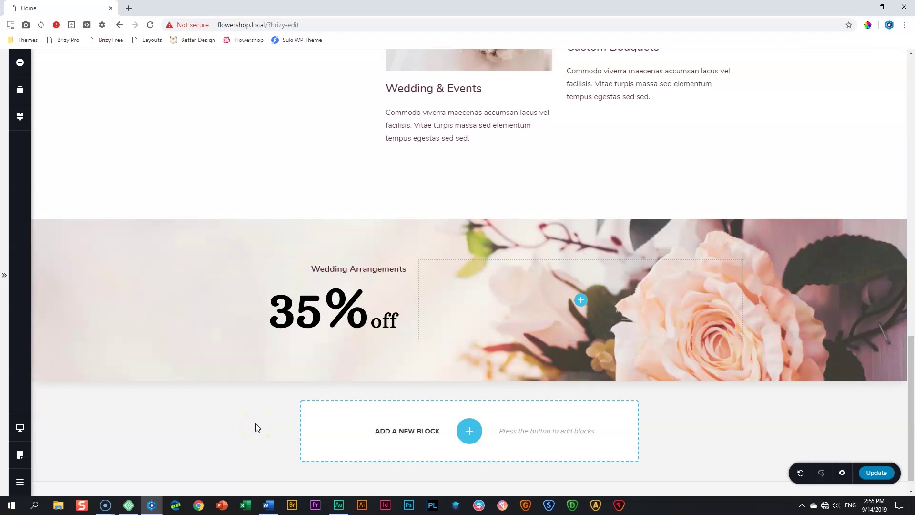
Add a new Text element just beneath the '35% off' line
left_click(20, 63)
left_click_drag(66, 127, 331, 368)
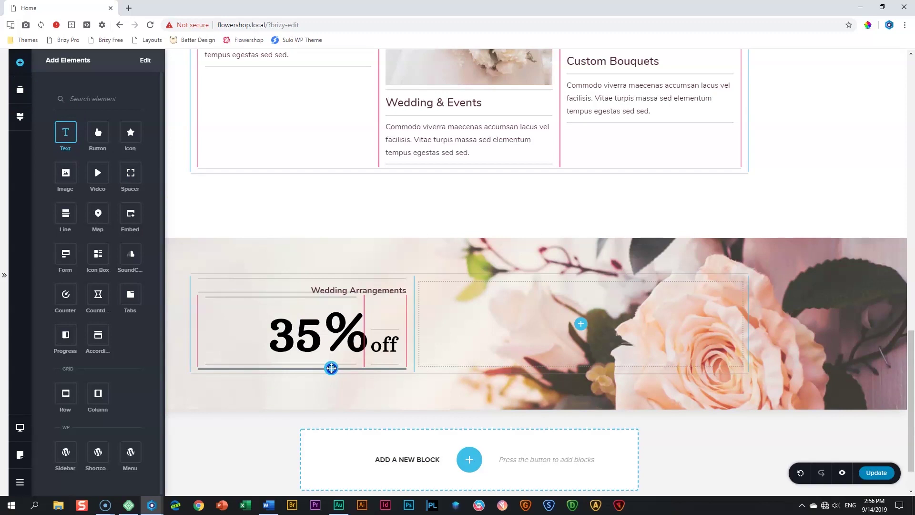
left_click_drag(331, 368, 333, 373)
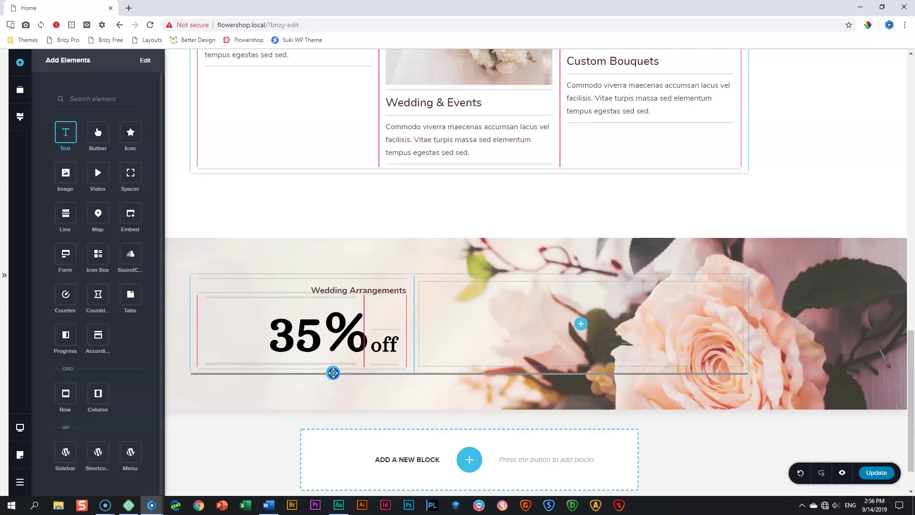
left_click_drag(333, 373, 334, 369)
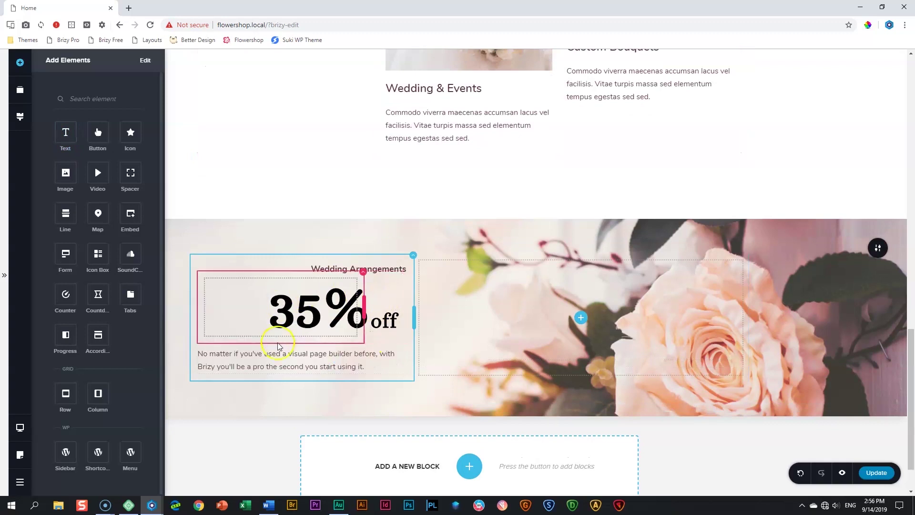
left_click(283, 361)
Give the new paragraph the Subtitle style and right-align it
left_click(212, 334)
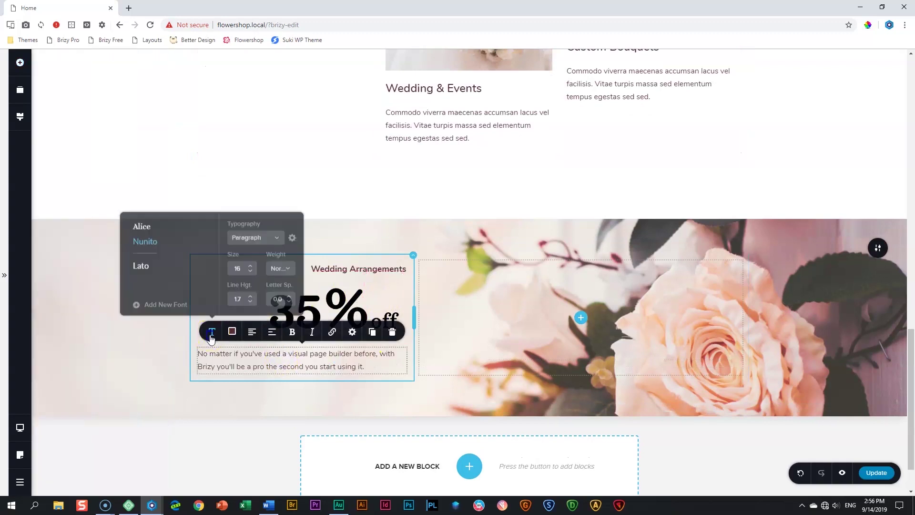
left_click(262, 236)
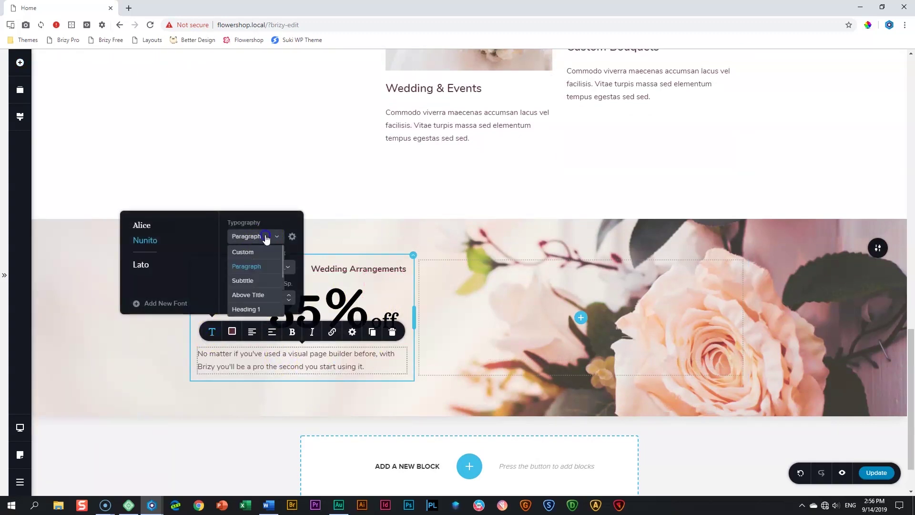
left_click(259, 282)
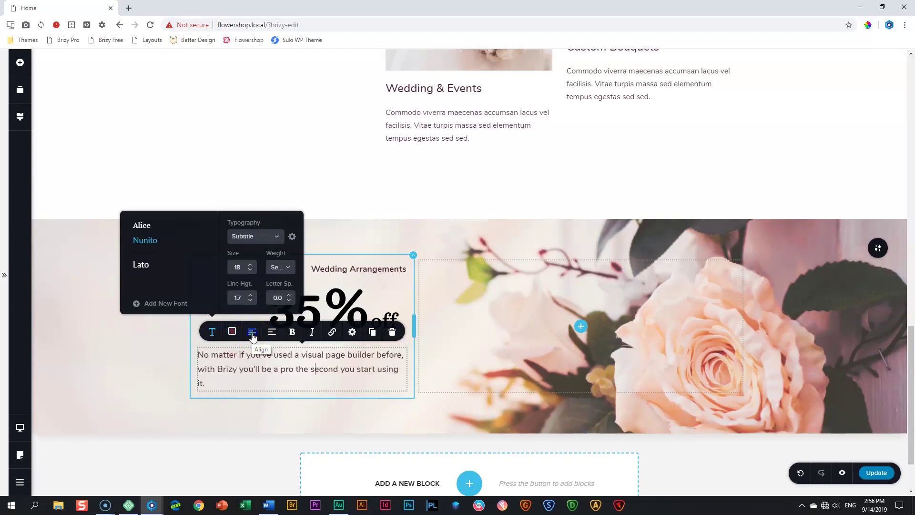
left_click(253, 336)
left_click(253, 336)
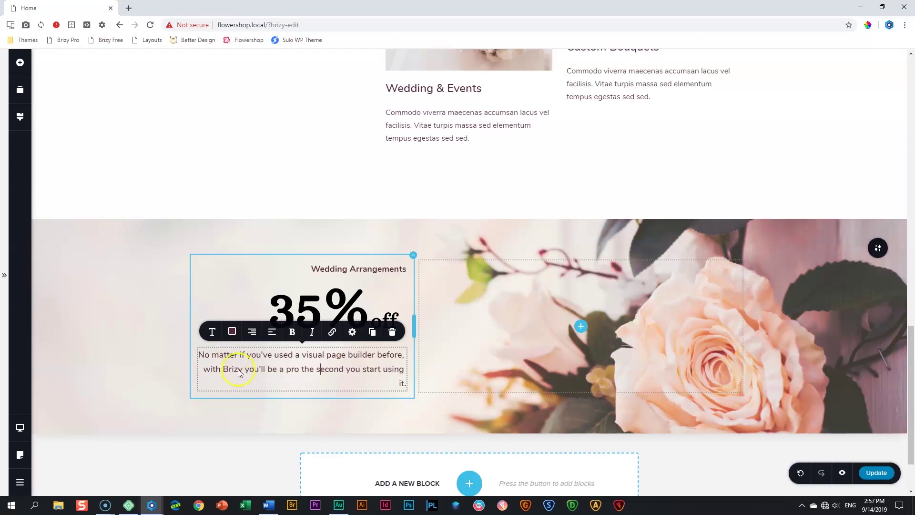
Replace the discount paragraph's text with the pasted 'Justo donec' text
left_click(233, 353)
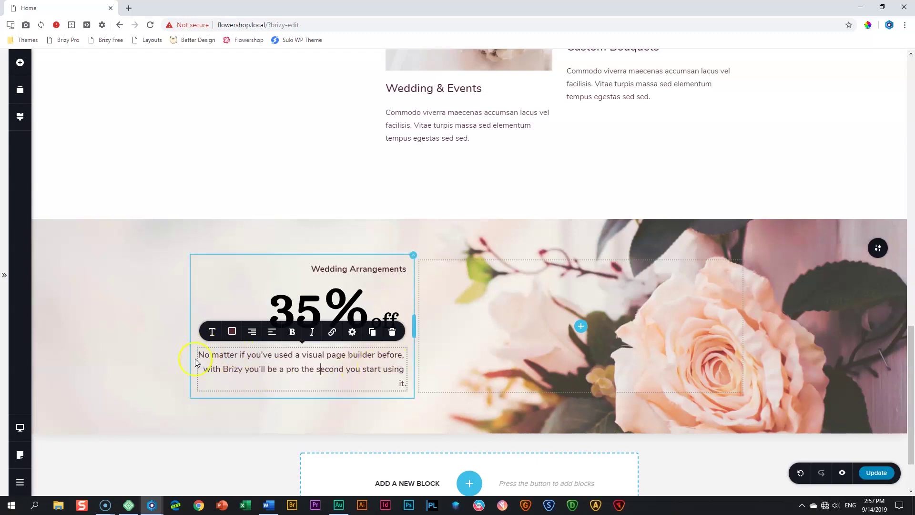
left_click(352, 332)
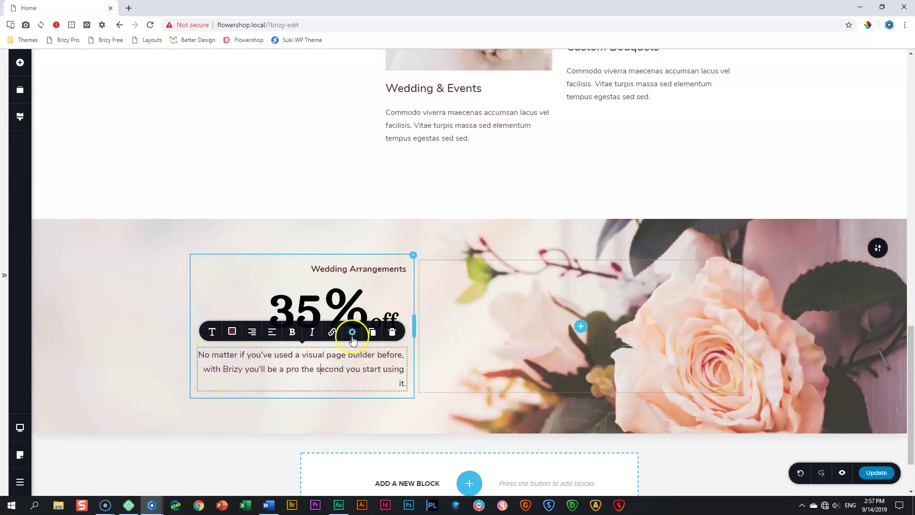
left_click(334, 304)
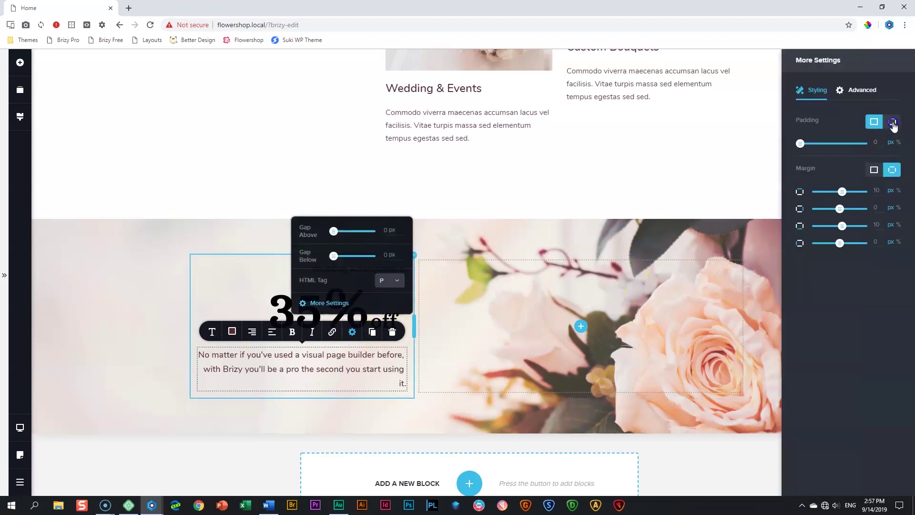
left_click(892, 122)
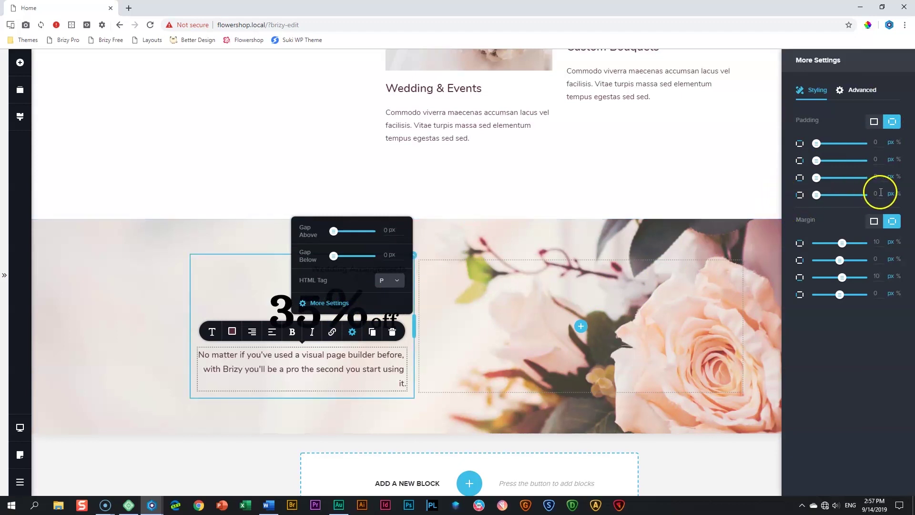
left_click(874, 194)
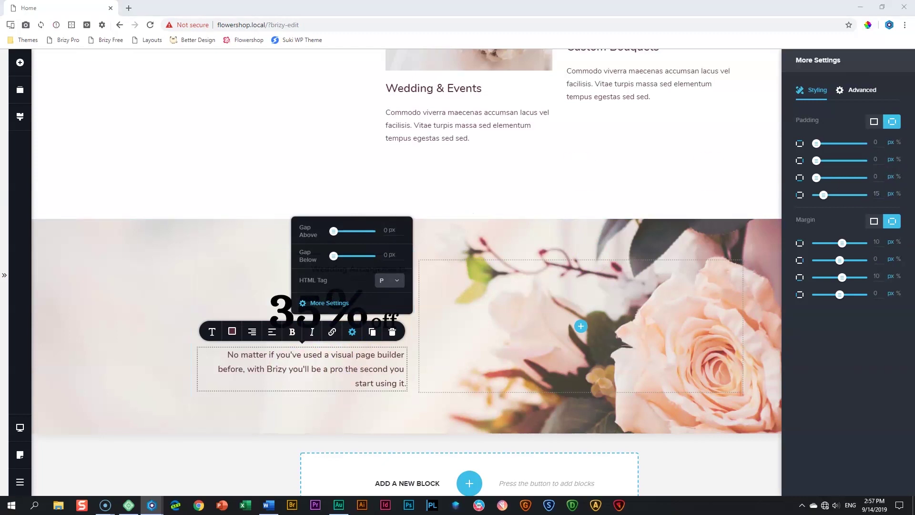
triple_click(284, 368)
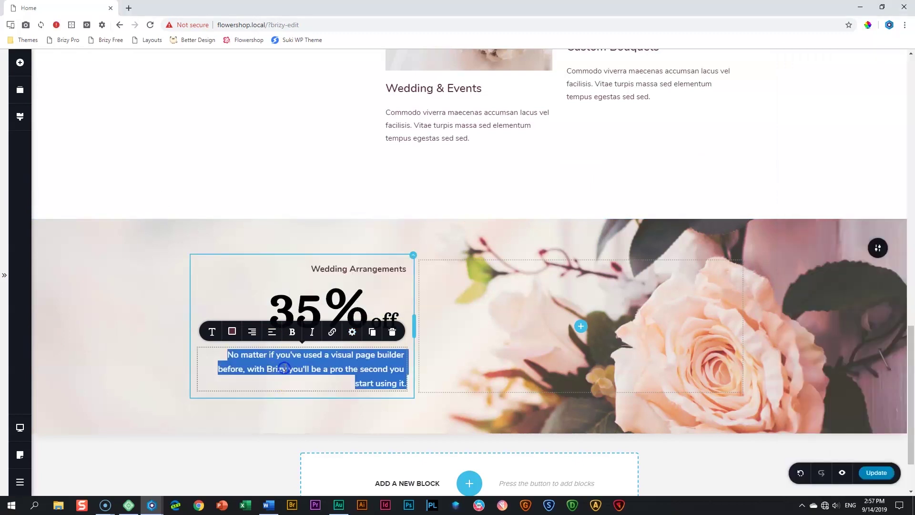
type("Justo donec enim diam vulputate ut. Sed turpis tincidunt id aliquet risus feugiat in ante metus.")
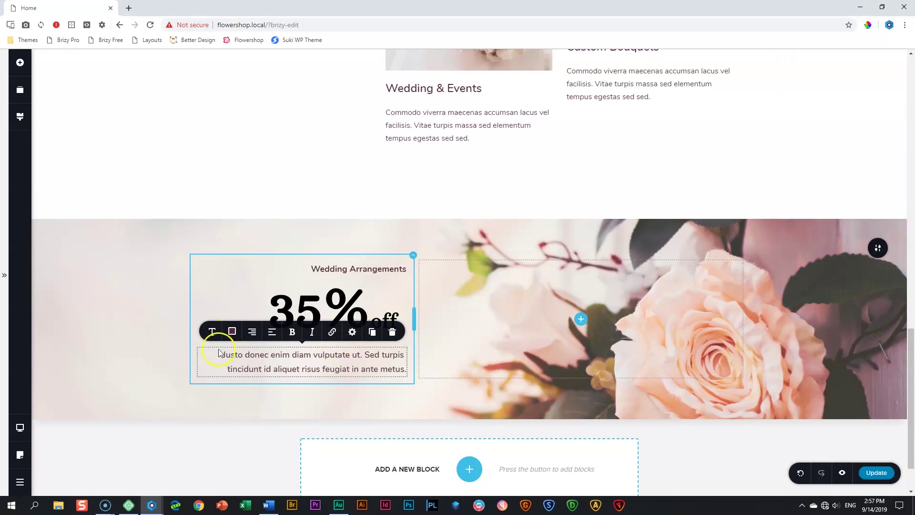
Give the paragraph 33% left padding so it wraps onto three lines
left_click(353, 331)
left_click(346, 309)
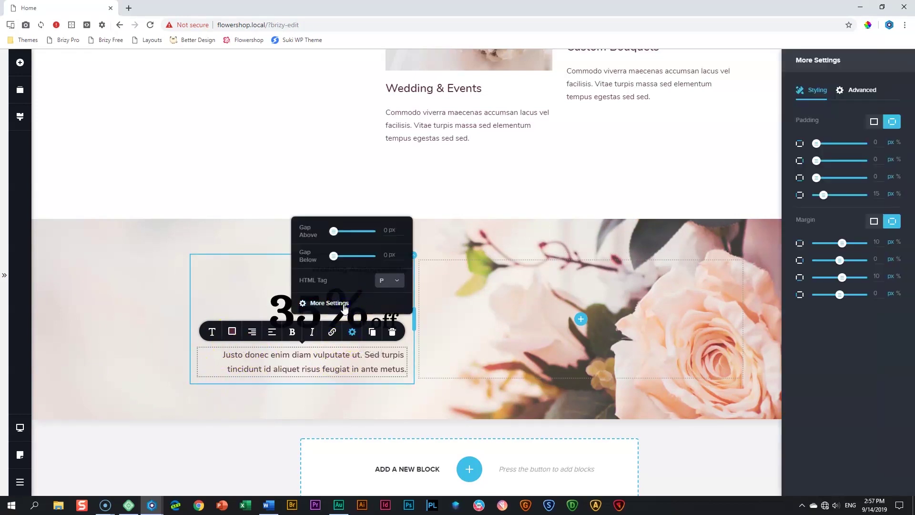
double_click(869, 190)
left_click(892, 194)
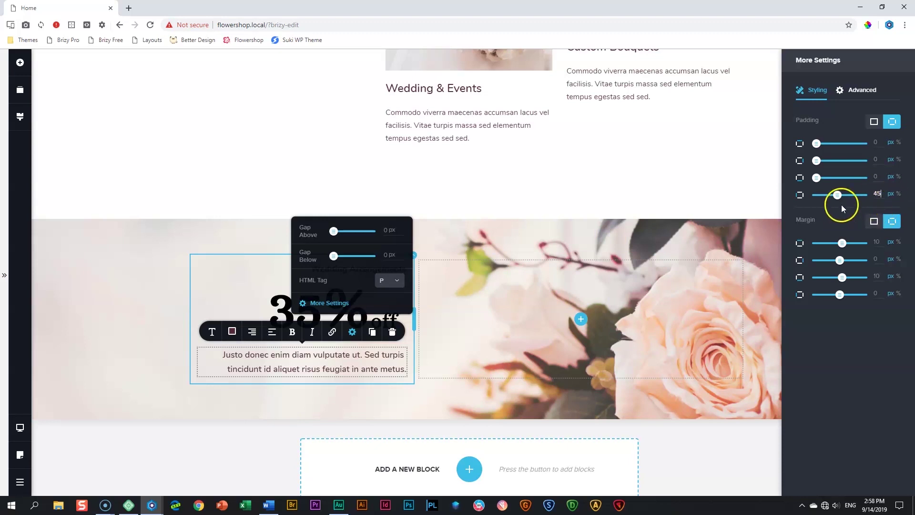
left_click_drag(838, 195, 858, 195)
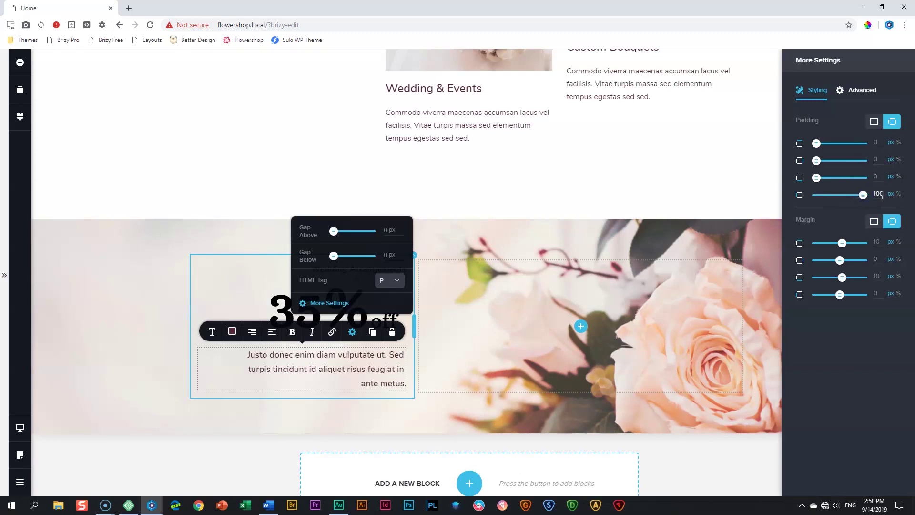
left_click_drag(864, 195, 797, 203)
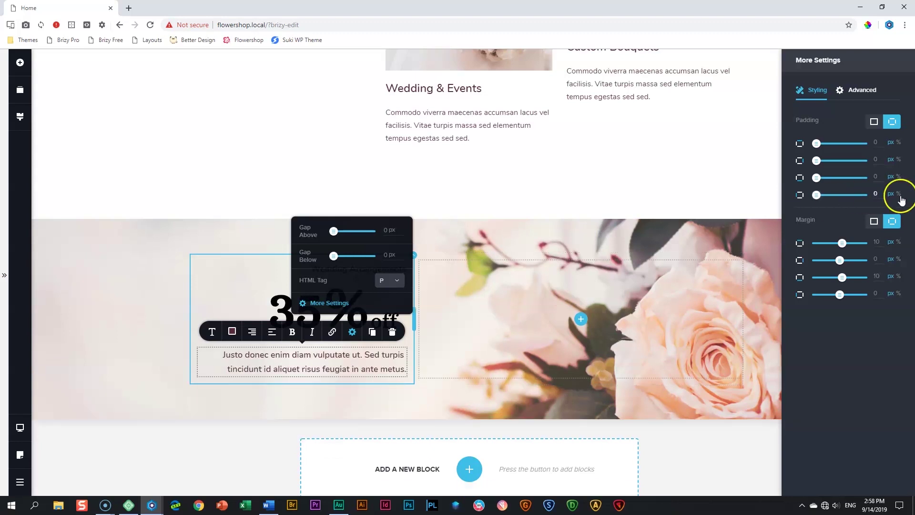
left_click(902, 197)
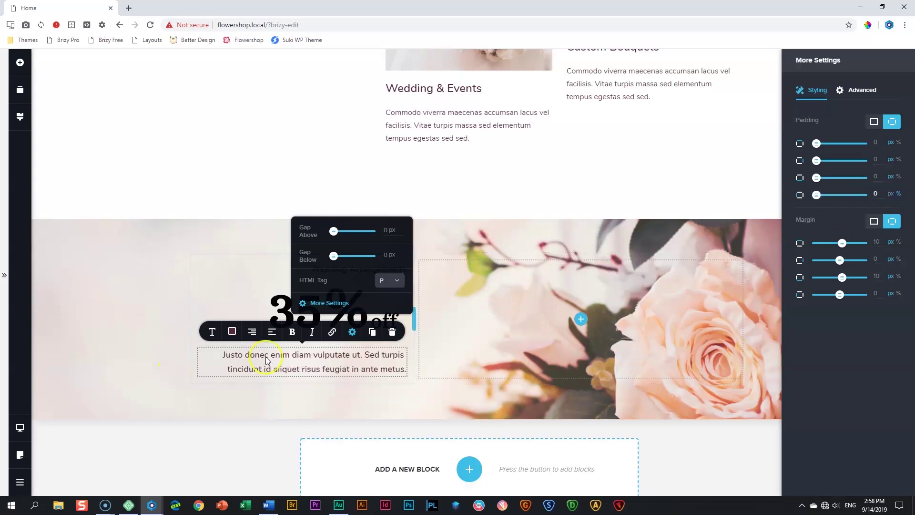
left_click(876, 241)
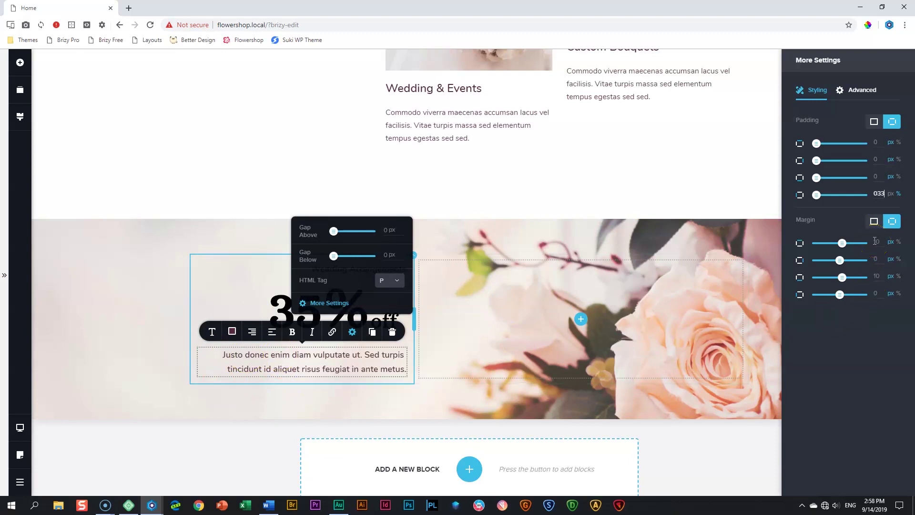
left_click(848, 232)
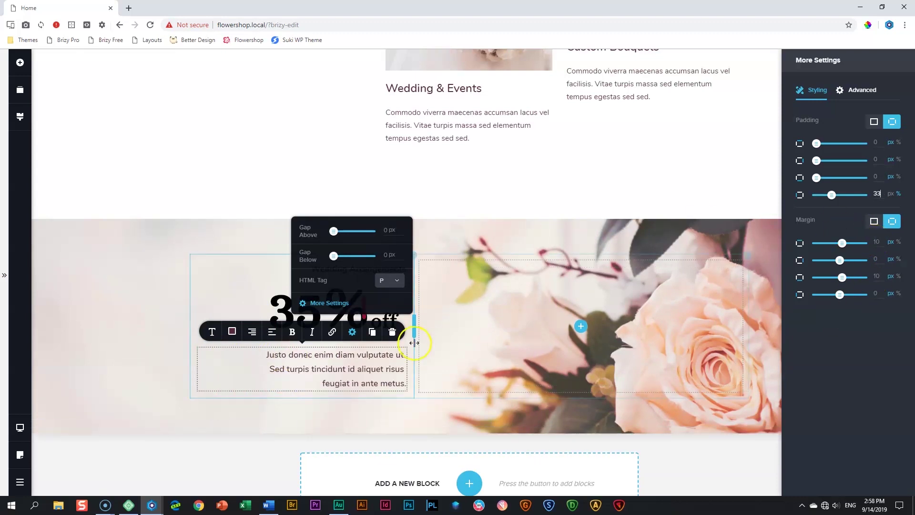
left_click(258, 376)
left_click(111, 357)
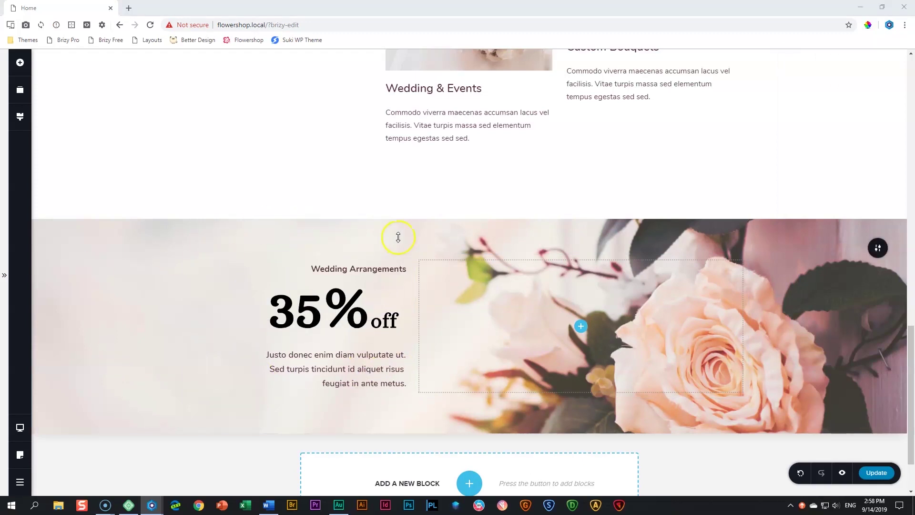
Drag the section's top padding down to make Wedding Arrangements taller
left_click_drag(400, 237, 422, 413)
scroll(391, 321, "down", 3)
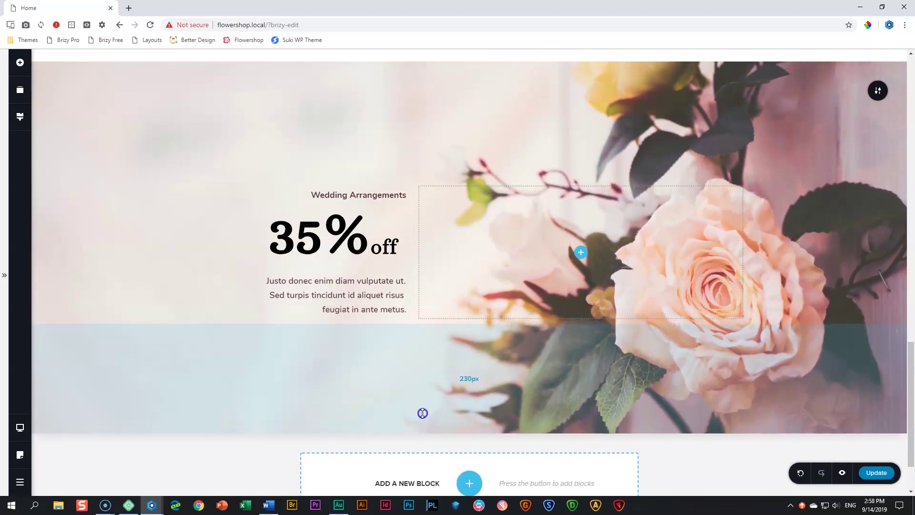
scroll(435, 374, "up", 1)
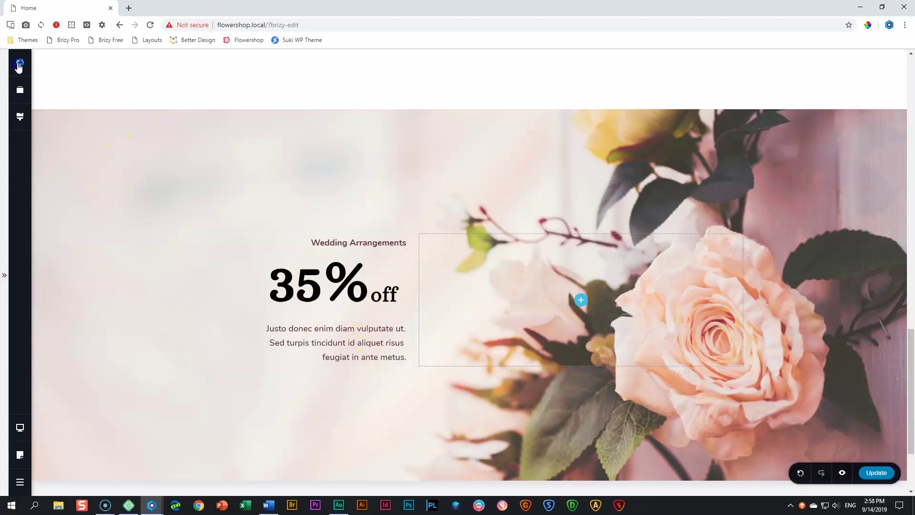
Insert a Spacer under the 35% off heading and shrink it to a small gap
left_click(20, 62)
left_click_drag(137, 171, 362, 329)
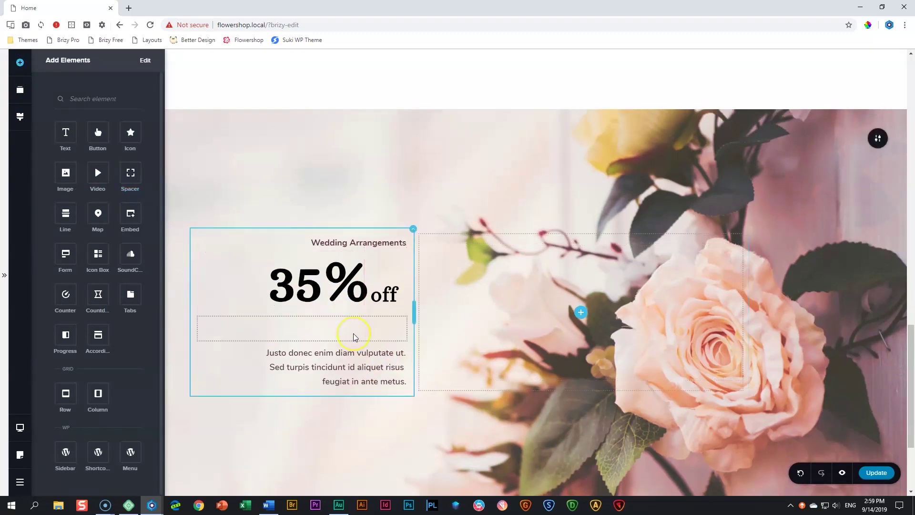
left_click(297, 338)
left_click_drag(303, 340, 304, 327)
left_click(93, 321)
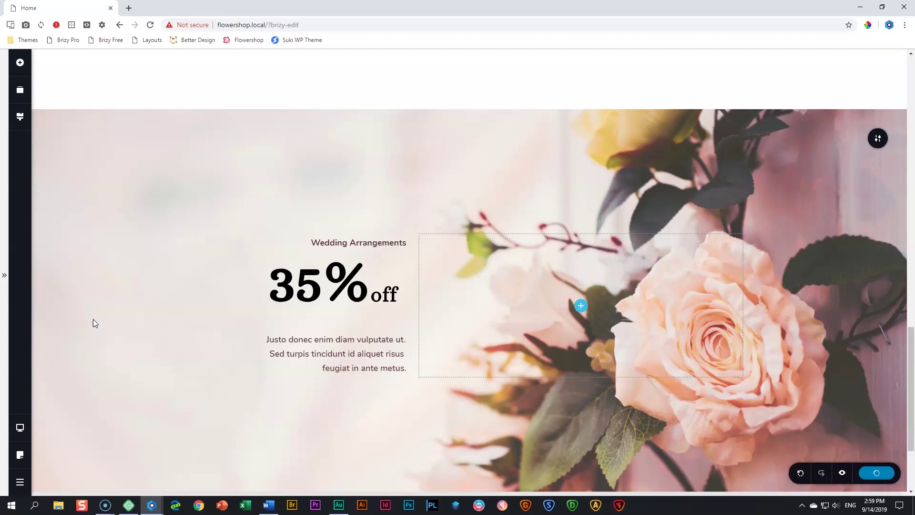
scroll(94, 322, "down", 3)
In Tablet view, widen the text column to 50% and narrow the 35% element to about 75%
mouse_move(19, 427)
left_click(59, 418)
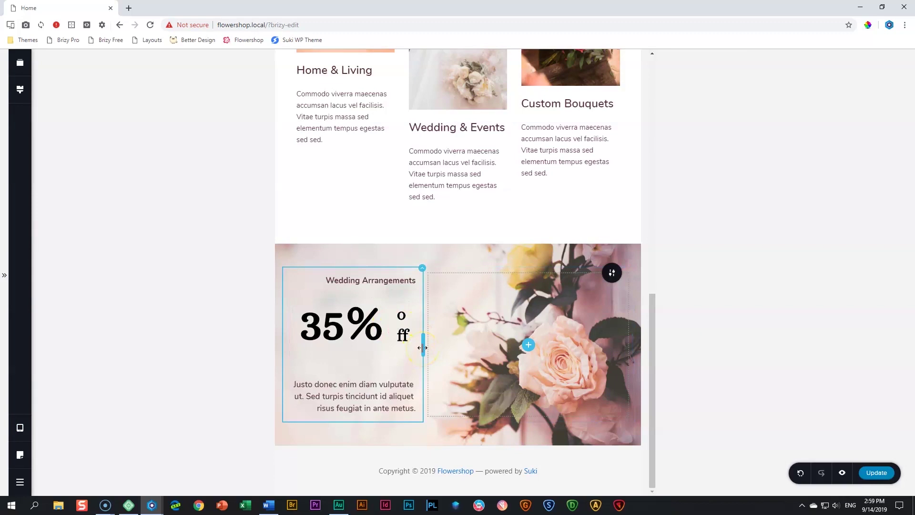
left_click_drag(423, 348, 457, 344)
scroll(522, 362, "down", 2)
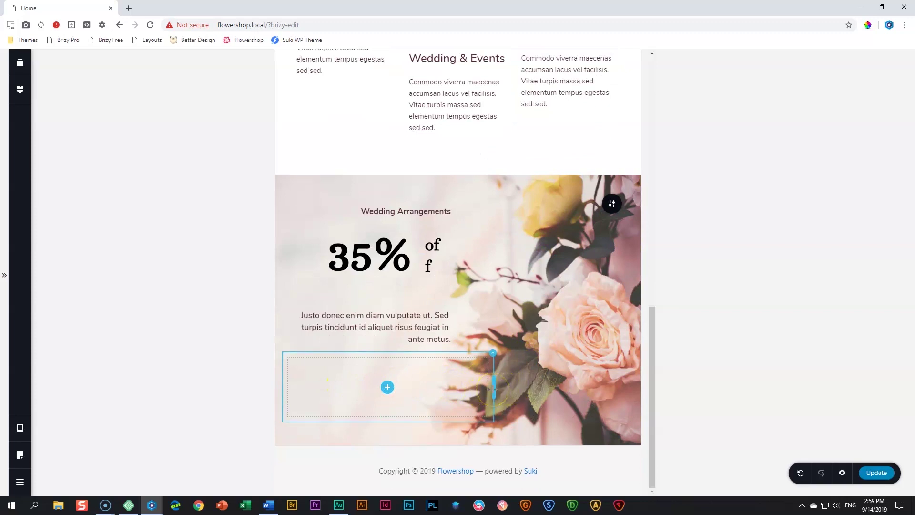
left_click_drag(494, 388, 453, 398)
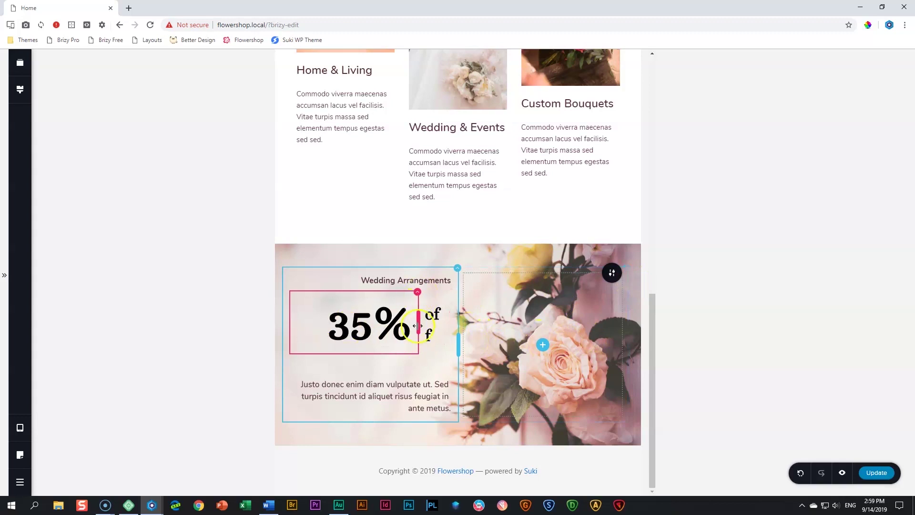
mouse_move(417, 323)
left_mouse_down()
mouse_move(390, 324)
mouse_move(432, 319)
mouse_move(393, 321)
mouse_move(408, 321)
left_mouse_up()
Select the 35% heading and check its margin settings
left_click(384, 385)
left_click(257, 470)
left_click(394, 329)
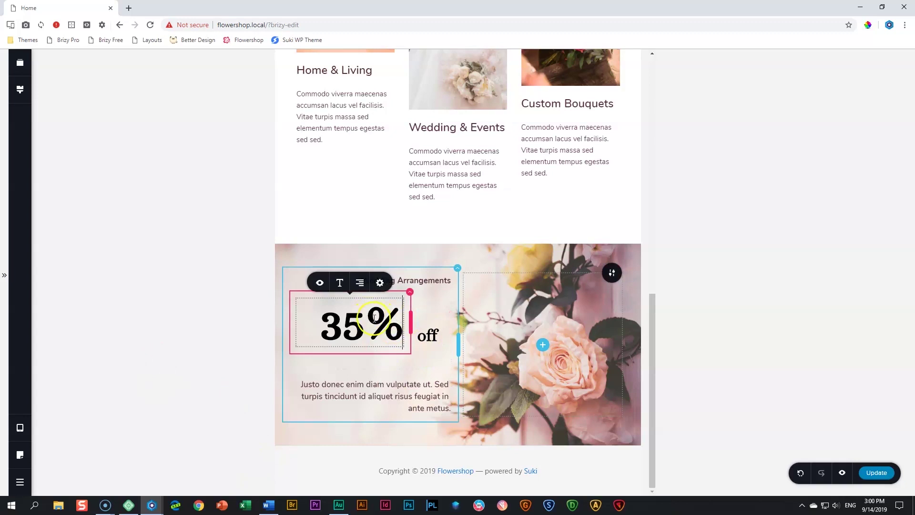
left_click(381, 284)
left_click(367, 253)
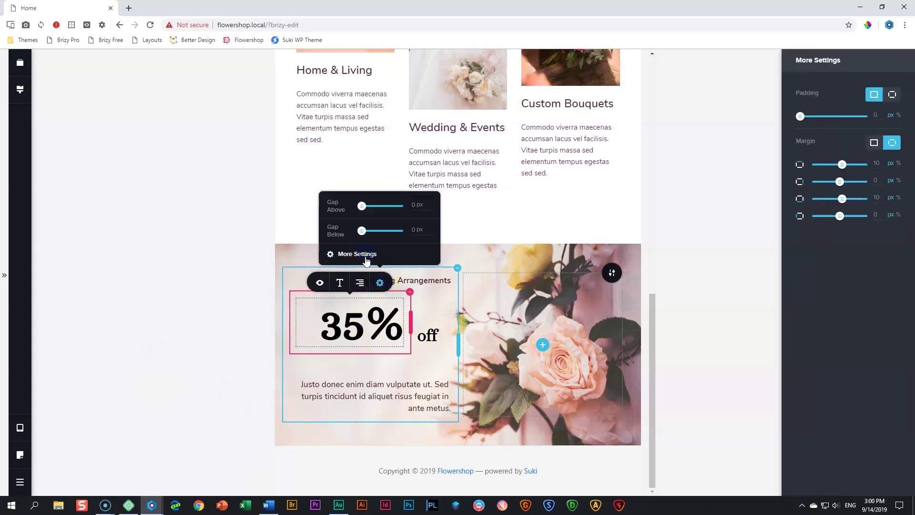
left_click(879, 181)
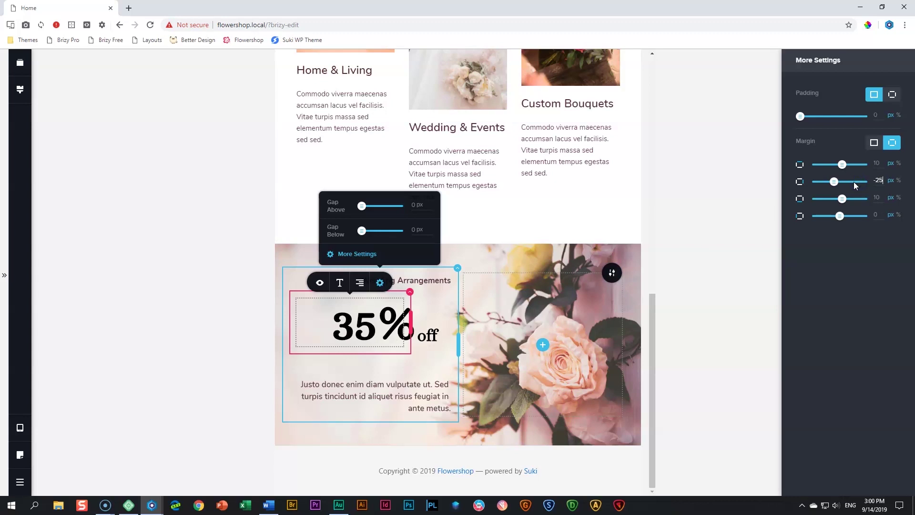
left_click(179, 323)
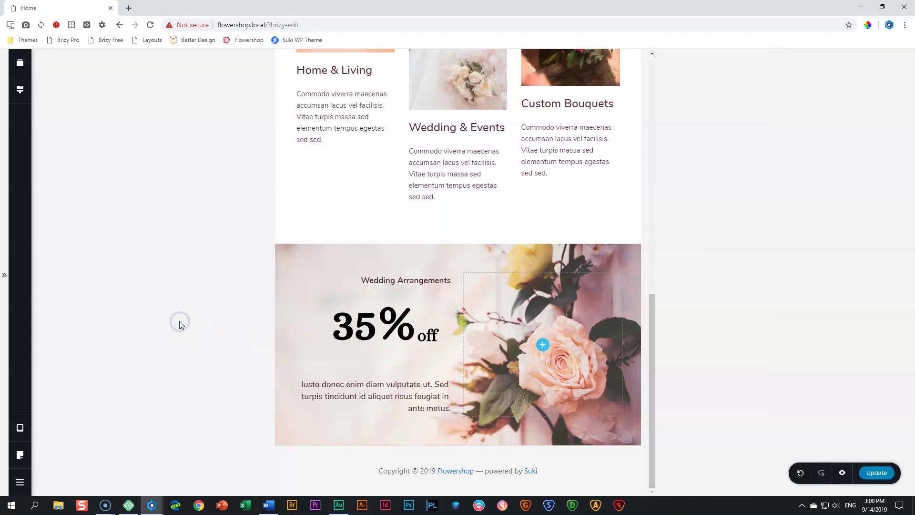
Increase the section's top and bottom spacing and shrink the spacer under 35% off
left_click_drag(462, 255, 461, 273)
left_click_drag(471, 439, 470, 454)
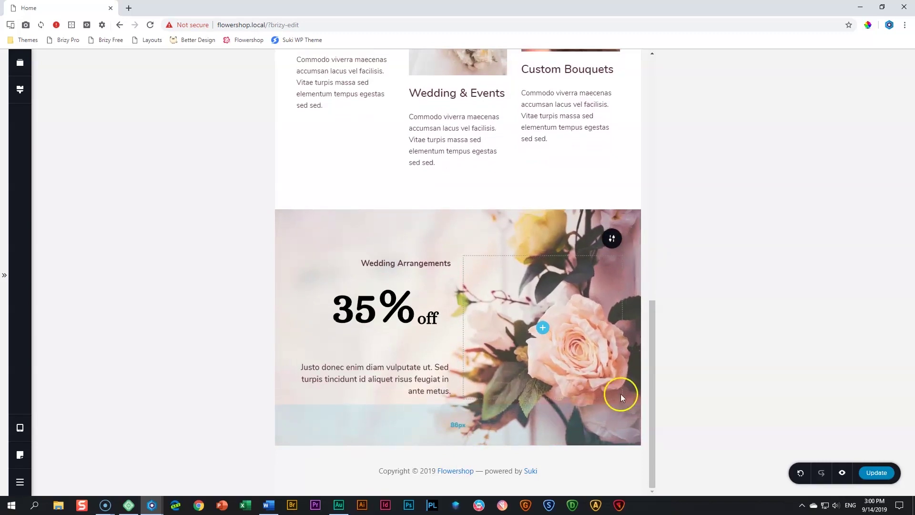
left_click(390, 345)
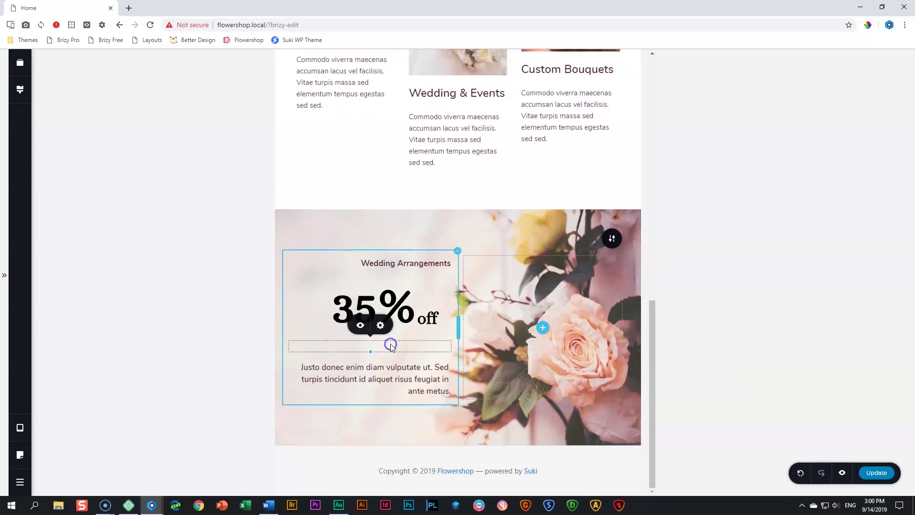
left_click_drag(370, 353, 377, 325)
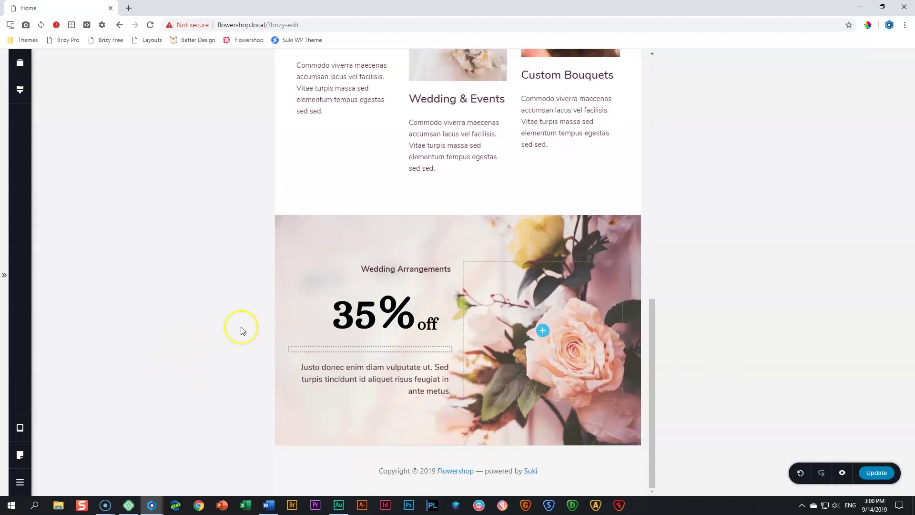
Enter a negative margin value for the Wedding Arrangements heading
left_click(382, 267)
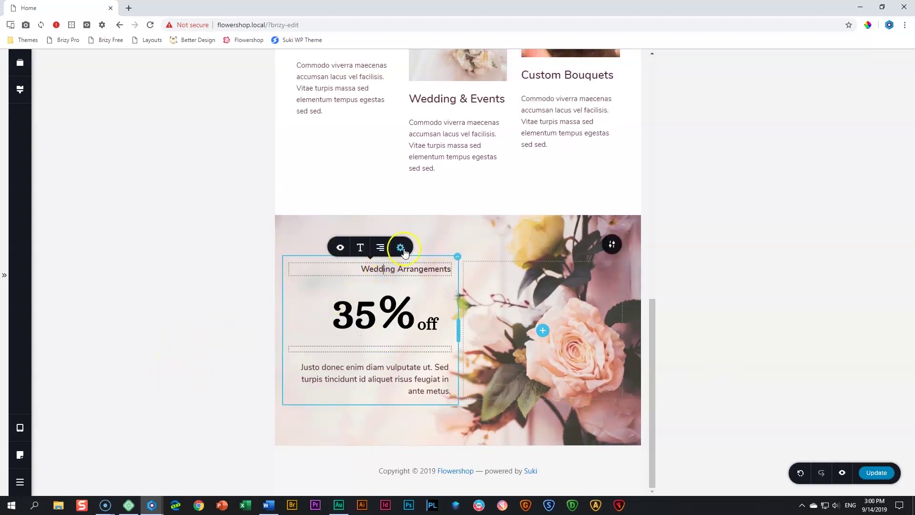
left_click(402, 248)
left_click(386, 222)
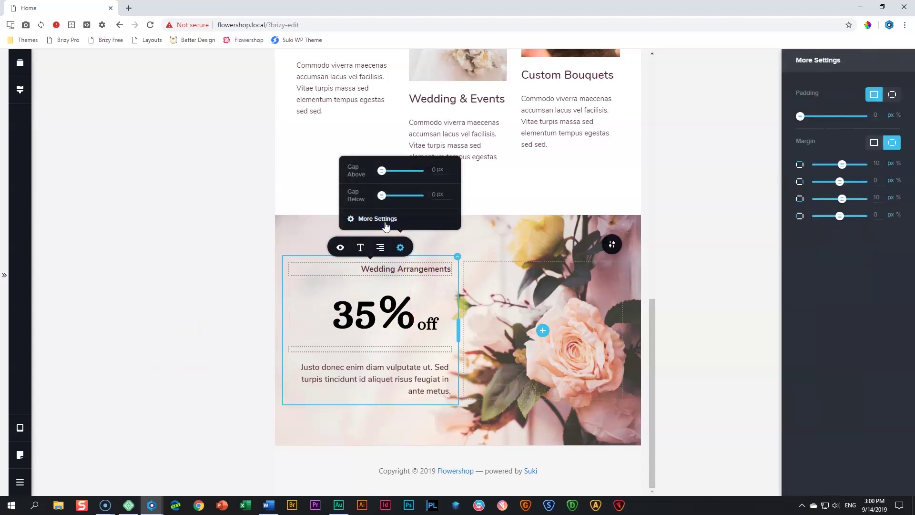
double_click(884, 196)
type("-")
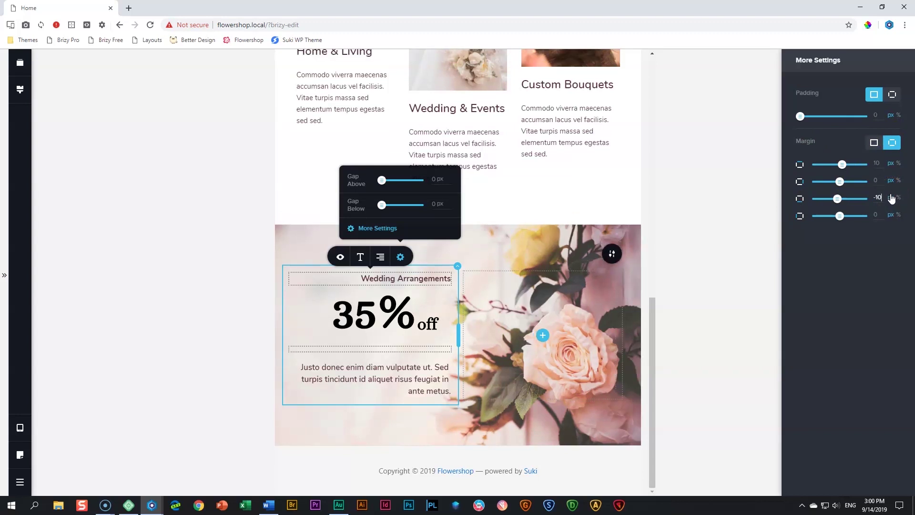
left_click(753, 319)
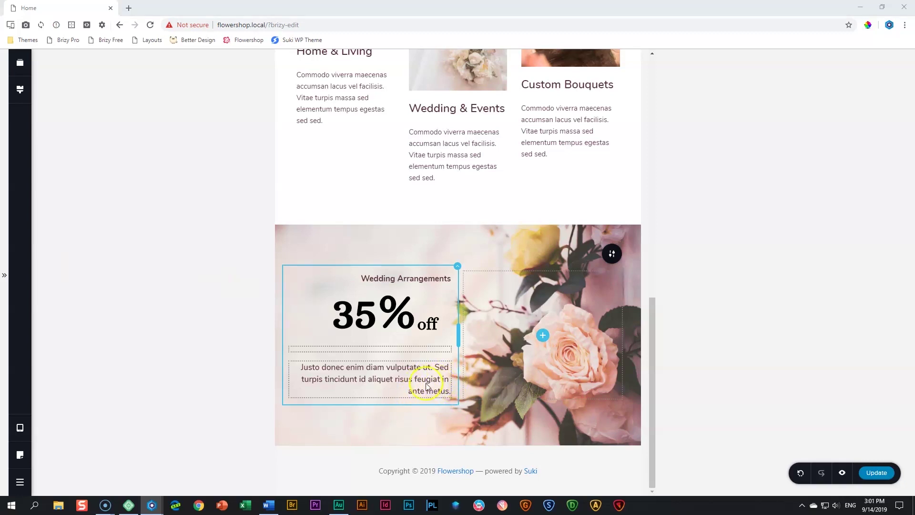
Give the paragraph under 35% off a left padding of 10 and open the device view choices
left_click(425, 382)
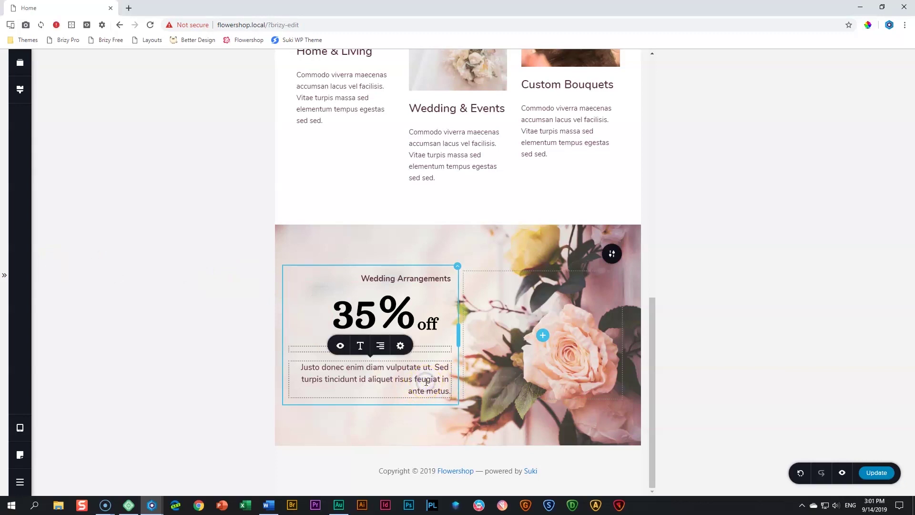
left_click(401, 348)
left_click(370, 318)
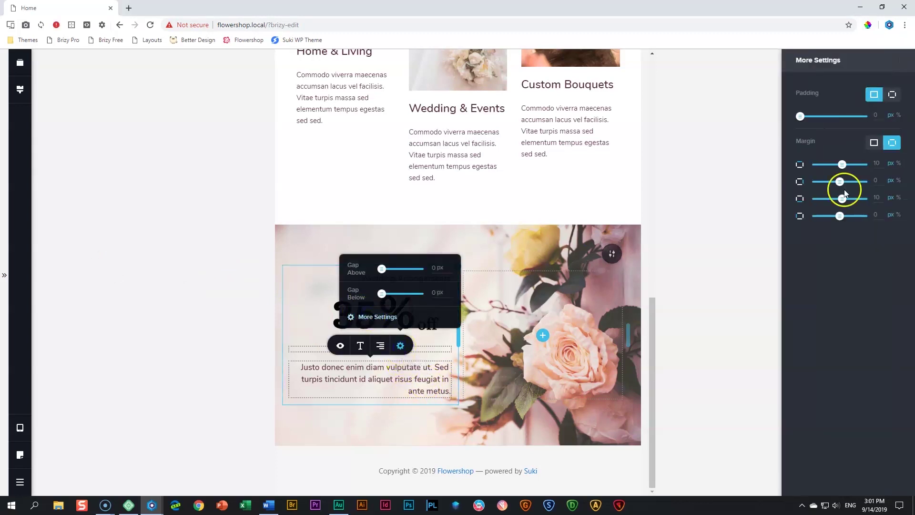
left_click(892, 94)
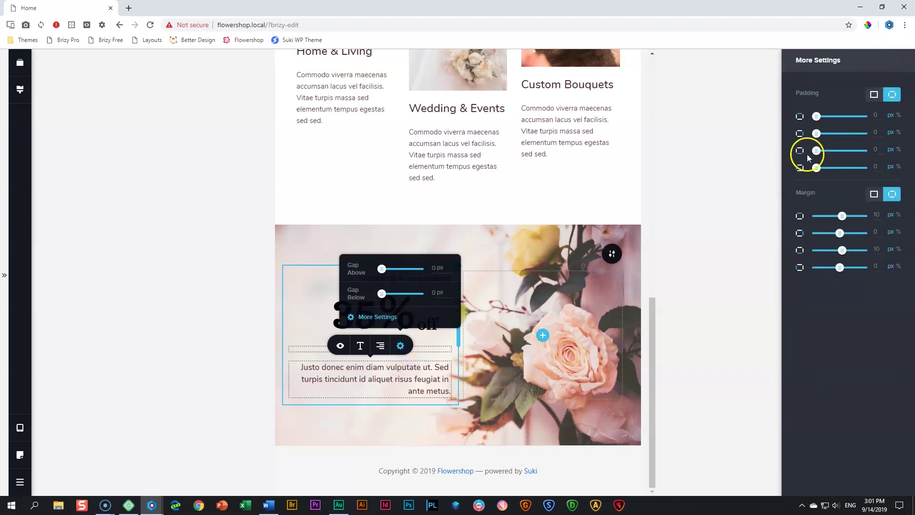
left_click_drag(882, 166, 865, 165)
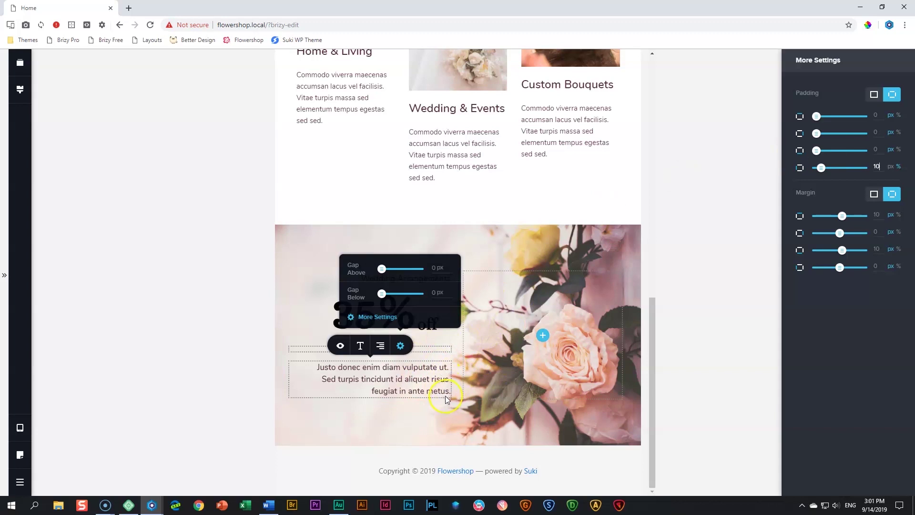
left_click(20, 428)
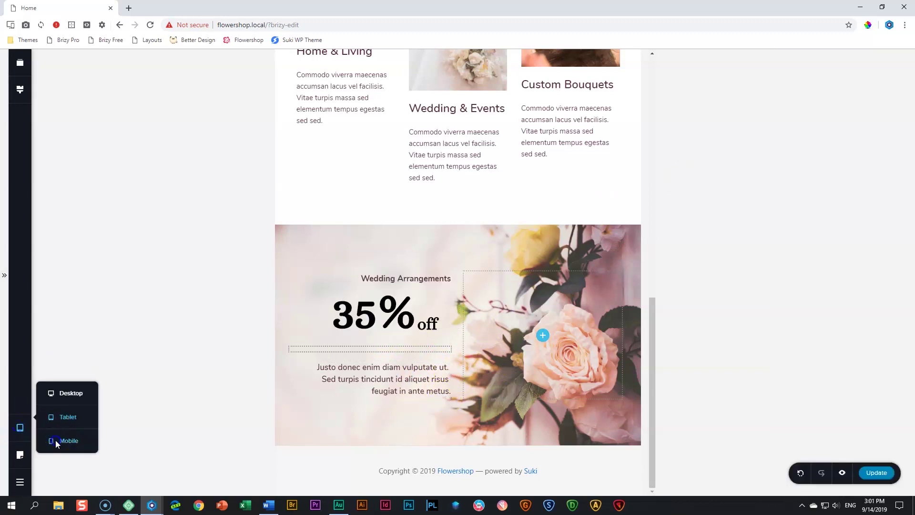
In the mobile layout, narrow the Wedding Arrangements column and the empty column below to about half
left_click(56, 442)
scroll(479, 322, "down", 10)
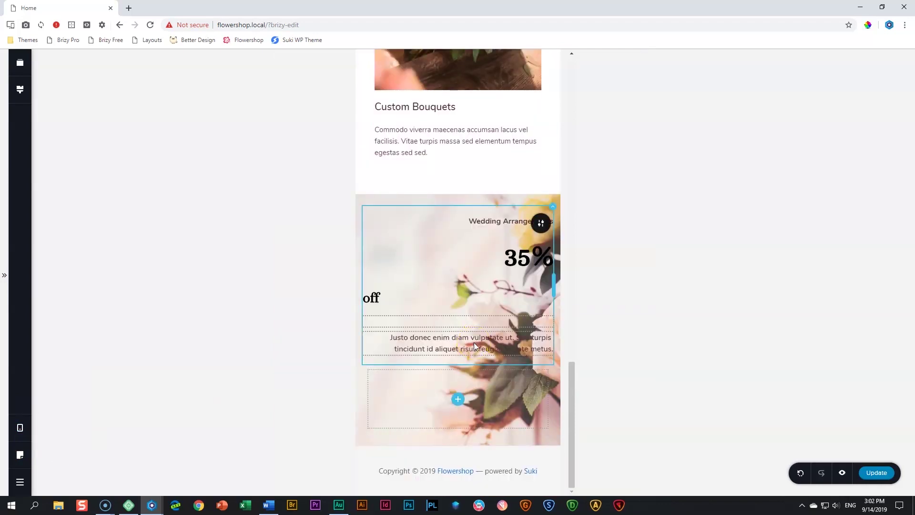
left_click(580, 273)
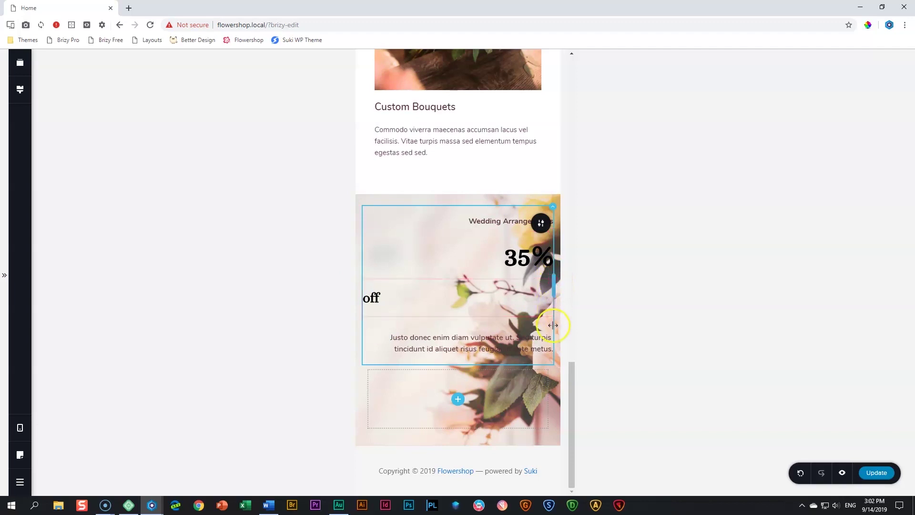
left_click_drag(551, 323, 496, 293)
right_click(495, 309)
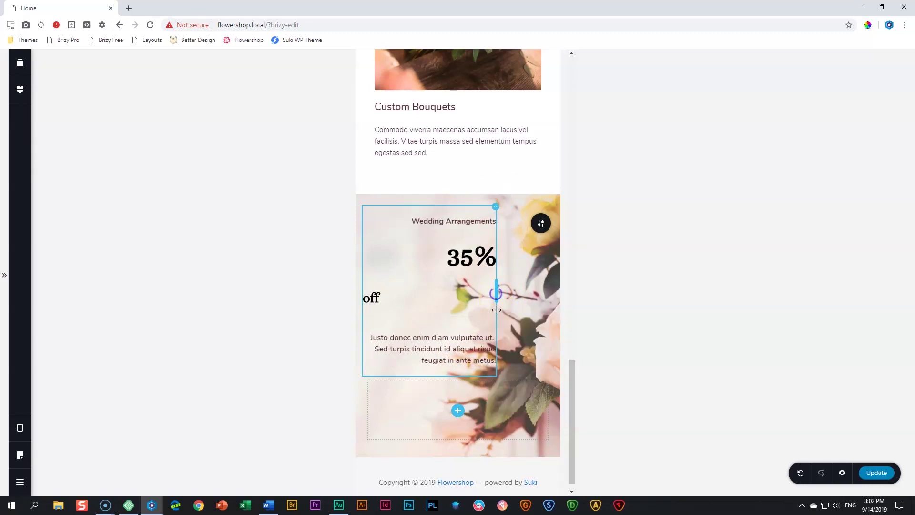
left_click_drag(547, 410, 411, 410)
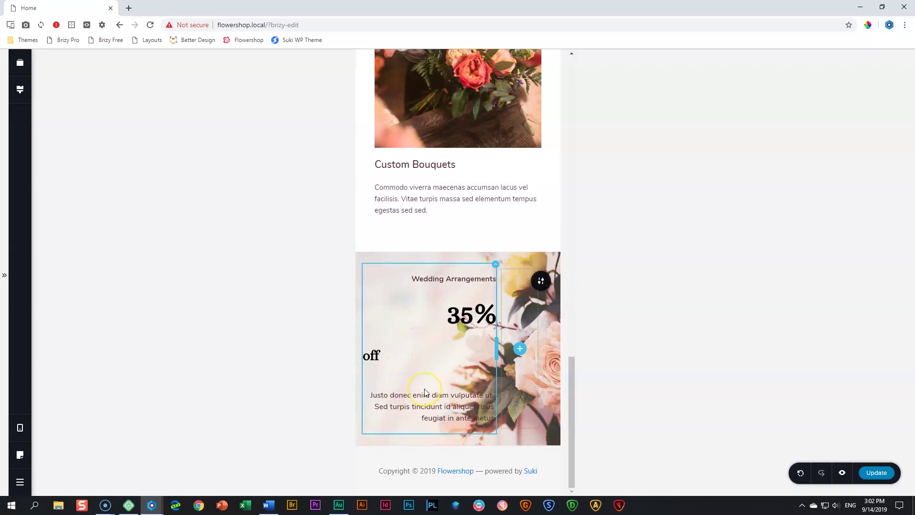
Resize the 35% block to 62.5% width and move 'off' beside it on one row
left_click(467, 282)
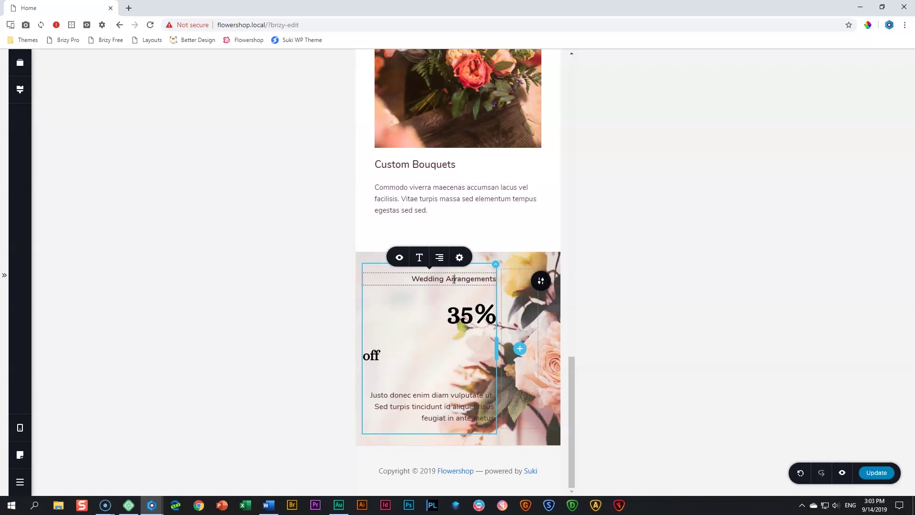
left_click(479, 275)
left_click_drag(493, 310, 439, 317)
left_click(434, 355)
left_click_drag(434, 355, 383, 359)
Widen the 35% column to 77.9% and give the 35% off text a right padding of 5
left_click(429, 353)
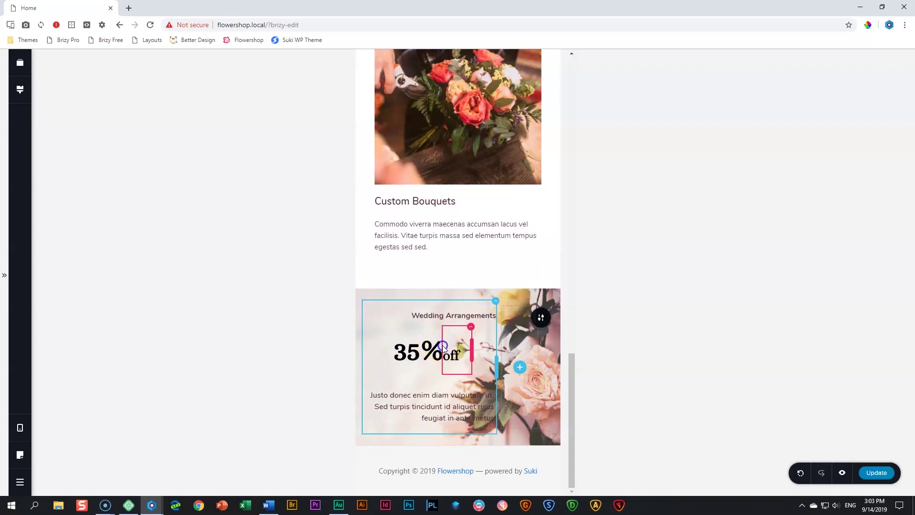
left_click_drag(440, 349, 461, 375)
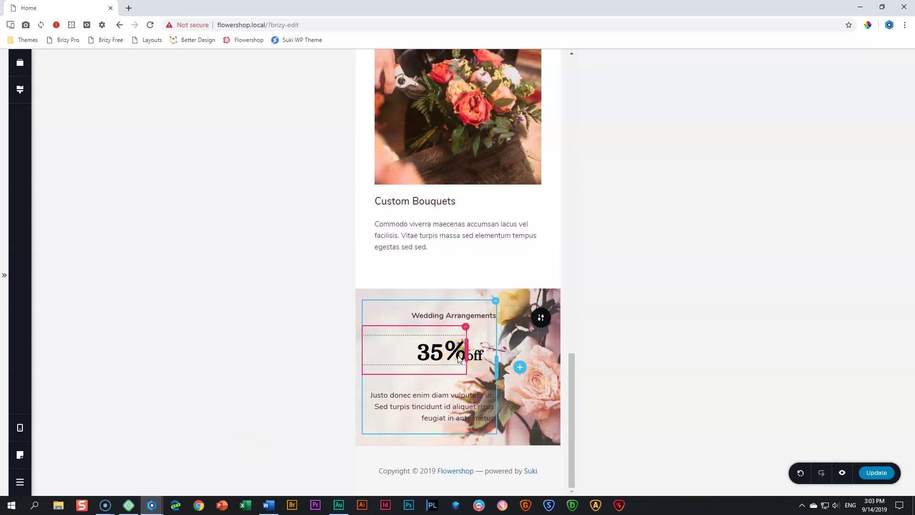
left_click(459, 359)
left_click(445, 320)
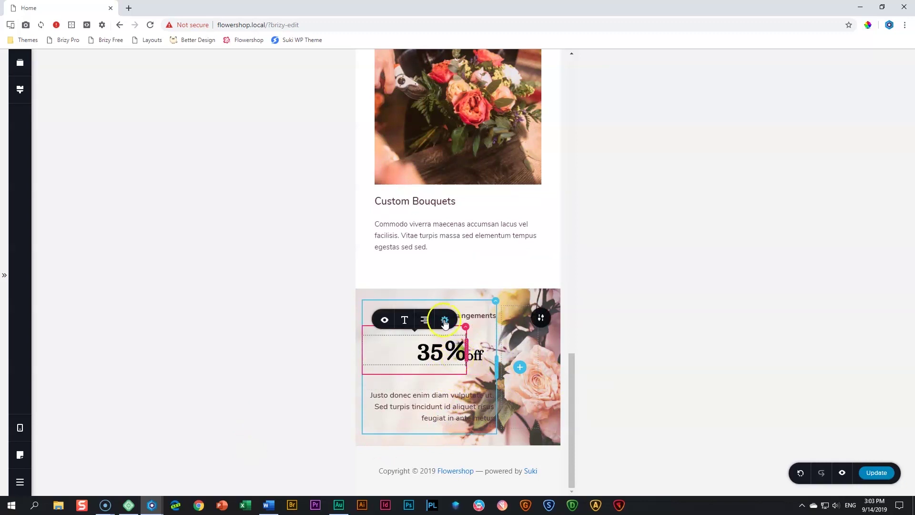
left_click(436, 292)
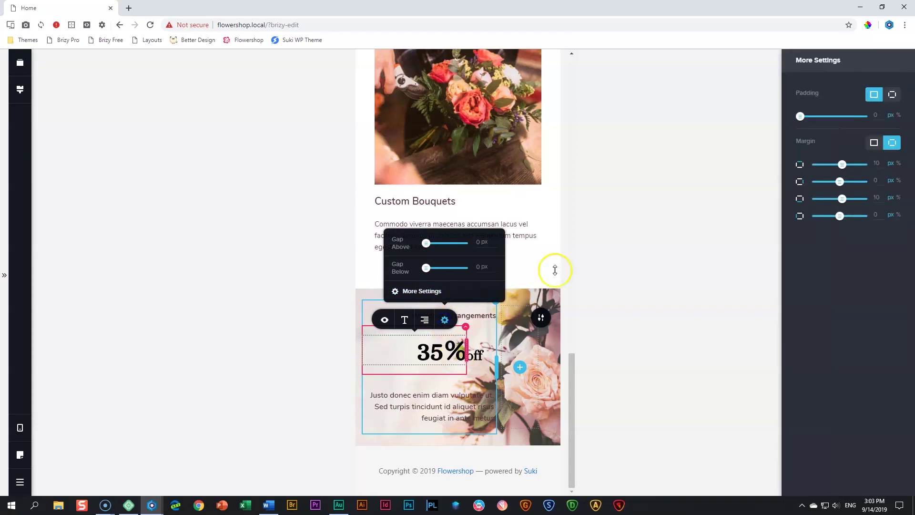
left_click(892, 94)
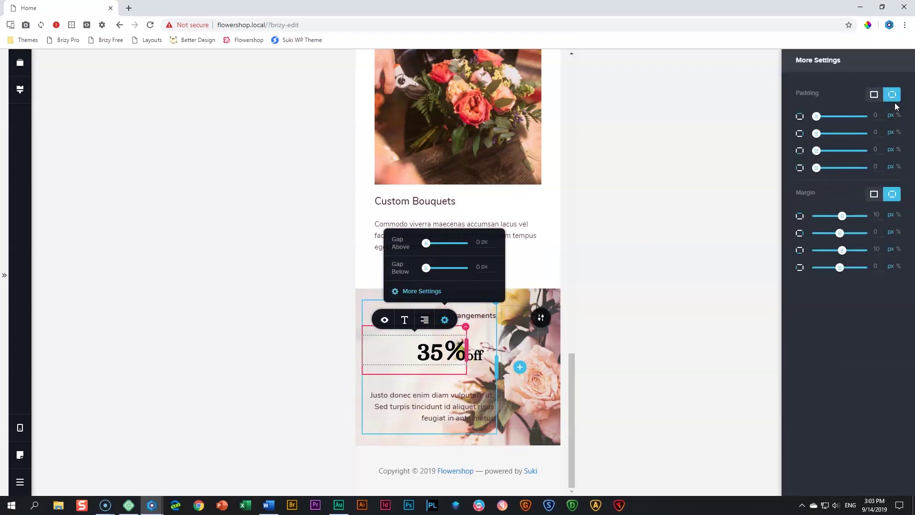
left_click_drag(879, 134, 866, 136)
type("5")
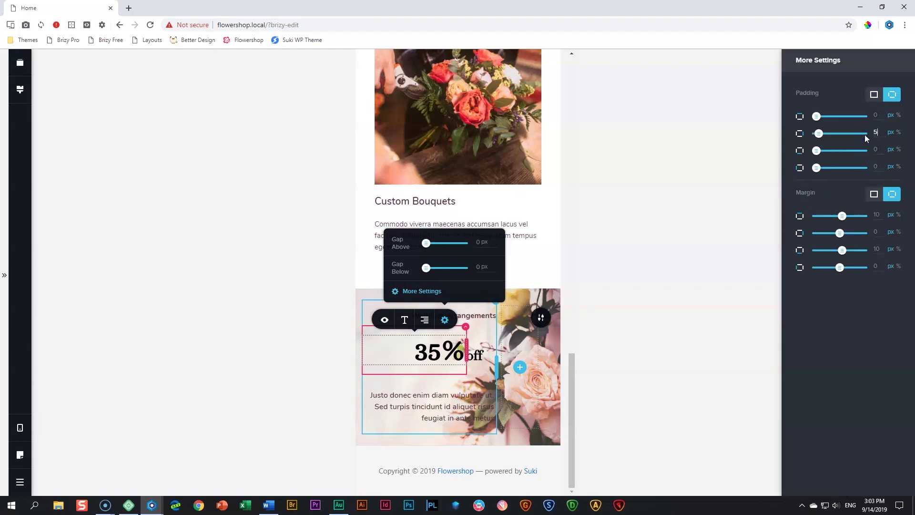
left_click(285, 405)
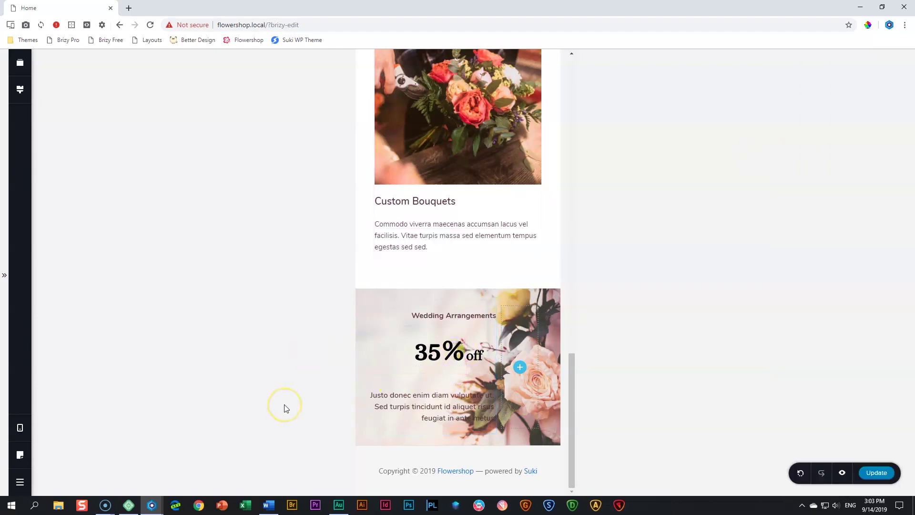
Set the Wedding Arrangements heading's bottom margin to -10
left_click(467, 318)
left_click(460, 296)
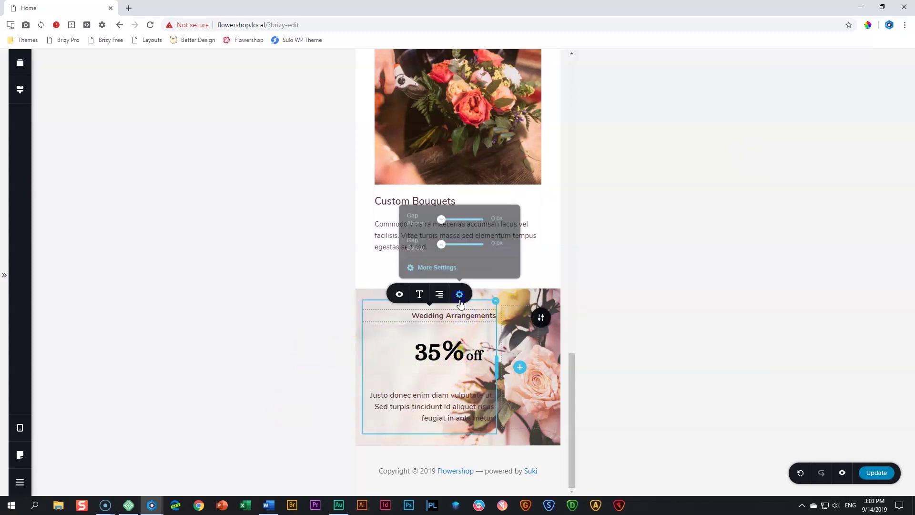
left_click(442, 267)
left_click(880, 197)
left_click_drag(880, 197, 857, 199)
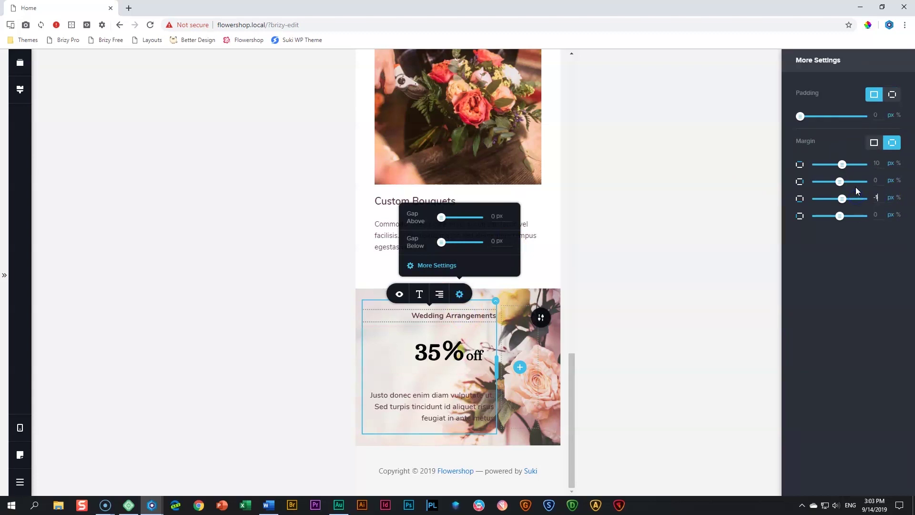
Hide the spacer below 35% off on mobile, keeping the Justo donec paragraph visible
left_click(428, 380)
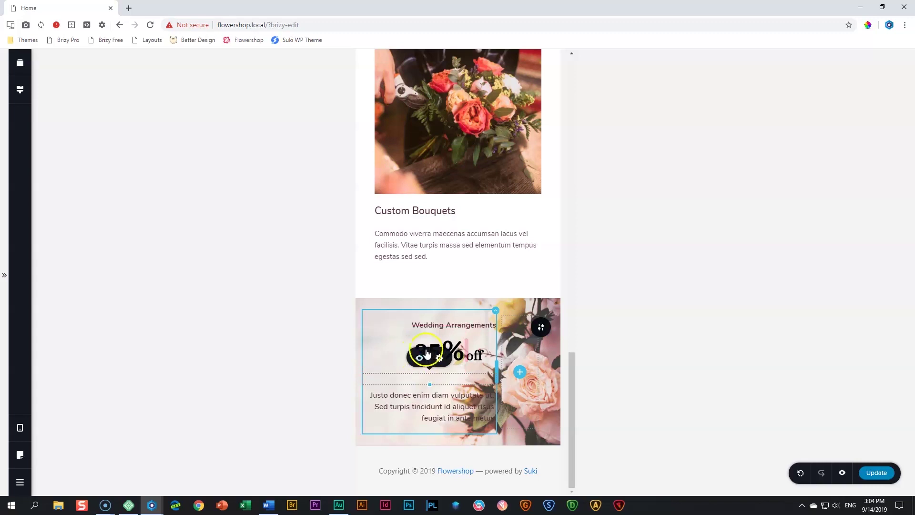
left_click(420, 361)
left_click(421, 361)
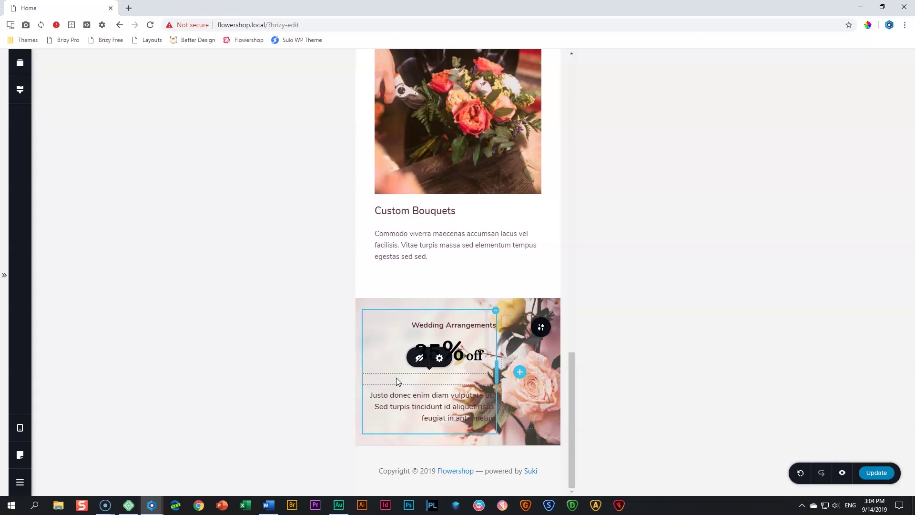
left_click(426, 410)
left_click(399, 374)
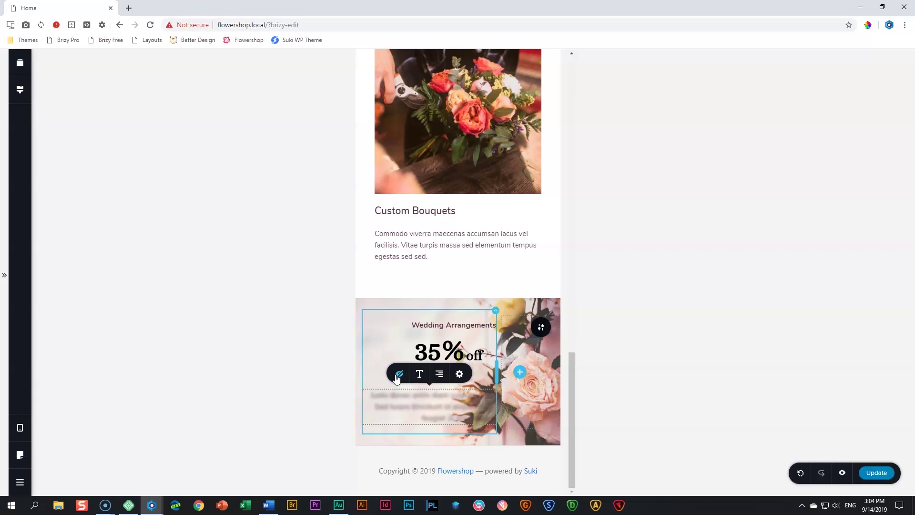
left_click(456, 410)
left_click(401, 374)
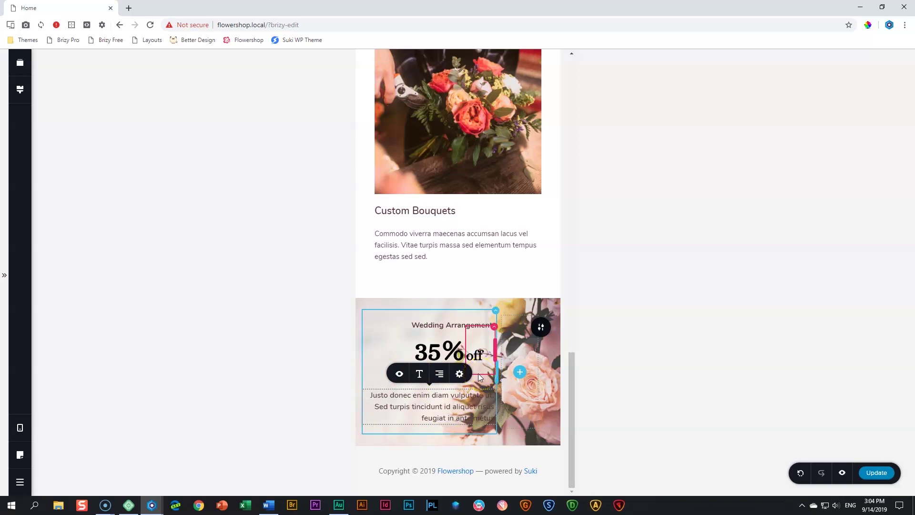
mouse_move(469, 301)
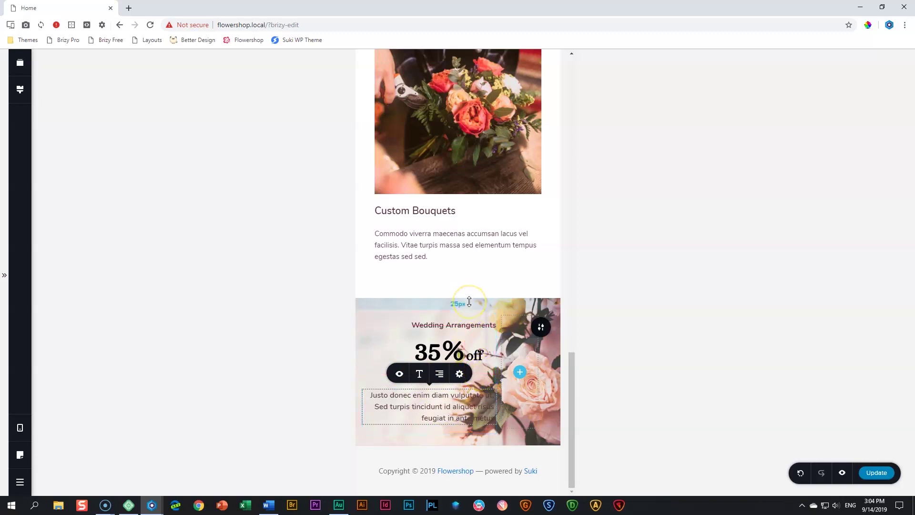
Set 109px top and 99px bottom section padding, shift the background photo left, and save
mouse_move(469, 301)
left_mouse_down()
mouse_move(466, 352)
mouse_move(479, 289)
left_mouse_up()
left_click_drag(467, 437, 464, 484)
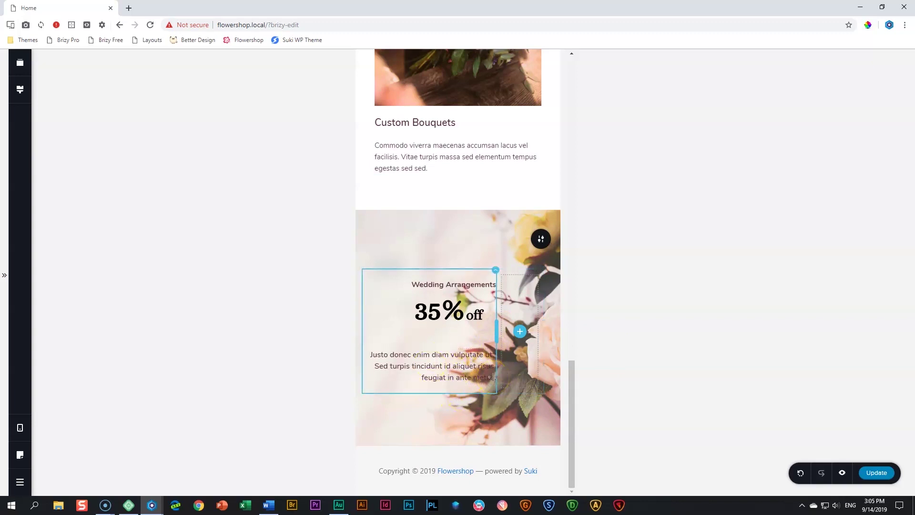
left_click(542, 240)
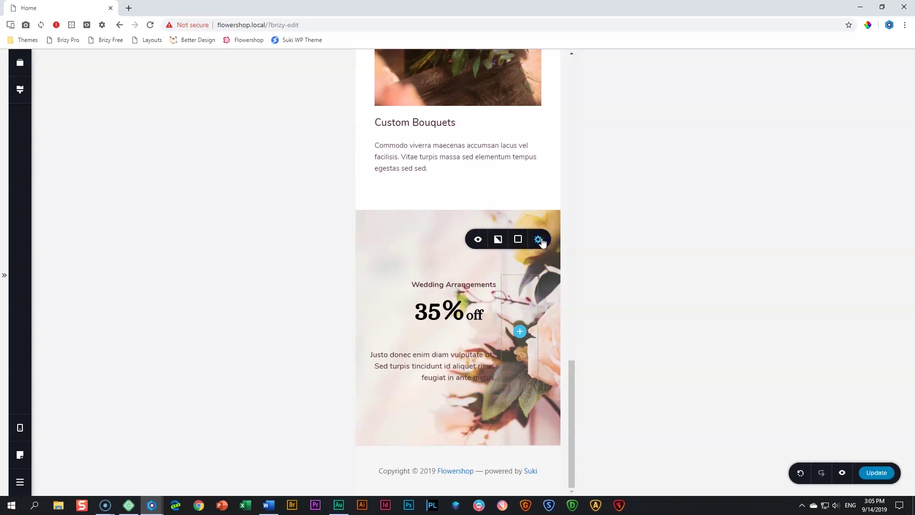
left_click(498, 239)
left_click_drag(519, 200, 507, 205)
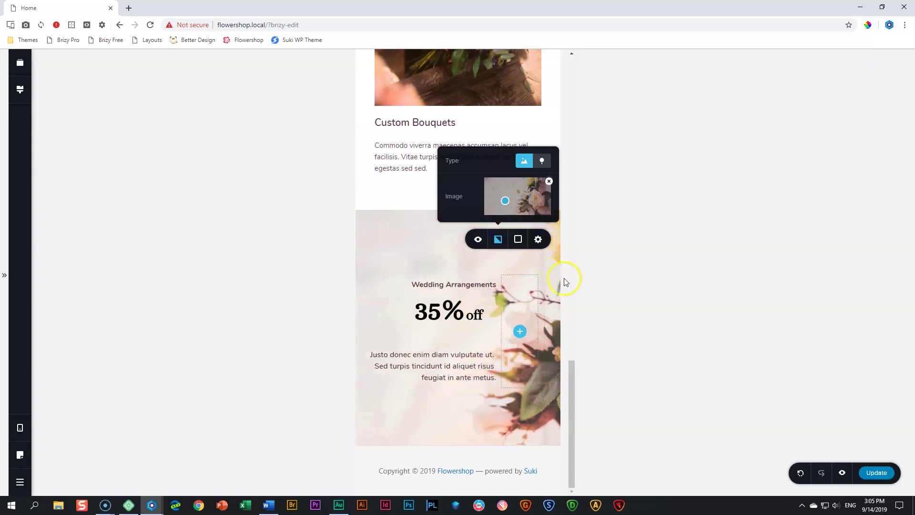
left_click(621, 291)
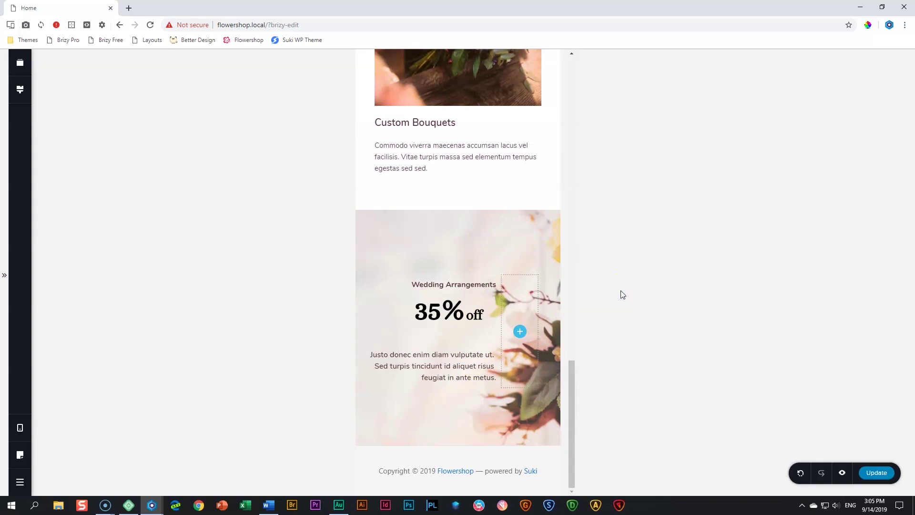
left_click(877, 472)
Preview the page on Galaxy S9 and iPhone X, then return to the Brizy editor tab
left_click(843, 474)
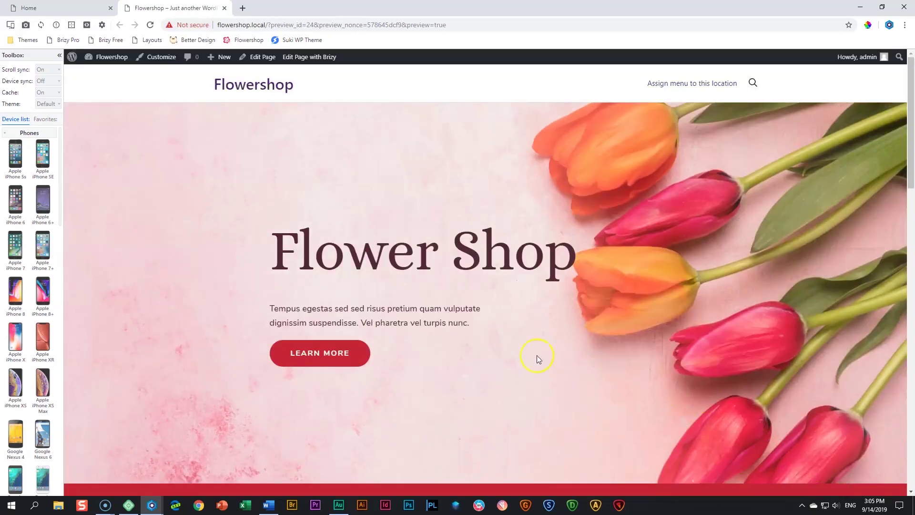
left_click(45, 119)
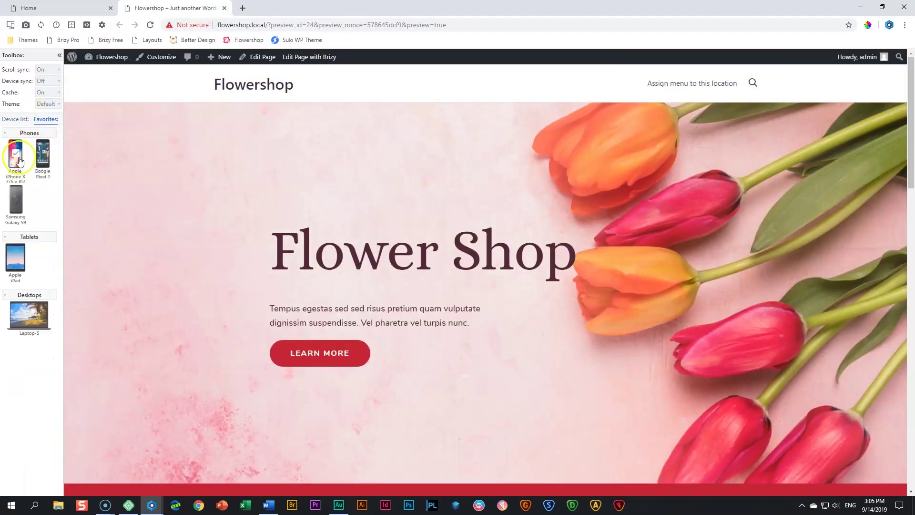
left_click(15, 202)
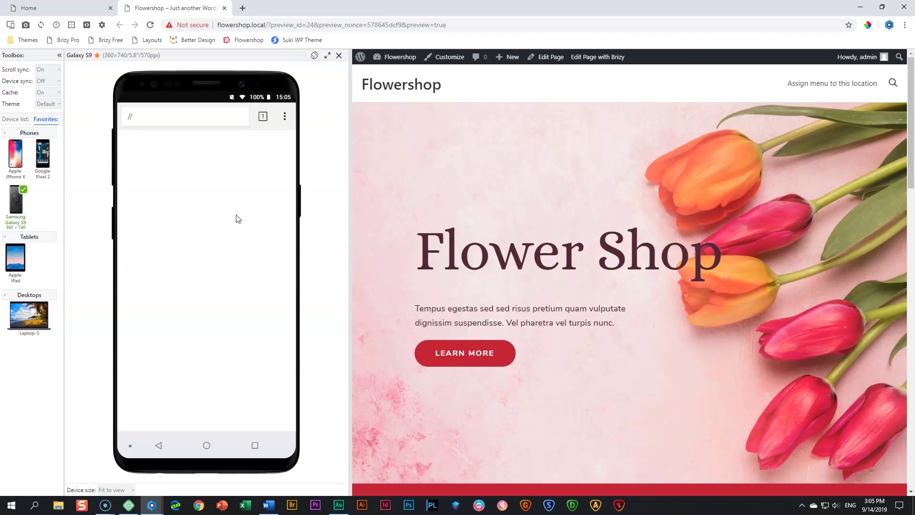
scroll(228, 216, "down", 10)
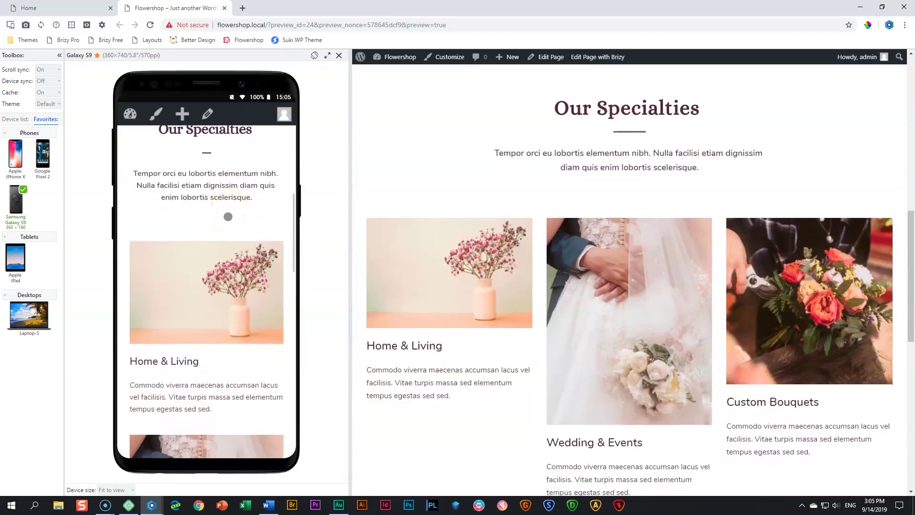
scroll(228, 216, "down", 10)
scroll(228, 216, "down", 1)
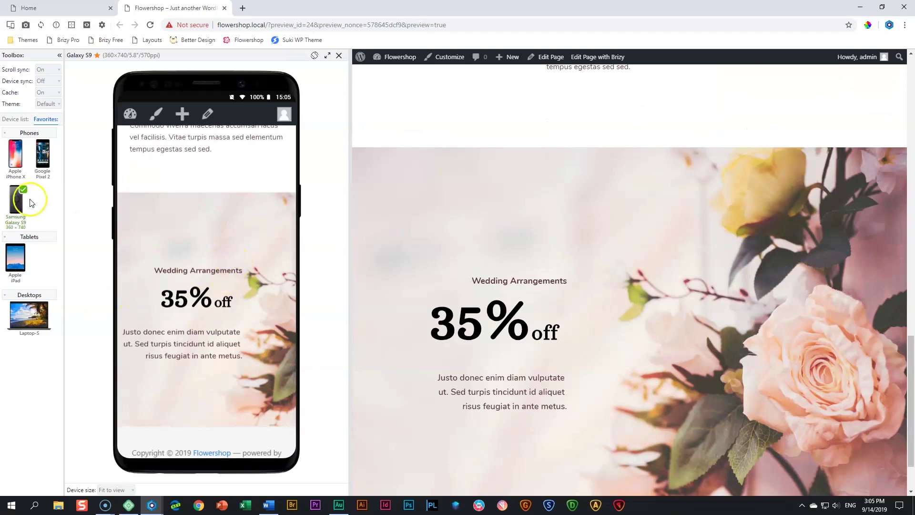
left_click(15, 157)
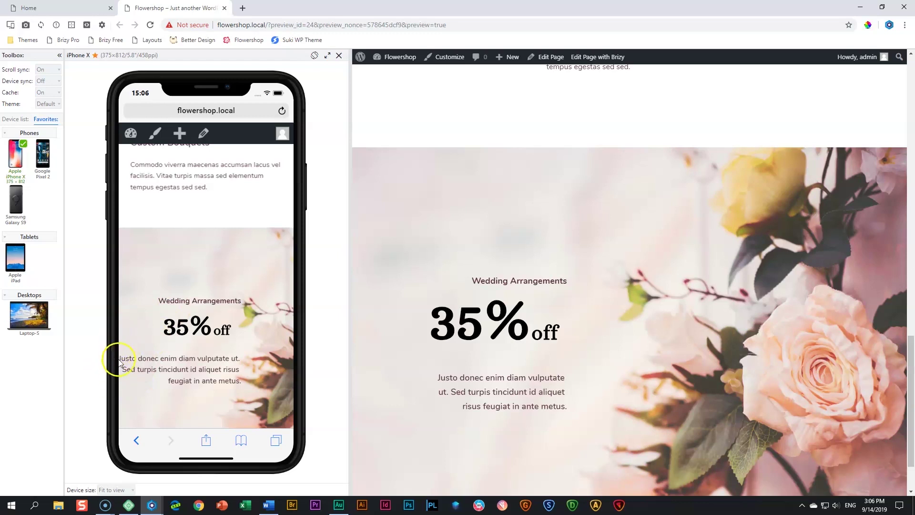
left_click(89, 12)
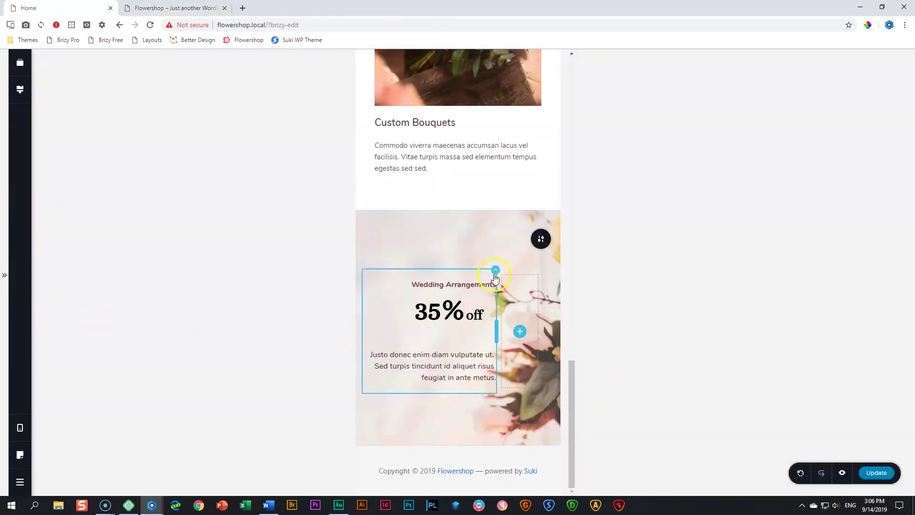
Set the mobile text column's left padding to 20 px, save, and switch to the preview tab
left_click(496, 270)
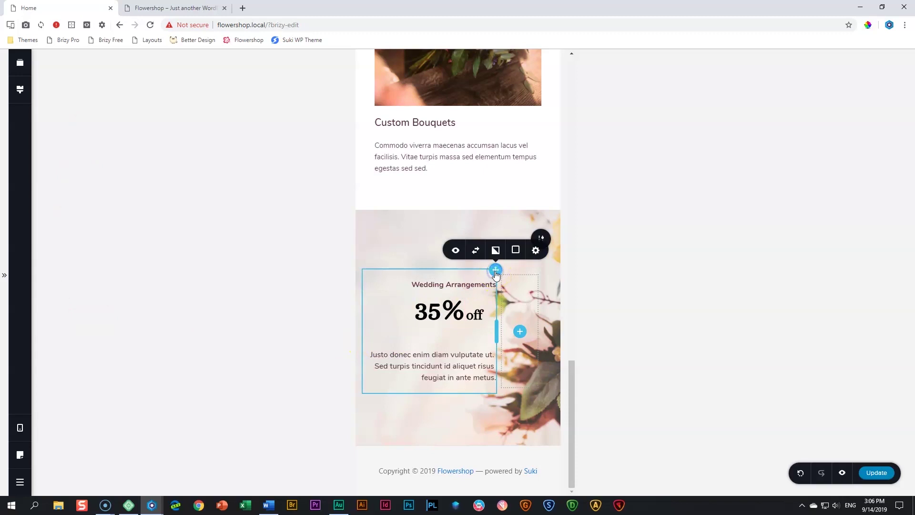
left_click(535, 251)
left_click(868, 168)
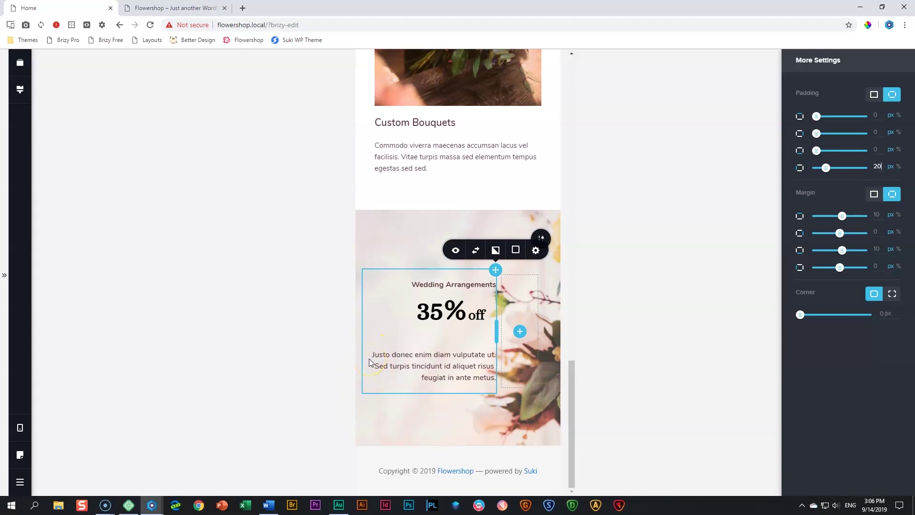
left_click(664, 382)
left_click(883, 476)
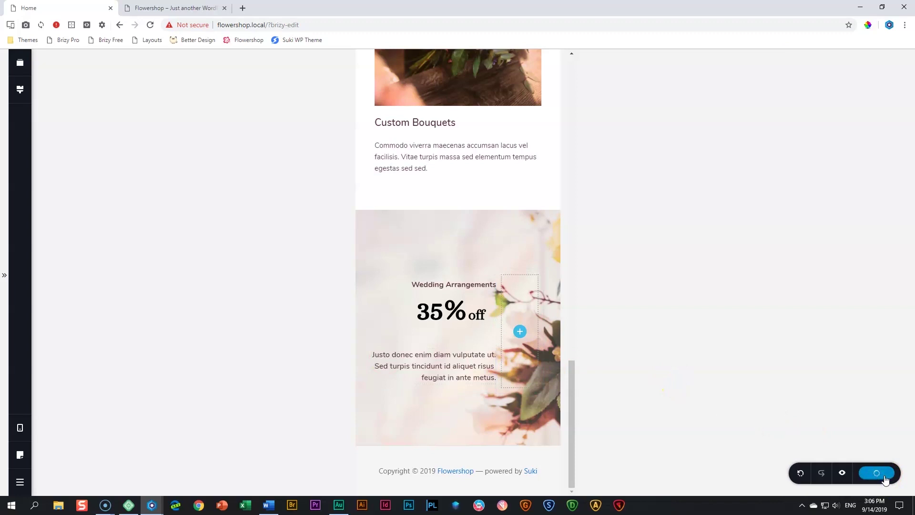
key("ctrl+Tab")
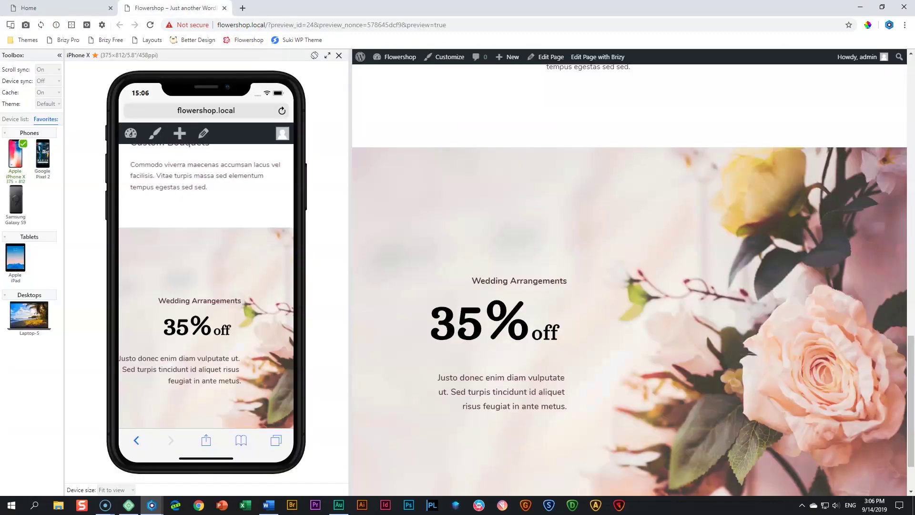
Reload the preview, check it on iPad and Laptop-S, then return to the Brizy editor
left_click(149, 28)
left_click(144, 29)
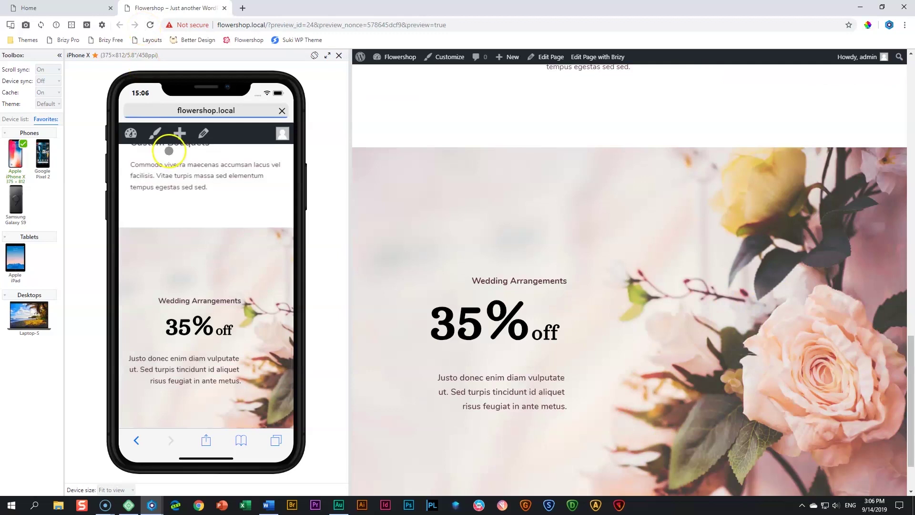
scroll(220, 293, "down", 3)
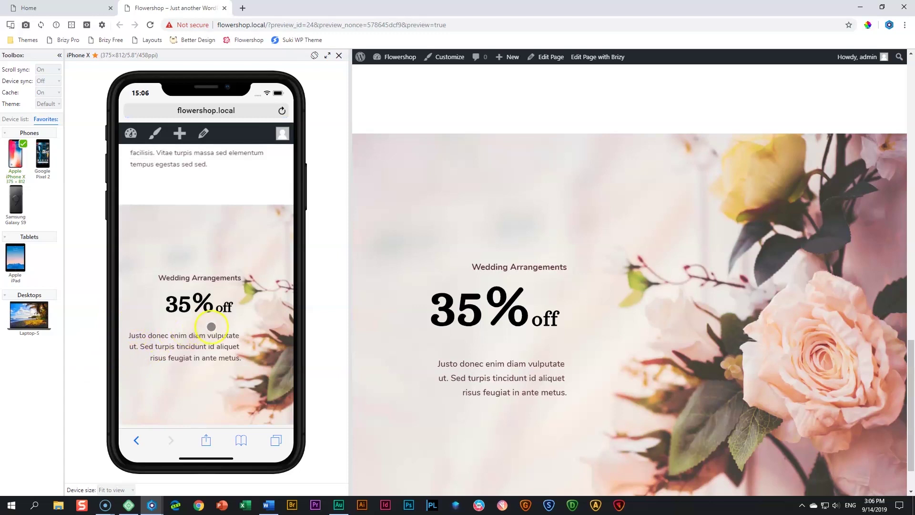
left_click(28, 283)
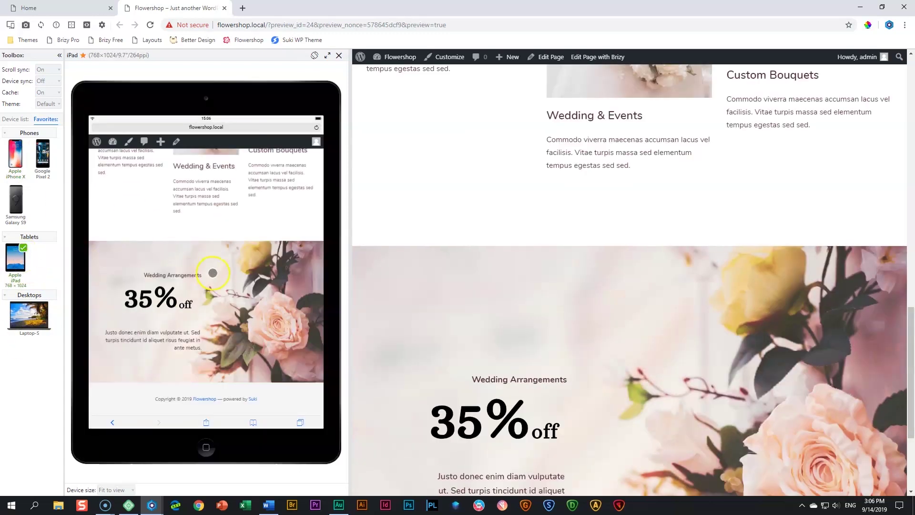
left_click(29, 317)
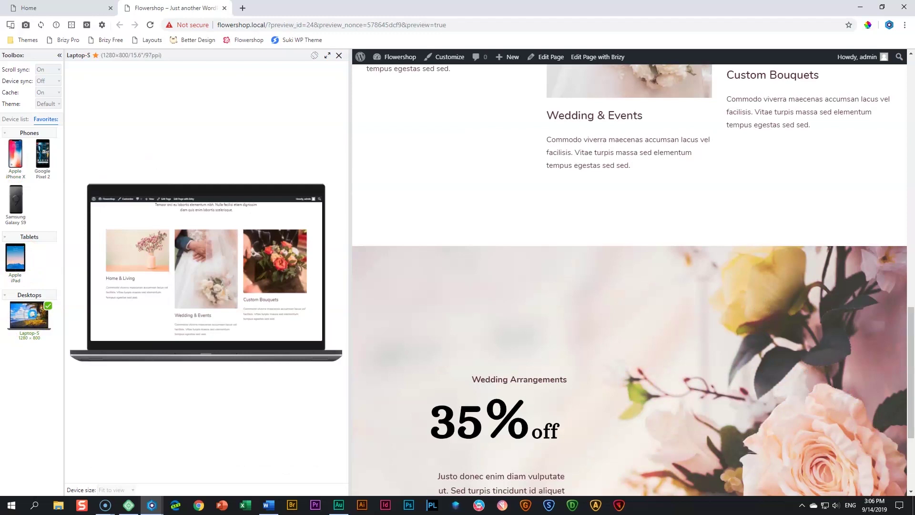
scroll(178, 292, "down", 5)
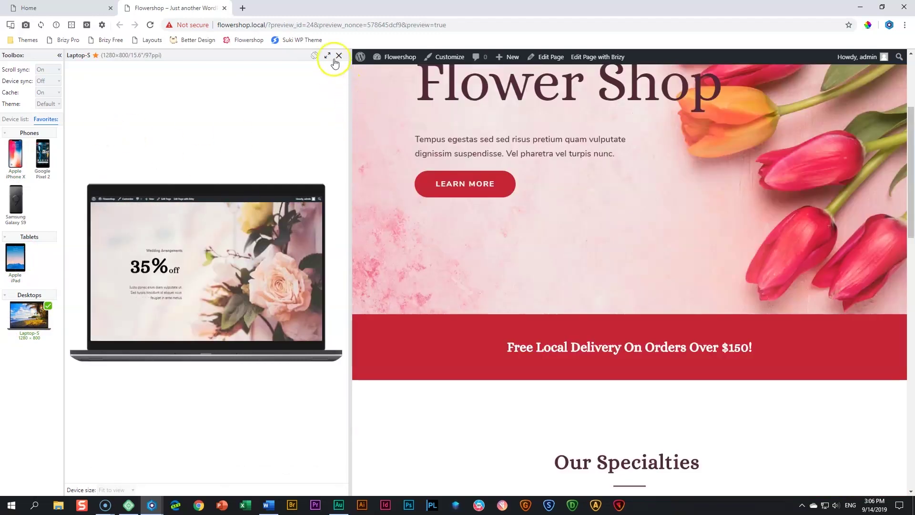
left_click(339, 56)
scroll(277, 195, "up", 4)
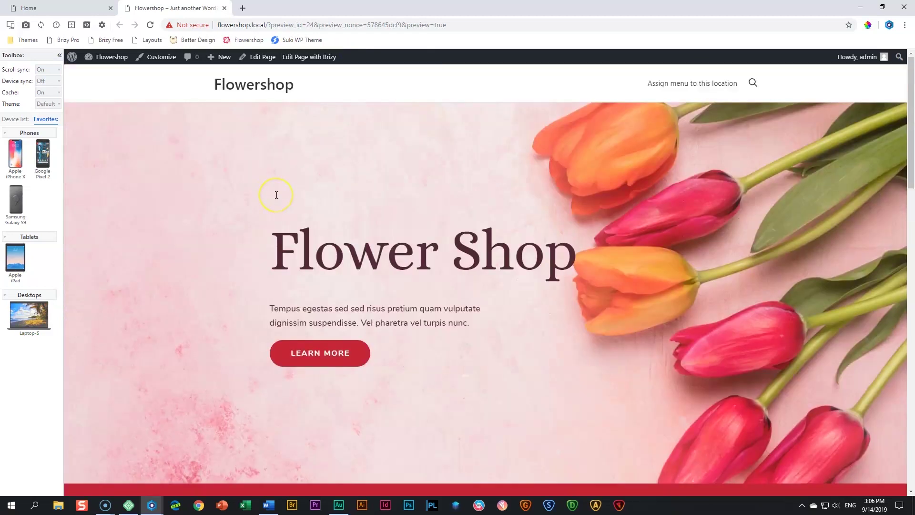
left_click(97, 9)
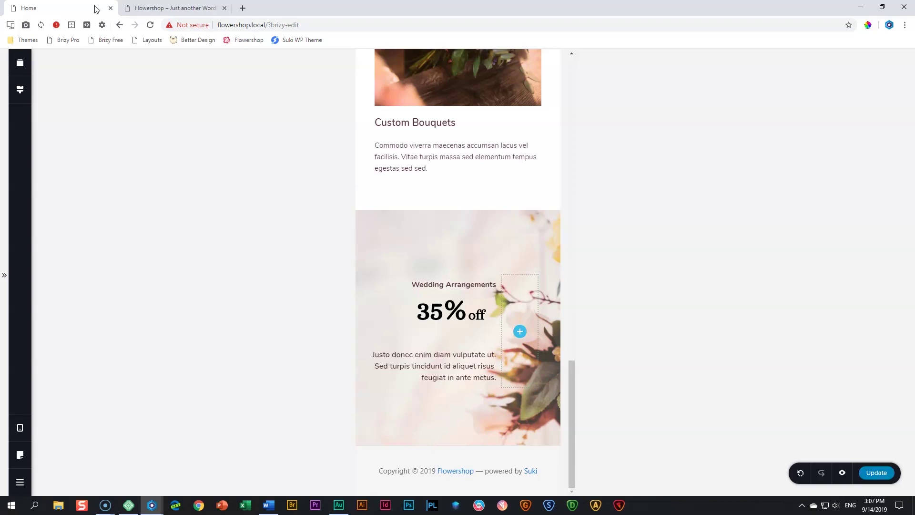
Return the editor to Desktop view and scroll to the Our Specialties section
left_click(19, 428)
left_click(82, 393)
scroll(296, 380, "up", 12)
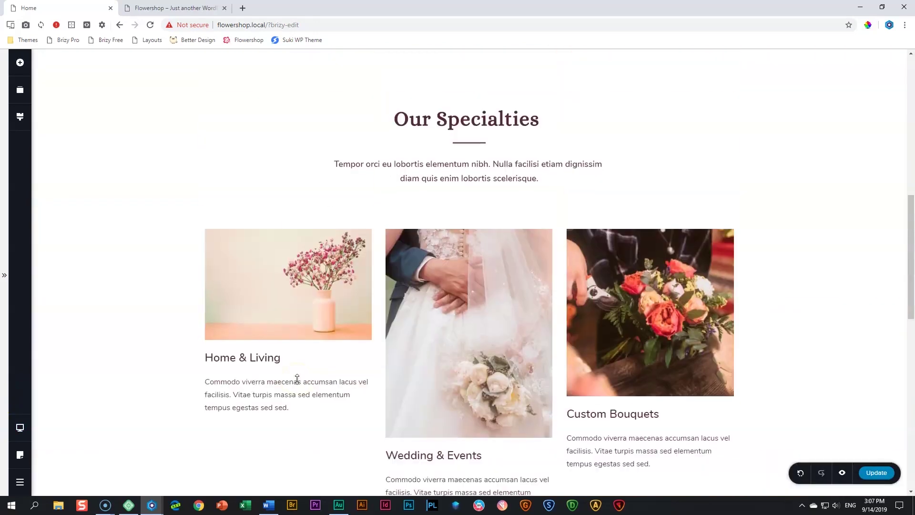
scroll(361, 343, "down", 3)
scroll(530, 178, "down", 10)
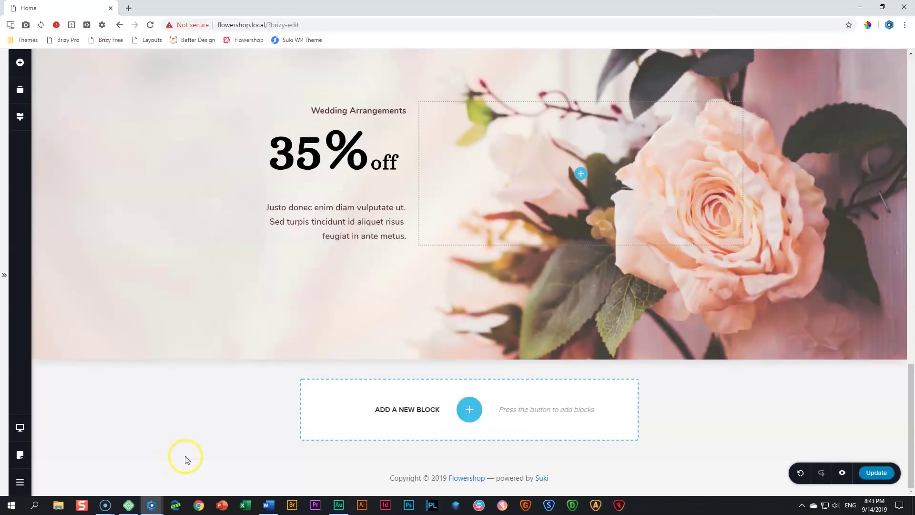
scroll(334, 447, "up", 2)
scroll(342, 446, "up", 12)
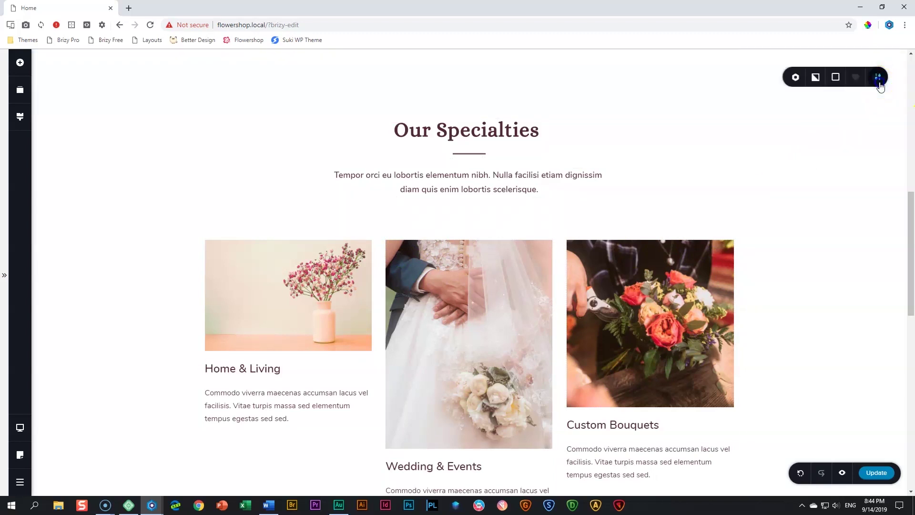
Duplicate the Our Specialties section and move the copy below the 35% off banner
left_click(857, 78)
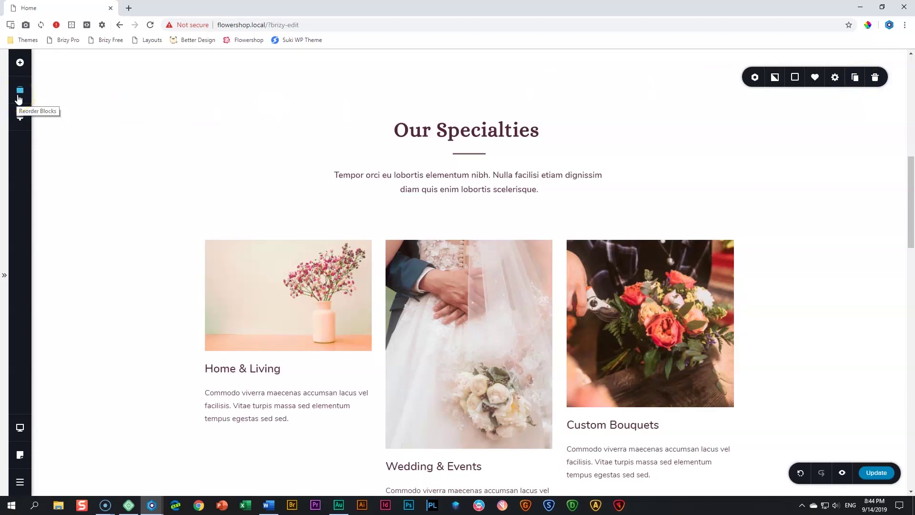
left_click(18, 99)
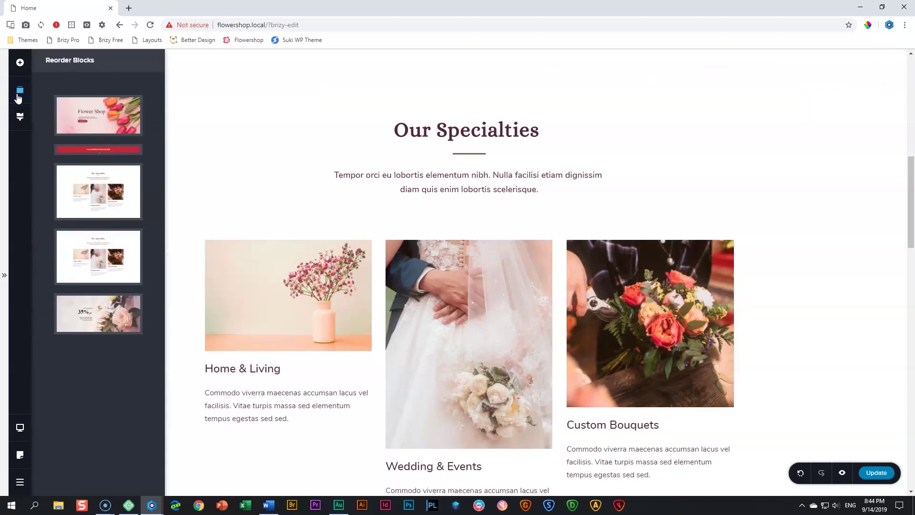
left_click_drag(102, 246, 105, 305)
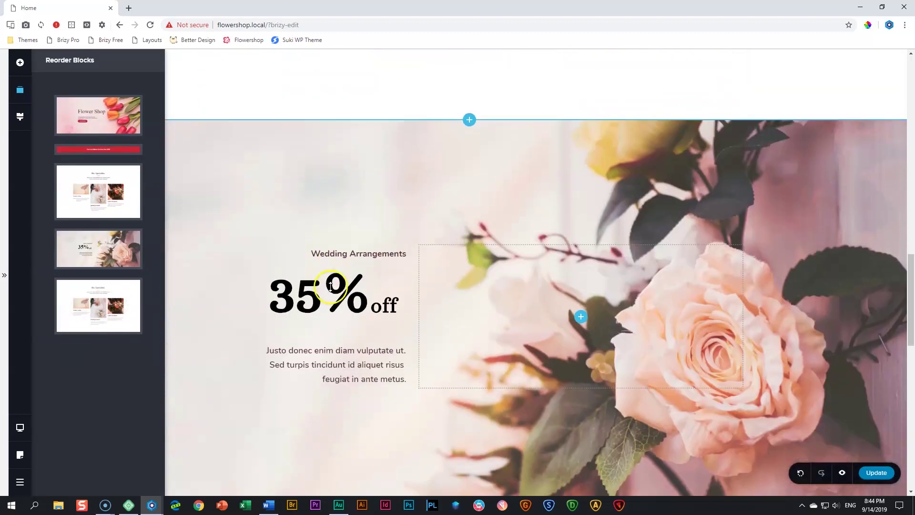
scroll(330, 286, "up", 1)
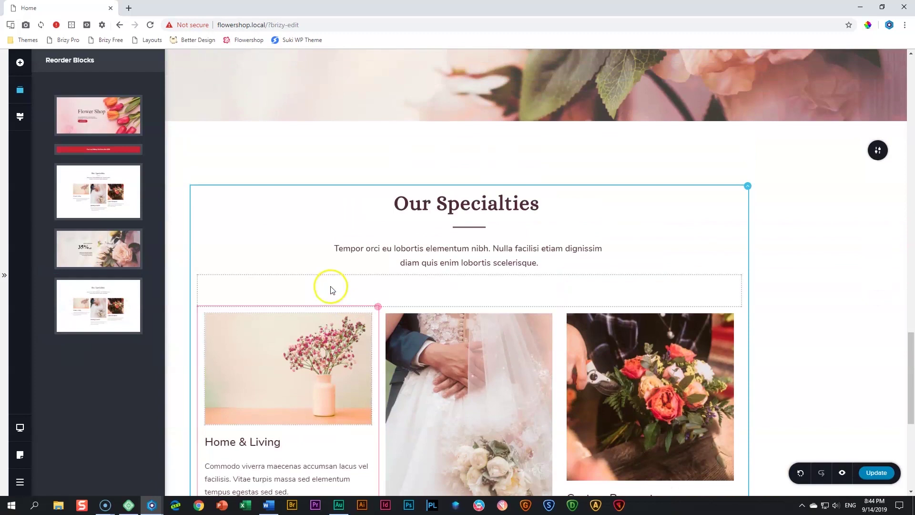
left_click(776, 267)
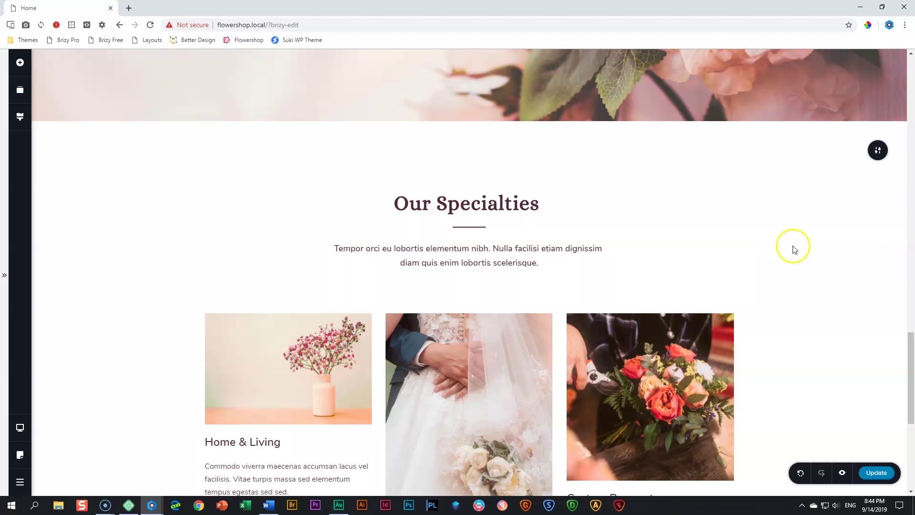
Set the copied section's width to Full
left_click(879, 152)
left_click(835, 150)
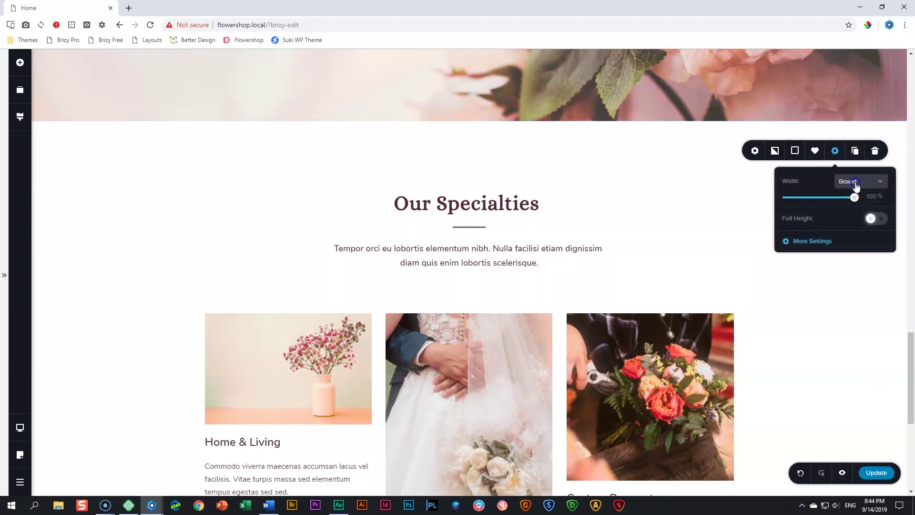
left_click(850, 182)
left_click(848, 214)
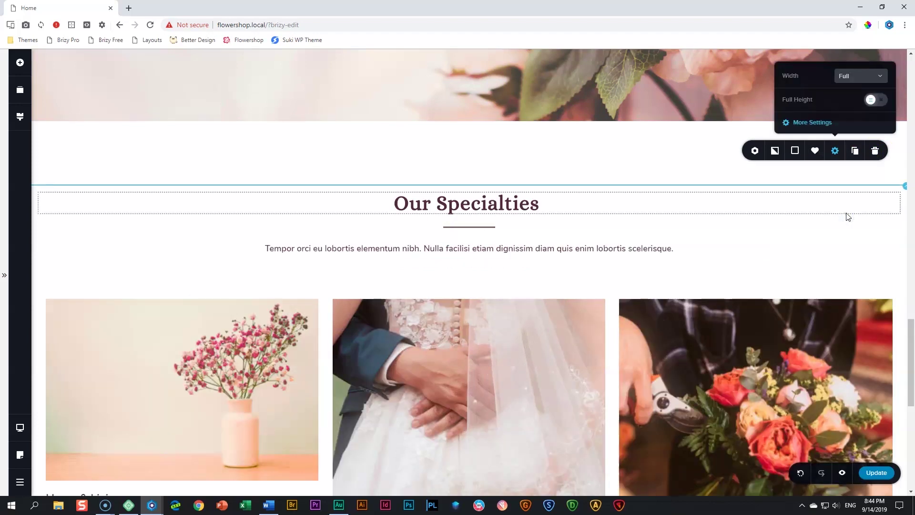
left_click(529, 217)
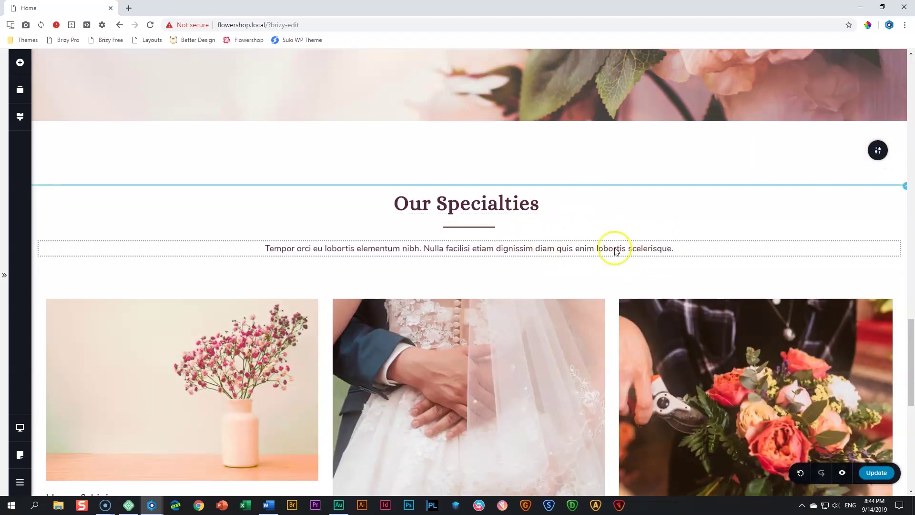
Replace the copied section's Our Specialties heading with 'Featured Products'
triple_click(463, 207)
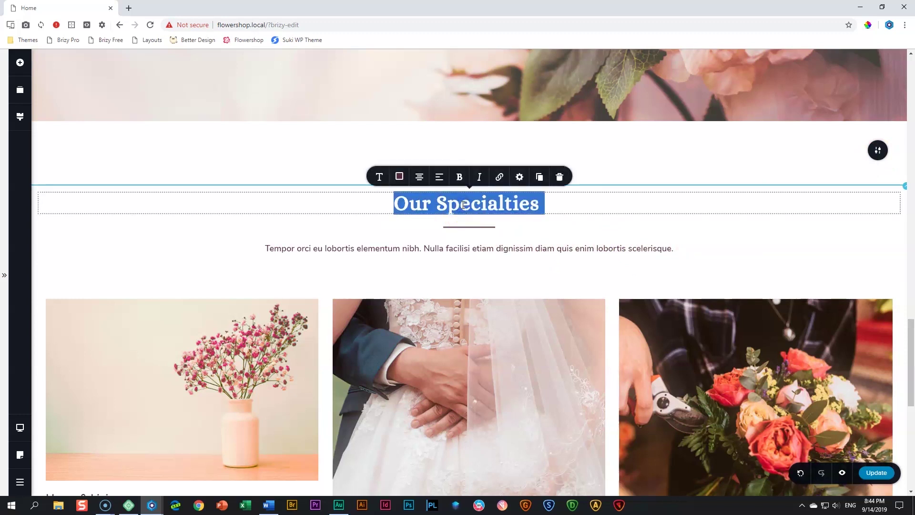
type("Featured Products")
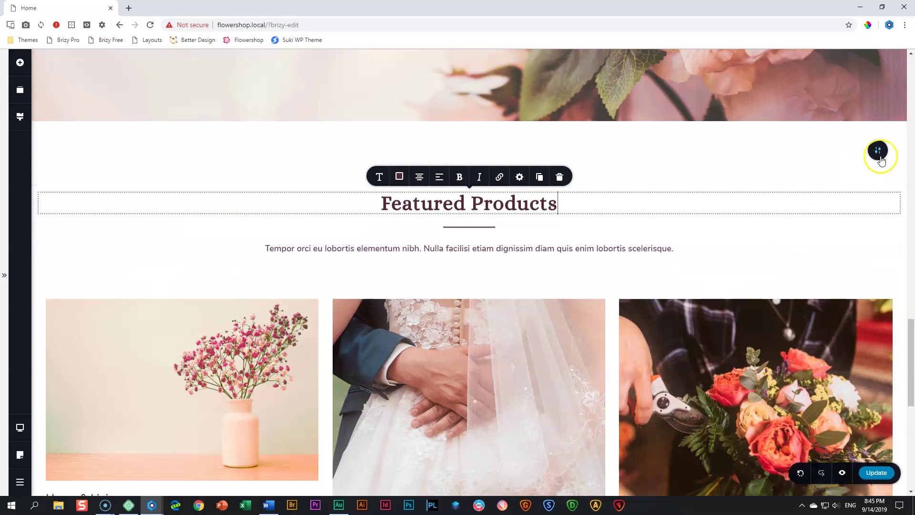
Set the intro paragraph's left and right padding to 35
left_click(577, 251)
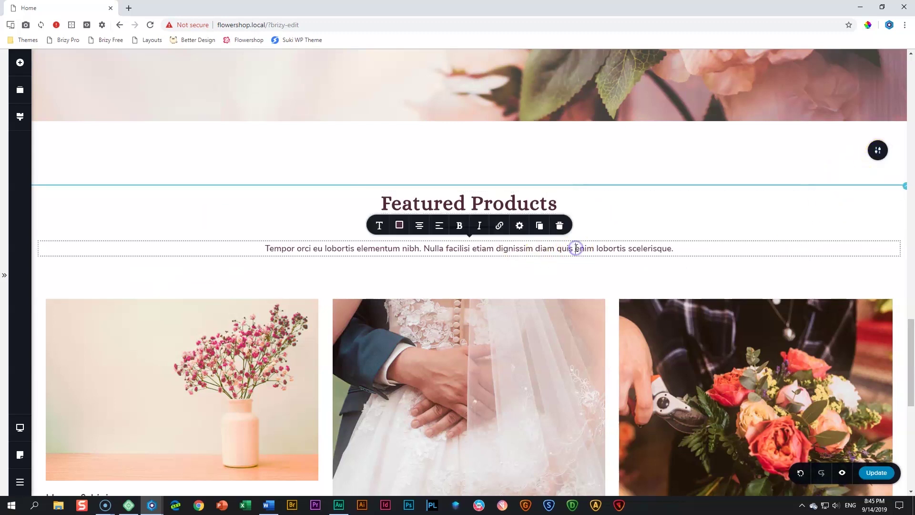
left_click(519, 225)
left_click(508, 197)
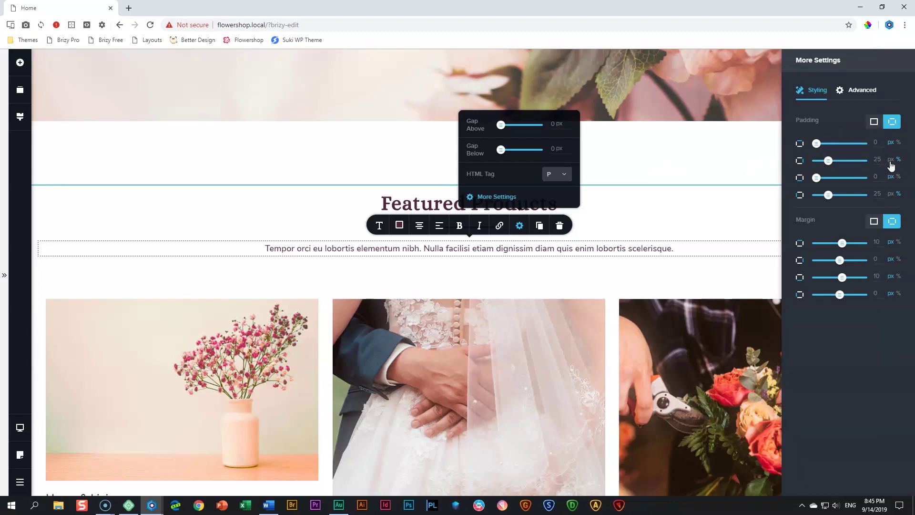
double_click(876, 161)
type("35")
double_click(878, 195)
type("5")
key("BackSpace")
type("35")
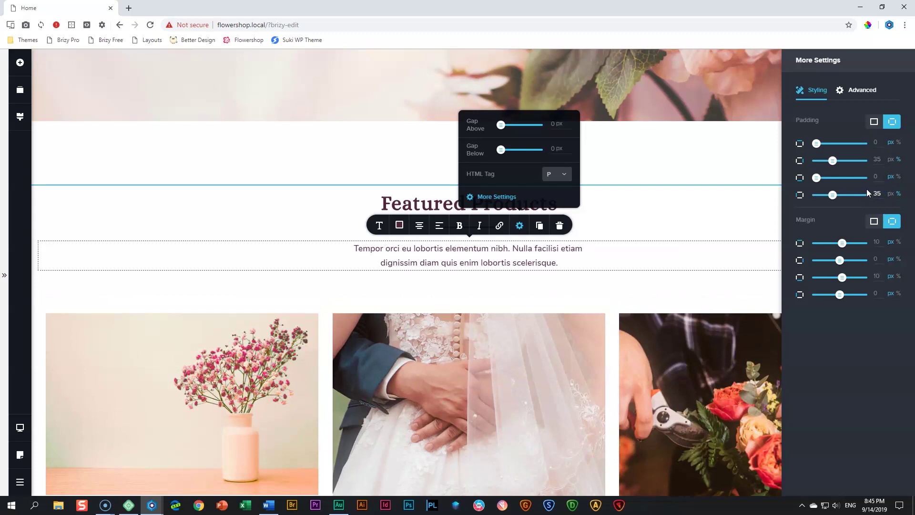
Replace the intro paragraph with the pasted longer Ullamcorper text
left_click(517, 262)
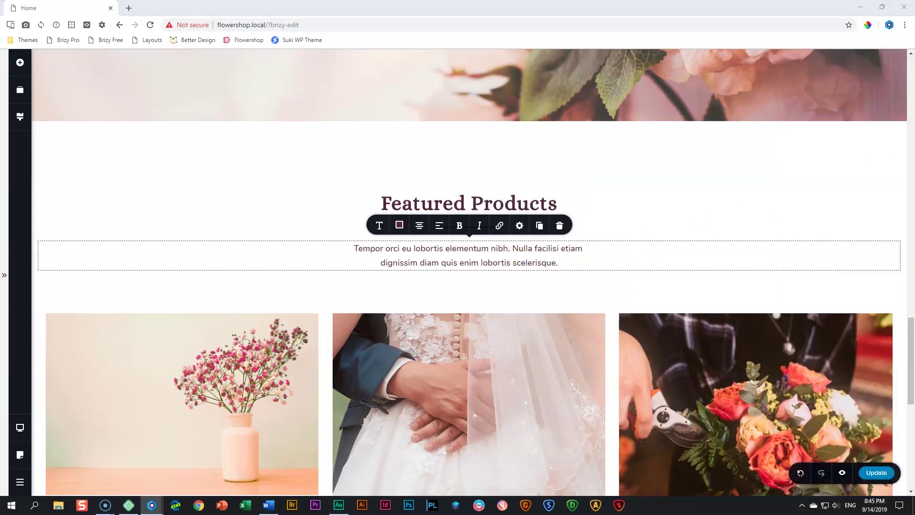
triple_click(435, 259)
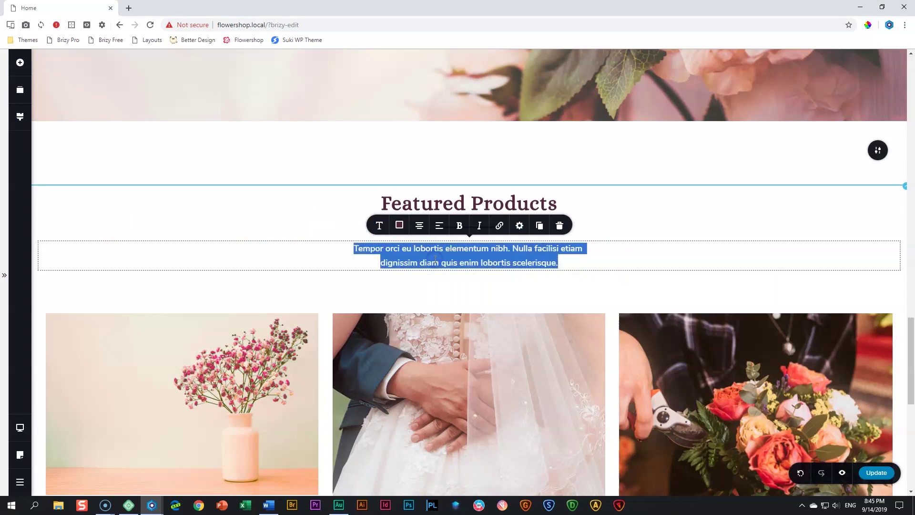
type("Ullamcorper a lacus vestibulum sed arcu. Pellentesque pulvinar pellentesque habitant morbi tristique senectus et netus et. Ultricies lacus sed turpis tincidunt id aliquet risus feugiat. Sem integer vitae justo eget magna fermentum iaculis")
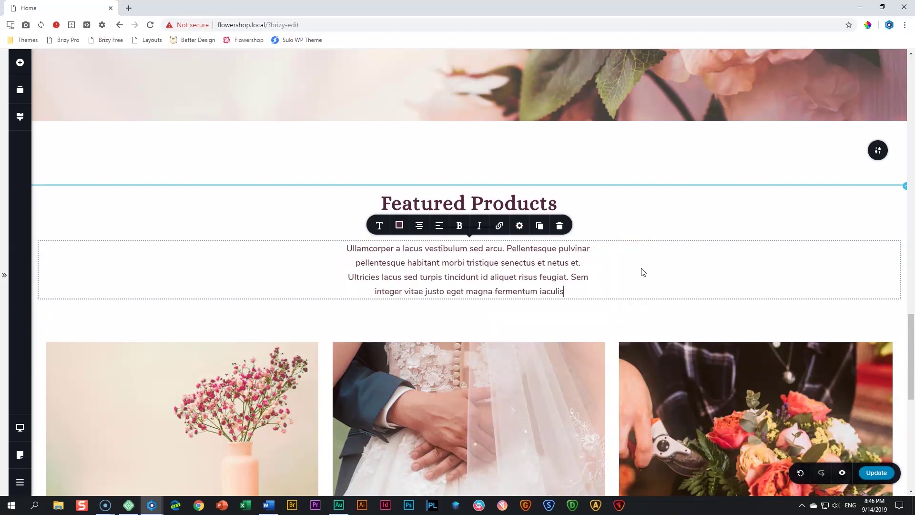
End the intro paragraph with a period after 'iaculis'
type(".")
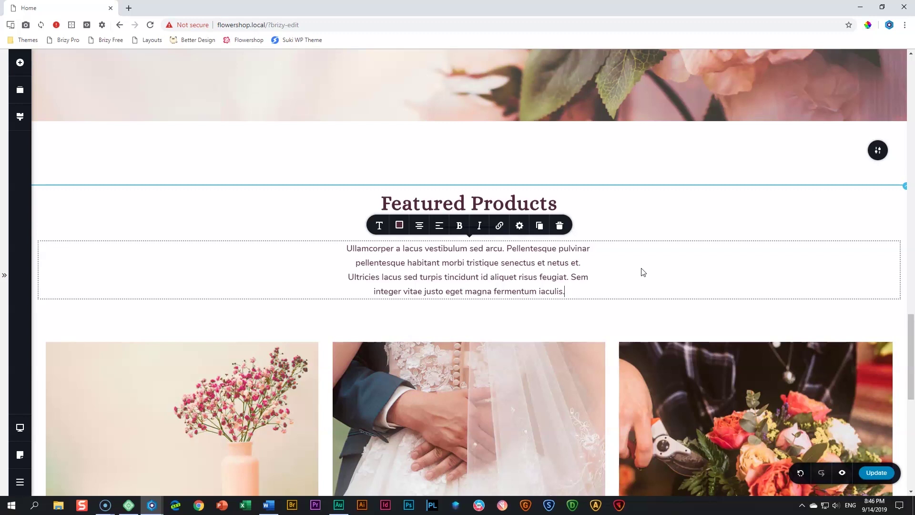
scroll(288, 397, "down", 2)
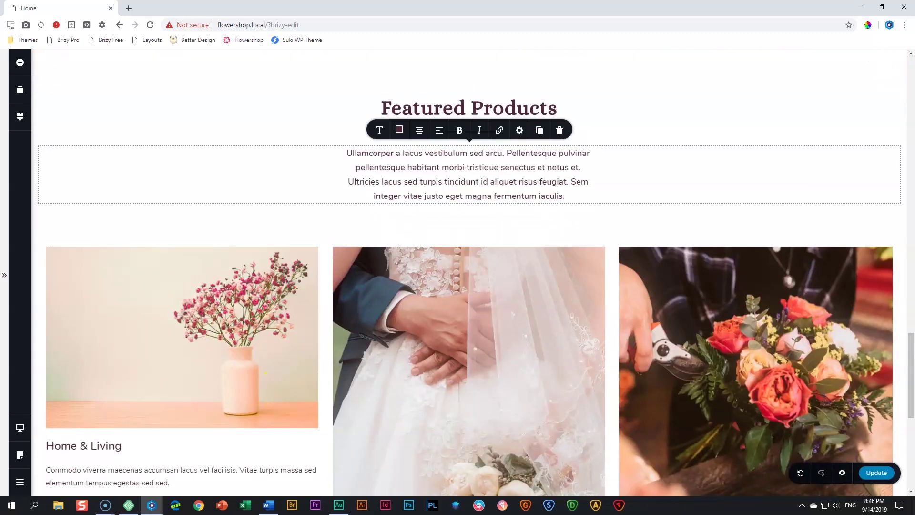
scroll(719, 348, "down", 3)
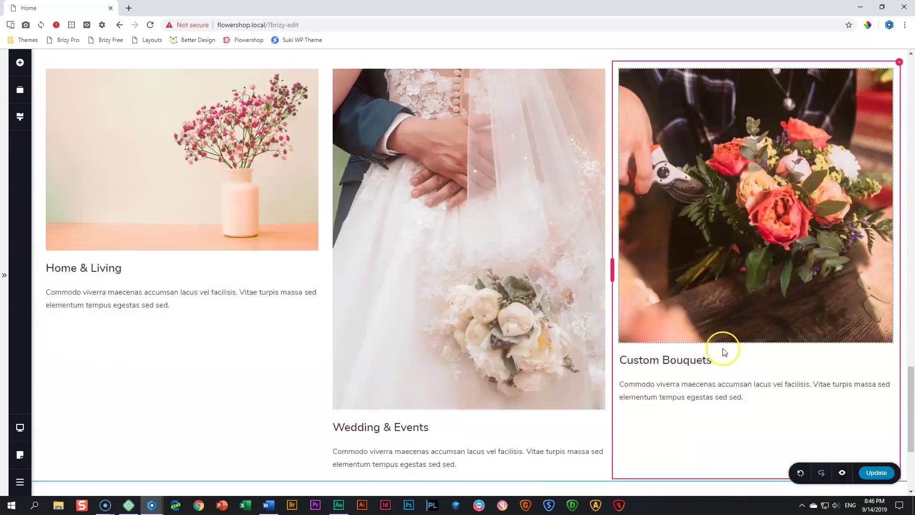
scroll(722, 348, "up", 4)
scroll(723, 348, "down", 3)
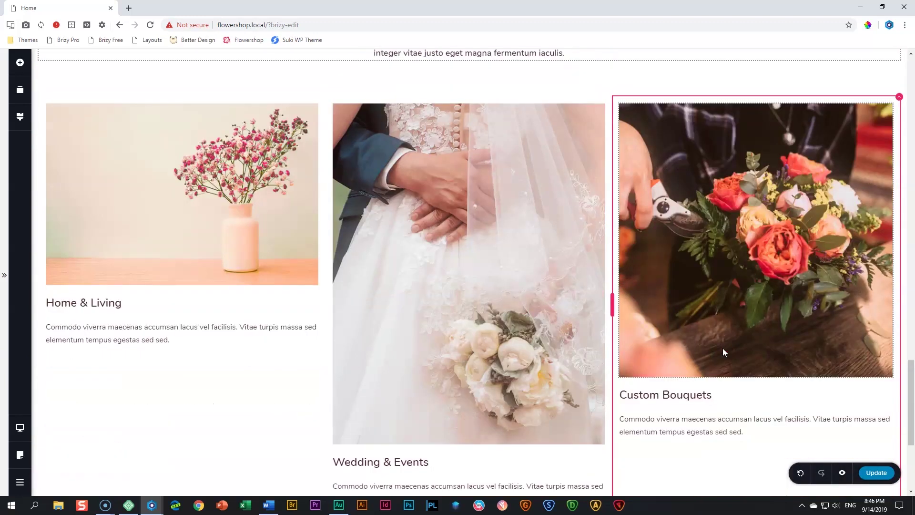
Select the middle wedding product image
right_click(268, 218)
left_click(430, 221)
scroll(501, 194, "up", 3)
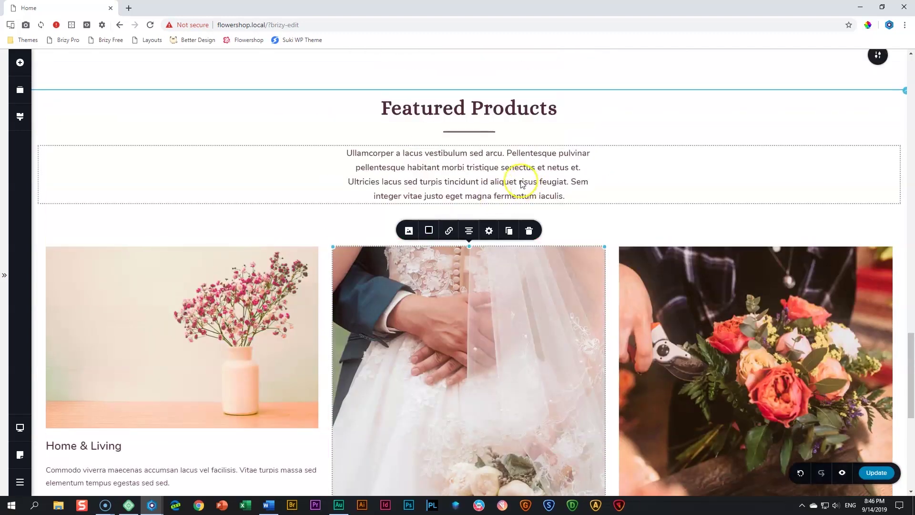
Add a new three-column row above the old product cards
left_click(20, 62)
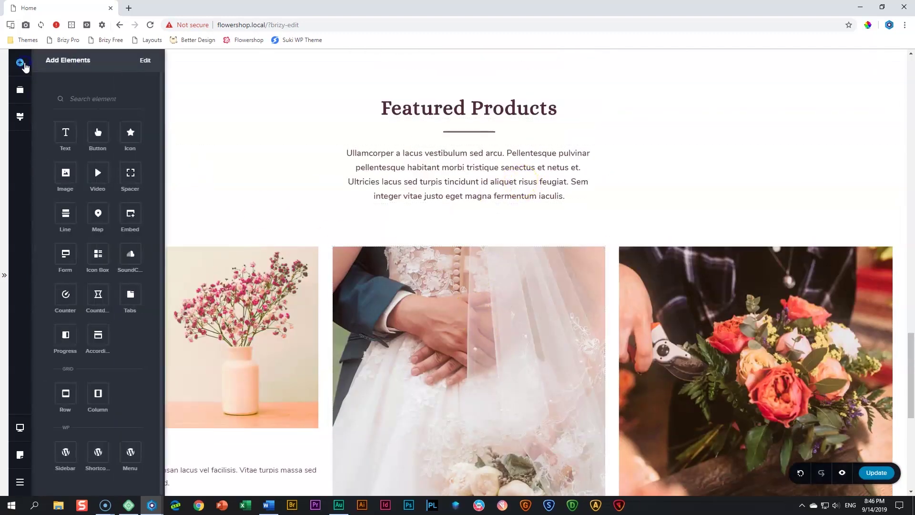
left_click_drag(97, 388, 386, 242)
left_click(462, 253)
left_click(469, 220)
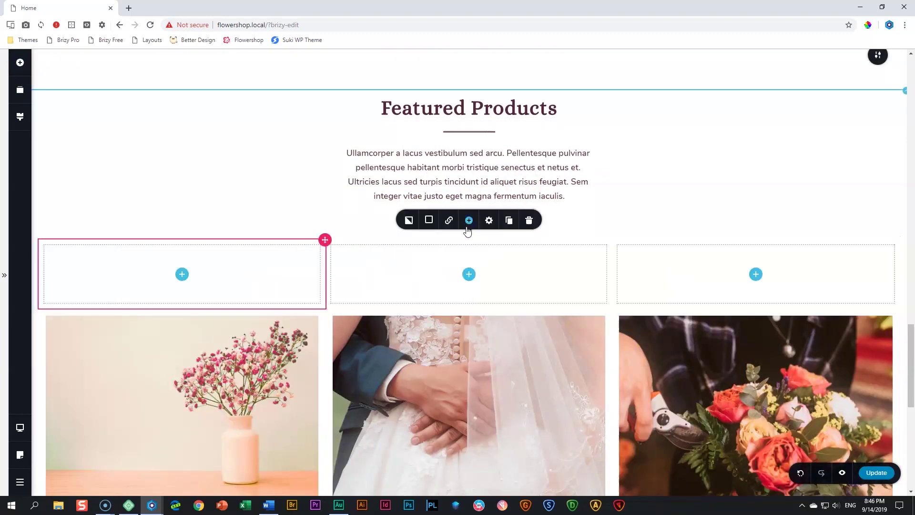
Delete the old Home & Living, wedding and flower product columns
scroll(288, 271, "down", 4)
right_click(326, 122)
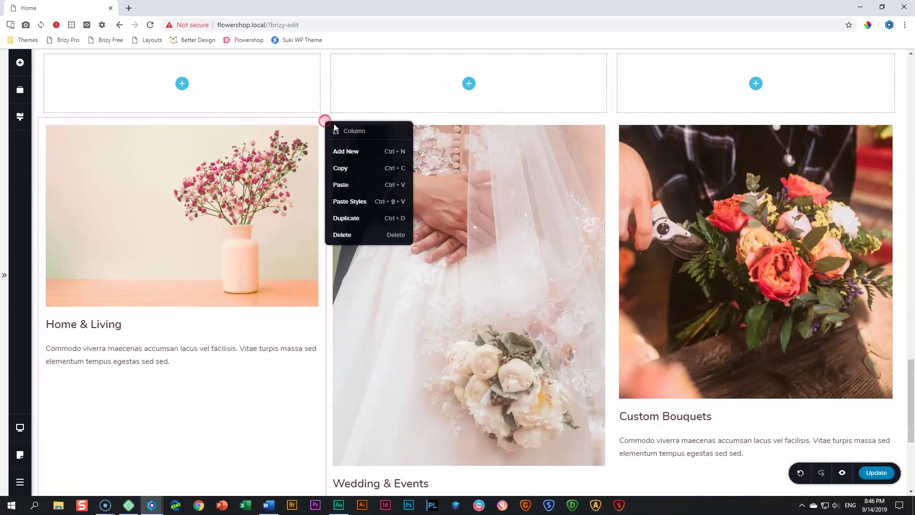
left_click(363, 234)
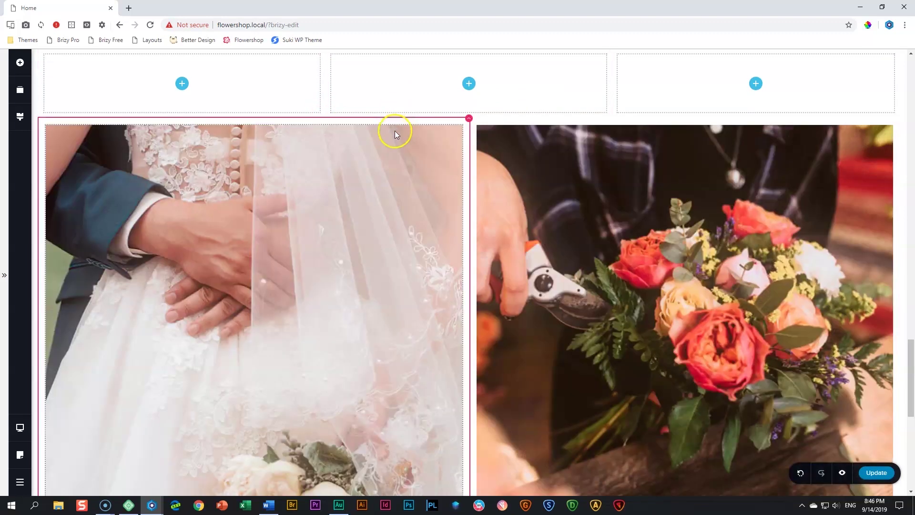
right_click(469, 120)
key("Delete")
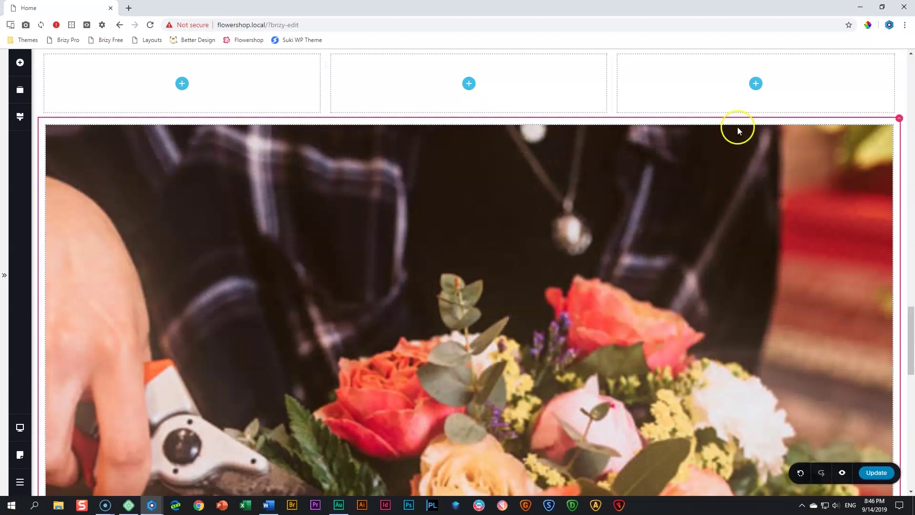
right_click(898, 122)
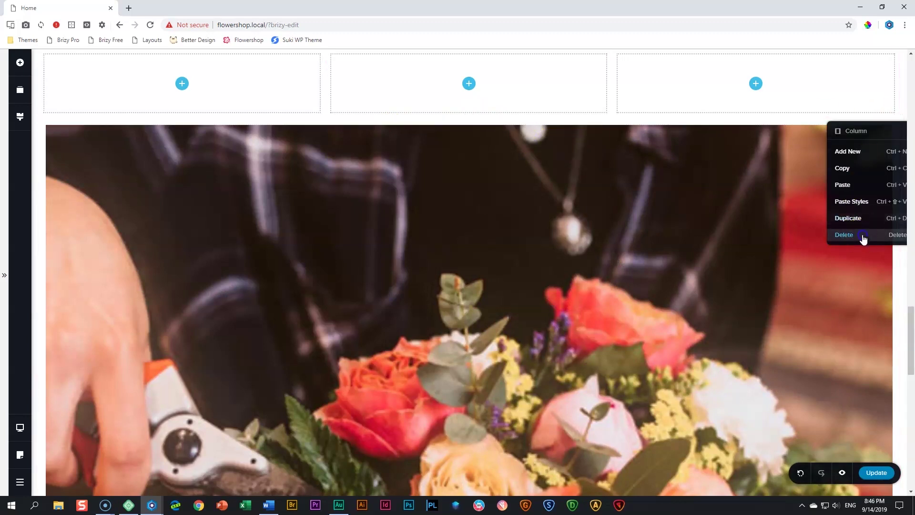
left_click(865, 235)
scroll(648, 217, "up", 1)
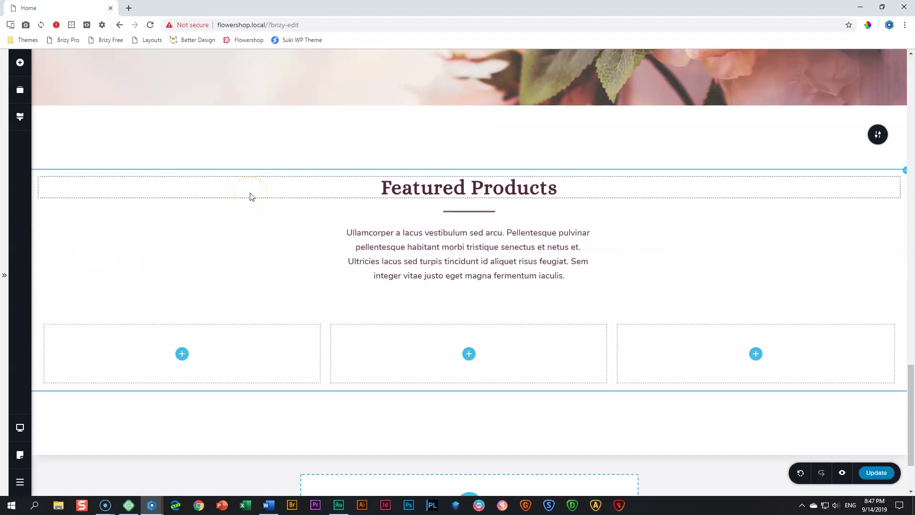
Change the new row's left and right padding from 15 to 0
left_click(903, 173)
left_click(855, 151)
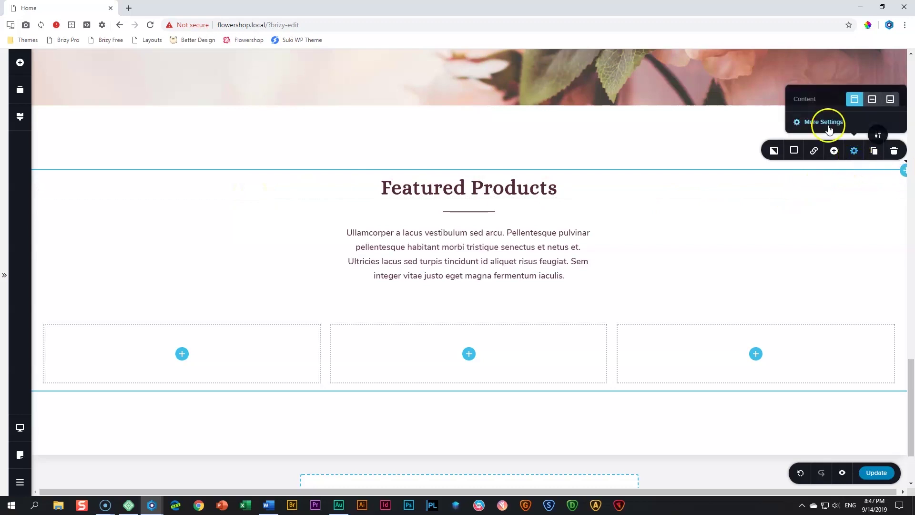
left_click(829, 123)
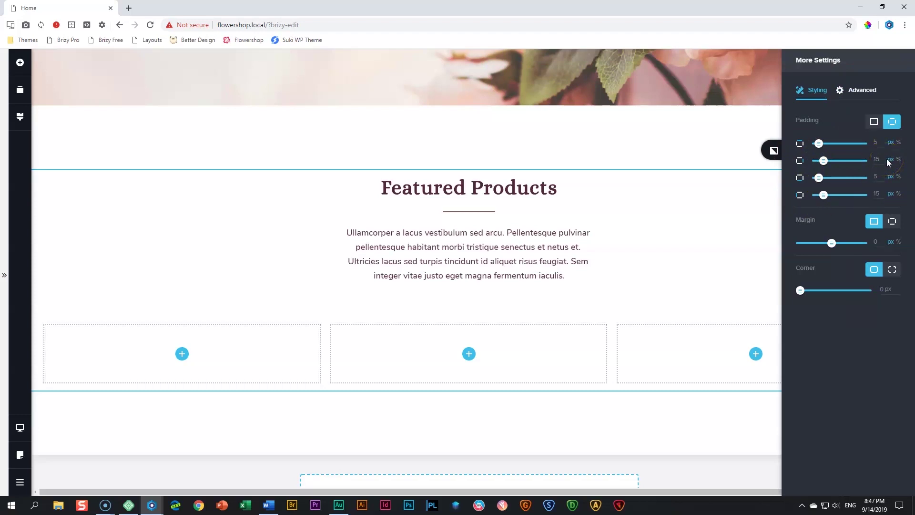
double_click(877, 159)
type("0")
double_click(878, 194)
type("0")
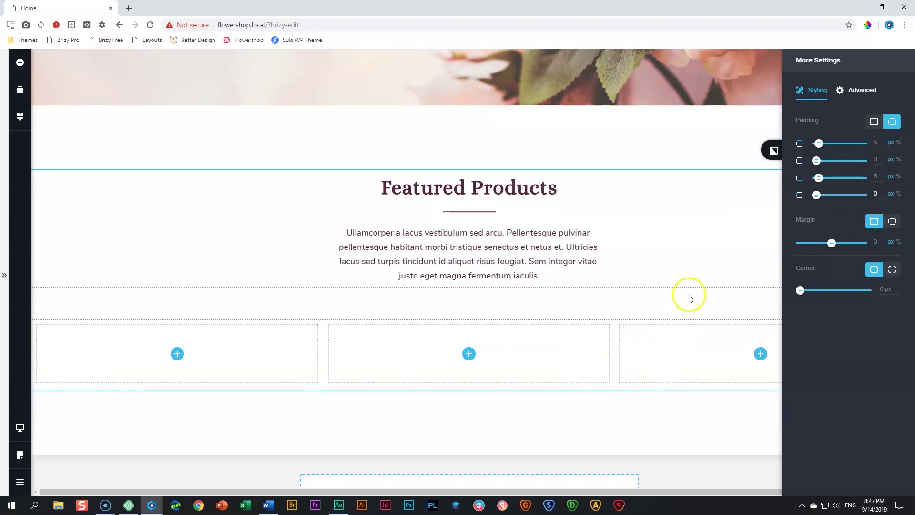
left_click(690, 301)
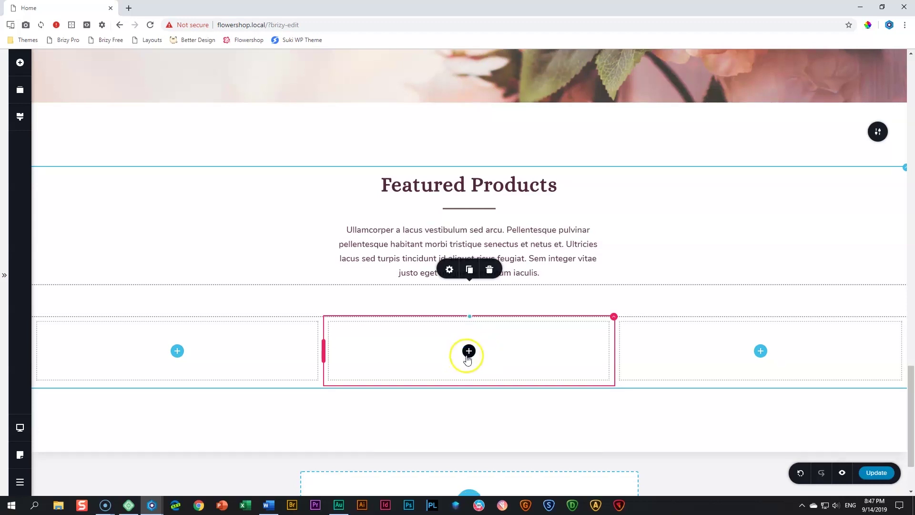
Place an image in the middle column showing the teddy-bear interior photo
scroll(466, 355, "down", 2)
left_click_drag(467, 355, 466, 355)
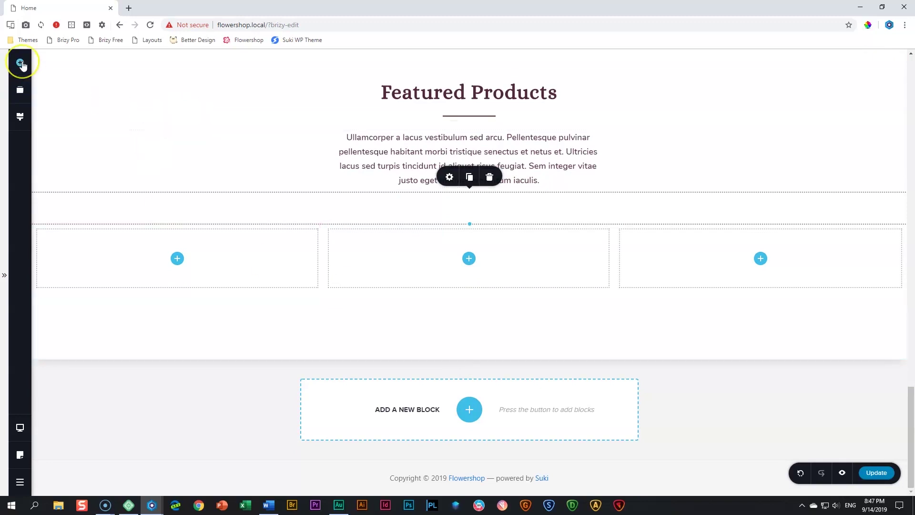
left_click(21, 62)
left_click_drag(66, 173, 465, 265)
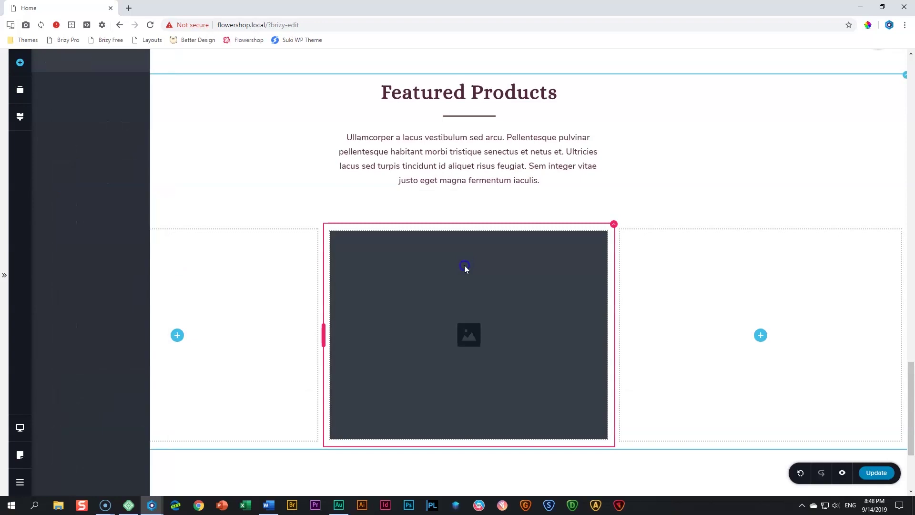
left_click(409, 219)
left_click(427, 122)
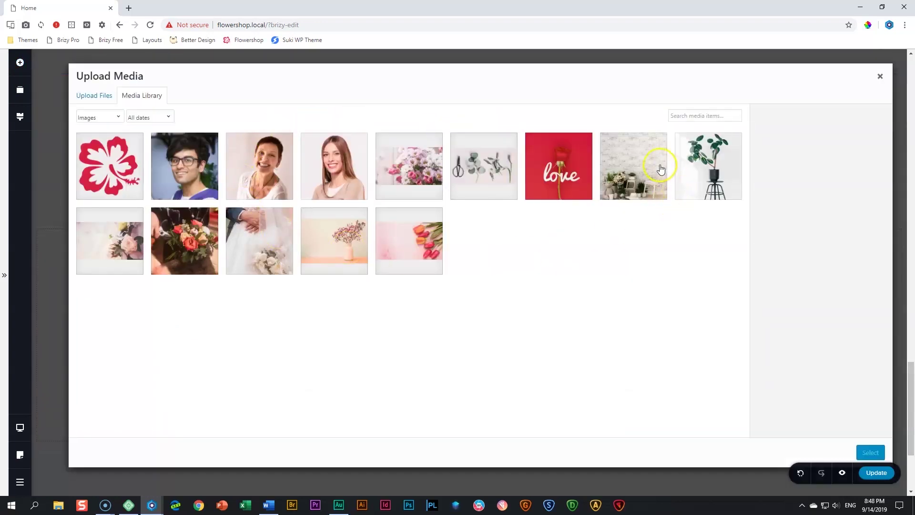
left_click(642, 169)
left_click(868, 450)
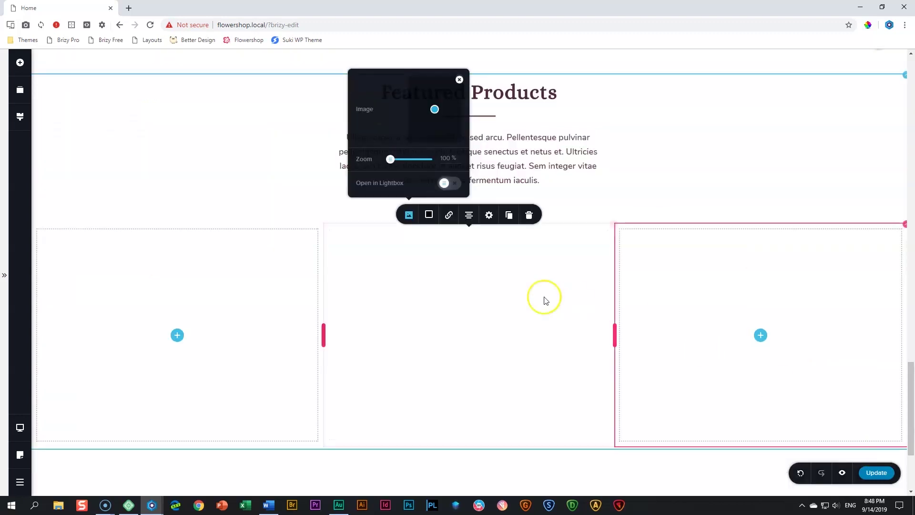
Set the room photo's height to 100
left_click(488, 217)
double_click(526, 139)
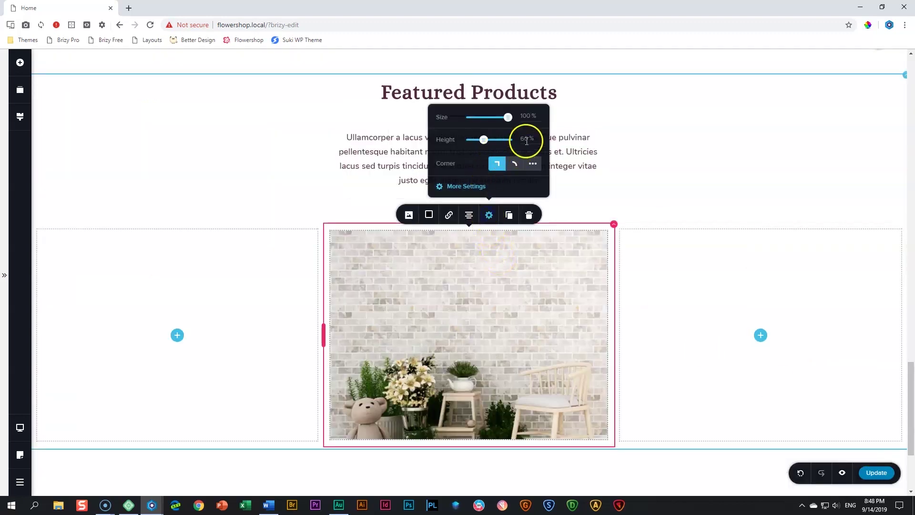
type("100")
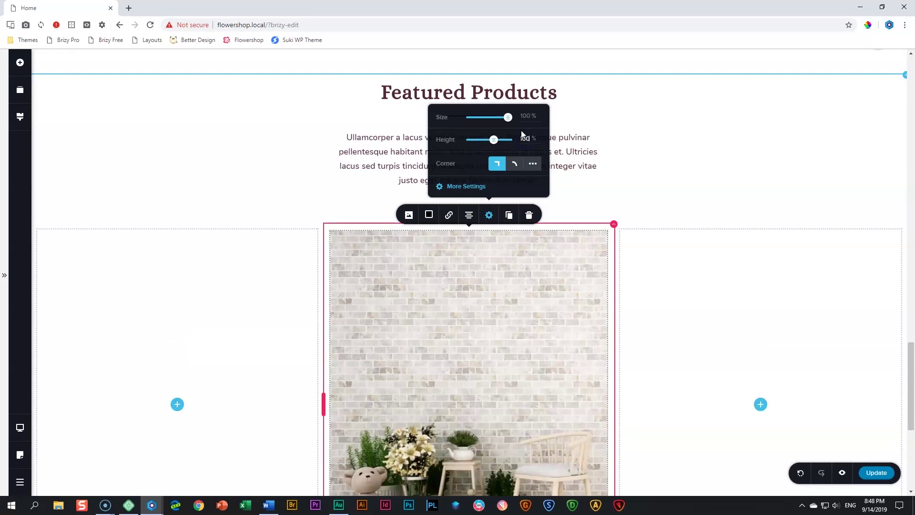
scroll(508, 291, "down", 3)
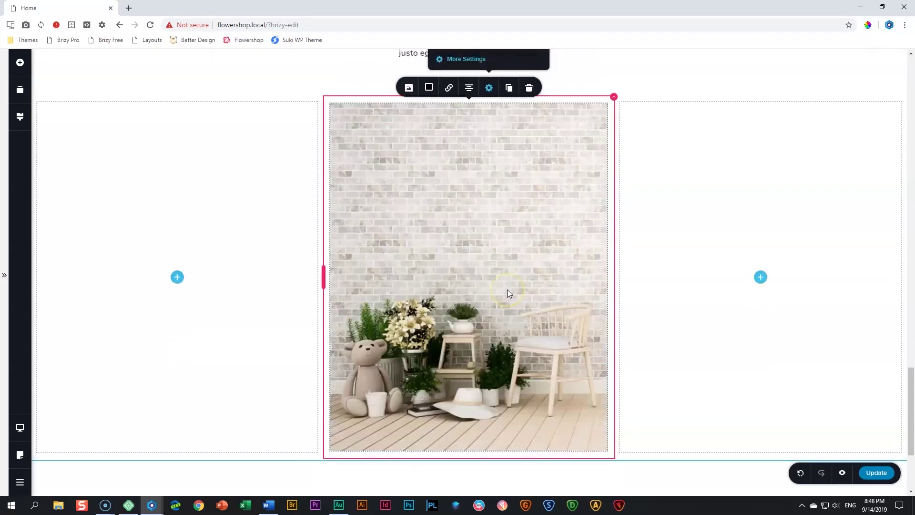
scroll(508, 293, "up", 1)
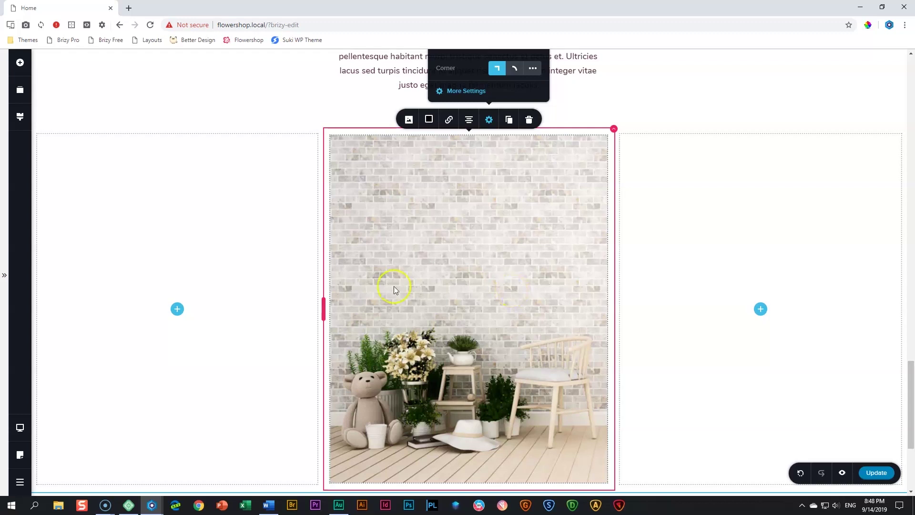
scroll(354, 305, "down", 1)
scroll(354, 306, "down", 3)
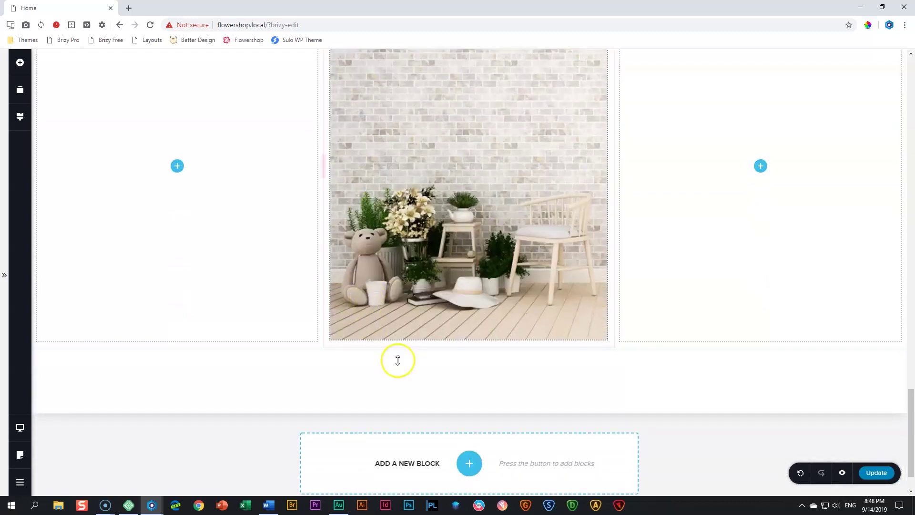
Add a spacer below the room photo
left_click(21, 64)
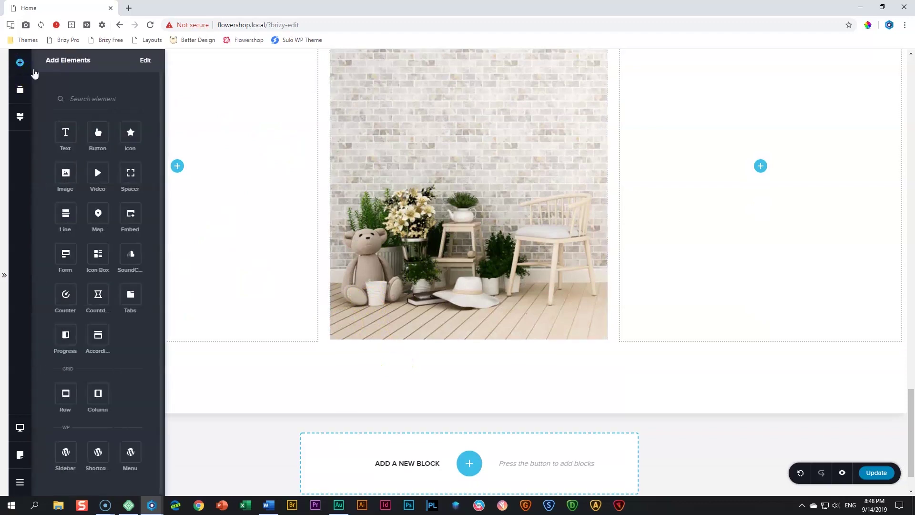
left_click_drag(131, 172, 456, 370)
left_click(450, 330)
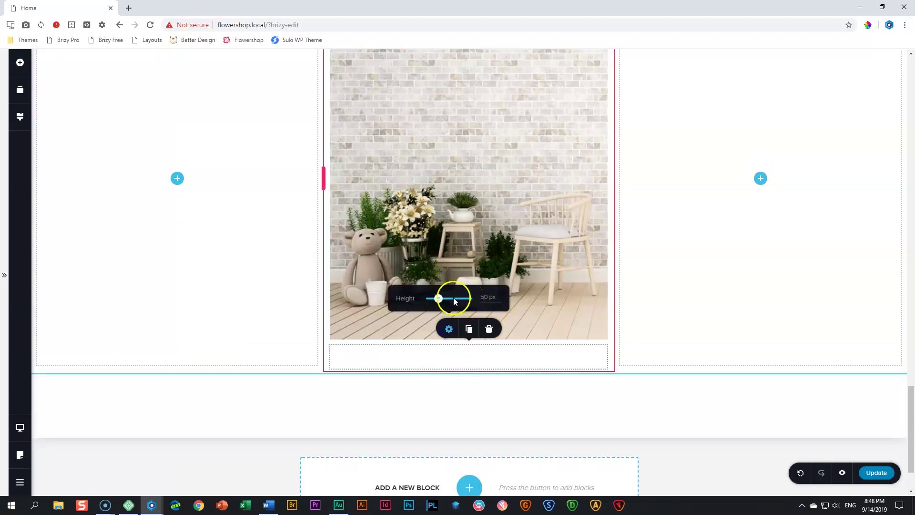
Add an 'Art Indoor Decor' text block under the spacer and style it as Heading 3
left_click(20, 63)
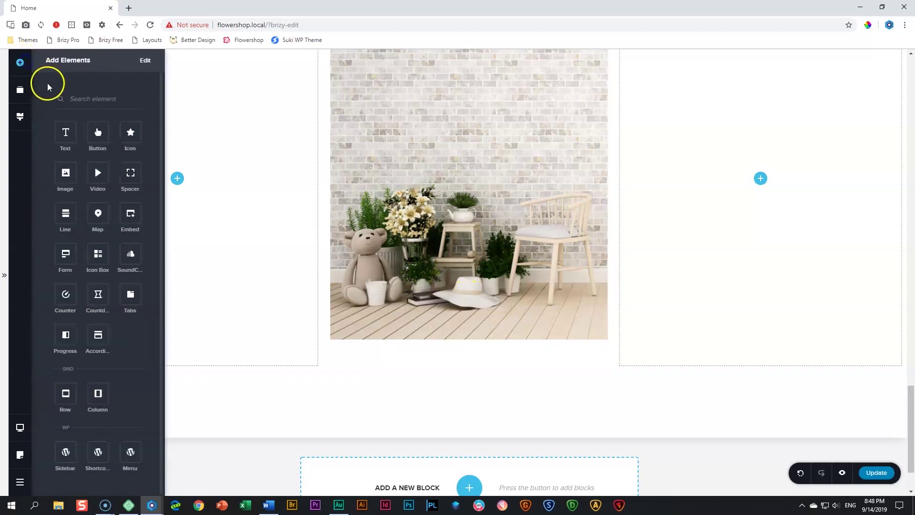
left_click_drag(66, 128, 401, 386)
scroll(402, 312, "down", 2)
left_click(411, 281)
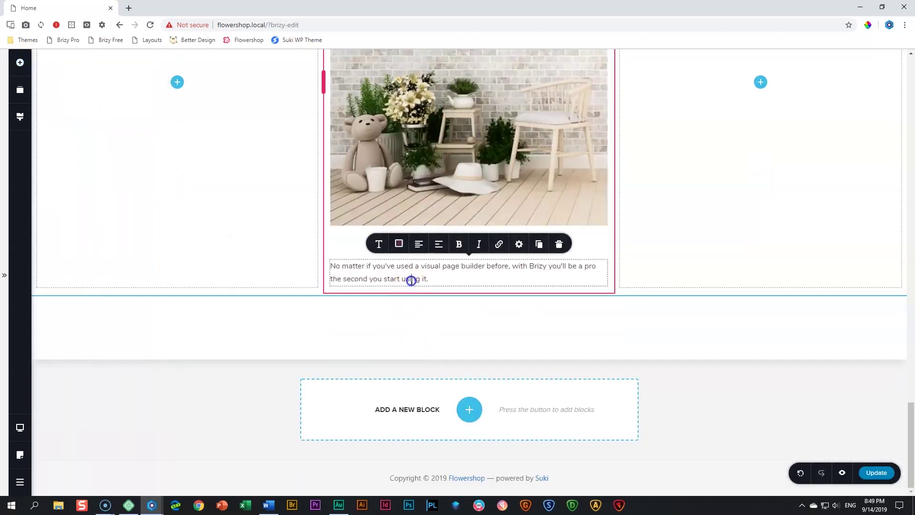
triple_click(411, 280)
type("Art Indoor Decor")
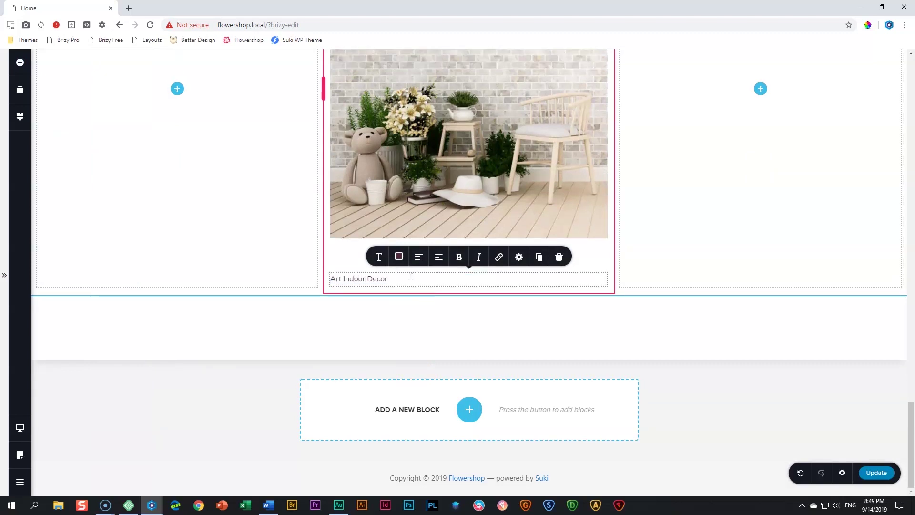
left_click(379, 257)
left_click(422, 162)
scroll(429, 198, "down", 3)
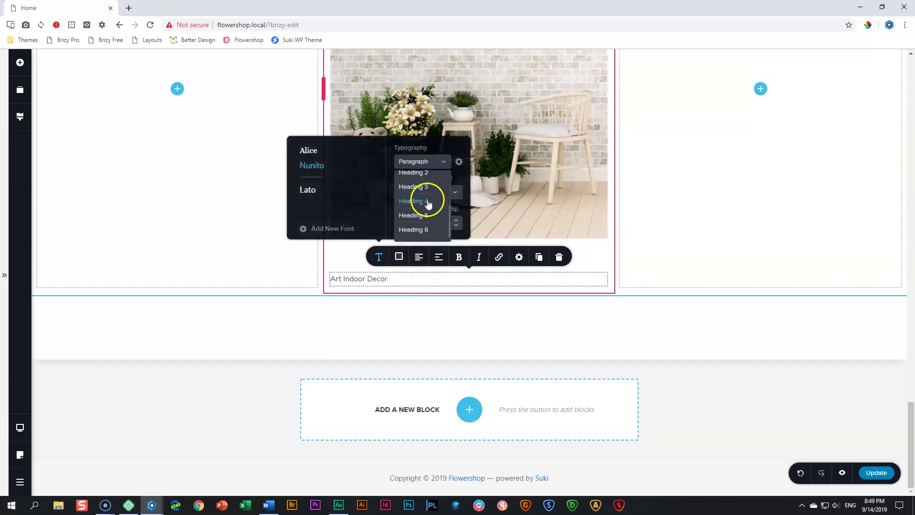
left_click(430, 188)
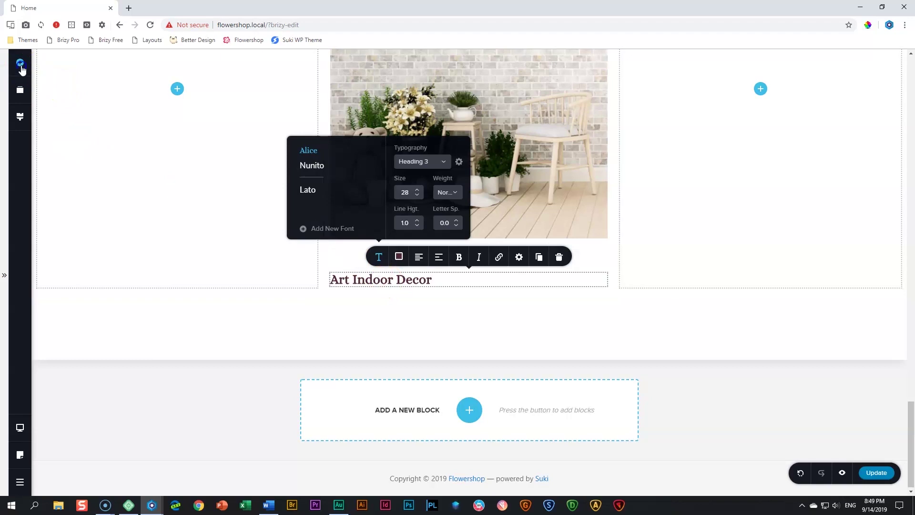
Add a paragraph under the heading containing the pasted description text
left_click(20, 63)
left_click_drag(66, 128, 356, 321)
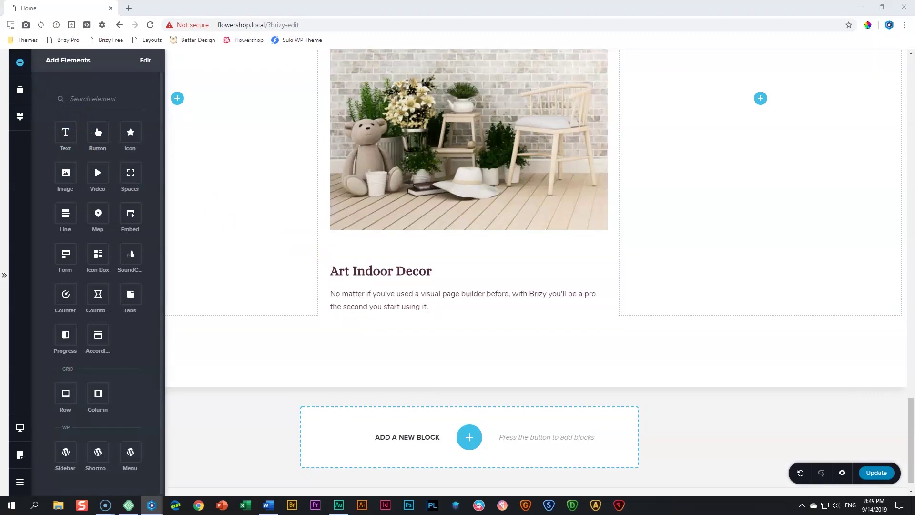
triple_click(367, 307)
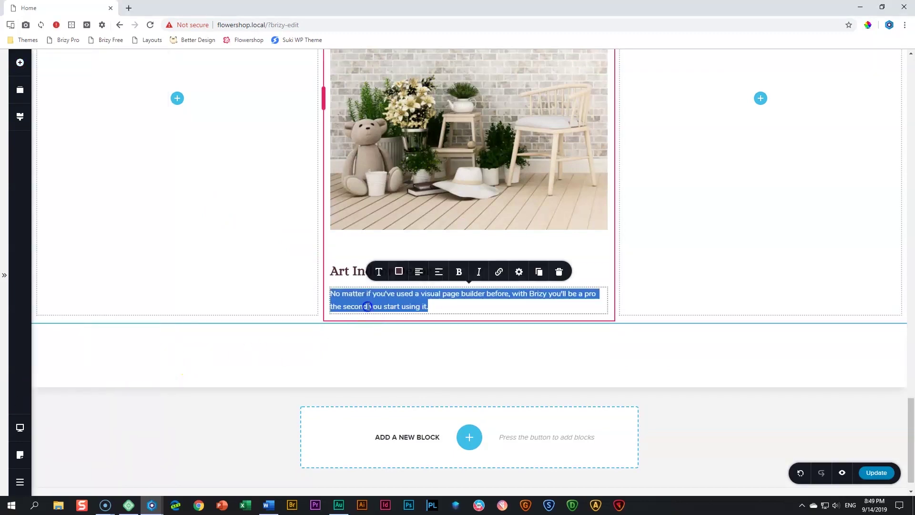
type("Ullamcorper velit sed ullamcorper morbi tincidunt. Cras sed felis eget velit aliquet. Netus et malesuada fames ac turpis egestas. Nunc sed id semper risus in. Pellentesque massa placerat duis ultricies.")
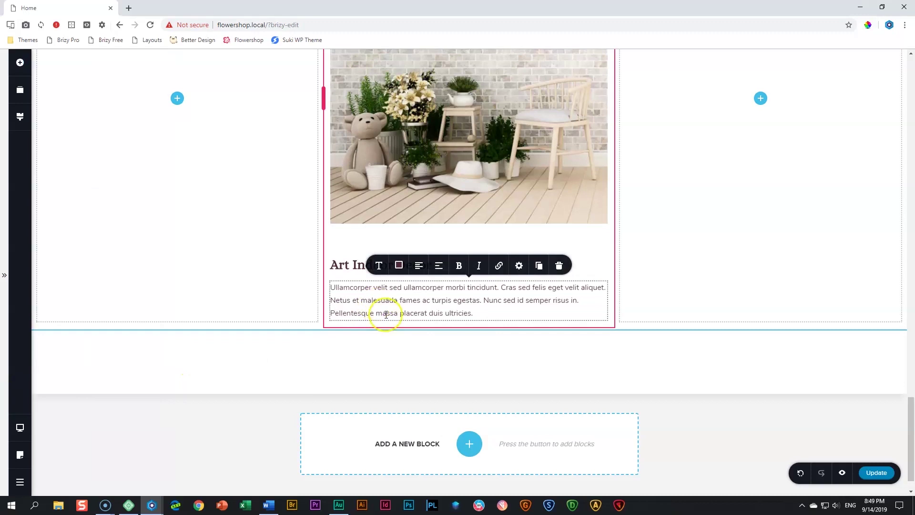
left_click(401, 301)
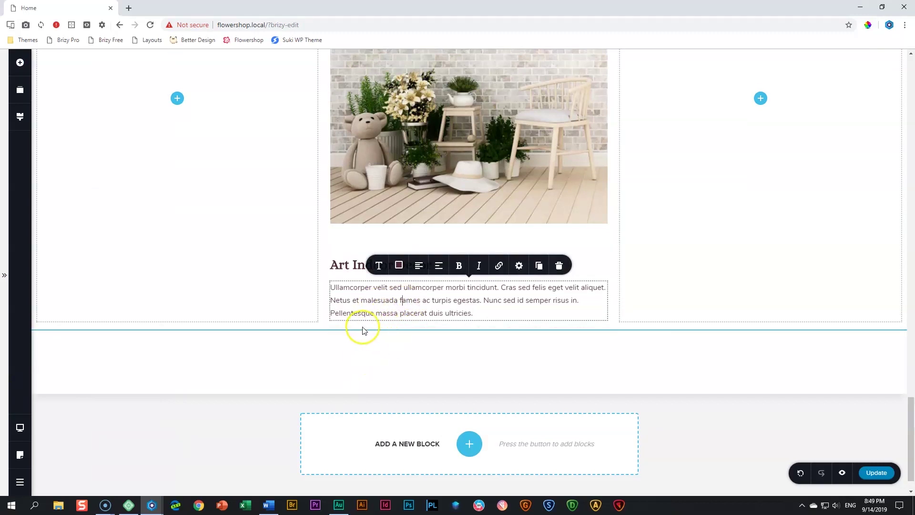
scroll(367, 328, "up", 20)
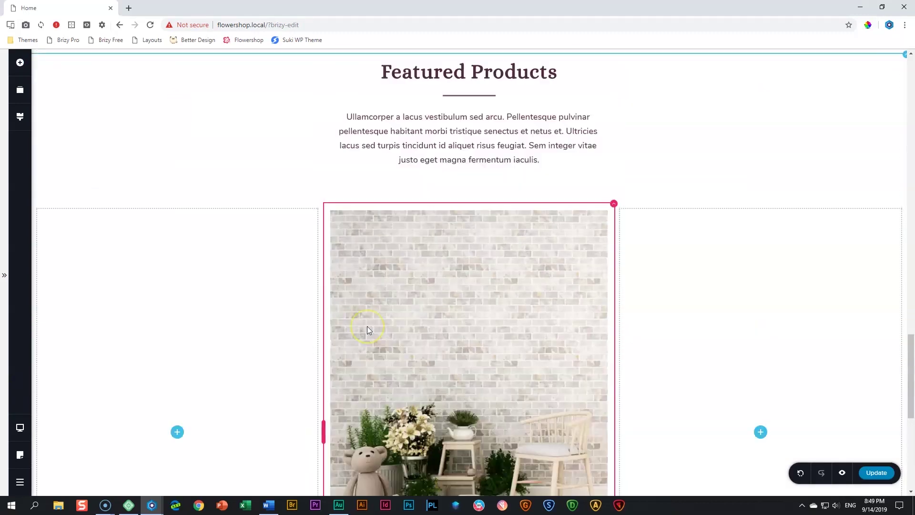
Duplicate the hero's Learn More button and move the copy below the Art Indoor Decor text
scroll(367, 326, "up", 8)
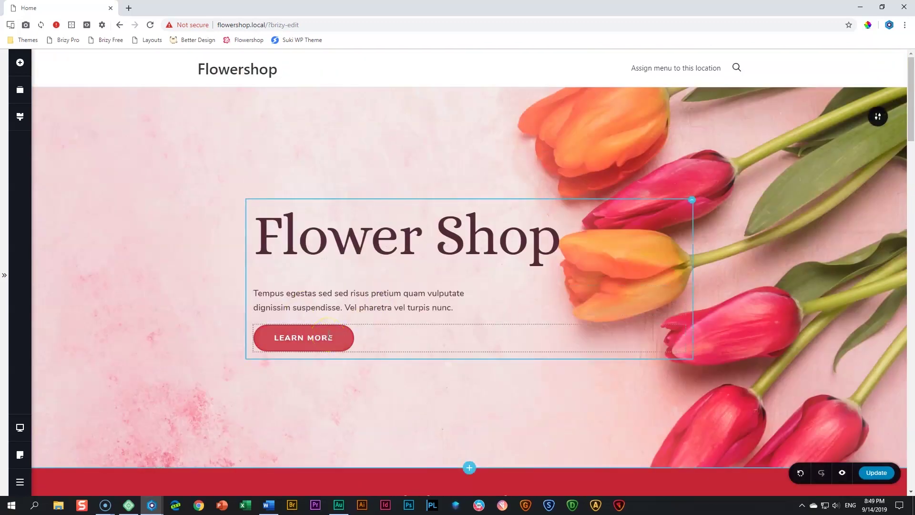
left_click(329, 335)
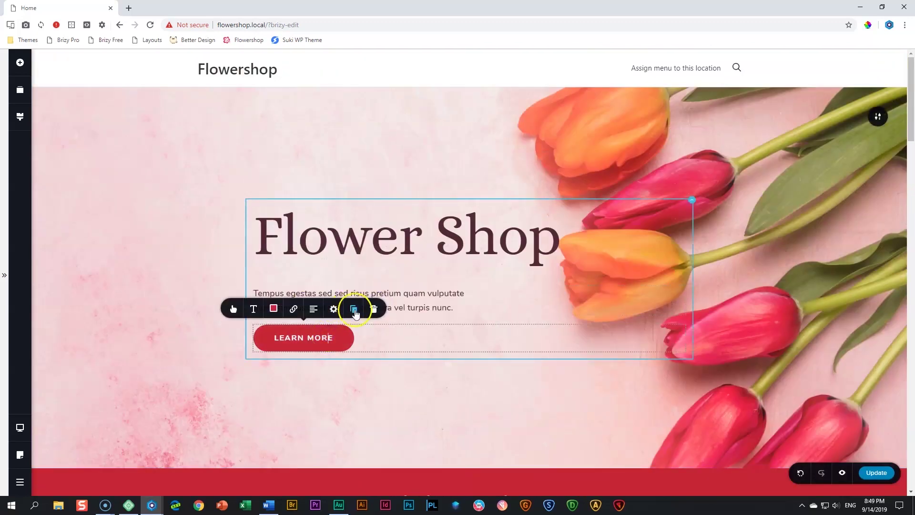
left_click(354, 310)
scroll(396, 305, "down", 1)
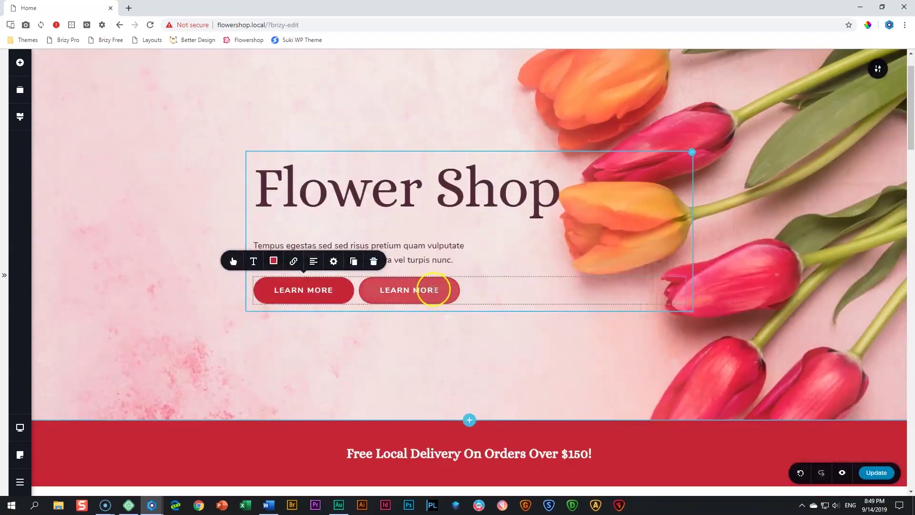
left_click(433, 290)
left_click_drag(433, 290, 438, 485)
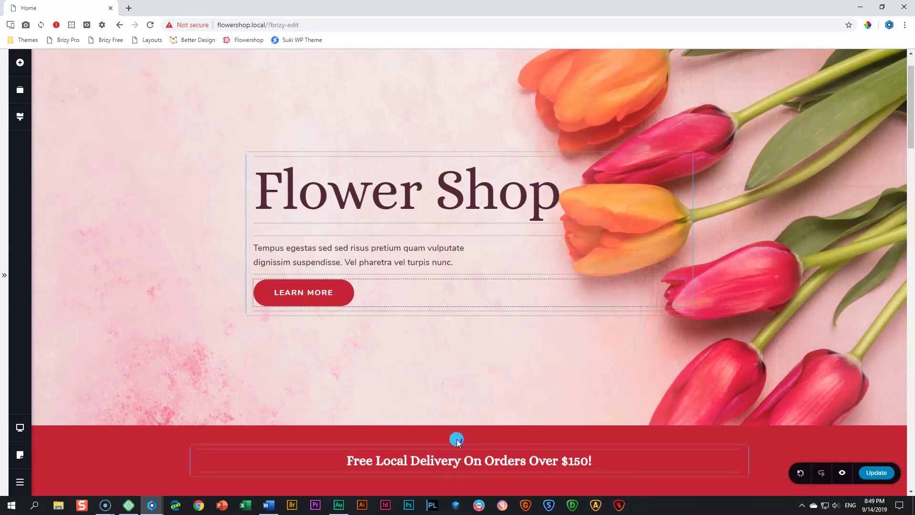
scroll(458, 438, "down", 15)
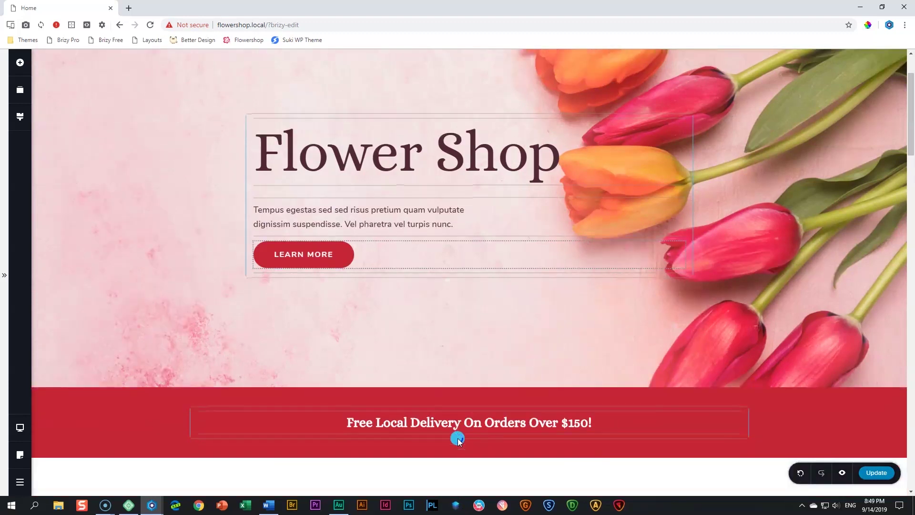
scroll(458, 439, "down", 12)
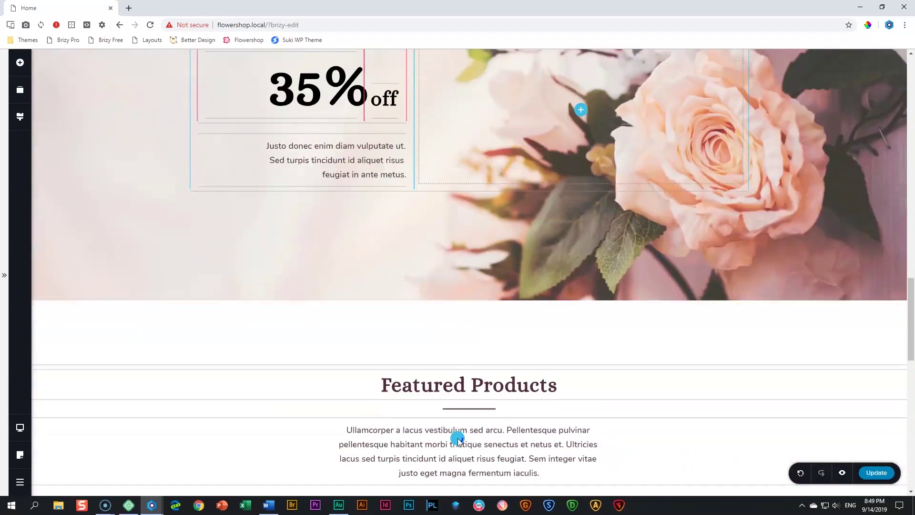
scroll(458, 439, "down", 4)
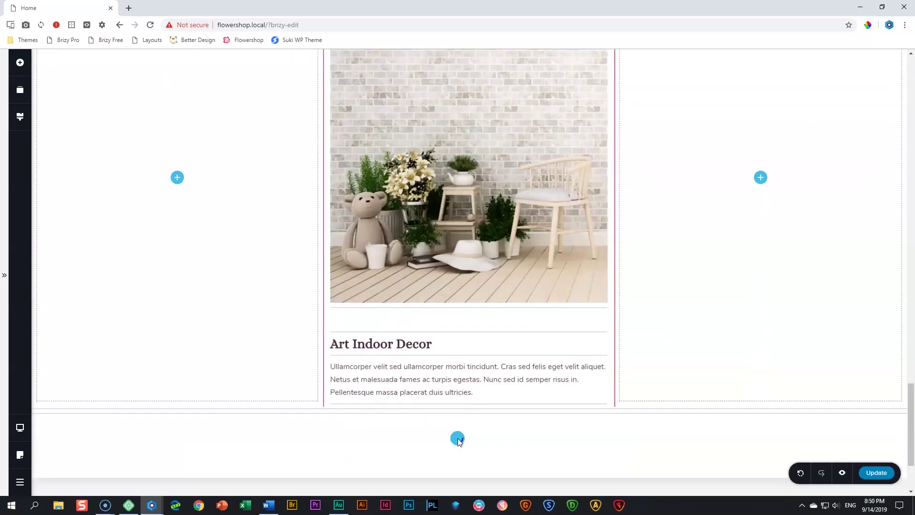
left_click_drag(458, 403, 459, 404)
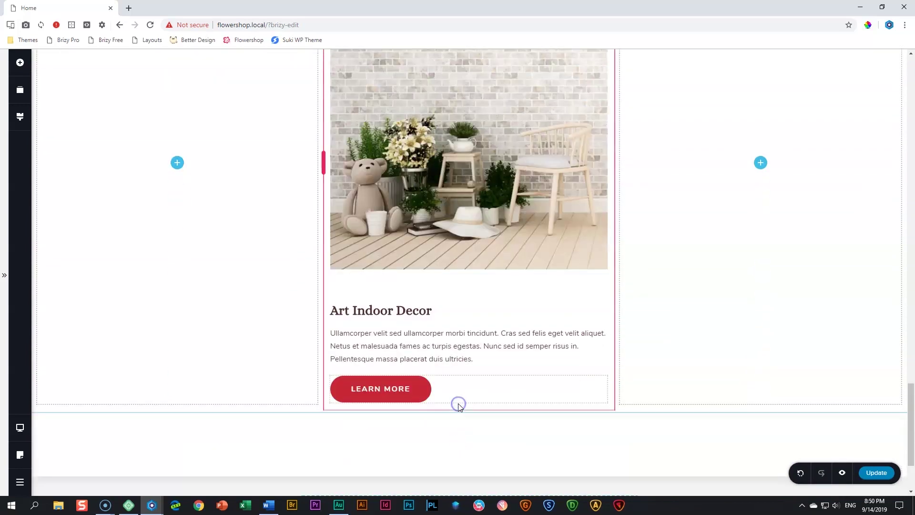
Change the copied button's label to 'CONTACT US'
left_click(374, 390)
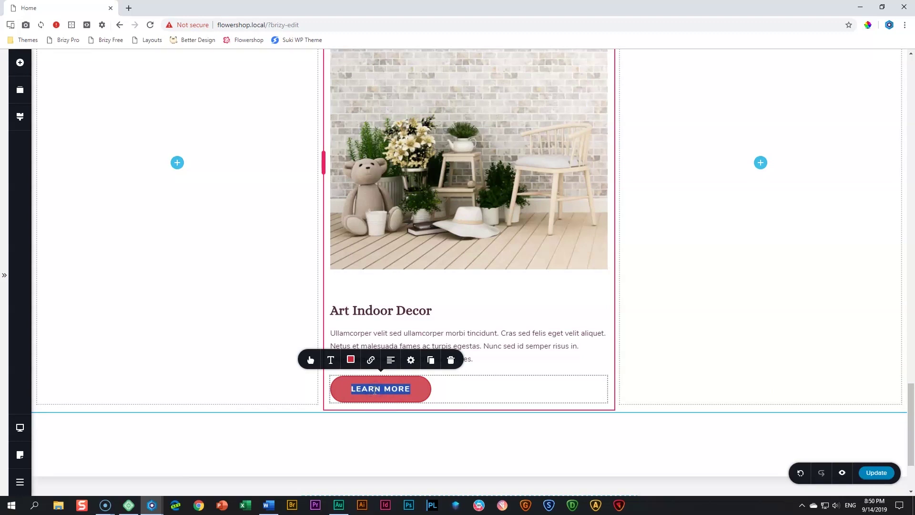
type("CONTACT US")
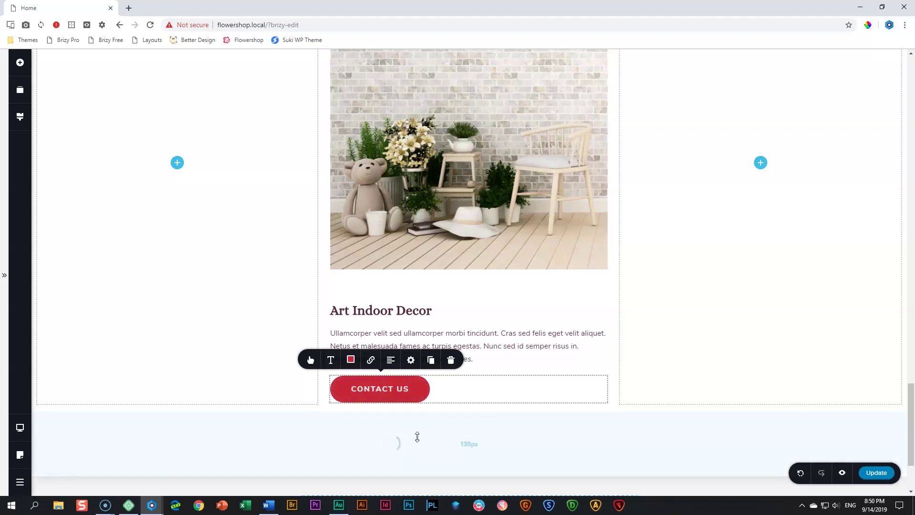
left_click(390, 441)
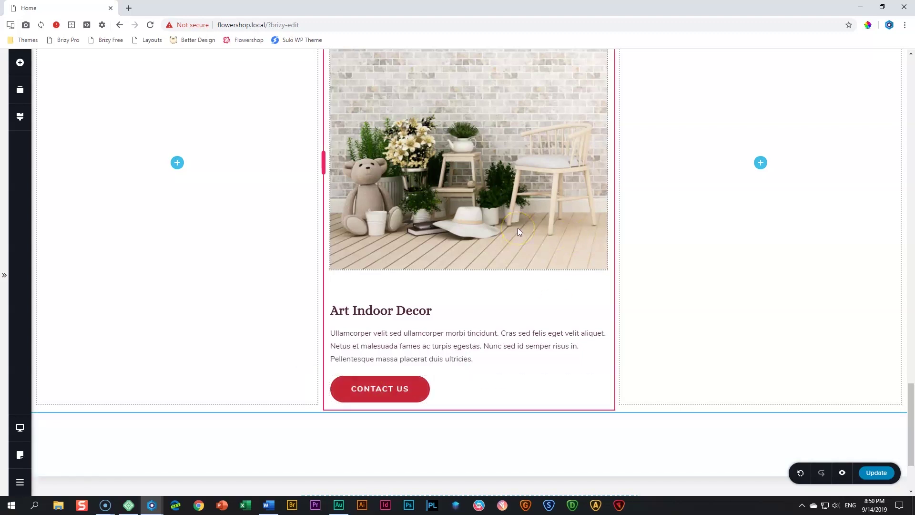
Duplicate the middle product image column twice
scroll(518, 228, "up", 5)
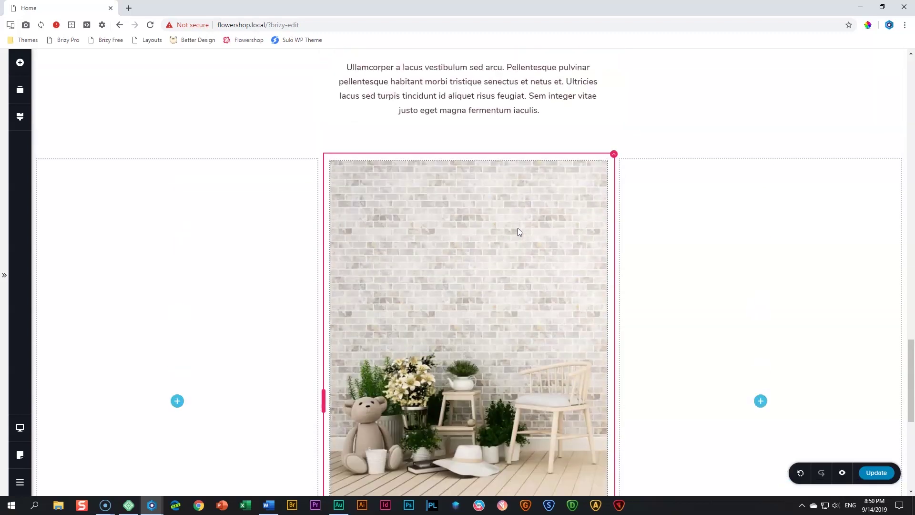
scroll(518, 228, "down", 3)
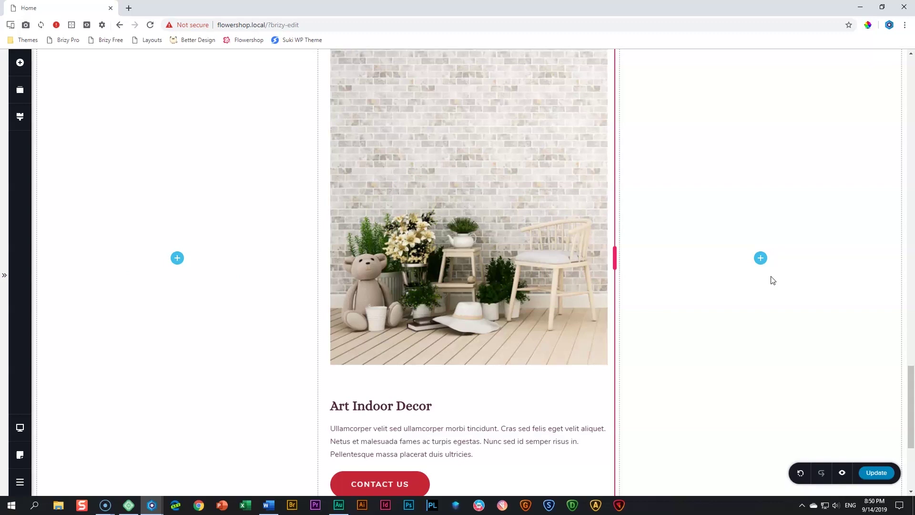
scroll(569, 228, "up", 5)
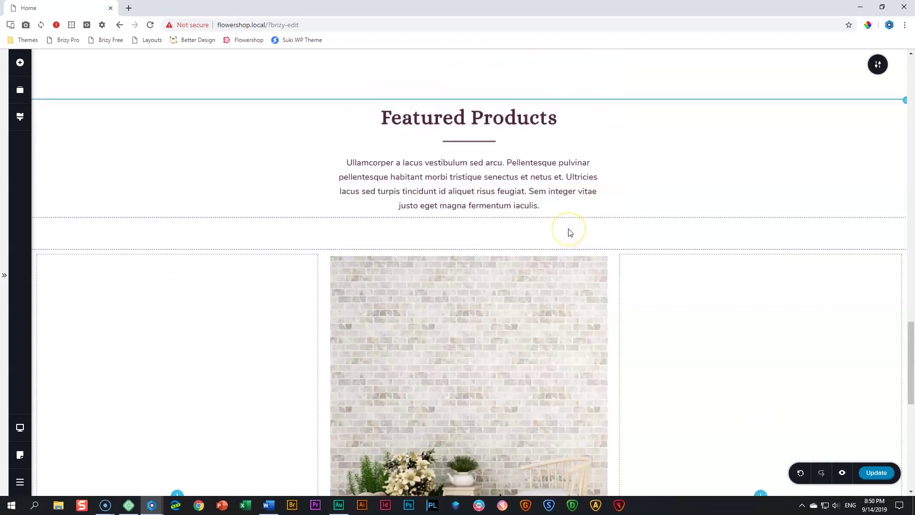
scroll(573, 265, "up", 1)
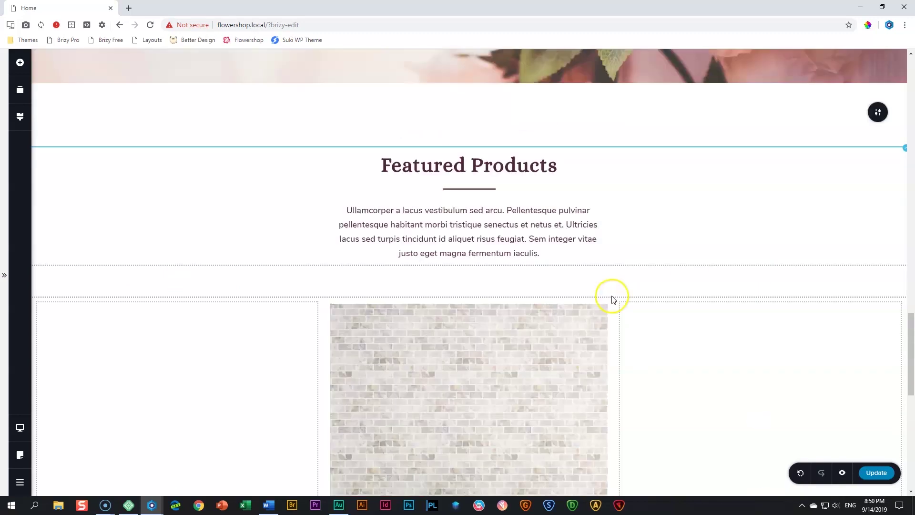
left_click(614, 298)
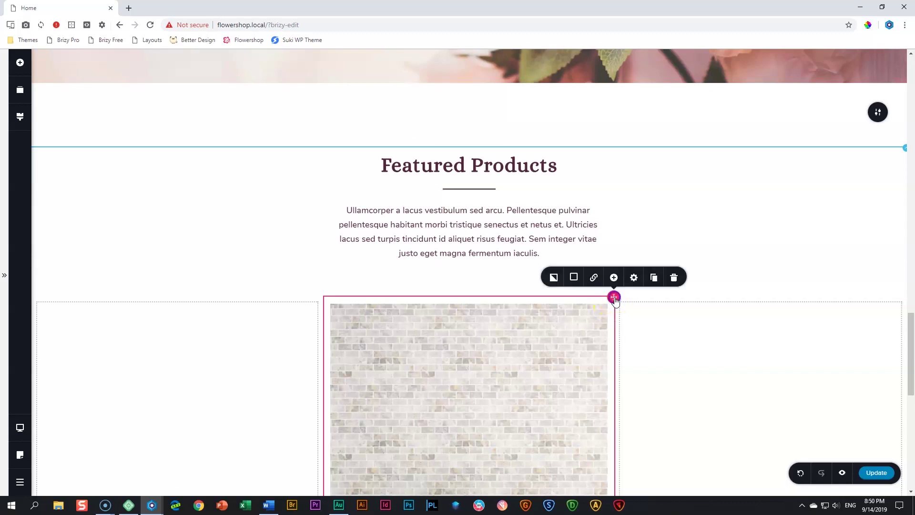
left_click(654, 278)
left_click(654, 278)
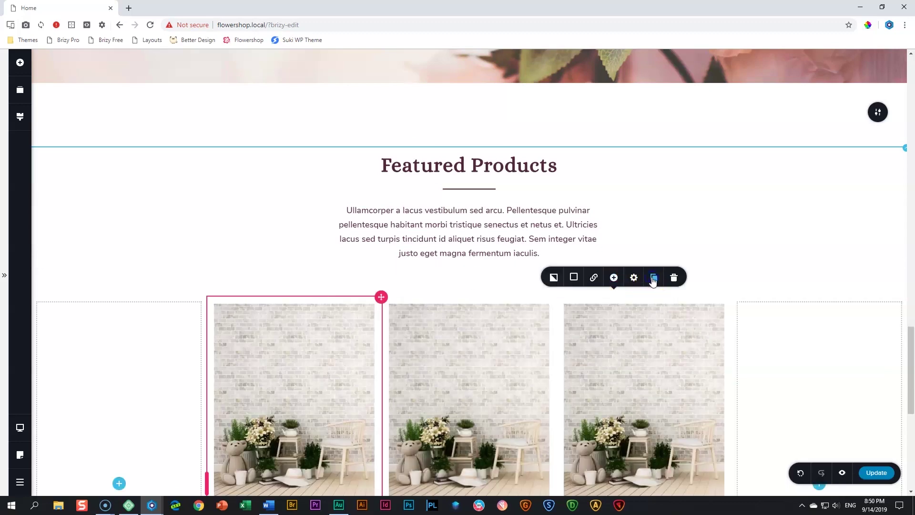
Delete the empty left and right side columns, leaving three identical image columns
left_click(206, 297)
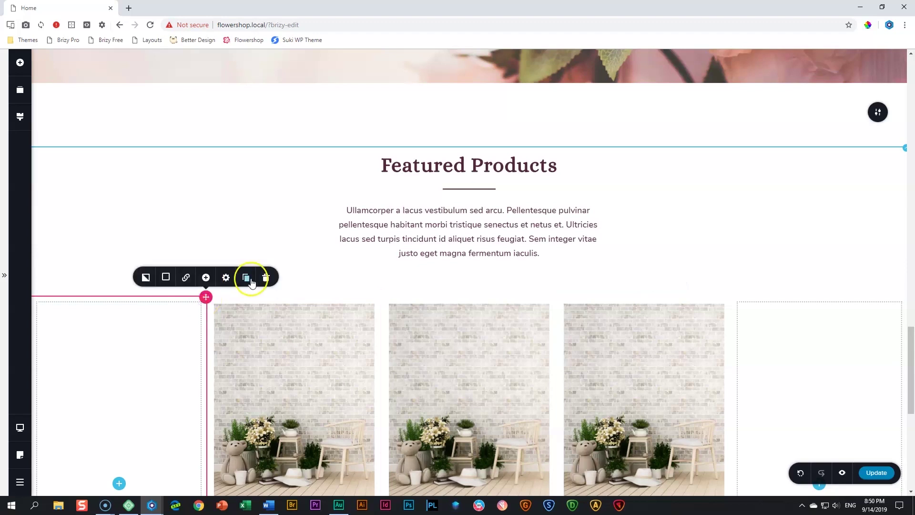
left_click(266, 280)
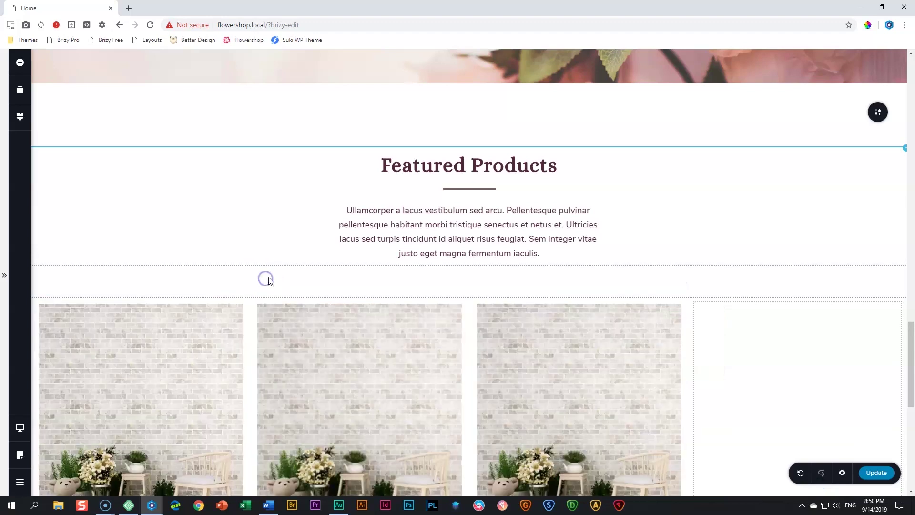
left_click(905, 298)
left_click(895, 280)
scroll(632, 287, "down", 8)
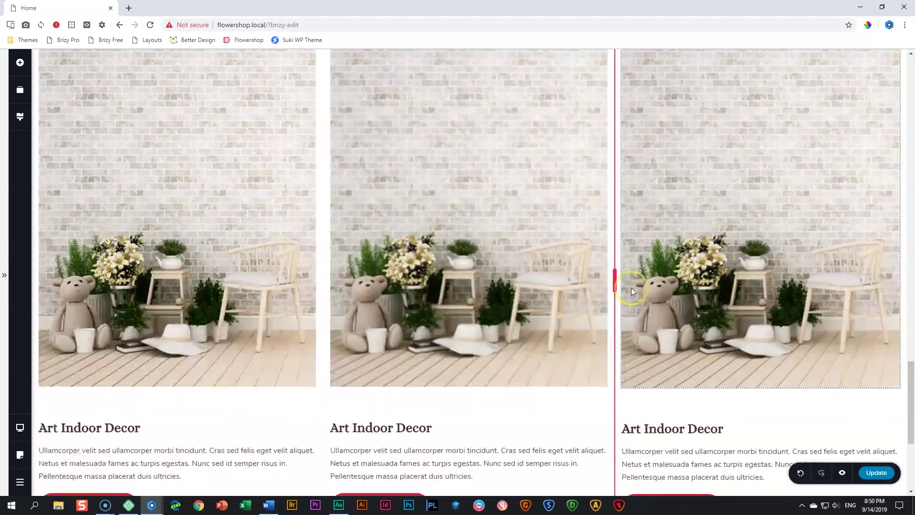
scroll(633, 291, "up", 5)
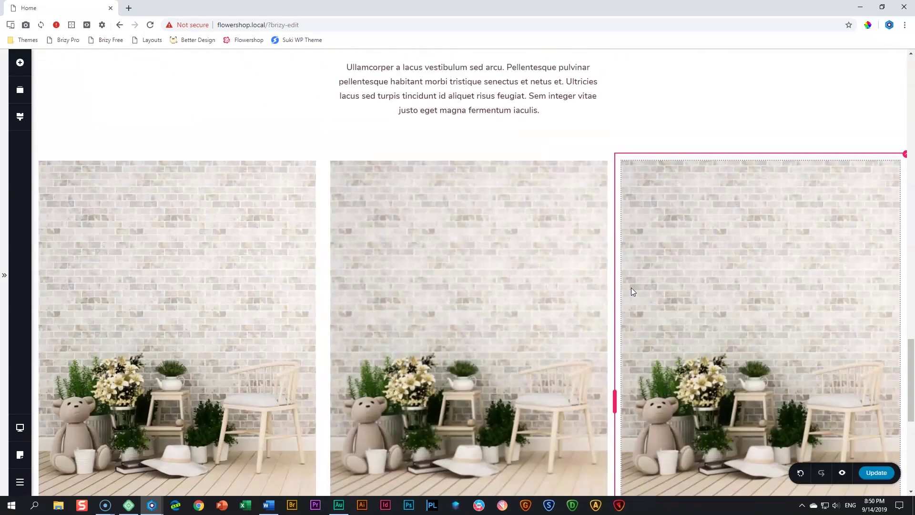
left_click(505, 274)
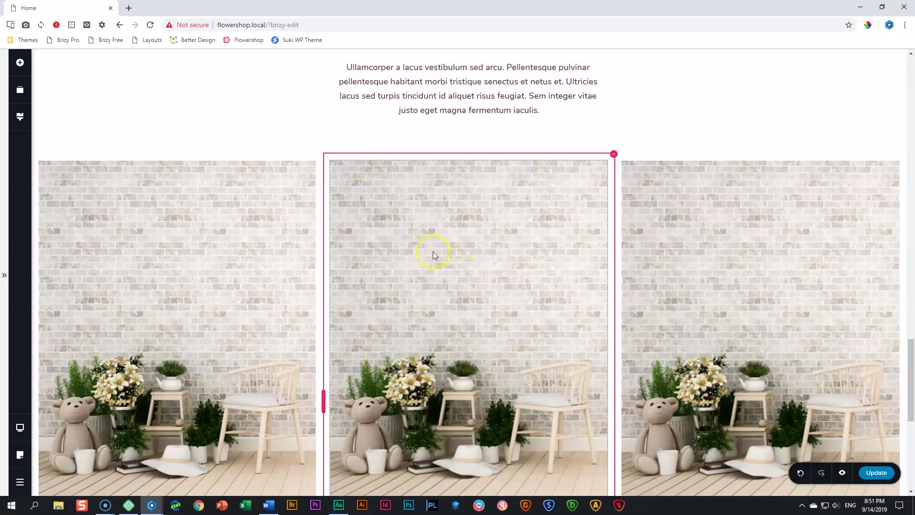
left_click(281, 257)
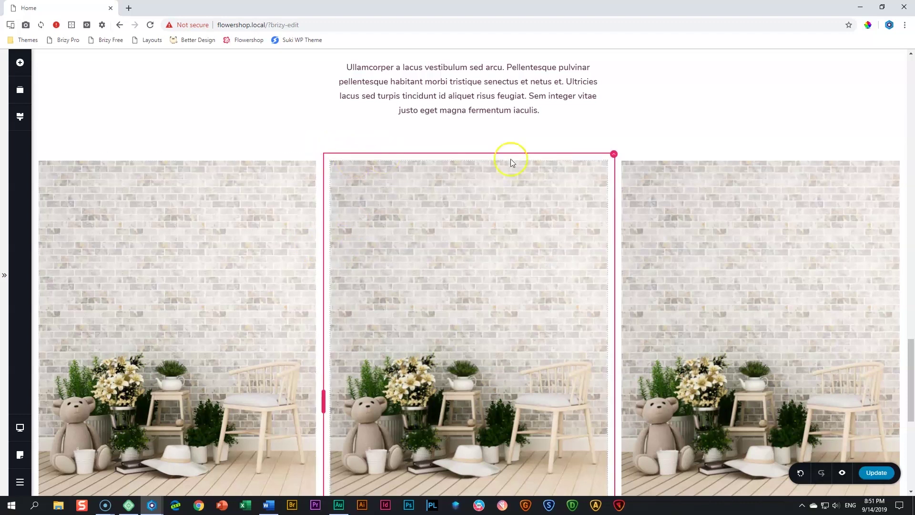
Give the middle product column 50 px right and left padding in More Settings
left_click(615, 159)
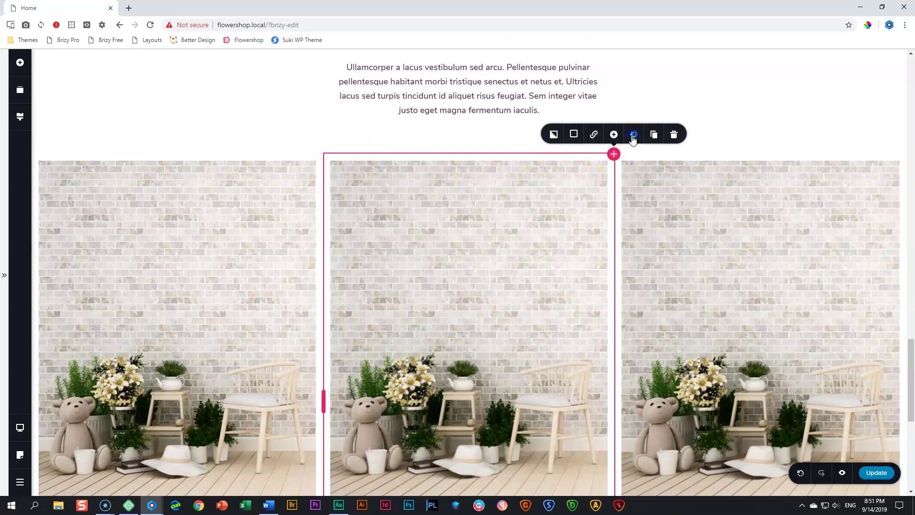
left_click(633, 135)
left_click(618, 107)
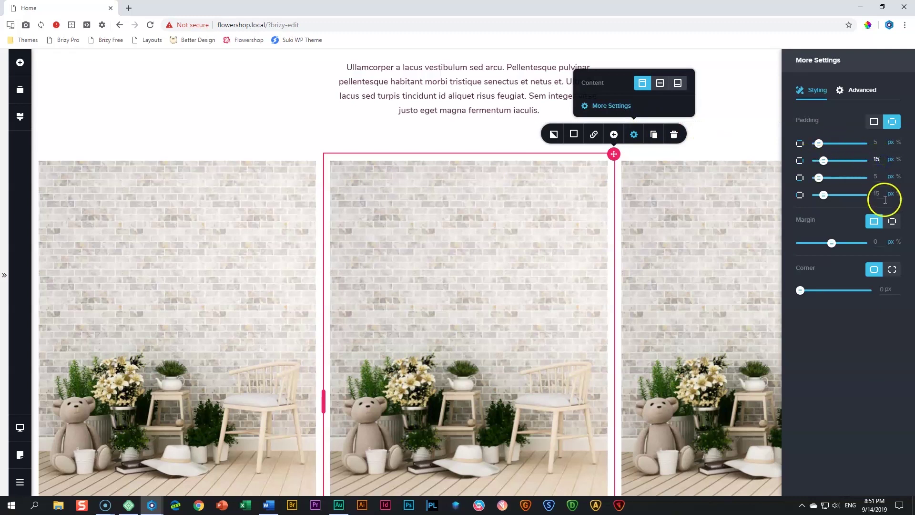
left_click(882, 159)
type("0")
left_click(867, 199)
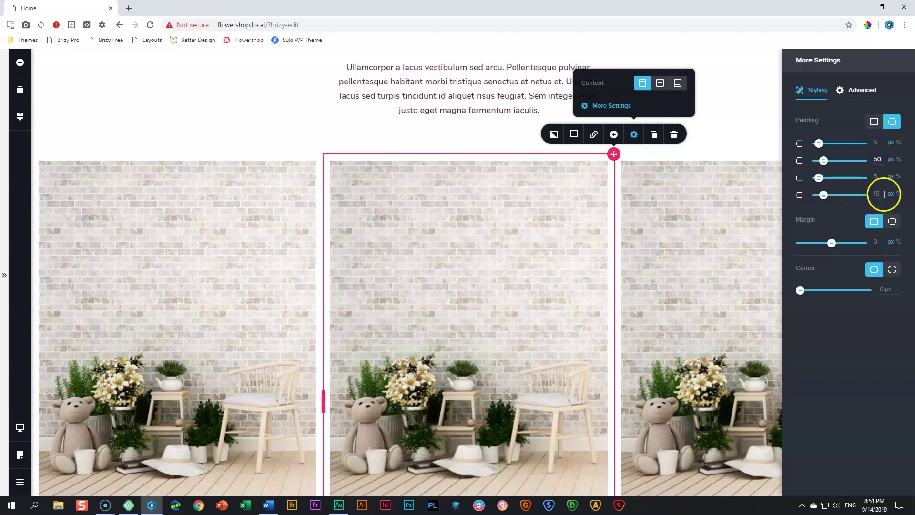
key("BackSpace")
key("BackSpace")
type("50")
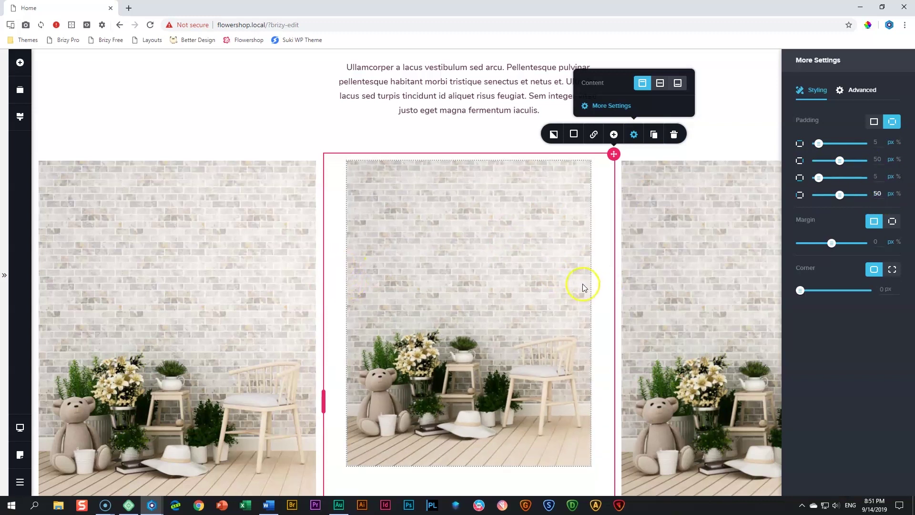
scroll(525, 287, "down", 1)
scroll(525, 288, "down", 3)
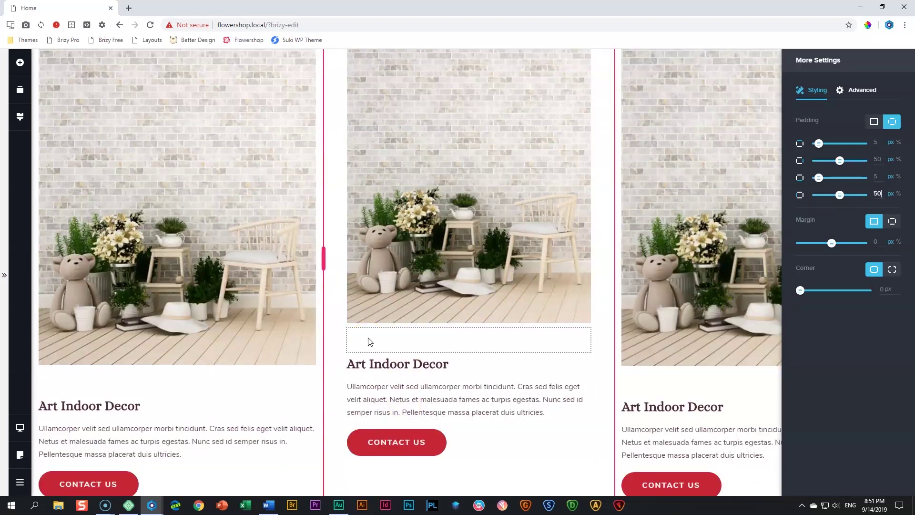
scroll(370, 341, "up", 1)
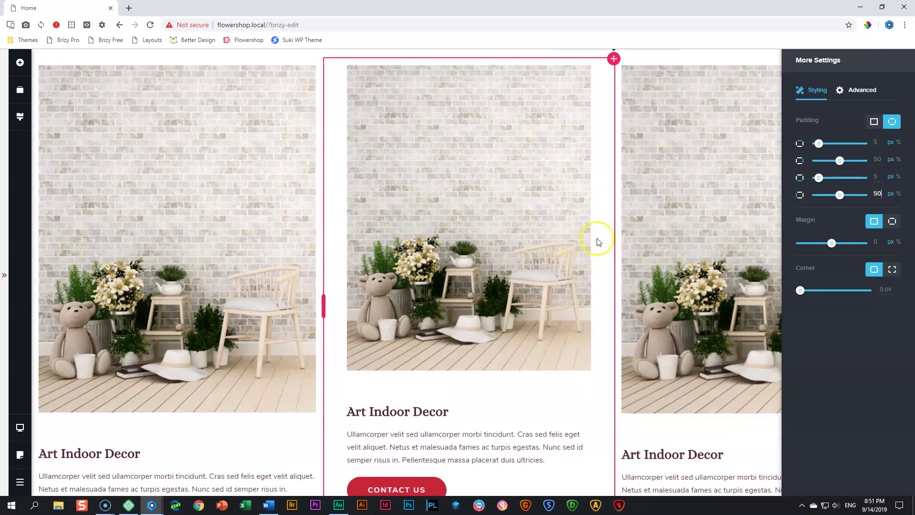
left_click(267, 232)
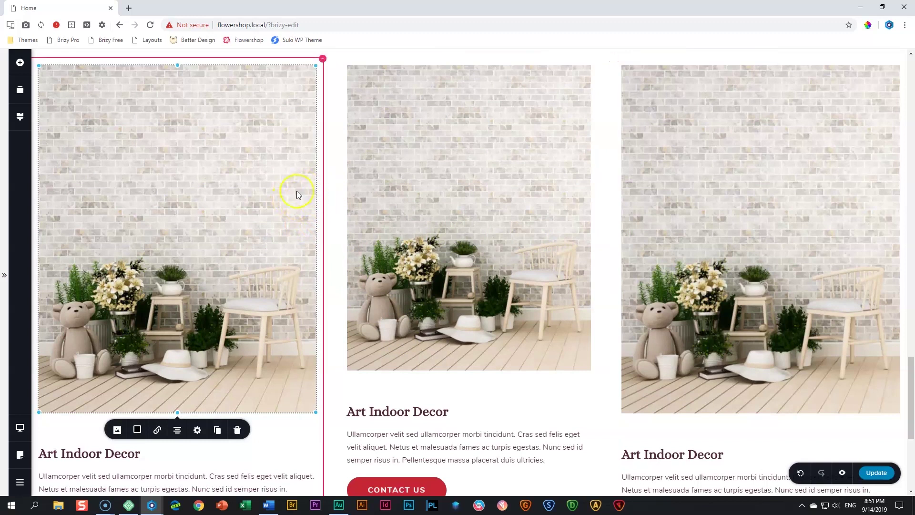
scroll(302, 205, "up", 2)
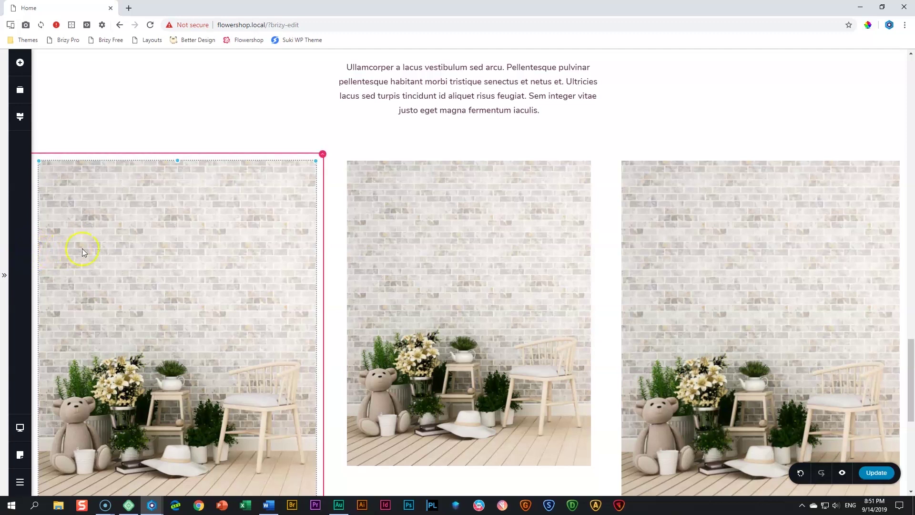
Set the first product column's padding to 0 px left and 50 px right
left_click(322, 153)
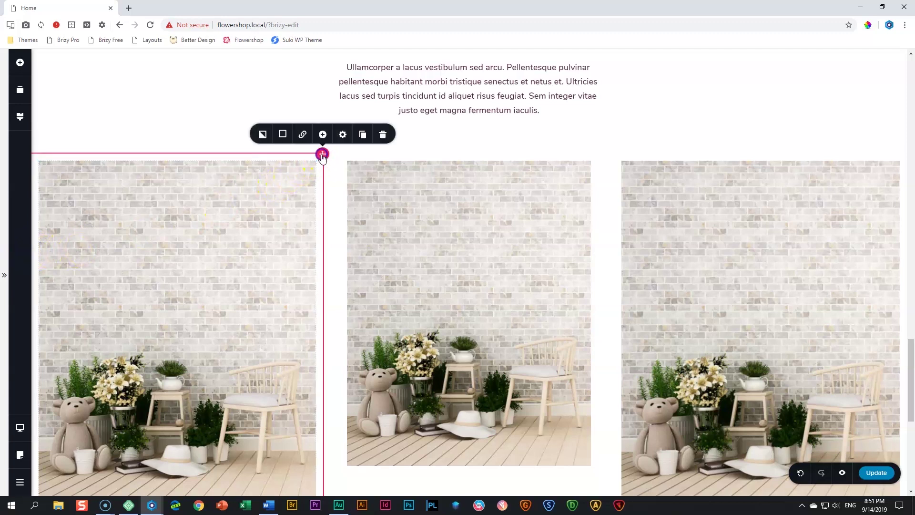
left_click(343, 135)
left_click(329, 107)
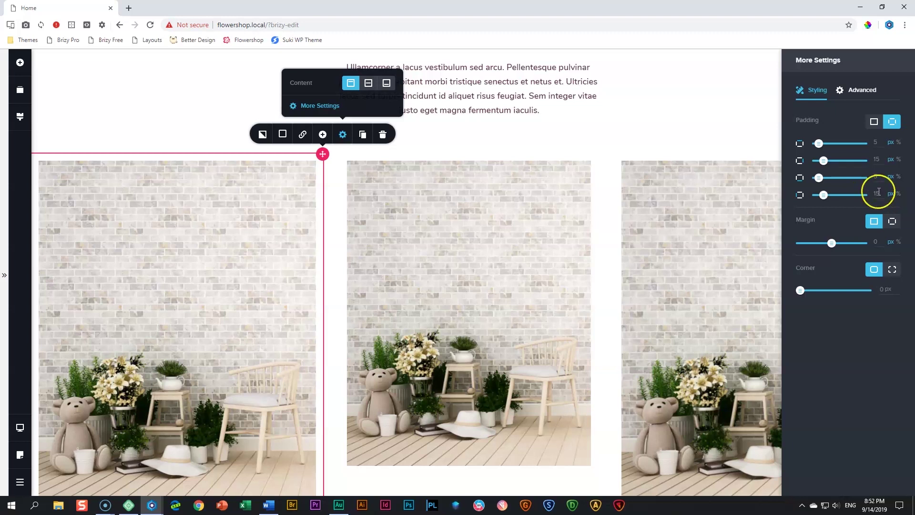
left_click(875, 194)
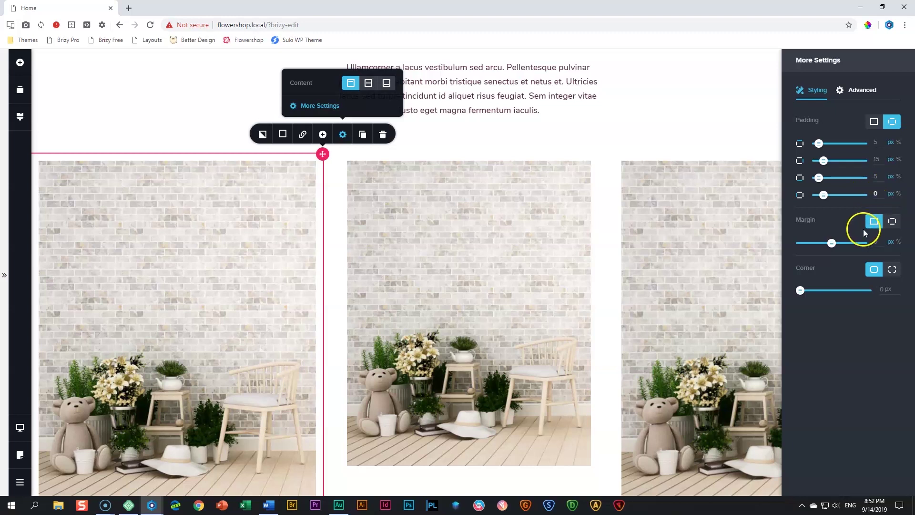
type("0")
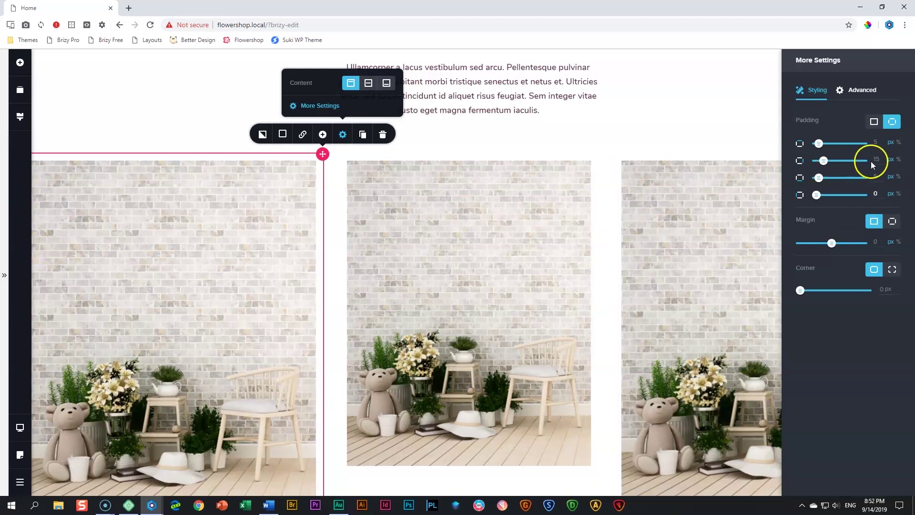
left_click_drag(886, 160, 870, 162)
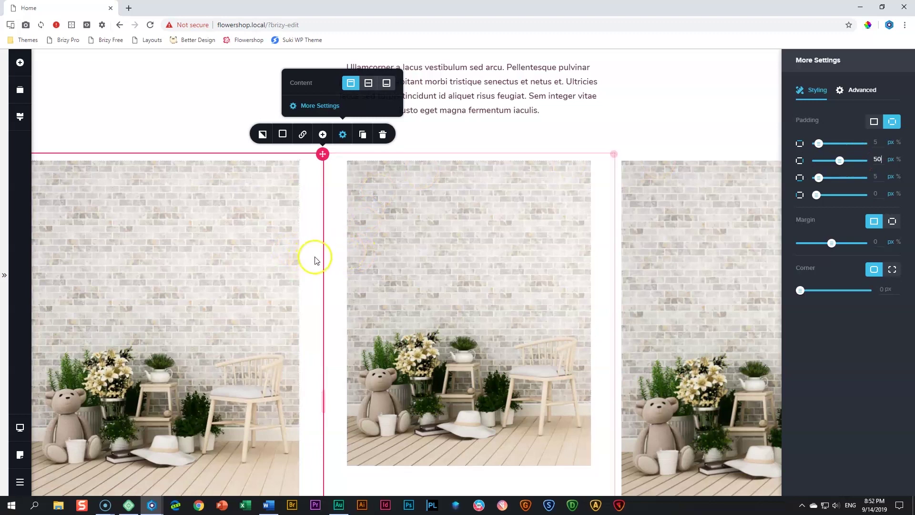
scroll(335, 256, "down", 3)
scroll(337, 258, "up", 2)
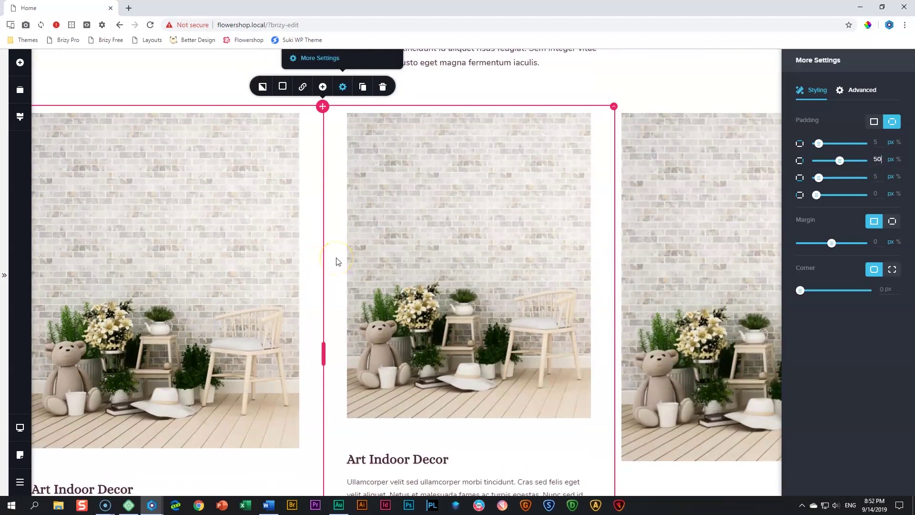
left_click(686, 241)
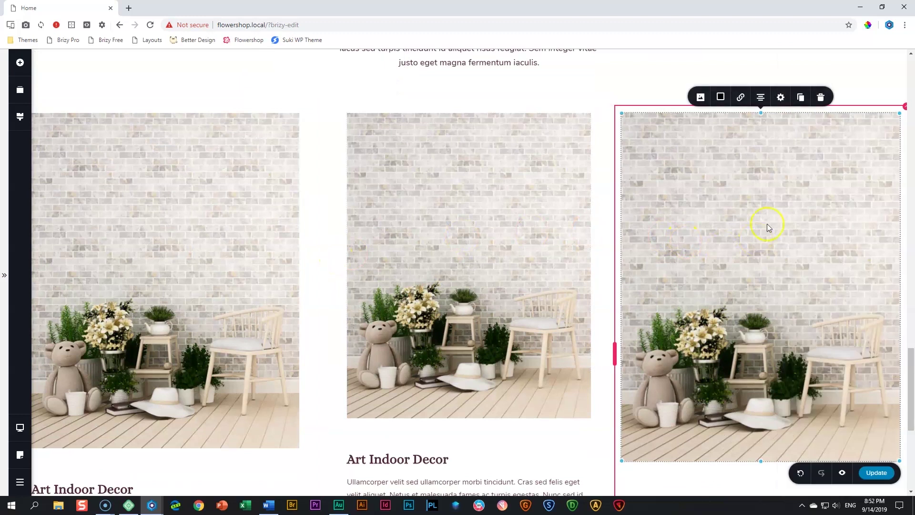
Set the third product column's padding to 50 px left and 0 px right
left_click(905, 113)
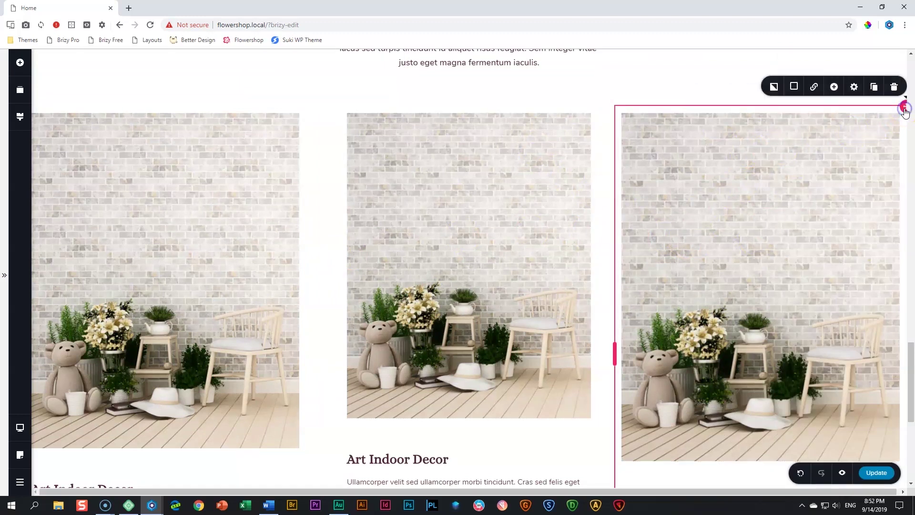
left_click(855, 87)
left_click(824, 140)
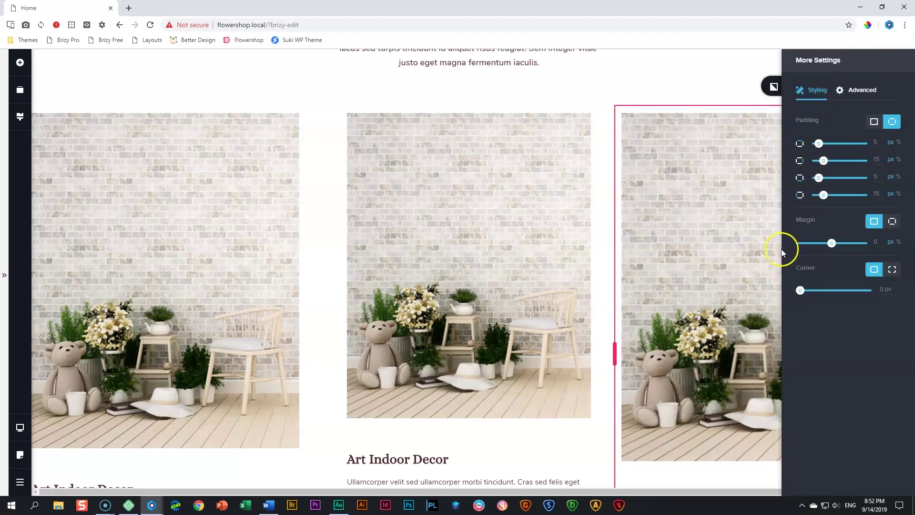
scroll(768, 204, "down", 2)
scroll(768, 204, "up", 3)
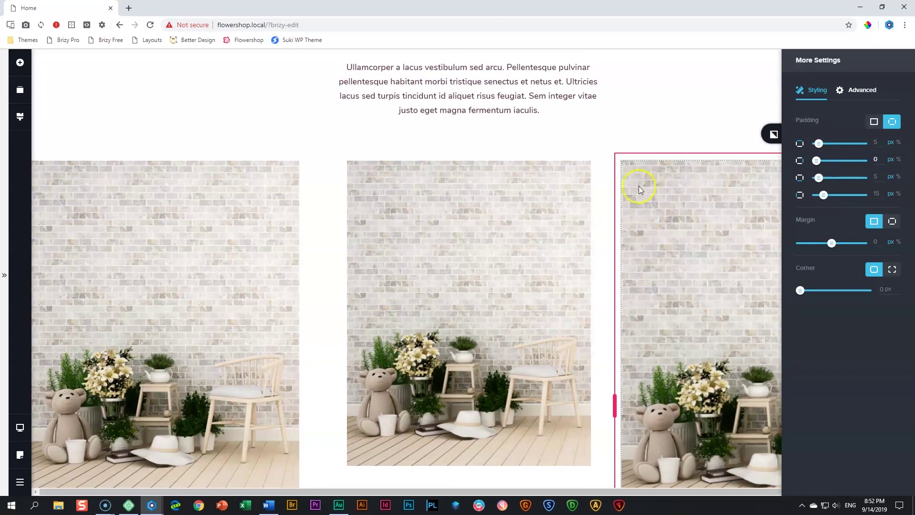
left_click(881, 194)
left_click(825, 219)
left_click(619, 213)
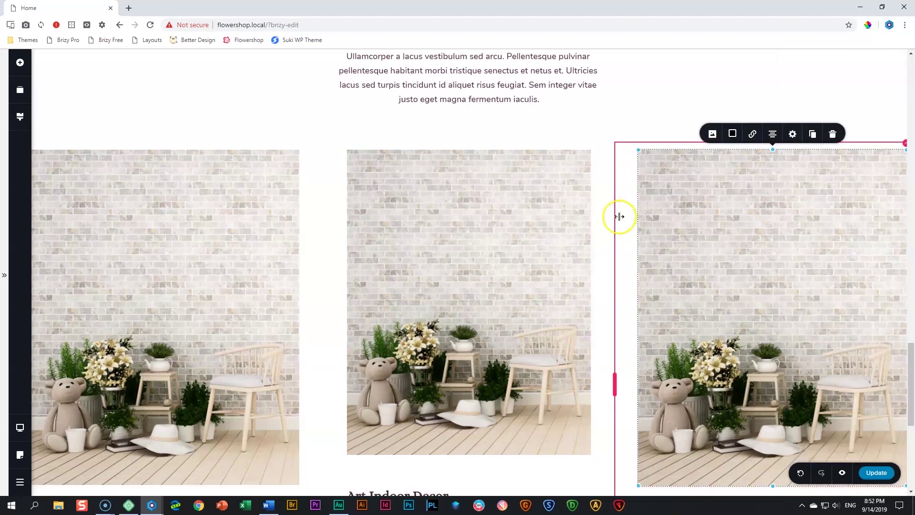
scroll(620, 217, "down", 4)
scroll(622, 221, "up", 2)
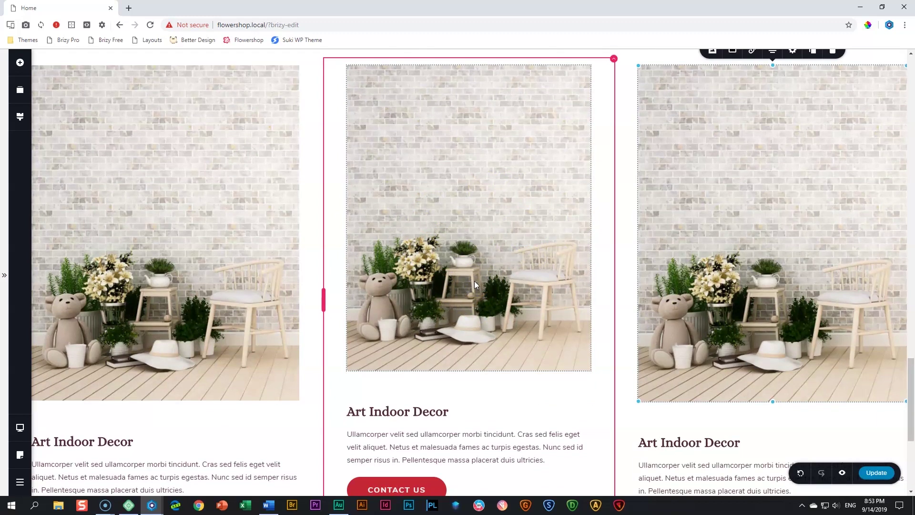
scroll(204, 265, "down", 2)
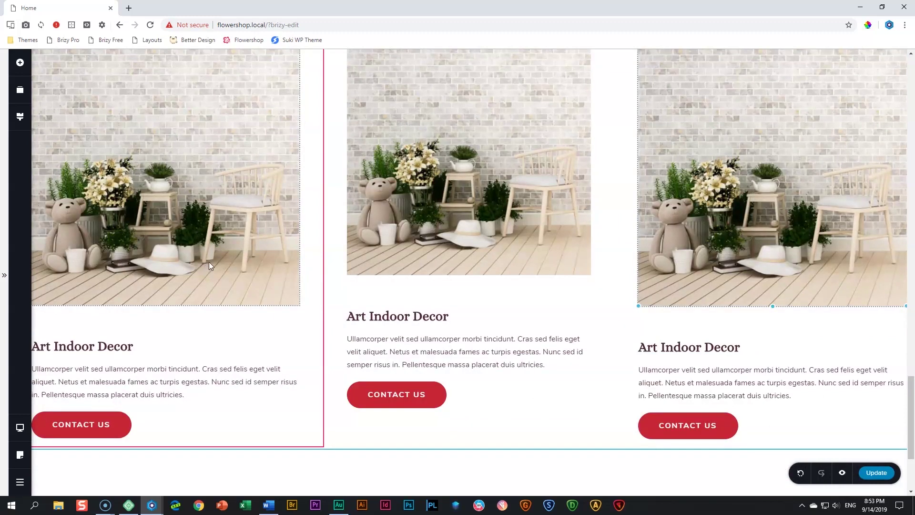
Drag the left card's photo below its Contact Us button so the card leads with text
left_click(179, 177)
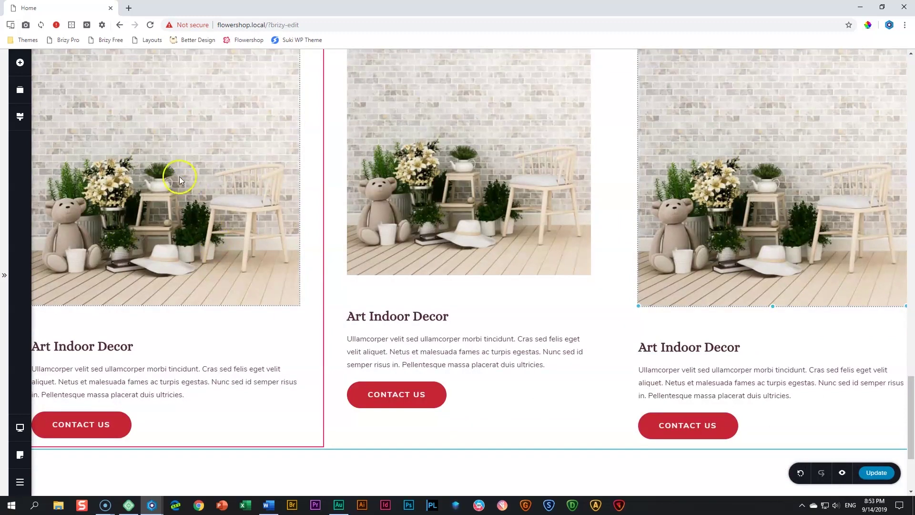
left_click(174, 150)
left_click_drag(176, 135, 152, 461)
scroll(182, 335, "up", 5)
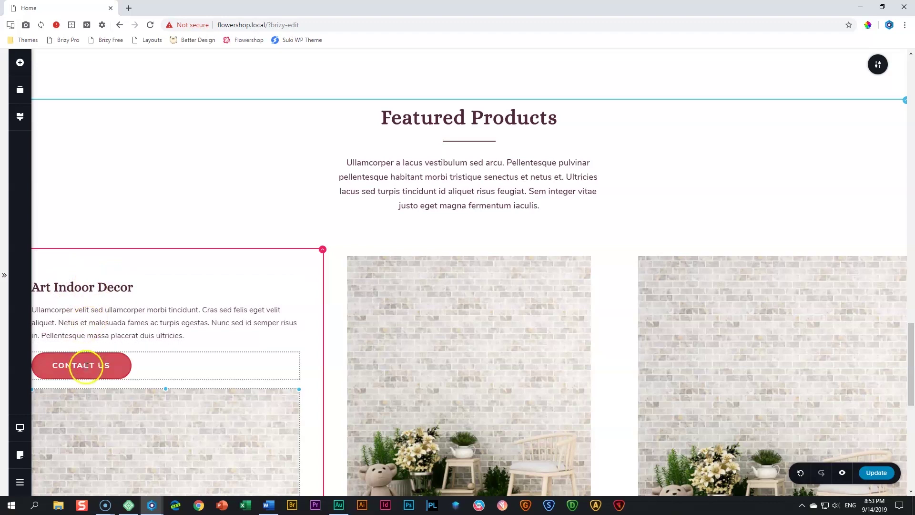
scroll(109, 334, "down", 3)
scroll(109, 336, "down", 4)
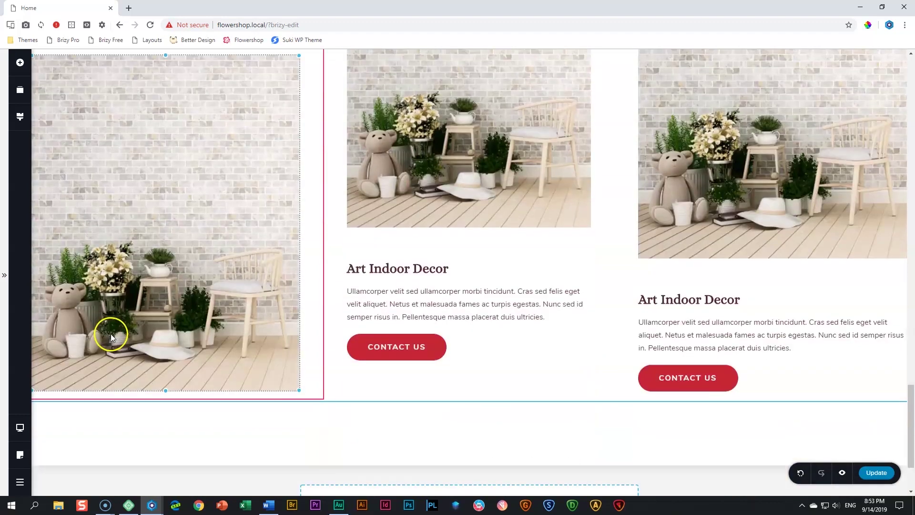
scroll(115, 330, "up", 5)
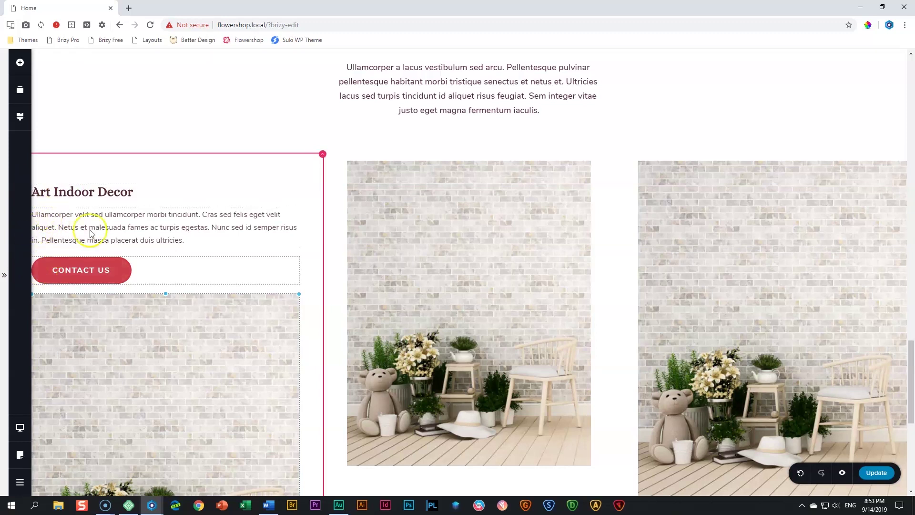
Give the left card's Art Indoor Decor heading, paragraph and Contact Us button 50 px per-side left padding
left_click(89, 191)
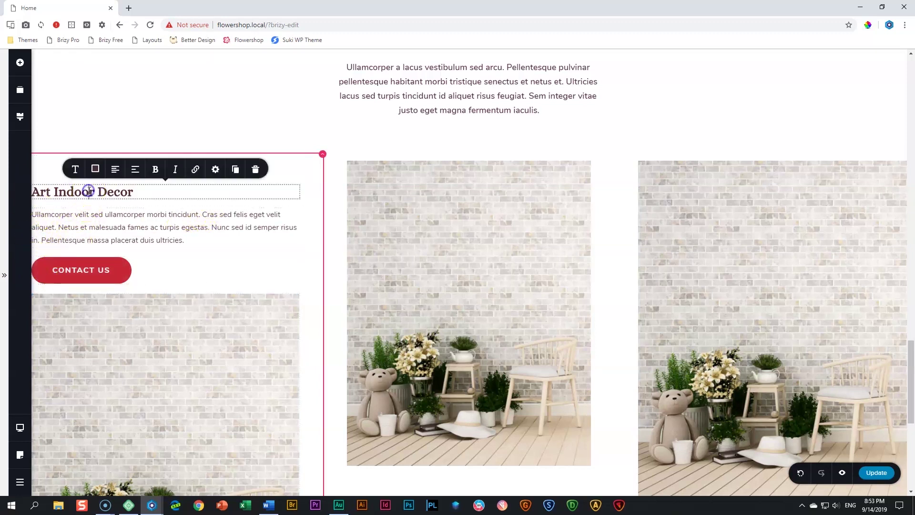
left_click(215, 170)
left_click(190, 141)
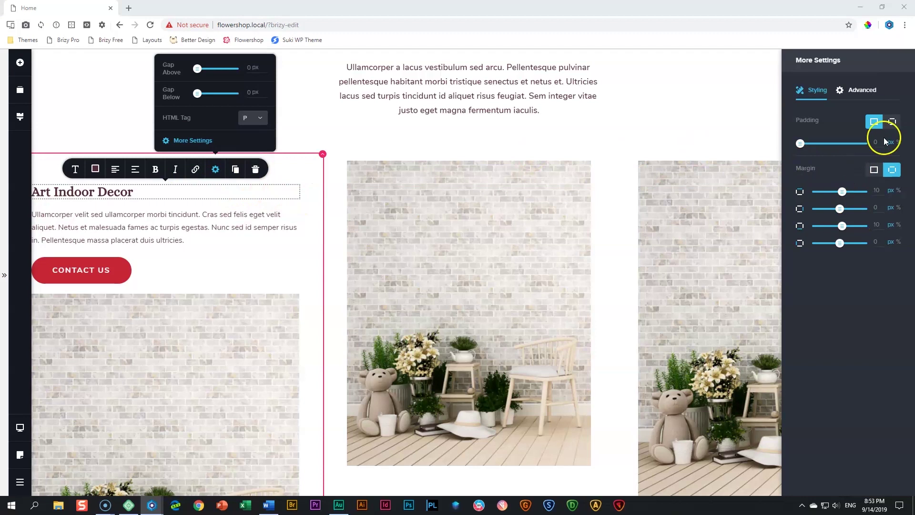
left_click(893, 122)
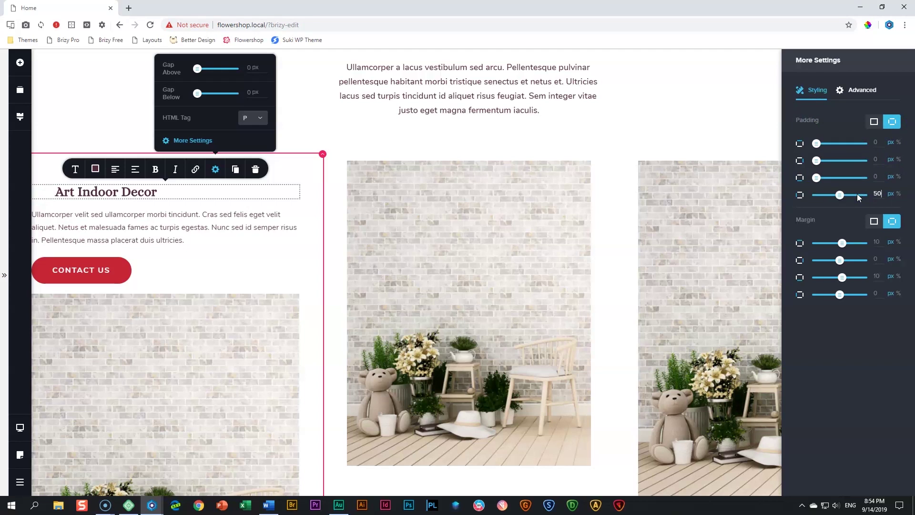
left_click(141, 228)
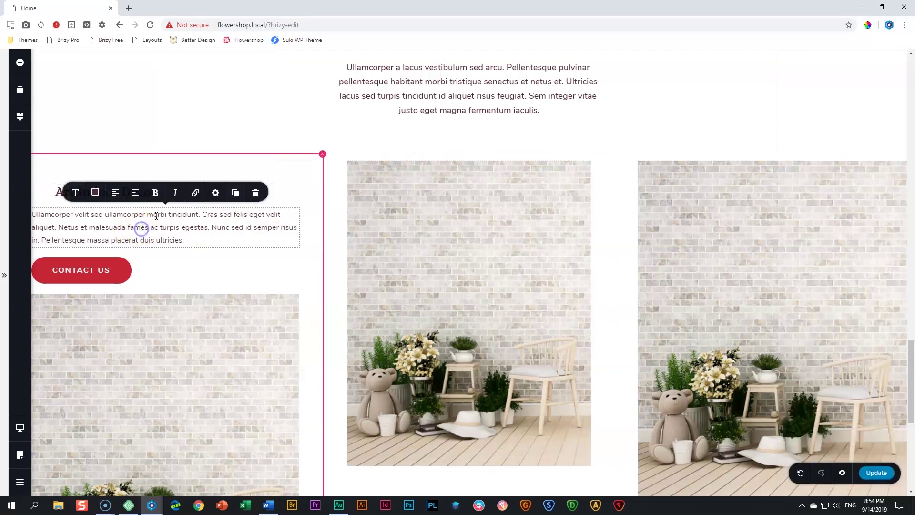
left_click(216, 192)
left_click(192, 163)
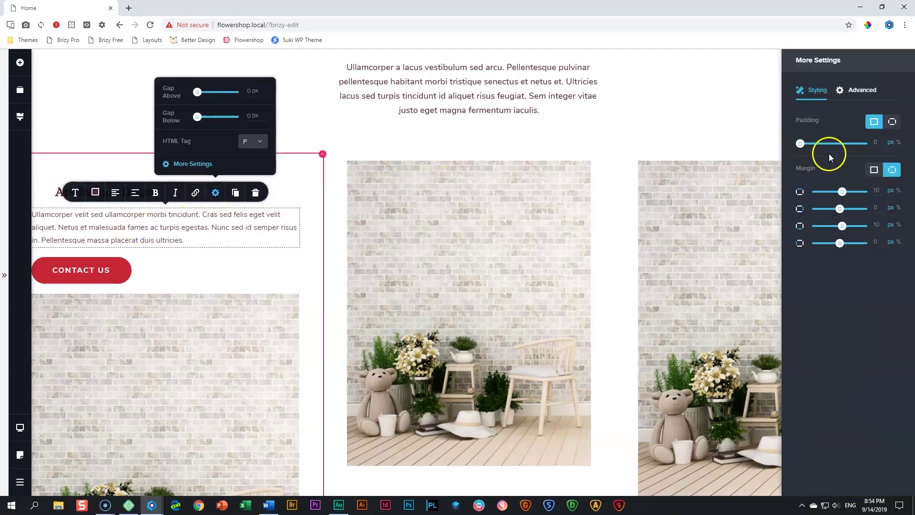
left_click(894, 122)
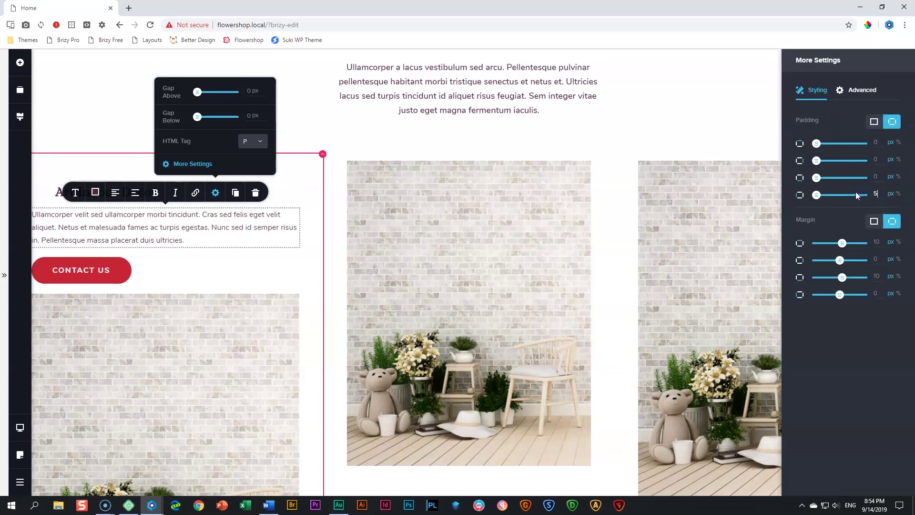
left_click(121, 271)
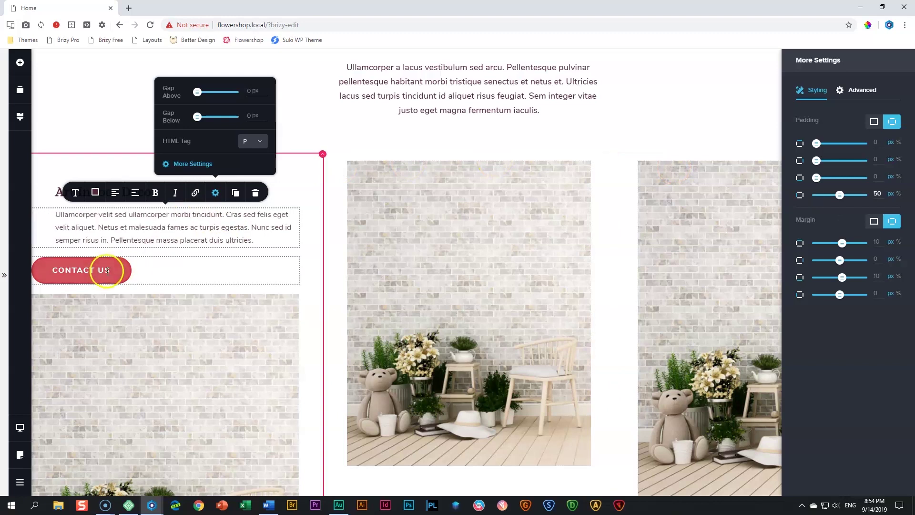
left_click(145, 242)
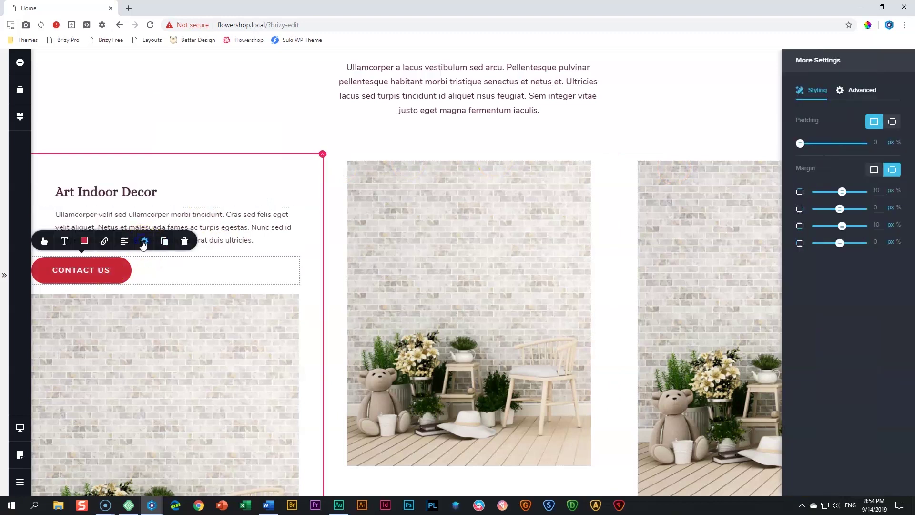
left_click(892, 121)
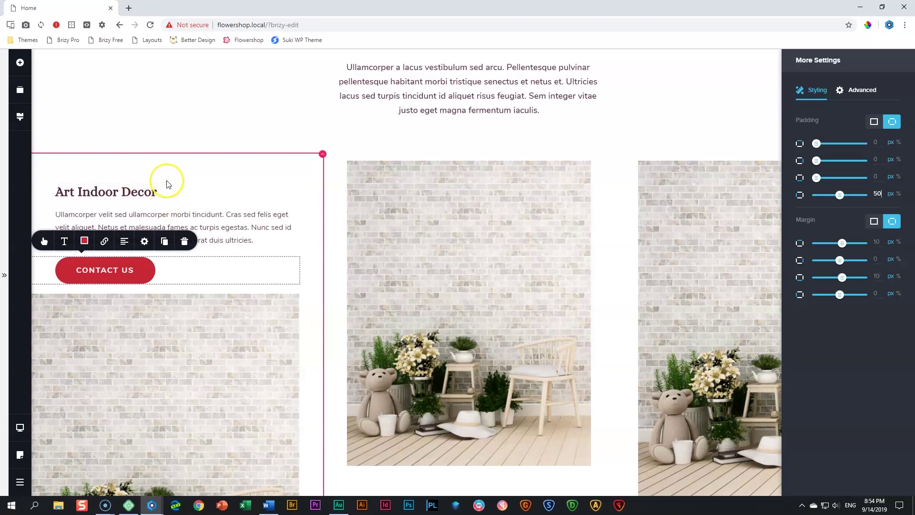
scroll(170, 198, "down", 2)
scroll(191, 195, "up", 4)
scroll(193, 192, "down", 4)
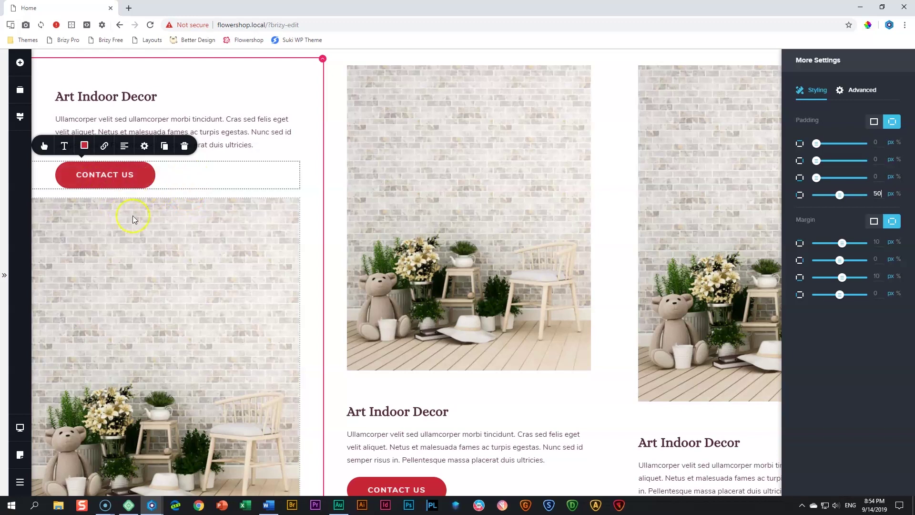
Add a Spacer under the left card's button and stretch the spacer above the heading much taller
left_click(19, 63)
left_click_drag(135, 175, 200, 226)
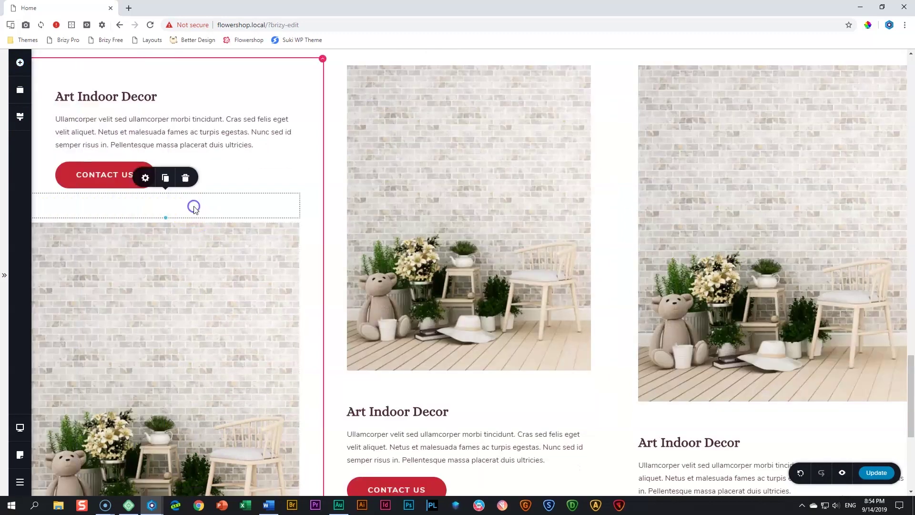
left_click(146, 178)
scroll(226, 252, "down", 4)
scroll(226, 252, "up", 7)
scroll(226, 256, "down", 3)
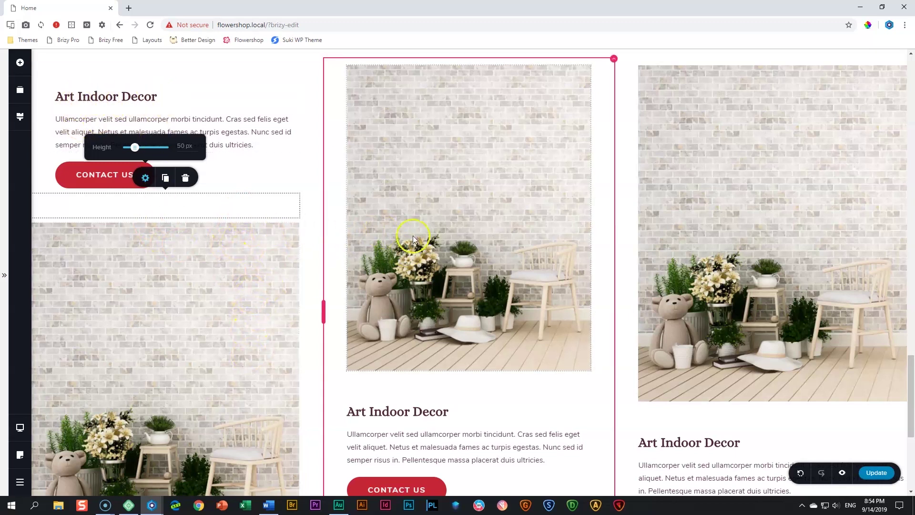
scroll(219, 117, "up", 1)
left_click(175, 123)
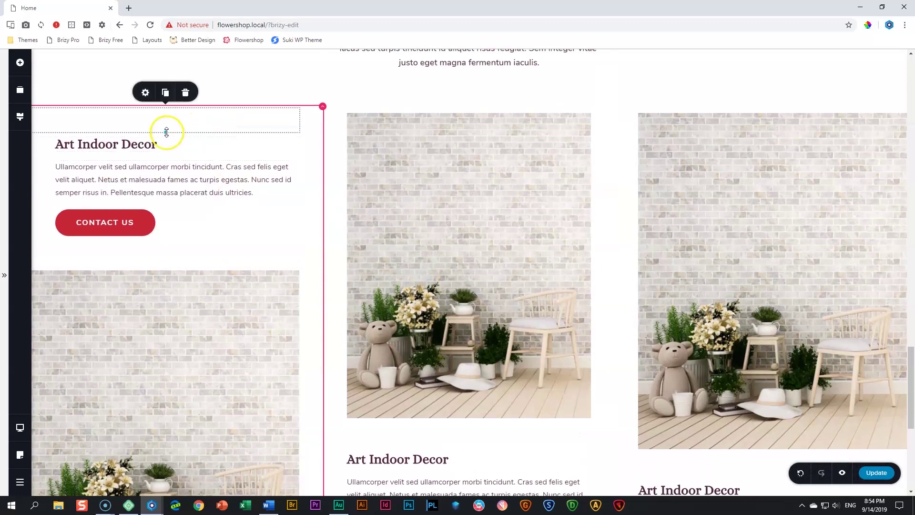
left_click_drag(164, 133, 163, 268)
Replace the left card's brick-wall image with the potted plant photo from the Media Library
scroll(163, 268, "down", 6)
left_click(175, 240)
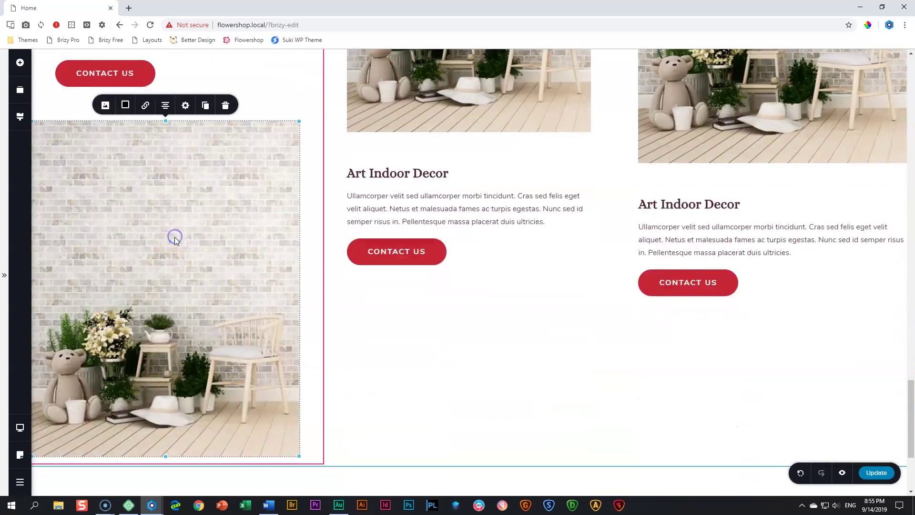
left_click(108, 108)
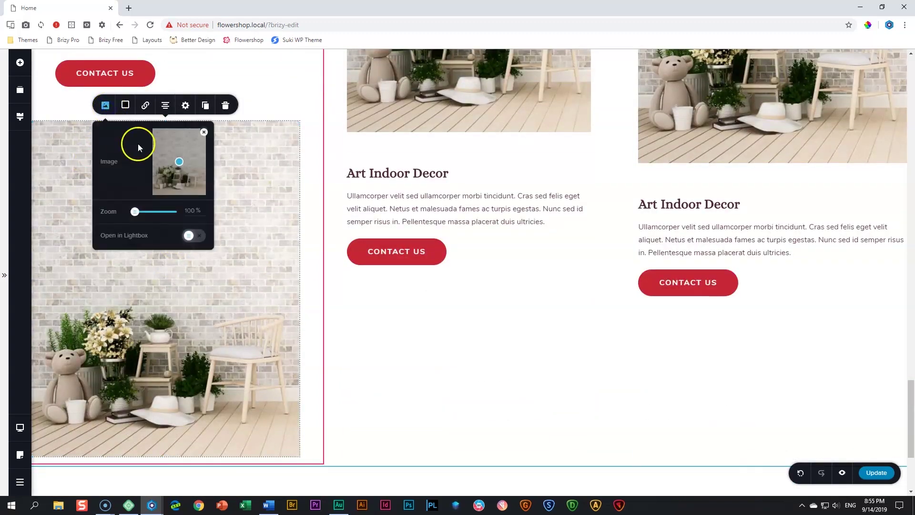
left_click(203, 132)
left_click(173, 151)
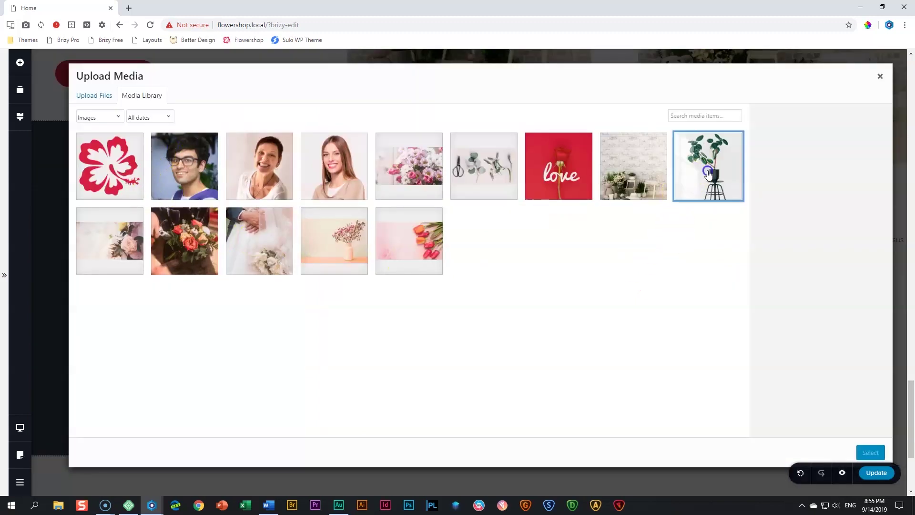
left_click(680, 195)
left_click(872, 452)
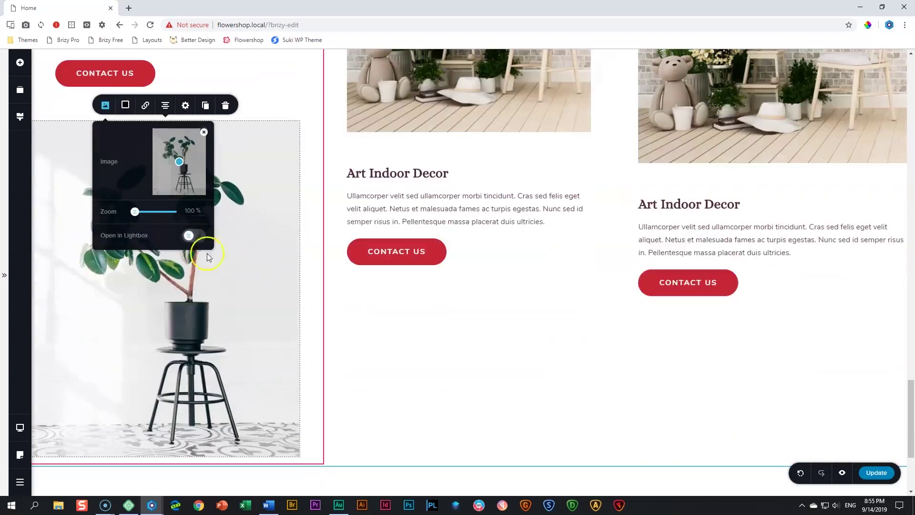
left_click(185, 105)
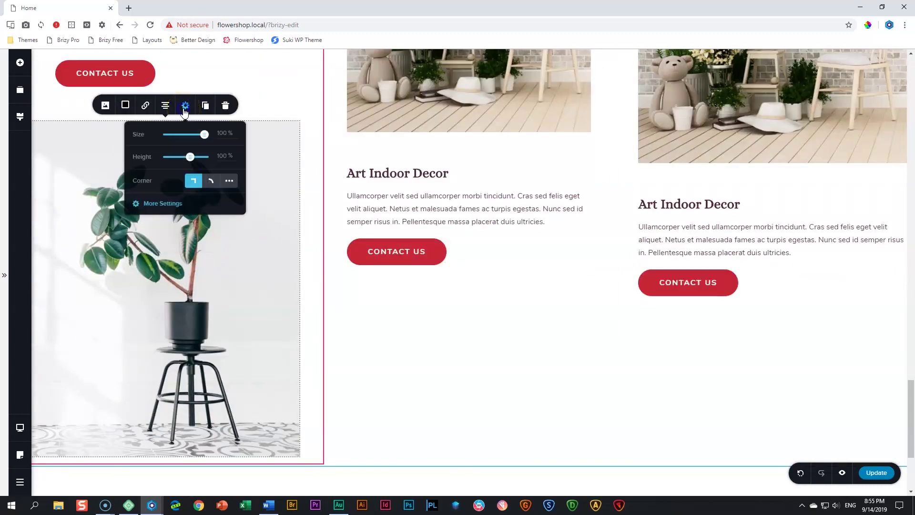
left_click(276, 102)
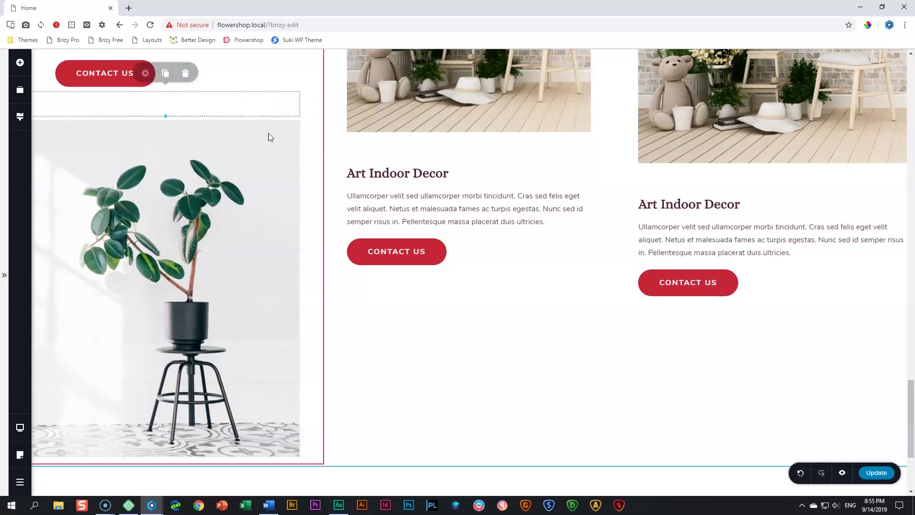
Retitle the card 'Home & Living', paste the Rhoncus aenean paragraph, and relabel the button LEARN MORE
scroll(306, 231, "up", 3)
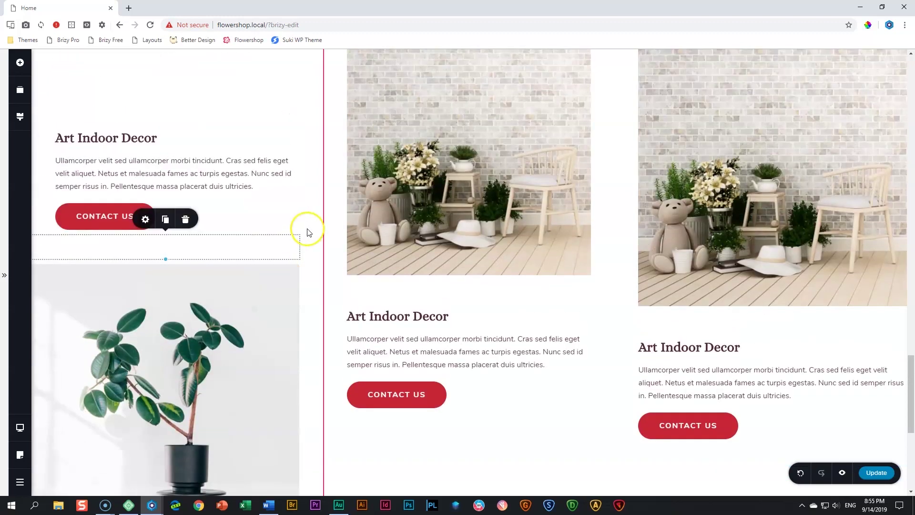
triple_click(115, 139)
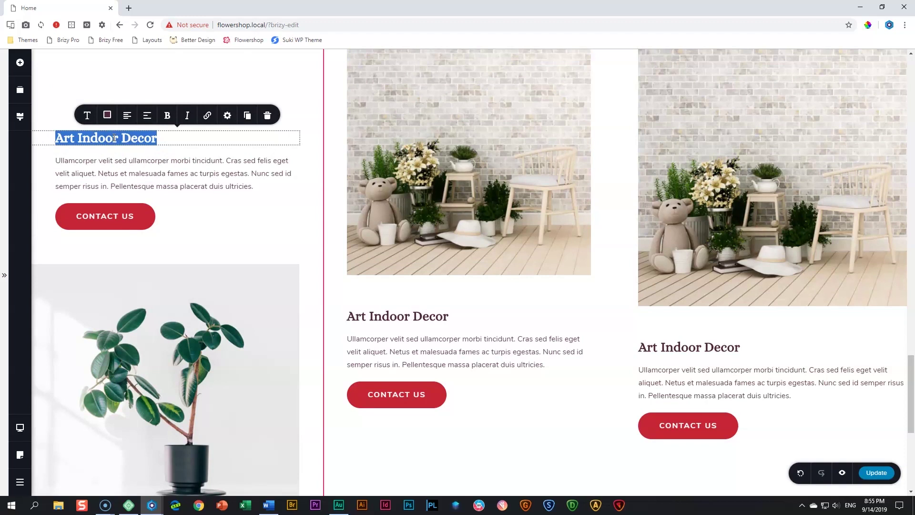
type("Home & Living")
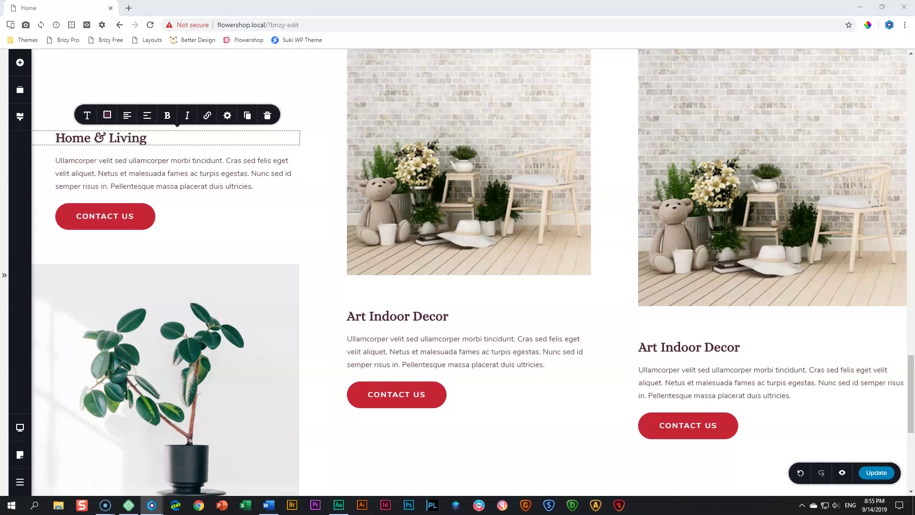
triple_click(86, 166)
type("Rhoncus aenean vel elit scelerisque mauris pellentesque pulvinar pellentesque. Adipiscing bibendum est ultricies integer quis auctor elit sed vulputate.")
left_click(80, 212)
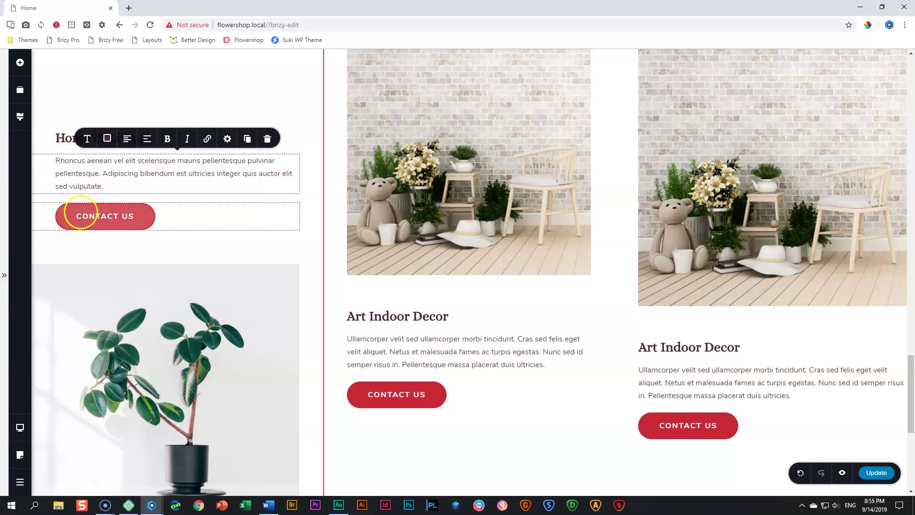
triple_click(80, 212)
type("LEARN MORE")
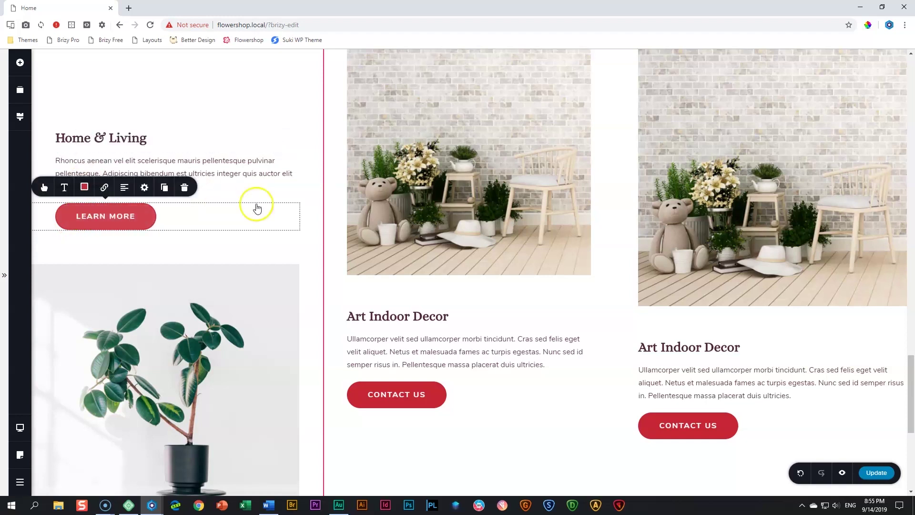
scroll(234, 271, "down", 3)
scroll(241, 273, "up", 6)
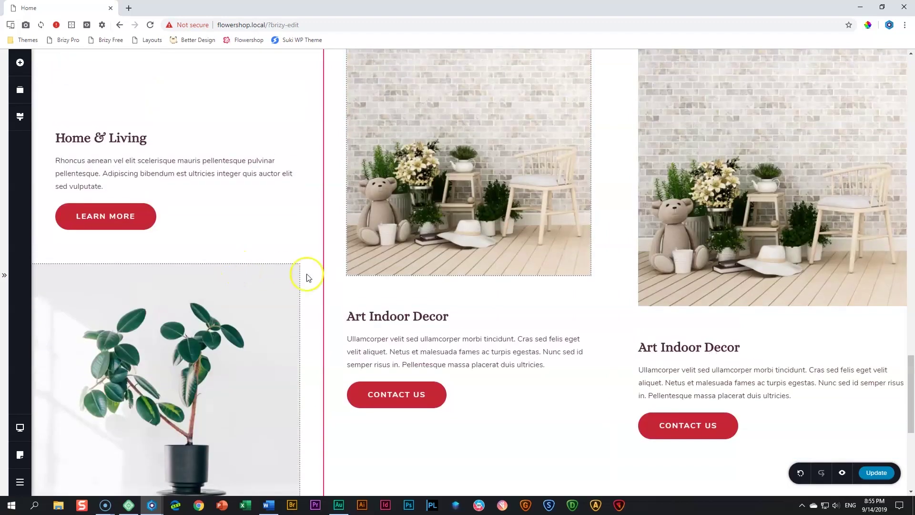
scroll(382, 276, "down", 2)
scroll(381, 277, "up", 2)
scroll(382, 279, "down", 1)
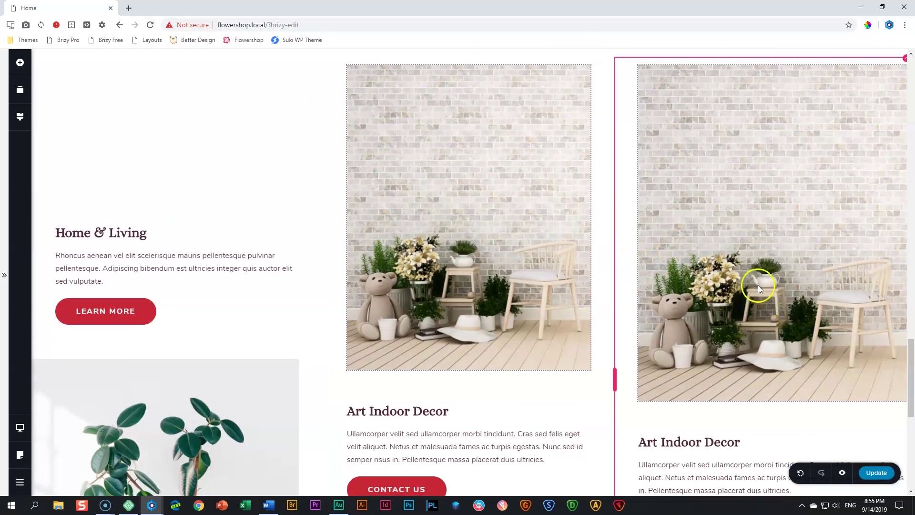
Move the right card's image below its Contact Us button
scroll(757, 285, "down", 4)
left_click(744, 134)
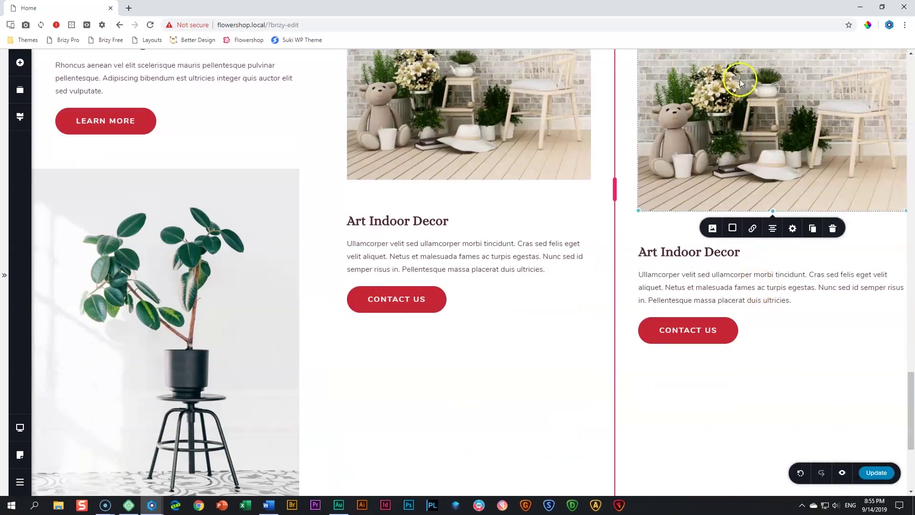
left_click_drag(745, 142, 734, 374)
scroll(765, 295, "up", 7)
scroll(764, 290, "down", 5)
scroll(756, 260, "up", 4)
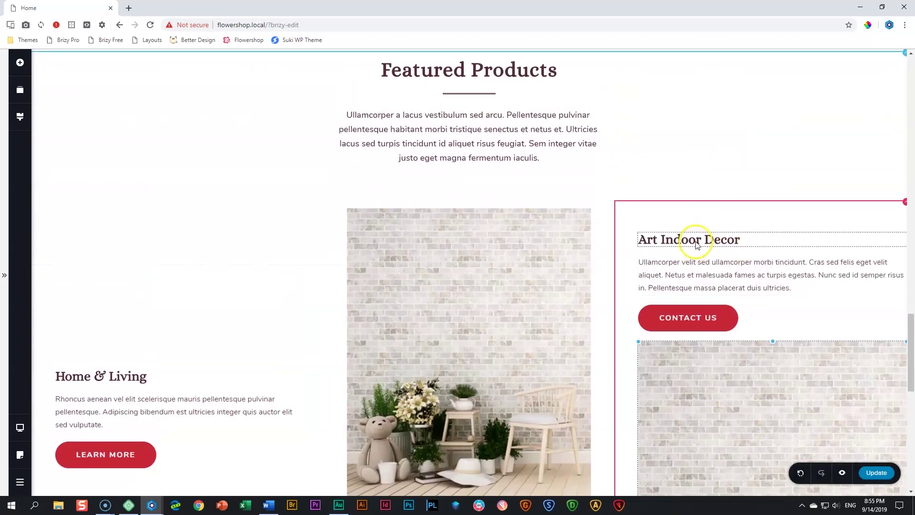
Retype the right card's heading as Custom Bouquets
triple_click(697, 242)
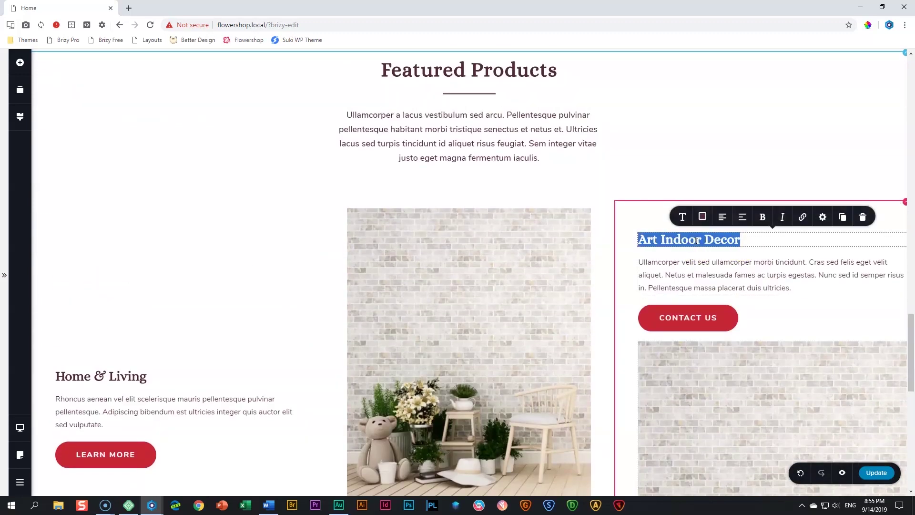
type("Custom Bouqu")
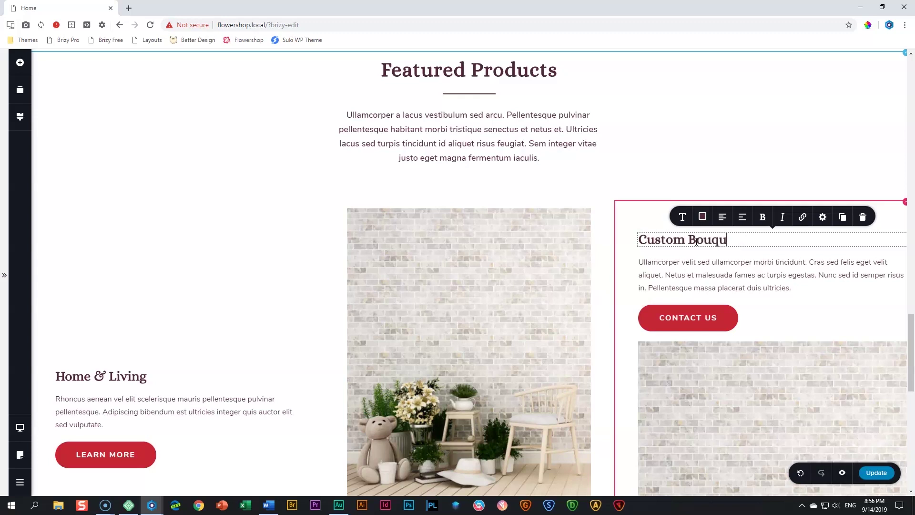
left_click(746, 263)
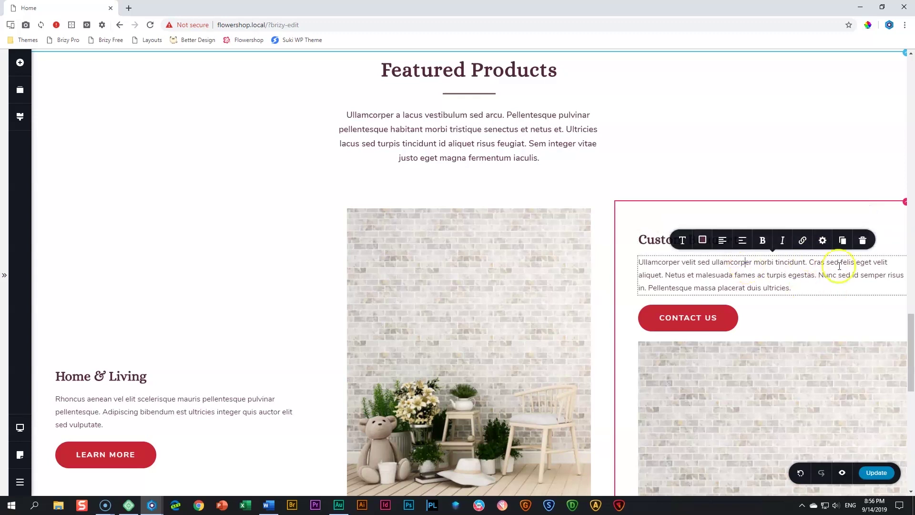
left_click(657, 240)
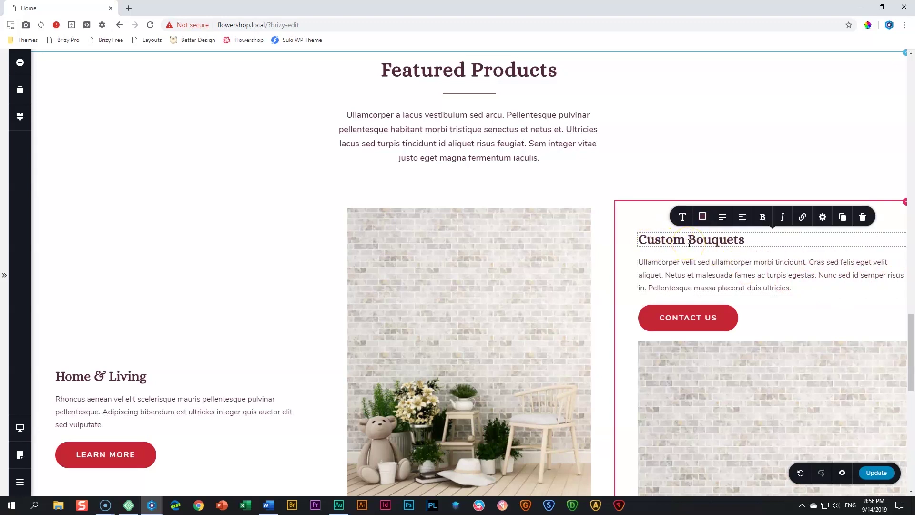
Give the Custom Bouquets paragraph 50 px right padding using per-side padding
left_click(792, 275)
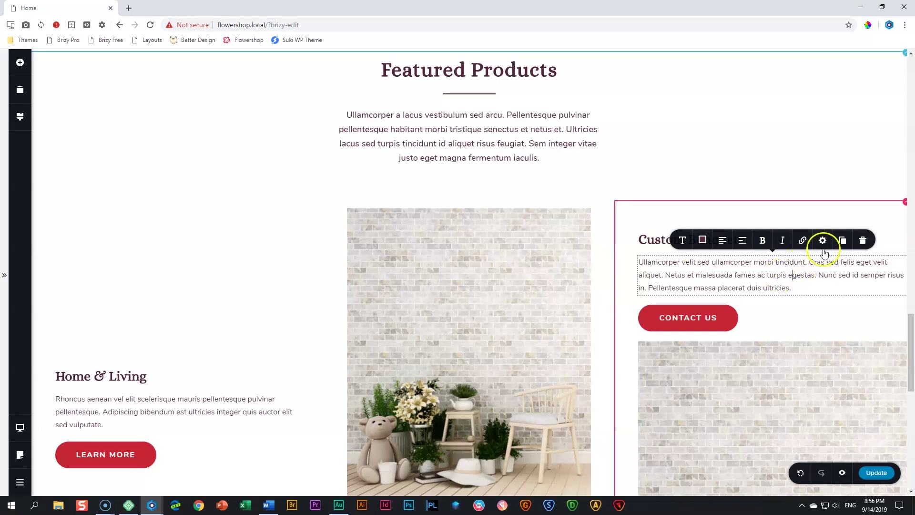
left_click(823, 240)
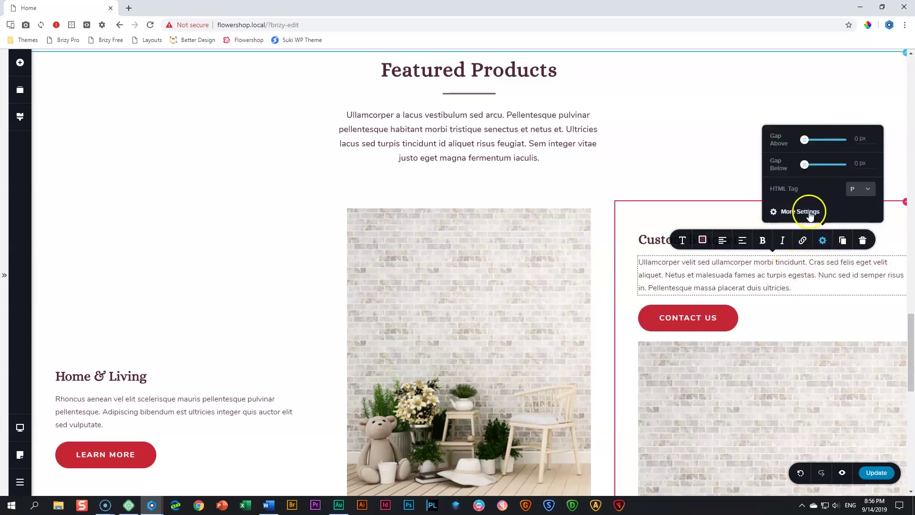
left_click(810, 213)
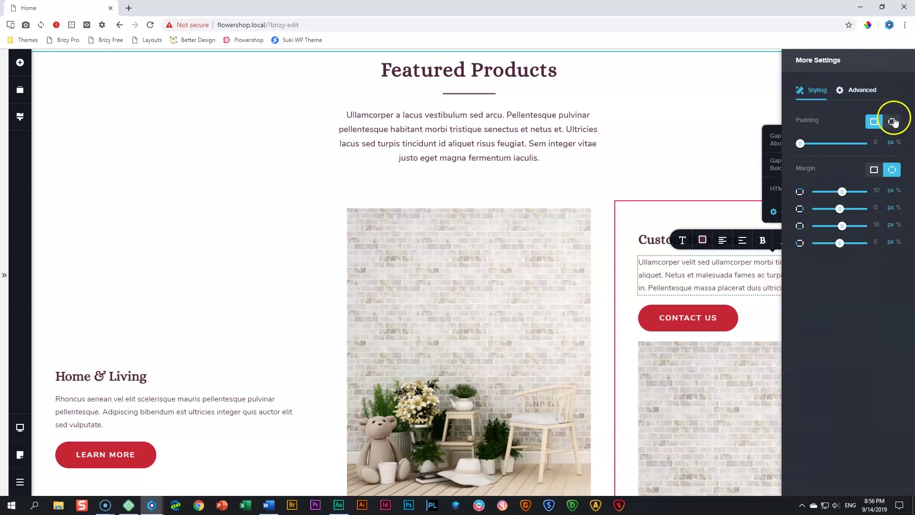
left_click(894, 122)
left_click(877, 160)
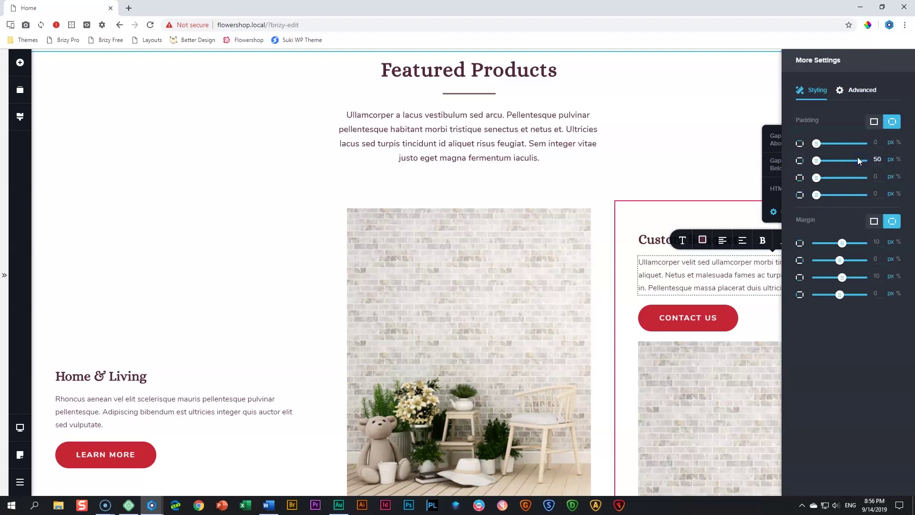
left_click(760, 263)
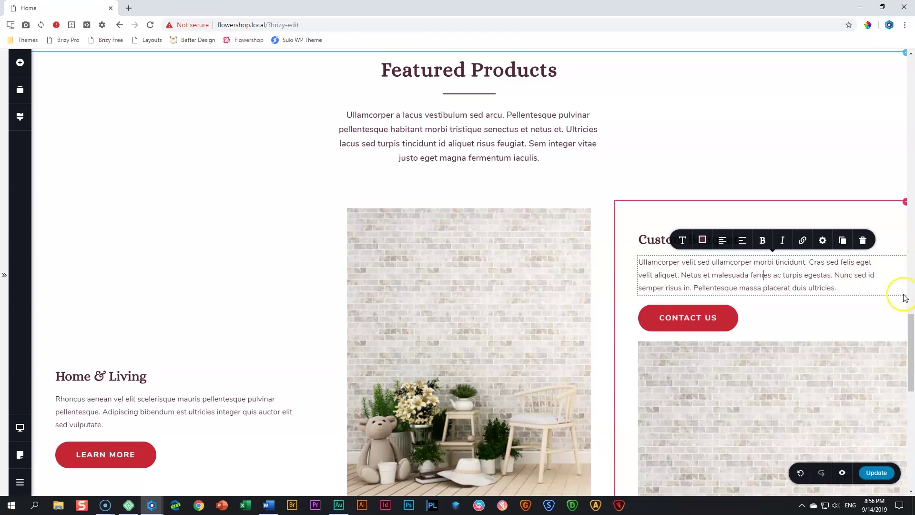
Add a Spacer below the button and relabel the button DETAILS
scroll(748, 220, "down", 3)
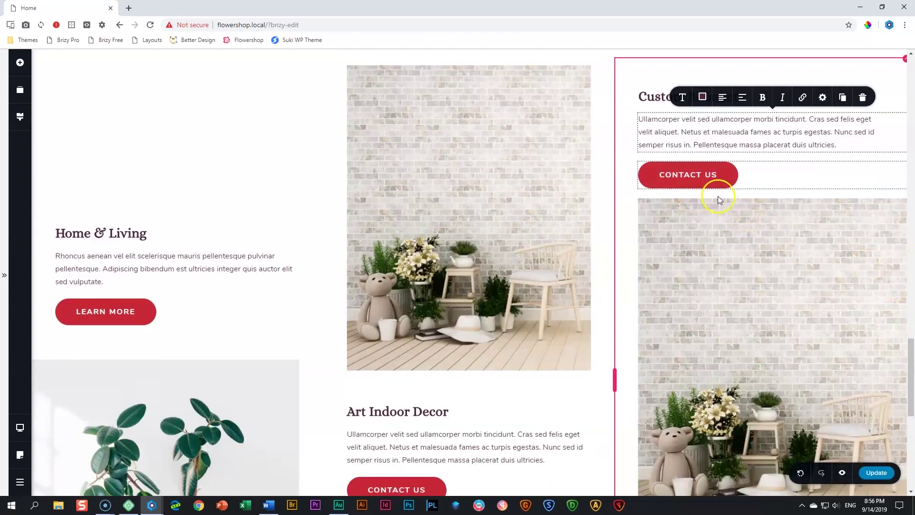
left_click(20, 63)
left_click_drag(130, 173, 673, 228)
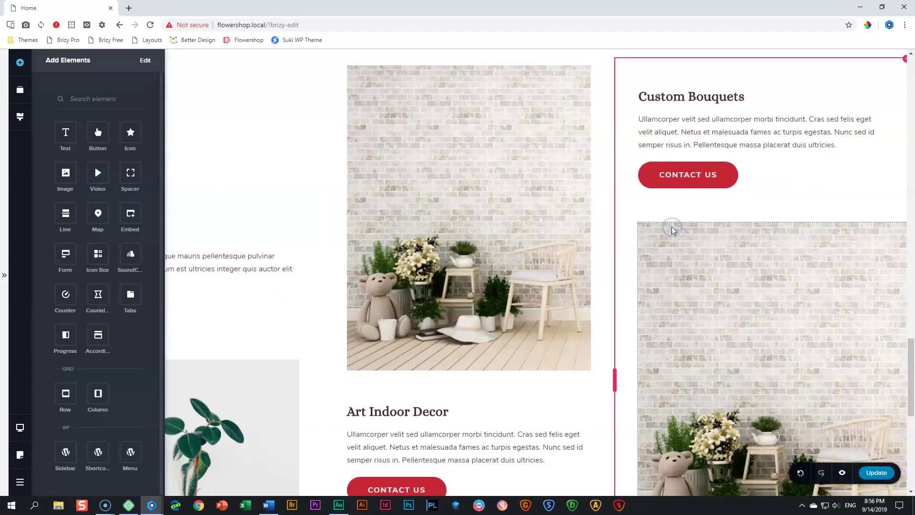
left_click(676, 175)
triple_click(676, 175)
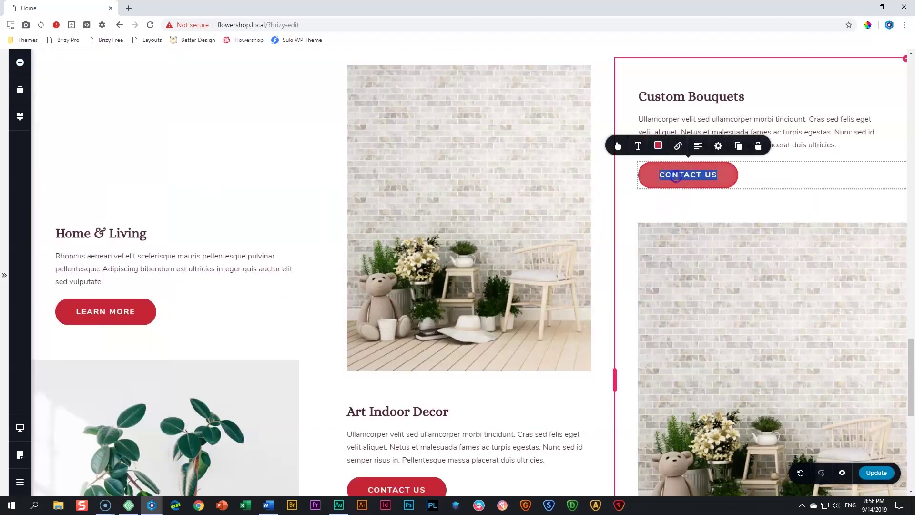
type("det")
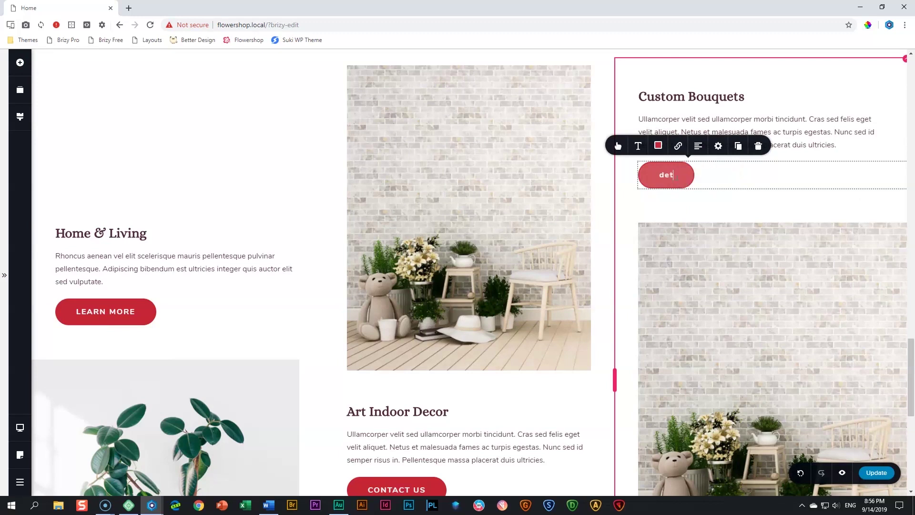
type("a")
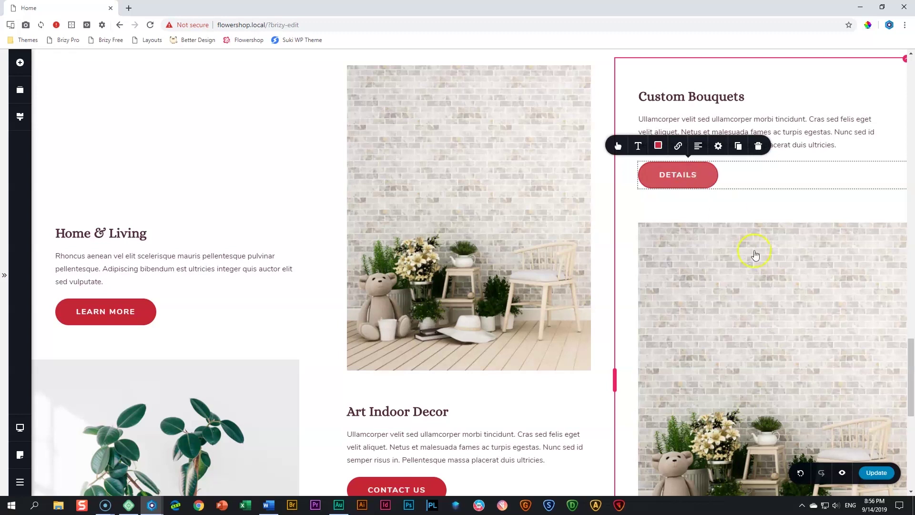
Replace the right card's room photo with the red love rose image from the Media Library
left_click(736, 224)
left_click(712, 207)
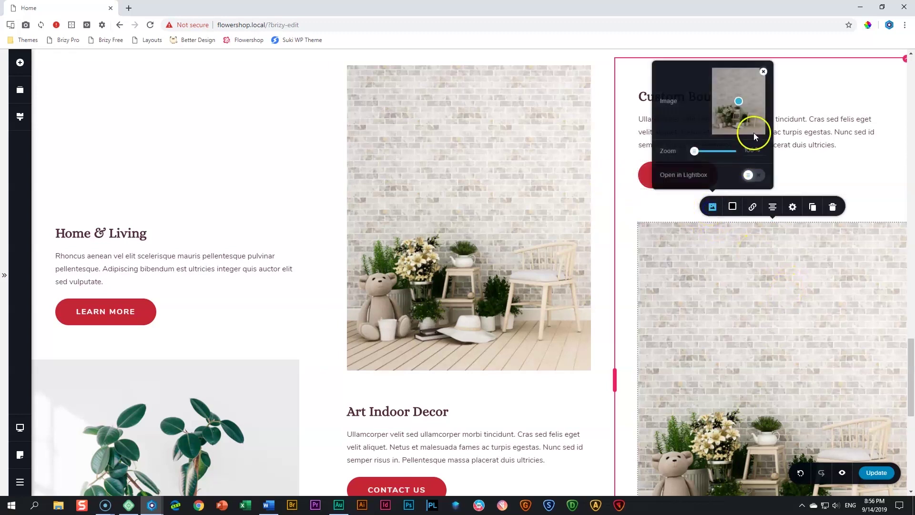
left_click(764, 72)
left_click(743, 122)
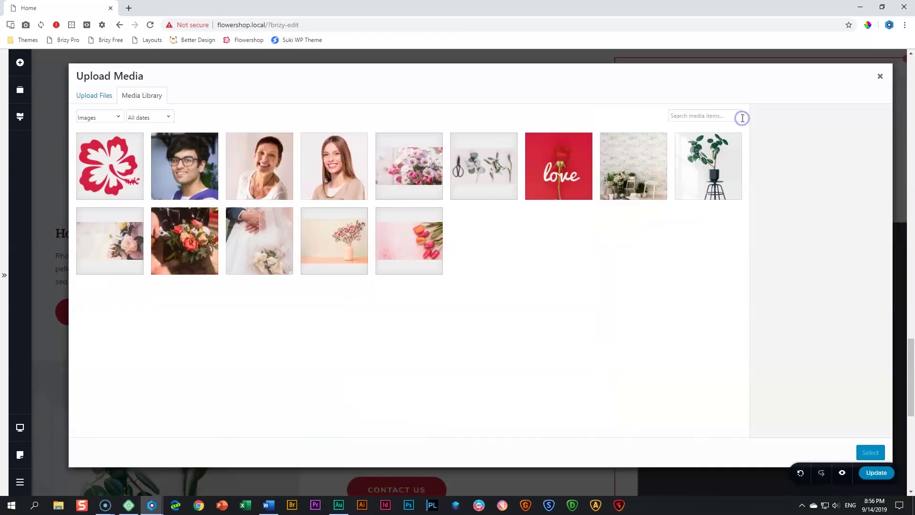
left_click(578, 178)
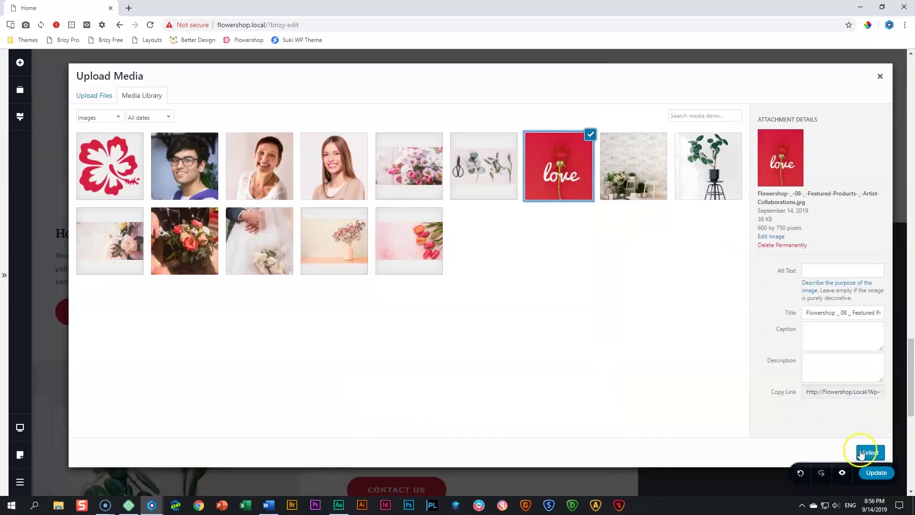
left_click(861, 453)
left_click(793, 206)
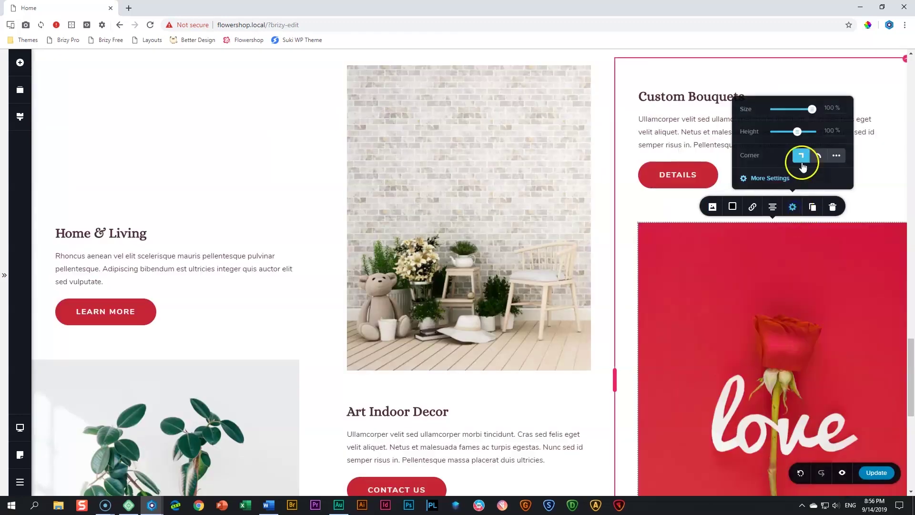
left_click(751, 231)
scroll(742, 267, "down", 4)
scroll(742, 265, "up", 2)
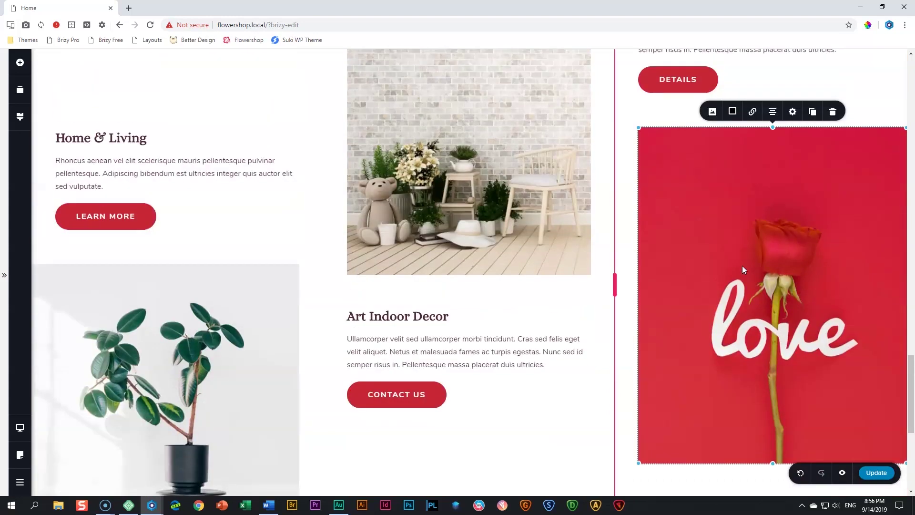
scroll(742, 265, "up", 3)
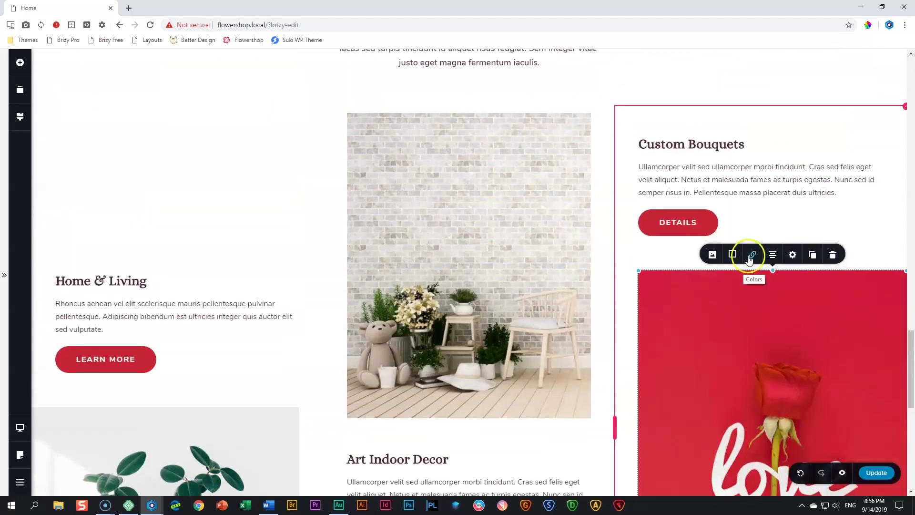
scroll(747, 252, "up", 2)
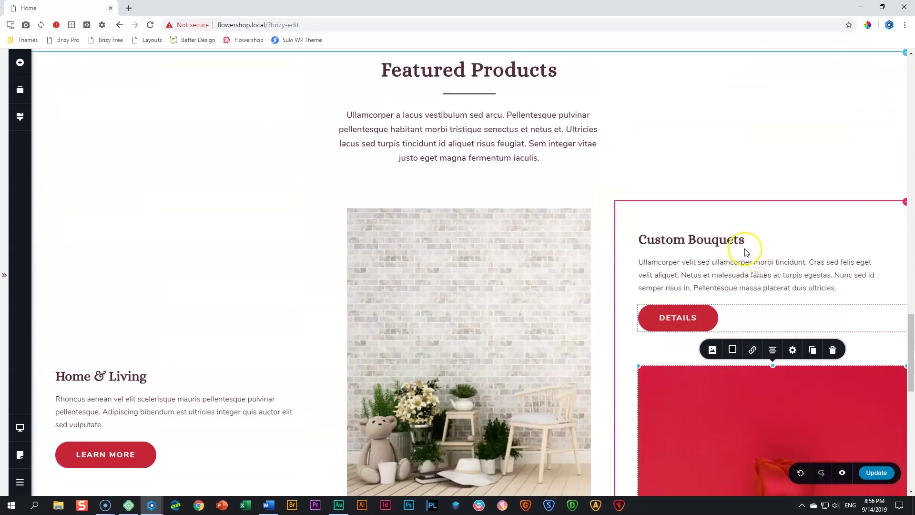
Drag the spacer above Custom Bouquets about 100 px taller to lower its heading, text and button
left_click(747, 214)
left_click_drag(773, 237, 773, 284)
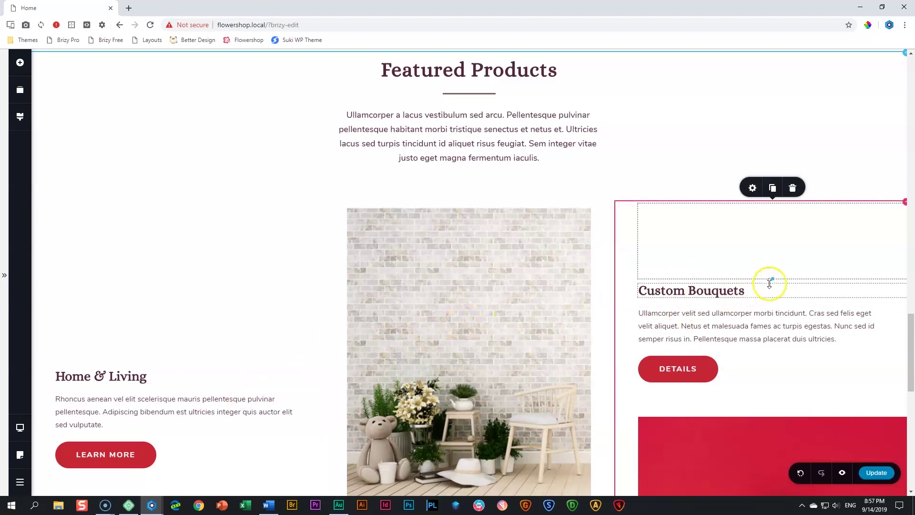
left_click_drag(774, 278, 544, 297)
Inspect the Featured Products section's top and bottom padding, both 135px
left_click(174, 382)
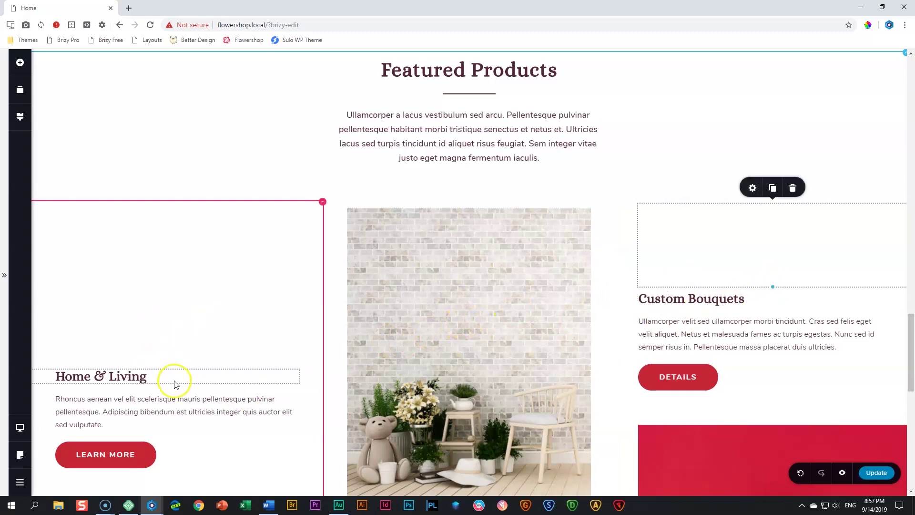
left_click(167, 328)
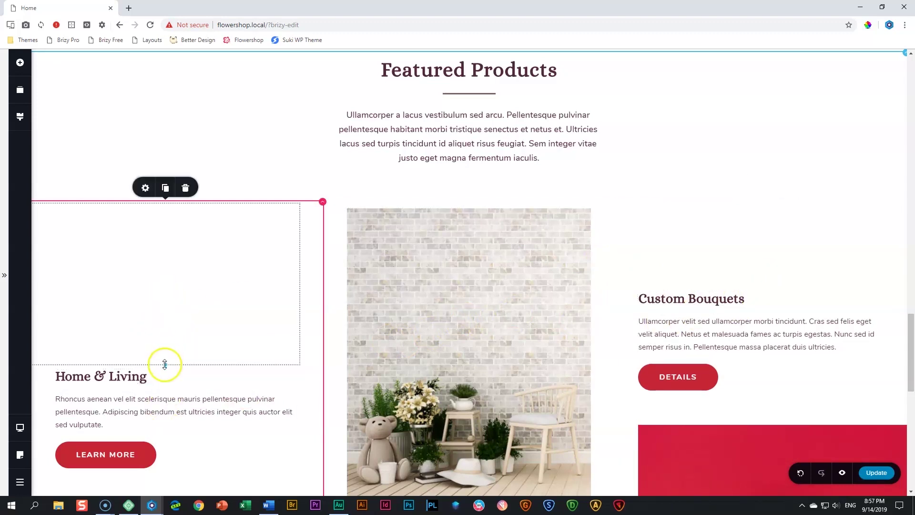
scroll(495, 337, "down", 5)
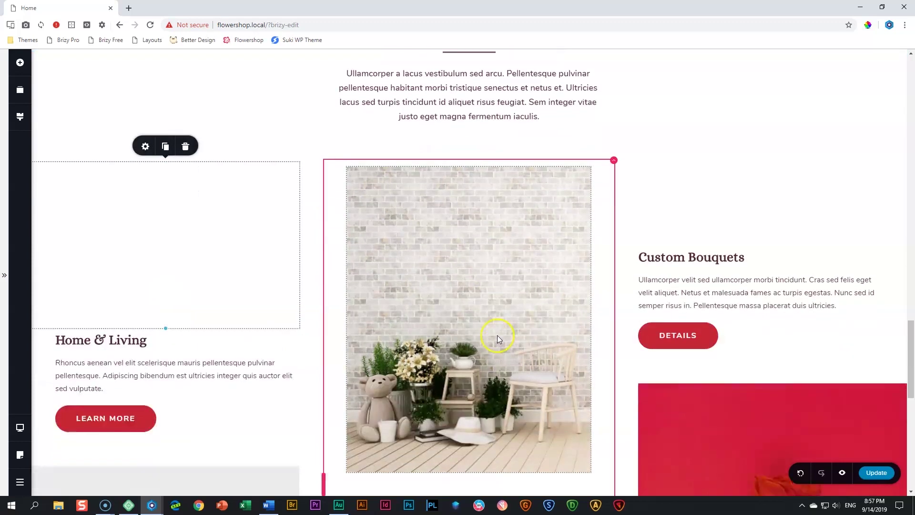
scroll(626, 322, "down", 5)
scroll(626, 321, "up", 1)
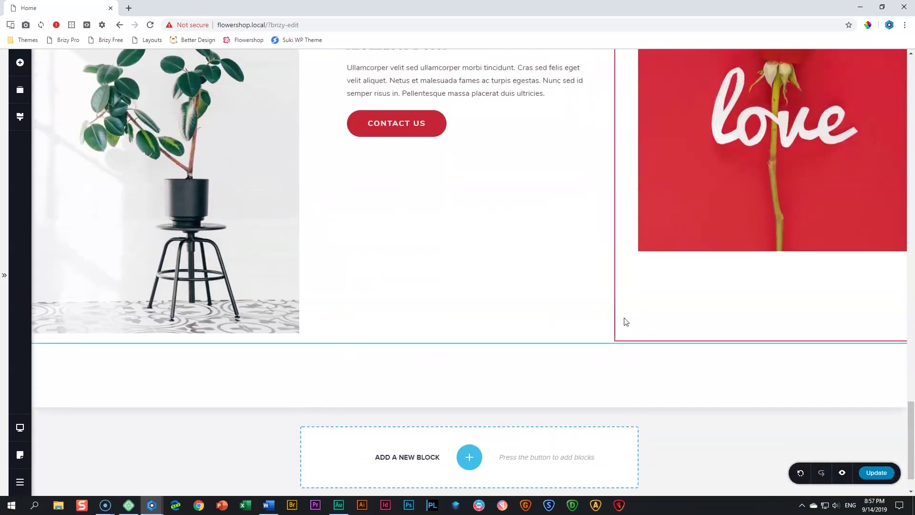
left_click_drag(603, 344, 604, 345)
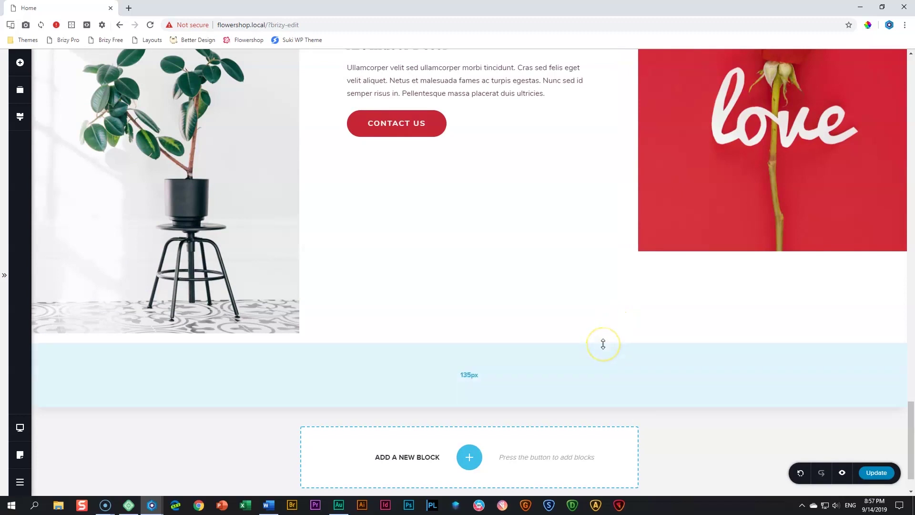
scroll(629, 241, "up", 10)
scroll(631, 243, "up", 2)
left_click_drag(630, 239, 630, 239)
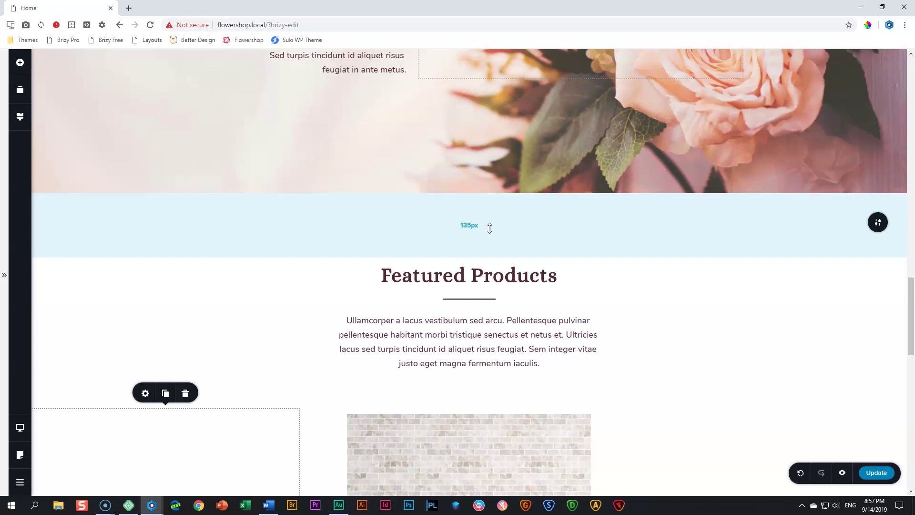
Drag the Featured Products bottom padding up from 135px until it reads 15px
scroll(490, 228, "up", 20)
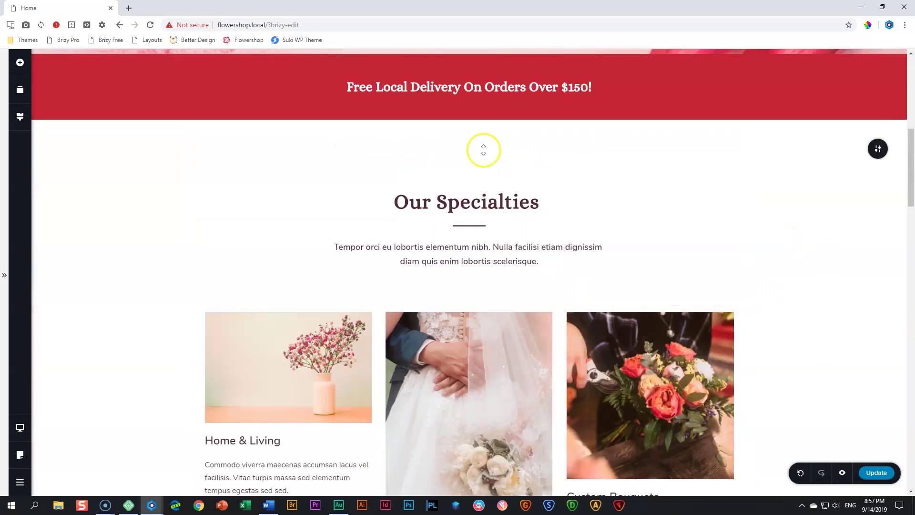
mouse_move(515, 149)
scroll(517, 208, "down", 20)
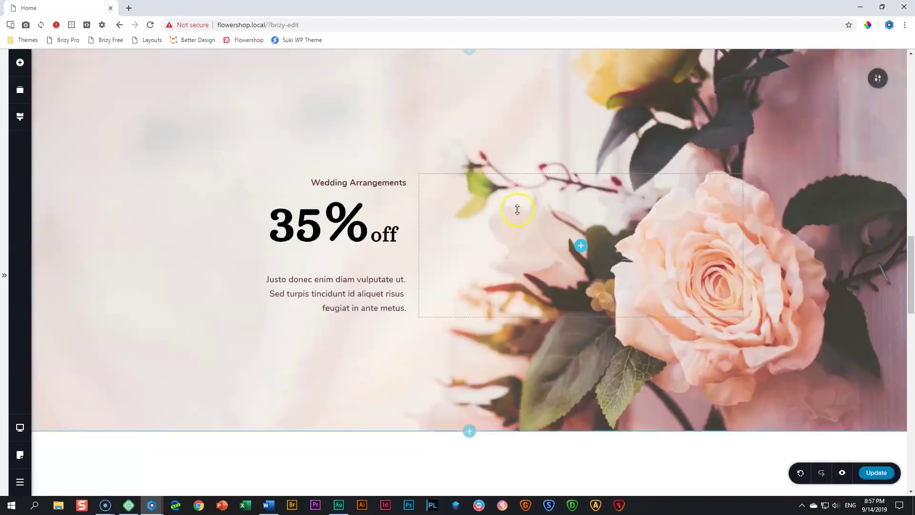
scroll(519, 214, "down", 8)
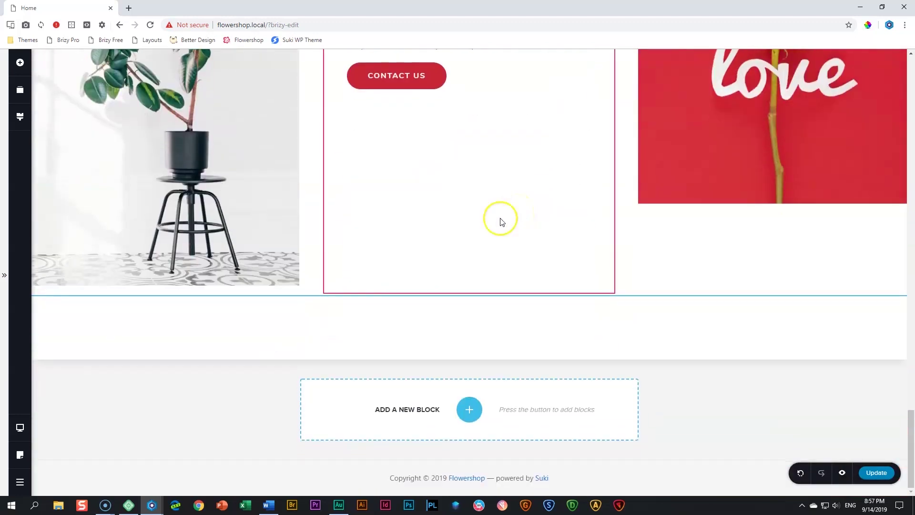
mouse_move(418, 336)
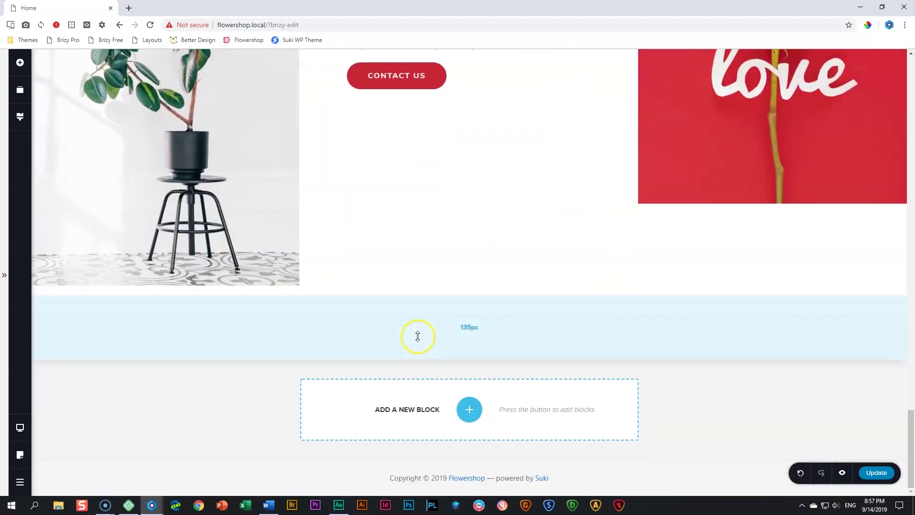
left_click_drag(418, 336, 423, 272)
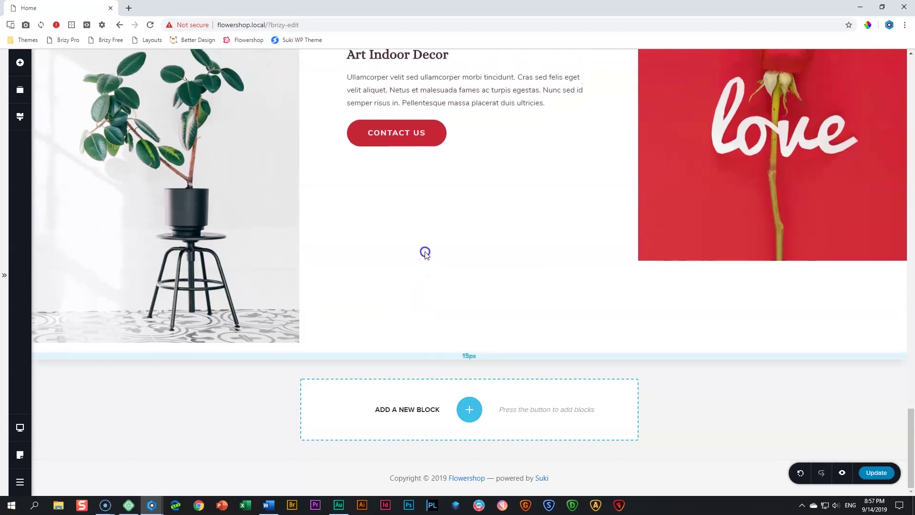
left_click_drag(428, 238, 427, 238)
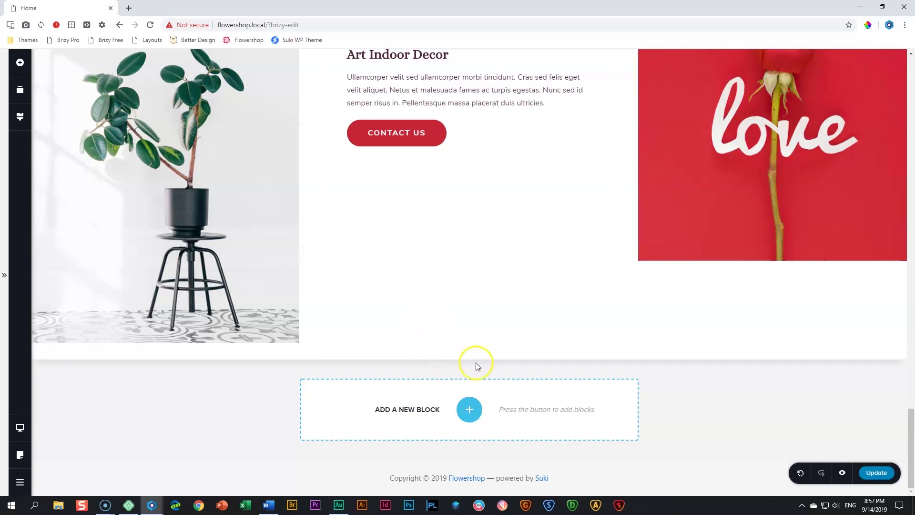
scroll(543, 349, "up", 14)
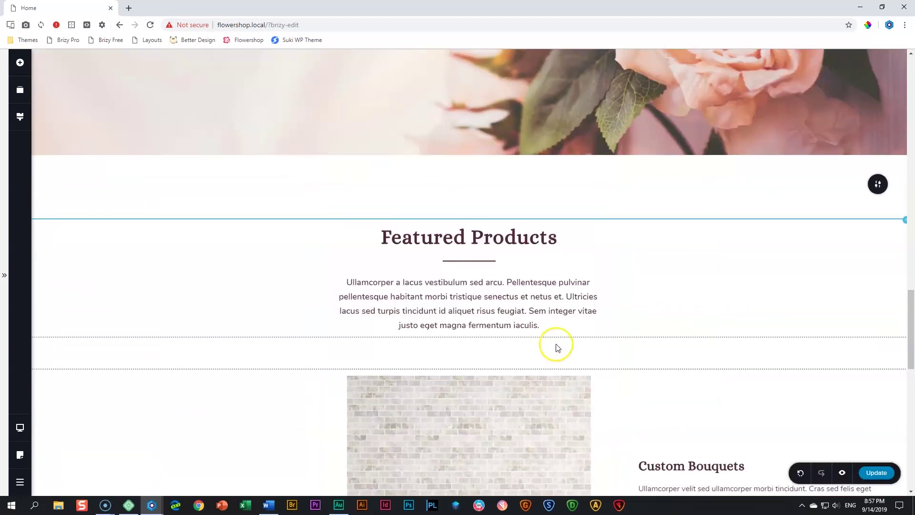
Open the Featured Products section's More Settings and check the last card's plant image
left_click(874, 191)
left_click(834, 183)
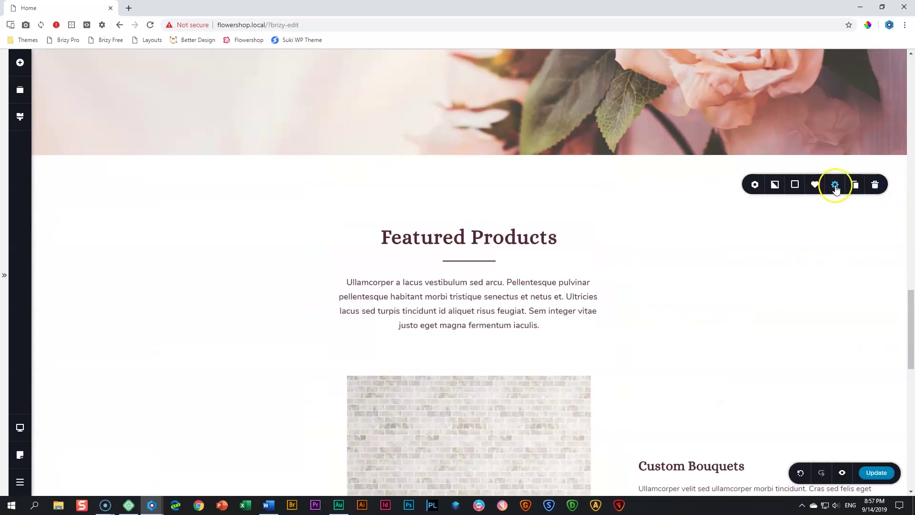
left_click(813, 157)
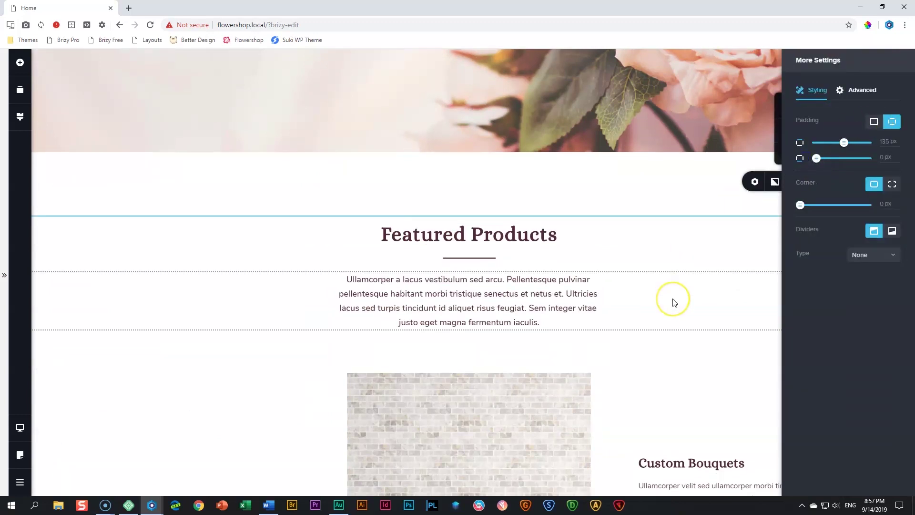
scroll(673, 300, "down", 14)
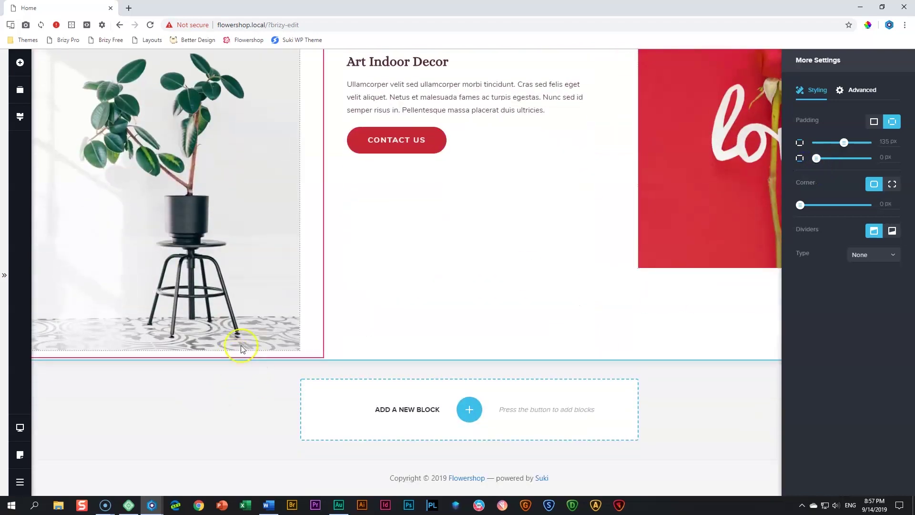
left_click(262, 301)
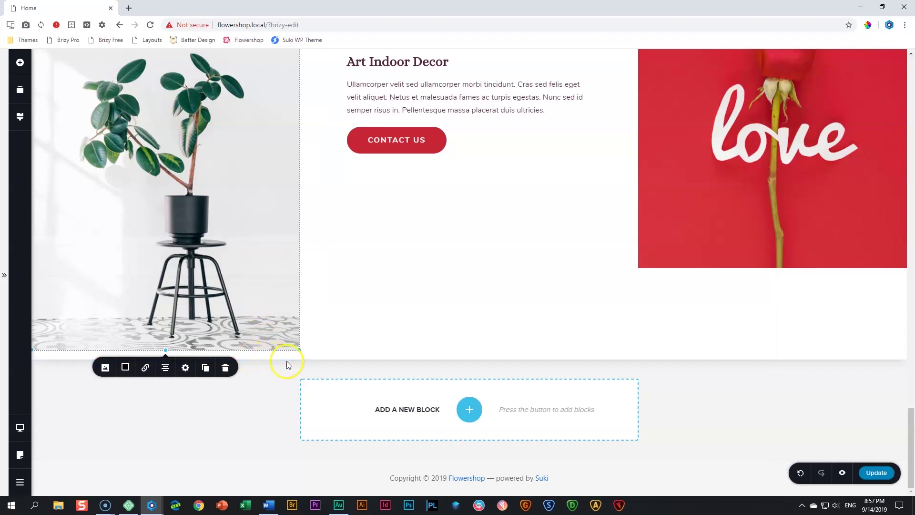
scroll(287, 359, "up", 10)
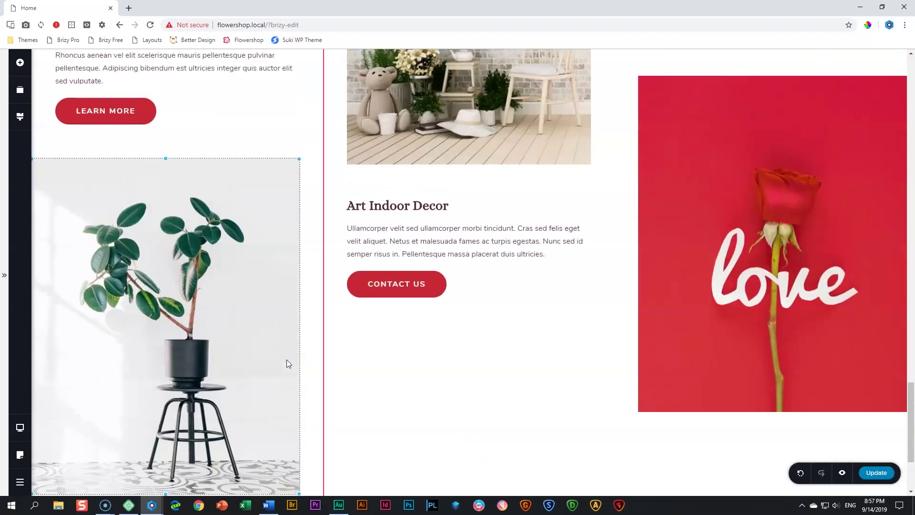
scroll(286, 334, "up", 5)
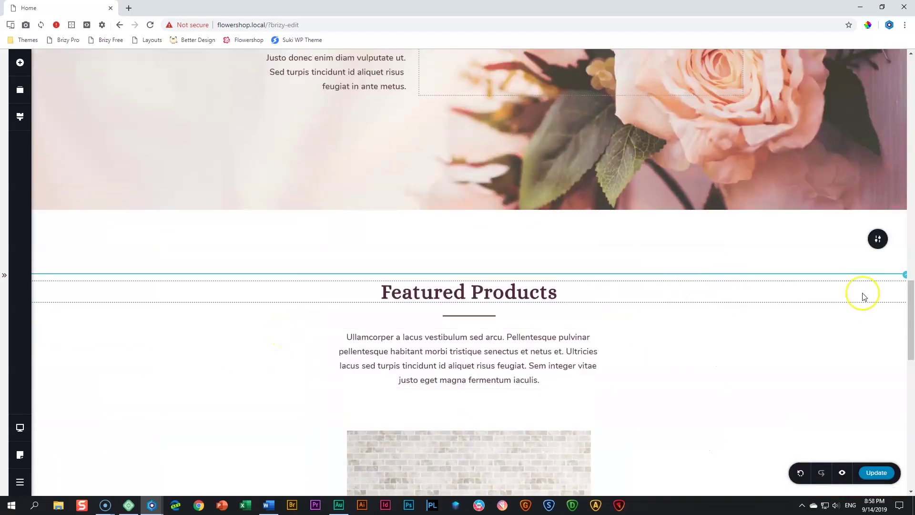
Set the product row's bottom padding to 0 in its More Settings
left_click(905, 276)
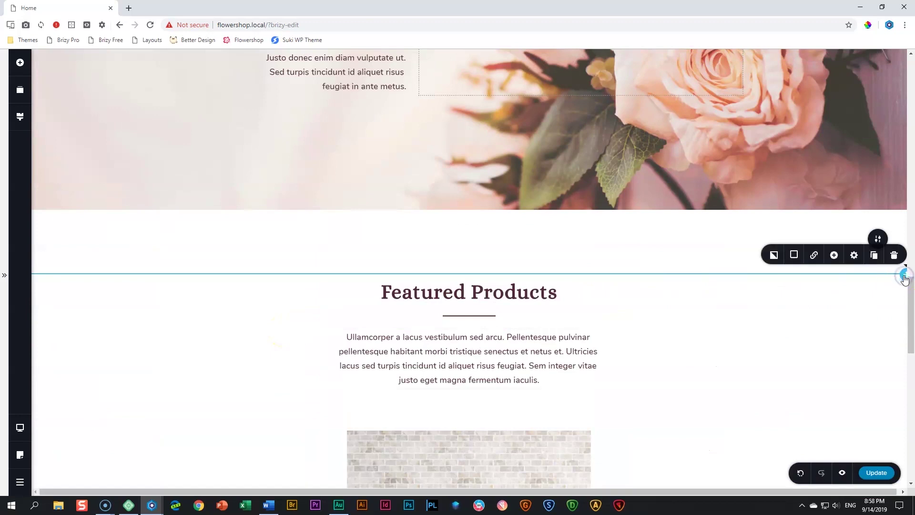
left_click(854, 255)
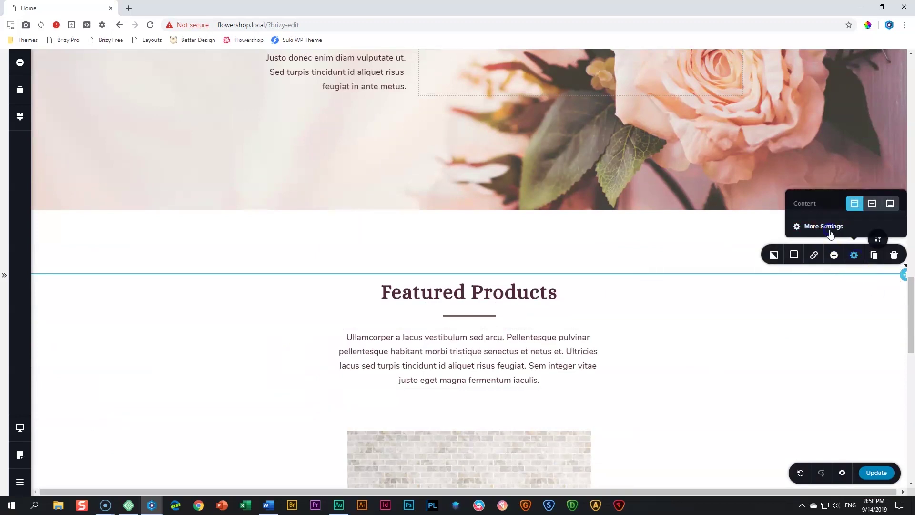
left_click(828, 227)
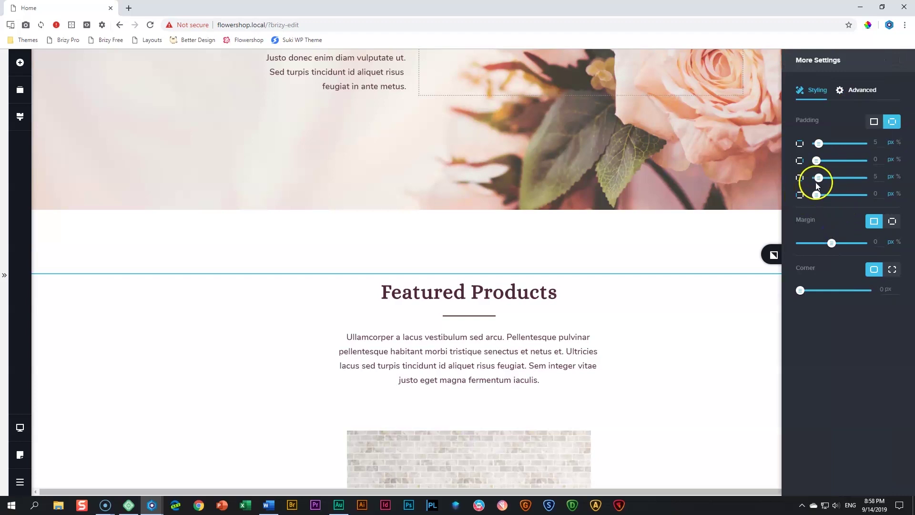
left_click_drag(880, 177, 861, 180)
type("0")
scroll(607, 303, "down", 14)
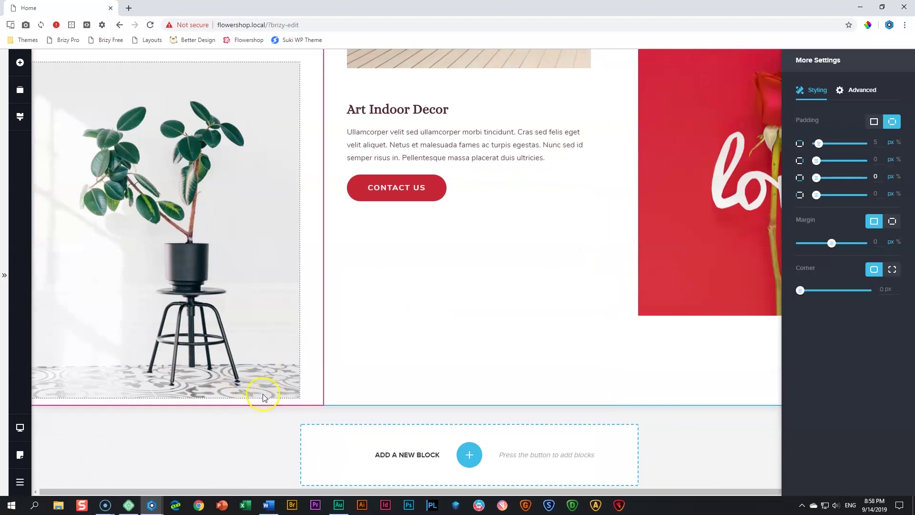
scroll(264, 398, "up", 8)
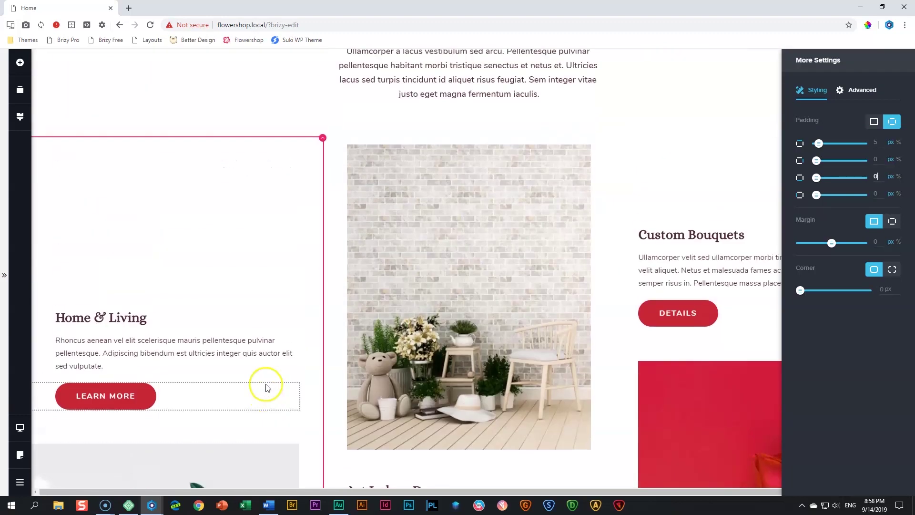
Review the left product column's full styling settings
left_click(322, 142)
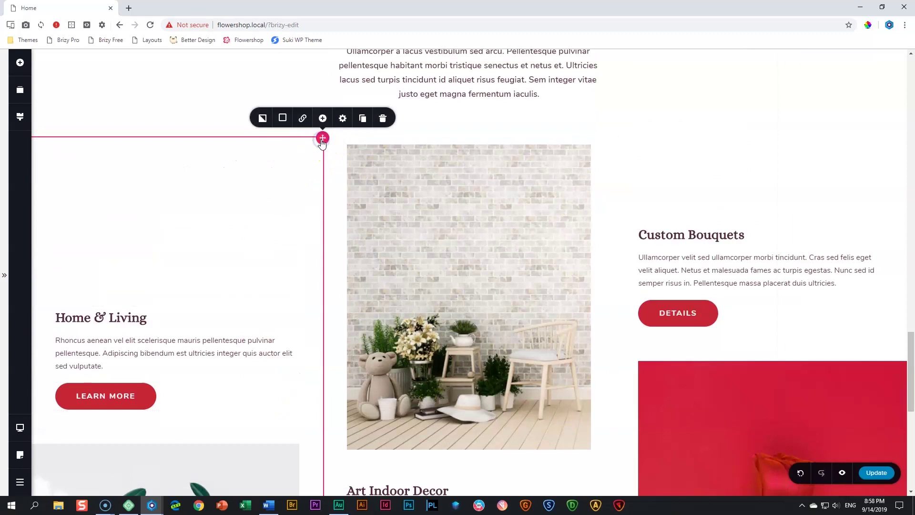
left_click(345, 120)
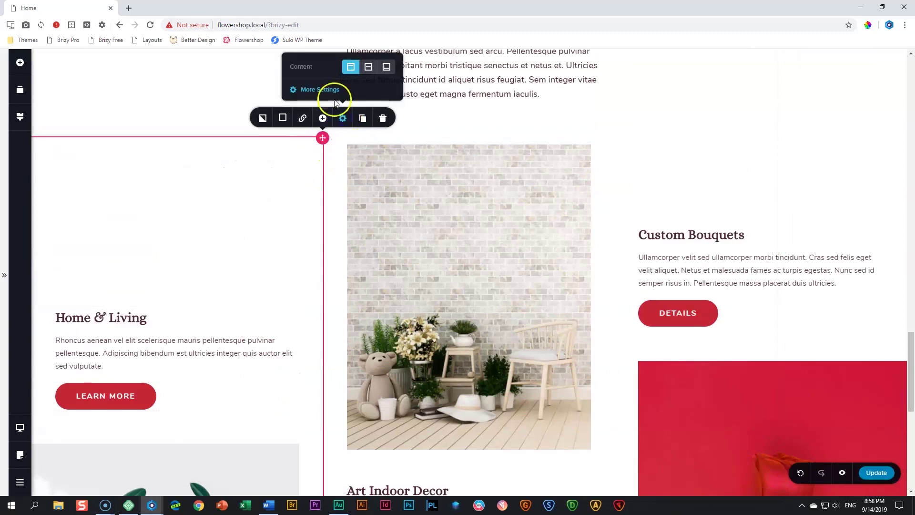
left_click(327, 87)
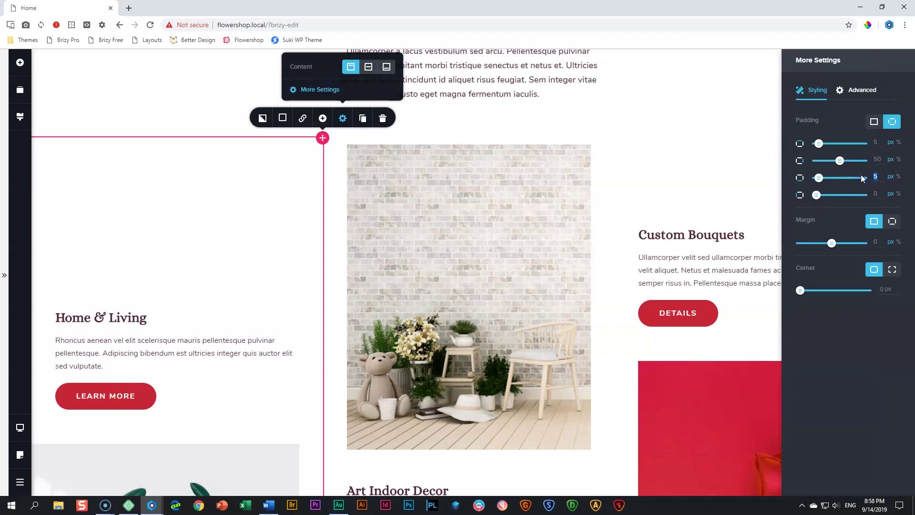
scroll(394, 252, "down", 9)
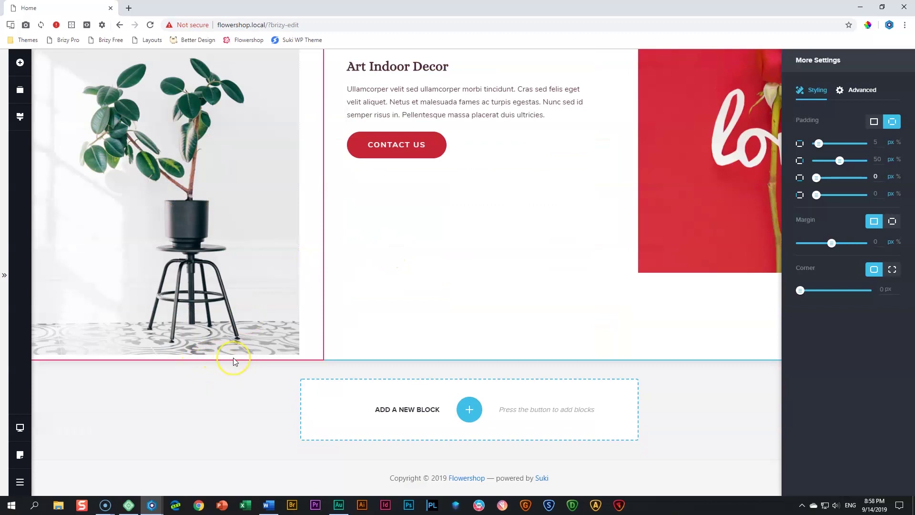
scroll(233, 362, "up", 3)
Inspect the plant image's styling settings, then close them and deselect it
left_click(217, 280)
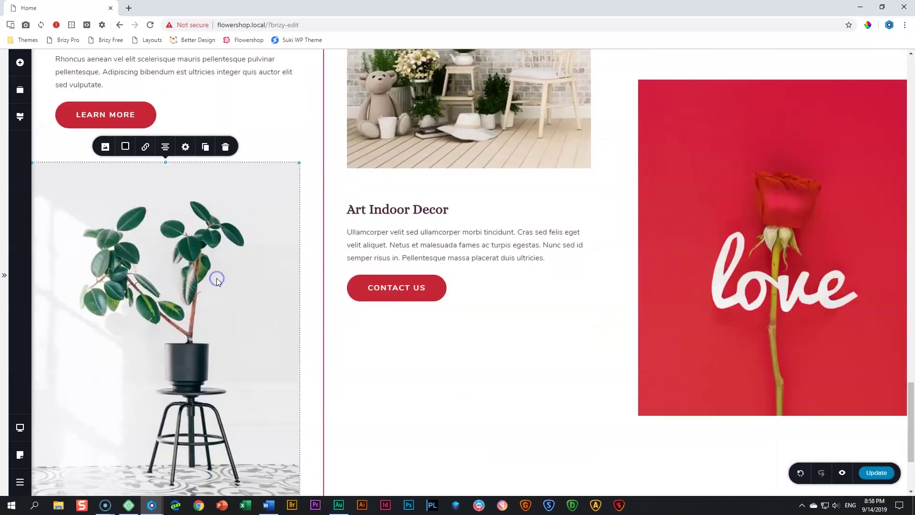
left_click(183, 148)
left_click(161, 244)
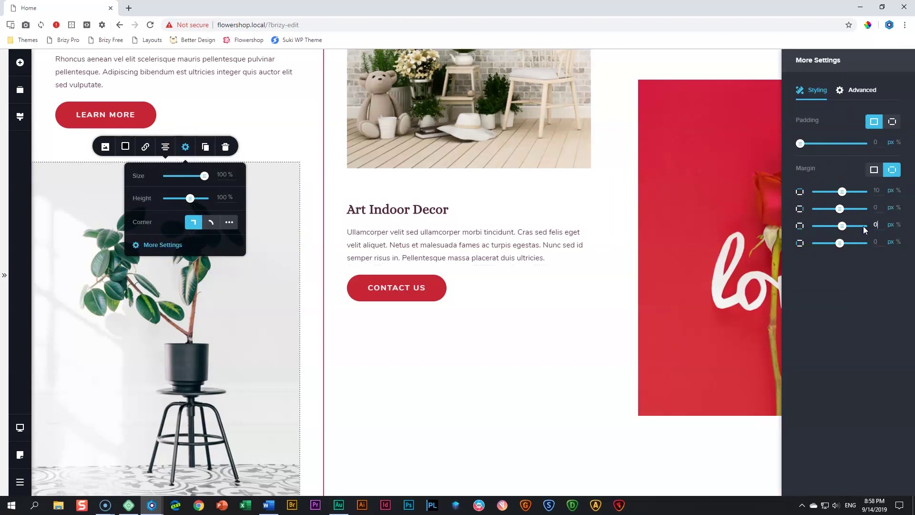
scroll(419, 311, "down", 3)
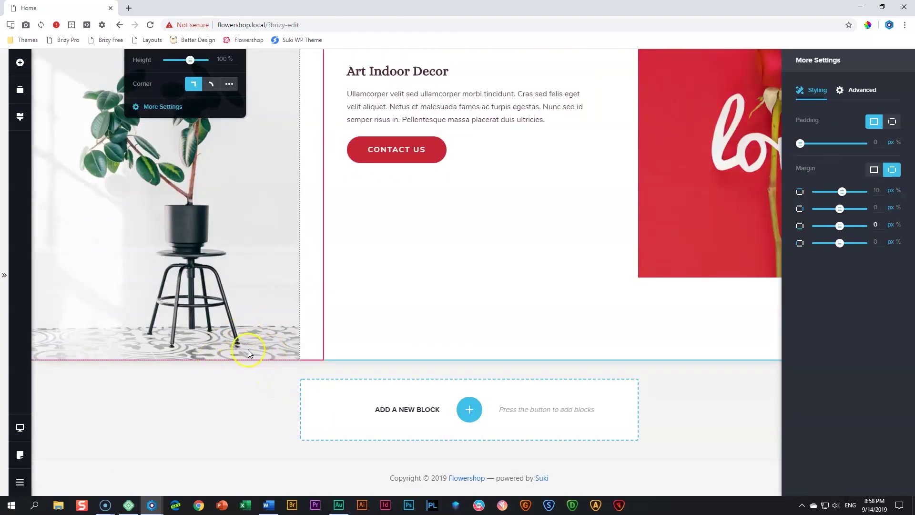
scroll(248, 353, "up", 3)
left_click(745, 467)
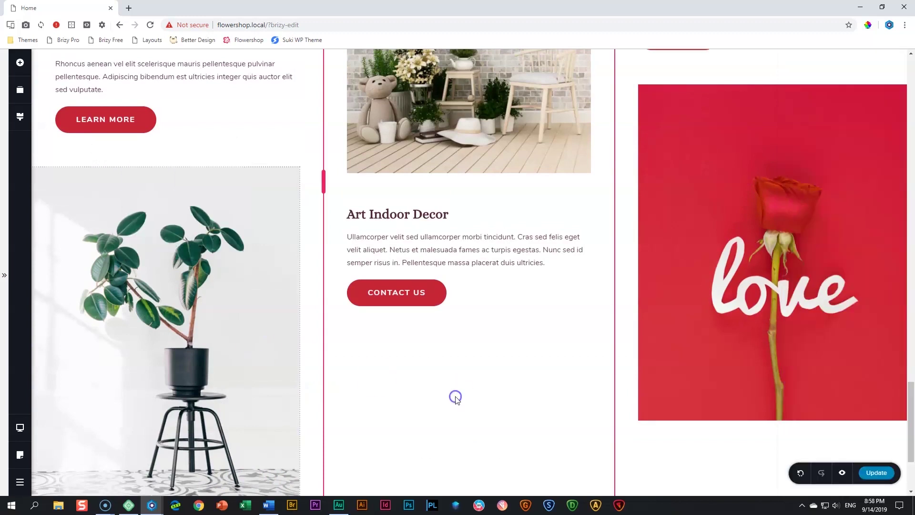
Look over the trimmed Featured Products section and bring up the Desktop/Tablet/Mobile menu
scroll(739, 465, "up", 7)
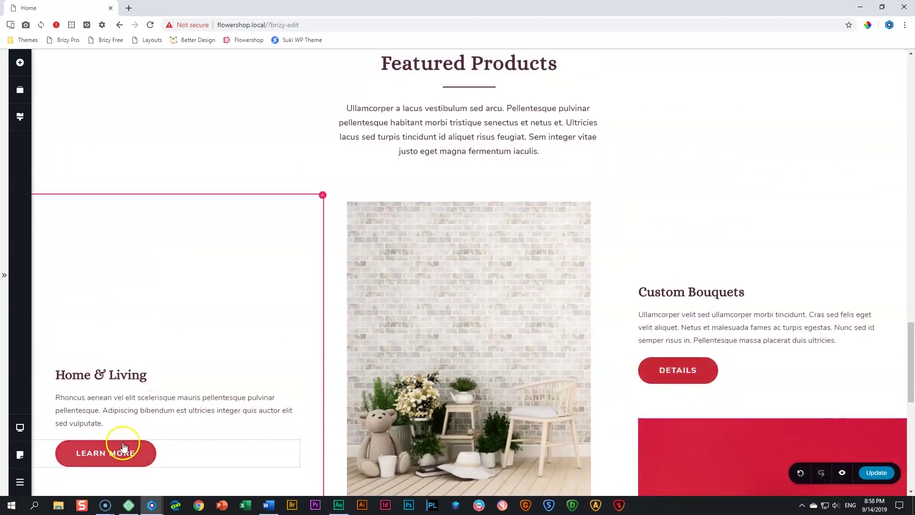
scroll(347, 433, "down", 4)
scroll(414, 439, "up", 7)
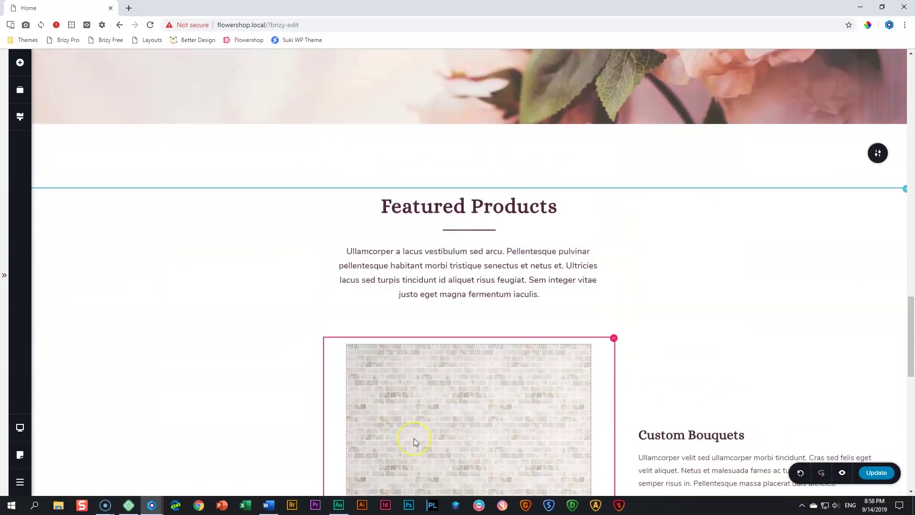
scroll(414, 438, "down", 5)
scroll(414, 441, "up", 5)
scroll(531, 411, "down", 4)
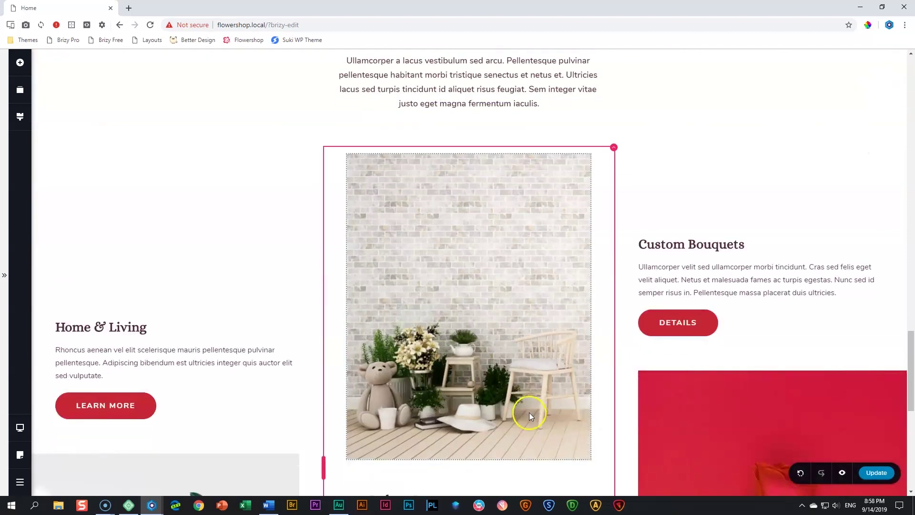
left_click(20, 427)
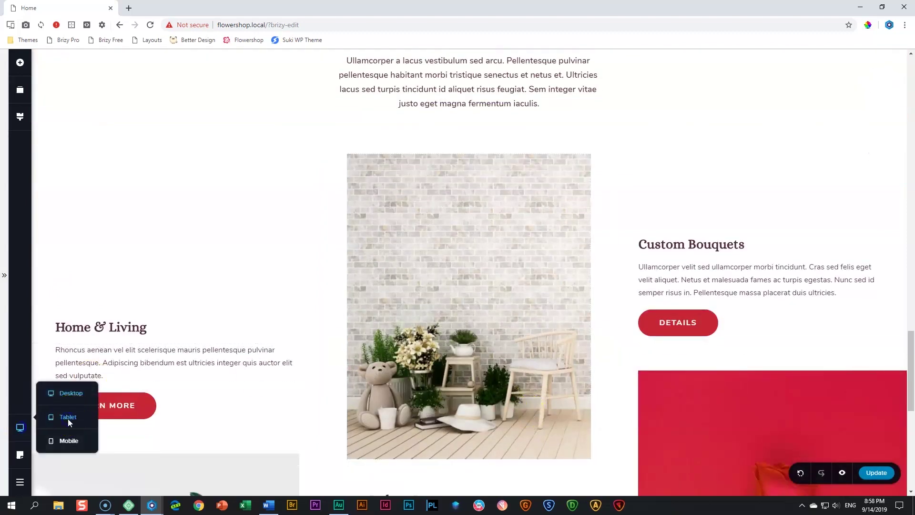
Switch to Tablet view and drag the Custom Bouquets and Home & Living spacers shorter
left_click(68, 417)
scroll(443, 374, "up", 5)
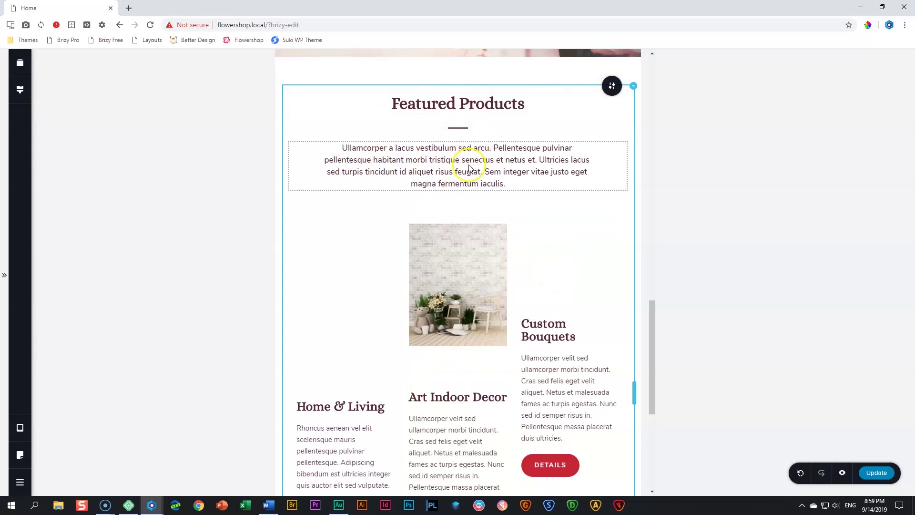
left_click(584, 278)
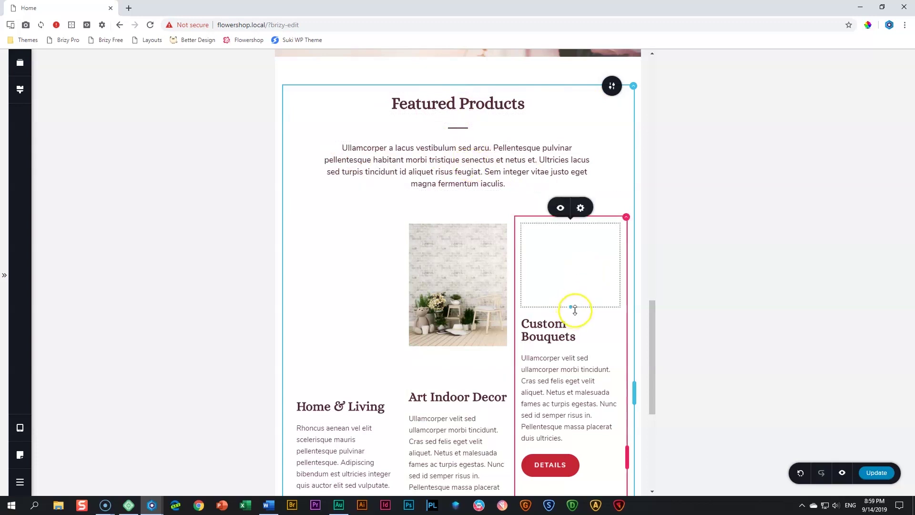
left_click_drag(575, 292, 578, 268)
left_click(362, 320)
left_click_drag(345, 388, 355, 303)
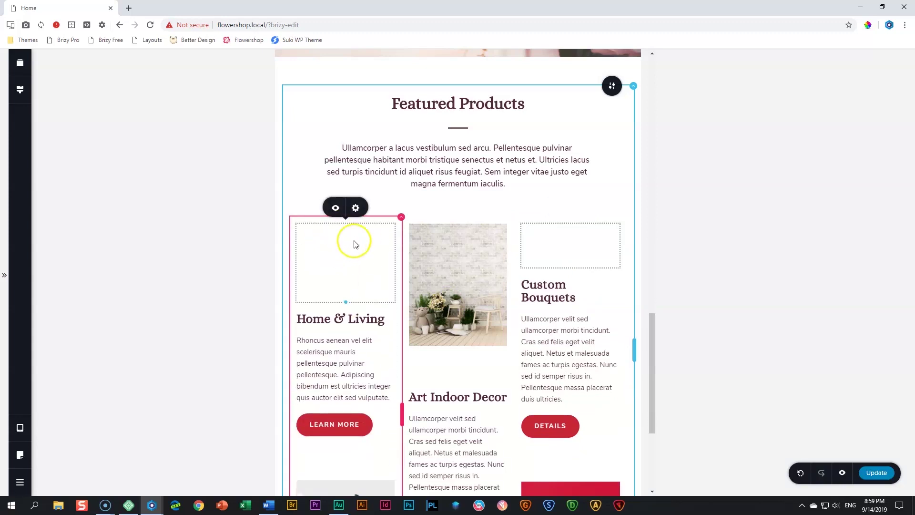
left_click_drag(572, 263, 572, 254)
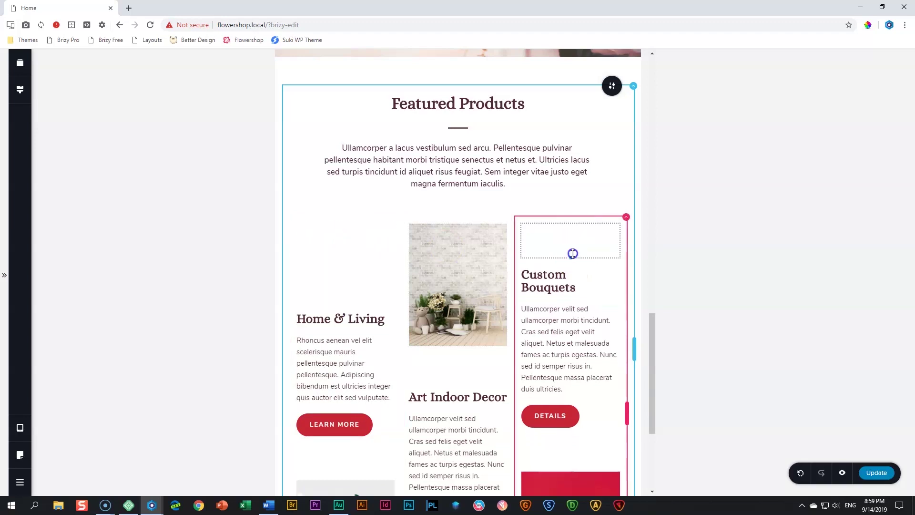
scroll(467, 277, "down", 2)
Set the spacers above Art Indoor Decor and Home & Living to 15 px height
left_click(463, 272)
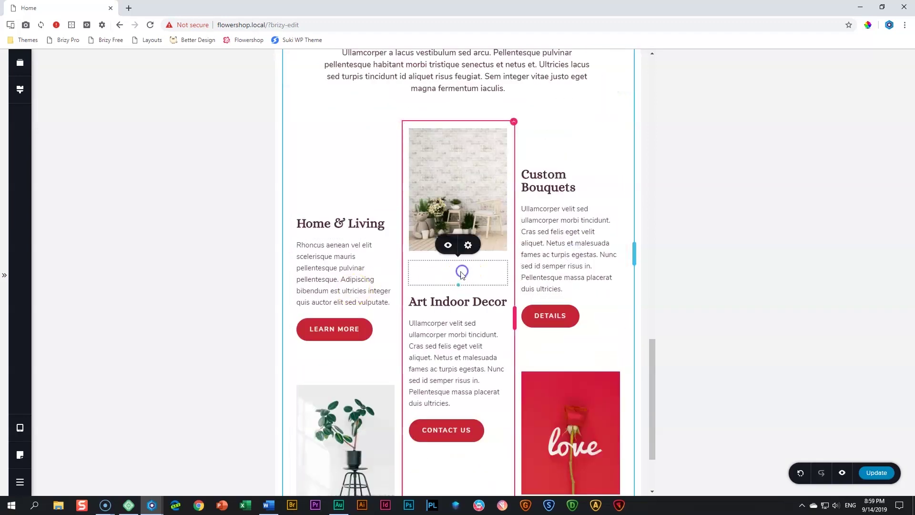
left_click(468, 251)
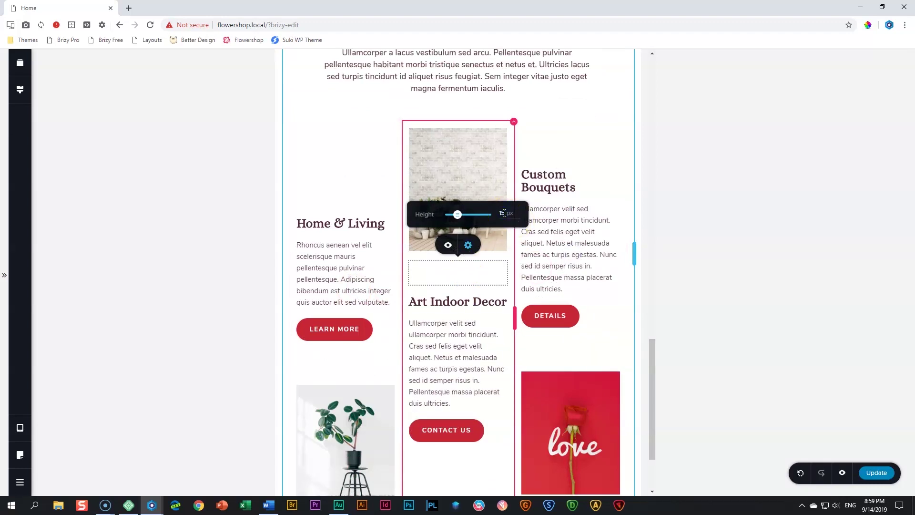
left_click(351, 373)
left_click(356, 335)
left_click(397, 306)
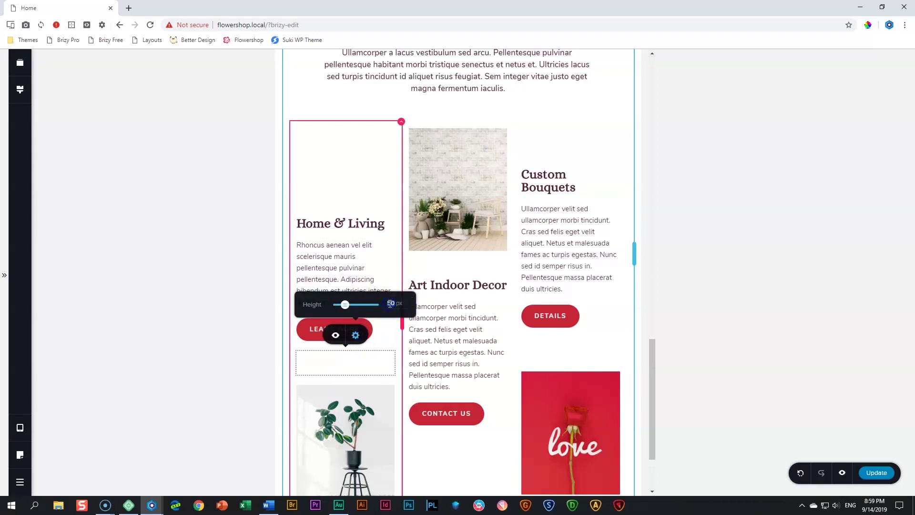
scroll(465, 302, "down", 2)
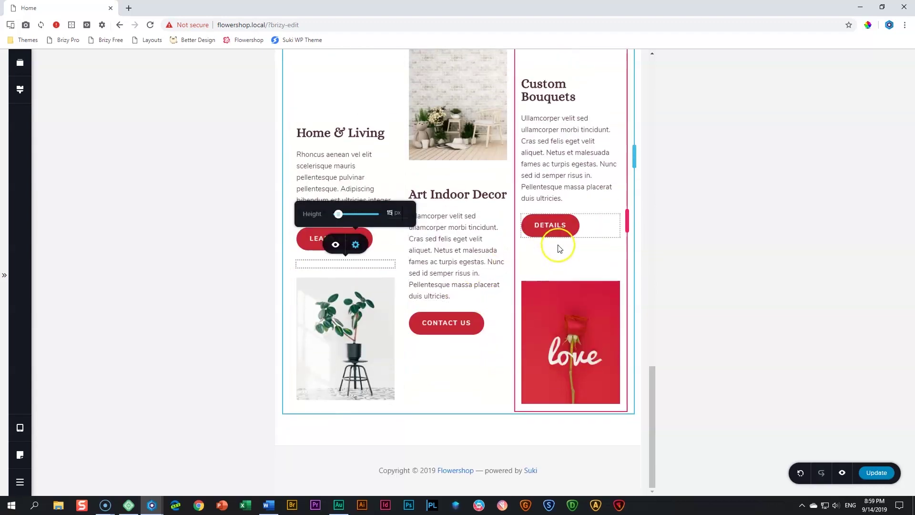
Set the spacer under the Details button to 15 px height
left_click(553, 264)
left_click(581, 232)
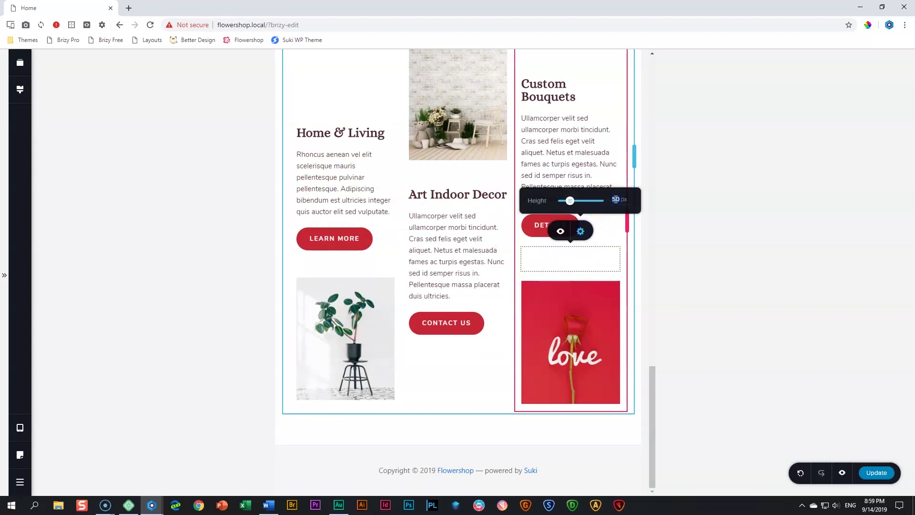
scroll(607, 204, "up", 5)
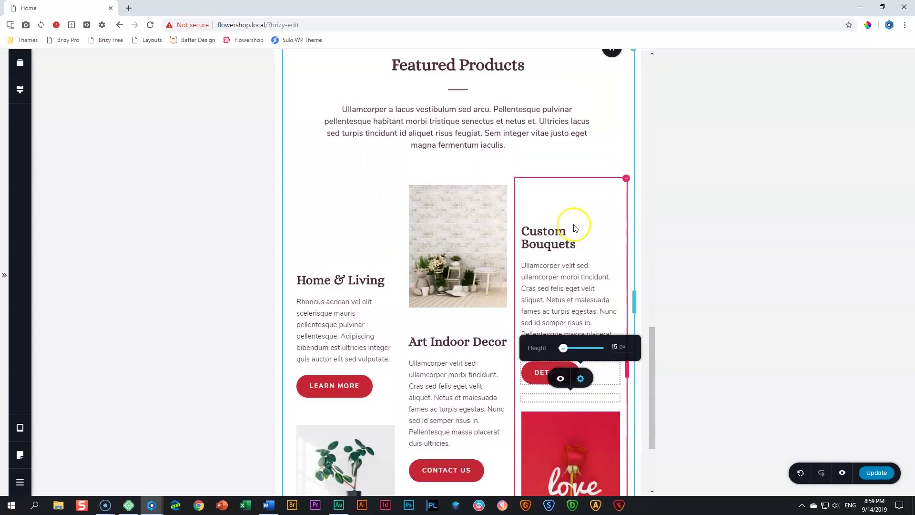
scroll(598, 220, "down", 4)
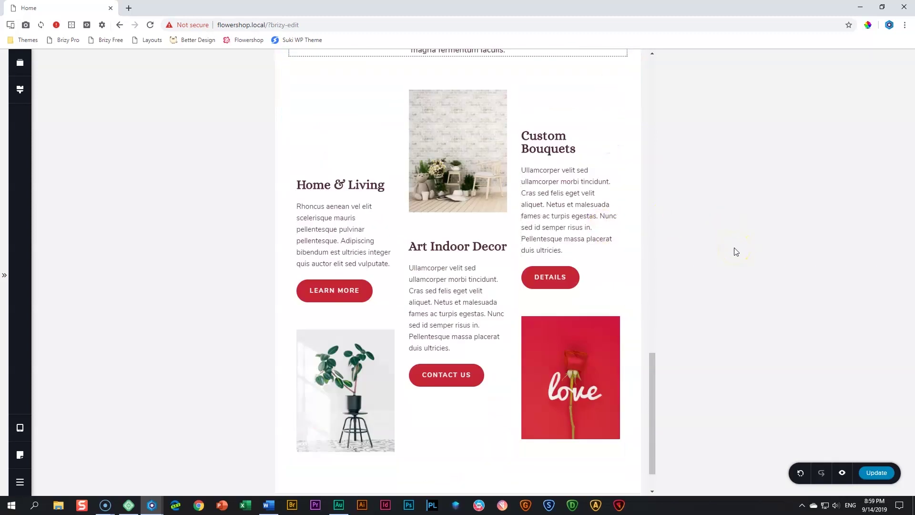
left_click(19, 428)
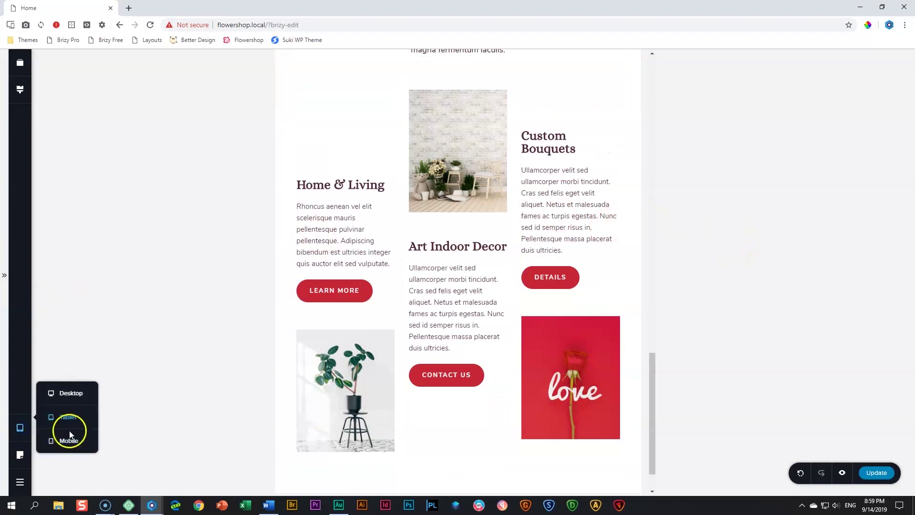
Switch to Mobile view and show the Featured Products column's 0/25/0/25 px padding settings
left_click(73, 442)
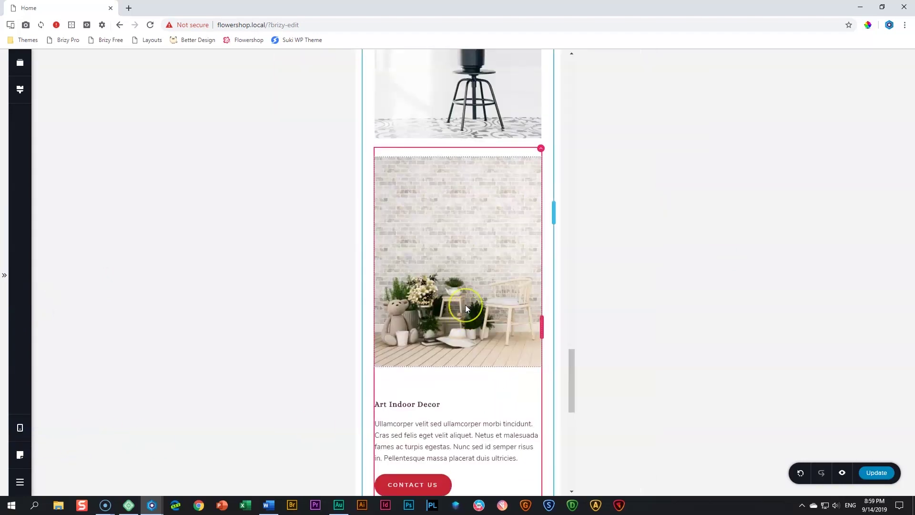
scroll(466, 304, "up", 5)
scroll(465, 304, "up", 7)
scroll(465, 305, "down", 8)
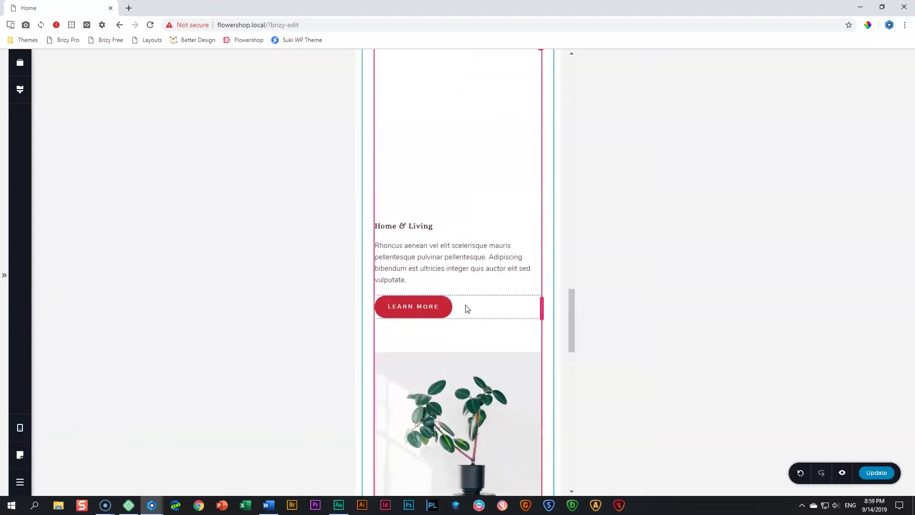
scroll(465, 304, "down", 9)
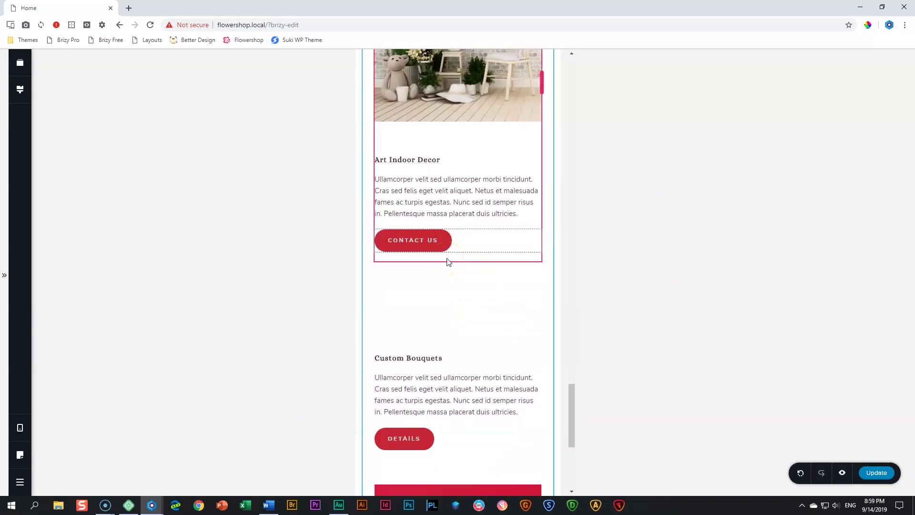
scroll(448, 261, "up", 15)
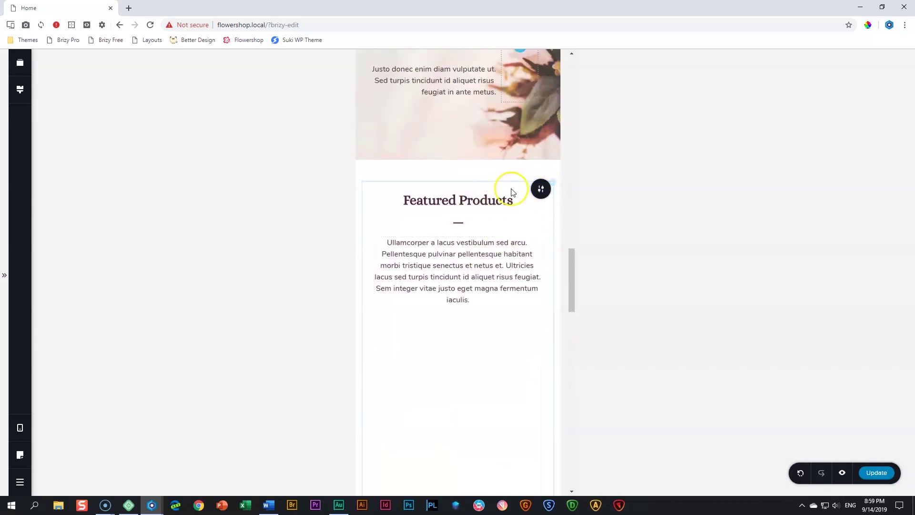
left_click(555, 184)
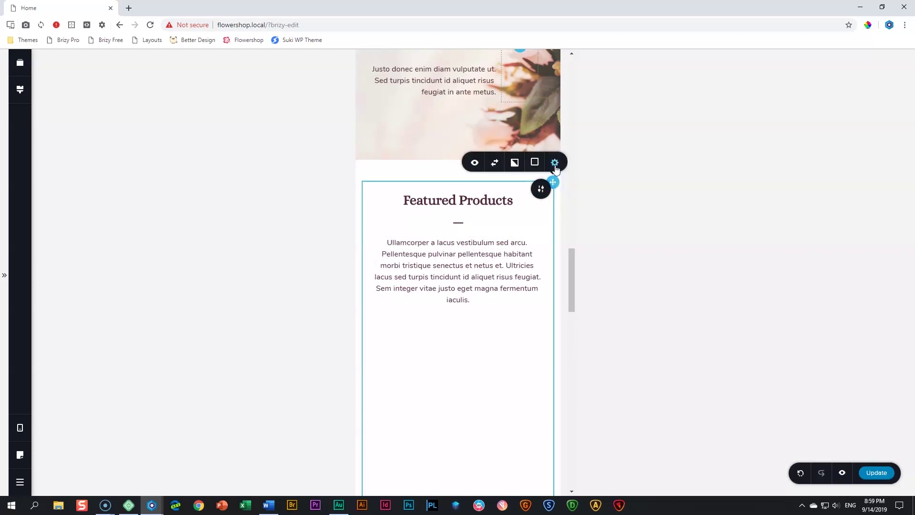
left_click(555, 164)
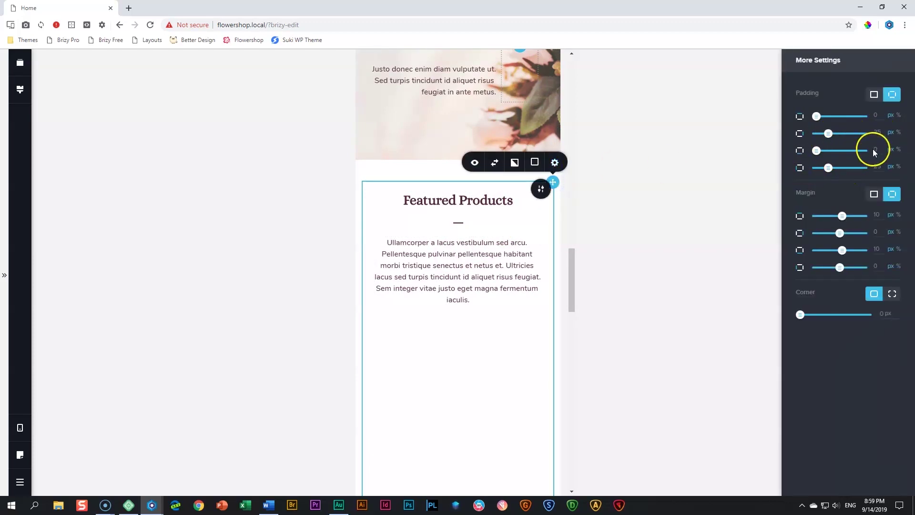
left_click(553, 183)
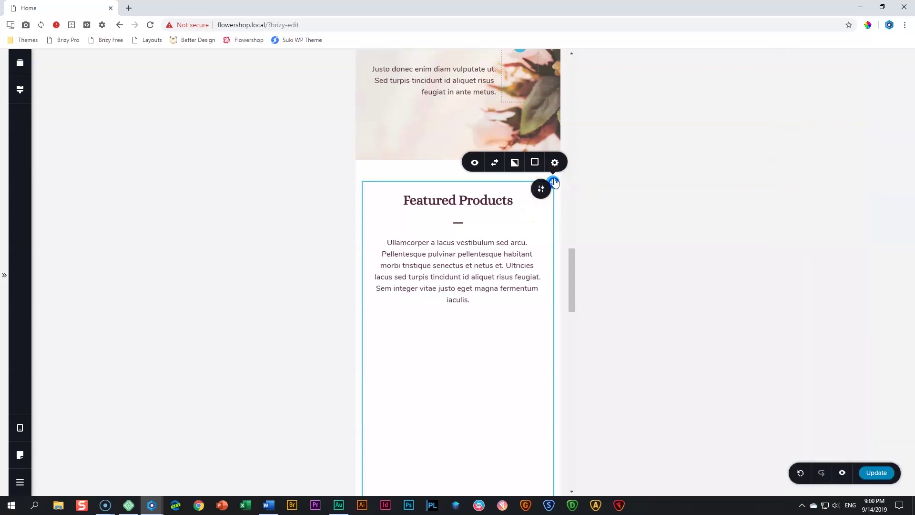
left_click(555, 163)
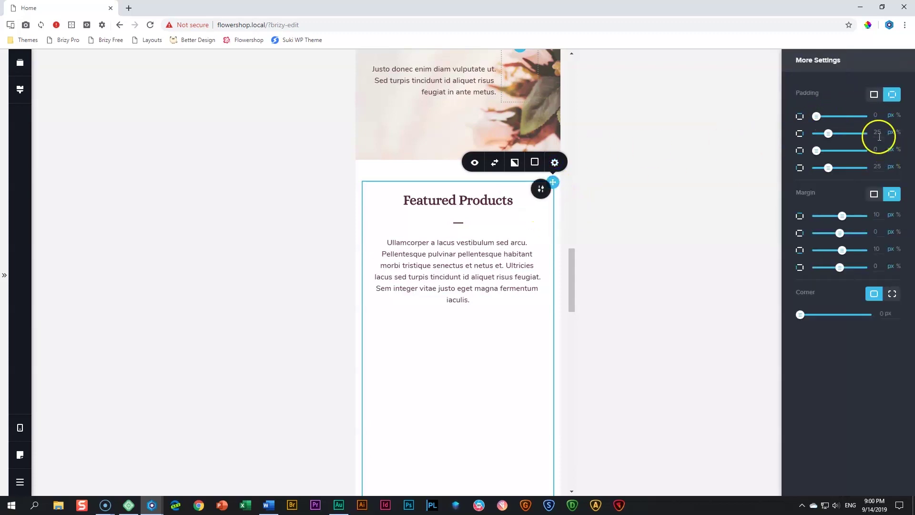
scroll(501, 210, "down", 2)
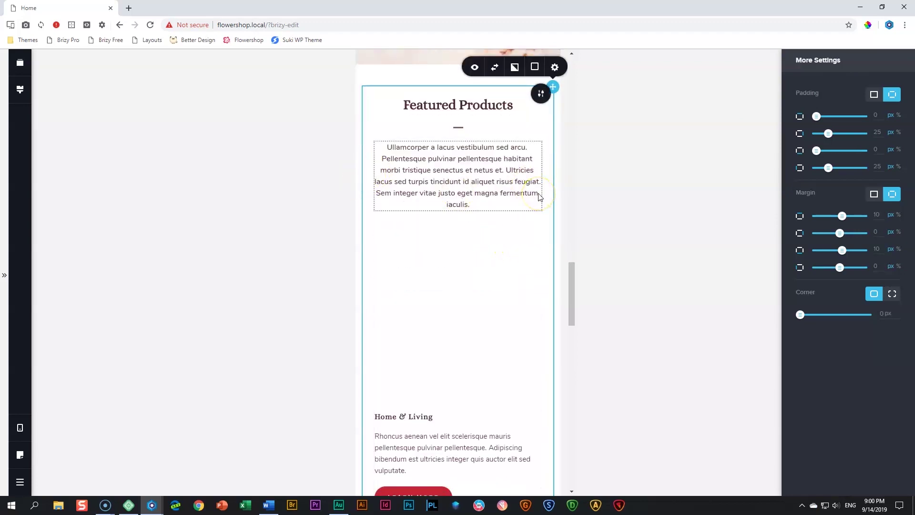
Drag the mobile spacers above Home & Living and Custom Bouquets up to about 20 px
left_click(443, 300)
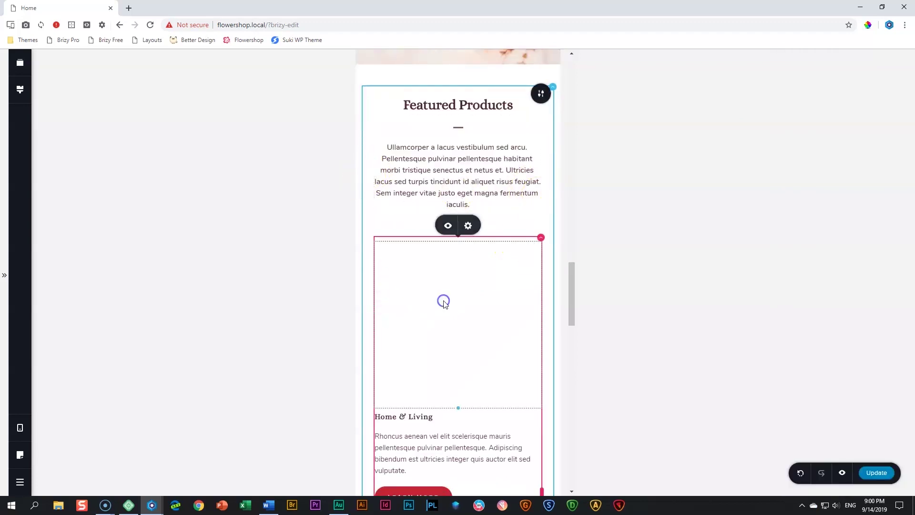
scroll(443, 300, "down", 3)
left_click_drag(464, 281, 460, 143)
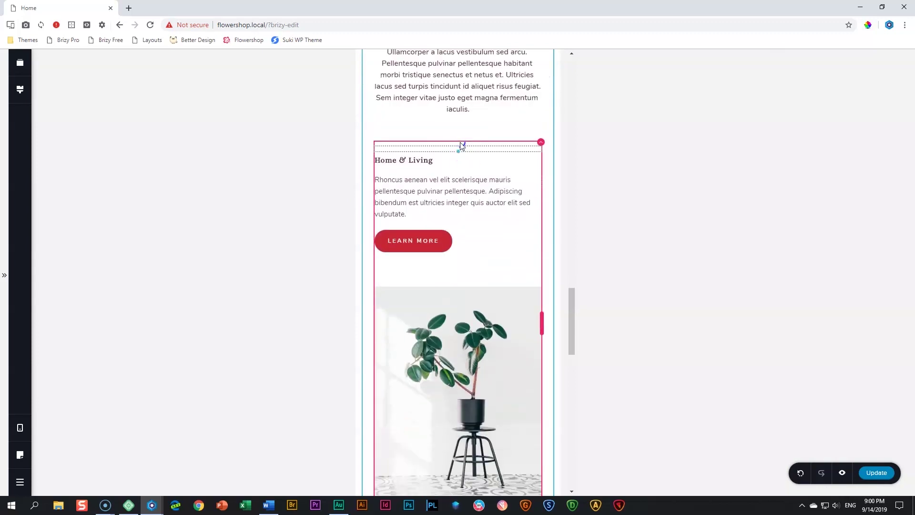
scroll(481, 221, "down", 12)
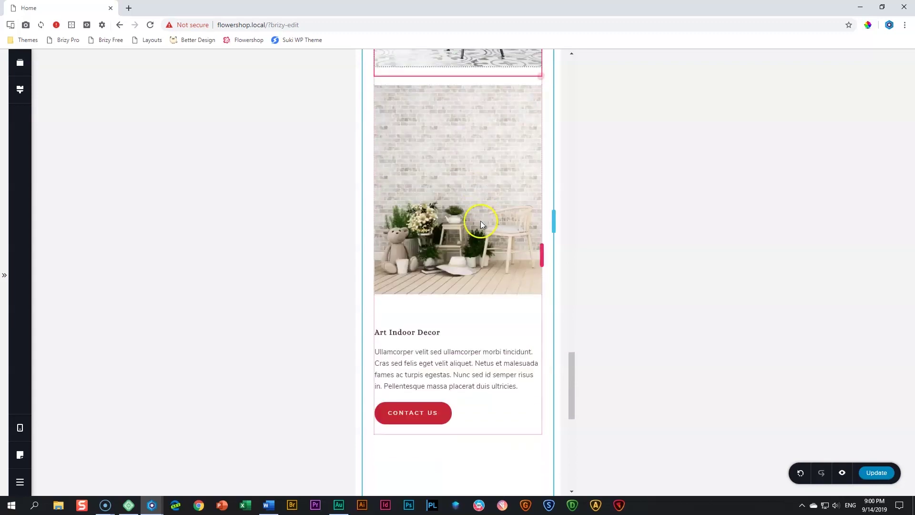
left_click(459, 281)
left_click_drag(460, 295, 464, 251)
scroll(587, 312, "up", 6)
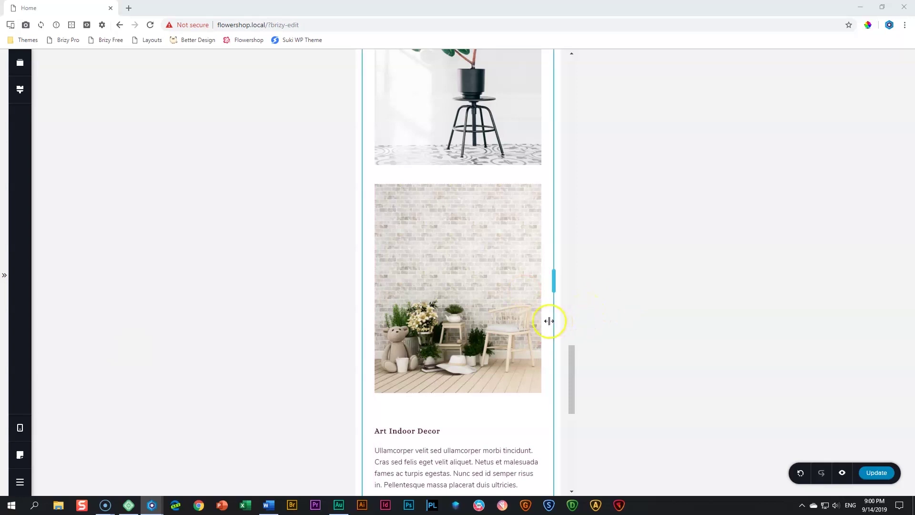
scroll(548, 321, "up", 10)
scroll(549, 321, "up", 2)
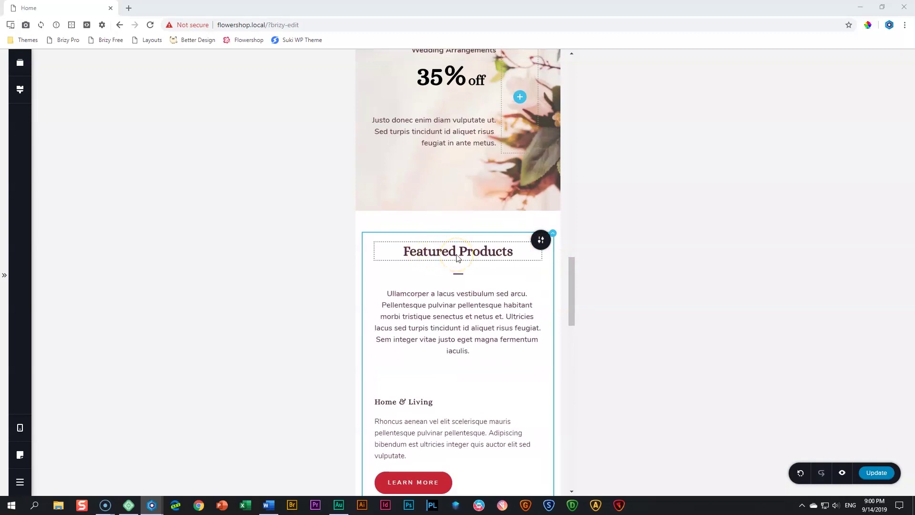
Left-align the Featured Products heading and its divider line in mobile view
left_click(435, 317)
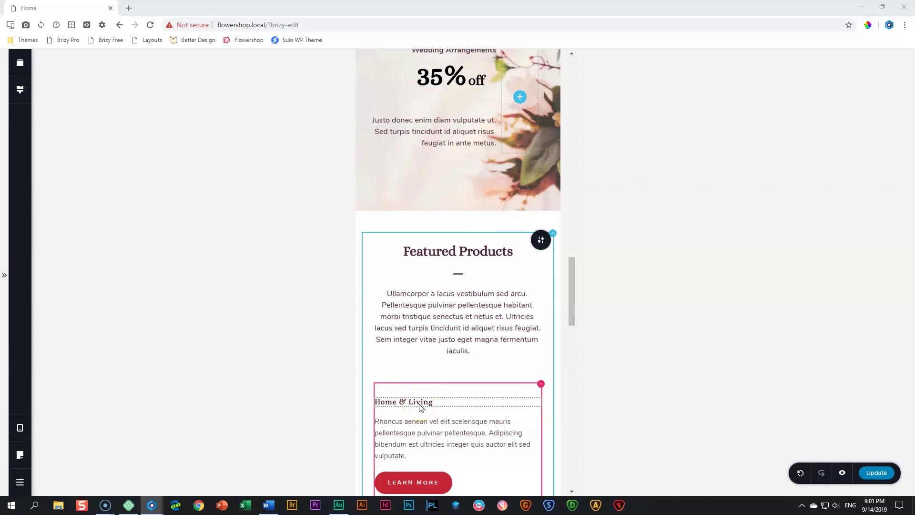
scroll(421, 407, "down", 3)
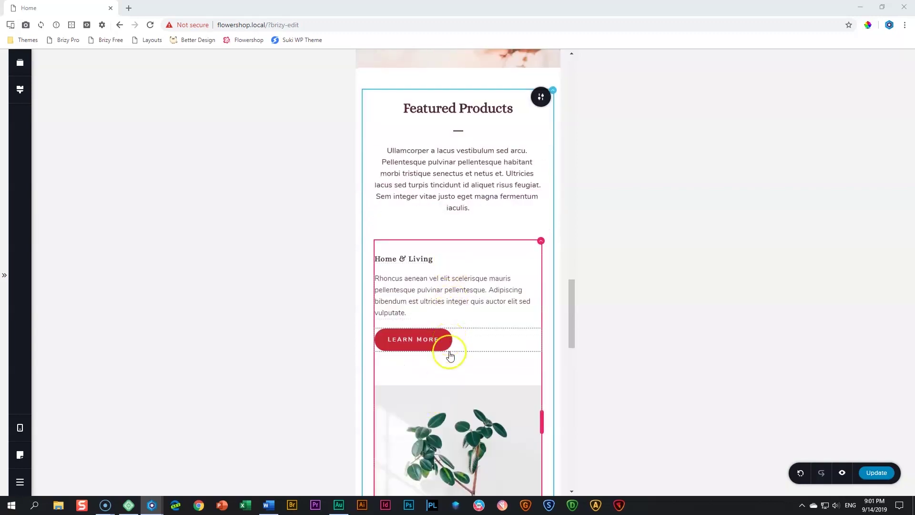
scroll(450, 349, "down", 15)
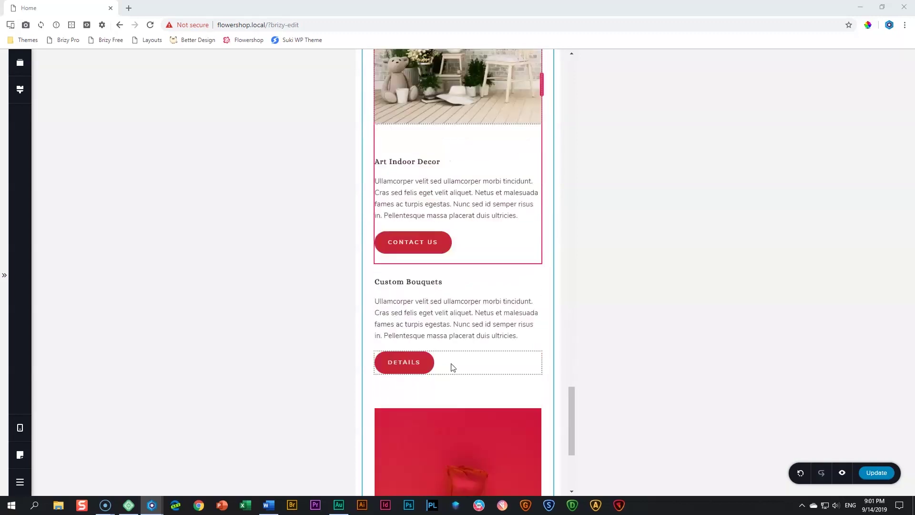
scroll(452, 367, "up", 15)
left_click(461, 304)
left_click(468, 274)
left_click(468, 275)
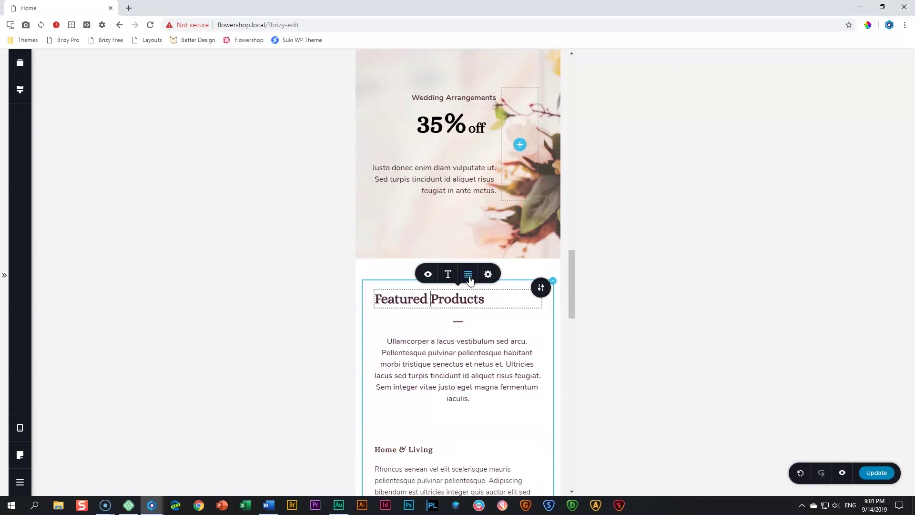
left_click(459, 323)
left_click(461, 305)
Left-align the intro paragraph under the heading
left_click_drag(454, 363, 454, 353)
left_click(470, 325)
left_click(469, 322)
left_click(469, 321)
left_click(478, 410)
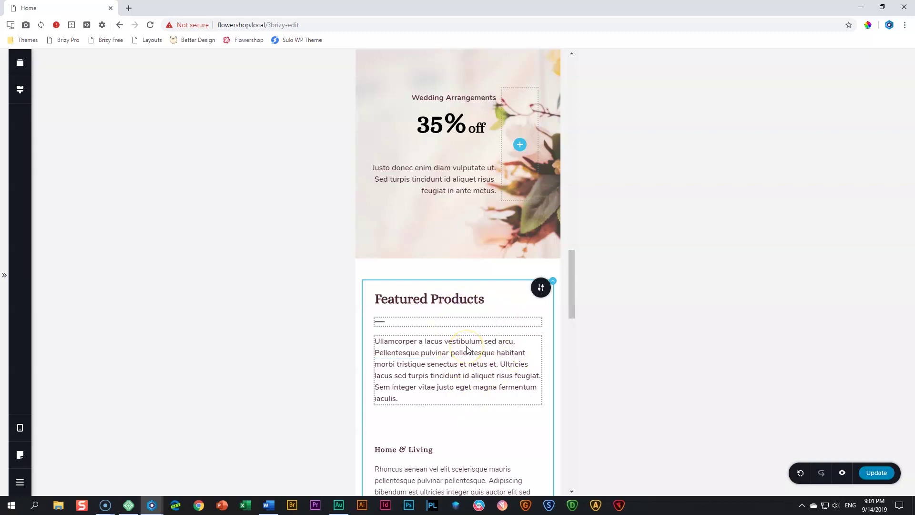
Step the editor through Tablet width and back to Desktop
mouse_move(21, 427)
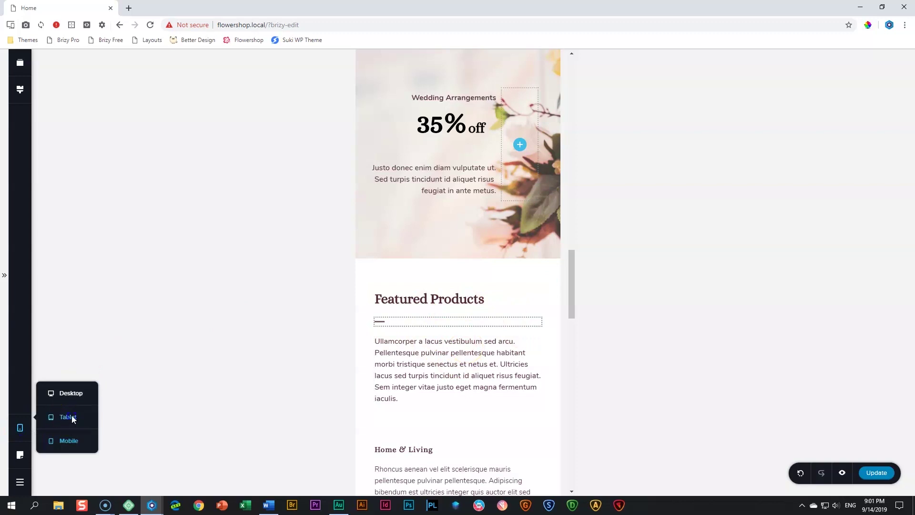
left_click(73, 419)
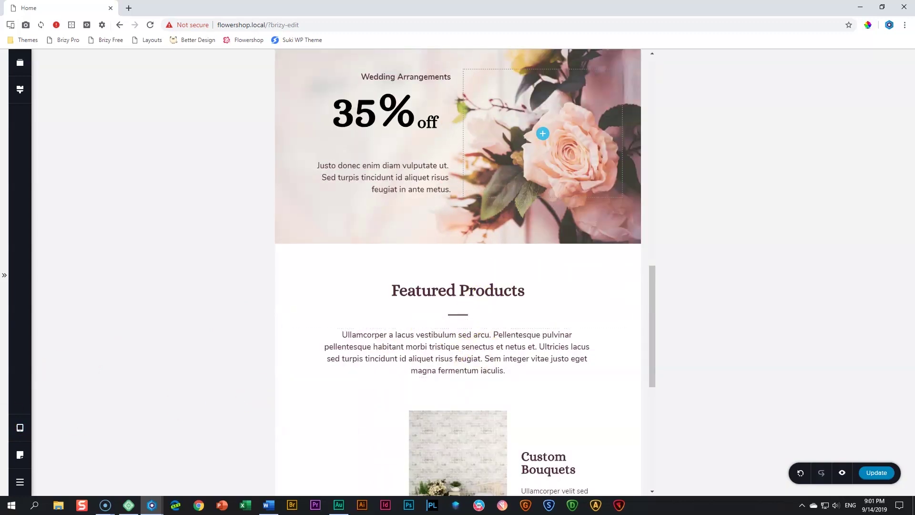
mouse_move(20, 427)
left_click(68, 394)
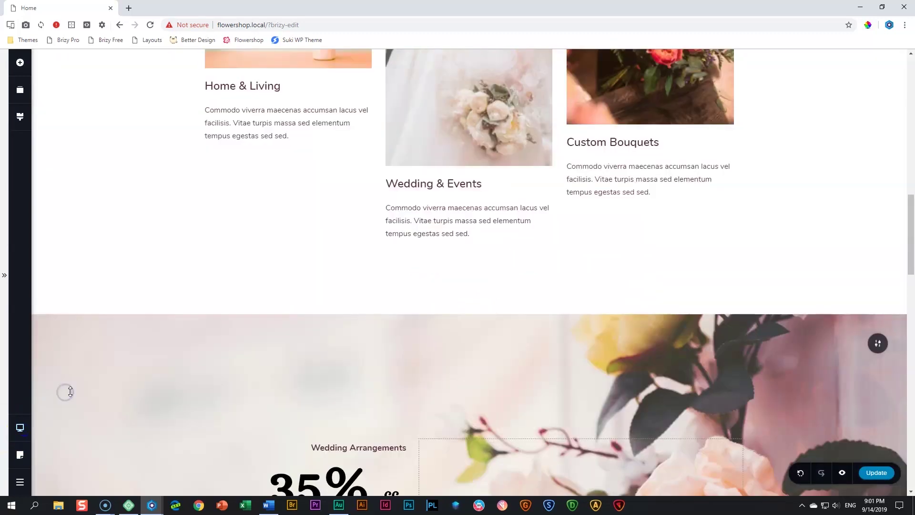
Save the homepage with Update and open its live preview in a new tab
scroll(499, 268, "up", 4)
scroll(500, 271, "down", 15)
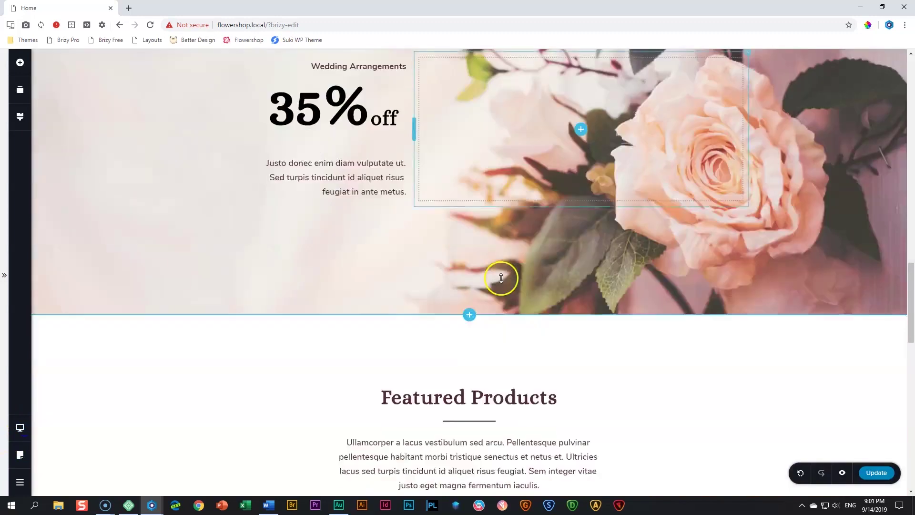
scroll(502, 279, "up", 2)
scroll(502, 279, "up", 2)
left_click(864, 464)
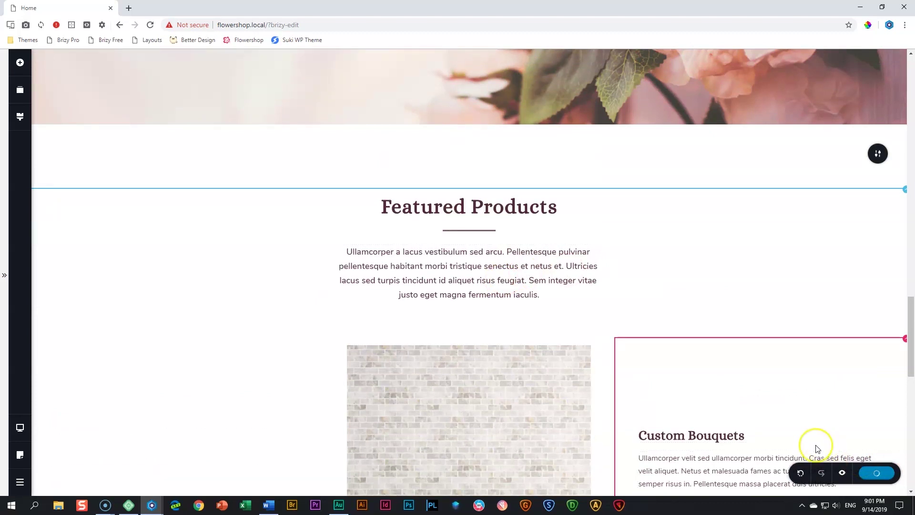
left_click(842, 473)
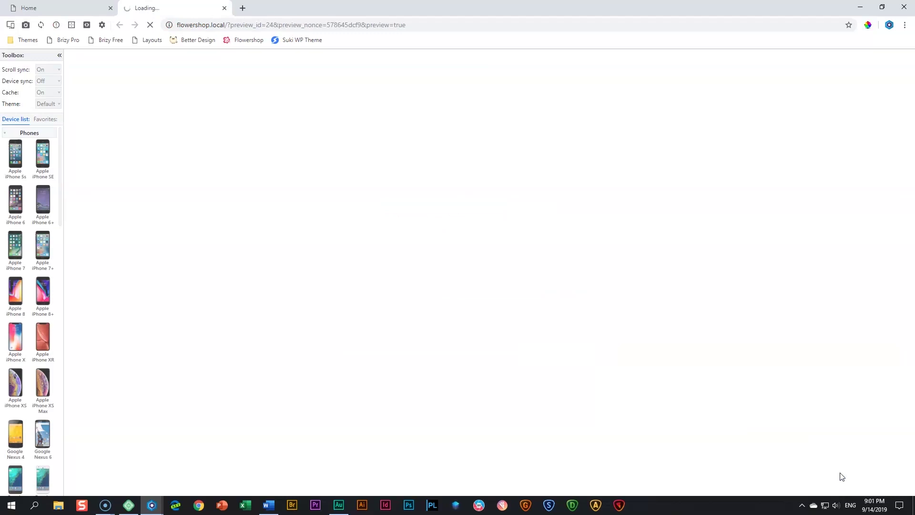
Filter the device list to Favorites and scroll through the homepage on Apple iPhone X
left_click(39, 123)
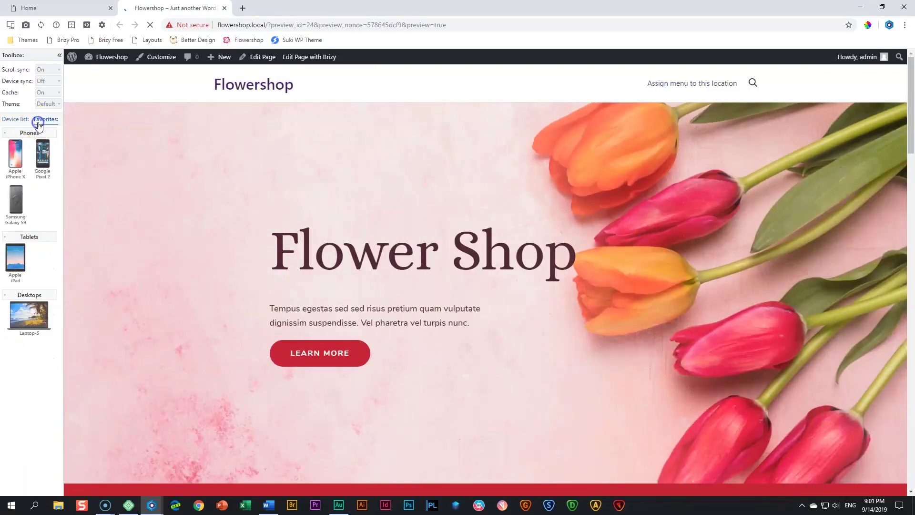
scroll(126, 172, "down", 6)
left_click(15, 154)
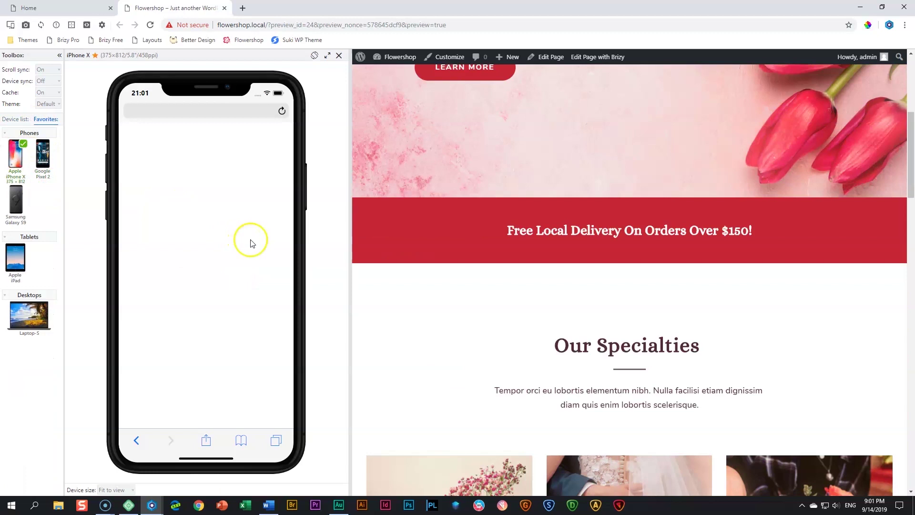
scroll(537, 267, "down", 20)
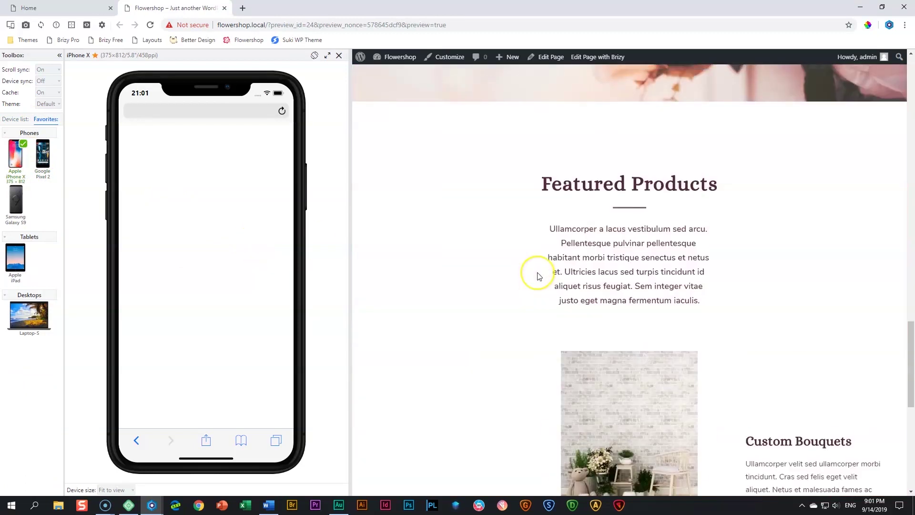
scroll(539, 275, "up", 5)
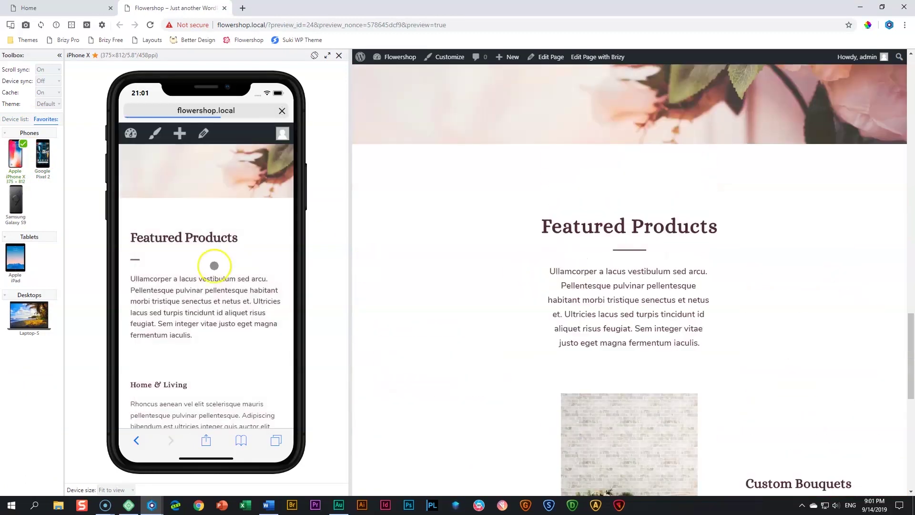
scroll(215, 267, "up", 5)
scroll(215, 267, "up", 6)
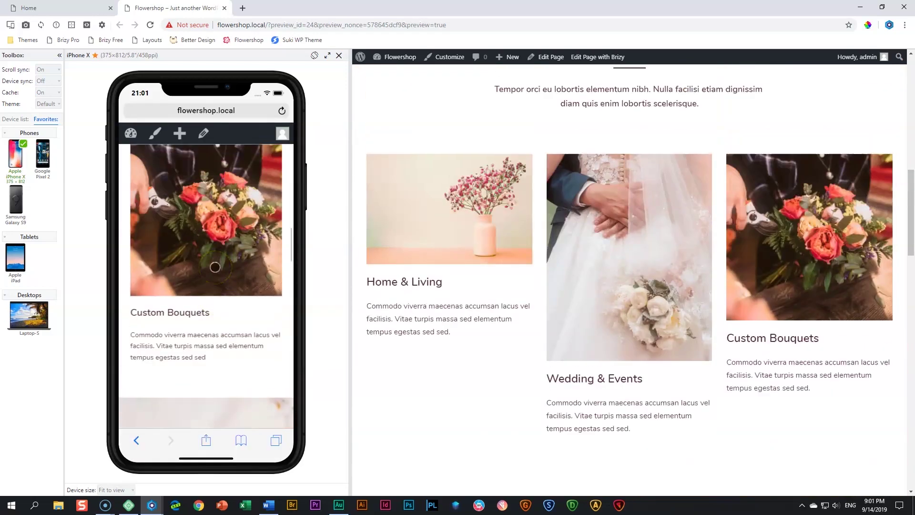
scroll(215, 267, "down", 5)
scroll(215, 267, "down", 10)
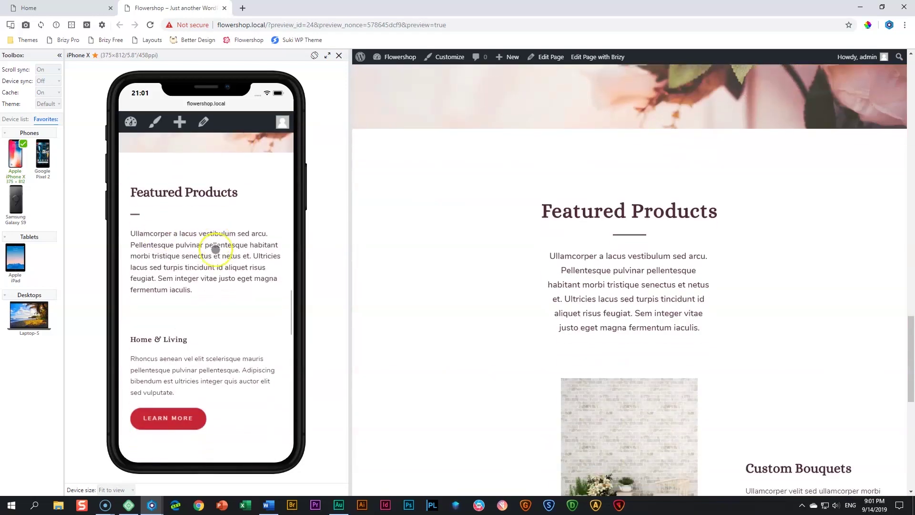
scroll(216, 249, "down", 6)
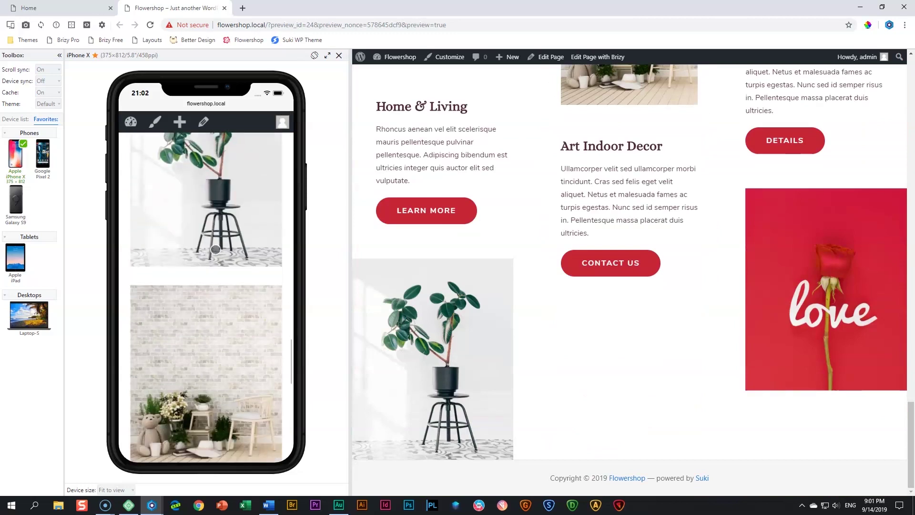
scroll(215, 249, "down", 3)
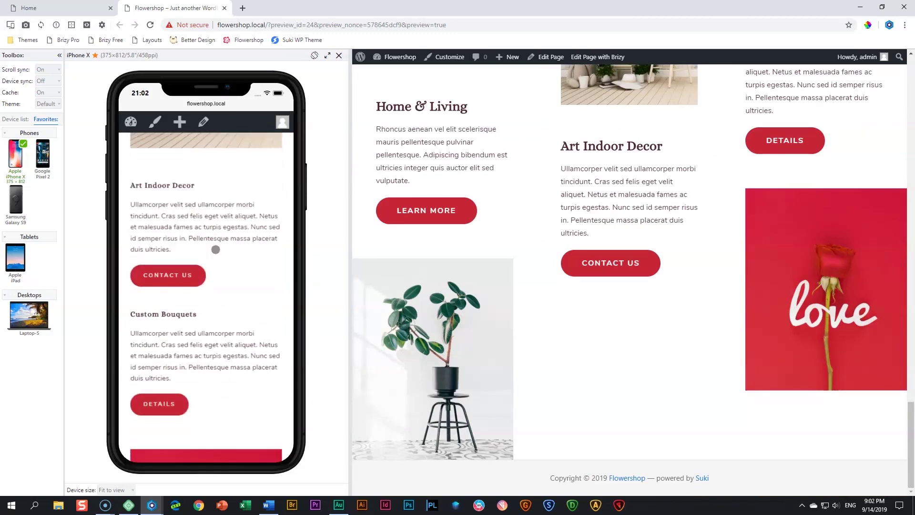
scroll(215, 249, "down", 2)
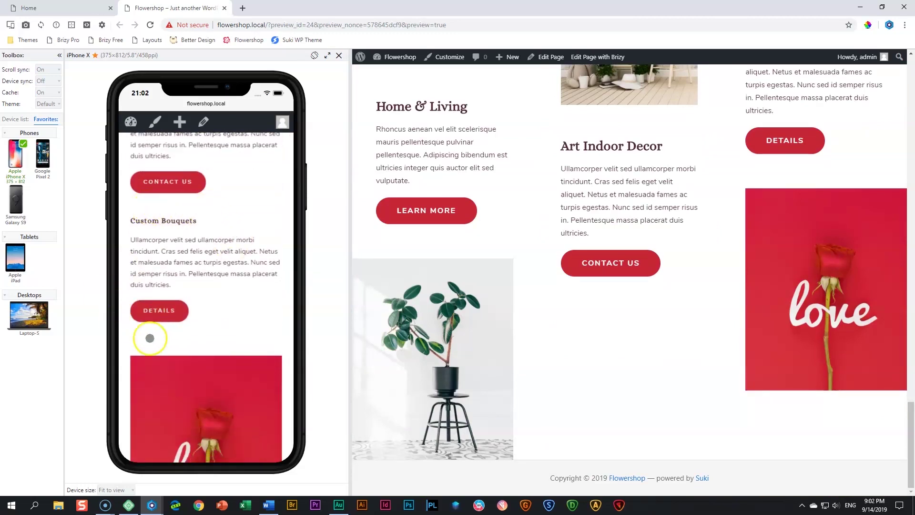
scroll(166, 336, "down", 4)
scroll(166, 334, "up", 7)
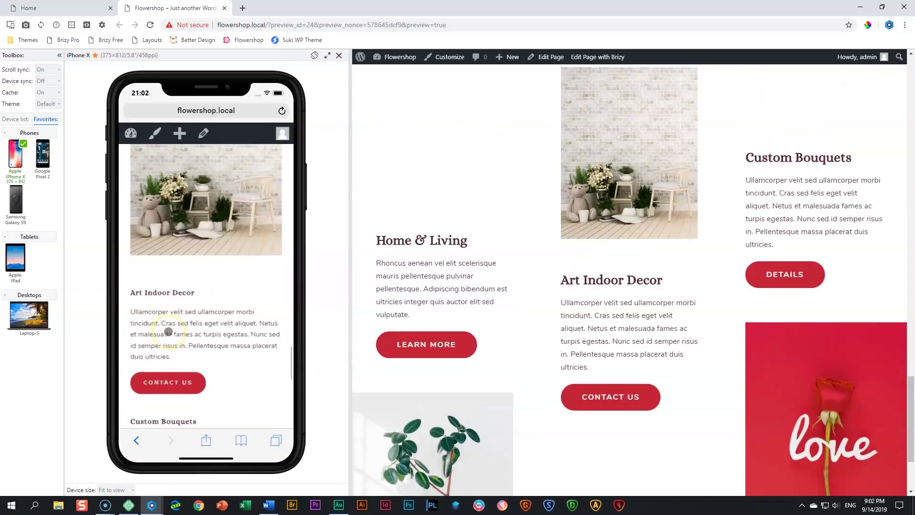
scroll(169, 332, "up", 3)
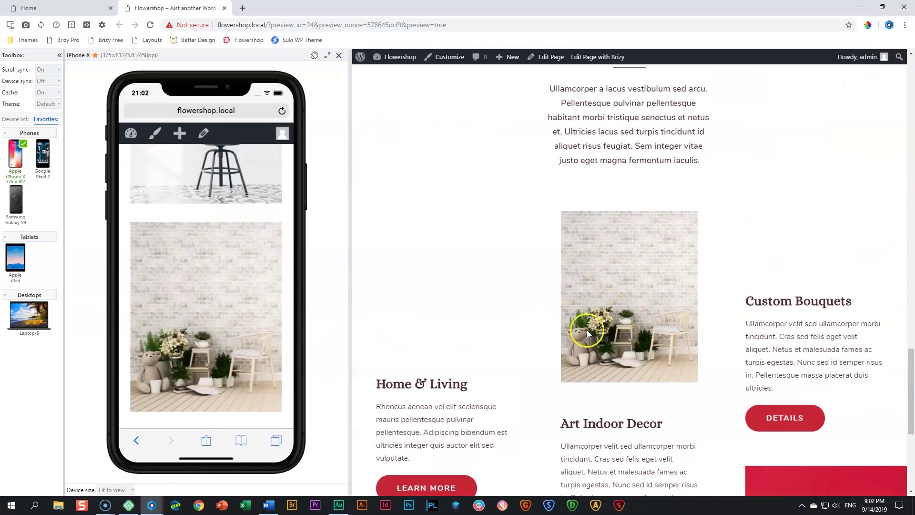
scroll(580, 331, "down", 4)
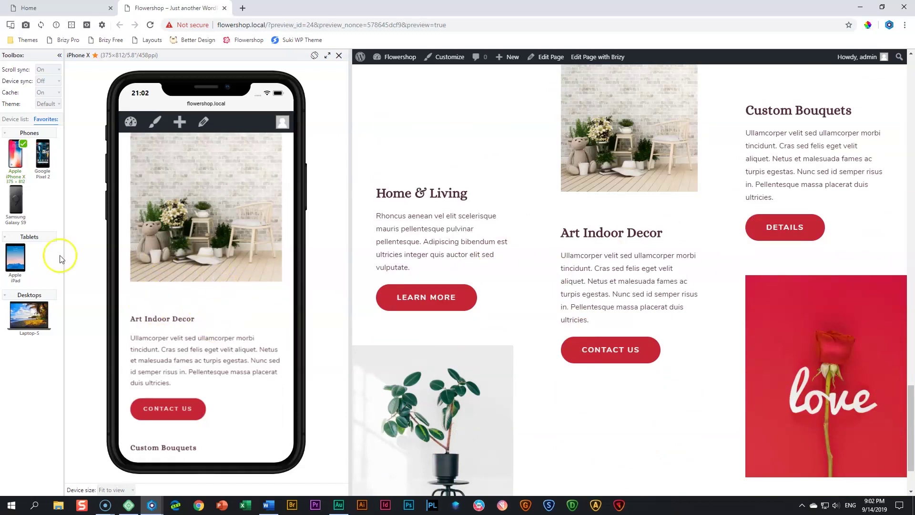
Preview the homepage on Apple iPad and Laptop-S, then close the device panel
left_click(16, 258)
scroll(192, 285, "up", 4)
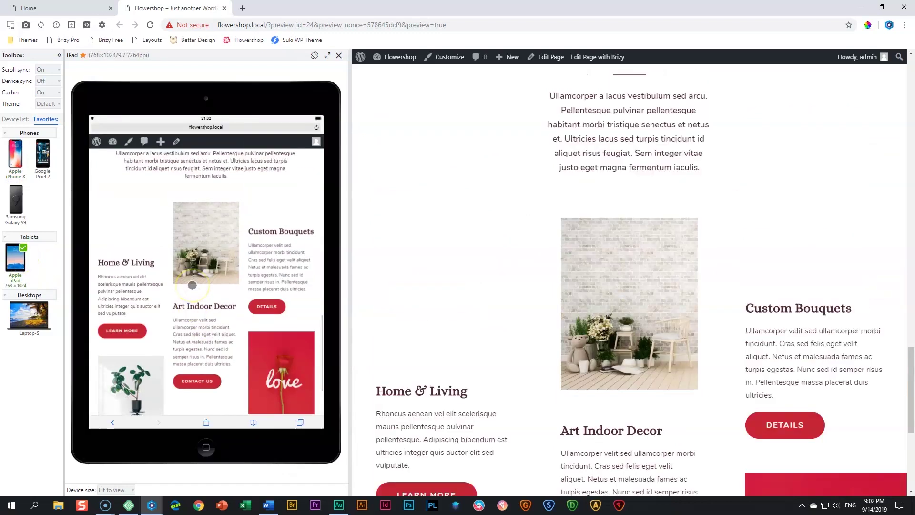
scroll(193, 285, "down", 2)
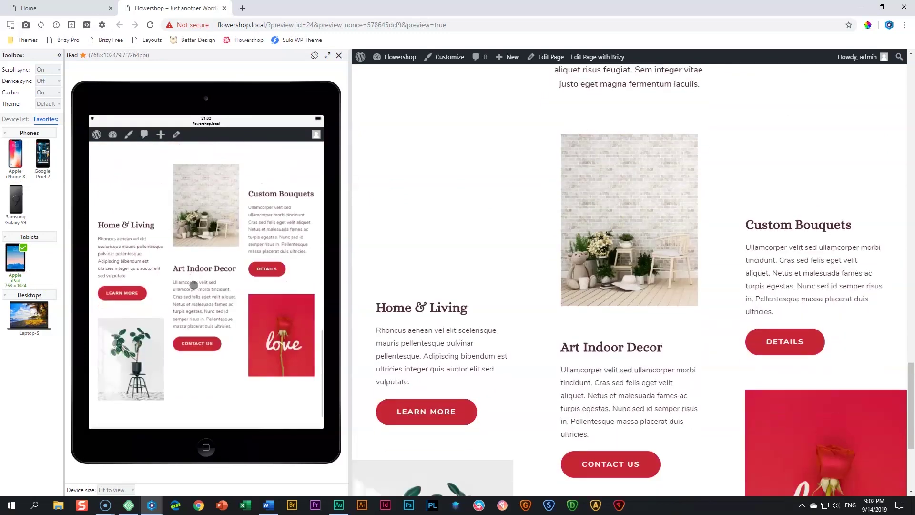
left_click(48, 312)
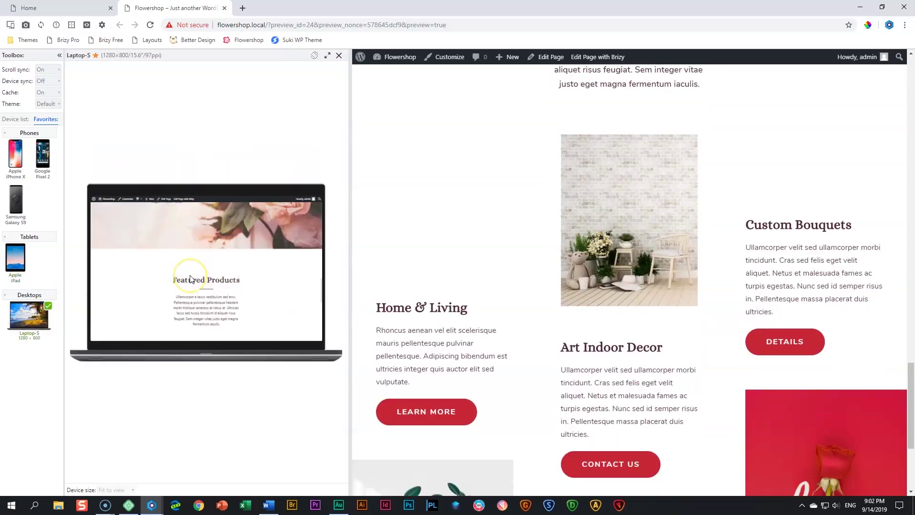
scroll(190, 279, "down", 2)
scroll(190, 279, "up", 4)
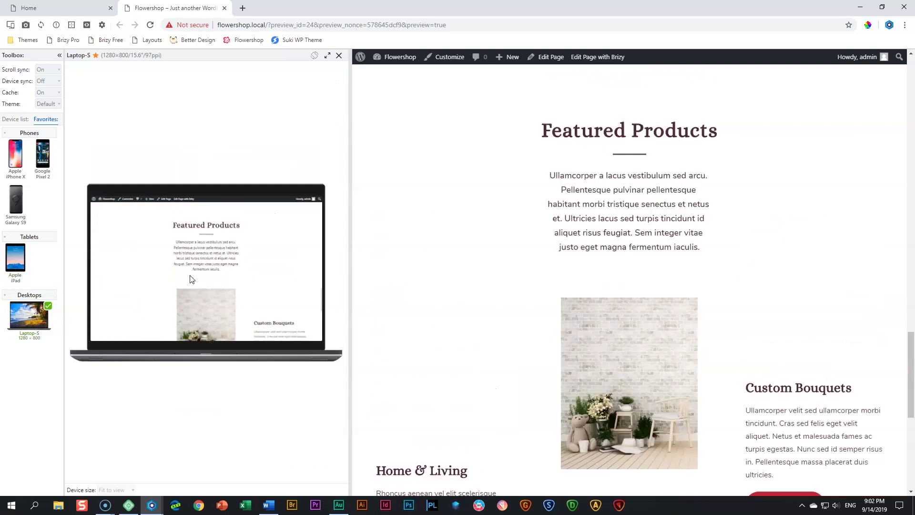
scroll(190, 279, "down", 2)
scroll(190, 279, "up", 2)
scroll(189, 279, "down", 2)
scroll(190, 278, "up", 3)
scroll(190, 279, "down", 4)
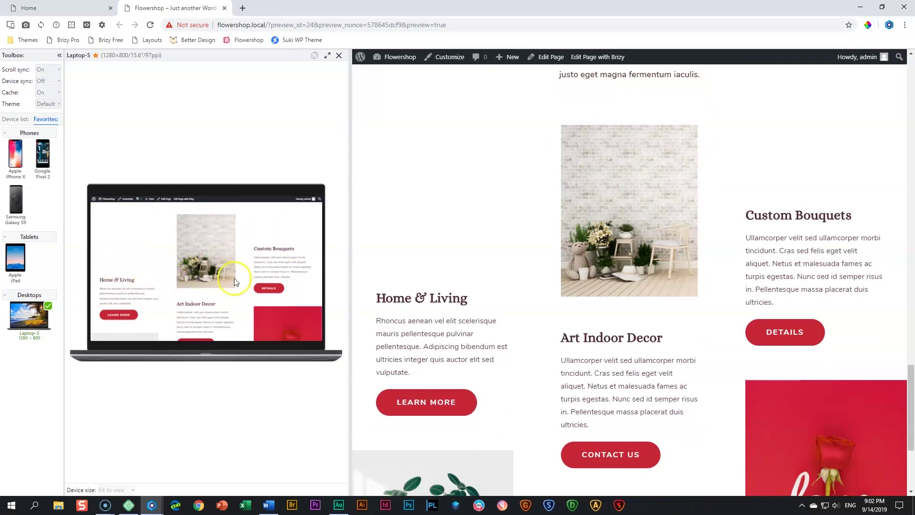
left_click(336, 57)
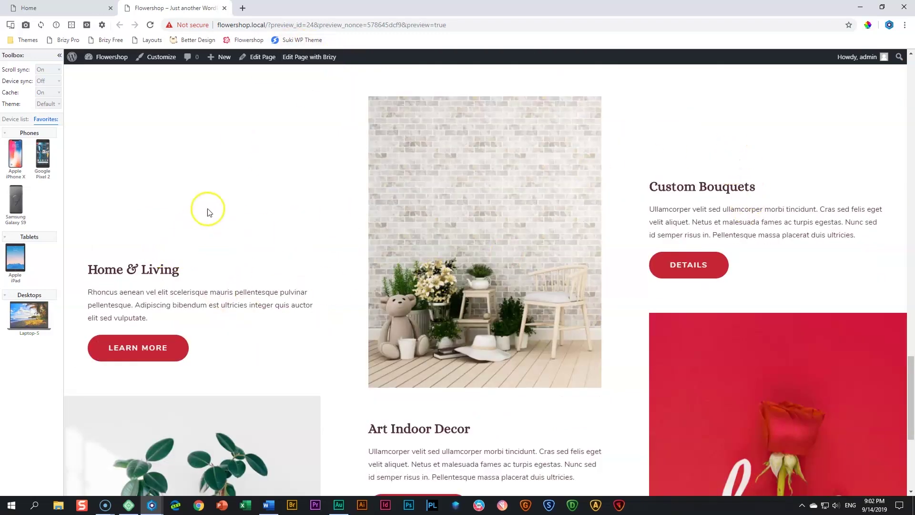
Shorten the empty spacer above Custom Bouquets so the Featured Products headings sit higher
left_click(91, 8)
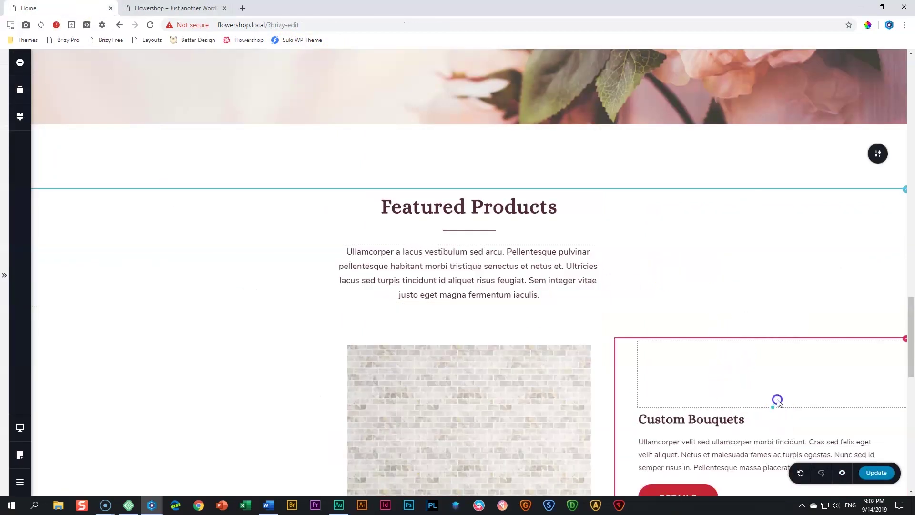
scroll(485, 341, "down", 5)
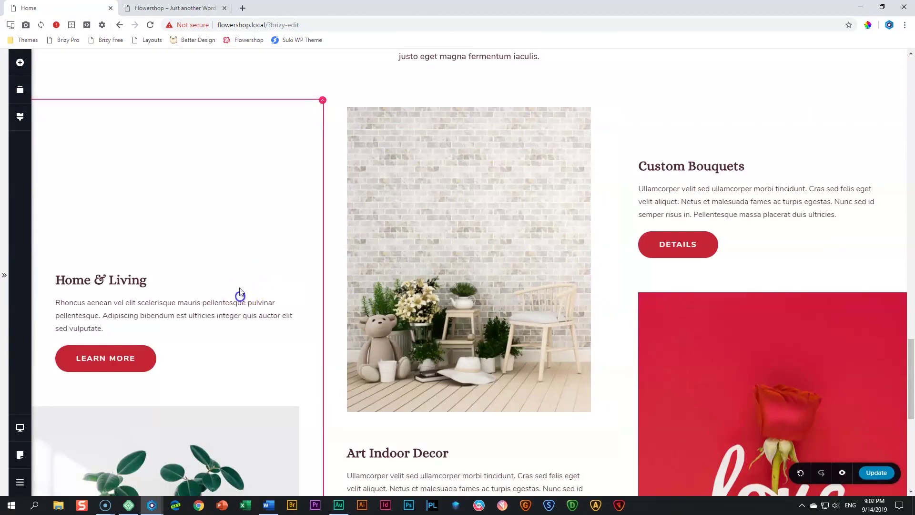
mouse_move(198, 228)
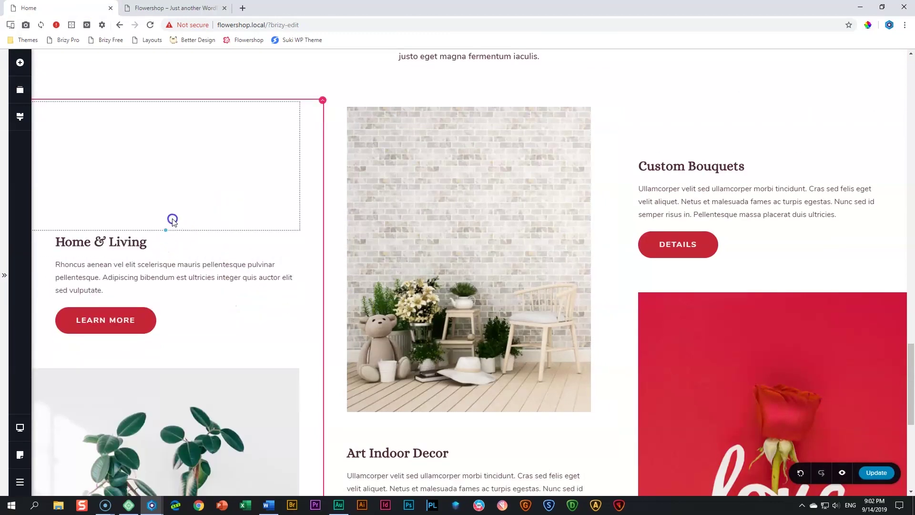
left_click_drag(775, 151, 777, 134)
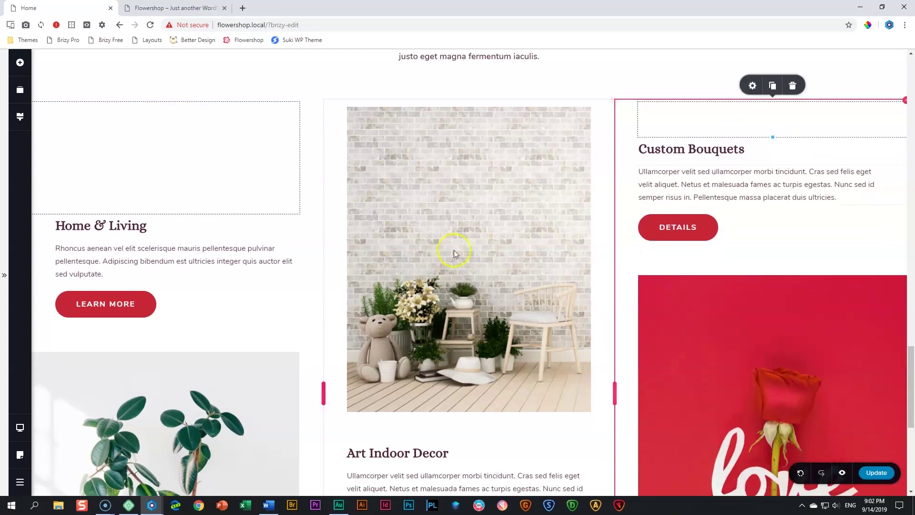
Save the page with Update and check the Featured Products section above the footer
left_click(884, 475)
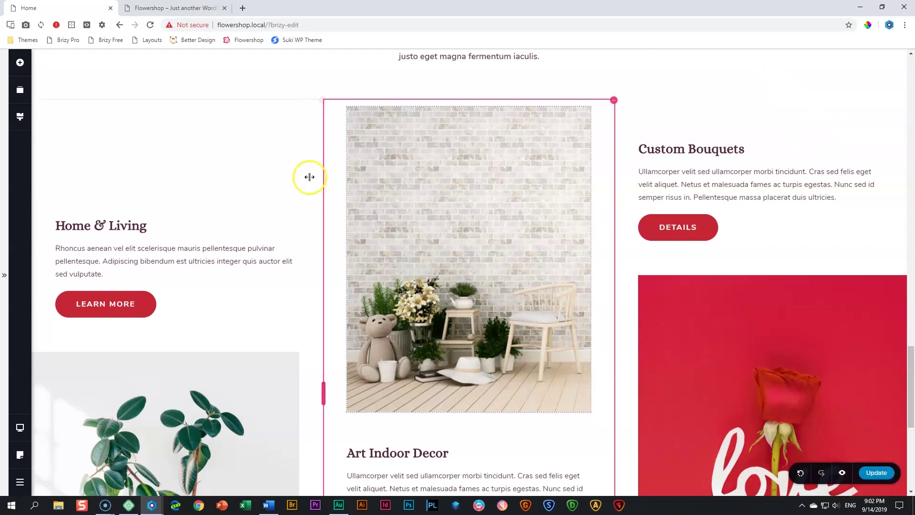
scroll(603, 266, "down", 7)
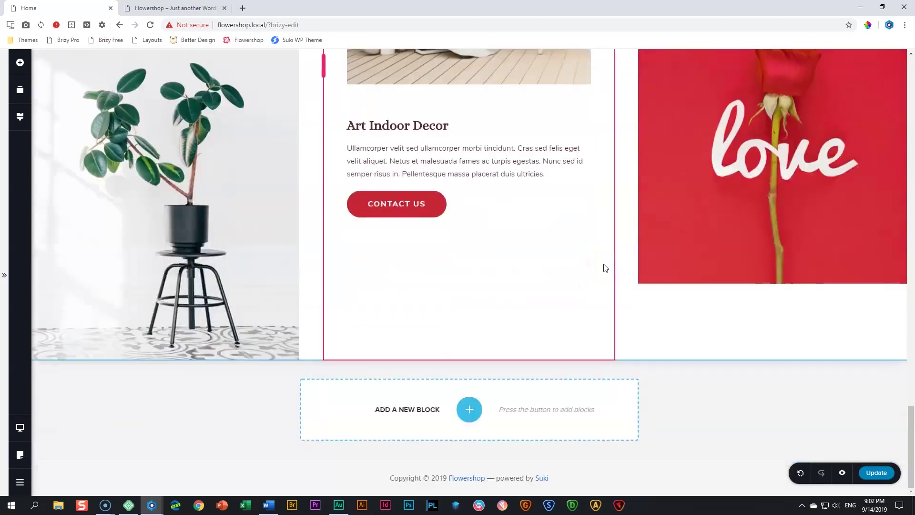
scroll(603, 266, "up", 11)
scroll(514, 244, "down", 4)
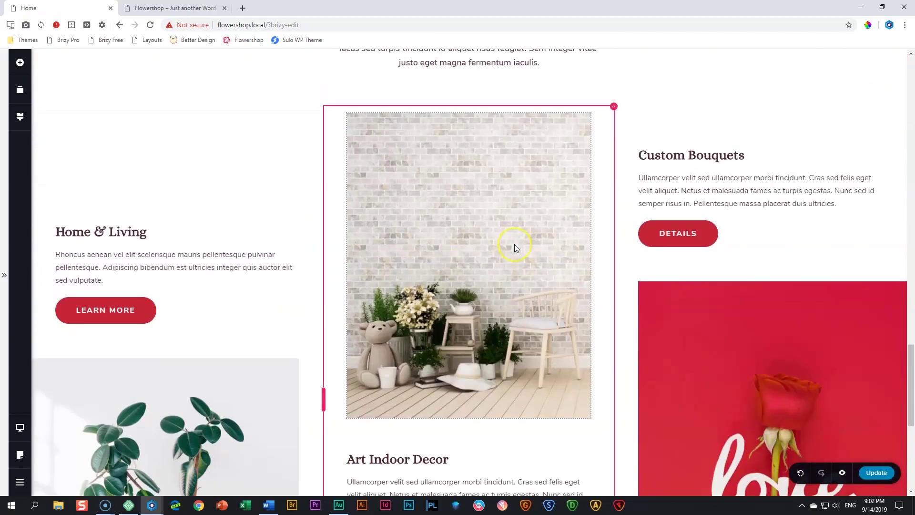
scroll(514, 244, "down", 4)
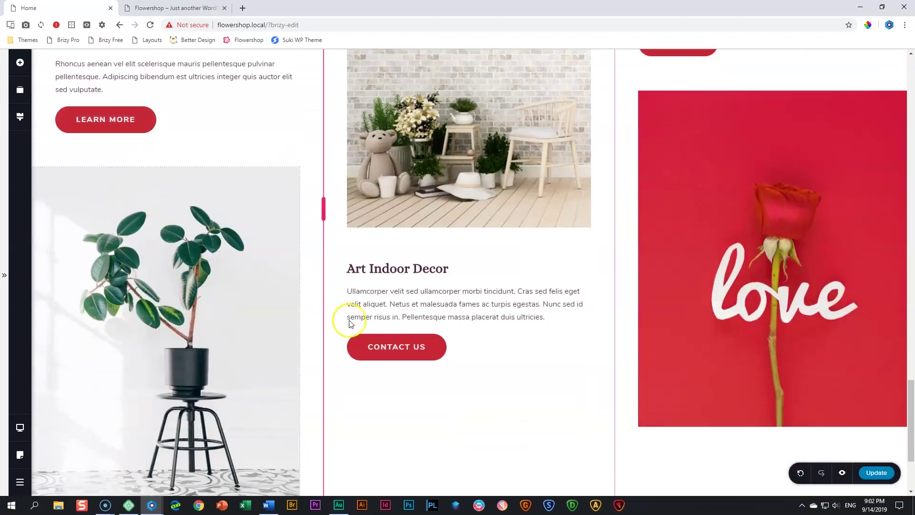
scroll(586, 167, "down", 3)
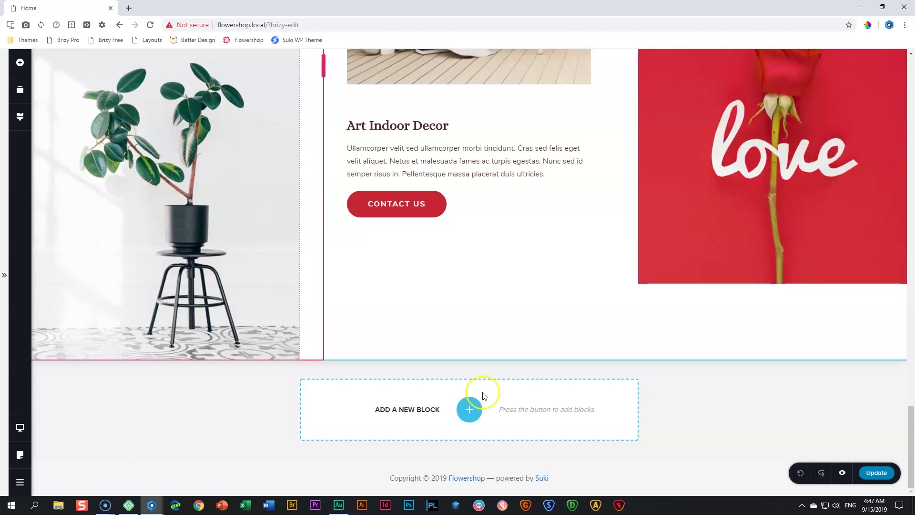
Duplicate the Our Specialties section from its section toolbar
scroll(537, 418, "up", 20)
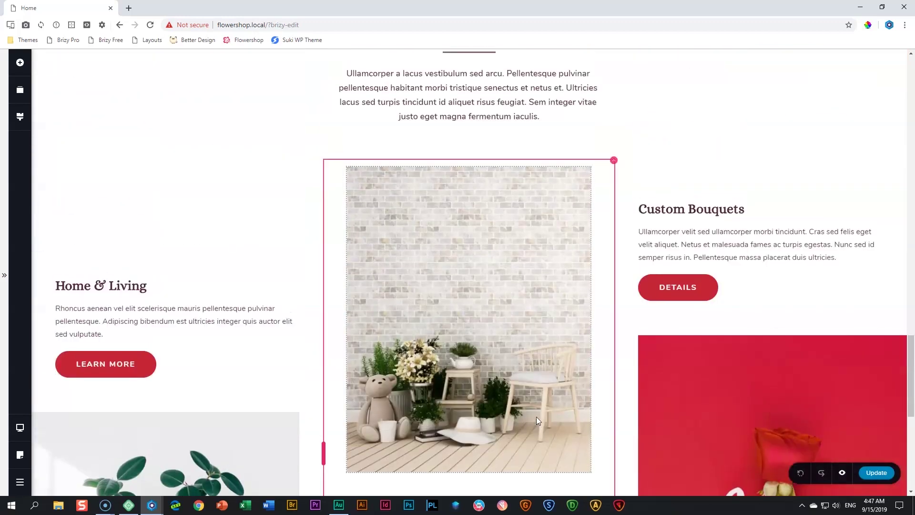
scroll(537, 417, "up", 8)
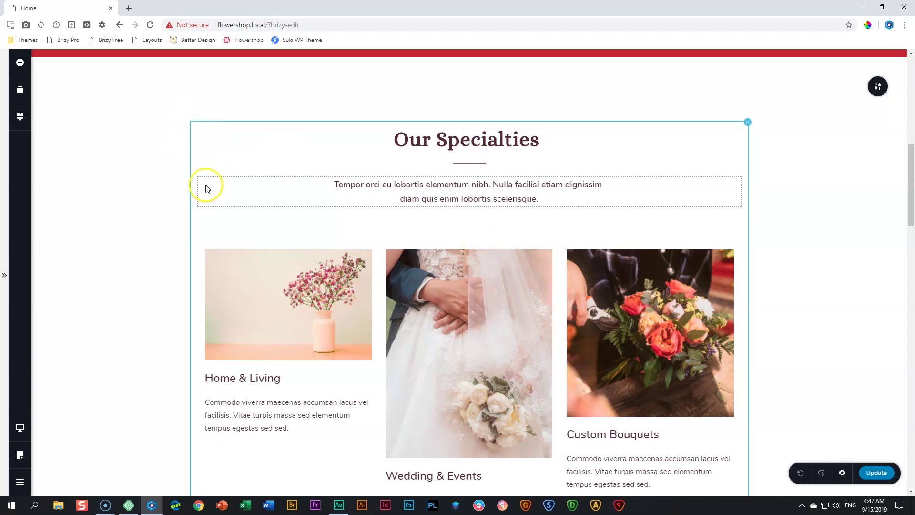
scroll(206, 189, "down", 10)
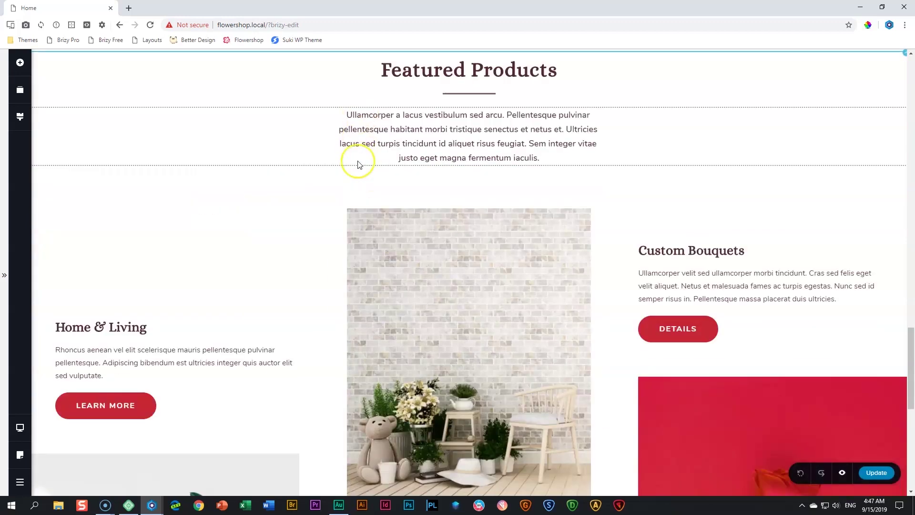
scroll(359, 162, "up", 10)
scroll(358, 162, "up", 8)
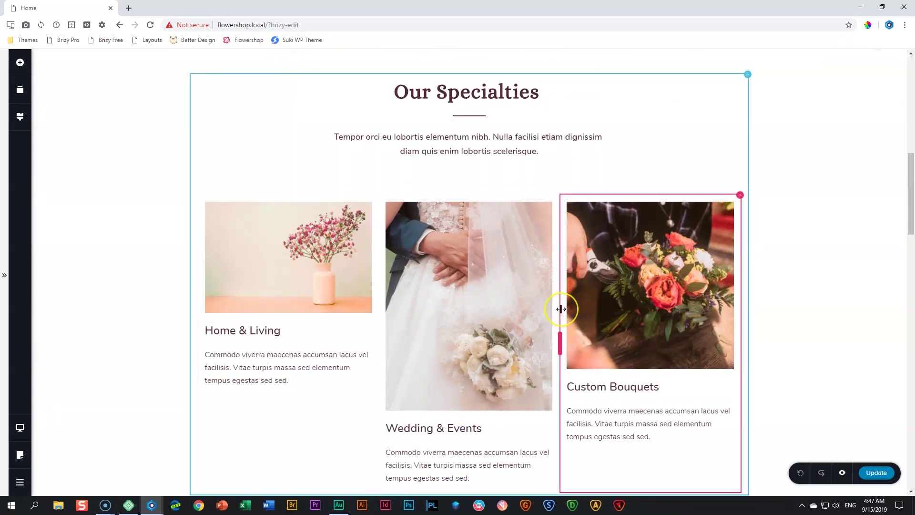
scroll(561, 309, "up", 4)
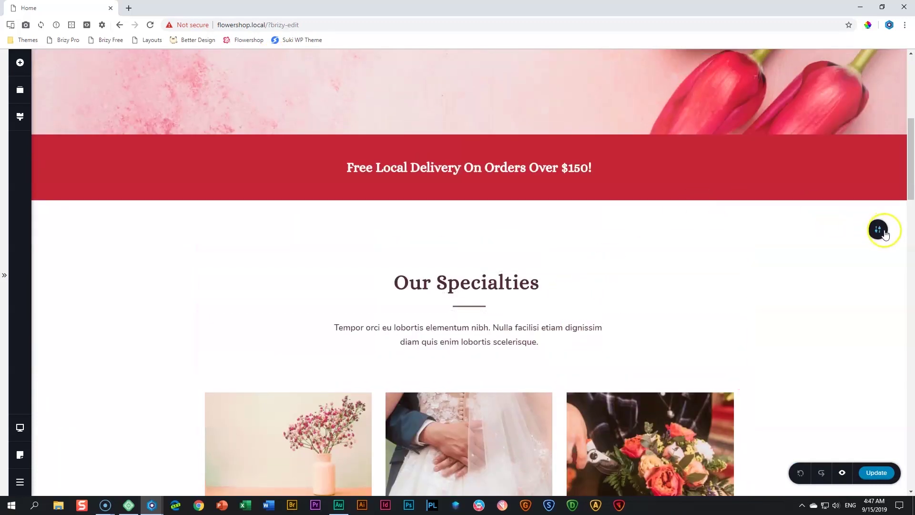
left_click(856, 231)
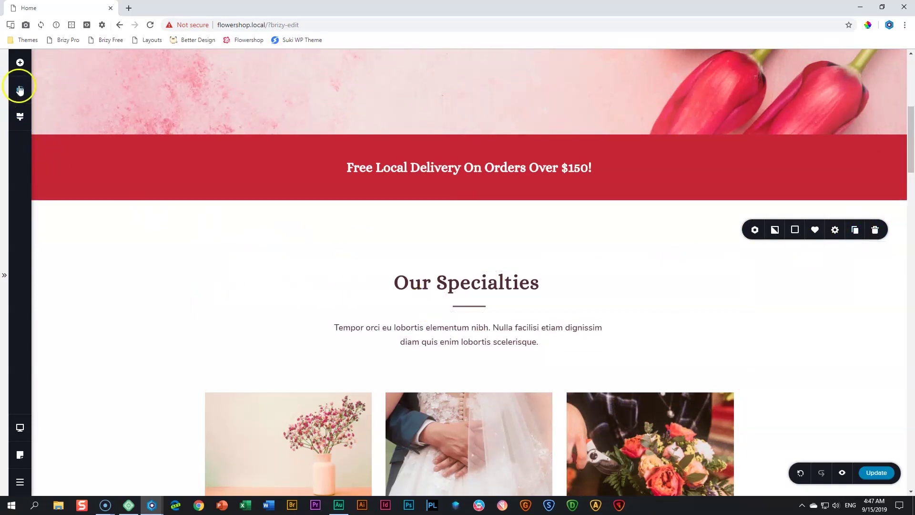
In Reorder Blocks, move the second Our Specialties block below Featured Products at the page end
left_click(20, 91)
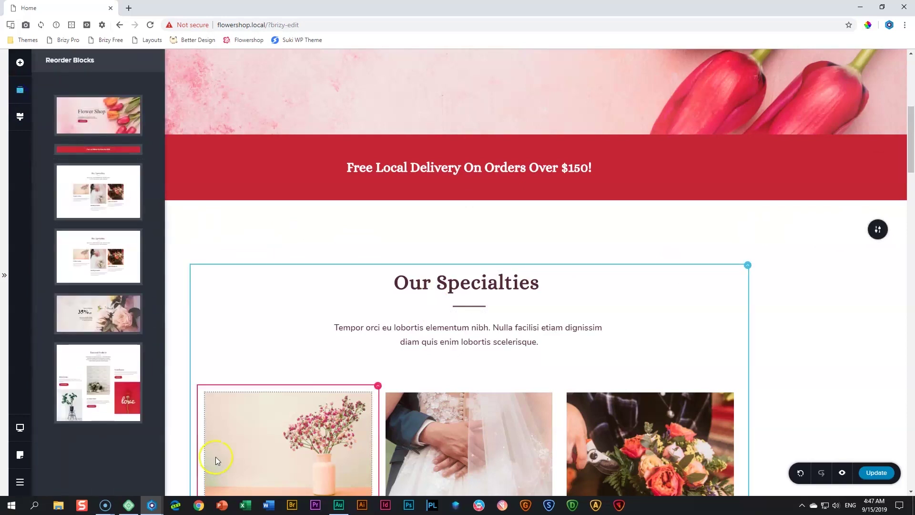
left_click_drag(112, 256, 392, 356)
scroll(418, 368, "down", 15)
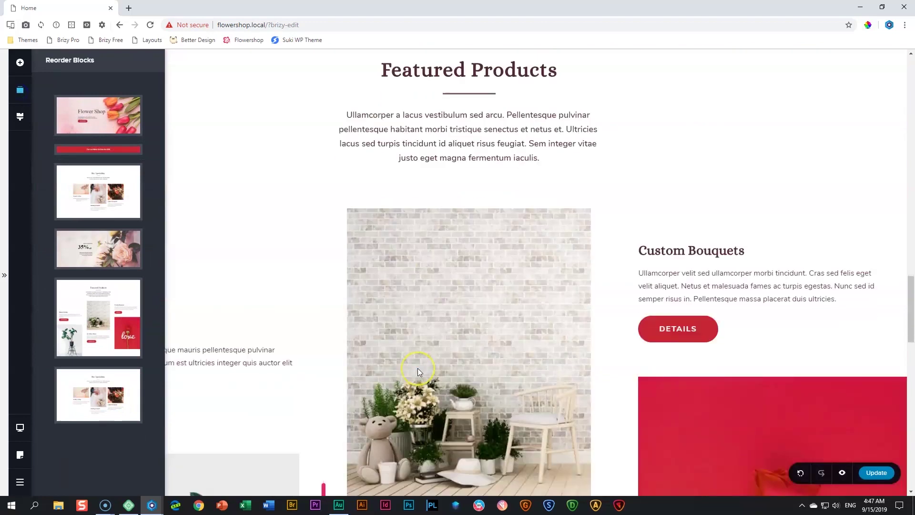
scroll(418, 370, "up", 5)
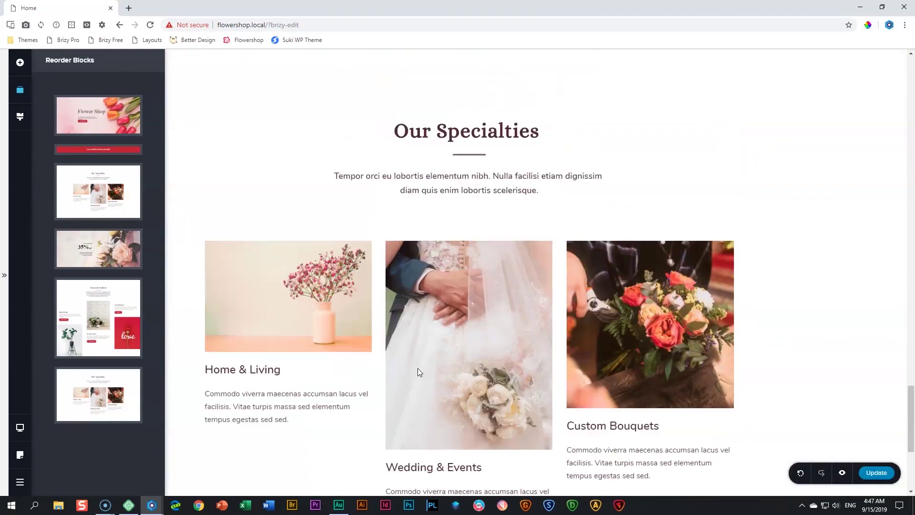
left_click(846, 308)
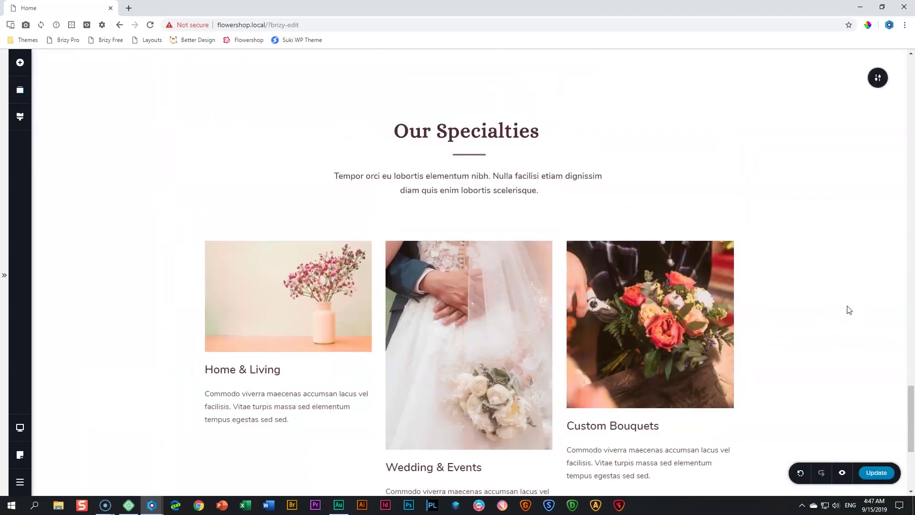
scroll(849, 310, "up", 4)
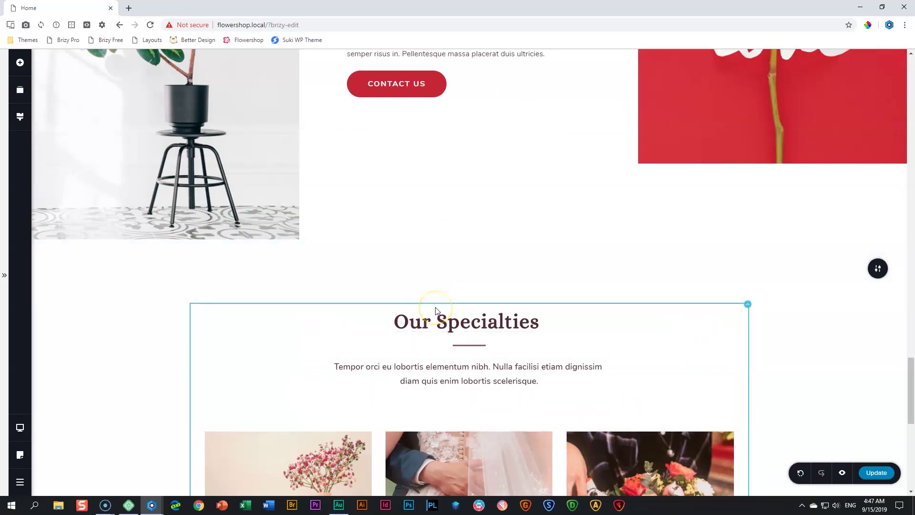
Drag an Image element from Add Elements above the lower Our Specialties heading
left_click(20, 62)
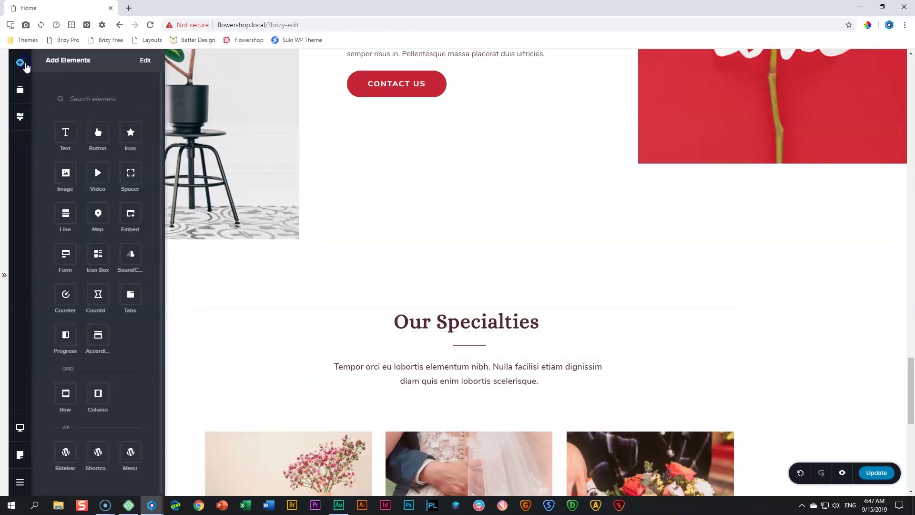
left_click_drag(68, 177, 333, 343)
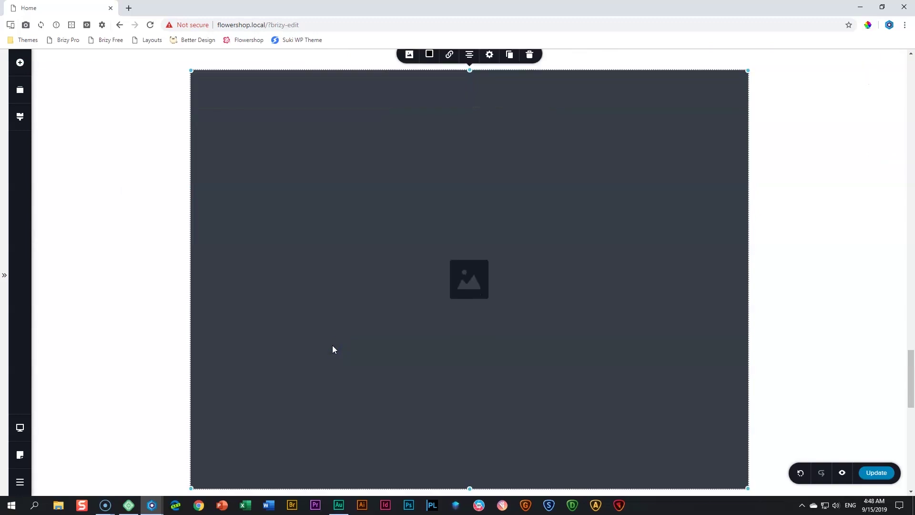
Fill the empty image with the eucalyptus-and-scissors photo from the Media Library
left_click(411, 62)
left_click(417, 98)
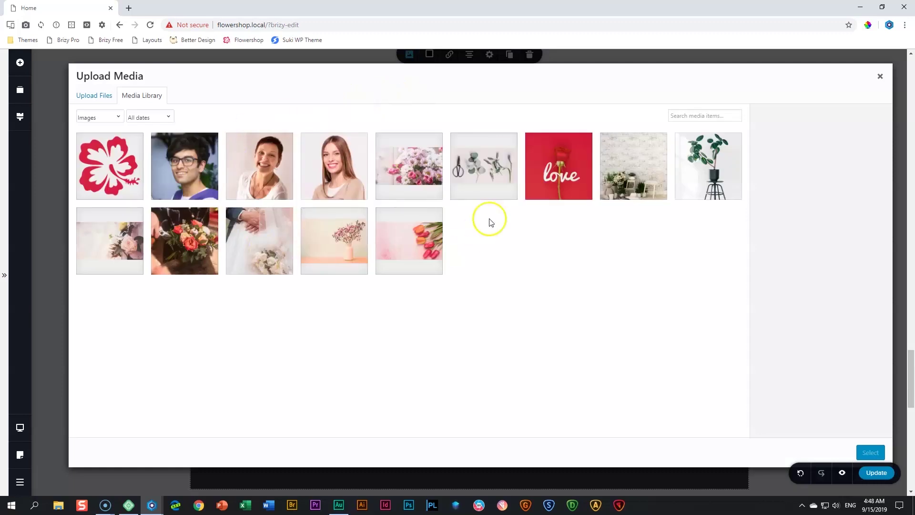
left_click(479, 169)
left_click(870, 452)
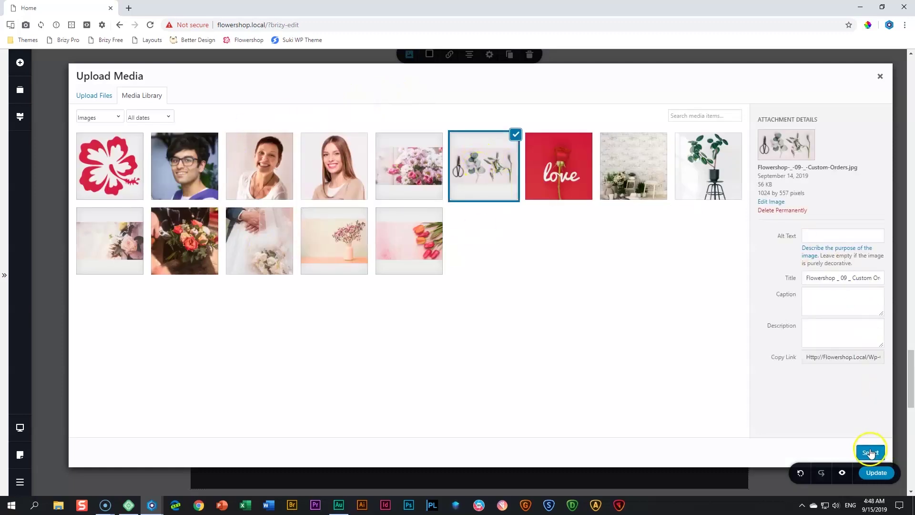
scroll(599, 202, "up", 1)
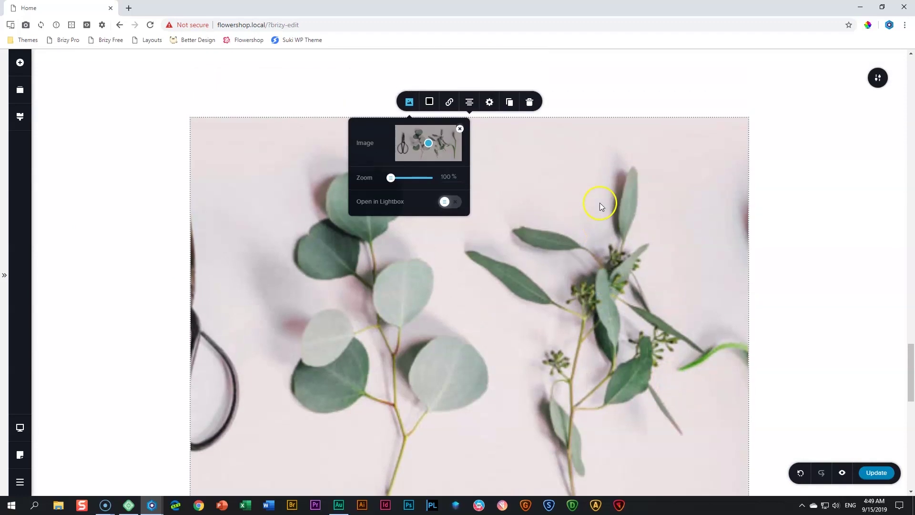
Change the image height from 138 to 100%
left_click(491, 105)
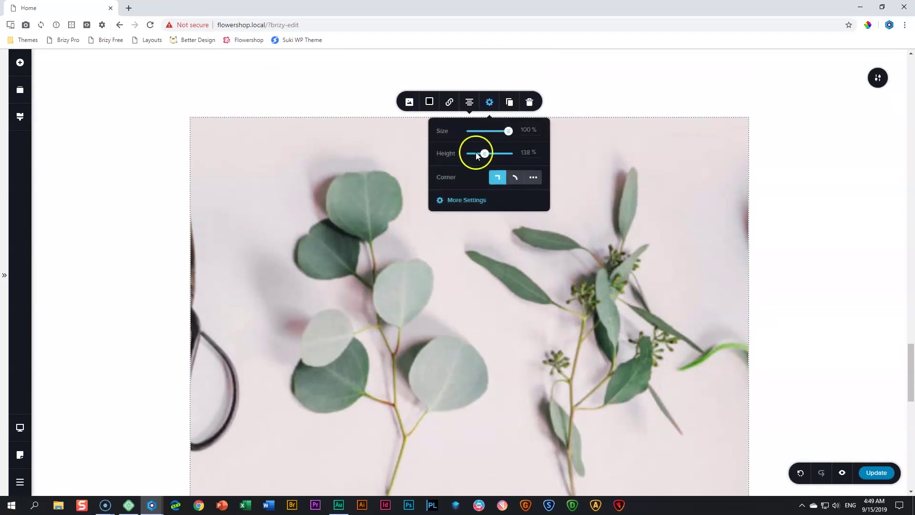
double_click(525, 153)
type("100")
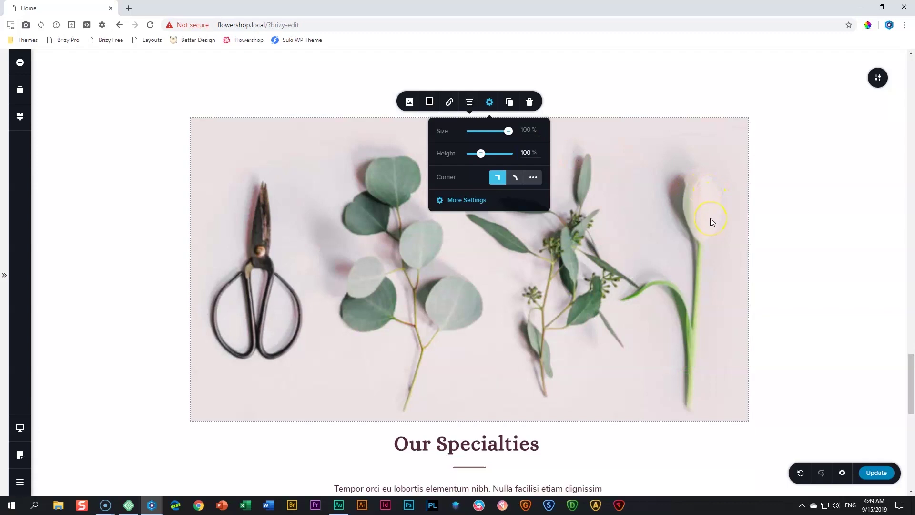
left_click(844, 248)
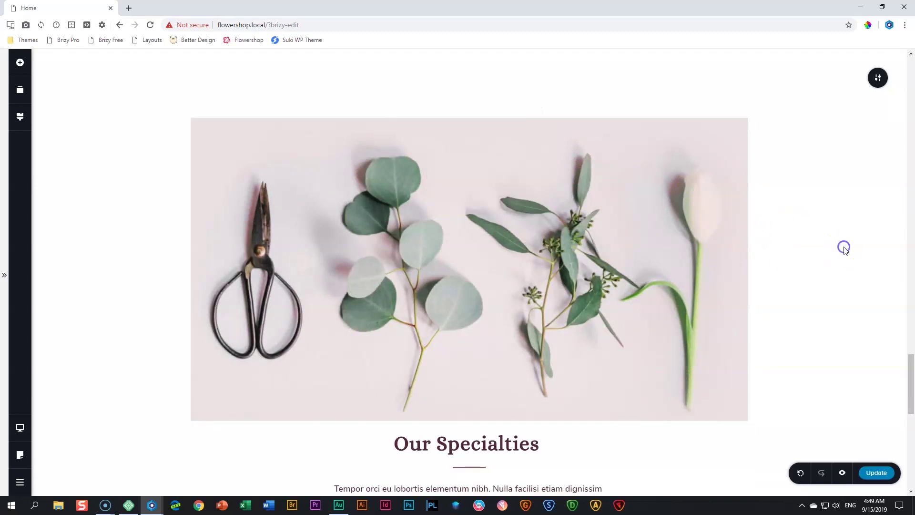
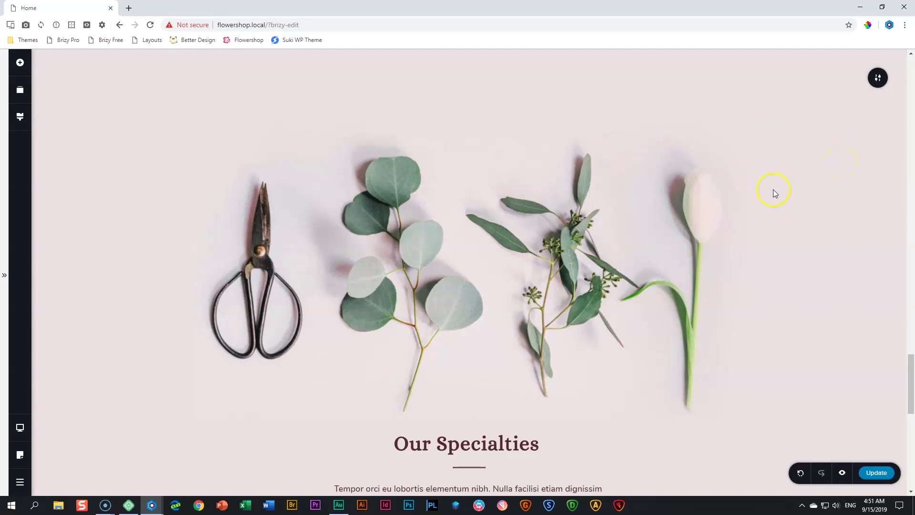
Reduce the flower-image section's top padding to 92px
scroll(787, 201, "up", 2)
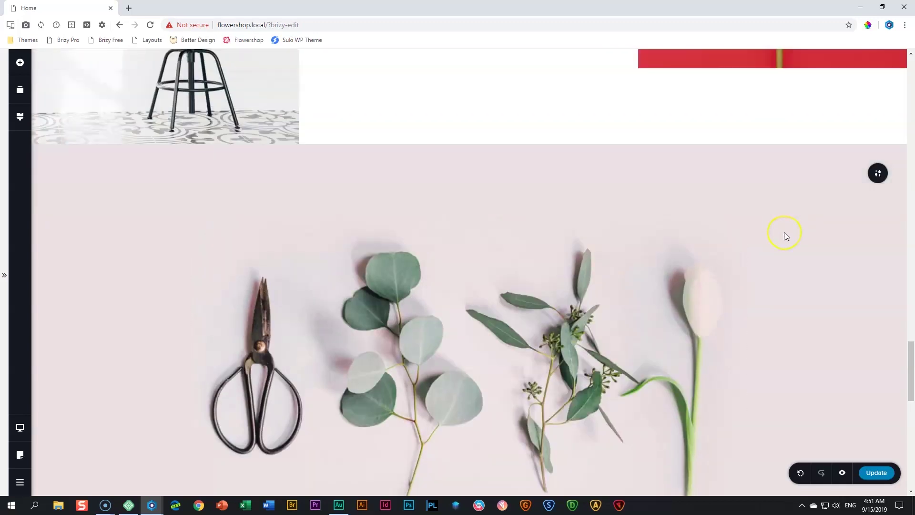
mouse_move(769, 180)
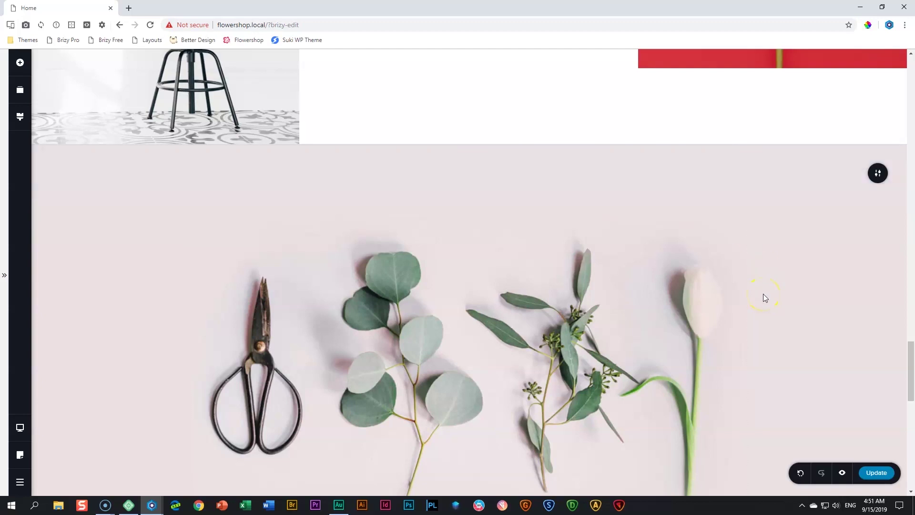
left_click_drag(500, 190, 504, 162)
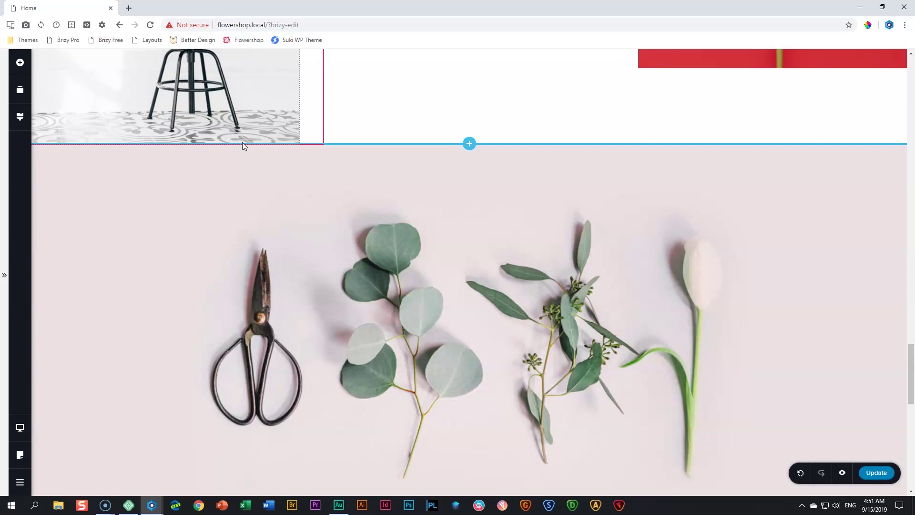
Add a Spacer above the Our Specialties heading and make it taller
scroll(814, 236, "down", 3)
scroll(815, 239, "up", 2)
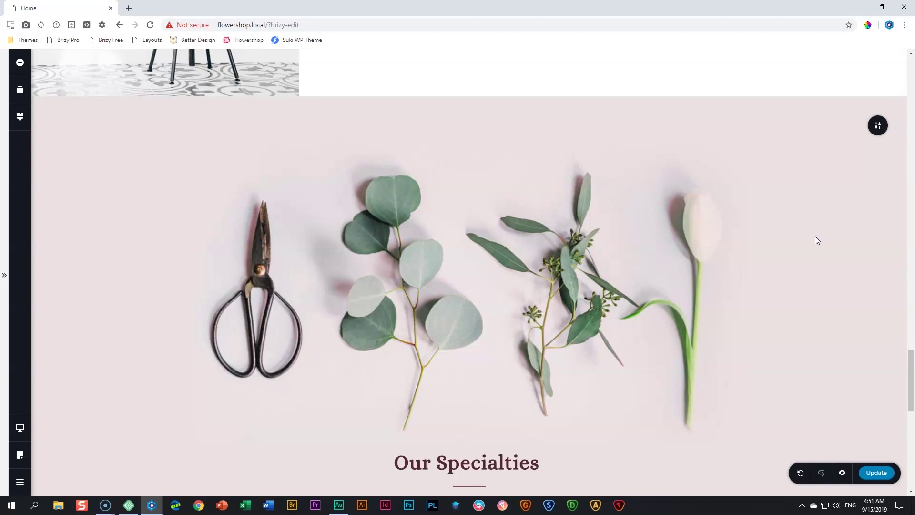
scroll(835, 233, "down", 2)
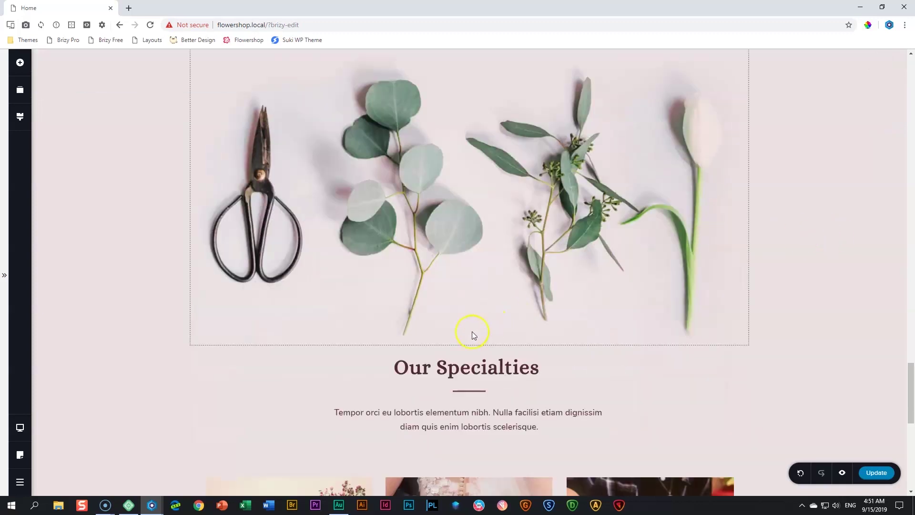
left_click(22, 65)
left_click_drag(130, 176, 434, 345)
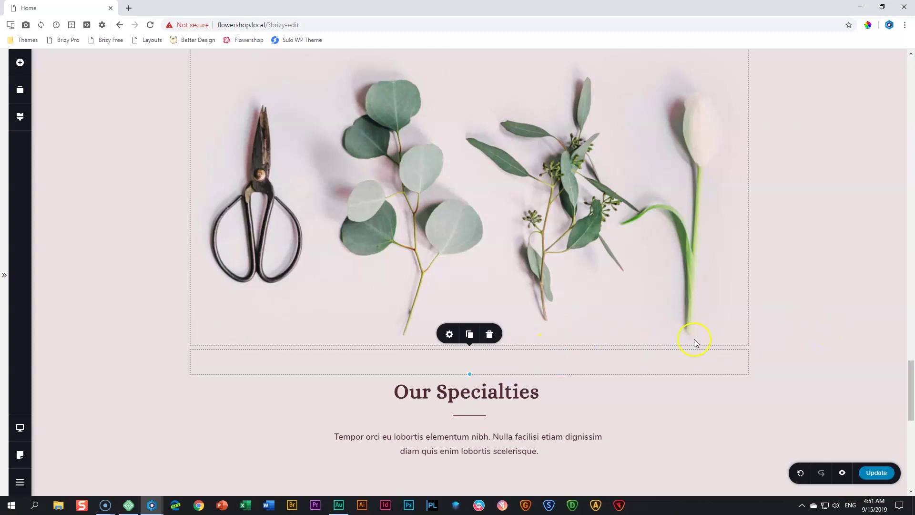
scroll(699, 339, "down", 2)
left_click_drag(468, 278, 467, 293)
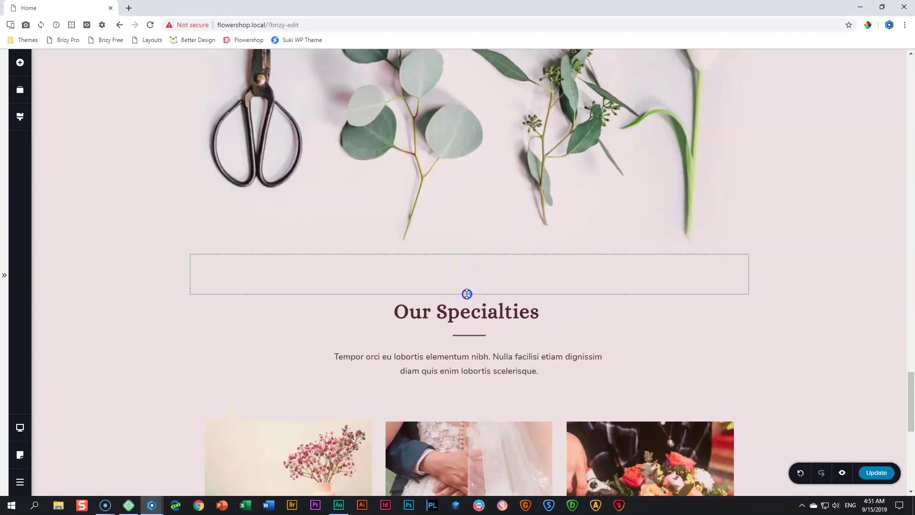
Change the Our Specialties heading text to 'Custom Orders'
scroll(795, 297, "down", 3)
left_click(462, 171)
triple_click(463, 171)
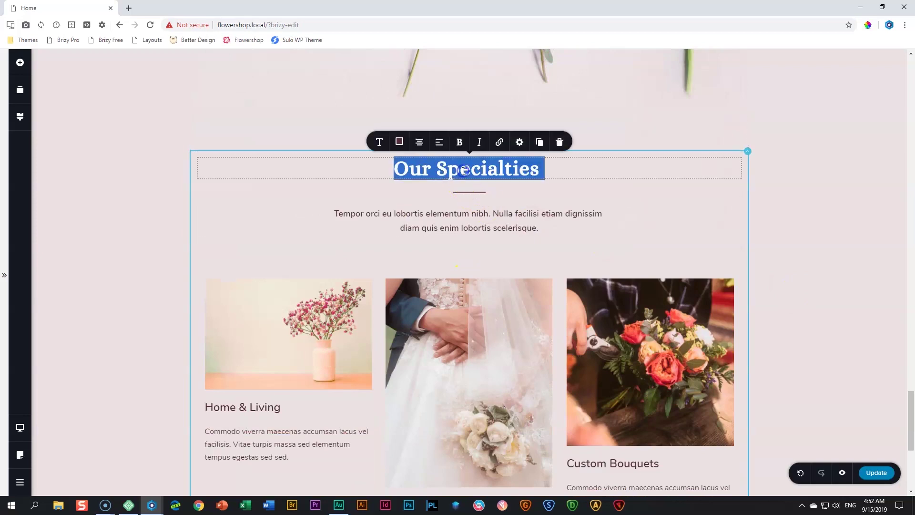
type("Custom")
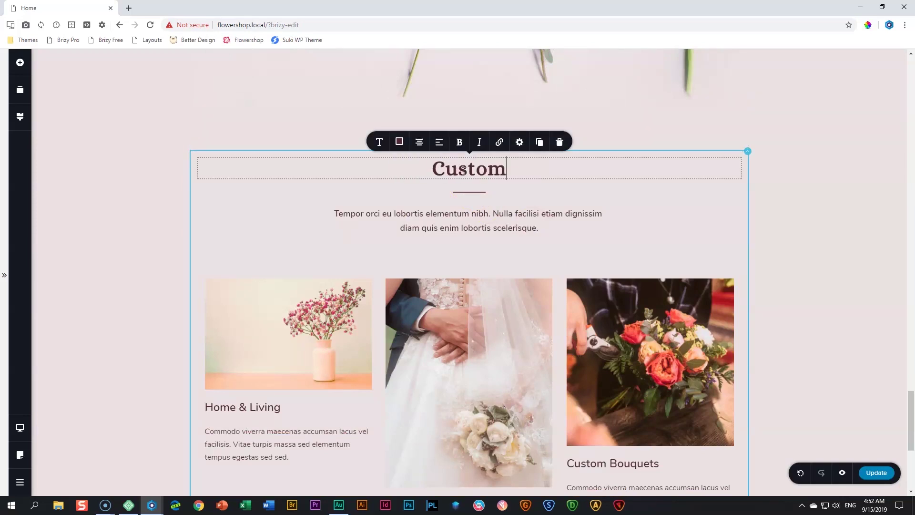
type(" Orders")
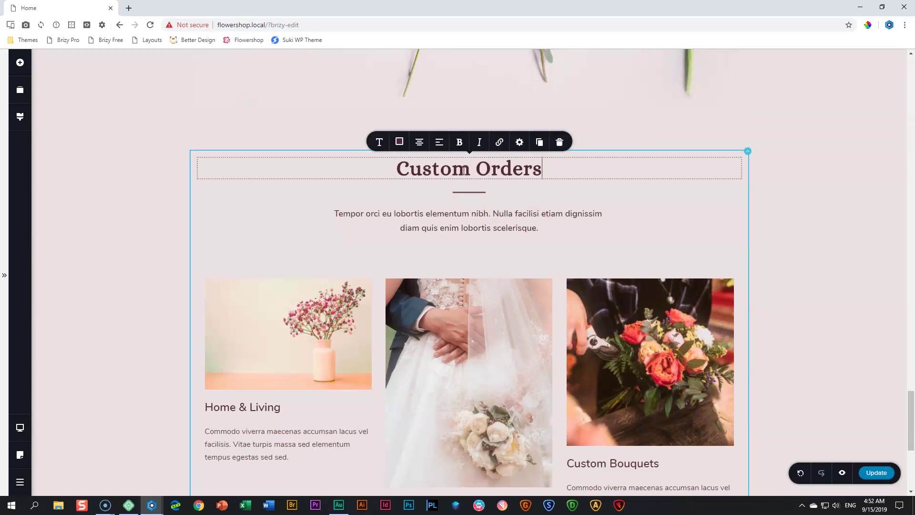
Delete the Home & Living, Wedding & Events and Custom Bouquets columns
scroll(495, 236, "down", 3)
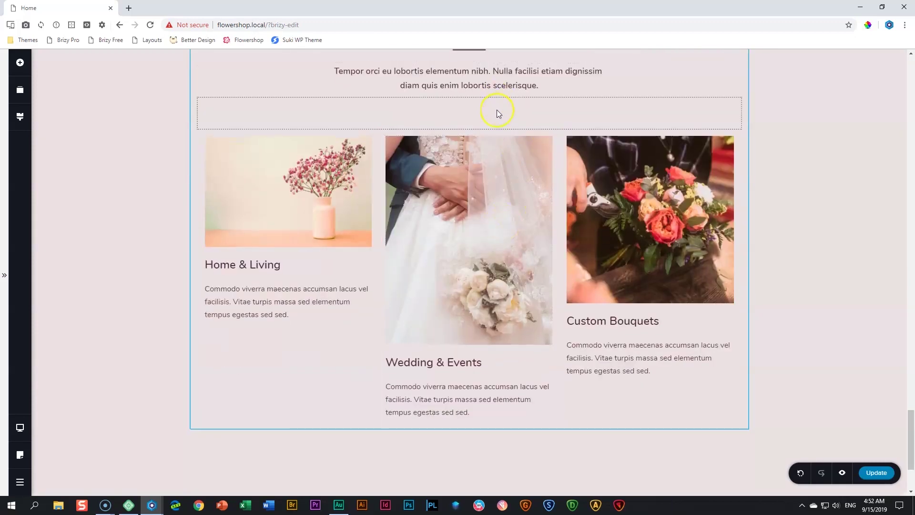
scroll(497, 110, "up", 3)
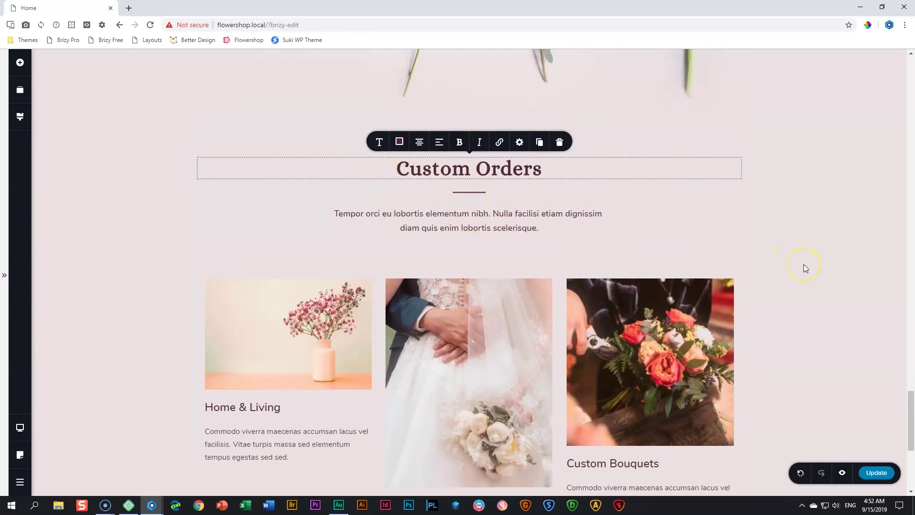
scroll(819, 266, "down", 1)
scroll(821, 268, "down", 2)
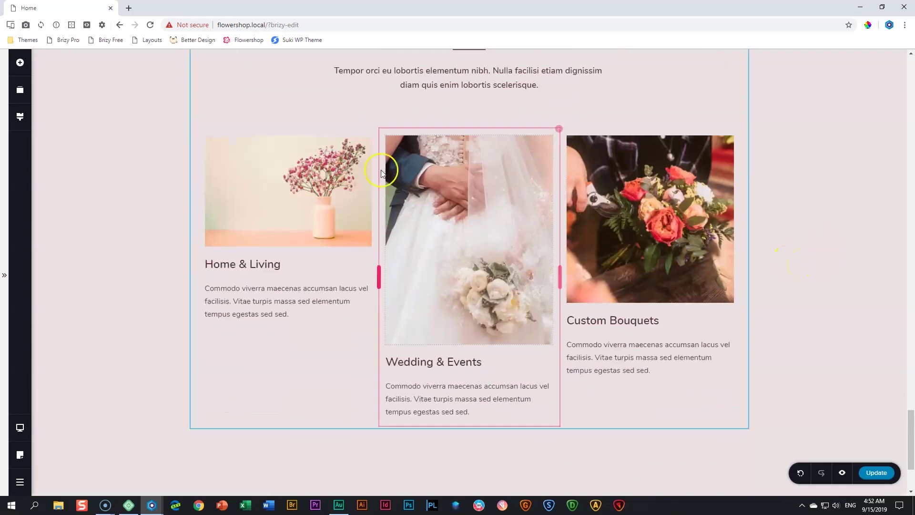
right_click(377, 131)
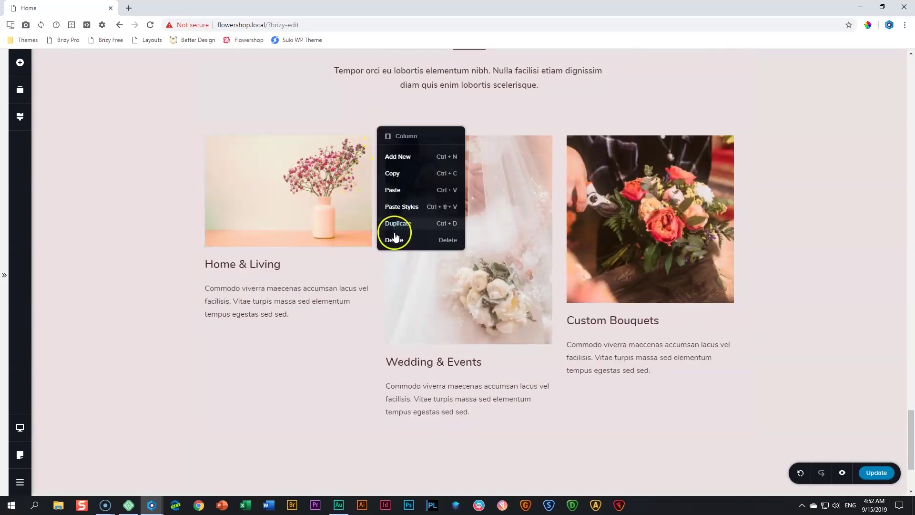
left_click(396, 236)
right_click(462, 130)
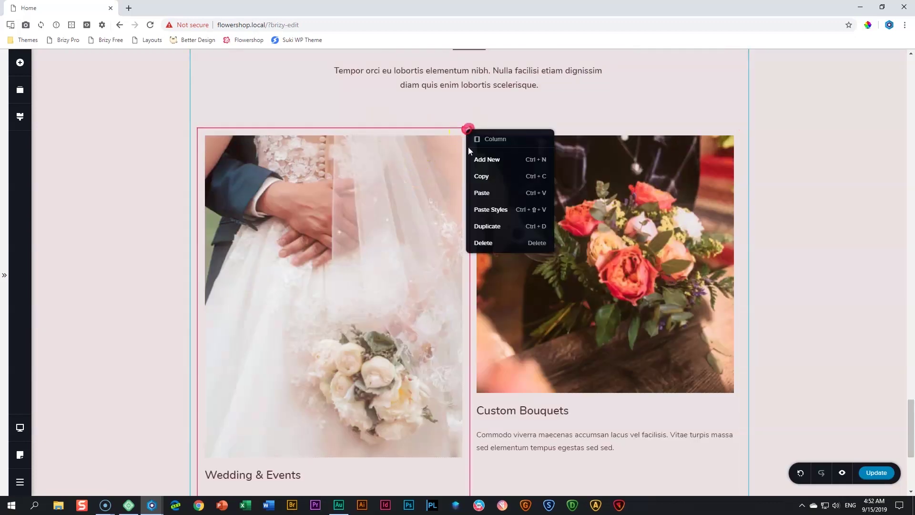
left_click(476, 241)
right_click(718, 198)
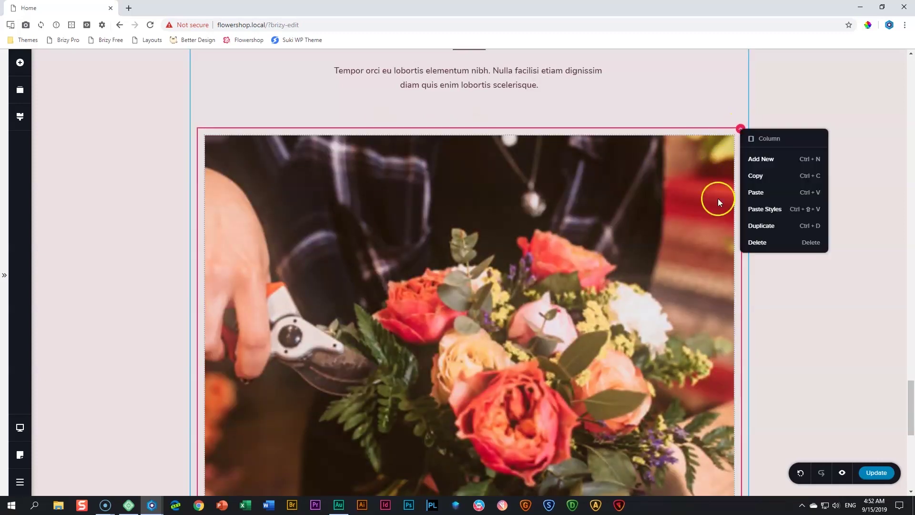
left_click(752, 244)
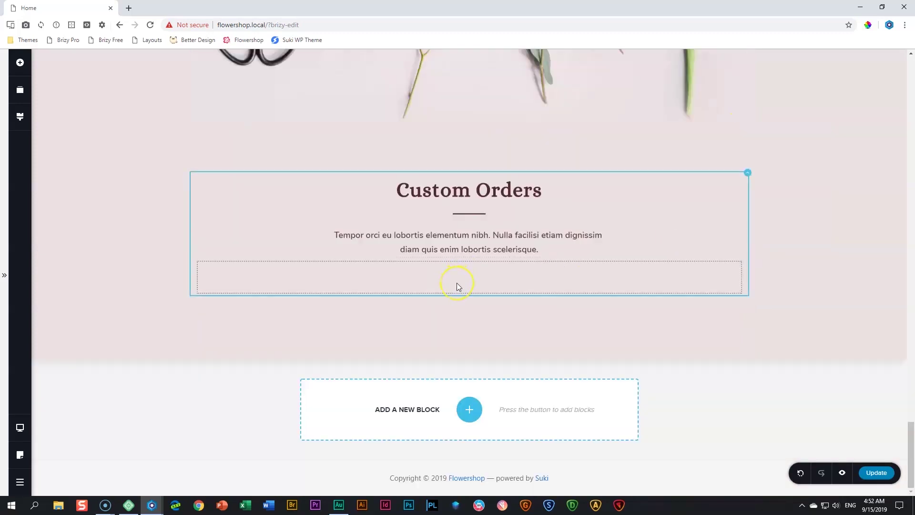
Drop a Form element beneath the Custom Orders intro paragraph
left_click(20, 63)
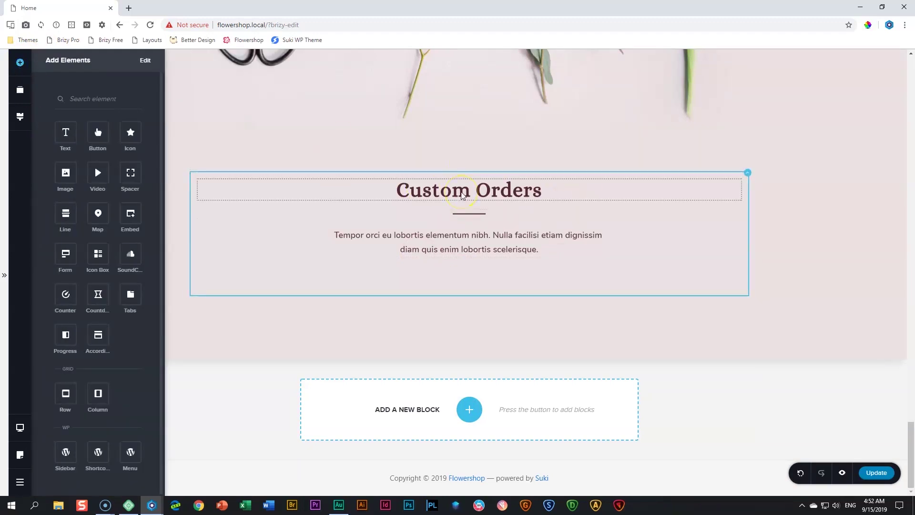
left_click(131, 167)
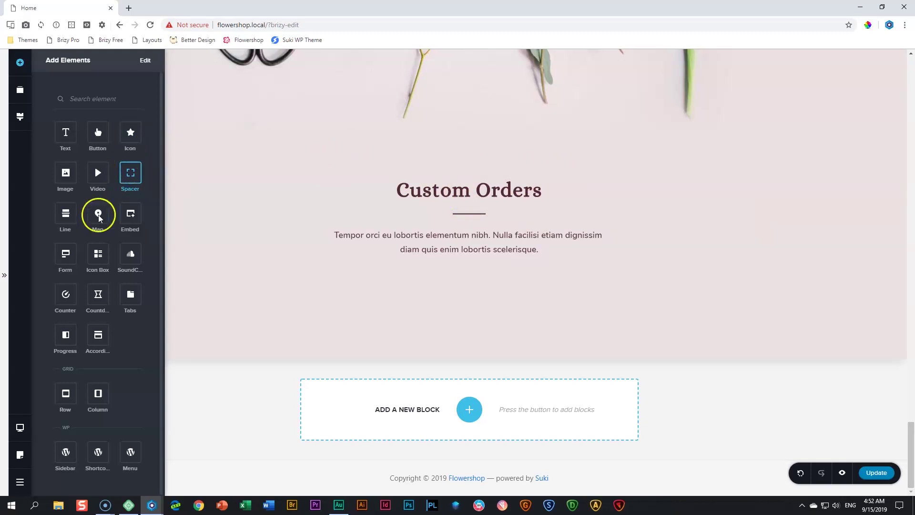
left_click_drag(63, 258, 454, 287)
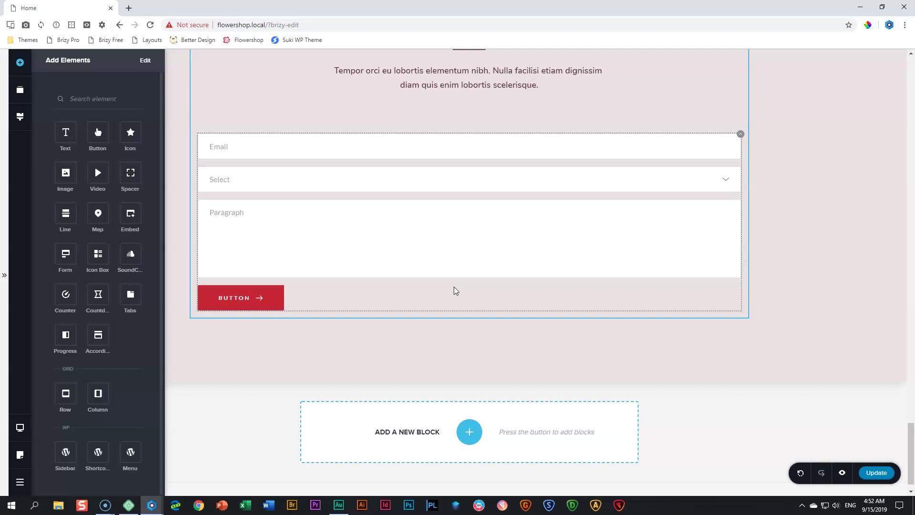
left_click(802, 270)
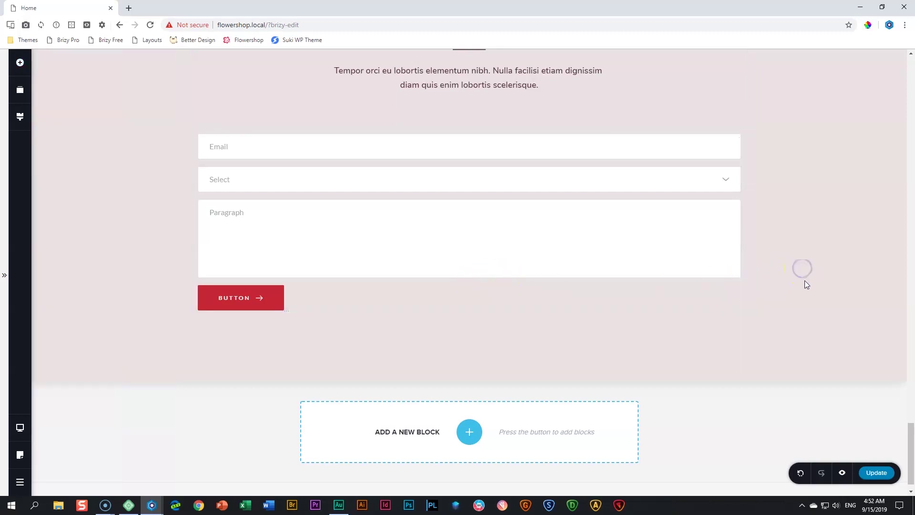
scroll(805, 282, "up", 2)
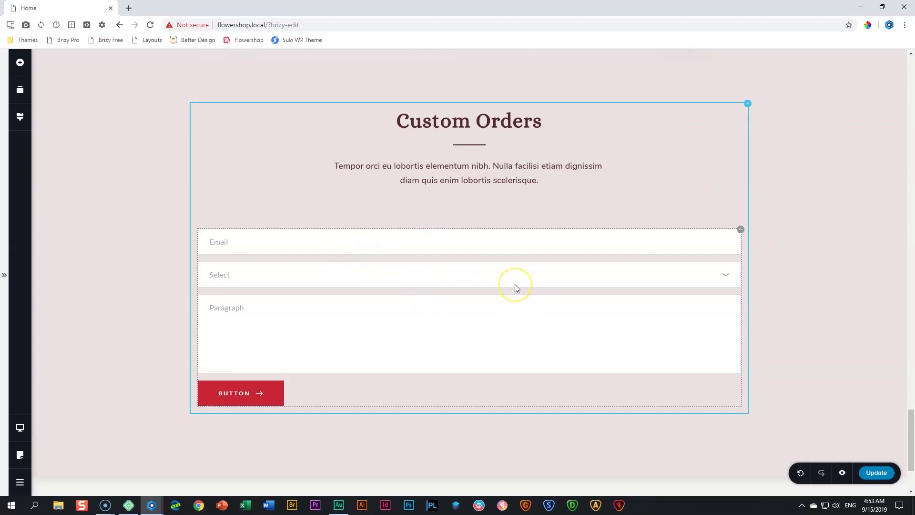
scroll(515, 285, "down", 1)
scroll(515, 284, "up", 1)
left_click(465, 263)
left_click_drag(303, 273, 292, 224)
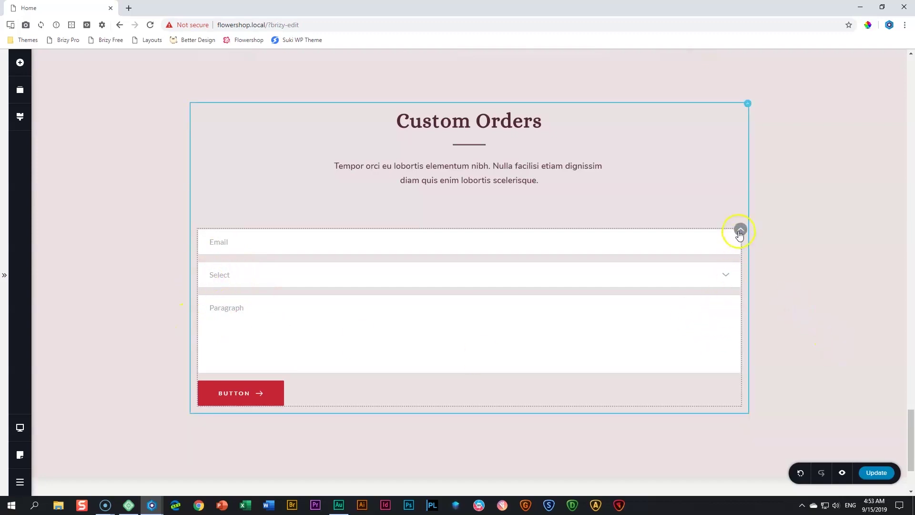
Give the form 15% padding on the right and left sides
mouse_move(739, 232)
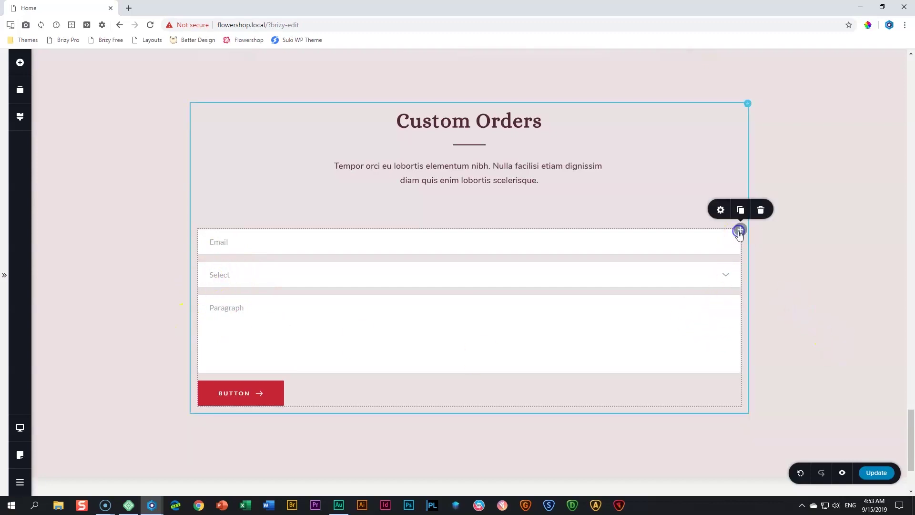
left_click(720, 211)
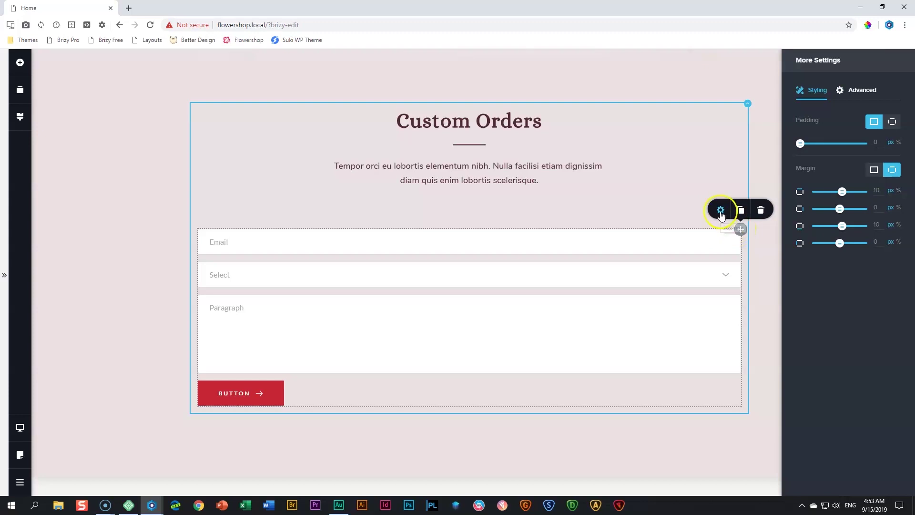
left_click(892, 122)
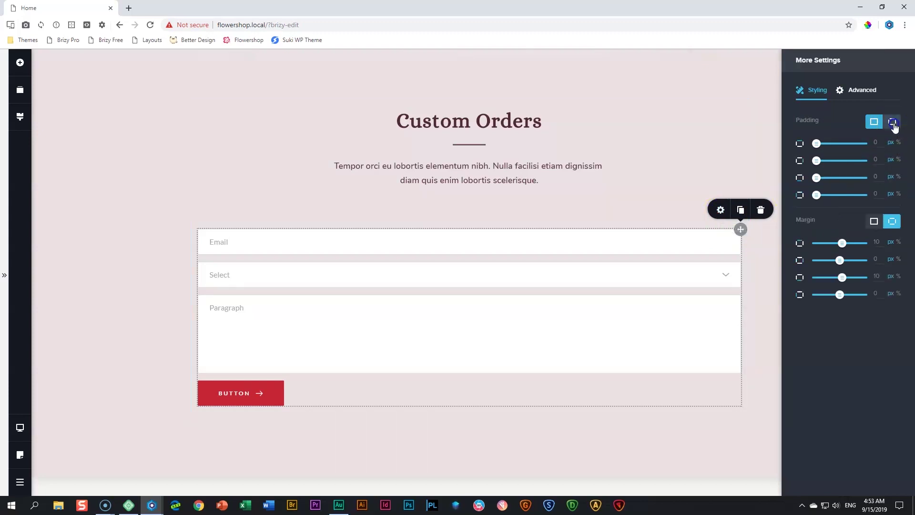
left_click(893, 124)
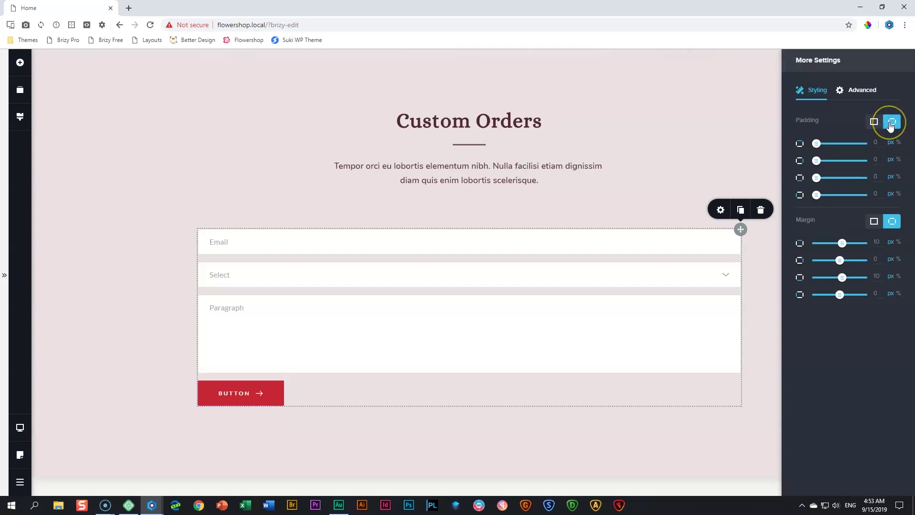
left_click(899, 160)
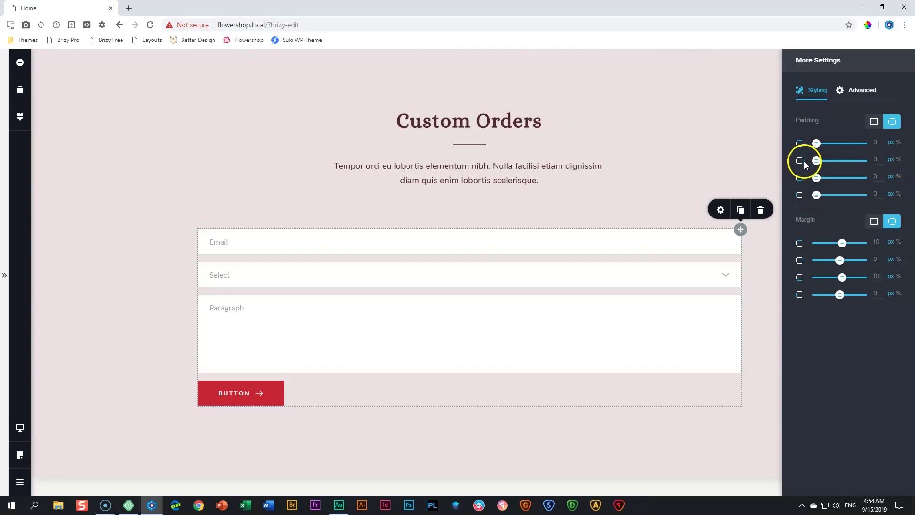
left_click_drag(878, 160, 853, 159)
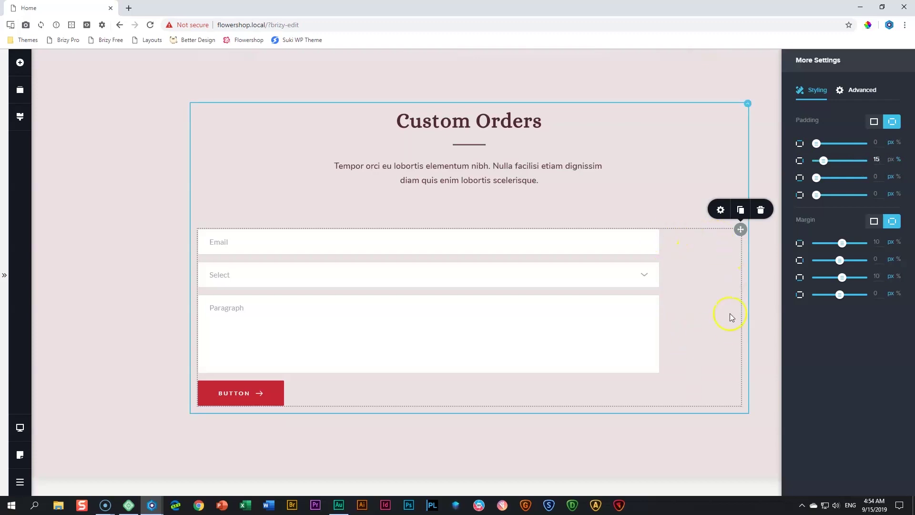
left_click(880, 193)
left_click_drag(880, 193, 867, 192)
type("15")
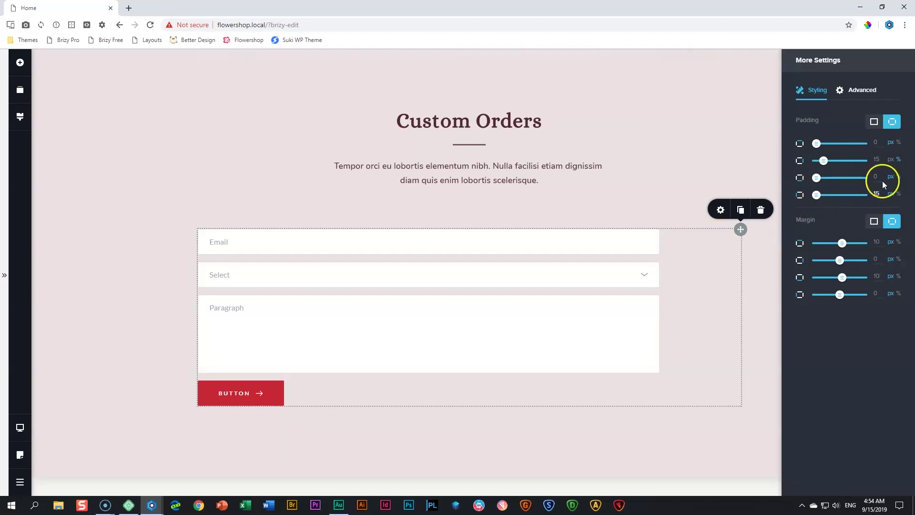
left_click(898, 193)
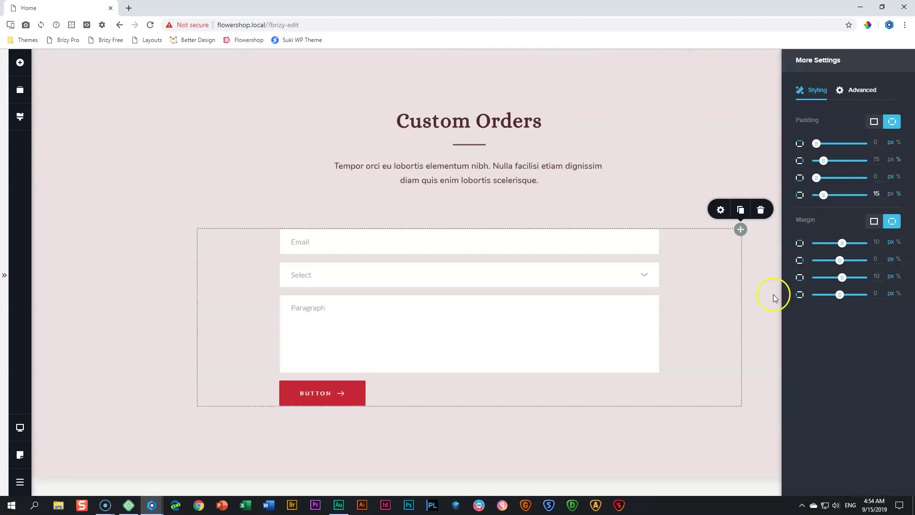
left_click(774, 294)
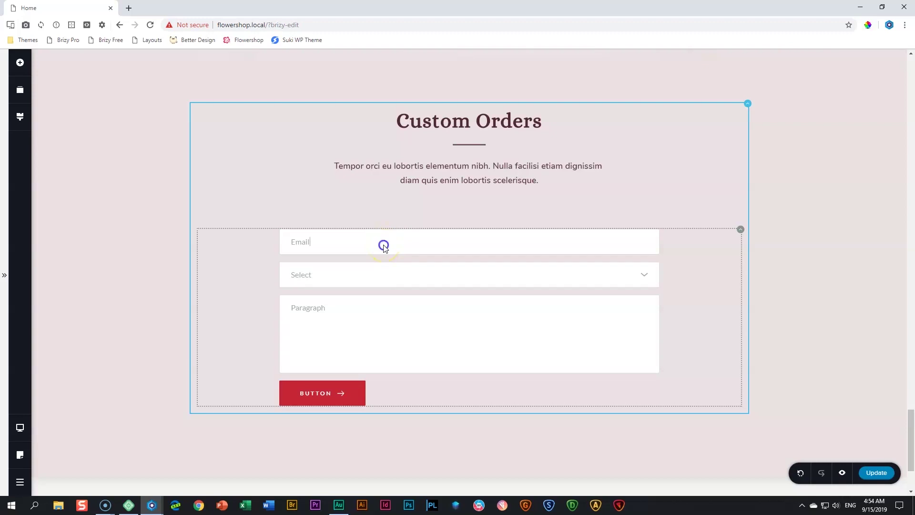
Rename the form's Email field to 'Name'
left_click(314, 241)
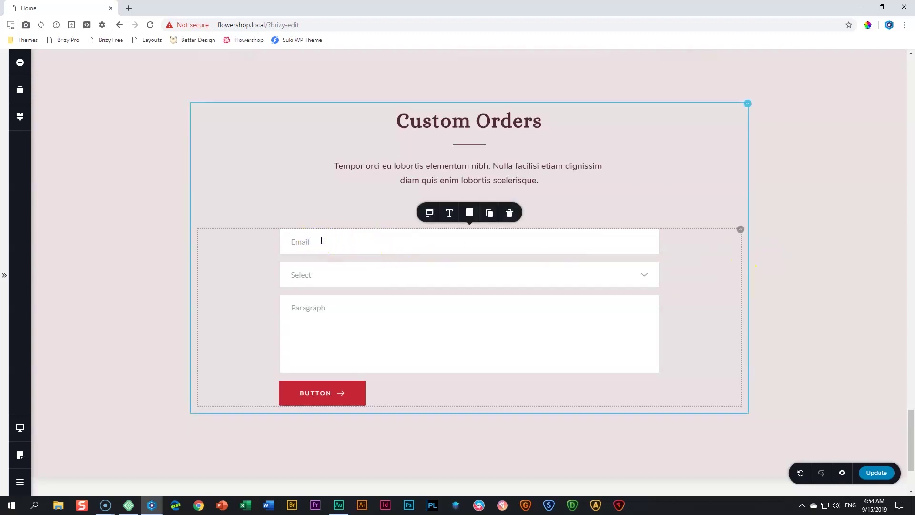
left_click(414, 248)
left_click(302, 243)
double_click(302, 244)
left_click(328, 243)
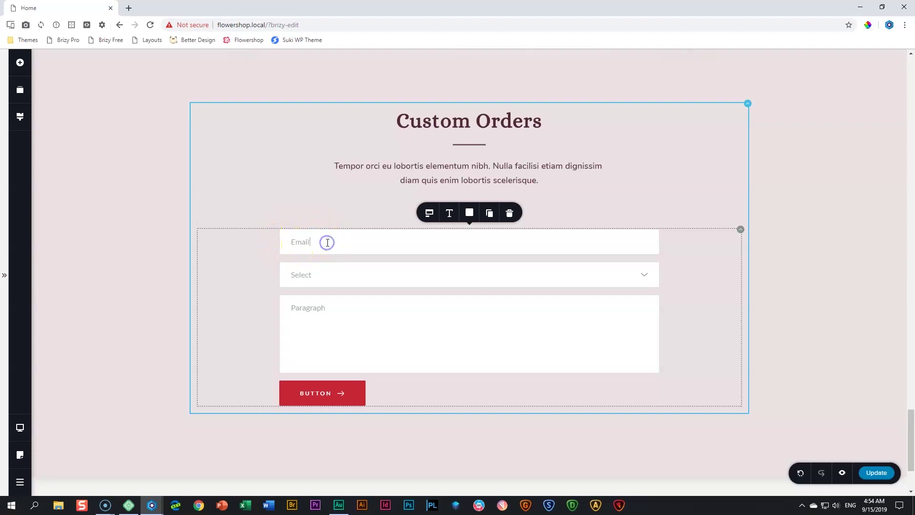
double_click(301, 244)
type("Name")
Make the Name field a Text field at 50% width
left_click(430, 214)
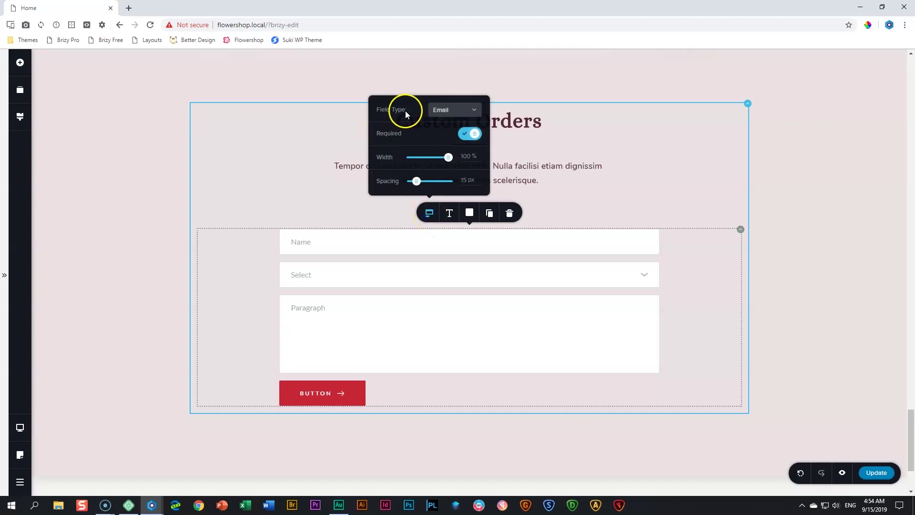
left_click(438, 115)
left_click(443, 126)
left_click(466, 134)
double_click(466, 157)
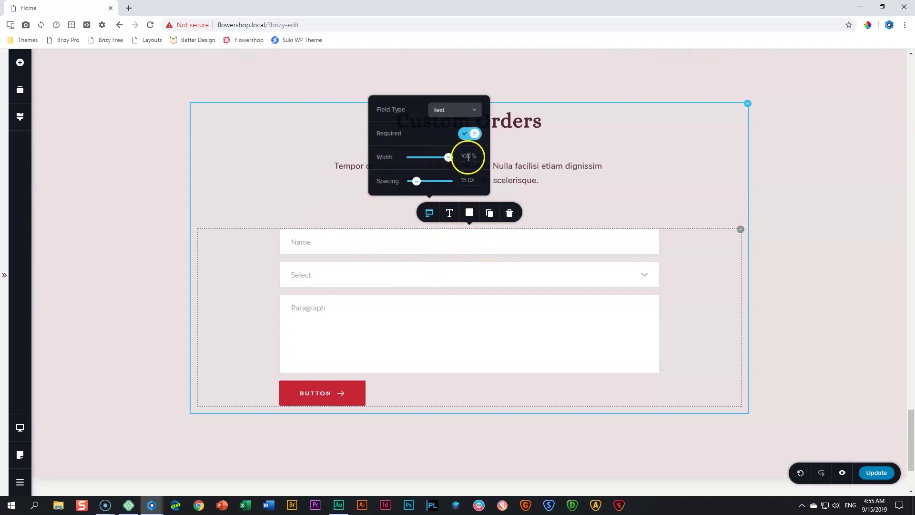
type("50")
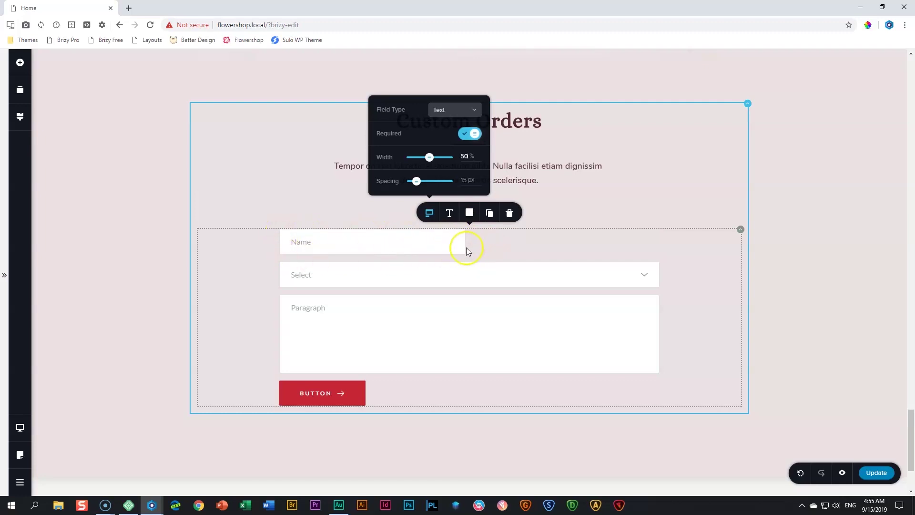
left_click(362, 248)
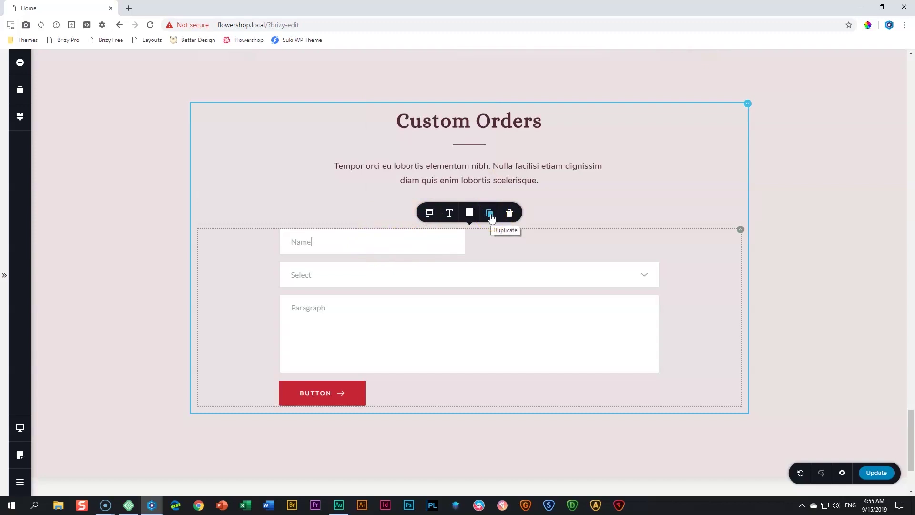
Duplicate Name into an Email-type 'Email Address' field, then duplicate that field again
left_click(490, 214)
left_click(496, 245)
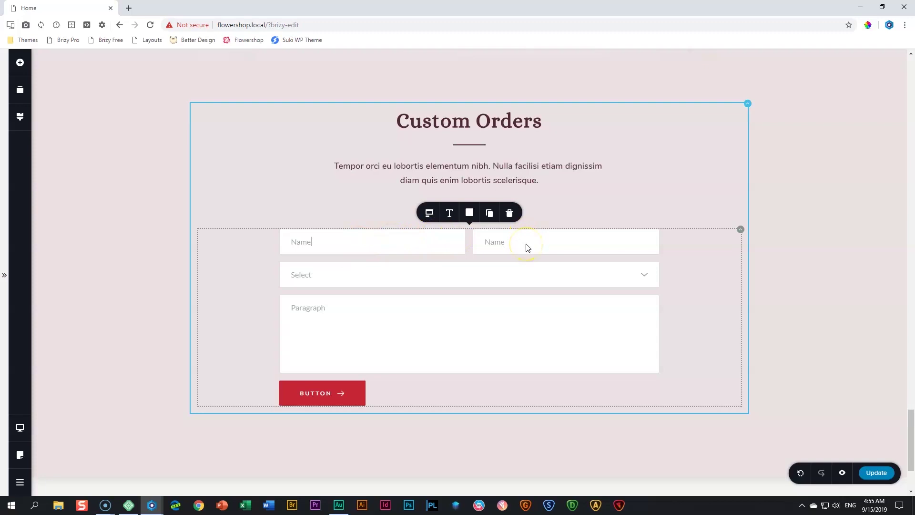
double_click(497, 243)
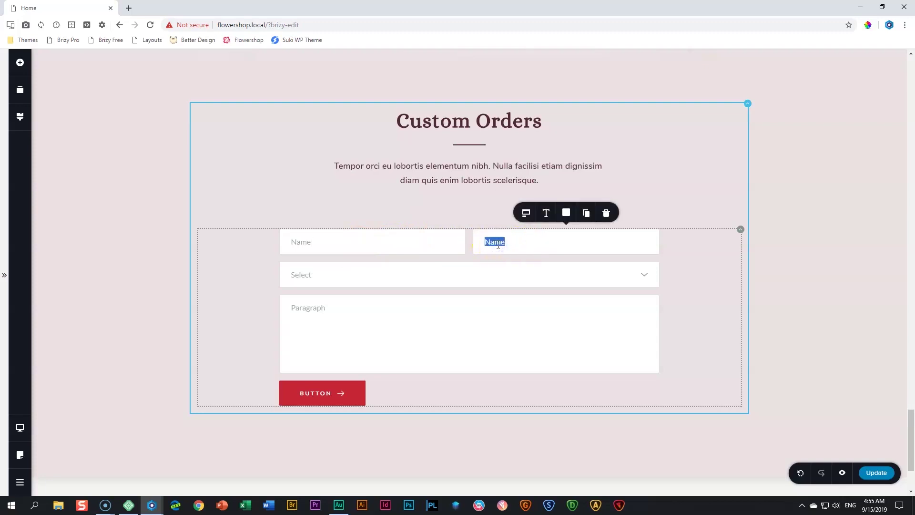
type("Email Address")
left_click(526, 214)
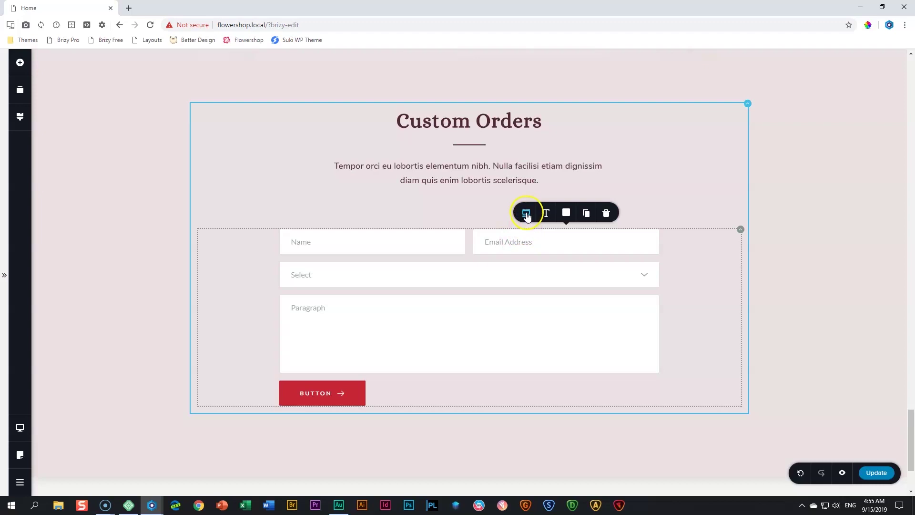
left_click(546, 112)
left_click(537, 140)
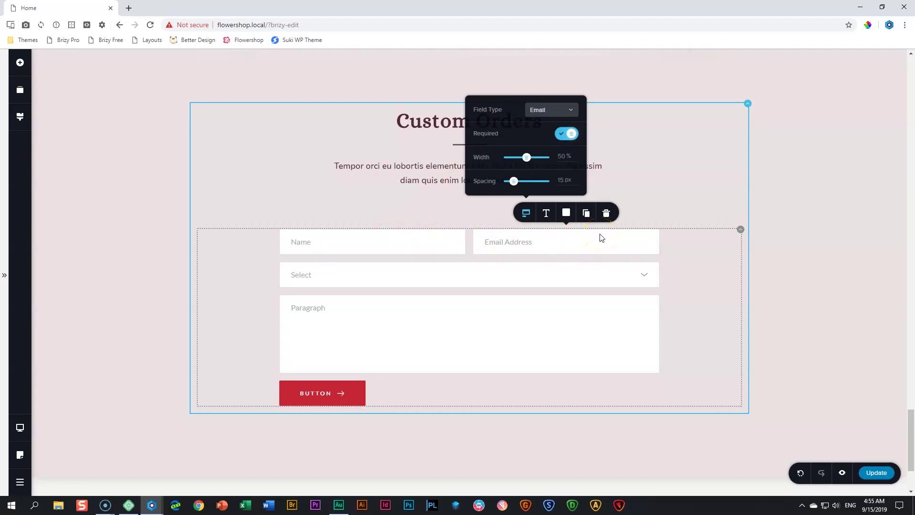
left_click(560, 244)
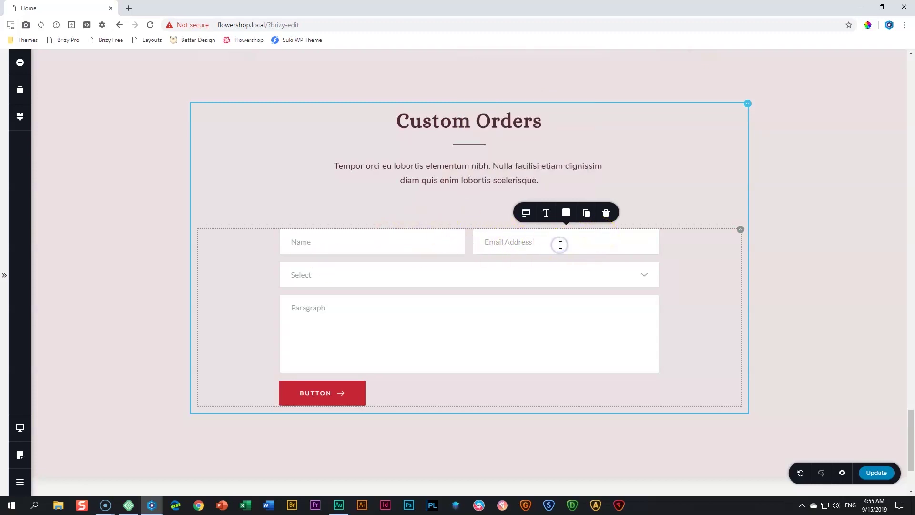
left_click(587, 214)
left_click(290, 276)
Rename the new field 'Types of Flowers Preferred' and make it a Text field
triple_click(295, 276)
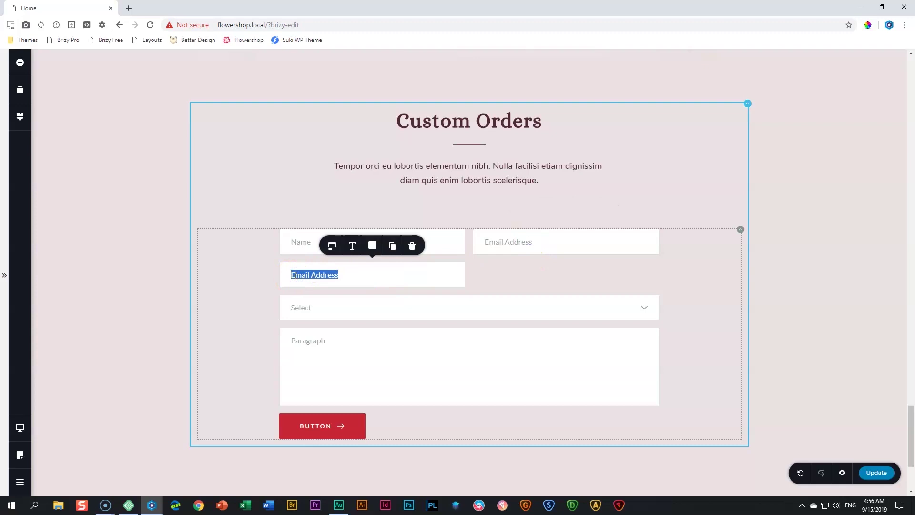
type("Flower Selection")
left_click(296, 275)
type("Types of Flowers Preferred")
left_click(333, 247)
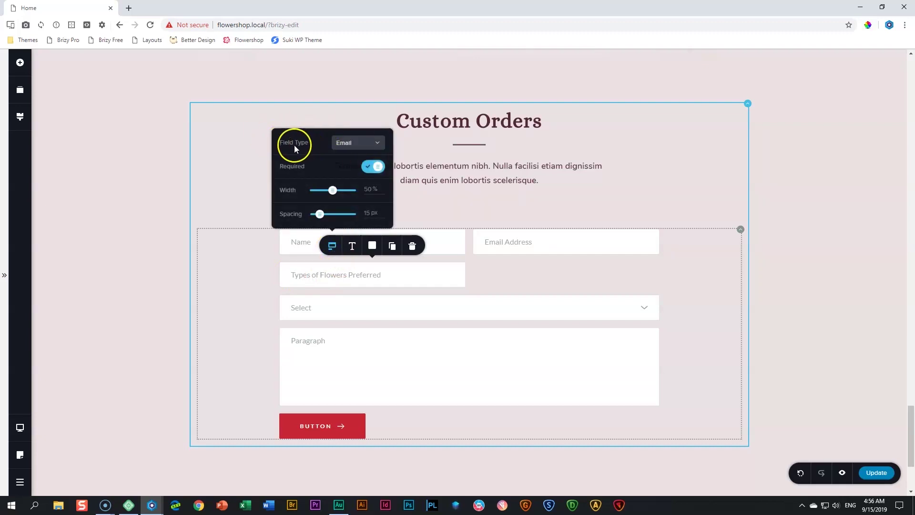
left_click(351, 143)
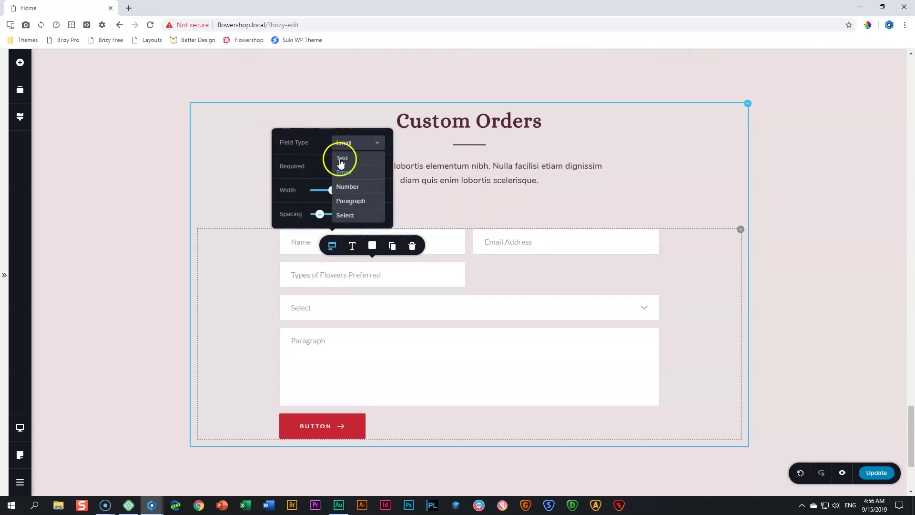
left_click(342, 159)
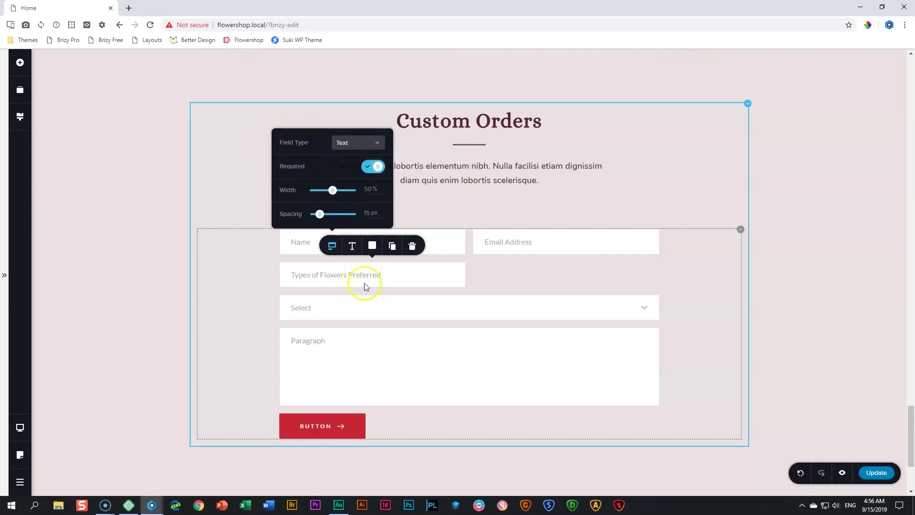
Duplicate it and rename the copy 'Colour Theme'
left_click(394, 252)
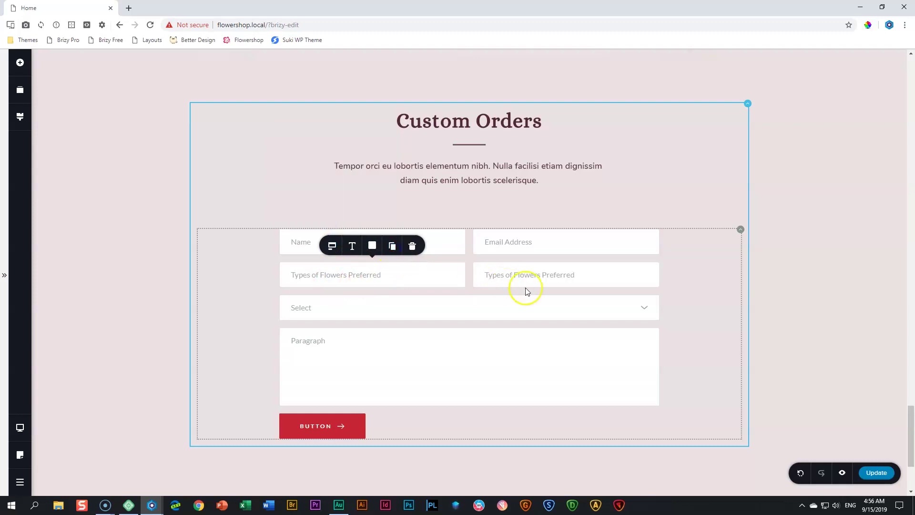
left_click(524, 275)
triple_click(524, 274)
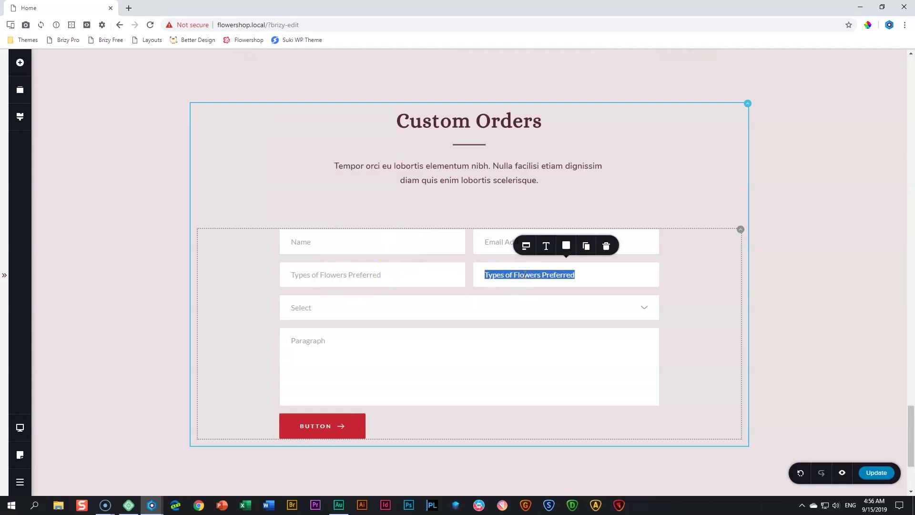
type("Colour Theme")
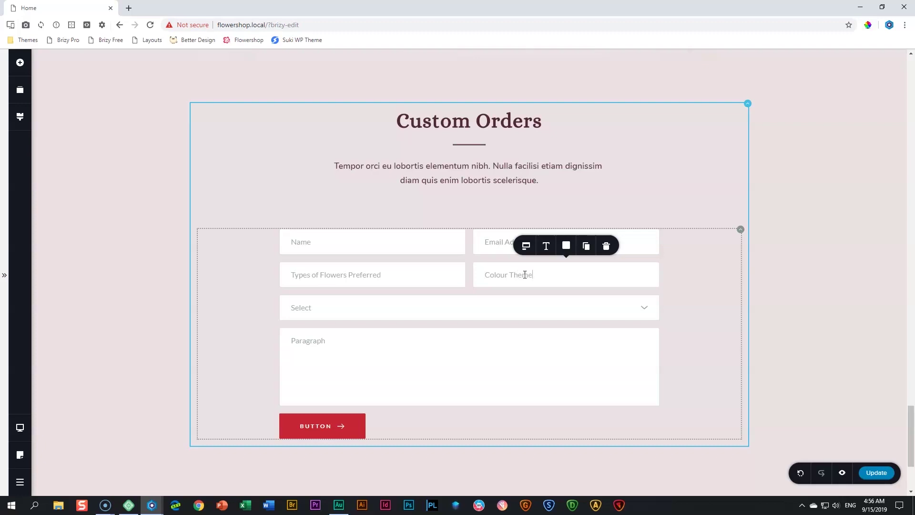
left_click(396, 308)
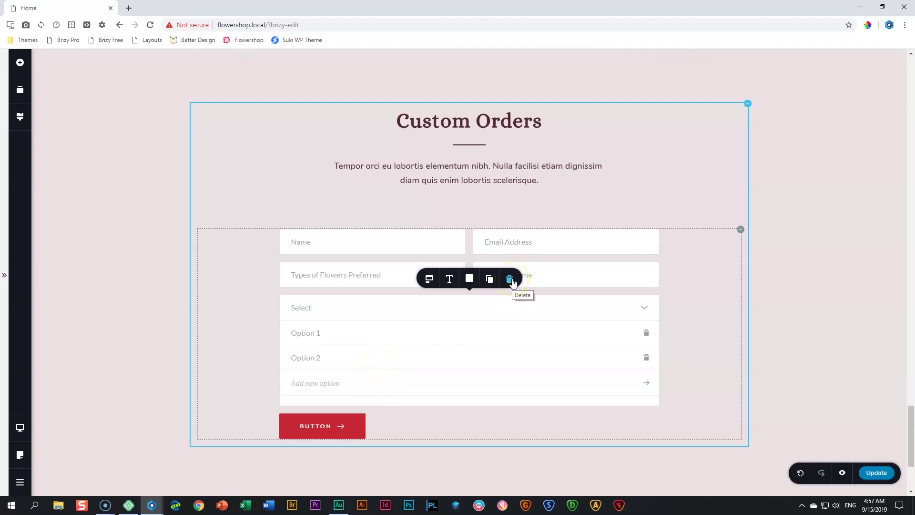
Remove the Select field and relabel the Paragraph field 'Additional Instructions'
left_click(509, 279)
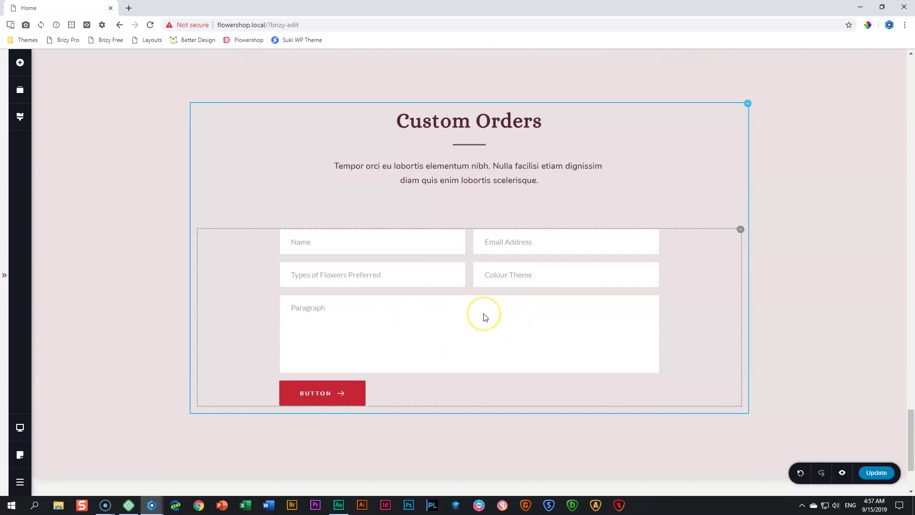
double_click(308, 307)
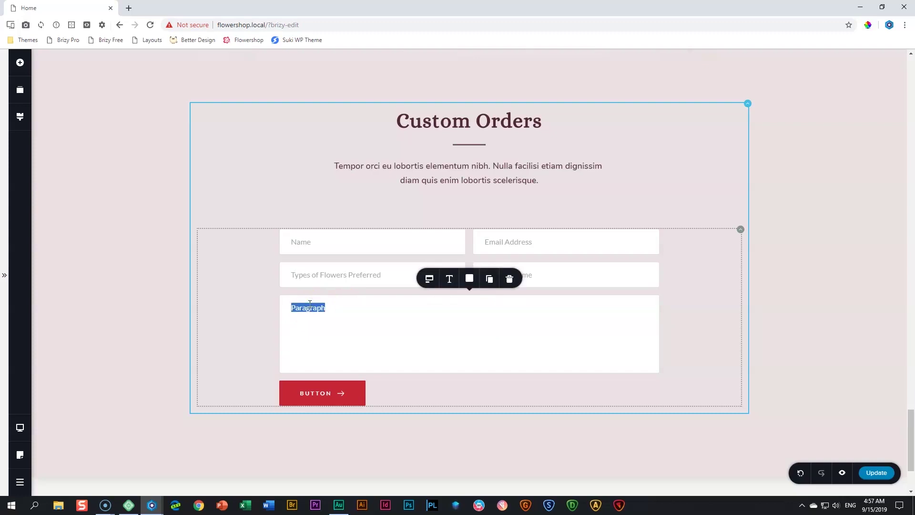
type("Additional")
type(" Note")
key("BackSpace")
key("BackSpace")
type("Instructions")
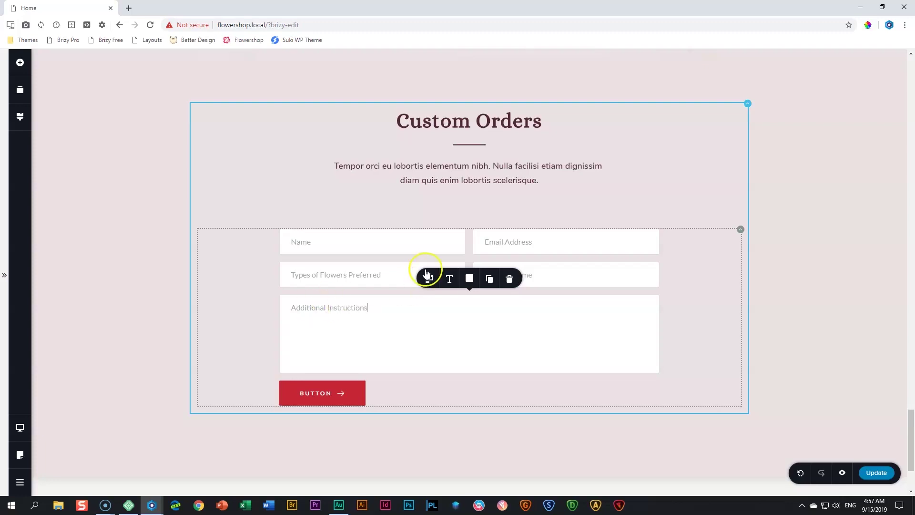
Switch Additional Instructions to Text and back to Paragraph, and set its height to 154 px
left_click(429, 279)
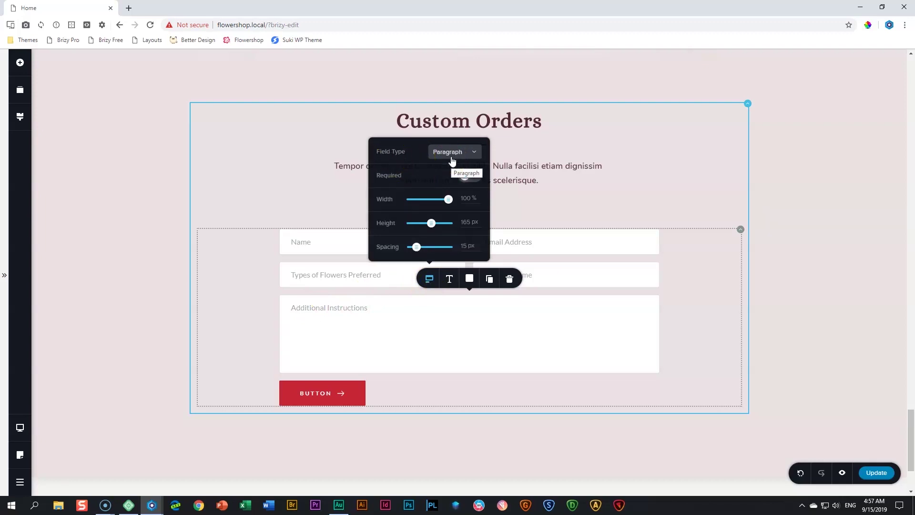
left_click(453, 161)
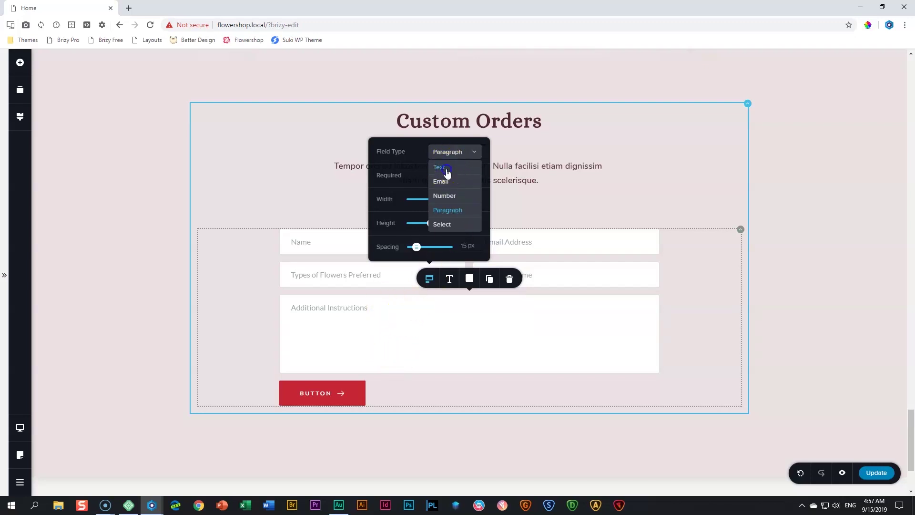
left_click(444, 167)
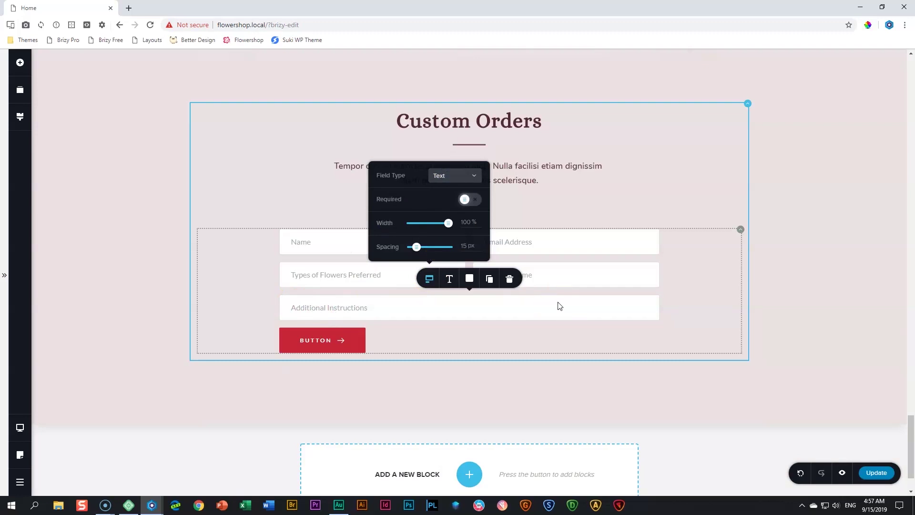
left_click(455, 174)
left_click(455, 238)
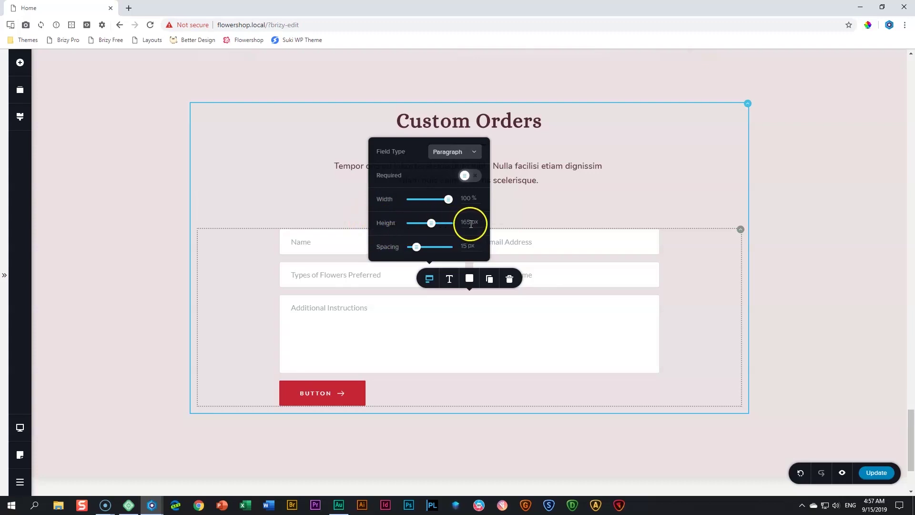
left_click_drag(436, 228, 437, 224)
left_click_drag(431, 224, 431, 223)
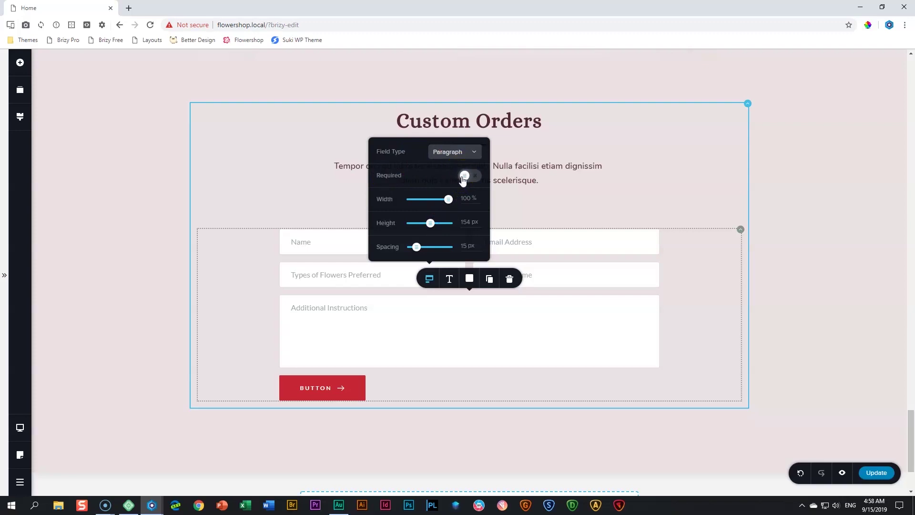
left_click(463, 179)
left_click(371, 208)
left_click(317, 315)
left_click(326, 319)
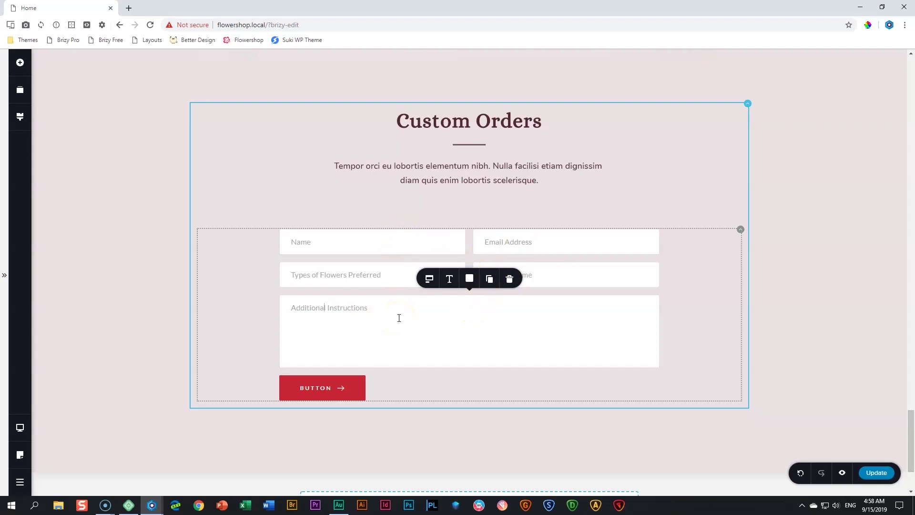
left_click(346, 245)
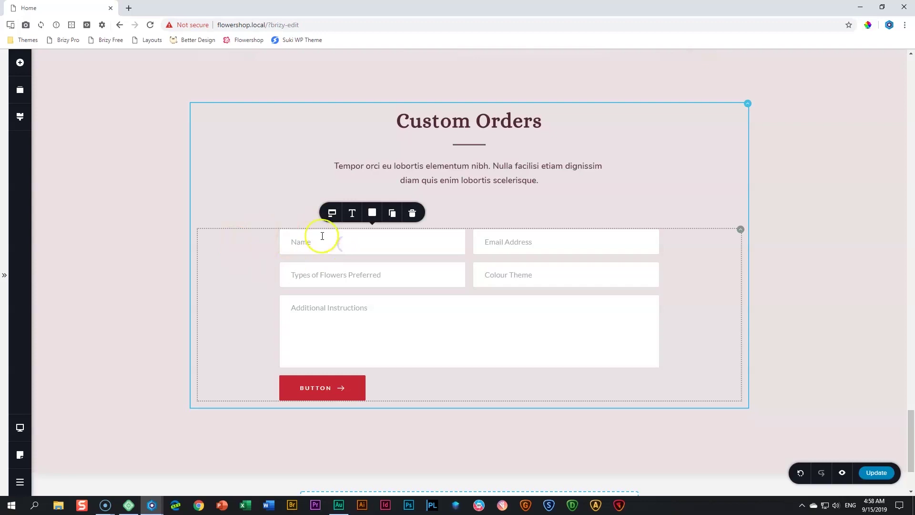
Set the form field font to Nunito at size 18
left_click(353, 215)
left_click(289, 124)
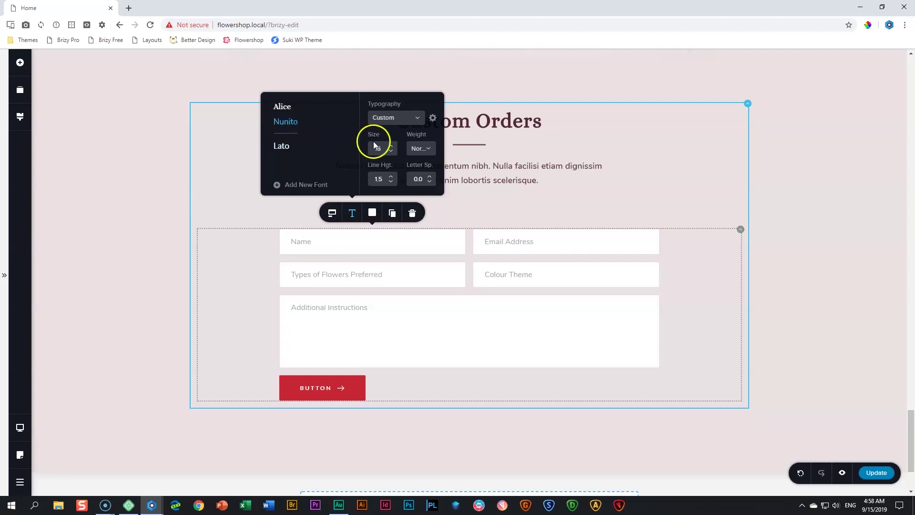
left_click(391, 146)
left_click(392, 147)
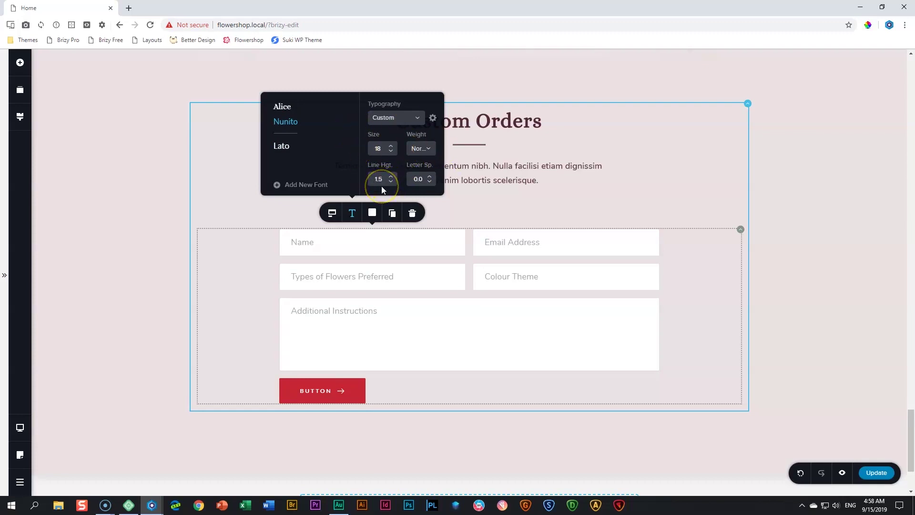
Make field backgrounds transparent, labels dark purple, and borders grey-blue with lowered opacity
left_click(372, 214)
left_click(372, 213)
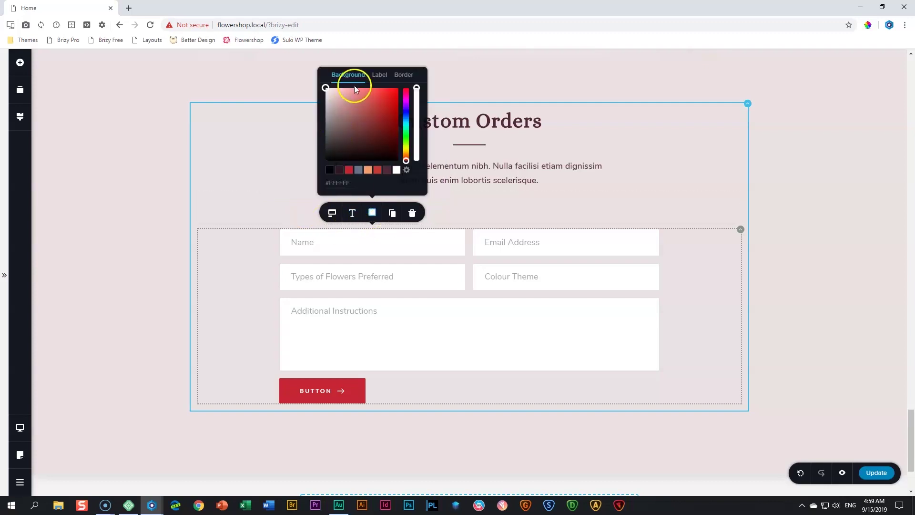
left_click(379, 80)
left_click(417, 89)
left_click_drag(417, 88, 412, 179)
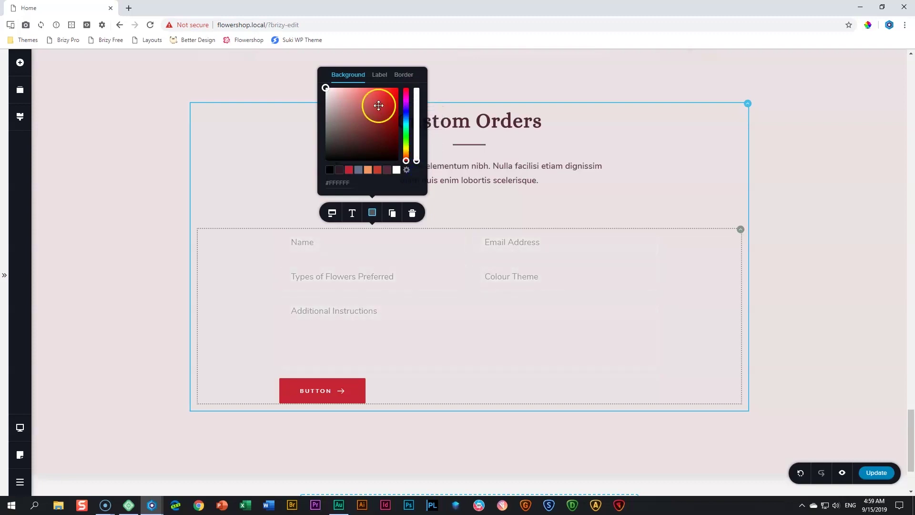
left_click(380, 75)
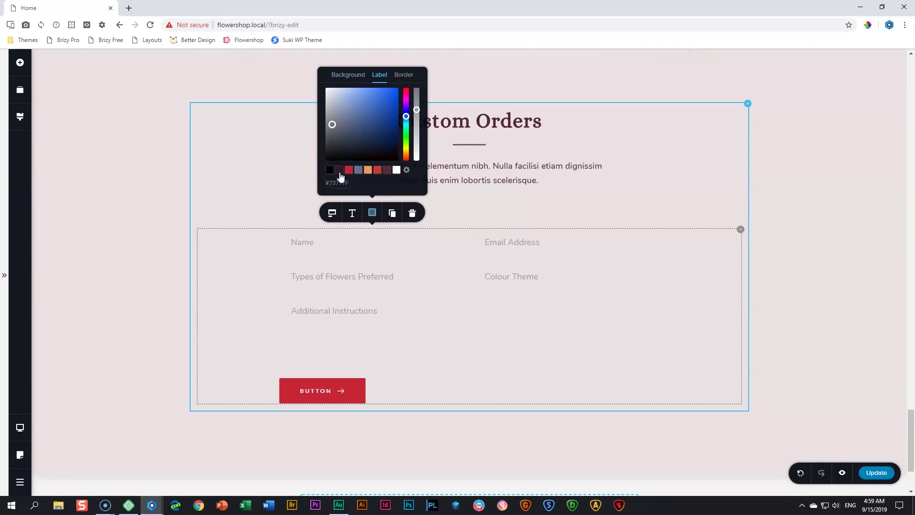
left_click(340, 170)
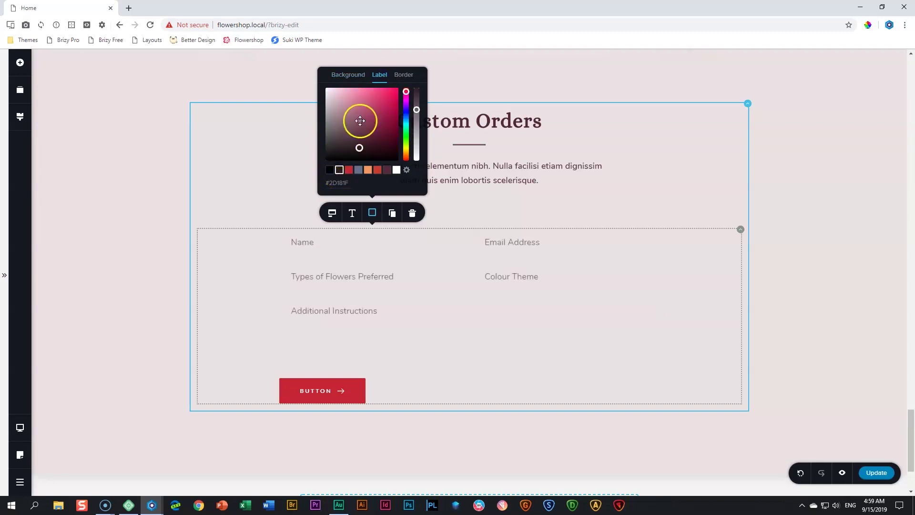
left_click(404, 76)
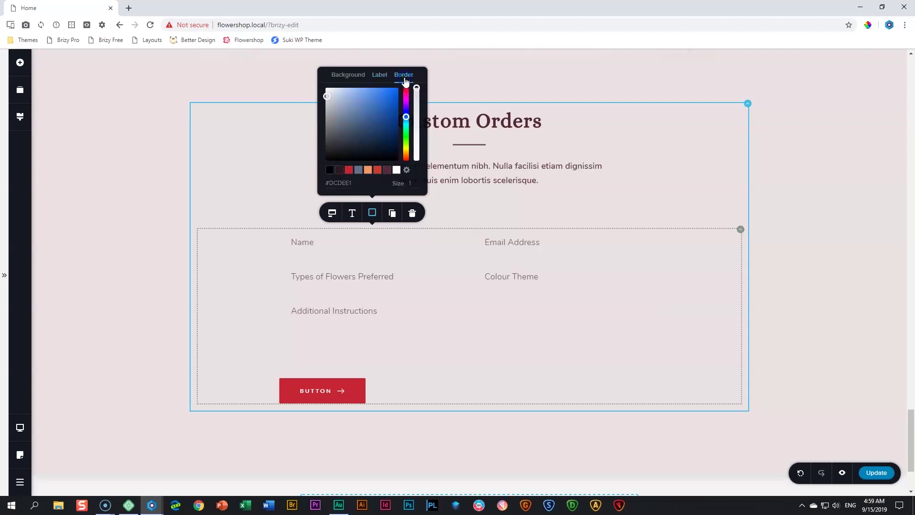
left_click(358, 170)
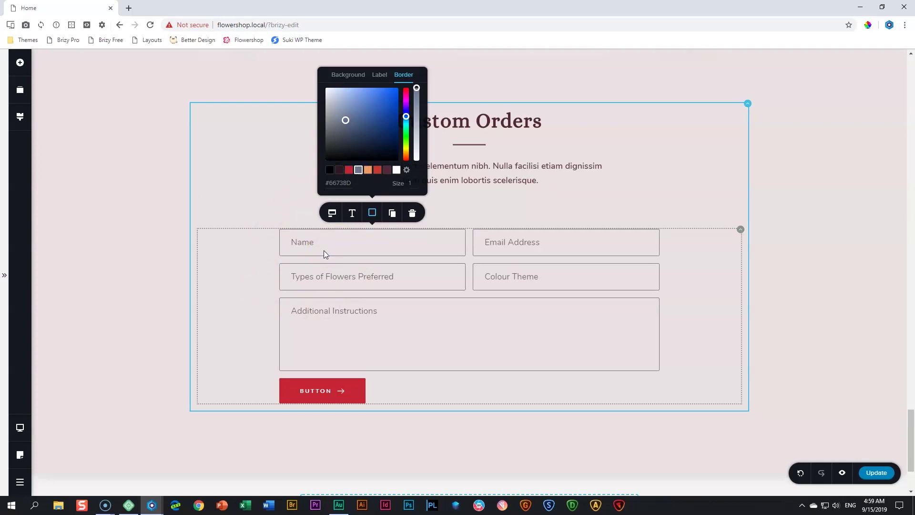
left_click_drag(416, 88, 415, 127)
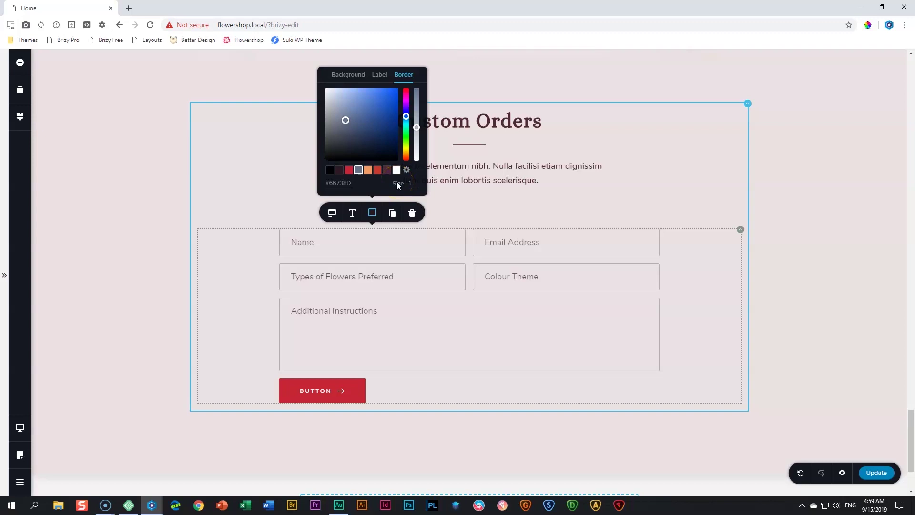
left_click(359, 244)
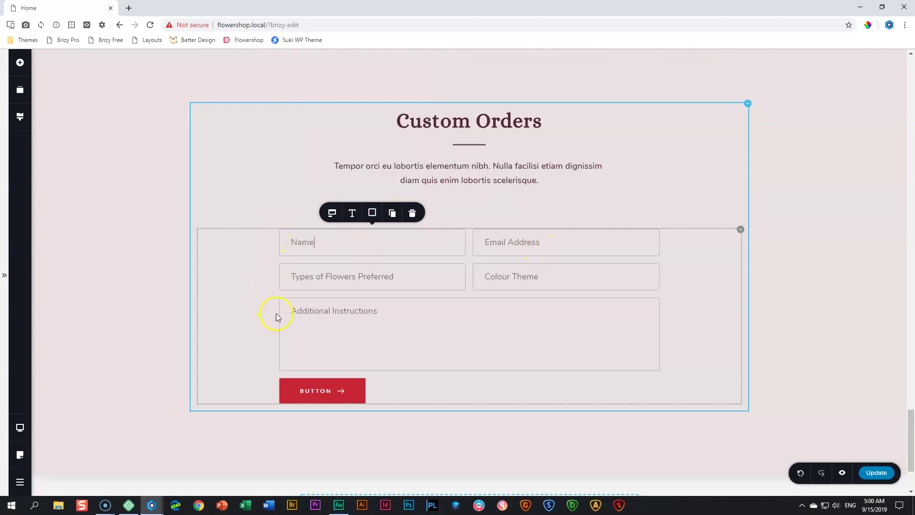
Right-align the form's submit button and relabel it 'ASK US'
left_click(323, 391)
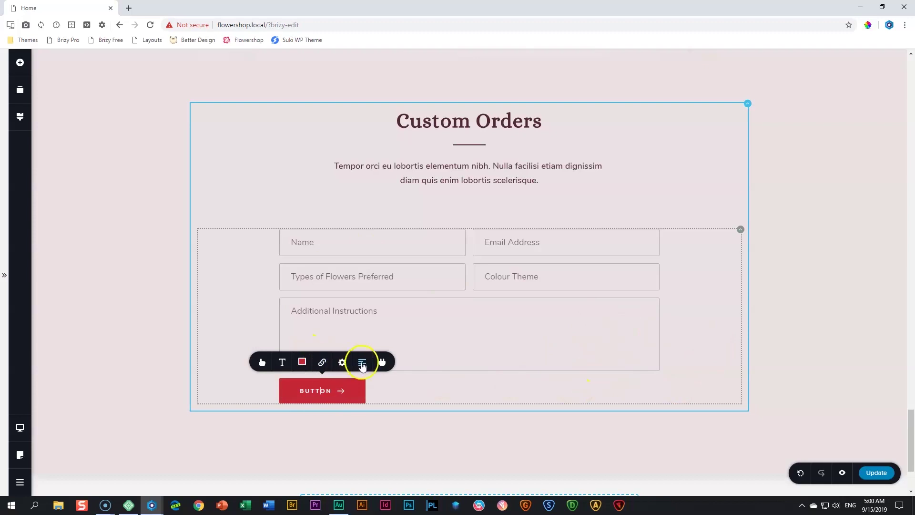
left_click(363, 365)
left_click(365, 368)
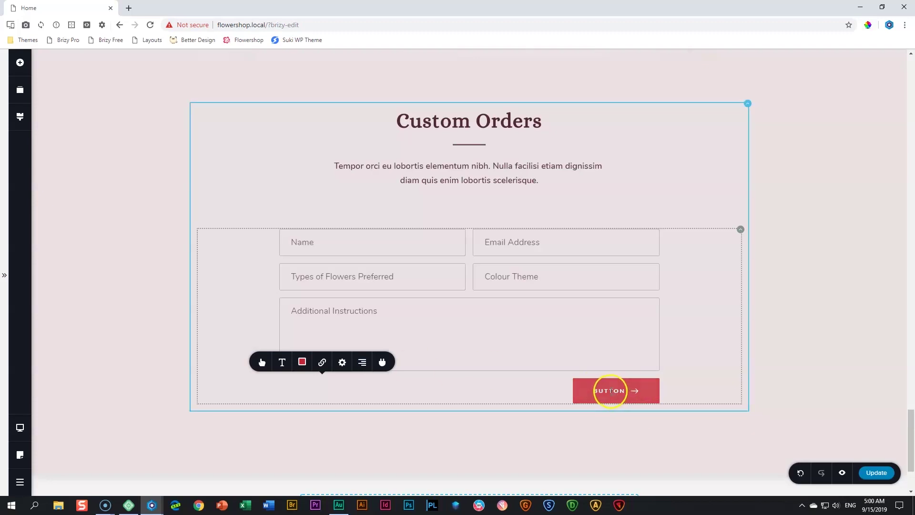
double_click(611, 391)
type("ASK US")
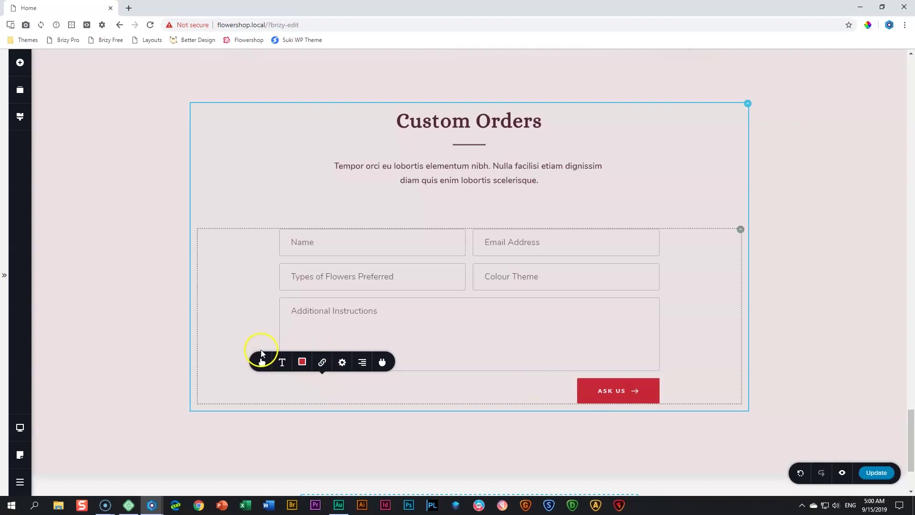
Give the ASK US button rounded corners and a shorter 13 ms hover transition
left_click(261, 367)
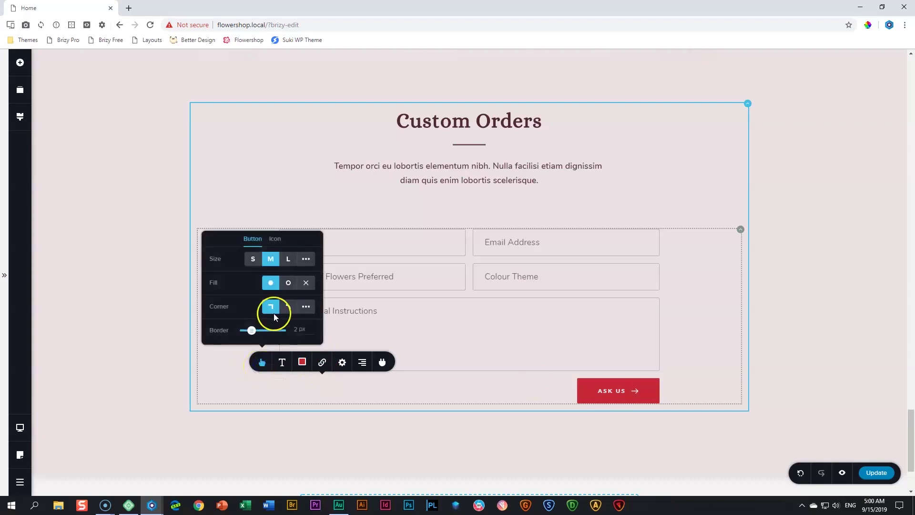
left_click(289, 308)
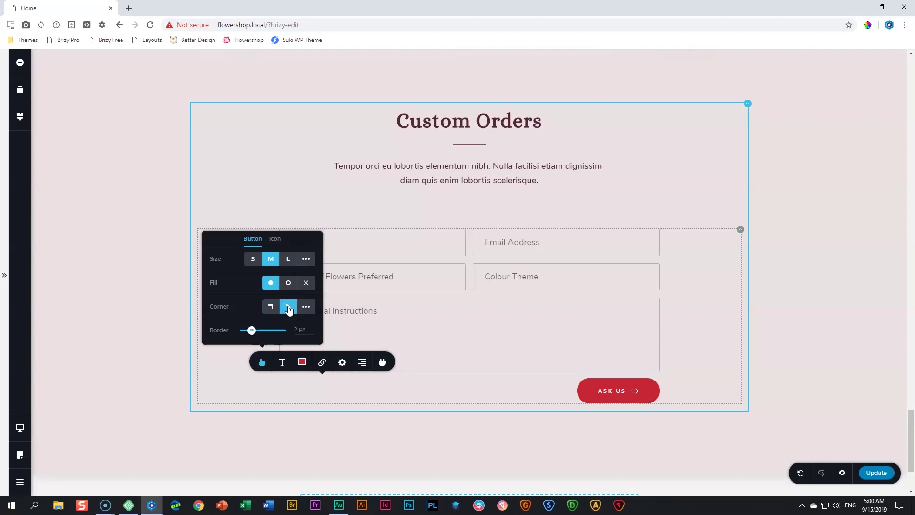
left_click(470, 389)
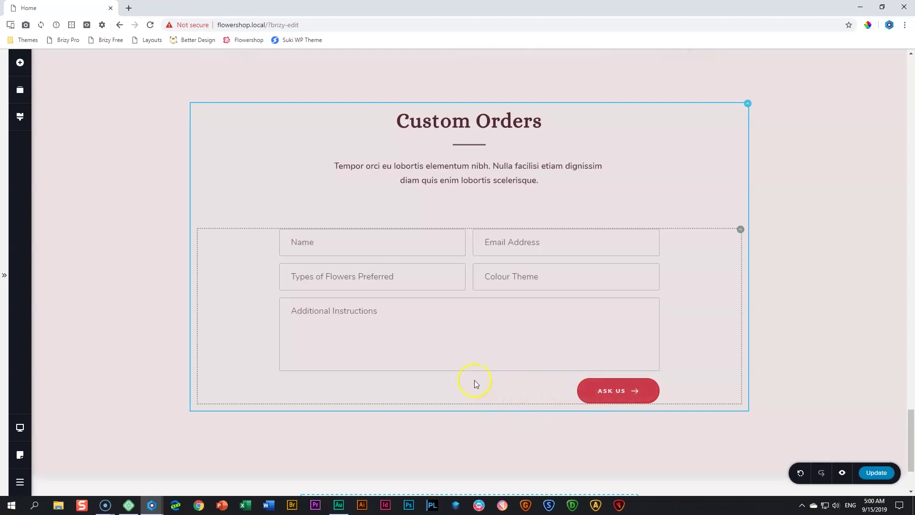
left_click(615, 390)
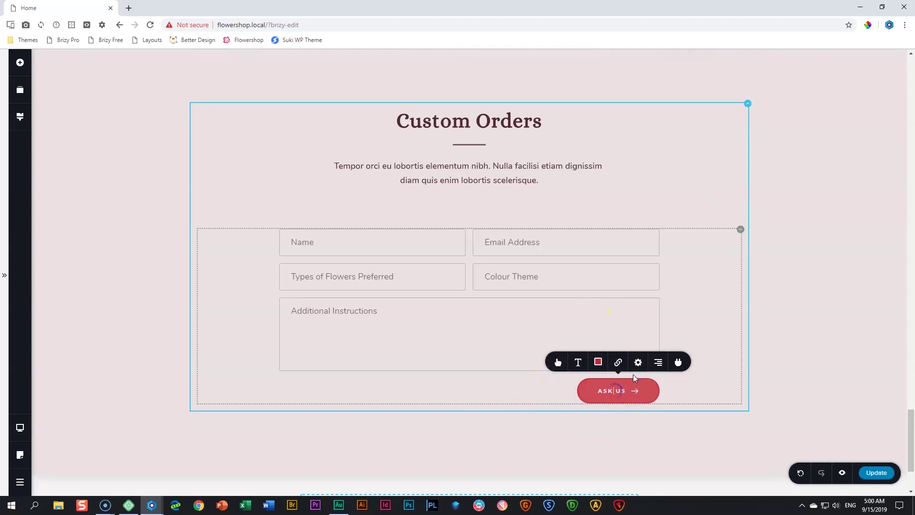
left_click(639, 363)
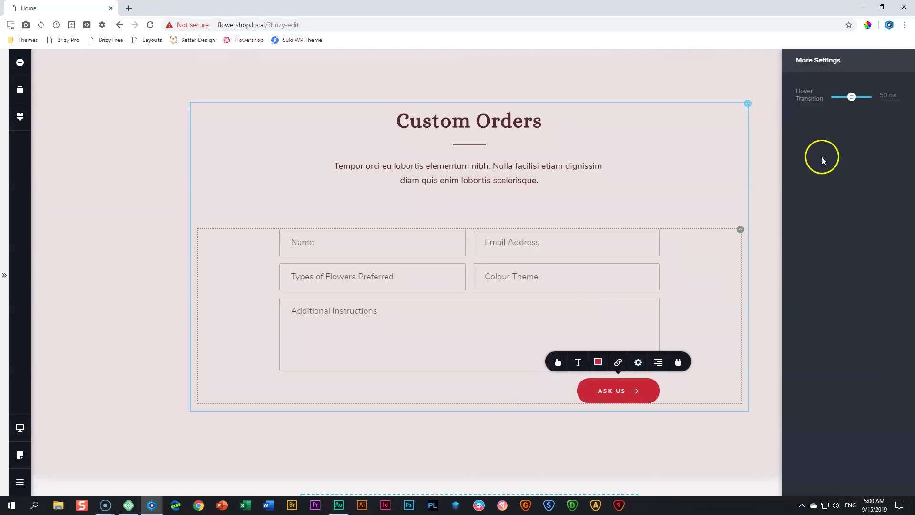
left_click_drag(851, 98, 840, 99)
left_click(500, 390)
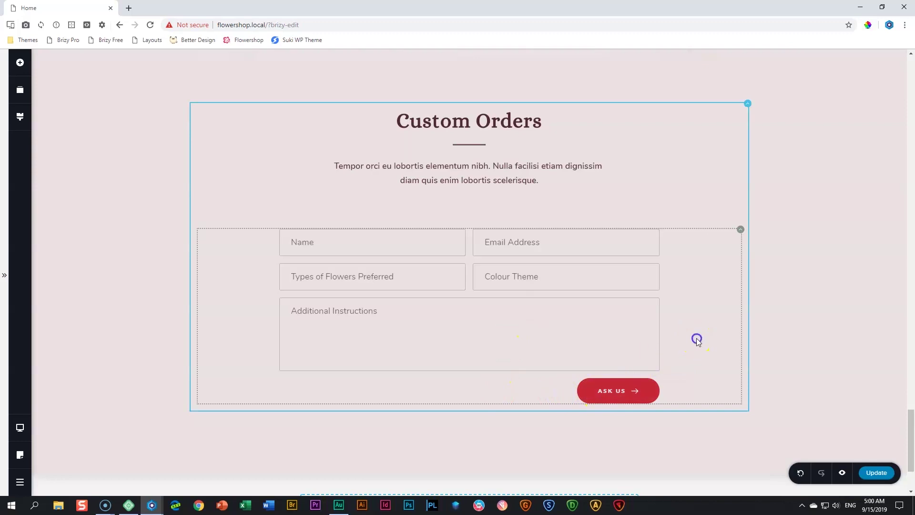
left_click(608, 392)
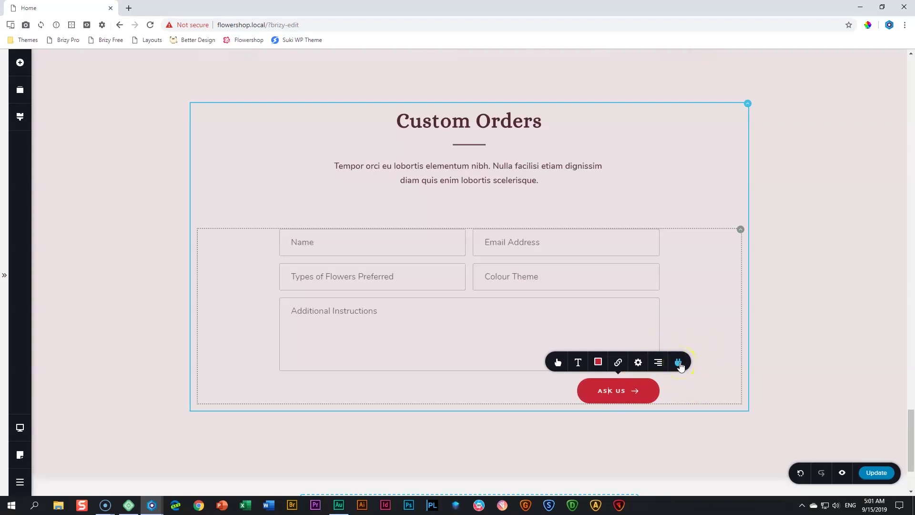
Connect the form's Email integration to WordPress with the subject 'Flowershop Messages'
left_click(679, 364)
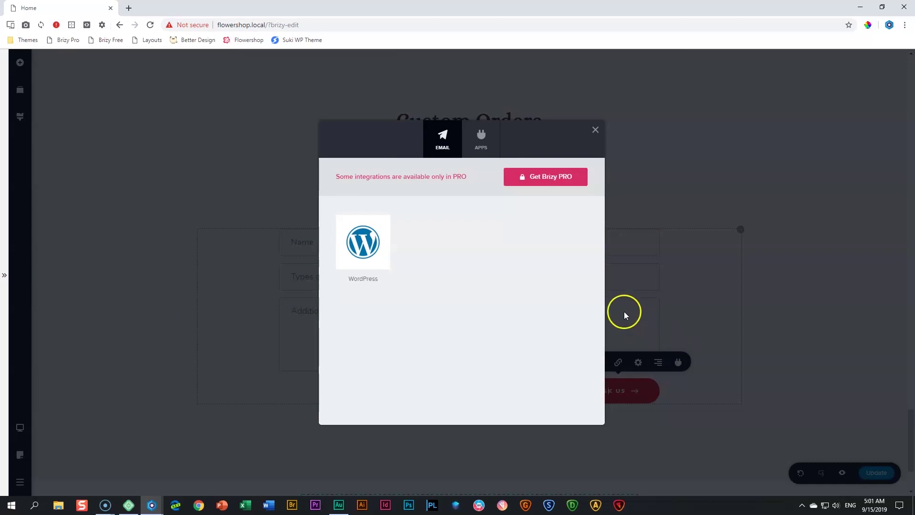
left_click(360, 245)
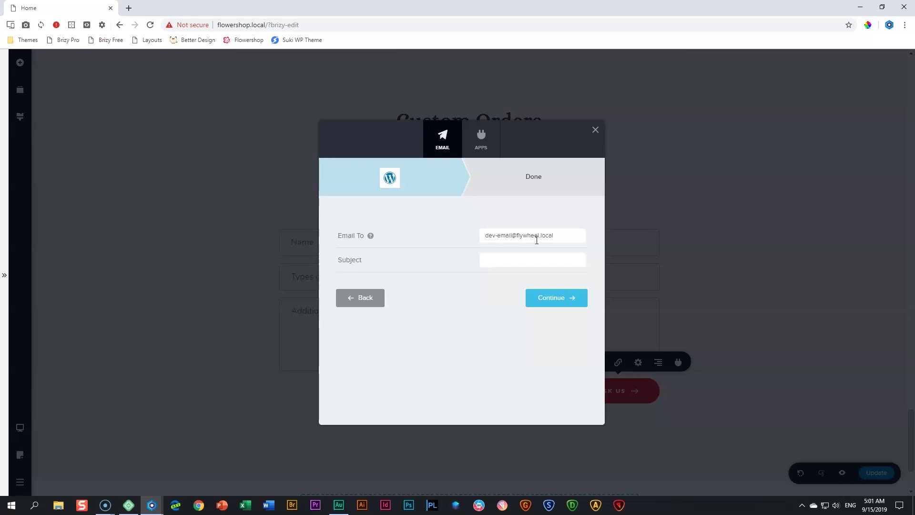
left_click(513, 264)
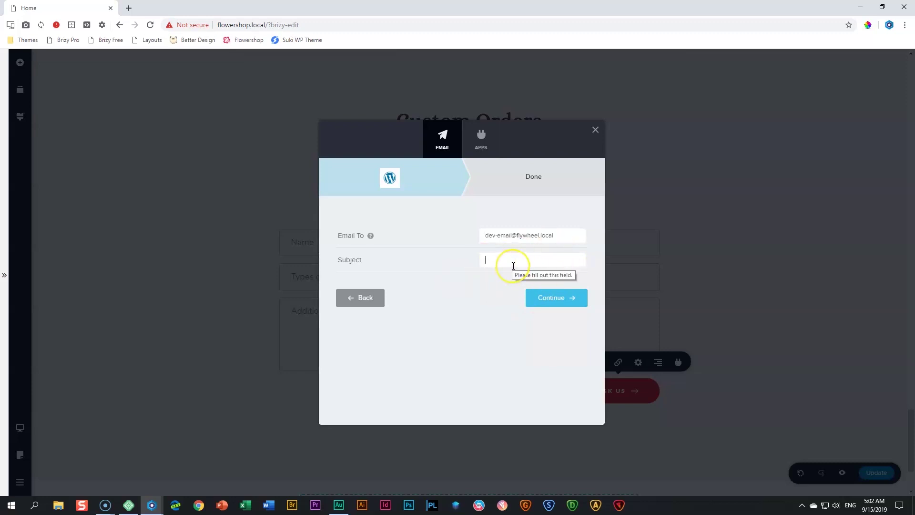
type("fLOWER")
key("BackSpace")
key("BackSpace")
key("BackSpace")
key("BackSpace")
key("BackSpace")
key("BackSpace")
type("Flower")
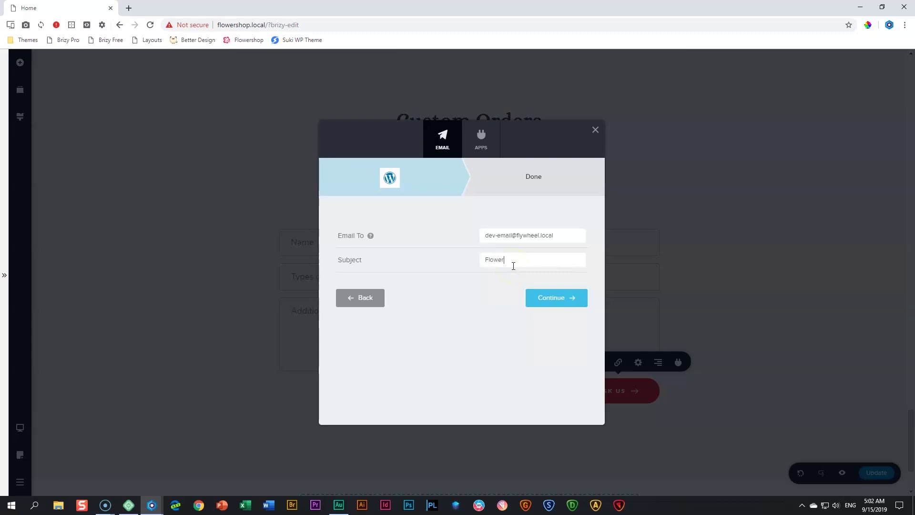
type("shop Messages")
left_click(536, 301)
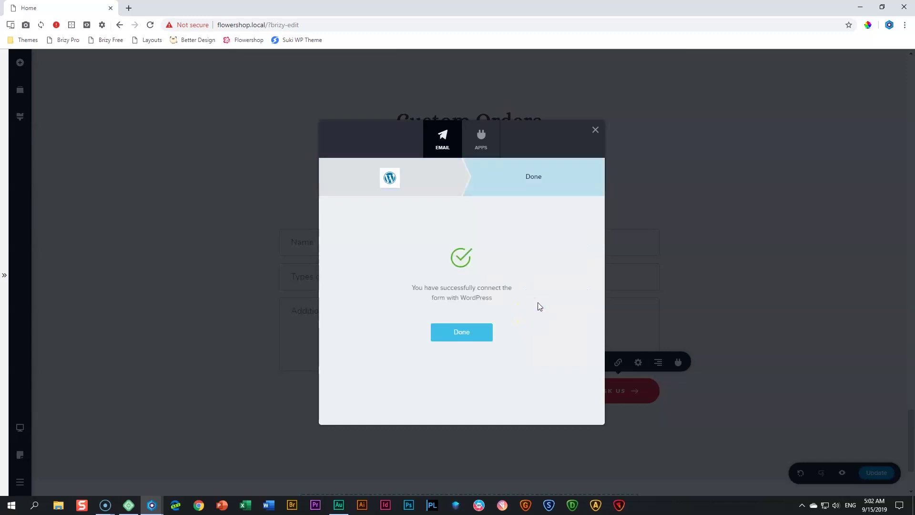
left_click(467, 333)
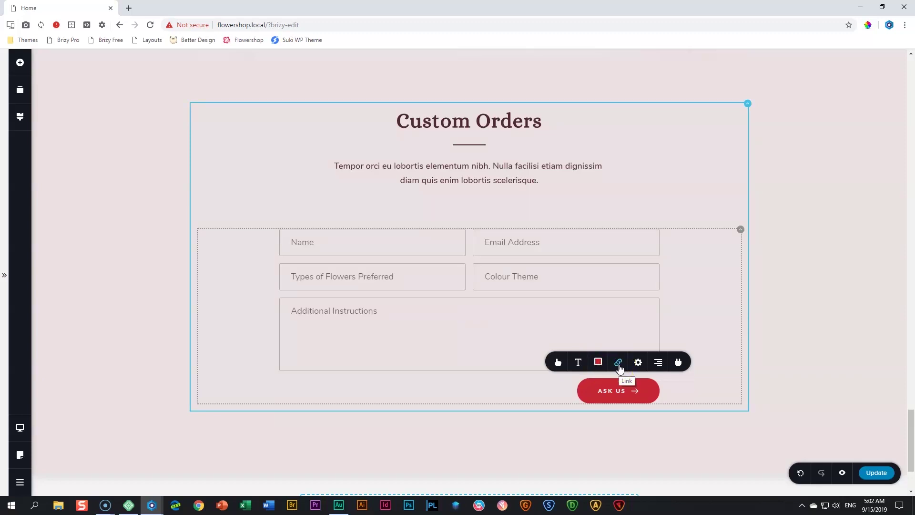
Review the form's after-submit success, error and redirect message settings
left_click(619, 363)
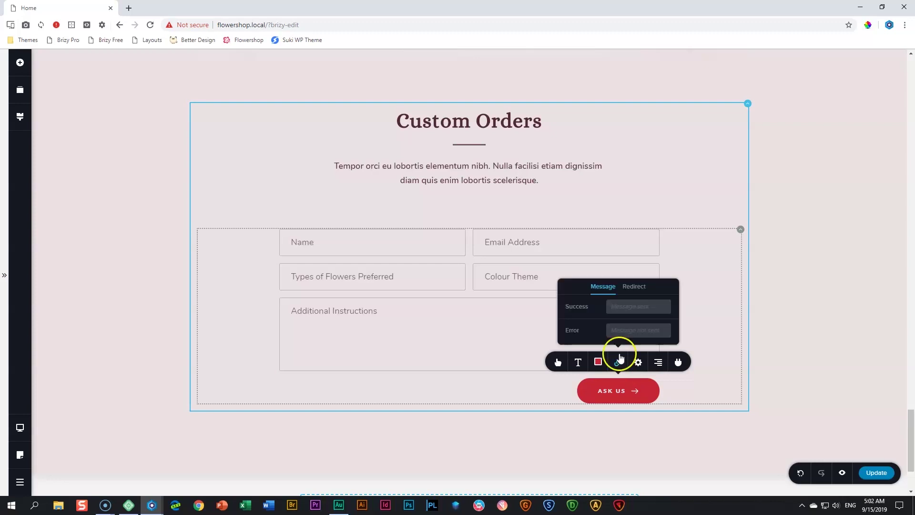
left_click(630, 287)
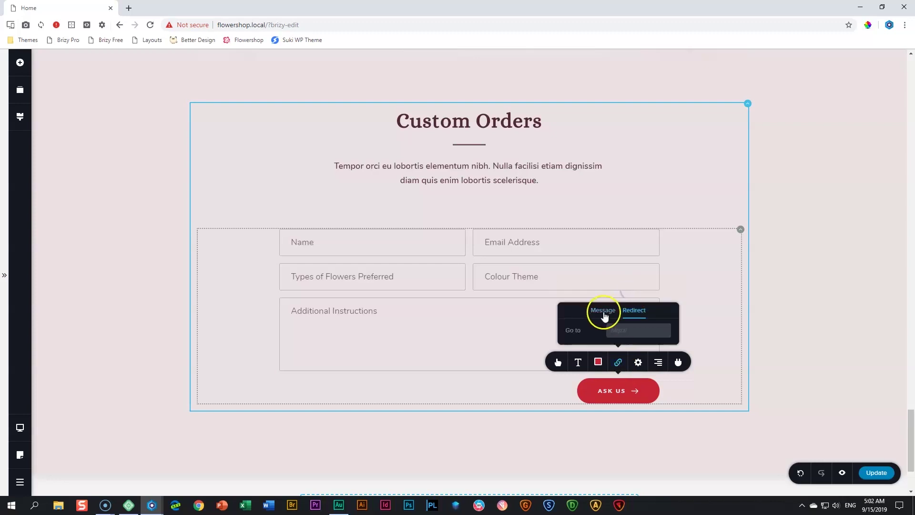
left_click(603, 311)
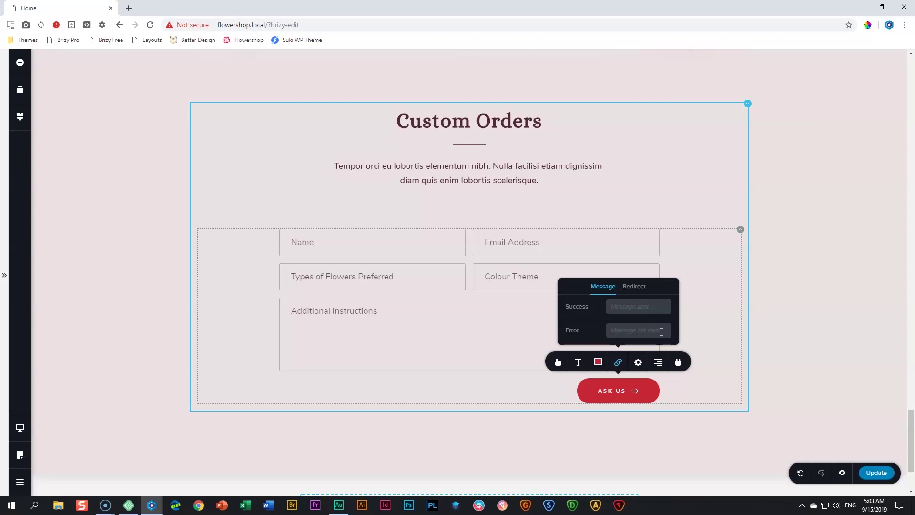
left_click(662, 329)
Deselect the form, look over the page and save it with Update
left_click(820, 335)
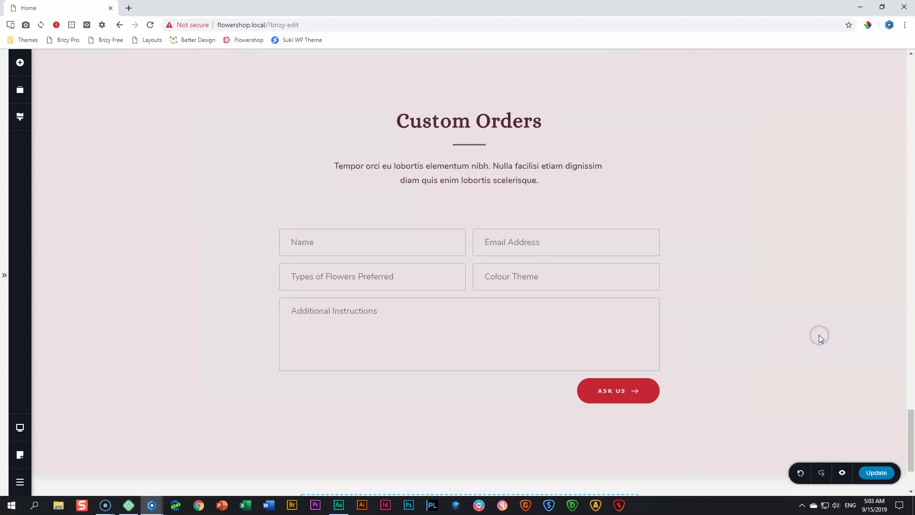
scroll(819, 336, "down", 2)
scroll(819, 335, "up", 8)
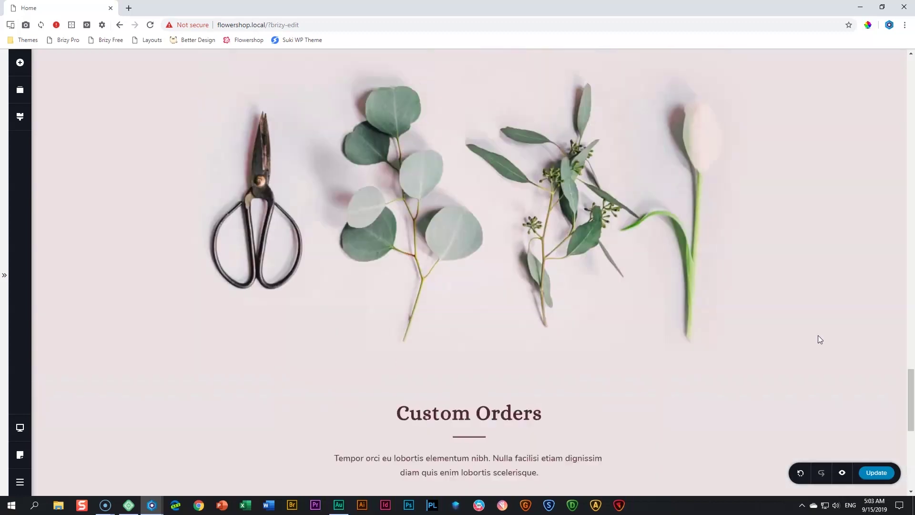
scroll(818, 336, "up", 4)
scroll(818, 335, "down", 4)
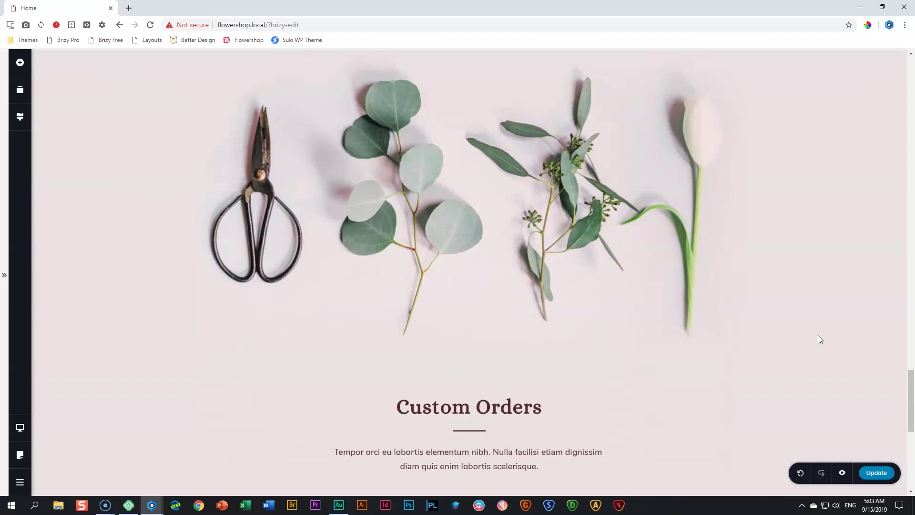
scroll(818, 335, "down", 6)
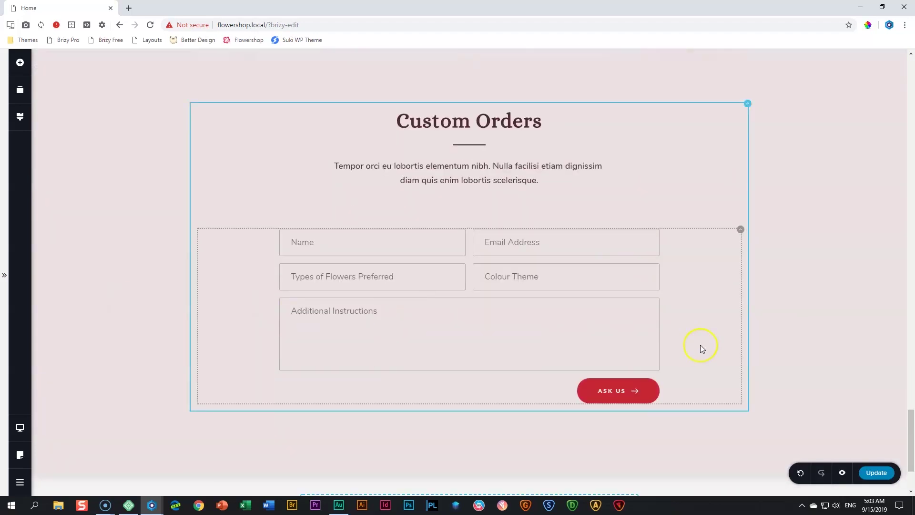
left_click(877, 472)
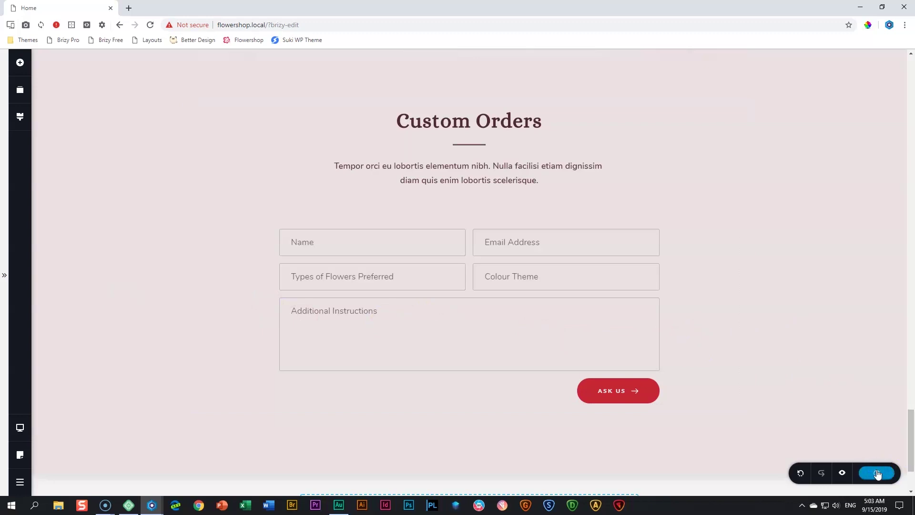
Switch the editor to the tablet layout and review the page
left_click(20, 431)
left_click(77, 422)
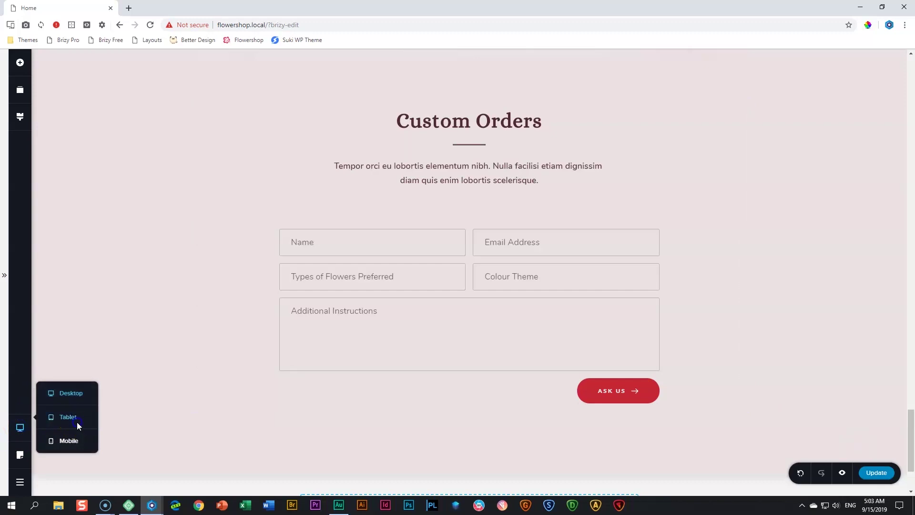
scroll(584, 389, "up", 8)
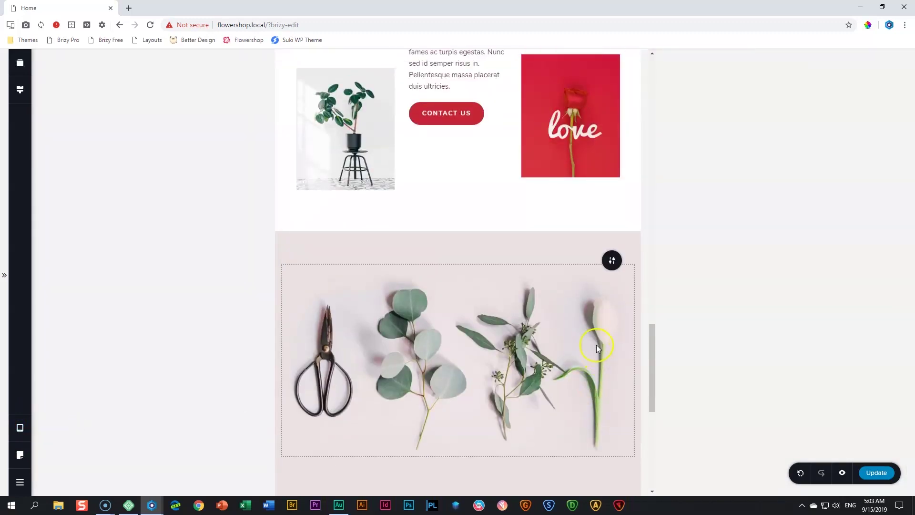
scroll(597, 345, "down", 6)
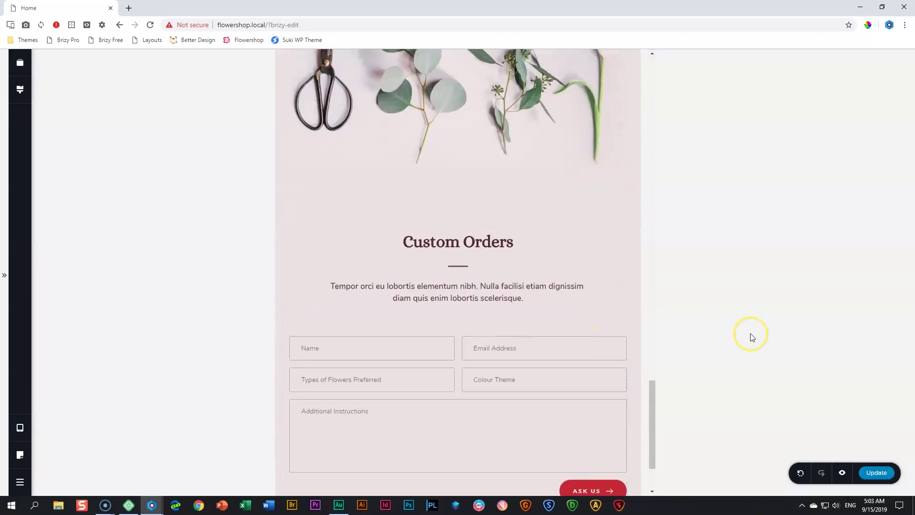
scroll(530, 379, "down", 2)
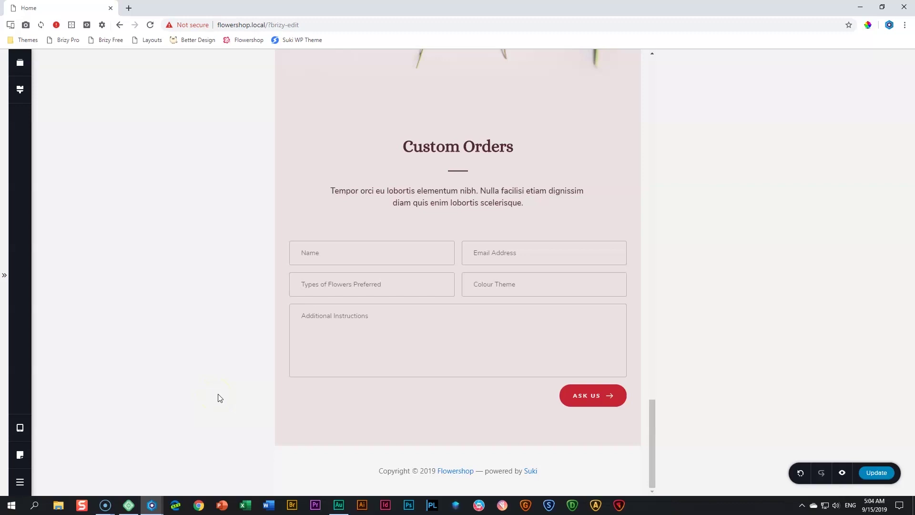
Switch to the mobile layout and review the Custom Orders section
left_click(21, 429)
left_click(64, 440)
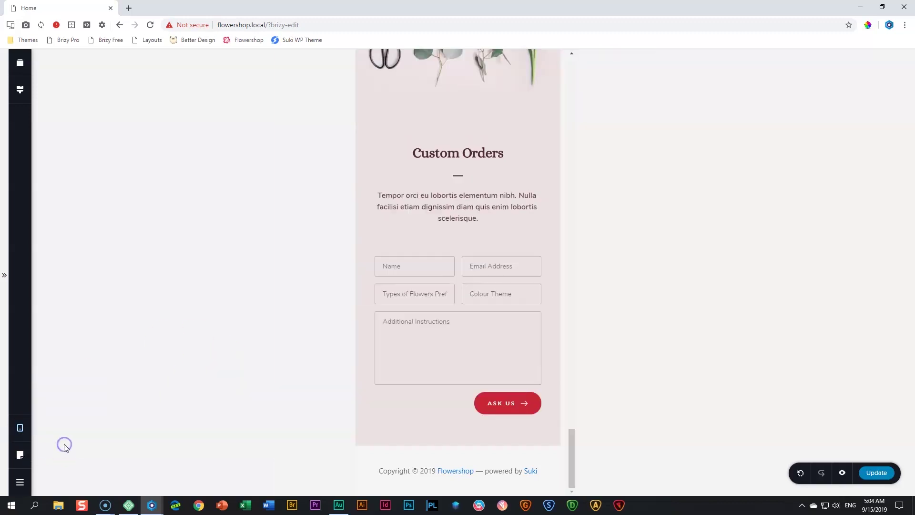
scroll(507, 413, "up", 7)
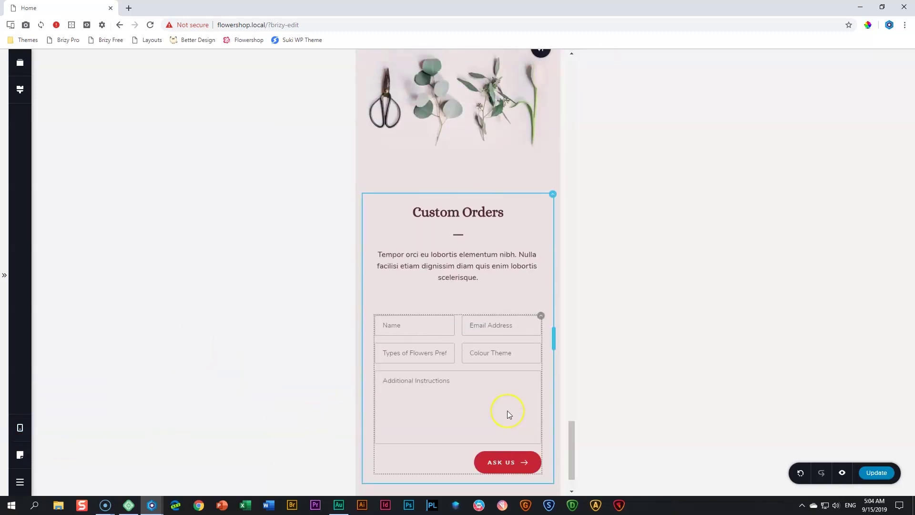
scroll(507, 410, "down", 7)
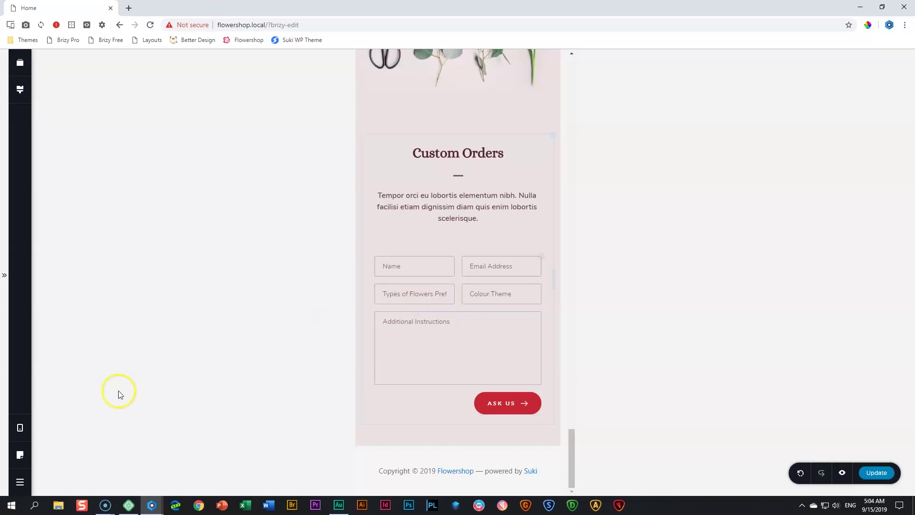
In the desktop layout, change the 'Types of Flowers Preferred' placeholder to 'Flower Preference'
left_click(20, 428)
left_click(62, 393)
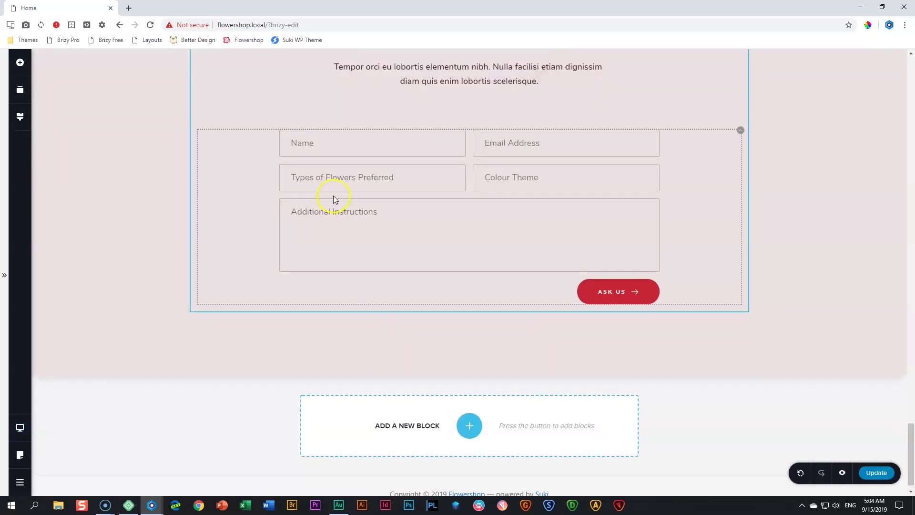
triple_click(339, 179)
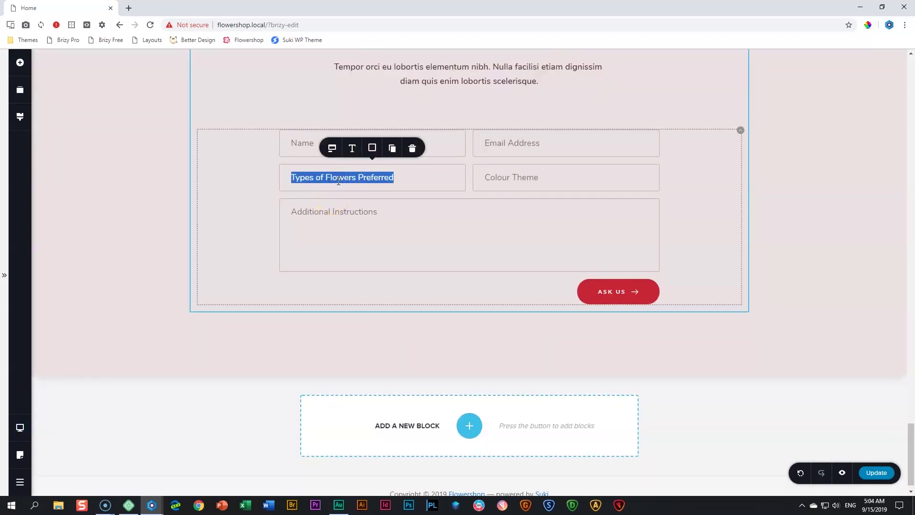
type("Flower Preference")
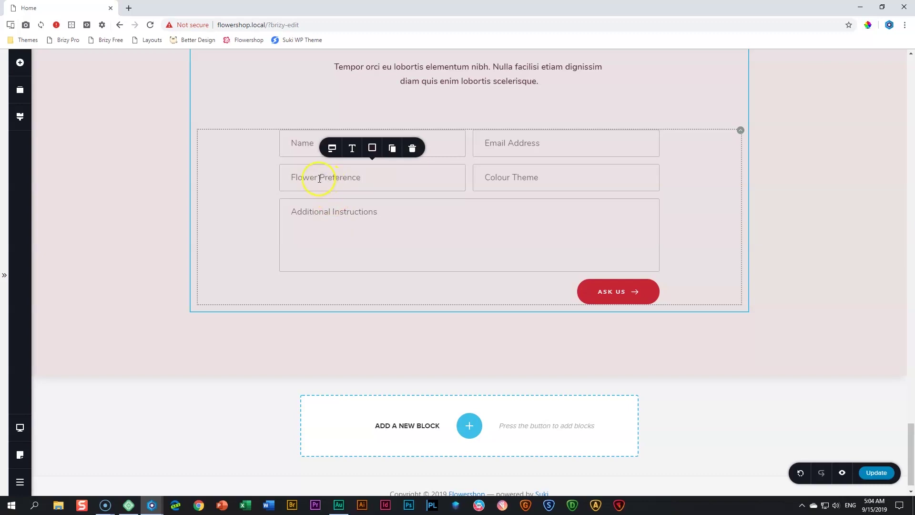
left_click(21, 428)
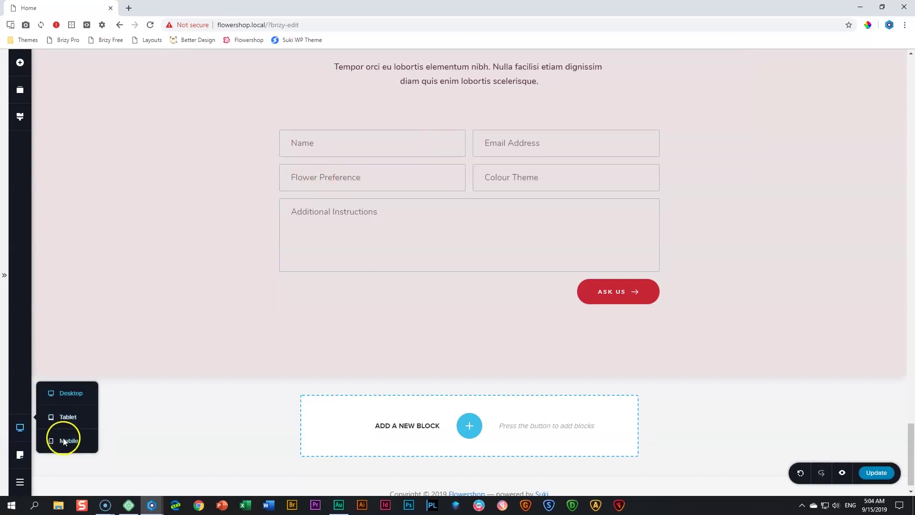
In the mobile layout, shrink the spacer under the flower image above Custom Orders
left_click(63, 438)
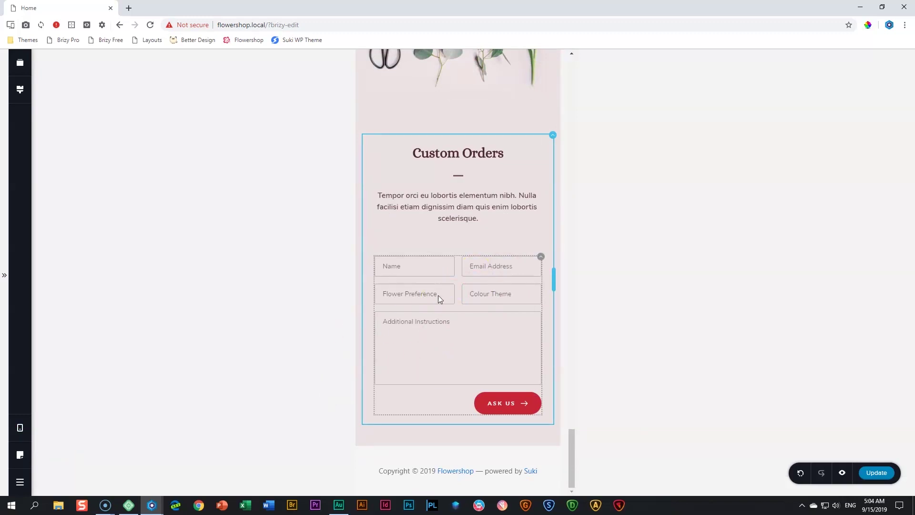
scroll(439, 295, "up", 3)
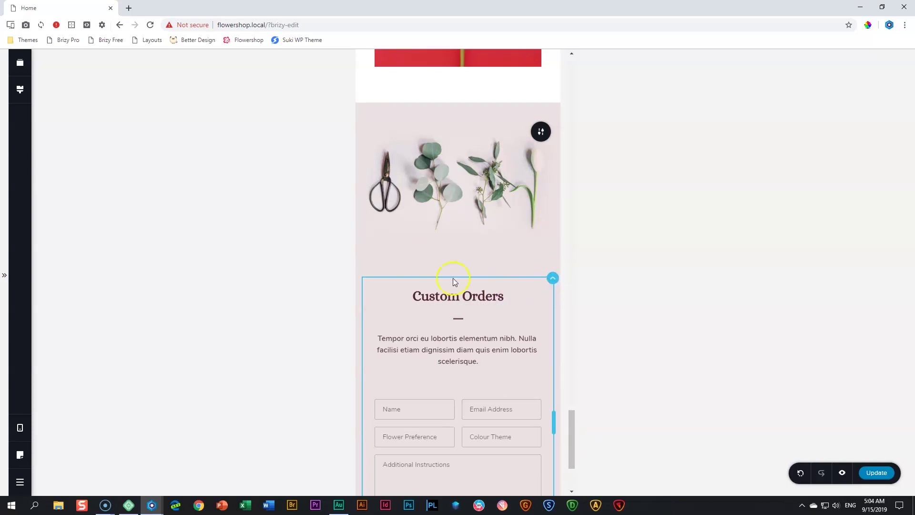
mouse_move(554, 278)
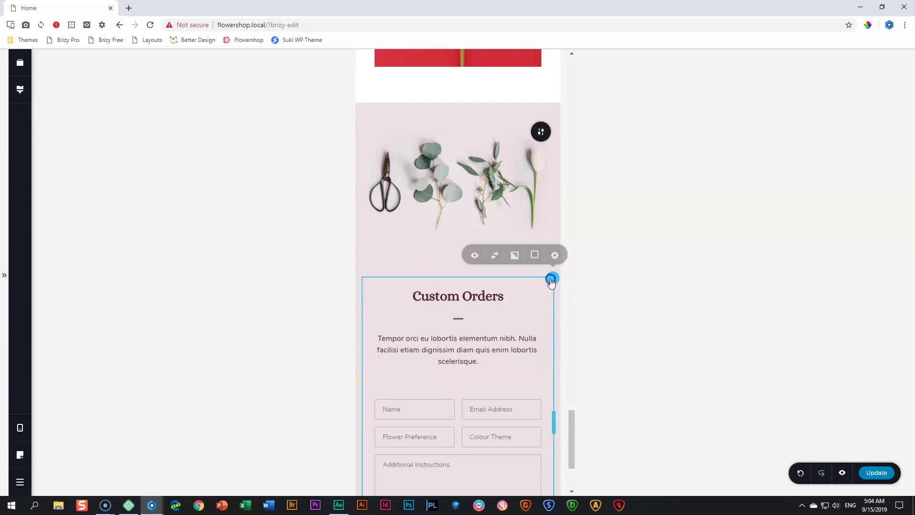
left_click(553, 259)
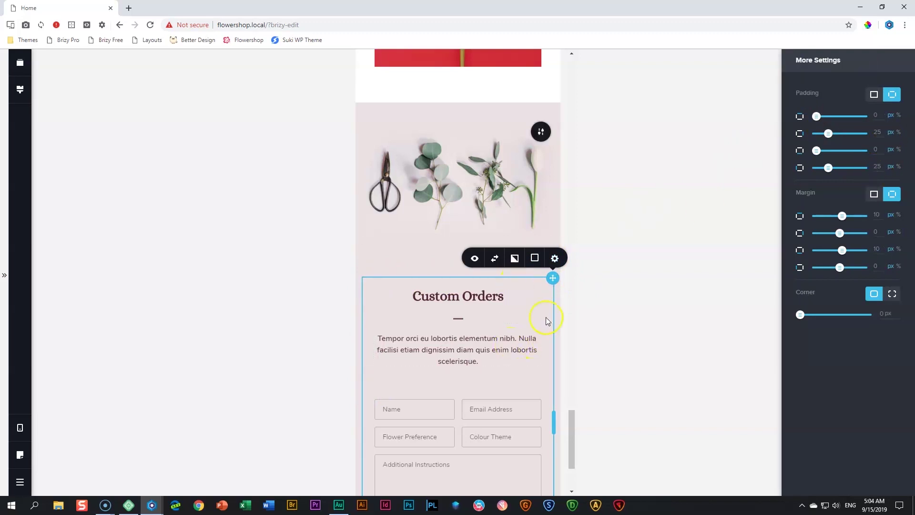
left_click(548, 224)
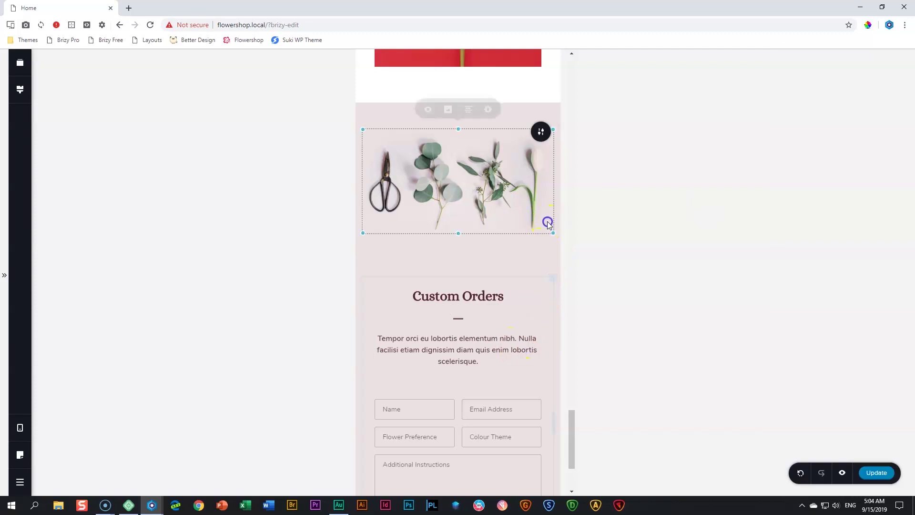
left_click(715, 283)
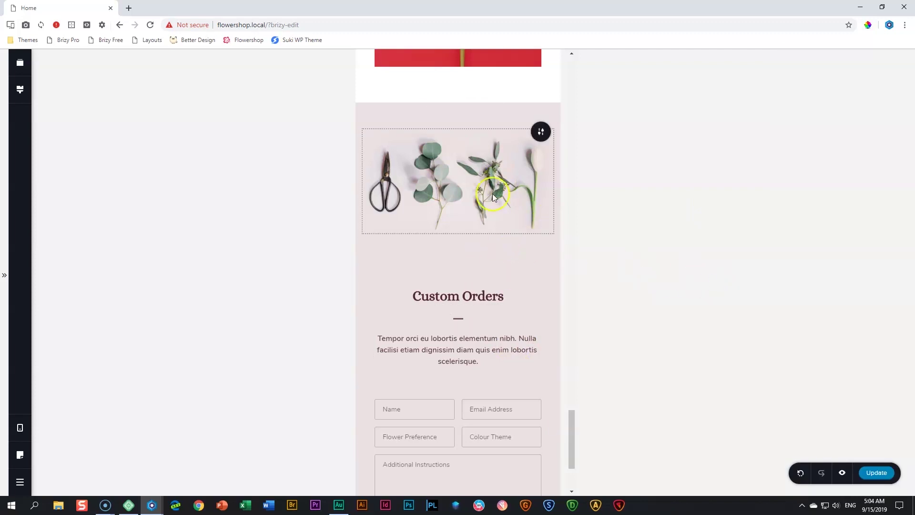
left_click(474, 266)
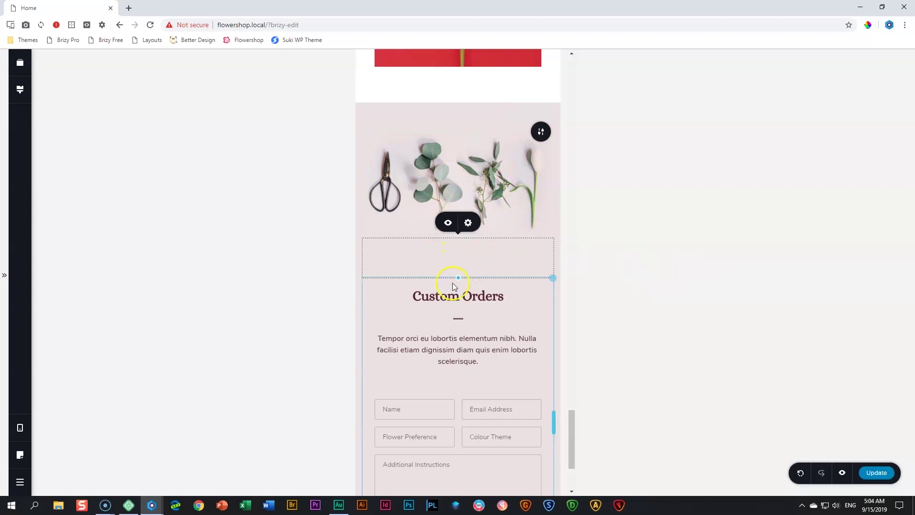
left_click_drag(457, 279, 457, 252)
scroll(422, 332, "down", 3)
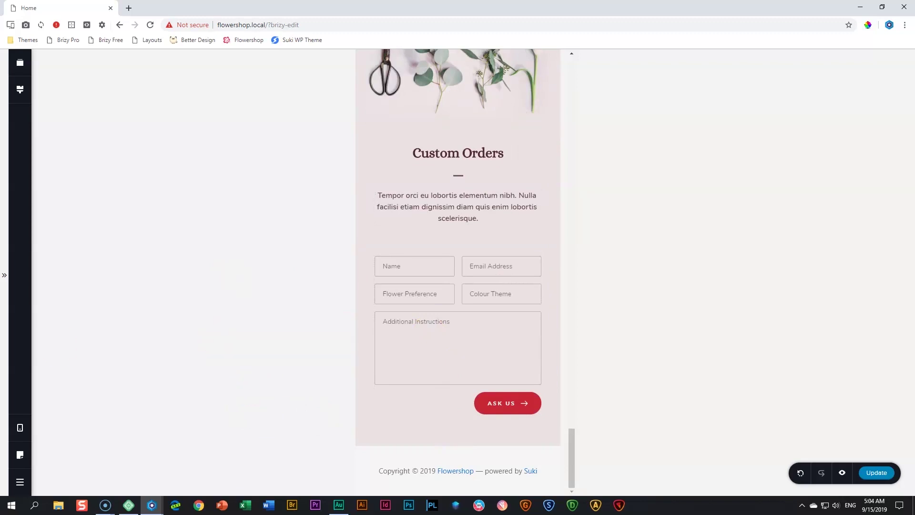
Return to the desktop layout and save the page
left_click(20, 428)
left_click(51, 400)
left_click(877, 473)
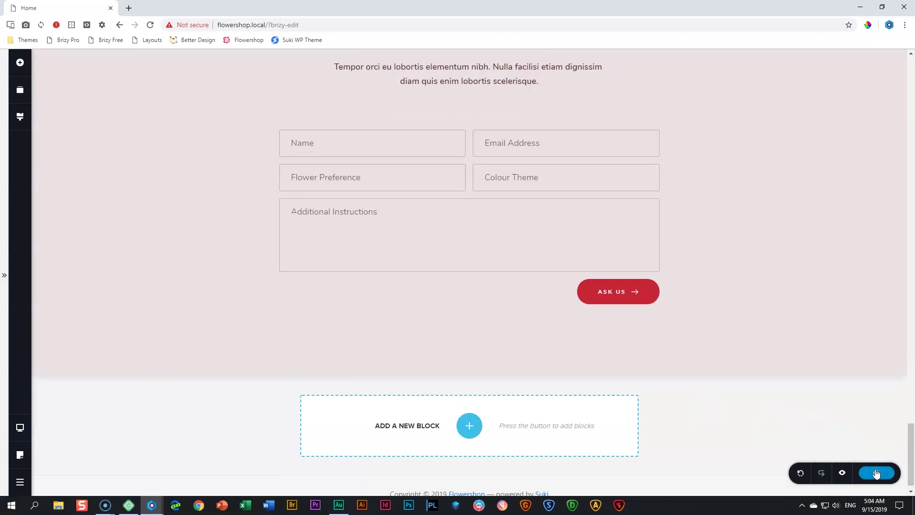
Open a live preview of the page and scroll through it
left_click(845, 473)
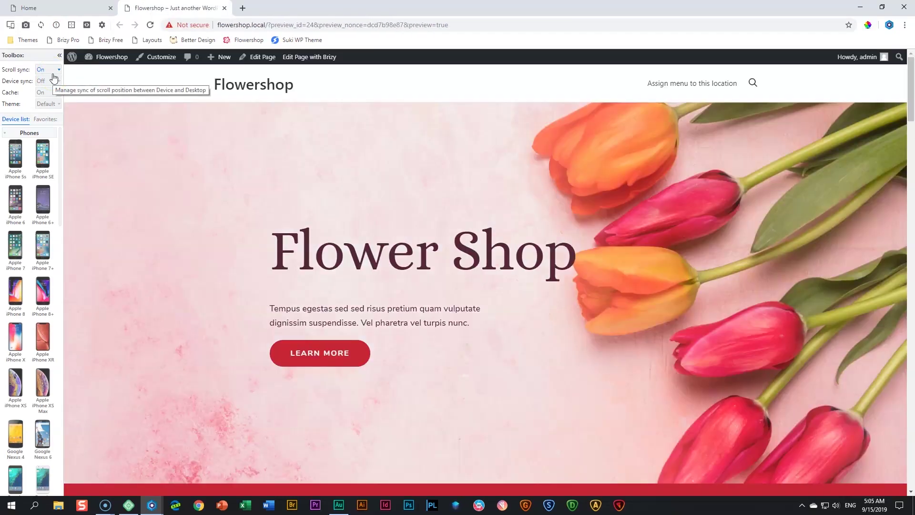
scroll(234, 210, "down", 15)
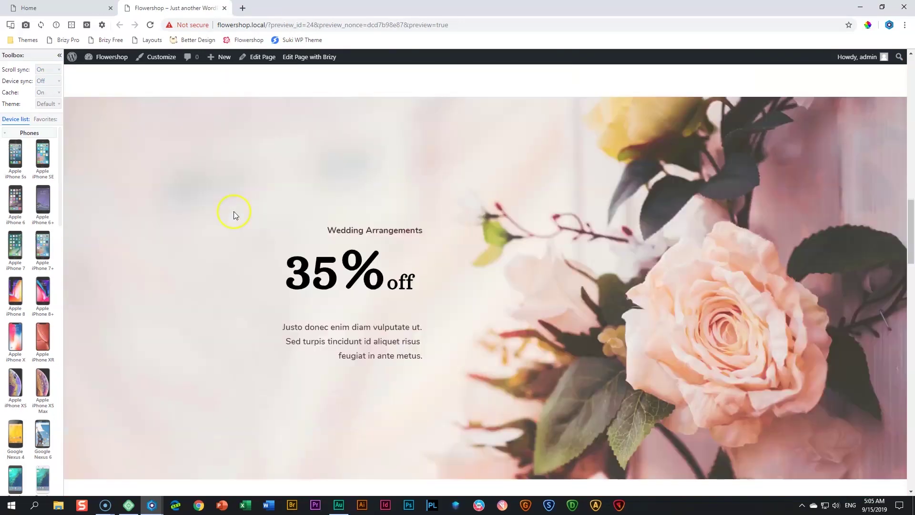
scroll(234, 211, "up", 5)
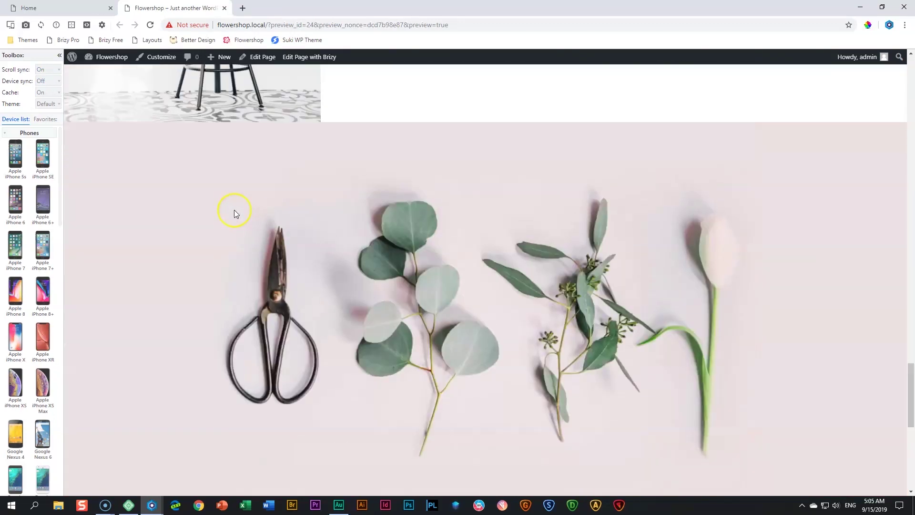
scroll(234, 211, "down", 9)
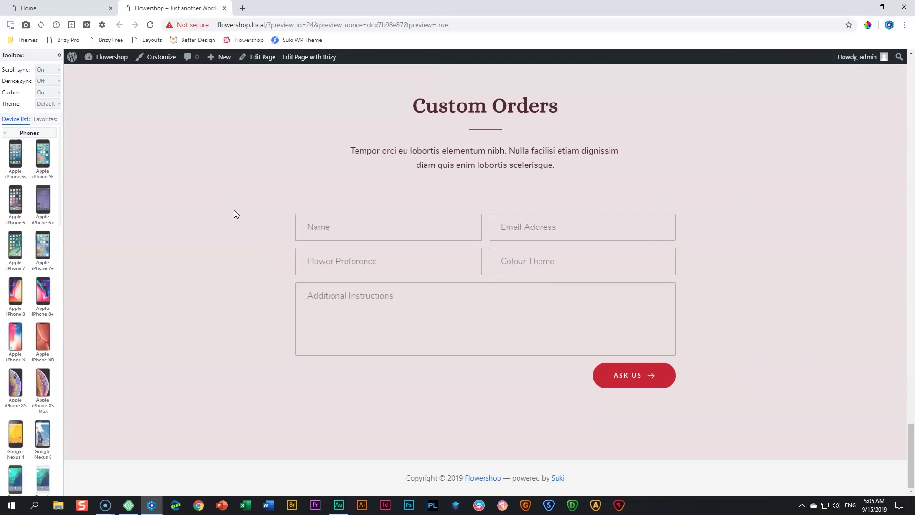
scroll(234, 212, "up", 4)
Check the page in the Apple iPhone X emulator, then close the phone preview
left_click(46, 119)
left_click(20, 157)
left_click(20, 156)
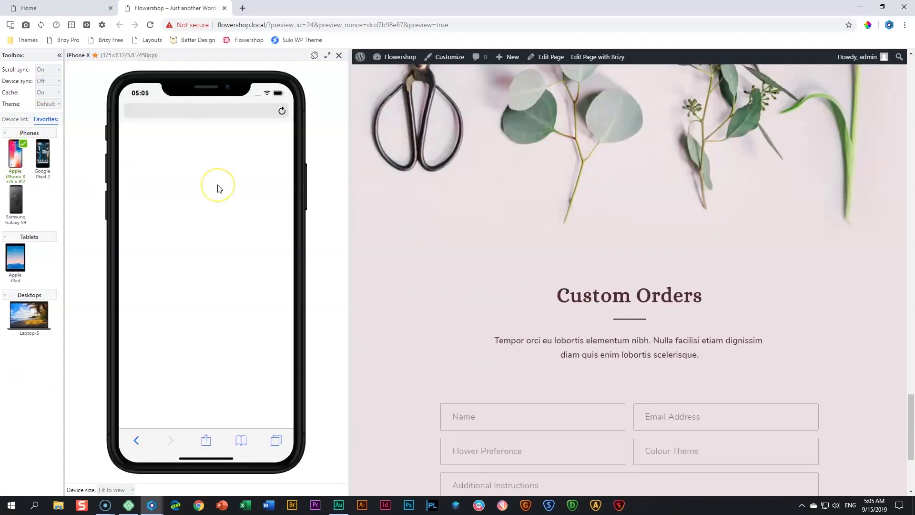
scroll(527, 212, "down", 3)
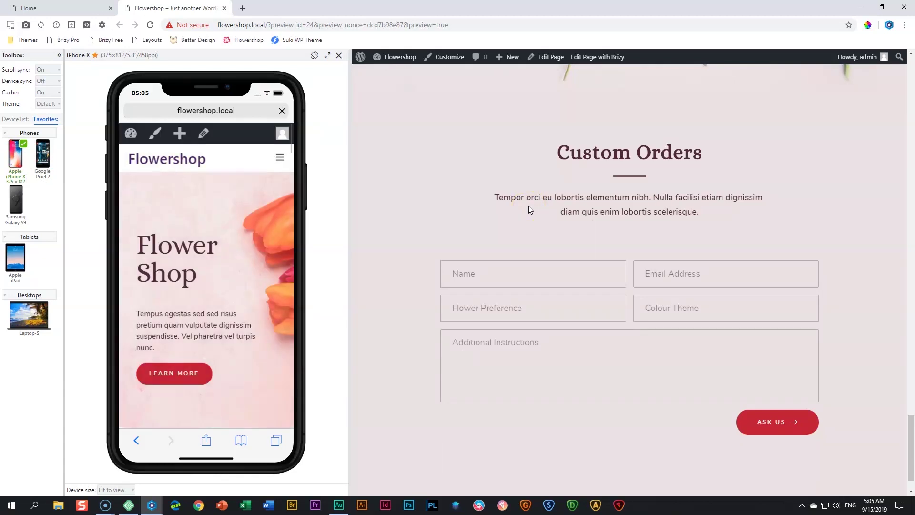
scroll(483, 225, "up", 2)
scroll(484, 225, "down", 3)
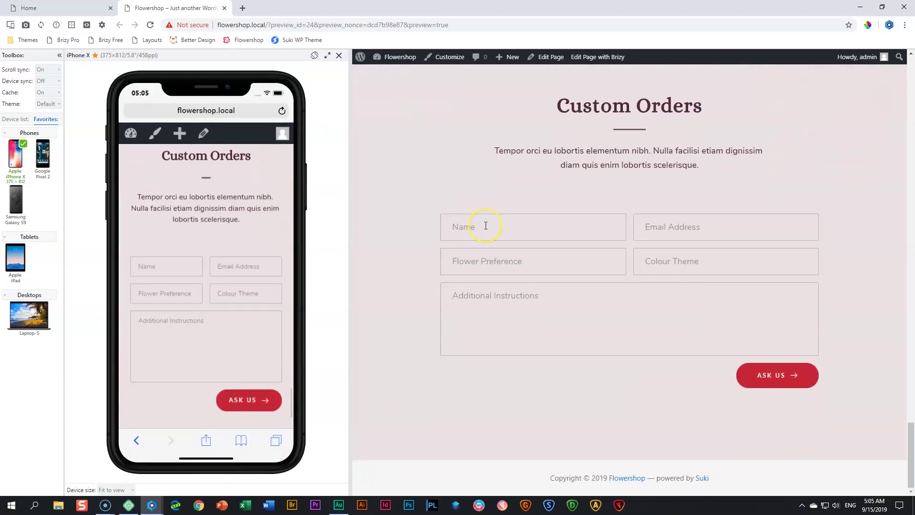
scroll(484, 225, "up", 5)
scroll(487, 222, "up", 2)
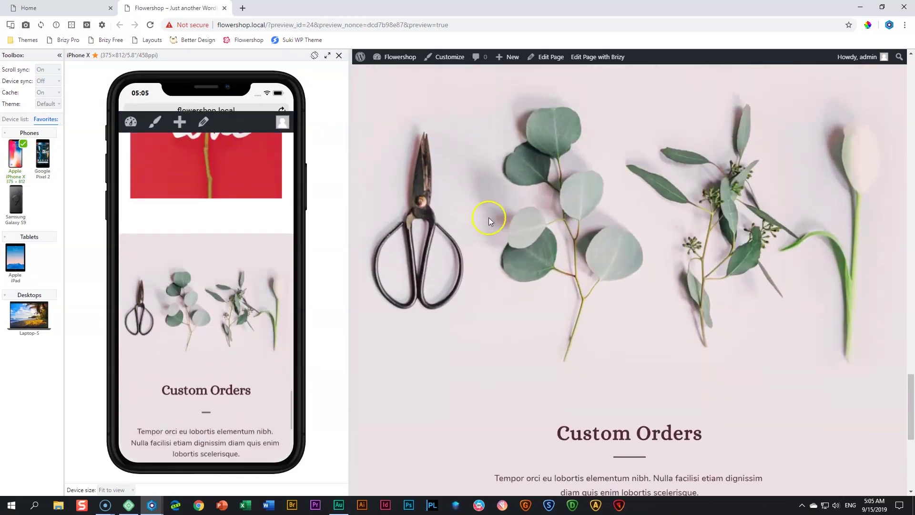
scroll(488, 217, "down", 5)
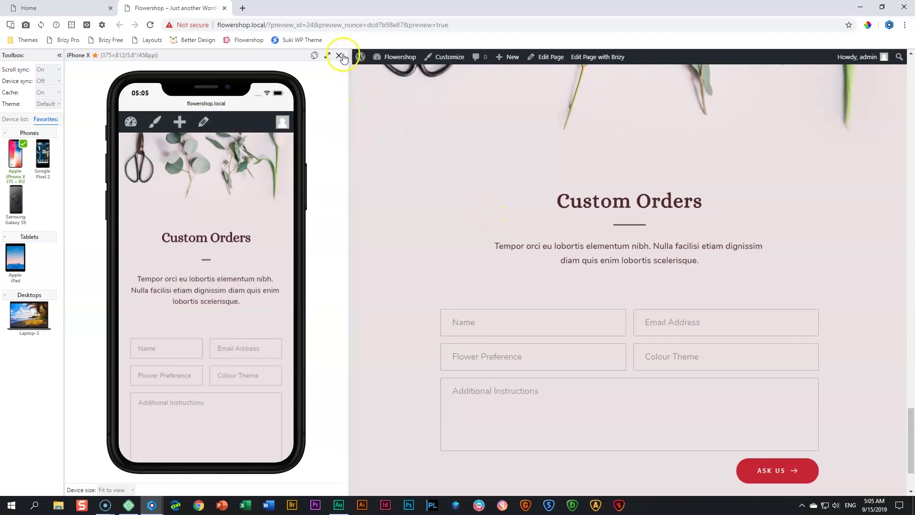
left_click(341, 58)
Fill in a test name and e-mail, Flower Preference 'cactus' and Colour Theme 'white, green'
scroll(547, 194, "down", 2)
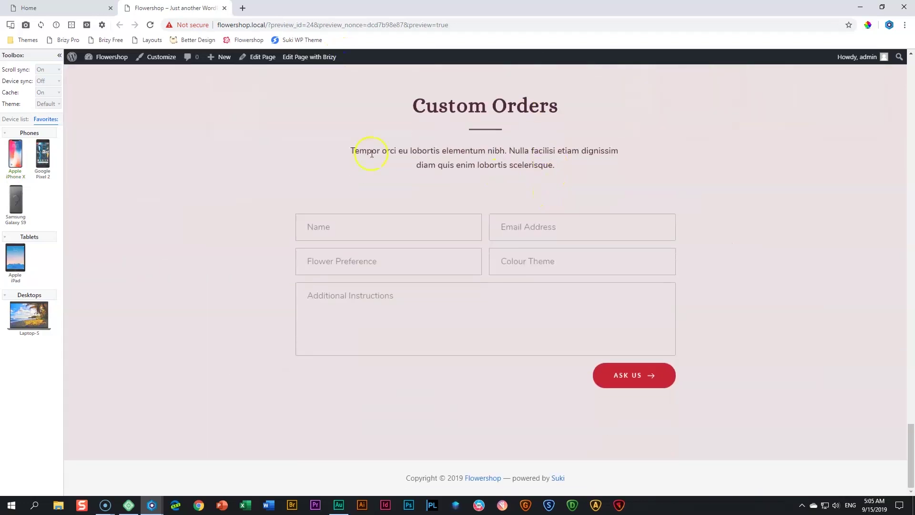
key("Tab")
key("Tab")
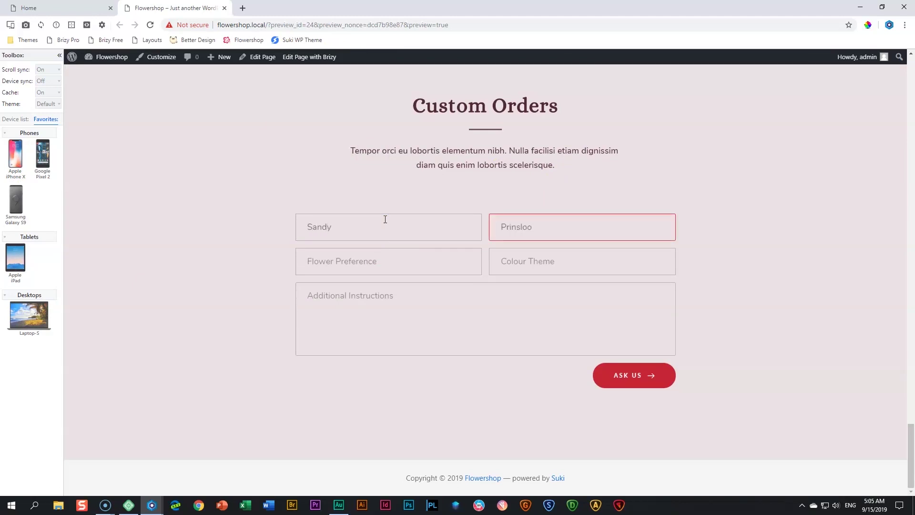
key("shift+Tab")
key("Tab")
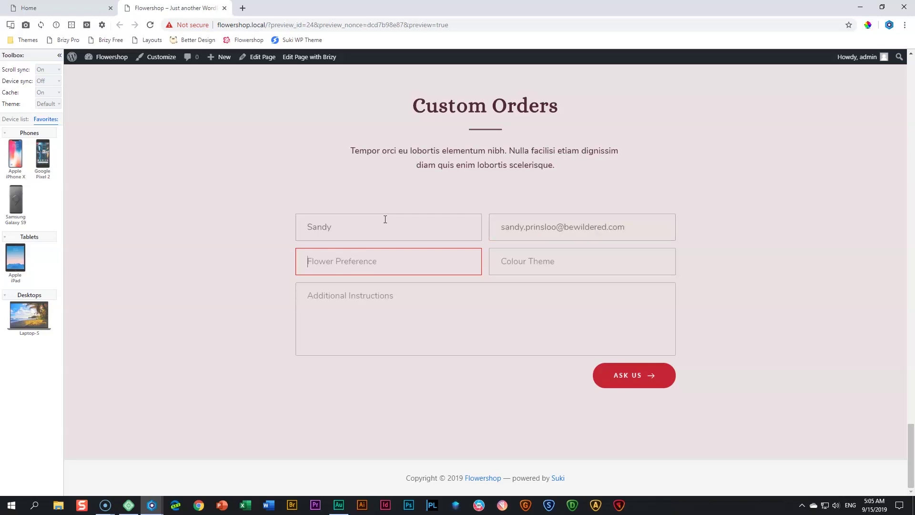
type("cactus")
key("Tab")
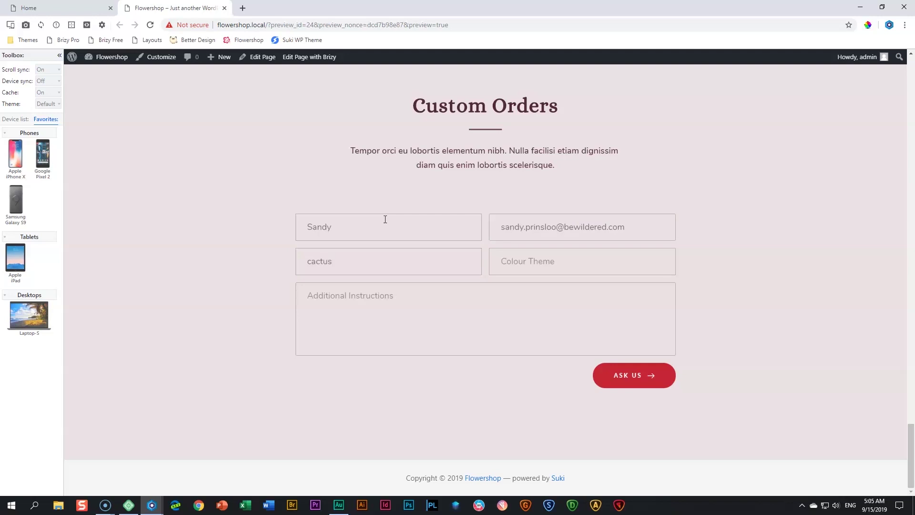
type("them")
key("BackSpace")
key("BackSpace")
key("BackSpace")
key("BackSpace")
type("white, green")
Write a three-line Additional Instructions note starting 'can I get it tomorrow?' and submit the order
key("Tab")
type("can I get it ")
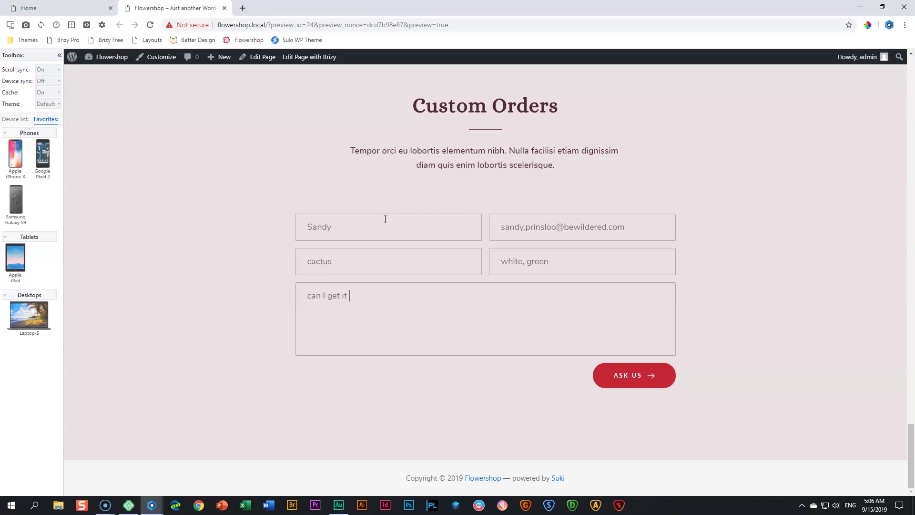
type("tomorrow?")
key("Return")
type("yours forever after,")
key("Return")
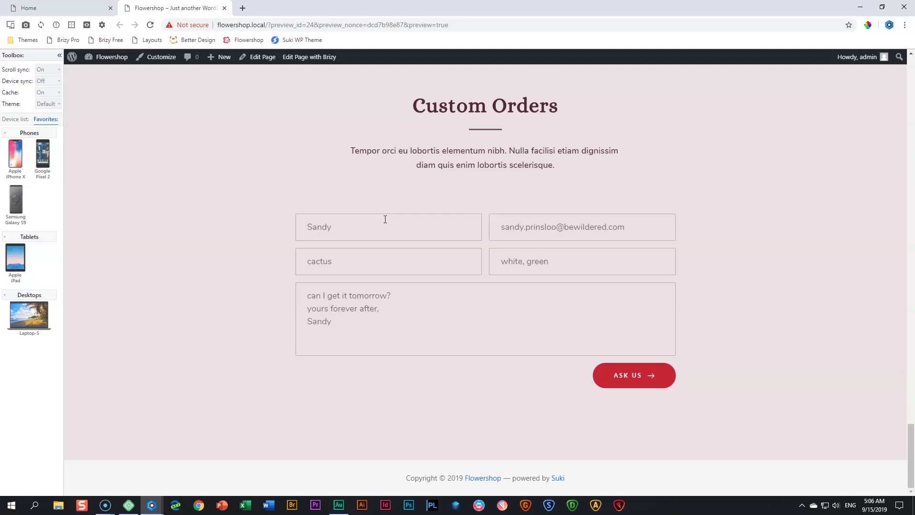
left_click(634, 375)
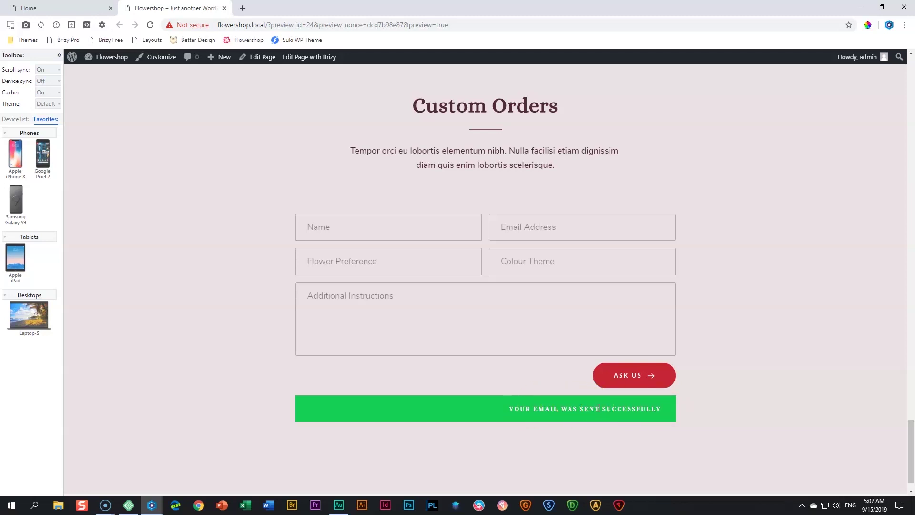
Close the preview tab and go from Brizy back to the Home page's WordPress editor
left_click(224, 7)
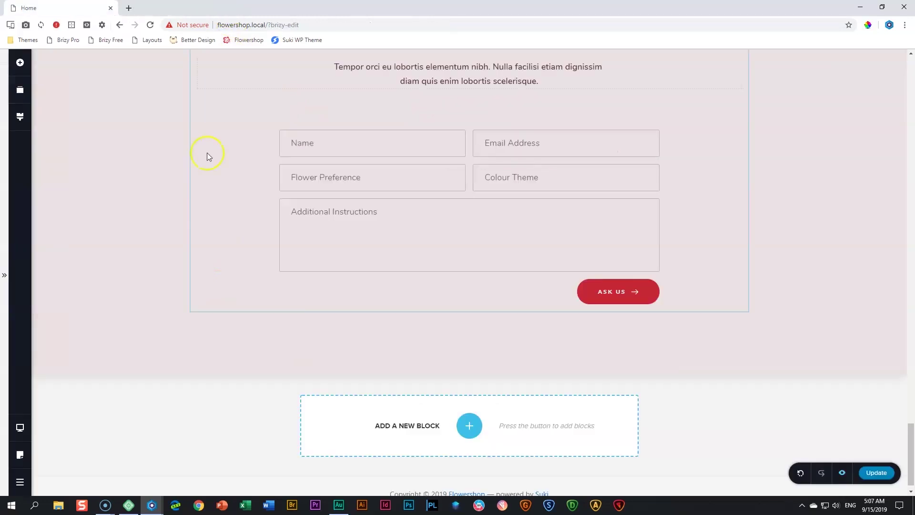
mouse_move(614, 323)
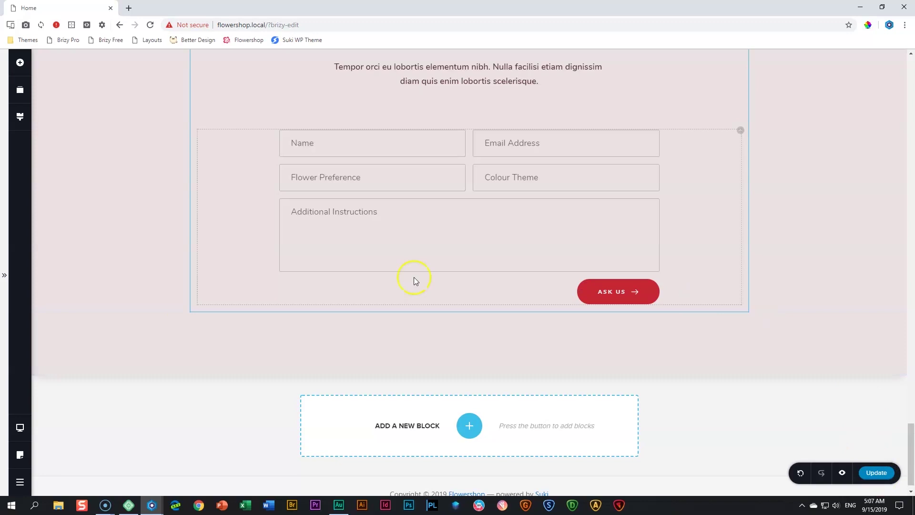
left_click(20, 483)
left_click(76, 479)
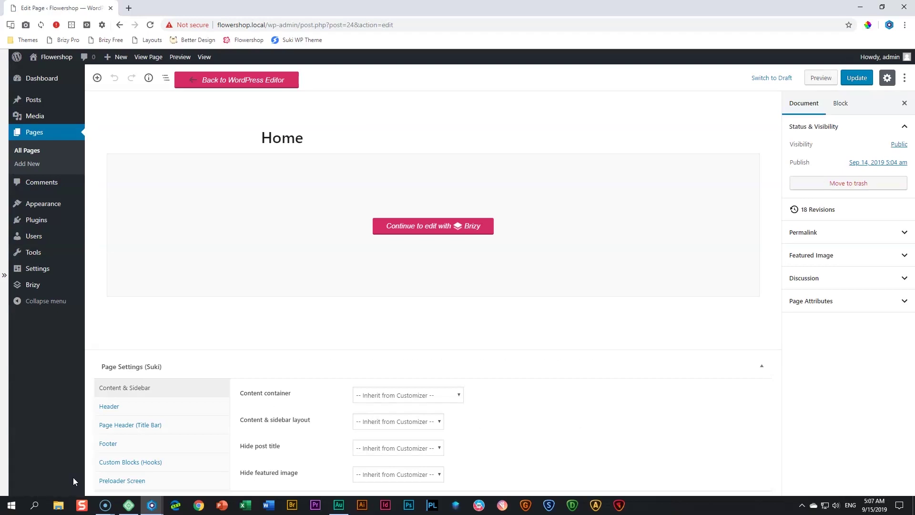
Open Customize from the Appearance menu in the admin sidebar
mouse_move(44, 208)
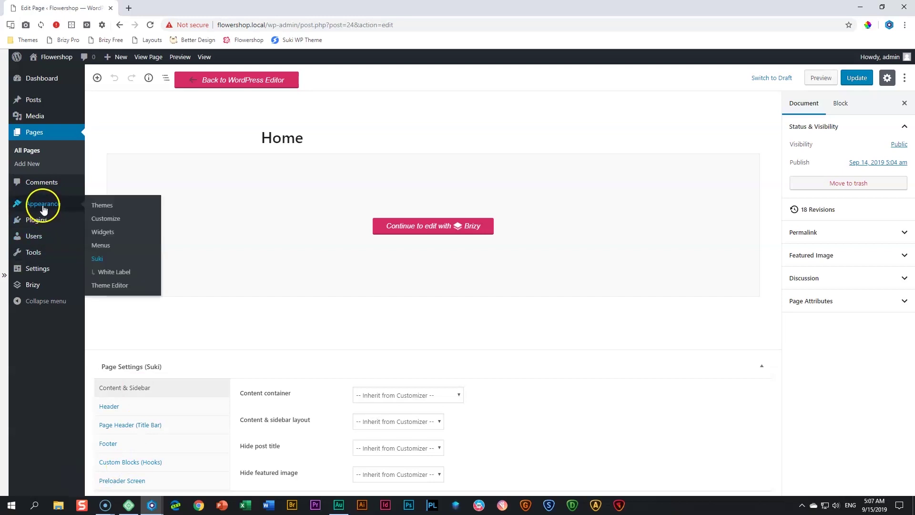
left_click(121, 221)
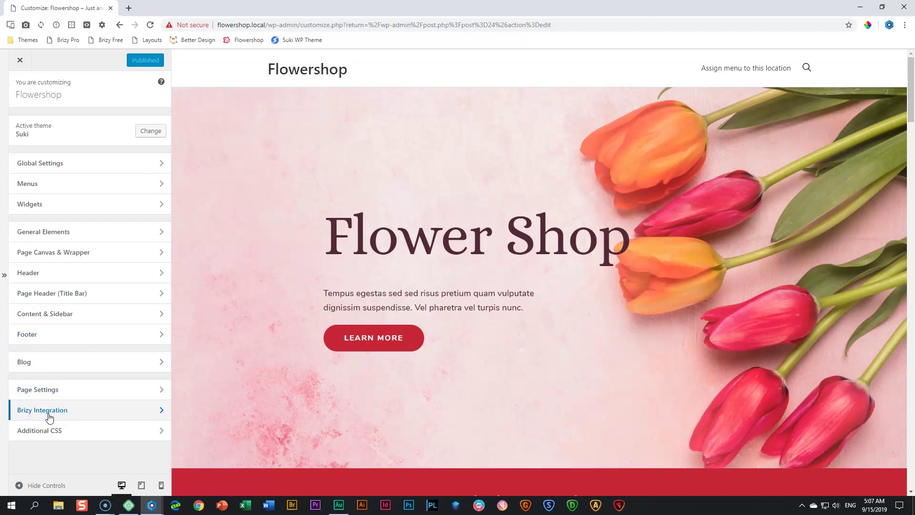
Turn on Disable Brizy's reset CSS under Brizy Integration and publish
left_click(49, 417)
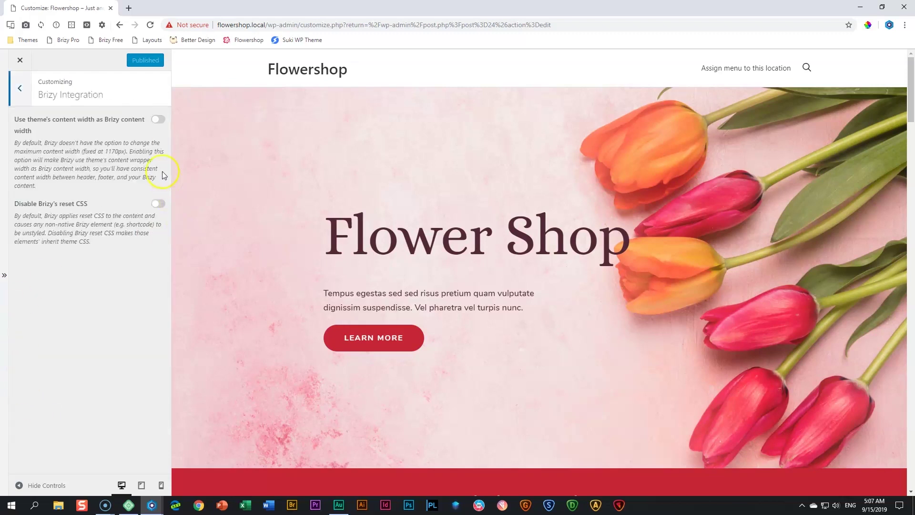
left_click_drag(14, 204, 90, 209)
left_click(112, 260)
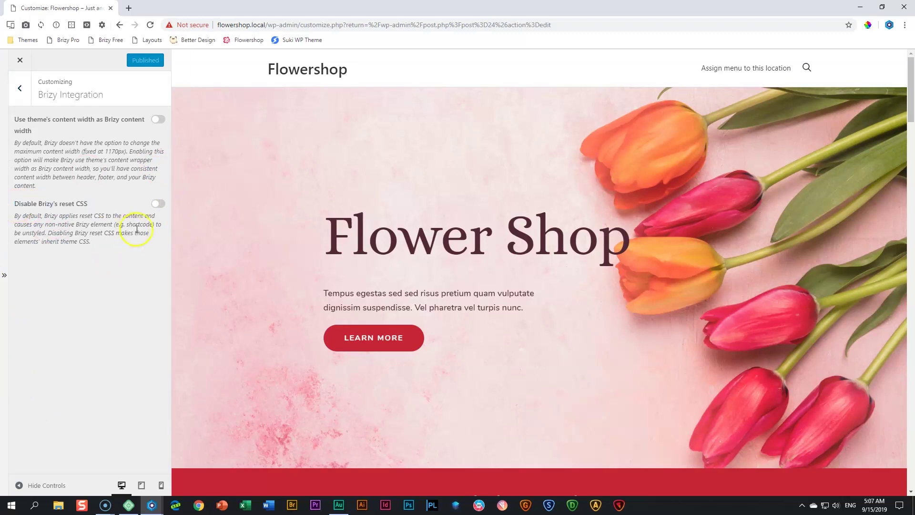
left_click(159, 204)
left_click(136, 66)
Resubmit the Custom Orders form using saved entries, then close the Customizer
scroll(389, 225, "down", 20)
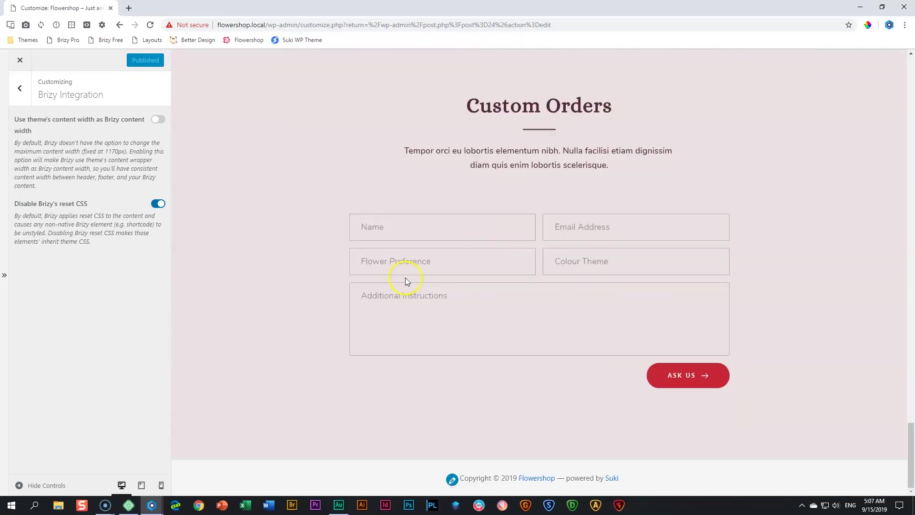
left_click(397, 227)
left_click(370, 258)
left_click(572, 228)
left_click(561, 257)
left_click(439, 259)
left_click(400, 292)
left_click(561, 262)
left_click(563, 288)
left_click(438, 299)
left_click(703, 381)
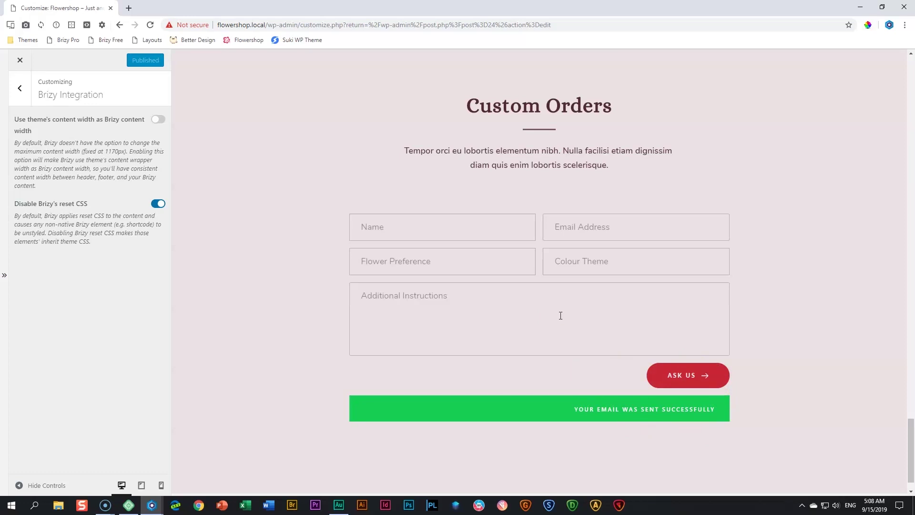
left_click(20, 60)
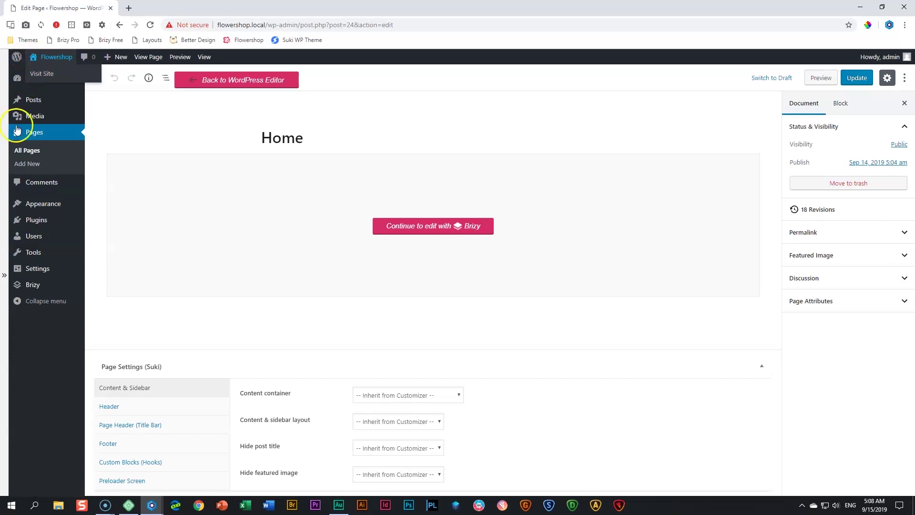
Reopen the Home page from All Pages in the Brizy builder
left_click(27, 152)
mouse_move(144, 167)
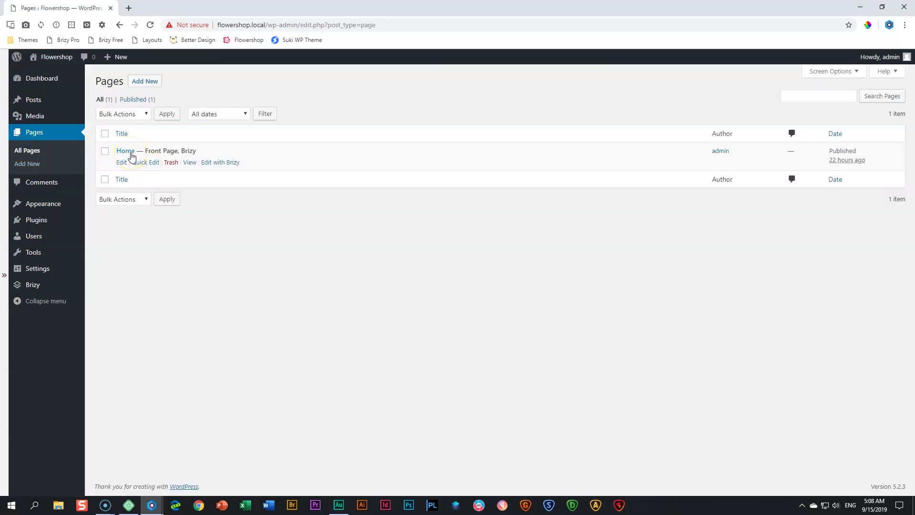
left_click(227, 165)
left_click(228, 164)
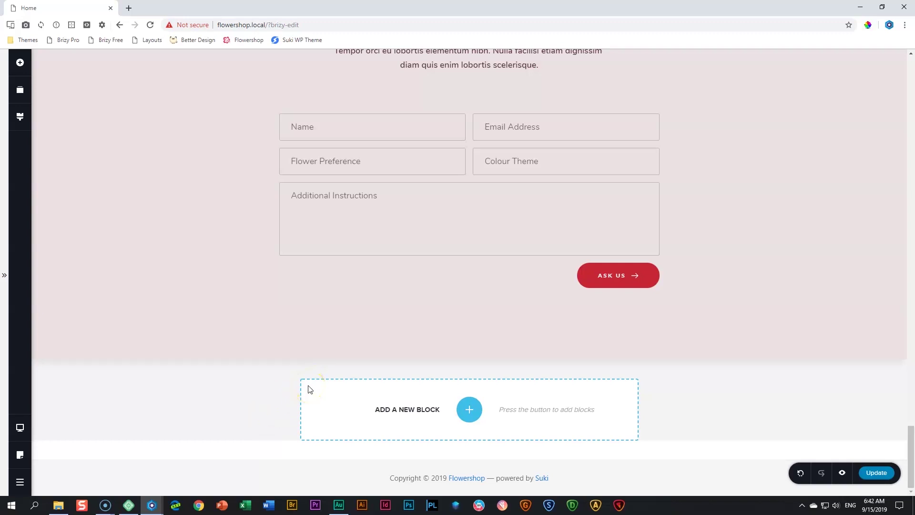
Add a blank two-column section below the Custom Orders form
left_click(477, 410)
left_click(309, 162)
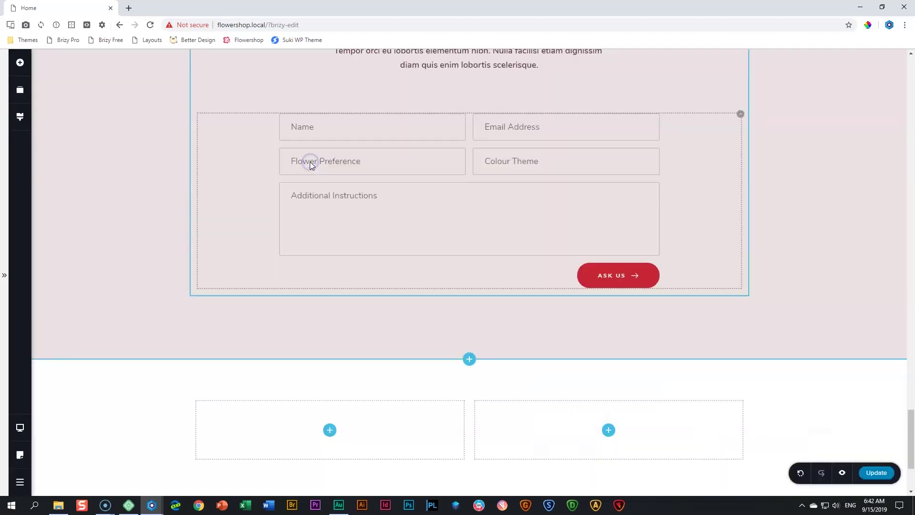
scroll(639, 308, "down", 3)
Set the pink and white flower bouquet photo as the section background
left_click(878, 249)
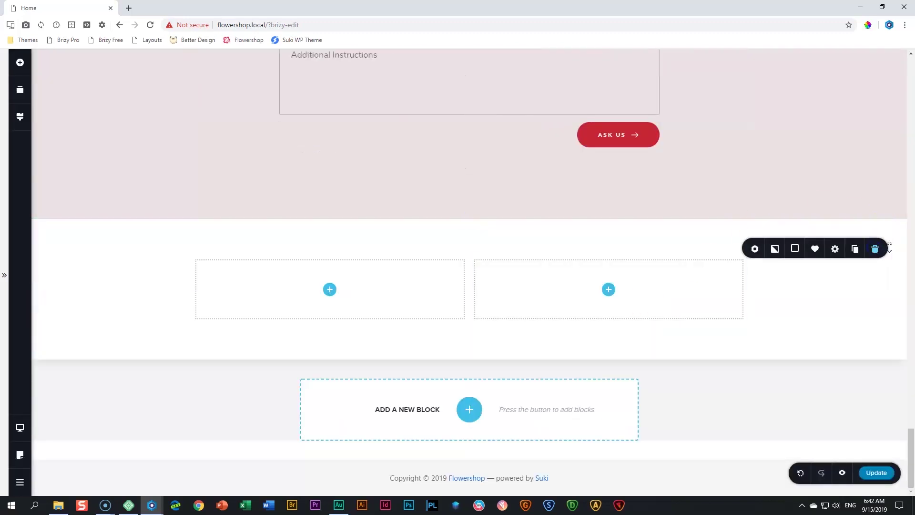
left_click(778, 249)
left_click(801, 187)
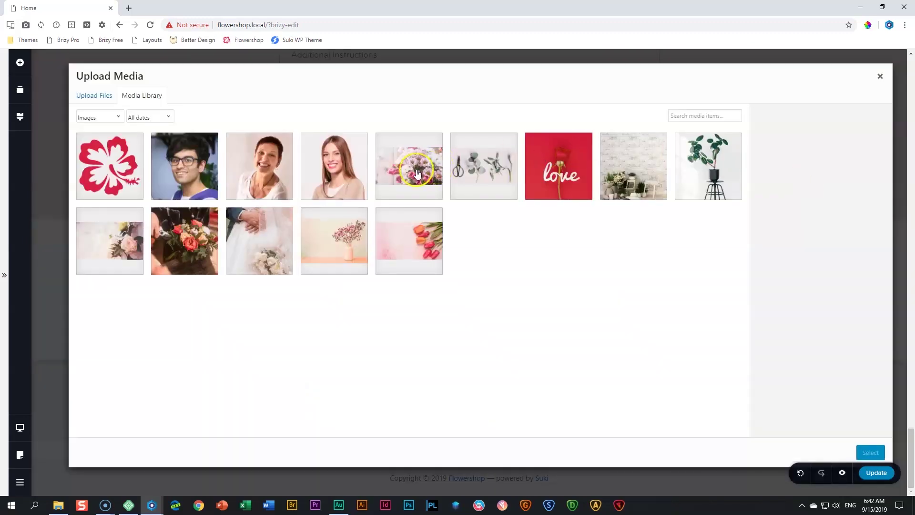
left_click(416, 173)
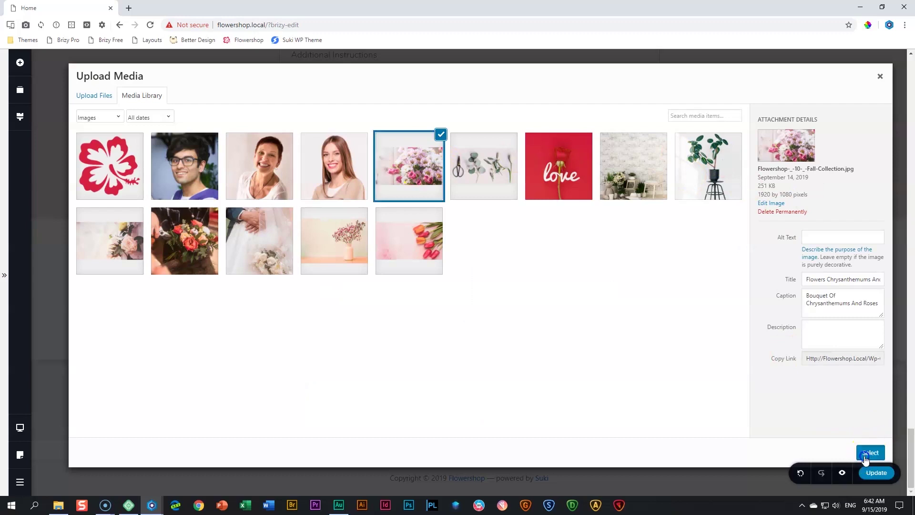
left_click(871, 453)
Set the section padding to 151px top and 163px bottom
left_click_drag(556, 234, 556, 285)
left_click_drag(557, 389, 557, 431)
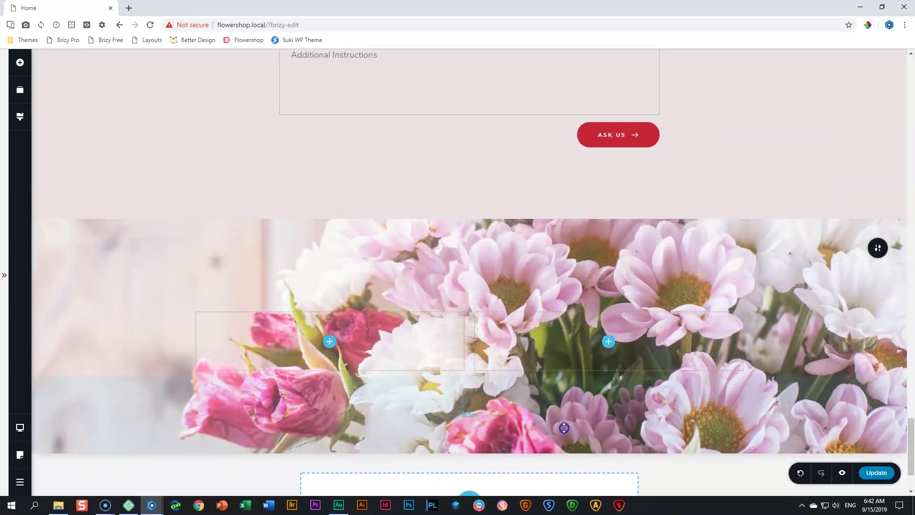
mouse_move(882, 256)
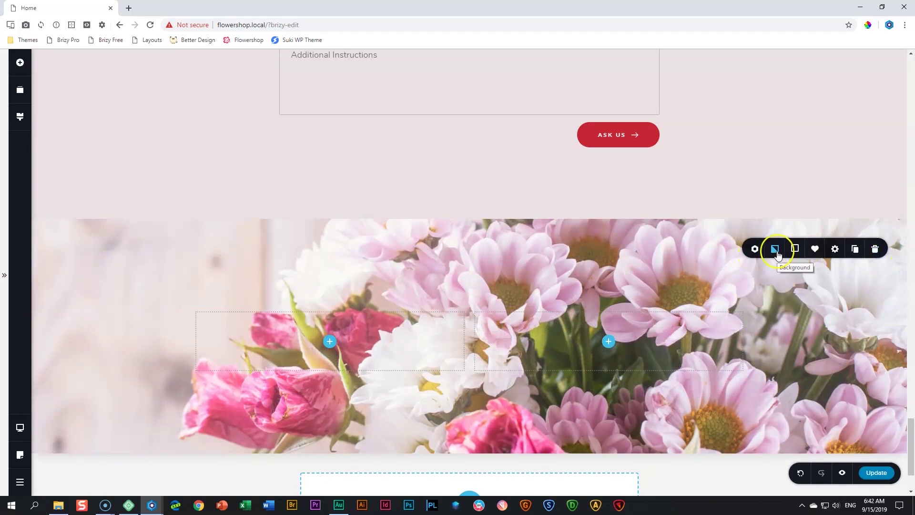
Turn the section overlay into a gradient with white and red #C73A30 stops
left_click(794, 251)
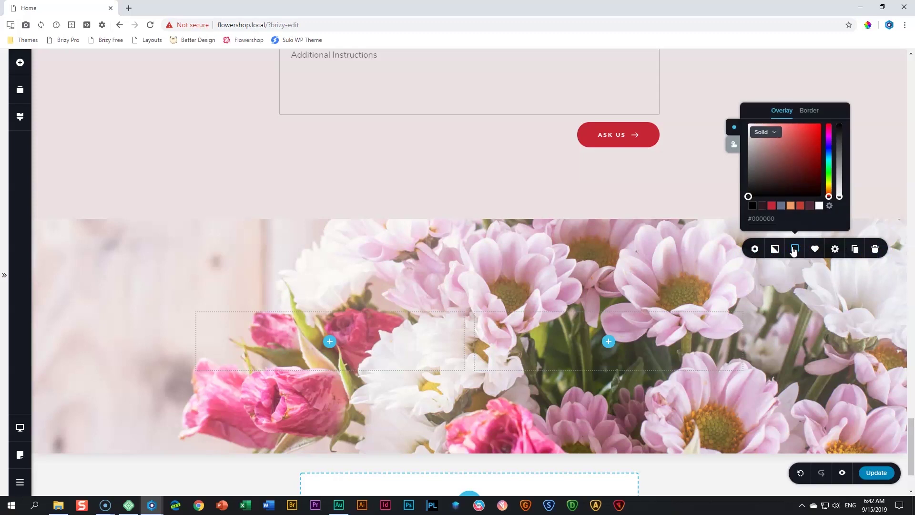
left_click(778, 138)
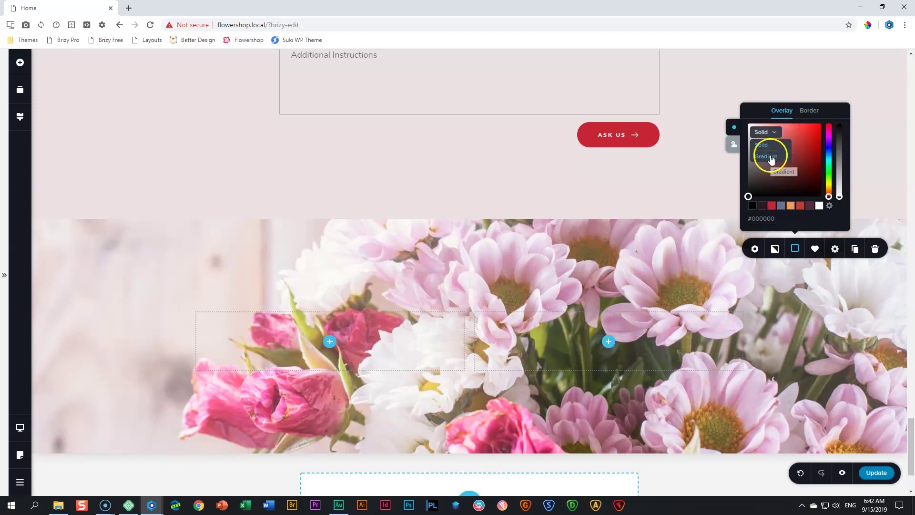
left_click(770, 155)
left_click(752, 116)
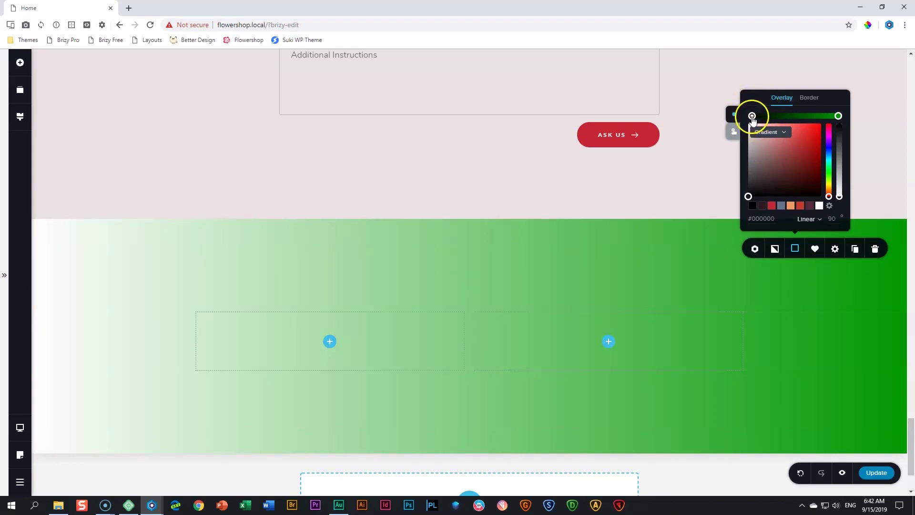
left_click(819, 206)
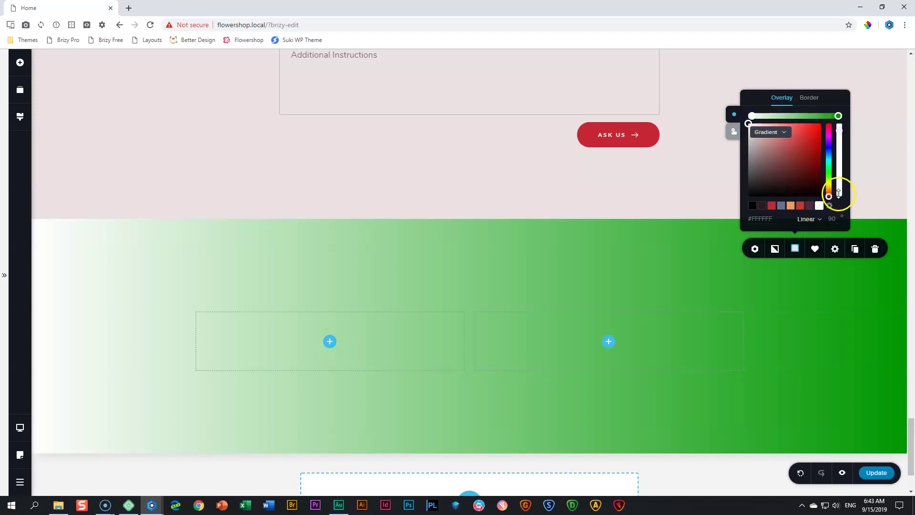
left_click(840, 117)
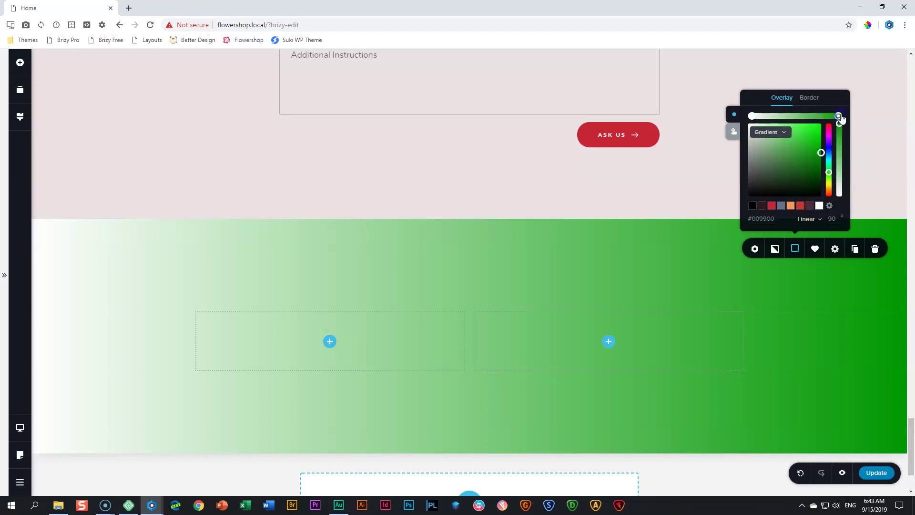
left_click(800, 205)
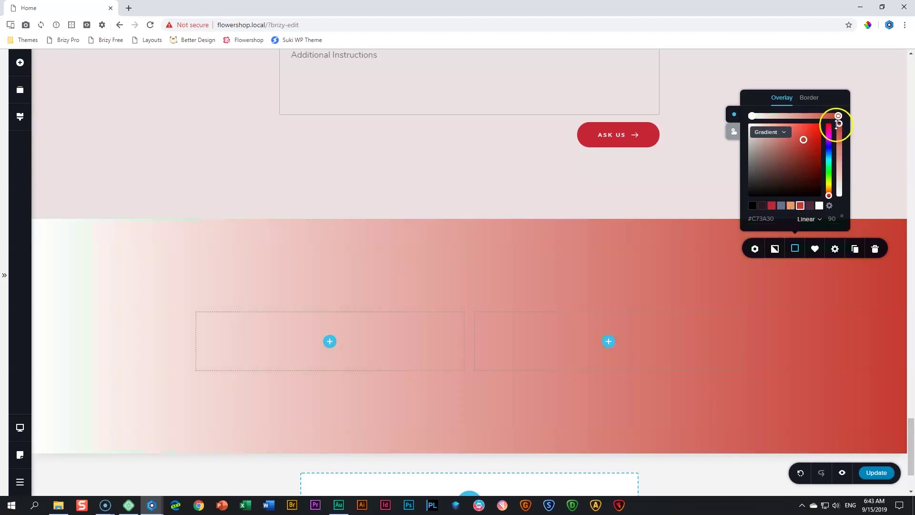
Lower both gradient stops' opacity and set the gradient angle to 270
left_click_drag(839, 124, 840, 134)
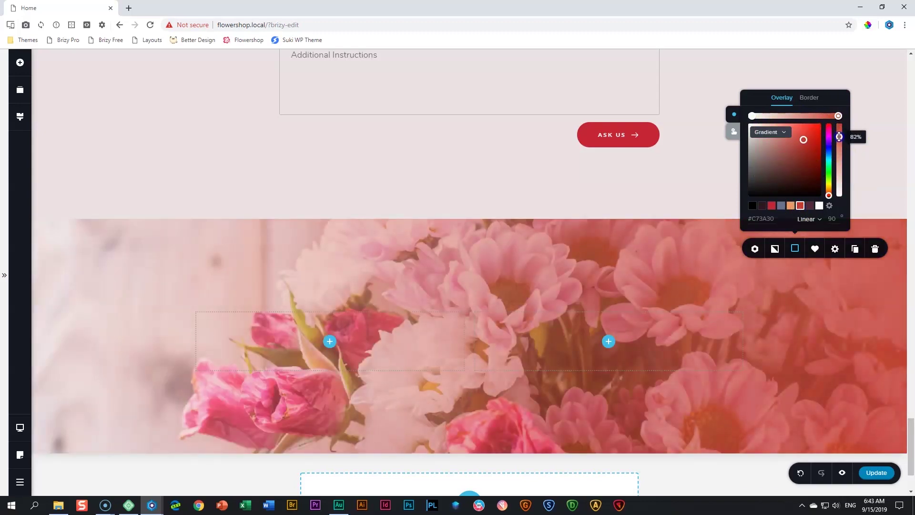
left_click(753, 116)
left_click_drag(840, 196, 841, 183)
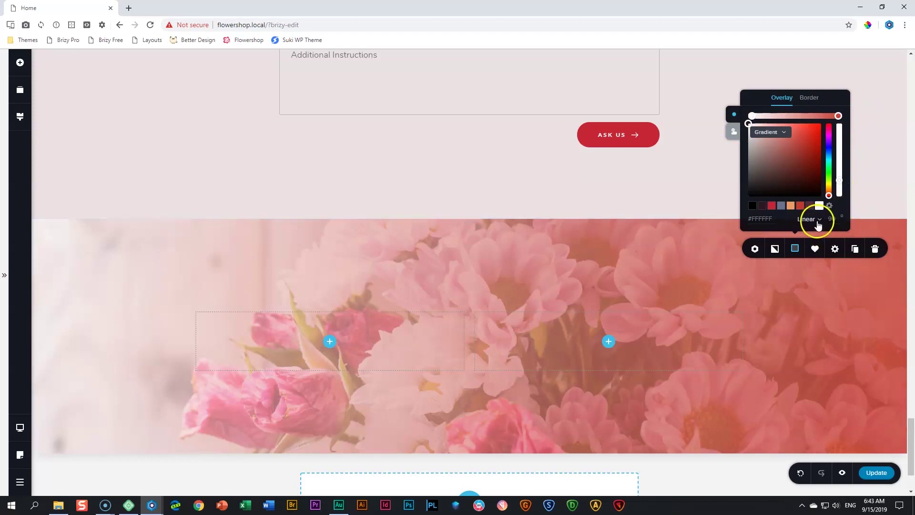
double_click(835, 219)
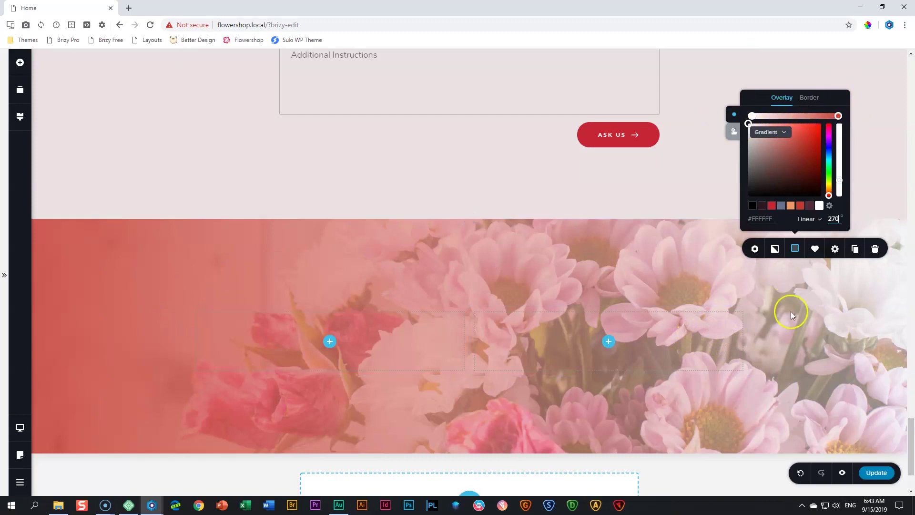
left_click(817, 311)
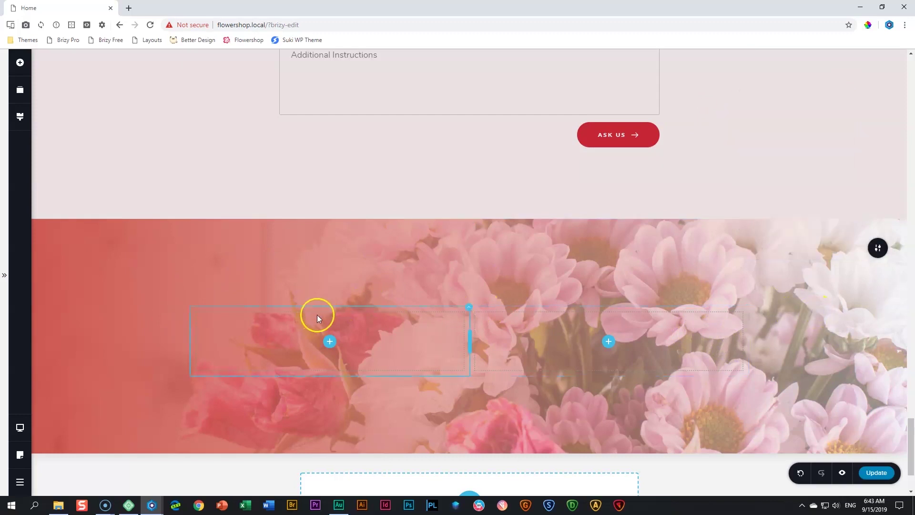
Widen the left column and add a white text block reading 'Fall Collection'
left_click_drag(471, 344, 581, 342)
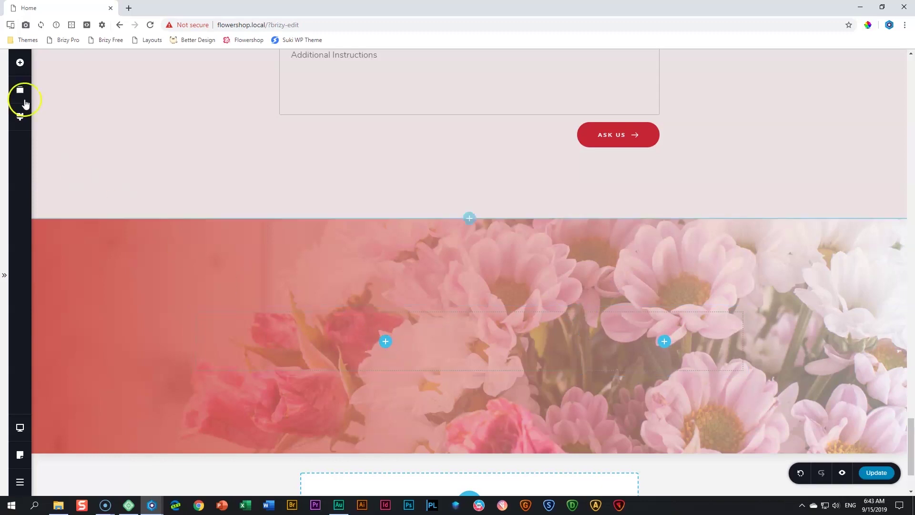
left_click(20, 62)
left_click_drag(67, 129, 353, 317)
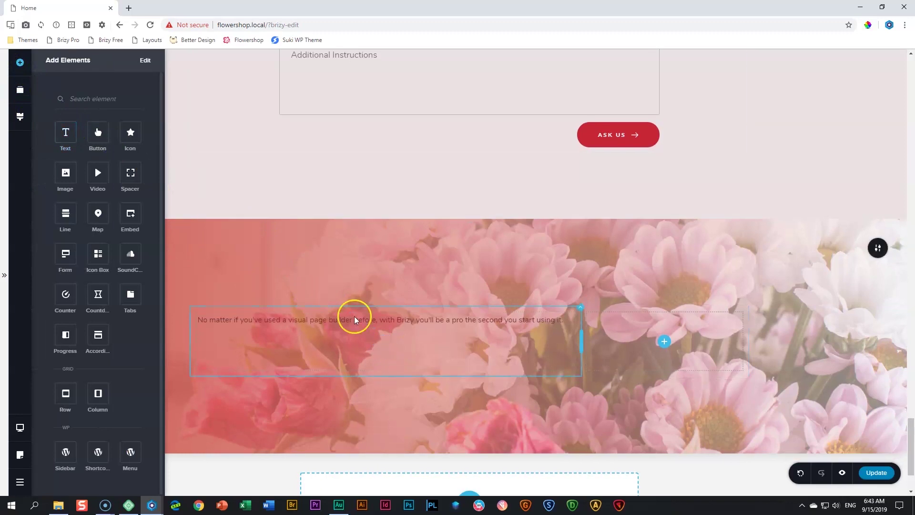
left_click(350, 320)
left_click(315, 298)
left_click(340, 255)
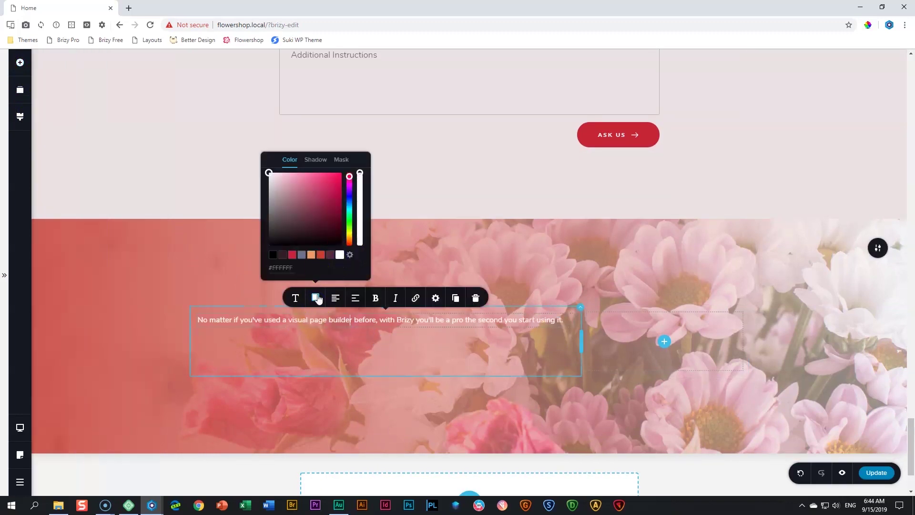
triple_click(312, 320)
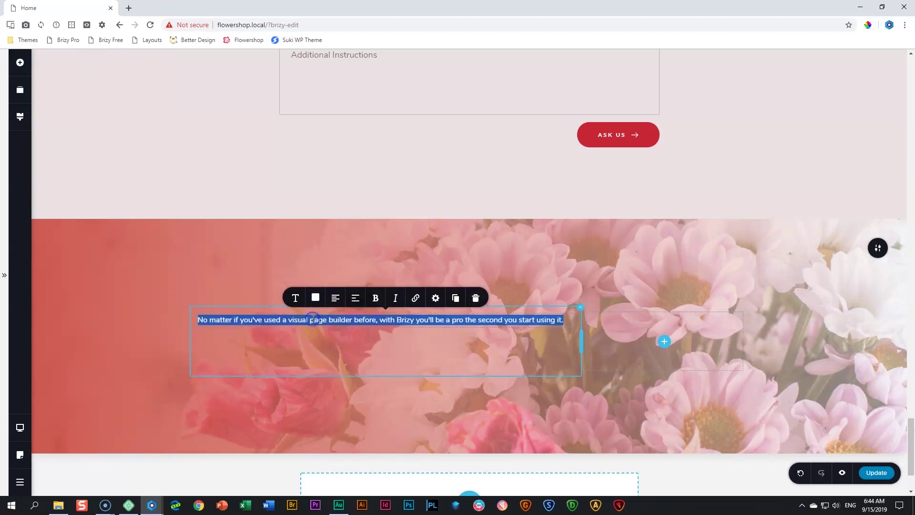
type("Fall Collection")
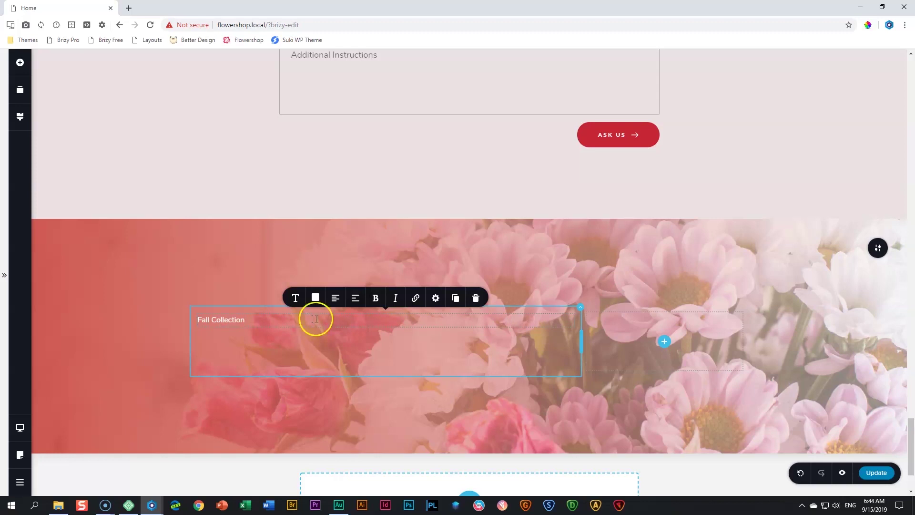
Apply the Heading 1 style to the Fall Collection text
left_click(295, 298)
left_click(359, 204)
scroll(352, 239, "down", 2)
left_click(347, 239)
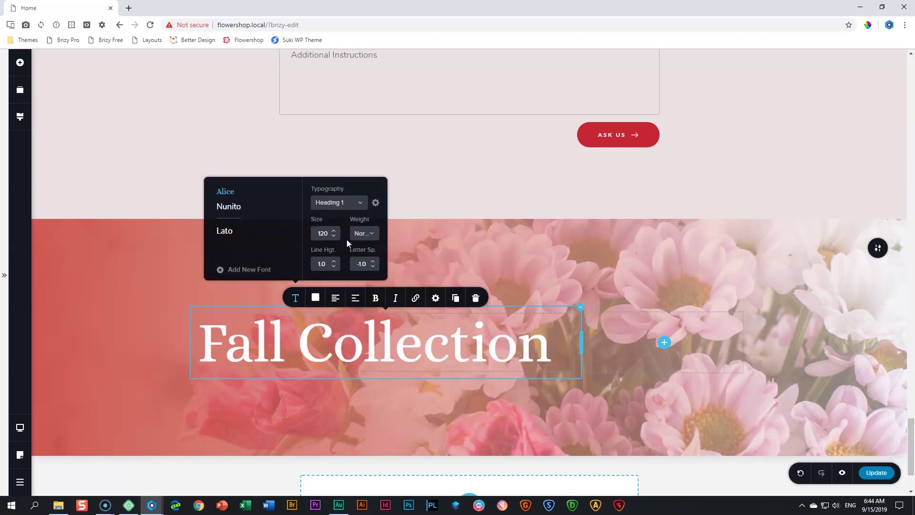
Add a spacer and a paragraph text block below the heading
left_click(19, 62)
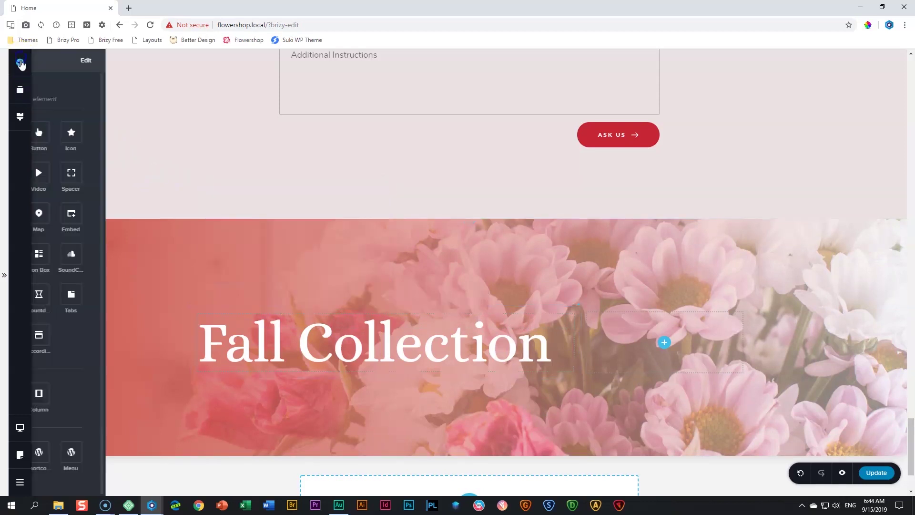
left_click_drag(130, 172, 278, 379)
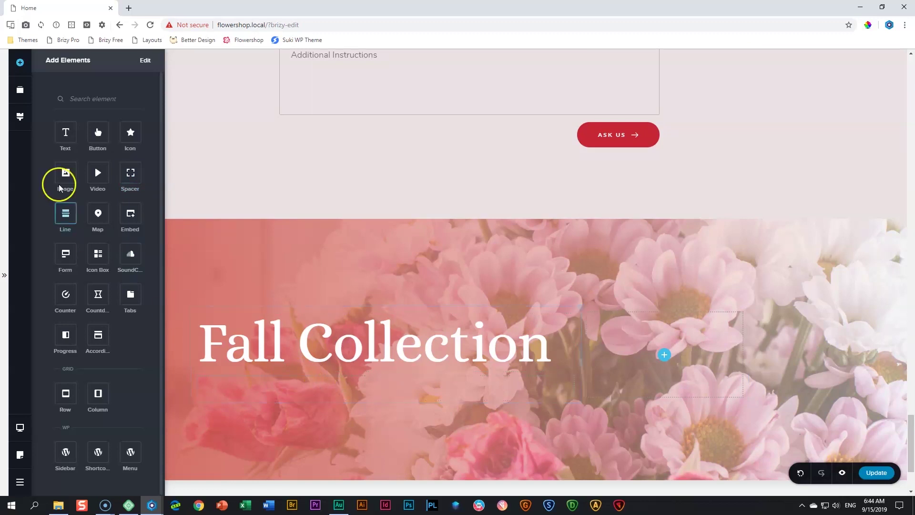
left_click_drag(68, 133, 274, 400)
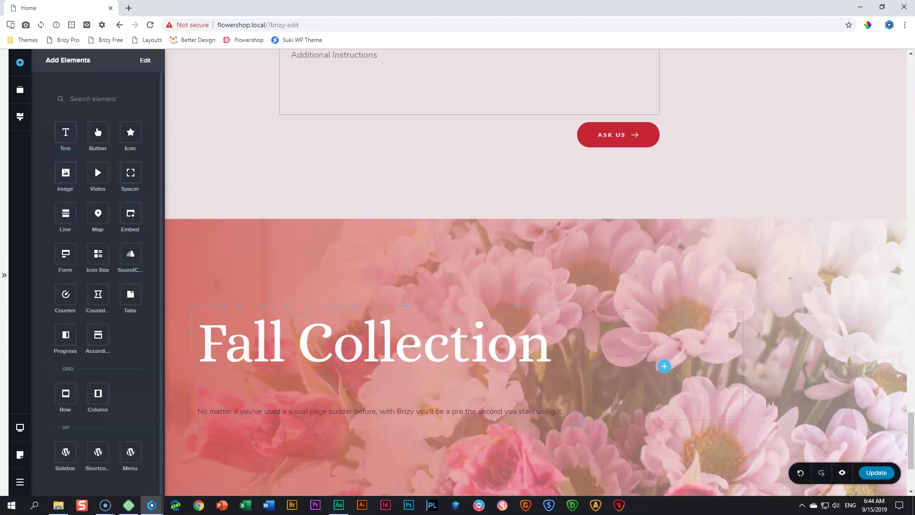
Make the new paragraph white with Subtitle typography
left_click(356, 413)
scroll(393, 385, "down", 2)
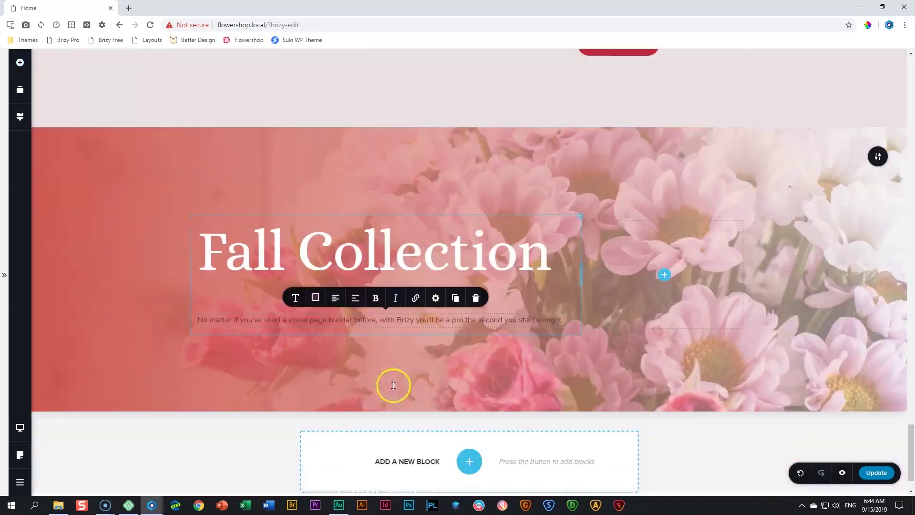
left_click(316, 299)
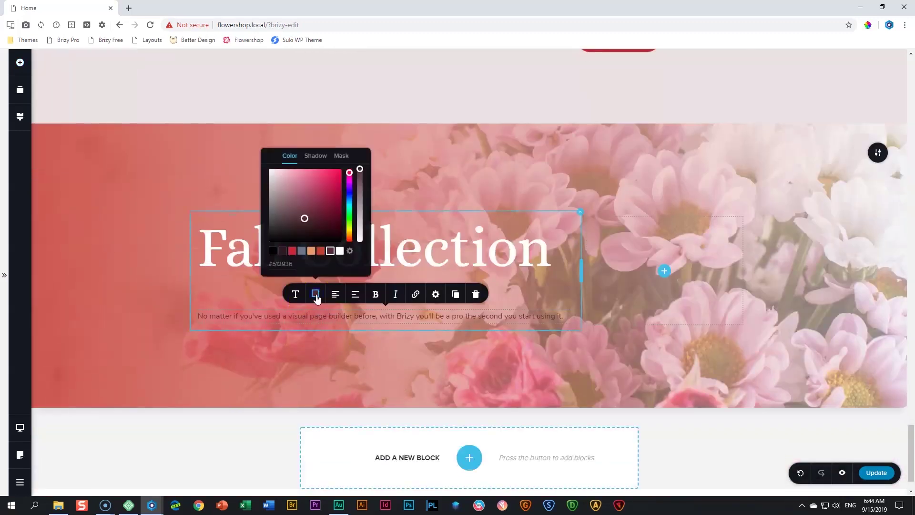
left_click(340, 251)
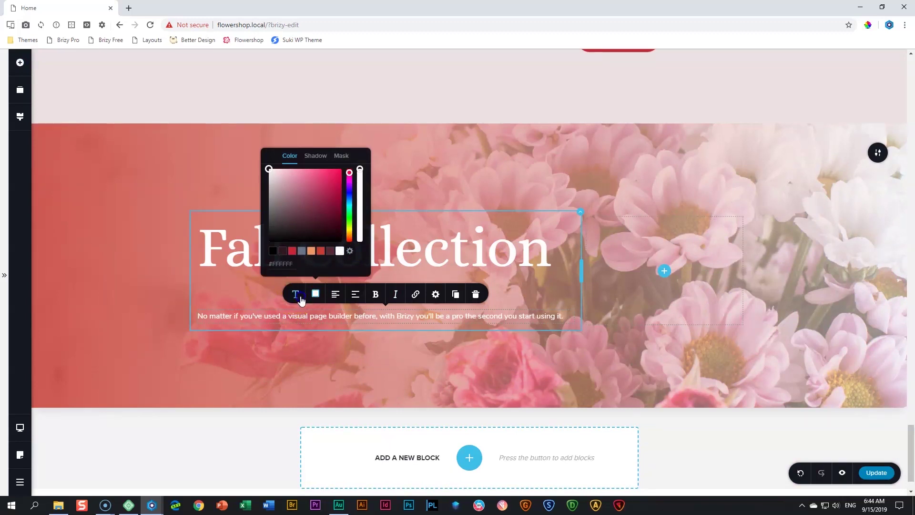
left_click(300, 296)
left_click(359, 198)
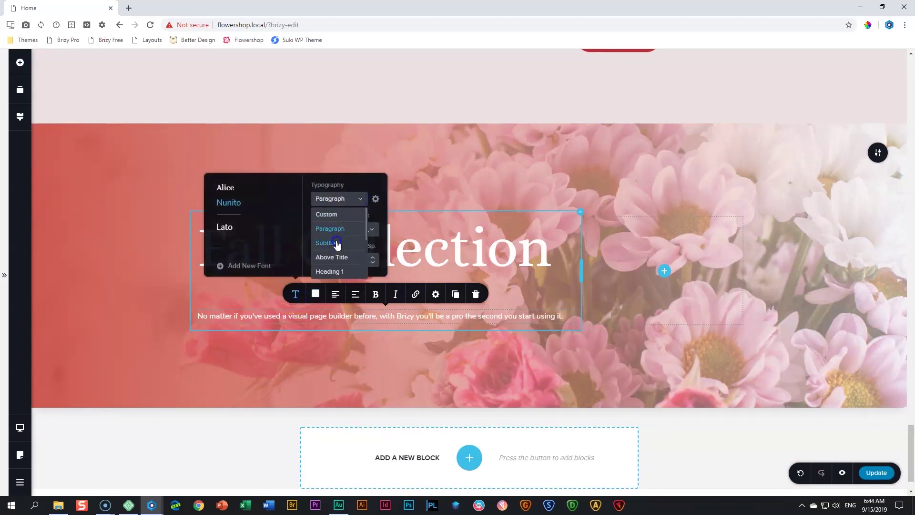
left_click(337, 243)
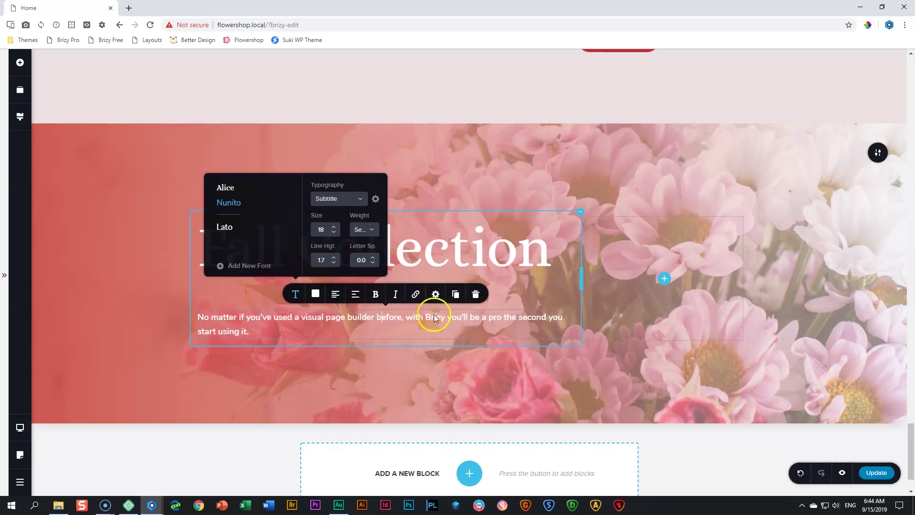
Switch the paragraph padding to per-side and set the right side to 50
left_click(435, 294)
left_click(426, 266)
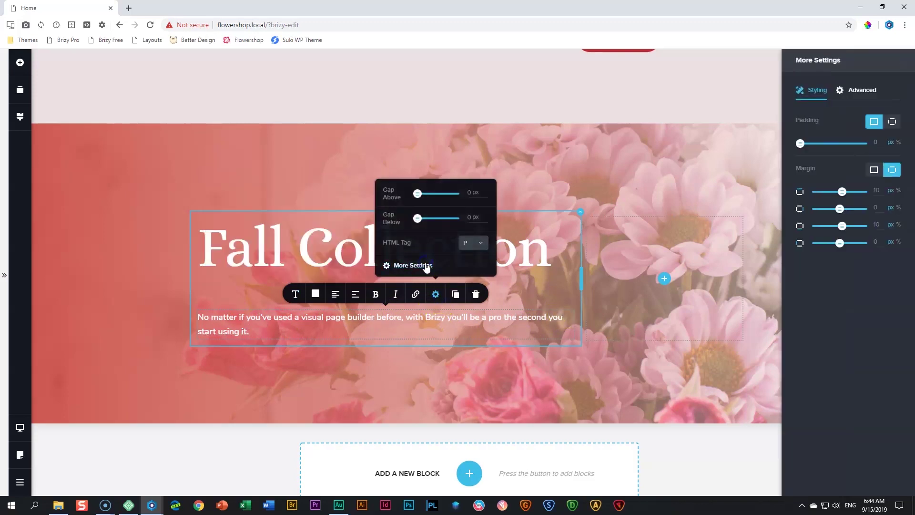
left_click(895, 122)
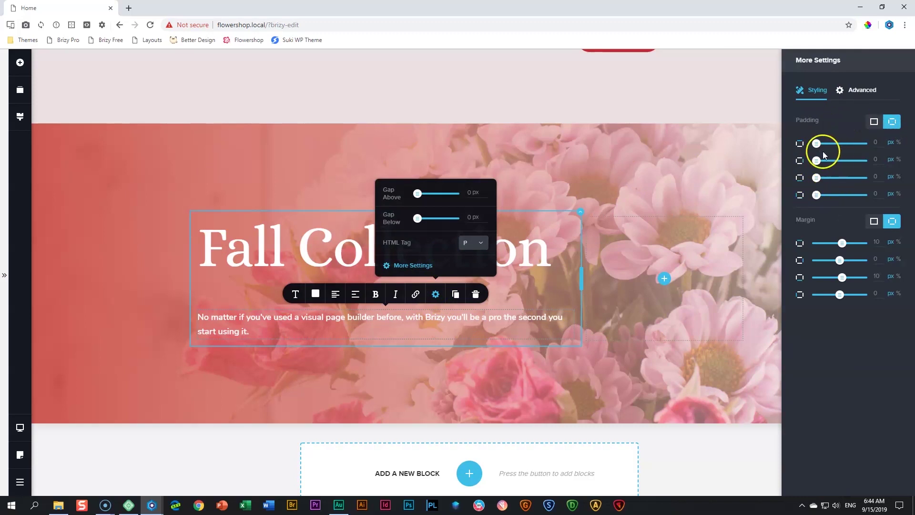
double_click(876, 159)
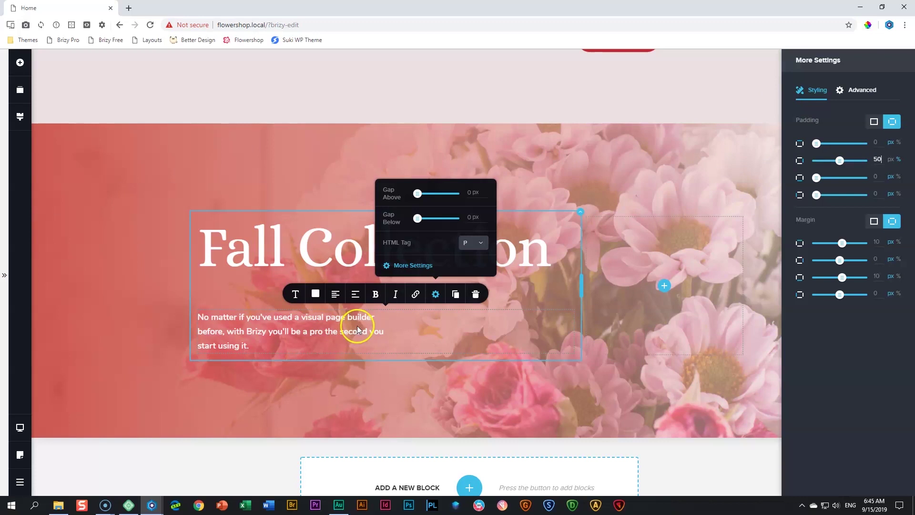
left_click(20, 62)
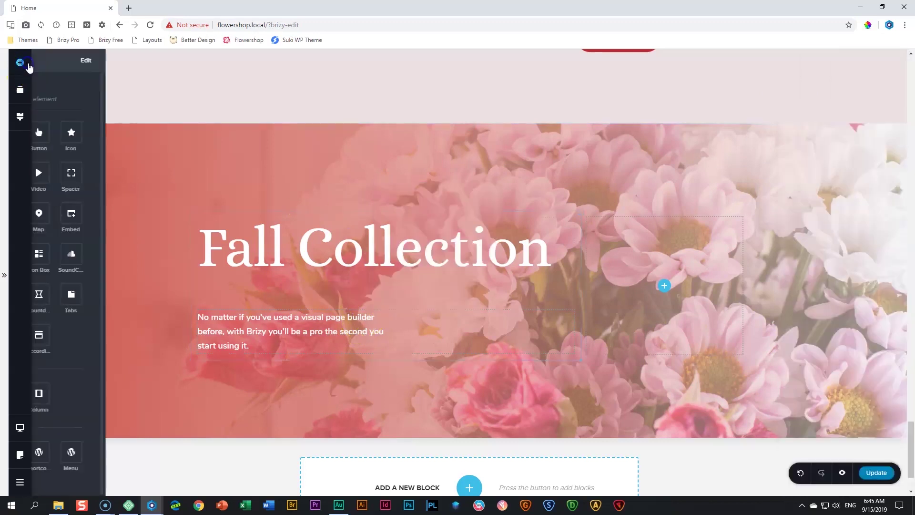
Check the height setting of the spacer under the Fall Collection heading
left_click(292, 375)
left_click(366, 342)
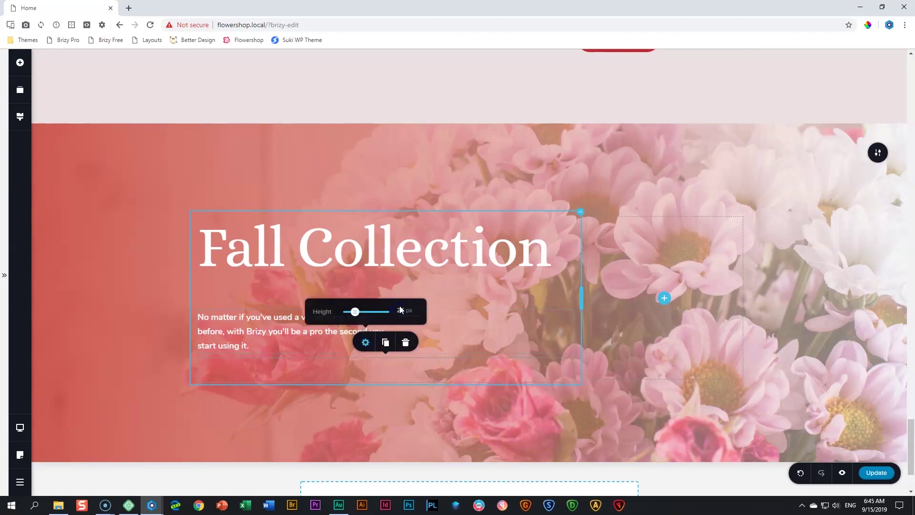
left_click(109, 268)
scroll(297, 278, "down", 2)
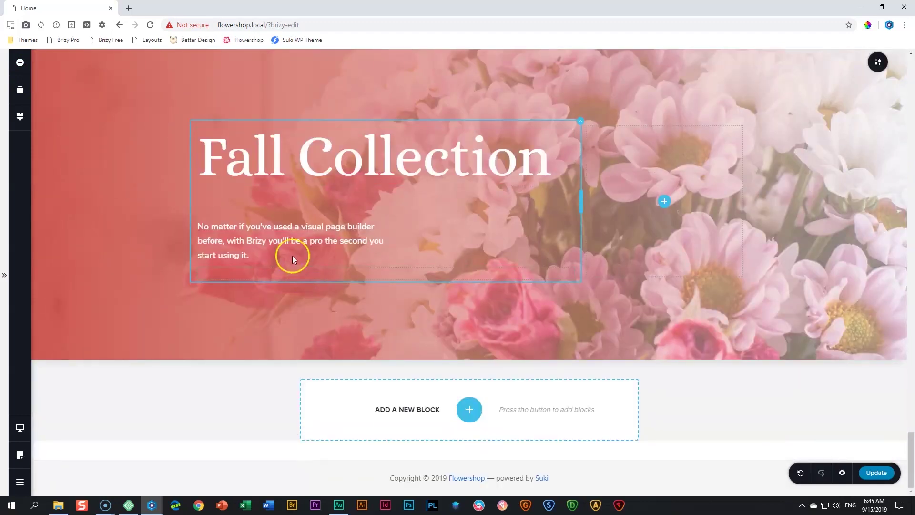
Duplicate the red CONTACT US button in the Art Indoor Decor card
left_click(20, 63)
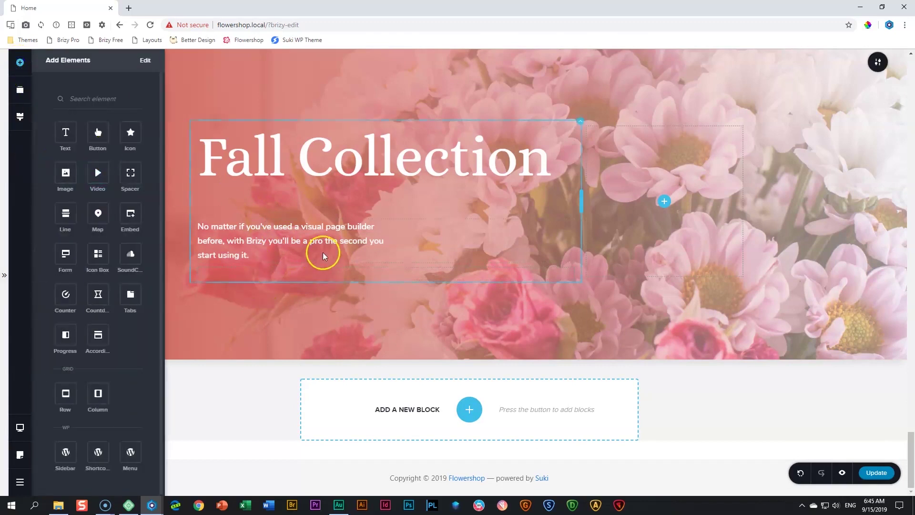
scroll(321, 253, "up", 3)
scroll(331, 261, "up", 3)
scroll(332, 261, "down", 3)
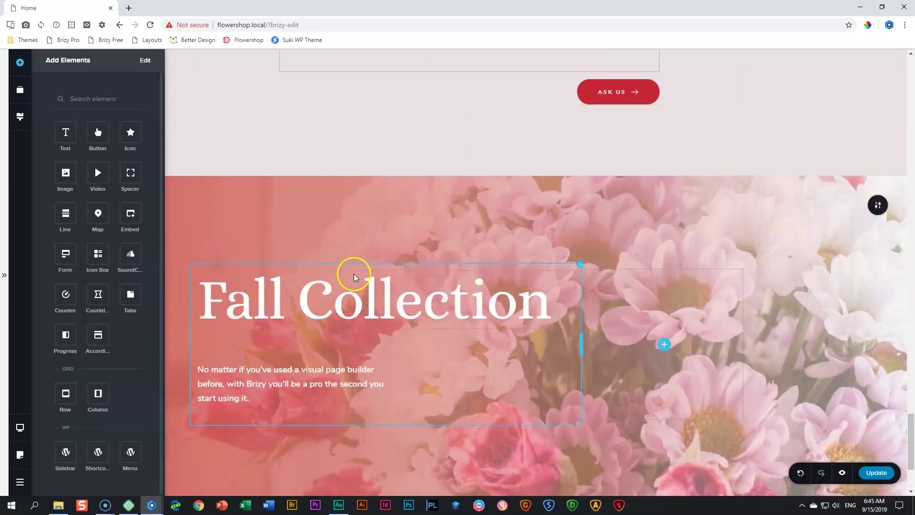
scroll(352, 270, "up", 5)
scroll(355, 277, "up", 12)
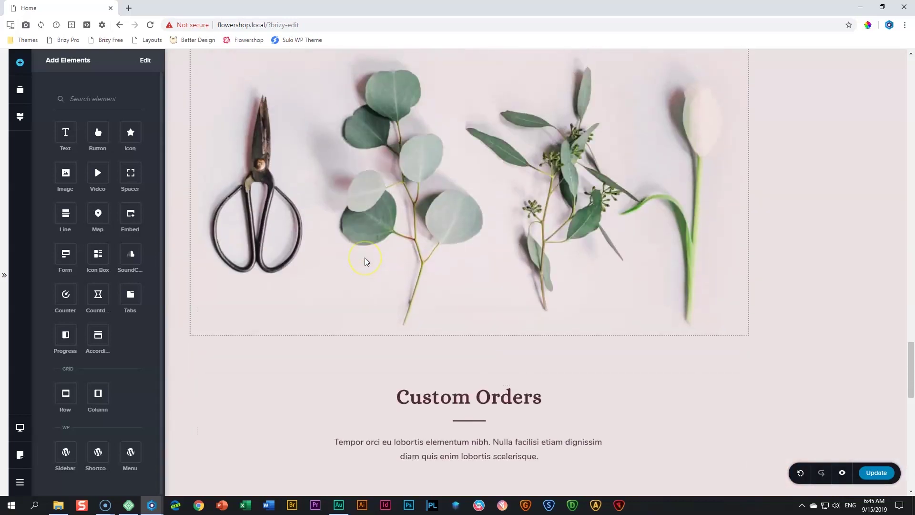
scroll(367, 262, "up", 1)
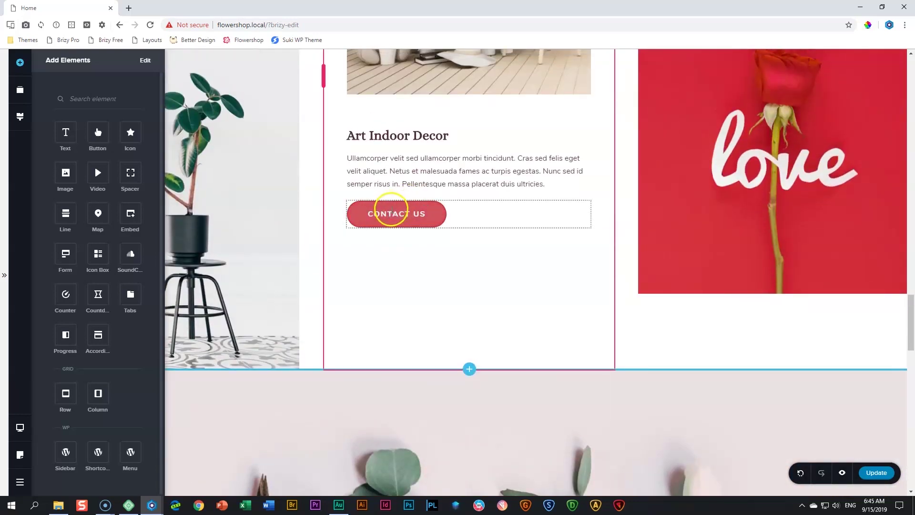
left_click(390, 213)
left_click(448, 188)
Move the copied button below the Fall Collection paragraph
left_click_drag(491, 214, 480, 511)
scroll(484, 491, "down", 15)
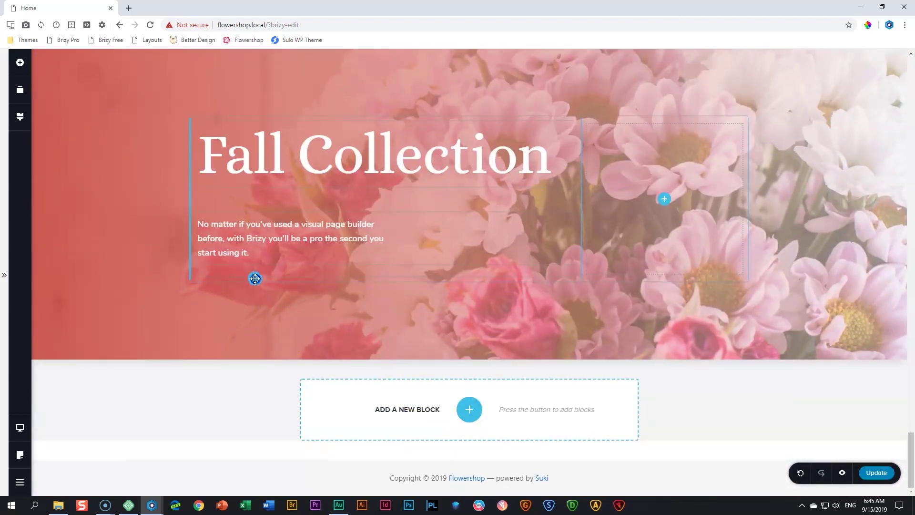
left_click_drag(255, 279, 254, 273)
left_click(264, 293)
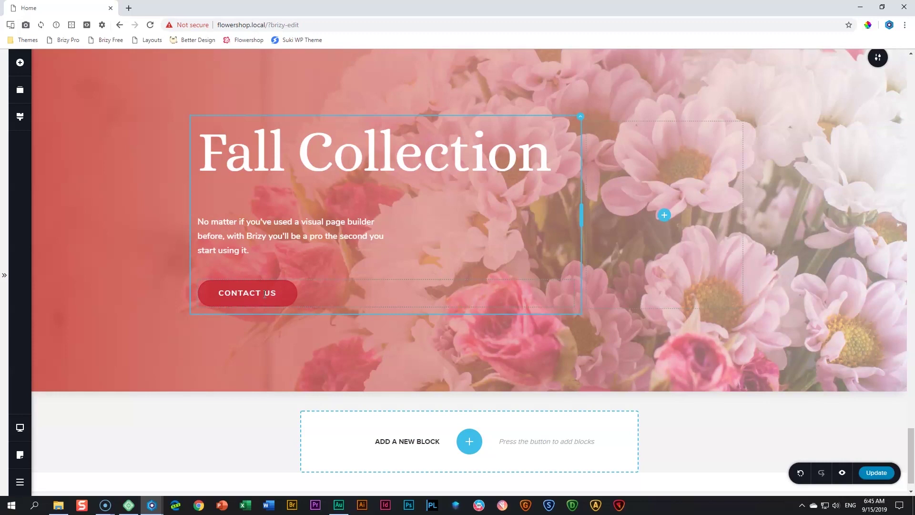
Give the button a white background and red #C62535 text
left_click(263, 294)
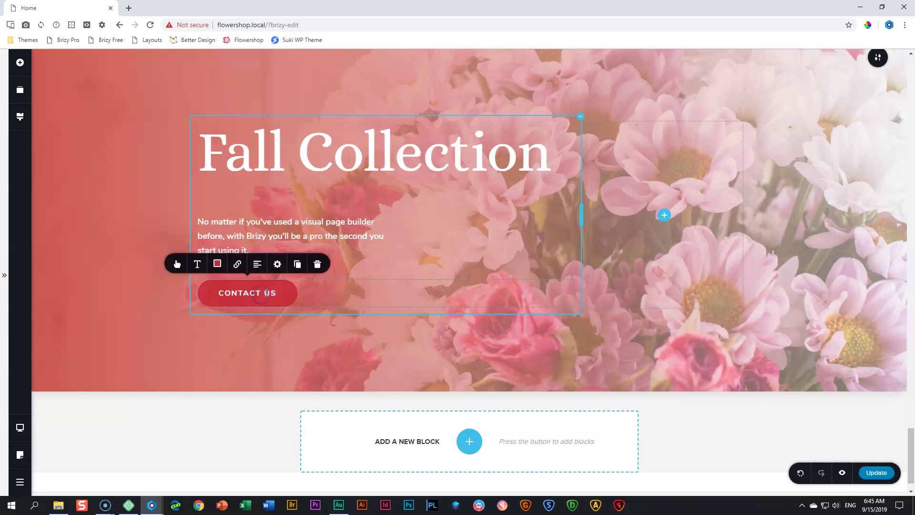
left_click(220, 265)
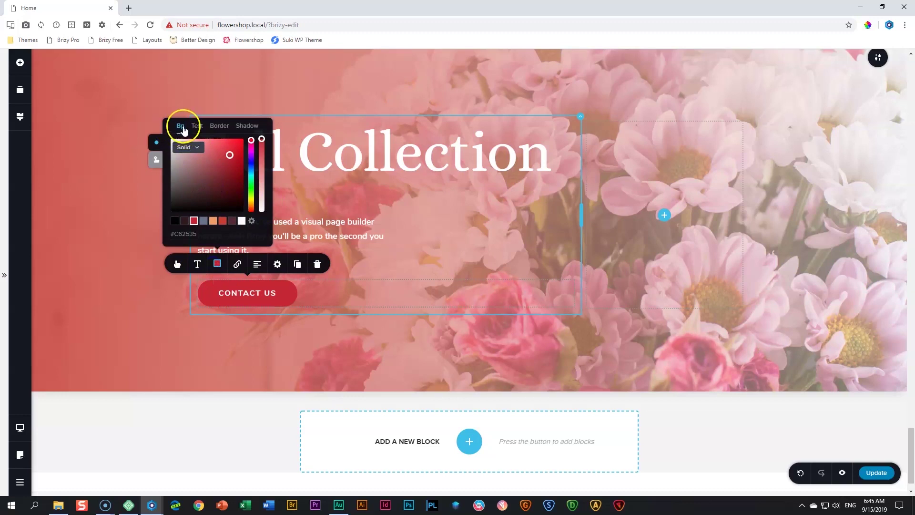
left_click(242, 221)
left_click(197, 127)
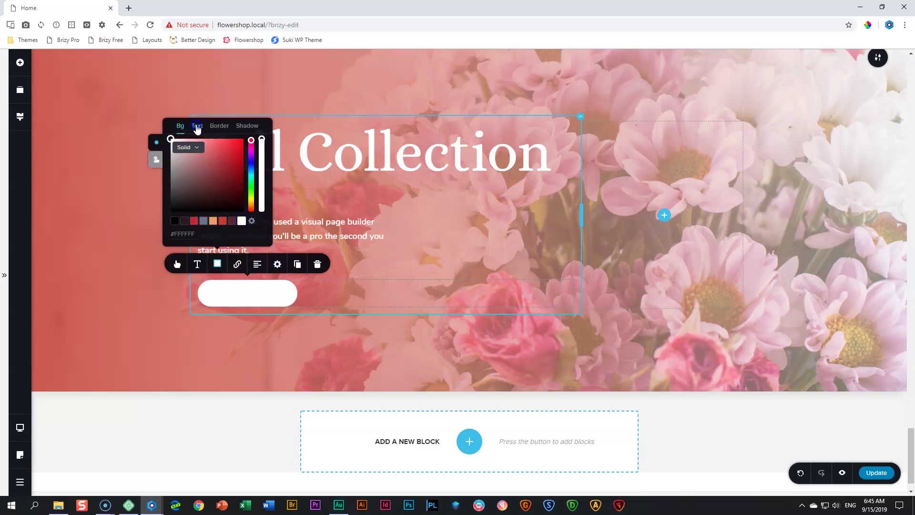
left_click(196, 223)
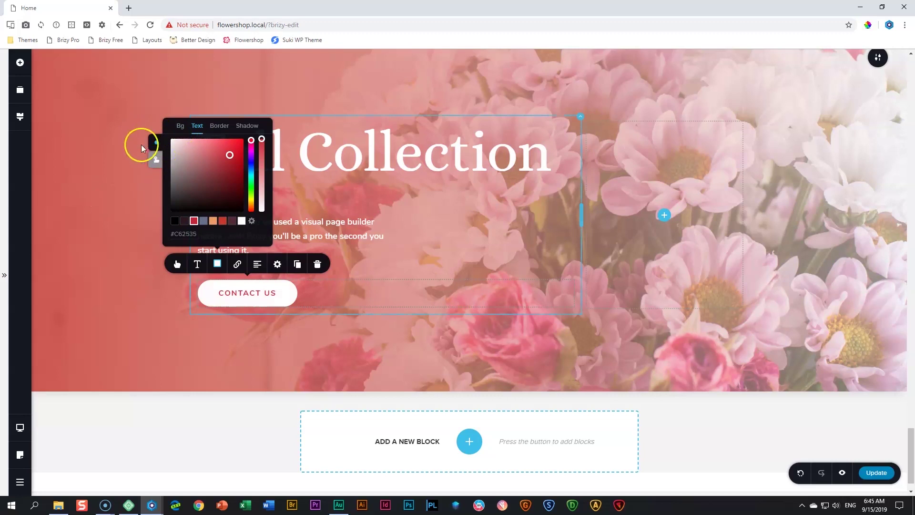
Set the button's hover state to a white background with red text
left_click(156, 161)
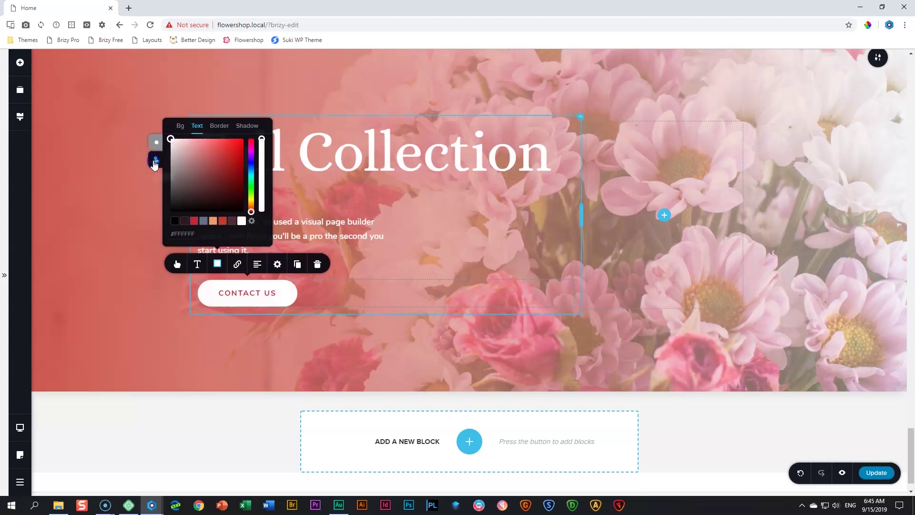
left_click(180, 126)
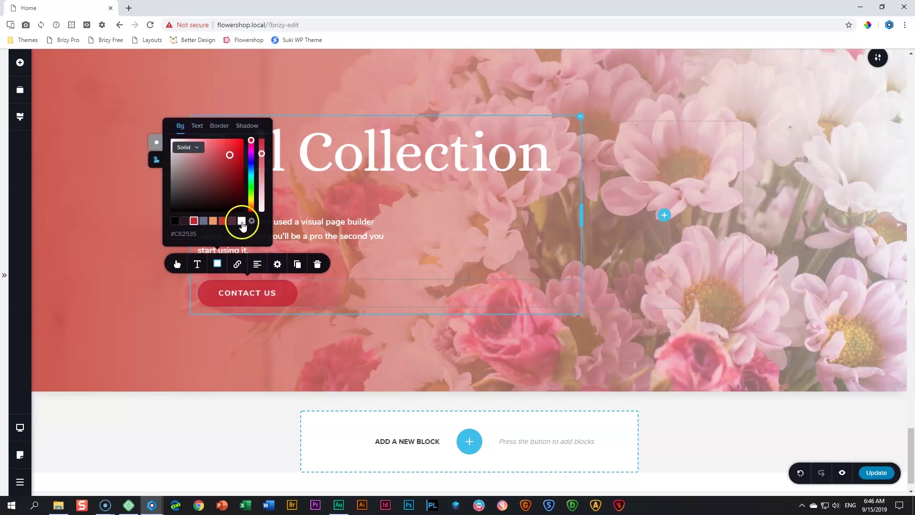
left_click(242, 221)
left_click(197, 126)
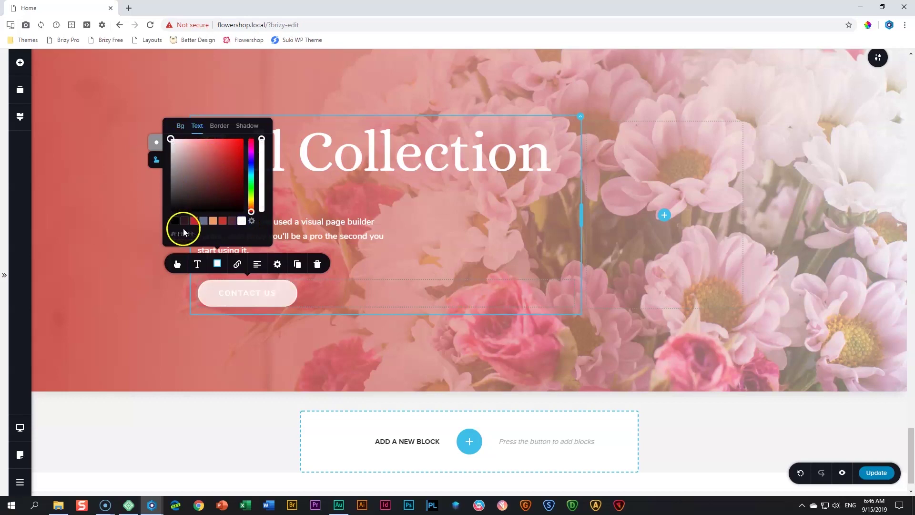
left_click(194, 222)
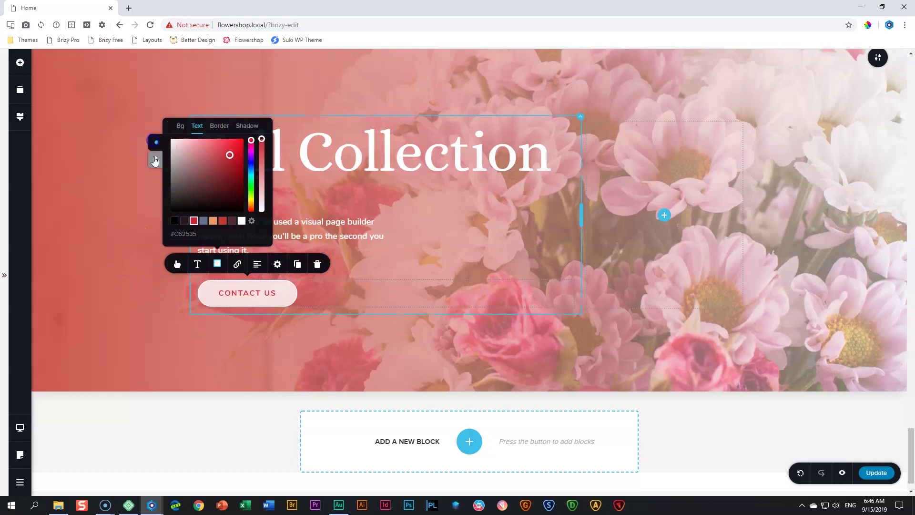
left_click(115, 301)
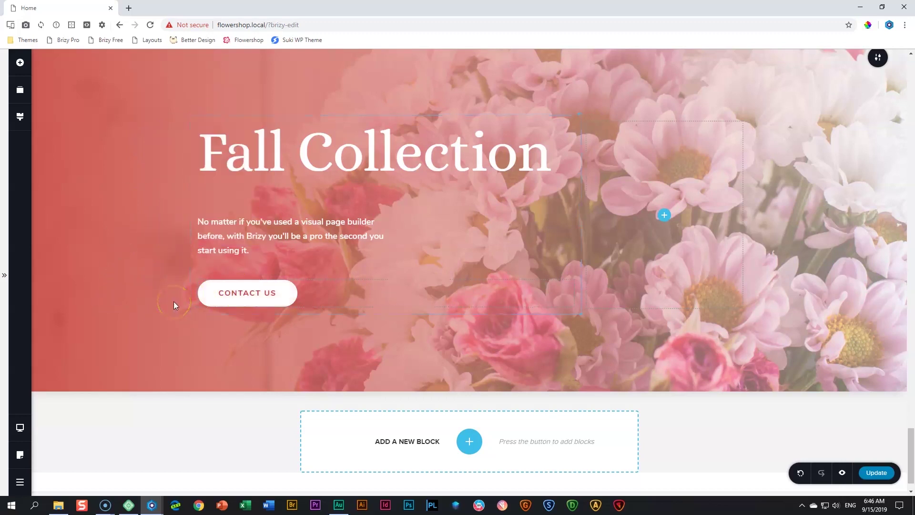
Relabel the button GET THE BROCHURE and add space above the Fall Collection heading
double_click(238, 292)
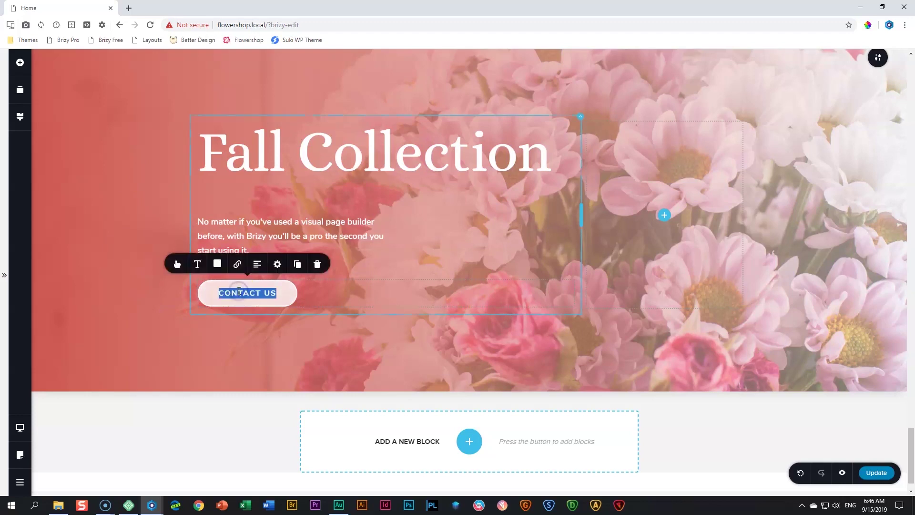
type("GET IT")
type("E BROCHURE")
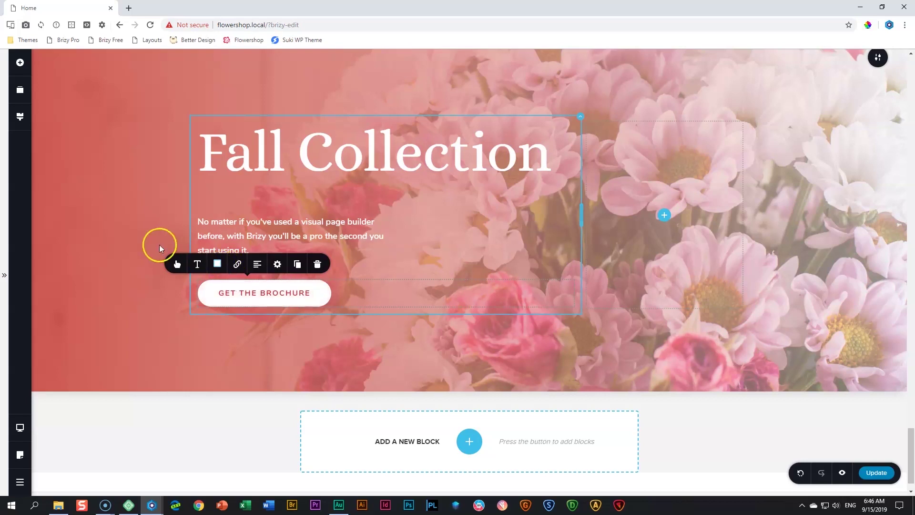
left_click(114, 238)
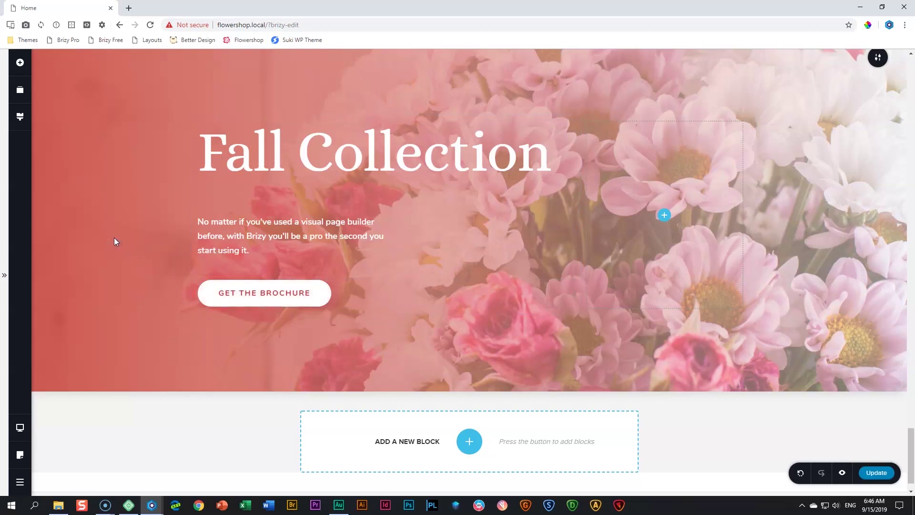
scroll(114, 237, "up", 1)
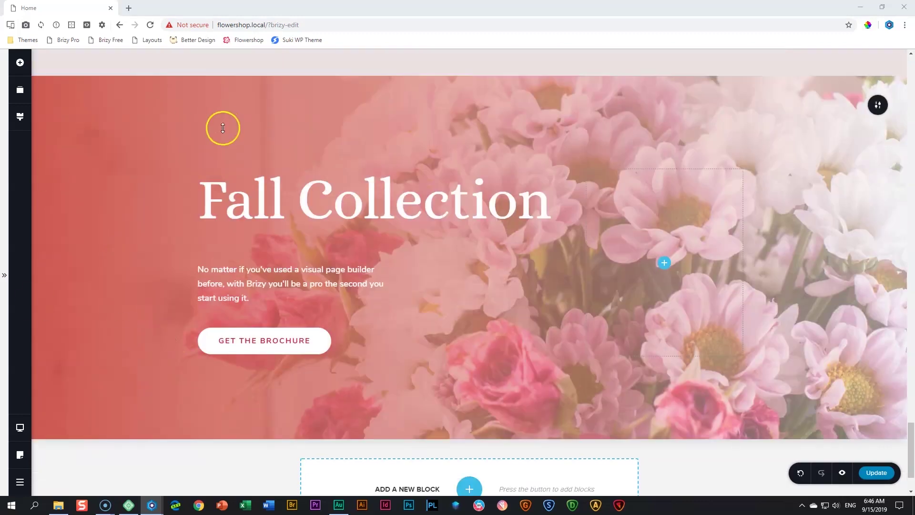
mouse_move(329, 125)
left_mouse_down()
mouse_move(329, 141)
mouse_move(331, 133)
left_mouse_up()
Switch the section padding to a single all-sides value of 250 px
left_click(835, 106)
left_click(808, 197)
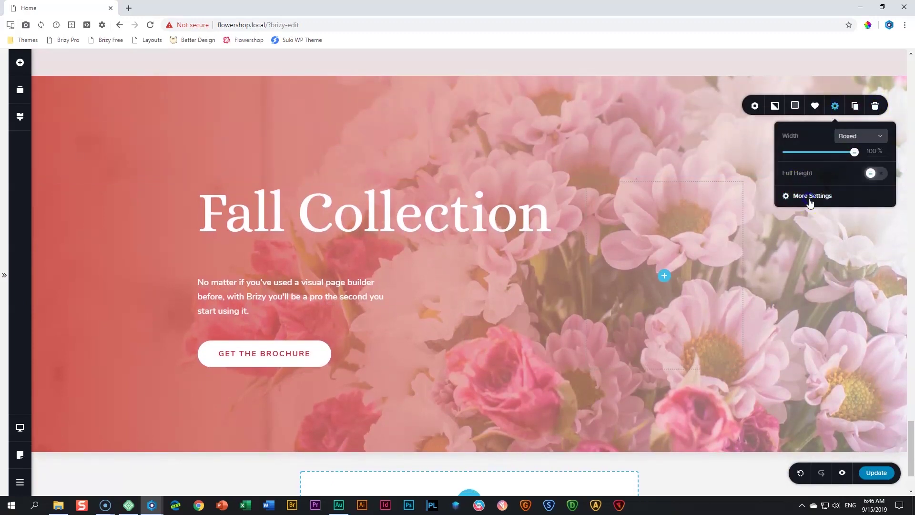
left_click(875, 122)
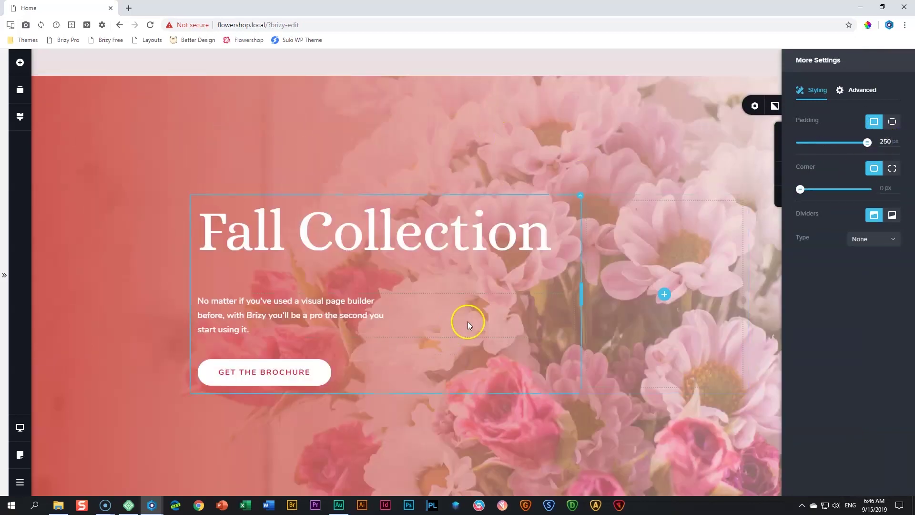
scroll(468, 323, "down", 2)
scroll(468, 324, "up", 1)
scroll(468, 324, "up", 1)
scroll(468, 324, "down", 1)
scroll(468, 323, "up", 1)
left_click(864, 143)
left_click(723, 132)
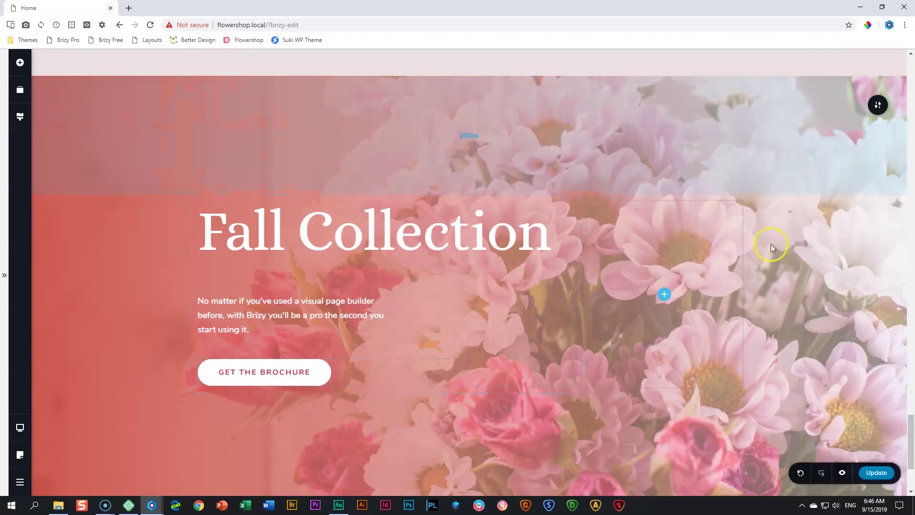
scroll(777, 246, "down", 2)
scroll(773, 240, "up", 1)
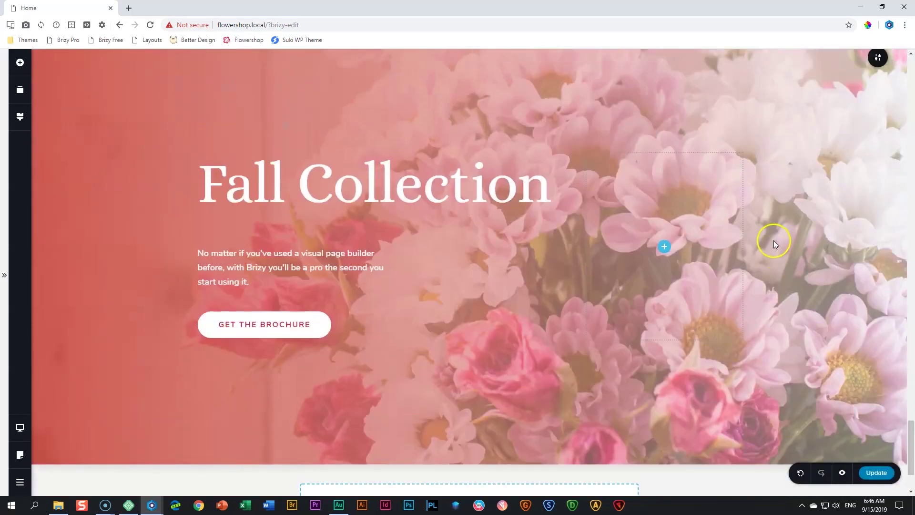
In the tablet layout, shrink the spacers below the heading and paragraph
mouse_move(20, 427)
left_click(61, 418)
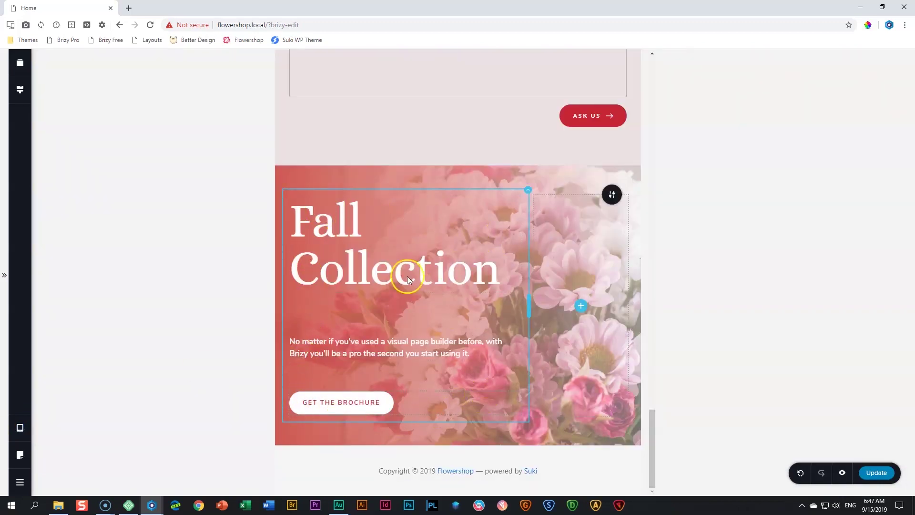
left_click(372, 321)
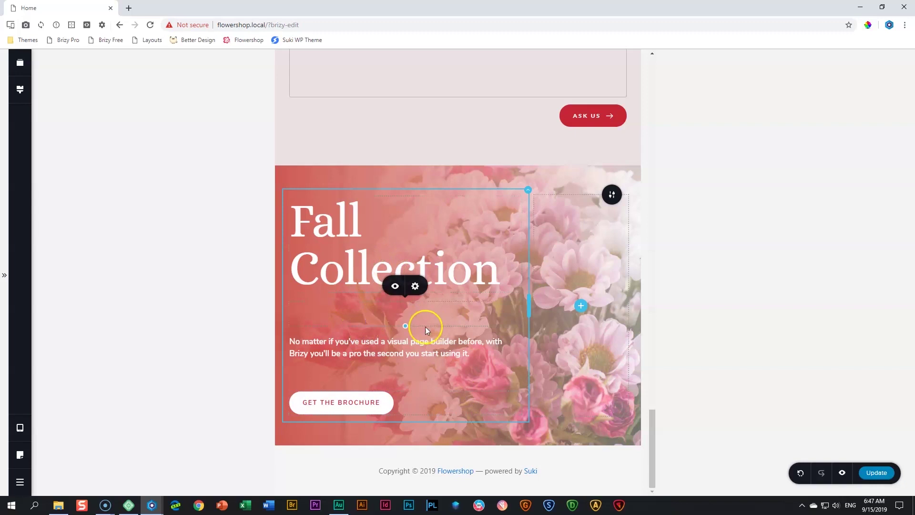
left_click_drag(407, 326, 407, 315)
left_click(400, 378)
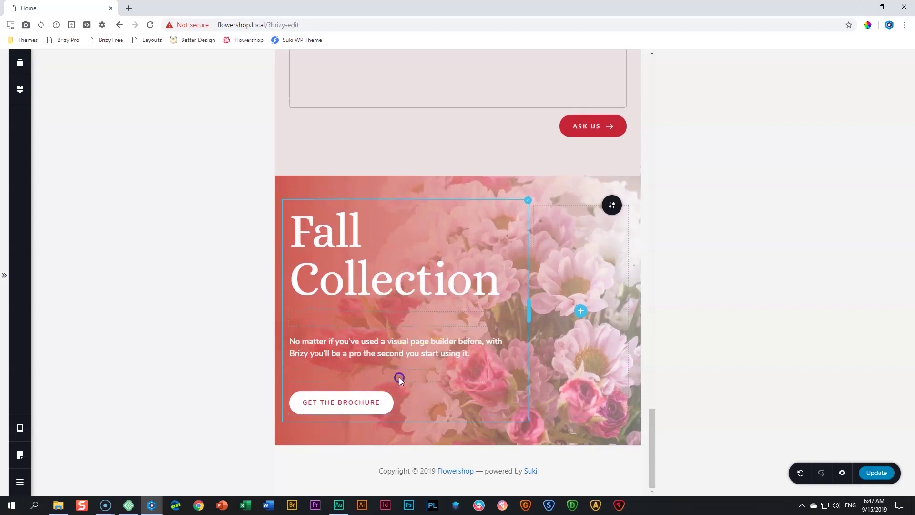
left_click_drag(401, 381, 408, 377)
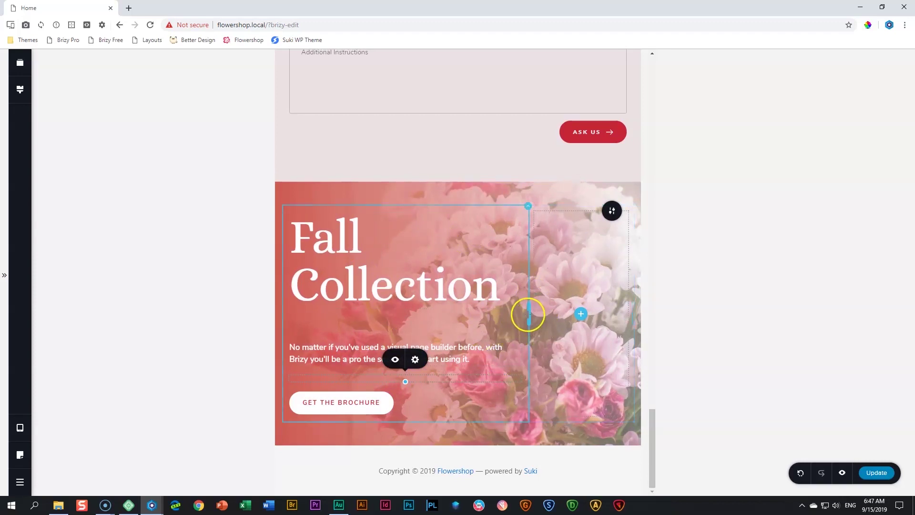
Narrow the empty flower column, set top padding to 67px, and add bottom padding
mouse_move(530, 313)
left_mouse_down()
mouse_move(558, 305)
mouse_move(521, 307)
mouse_move(540, 308)
left_mouse_up()
left_click_drag(386, 427, 371, 429)
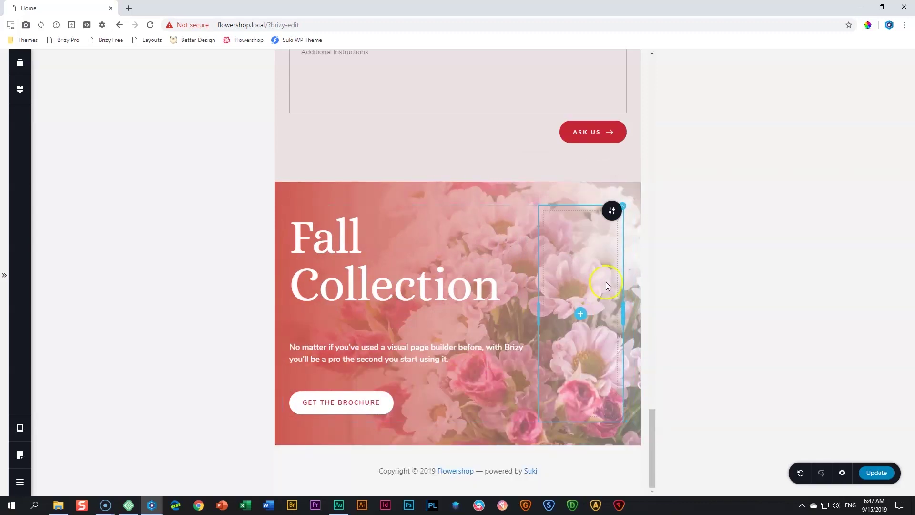
left_click_drag(405, 193, 404, 200)
left_click_drag(403, 431, 402, 440)
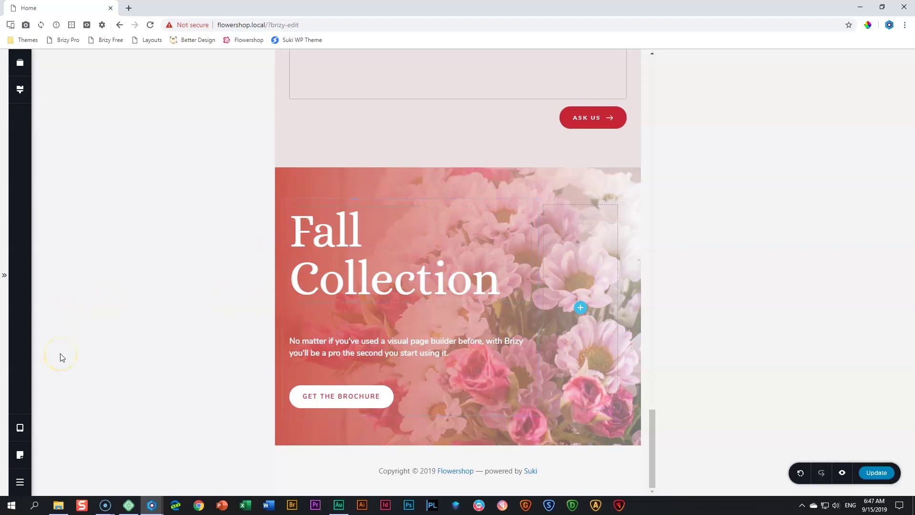
In the mobile layout, narrow the Fall Collection text column to about 59%
mouse_move(20, 428)
left_click(57, 441)
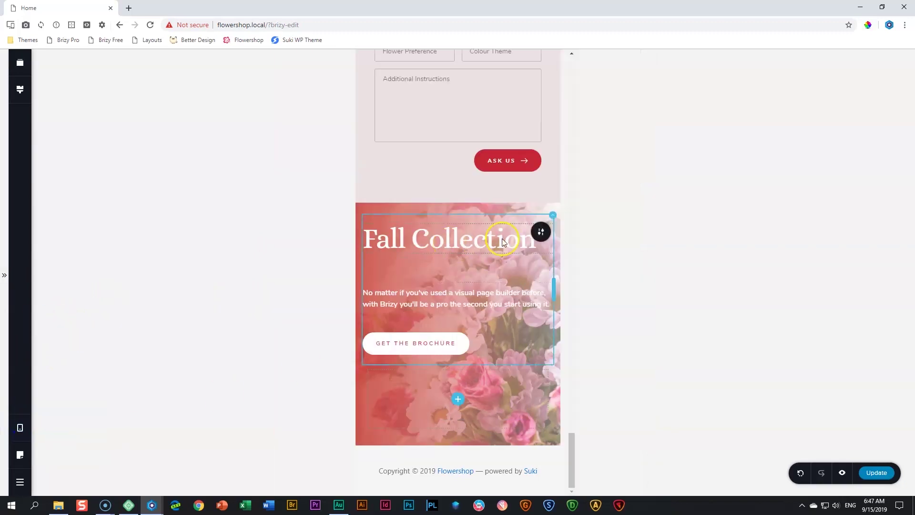
left_click(553, 217)
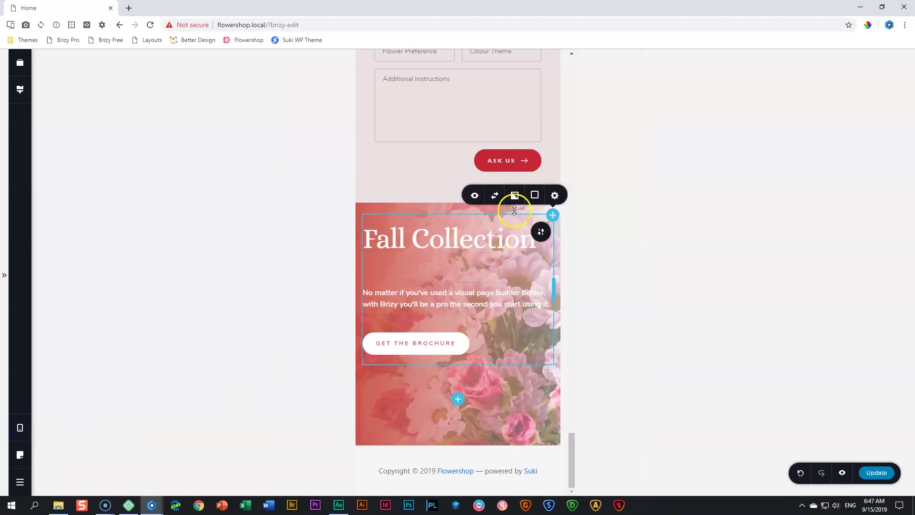
left_click_drag(552, 293, 496, 293)
right_click(495, 293)
left_click(427, 396)
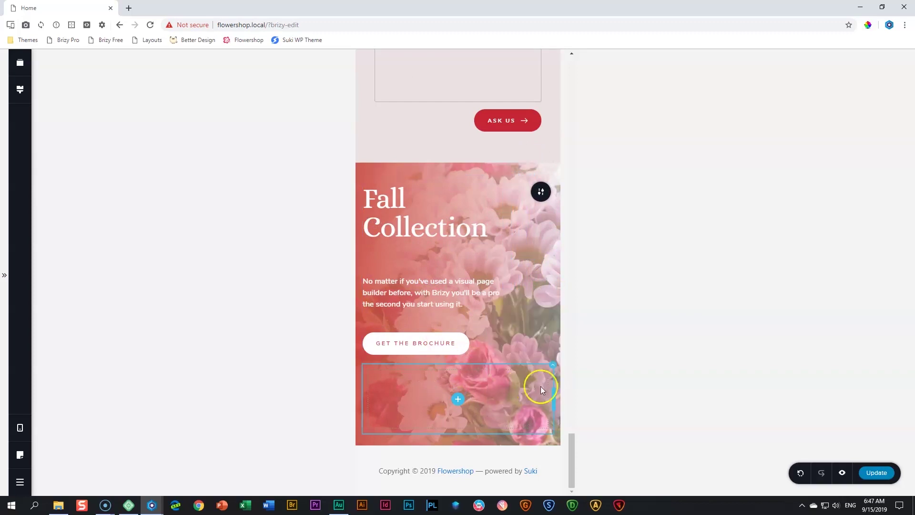
left_click_drag(552, 395, 414, 364)
Add more space above and below the mobile content and tighten the heading-paragraph gap
left_click_drag(425, 234, 419, 259)
left_click_drag(434, 438, 430, 469)
left_click_drag(434, 309, 431, 298)
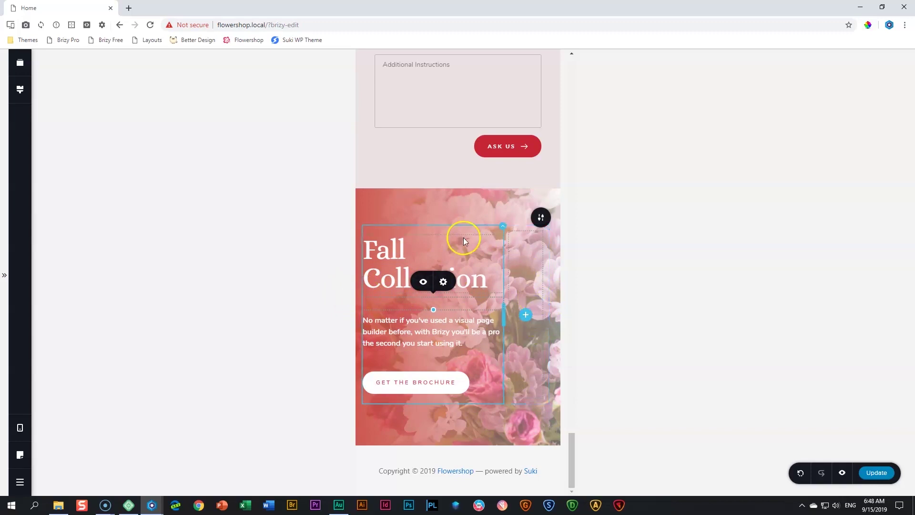
Give the Fall Collection column 20 px left padding and increase the section's top padding
left_click(500, 229)
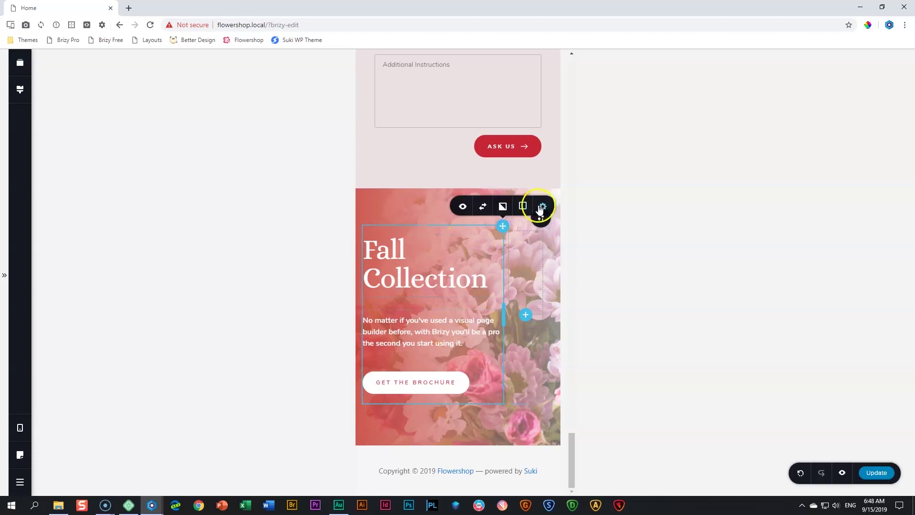
left_click(542, 206)
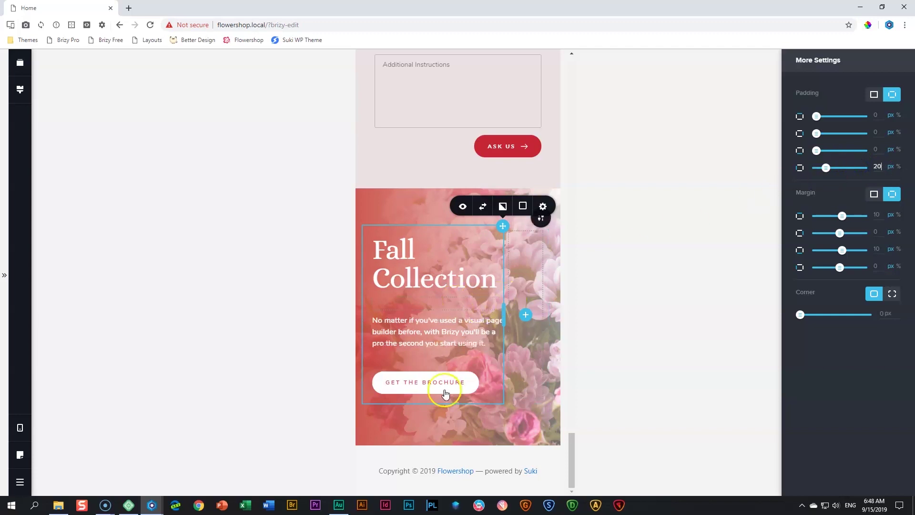
left_click(312, 405)
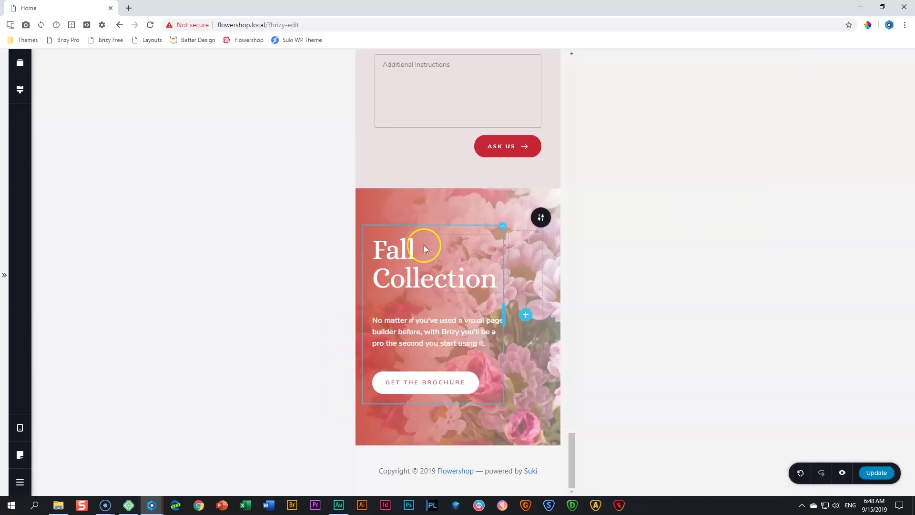
left_click_drag(421, 202, 421, 210)
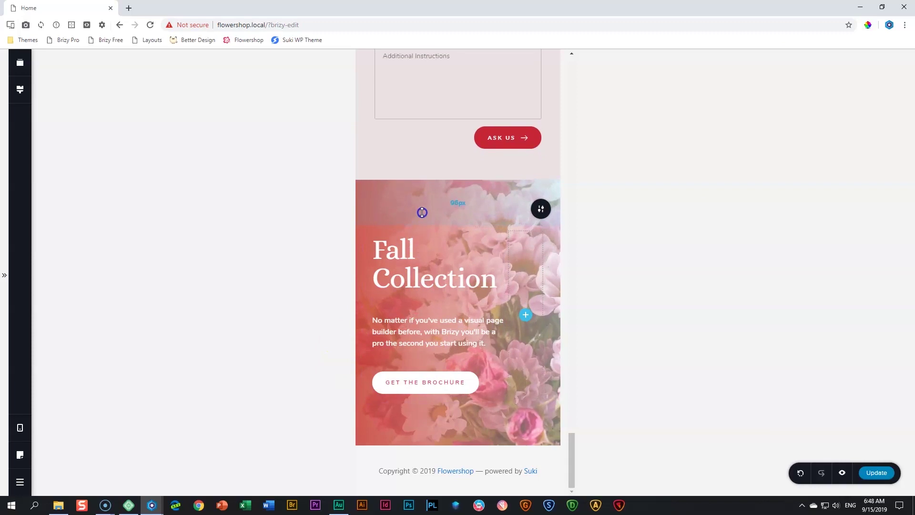
Return to the desktop layout, save the page with Update, and open its preview
left_click(20, 428)
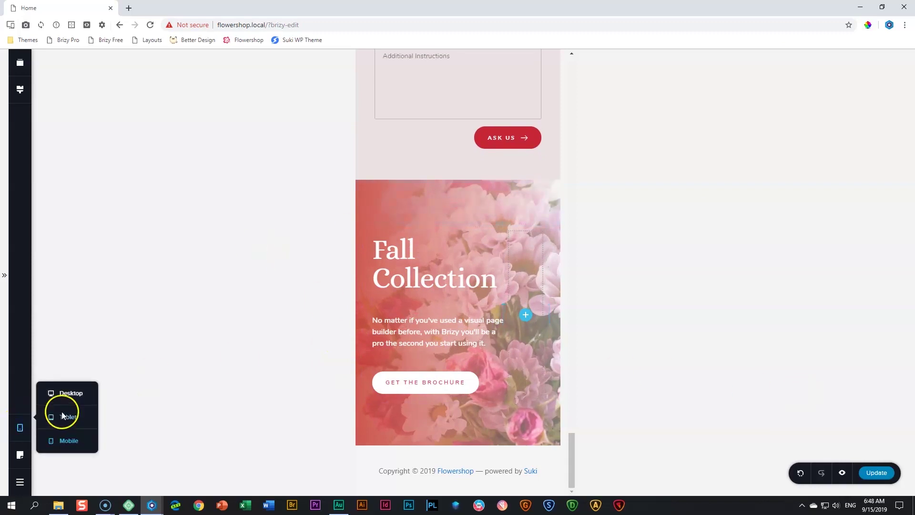
left_click(87, 399)
left_click(876, 473)
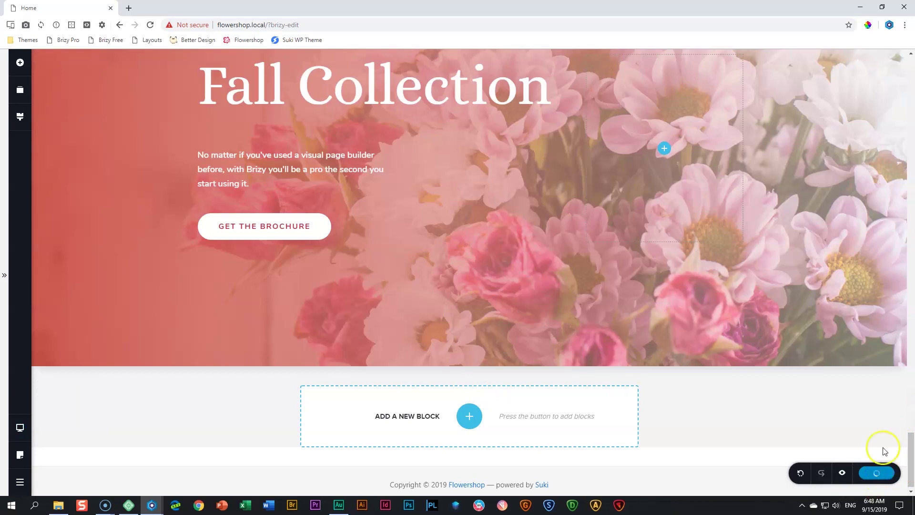
left_click(842, 477)
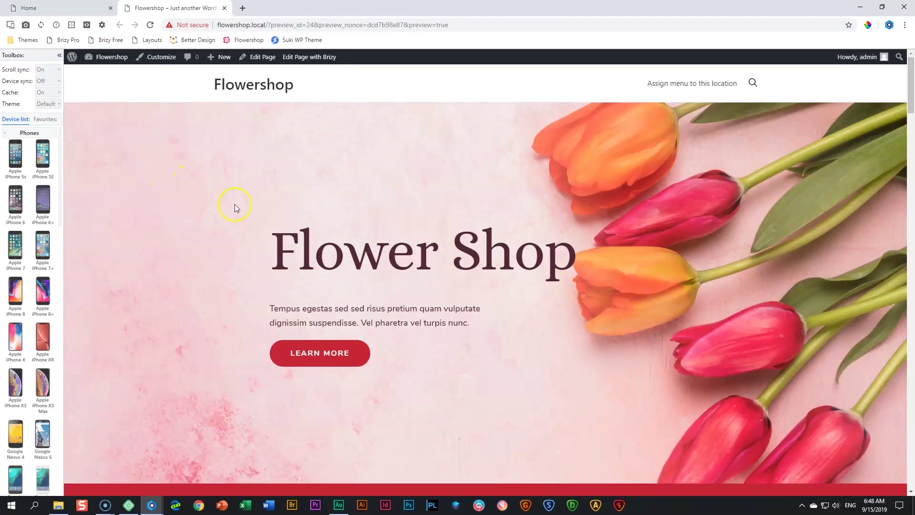
Filter the device list to Favorites and scroll through the homepage on a Galaxy S9
scroll(191, 190, "down", 8)
left_click(46, 120)
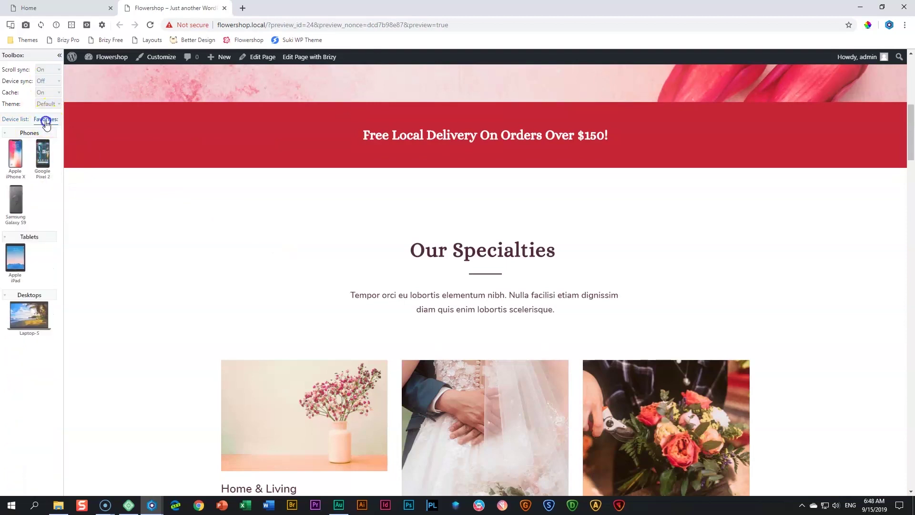
left_click(18, 199)
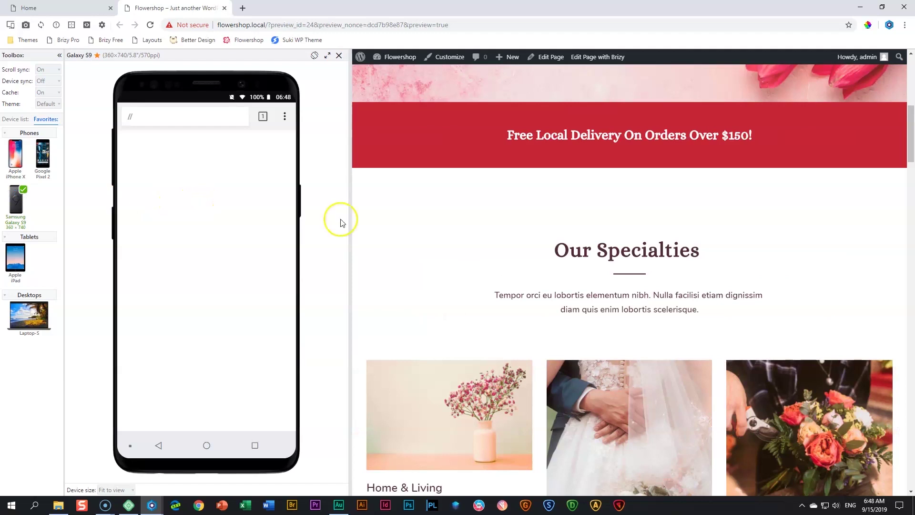
scroll(635, 274, "down", 20)
scroll(634, 277, "down", 20)
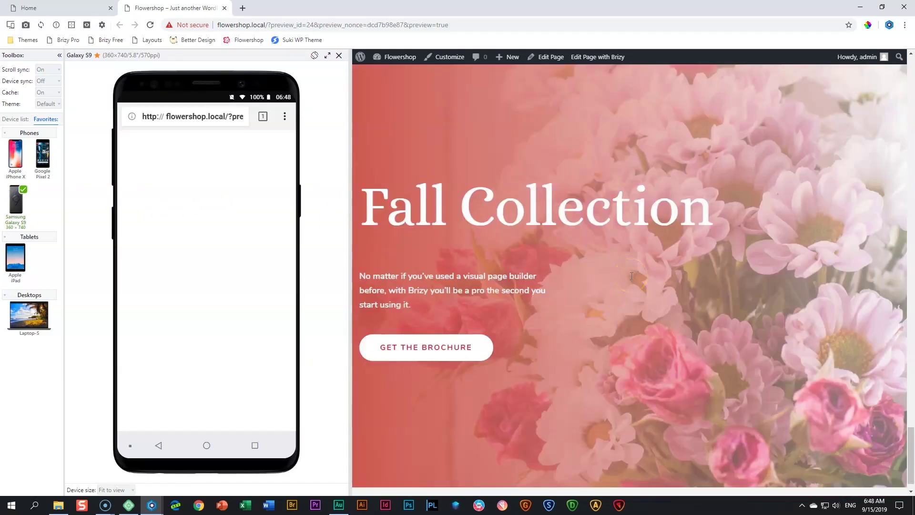
scroll(202, 276, "down", 6)
scroll(524, 250, "down", 15)
scroll(523, 275, "down", 15)
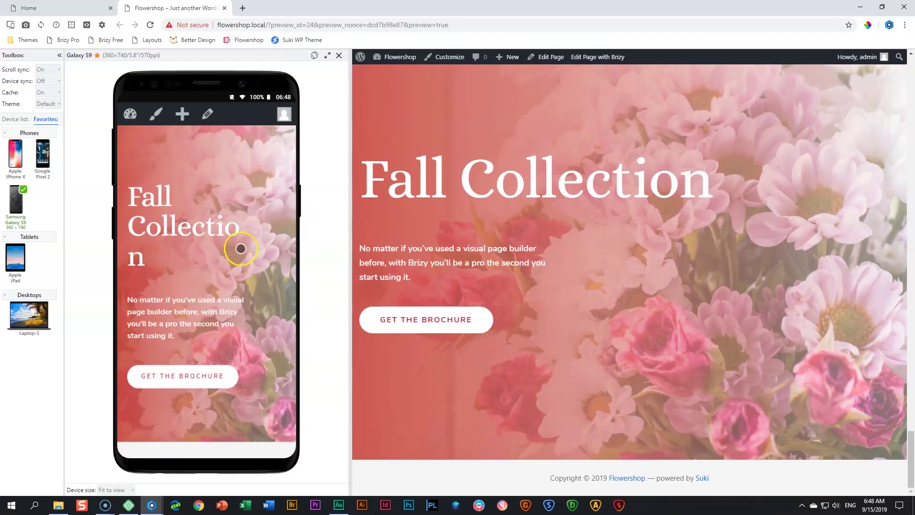
Check the homepage on iPhone X, then go back to the editor's device layouts
left_click(15, 153)
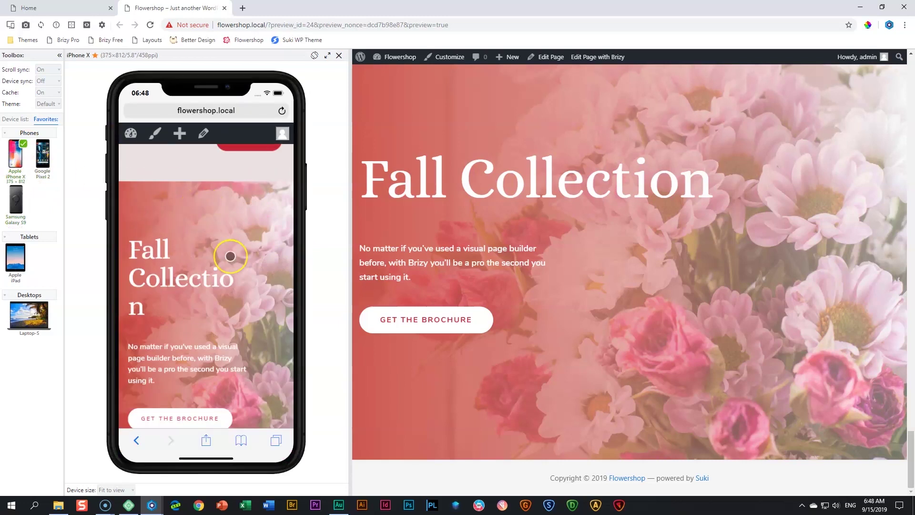
scroll(231, 257, "down", 3)
scroll(244, 254, "up", 2)
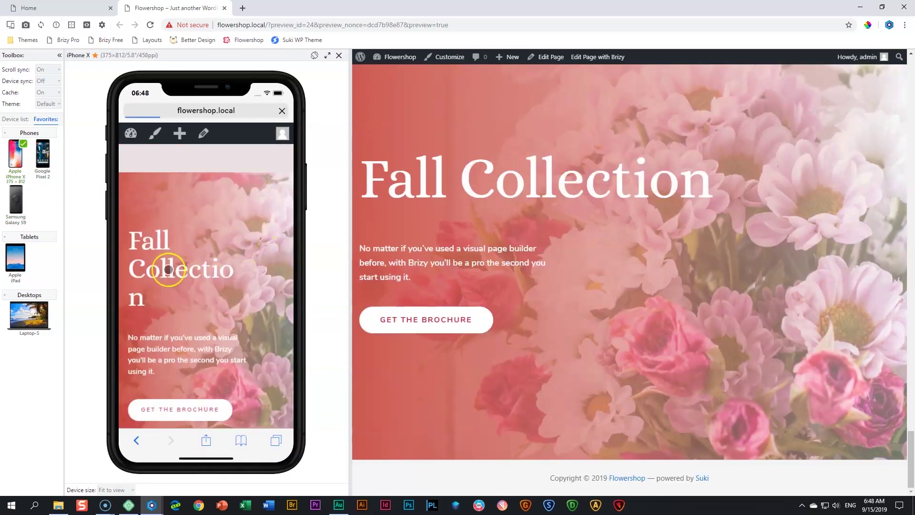
scroll(238, 286, "down", 1)
scroll(237, 286, "up", 1)
left_click(63, 8)
left_click(20, 426)
In mobile view, widen the Fall Collection text column, narrow the side column, and save
left_click(70, 440)
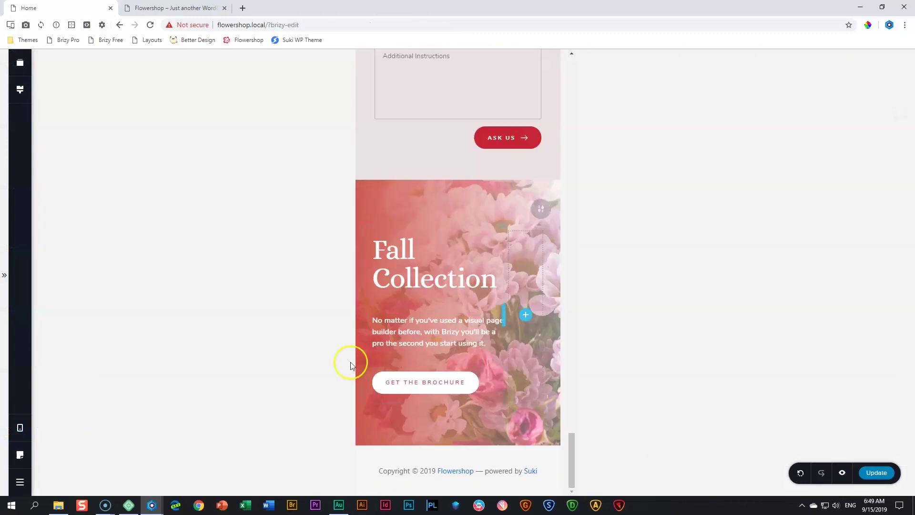
left_click_drag(507, 317, 526, 315)
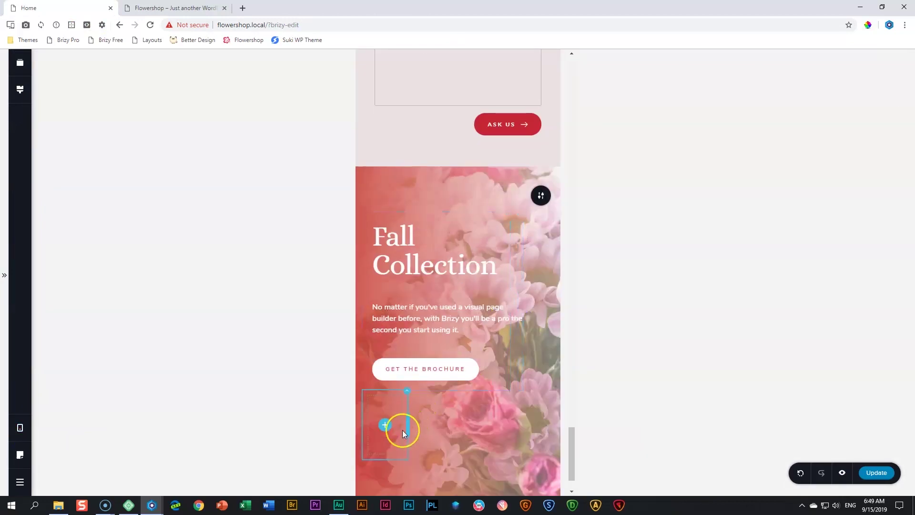
left_click_drag(409, 421, 390, 422)
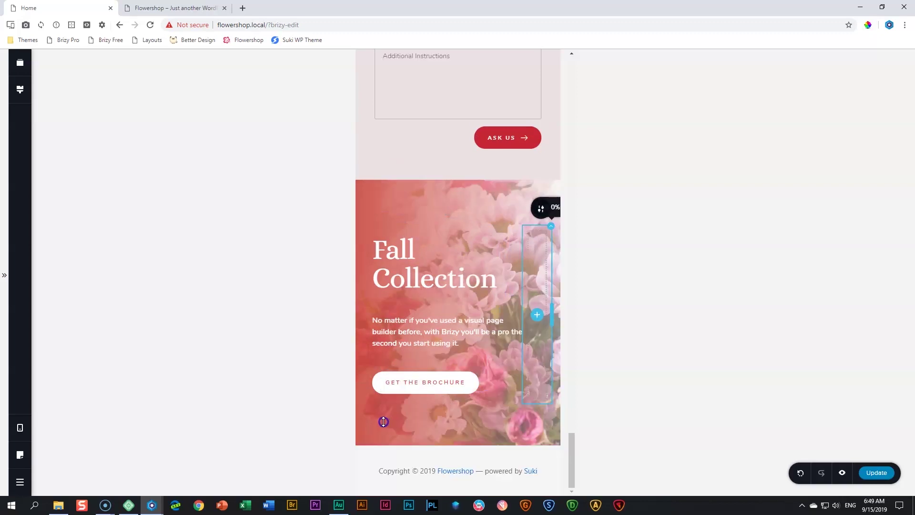
left_click(873, 473)
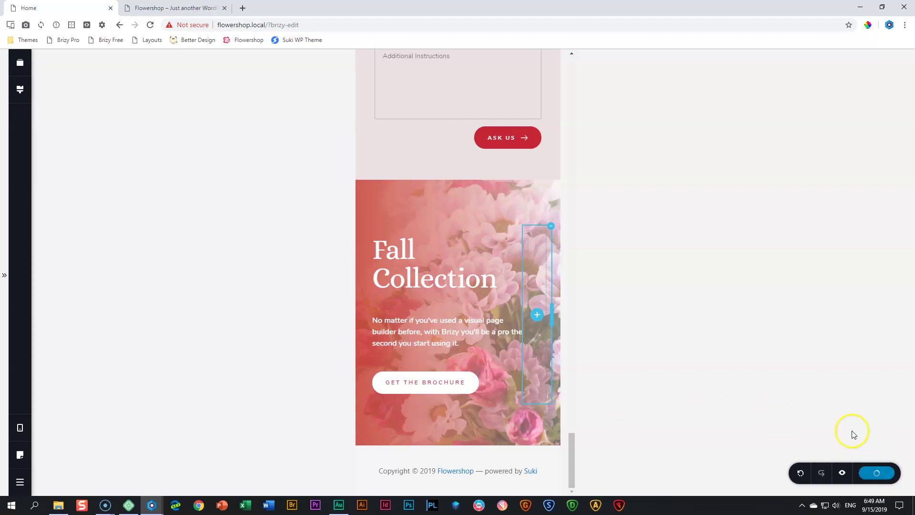
Reload the iPhone X preview to confirm the heading no longer breaks mid-word, then return to the editor
left_click(210, 7)
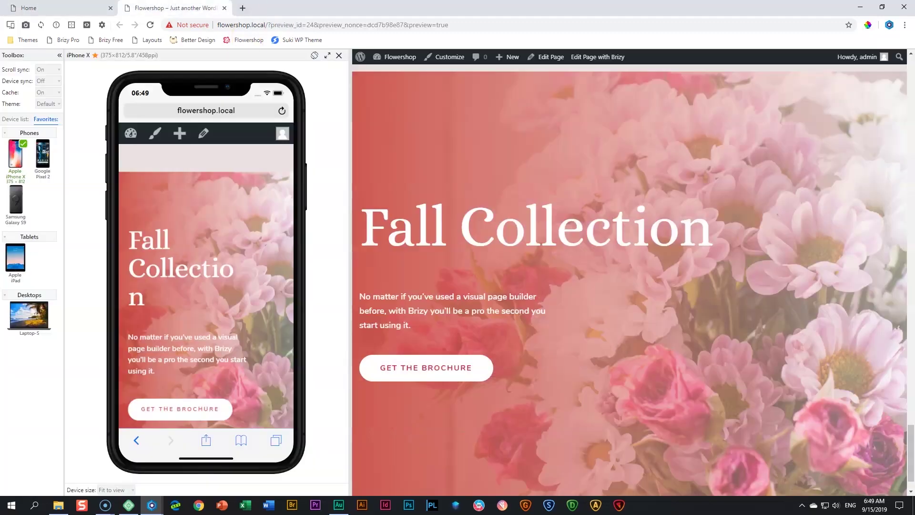
left_click(149, 25)
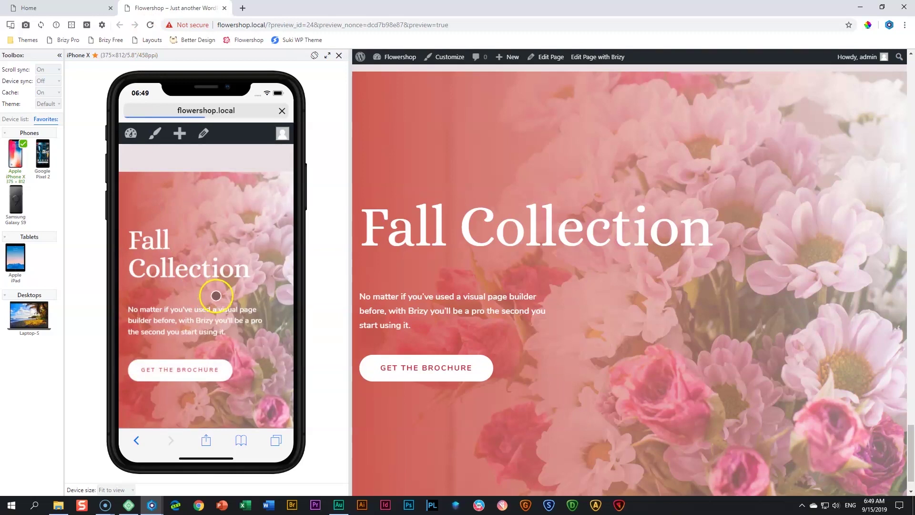
scroll(217, 295, "down", 1)
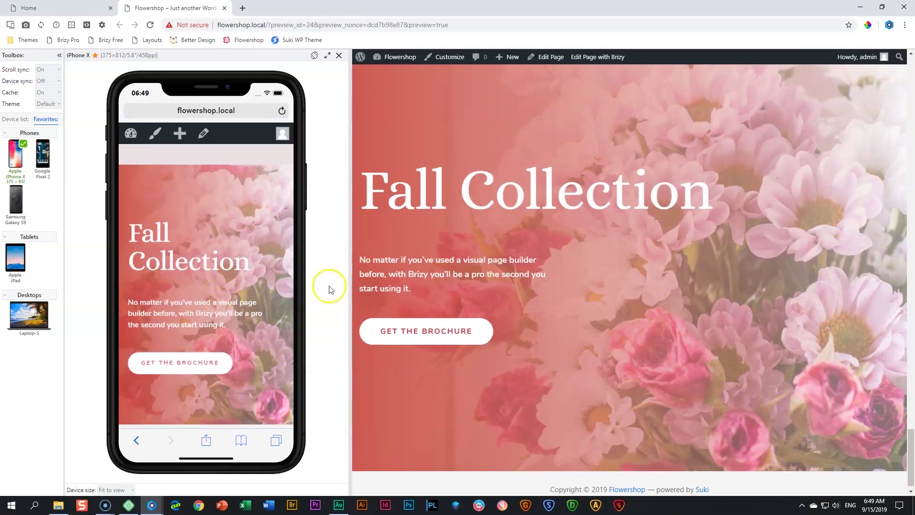
left_click(69, 8)
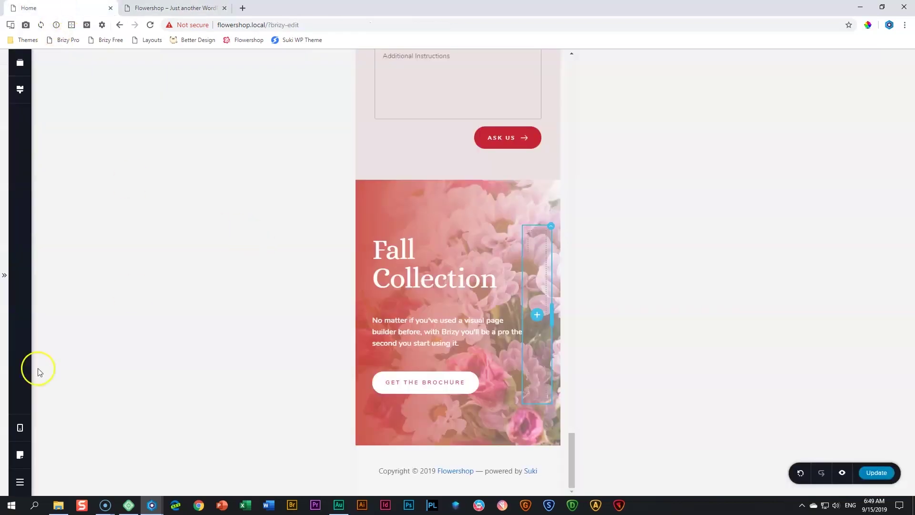
Switch the editor to Desktop and scroll to the Fall Collection section
left_click(19, 427)
left_click(56, 397)
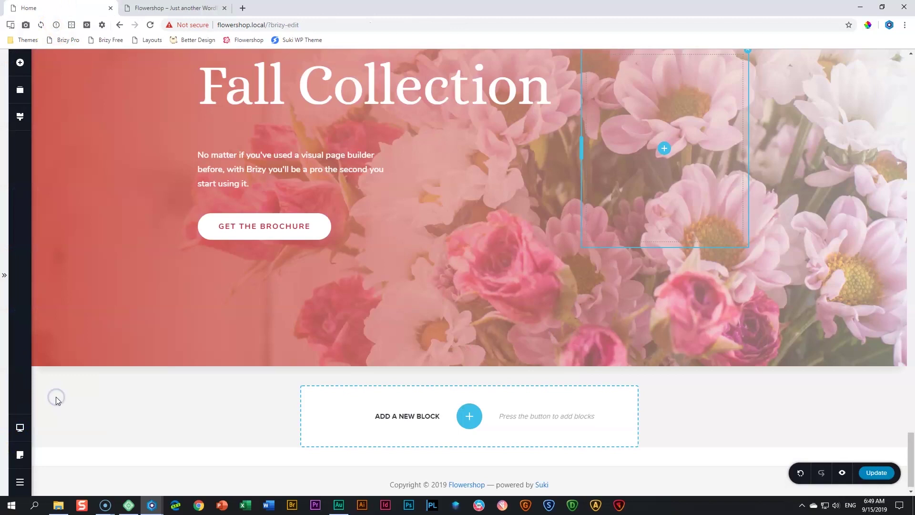
scroll(342, 317, "up", 2)
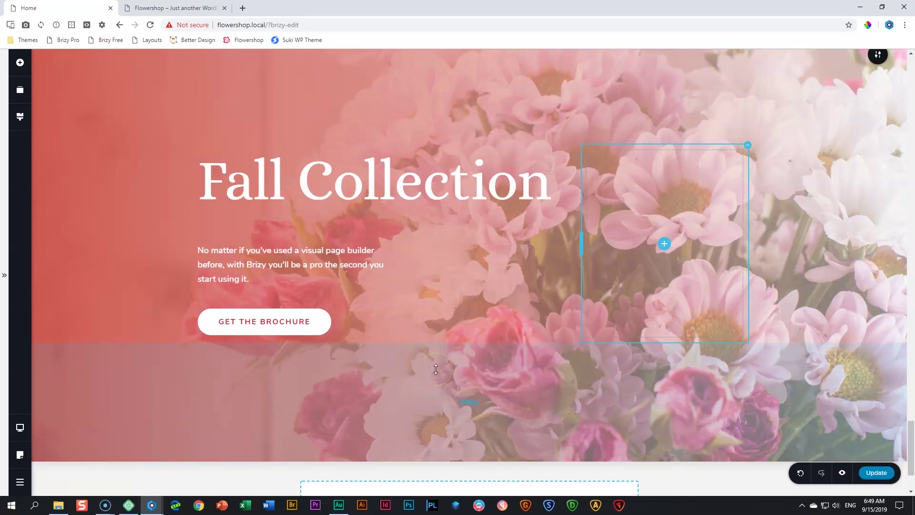
scroll(435, 370, "down", 3)
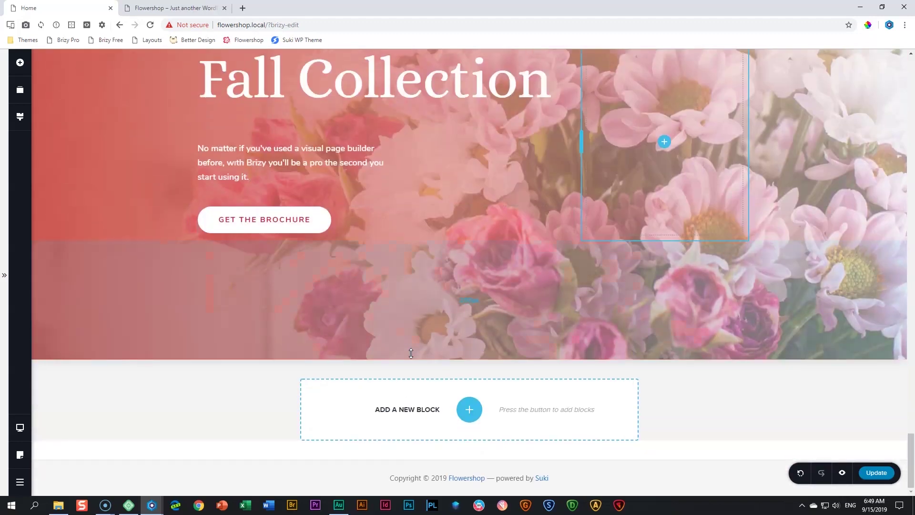
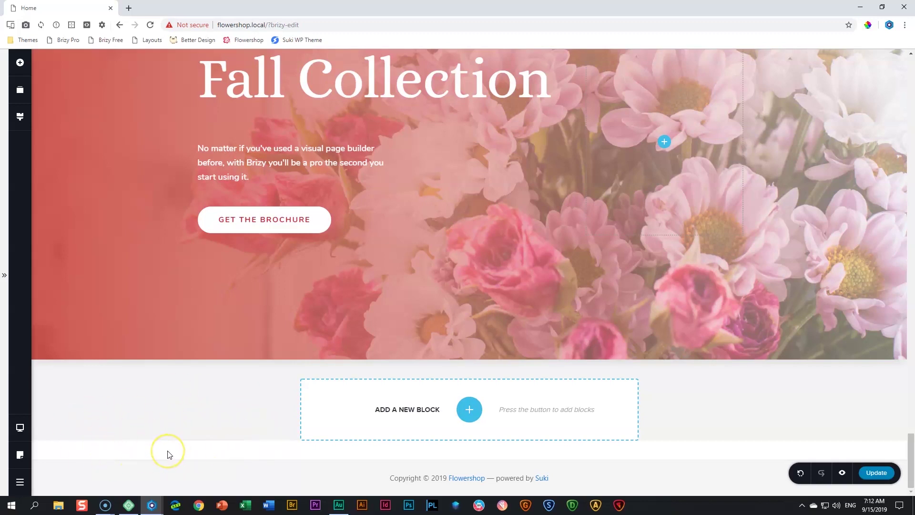
Dock the site preview window into the main Chrome window and scroll down the Flowershop page
right_click(73, 462)
left_click(242, 424)
left_click_drag(0, 125, 210, 9)
scroll(240, 216, "down", 5)
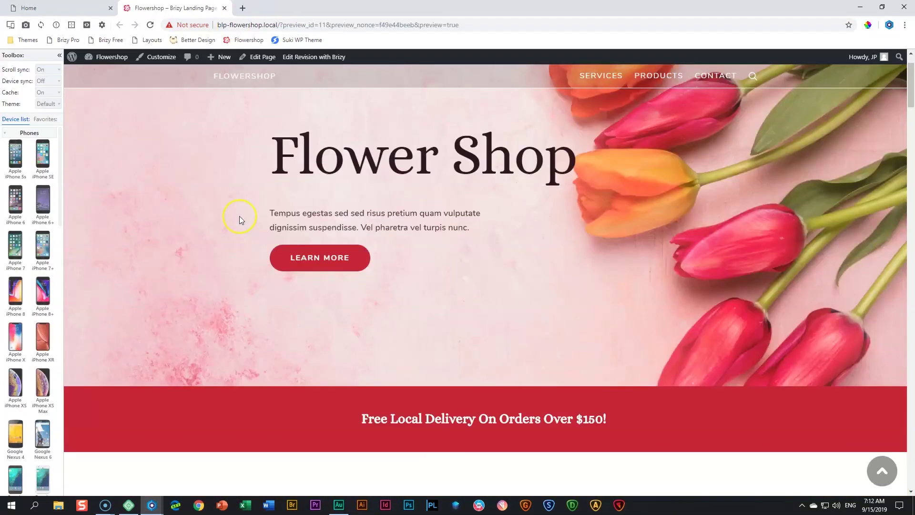
scroll(239, 216, "up", 5)
scroll(242, 225, "down", 15)
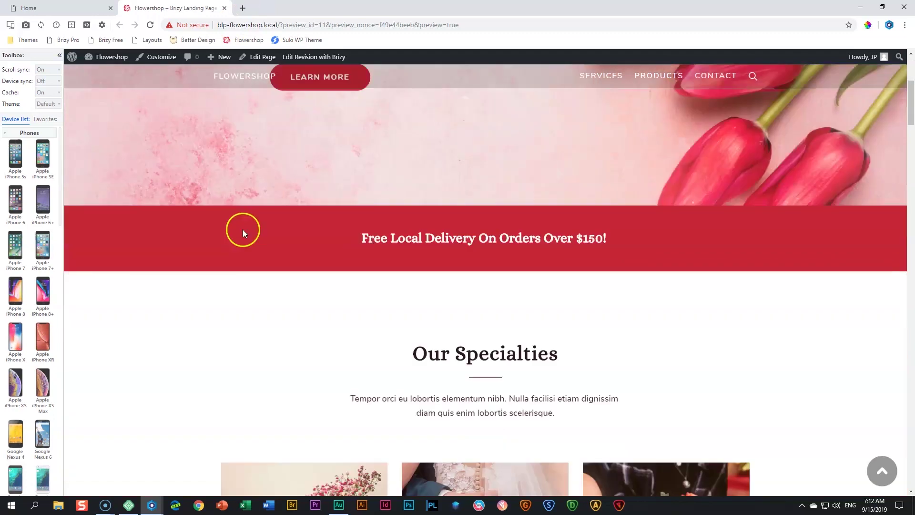
scroll(246, 234, "down", 9)
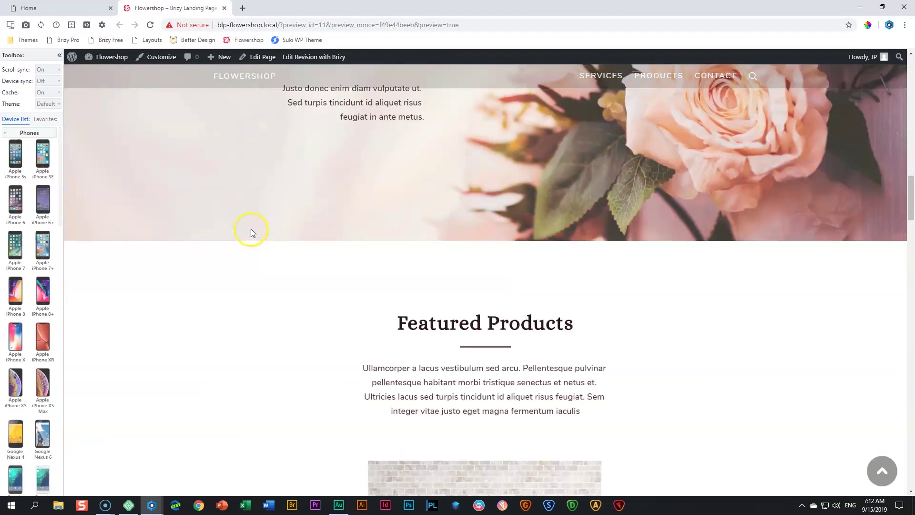
scroll(253, 227, "down", 15)
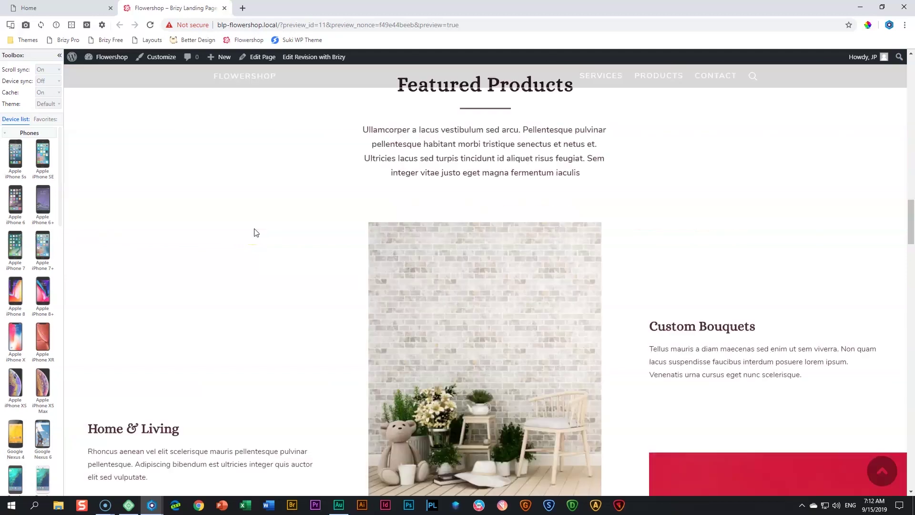
scroll(256, 228, "down", 15)
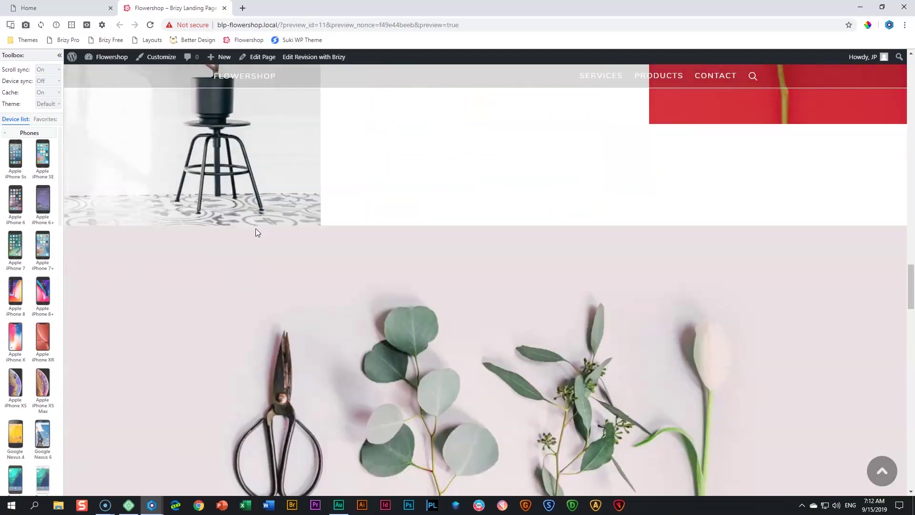
scroll(256, 230, "down", 10)
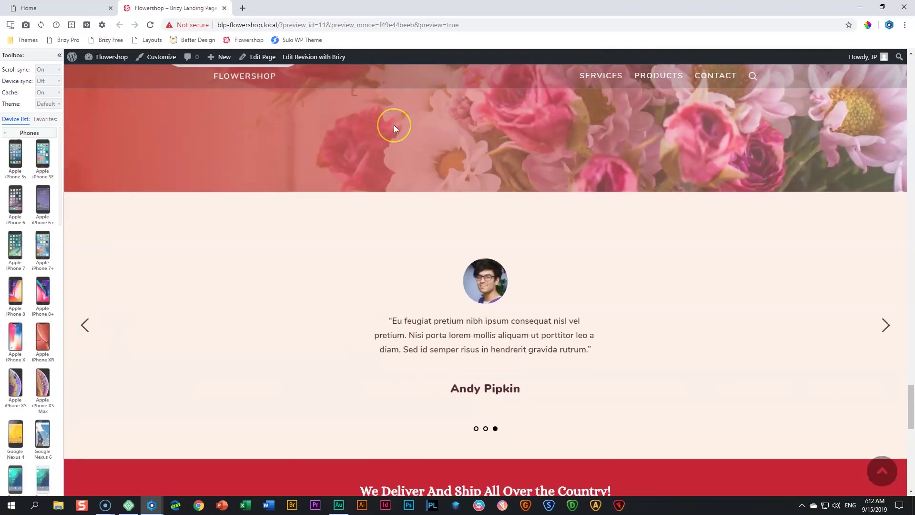
scroll(394, 125, "down", 1)
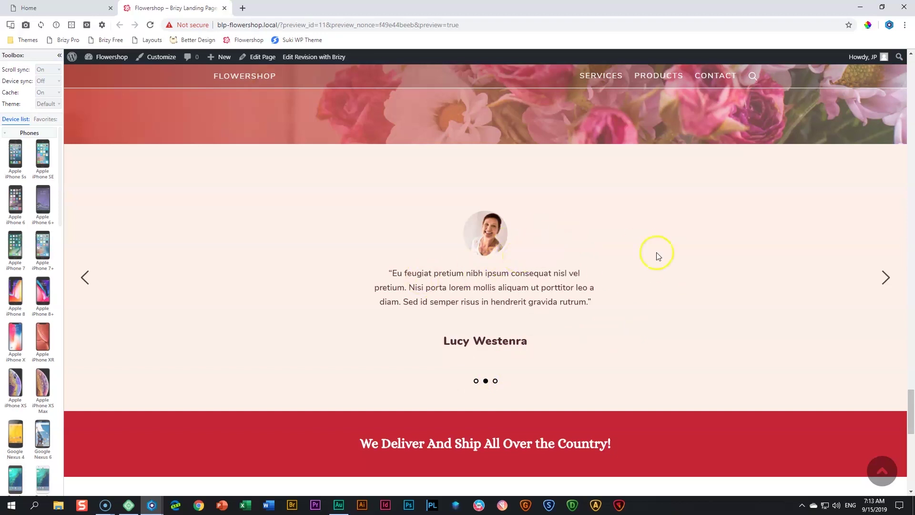
Cycle through the testimonial slider, then preview the page on an iPhone 5s (320×568)
left_click(892, 279)
left_click(890, 278)
left_click(889, 277)
left_click(497, 381)
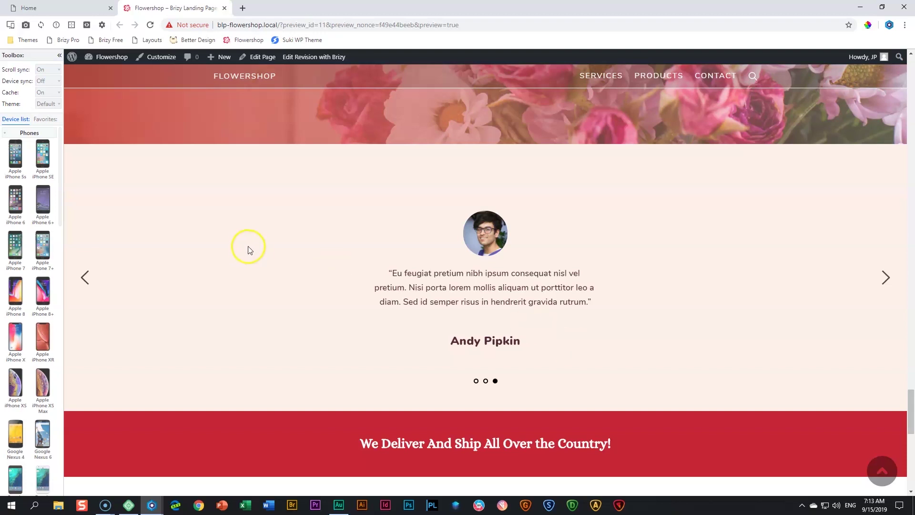
left_click(15, 155)
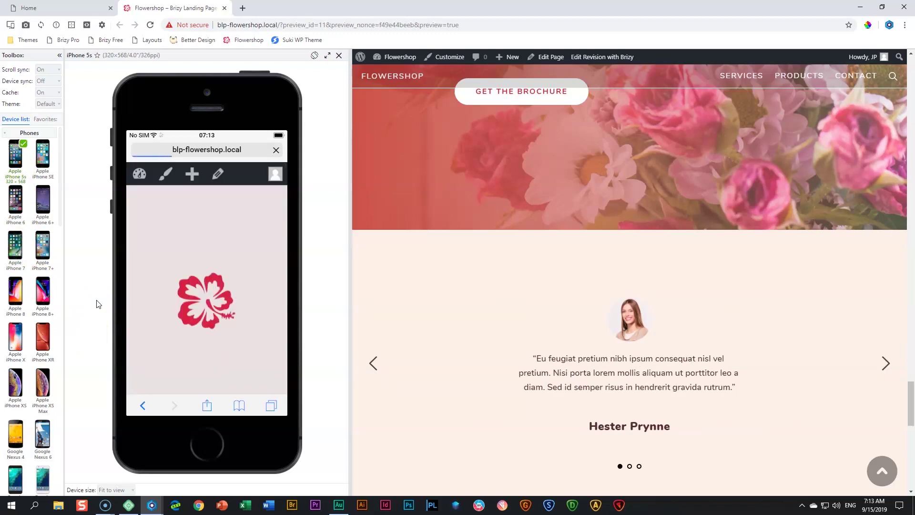
Cycle the testimonials in the iPhone 5s emulator, then close the emulator panel
scroll(388, 352, "down", 2)
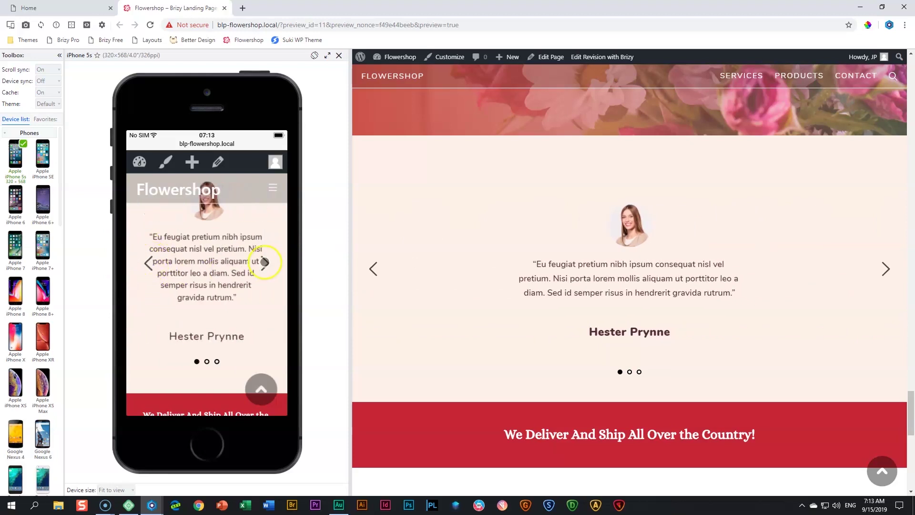
left_click(267, 262)
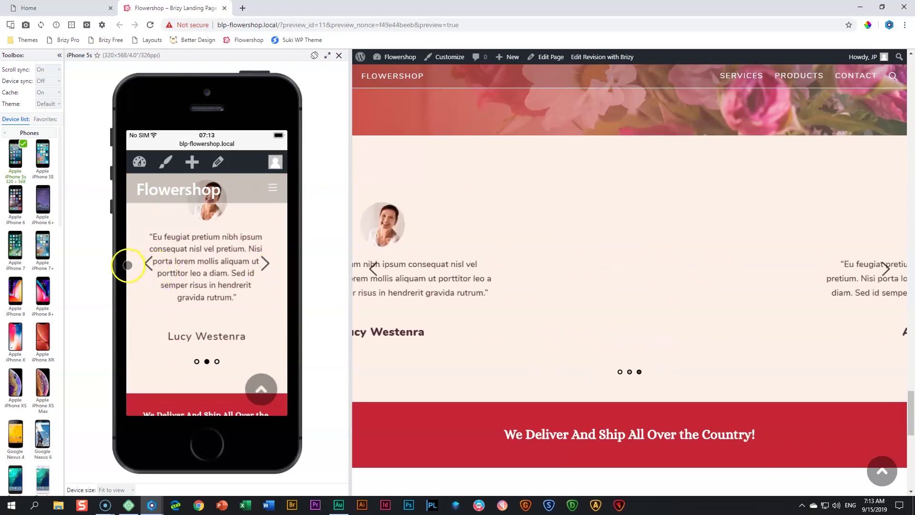
left_click(276, 264)
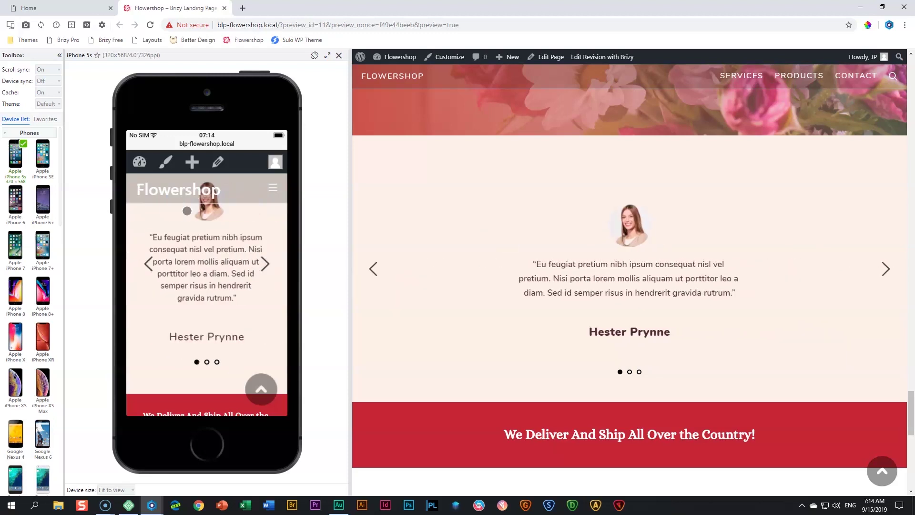
left_click(339, 57)
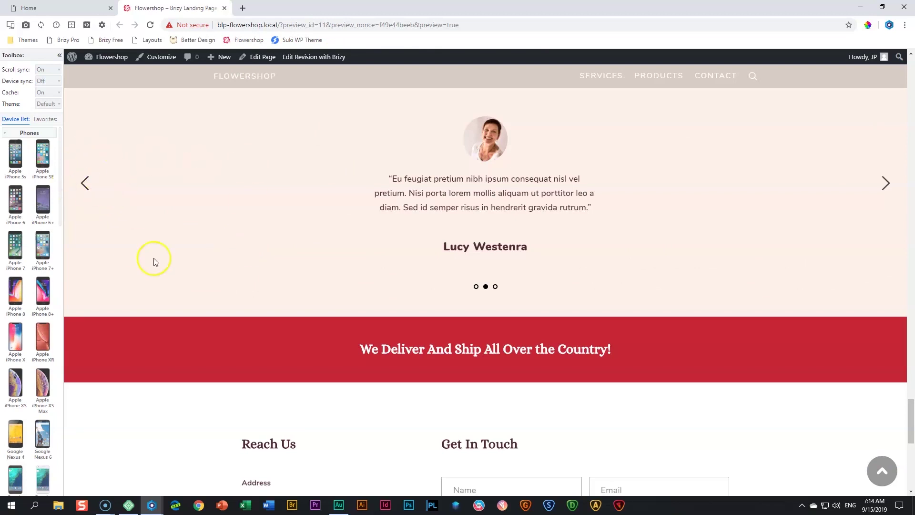
Scroll back up and flip through the three testimonials using the pagination dots
scroll(154, 262, "up", 2)
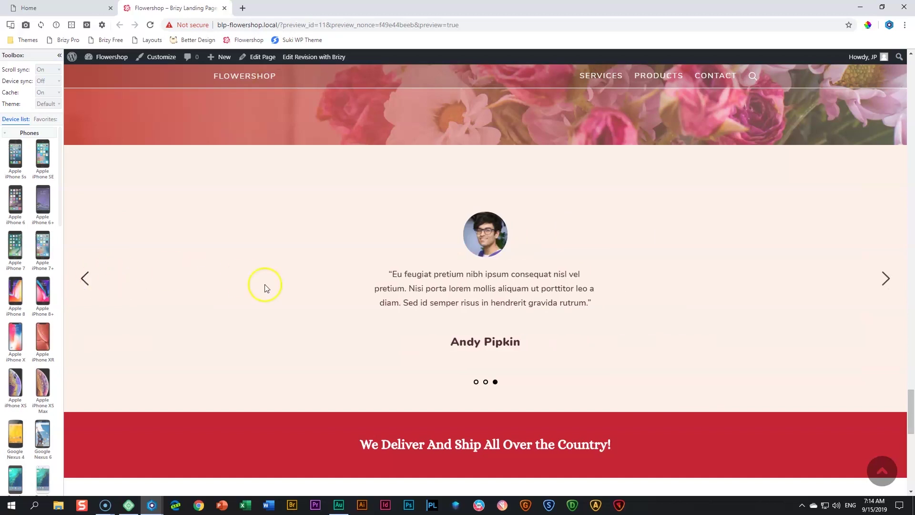
left_click(476, 382)
left_click(485, 382)
left_click(496, 382)
Close the preview tab and add a blank block below the Fall Collection banner, deleting its left column
left_click(224, 9)
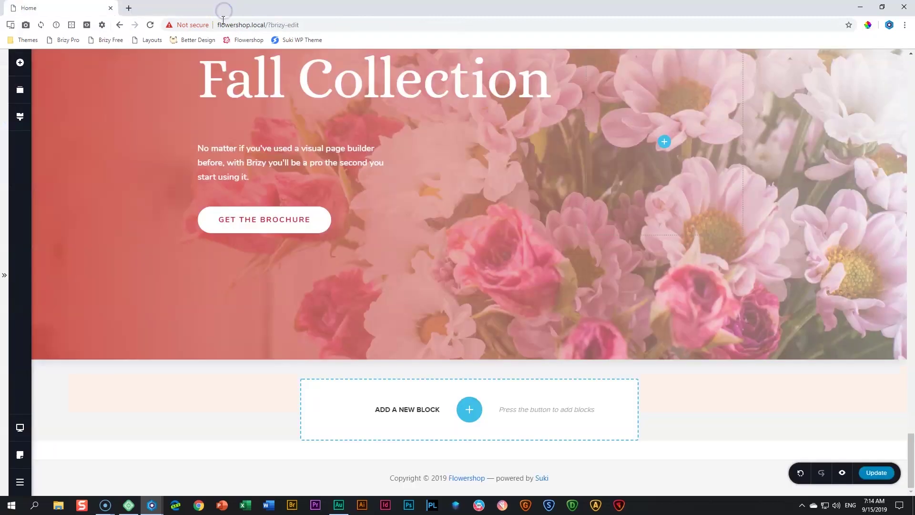
left_click(458, 412)
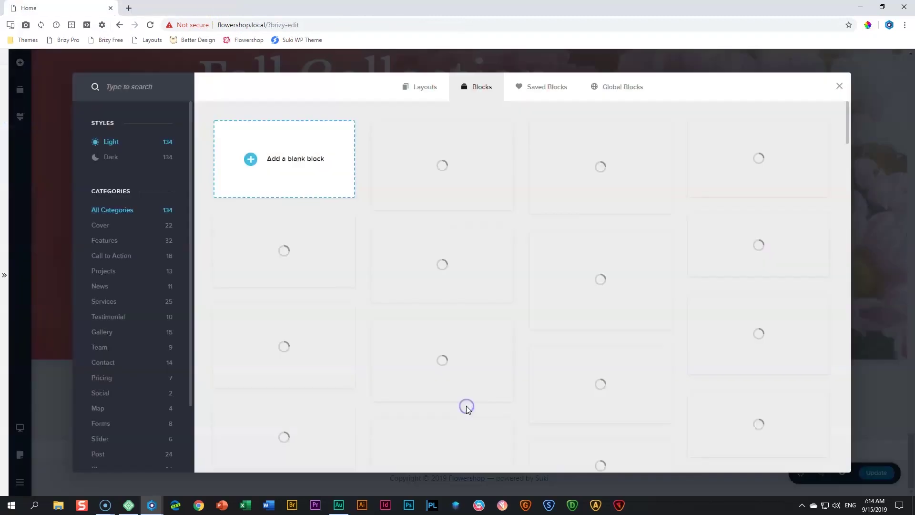
left_click(307, 168)
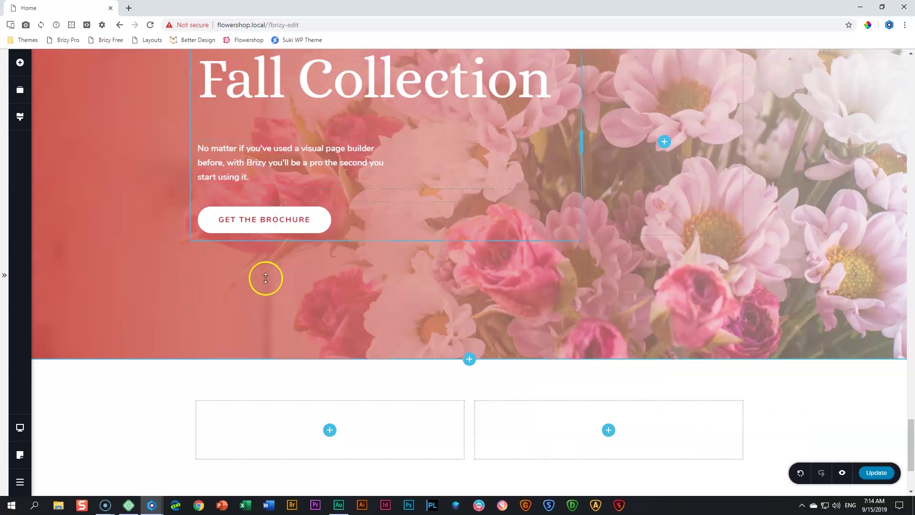
scroll(266, 279, "down", 3)
right_click(426, 281)
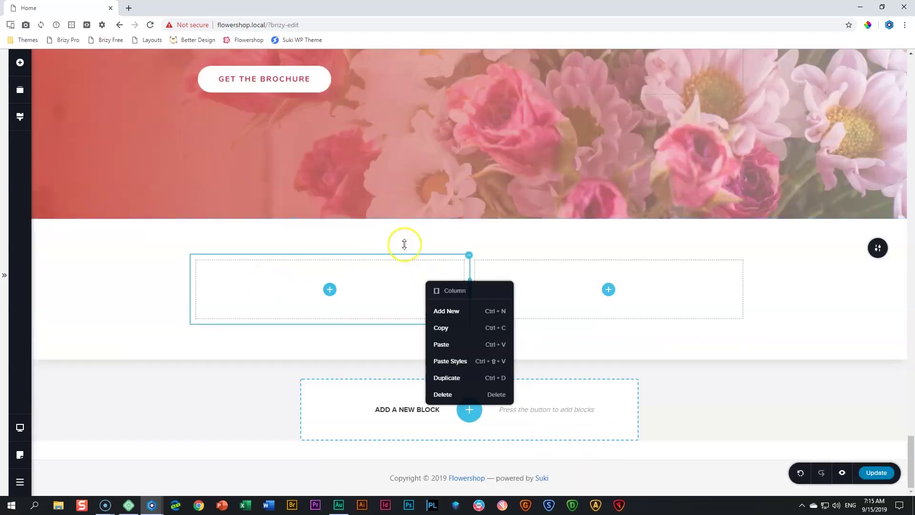
left_click(442, 394)
Give the new section an orange #F09C65 overlay at 50% opacity
left_click(886, 254)
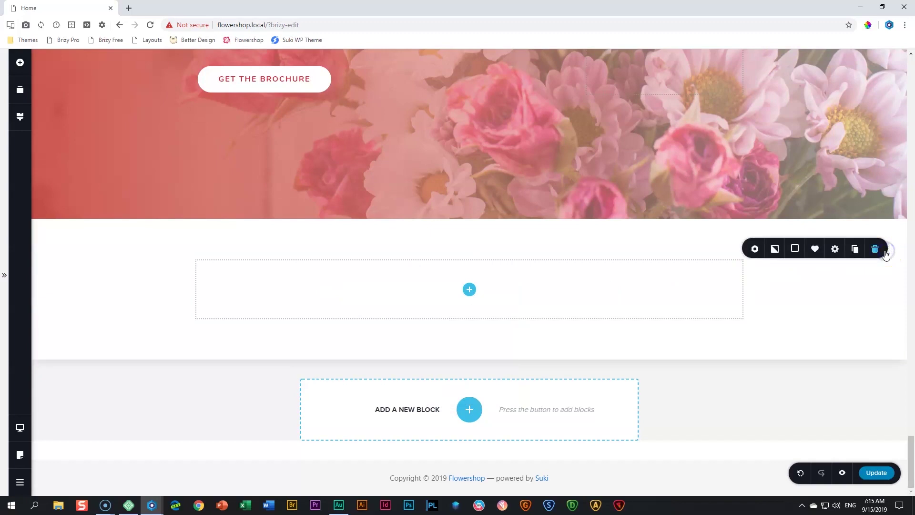
left_click(795, 249)
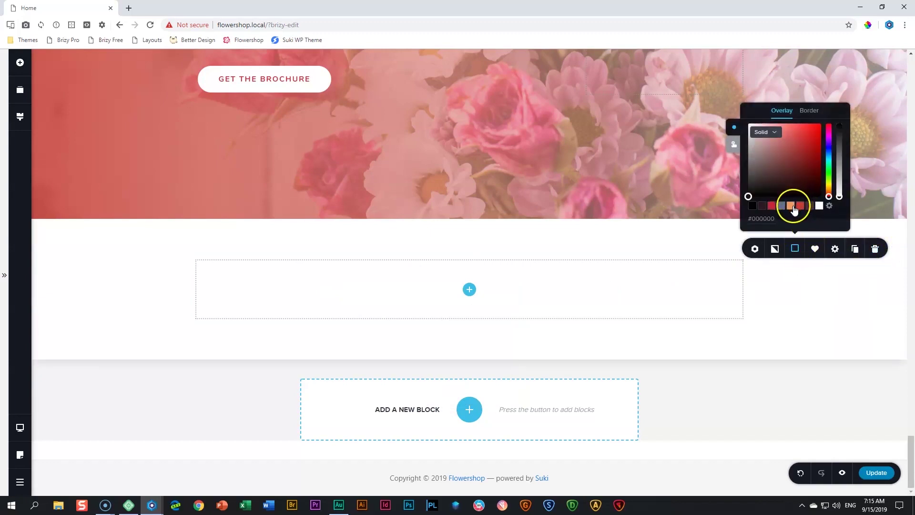
left_click(792, 205)
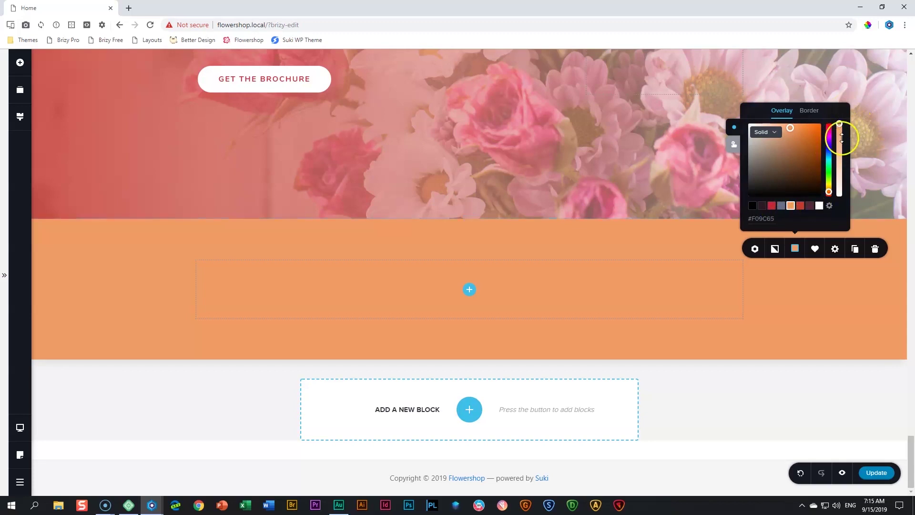
left_click_drag(840, 124, 844, 172)
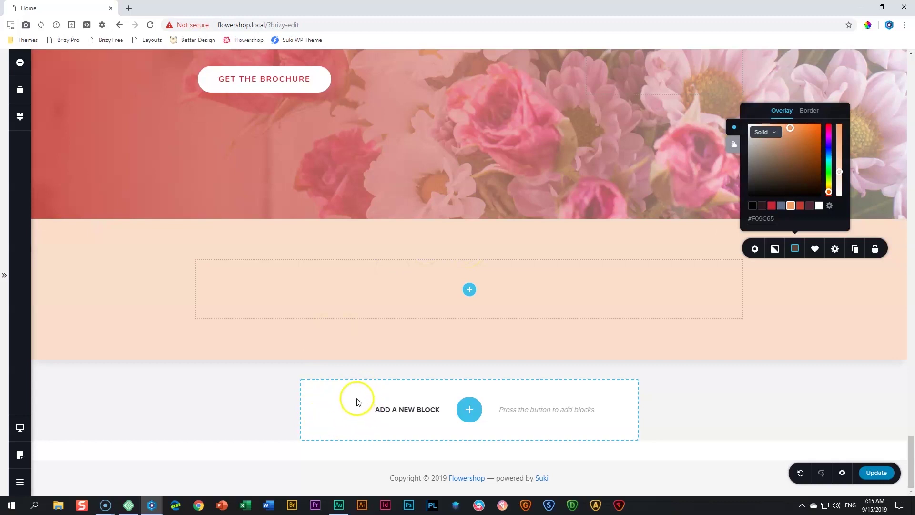
left_click(765, 301)
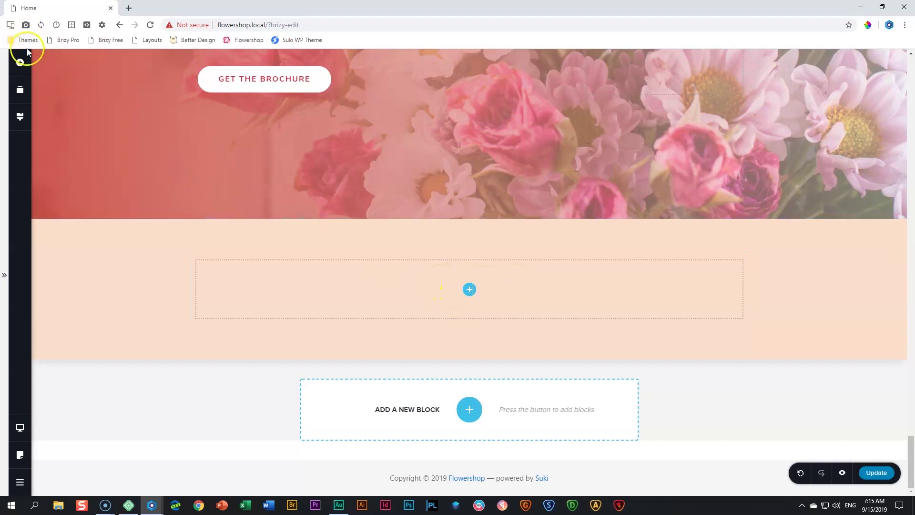
left_click(21, 64)
Drop an Image element into the empty column of the orange section
left_click_drag(67, 172, 474, 304)
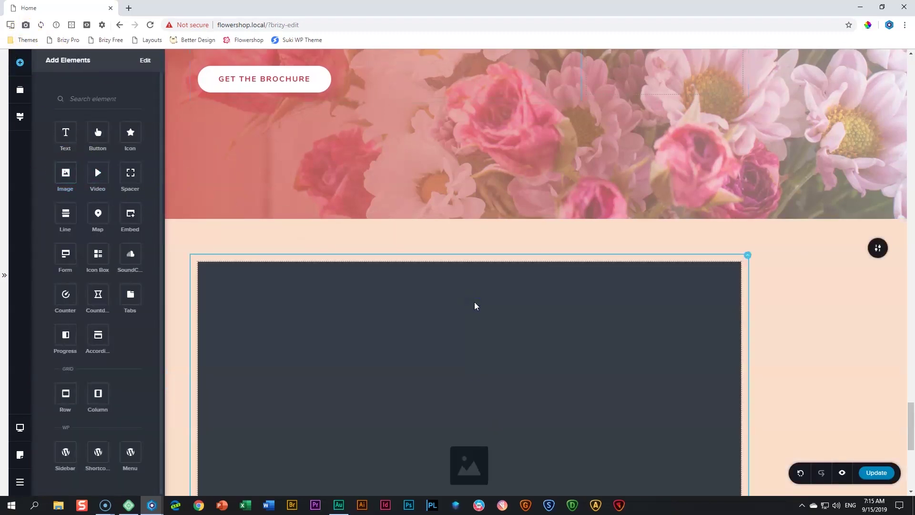
left_click(474, 304)
scroll(243, 272, "down", 3)
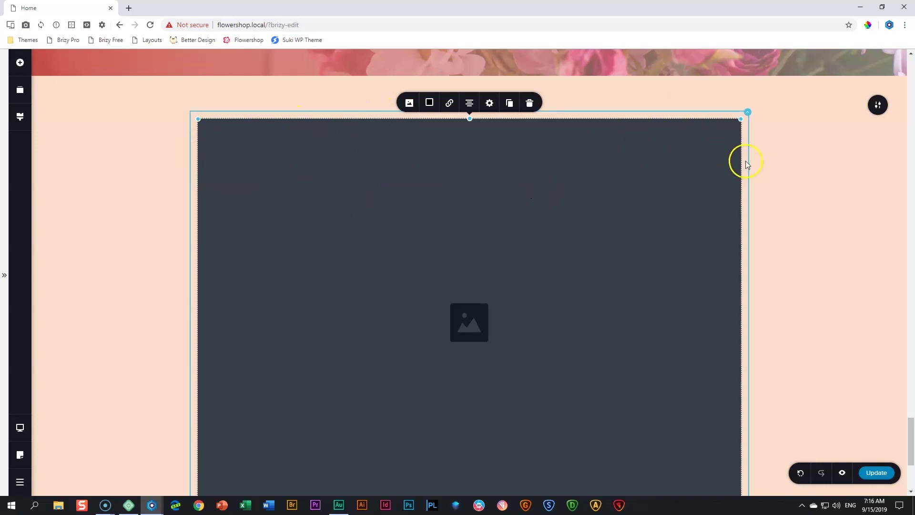
Set the image column's right and left padding to 30%
left_click(746, 113)
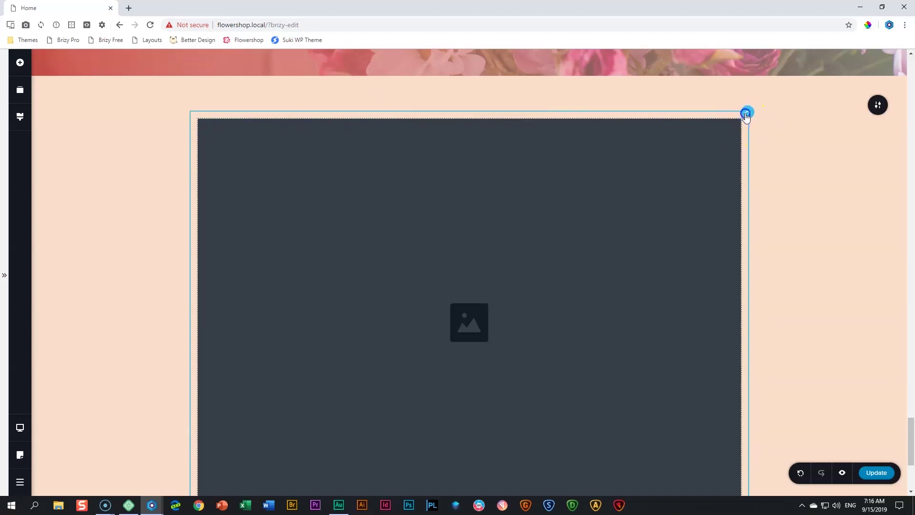
left_click(768, 92)
left_click(732, 147)
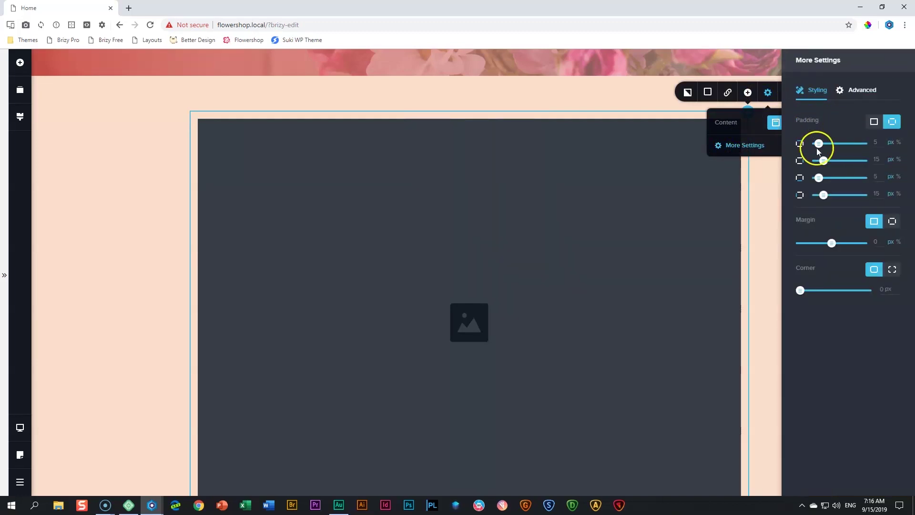
left_click(899, 160)
left_click(877, 160)
key("BackSpace")
key("BackSpace")
type("3")
left_click(874, 194)
left_click(898, 195)
left_click(877, 194)
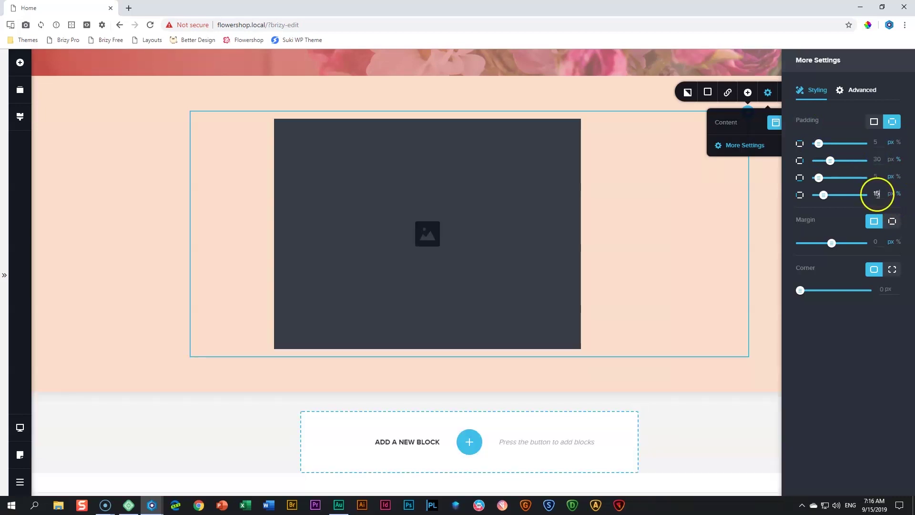
left_click(879, 194)
key("BackSpace")
key("BackSpace")
type("30")
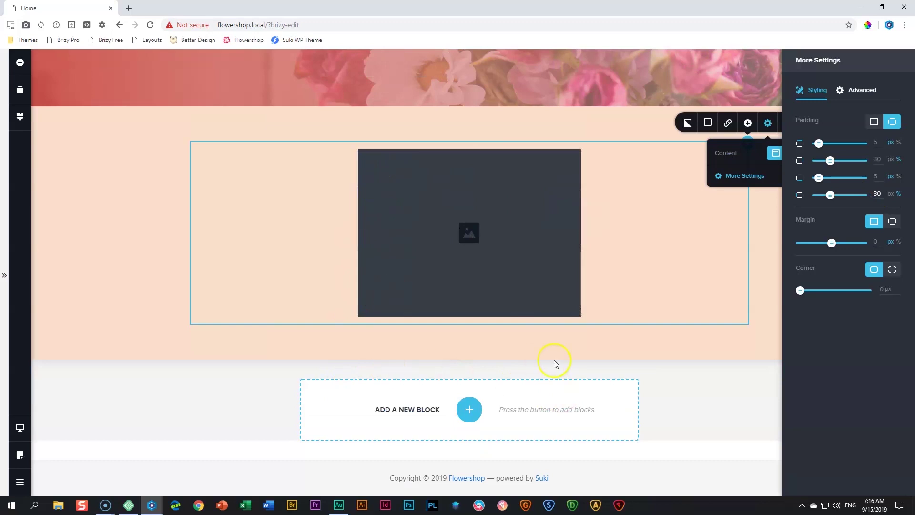
left_click(459, 214)
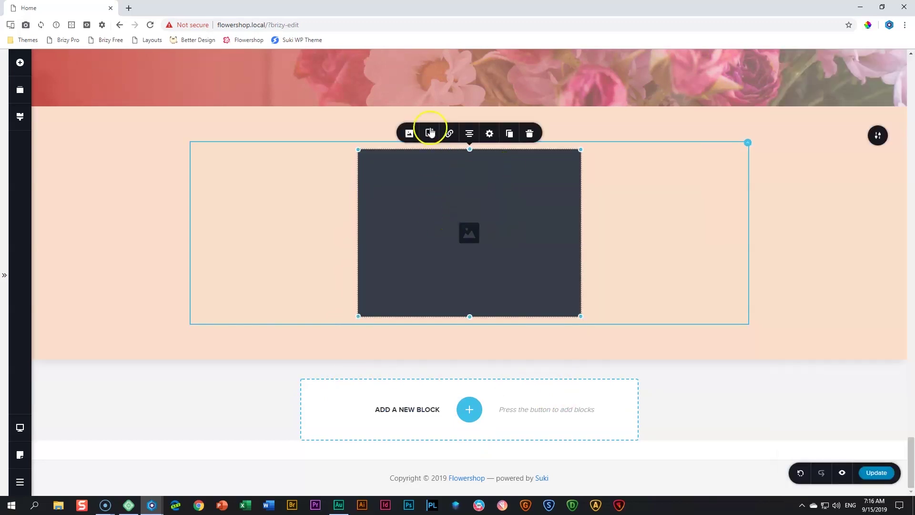
Insert the smiling woman's portrait from the Media Library and set its height to 100
left_click(413, 139)
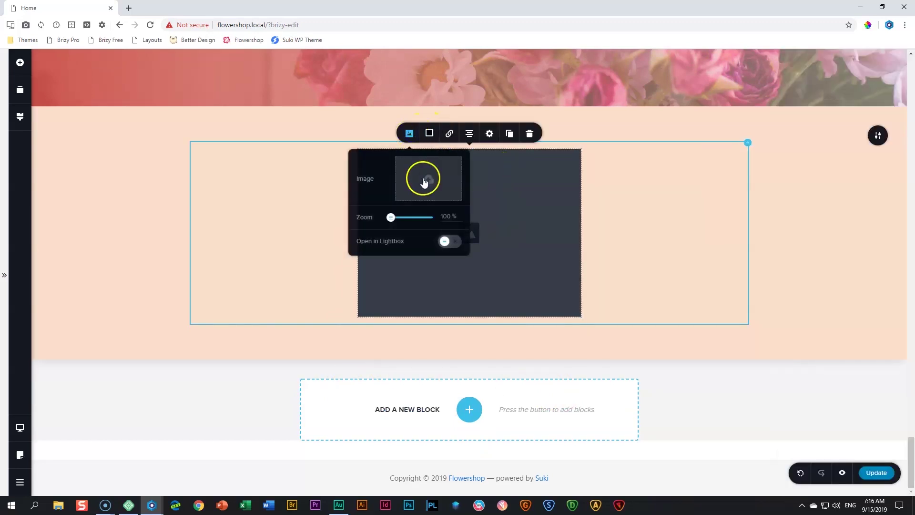
left_click(424, 180)
left_click(332, 168)
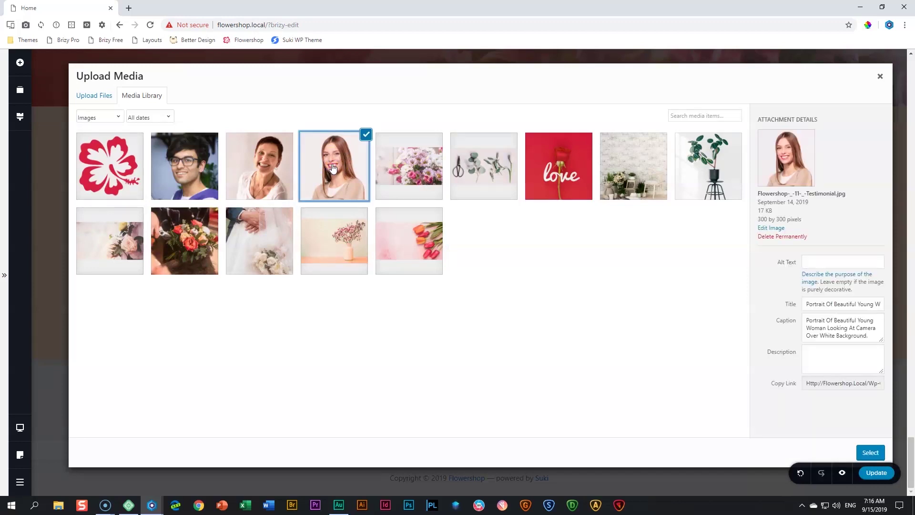
left_click(871, 453)
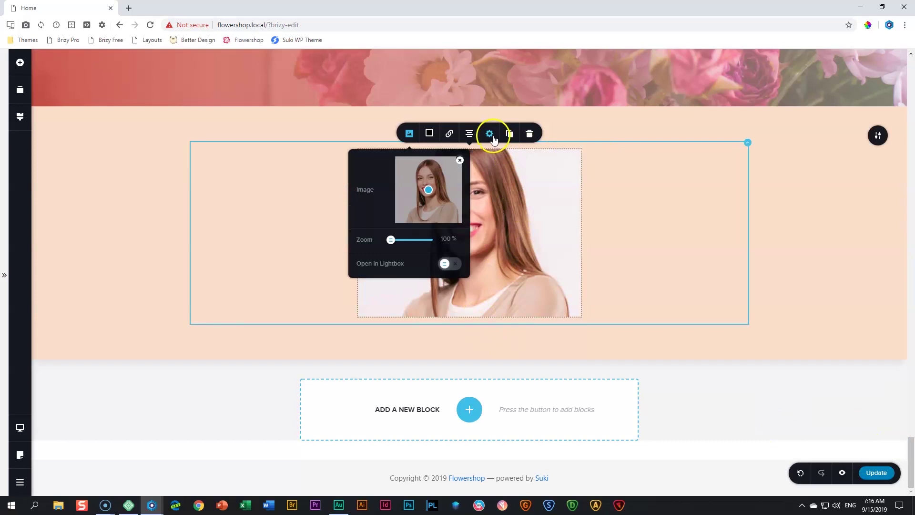
left_click(490, 133)
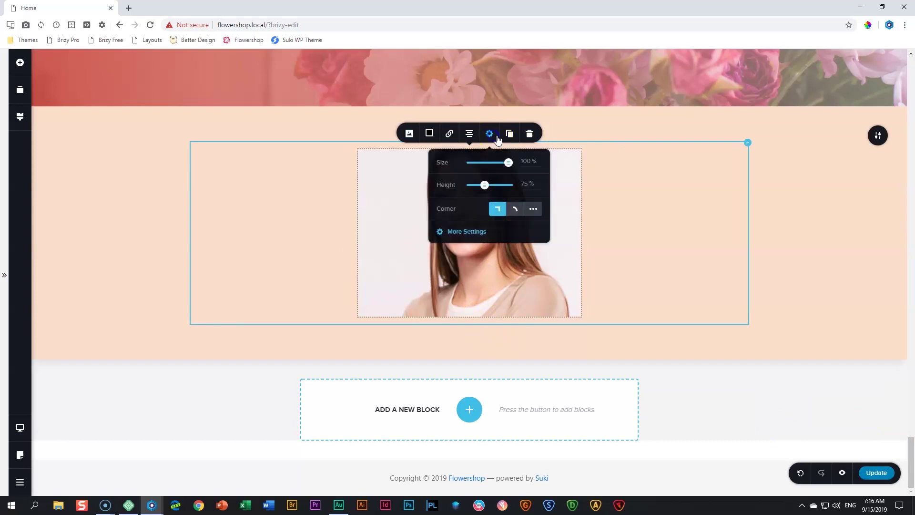
double_click(526, 184)
type("100")
left_click(572, 214)
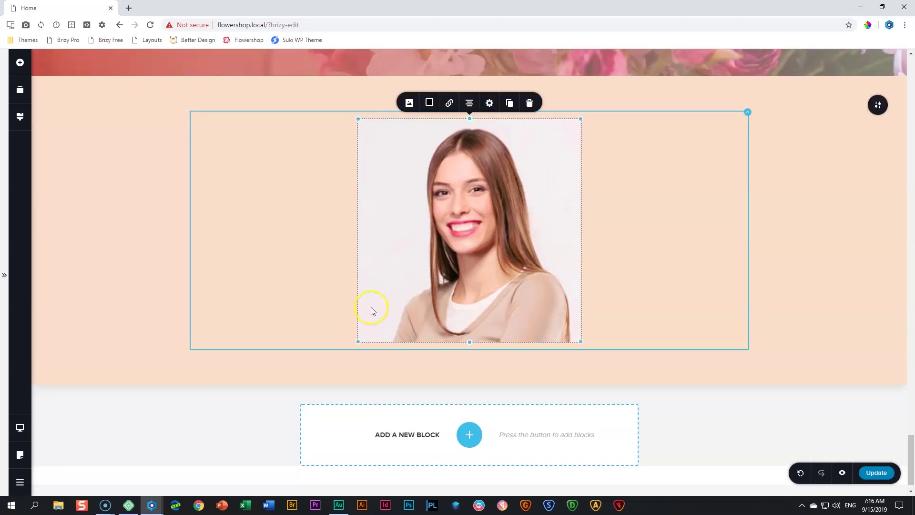
Re-pick the woman's portrait from the Media Library and set its focal point
left_click(409, 103)
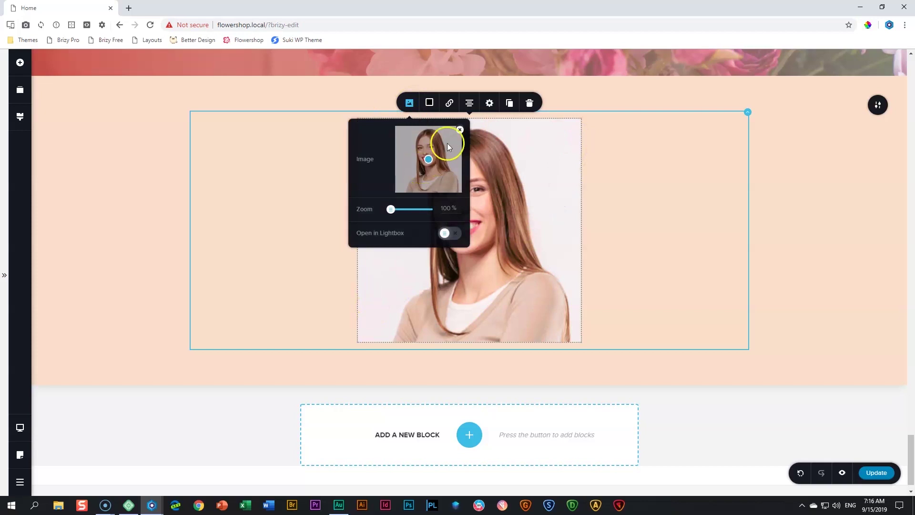
left_click(423, 165)
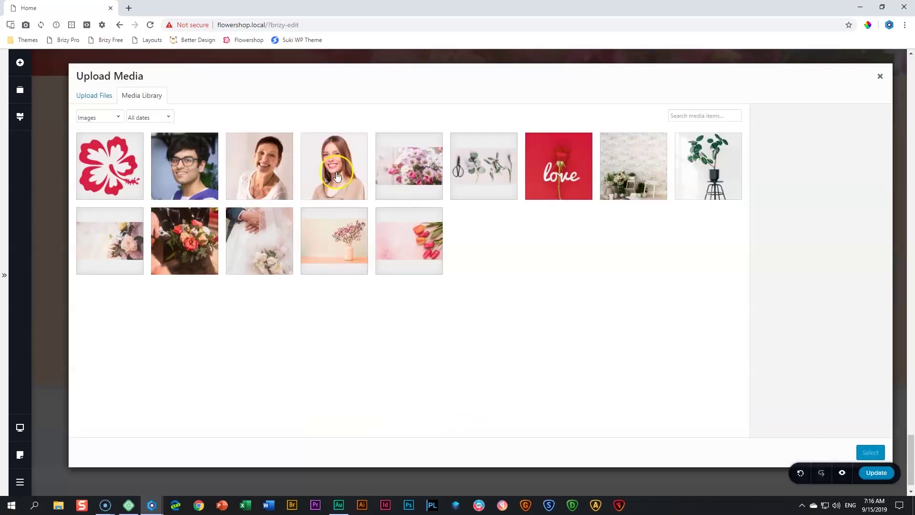
left_click(337, 176)
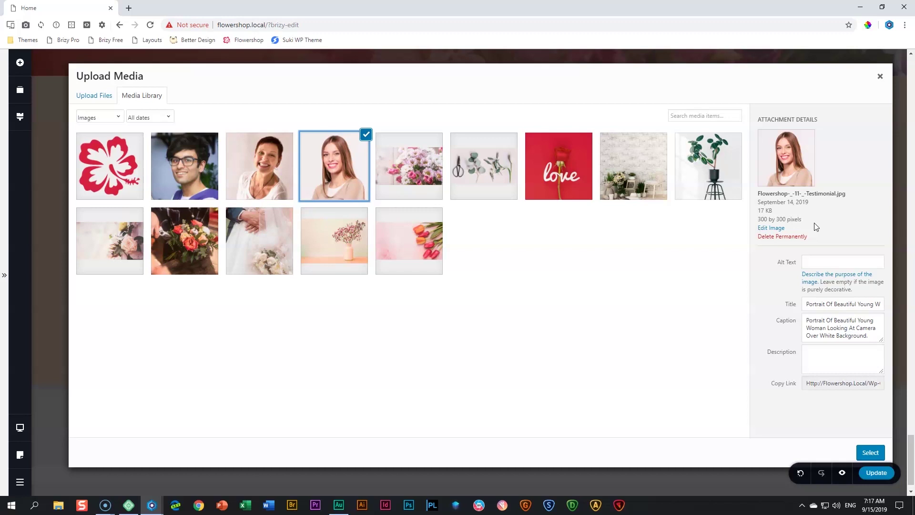
left_click(870, 452)
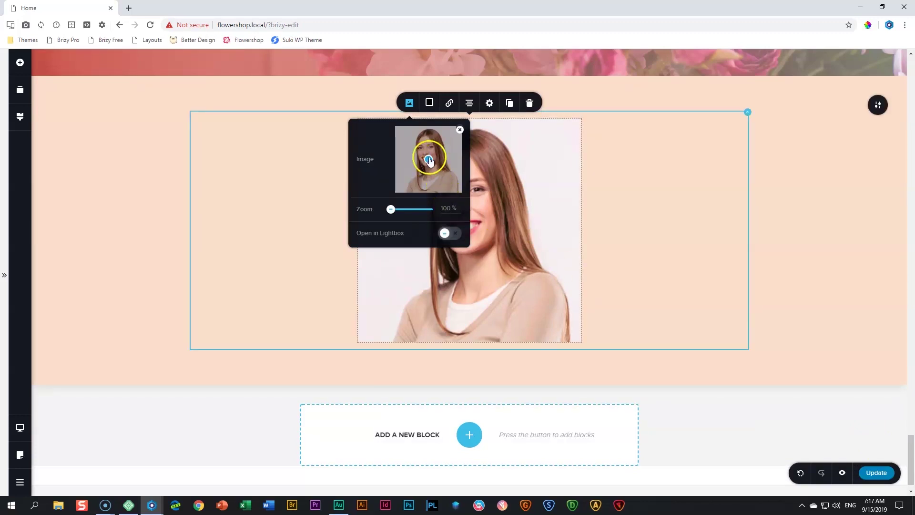
left_click(431, 151)
left_click(504, 224)
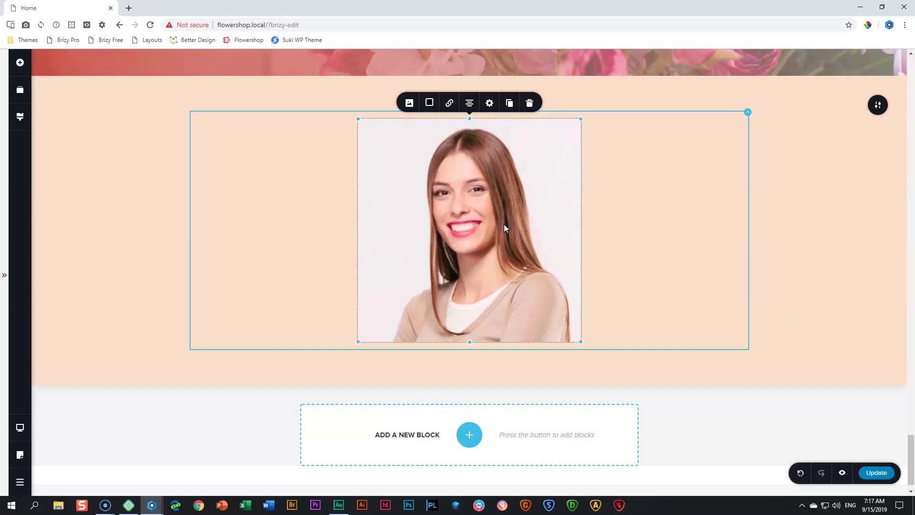
Shrink the portrait to 20% size and round its corners to 47 px for a circle
left_click(491, 104)
left_click_drag(509, 134, 499, 137)
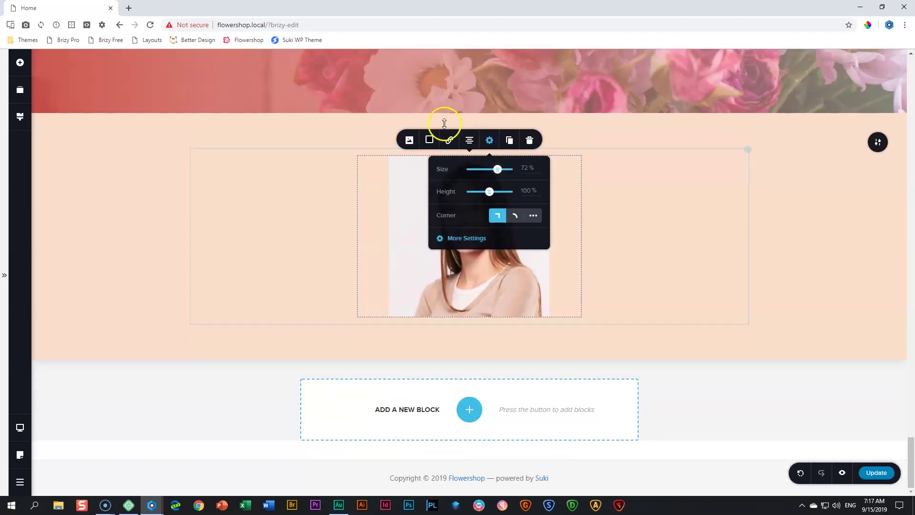
left_click(481, 279)
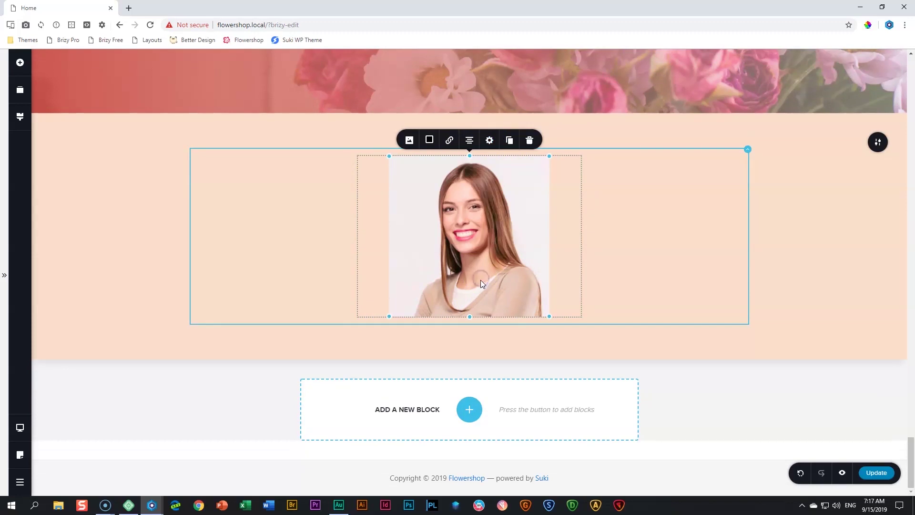
left_click(550, 316)
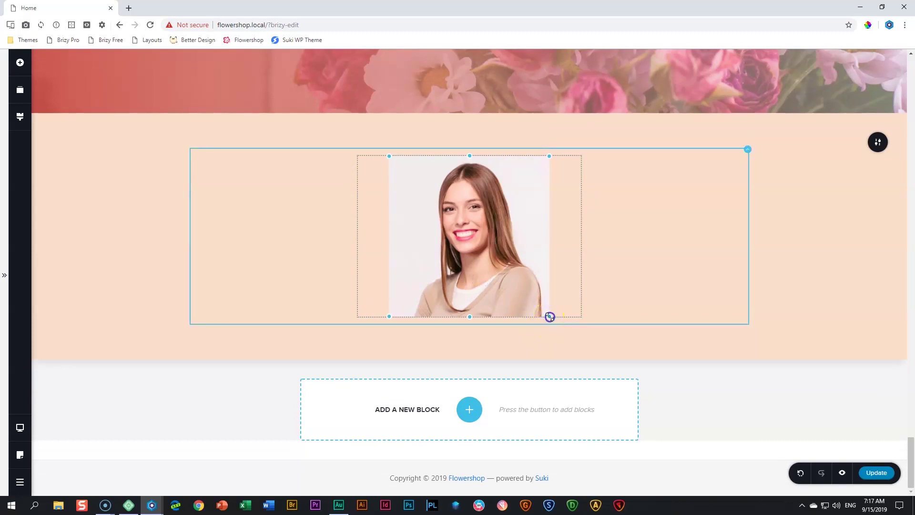
left_click_drag(549, 317, 494, 264)
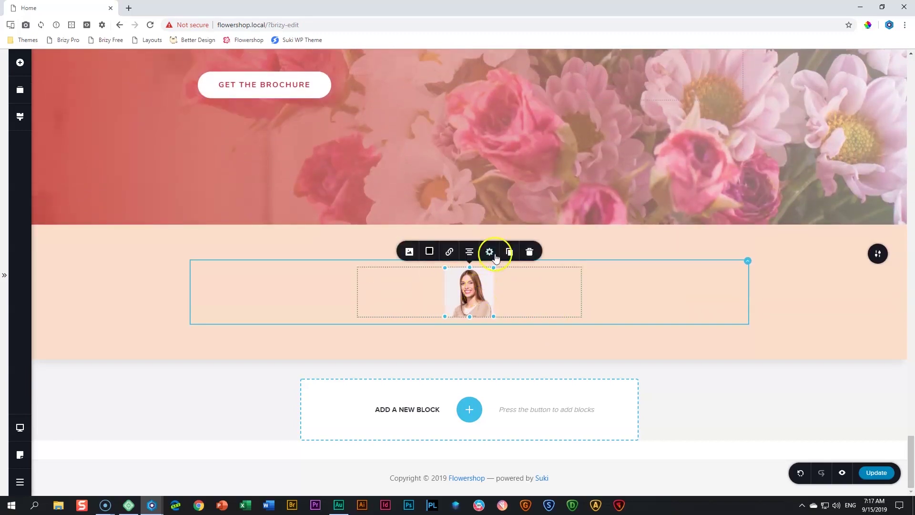
left_click(490, 252)
double_click(525, 153)
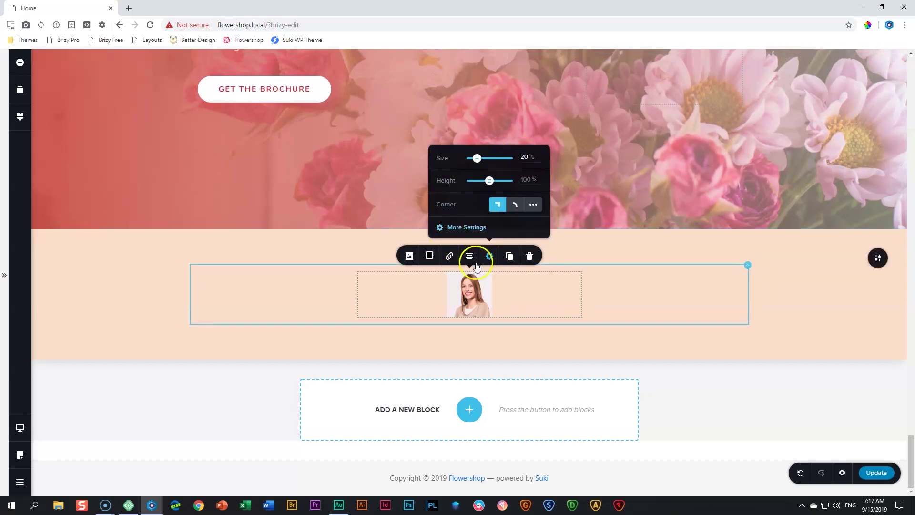
left_click(515, 205)
left_click(533, 205)
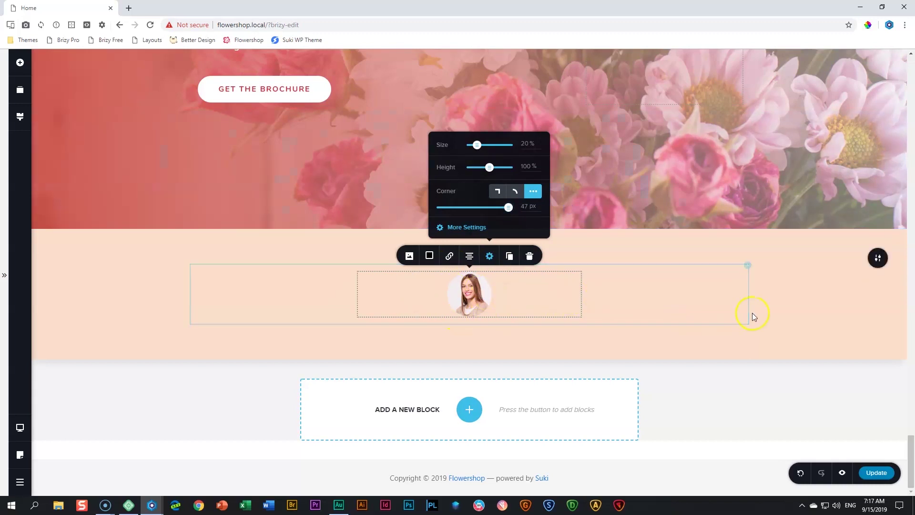
left_click(767, 309)
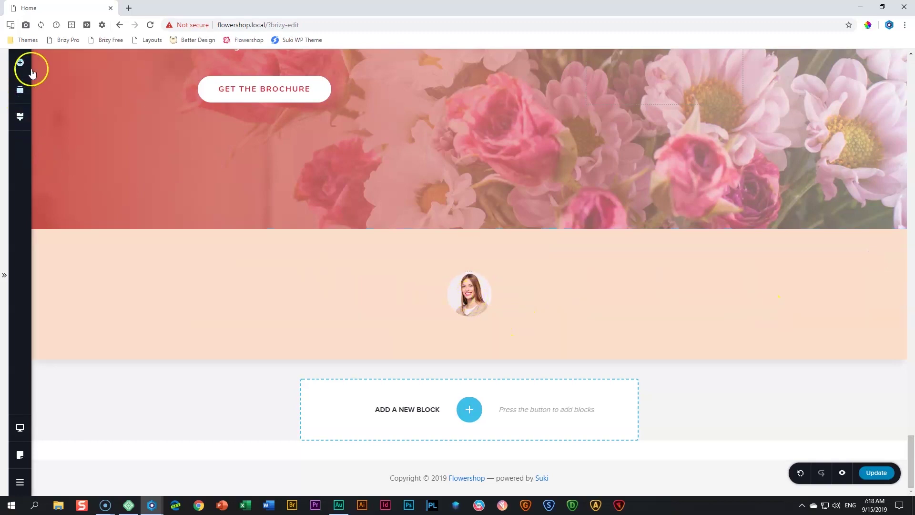
Add a text block under the portrait with the pasted quote, styled Subtitle and centred
left_click(24, 70)
left_click_drag(71, 135, 455, 332)
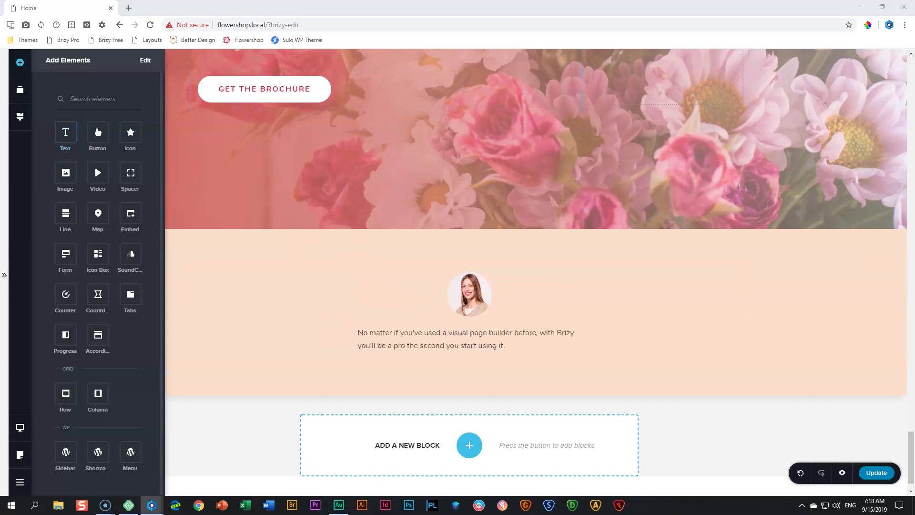
triple_click(450, 341)
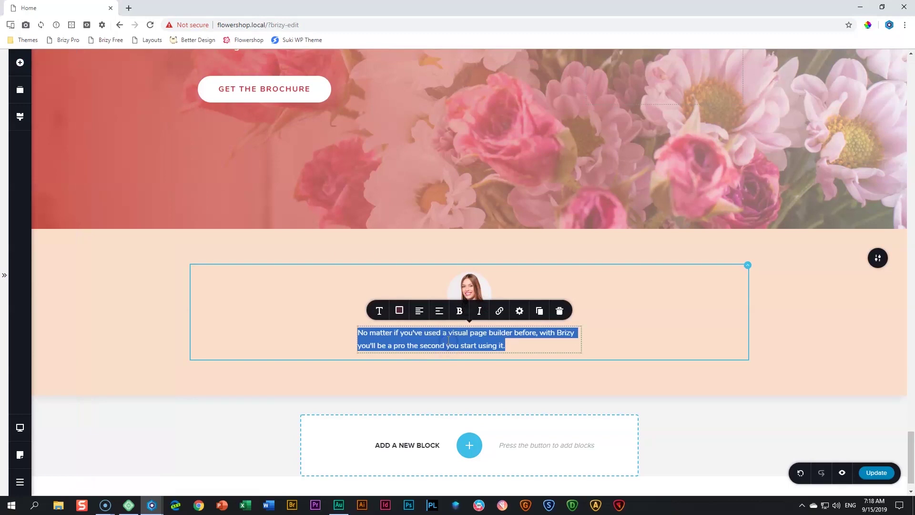
type("\"Eu feugiat pretium nibh ipsum consequat nisl vel pretium. Nisi porta lorem mollis aliquam ut porttitor leo a diam. Sed id semper risus in hendrerit gravida rutrum.\"")
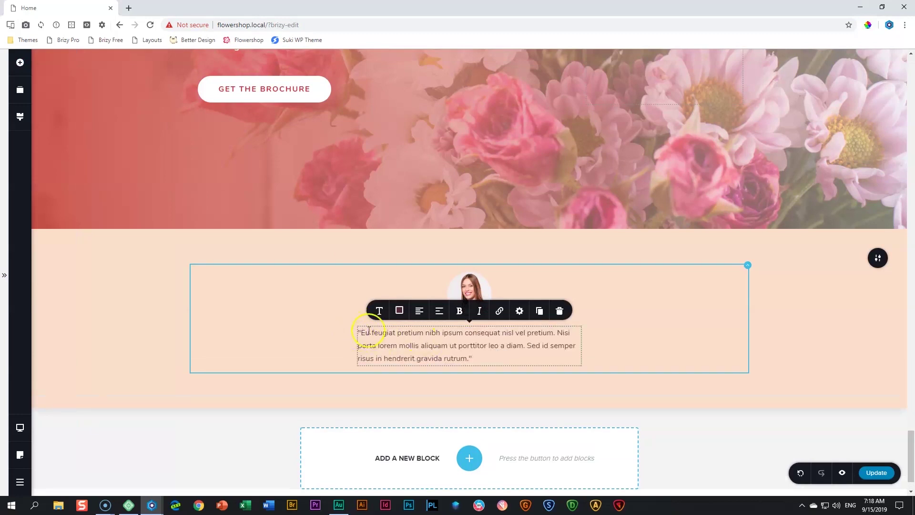
left_click(382, 315)
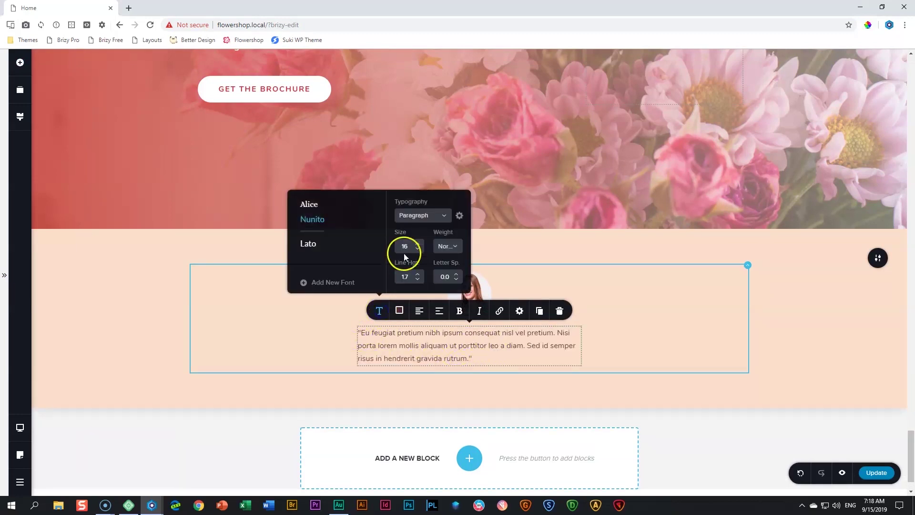
left_click(414, 216)
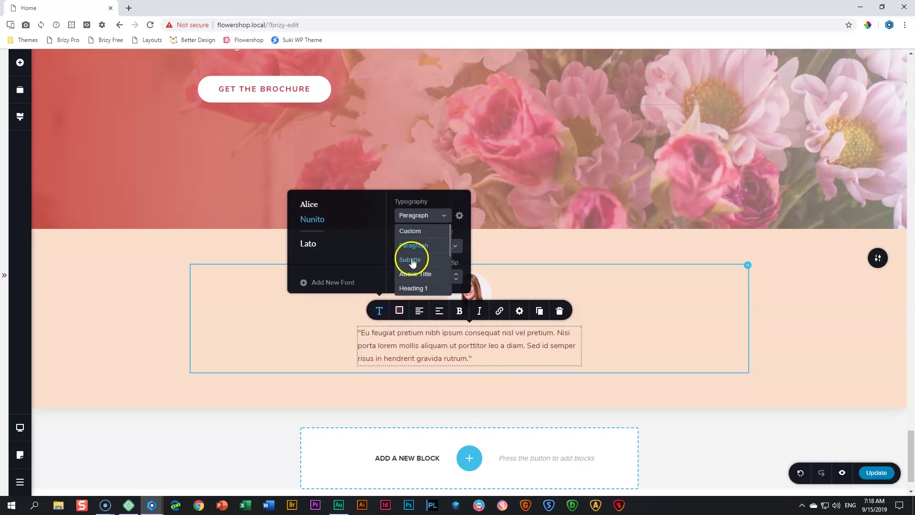
left_click(411, 260)
left_click(419, 311)
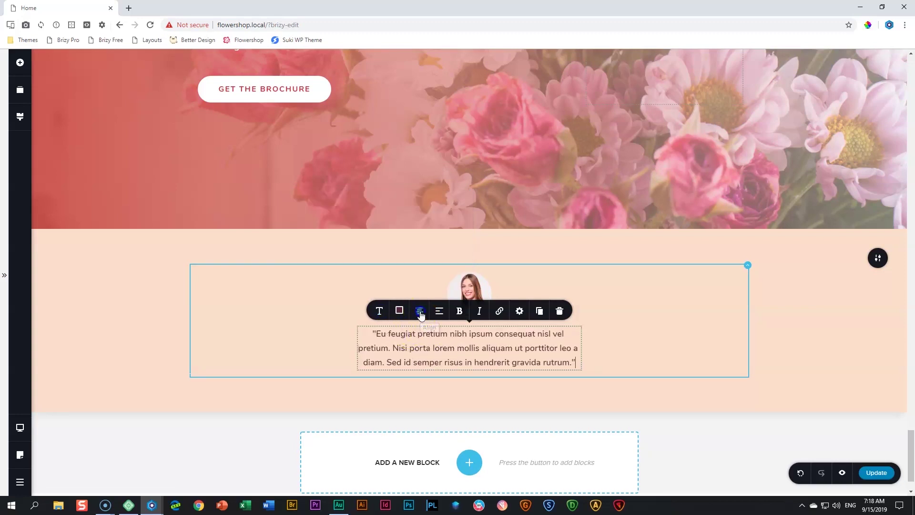
left_click(635, 352)
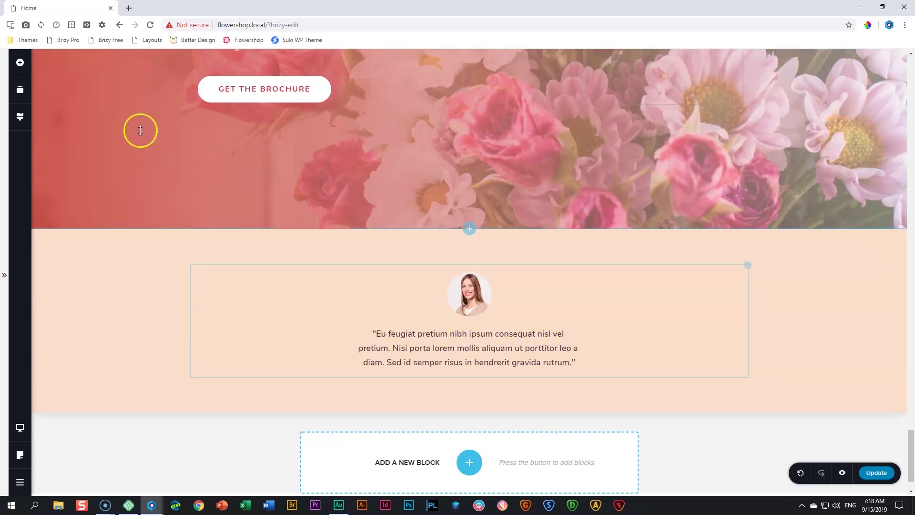
Add a spacer below the quote and reduce its height slightly
left_click(19, 62)
left_click_drag(131, 185, 424, 379)
left_click(475, 392)
left_click_drag(470, 398, 469, 387)
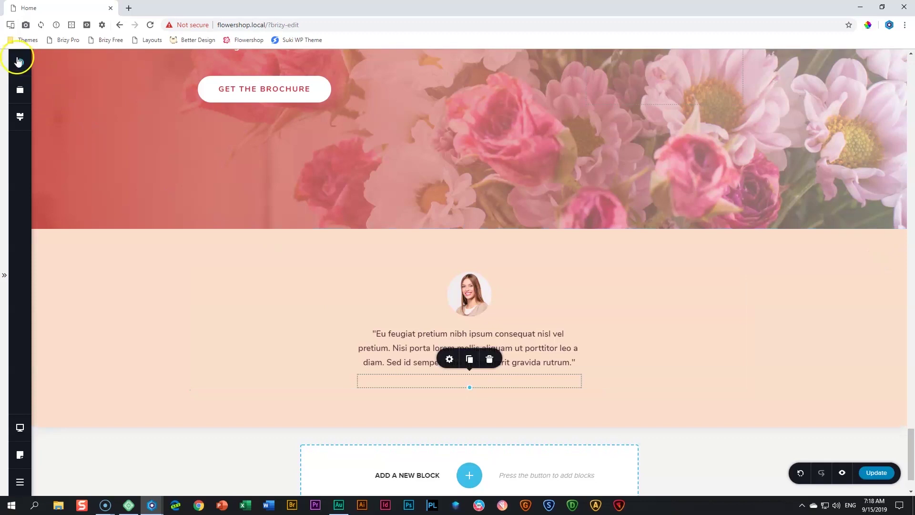
Add a centred text block below the quote containing the reviewer's name
left_click(20, 63)
left_click_drag(57, 130, 441, 392)
triple_click(474, 412)
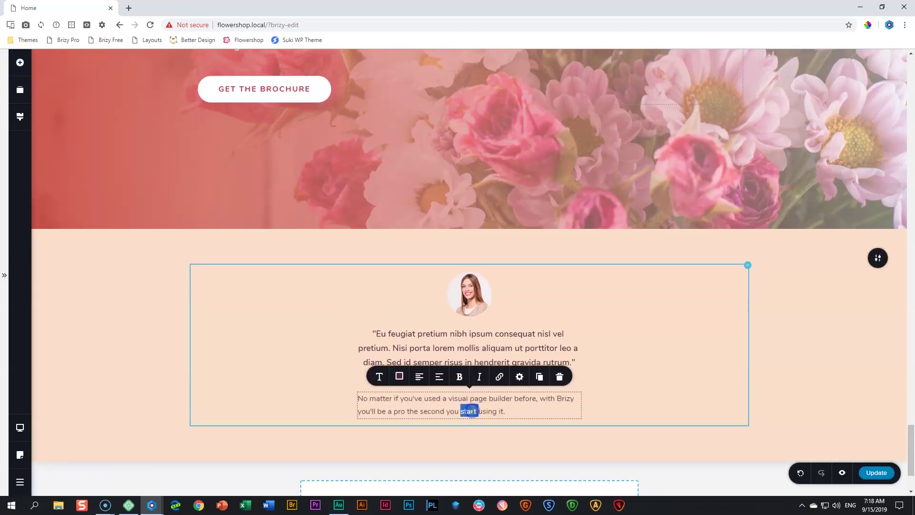
type("JH")
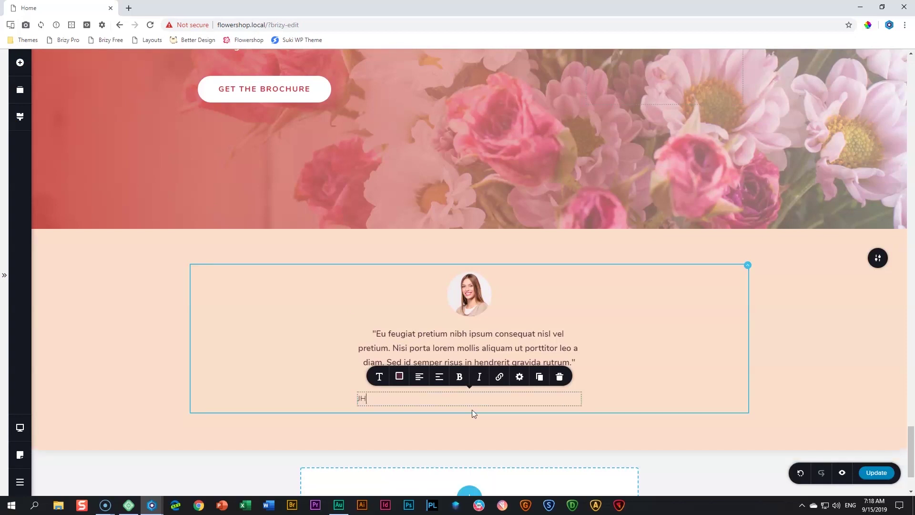
key("BackSpace")
key("BackSpace")
type("Hester Prynne")
left_click(420, 377)
Style the reviewer name with Black weight, font size 22 and line height 1.1
left_click(379, 377)
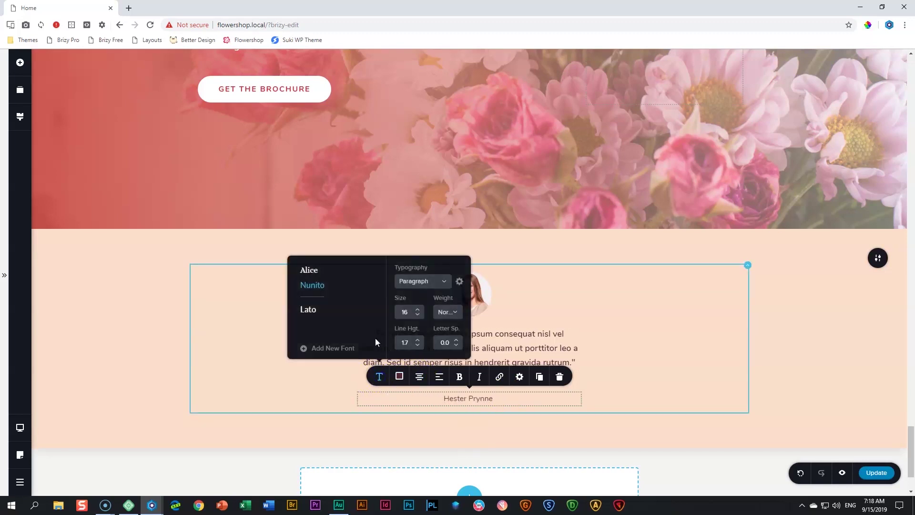
left_click(455, 312)
left_click(459, 387)
left_click(419, 309)
left_click(419, 309)
left_click(418, 309)
left_click(418, 309)
left_click(418, 309)
left_click(418, 309)
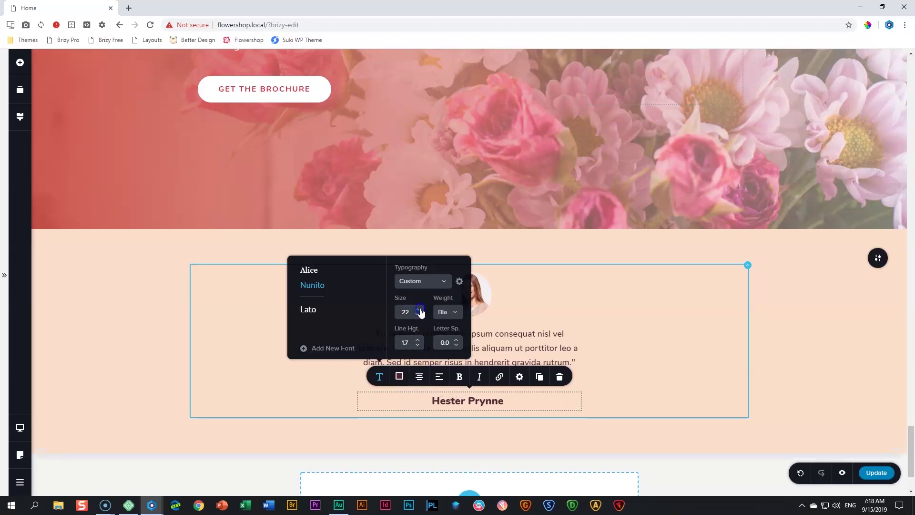
left_click(418, 345)
left_click(418, 345)
left_click(418, 345)
left_click(418, 345)
left_click(418, 345)
left_click(418, 345)
left_click(650, 379)
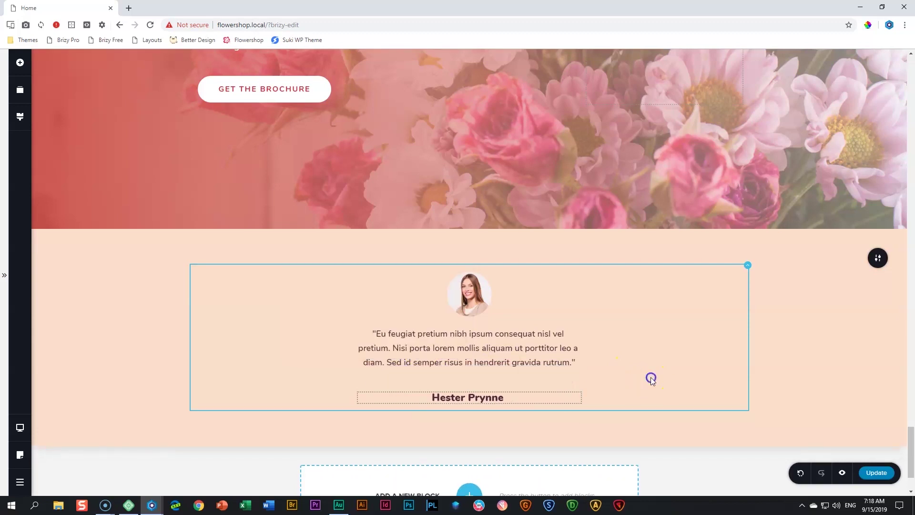
Increase the testimonial section's top and bottom padding (about 130px top, 126px bottom)
left_click(787, 356)
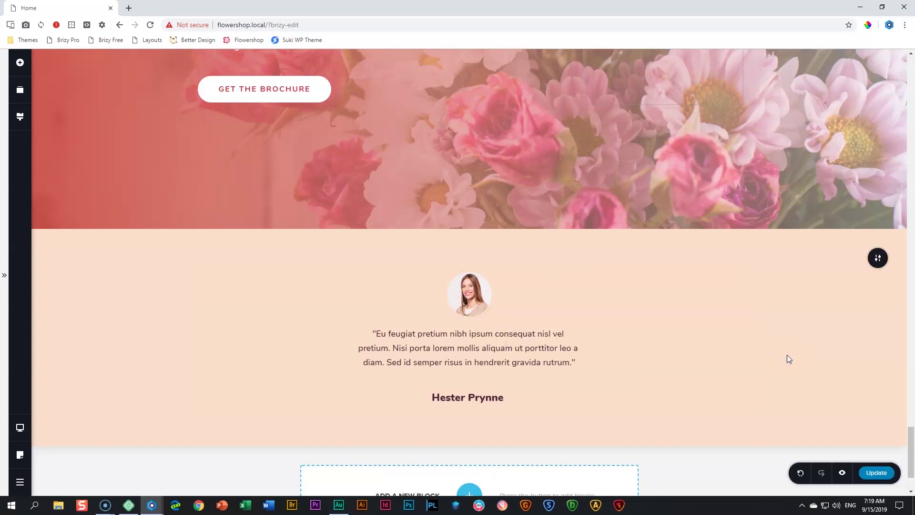
left_click(586, 329)
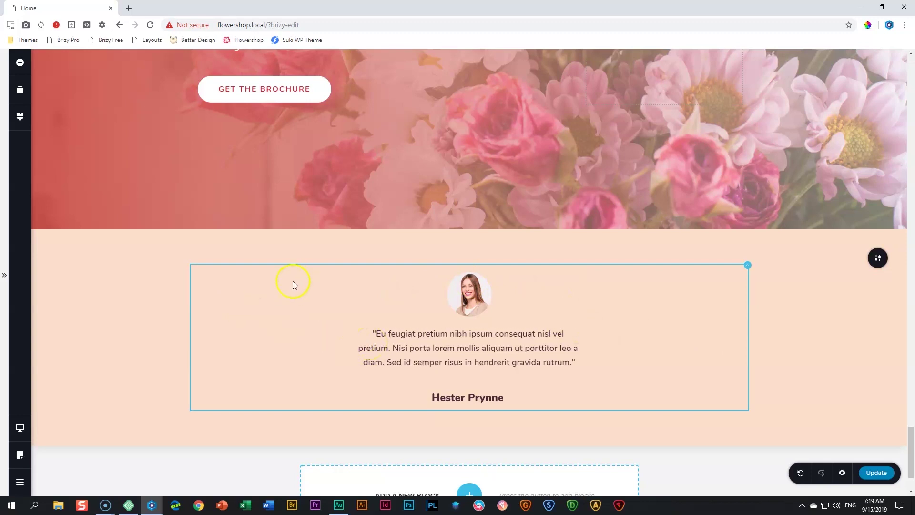
left_click_drag(409, 244, 398, 270)
scroll(402, 305, "down", 3)
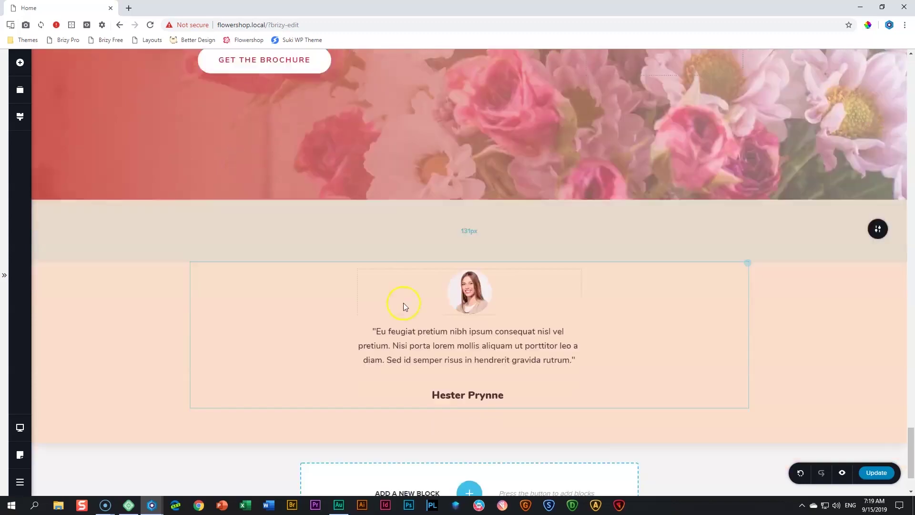
left_click_drag(448, 342, 437, 365)
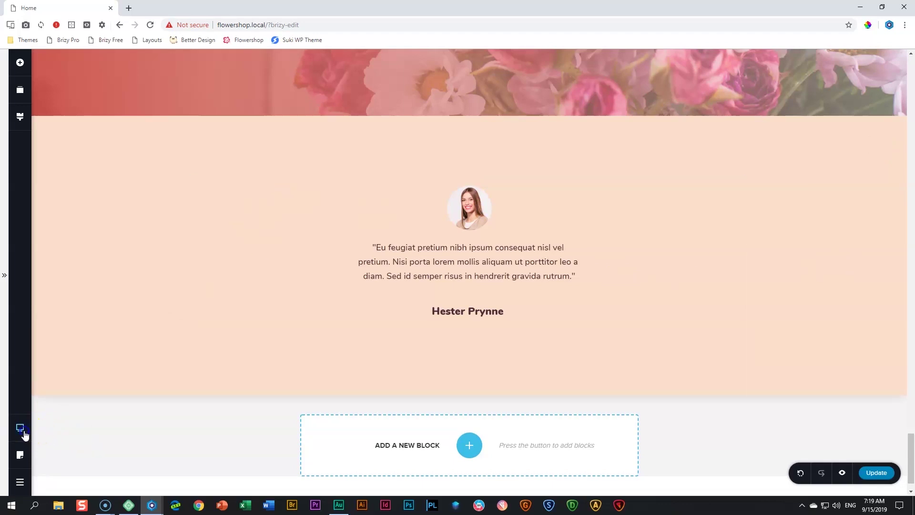
In Tablet view, shrink the testimonial portrait
mouse_move(20, 427)
left_click(54, 422)
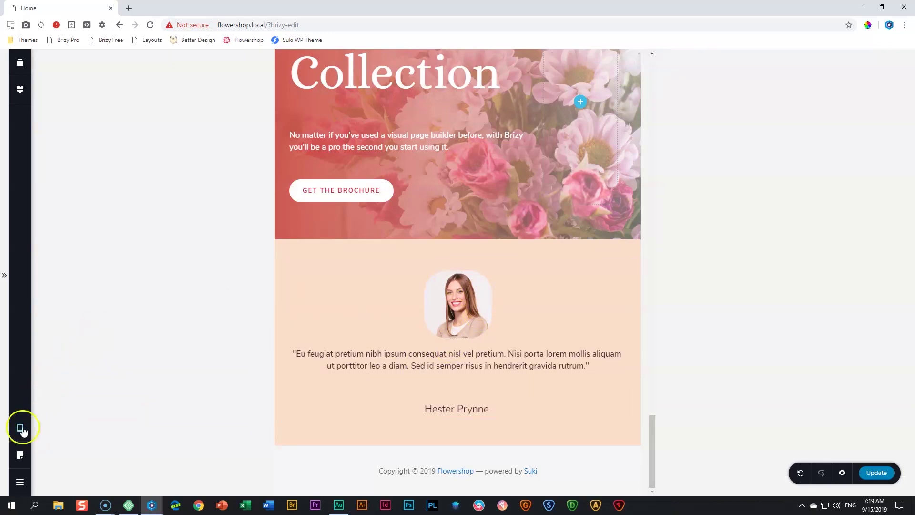
left_click(458, 323)
left_click_drag(497, 339, 474, 327)
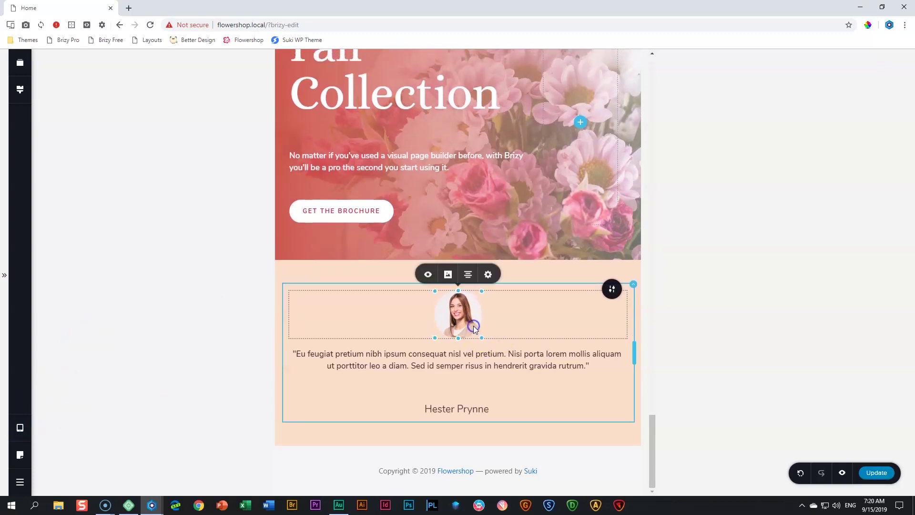
Set the testimonial column's left and right padding to 15%
left_click(633, 288)
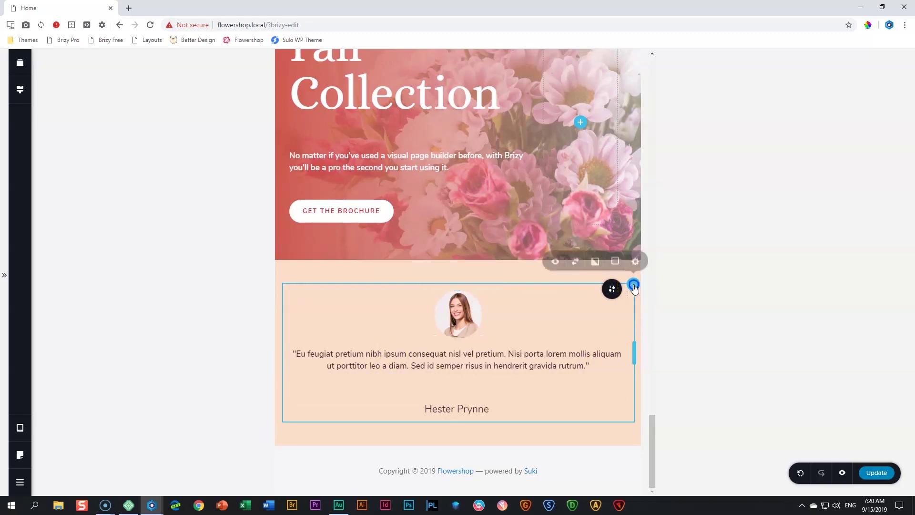
left_click(636, 267)
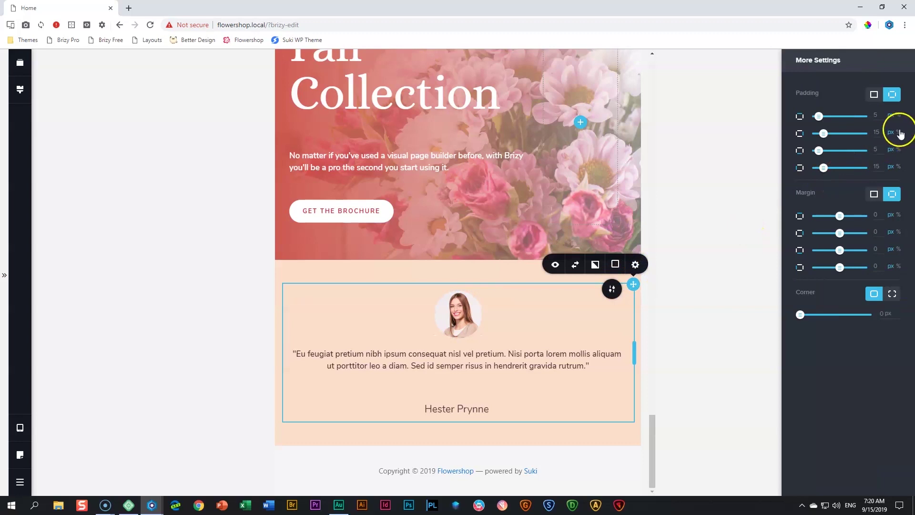
left_click(898, 132)
left_click(900, 167)
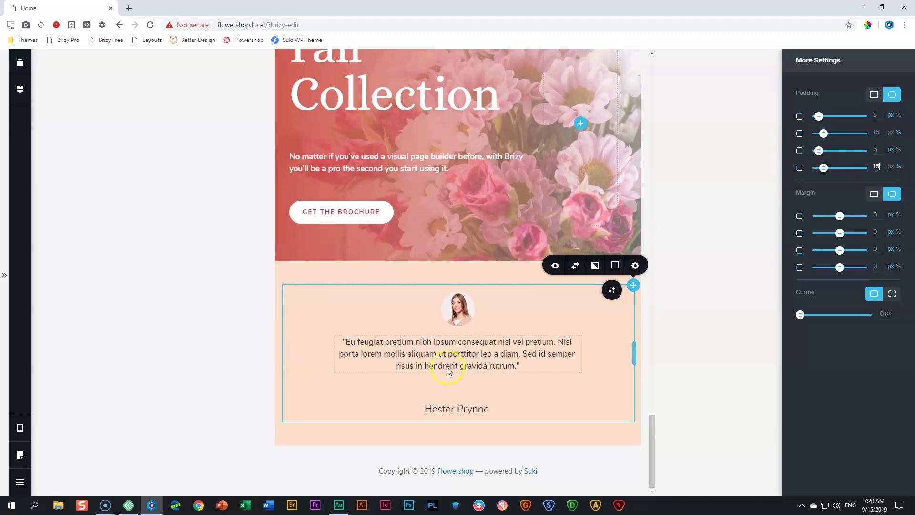
Make the reviewer name Black weight and set the section's bottom padding to 93px
left_click(461, 414)
left_click(446, 392)
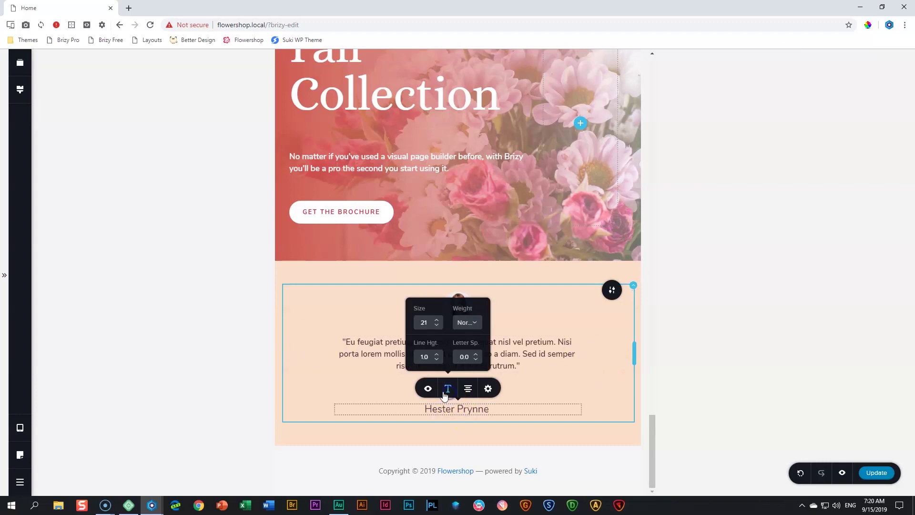
left_click(467, 323)
left_click(477, 396)
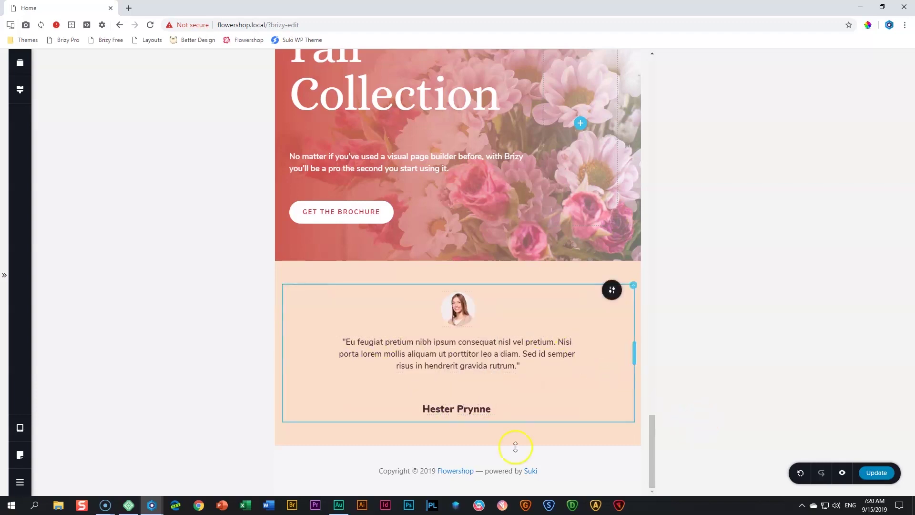
left_click_drag(503, 445, 504, 453)
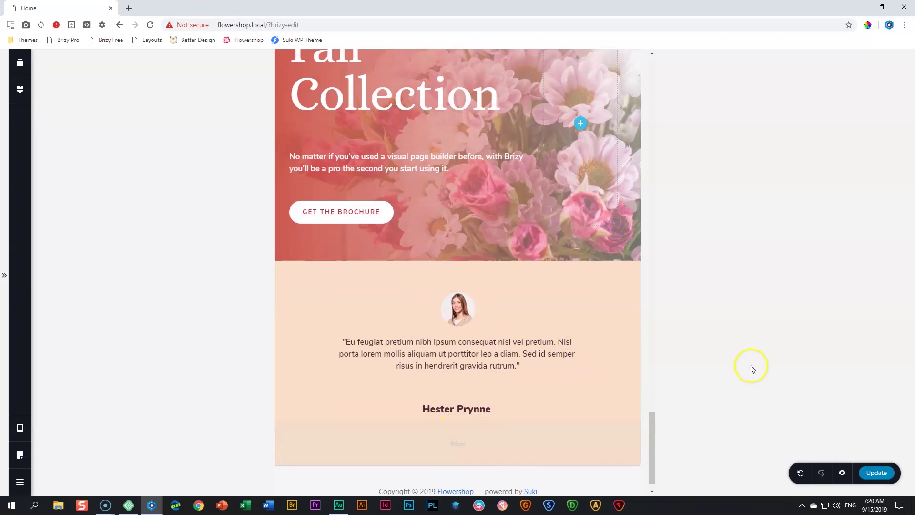
In Mobile view, set the testimonial column's left and right padding to 25
left_click(24, 433)
left_click(58, 444)
left_click(552, 288)
left_click(555, 268)
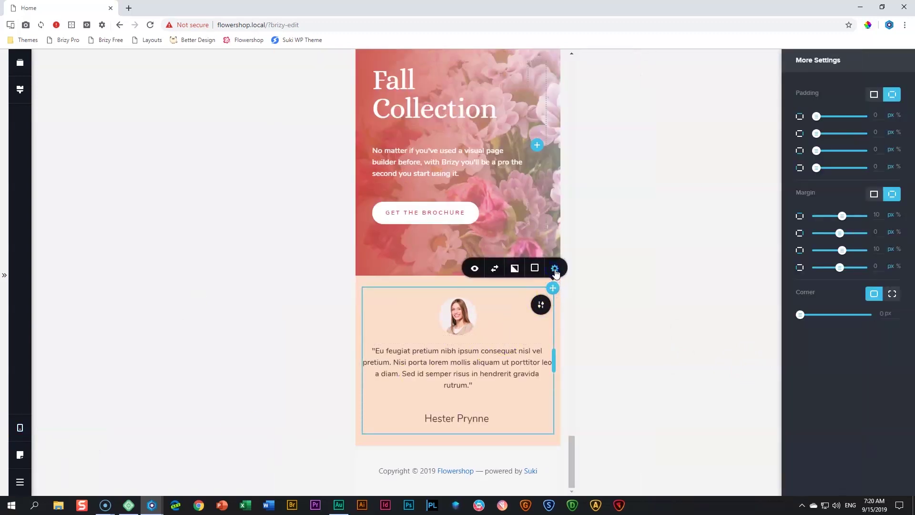
left_click(863, 136)
type("25")
left_click(865, 167)
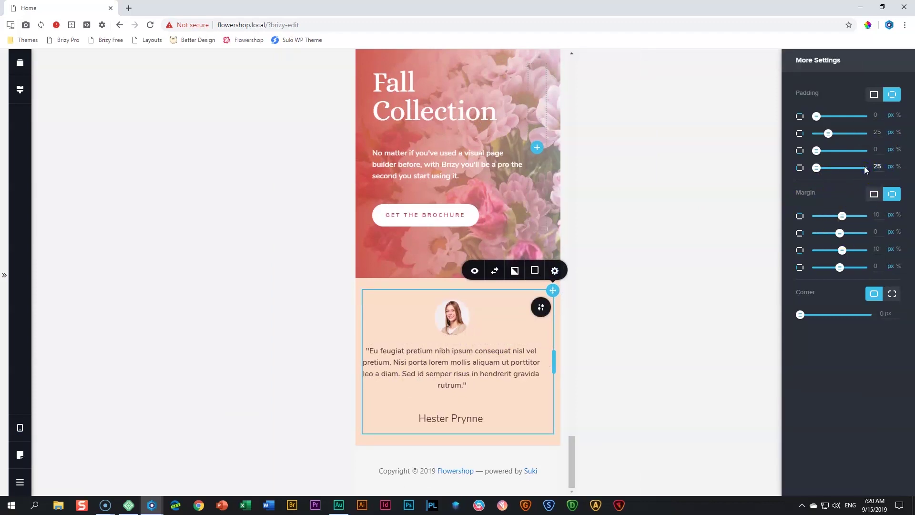
left_click(478, 432)
Make the testimonial's top and bottom padding taller, then return to Desktop view
left_click_drag(473, 441, 484, 401)
left_click_drag(499, 256, 485, 275)
left_click(482, 461)
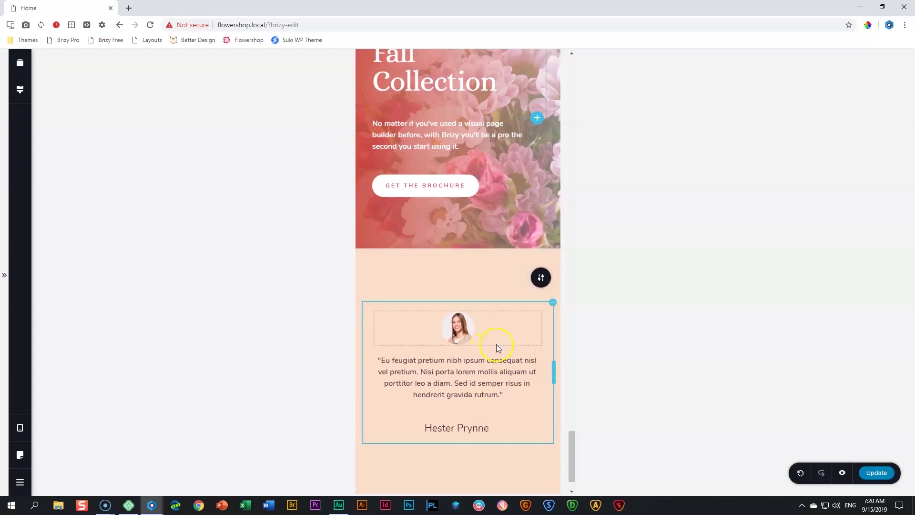
left_click(20, 428)
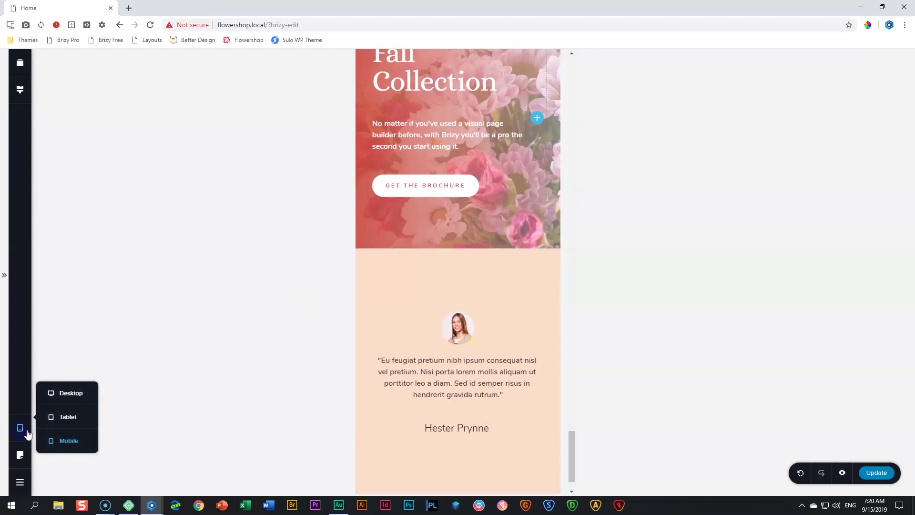
left_click(69, 395)
Turn the testimonial section into a slider and preview its second slide
left_click(387, 325)
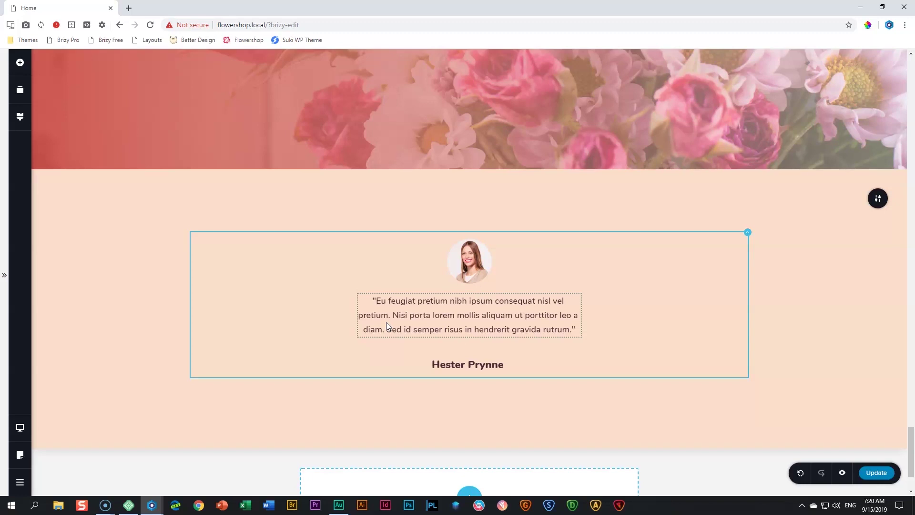
left_click(876, 202)
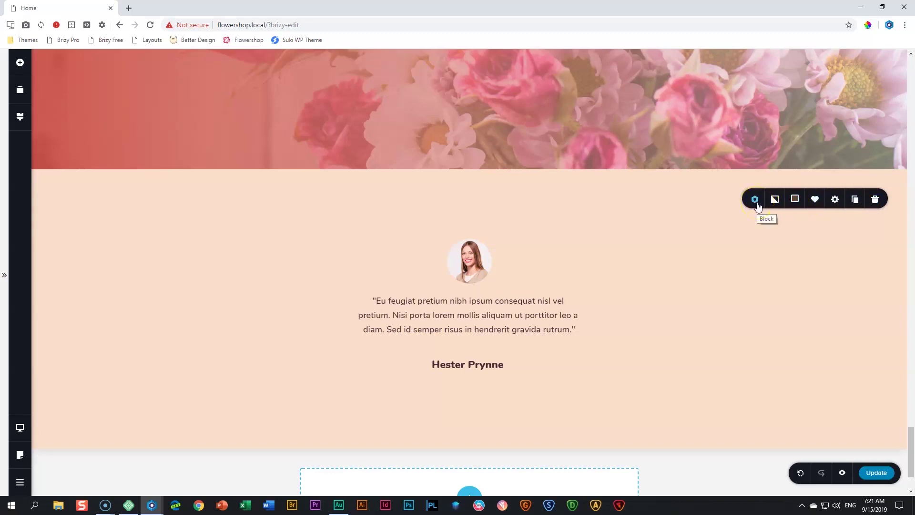
left_click(758, 205)
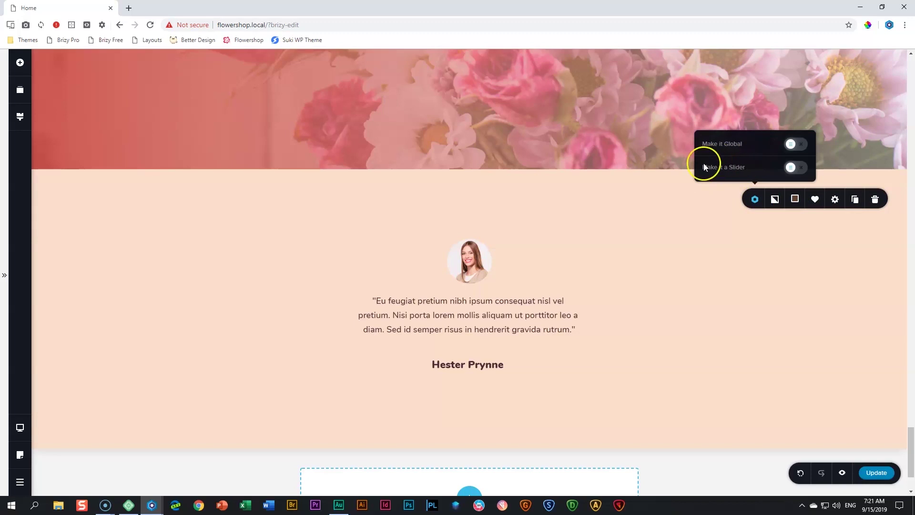
left_click(797, 168)
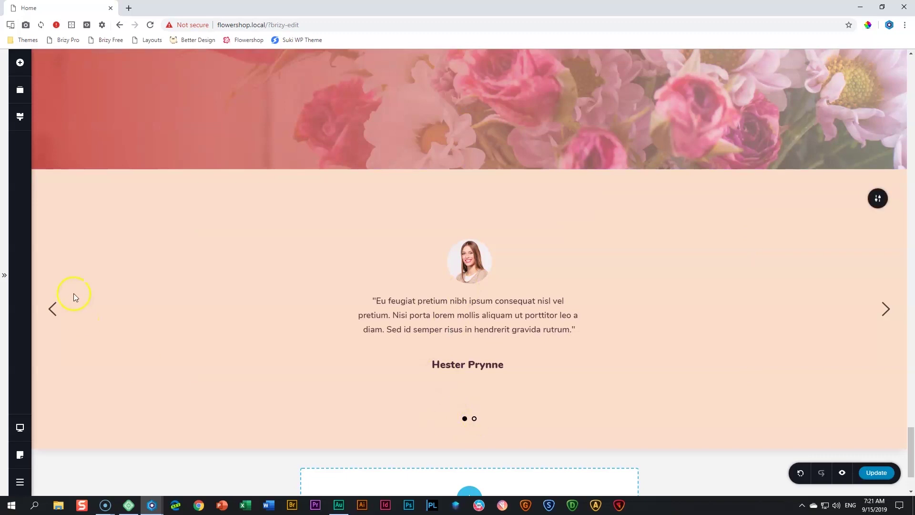
left_click(54, 309)
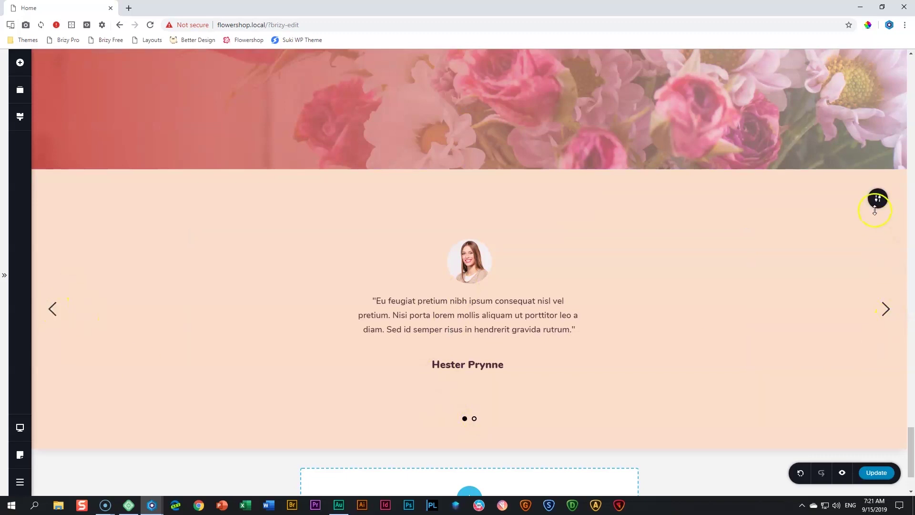
Keep slider dots as Circle, set Arrows to None, and enable 3 s Auto Play
mouse_move(878, 203)
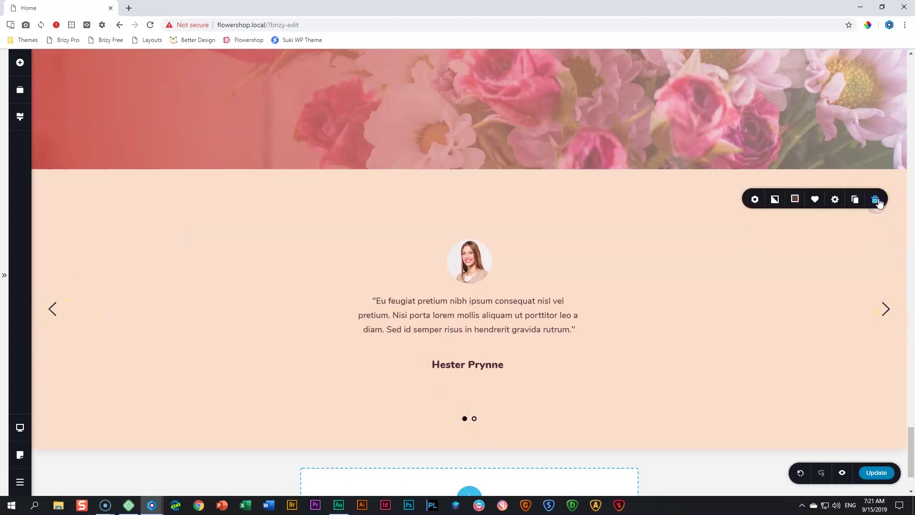
left_click(758, 202)
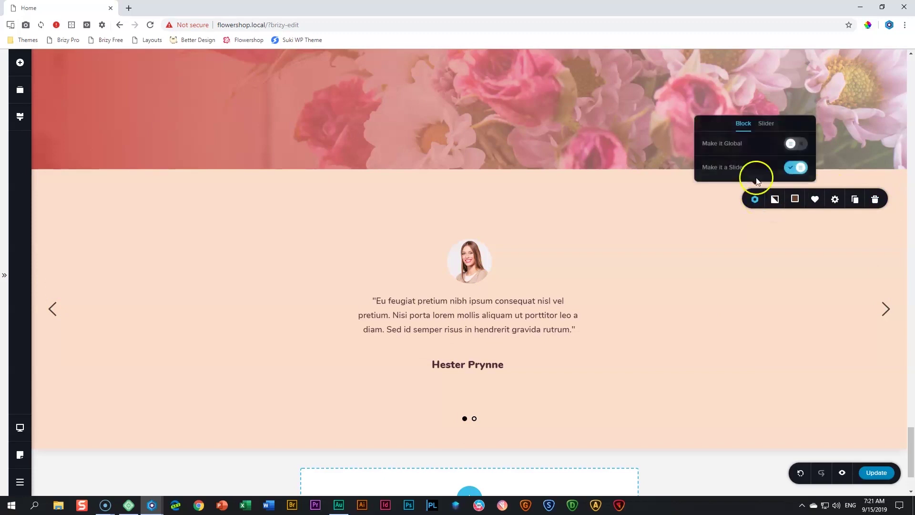
left_click(768, 124)
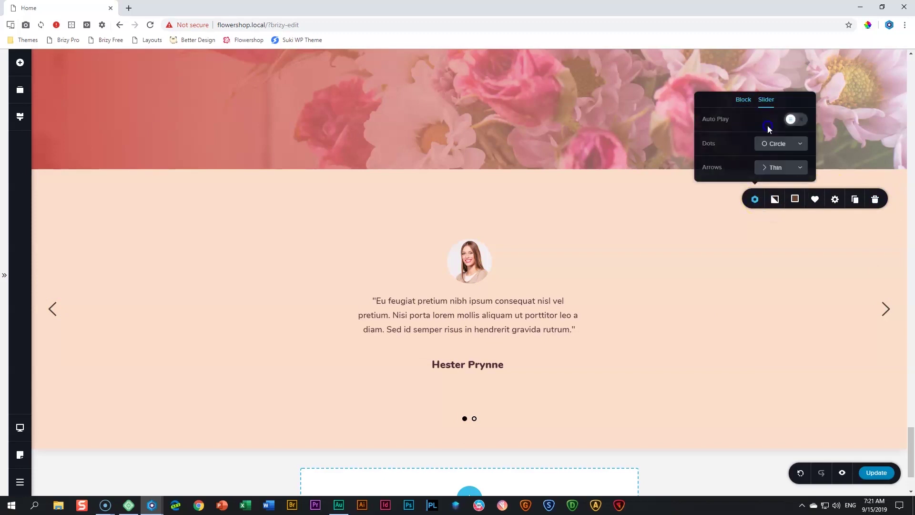
left_click(773, 144)
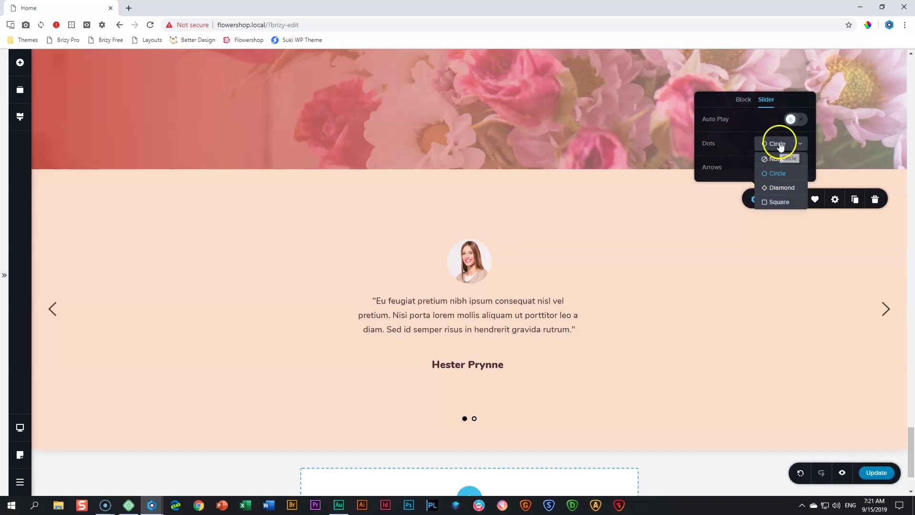
left_click(780, 144)
left_click(779, 169)
left_click(766, 183)
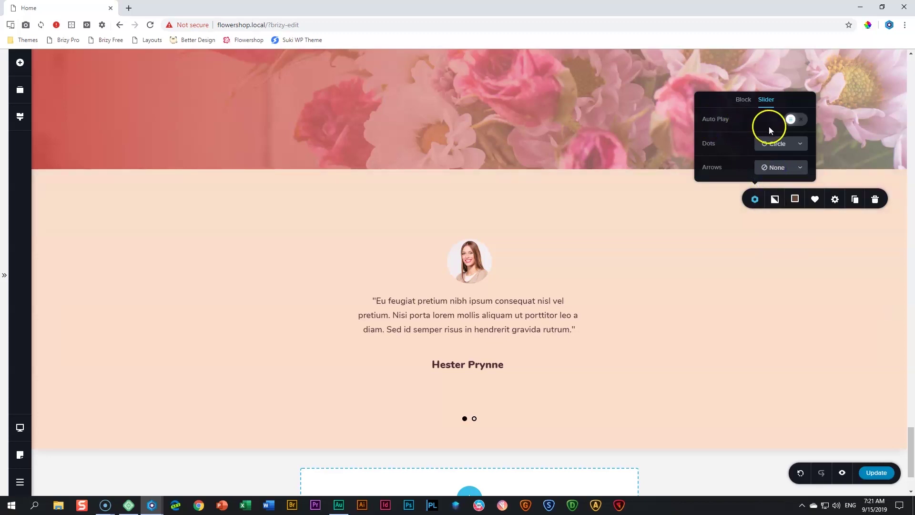
left_click(797, 120)
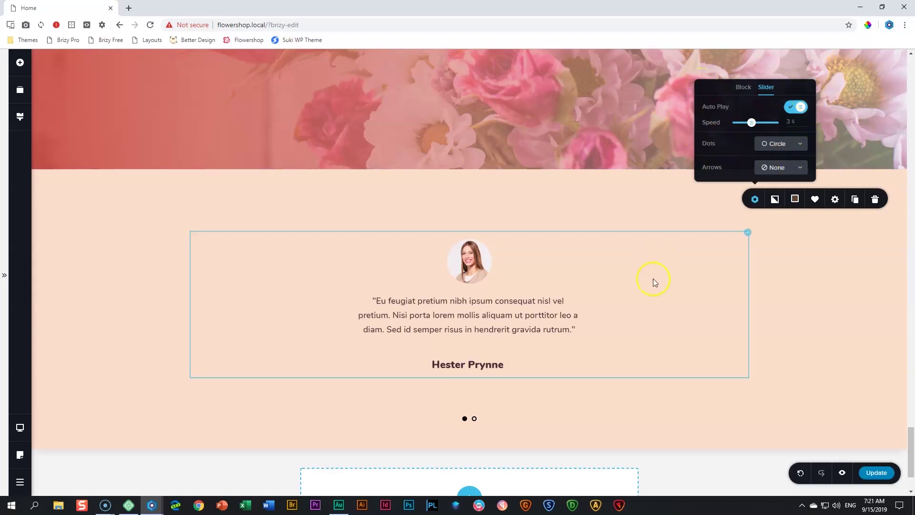
left_click(805, 282)
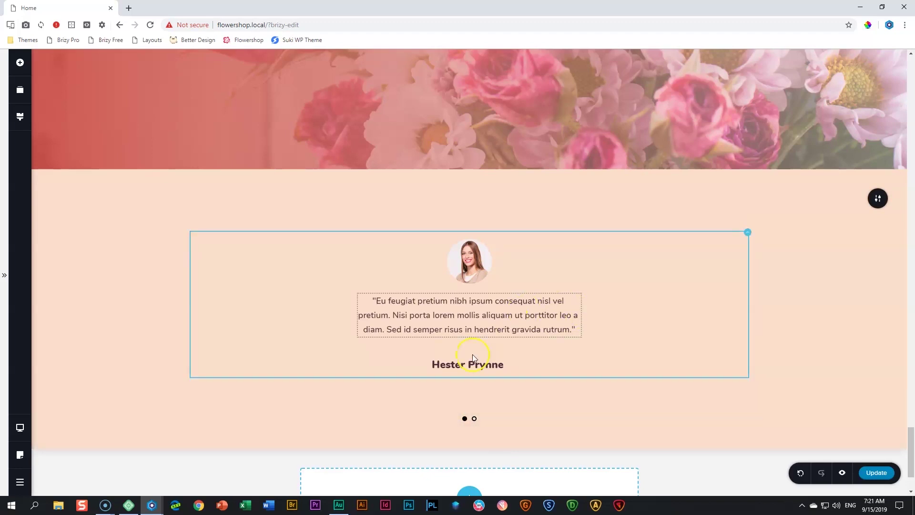
On slide 2, replace the portrait with a woman's photo from the media library
left_click(475, 420)
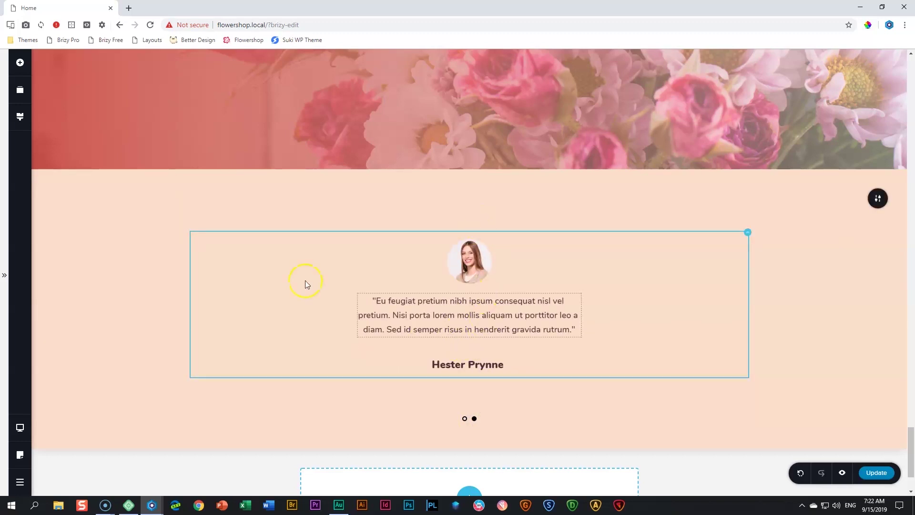
left_click(470, 270)
left_click(408, 231)
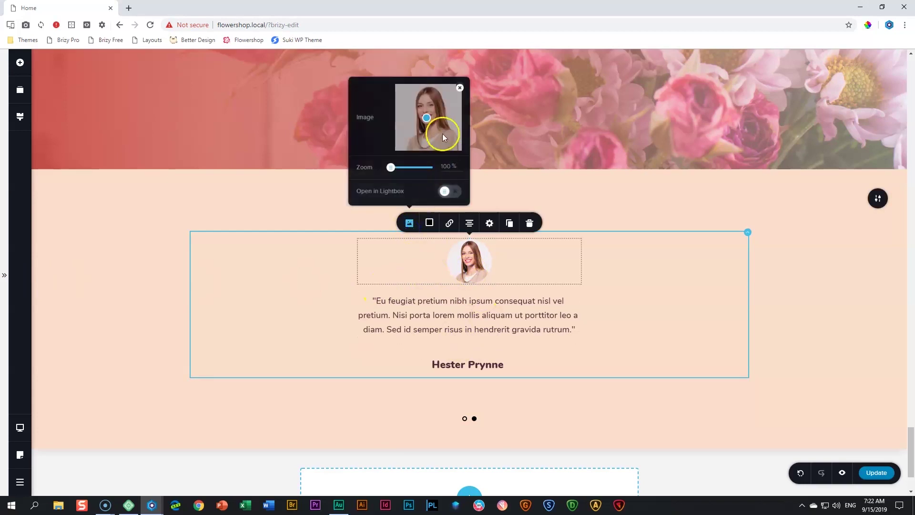
left_click(458, 90)
left_click(431, 129)
left_click(268, 151)
left_click(870, 452)
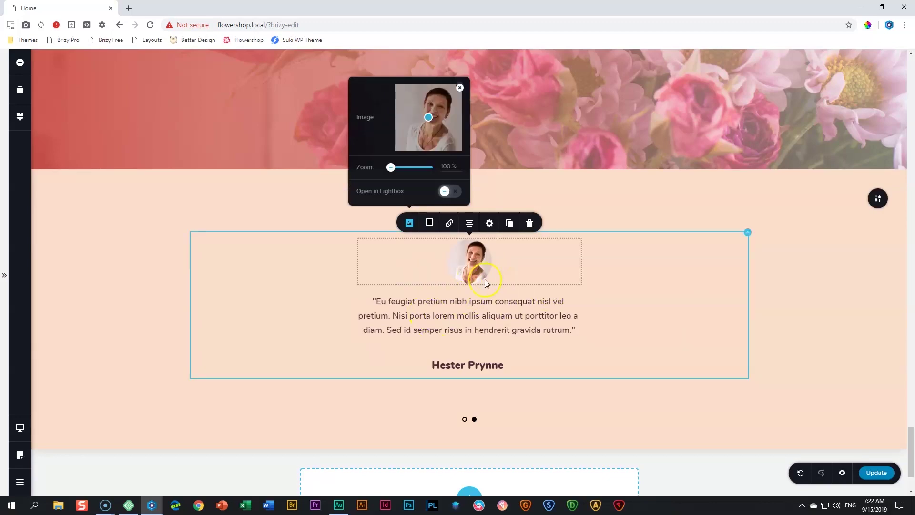
Retype the second slide's reviewer name heading with a new reviewer's name
triple_click(476, 368)
type("L")
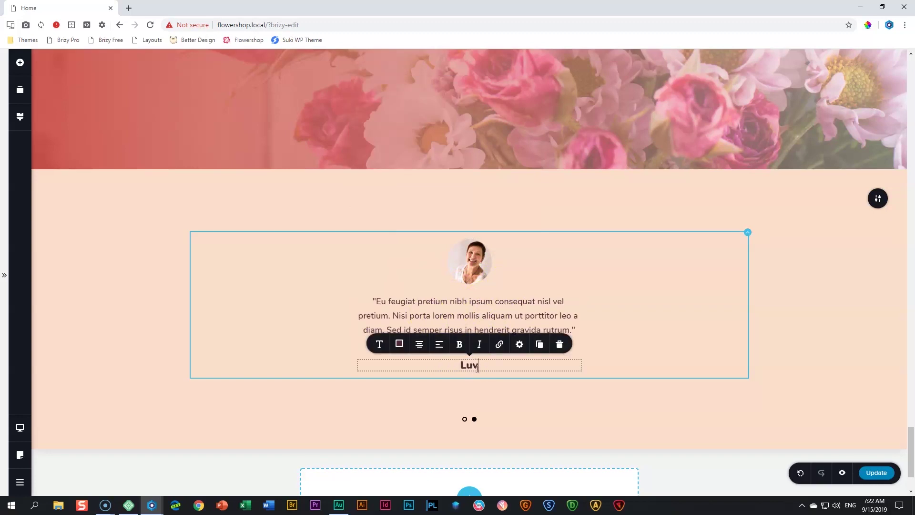
type("ucy Westenra")
left_click(570, 404)
left_click(504, 258)
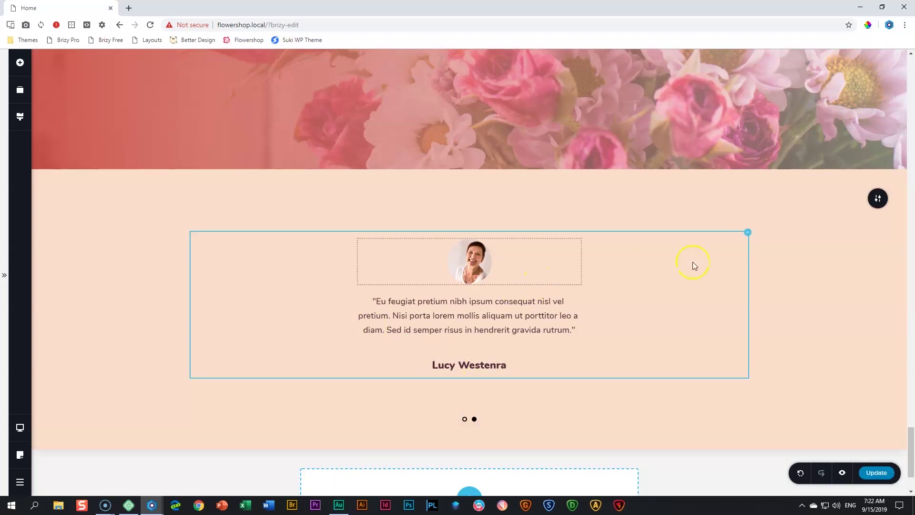
left_click(879, 198)
Duplicate the slide into a third and swap its portrait for the man's photo
left_click(856, 199)
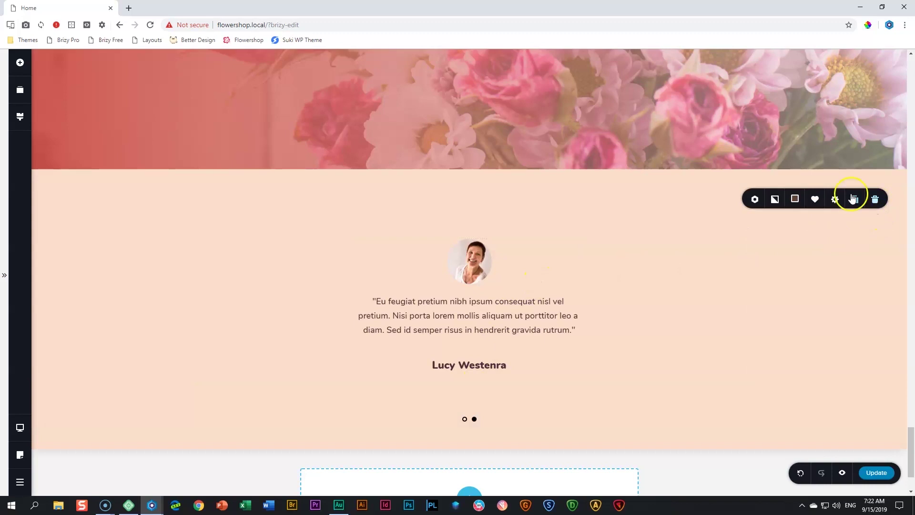
left_click(479, 419)
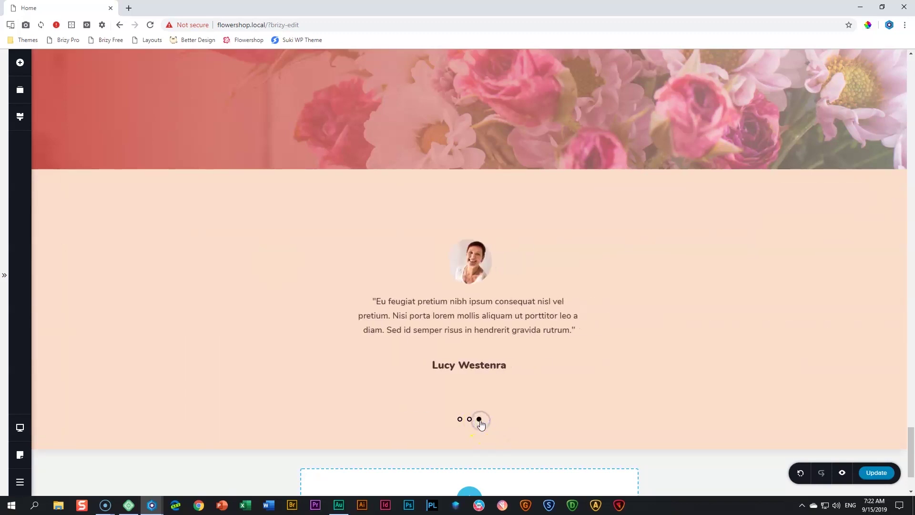
left_click(467, 268)
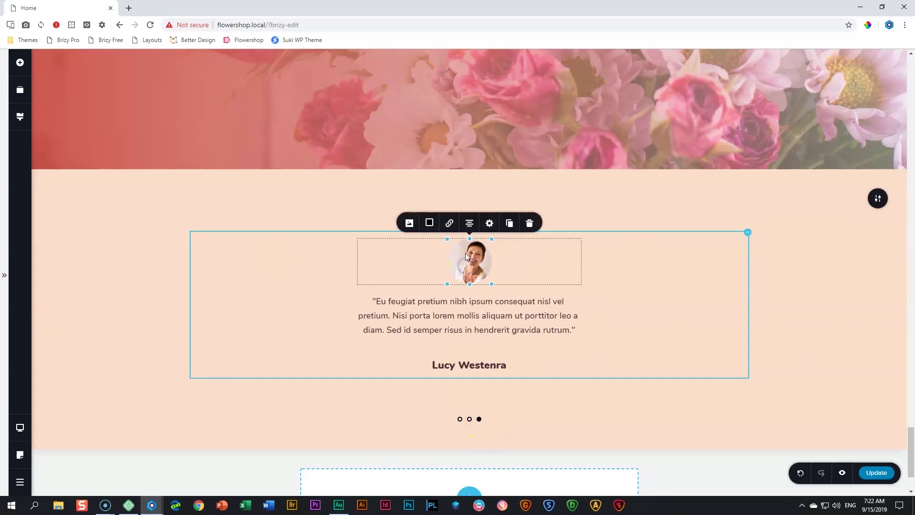
left_click(409, 223)
left_click(457, 90)
left_click(421, 127)
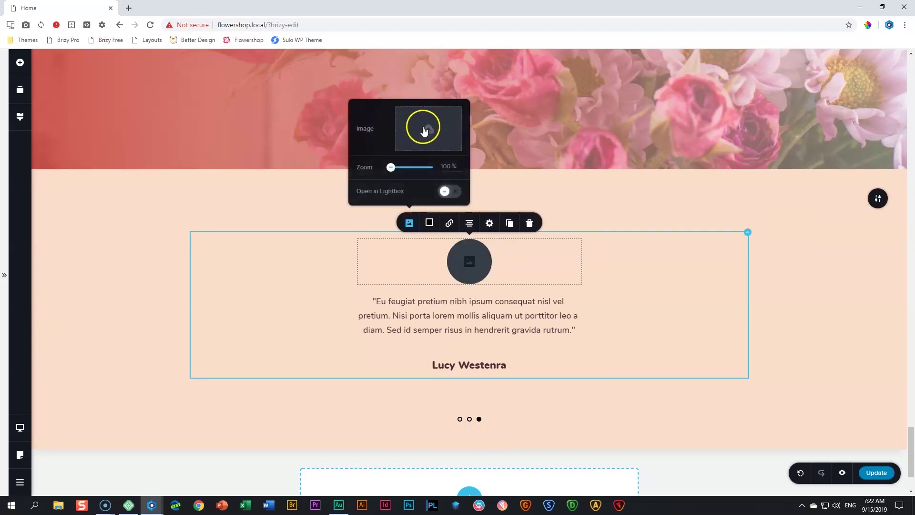
left_click(186, 170)
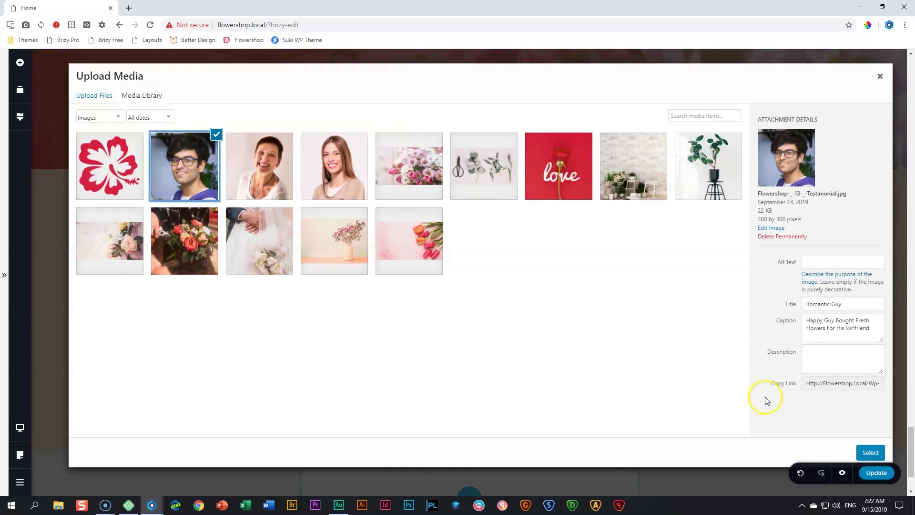
left_click(871, 453)
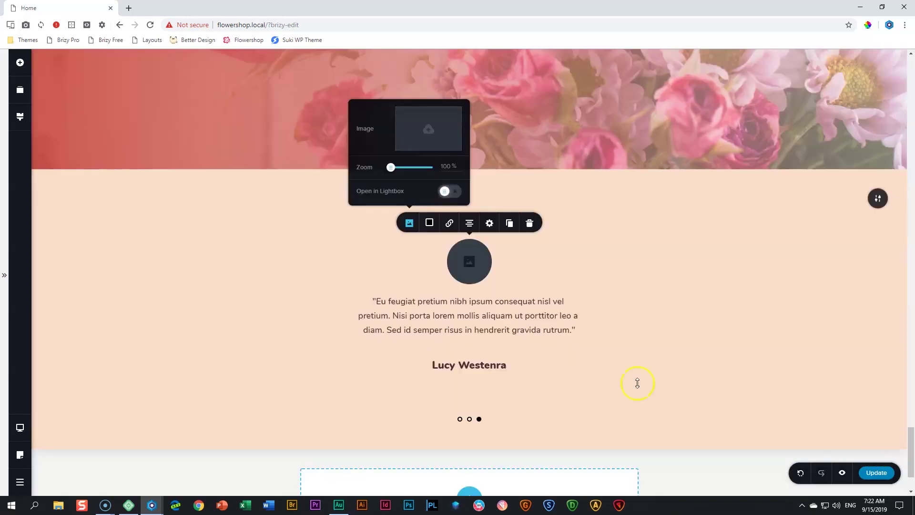
Replace the third slide's reviewer name with the new reviewer's name
triple_click(458, 365)
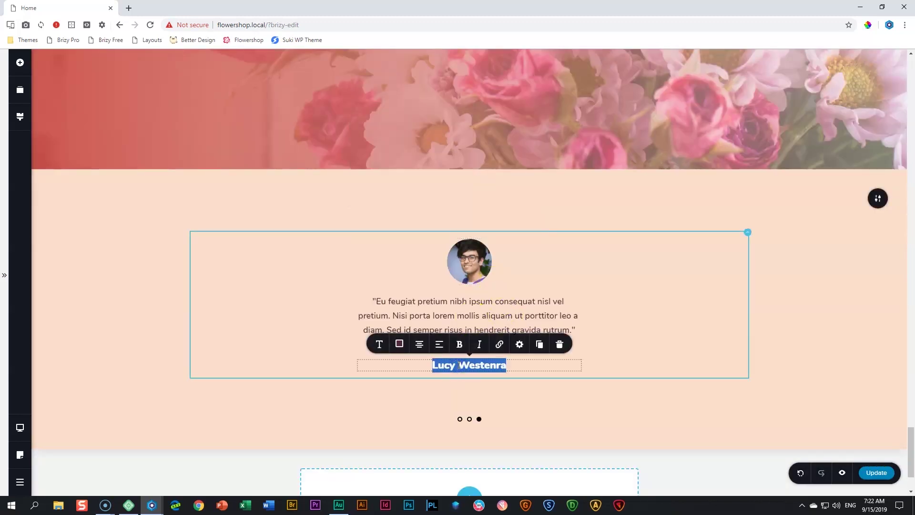
type("Andy Pu")
key("BackSpace")
type("ipkin")
left_click(755, 338)
Check the carousel in tablet view, save the page, and open its preview
left_click(19, 427)
left_click(51, 417)
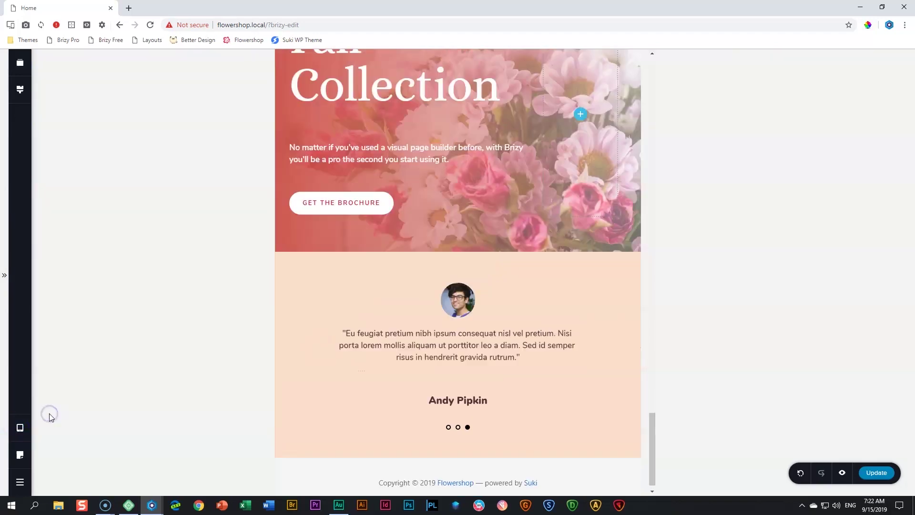
left_click(457, 428)
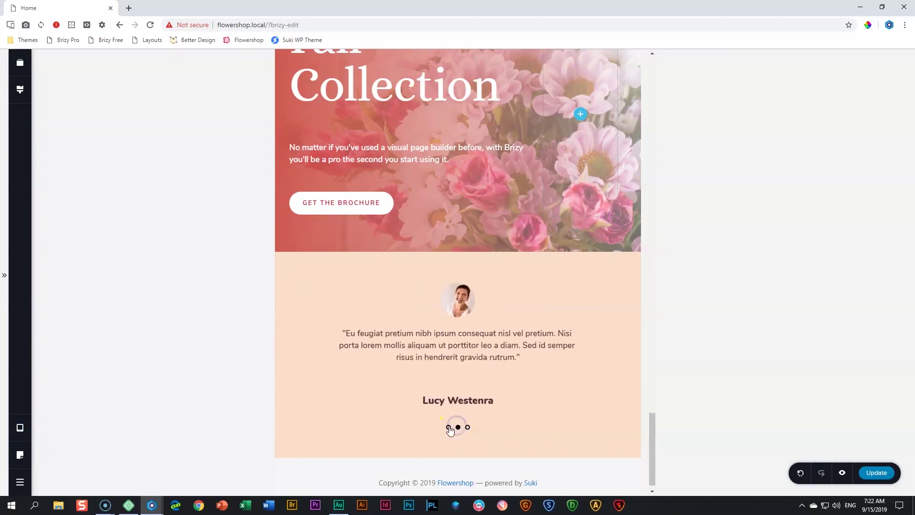
left_click(880, 473)
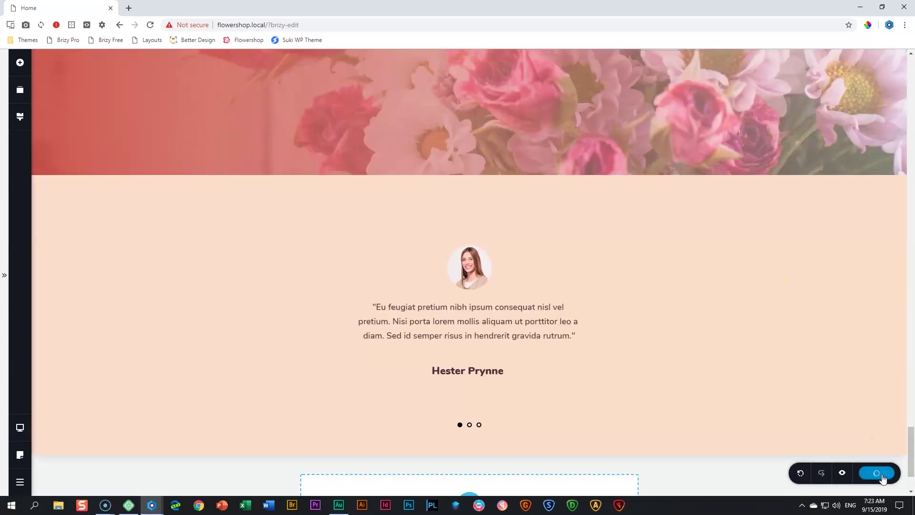
left_click(843, 474)
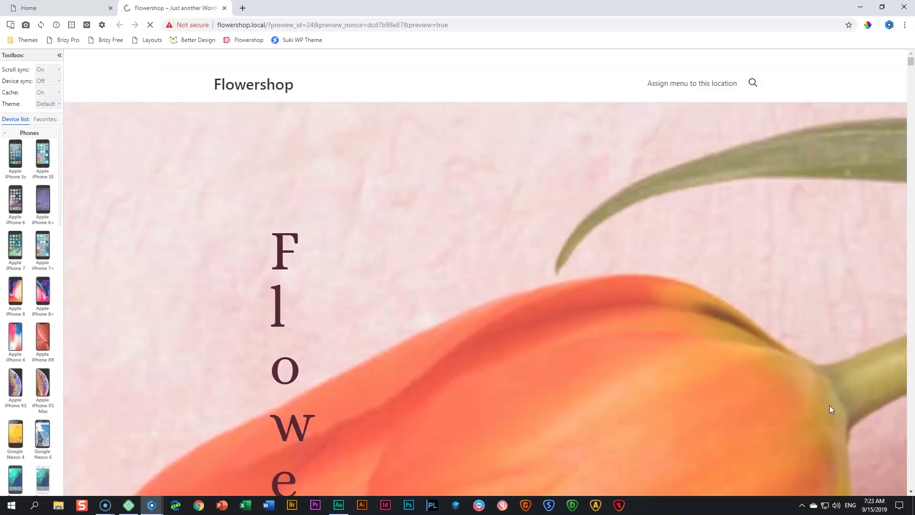
Preview the page on an emulated Apple iPad and test the testimonial carousel
scroll(832, 409, "down", 15)
scroll(832, 410, "down", 20)
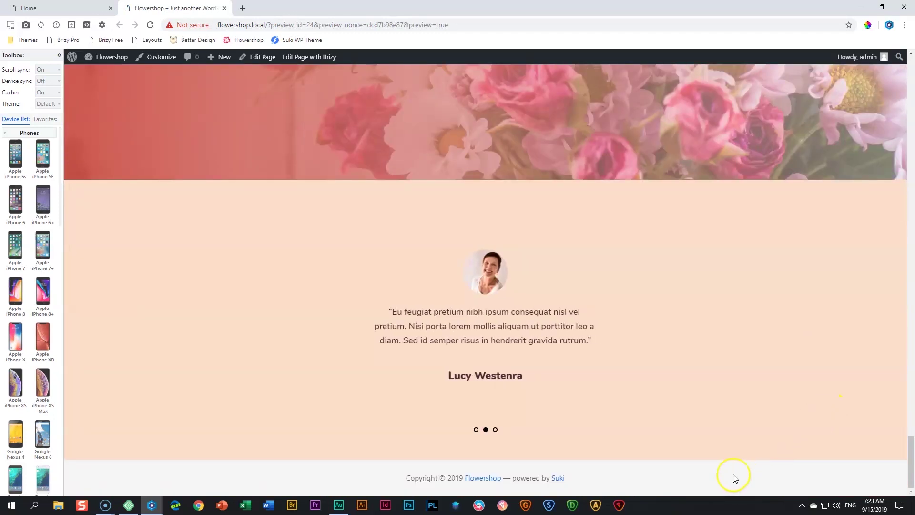
left_click(46, 119)
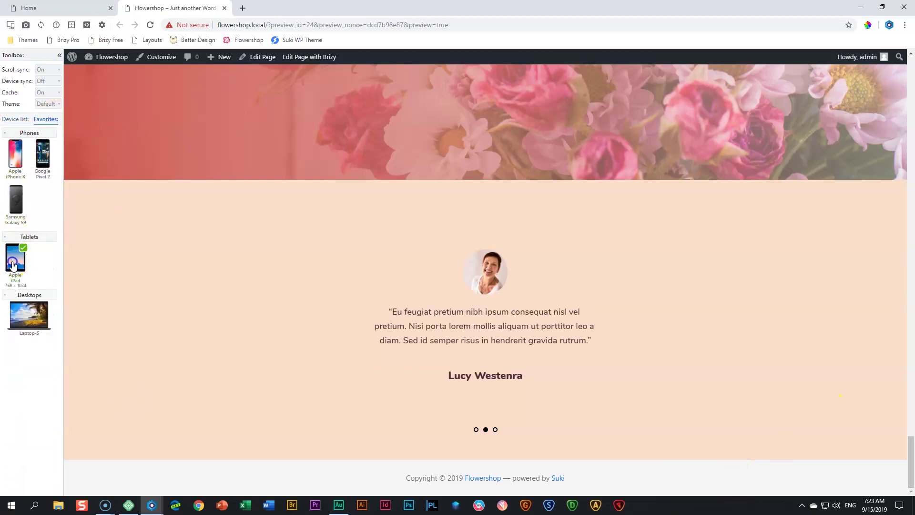
left_click(15, 258)
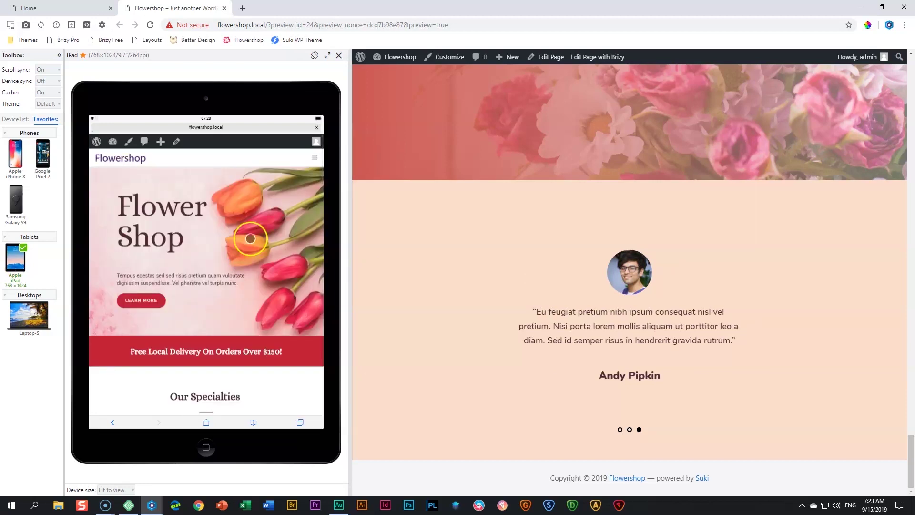
scroll(280, 262, "down", 5)
scroll(269, 296, "down", 15)
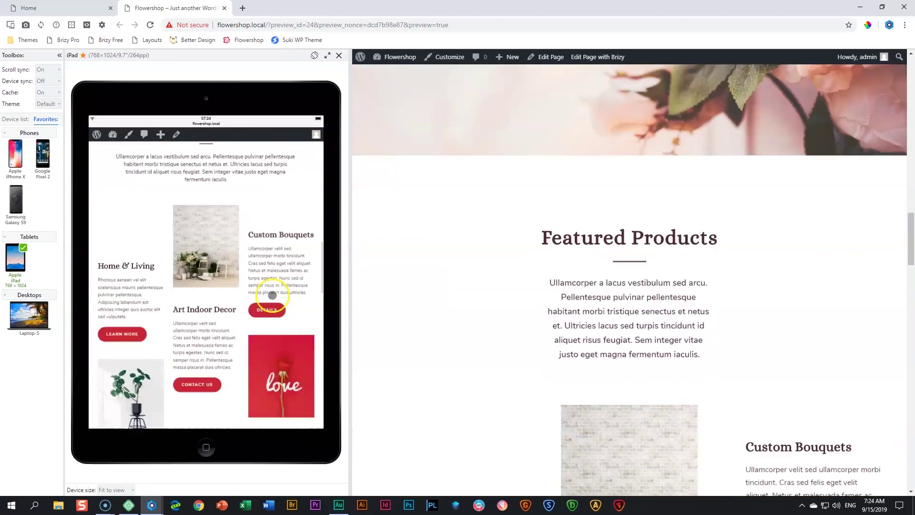
scroll(272, 294, "down", 3)
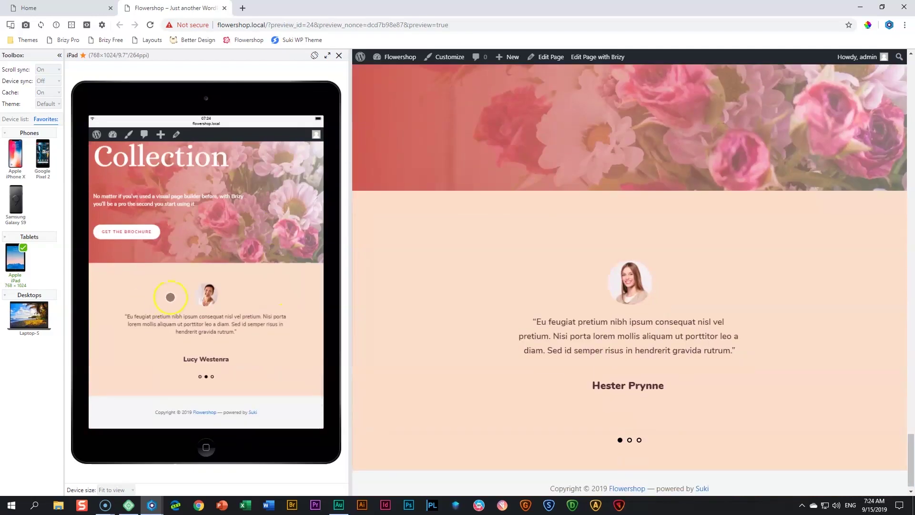
left_click(214, 378)
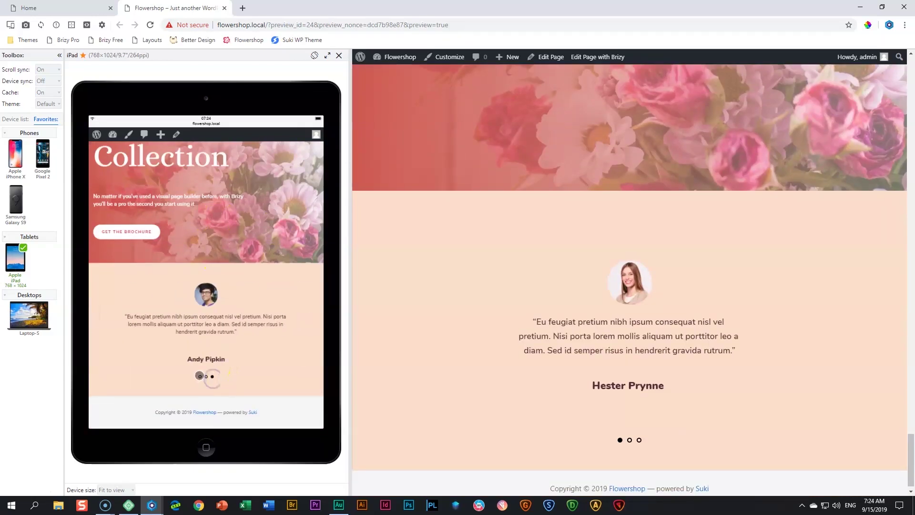
Switch the emulator to Apple iPhone X and click through the carousel dots
left_click(14, 154)
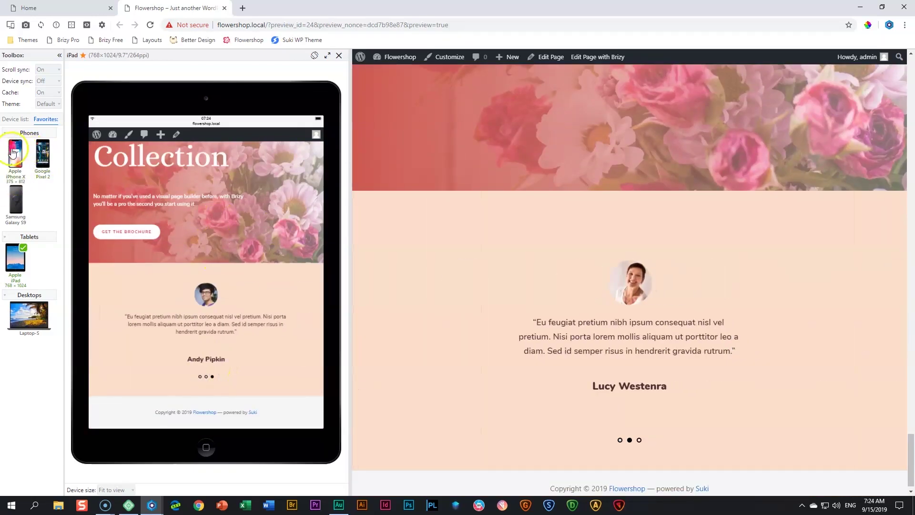
scroll(198, 242, "down", 10)
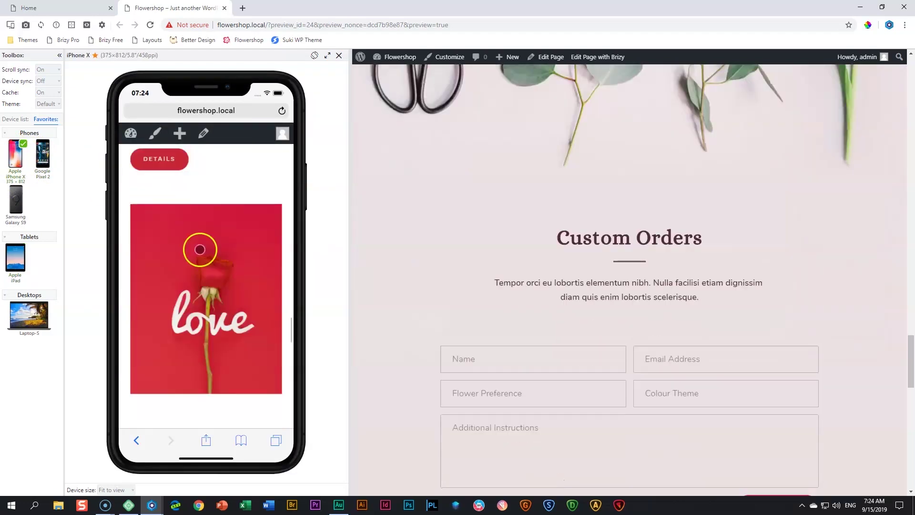
scroll(205, 266, "up", 1)
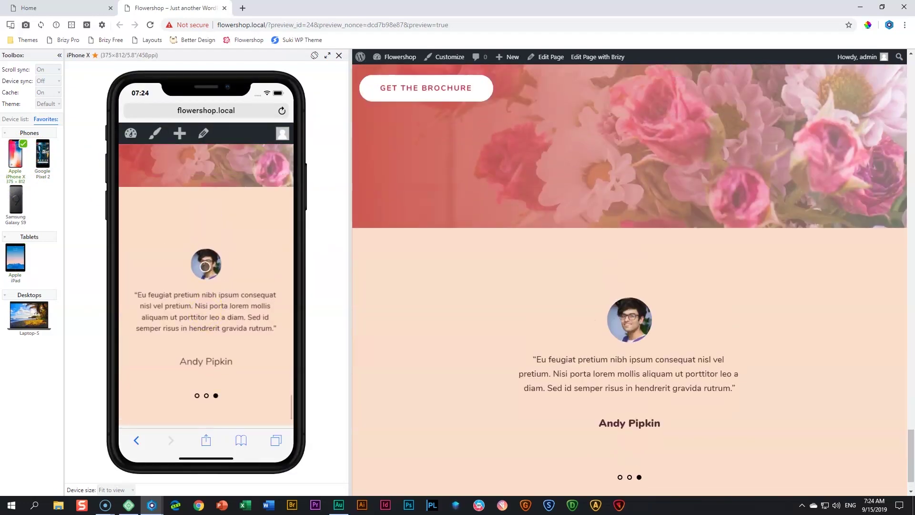
left_click(207, 394)
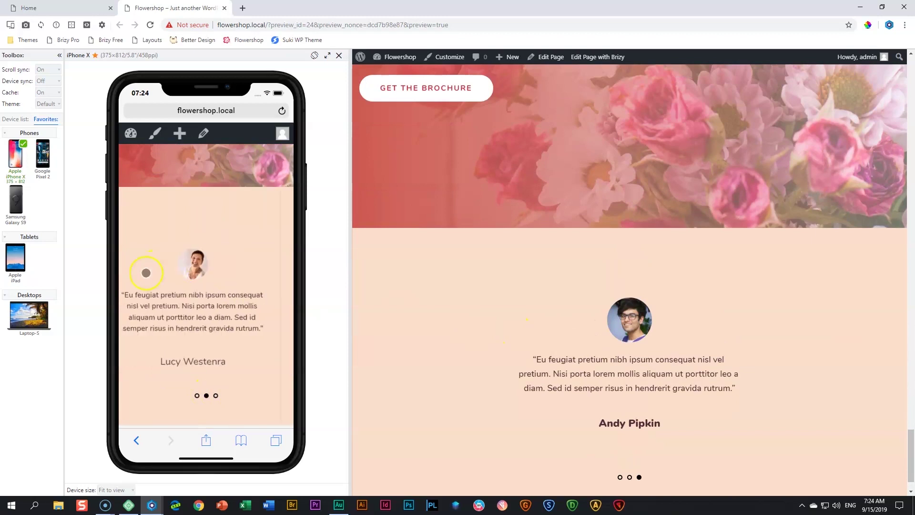
left_click(197, 395)
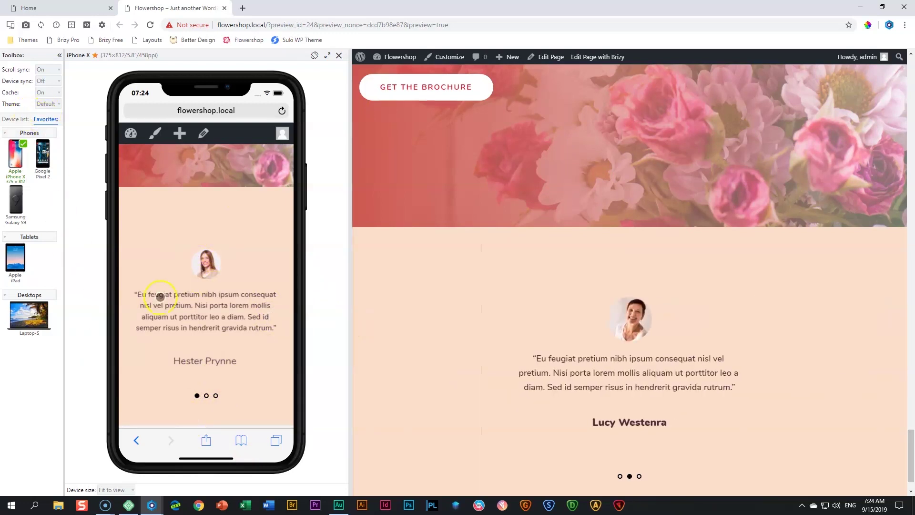
Close the device preview and return to the Home page in the Brizy editor
left_click(341, 58)
left_click(96, 8)
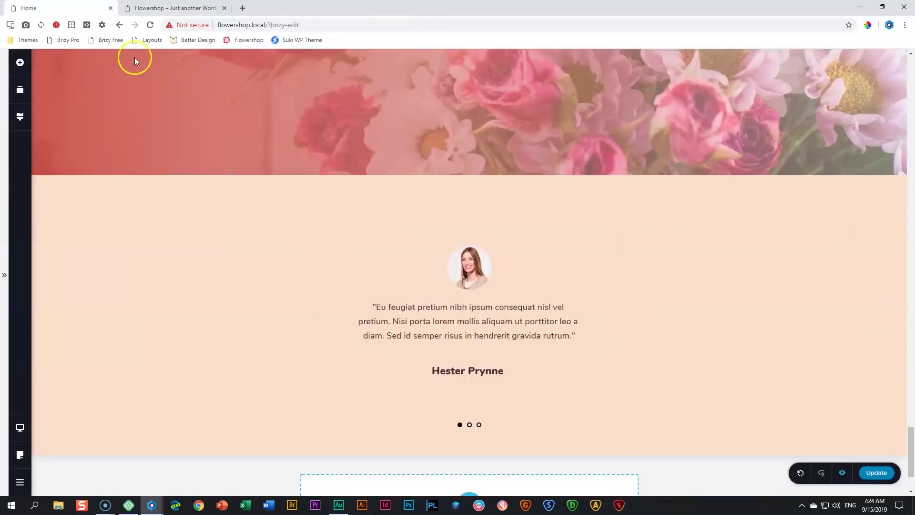
scroll(241, 177, "up", 7)
scroll(241, 183, "down", 6)
scroll(245, 185, "up", 17)
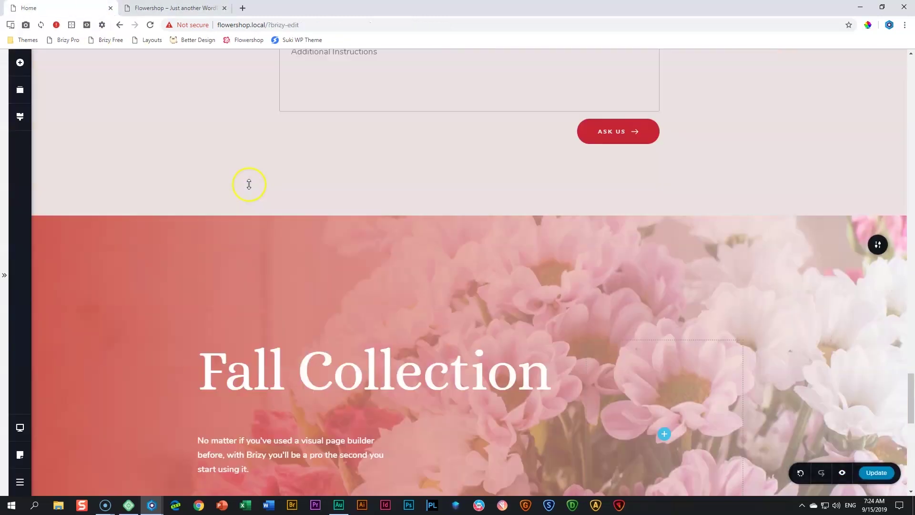
scroll(248, 184, "up", 15)
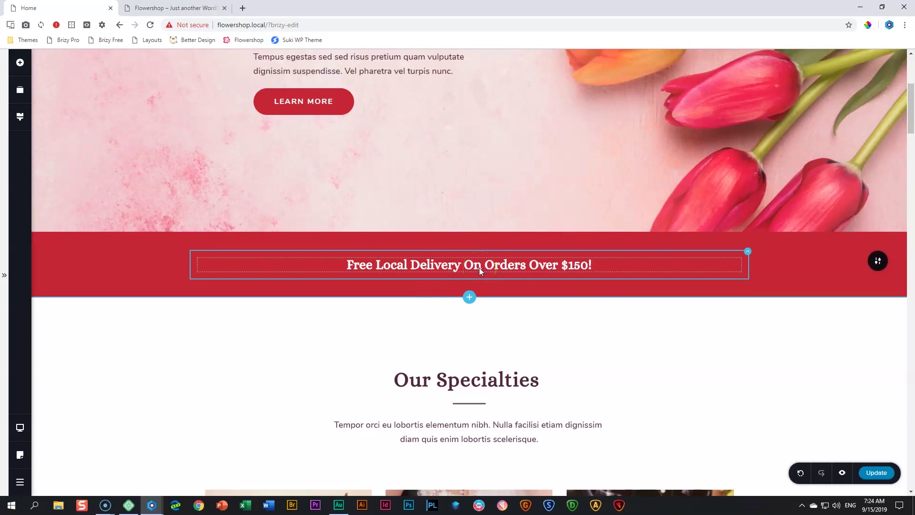
Duplicate the red Free Local Delivery strip under the hero
left_click(878, 261)
left_click(855, 261)
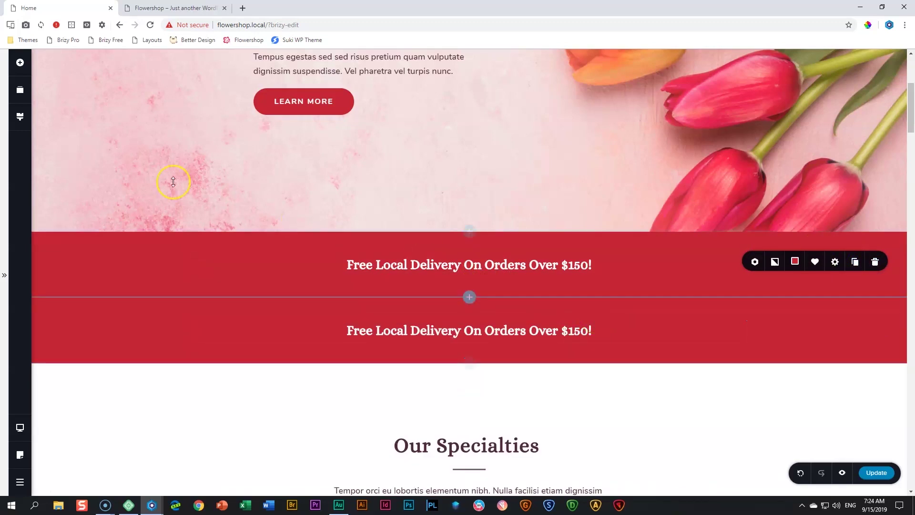
left_click(19, 91)
In Reorder Blocks, move the copied delivery strip below the testimonials near the page end
left_click_drag(63, 161, 105, 445)
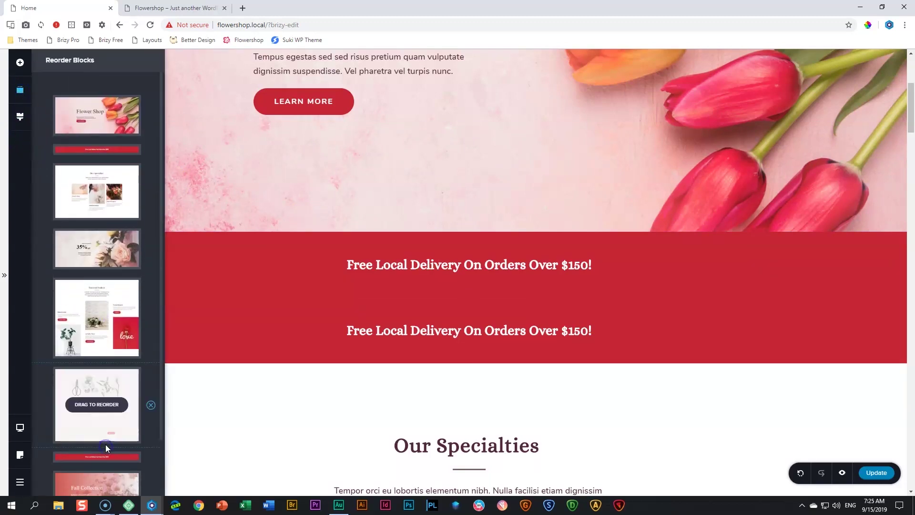
scroll(105, 444, "down", 2)
left_click_drag(100, 395, 106, 497)
scroll(123, 460, "down", 1)
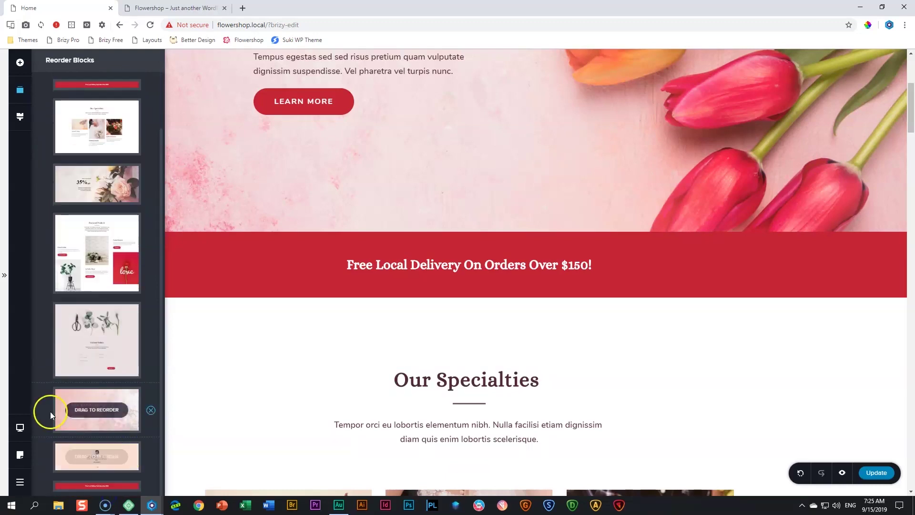
scroll(391, 377, "down", 20)
scroll(398, 384, "down", 20)
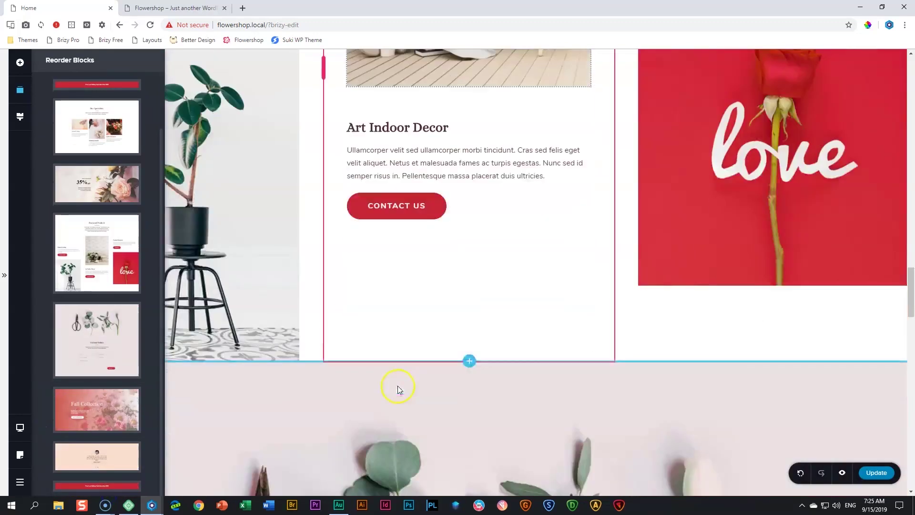
scroll(399, 390, "down", 1)
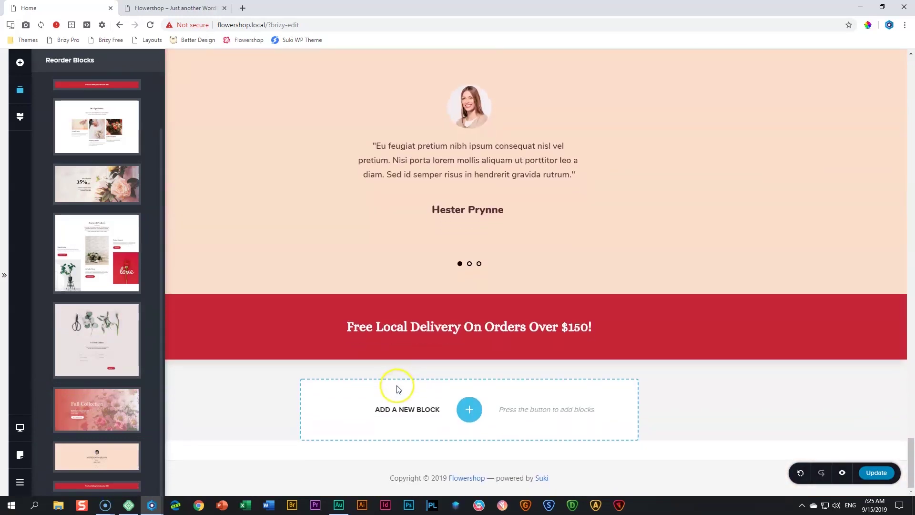
Change the copied strip's heading to 'We Deliver and Ship All Over the Country!'
triple_click(420, 327)
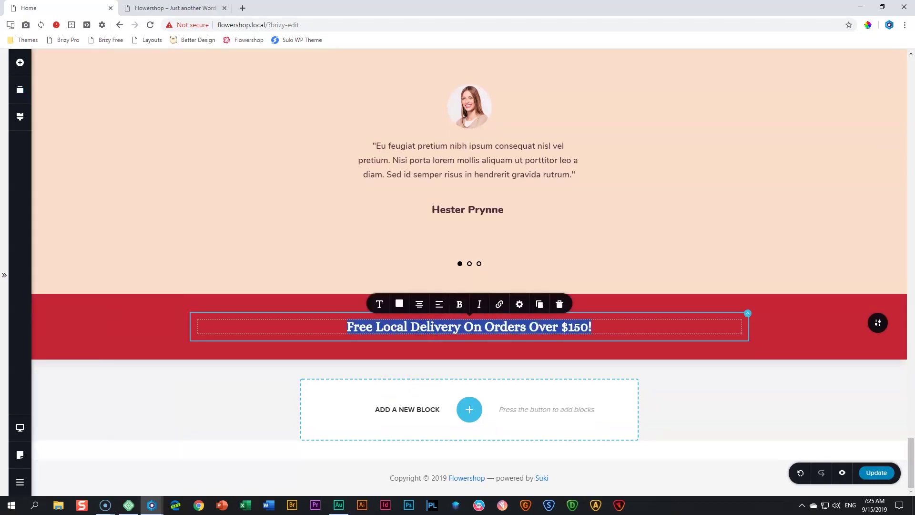
type("We Deliver and Ship All Over the Country")
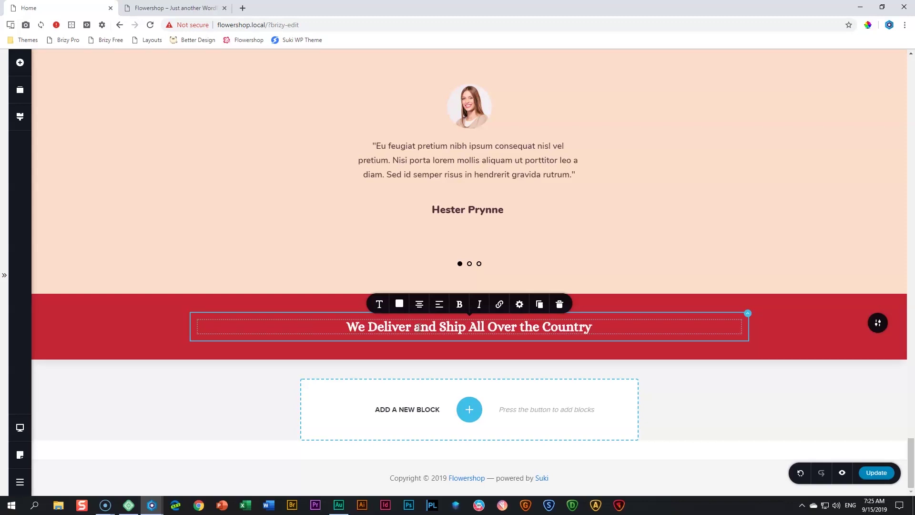
type("!")
left_click(605, 447)
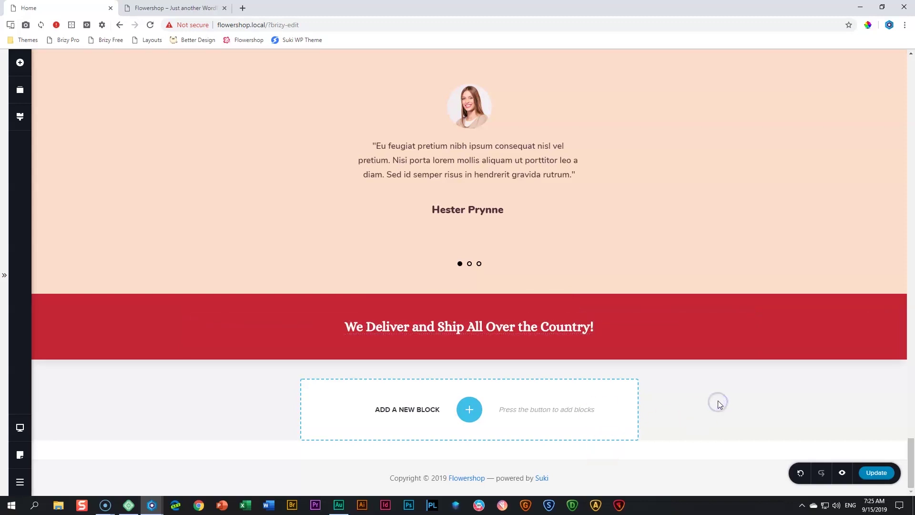
Save, then add a two-column block below the red banner with a 43.3% left column
left_click(876, 472)
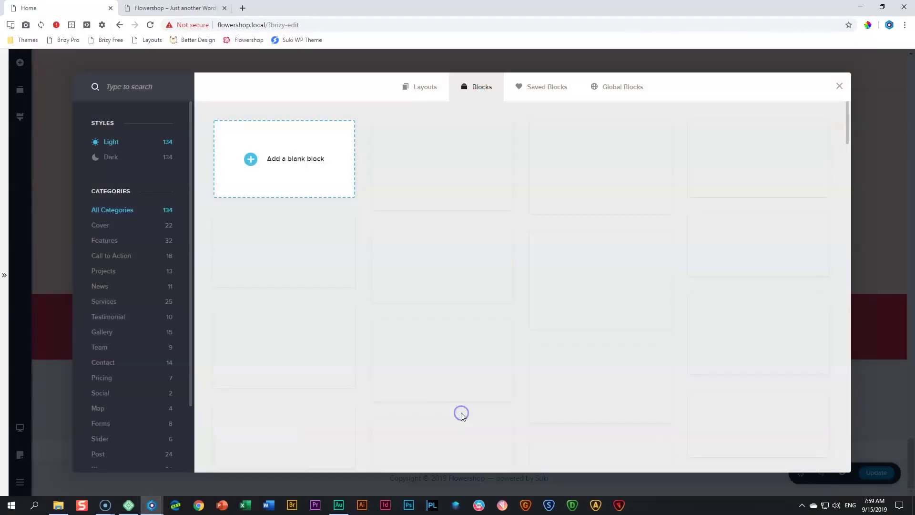
left_click(285, 169)
scroll(418, 460, "down", 3)
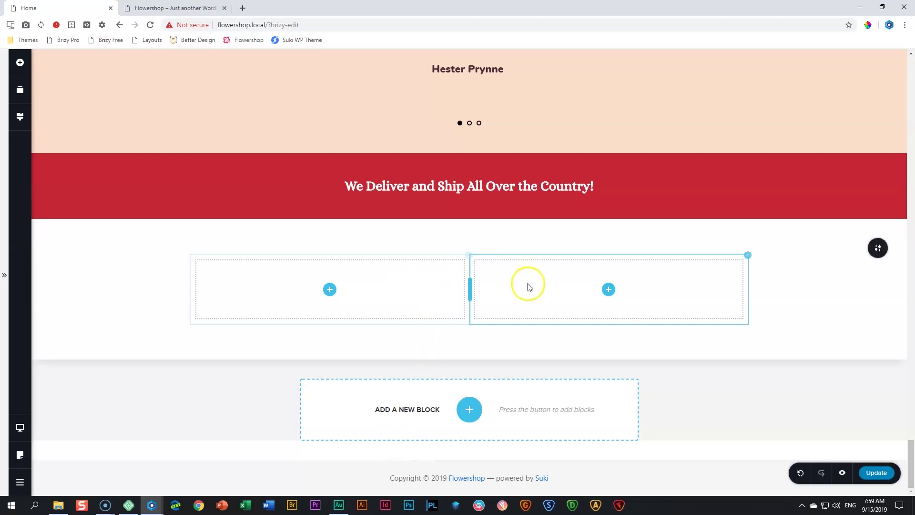
left_click_drag(470, 290, 414, 296)
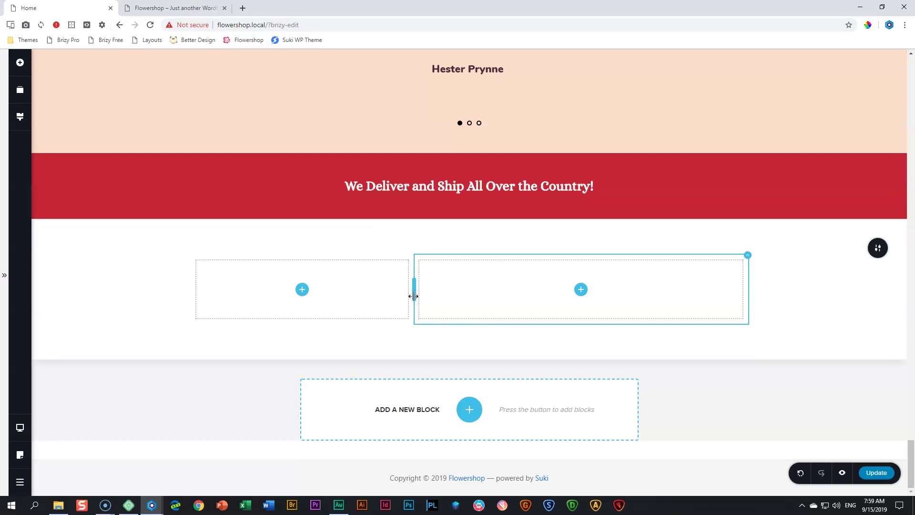
Open the new section's Width settings and select its 100 value
left_click(883, 255)
left_click(834, 248)
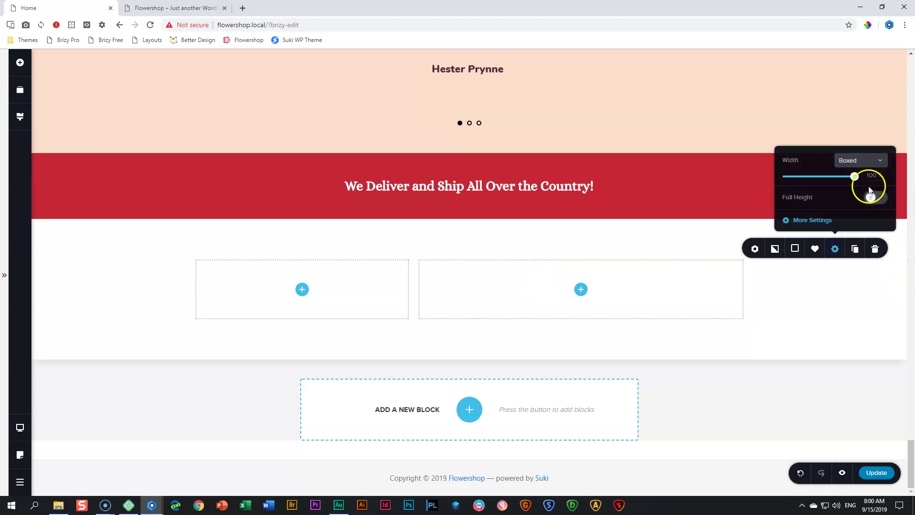
double_click(873, 176)
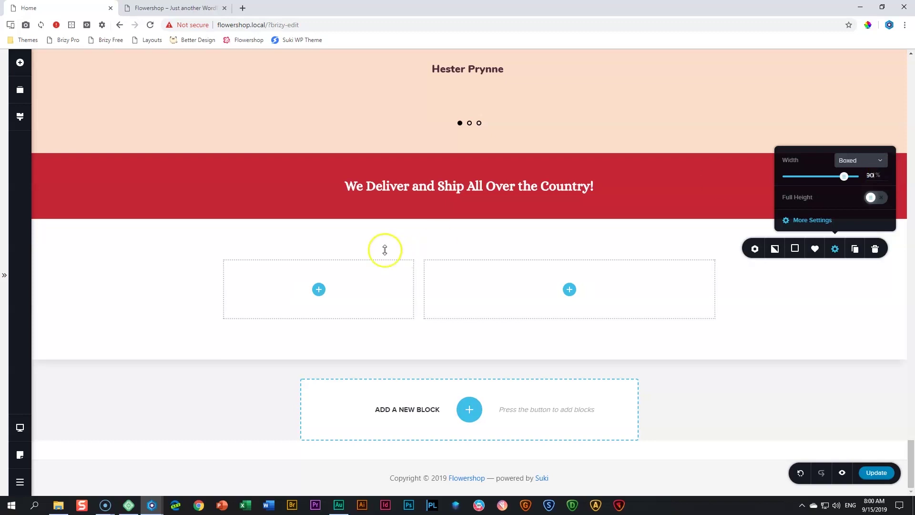
Add a 'Reach Us' text in the left column styled as Heading 3
left_click(20, 64)
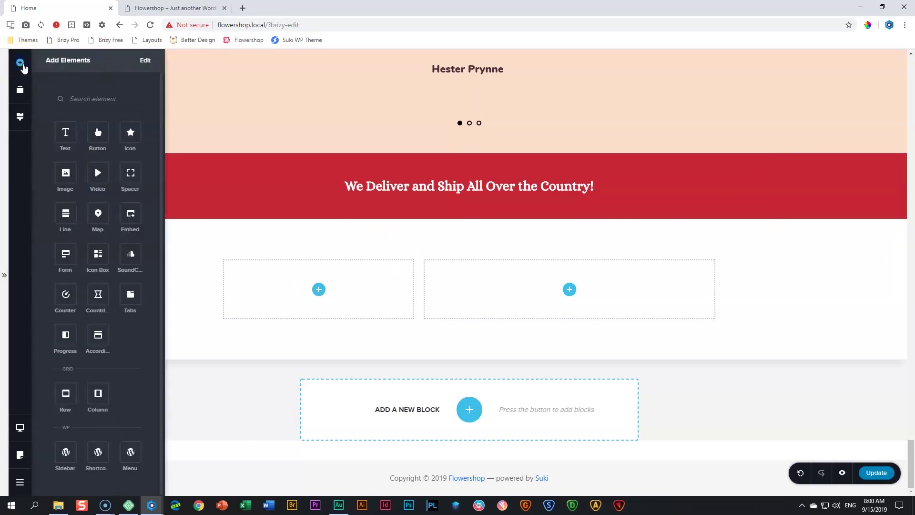
left_click_drag(66, 132, 296, 292)
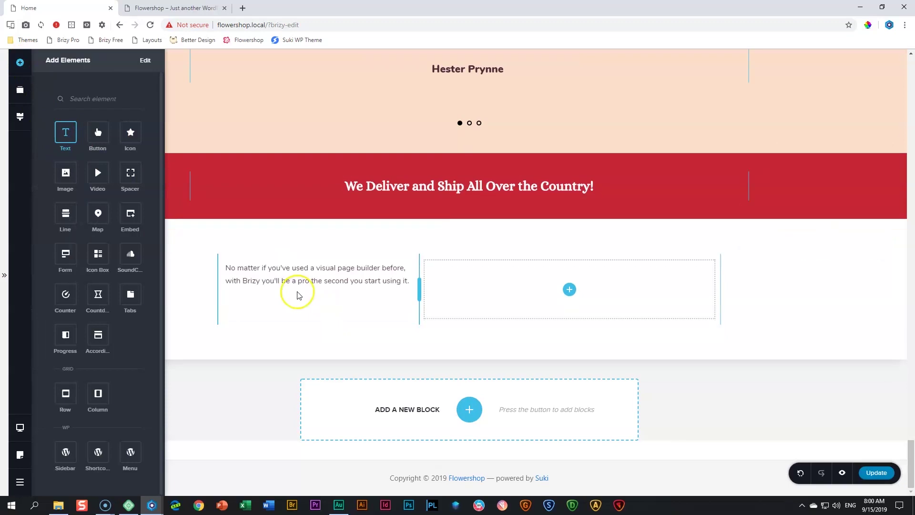
triple_click(304, 281)
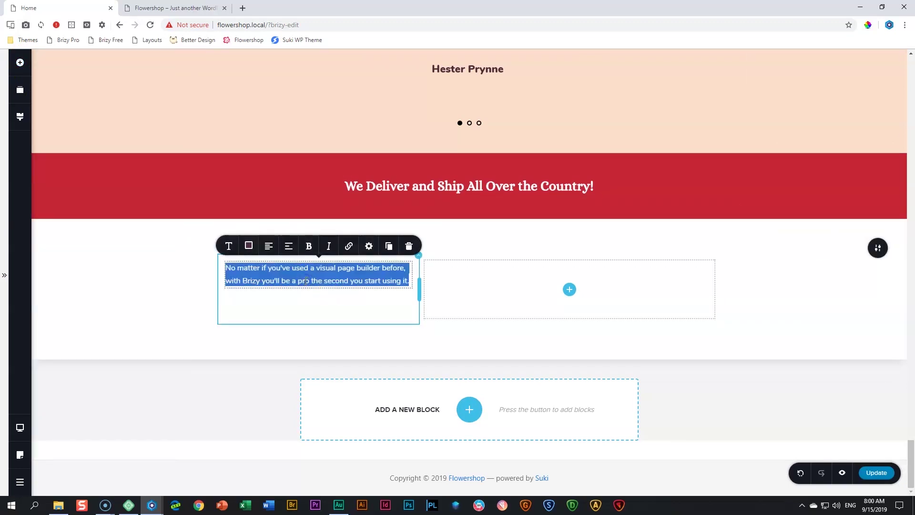
type("Reach Us")
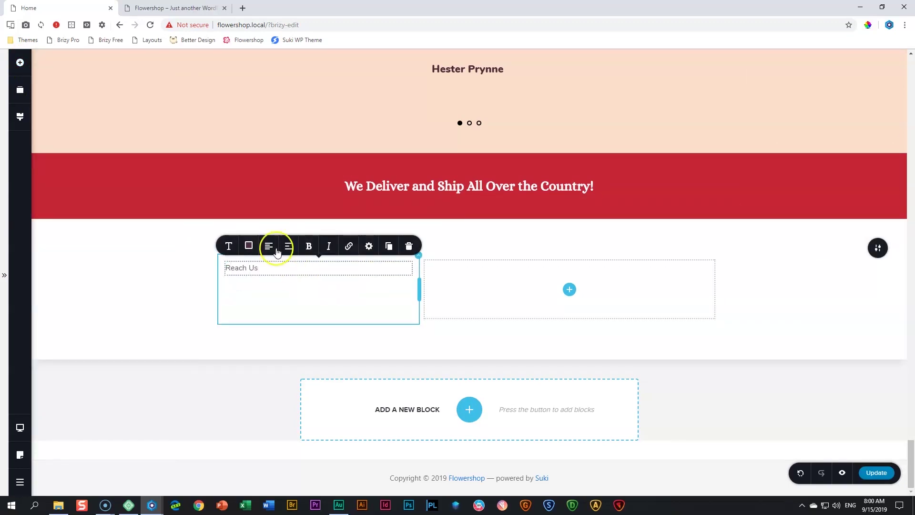
left_click(229, 246)
left_click(295, 154)
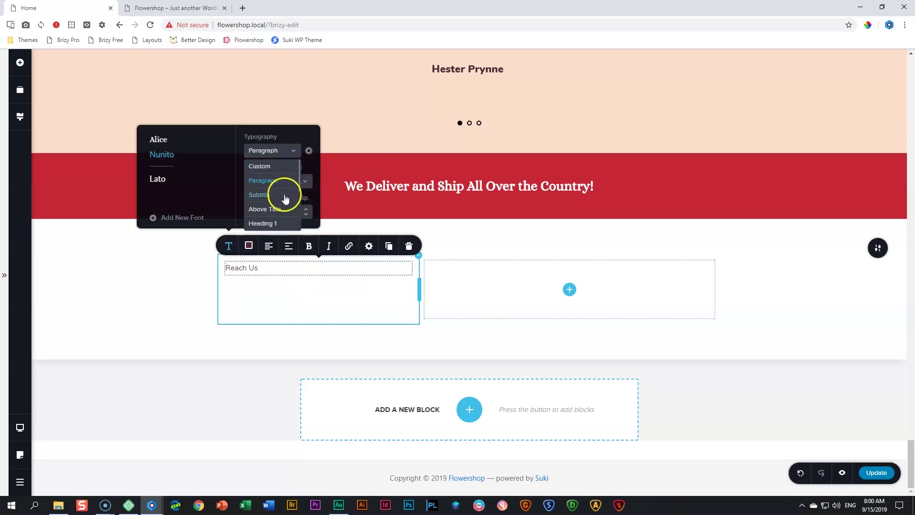
left_click(281, 174)
Place a Spacer element beneath the Reach Us heading
right_click(55, 89)
left_click(20, 62)
left_click_drag(132, 171, 282, 320)
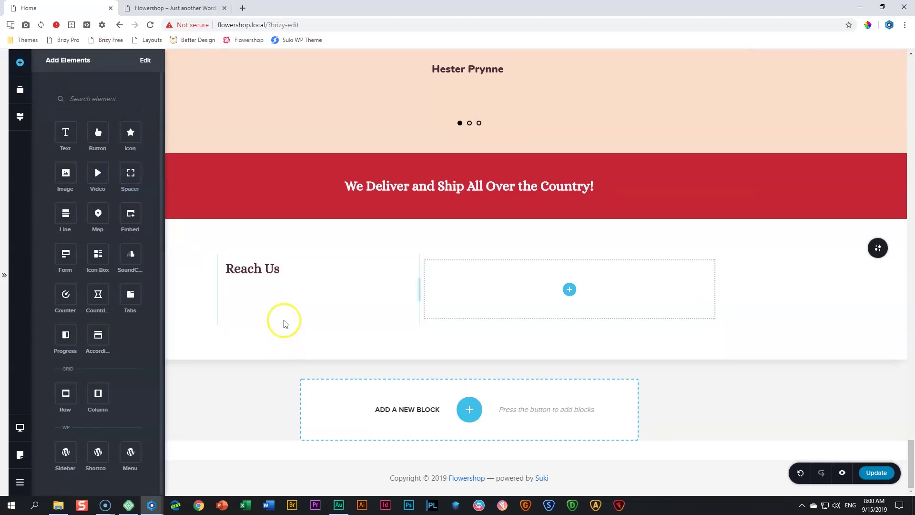
left_click(20, 62)
Add a text block under Reach Us with 'Address' followed by street and city lines
left_click_drag(71, 136, 259, 327)
double_click(270, 328)
left_click(268, 327)
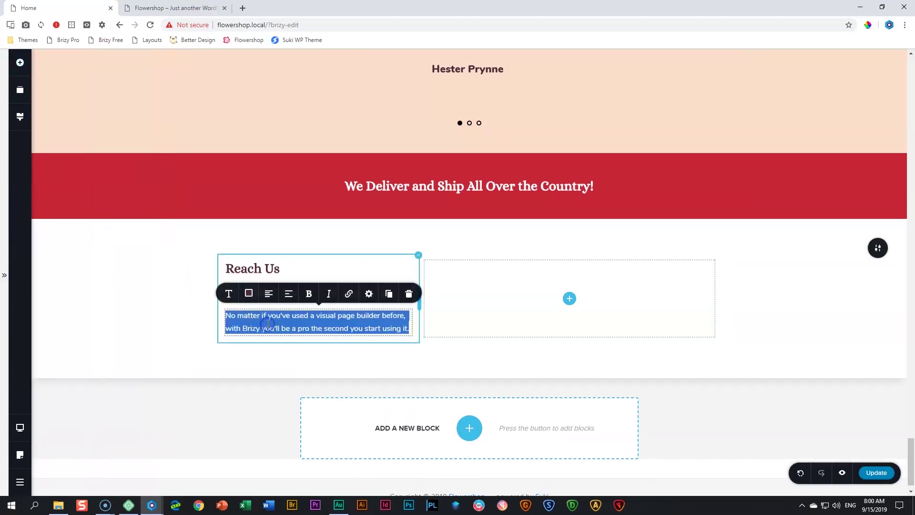
type("Addr")
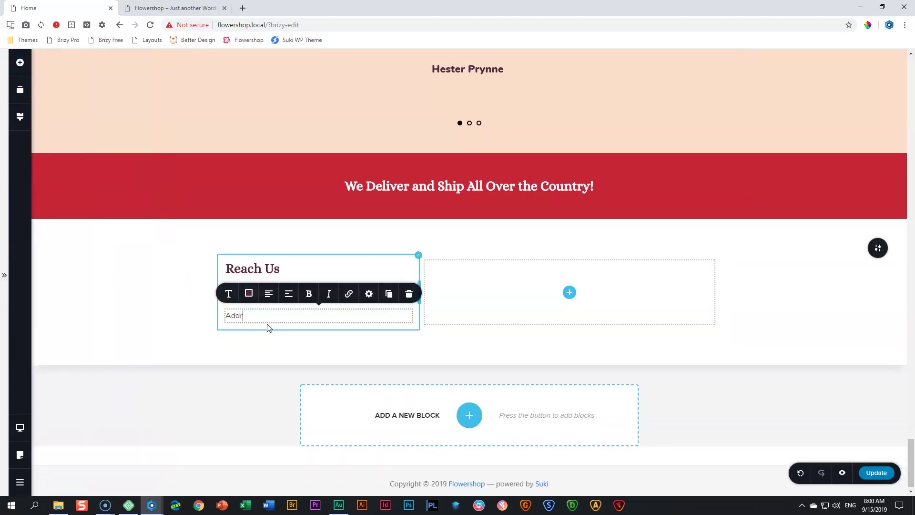
type("ess")
key("Return")
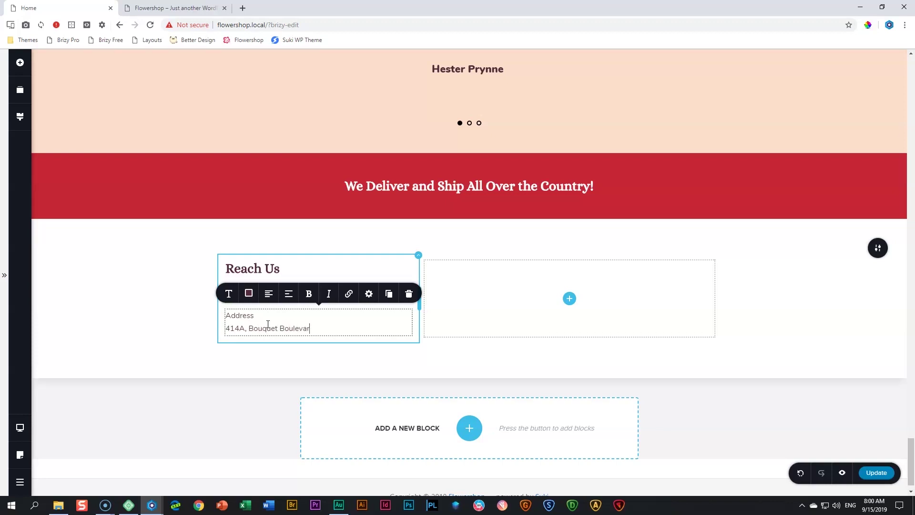
key("Return")
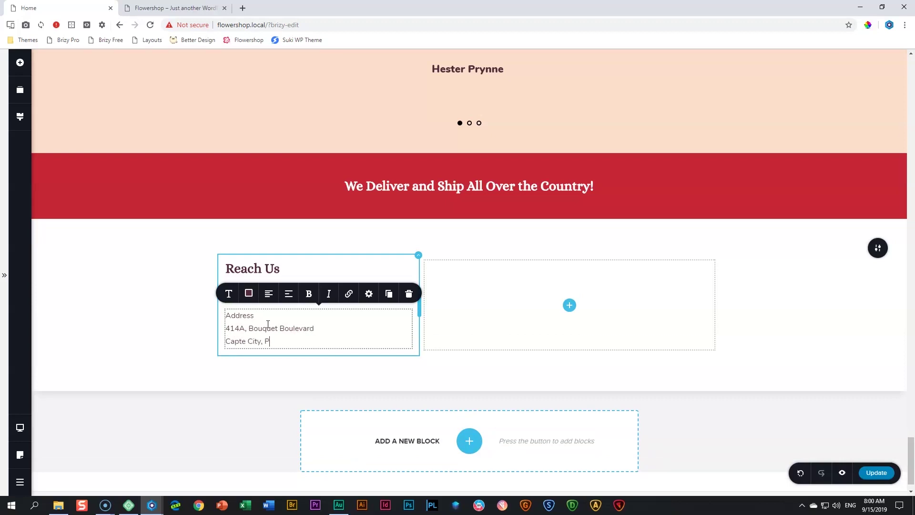
left_click(245, 315)
Make the Address line bold at size 17
left_click(234, 299)
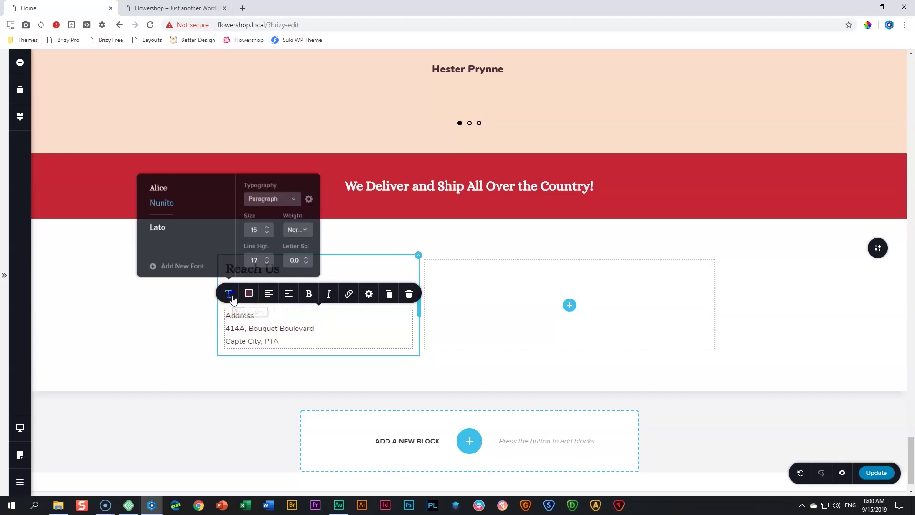
left_click(296, 228)
left_click(294, 302)
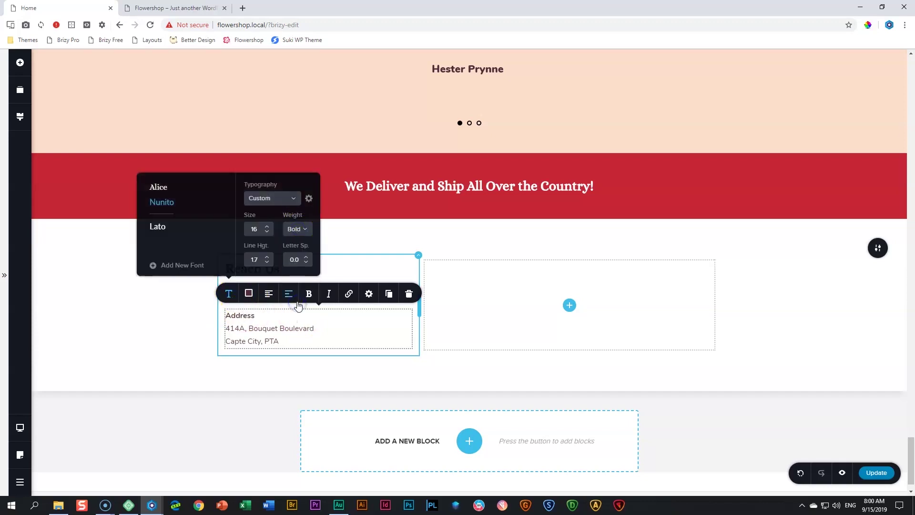
left_click(267, 227)
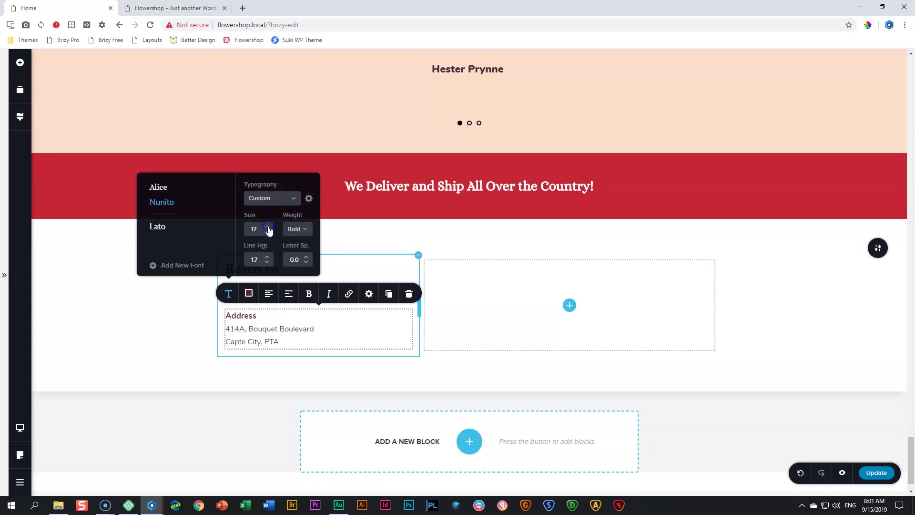
left_click(307, 294)
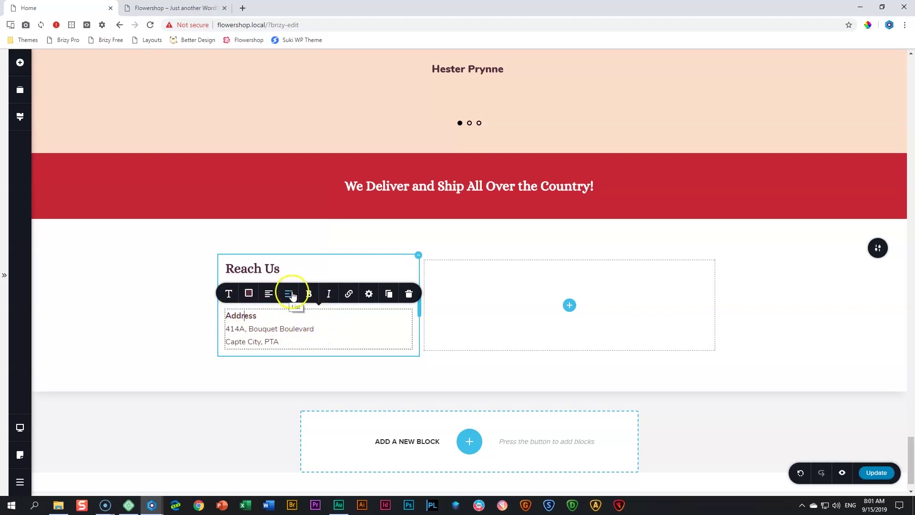
Set the text block's Gap Below to 20 px and duplicate it
left_click(368, 294)
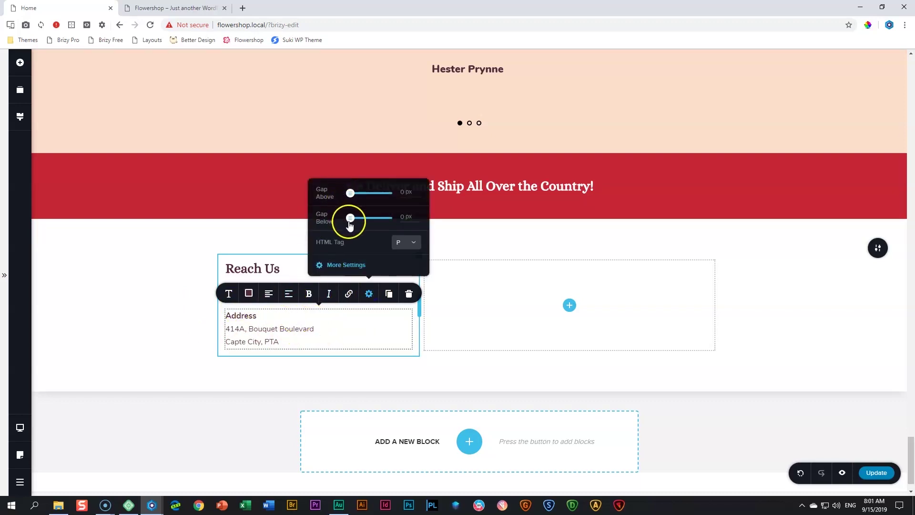
left_click_drag(351, 218, 354, 217)
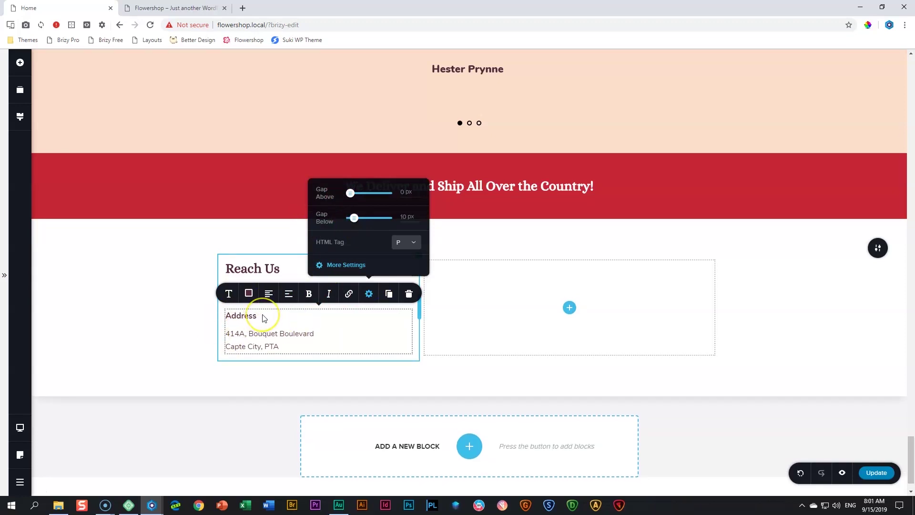
left_click(292, 346)
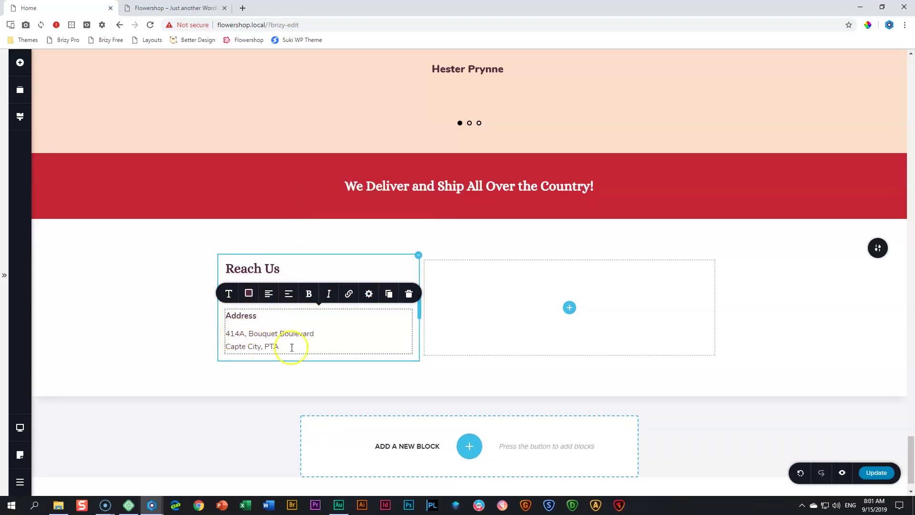
left_click(368, 294)
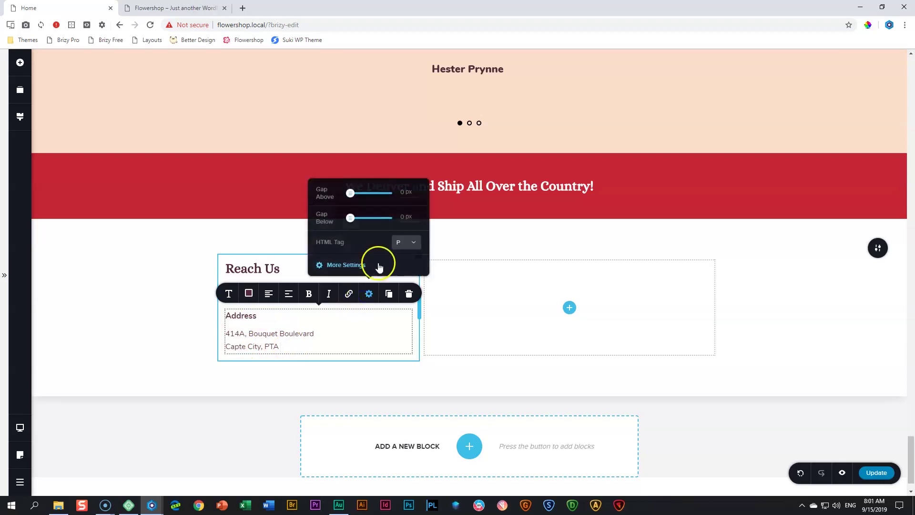
left_click_drag(352, 217, 357, 218)
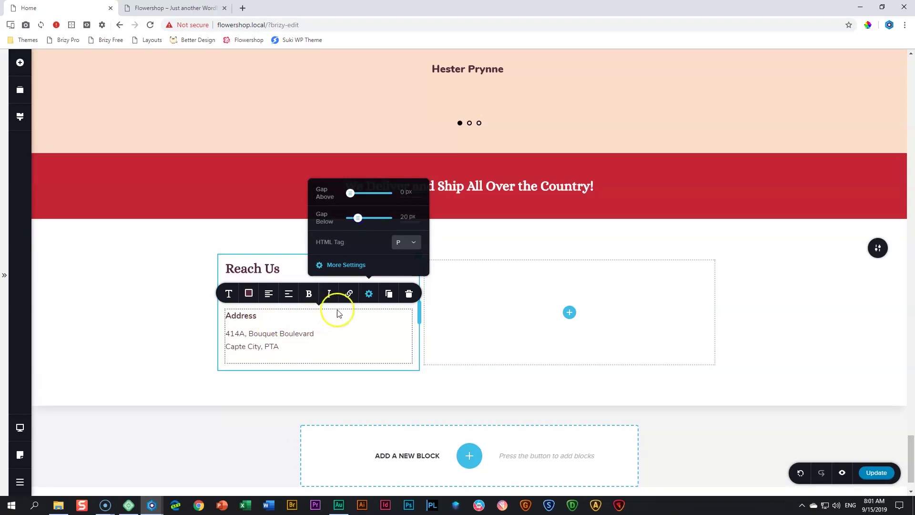
left_click(389, 294)
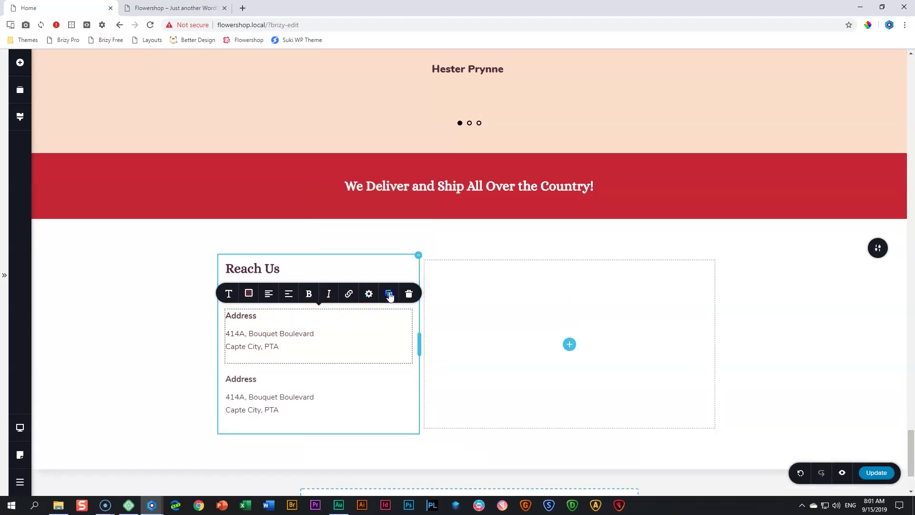
Duplicate the block again and turn the second copy into 'Contact' with the shop's phone number
left_click(389, 293)
left_click(245, 378)
double_click(248, 379)
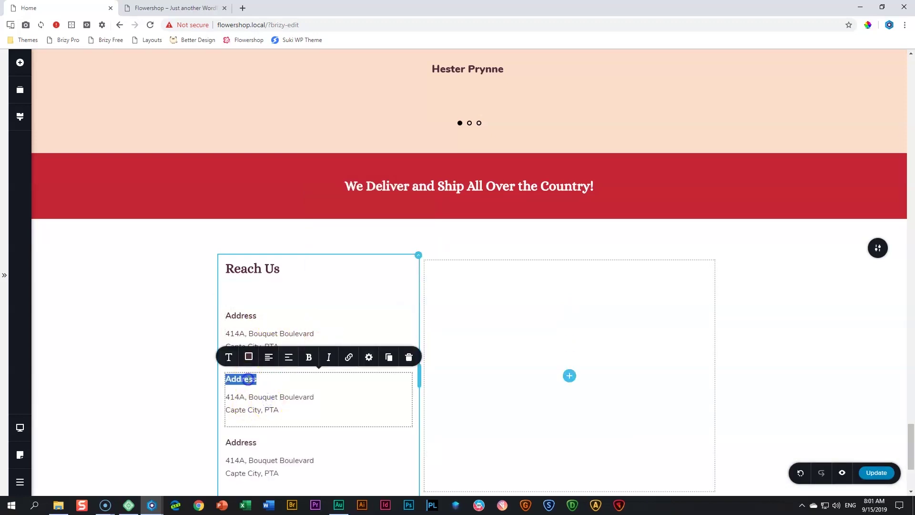
type("Contact")
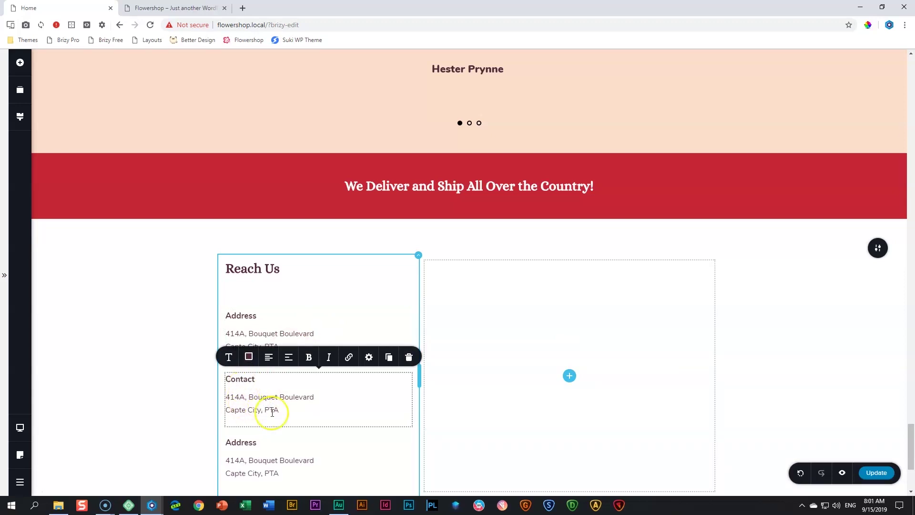
left_click_drag(280, 410, 227, 400)
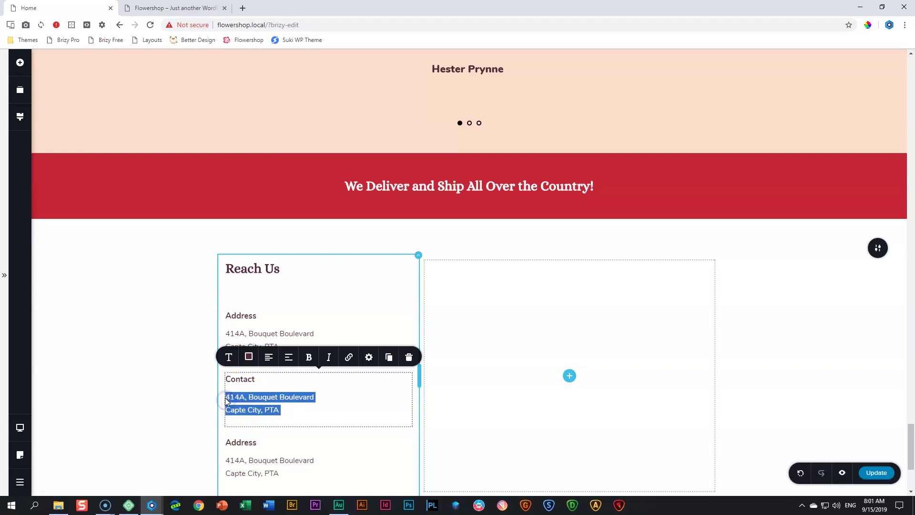
key("BackSpace")
left_click(227, 394)
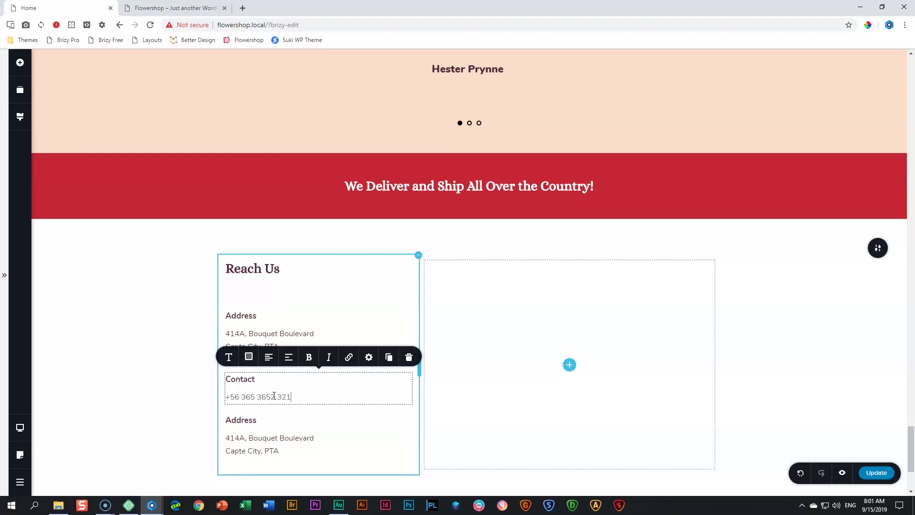
key("Return")
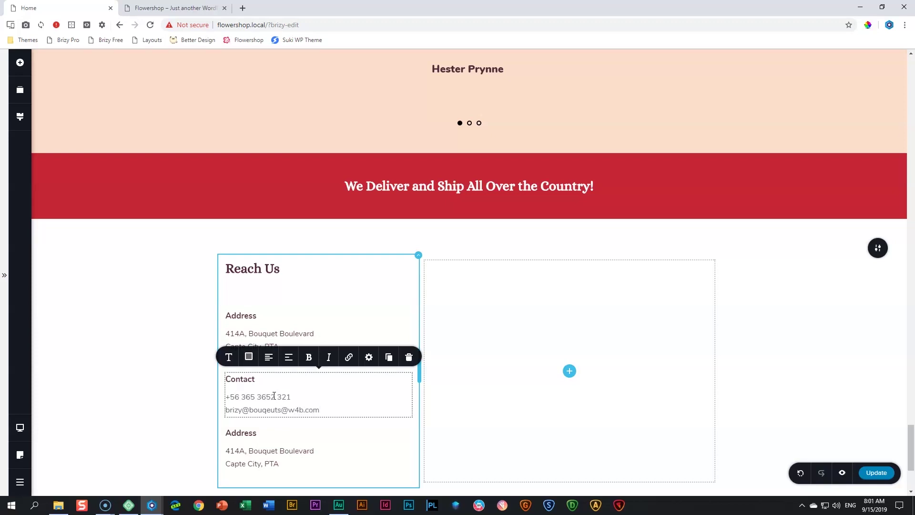
Fix the e-mail address line and give both contact lines a dark text colour
left_click(248, 409)
type(".")
left_click(320, 408)
left_click_drag(321, 409, 223, 395)
left_click(248, 357)
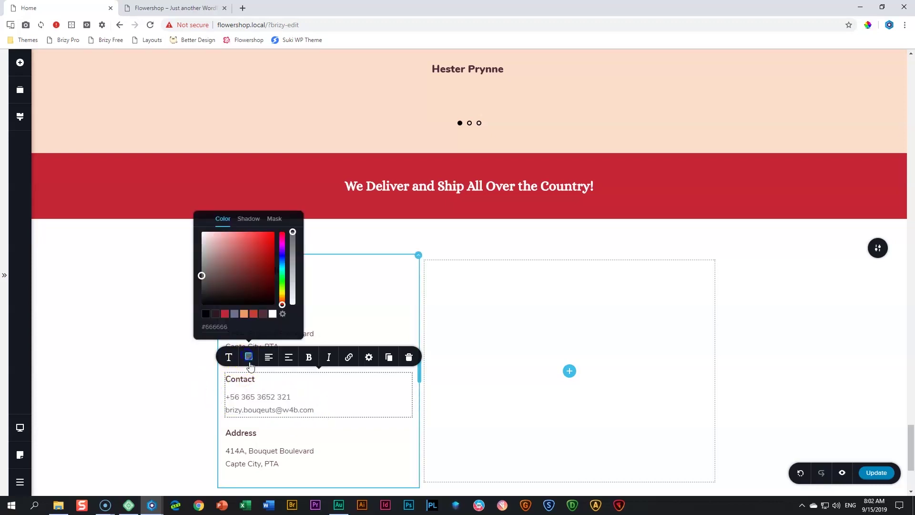
left_click(266, 314)
left_click(292, 395)
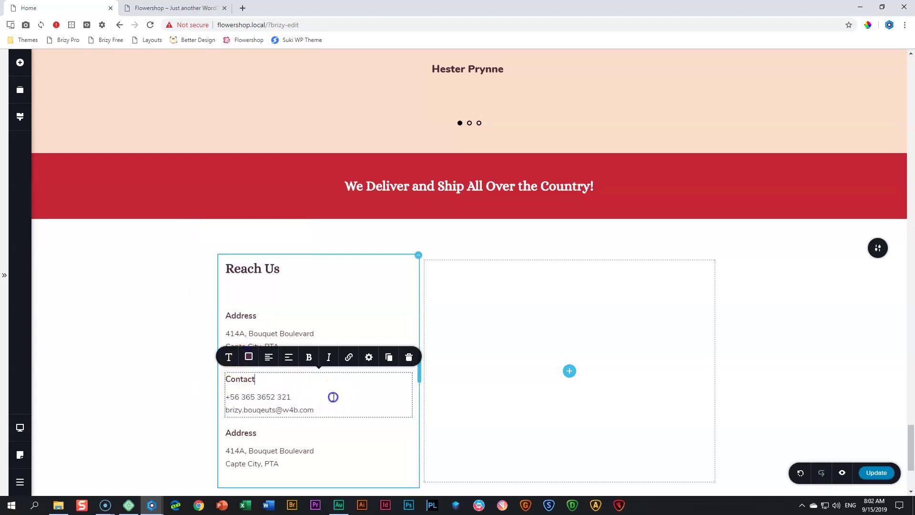
left_click(136, 420)
scroll(143, 424, "down", 3)
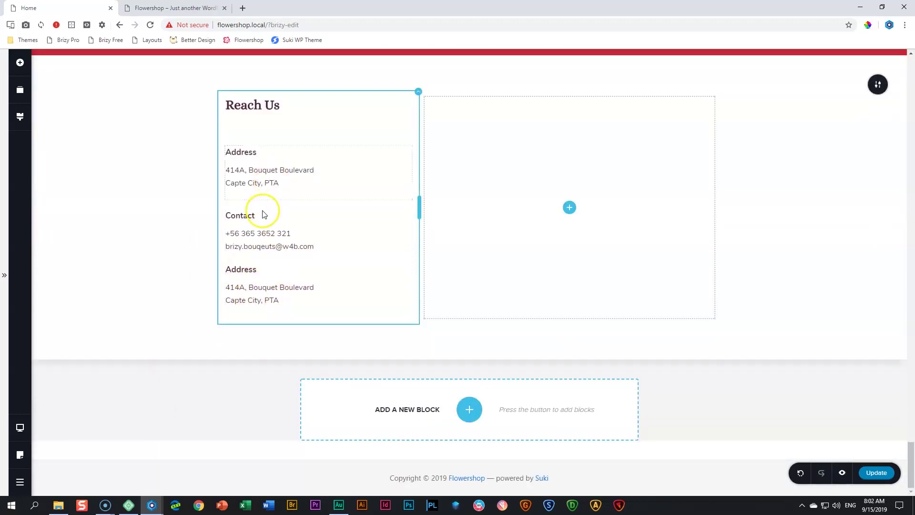
Add a gap below the Contact block paragraphs
left_click(317, 247)
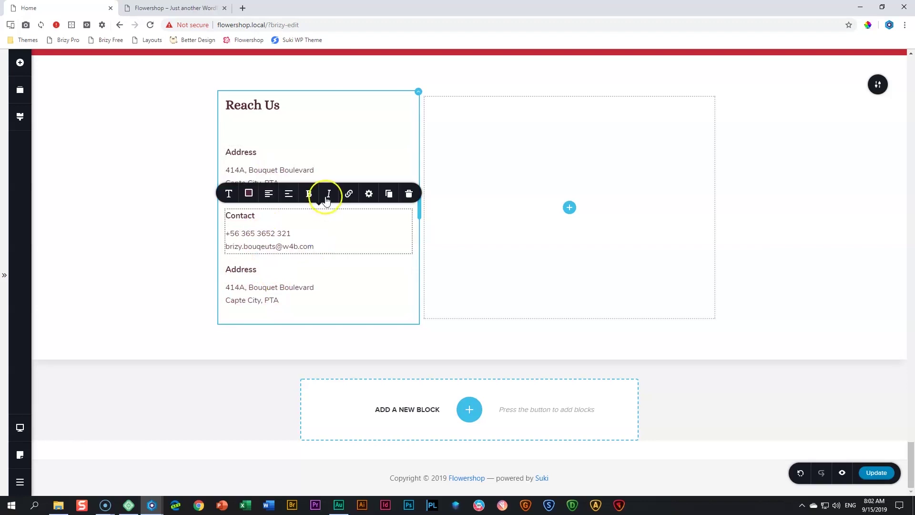
left_click(368, 195)
left_click_drag(352, 117, 358, 115)
left_click(257, 247)
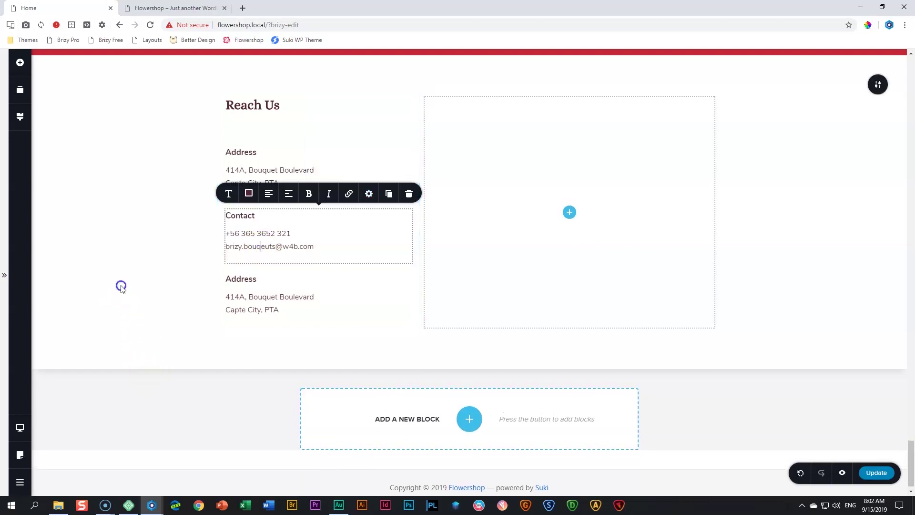
Retitle the third block Hours, listing Monday-Friday: 10am - 3pm and Saturday & Sunday: 8am - 12pm
double_click(237, 279)
type("Hours")
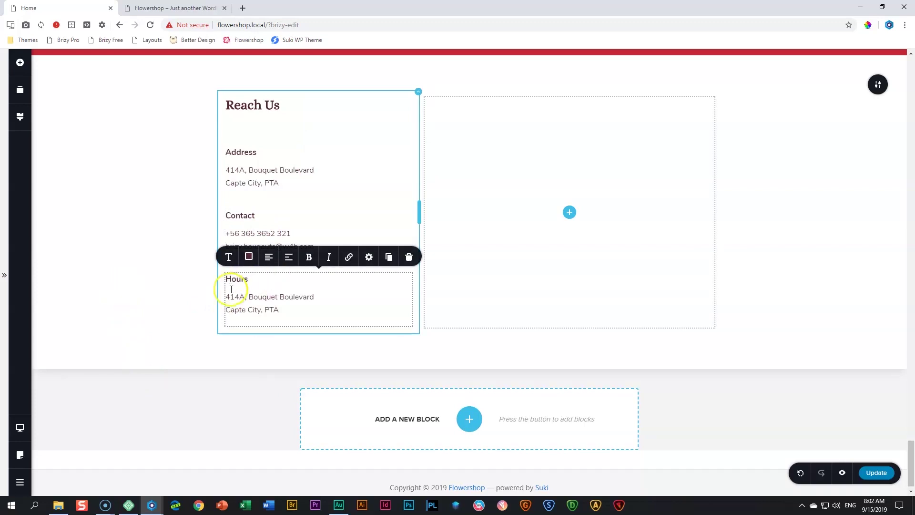
left_click(226, 297)
type("Monday")
type("-Frid")
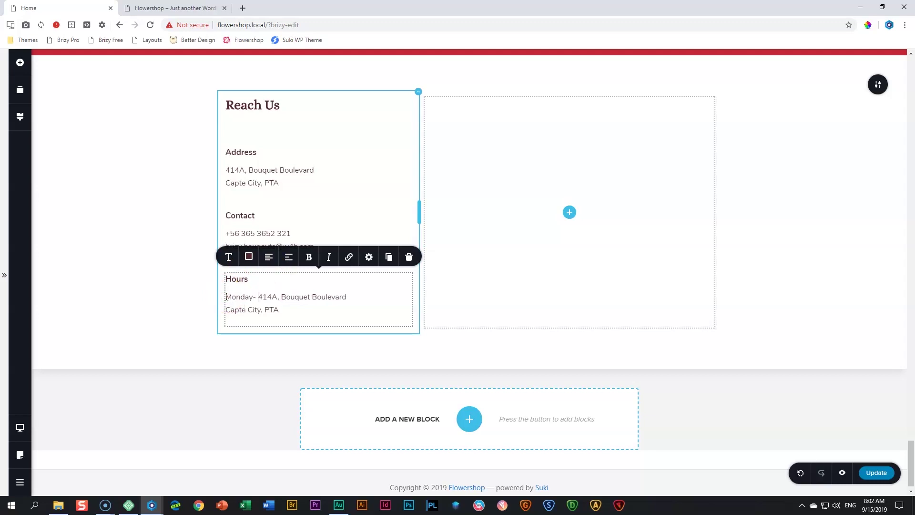
type("ay")
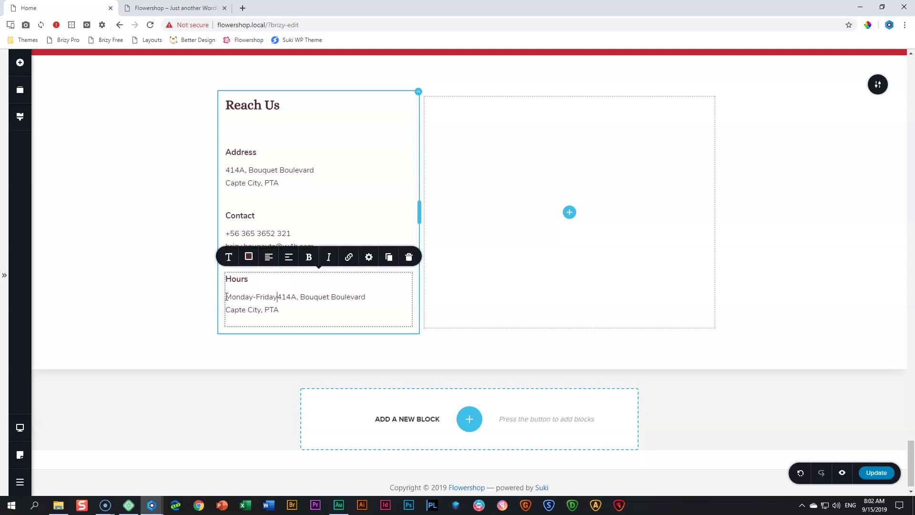
key("BackSpace")
type(": 10am")
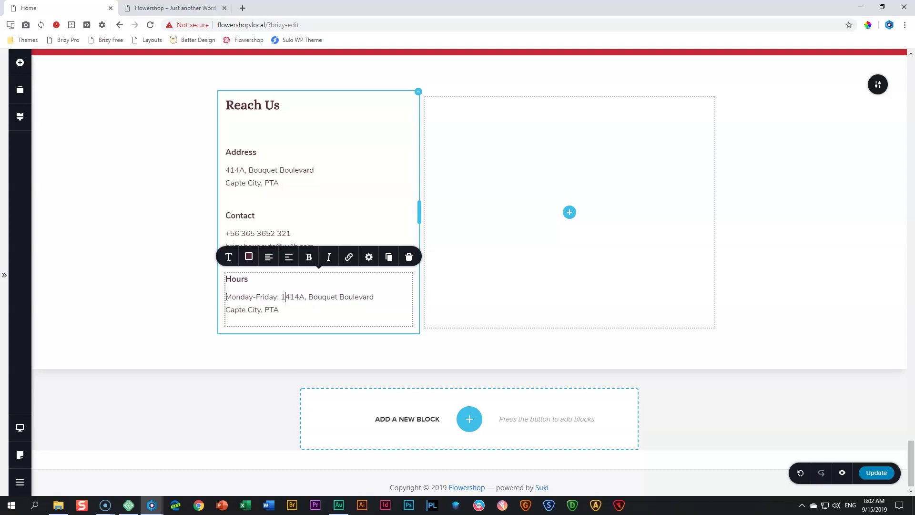
type(" -= 3p")
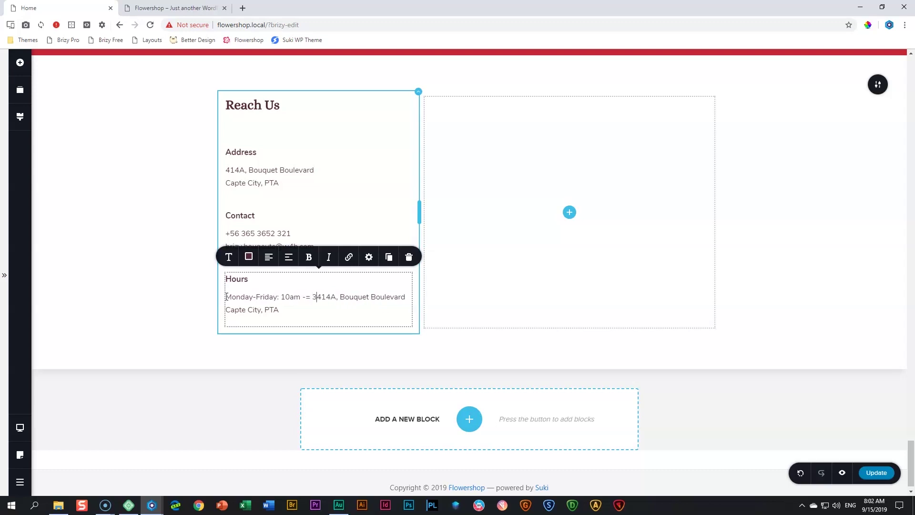
key("BackSpace")
key("BackSpace")
key("BackSpace")
key("BackSpace")
type("3pm")
key("Return")
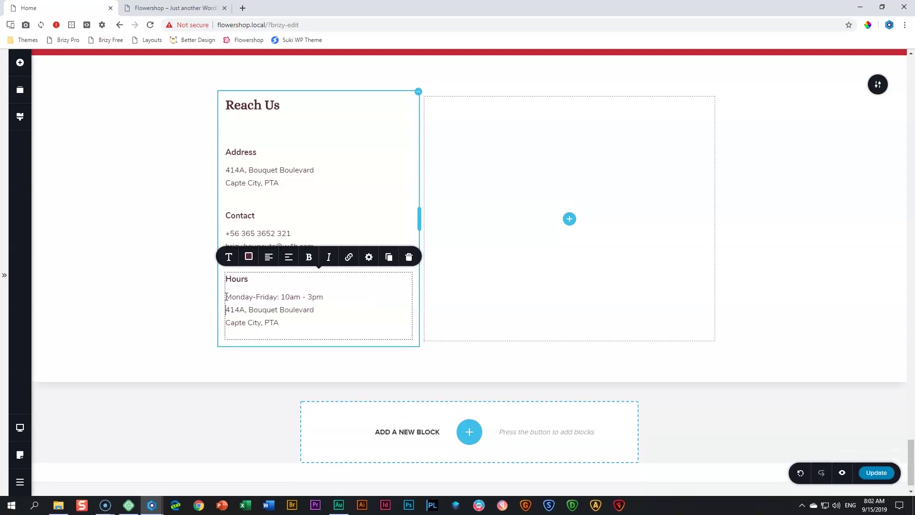
type("Saturday ")
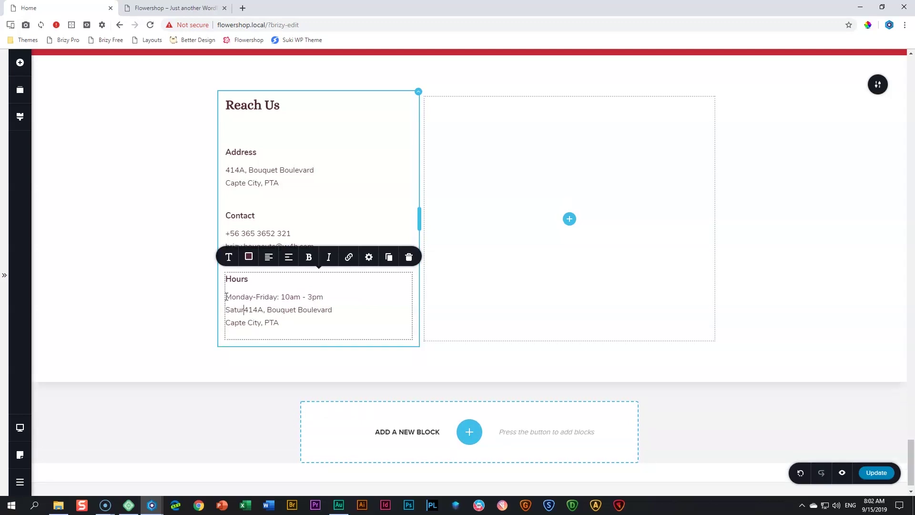
type("& Sunday: 8am - 12pm")
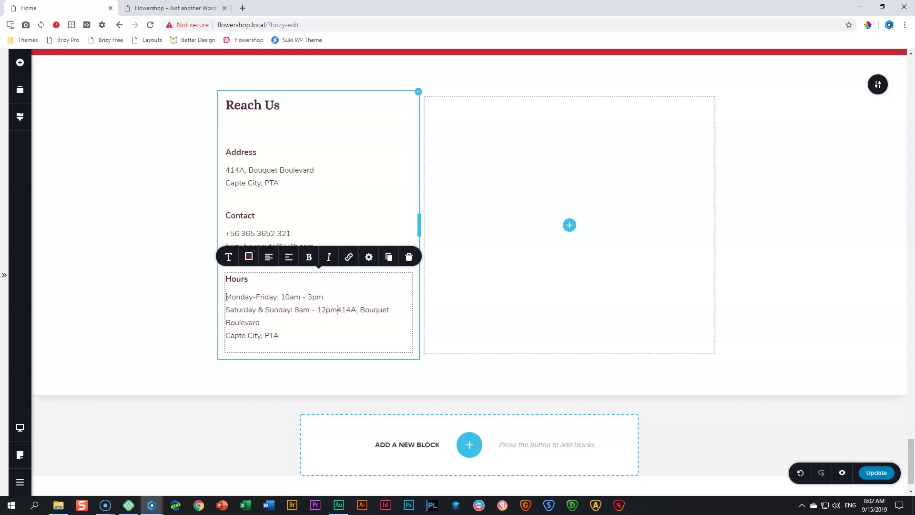
key("Delete")
key("Delete")
key("Delete")
key("Delete")
key("Delete")
key("Delete")
key("Delete")
key("Delete")
key("Delete")
key("Delete")
key("Delete")
key("Delete")
key("Delete")
key("Delete")
key("Delete")
key("Delete")
key("Delete")
key("Delete")
key("Delete")
key("Delete")
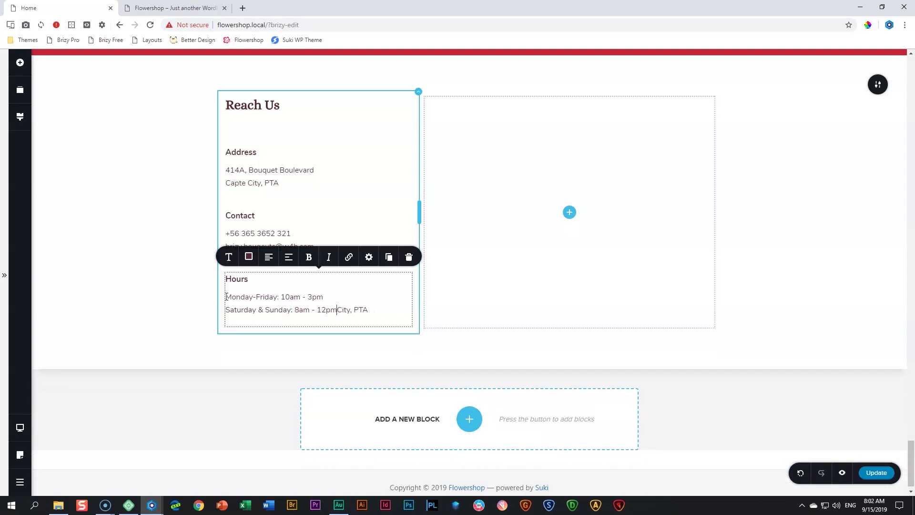
left_click(23, 262)
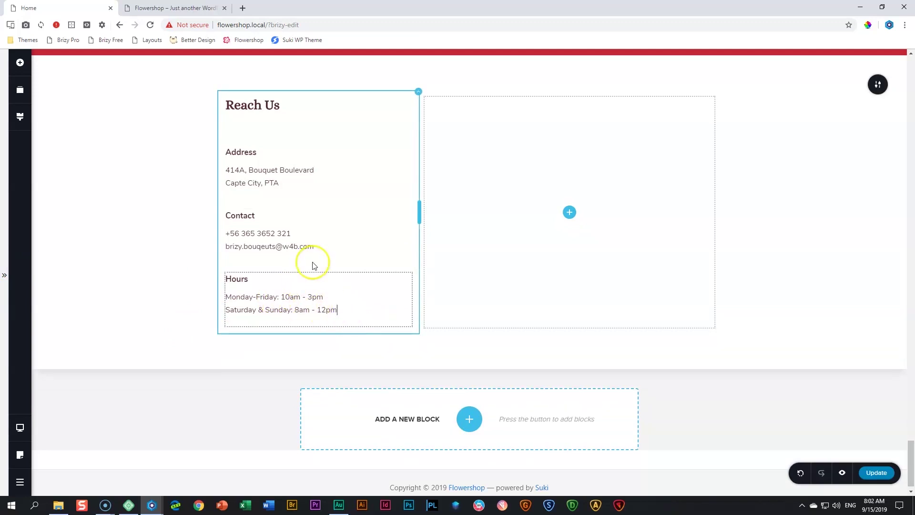
Set the Hours text's Gap Below to 0 px
left_click(345, 304)
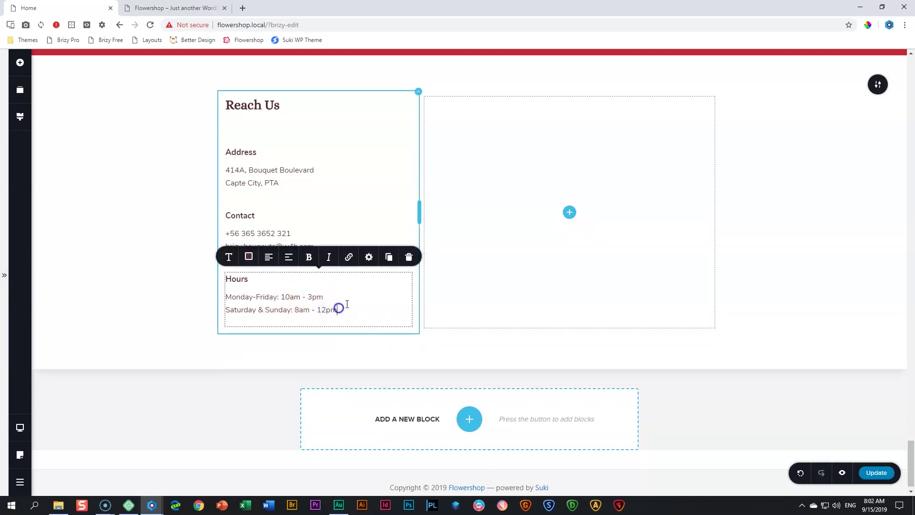
left_click(369, 257)
left_click_drag(358, 181, 348, 182)
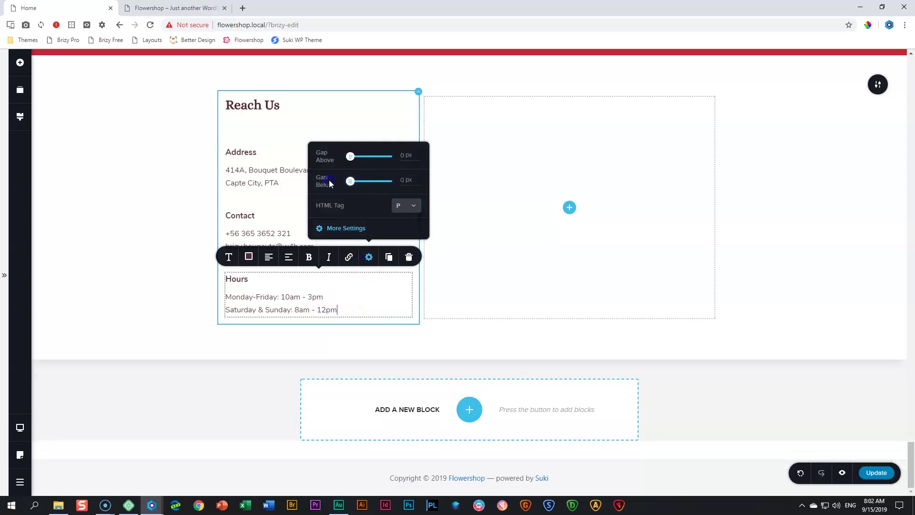
left_click(106, 258)
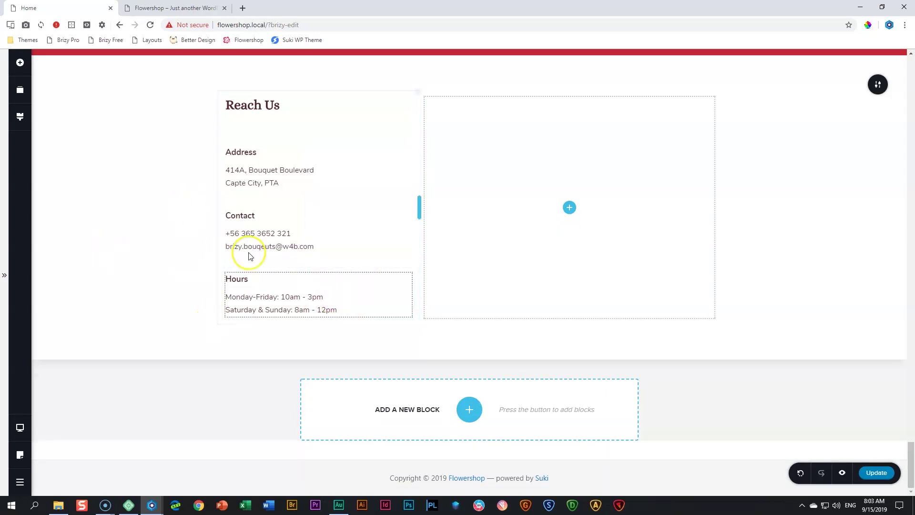
Copy the Reach Us heading into the right column and retitle it Get in Touch
left_click(281, 104)
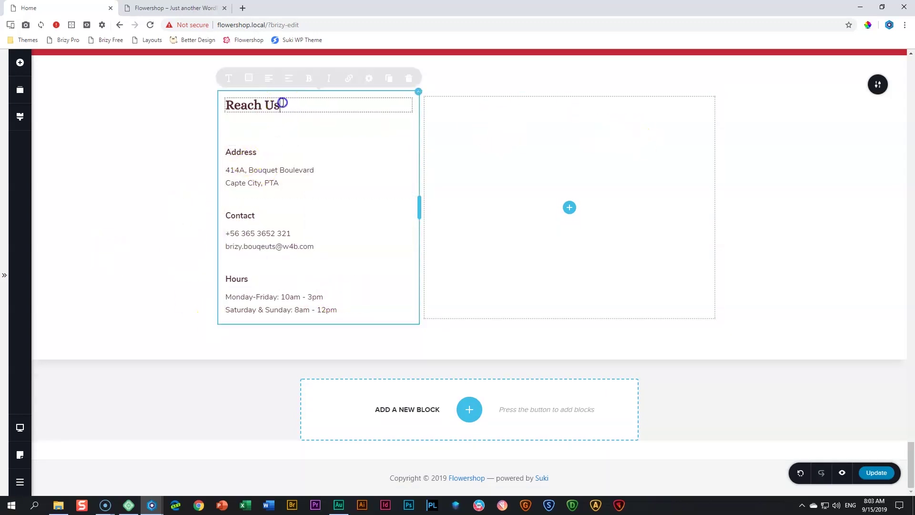
left_click(392, 85)
left_click_drag(268, 128, 541, 189)
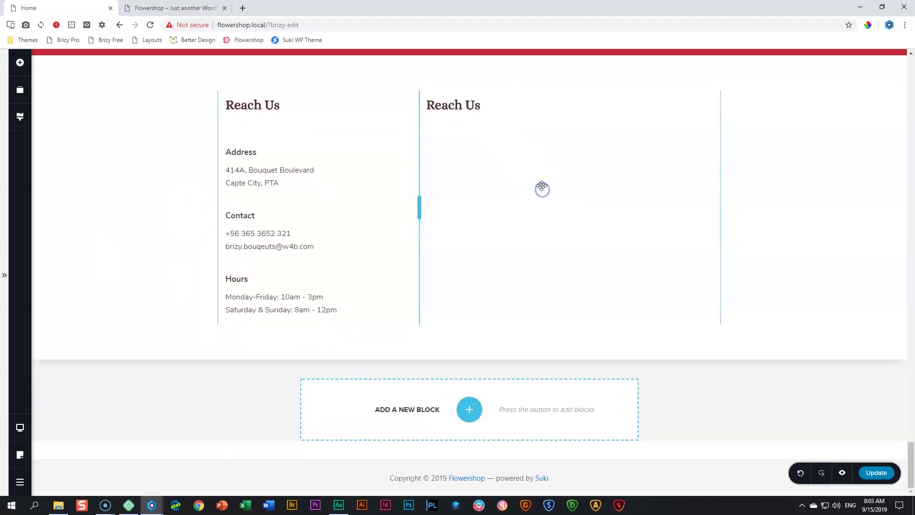
triple_click(459, 106)
type("Get in Touch")
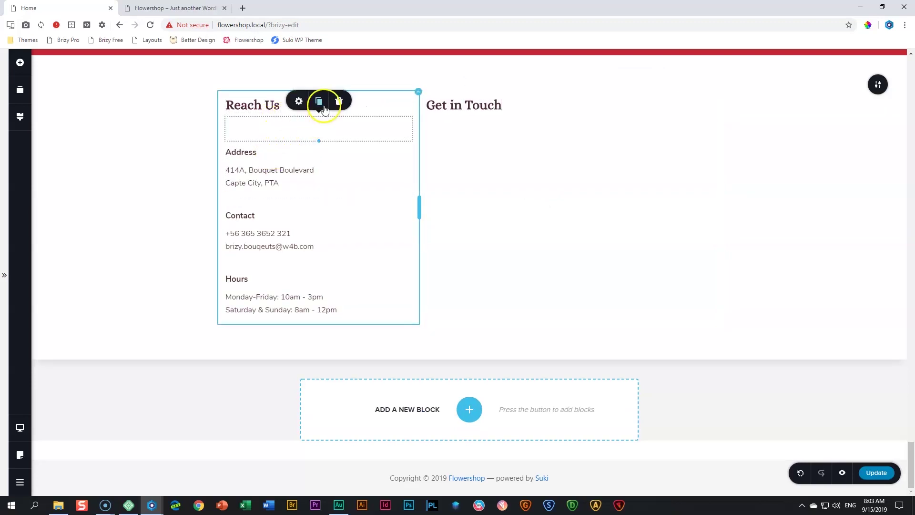
Copy the Reach Us spacer and place it under the Get in Touch heading
left_click(319, 101)
left_click_drag(300, 158, 455, 136)
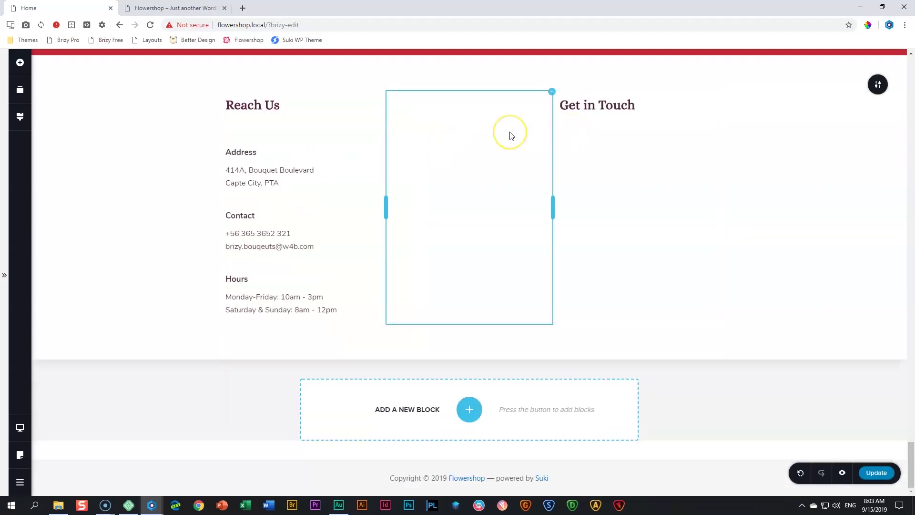
left_click_drag(511, 136, 293, 154)
left_click_drag(475, 133, 488, 122)
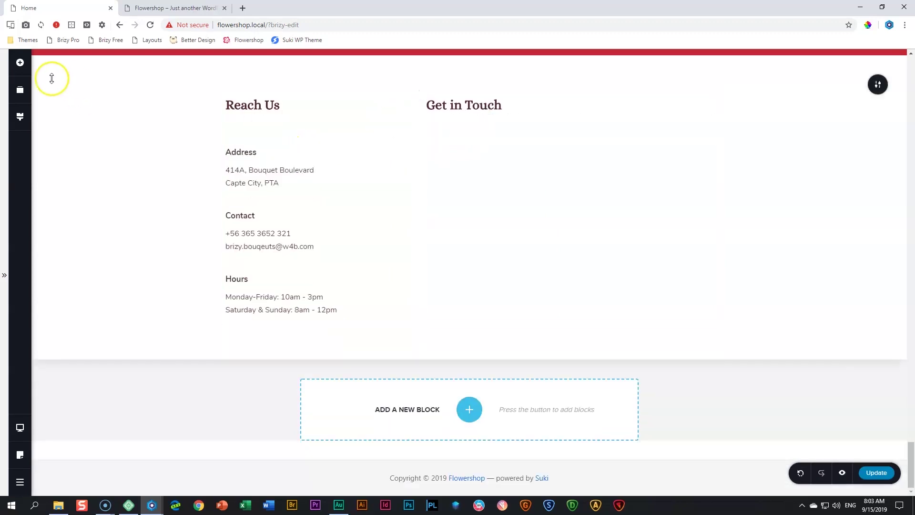
Add a form under Get in Touch and make its first field a Text field at 50% width
left_click(31, 67)
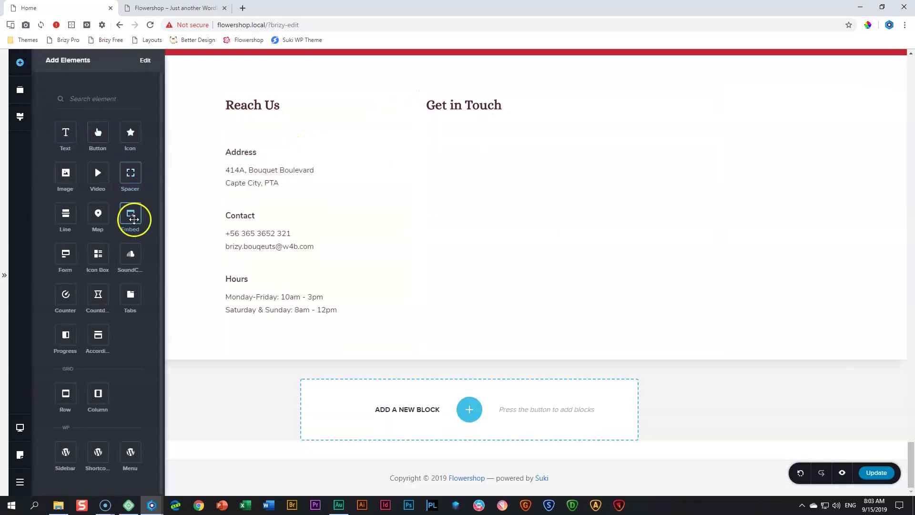
left_click_drag(71, 255, 470, 146)
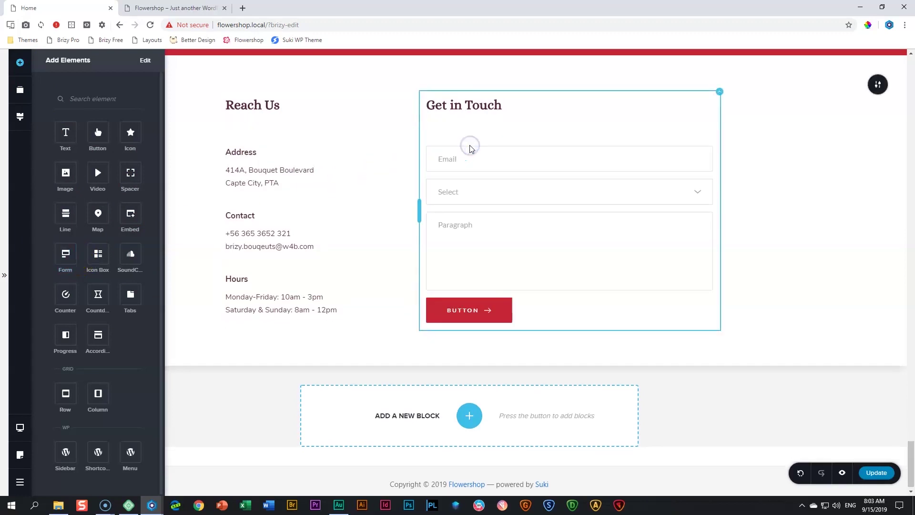
left_click(461, 160)
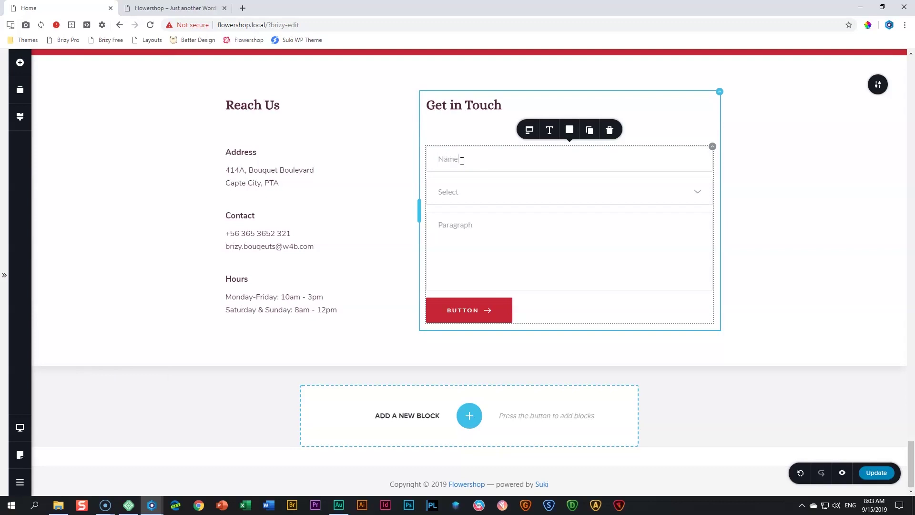
left_click(529, 129)
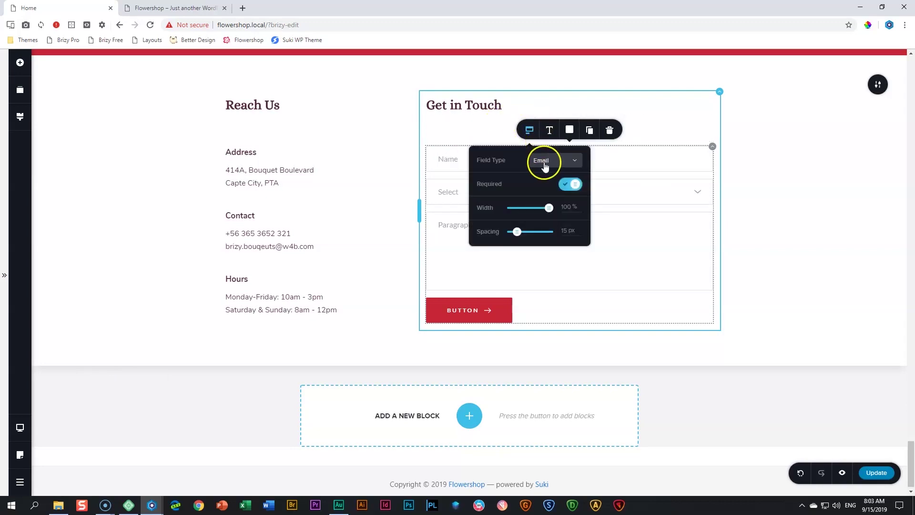
left_click(545, 162)
left_click(545, 176)
left_click(567, 208)
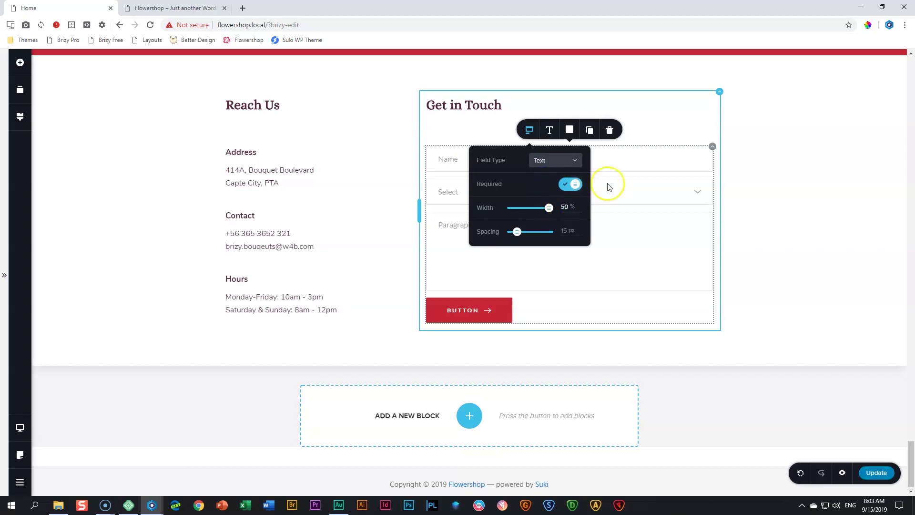
left_click(632, 160)
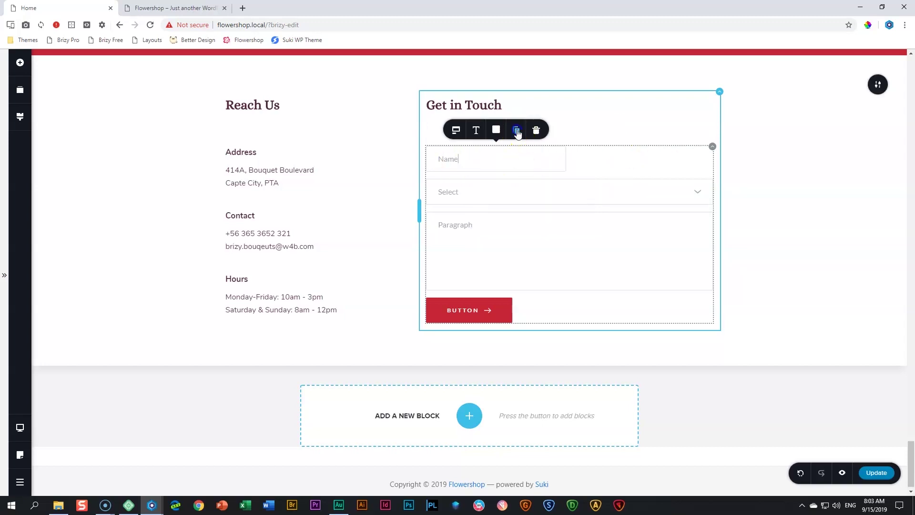
Turn the copied half-width field into an Email field and delete the Select field
double_click(596, 159)
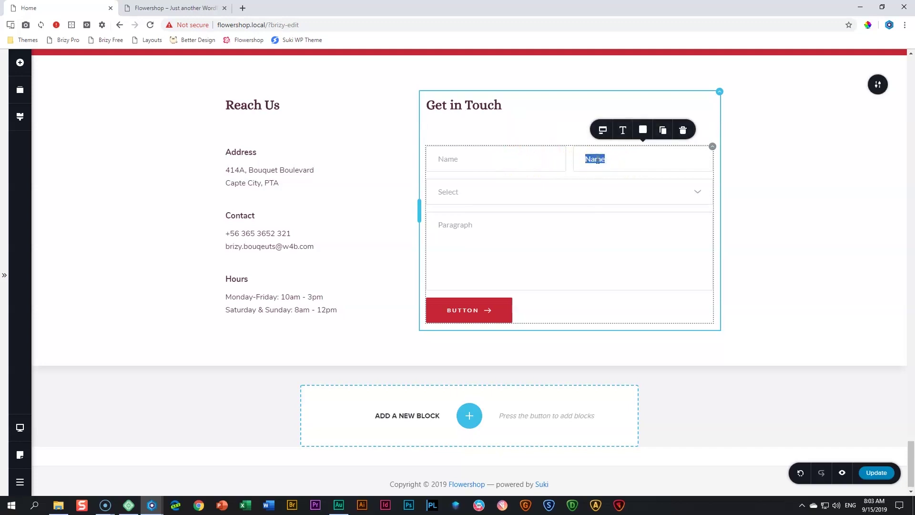
left_click(603, 130)
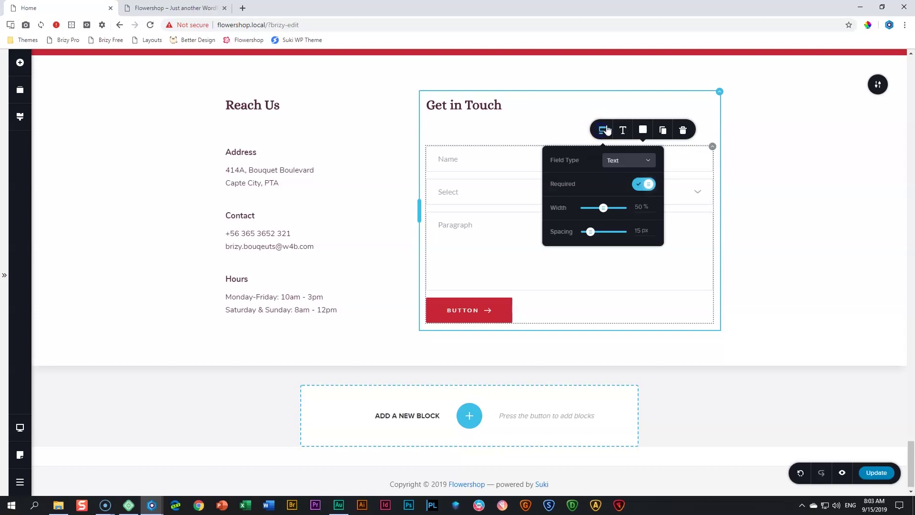
left_click(634, 161)
left_click(616, 190)
left_click(491, 180)
left_click(596, 185)
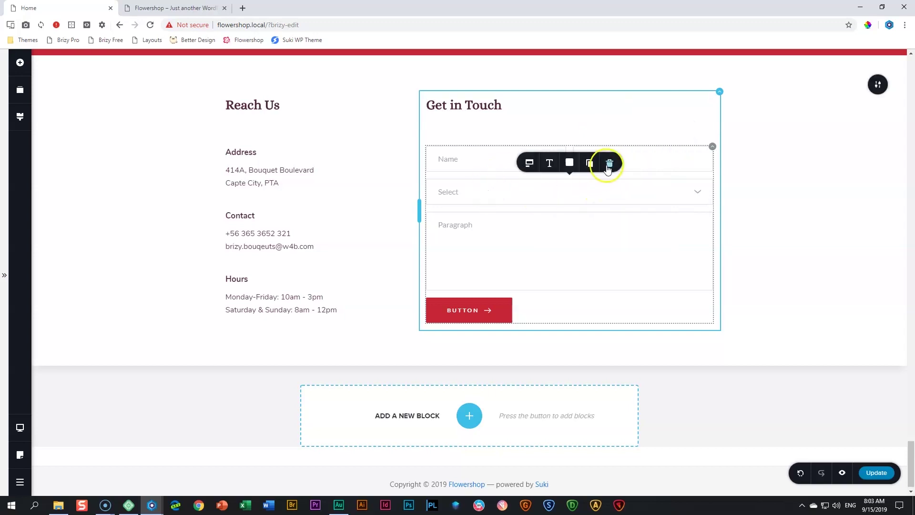
left_click(607, 163)
Rename the Paragraph field to Message and set the form text to Nunito Bold, size 18
double_click(466, 191)
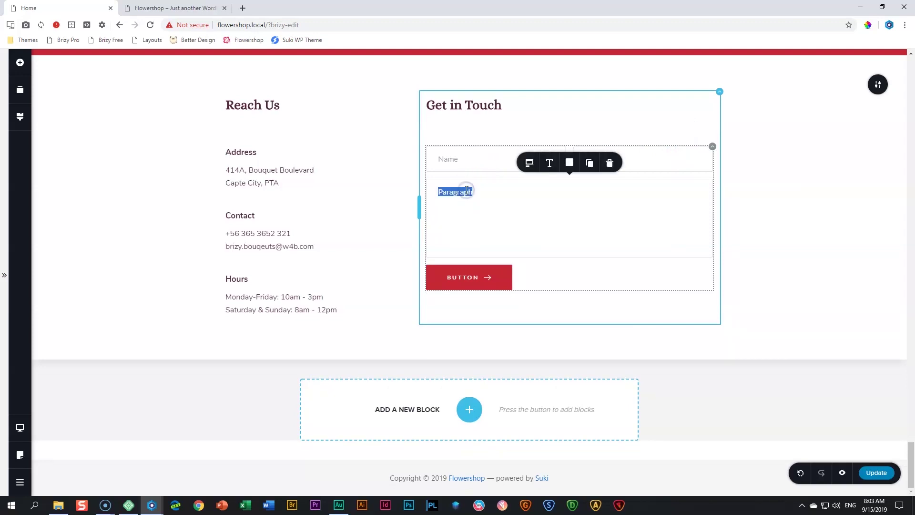
type("Messa")
left_click(550, 162)
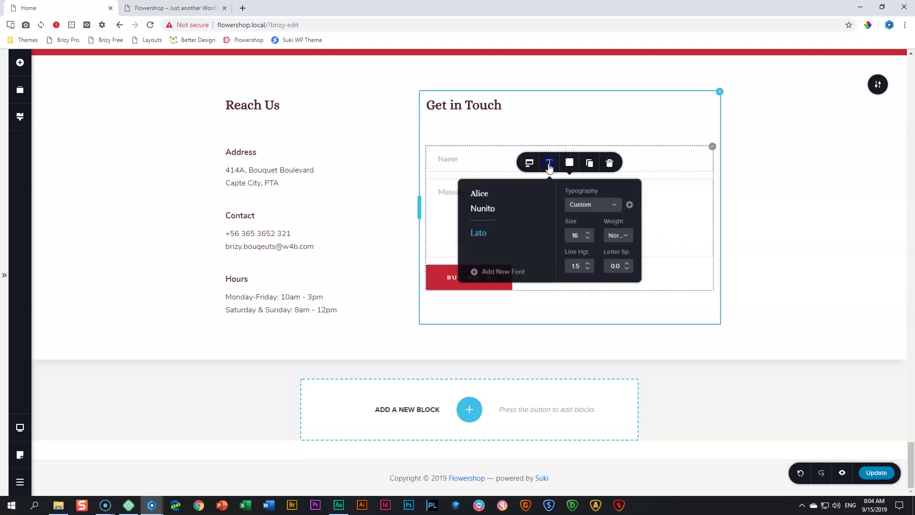
left_click(483, 209)
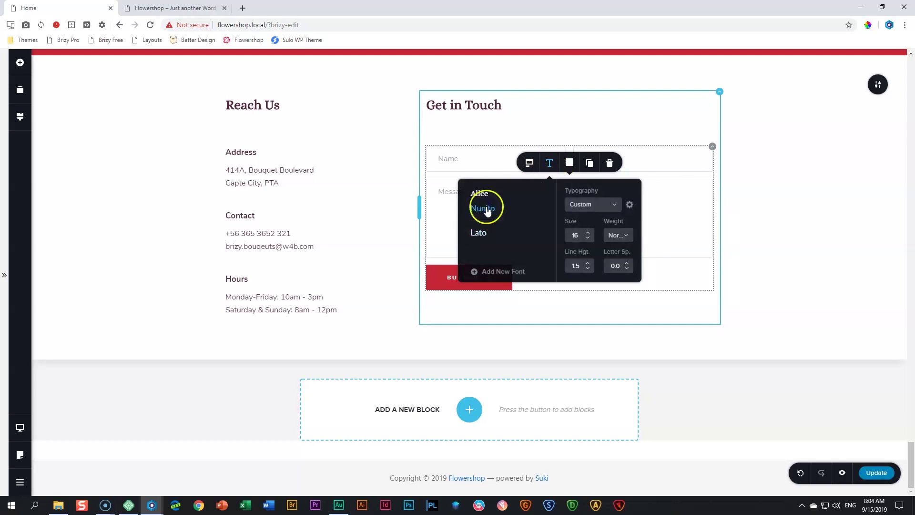
left_click(619, 237)
left_click(618, 309)
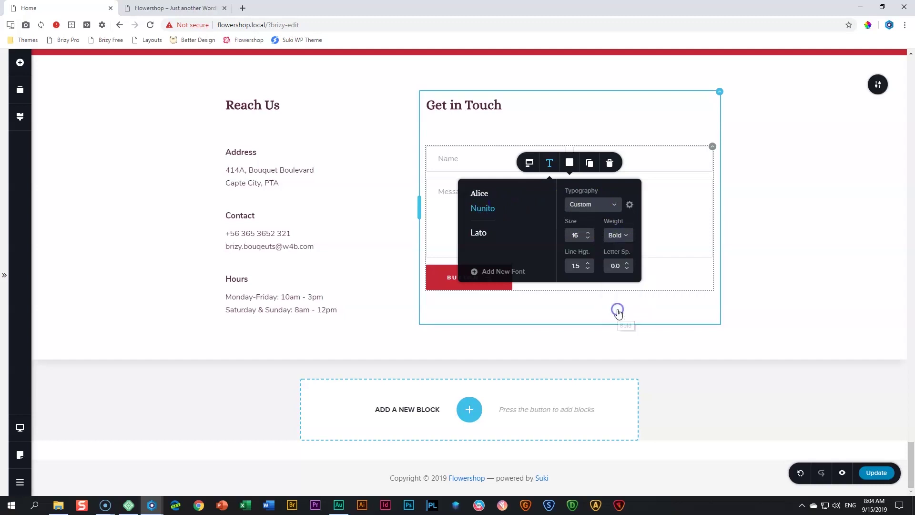
left_click(588, 233)
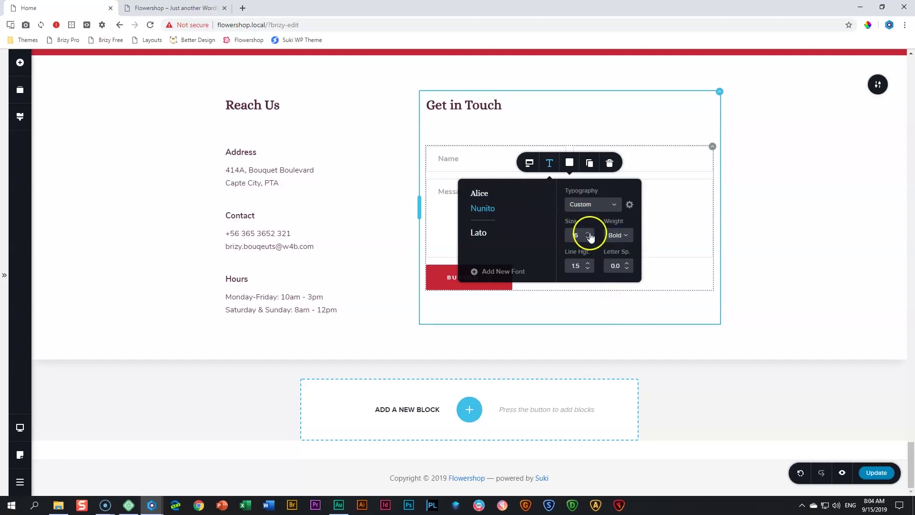
left_click(590, 233)
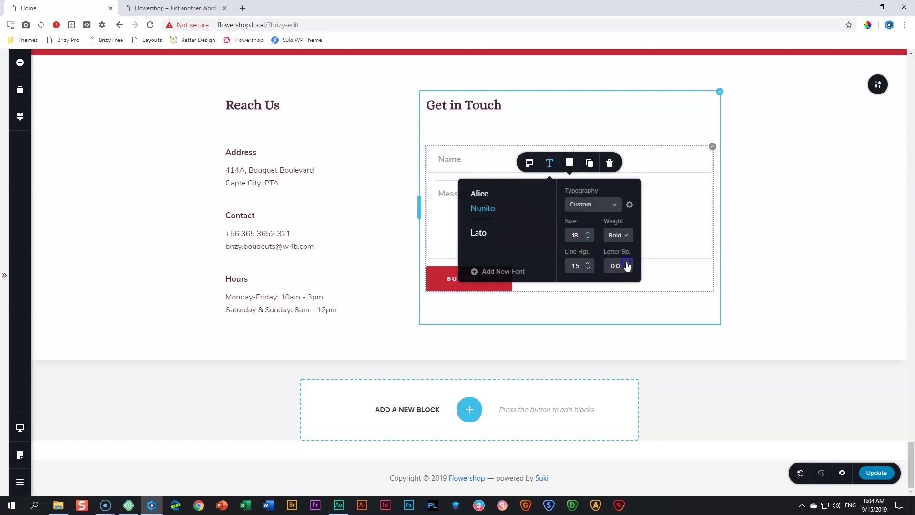
Make field backgrounds transparent, labels #512936 at 100%, and borders #512936 at 48% opacity
left_click(570, 162)
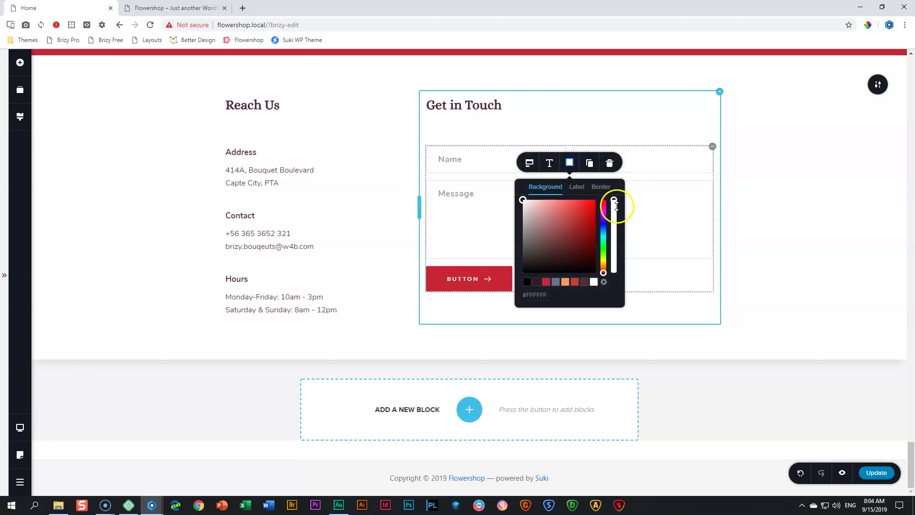
left_click_drag(615, 201, 620, 300)
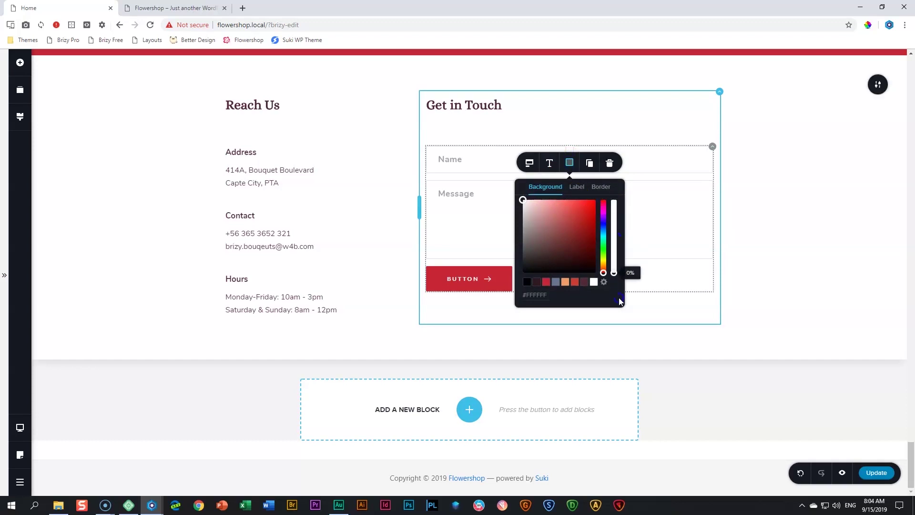
left_click(577, 188)
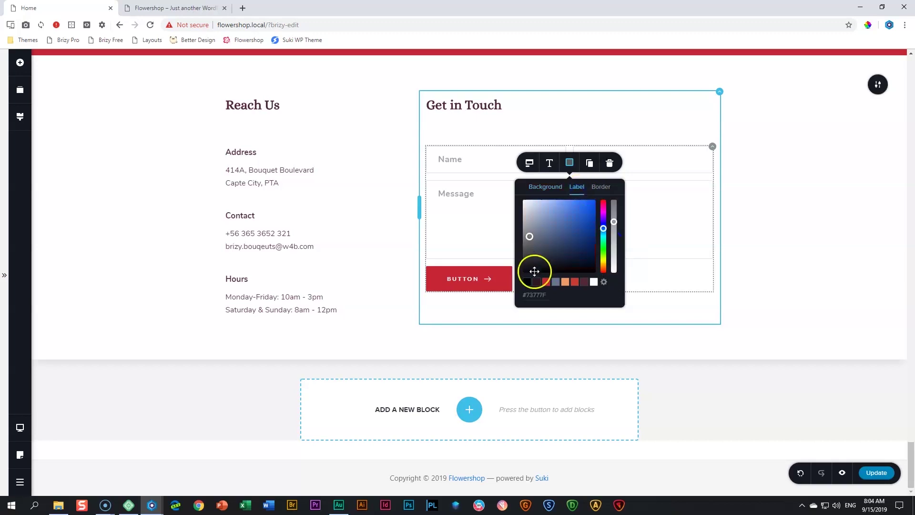
left_click(585, 282)
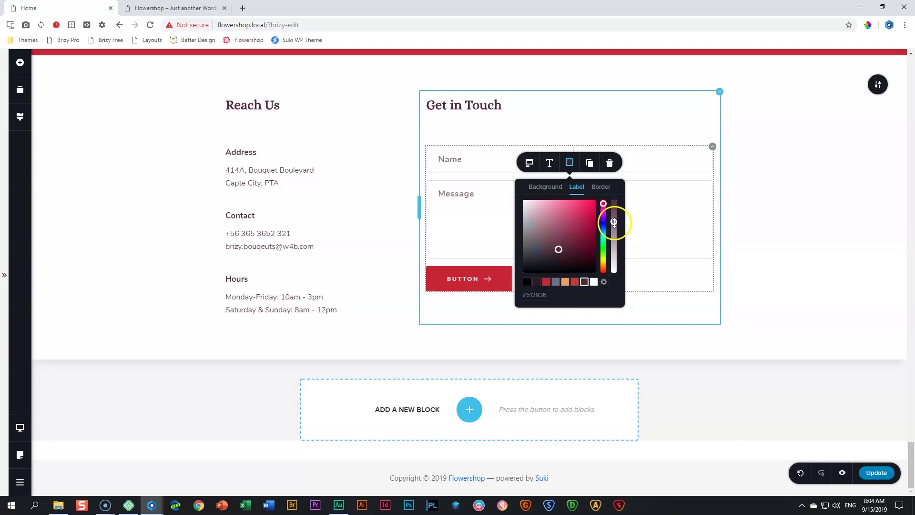
left_click(614, 223)
left_click_drag(617, 201, 617, 193)
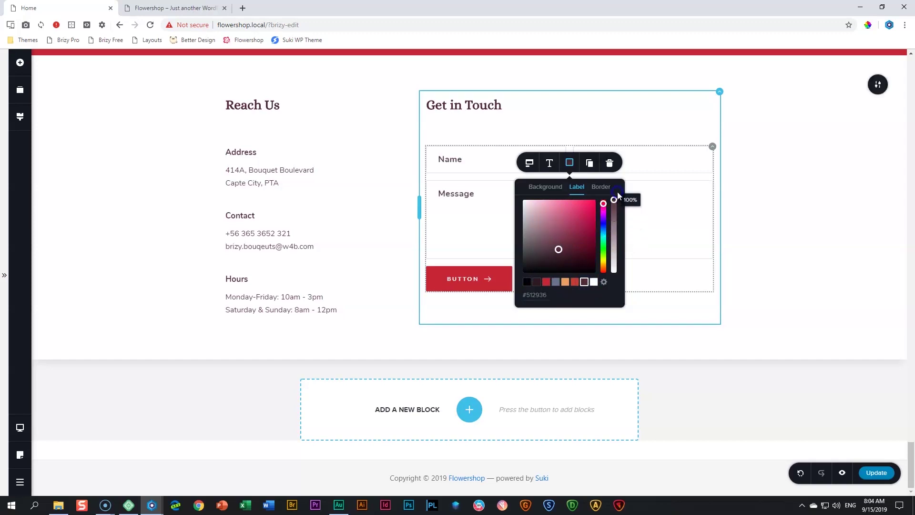
left_click(601, 186)
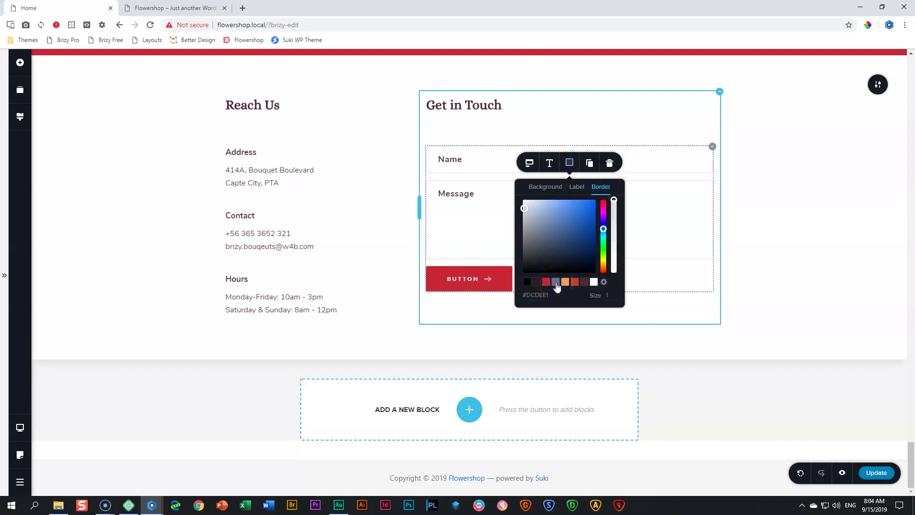
left_click(585, 281)
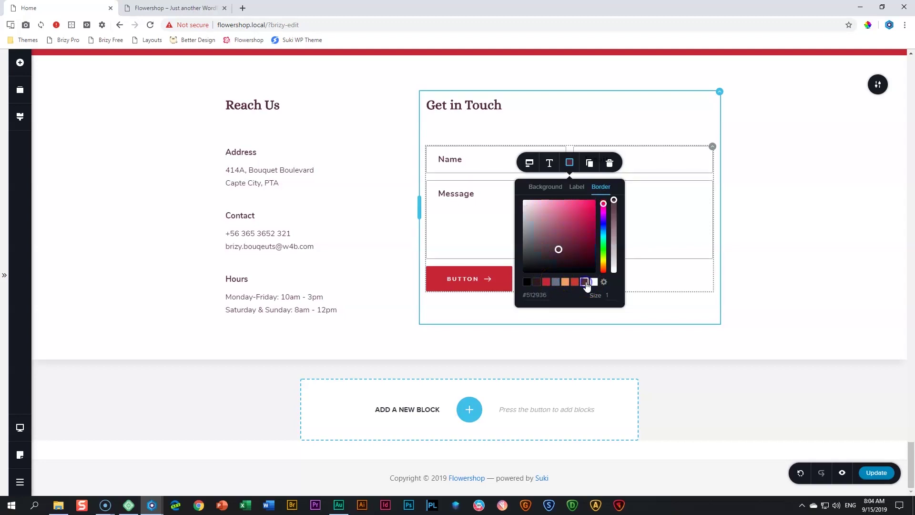
left_click_drag(614, 199, 614, 238)
left_click(747, 239)
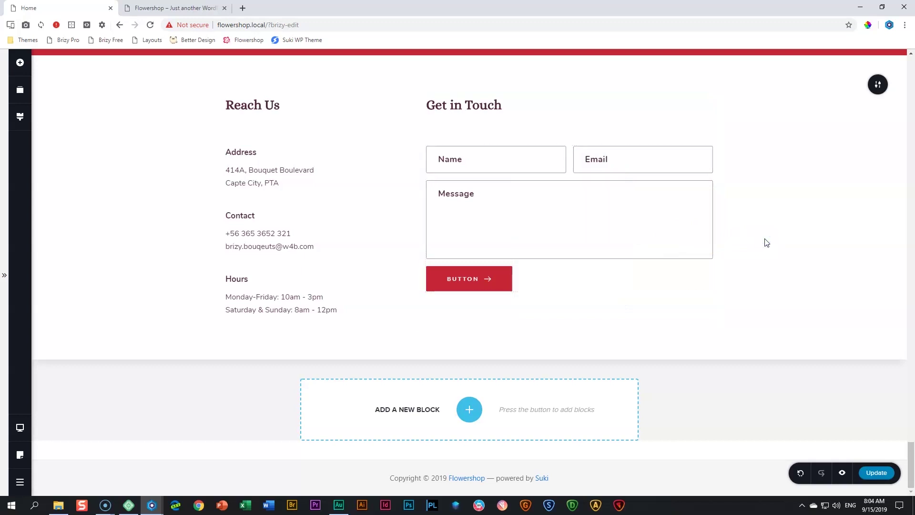
Relabel the submit button SEND in Bold 14 px text
left_click(474, 282)
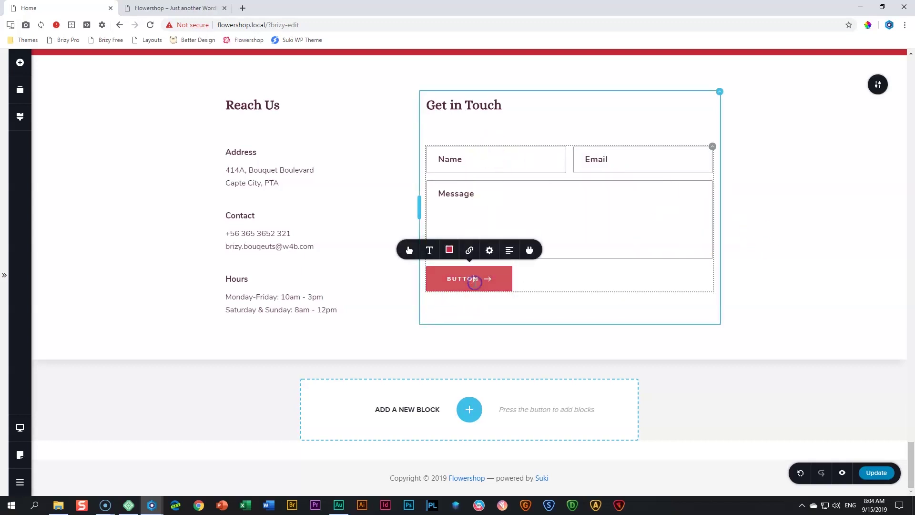
double_click(470, 281)
type("s")
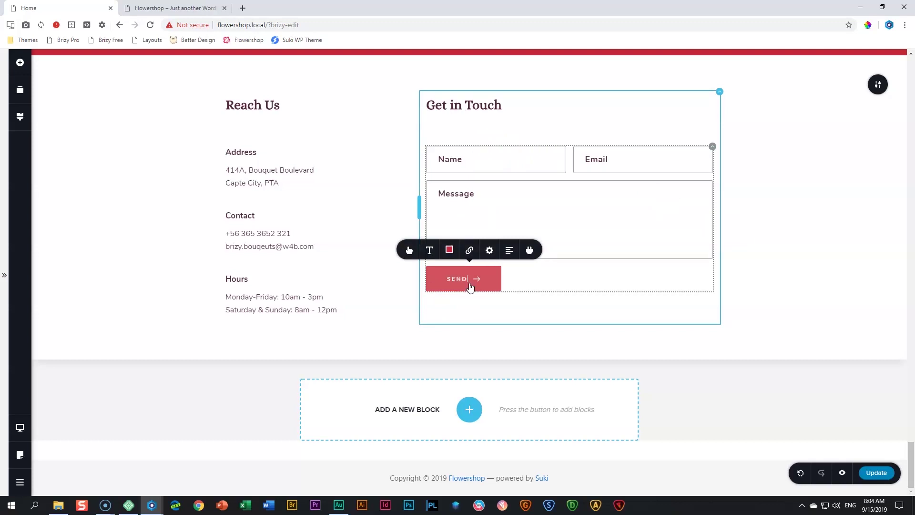
left_click(409, 250)
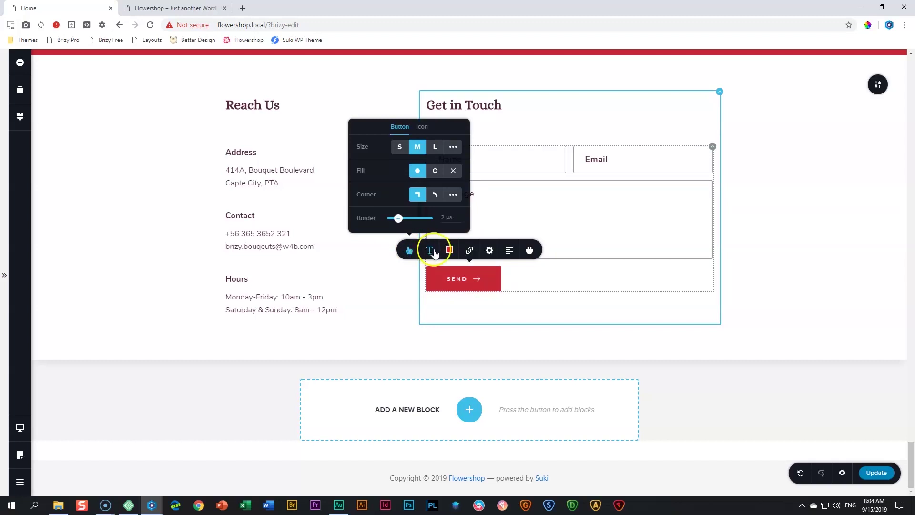
left_click(430, 250)
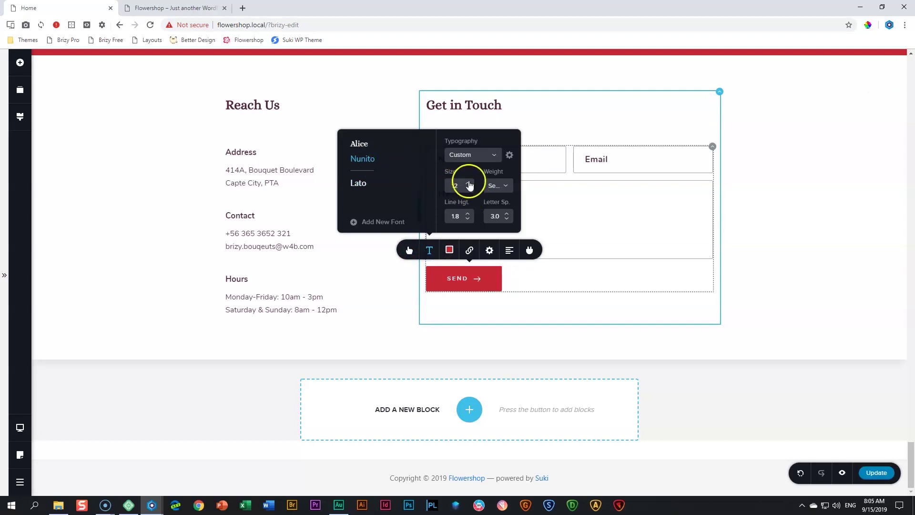
left_click(496, 186)
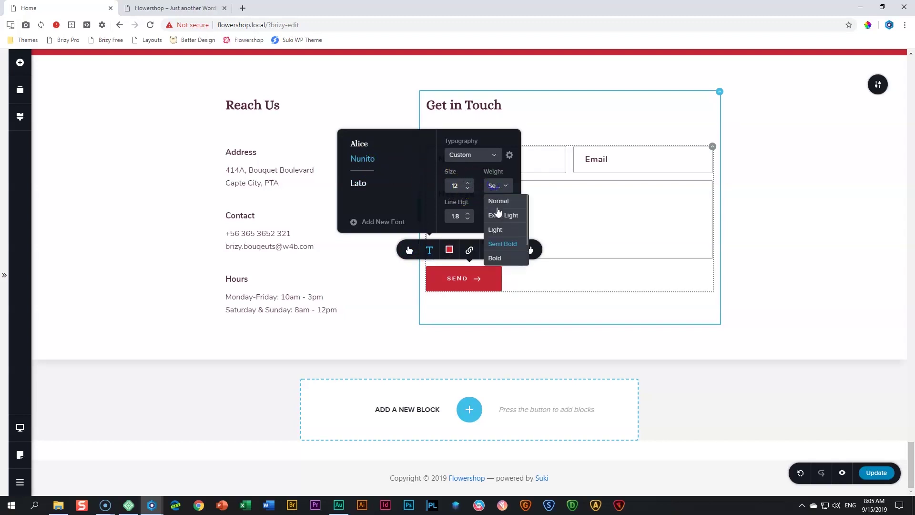
left_click(495, 258)
left_click(468, 183)
left_click(468, 183)
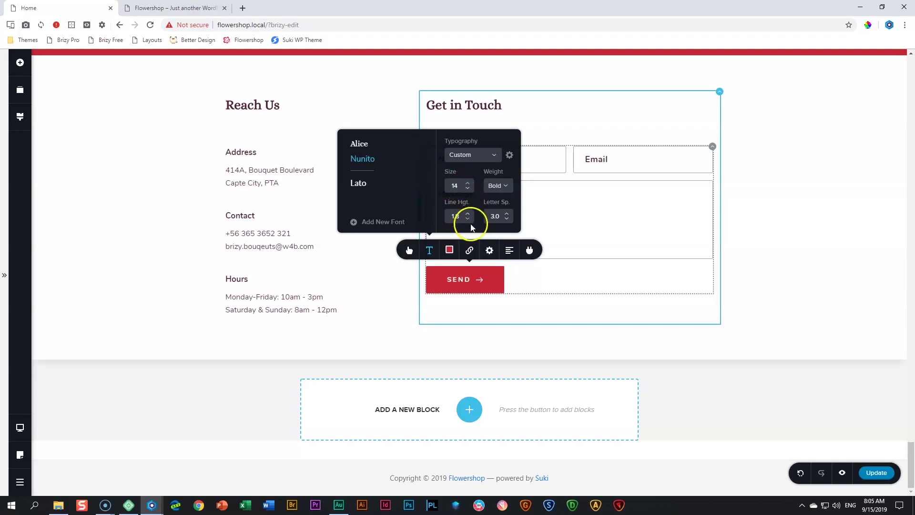
Give the SEND button rounded corners and right-align it under the Message field
left_click(409, 250)
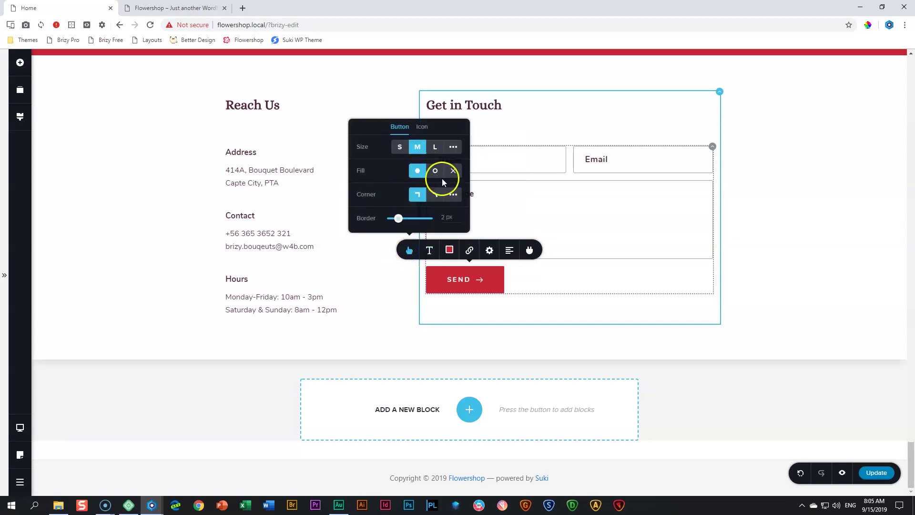
left_click(435, 197)
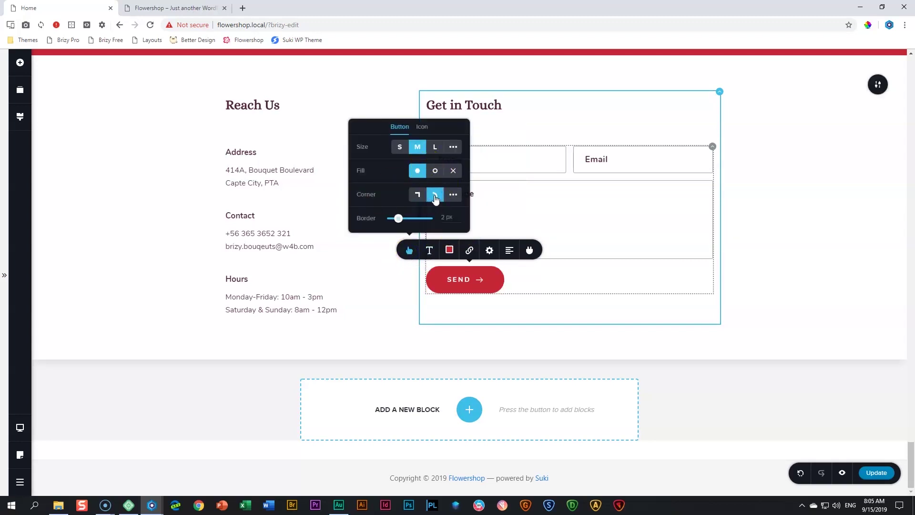
left_click(510, 252)
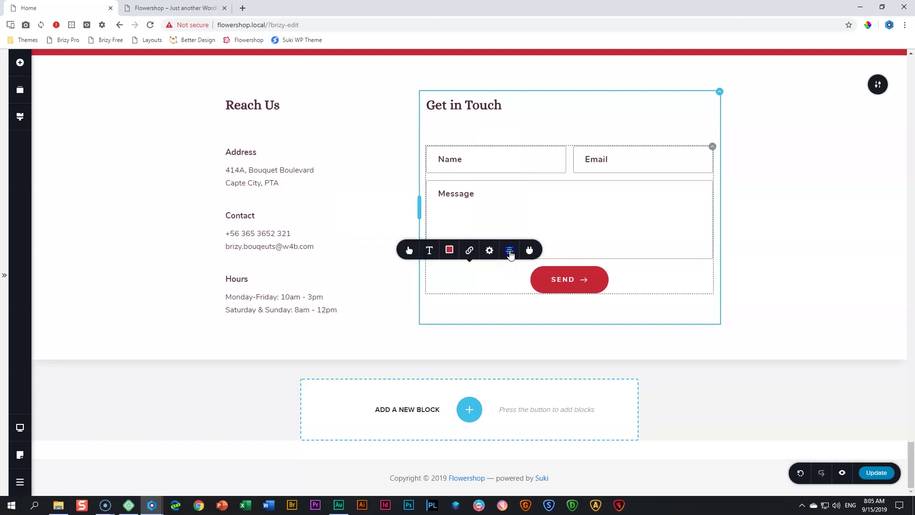
left_click(510, 251)
left_click(769, 268)
left_click(394, 163)
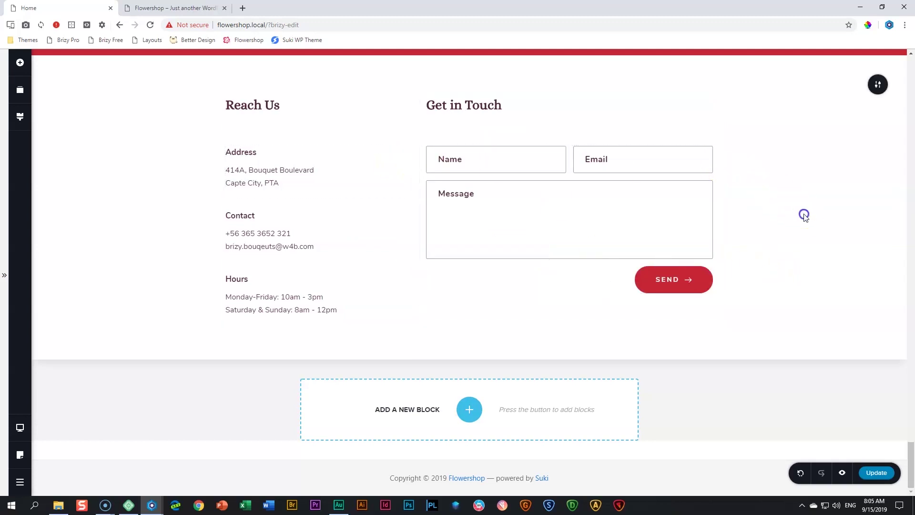
left_click(810, 241)
Place a Map element below the contact columns with the address LONG STREET, CAPE TOWN
left_click(22, 70)
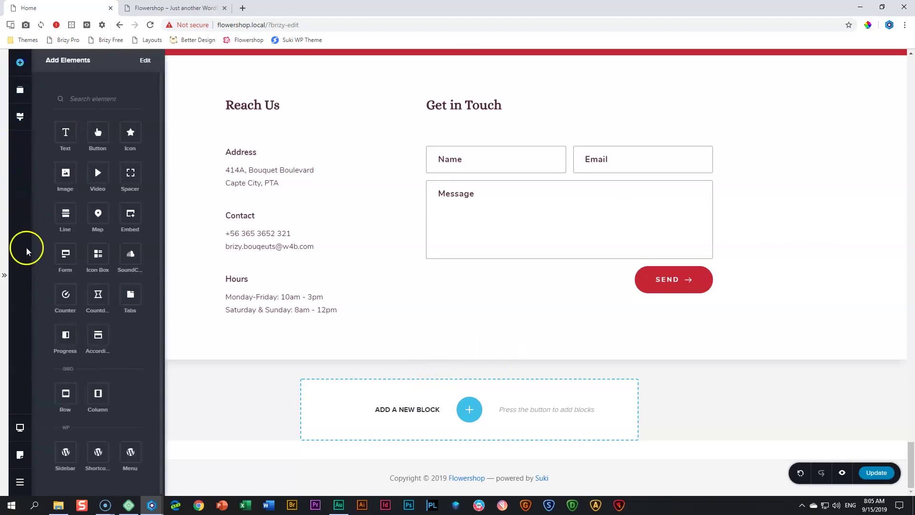
left_click_drag(94, 217, 334, 332)
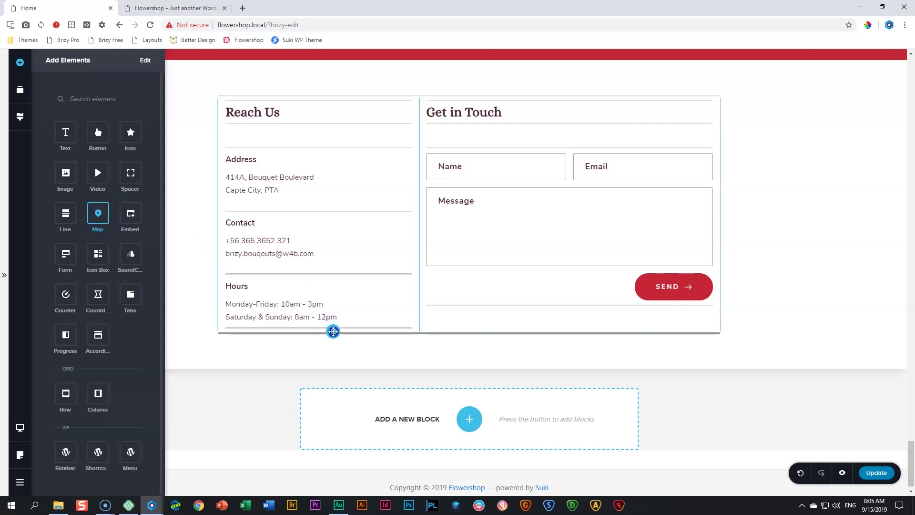
left_click_drag(333, 332, 334, 331)
scroll(335, 335, "down", 2)
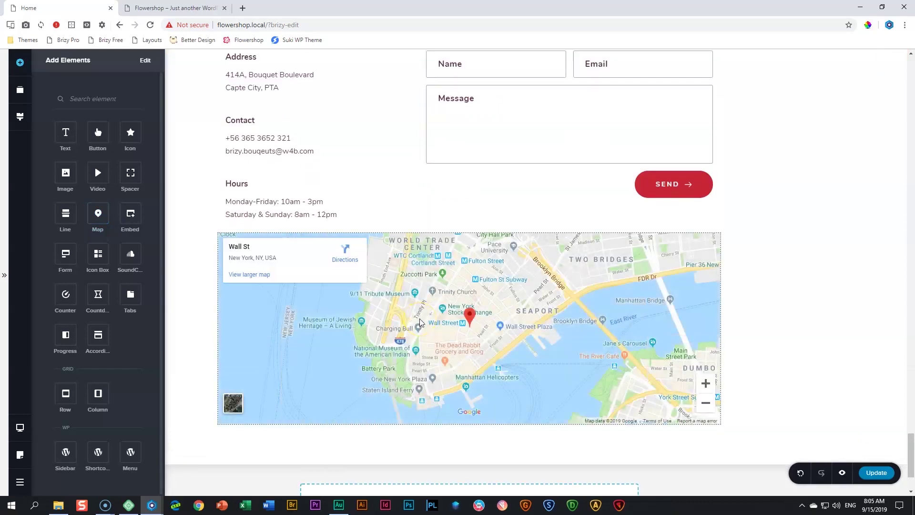
left_click(420, 323)
left_click(421, 219)
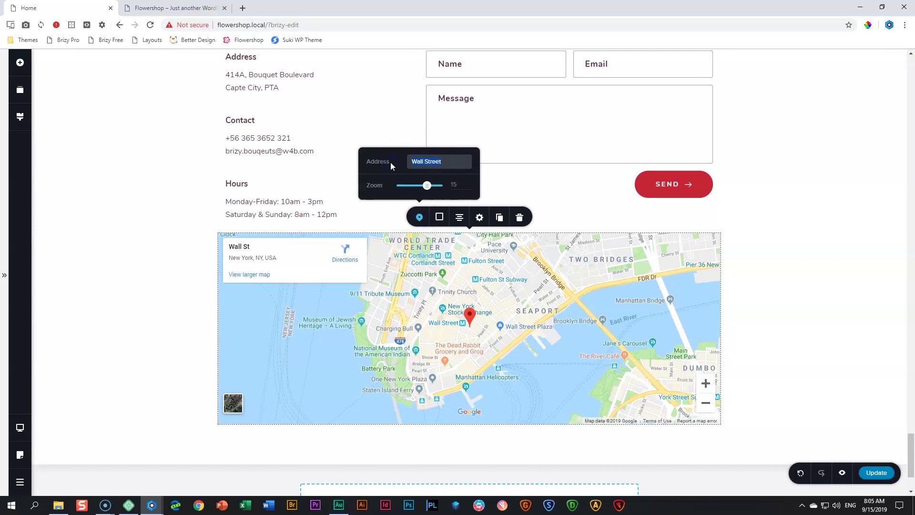
type("LONG STREET,")
type(" CAPTE")
key("BackSpace")
key("BackSpace")
type("E TOWN")
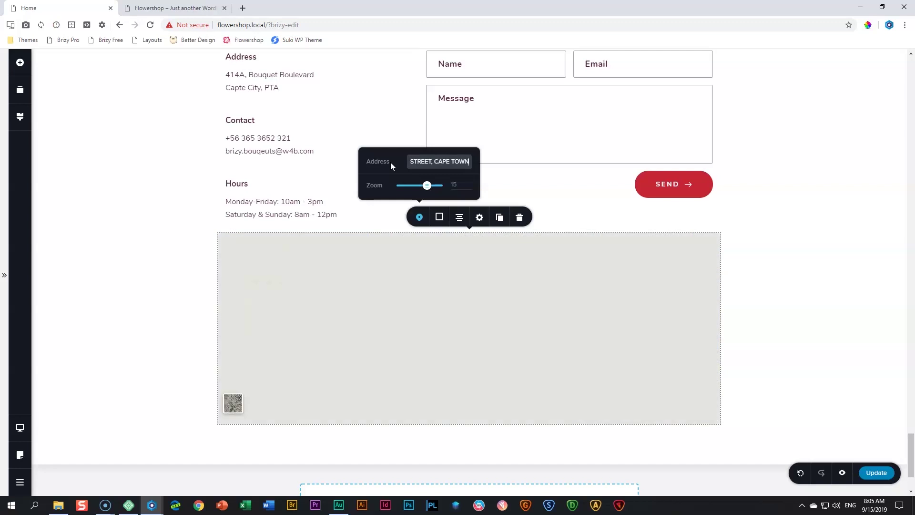
left_click(169, 274)
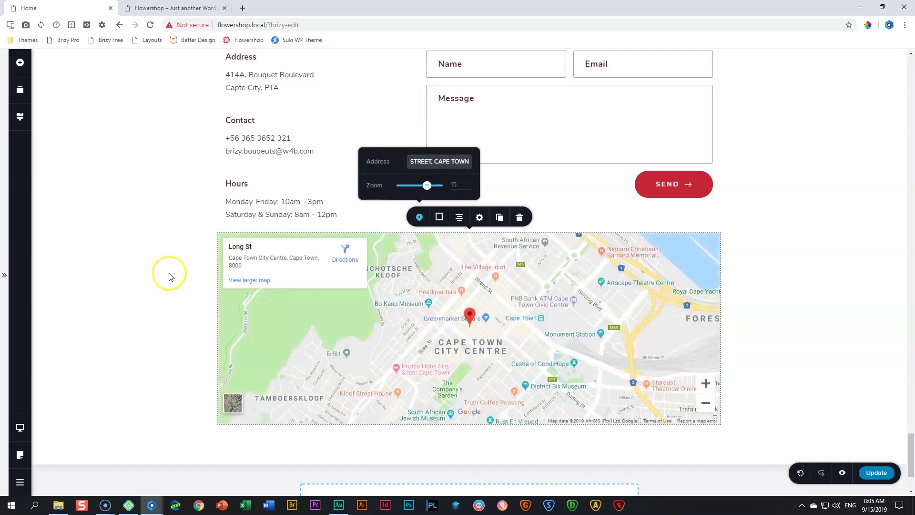
left_click(803, 245)
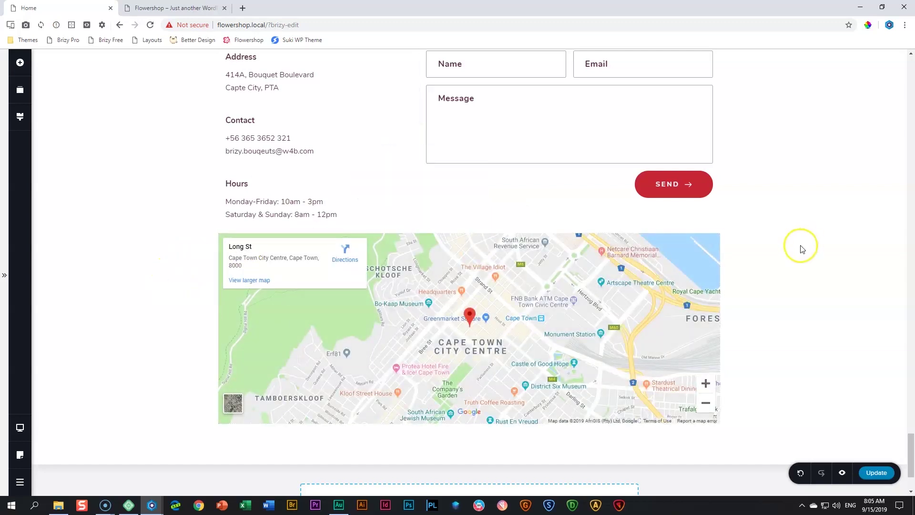
left_click(527, 312)
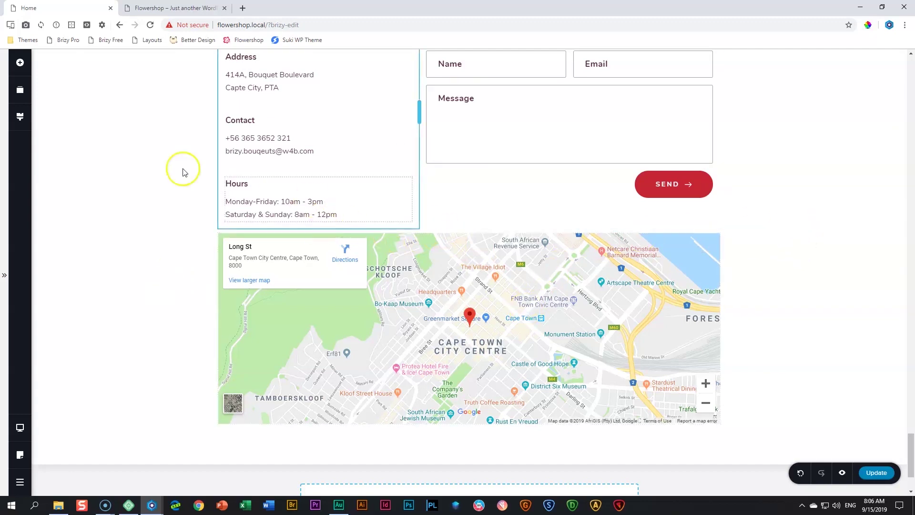
left_click(20, 63)
left_click_drag(130, 173, 394, 290)
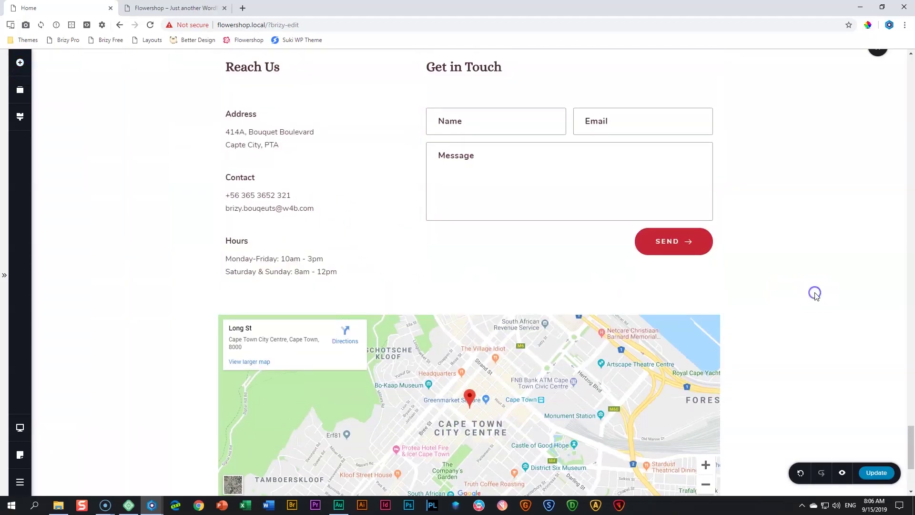
scroll(815, 293, "down", 5)
scroll(816, 294, "up", 10)
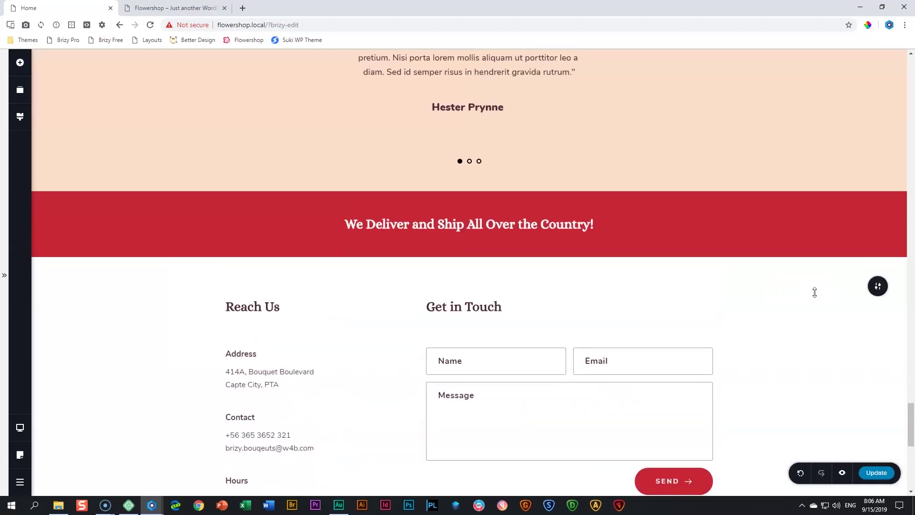
scroll(816, 293, "down", 2)
left_click(579, 192)
left_click_drag(578, 196, 574, 210)
scroll(734, 257, "down", 8)
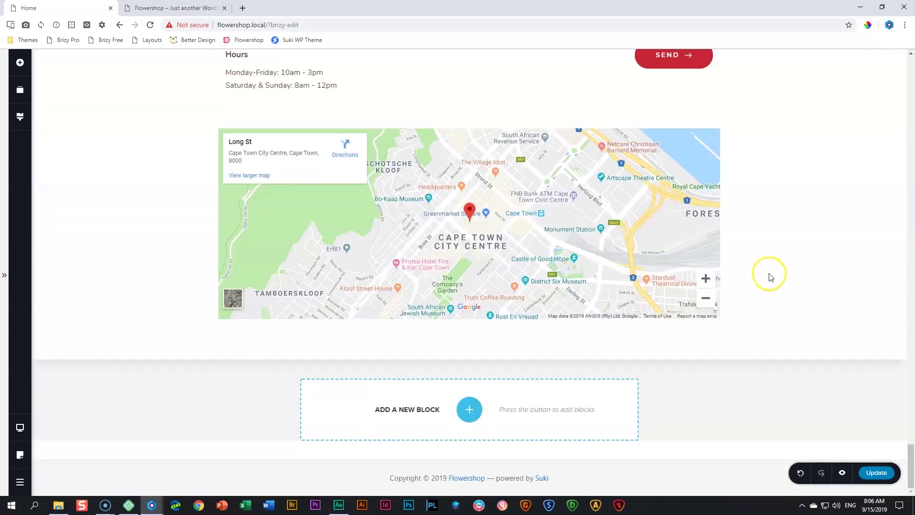
left_click_drag(709, 359, 706, 379)
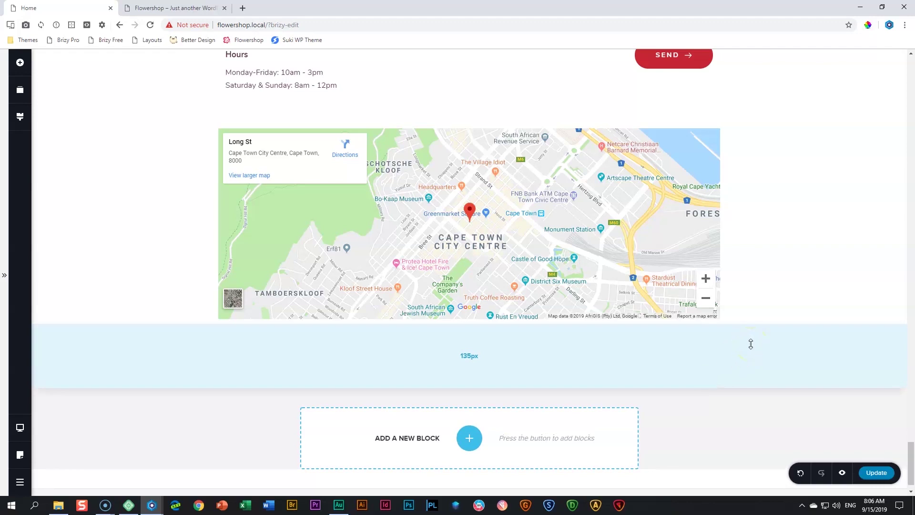
scroll(751, 344, "up", 3)
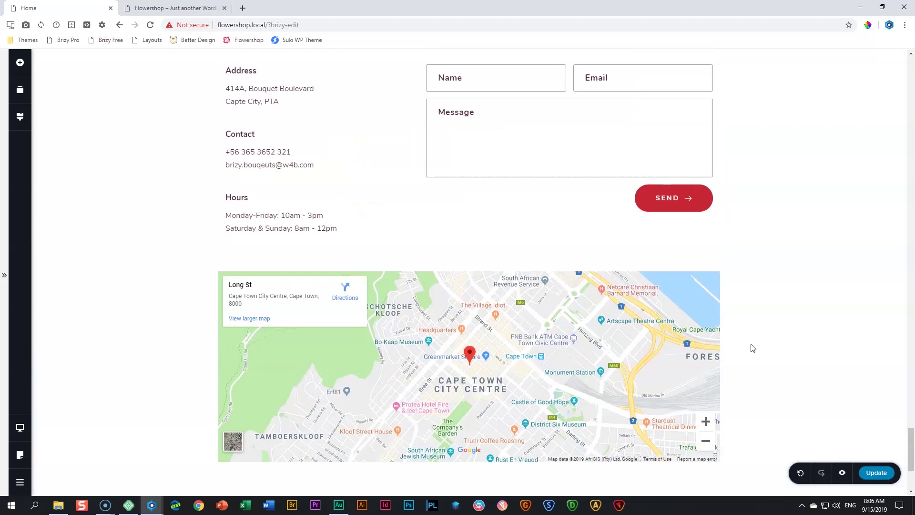
scroll(752, 347, "up", 4)
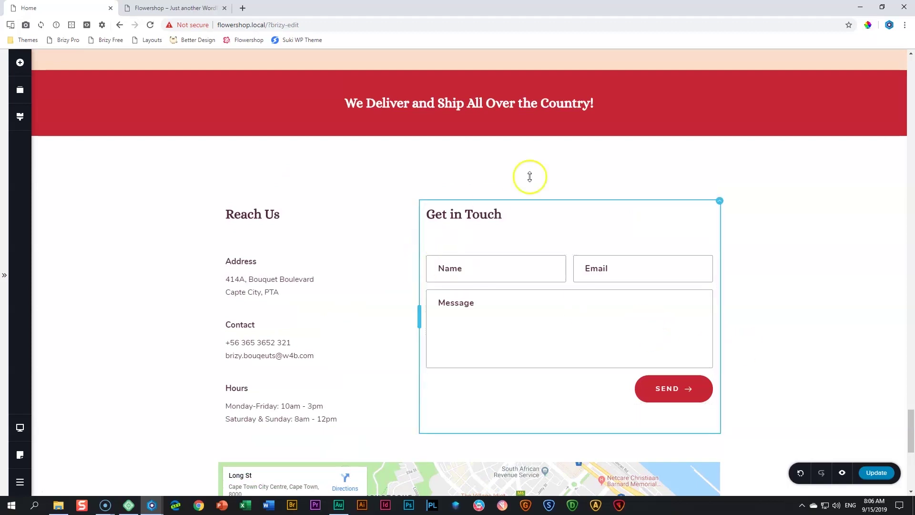
mouse_move(570, 178)
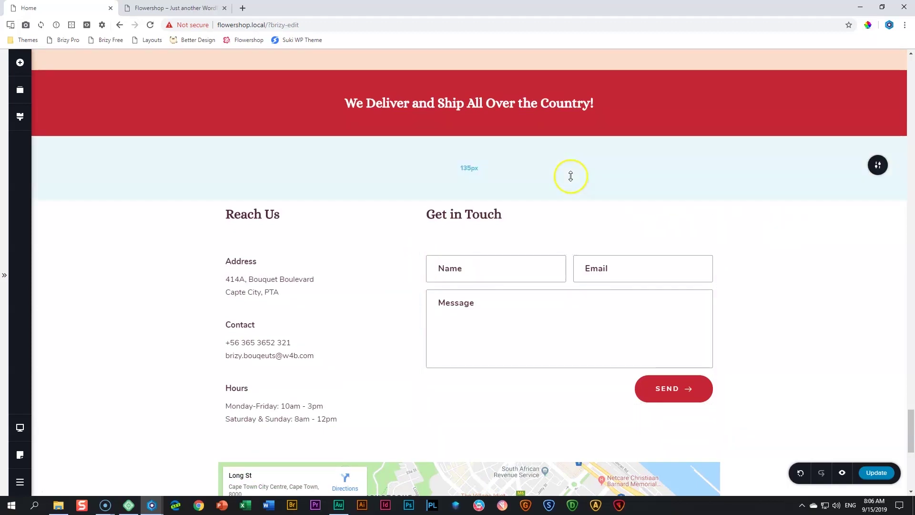
left_click(877, 166)
left_click(834, 166)
left_click(802, 137)
left_click(751, 333)
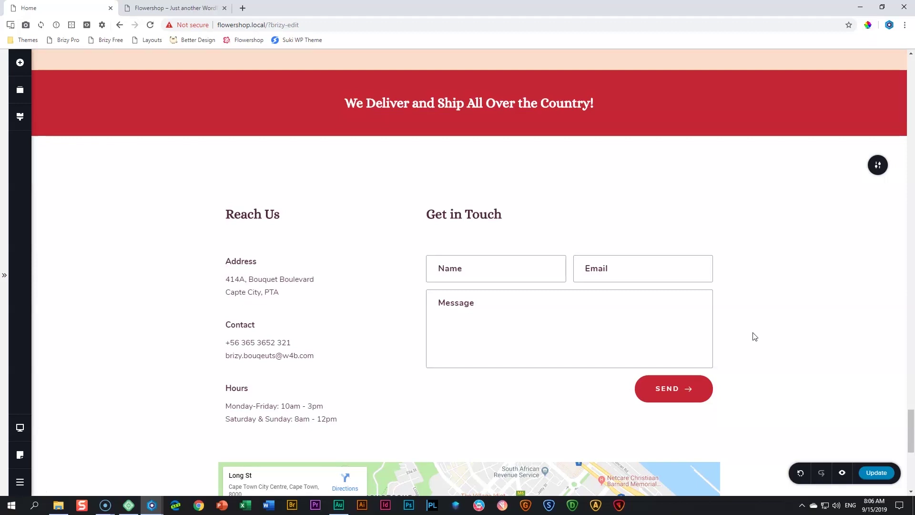
scroll(755, 337, "down", 6)
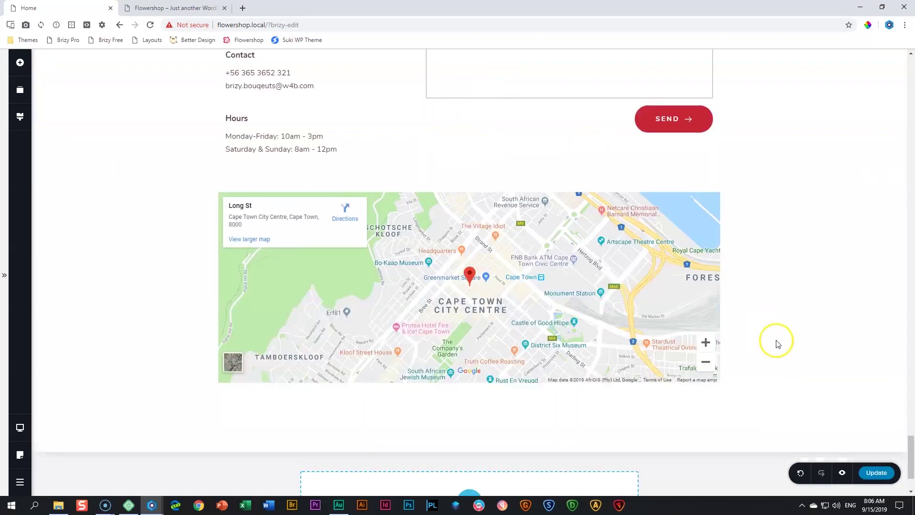
scroll(777, 343, "up", 7)
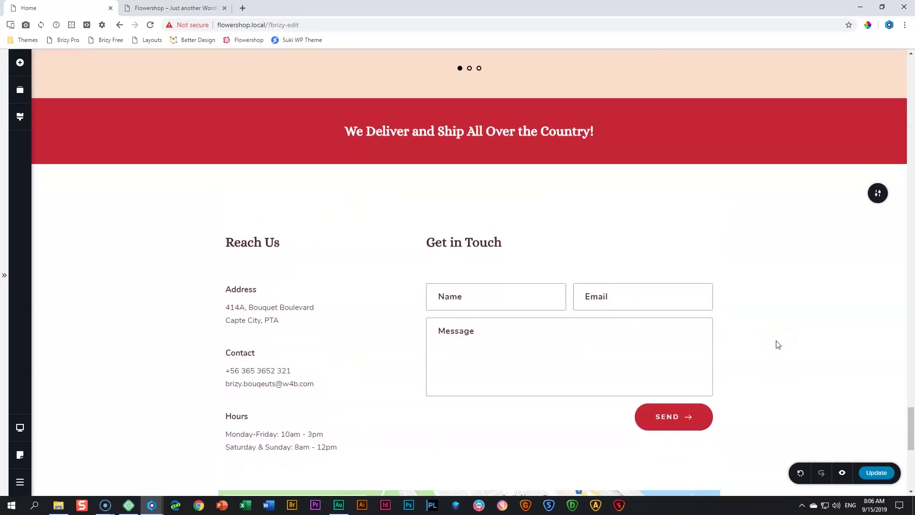
scroll(777, 343, "down", 5)
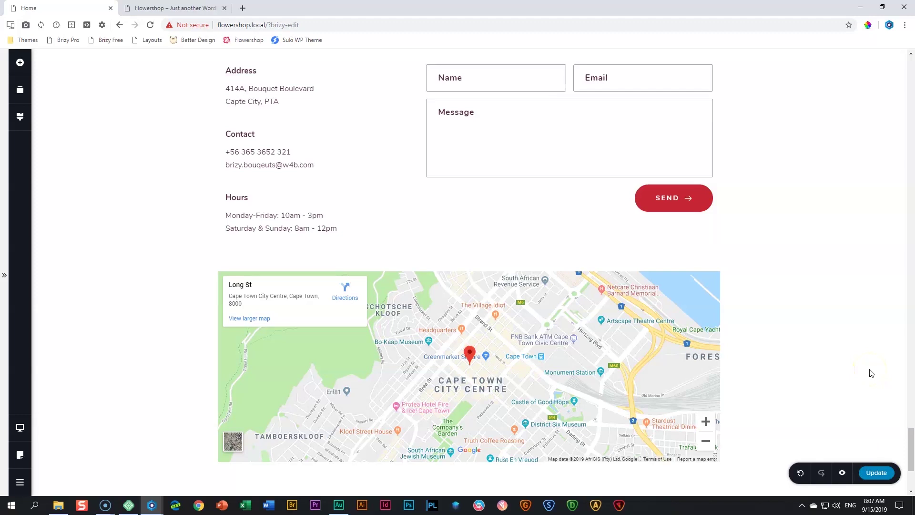
In tablet view, set the spacers under Reach Us and Get in Touch to 25 px
mouse_move(20, 428)
left_click(71, 418)
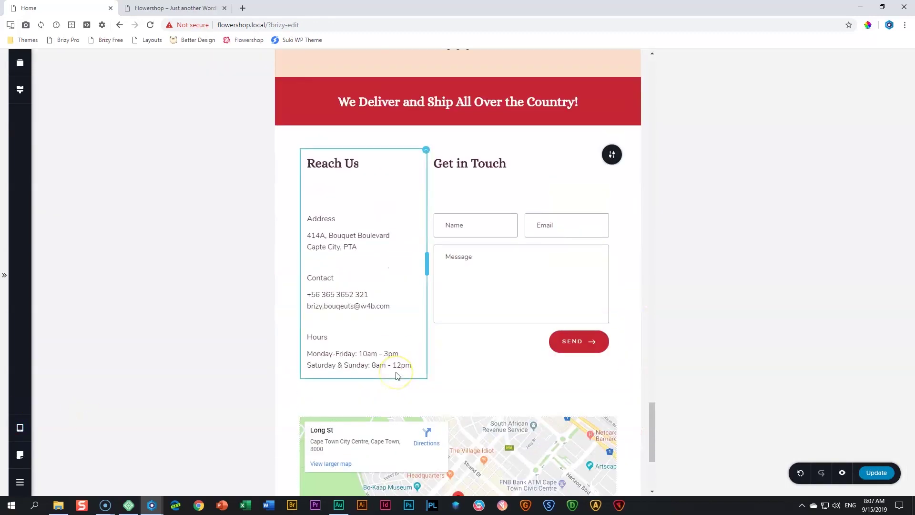
scroll(429, 362, "up", 2)
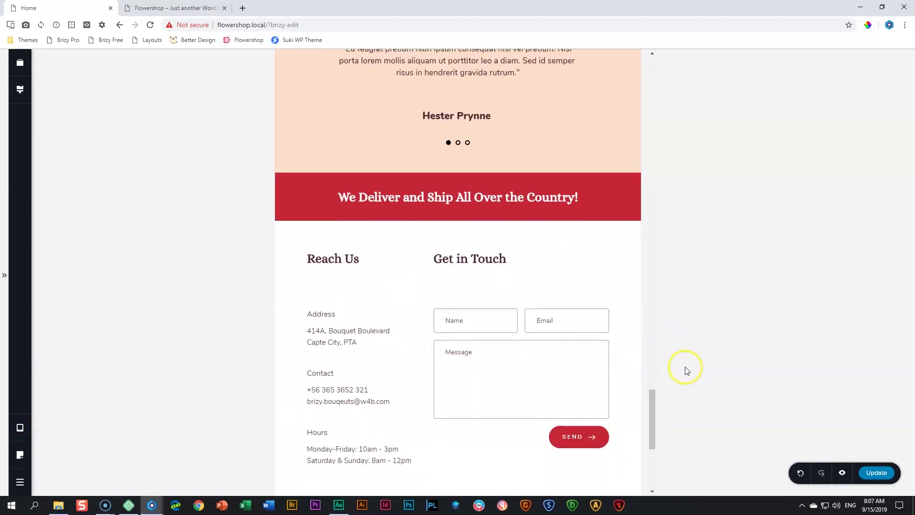
scroll(631, 341, "down", 2)
left_click(365, 187)
left_click(373, 164)
double_click(409, 132)
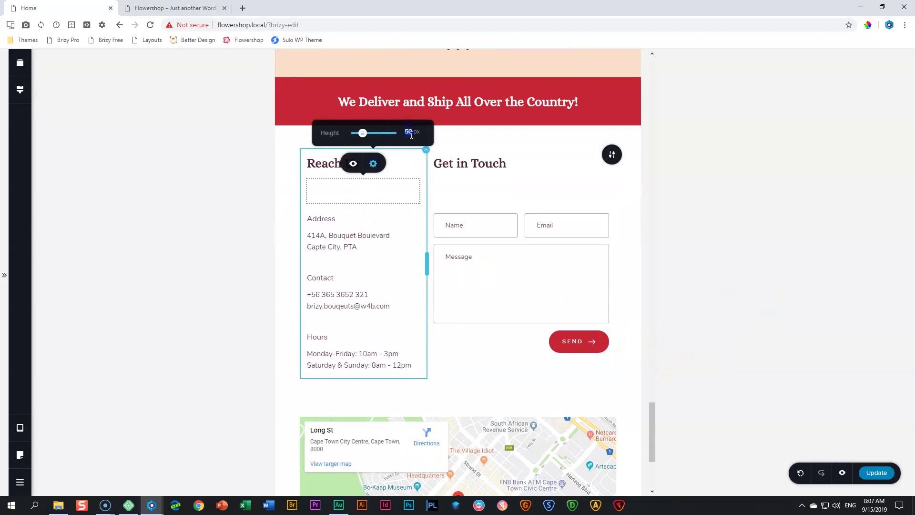
left_click(454, 189)
left_click(532, 163)
double_click(565, 132)
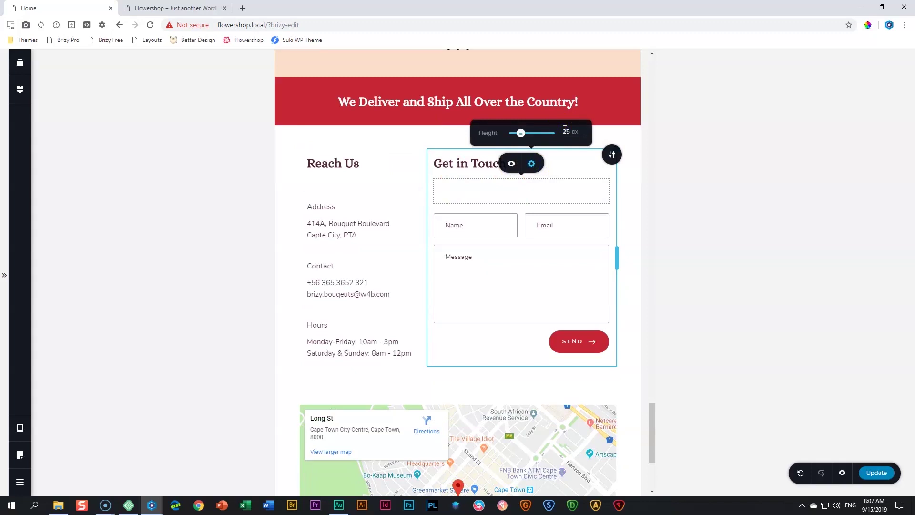
left_click(79, 216)
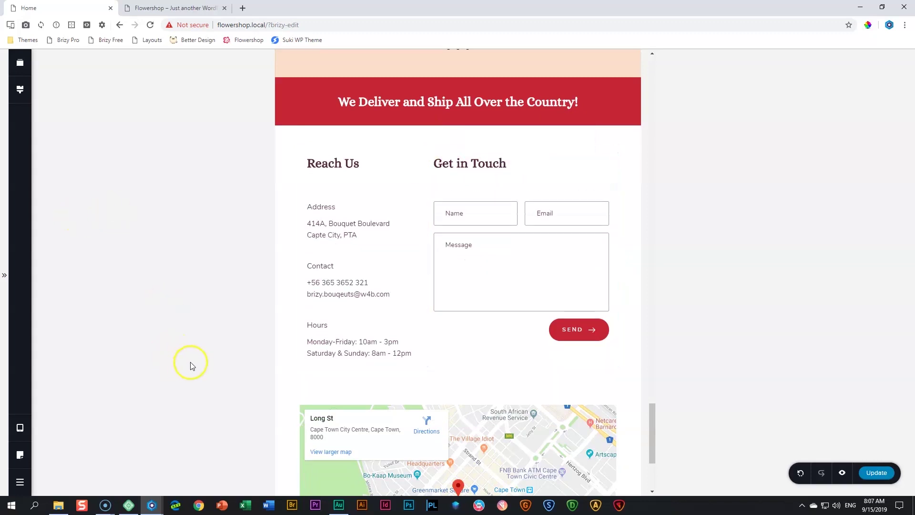
Set the tablet spacer above the map to 25 px
scroll(466, 310, "down", 2)
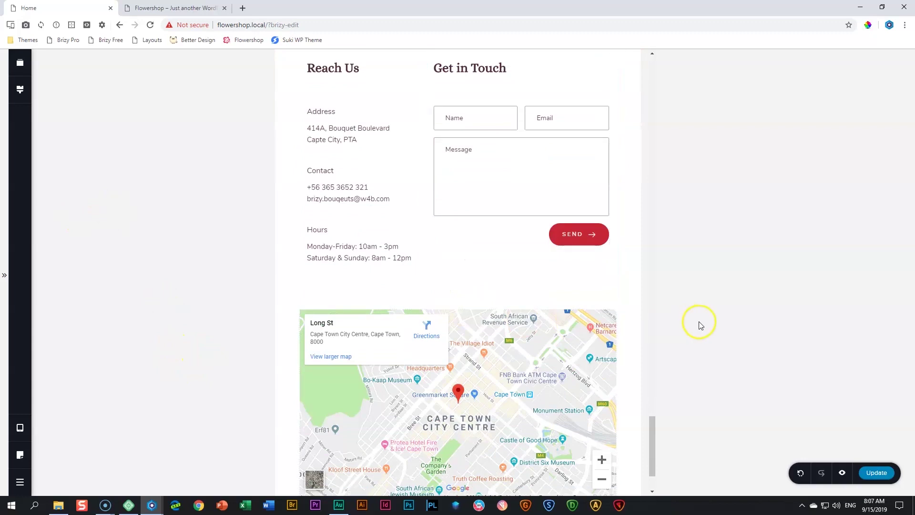
left_click(489, 290)
left_click(468, 260)
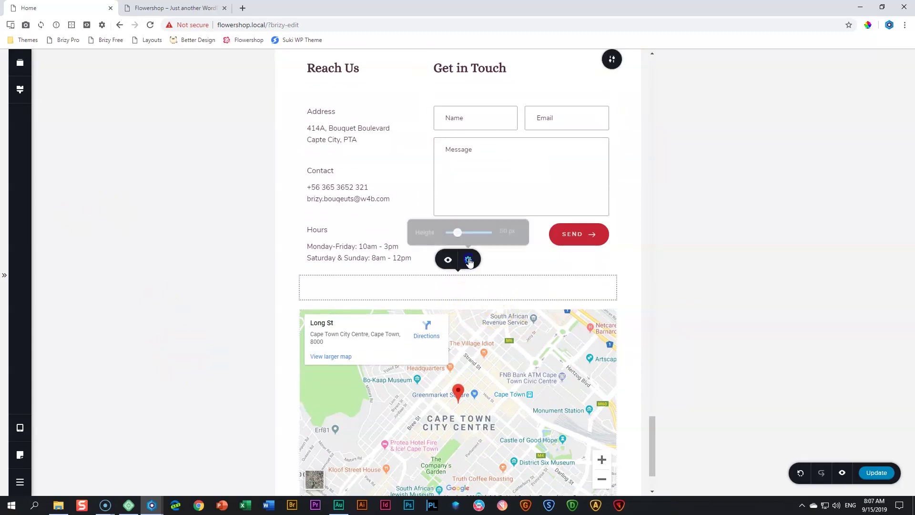
double_click(500, 228)
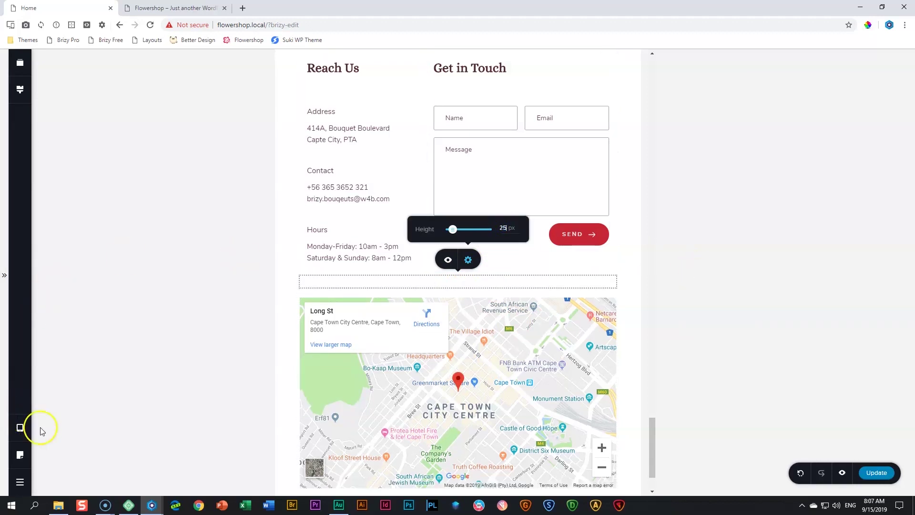
In mobile view, shorten the spacers under Reach Us and under Get in Touch
left_click(19, 428)
left_click(67, 440)
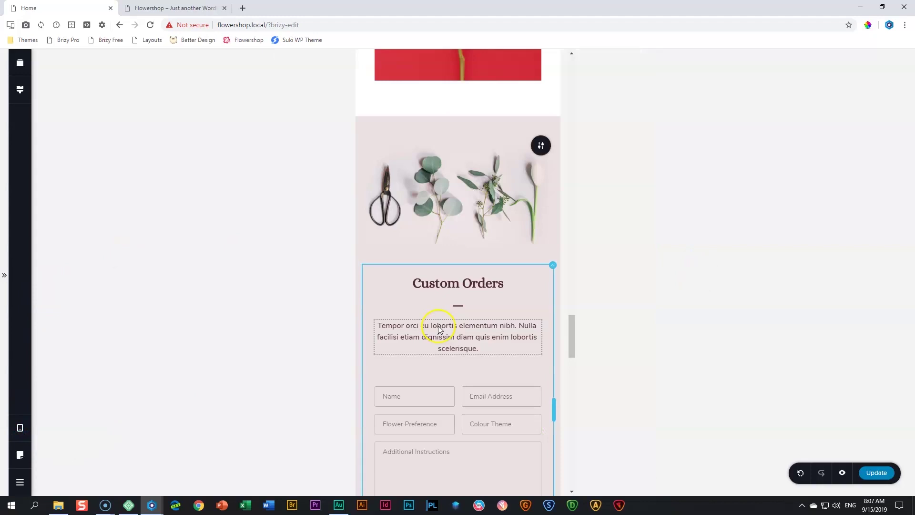
scroll(439, 329, "down", 20)
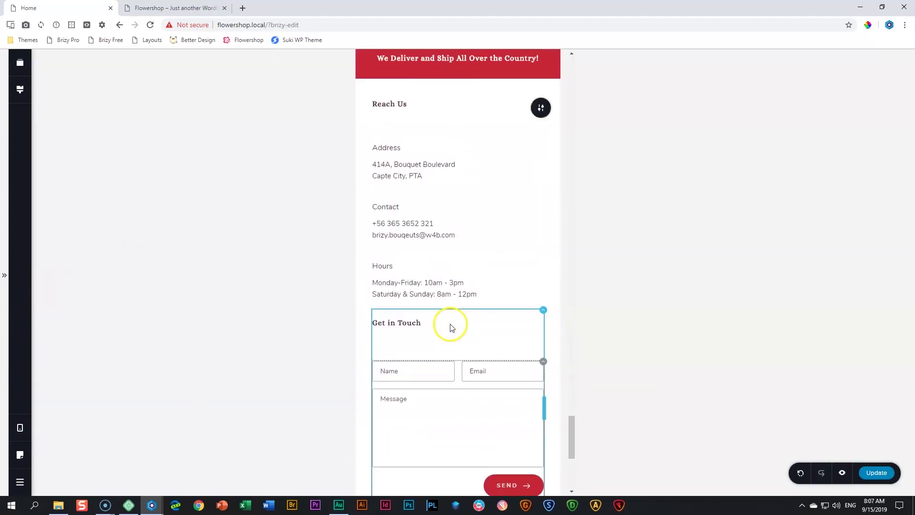
scroll(453, 324, "up", 2)
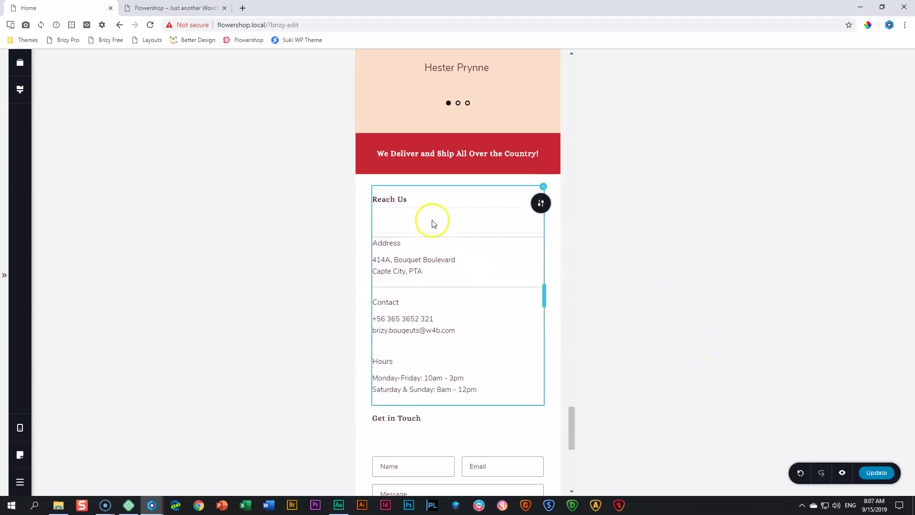
left_click(462, 231)
left_click_drag(458, 232, 457, 213)
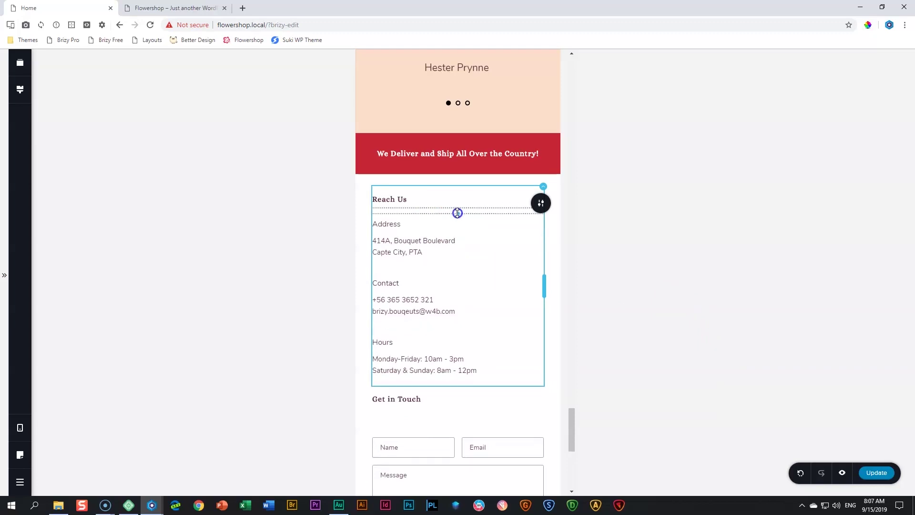
left_click(432, 421)
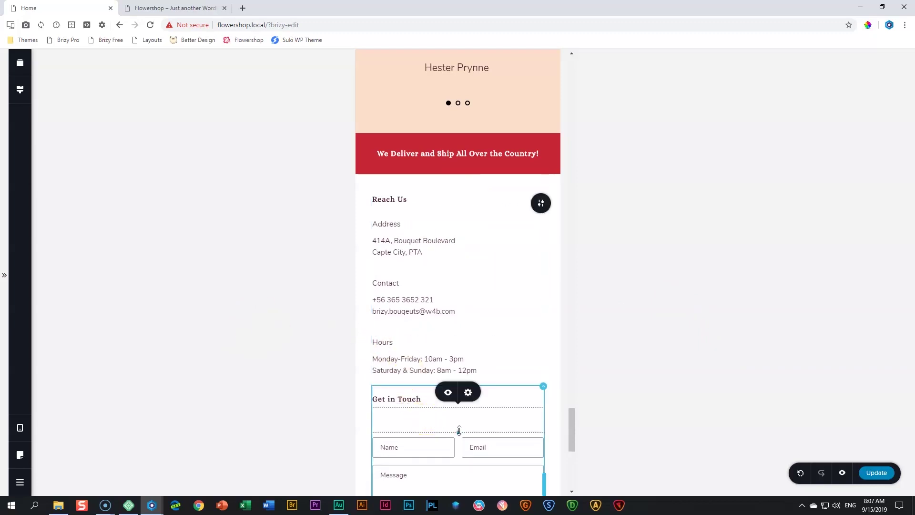
left_click_drag(459, 427, 461, 415)
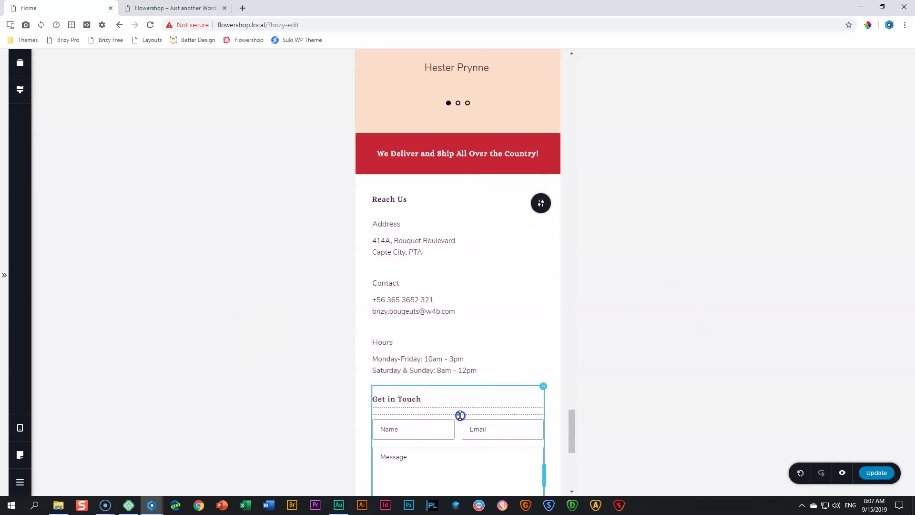
Shorten the mobile spacer above the map
scroll(465, 327, "down", 7)
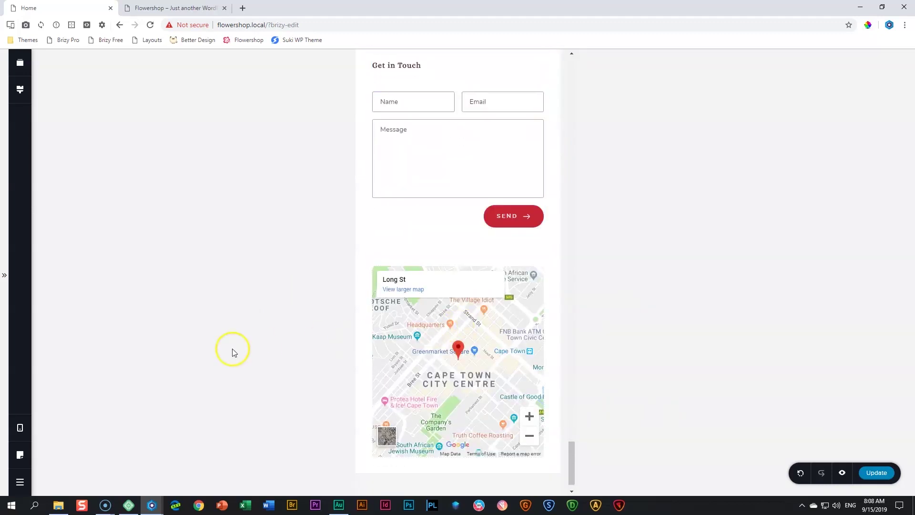
scroll(236, 345, "down", 1)
left_click(449, 222)
left_click_drag(458, 232, 457, 211)
scroll(511, 293, "up", 6)
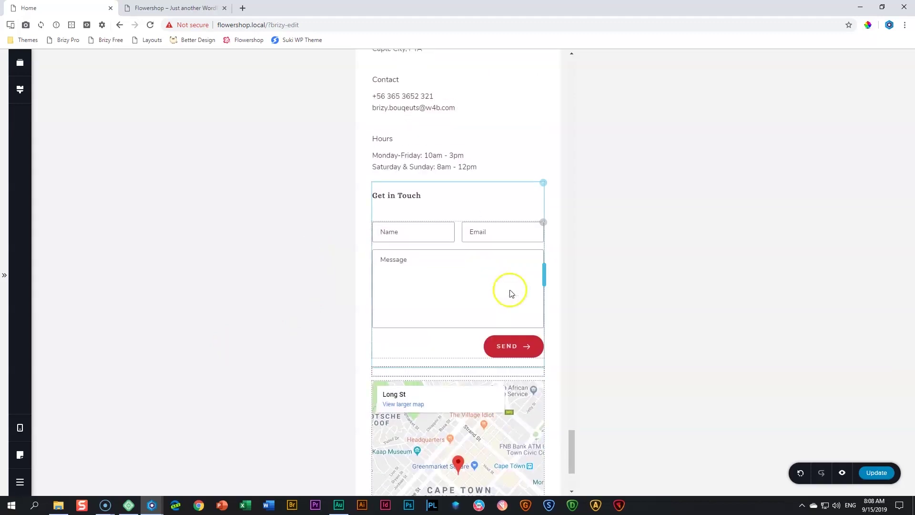
scroll(510, 293, "up", 4)
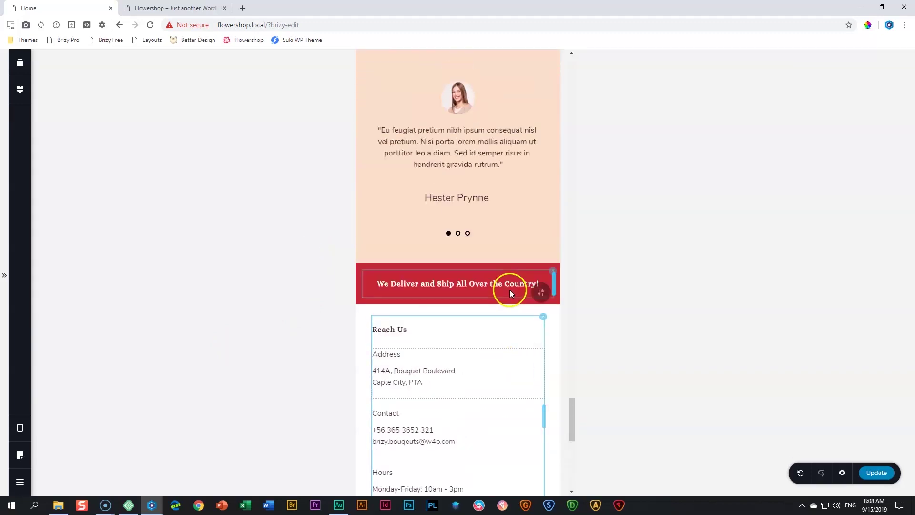
scroll(485, 323, "down", 3)
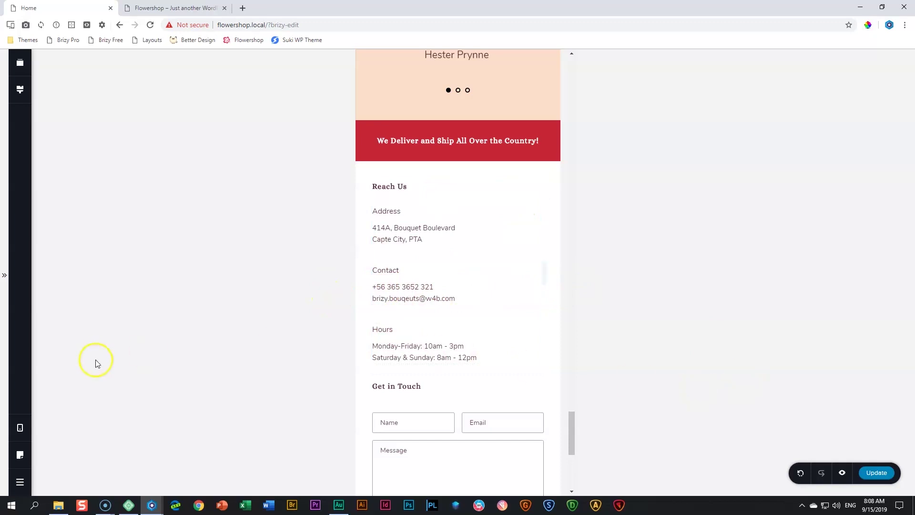
Return to desktop view, save the page with Update and open its preview
left_click(31, 428)
left_click(65, 392)
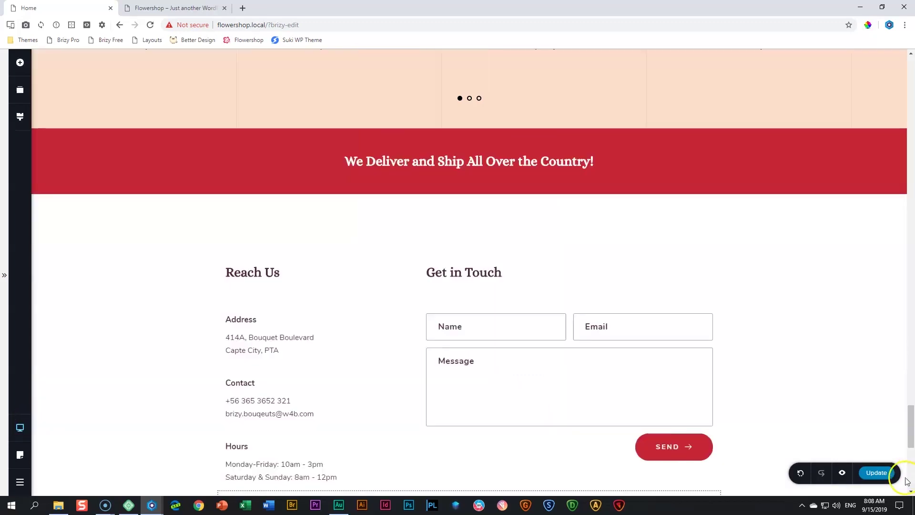
left_click(880, 473)
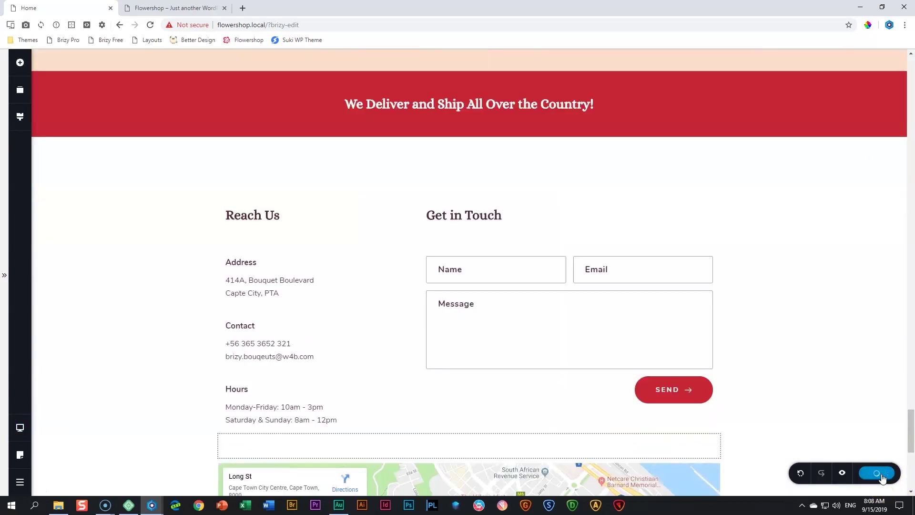
left_click(843, 474)
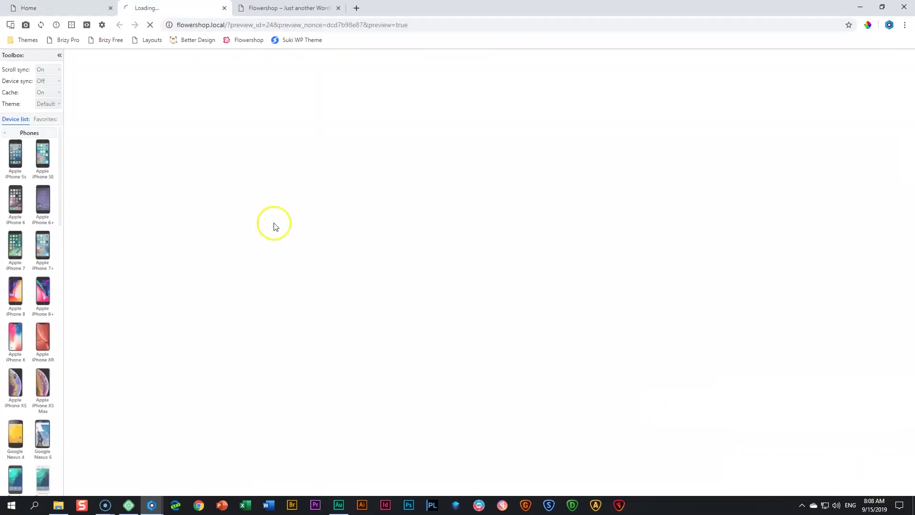
Keep the rendered preview tab and close the duplicate preview tab
left_click(275, 9)
left_click(339, 8)
left_click(190, 6)
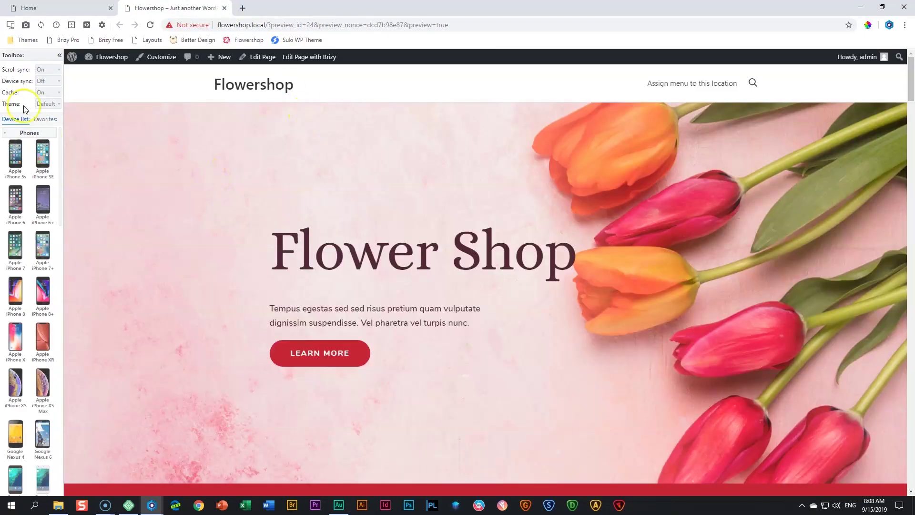
Emulate the page on an Apple iPhone X and scroll through it
left_click(45, 119)
left_click(11, 153)
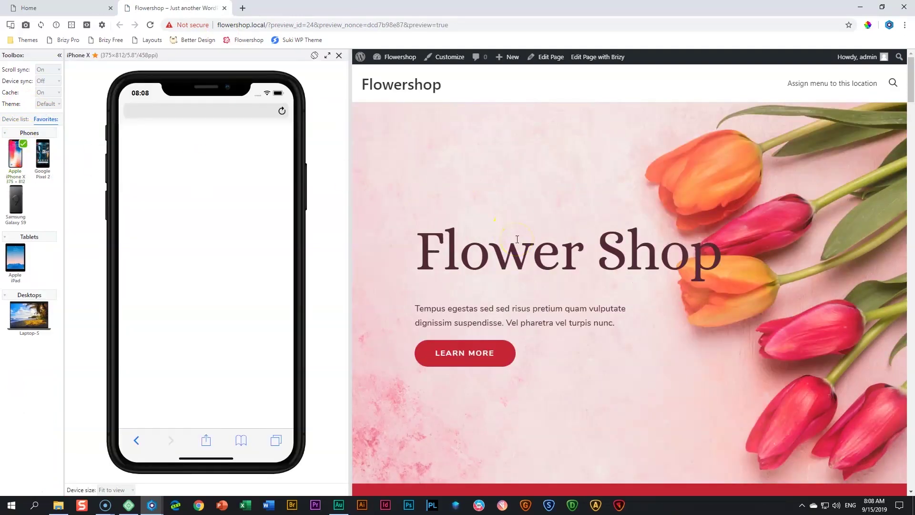
scroll(519, 238, "down", 3)
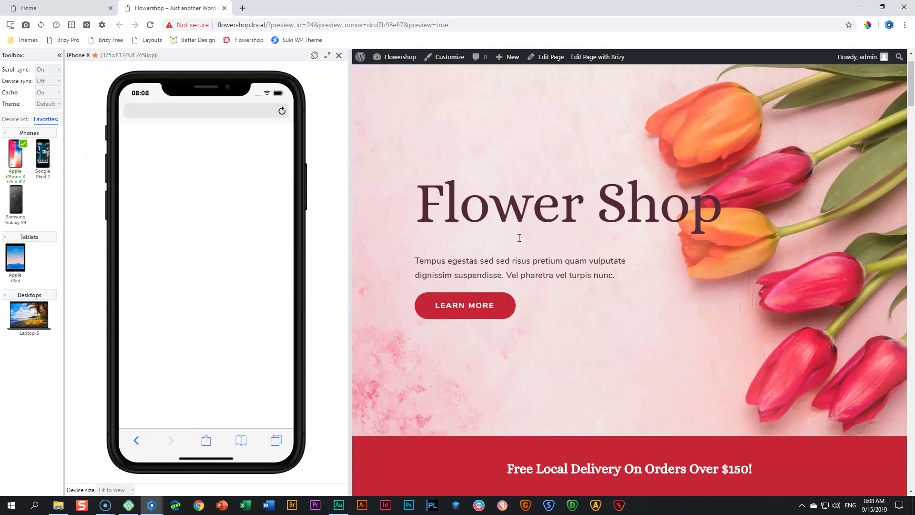
scroll(520, 248, "down", 20)
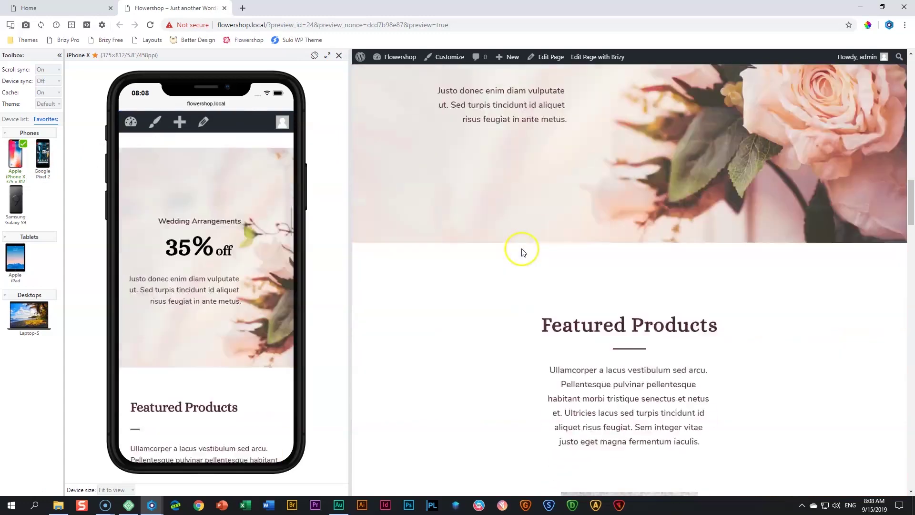
scroll(522, 261, "down", 20)
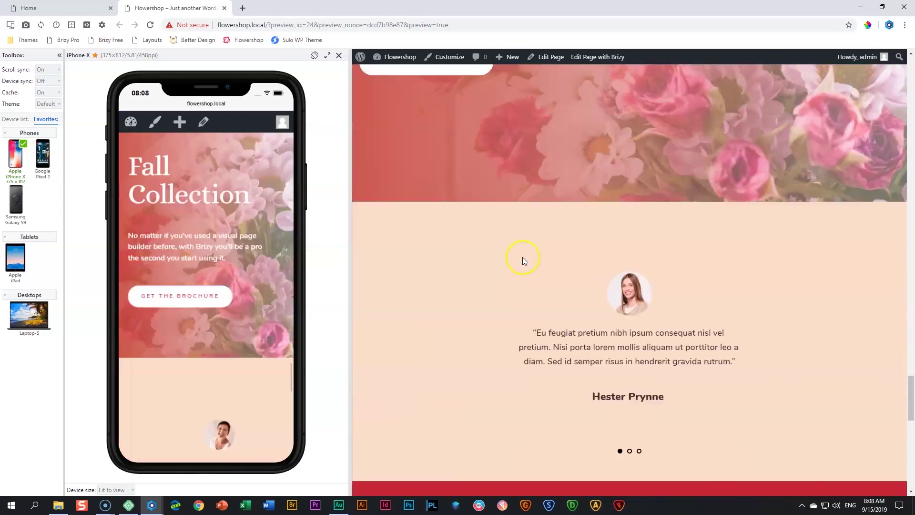
scroll(523, 257, "down", 6)
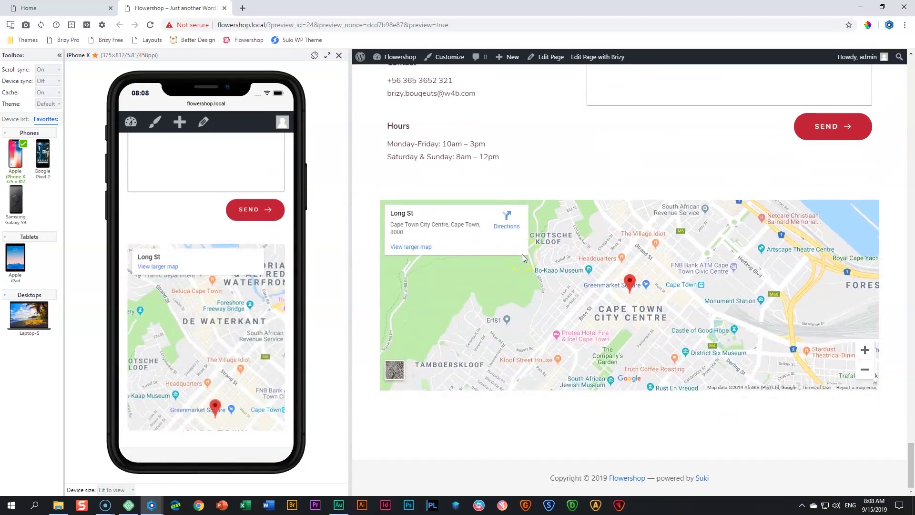
scroll(522, 253, "up", 10)
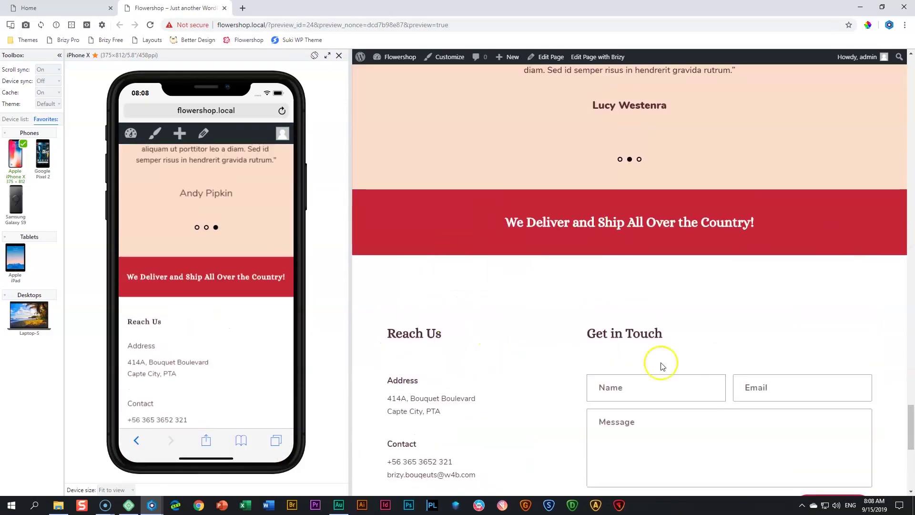
scroll(682, 365, "down", 3)
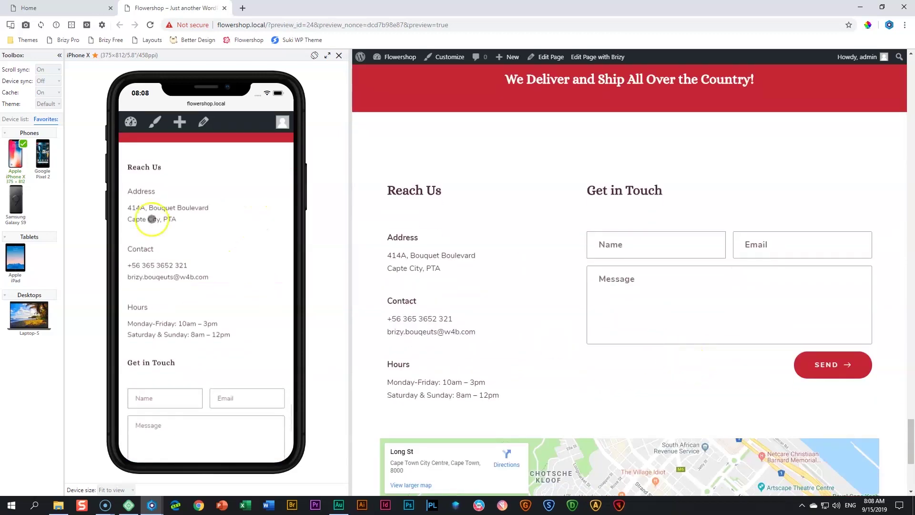
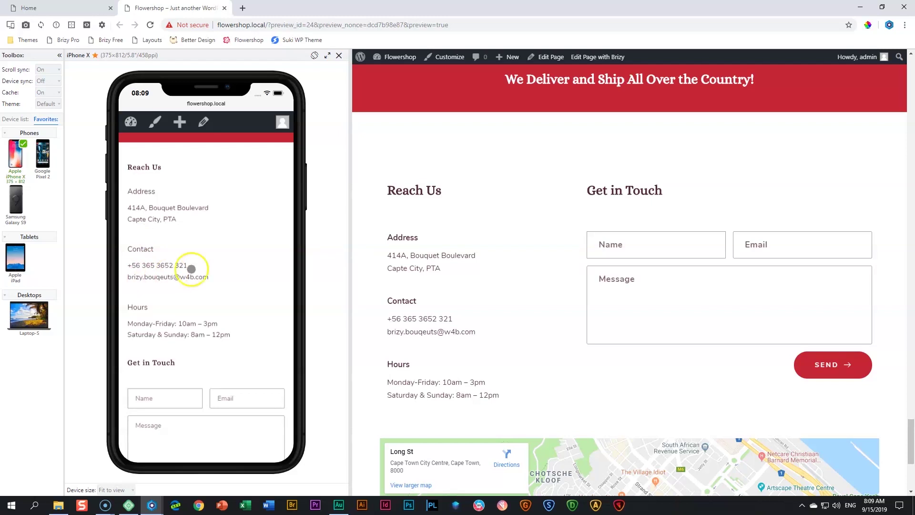
Close the iPhone X device preview and collapse the Toolbox sidebar for a full-width desktop view
scroll(485, 319, "up", 10)
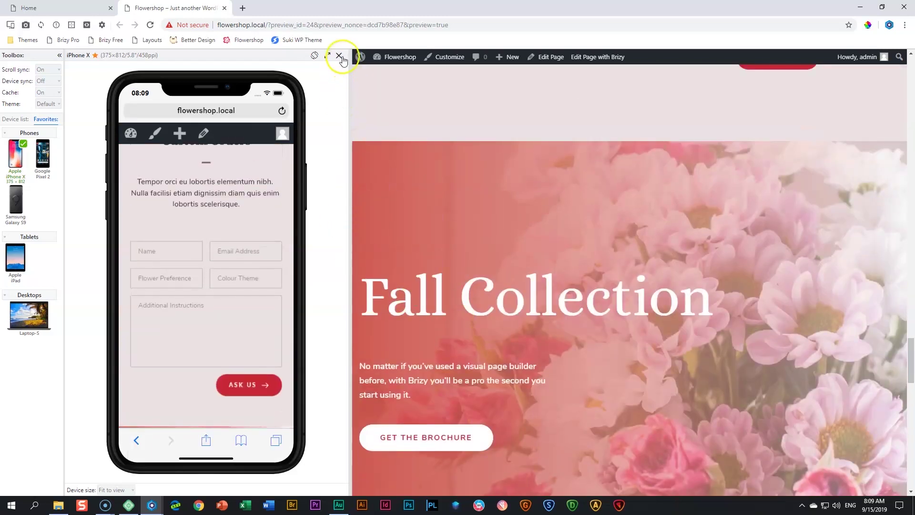
left_click(339, 55)
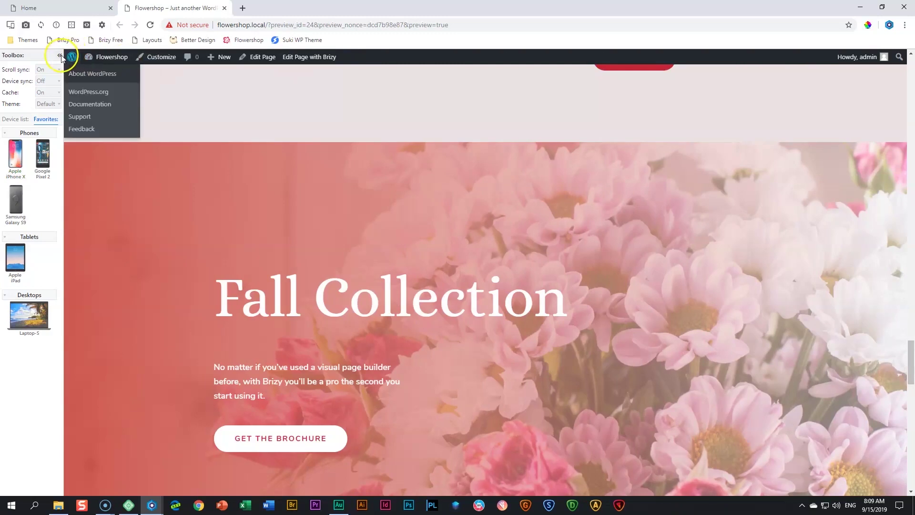
left_click(59, 55)
Test the hero section's LEARN MORE button in the preview
scroll(301, 222, "up", 15)
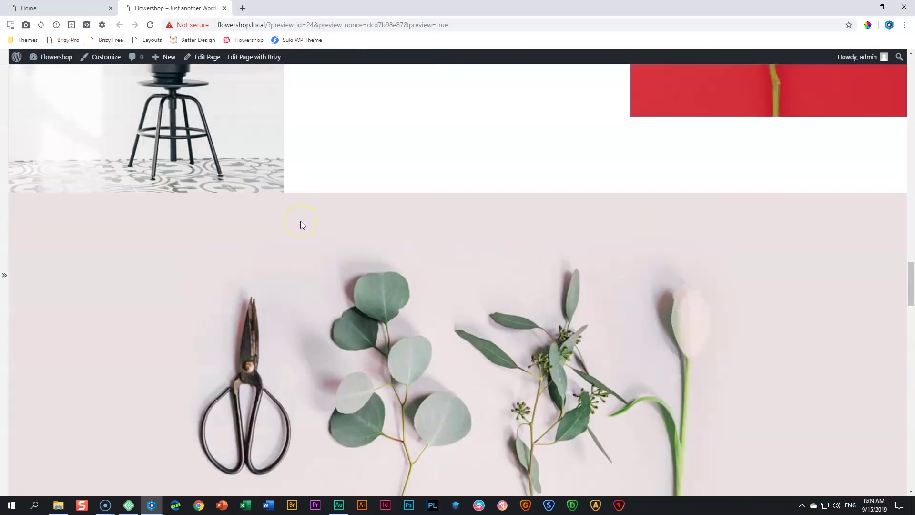
scroll(300, 225, "down", 4)
scroll(300, 225, "up", 10)
scroll(300, 225, "down", 2)
scroll(301, 224, "up", 1)
left_click(296, 356)
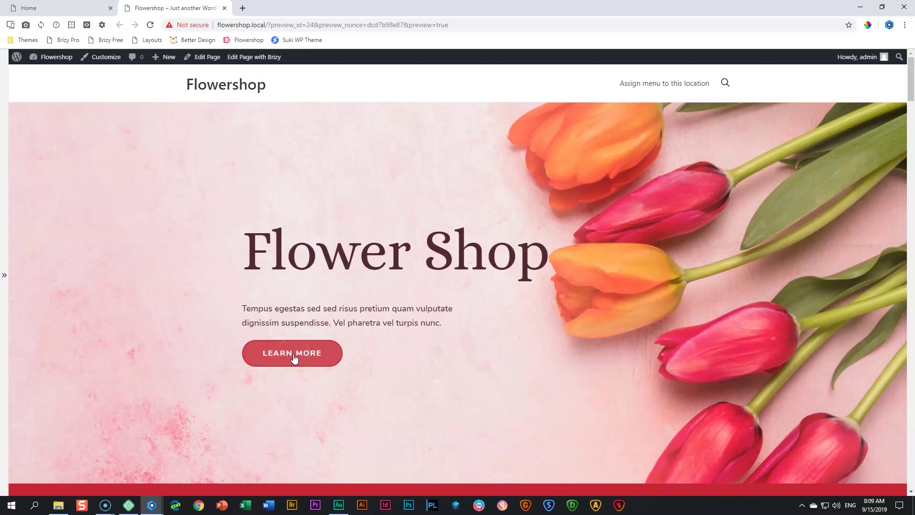
Scroll through the page and test the Home & Living LEARN MORE button
left_click_drag(911, 90, 911, 478)
scroll(511, 184, "up", 3)
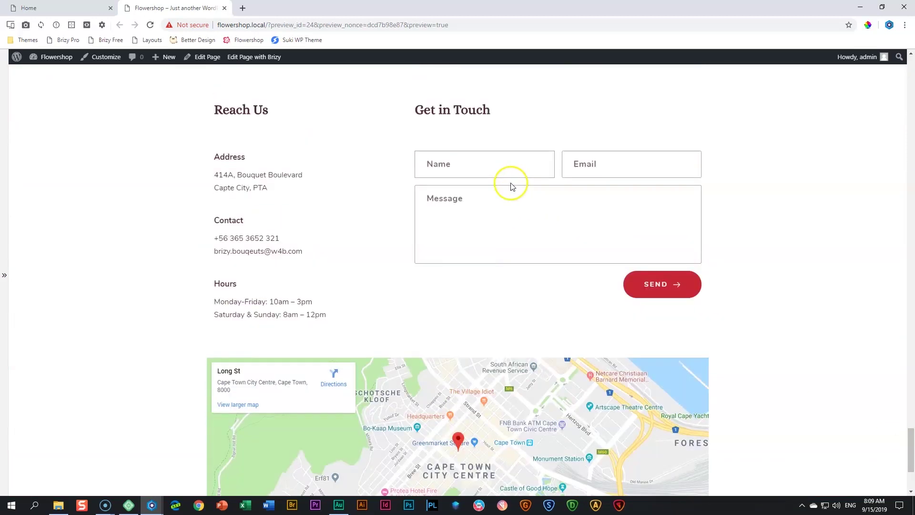
left_click_drag(911, 446, 912, 89)
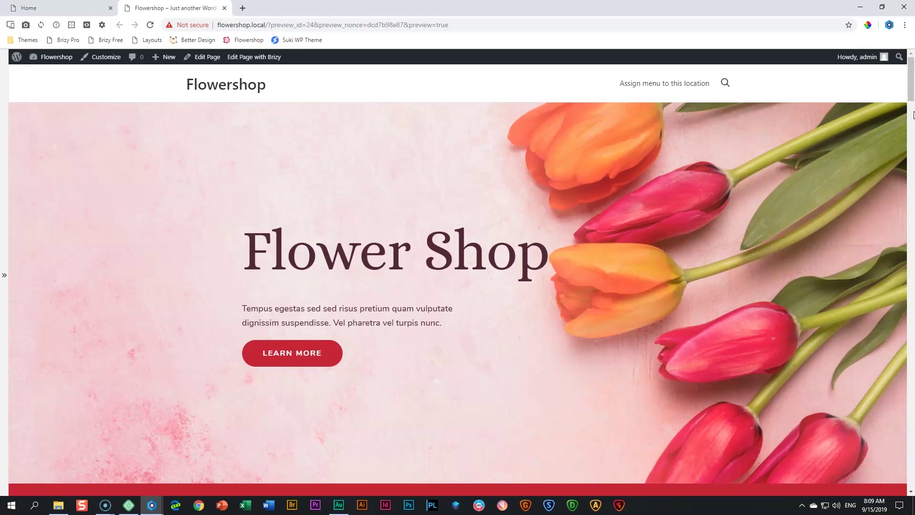
scroll(752, 138, "down", 5)
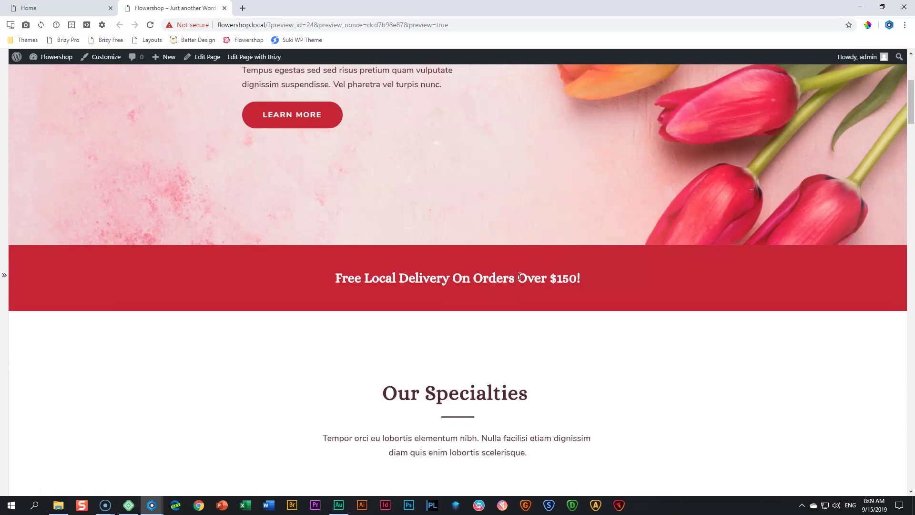
scroll(520, 277, "down", 5)
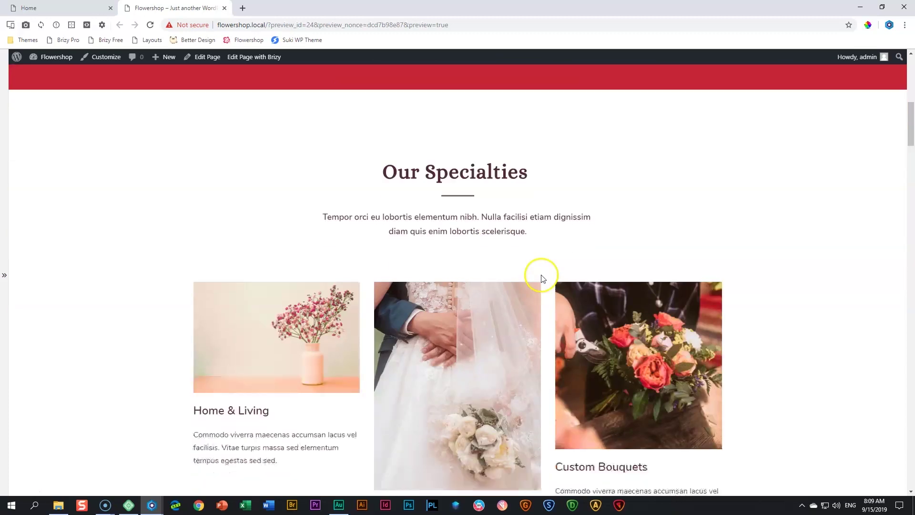
scroll(387, 275, "down", 2)
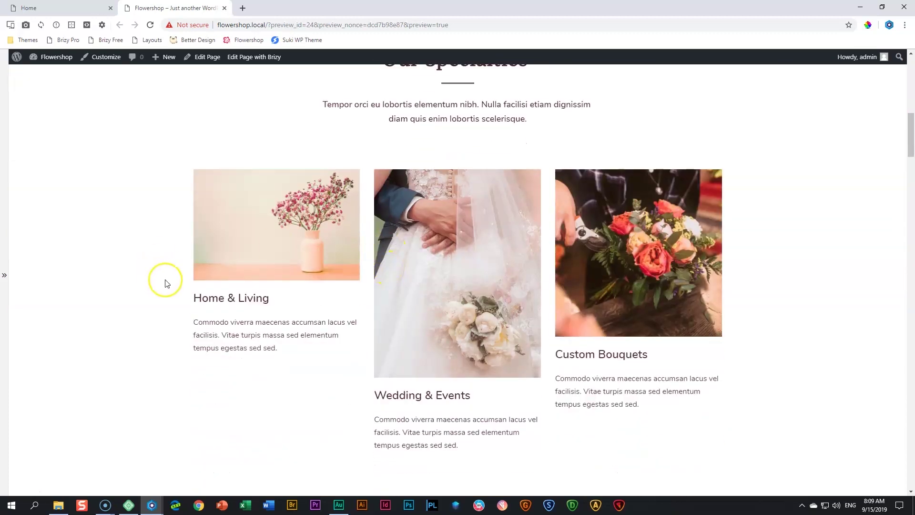
scroll(632, 337, "down", 9)
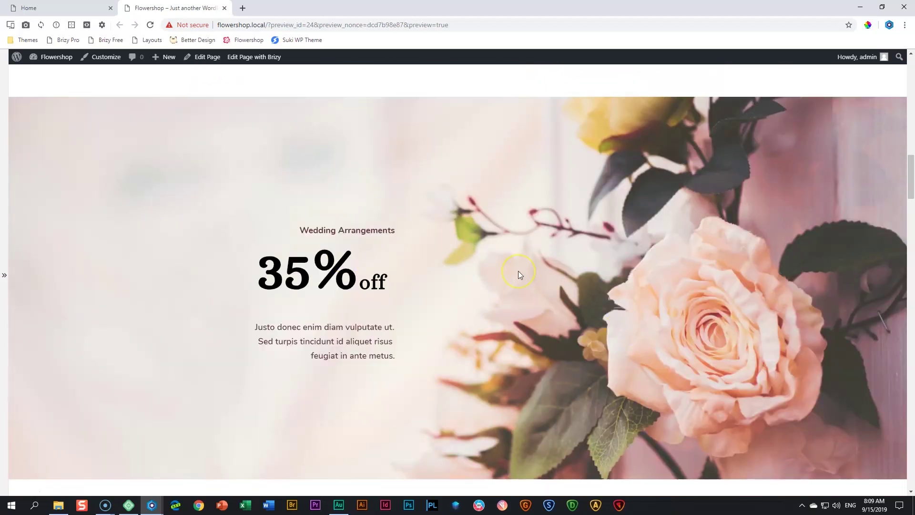
scroll(519, 272, "down", 9)
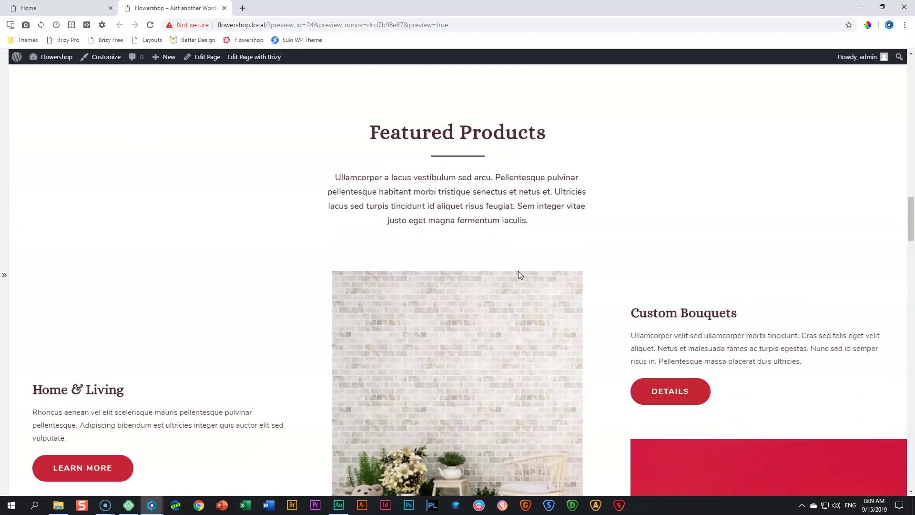
scroll(519, 270, "down", 2)
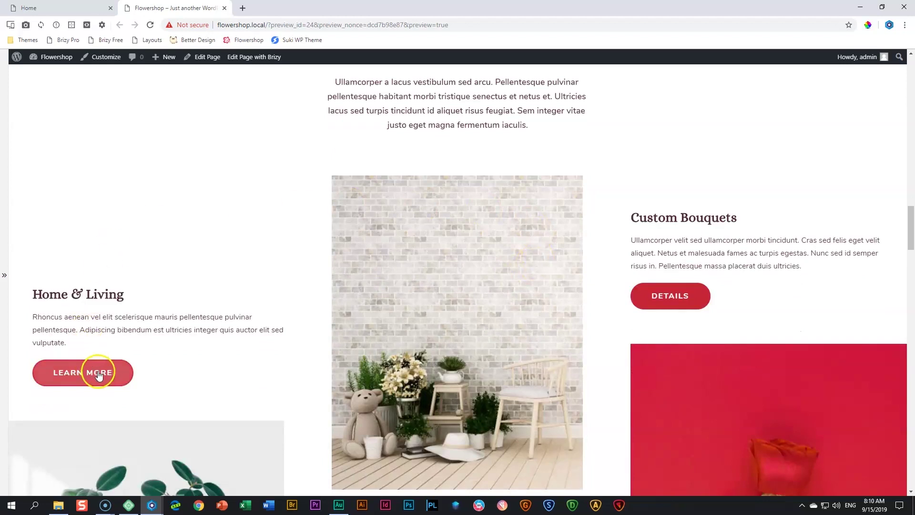
scroll(490, 330, "down", 3)
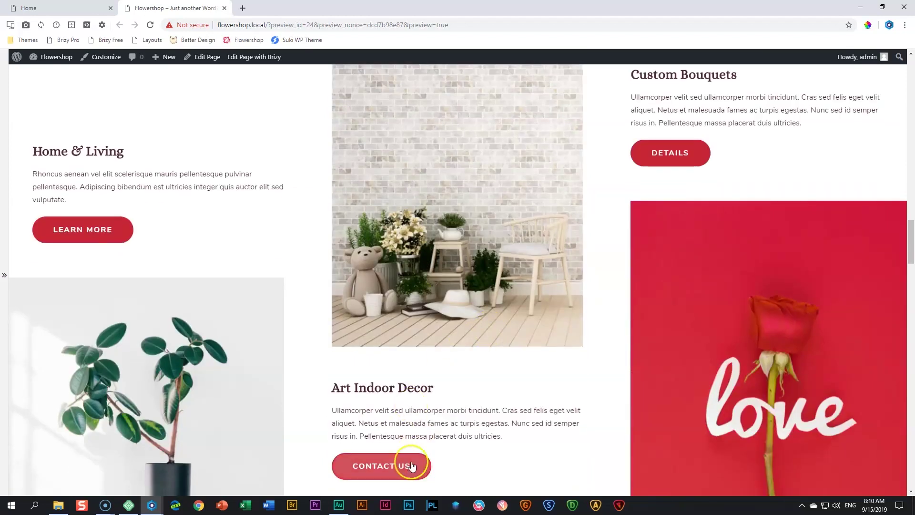
scroll(505, 340, "up", 3)
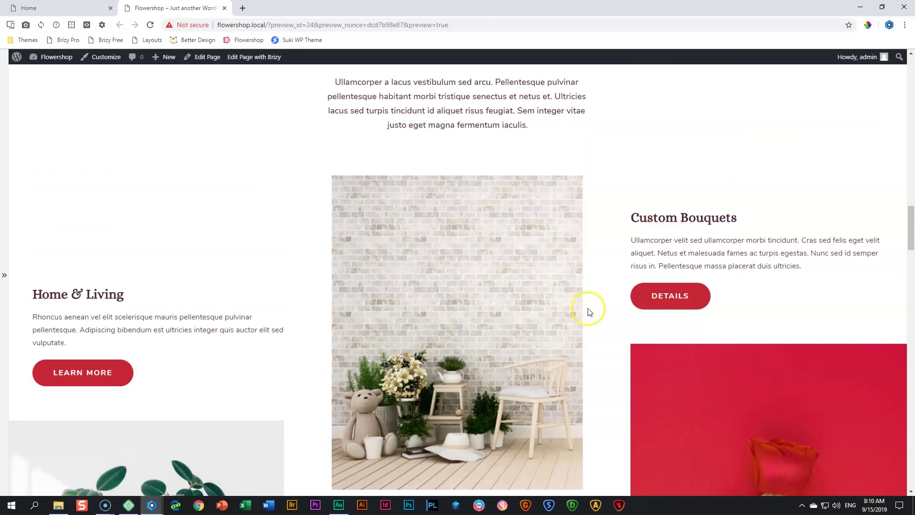
left_click(80, 379)
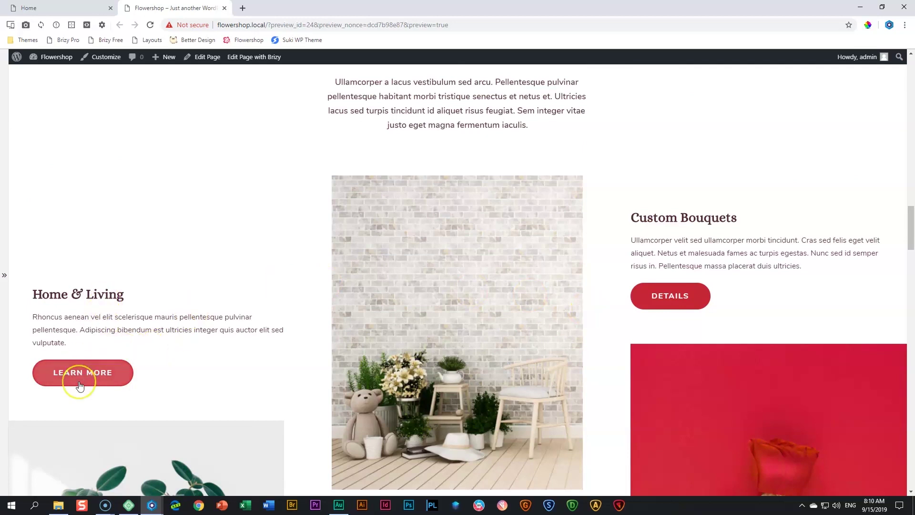
left_click(689, 222)
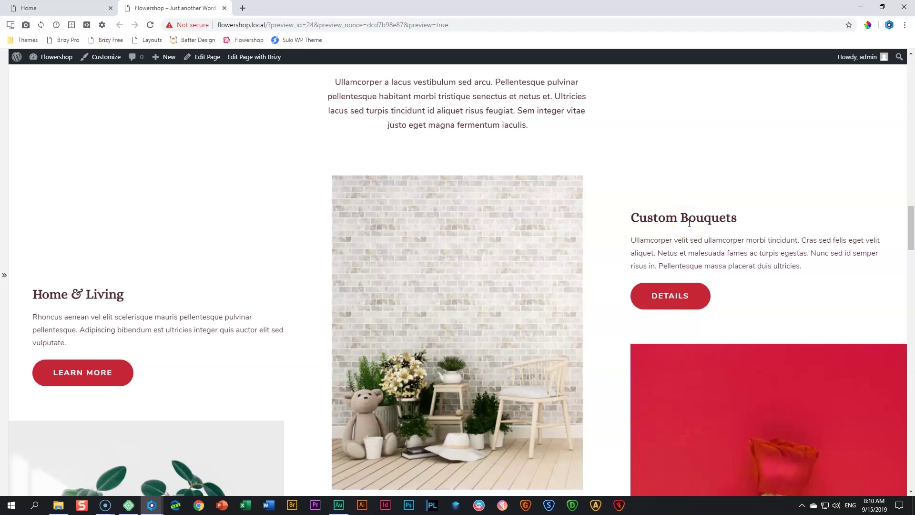
Submit the empty Get in Touch form so Name and Email are flagged red
scroll(695, 228, "down", 15)
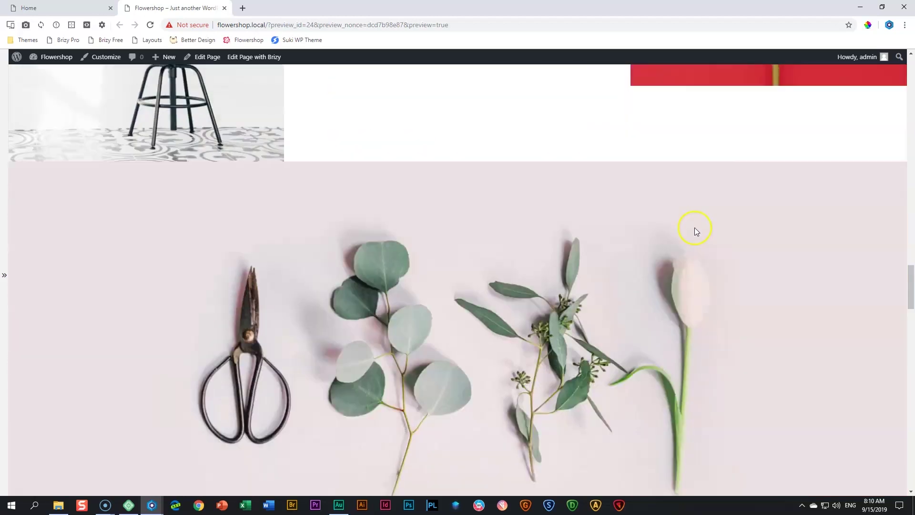
scroll(696, 225, "down", 4)
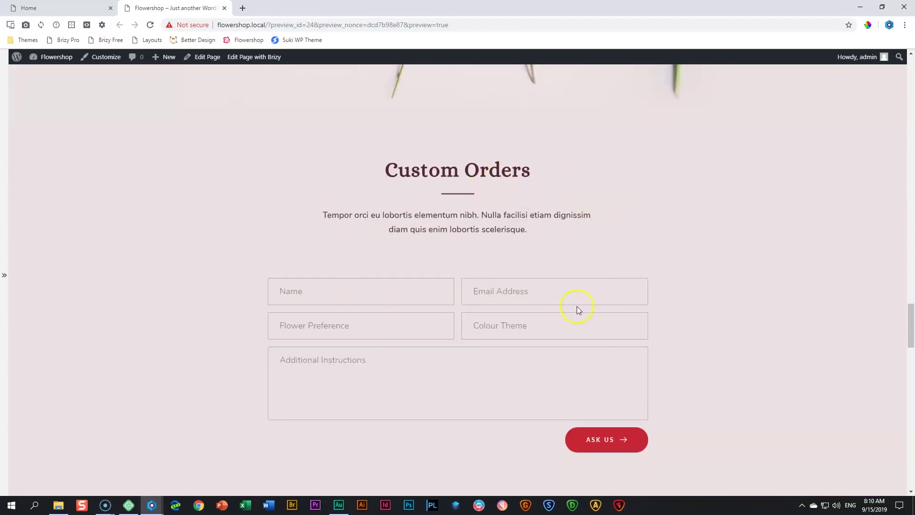
scroll(529, 318, "down", 5)
scroll(531, 316, "up", 4)
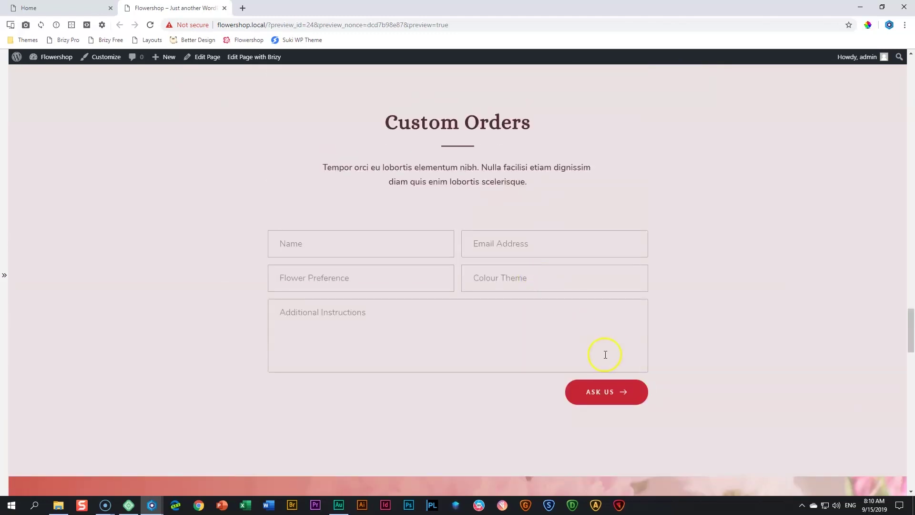
scroll(606, 354, "down", 15)
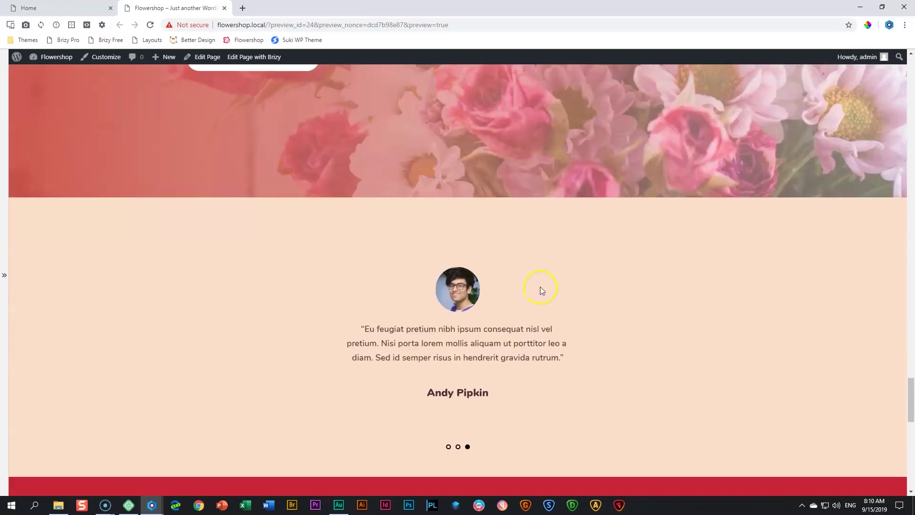
scroll(540, 287, "down", 9)
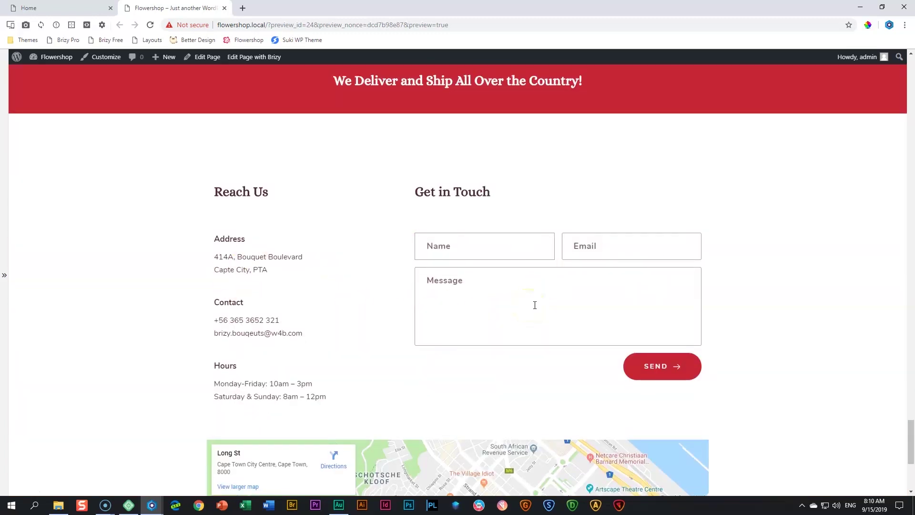
left_click(665, 370)
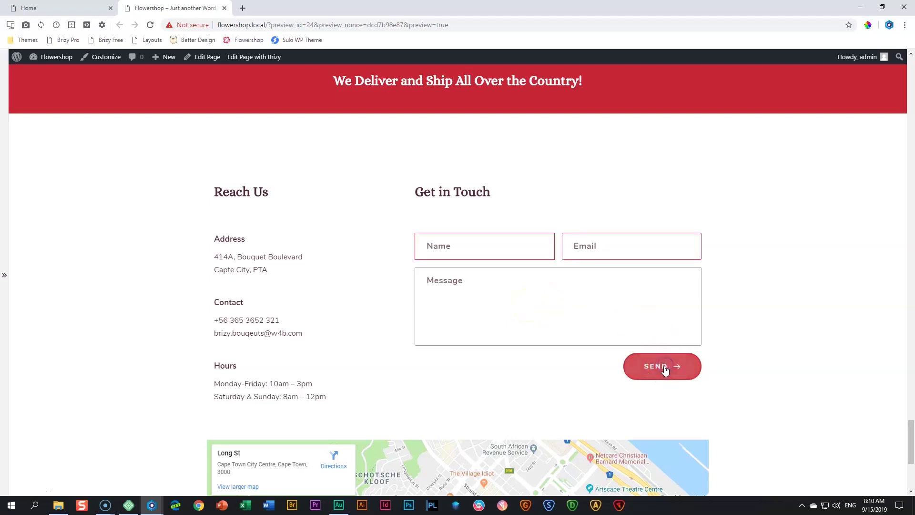
Back in the editor, connect the form's SEND button to the WordPress email integration
left_click(224, 8)
left_click(682, 391)
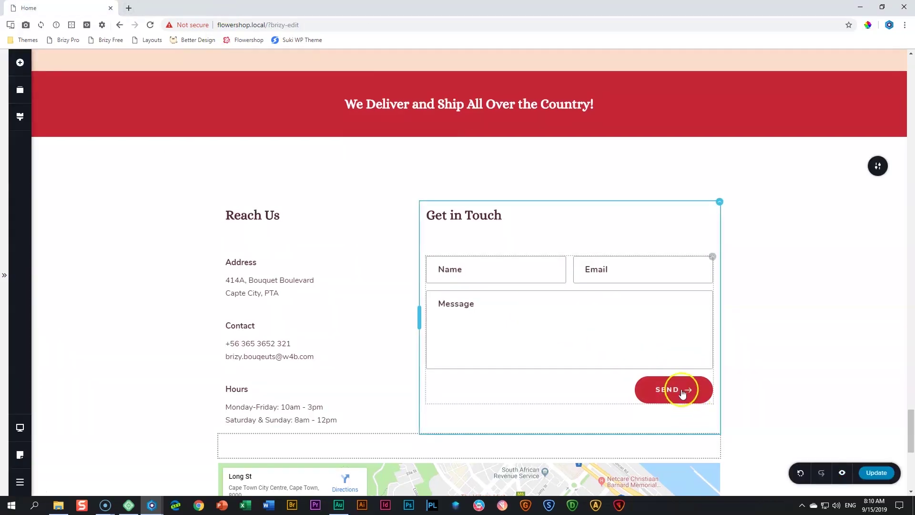
left_click(681, 390)
left_click(734, 361)
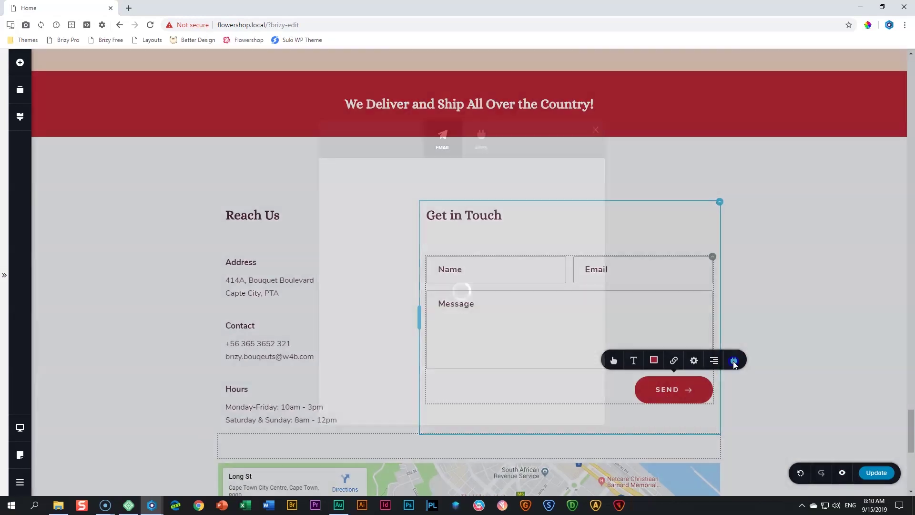
left_click(344, 248)
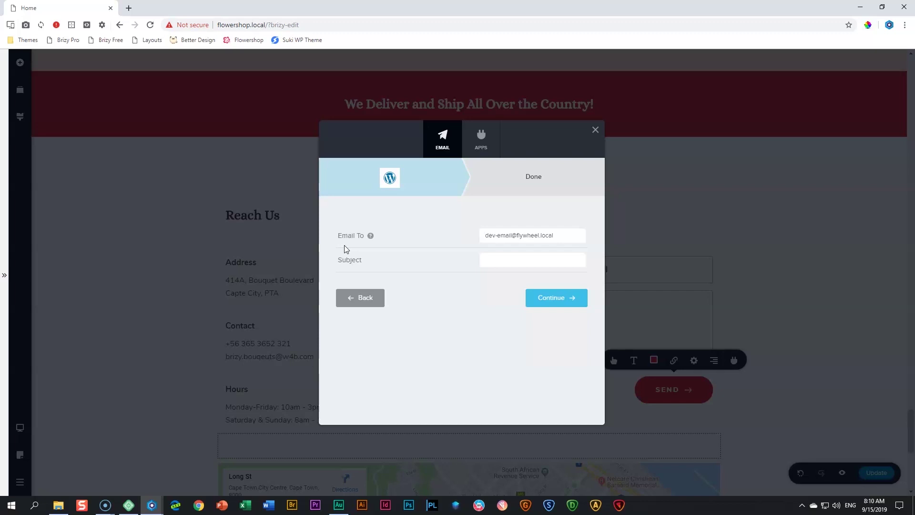
Set the email subject to 'Contact Form Messages' and confirm the WordPress connection
left_click(507, 259)
type("conta")
key("BackSpace")
key("BackSpace")
key("BackSpace")
key("BackSpace")
key("BackSpace")
type("Contact From Ho")
key("BackSpace")
key("BackSpace")
key("BackSpace")
key("BackSpace")
key("BackSpace")
key("BackSpace")
type("orm Messages")
left_click(541, 304)
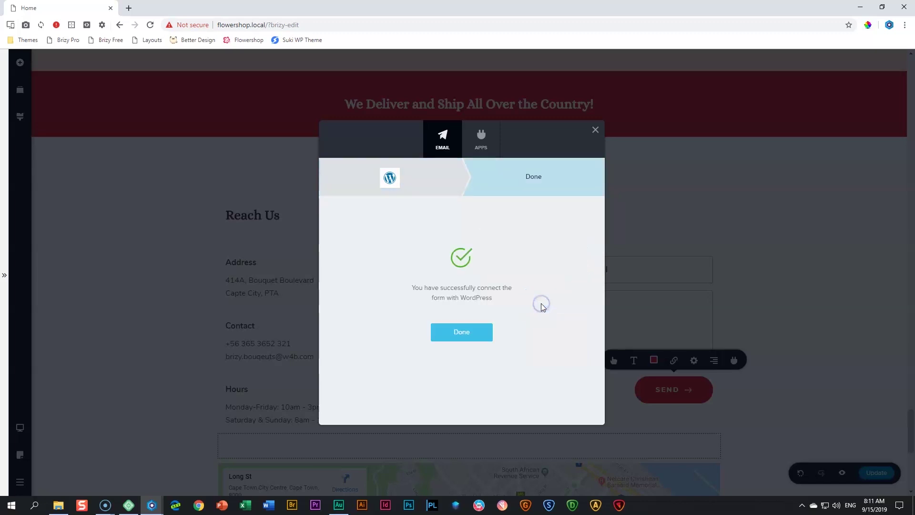
left_click(455, 333)
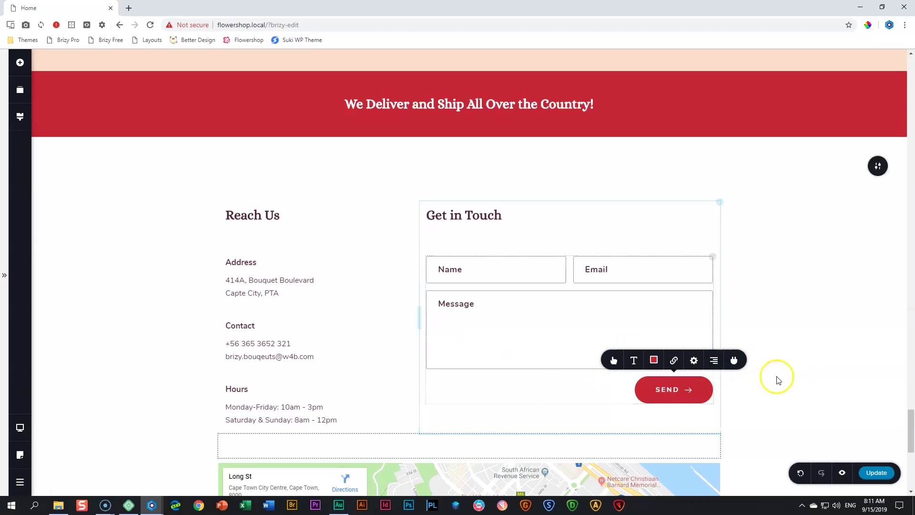
Save the page changes with Update
scroll(807, 400, "down", 5)
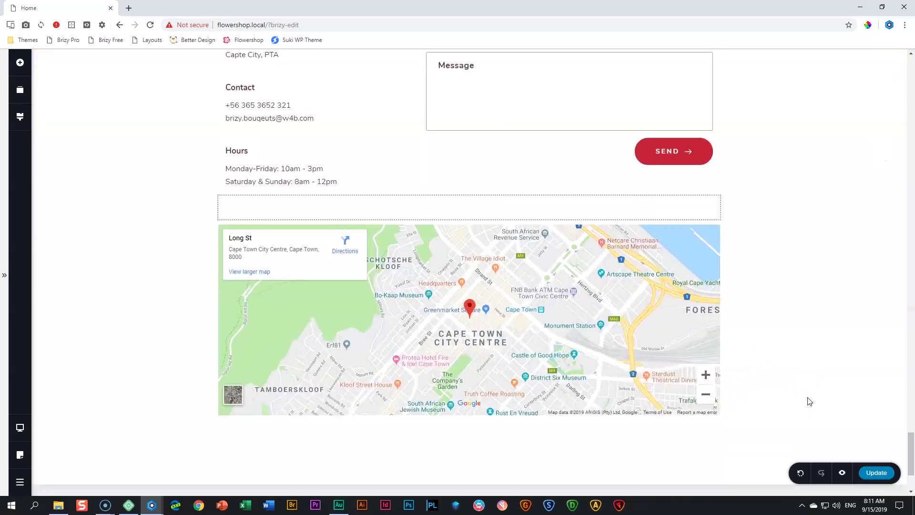
scroll(809, 401, "up", 3)
left_click(885, 473)
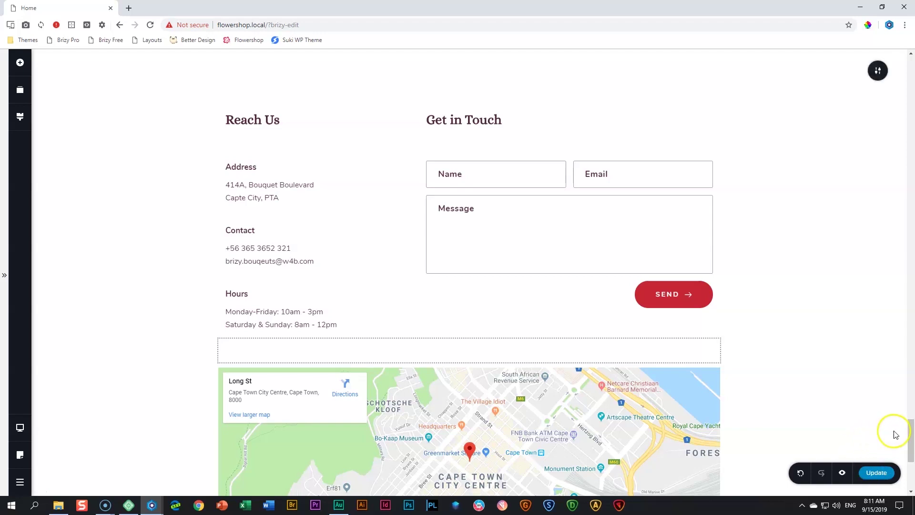
left_click(542, 273)
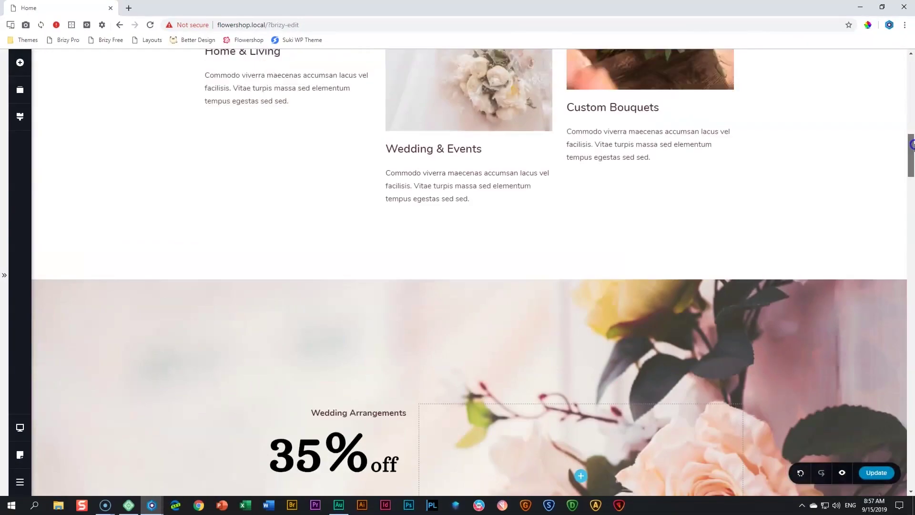
scroll(774, 91, "up", 10)
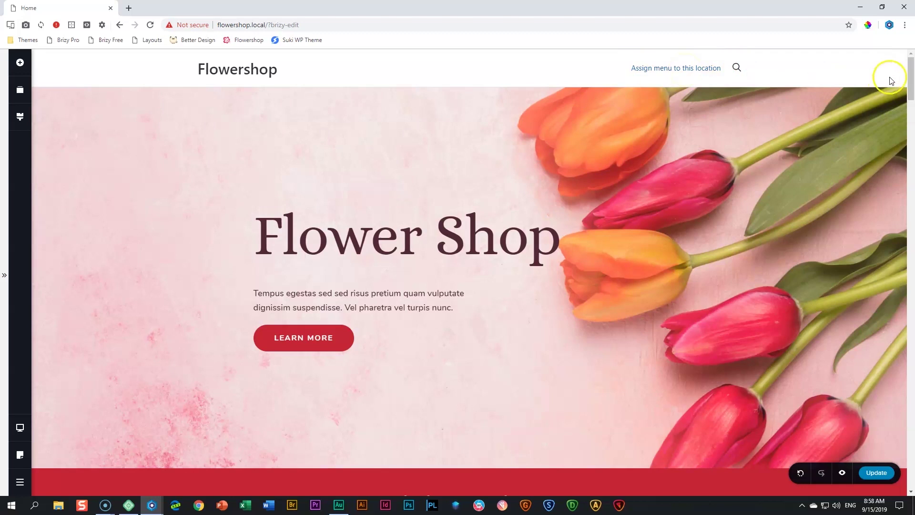
Scroll the canvas down to Our Specialties with Home & Living, Wedding & Events and Custom Bouquets
left_click_drag(911, 73, 912, 426)
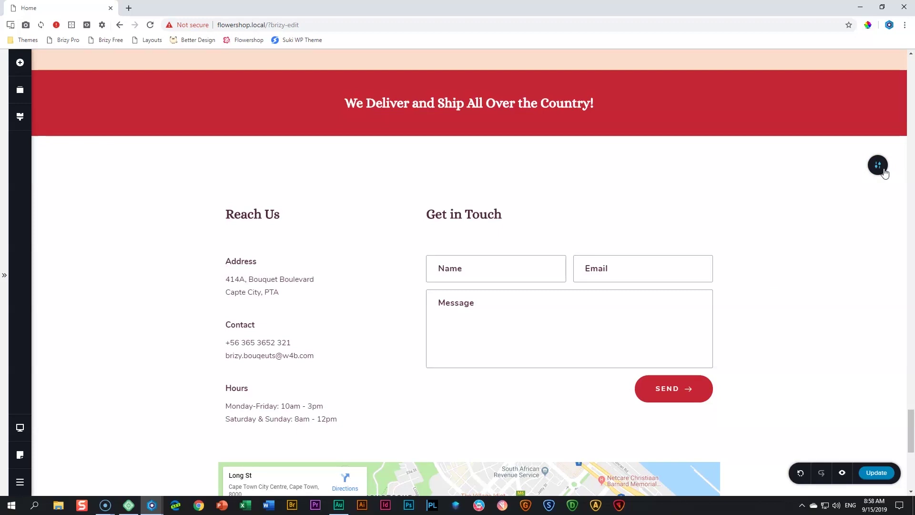
left_click_drag(911, 419, 913, 89)
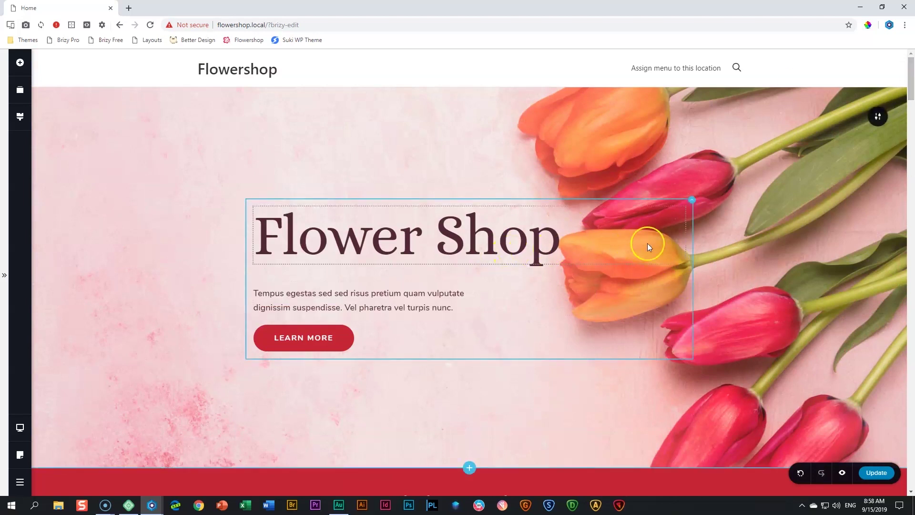
scroll(572, 133, "down", 4)
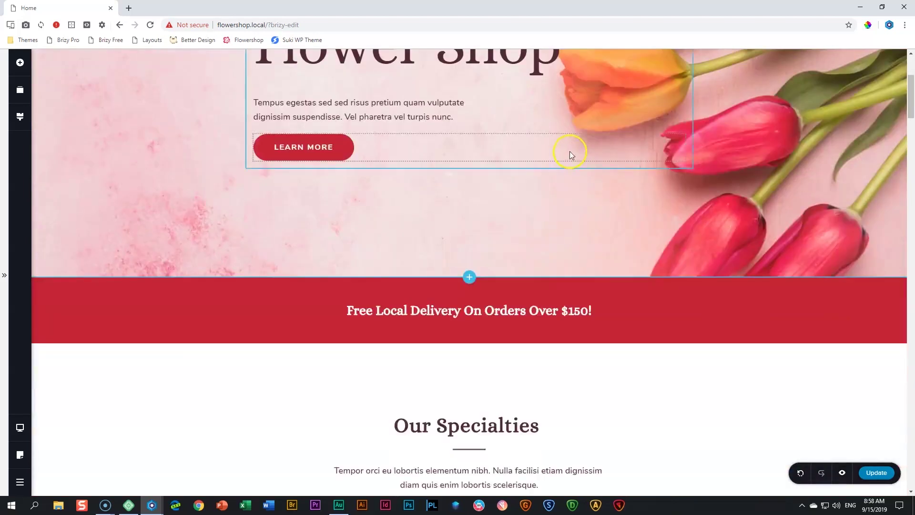
scroll(572, 154, "down", 6)
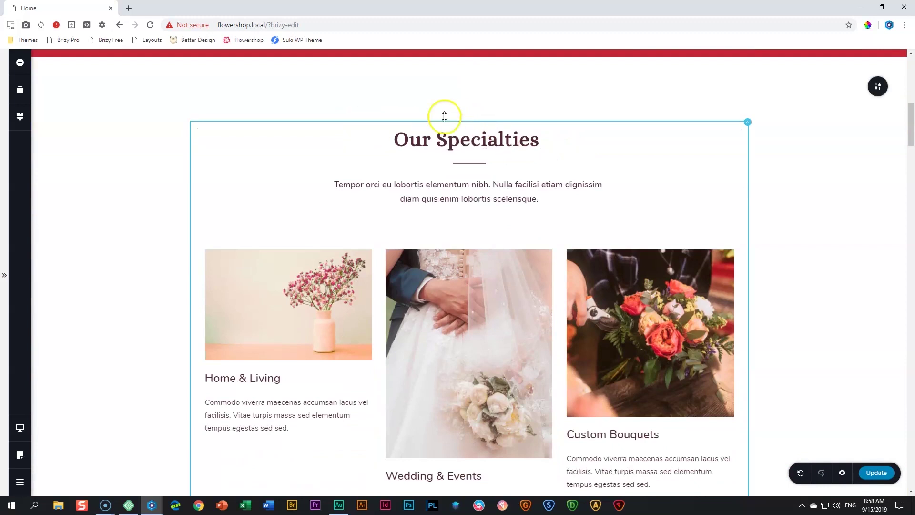
left_click_drag(564, 109, 564, 111)
Give the Our Specialties section the anchor name 'services'
left_click(878, 88)
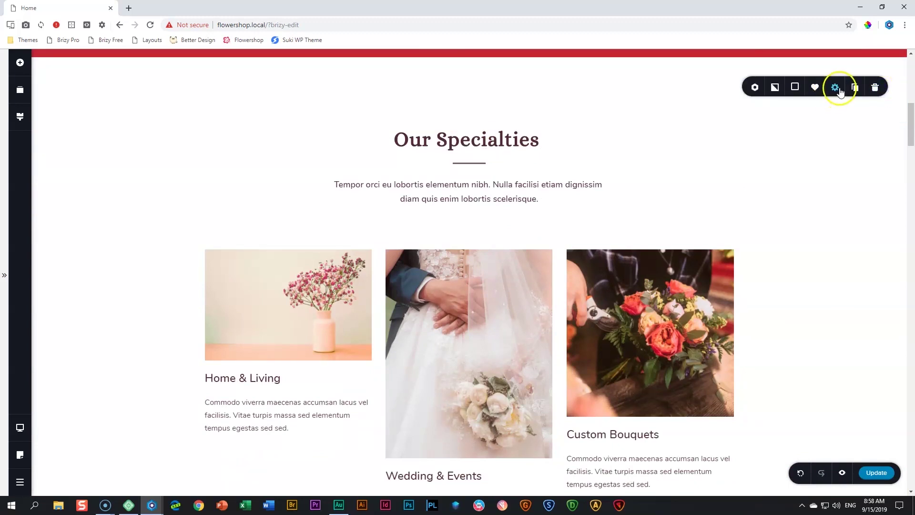
left_click(835, 87)
left_click(813, 178)
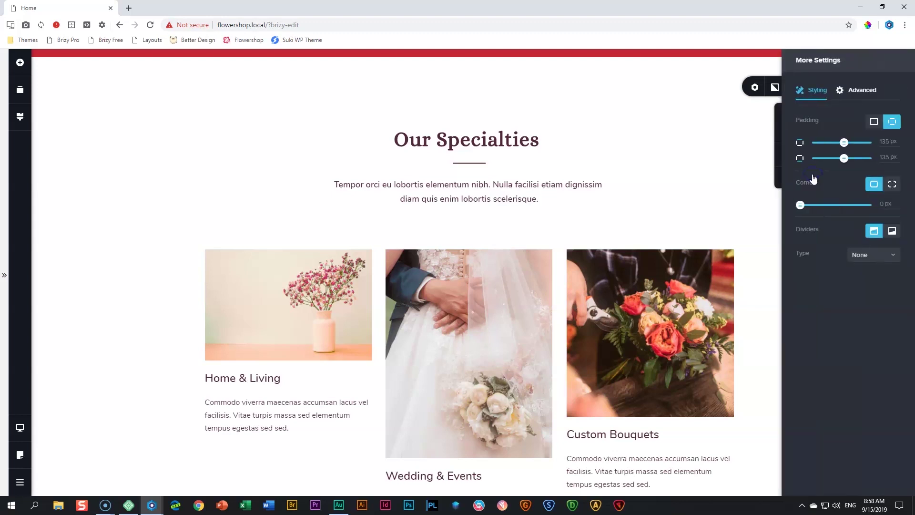
left_click(864, 90)
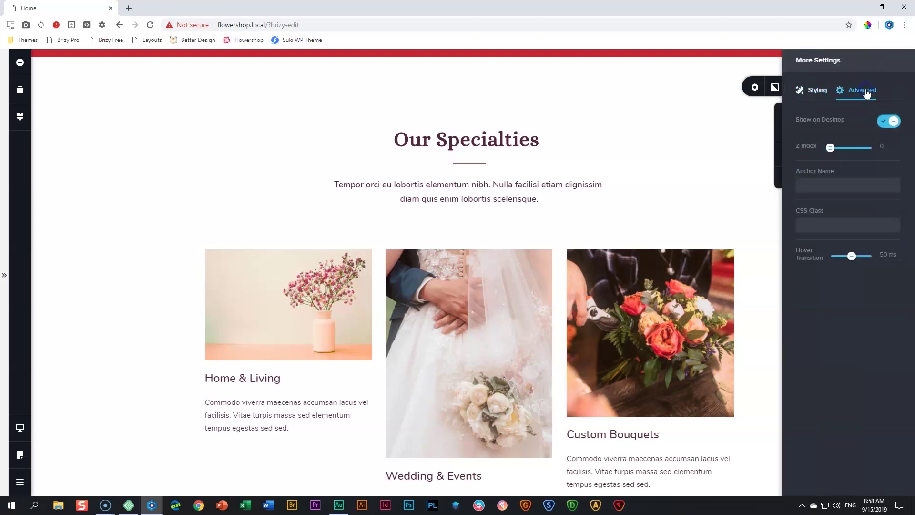
left_click(817, 188)
type("services")
left_click(760, 210)
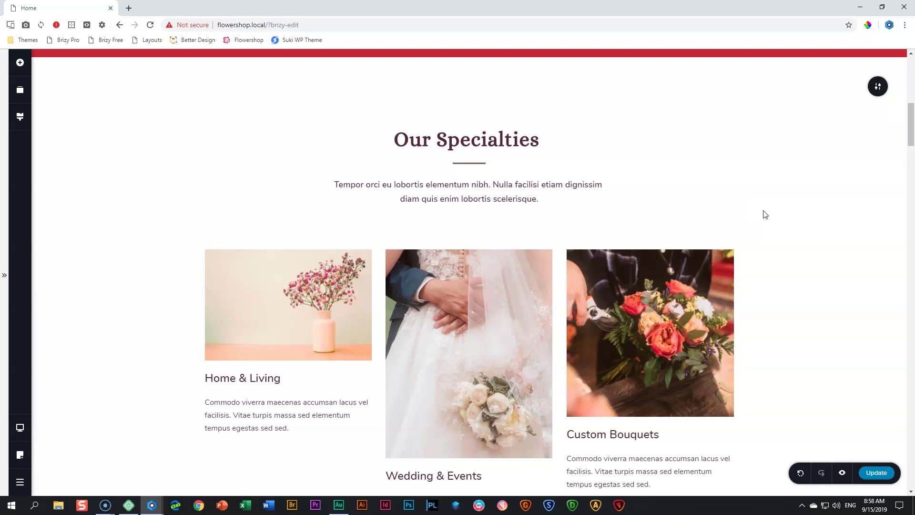
scroll(765, 215, "down", 15)
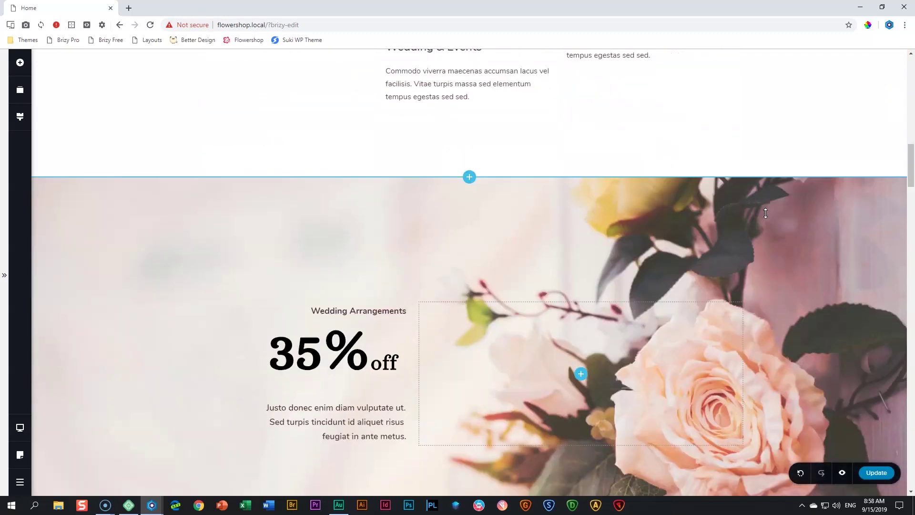
scroll(766, 213, "up", 3)
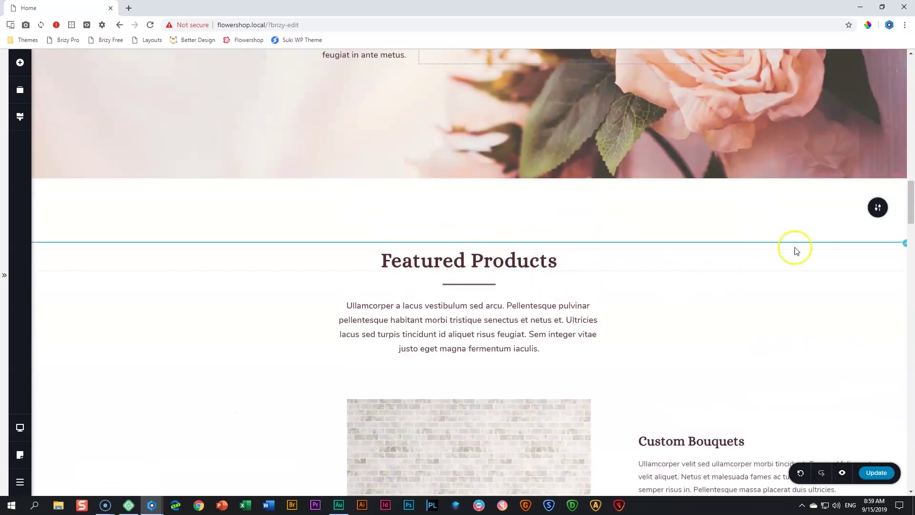
Give the Featured Products section the anchor name 'products'
left_click(878, 208)
left_click(835, 209)
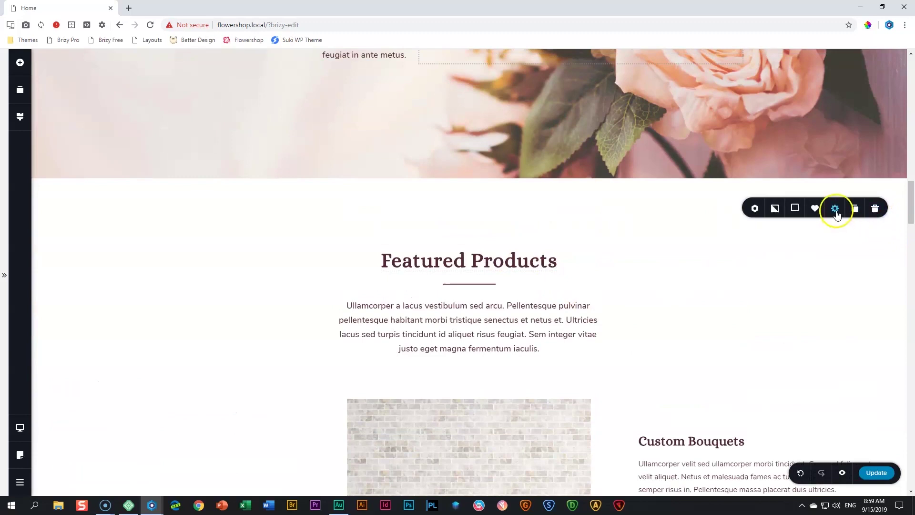
left_click(814, 184)
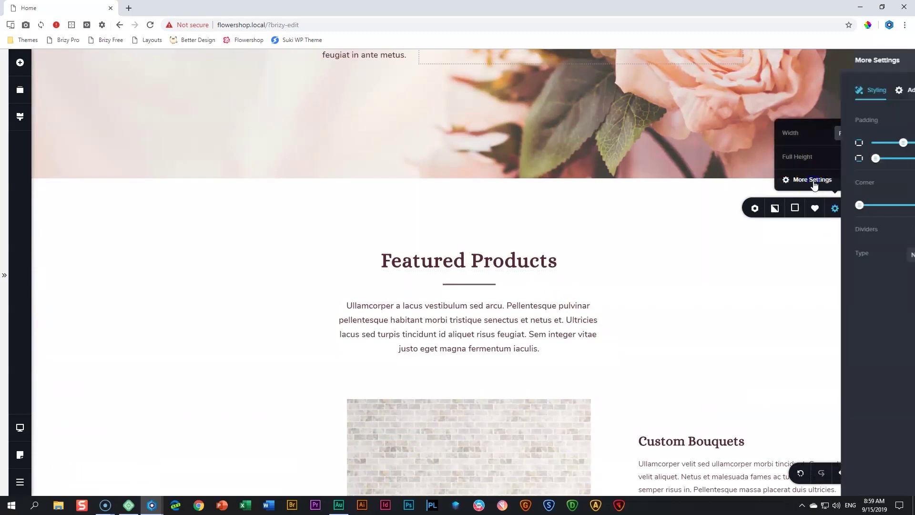
left_click(857, 92)
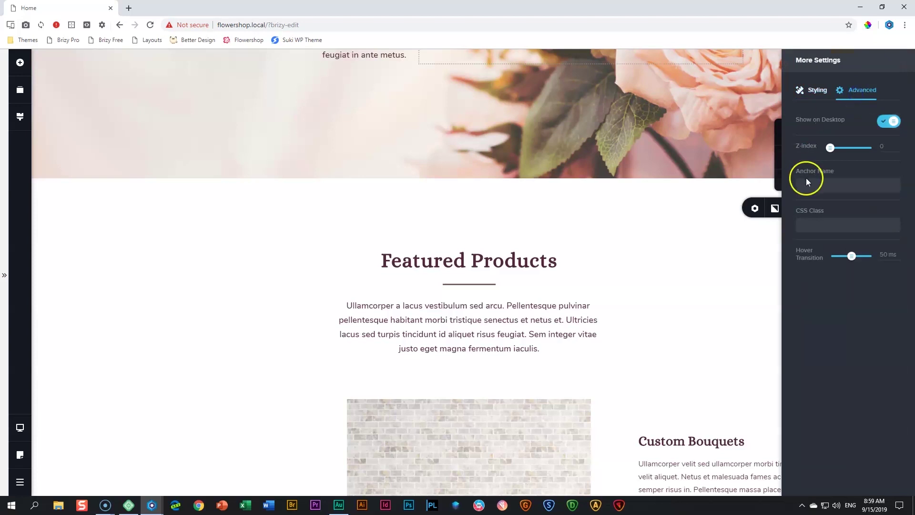
left_click(757, 265)
left_click(880, 208)
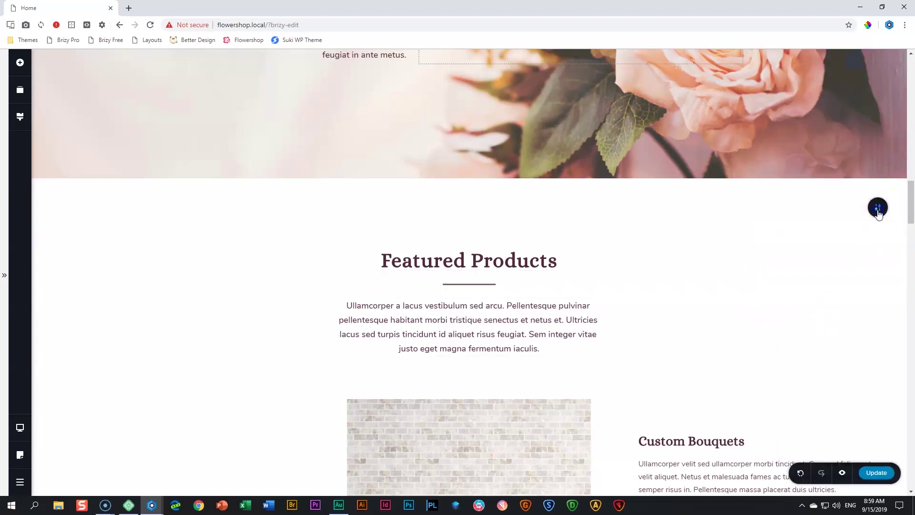
left_click(835, 210)
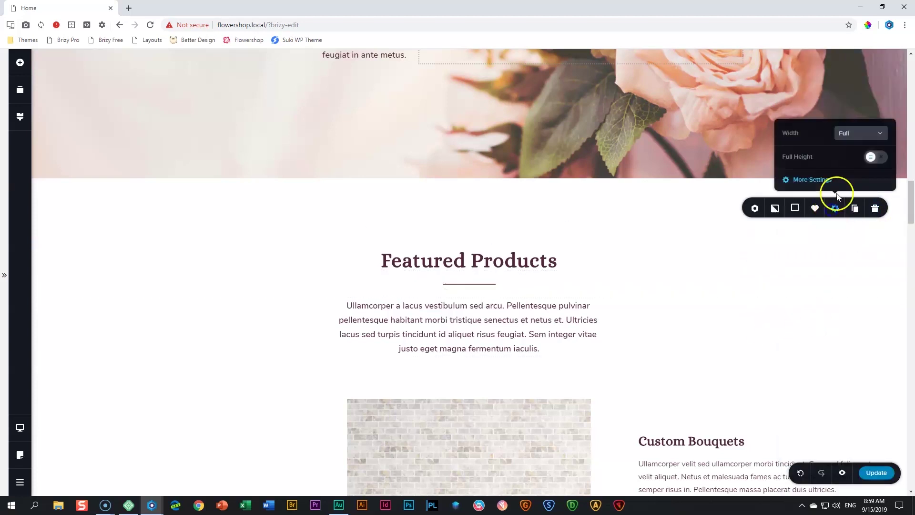
left_click(831, 179)
left_click(856, 91)
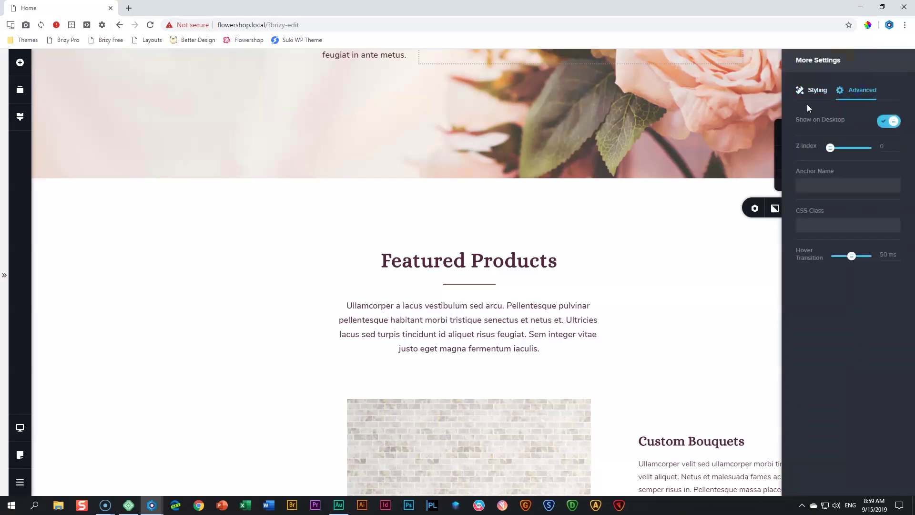
left_click(828, 188)
type("products")
left_click(763, 265)
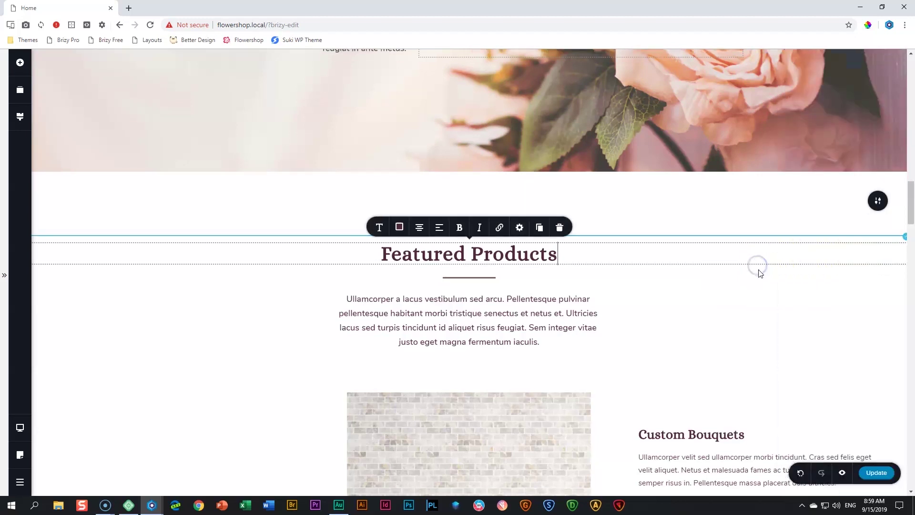
Give the contact section the anchor name 'contact' and save the page with Update
scroll(760, 273, "down", 8)
scroll(762, 277, "down", 15)
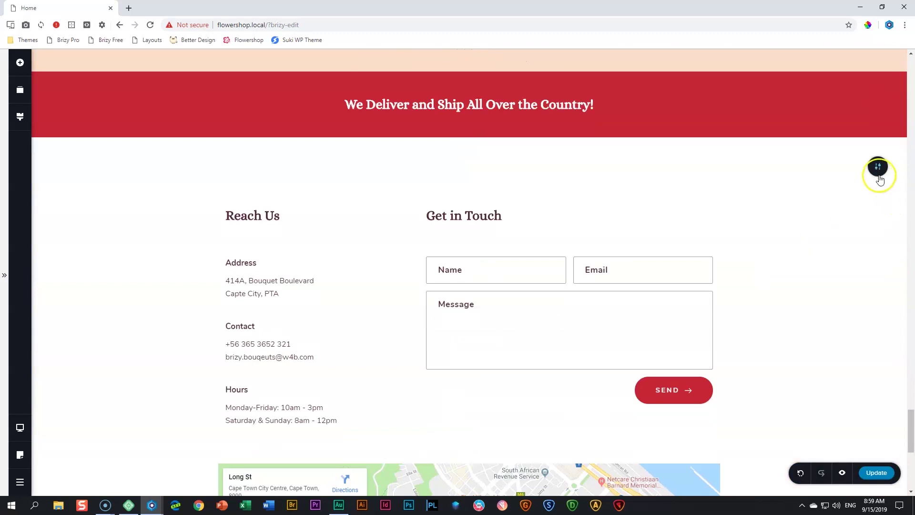
mouse_move(878, 172)
left_click(835, 167)
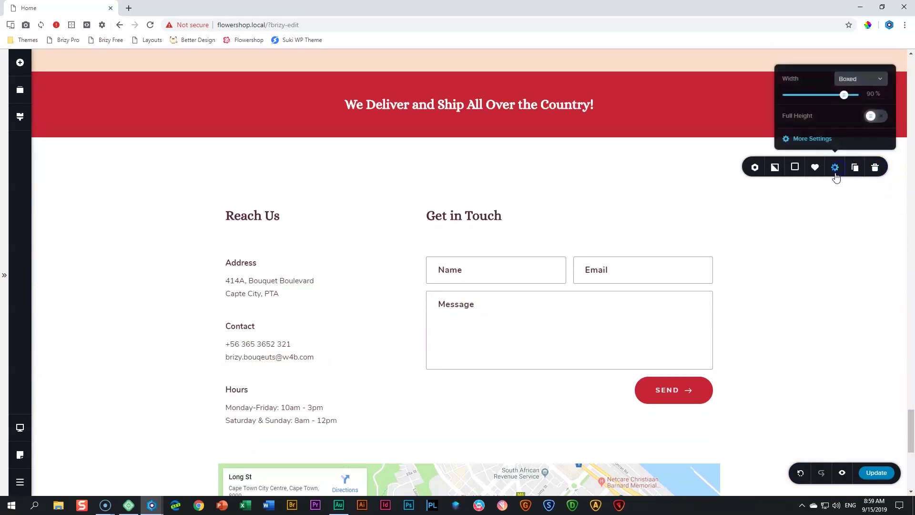
left_click(814, 139)
left_click(862, 90)
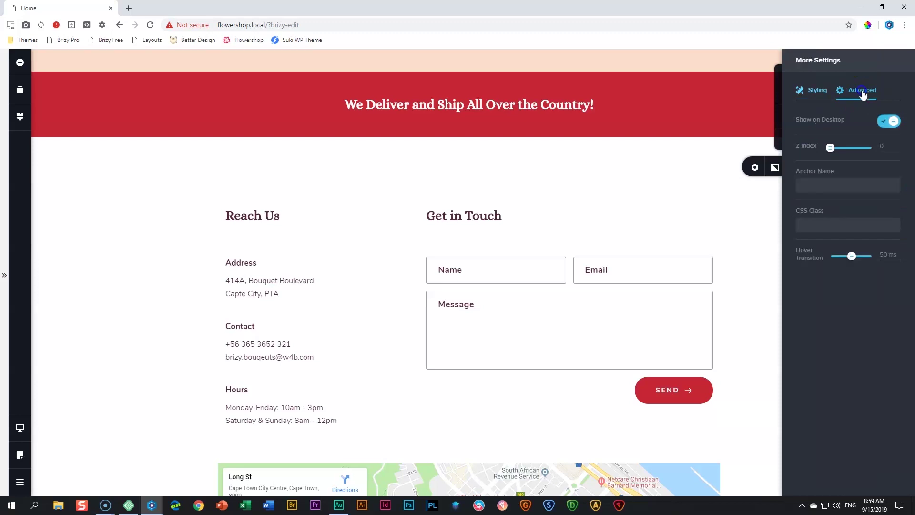
left_click(822, 184)
type("contact")
left_click(761, 250)
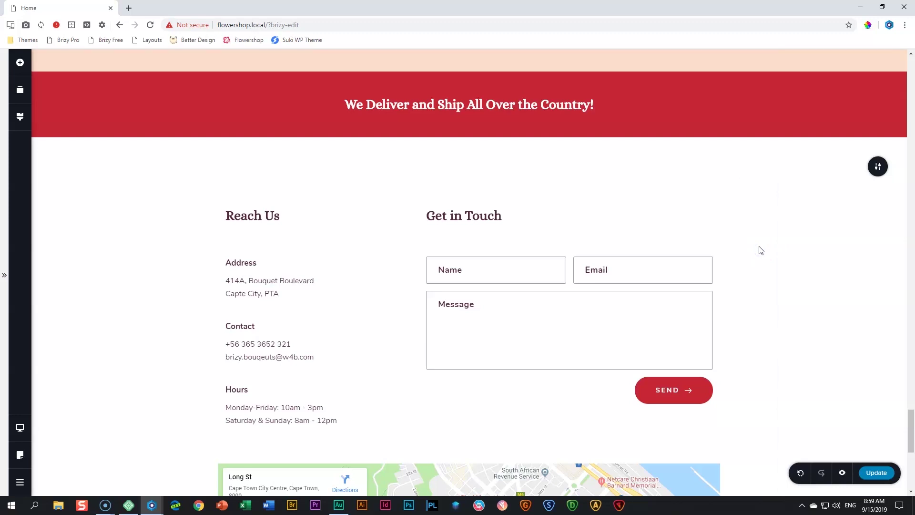
left_click(875, 473)
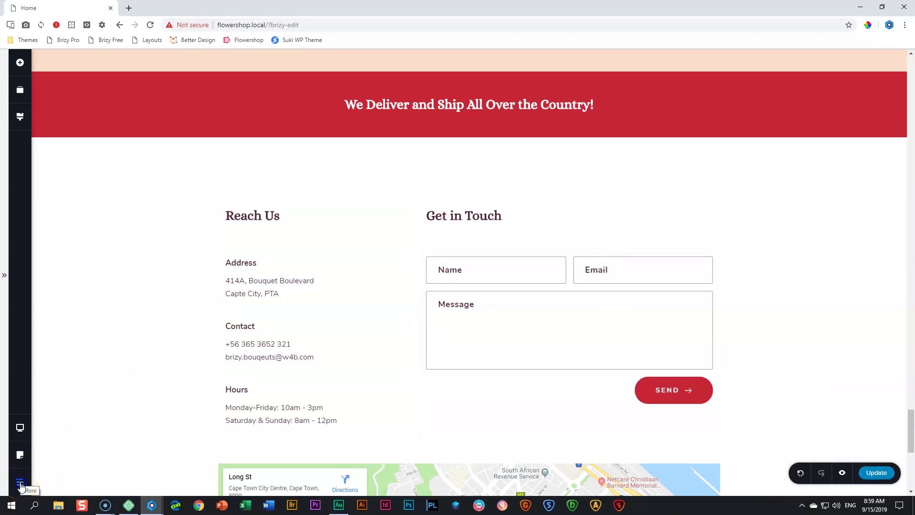
left_click(20, 484)
Return to WordPress admin and create a menu named 'Main Menu' under Appearance > Menus
left_click(70, 480)
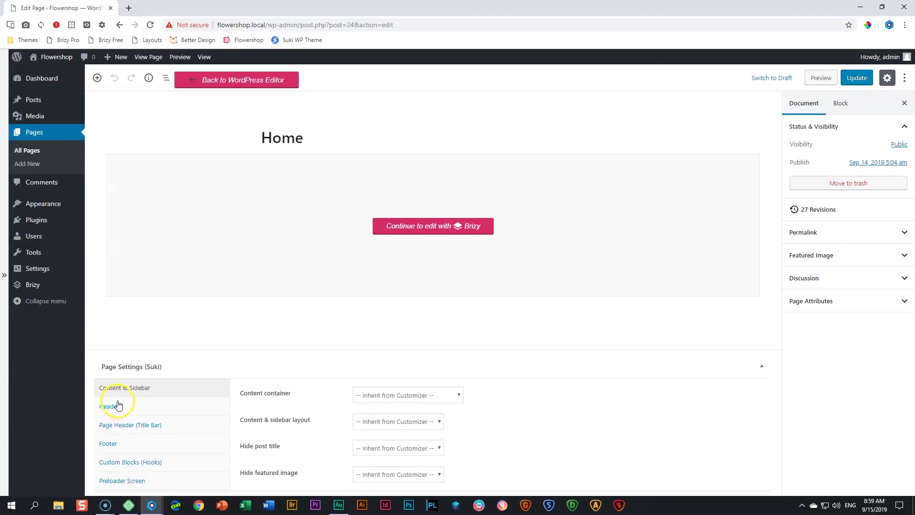
mouse_move(49, 204)
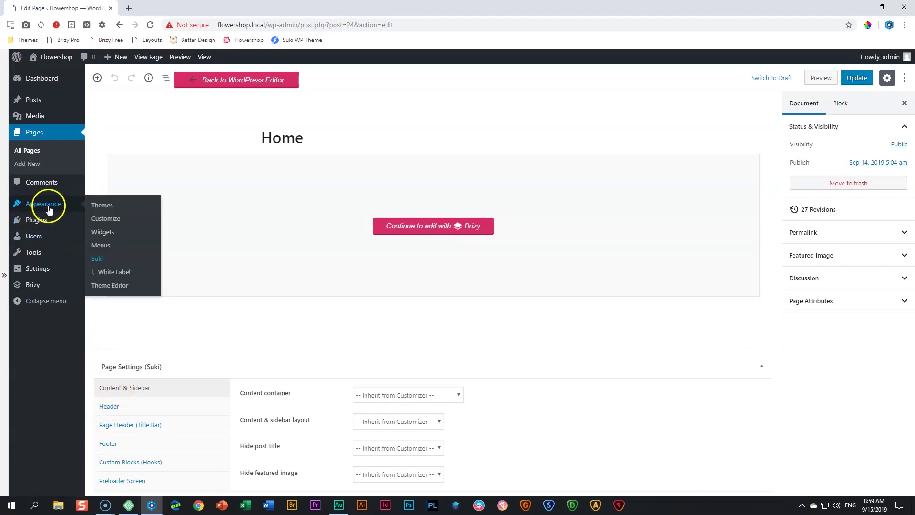
left_click(109, 245)
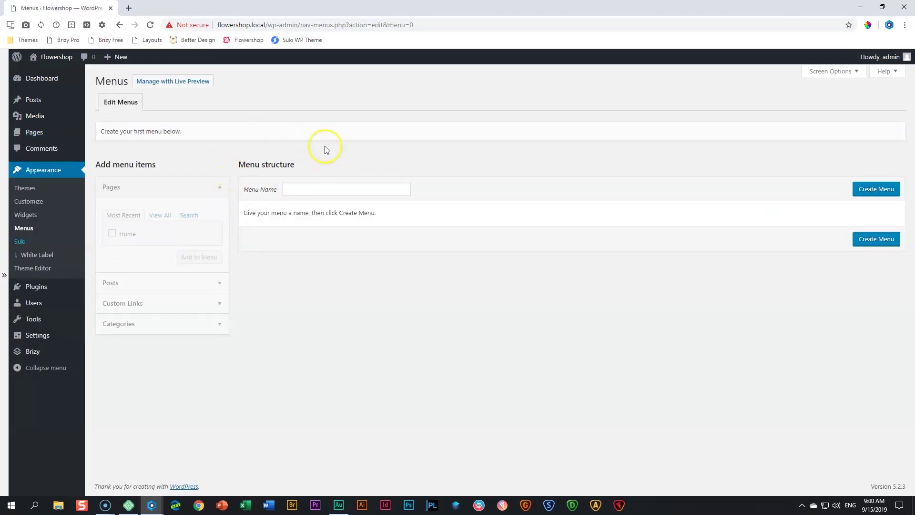
left_click(319, 189)
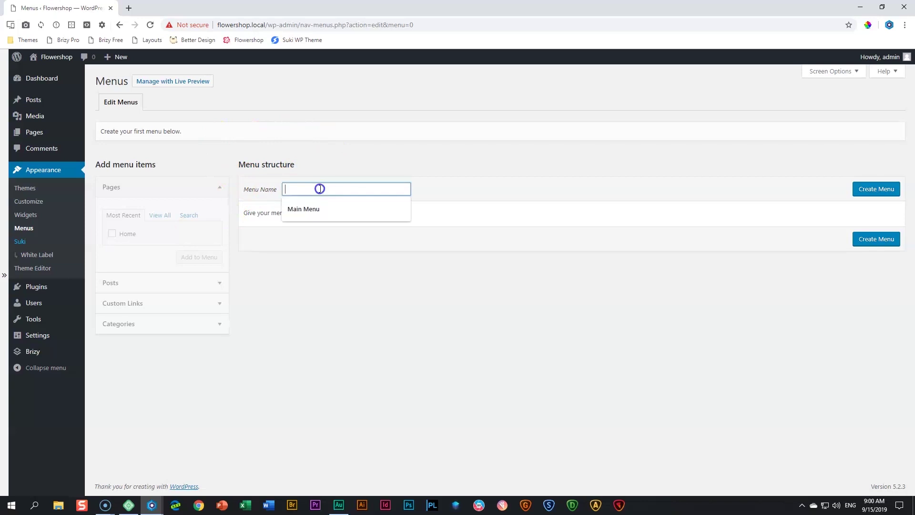
type("Main Menu")
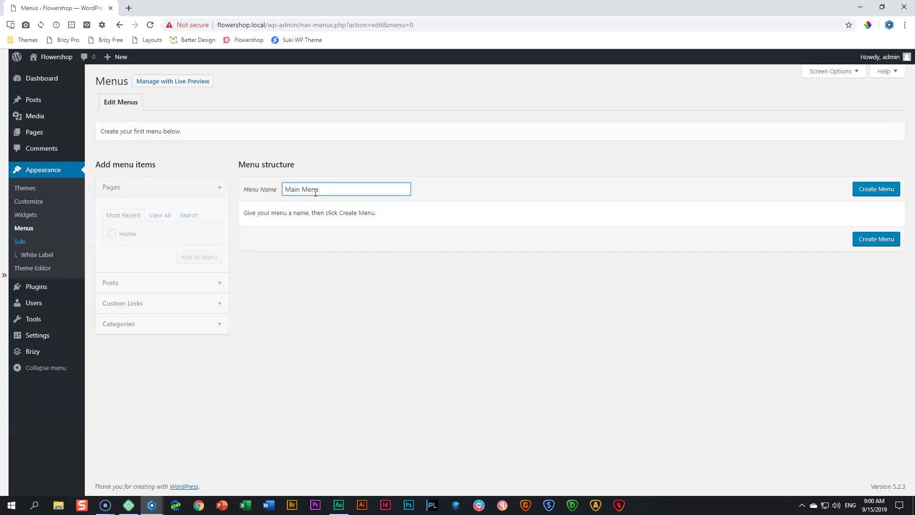
left_click(869, 190)
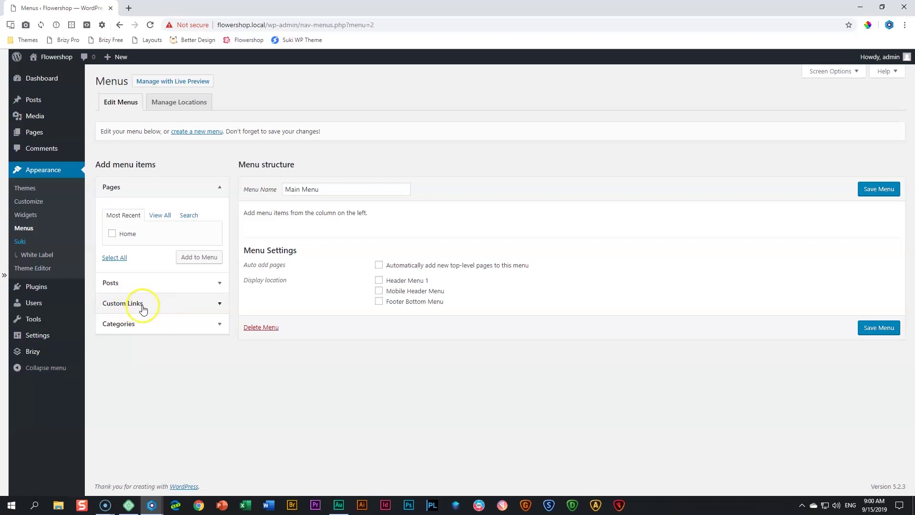
Add a custom link 'Services' pointing to #services to Main Menu
left_click(144, 306)
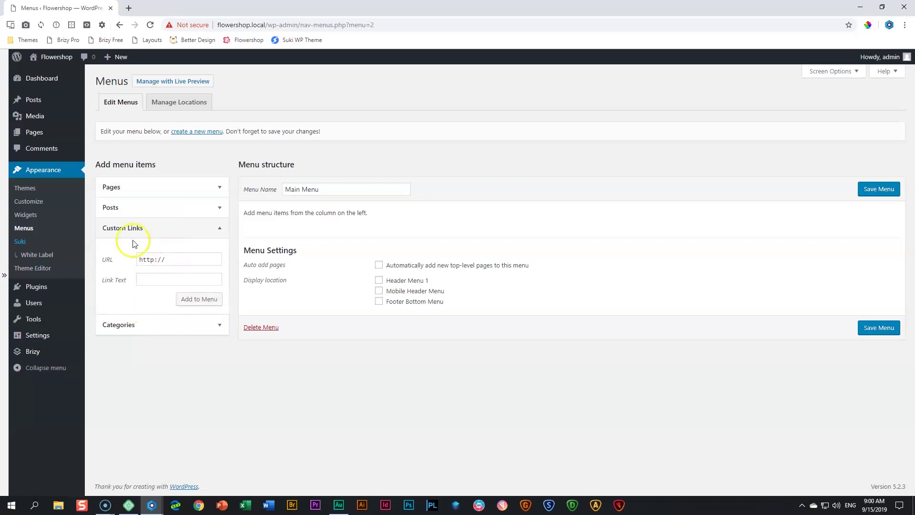
left_click(185, 259)
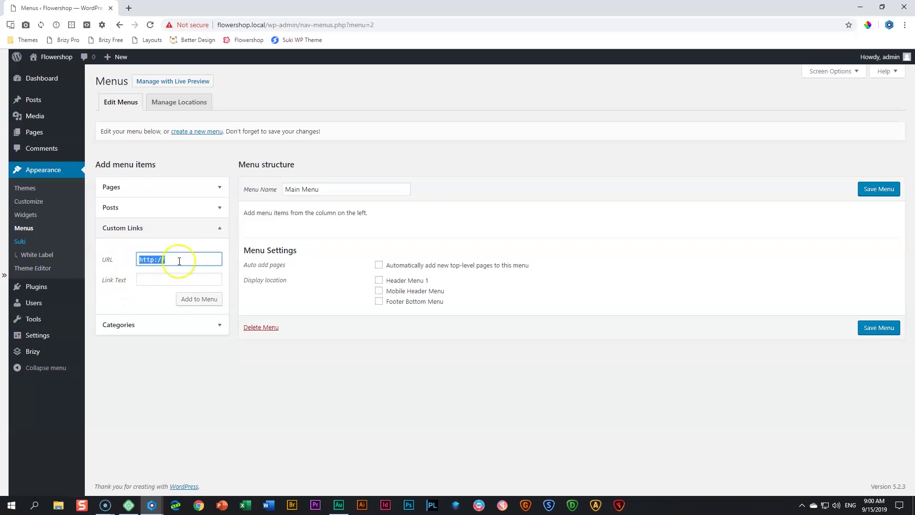
type("#services")
left_click(179, 280)
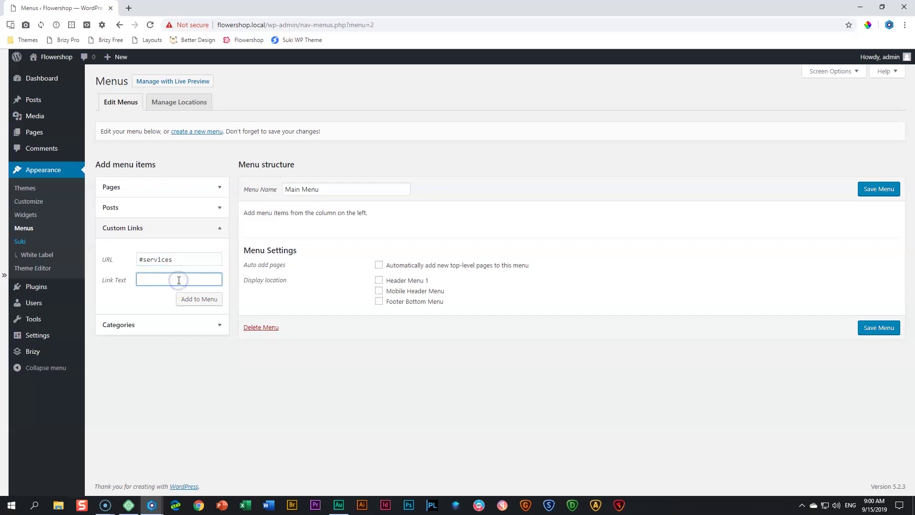
type("Services")
left_click(208, 305)
left_click(200, 298)
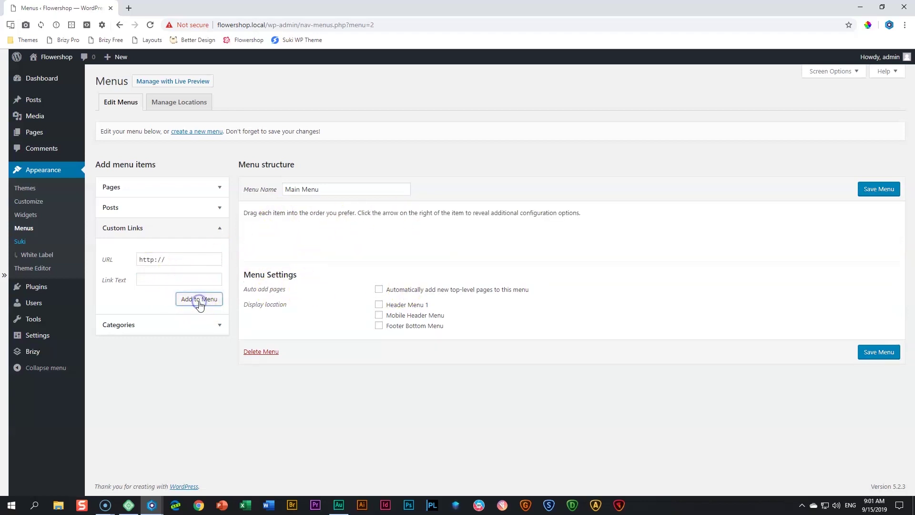
Add a custom link 'Featured Products' pointing to #products
left_click_drag(176, 260, 120, 262)
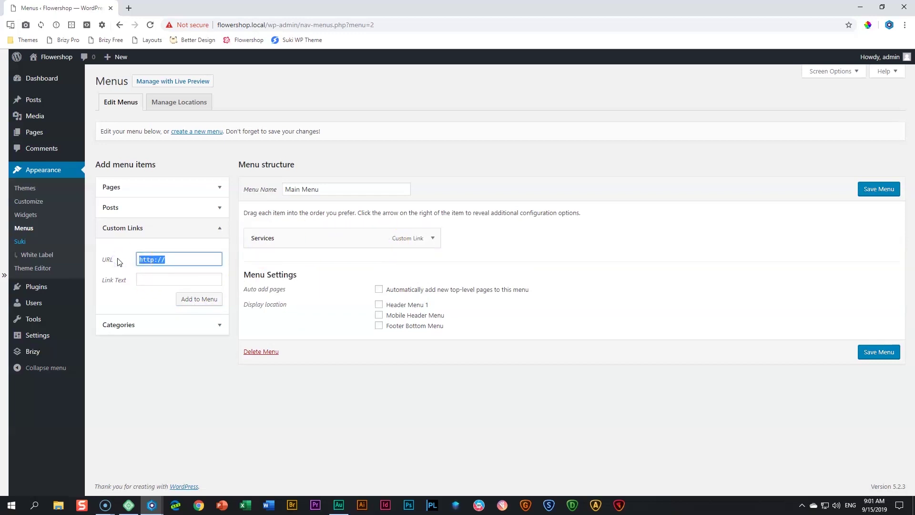
type("#products")
key("Tab")
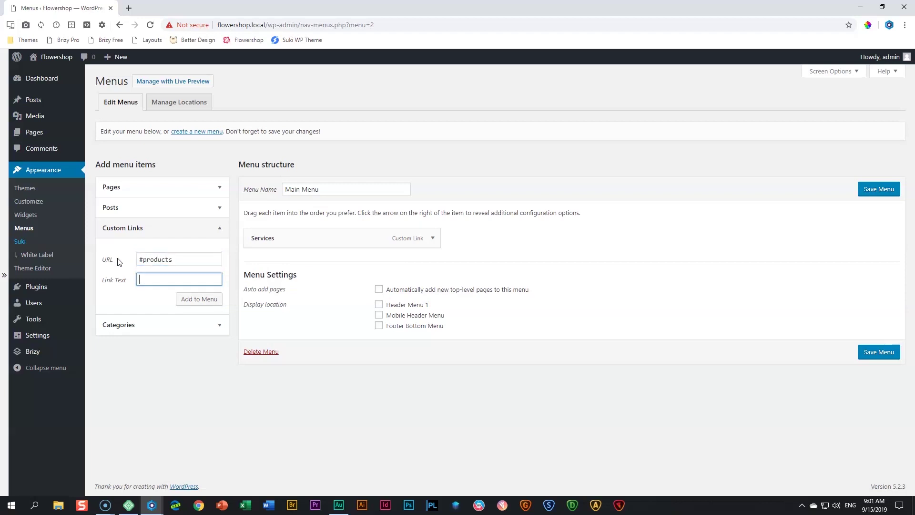
type("Products")
left_click(140, 278)
double_click(148, 278)
type("Featured Produc")
left_click(195, 298)
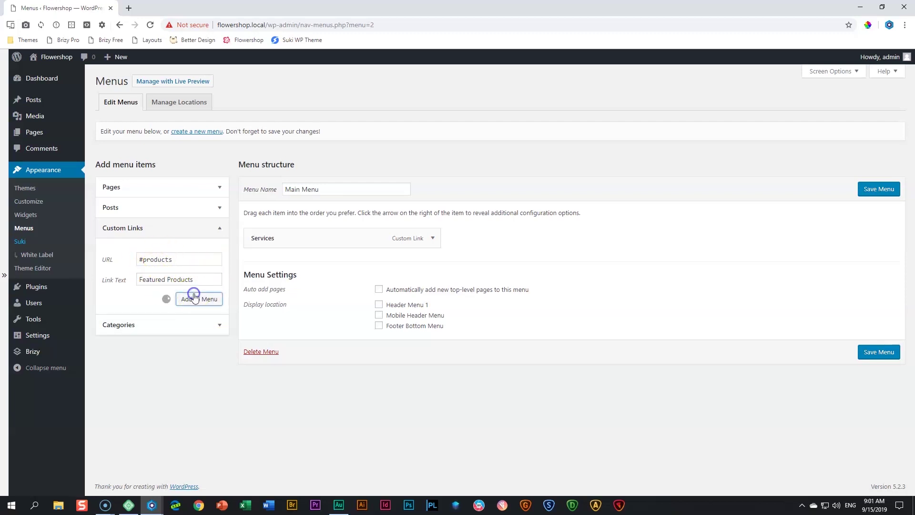
Add a custom link 'Contact Us' pointing to #contact
left_click_drag(163, 259, 107, 268)
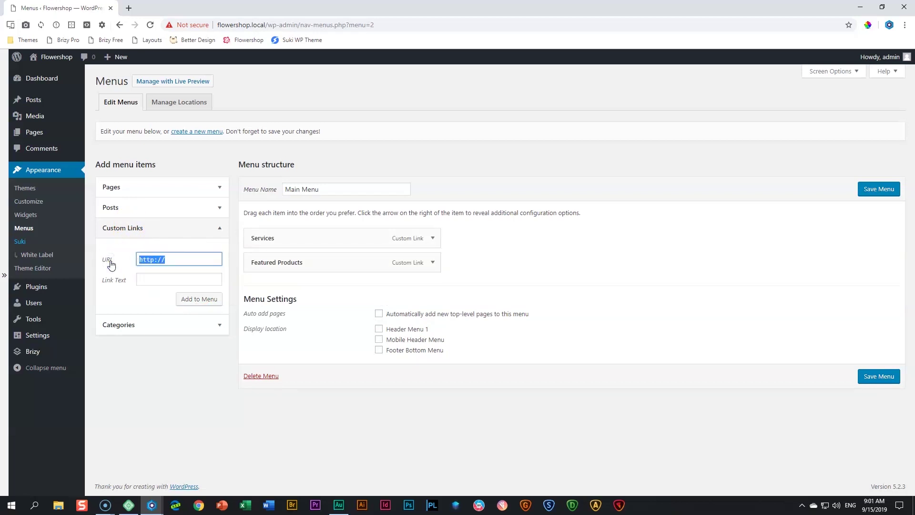
type("#contact")
key("Tab")
type("Contact Us")
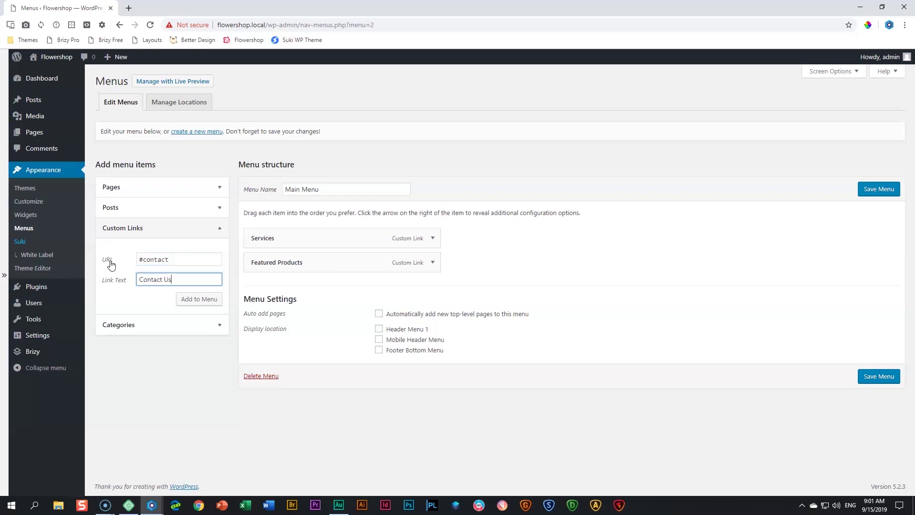
left_click(190, 302)
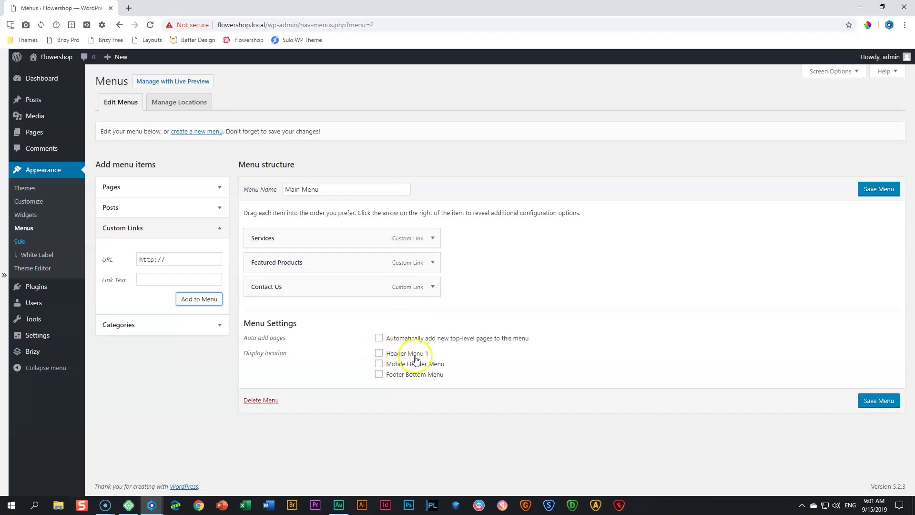
Assign Main Menu to the Header Menu 1 location and save it
left_click(379, 353)
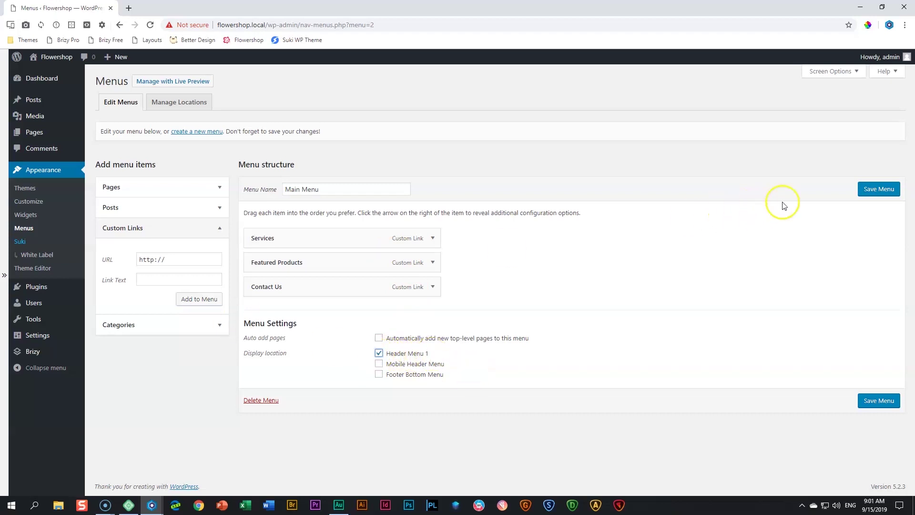
left_click(890, 189)
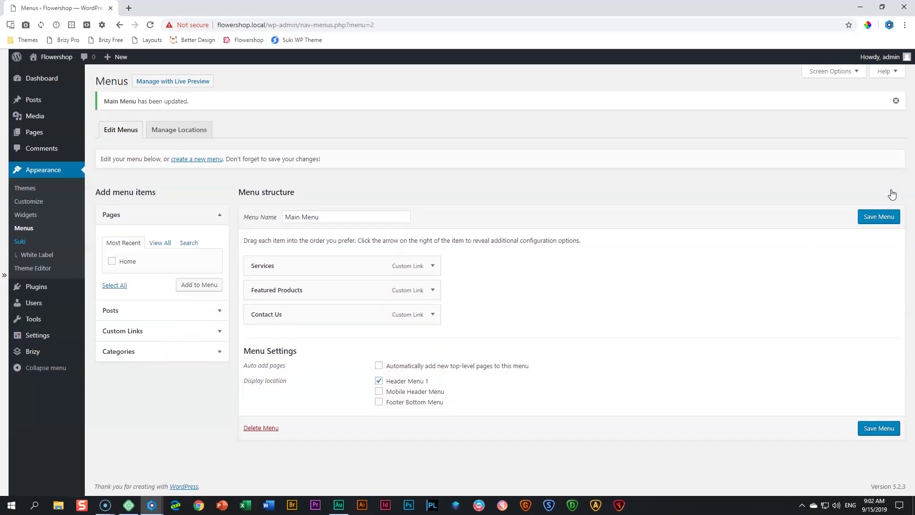
mouse_move(71, 58)
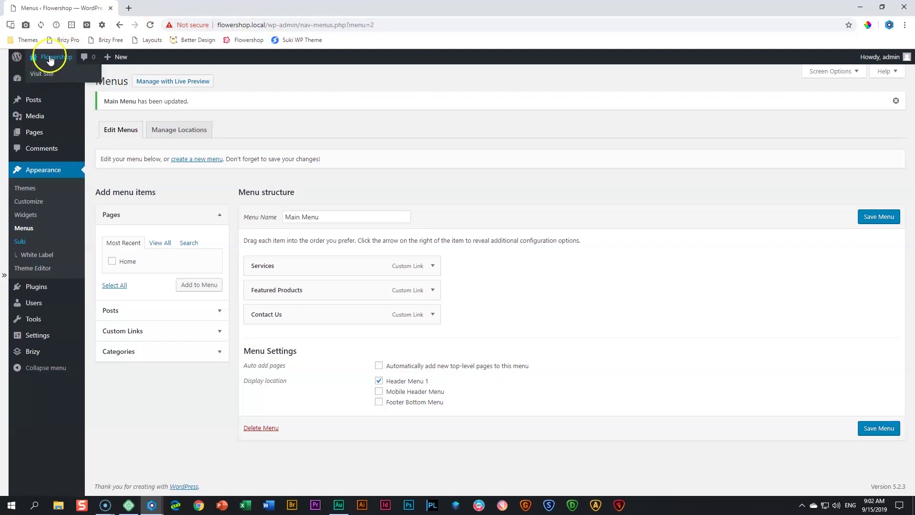
Open the live site in a new tab and test the Services, Featured Products and Contact Us links
middle_click(42, 74)
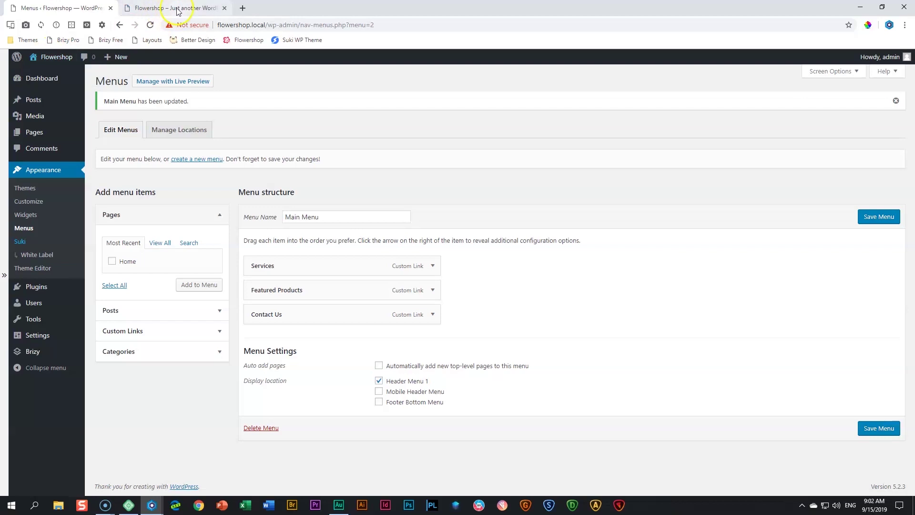
left_click(178, 10)
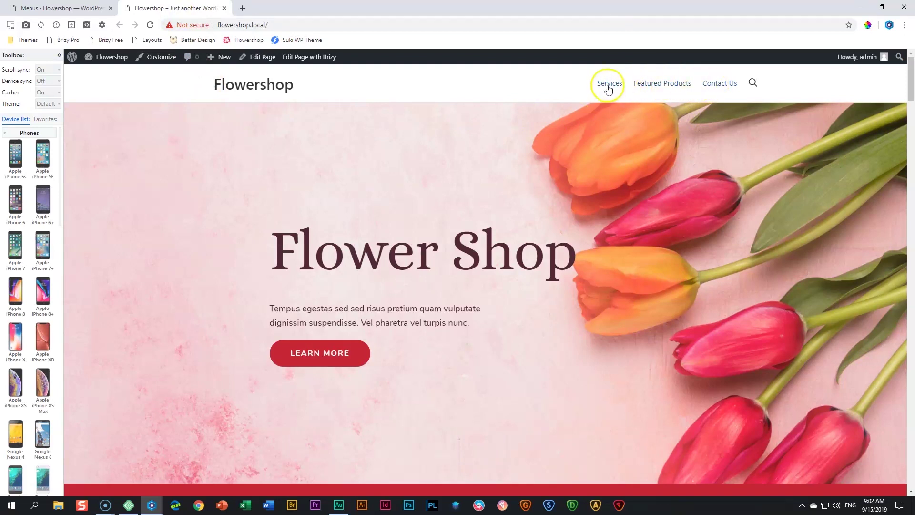
left_click(611, 86)
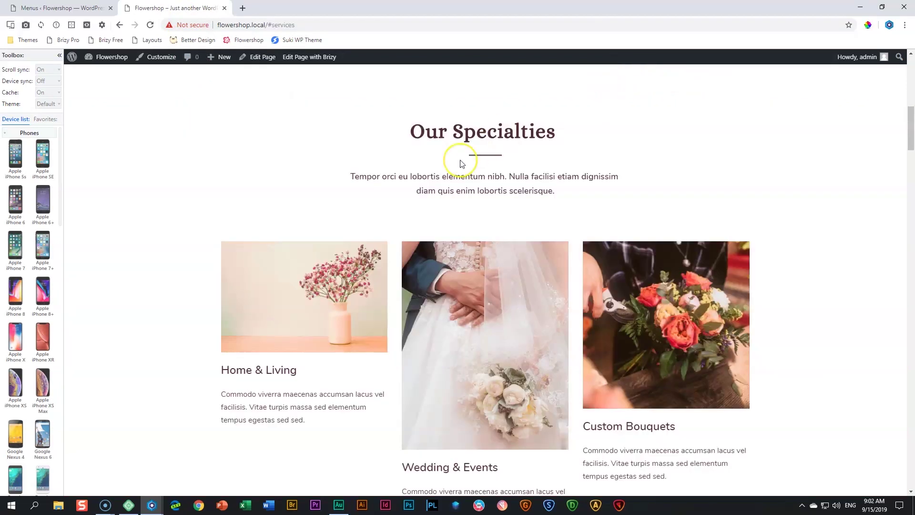
scroll(470, 153, "up", 3)
scroll(461, 164, "up", 5)
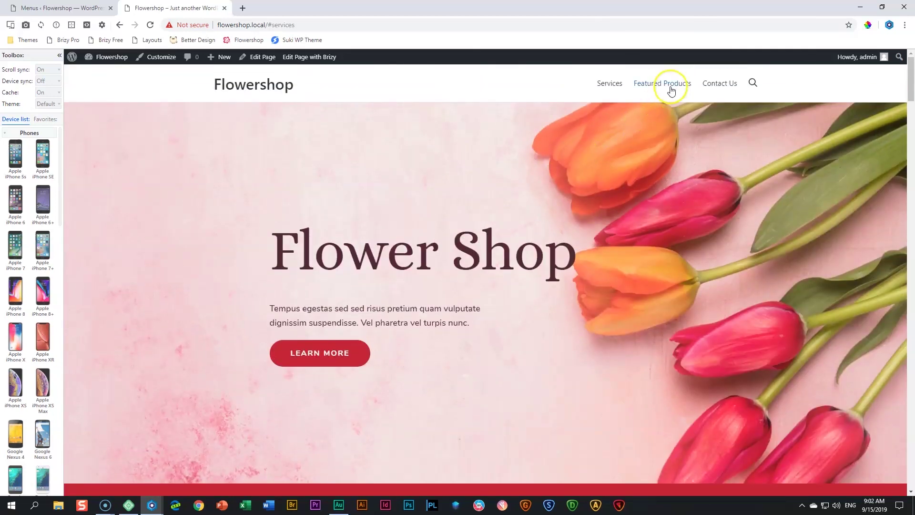
left_click(670, 90)
scroll(669, 99, "up", 20)
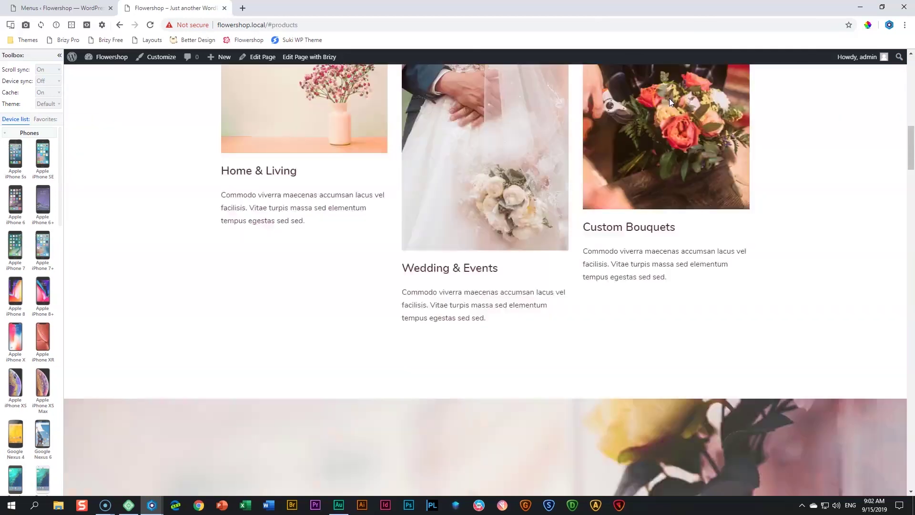
scroll(669, 98, "up", 5)
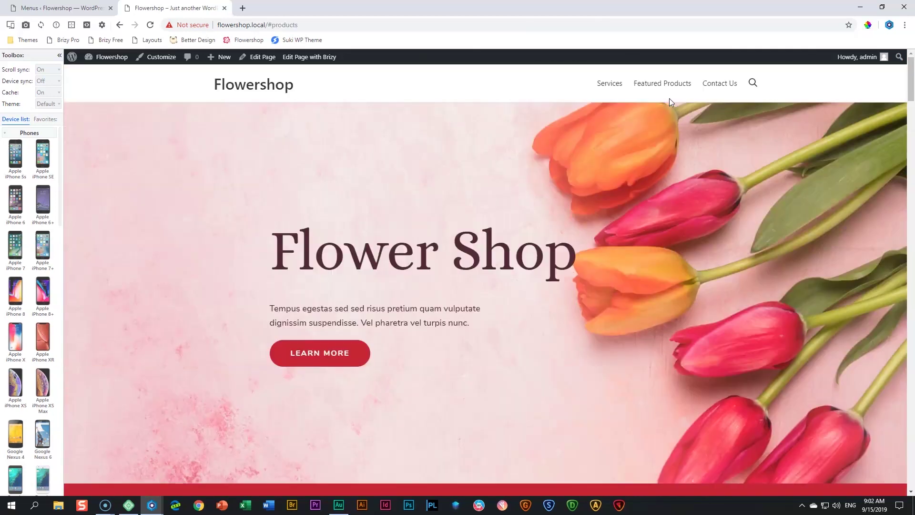
left_click(718, 86)
Recheck the Featured Products and Contact Us header links jump to their sections
scroll(717, 89, "up", 5)
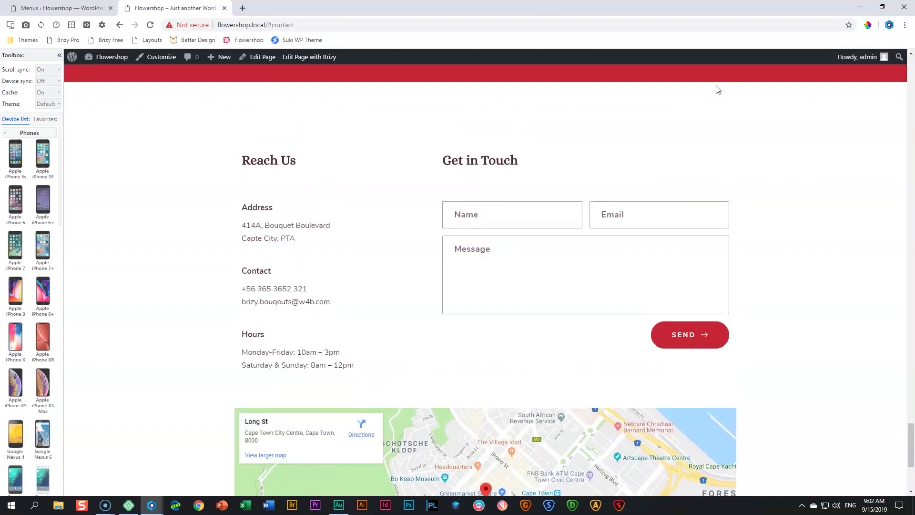
scroll(718, 90, "up", 15)
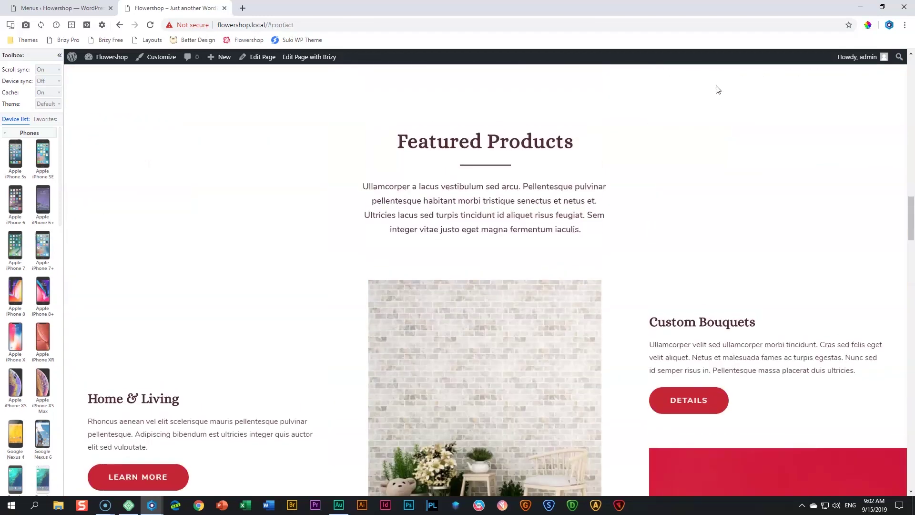
scroll(718, 90, "up", 5)
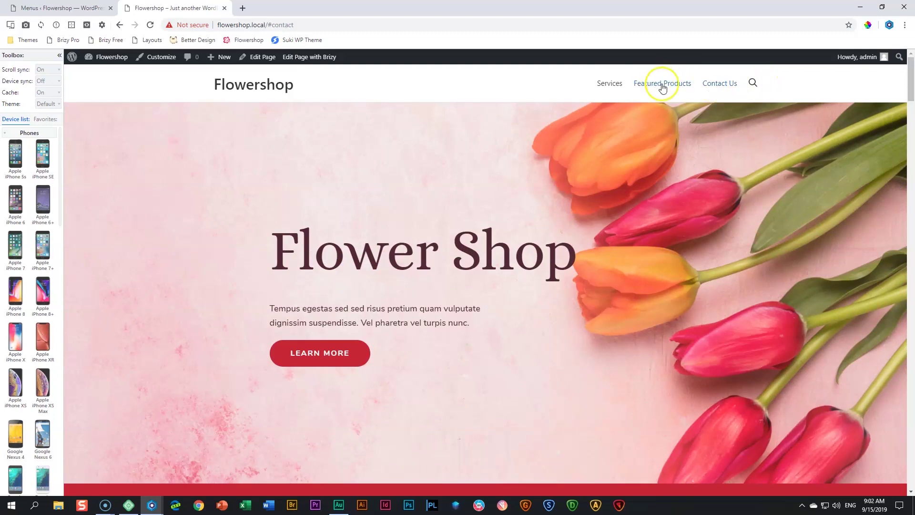
left_click(663, 88)
left_click_drag(909, 225, 789, 96)
left_click(725, 86)
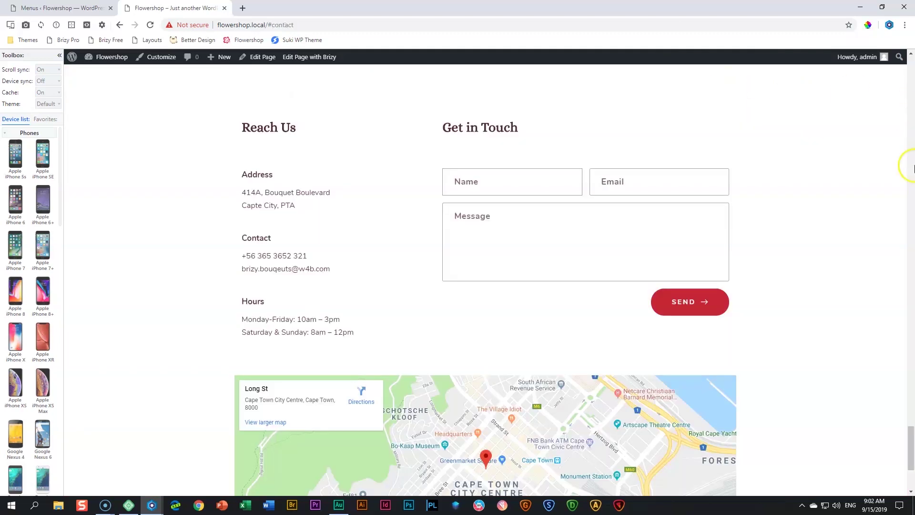
left_click_drag(909, 446, 909, 62)
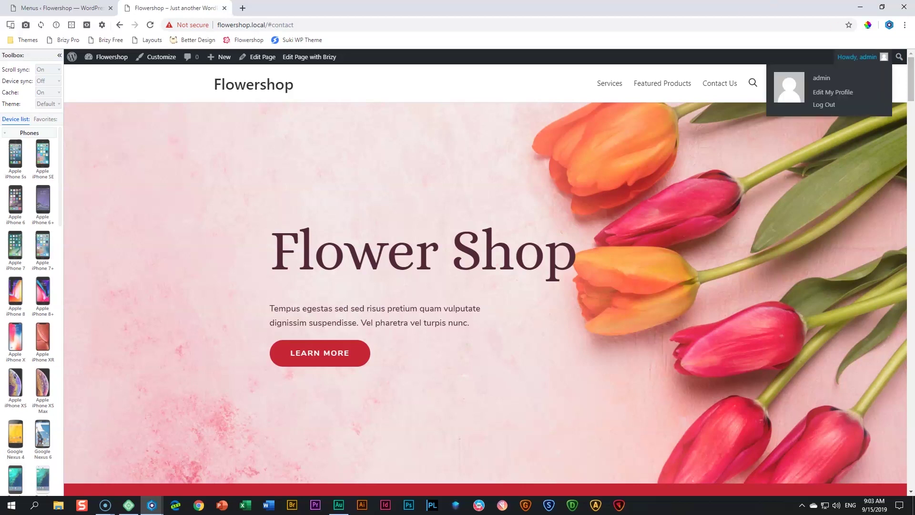
Search plugins for 'smooth scrolling', then install and activate Page scroll to id
left_click(52, 8)
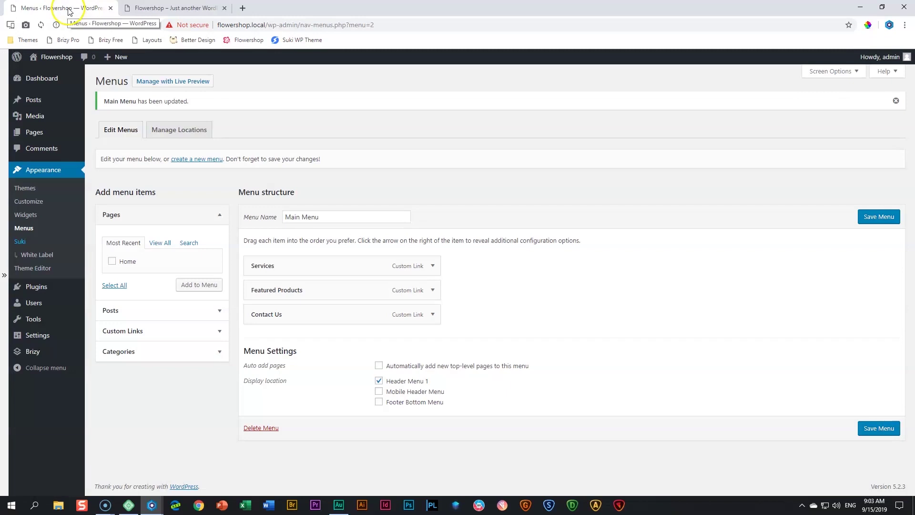
mouse_move(39, 292)
left_click(110, 305)
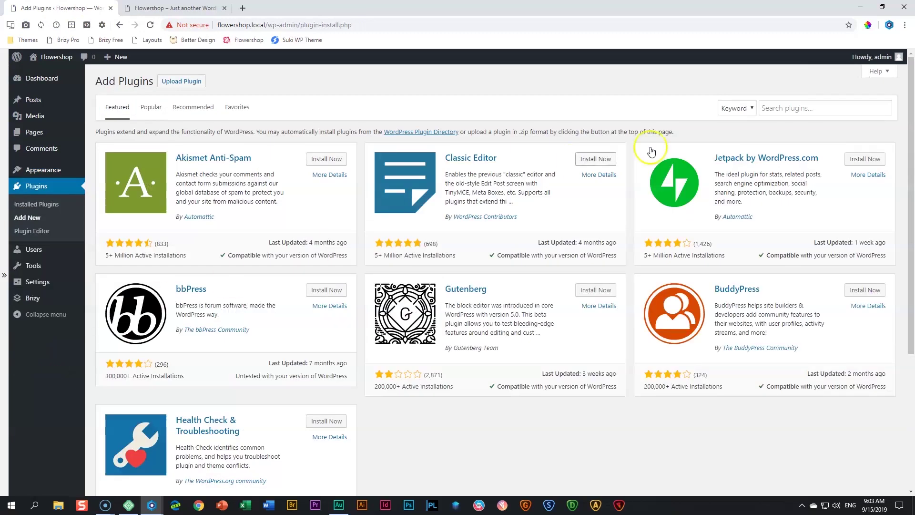
left_click(794, 108)
type("smoo")
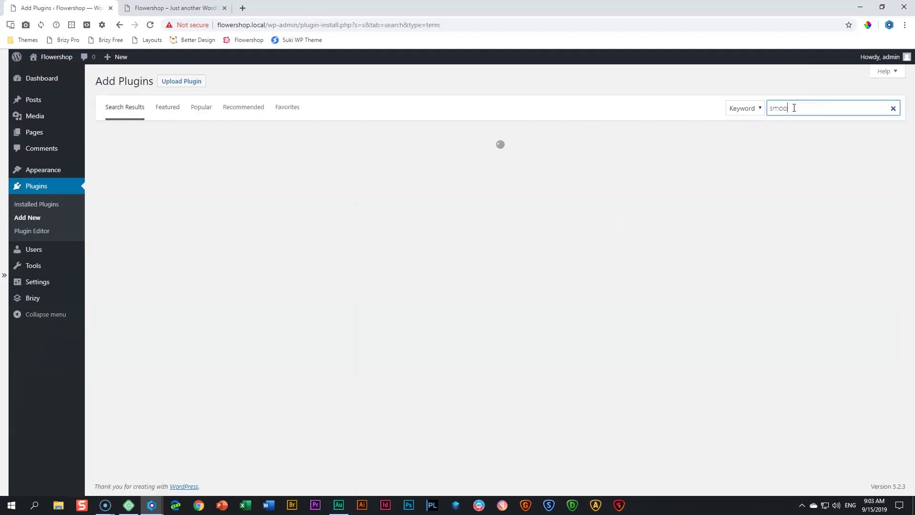
type("th scrolling")
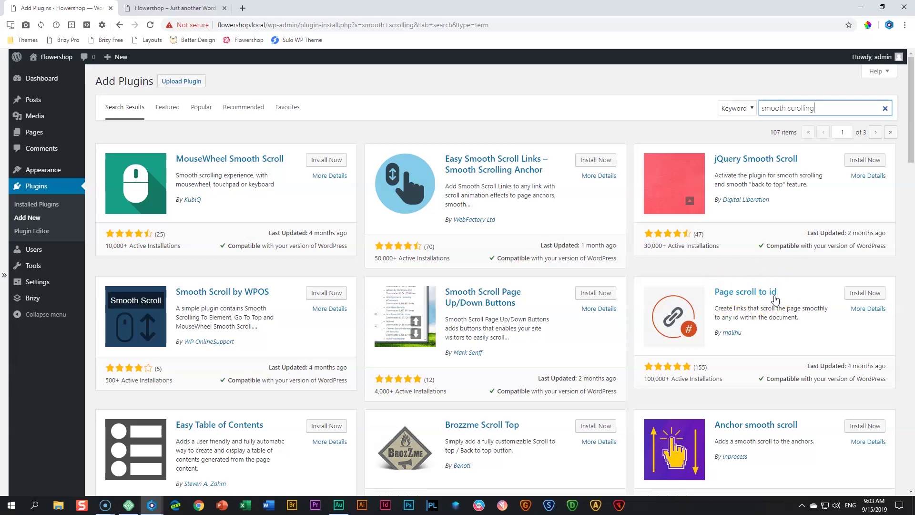
left_click(865, 294)
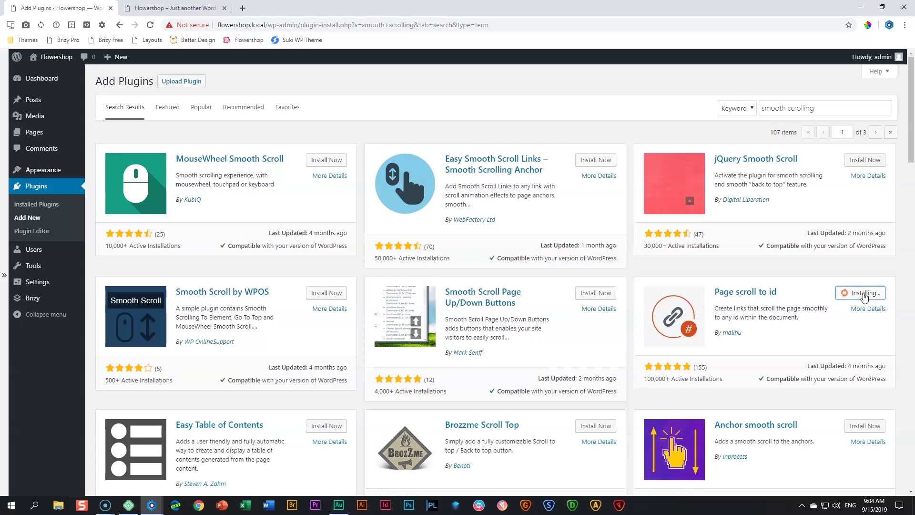
left_click(865, 295)
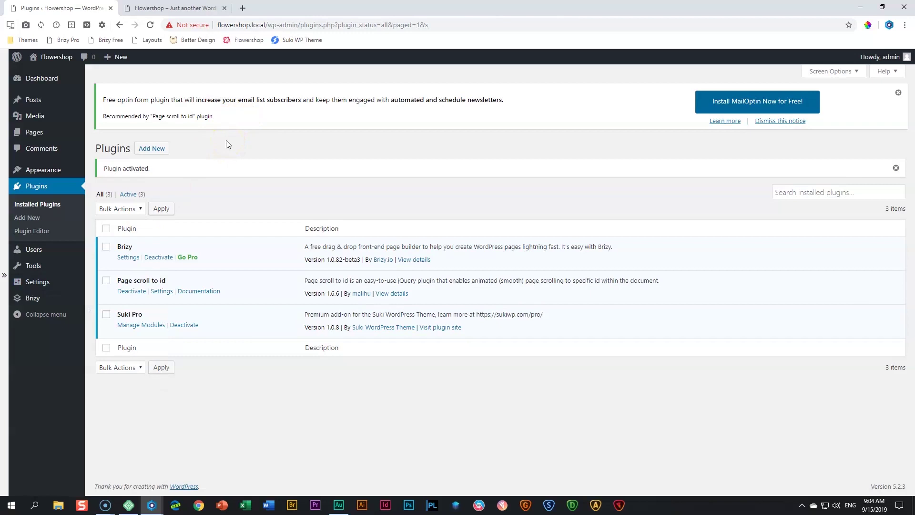
Review the Page scroll to id settings: 800 ms easeInOutQuint scrolling
mouse_move(39, 287)
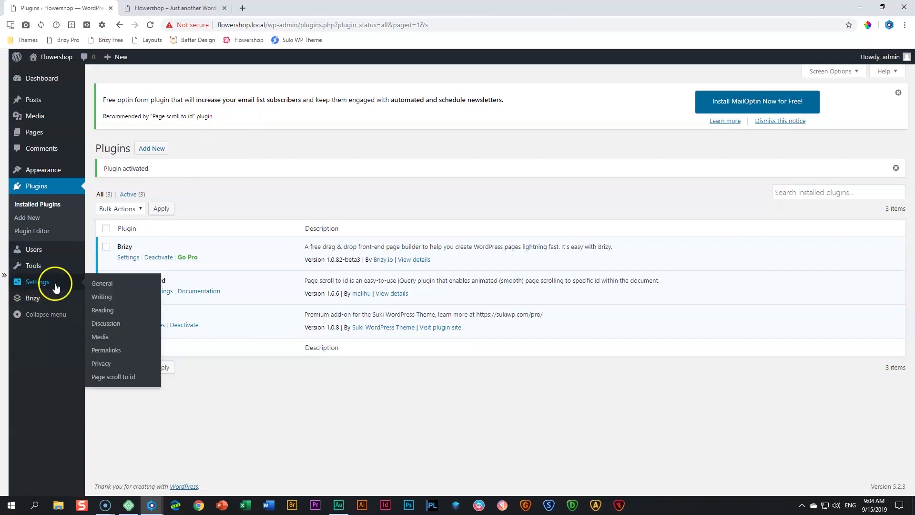
left_click(114, 378)
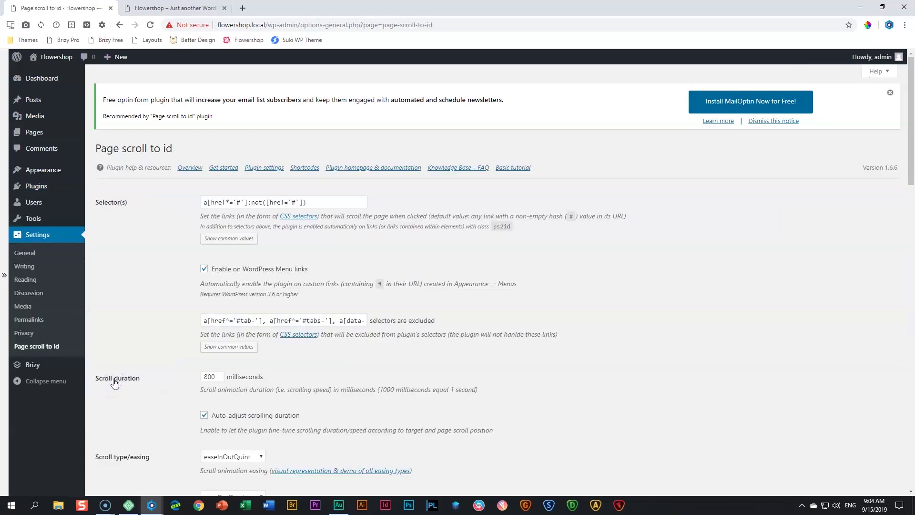
scroll(181, 210, "down", 10)
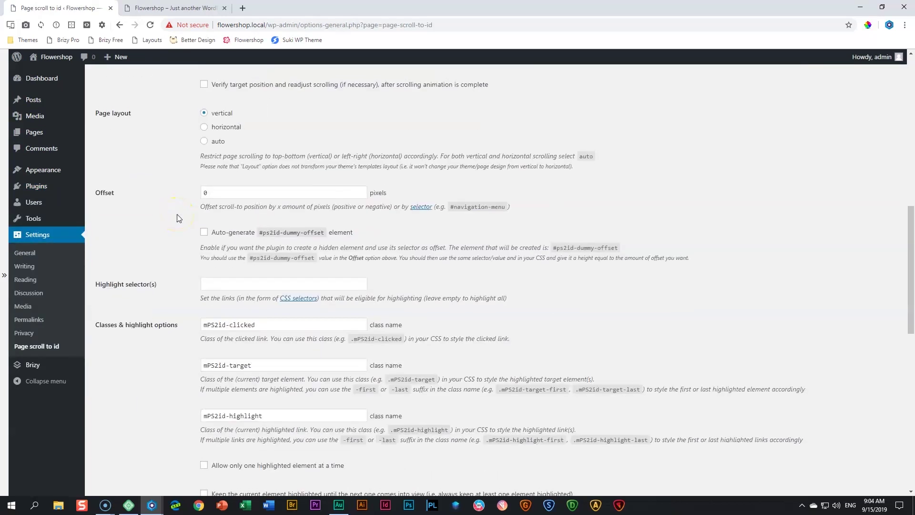
scroll(179, 217, "up", 8)
scroll(179, 215, "up", 3)
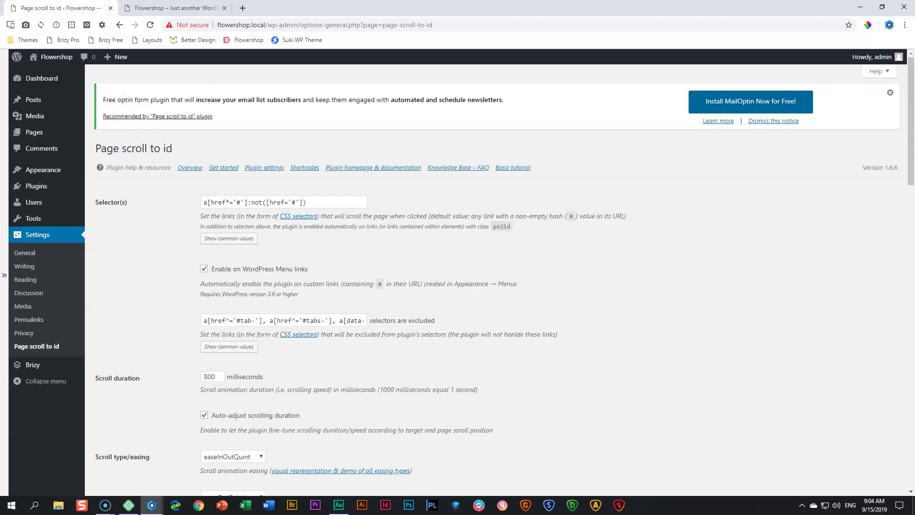
left_click(201, 8)
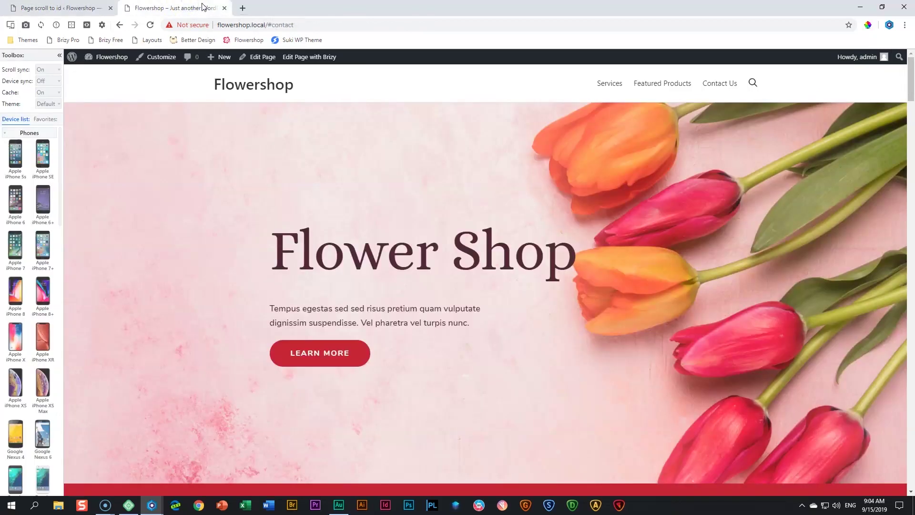
Reload the homepage and test smooth scrolling via the Services, Featured Products and Contact Us links
left_click(151, 26)
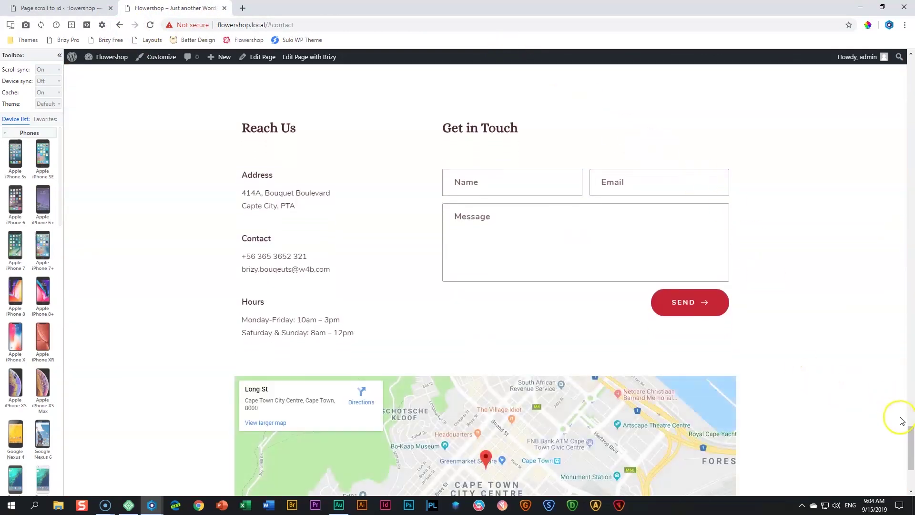
left_click_drag(912, 437, 913, 33)
left_click(912, 97)
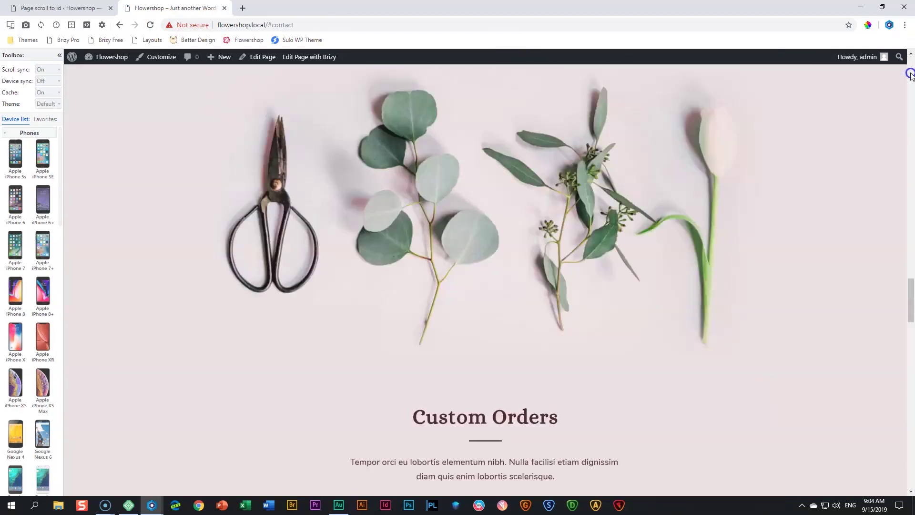
left_click(609, 86)
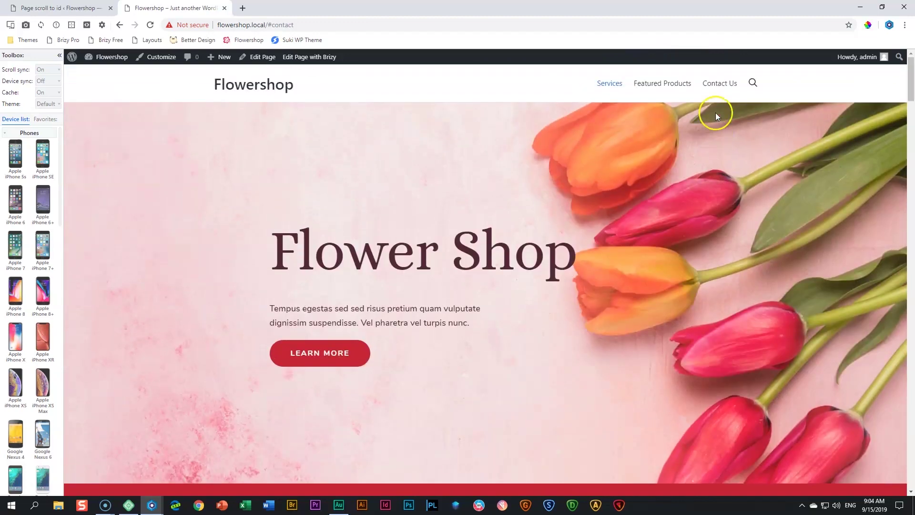
left_click(661, 84)
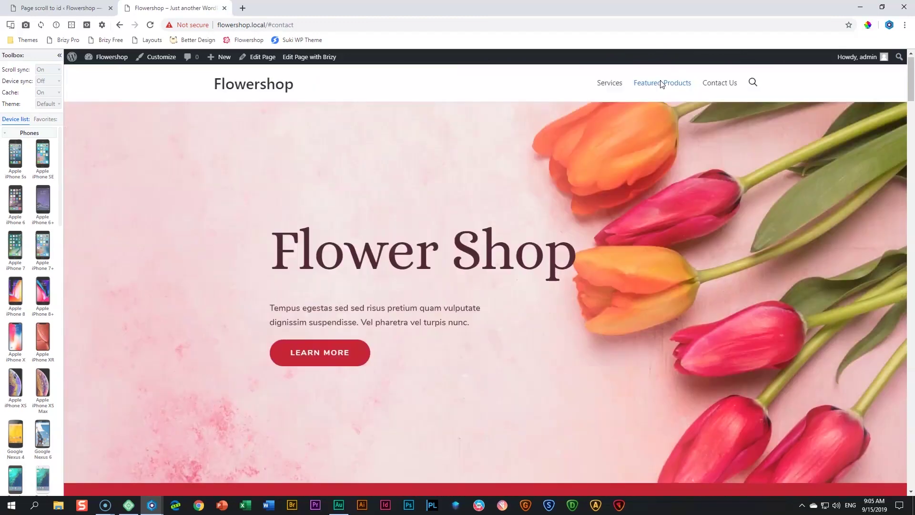
left_click(680, 82)
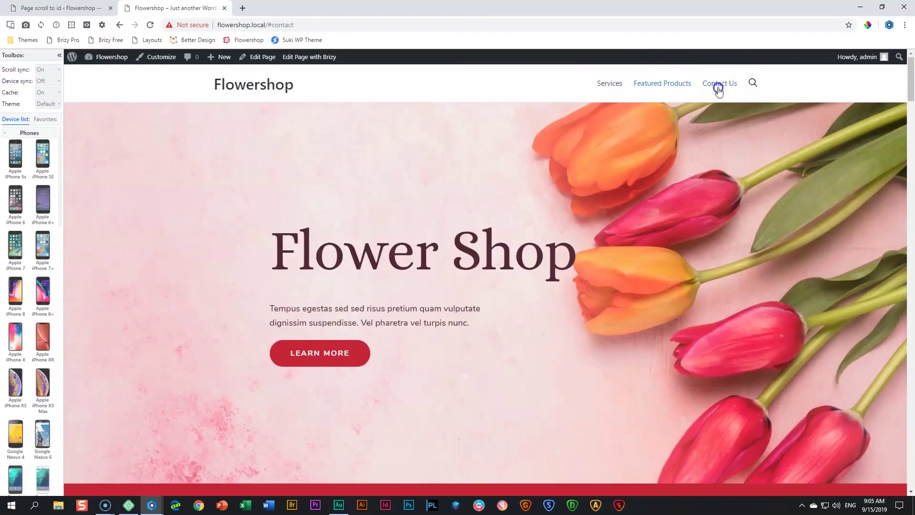
left_click(719, 86)
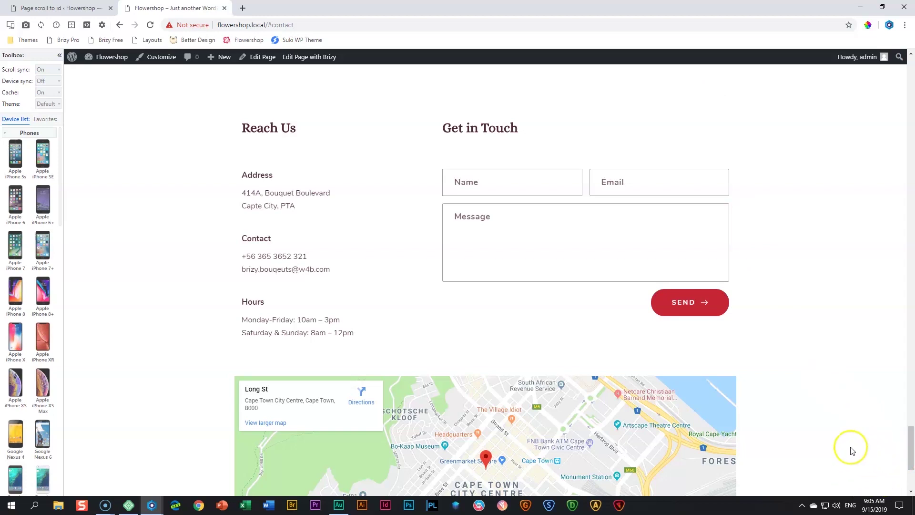
scroll(770, 309, "up", 4)
scroll(771, 282, "down", 7)
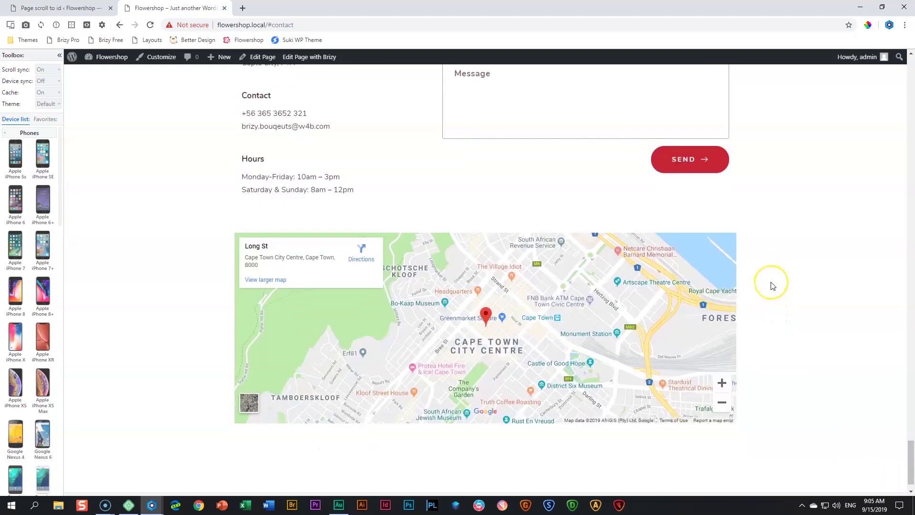
scroll(773, 286, "down", 1)
scroll(794, 322, "up", 10)
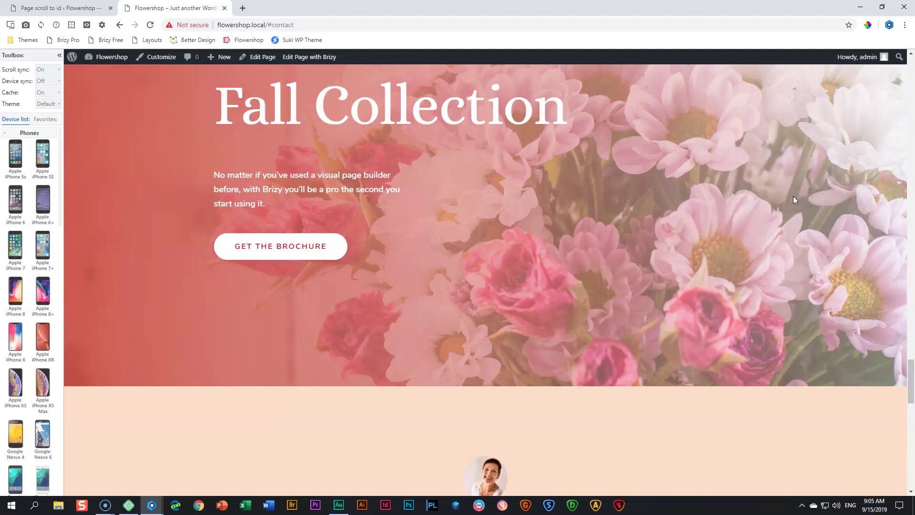
left_click(89, 13)
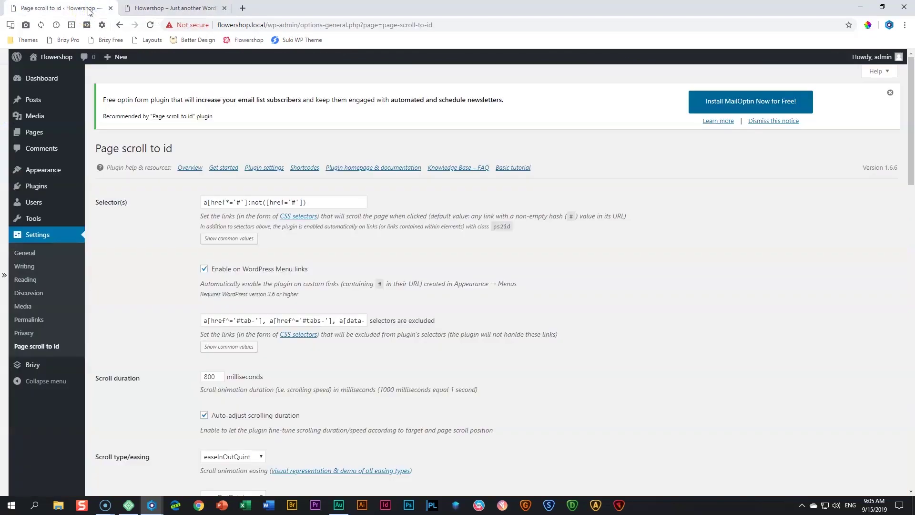
Search plugins for 'scroll to top', then install and activate WPFront Scroll Top
mouse_move(29, 185)
left_click(96, 204)
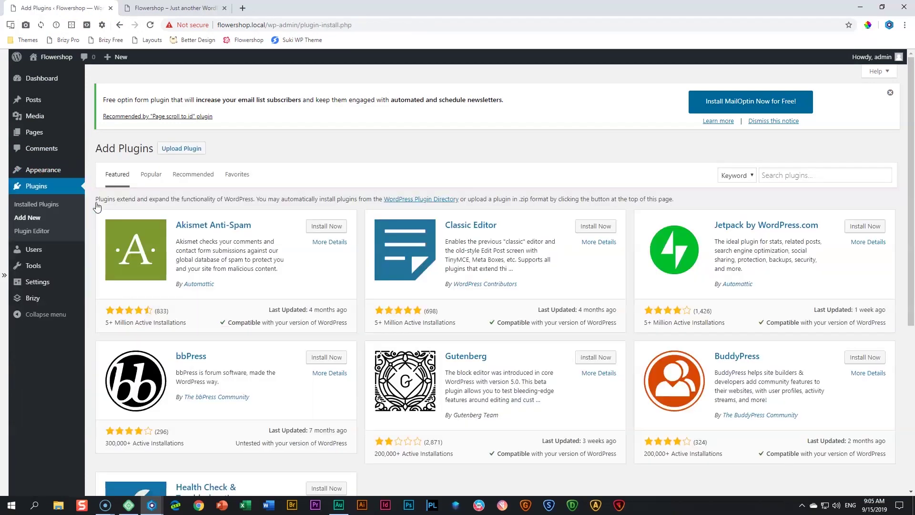
left_click(790, 176)
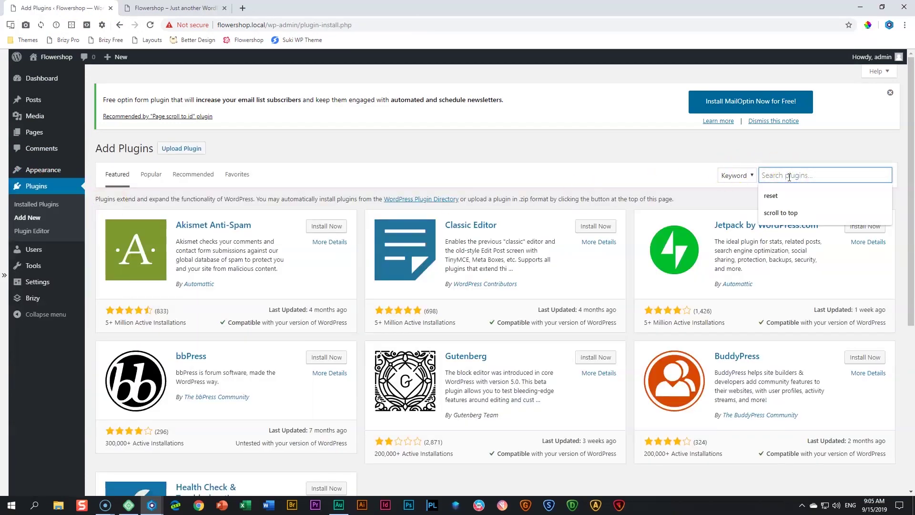
type("d")
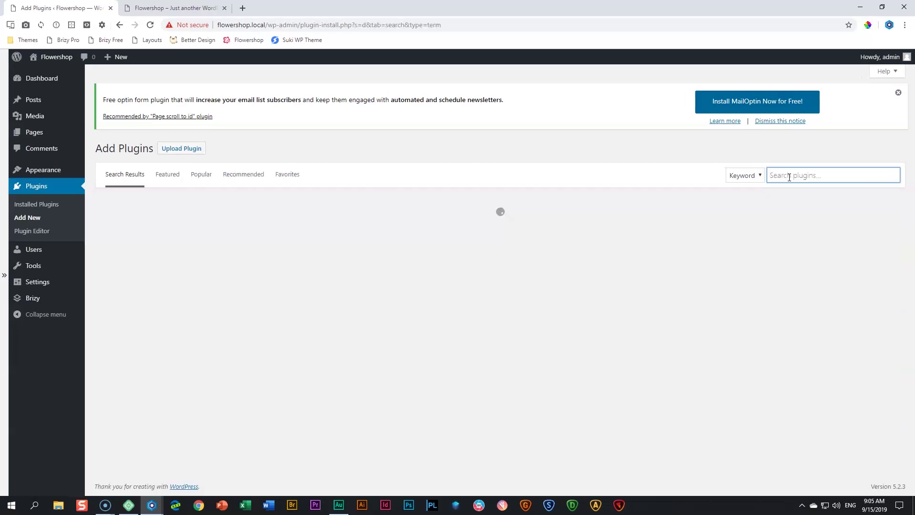
key("BackSpace")
type("scroll to")
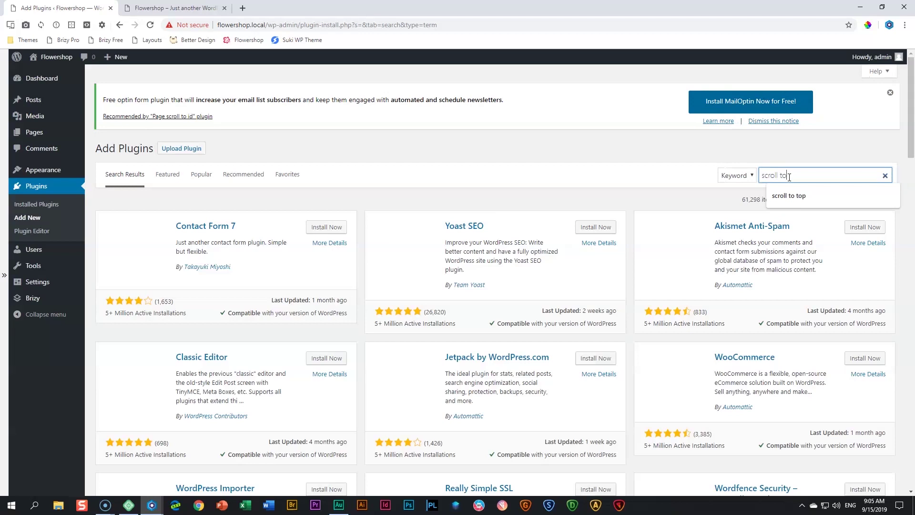
type(" top")
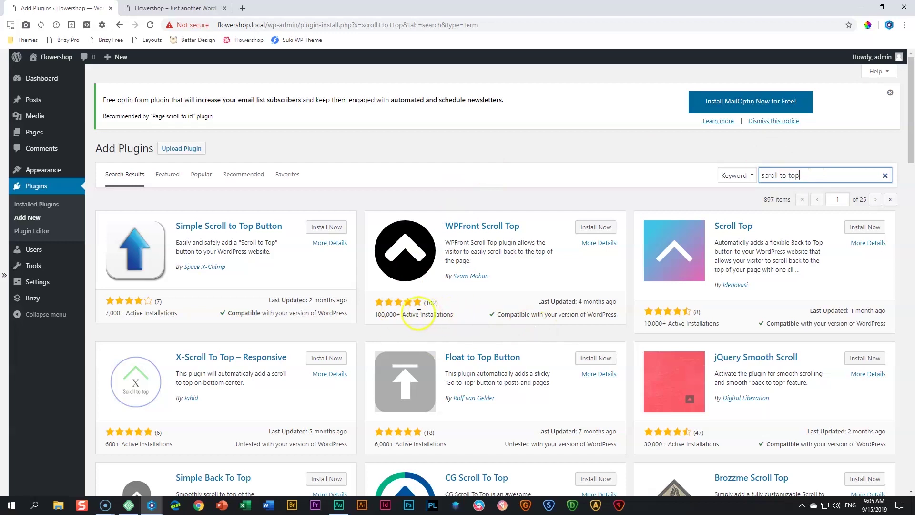
left_click_drag(375, 314, 455, 236)
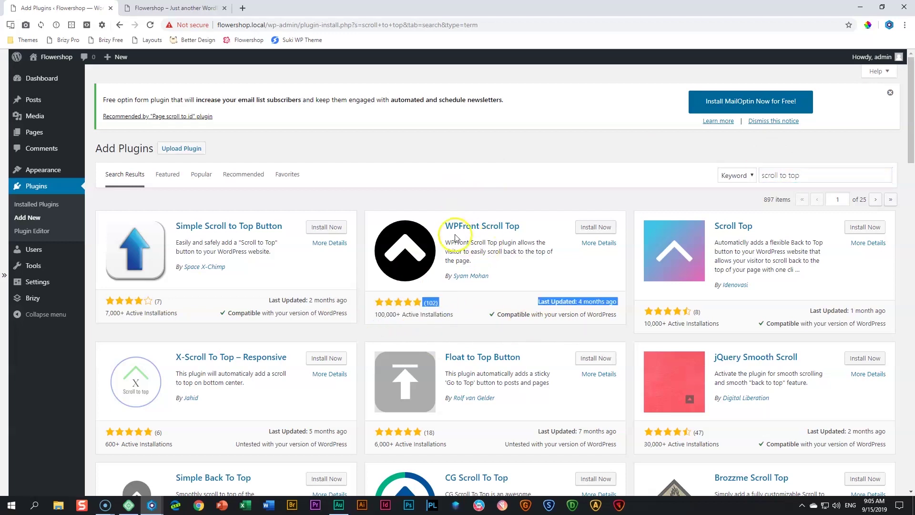
left_click(591, 229)
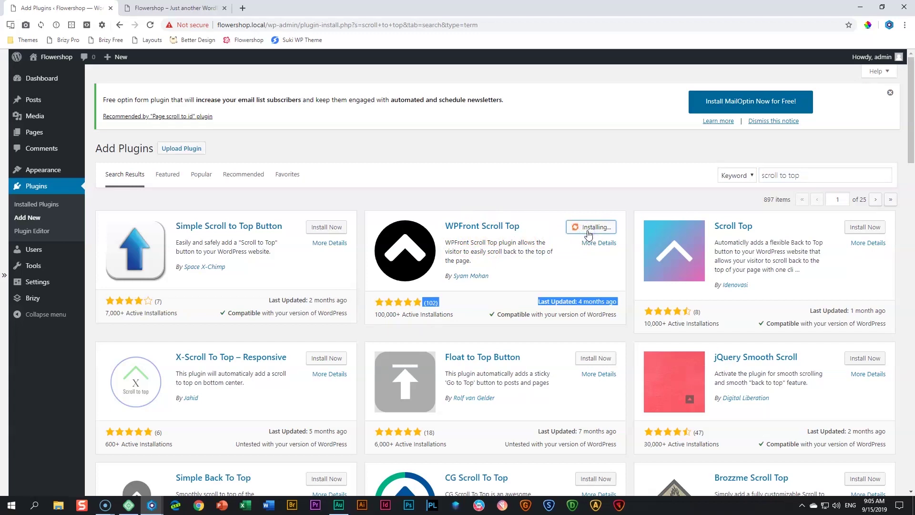
left_click(590, 233)
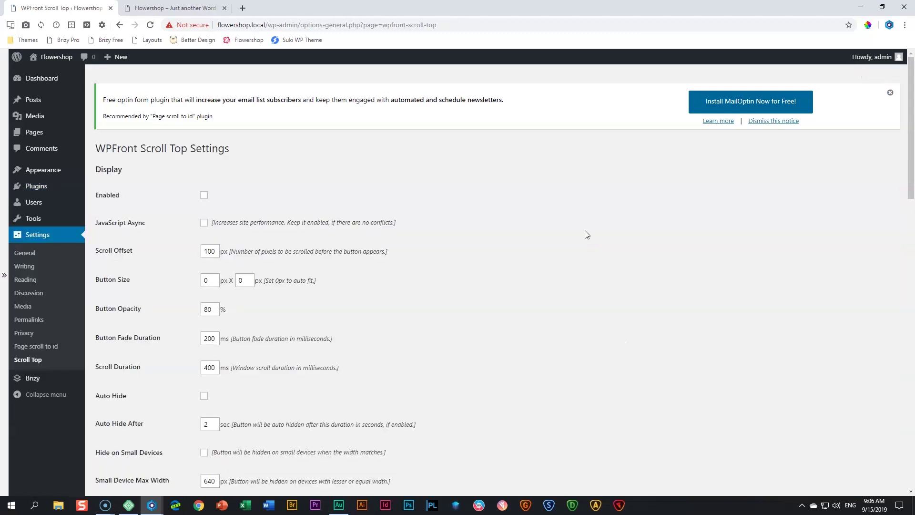
Choose the circled up-arrow image for the scroll-top button and save the settings
scroll(572, 236, "down", 10)
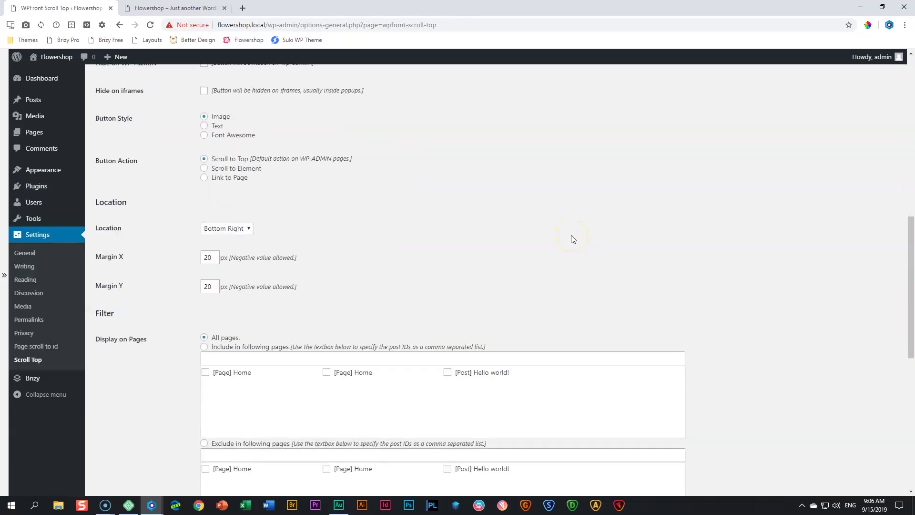
scroll(572, 239, "down", 7)
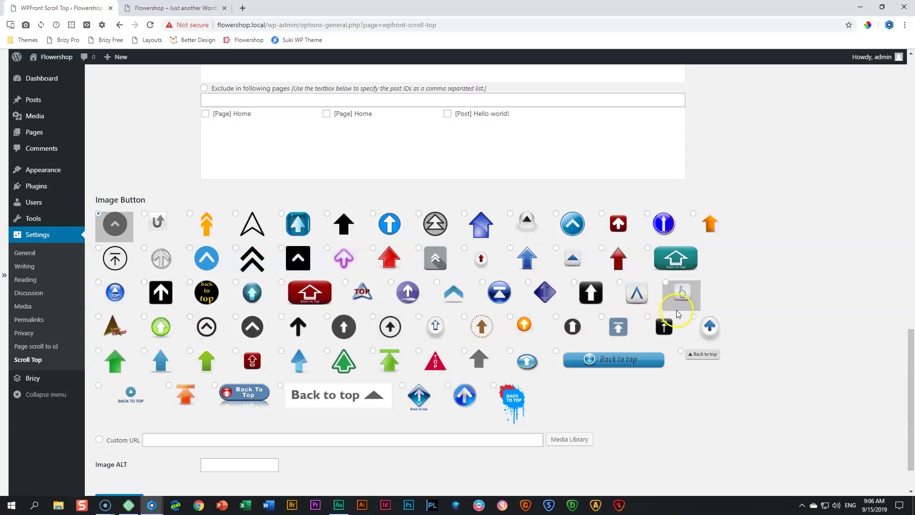
left_click(373, 317)
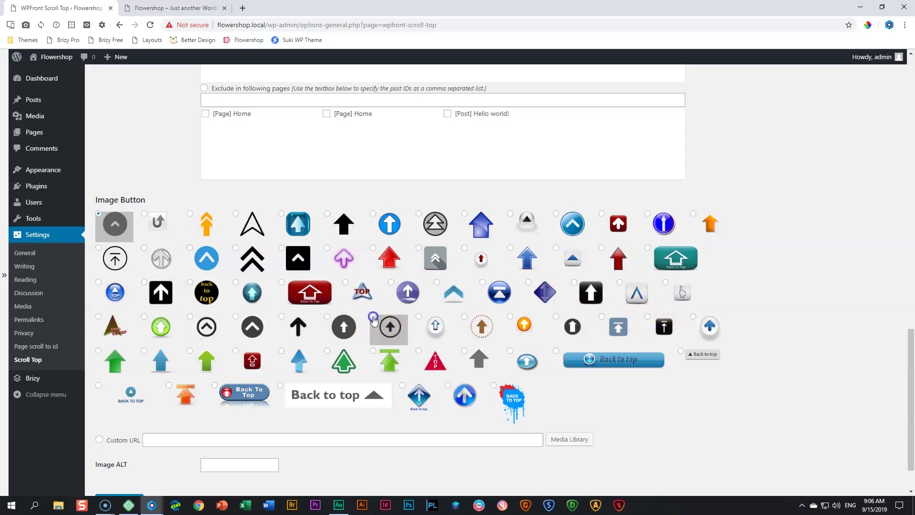
scroll(286, 327, "down", 2)
left_click(130, 437)
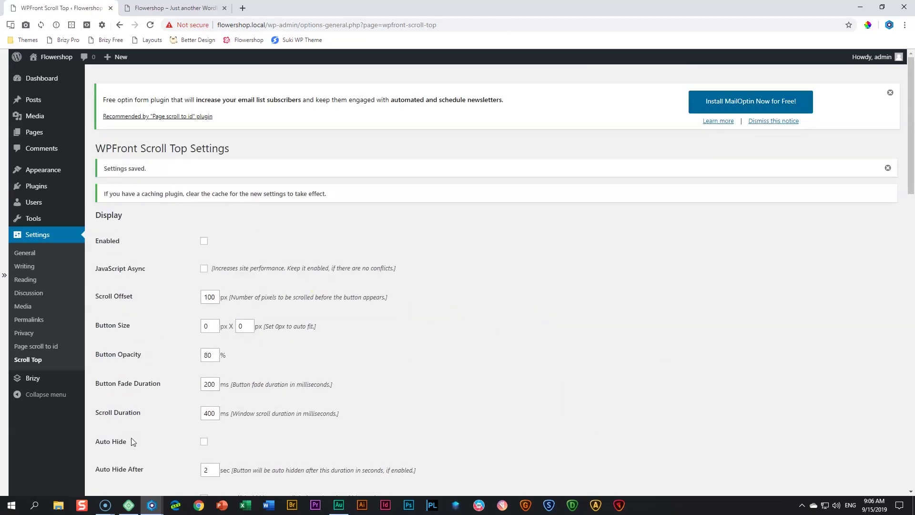
left_click(174, 8)
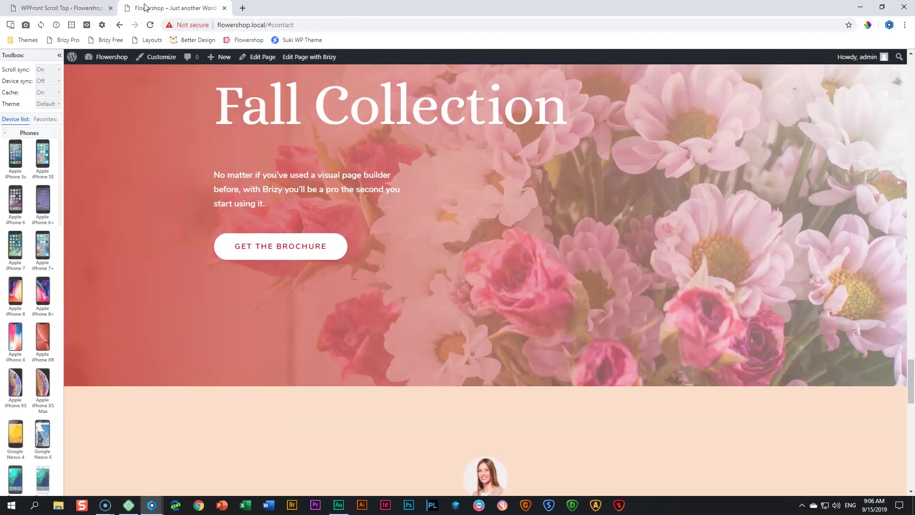
Reload the homepage and scroll through it to check for the scroll-to-top button
left_click(150, 25)
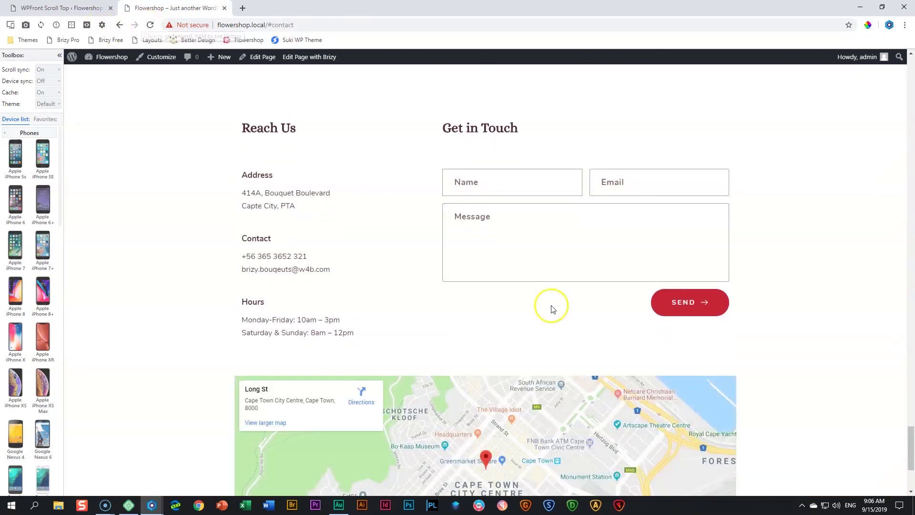
scroll(706, 399, "up", 10)
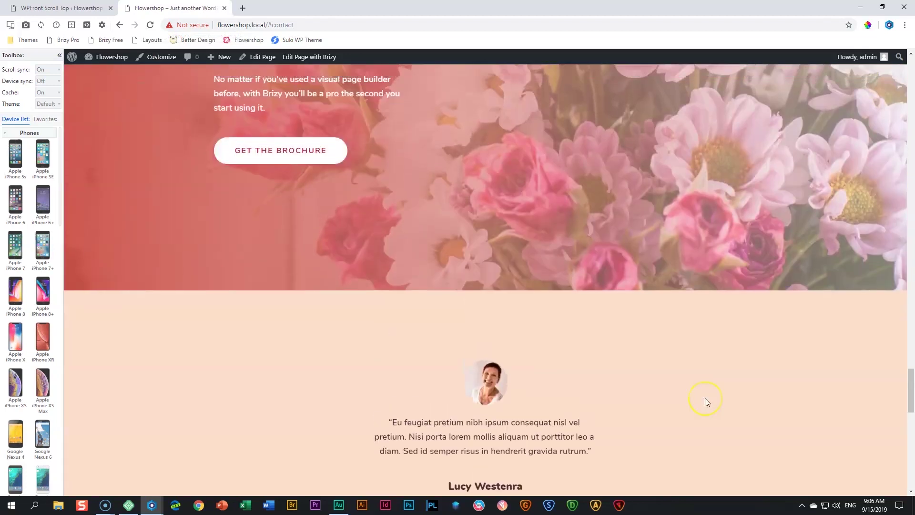
scroll(705, 398, "up", 20)
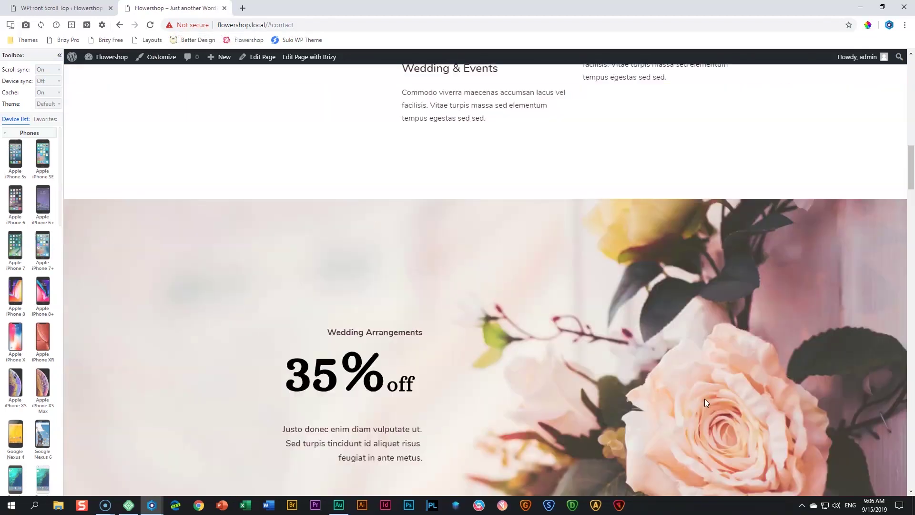
scroll(706, 398, "up", 5)
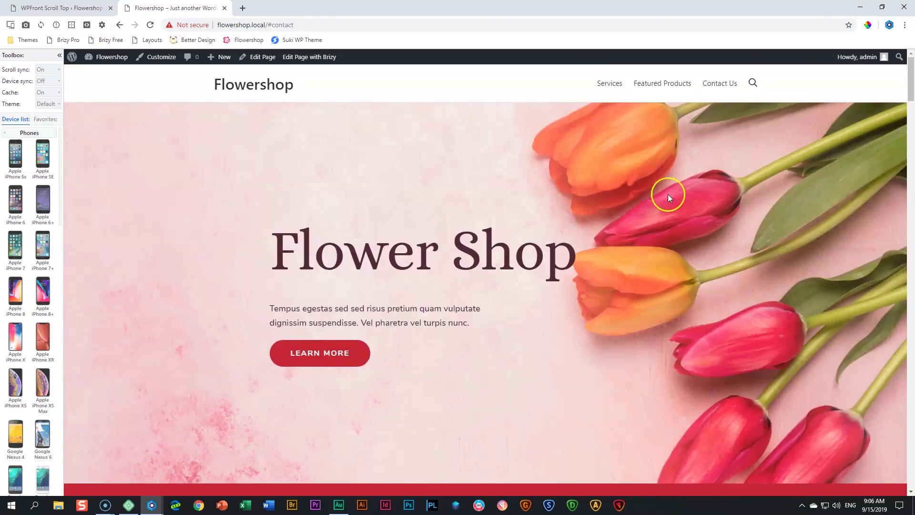
left_click(75, 15)
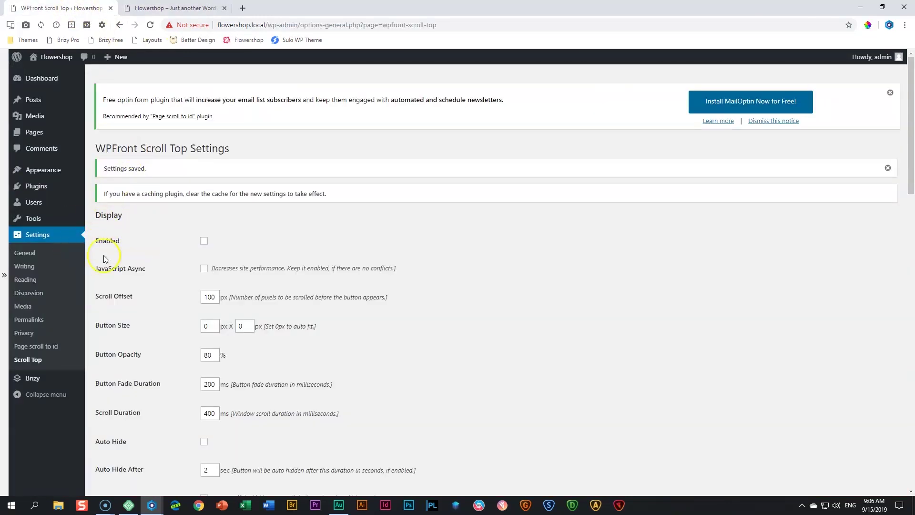
Tick Enabled for the WPFront Scroll Top button and save the settings
left_click(204, 241)
scroll(533, 337, "down", 3)
scroll(533, 338, "down", 10)
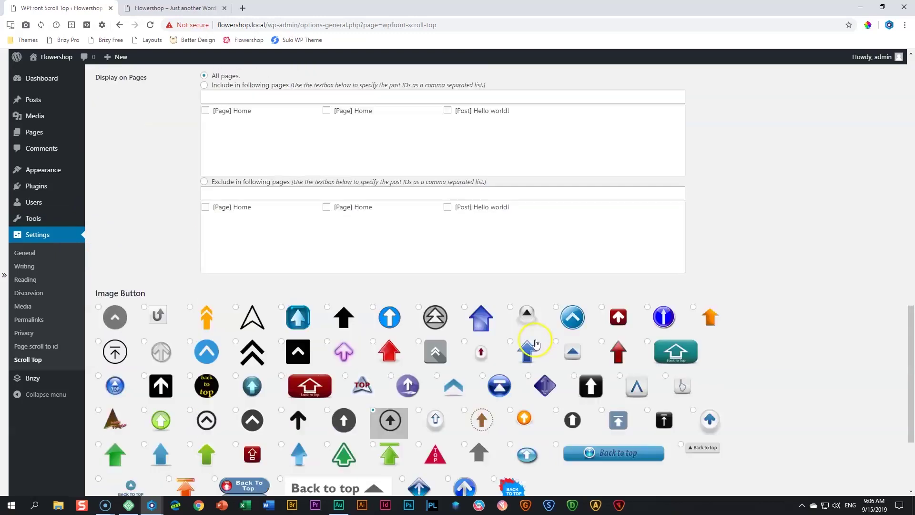
left_click(118, 447)
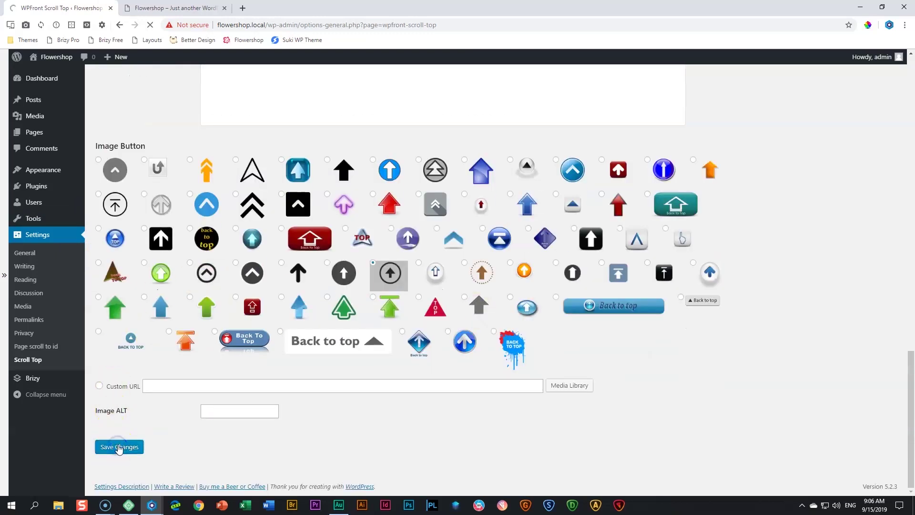
left_click(174, 8)
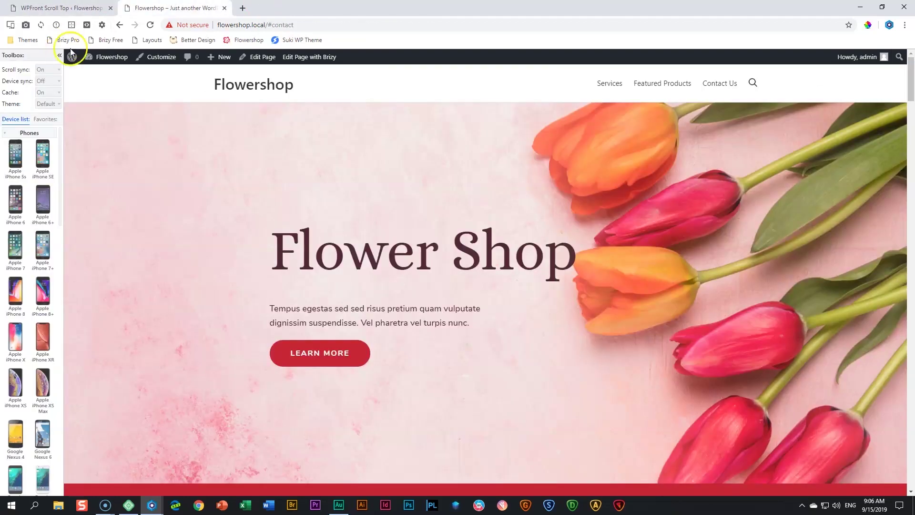
Reload the front page and test the scroll-to-top arrow button
left_click(152, 26)
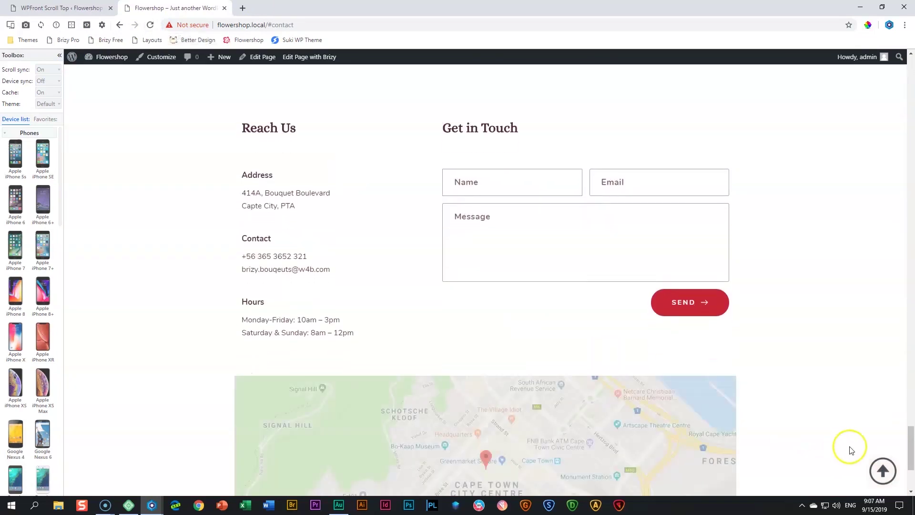
left_click(885, 474)
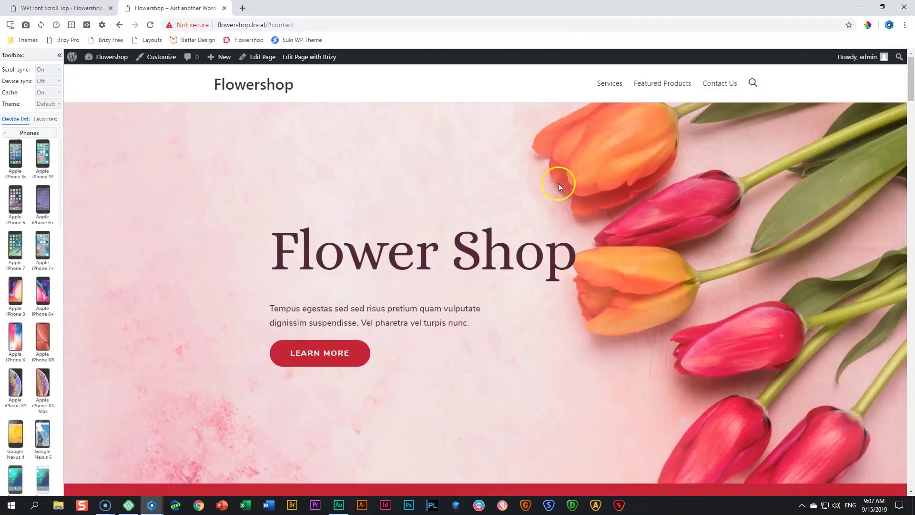
scroll(715, 265, "down", 10)
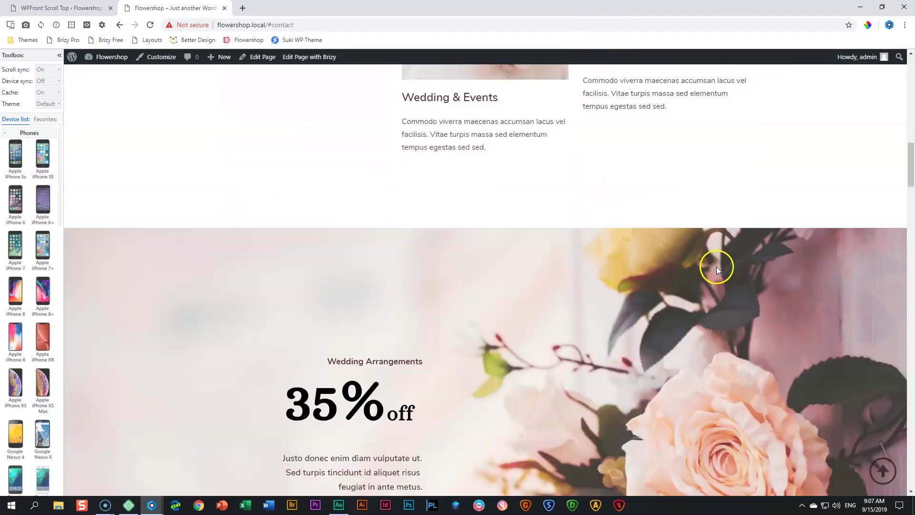
scroll(723, 278, "down", 10)
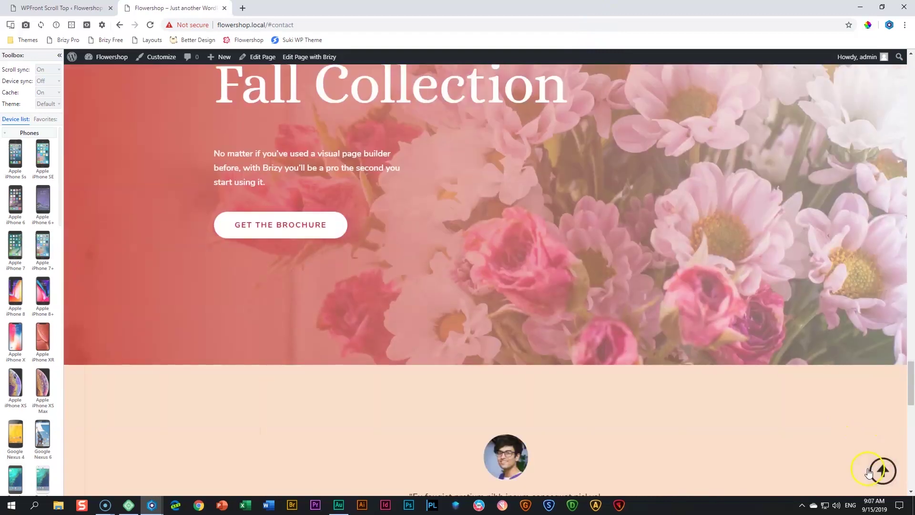
left_click(869, 471)
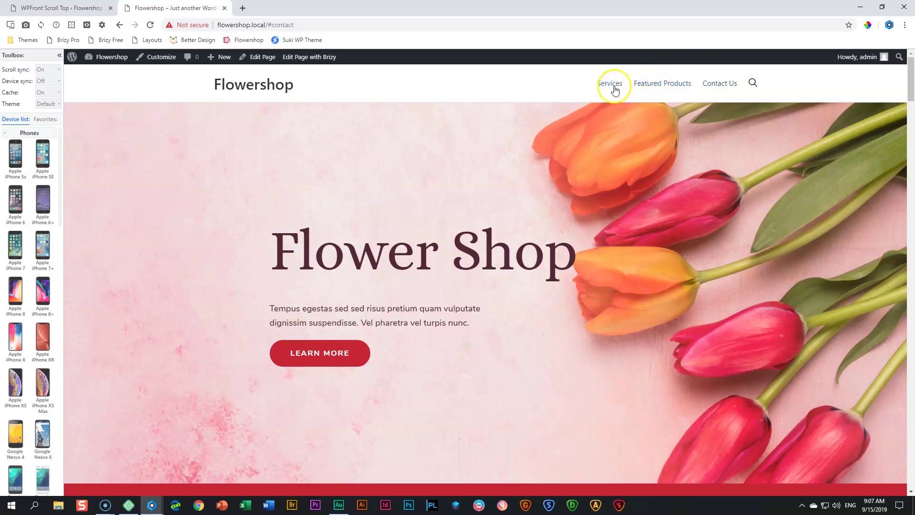
Test the Featured Products menu link and the LEARN MORE button's smooth scroll, then close the tab
left_click(651, 85)
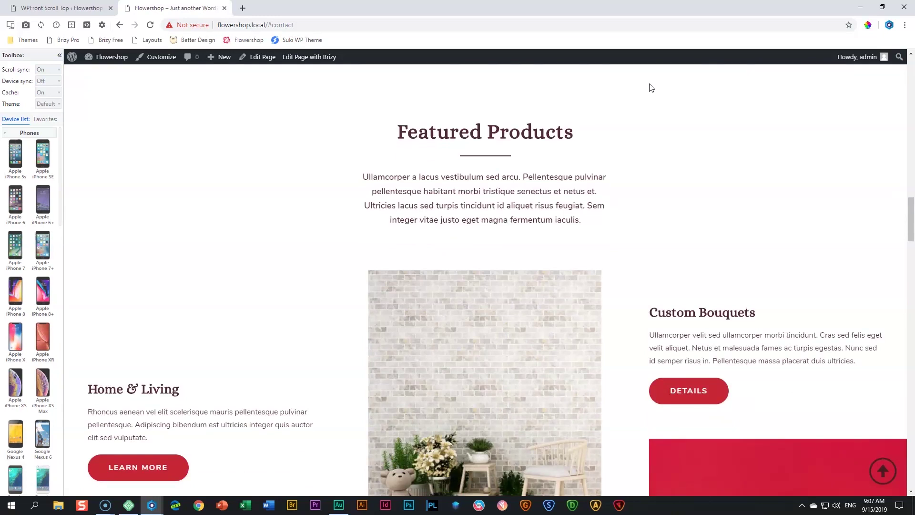
left_click(883, 471)
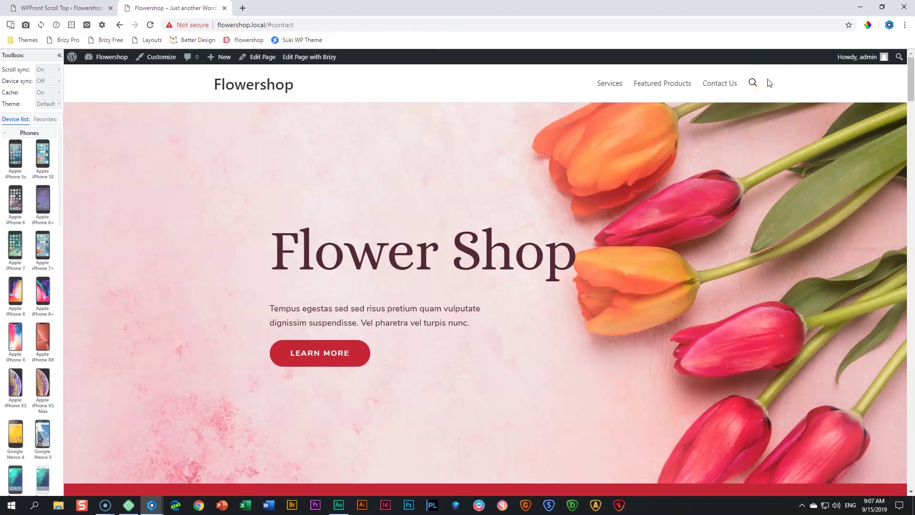
scroll(769, 81, "down", 5)
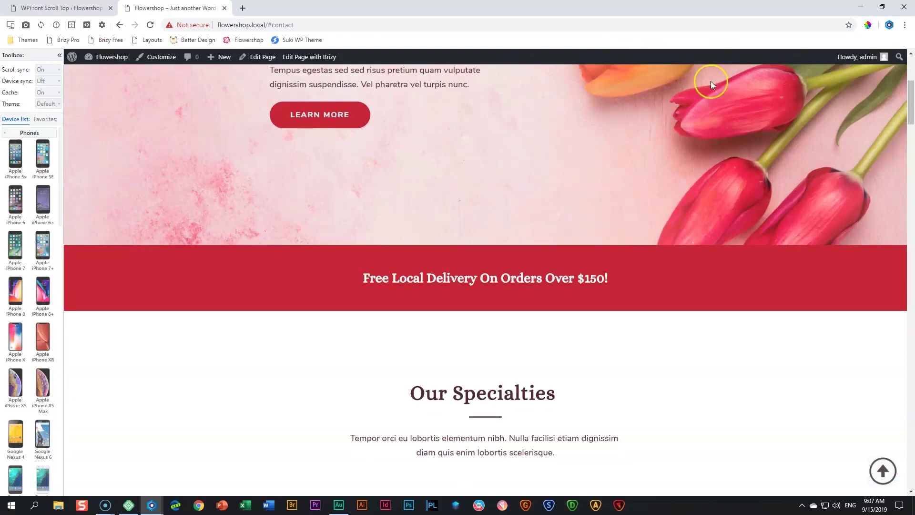
scroll(645, 86, "up", 5)
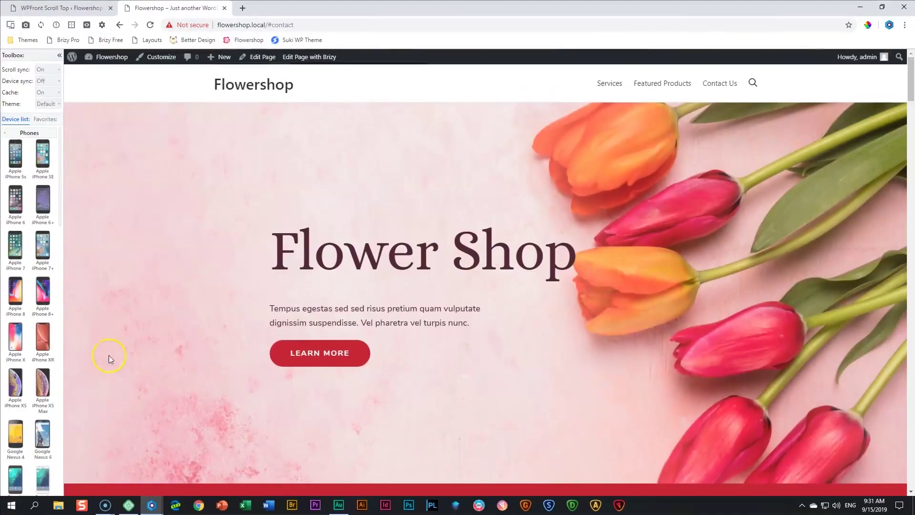
left_click(315, 356)
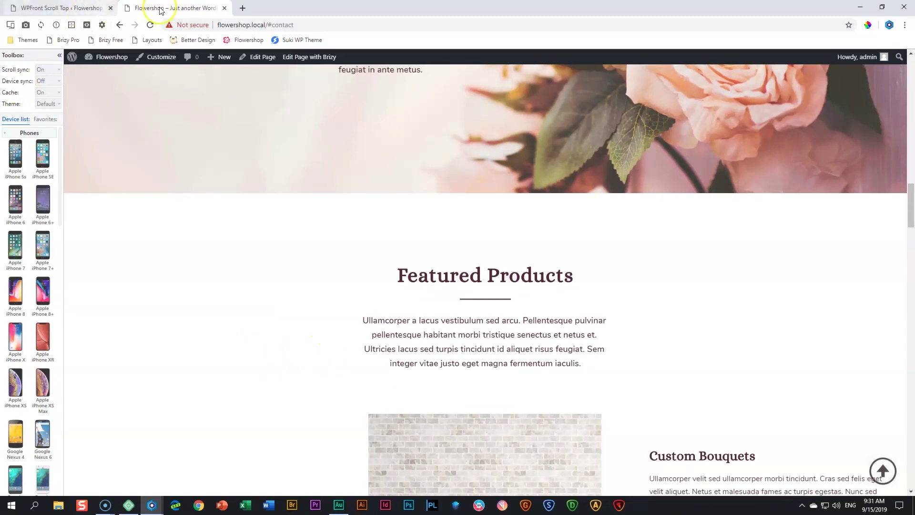
left_click(224, 8)
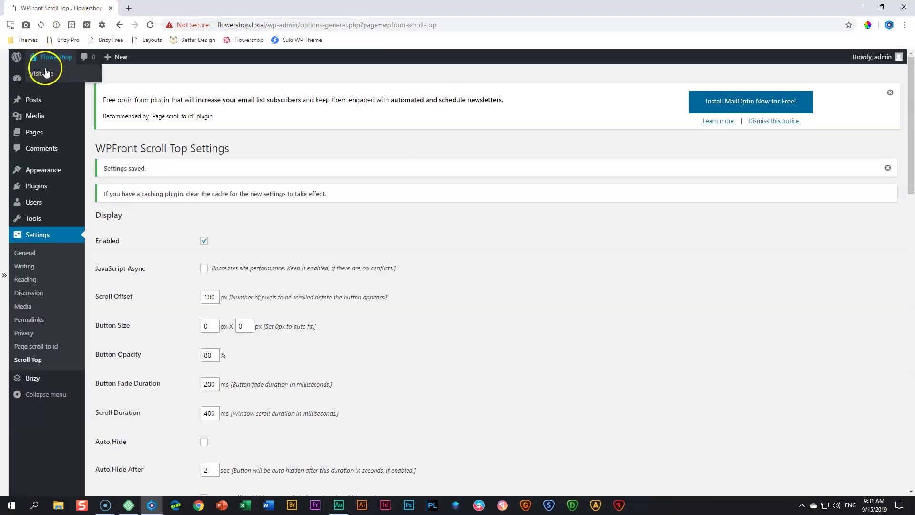
Visit the live Flowershop site from the admin and glance over the homepage
left_click(44, 75)
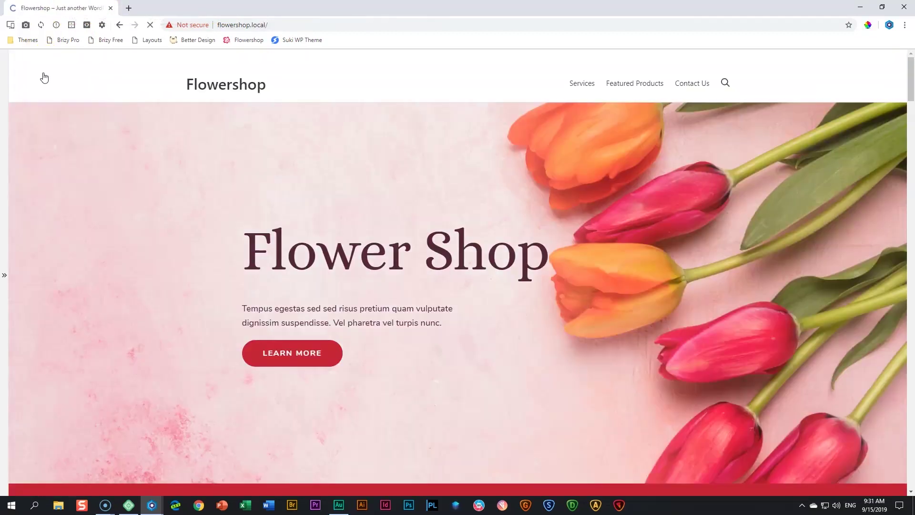
scroll(258, 333, "down", 5)
scroll(257, 334, "up", 5)
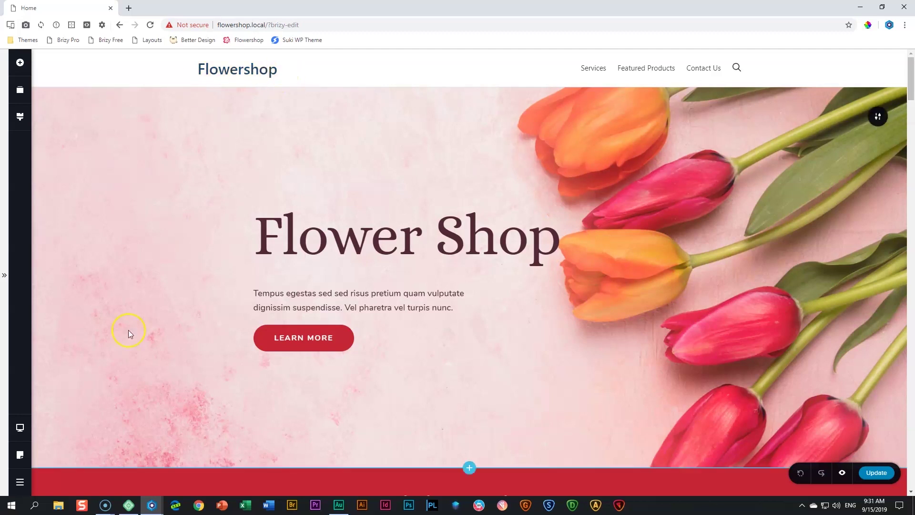
Link the hero's LEARN MORE button to the contact section anchor
left_click(307, 334)
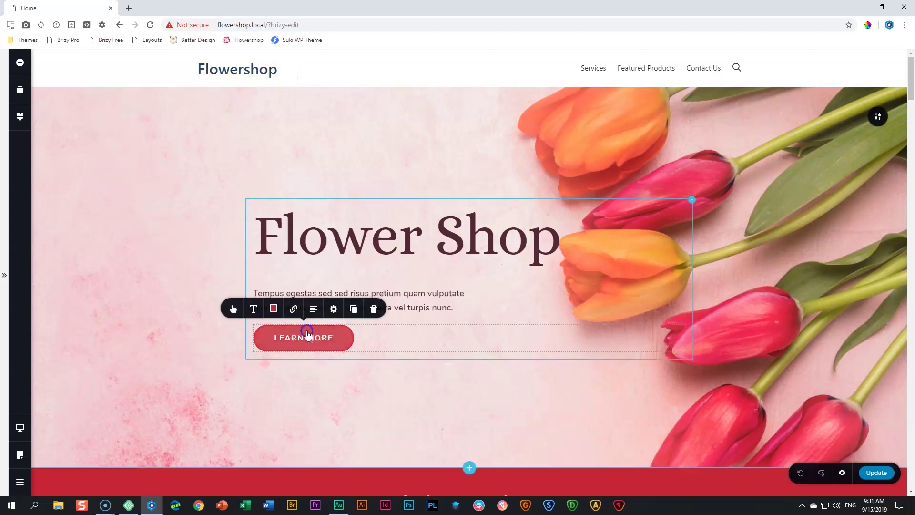
left_click(294, 308)
left_click(302, 210)
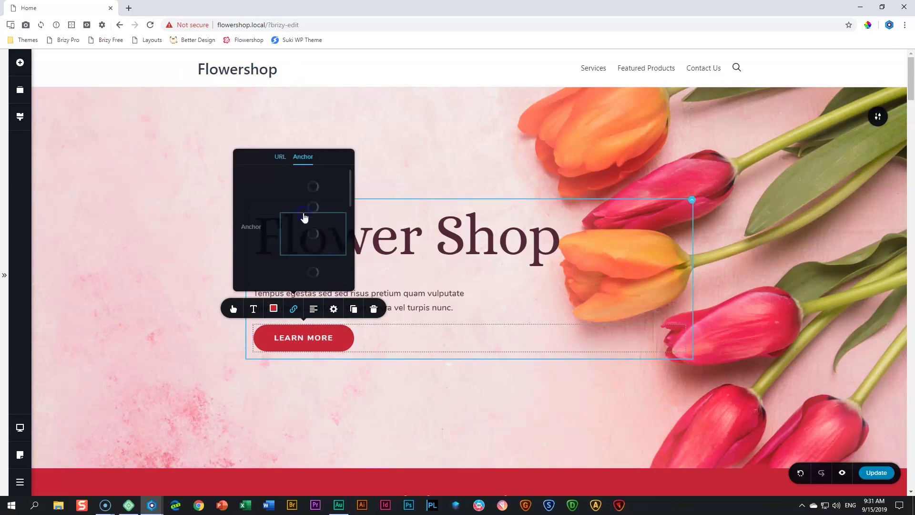
scroll(320, 226, "down", 3)
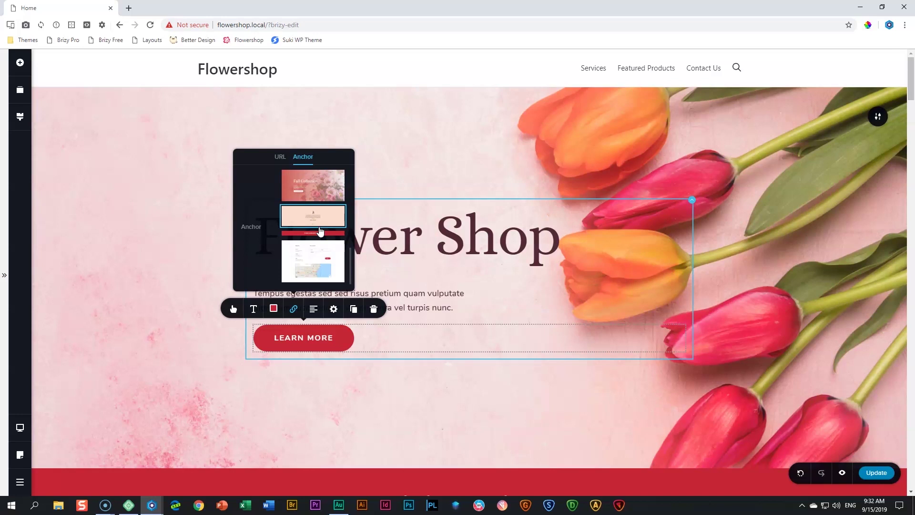
left_click(272, 339)
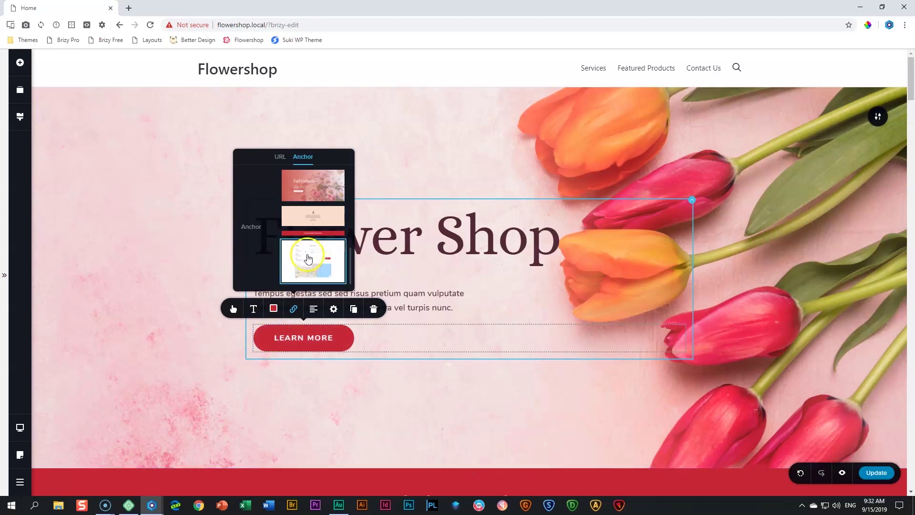
left_click(307, 257)
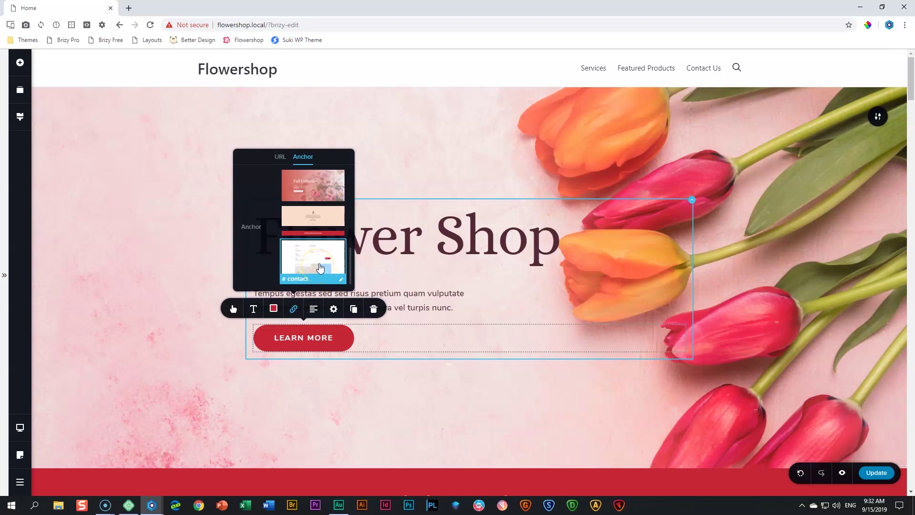
left_click(320, 267)
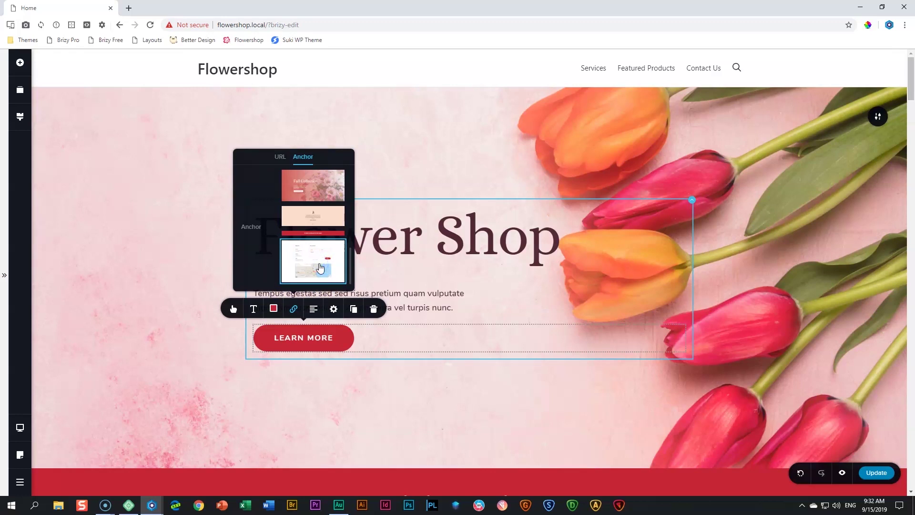
scroll(167, 343, "down", 15)
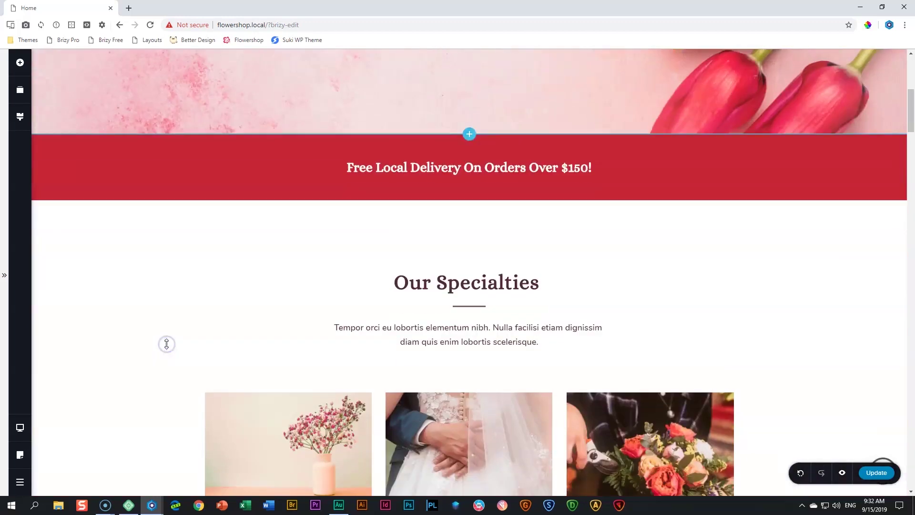
scroll(167, 344, "down", 15)
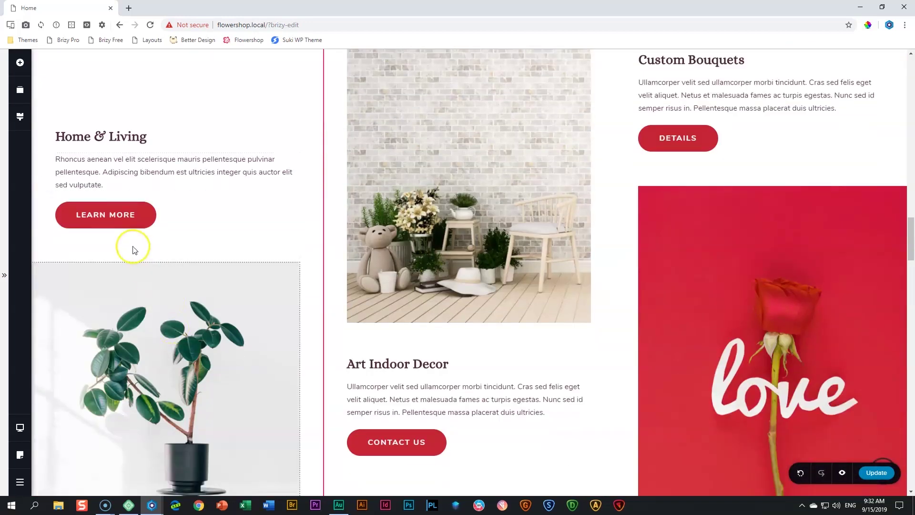
Link the Home & Living LEARN MORE button to the contact section
left_click(125, 214)
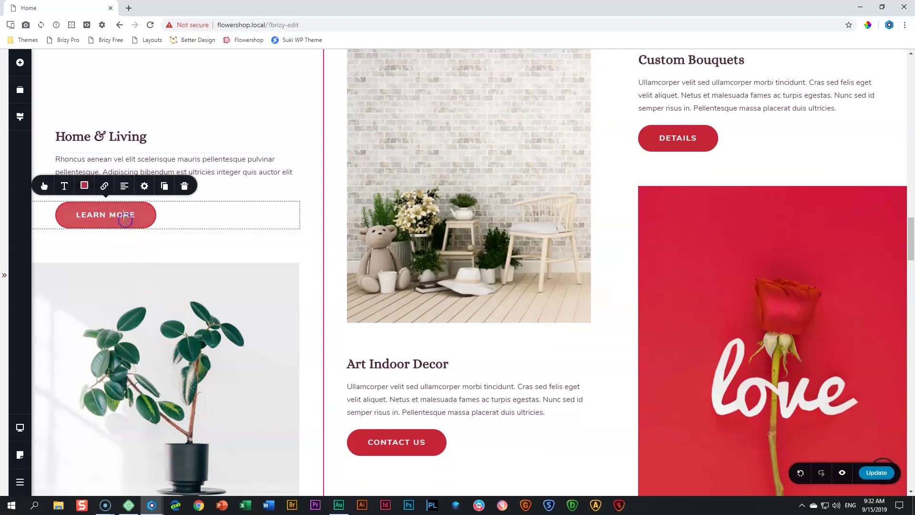
left_click(105, 187)
left_click(102, 88)
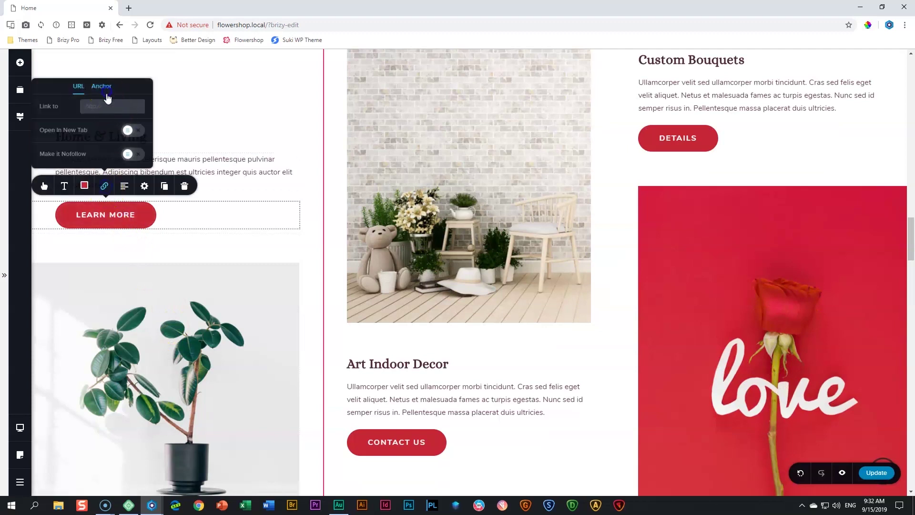
left_click(119, 288)
scroll(118, 291, "down", 1)
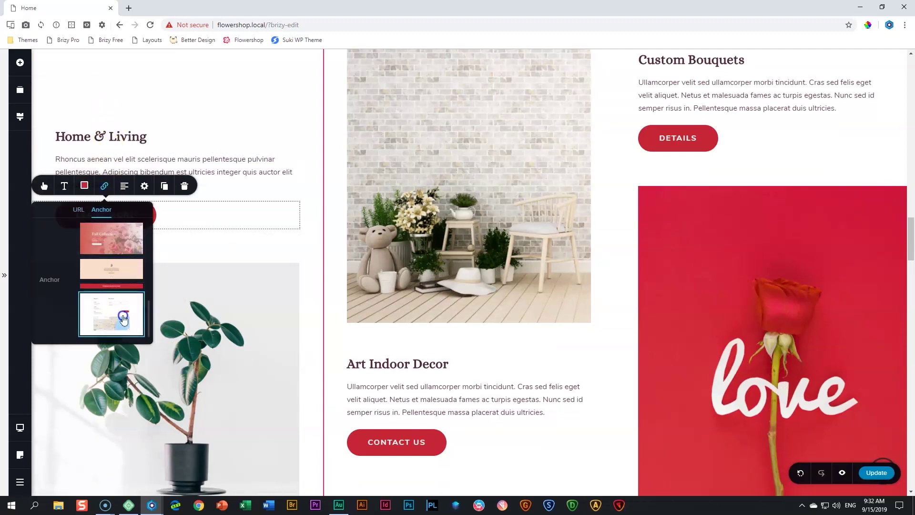
left_click(122, 312)
Link the CONTACT US and DETAILS buttons to the contact section
left_click(398, 439)
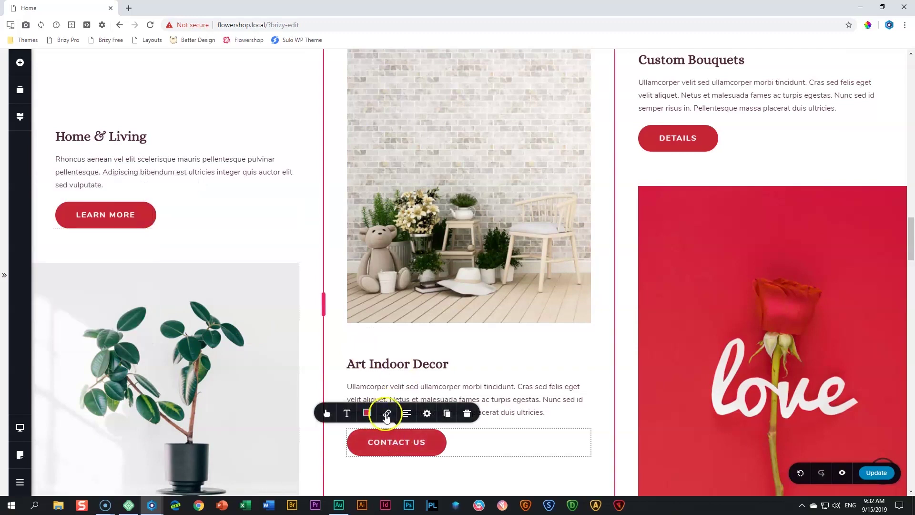
left_click(387, 413)
left_click(397, 314)
left_click(424, 351)
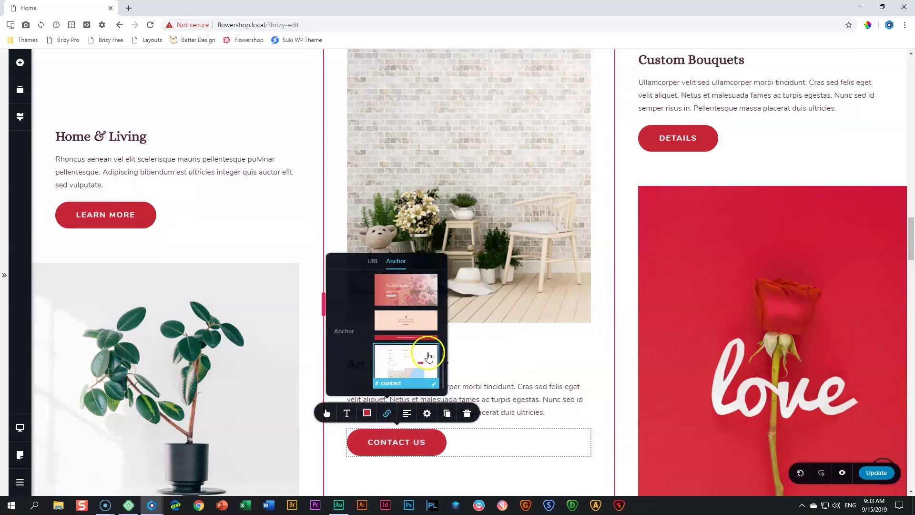
left_click(680, 139)
left_click(668, 110)
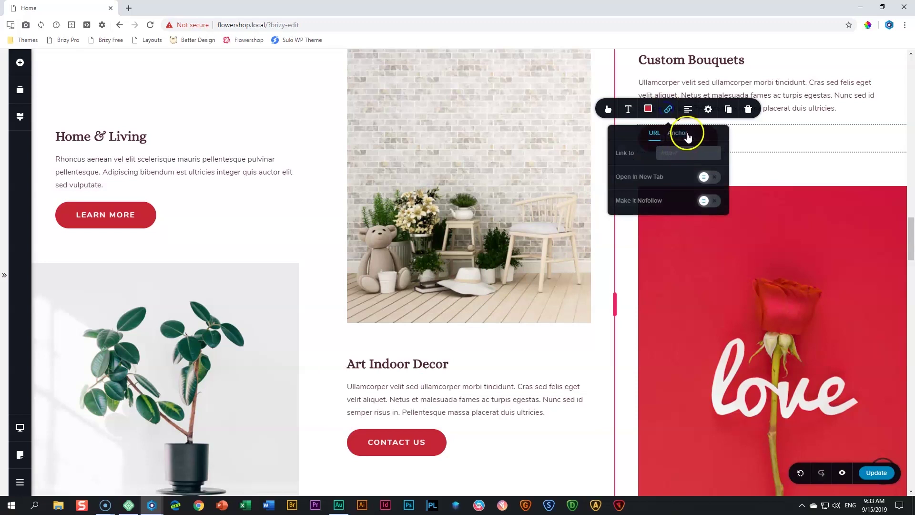
left_click(688, 136)
scroll(673, 200, "down", 3)
left_click(684, 234)
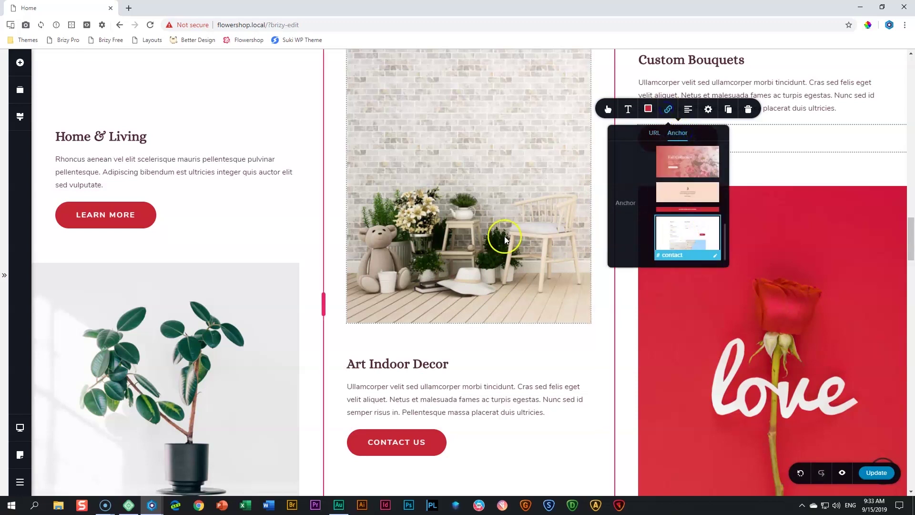
Link the GET THE BROCHURE button to the contact section
scroll(505, 236, "down", 20)
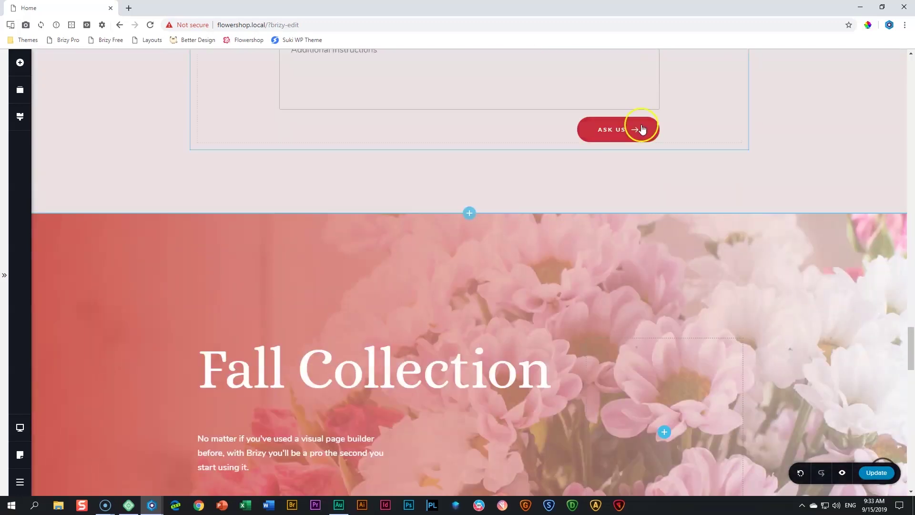
scroll(477, 256, "down", 7)
scroll(476, 255, "up", 3)
left_click(265, 315)
left_click(252, 290)
left_click(265, 191)
left_click(282, 245)
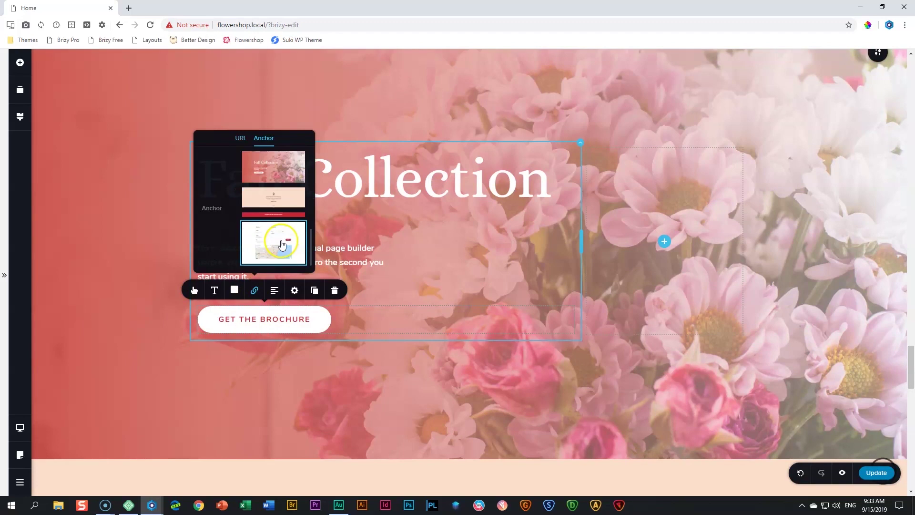
Close the link panel, check the contact section and update the homepage
left_click(135, 288)
scroll(135, 291, "down", 6)
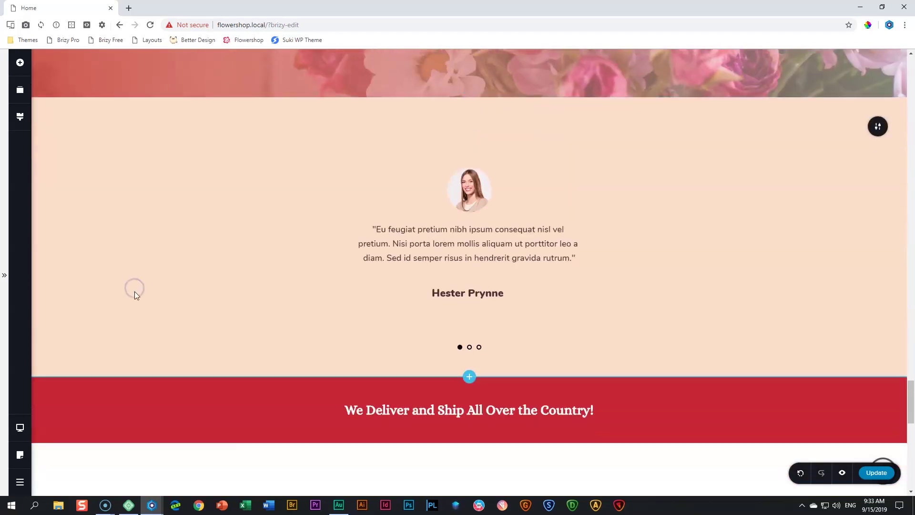
scroll(135, 293, "down", 12)
scroll(136, 294, "up", 7)
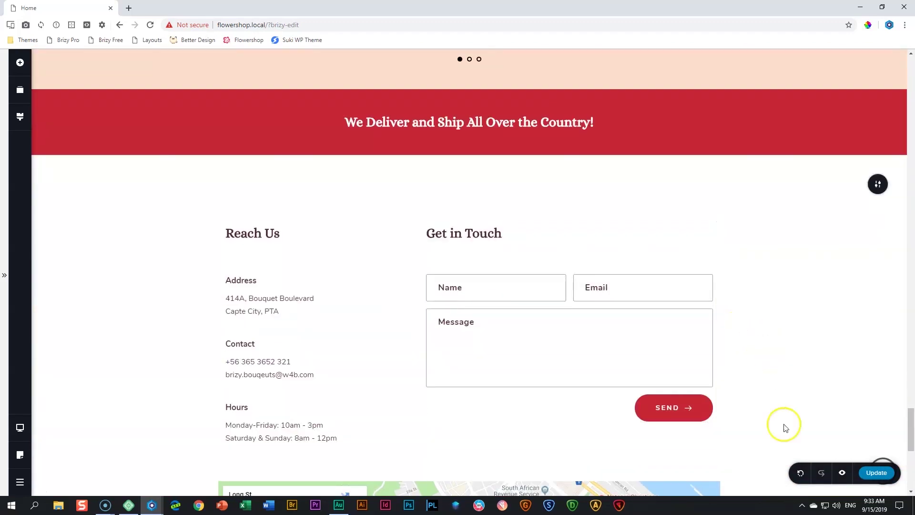
left_click(872, 472)
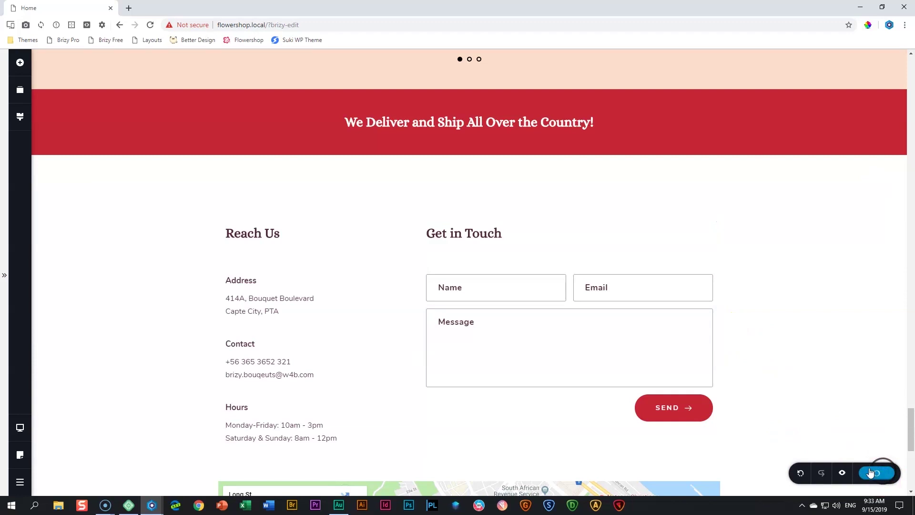
Preview the page and test both LEARN MORE links and the back-to-top button
left_click(843, 473)
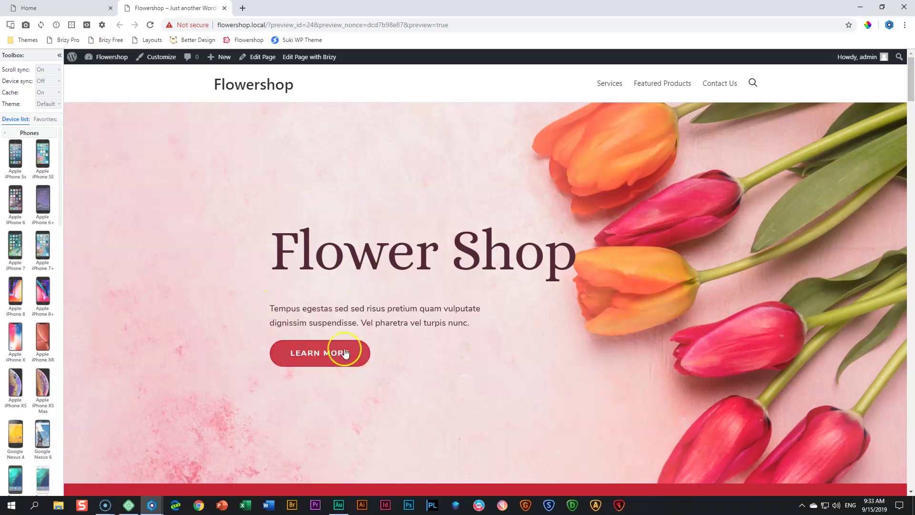
left_click(320, 356)
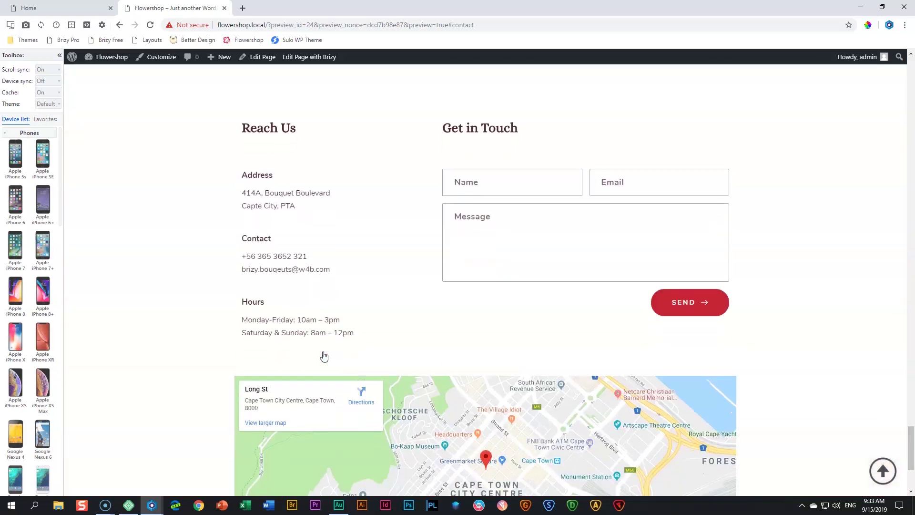
left_click(882, 471)
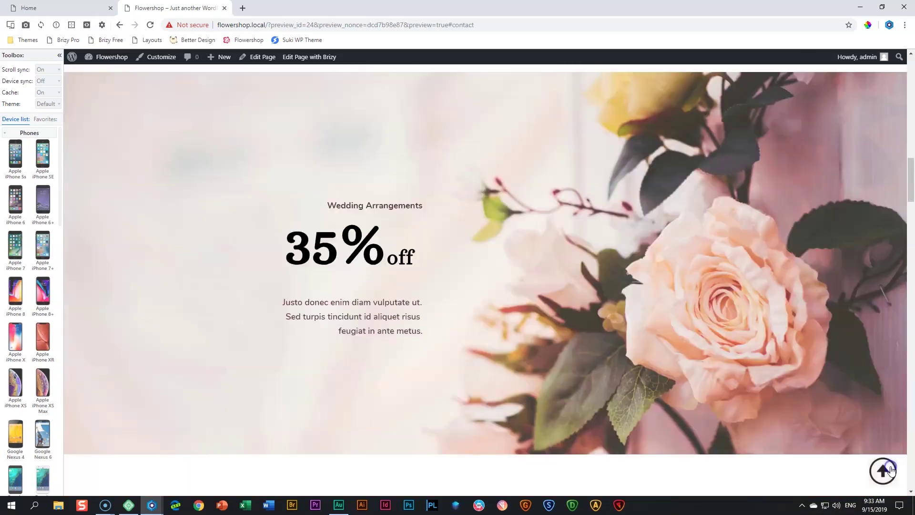
scroll(679, 431, "down", 20)
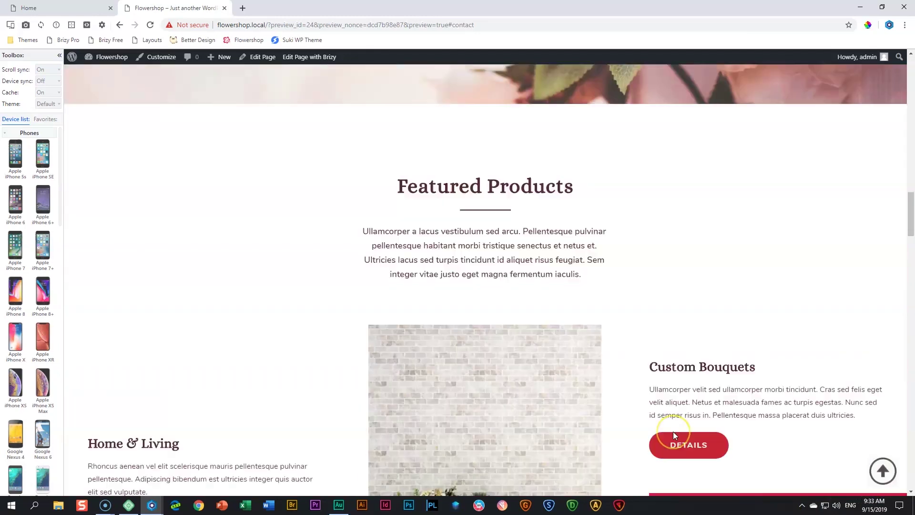
left_click(174, 327)
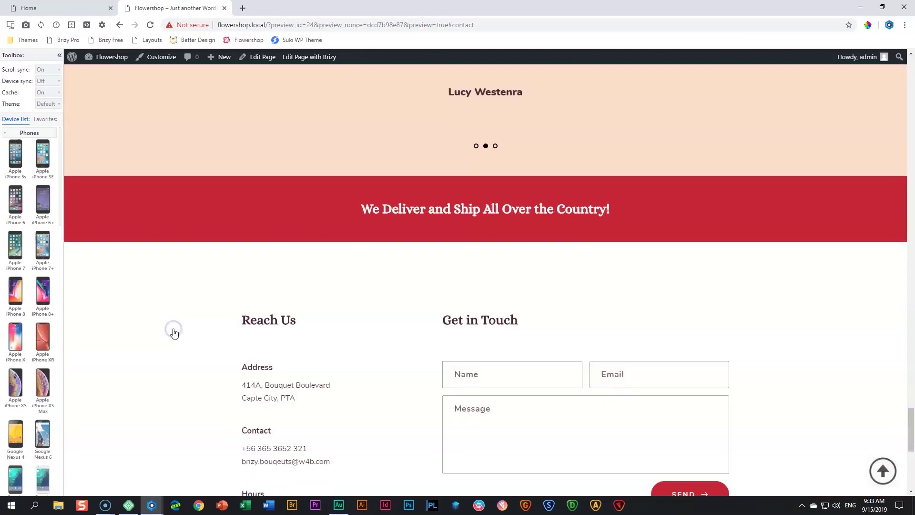
left_click(882, 471)
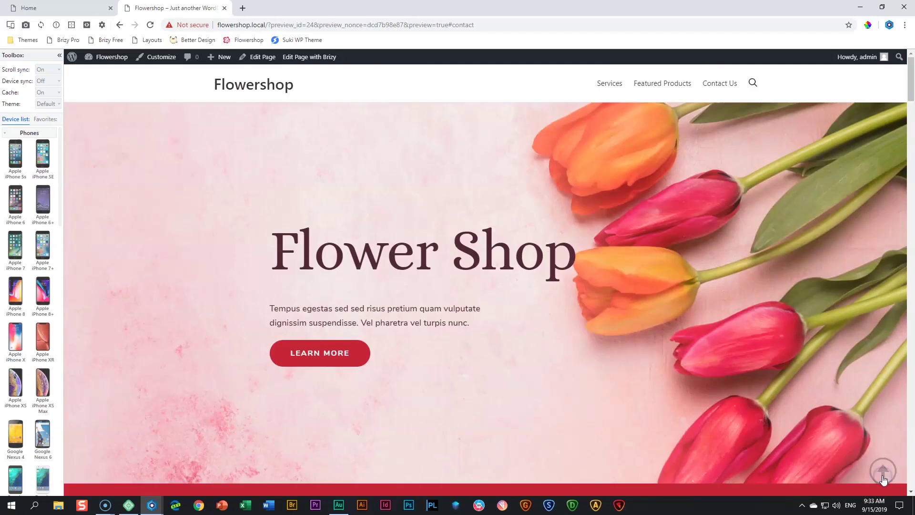
scroll(705, 380, "down", 5)
scroll(704, 379, "down", 15)
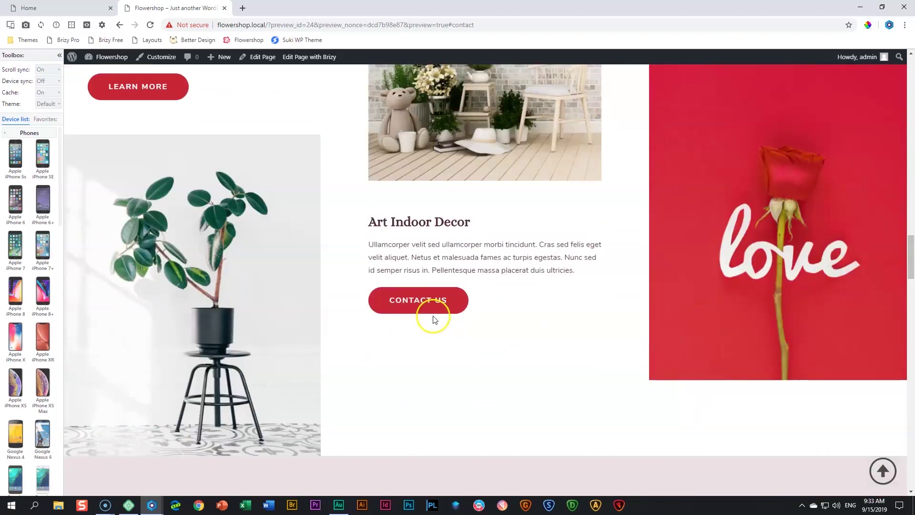
Test the CONTACT US, DETAILS and GET THE BROCHURE anchor links in the preview
left_click(435, 313)
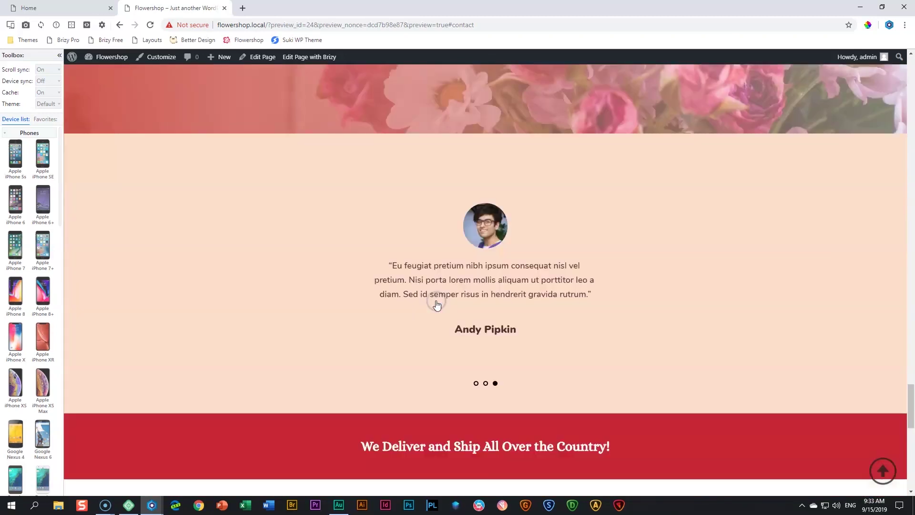
left_click(888, 478)
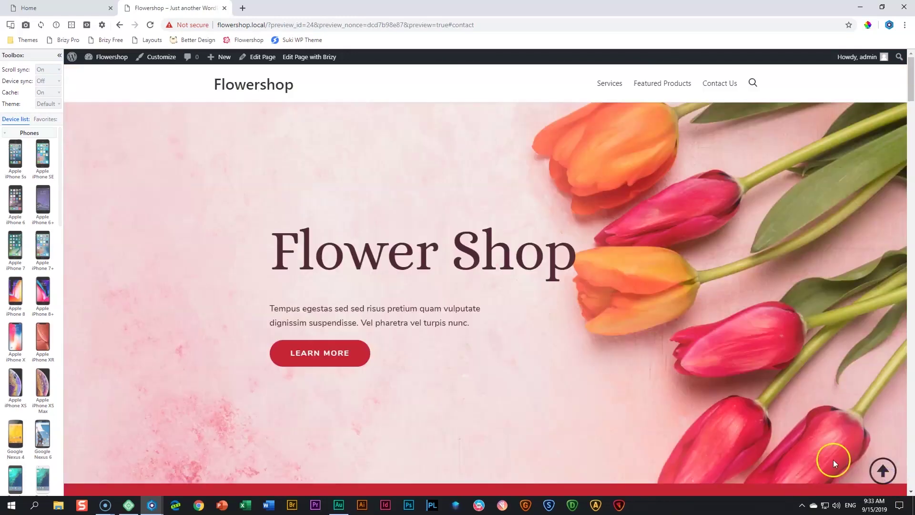
scroll(779, 436, "down", 15)
scroll(778, 438, "down", 10)
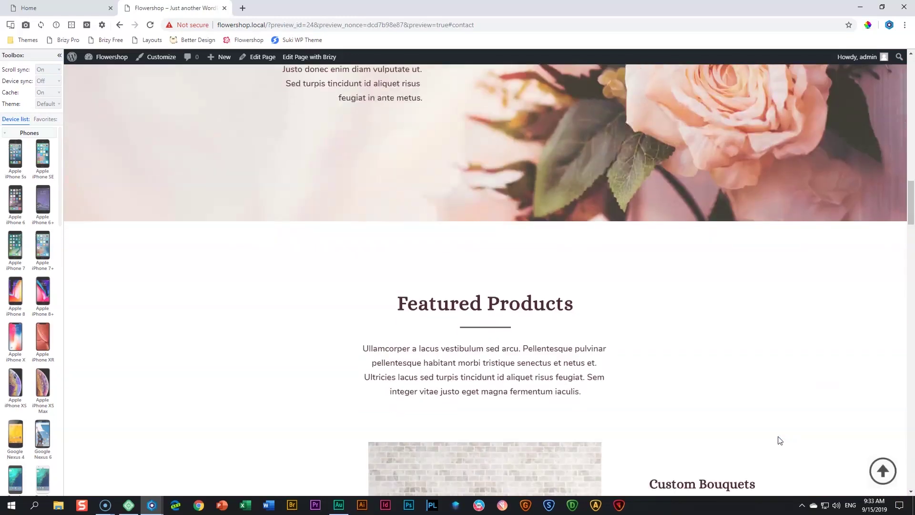
left_click(719, 343)
scroll(719, 346, "down", 15)
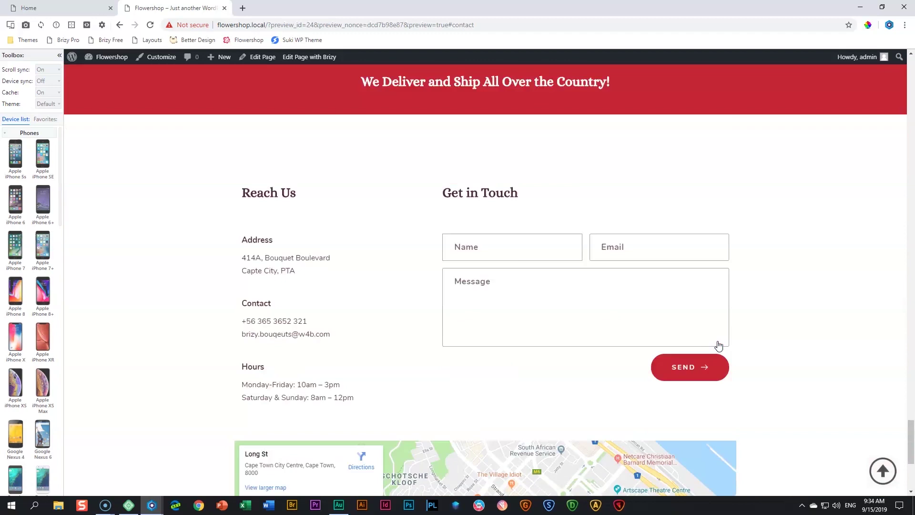
scroll(720, 361, "up", 20)
scroll(720, 361, "up", 15)
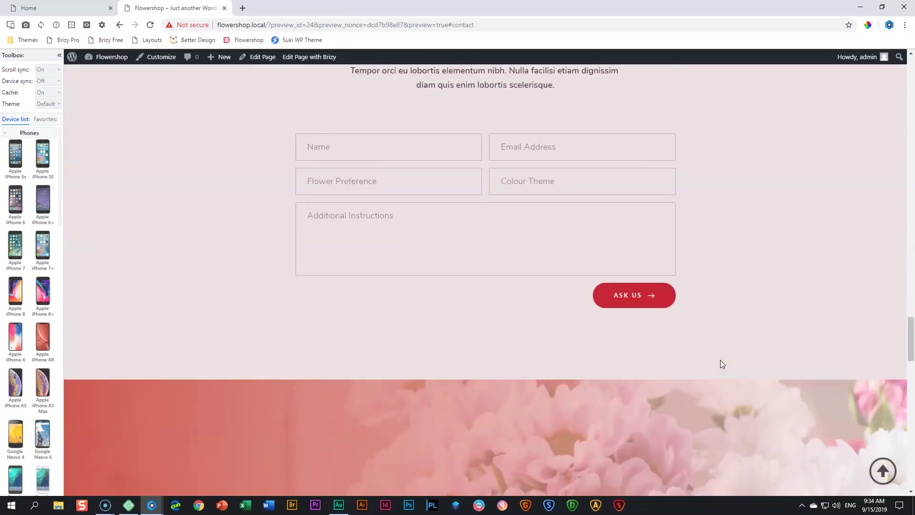
scroll(720, 364, "down", 20)
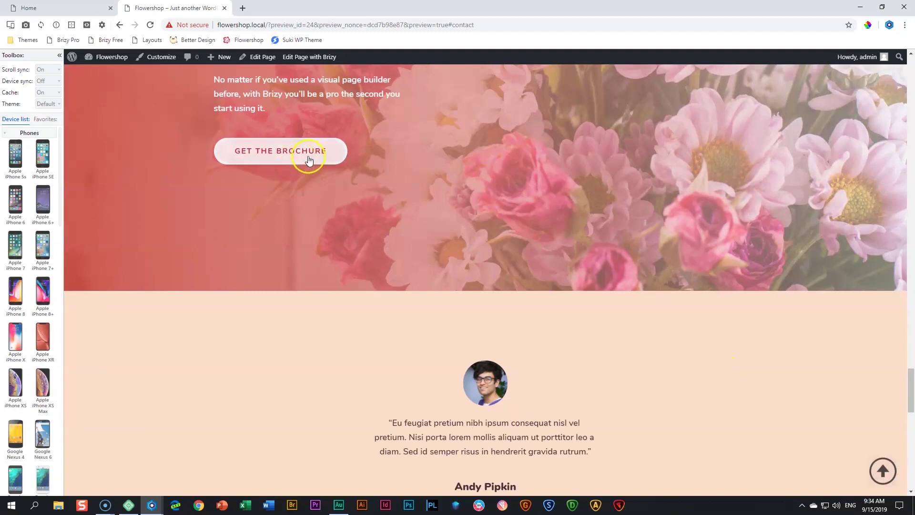
left_click(308, 159)
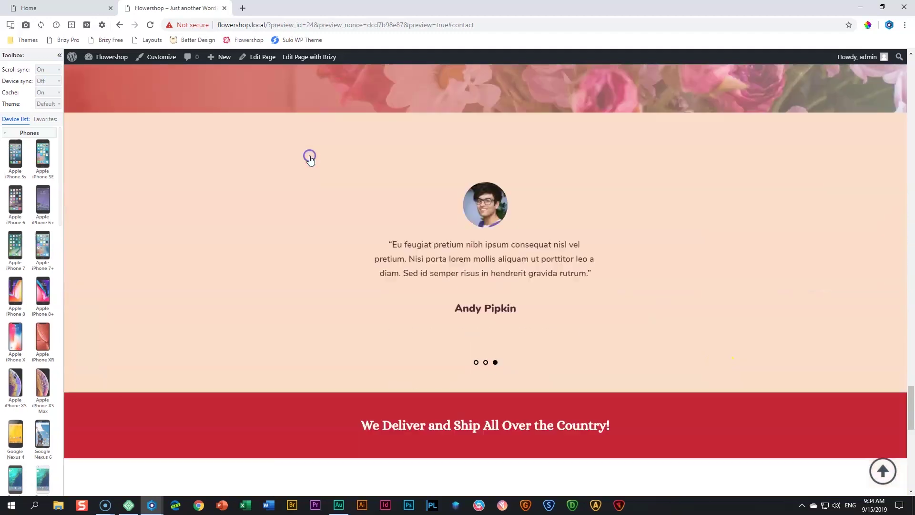
left_click(881, 471)
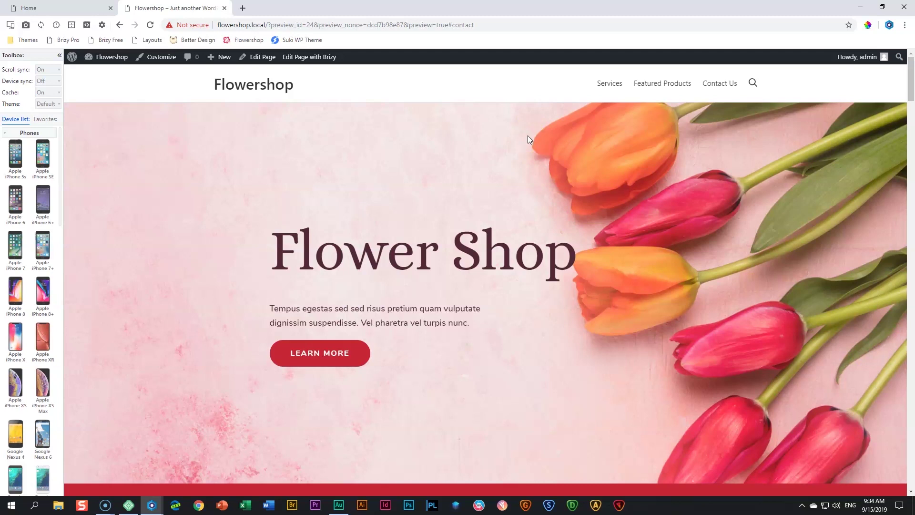
left_click(162, 57)
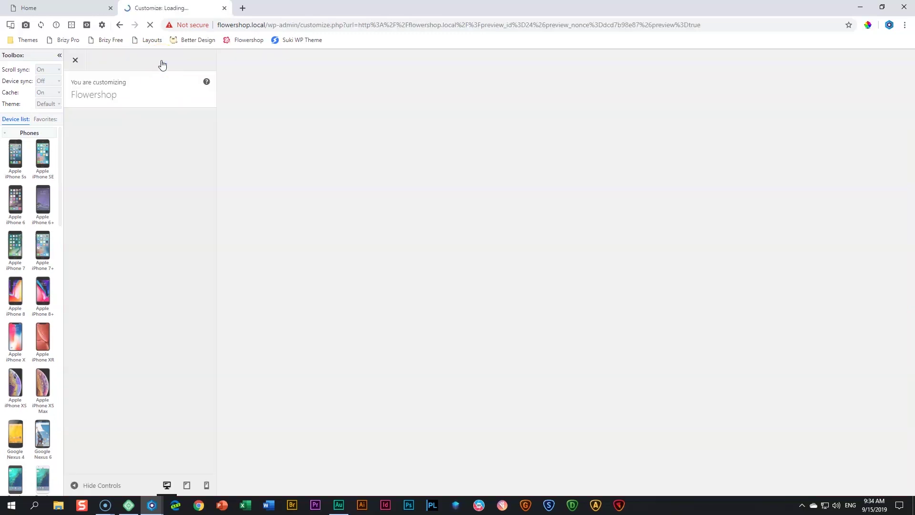
In Global Settings > Site Identity, change the tagline to 'All that Flowers and Blooms'
left_click(60, 55)
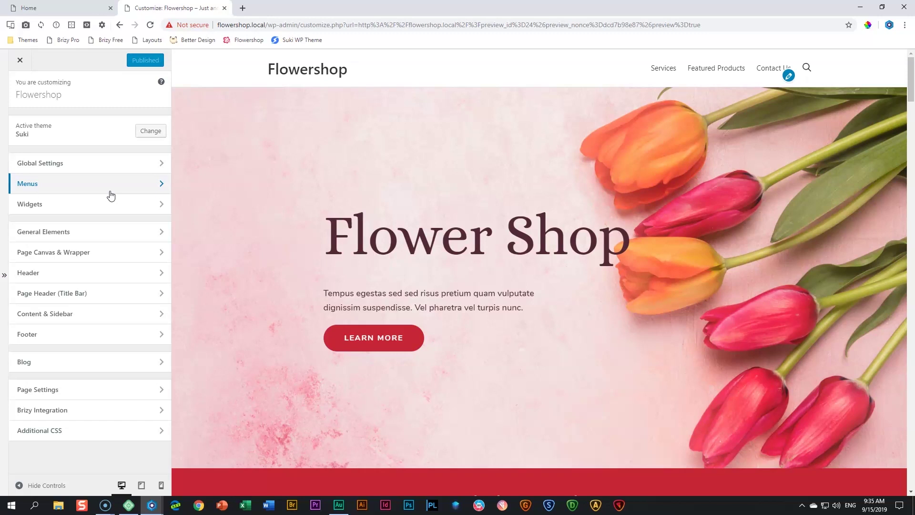
left_click(66, 166)
left_click(58, 124)
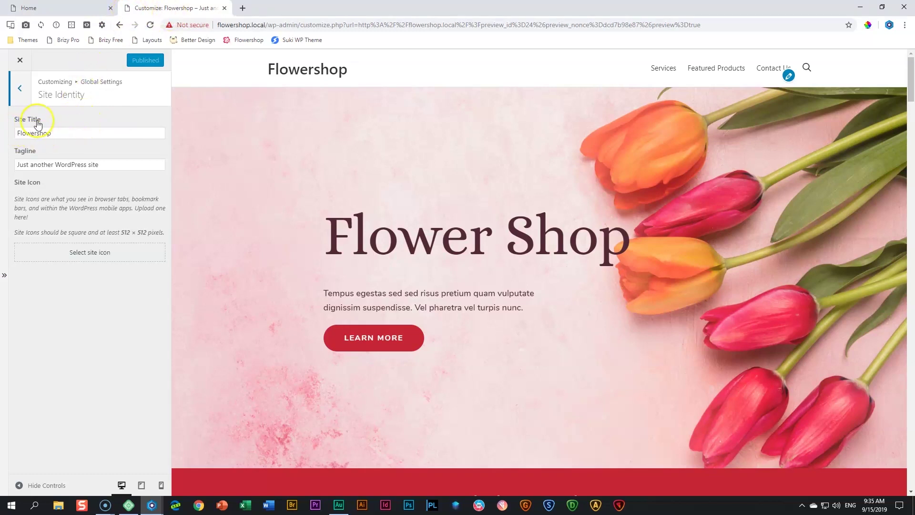
double_click(64, 136)
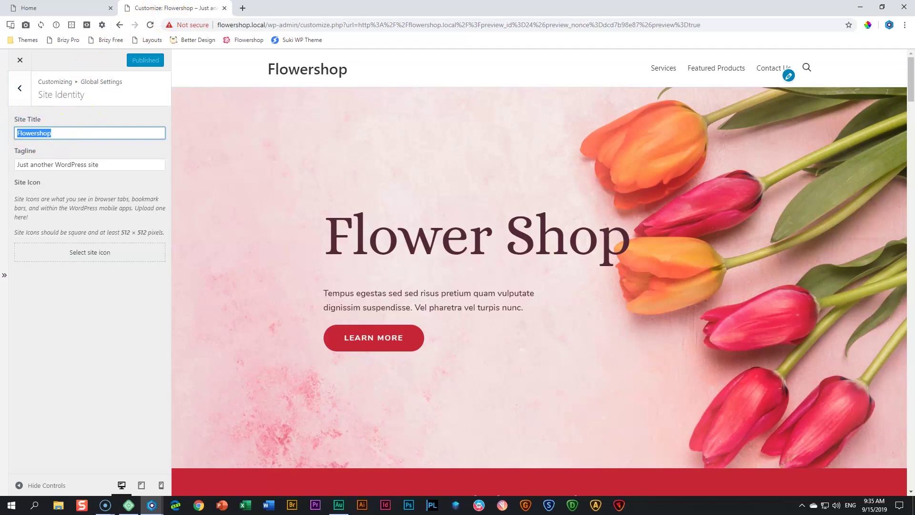
triple_click(117, 165)
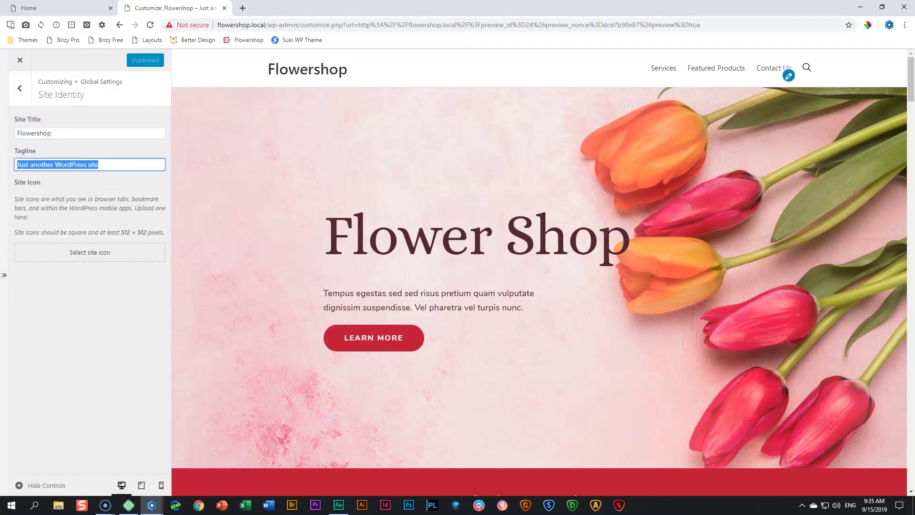
type("Al")
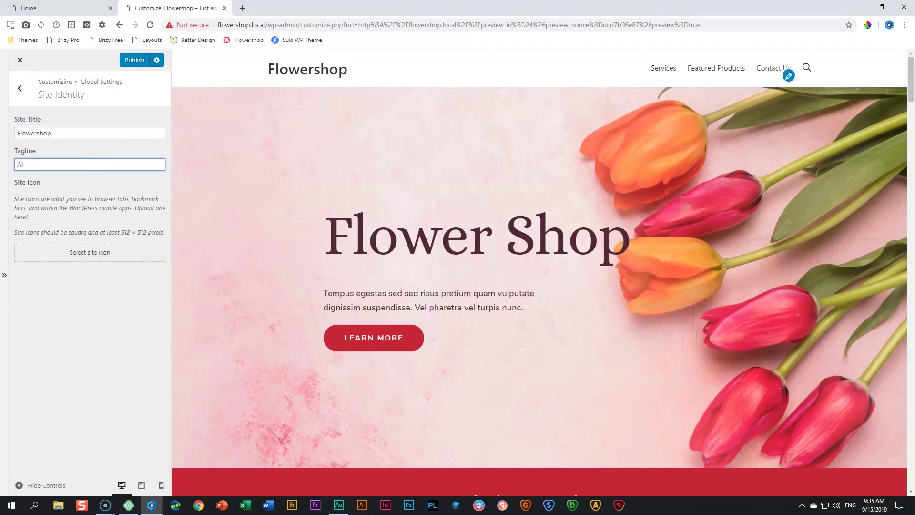
type("l that Flowers and Bloojms")
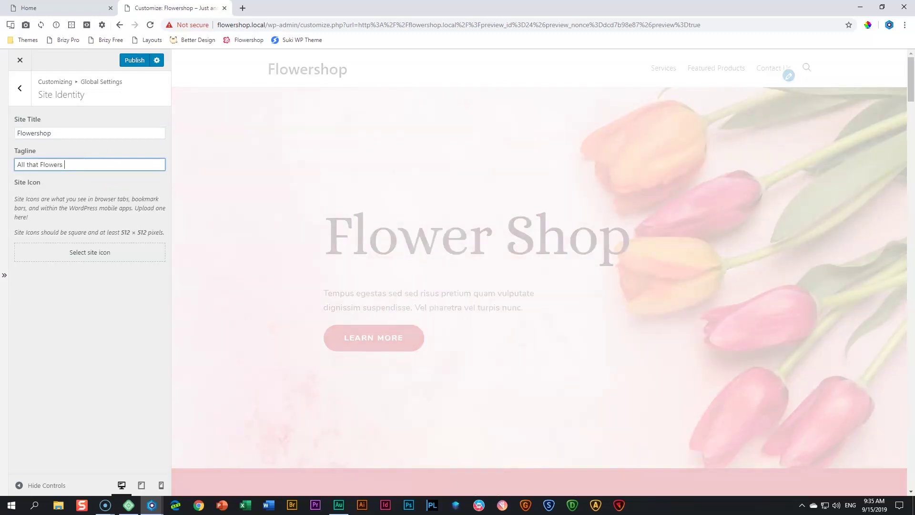
key("BackSpace")
key("BackSpace")
type("ms")
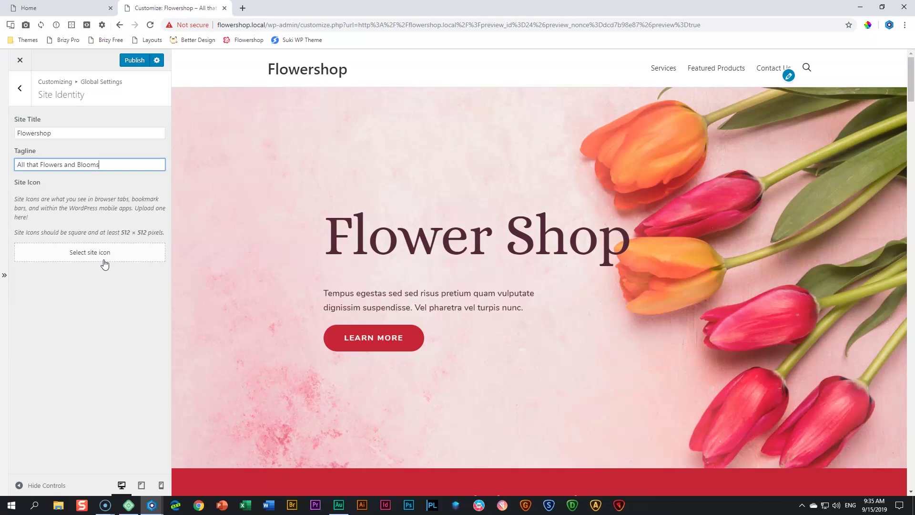
left_click(106, 262)
left_click(137, 13)
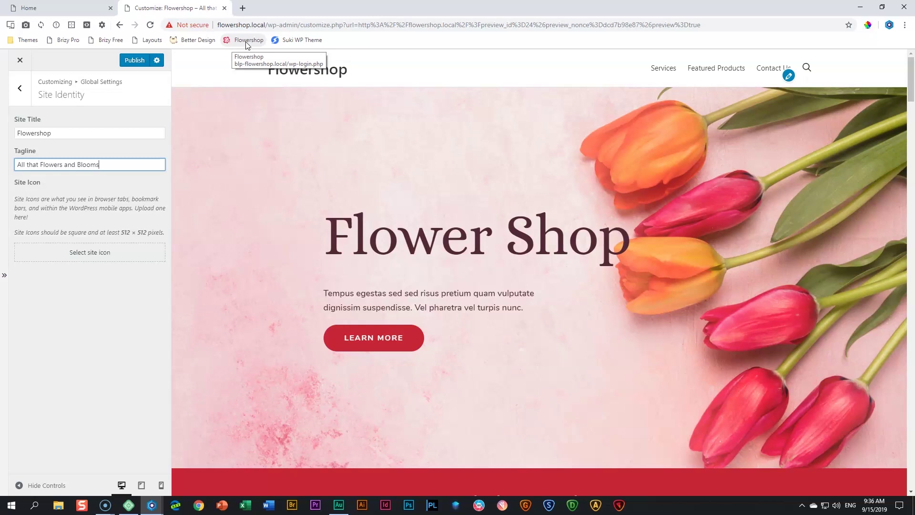
Set the red hibiscus flower image as the site icon
left_click(76, 258)
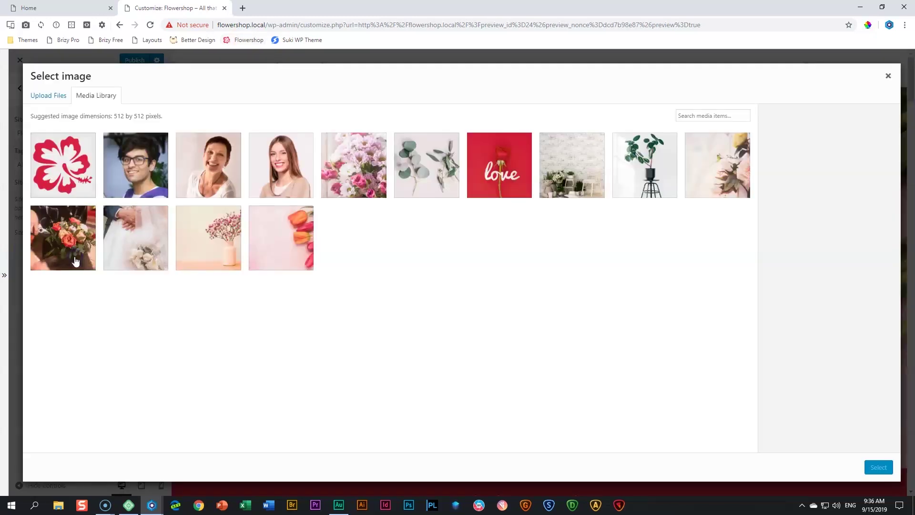
left_click(64, 157)
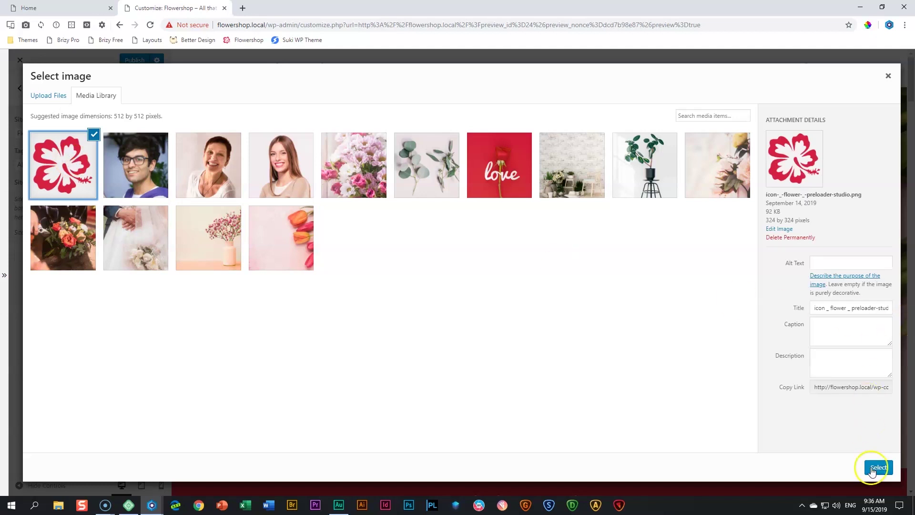
left_click(879, 467)
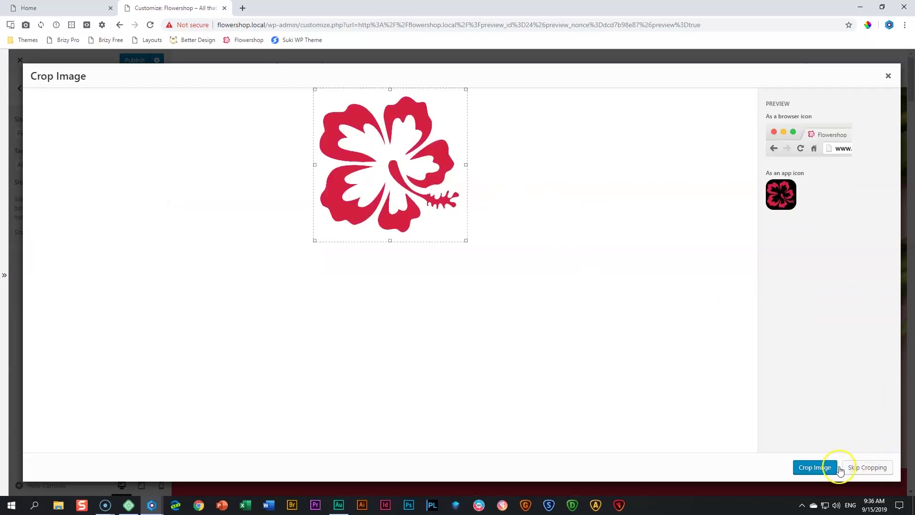
left_click(861, 467)
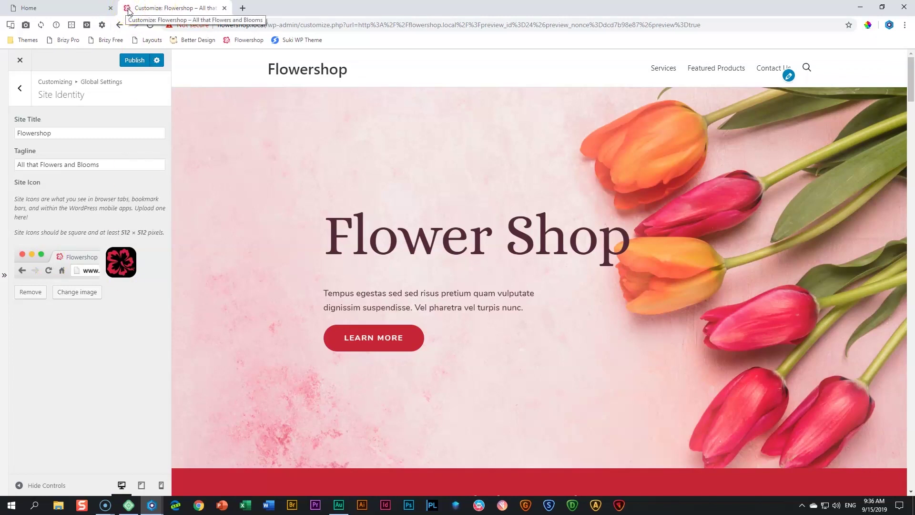
Publish the new tagline and site icon, then return to the top-level Customizer menu
left_click(129, 64)
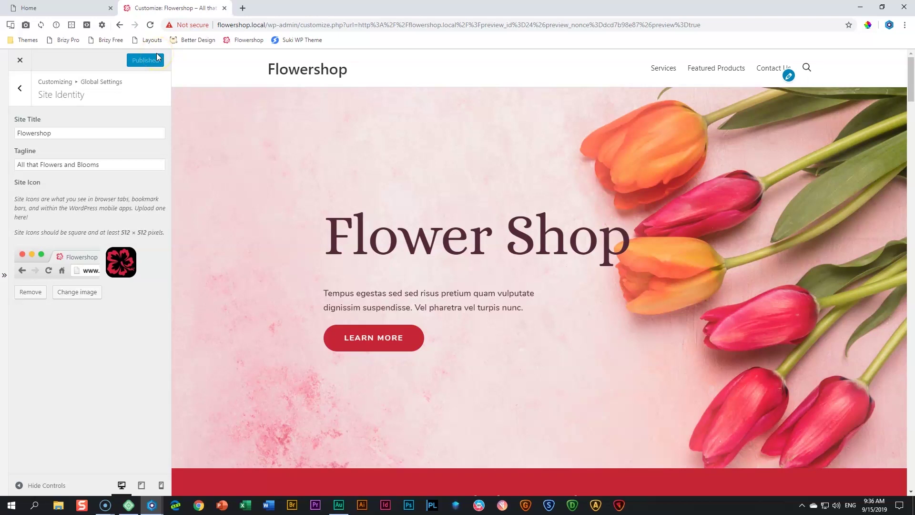
left_click(19, 87)
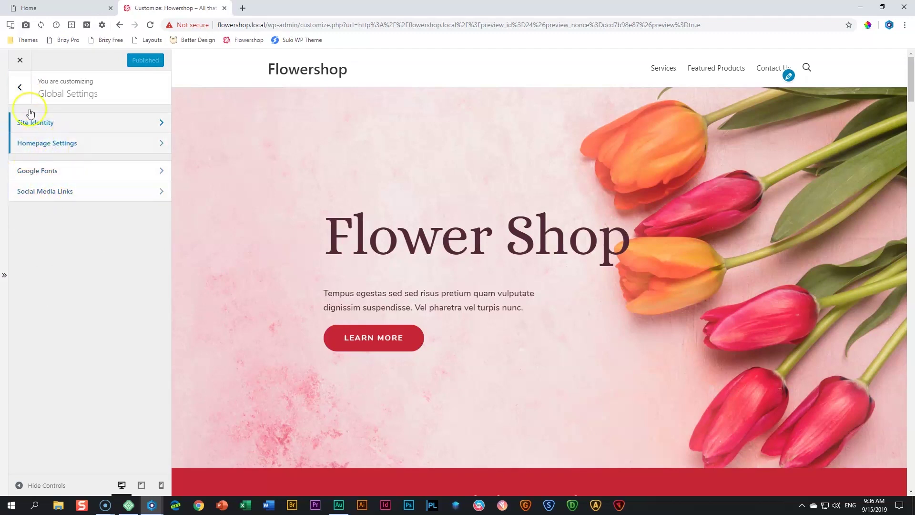
left_click(19, 87)
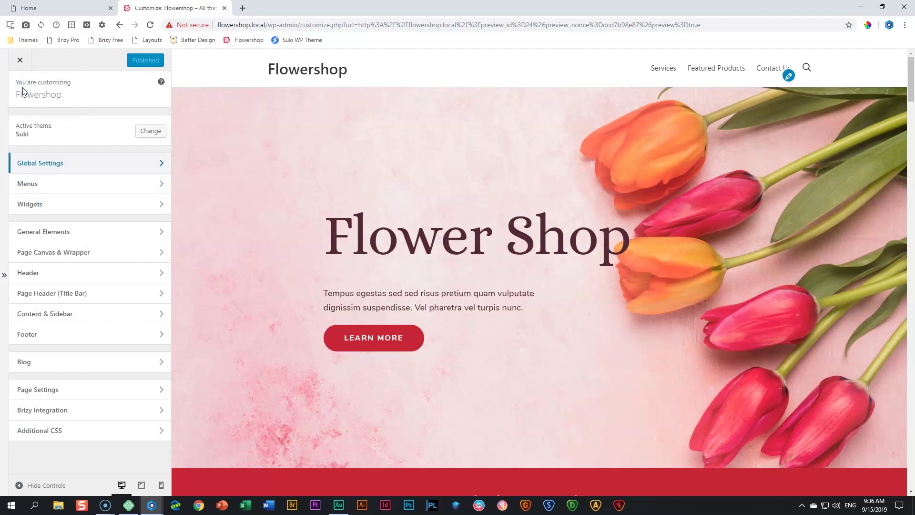
Reduce the header main bar height from 80 px to 50 px
left_click(31, 273)
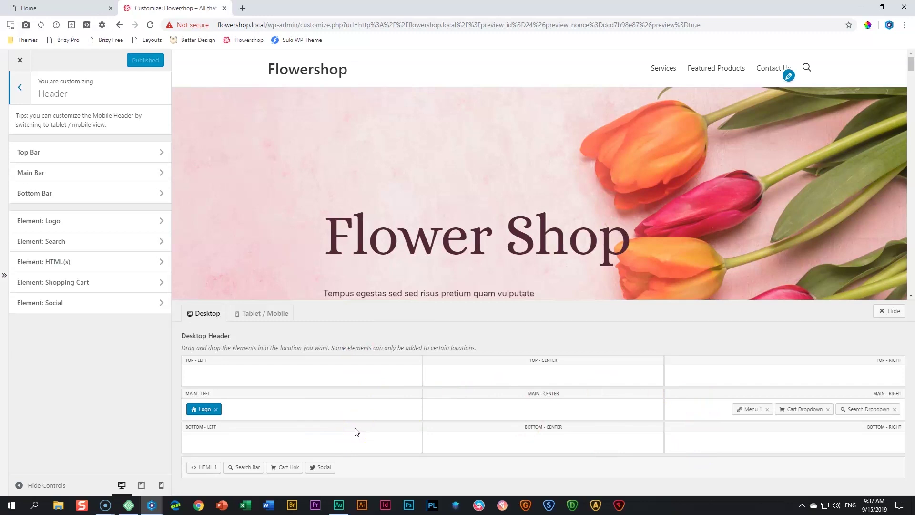
left_click(83, 176)
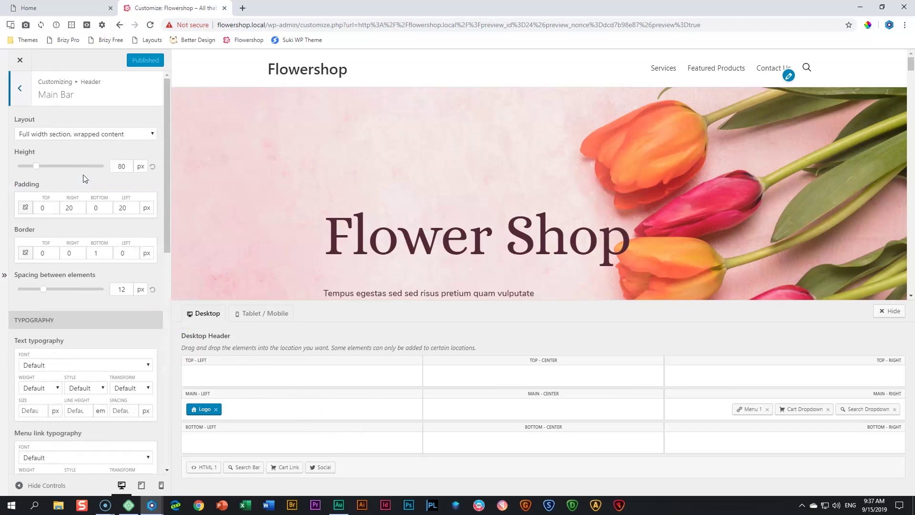
double_click(113, 166)
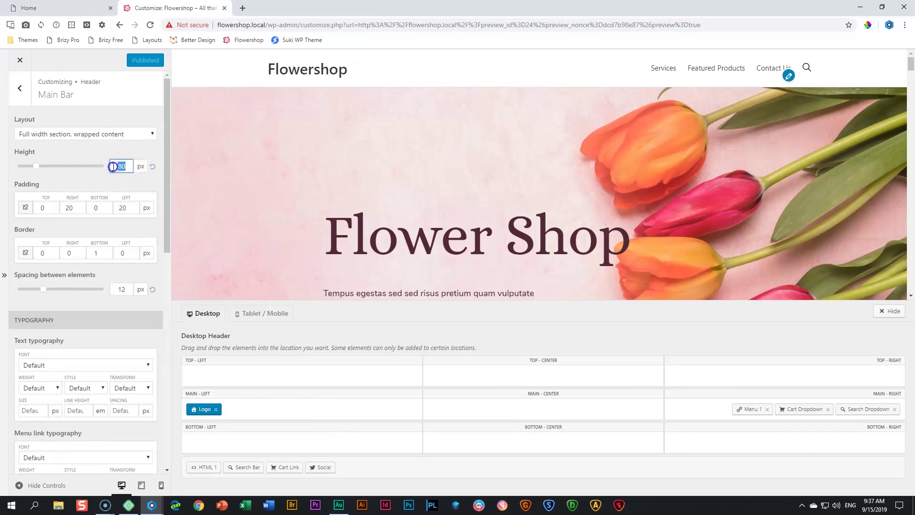
type("40")
left_click_drag(38, 165, 48, 165)
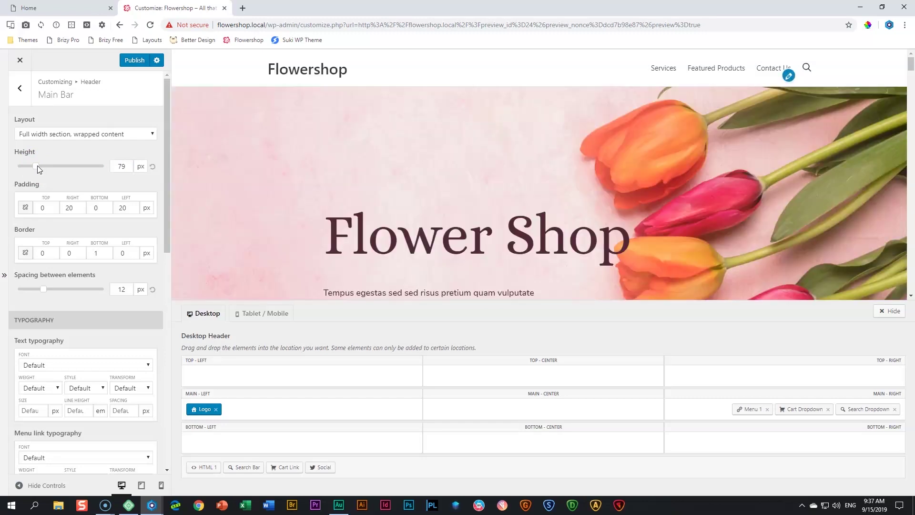
left_click_drag(37, 166, 29, 168)
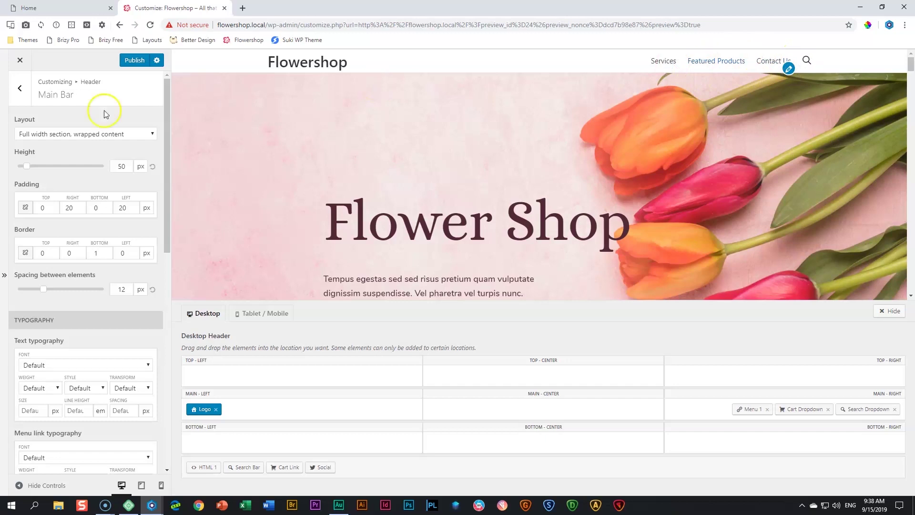
Set the menu link font to Nunito with Medium weight
scroll(124, 231, "down", 3)
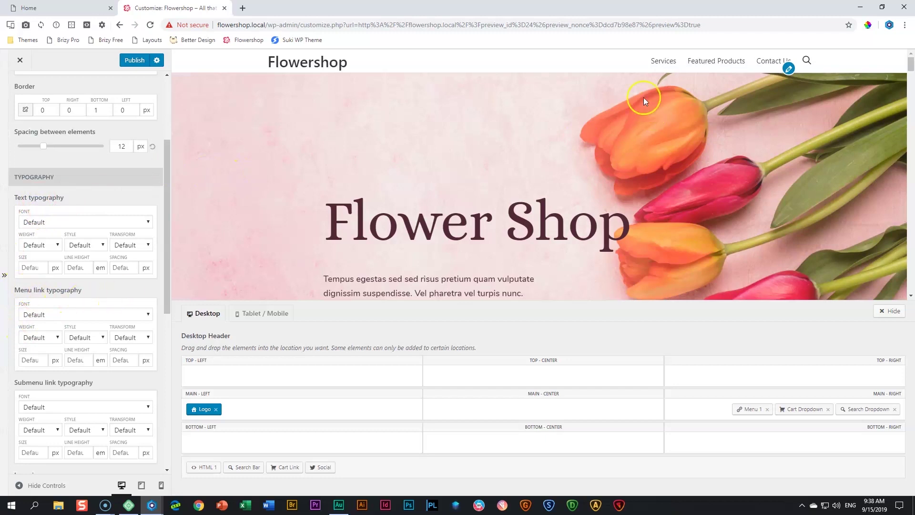
scroll(81, 257, "down", 1)
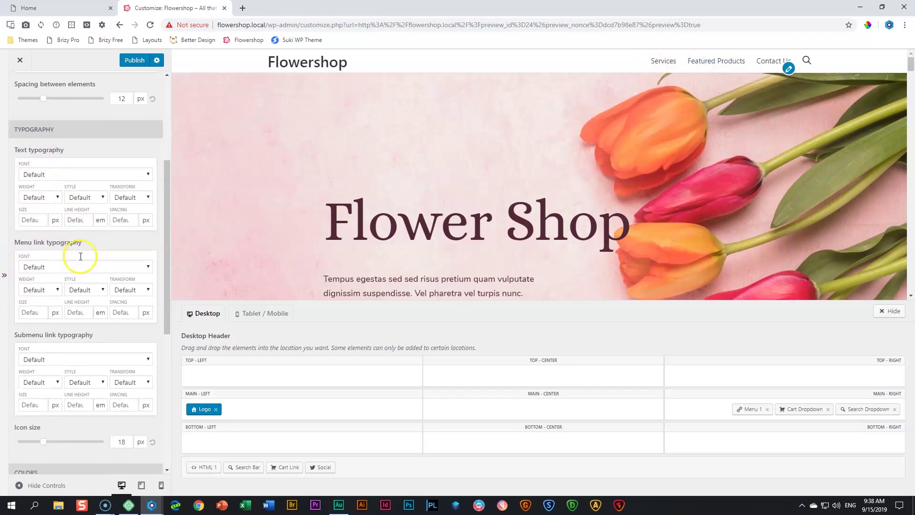
left_click(67, 267)
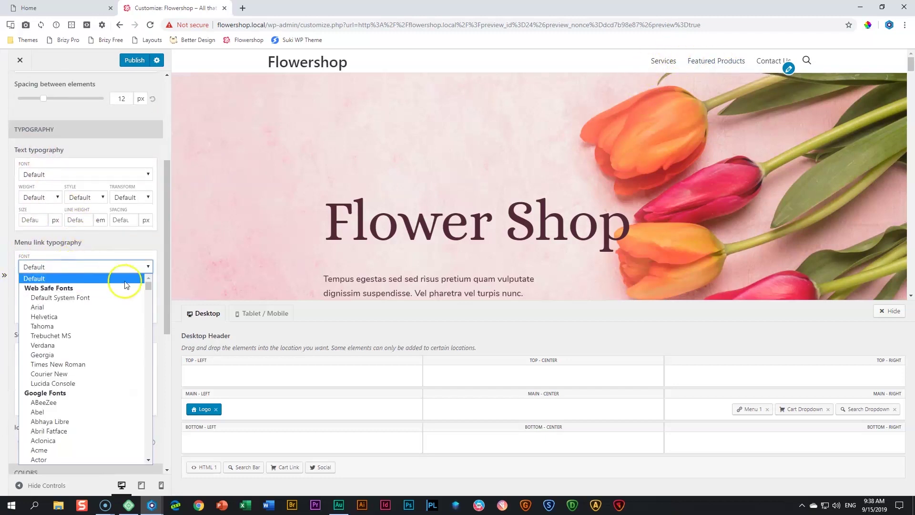
left_click_drag(150, 285, 149, 399)
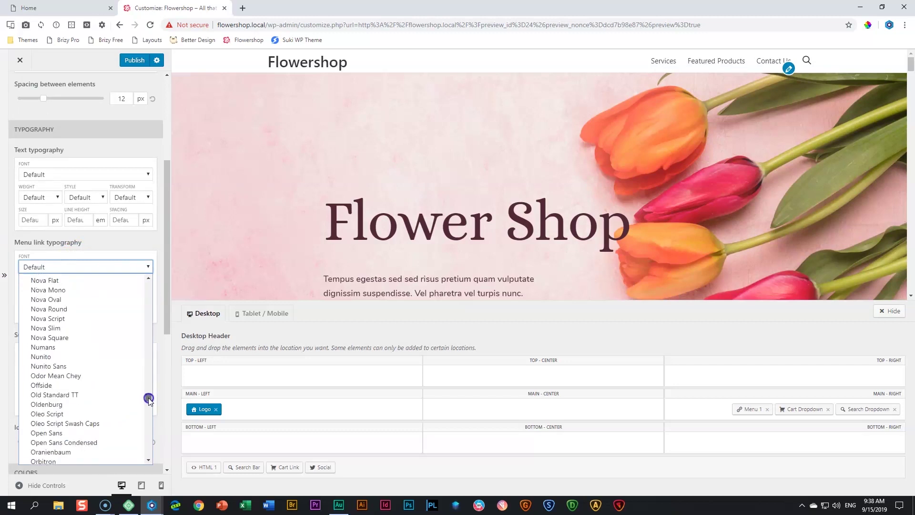
left_click(100, 358)
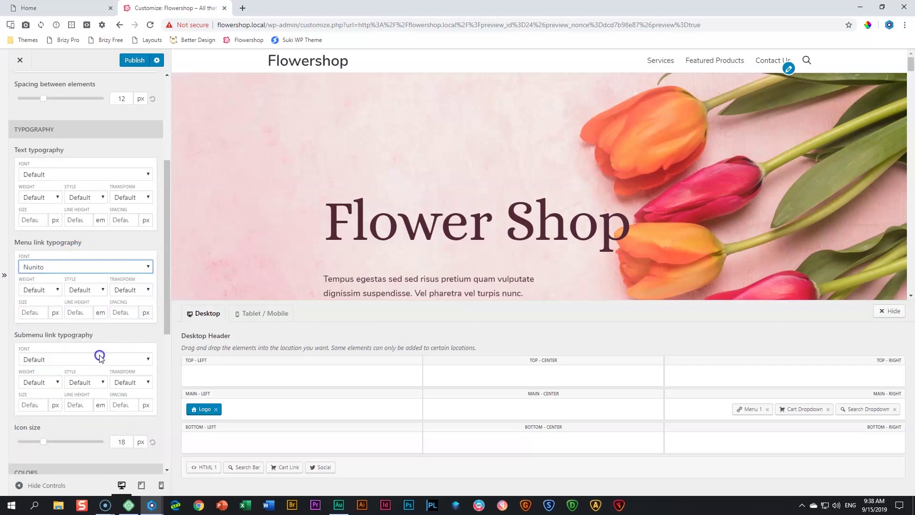
left_click(54, 291)
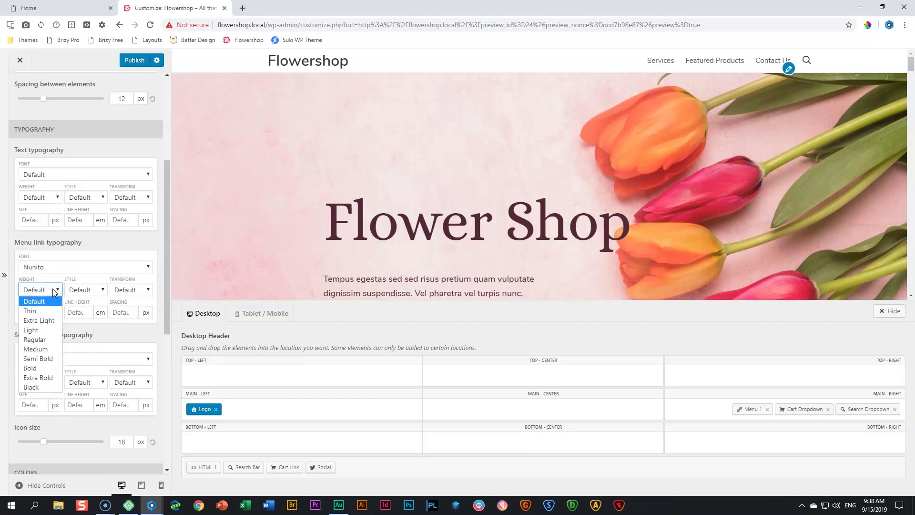
left_click(38, 350)
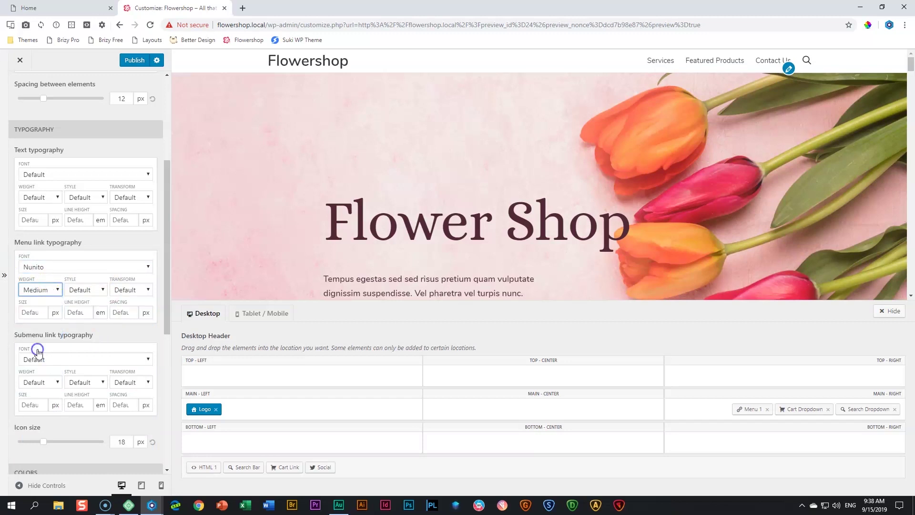
Make the header menu links uppercase
left_click(79, 289)
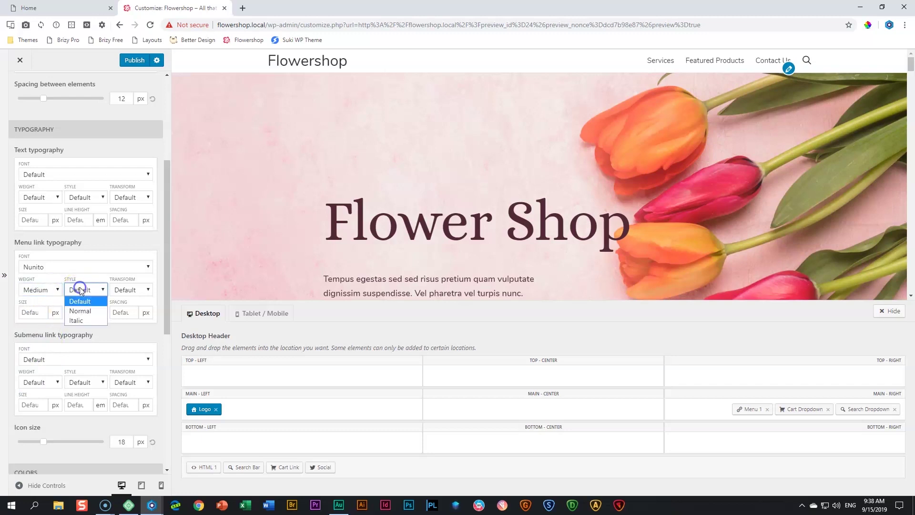
left_click(80, 290)
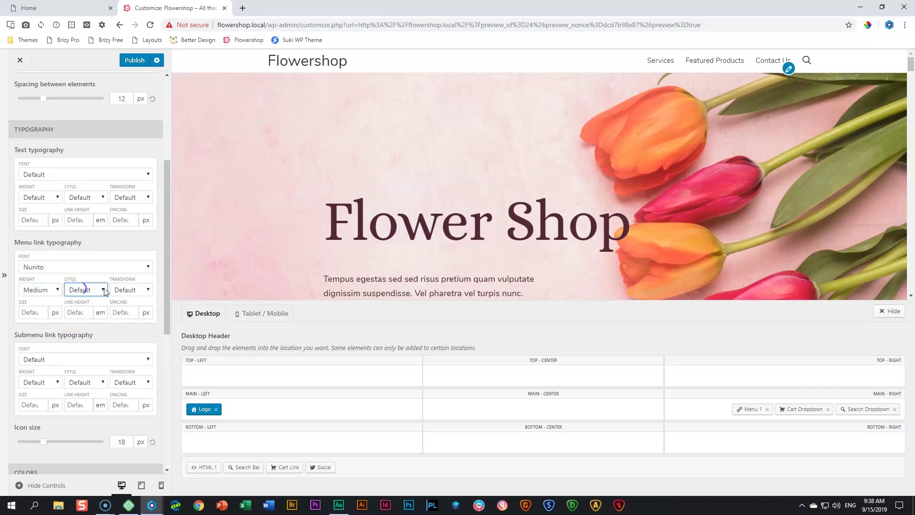
left_click(132, 289)
left_click(128, 320)
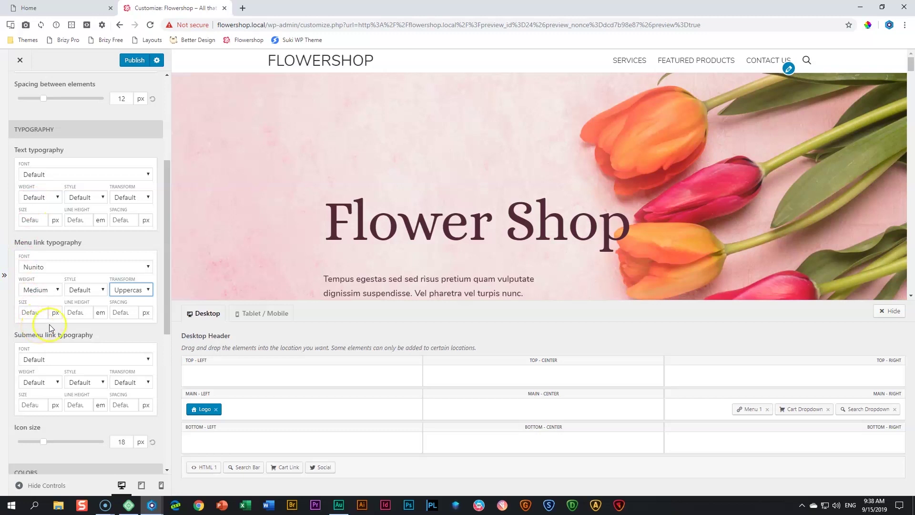
Set the menu link letter spacing to 1 px
left_click(133, 311)
left_click(133, 311)
left_click(133, 311)
left_click(133, 311)
left_click(133, 311)
left_click(133, 311)
left_click(133, 311)
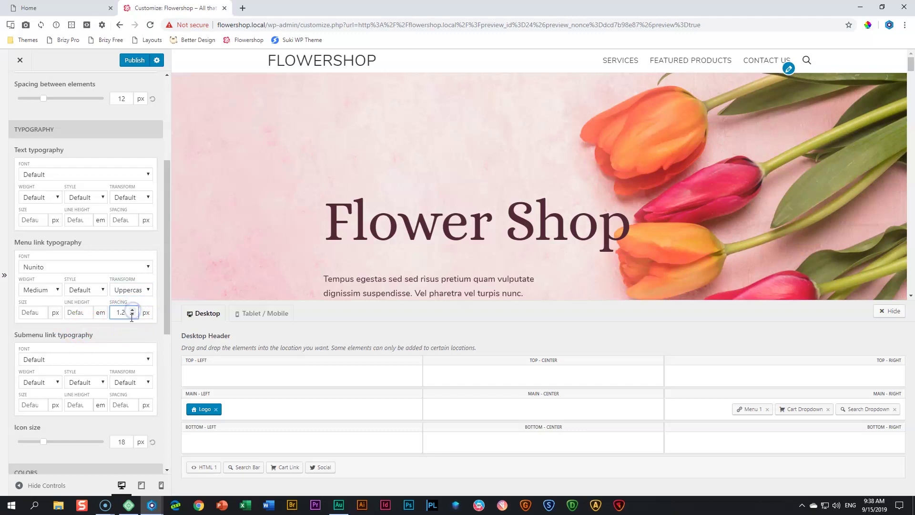
left_click(133, 311)
left_click(133, 315)
left_click(133, 315)
left_click(133, 310)
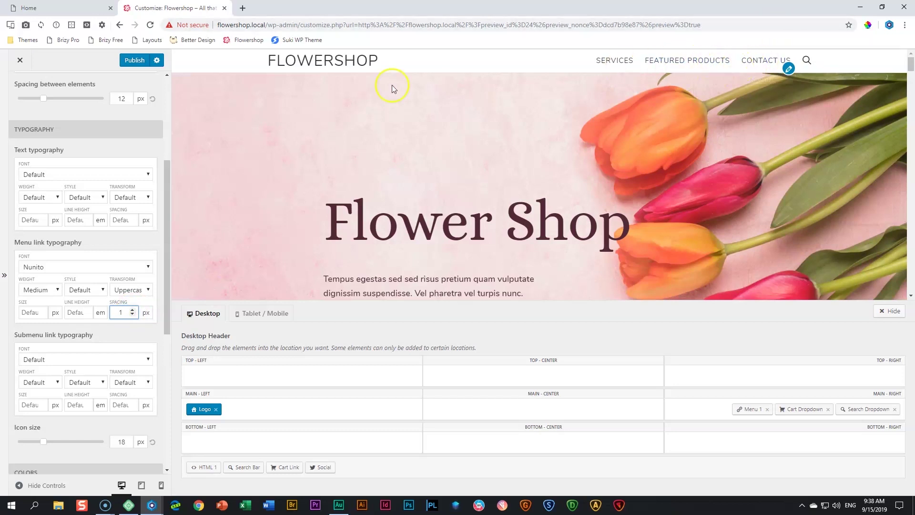
scroll(102, 372, "down", 2)
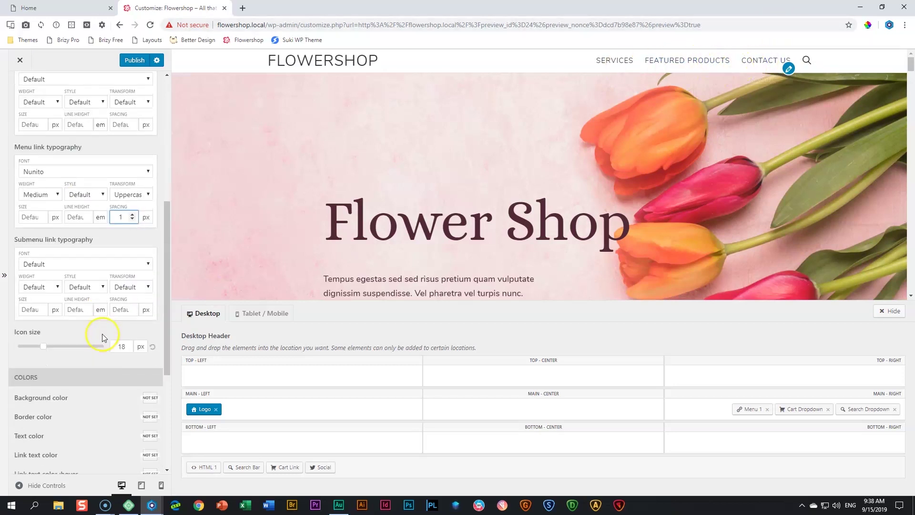
scroll(81, 363, "down", 2)
scroll(102, 299, "up", 8)
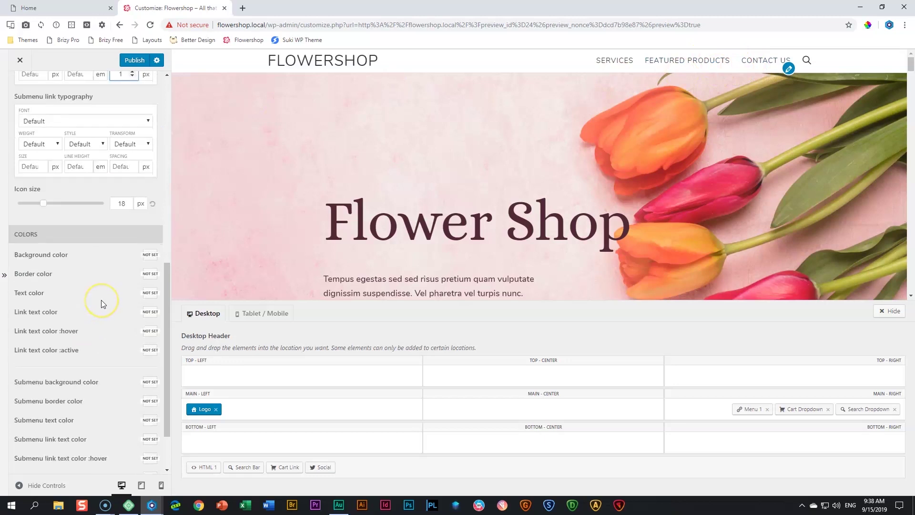
Publish the header changes and close the Customizer to view the live Flowershop homepage
left_click(24, 95)
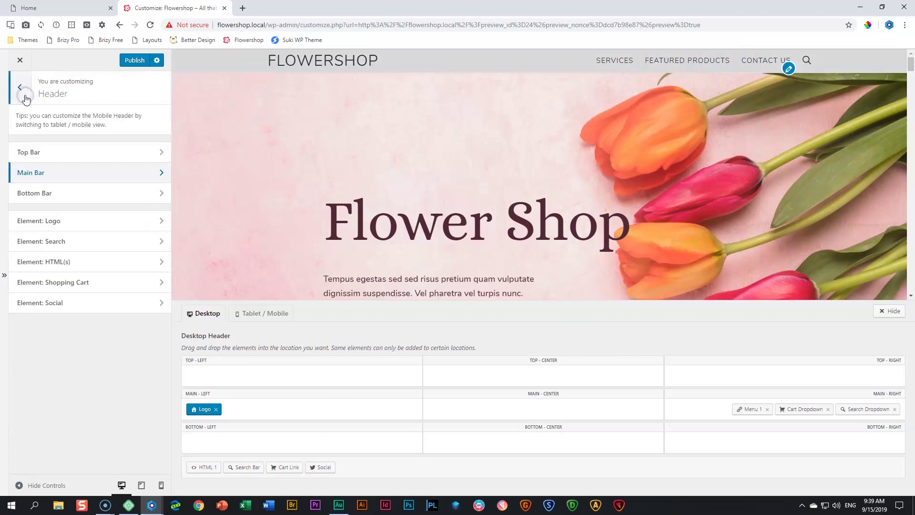
left_click(25, 96)
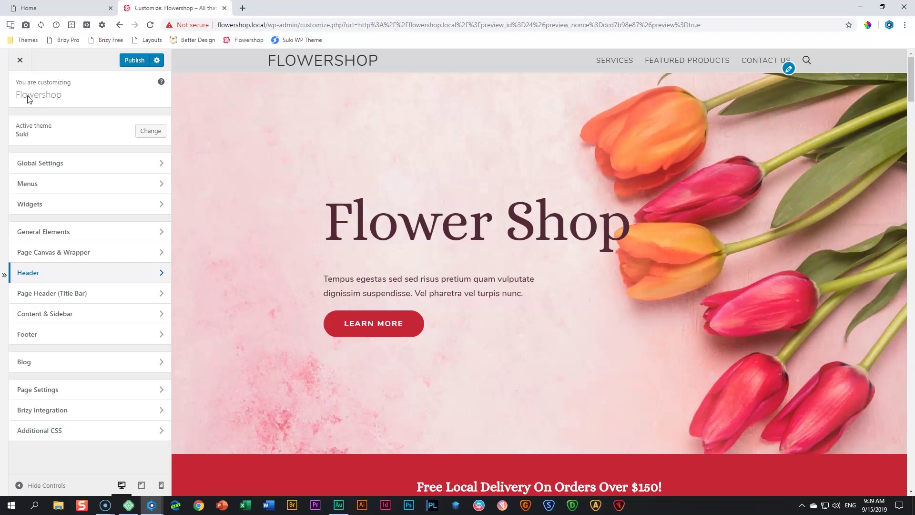
left_click(133, 61)
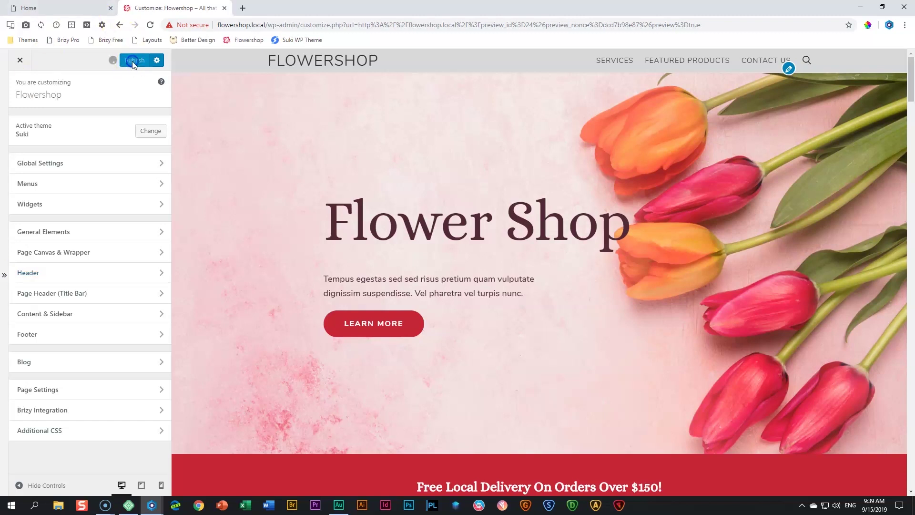
left_click(20, 60)
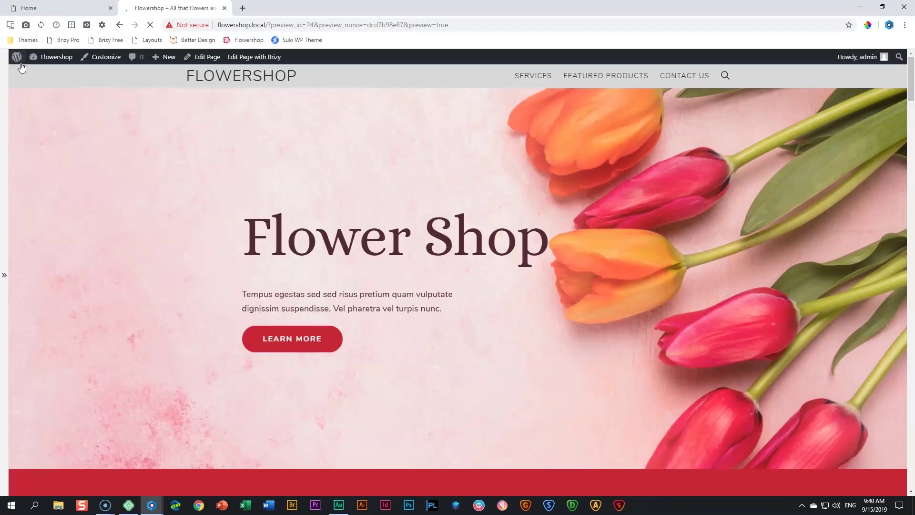
left_click(51, 59)
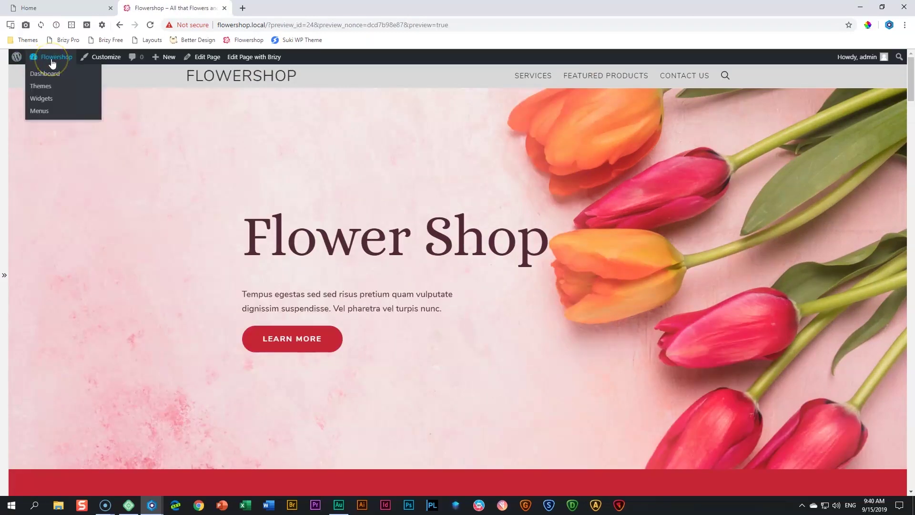
Go to the Dashboard and open the Appearance > Suki theme settings page
left_click(35, 76)
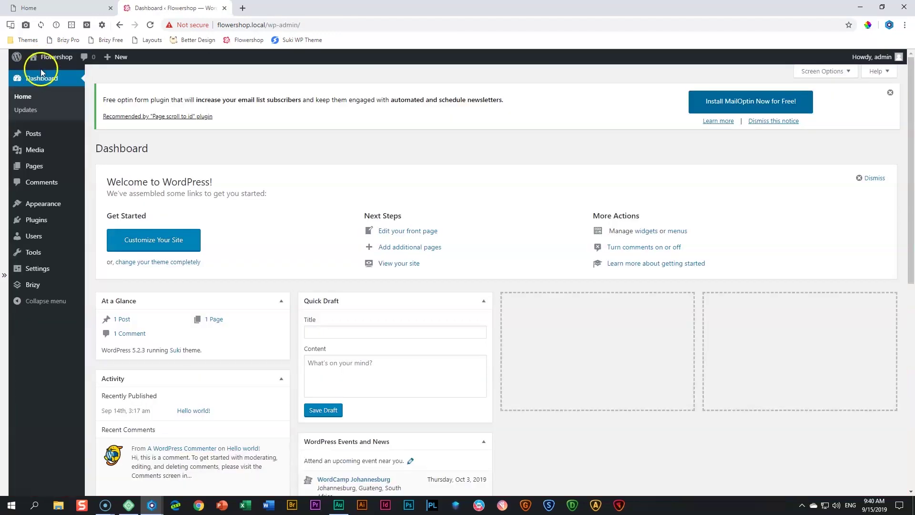
mouse_move(38, 203)
left_click(97, 260)
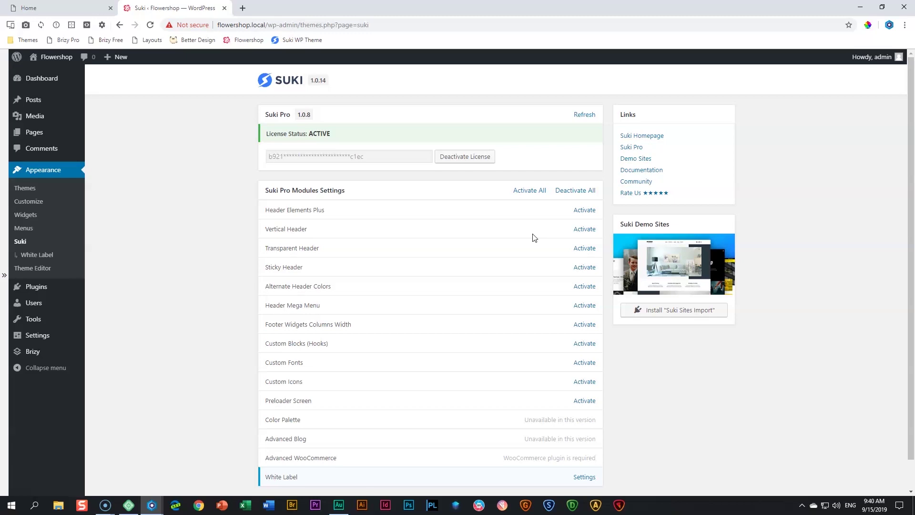
Activate the Suki Pro Transparent Header, Sticky Header and Preloader Screen modules
left_click(585, 249)
left_click(583, 267)
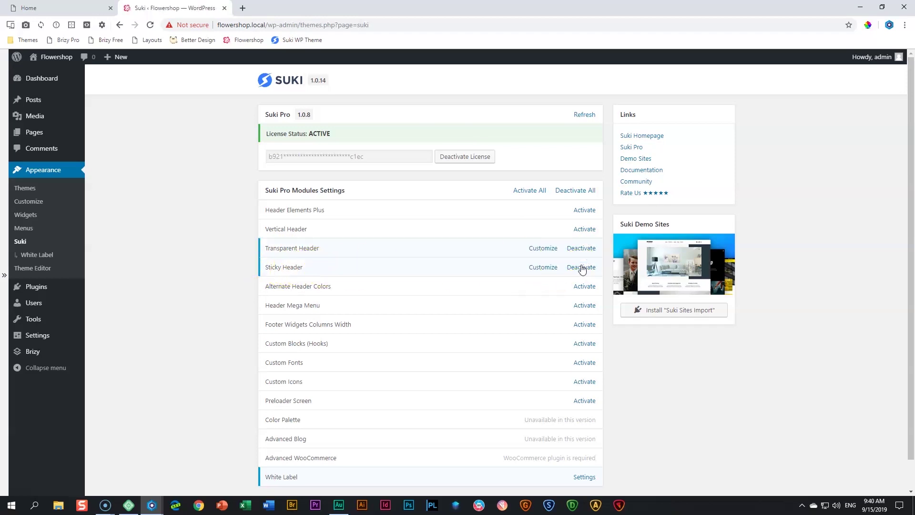
left_click(579, 269)
scroll(362, 315, "down", 1)
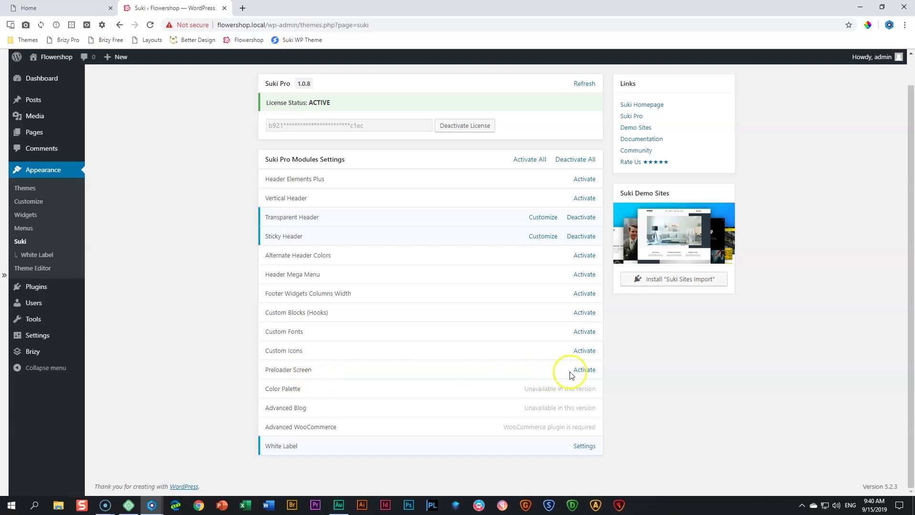
left_click(584, 371)
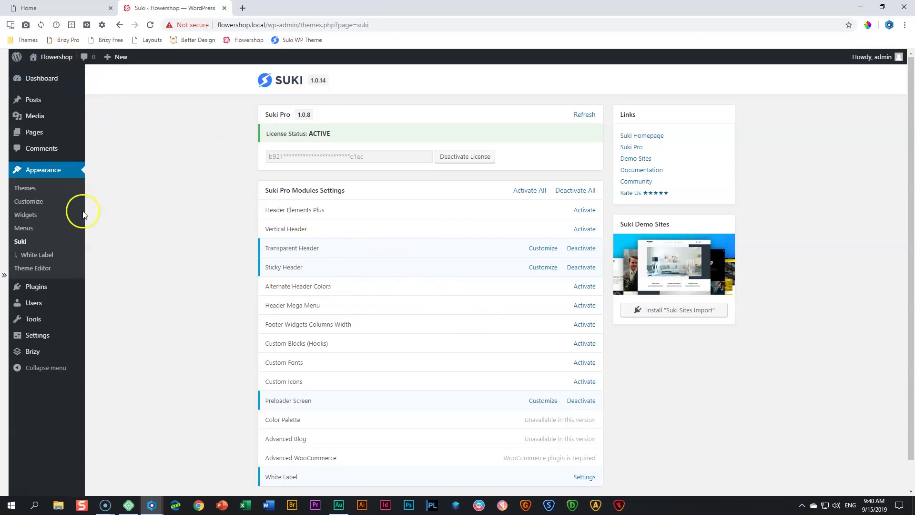
In the Customizer's Header > Transparent Header settings, turn on the transparent desktop header
left_click(32, 204)
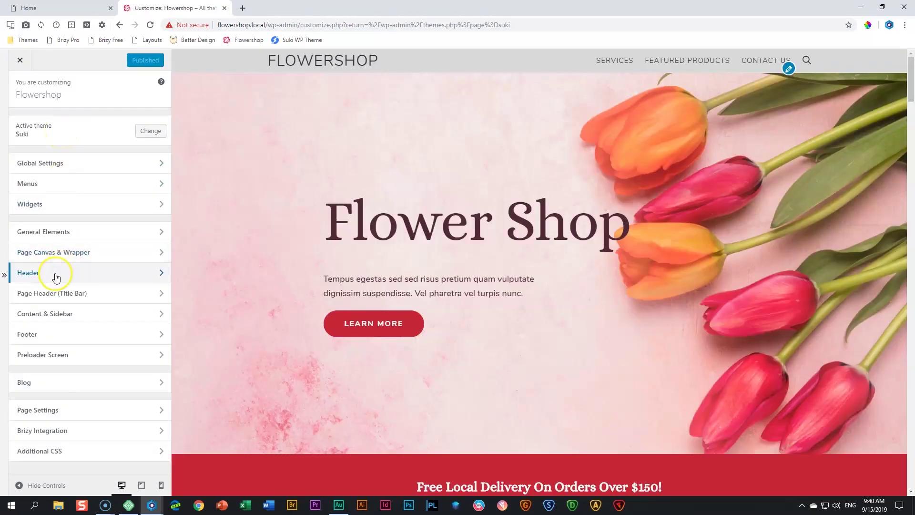
left_click(56, 275)
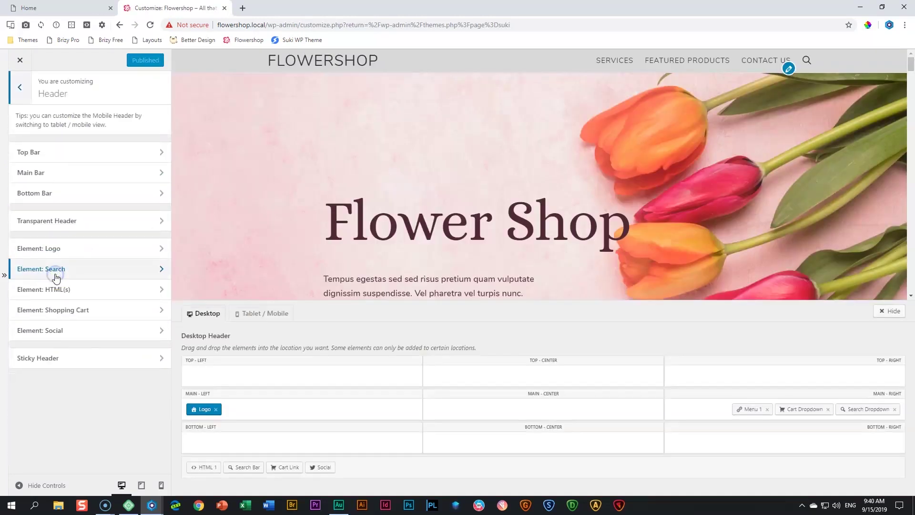
left_click(62, 224)
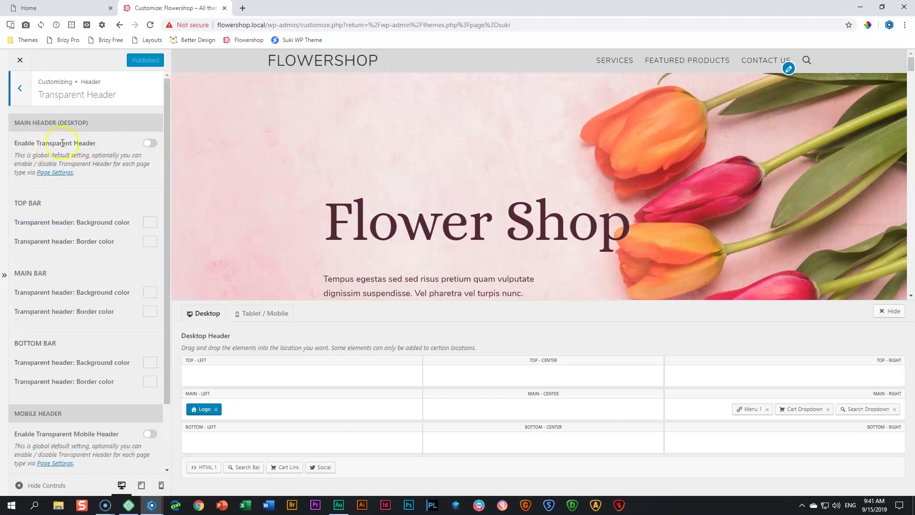
left_click(150, 144)
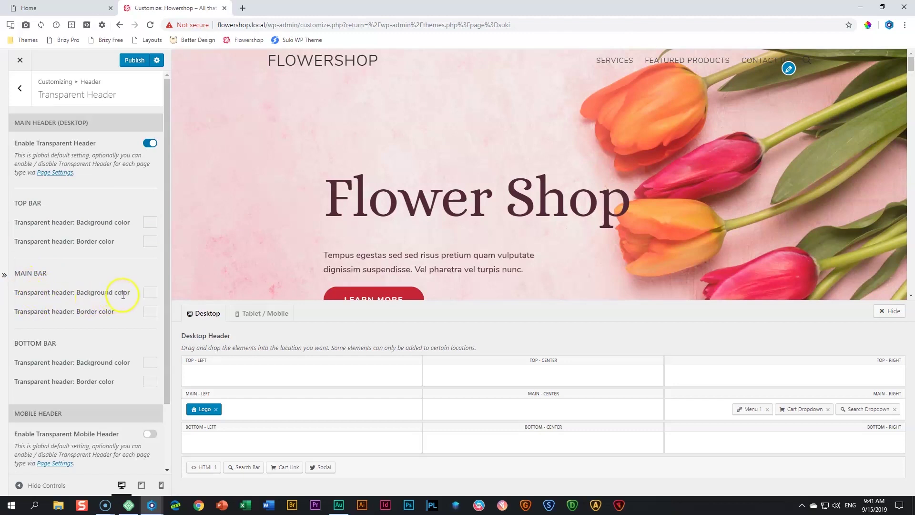
Give the transparent main bar an rgba(0,0,0,0.18) background and a white #ffffff border
left_click(147, 293)
left_click(44, 415)
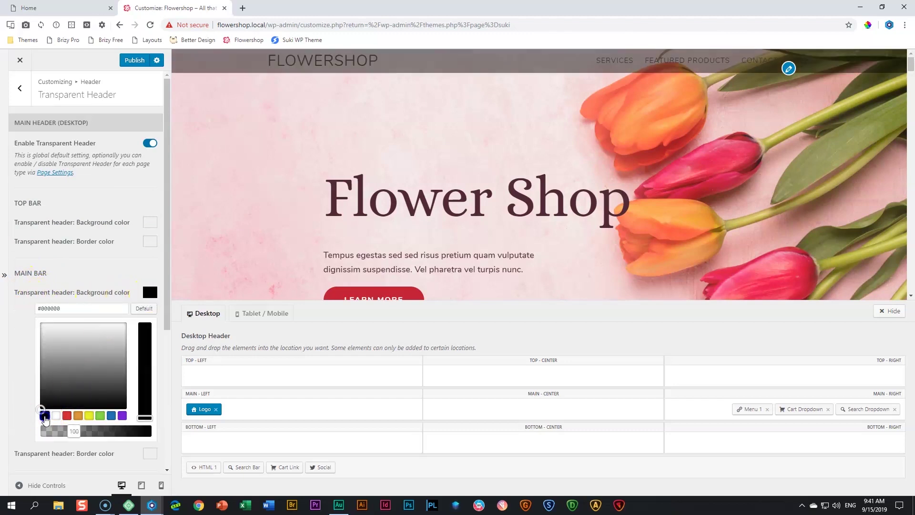
left_click_drag(139, 433, 62, 436)
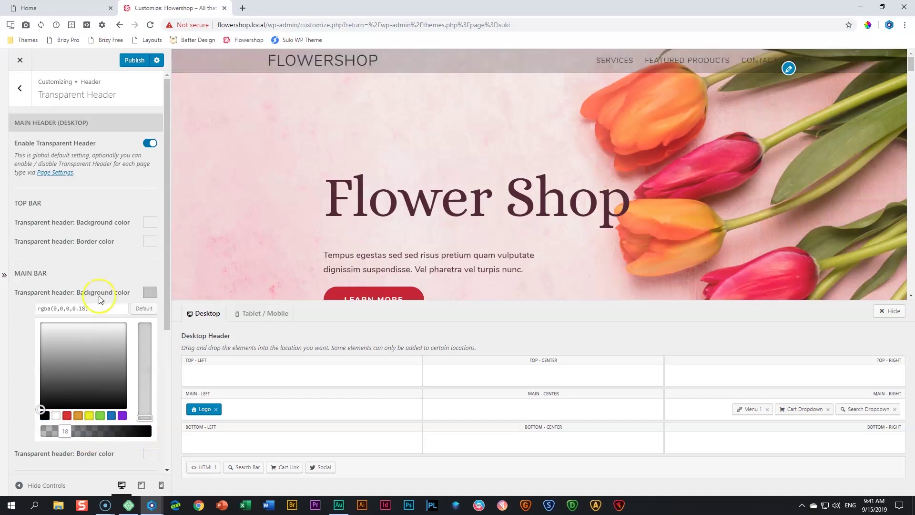
left_click(148, 293)
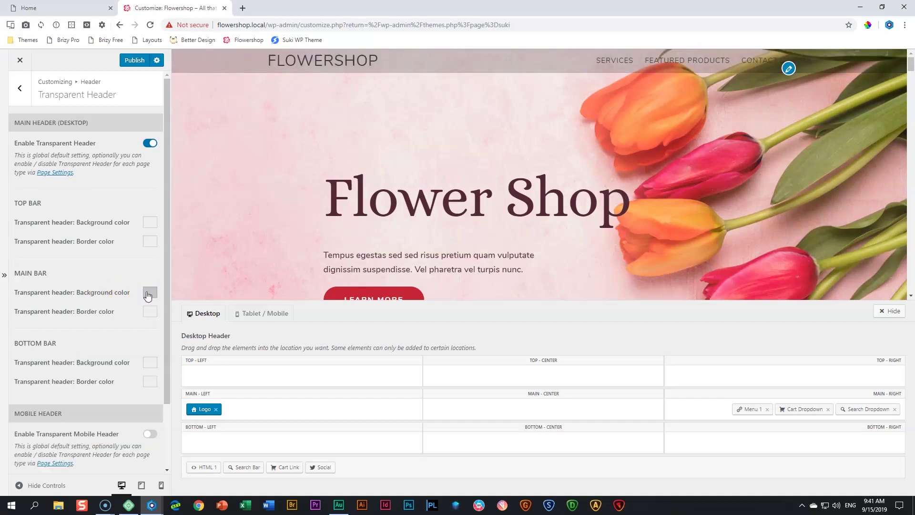
left_click(152, 311)
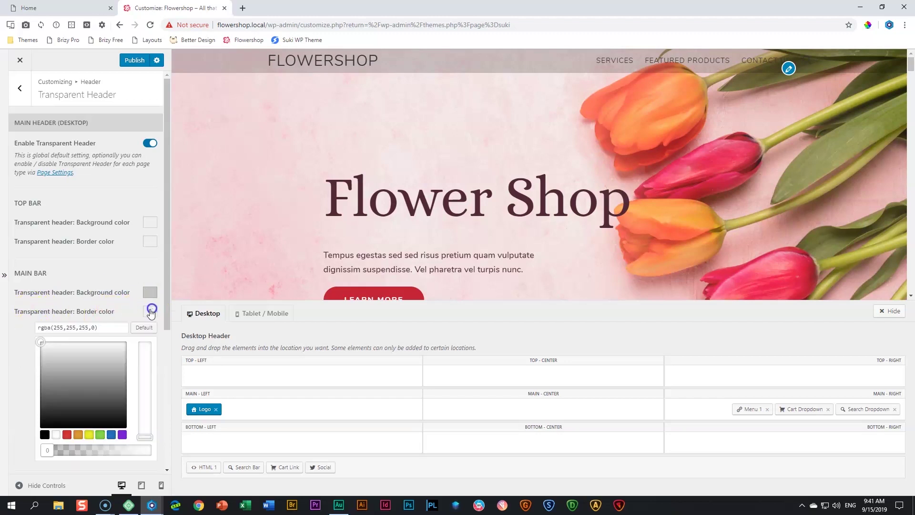
left_click(56, 435)
left_click(253, 168)
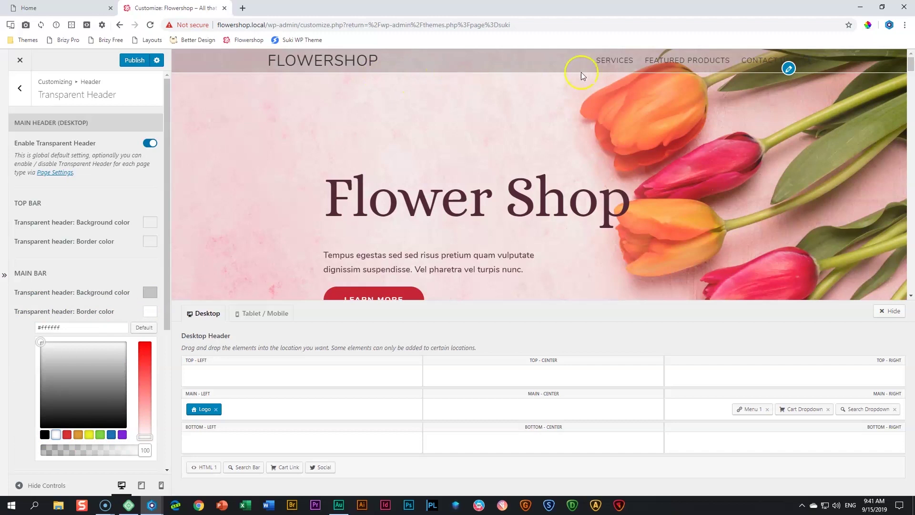
left_click(152, 313)
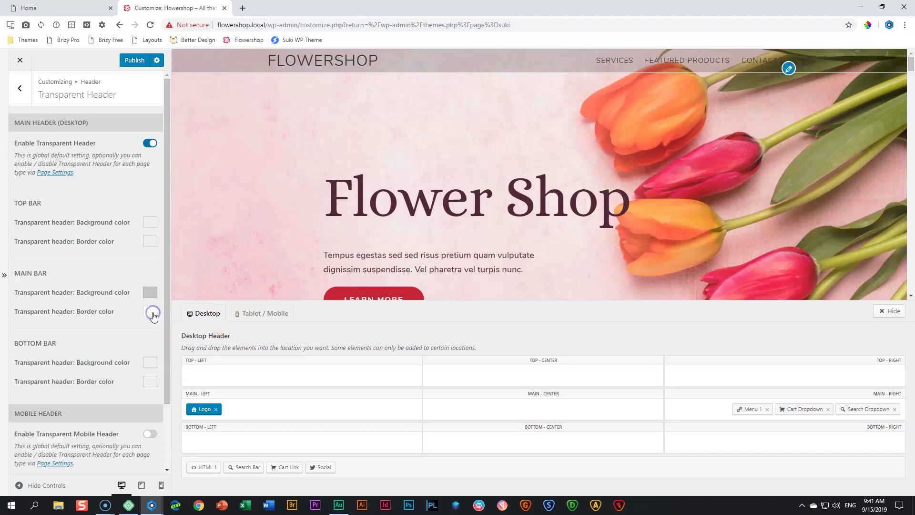
left_click(22, 97)
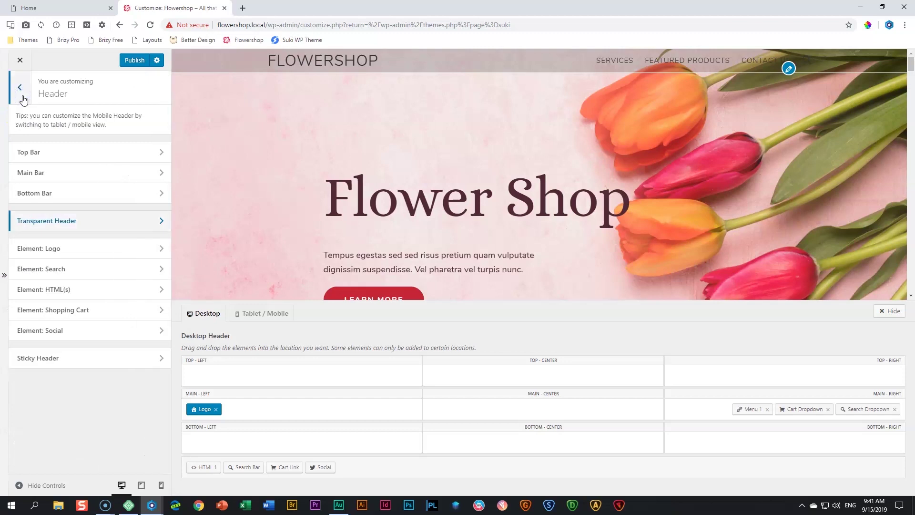
In Main Bar colours, make the menu links white with a red hover colour
left_click(42, 176)
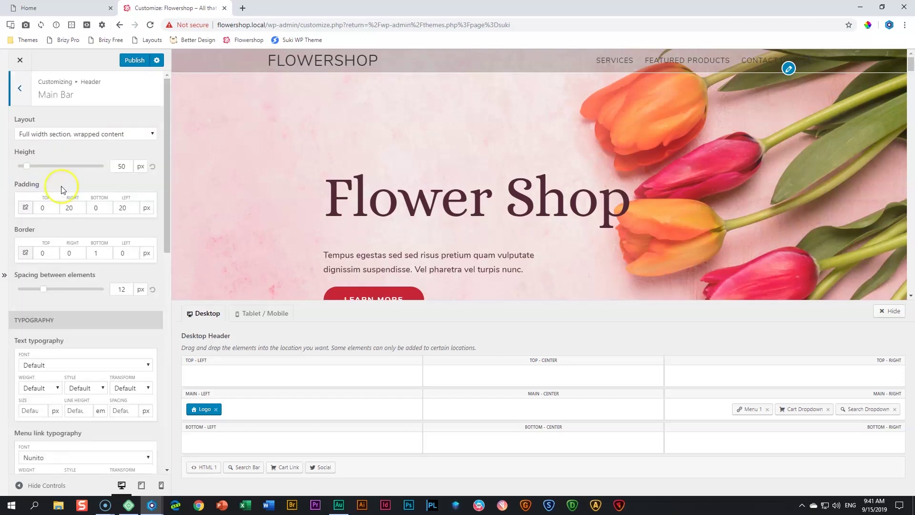
scroll(61, 189, "down", 10)
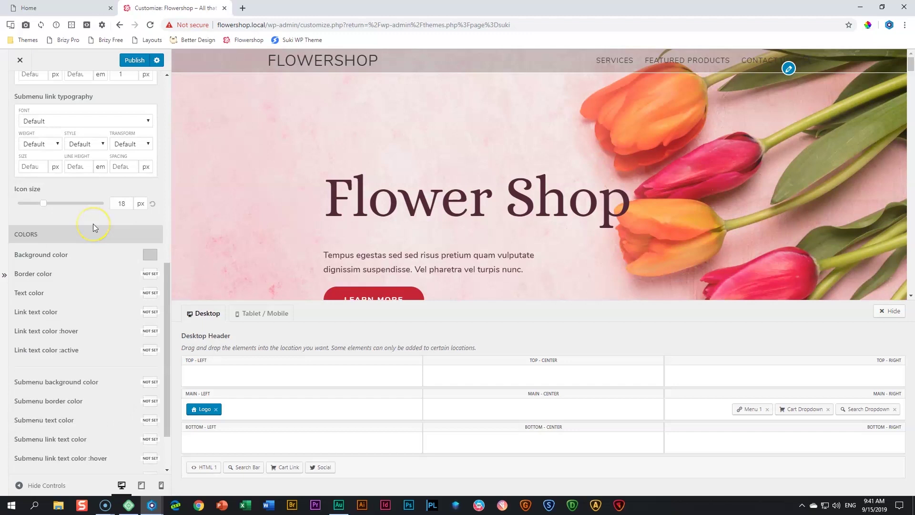
scroll(94, 228, "down", 1)
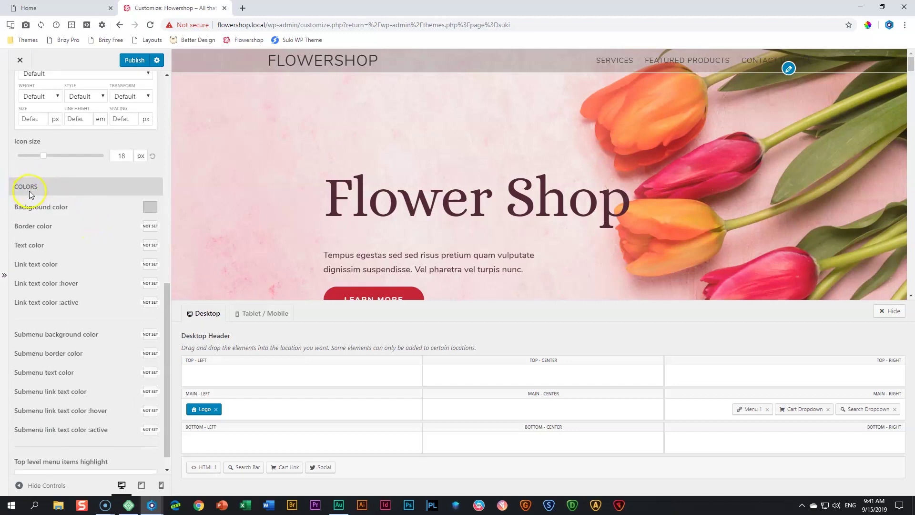
left_click(150, 264)
left_click(56, 388)
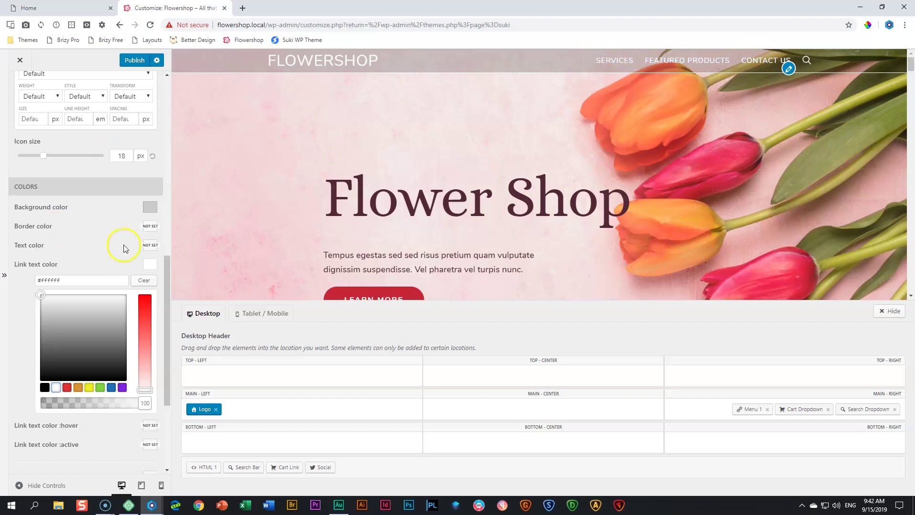
left_click(144, 265)
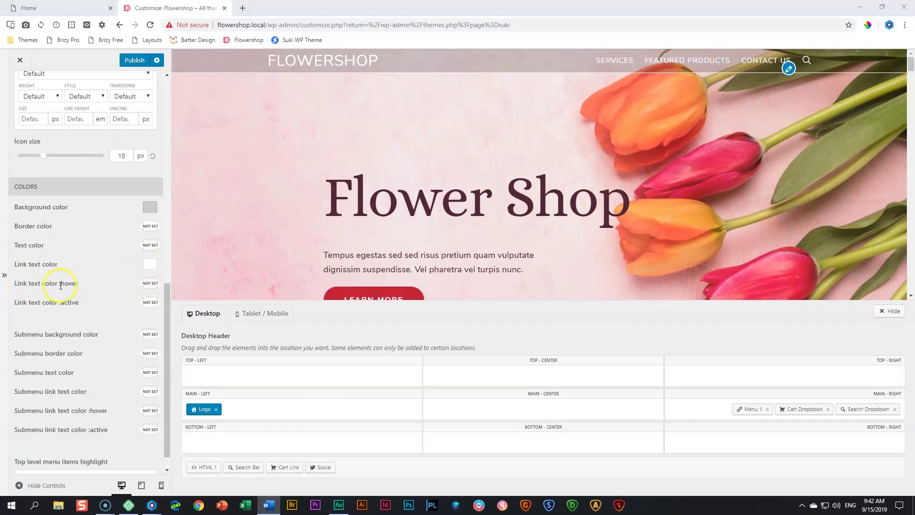
left_click(150, 284)
left_click(81, 300)
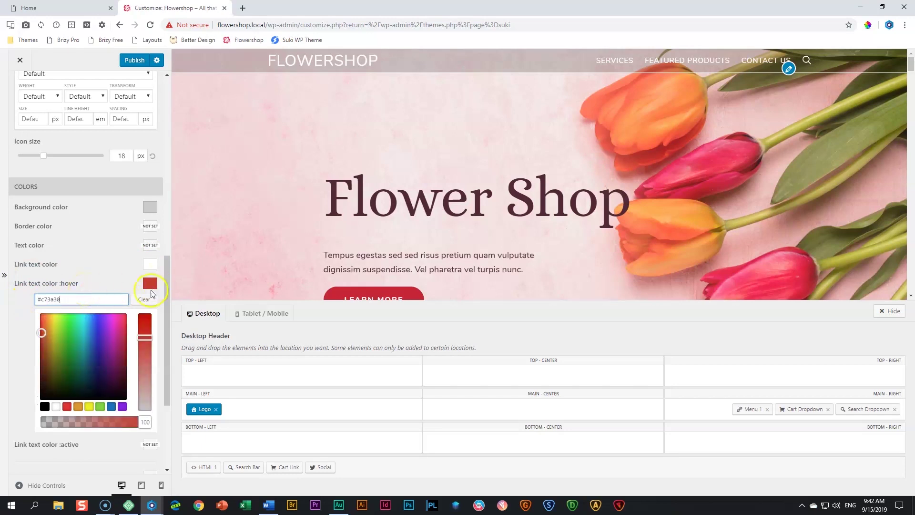
left_click(150, 284)
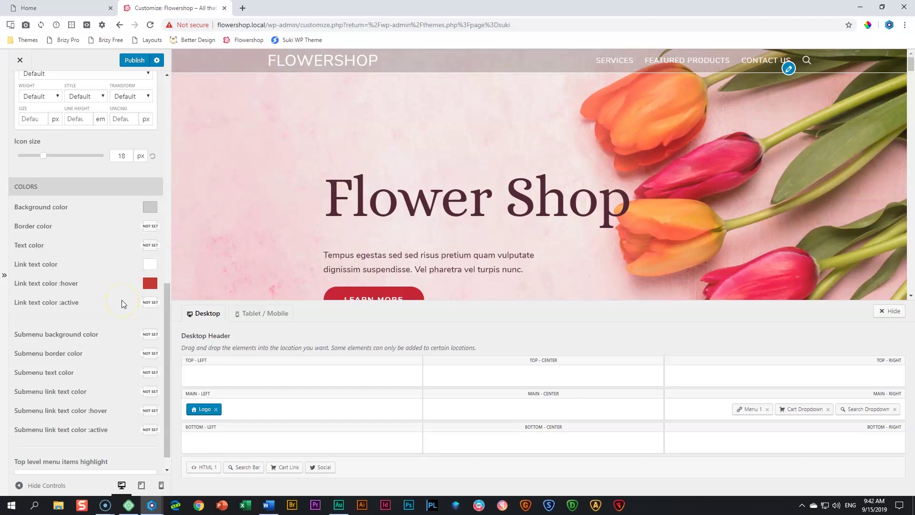
scroll(86, 340, "down", 1)
scroll(88, 339, "up", 8)
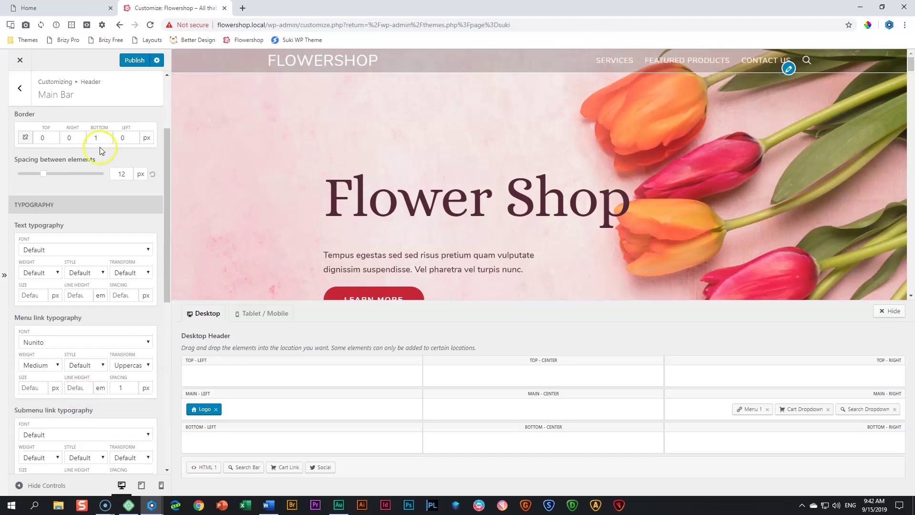
left_click(19, 89)
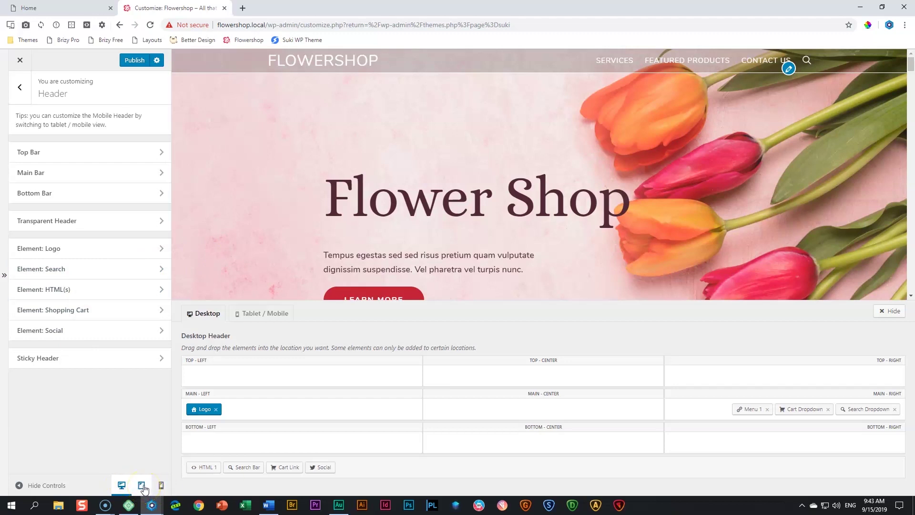
In tablet preview, enable the transparent mobile header with a 16% black background
left_click(142, 486)
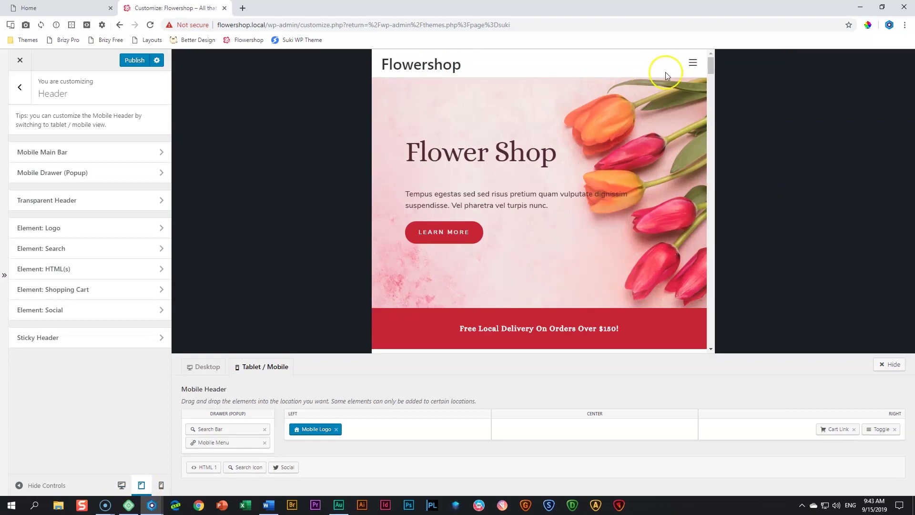
left_click(67, 203)
scroll(67, 202, "down", 2)
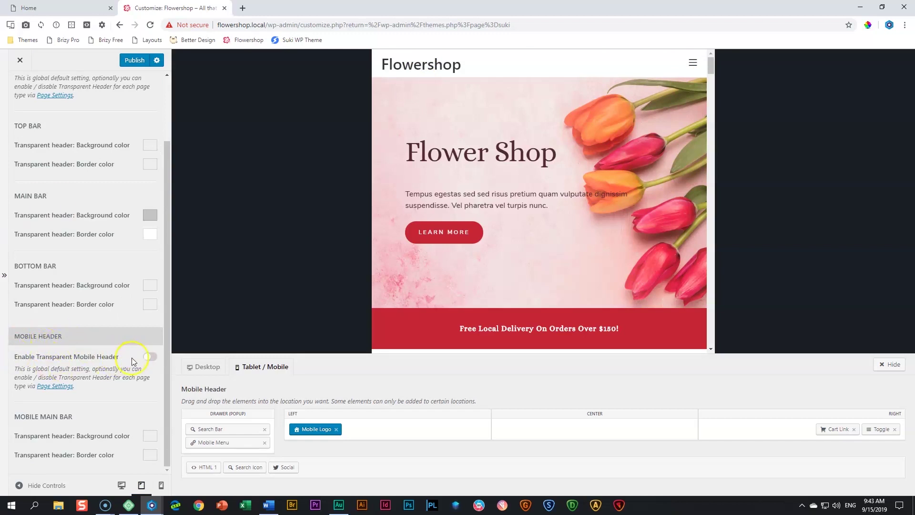
left_click(149, 360)
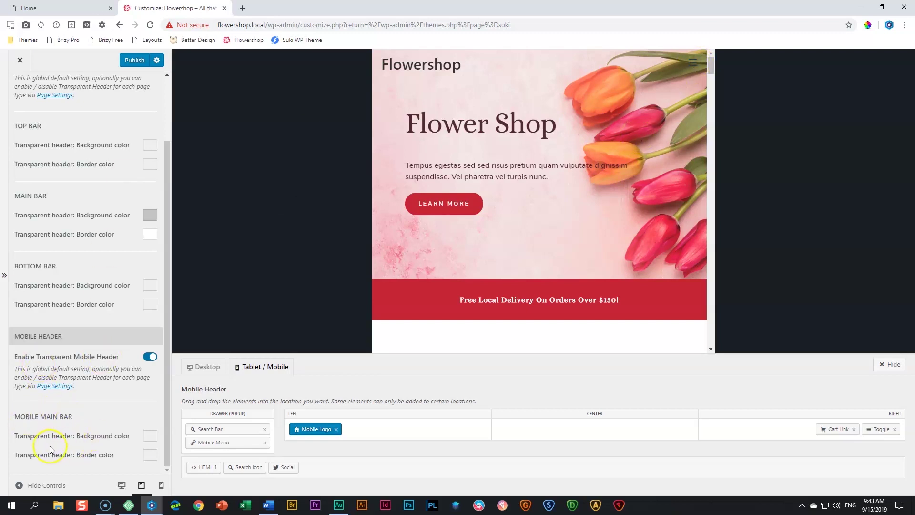
left_click(144, 439)
scroll(143, 434, "down", 3)
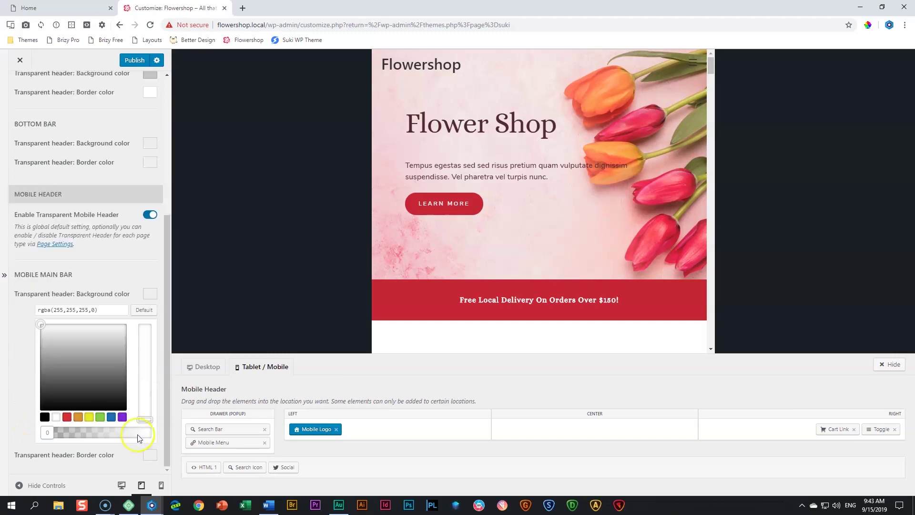
left_click(44, 417)
left_click_drag(145, 432, 58, 435)
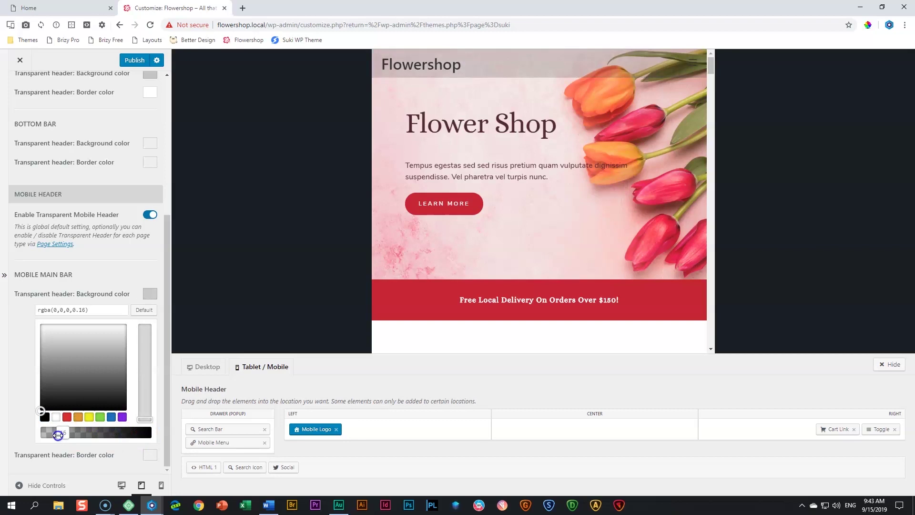
left_click(149, 294)
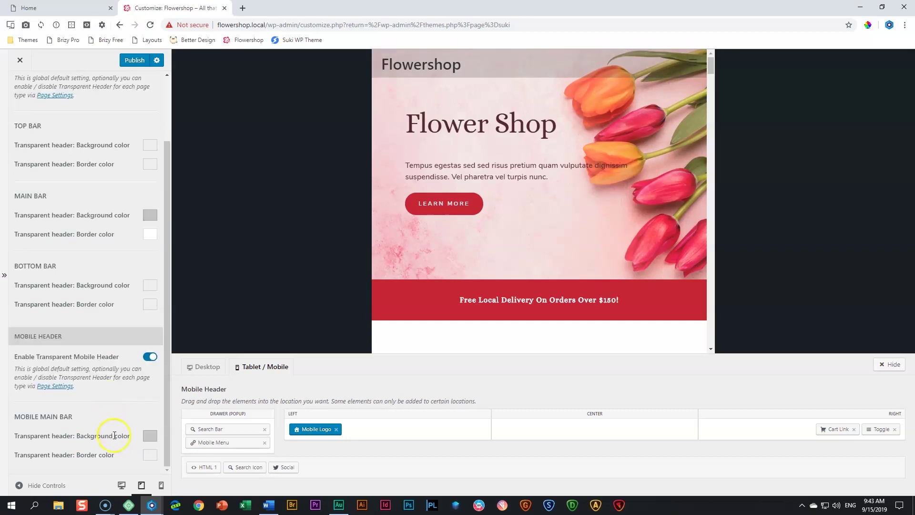
Make the transparent mobile main bar border white
left_click(150, 457)
scroll(146, 450, "down", 2)
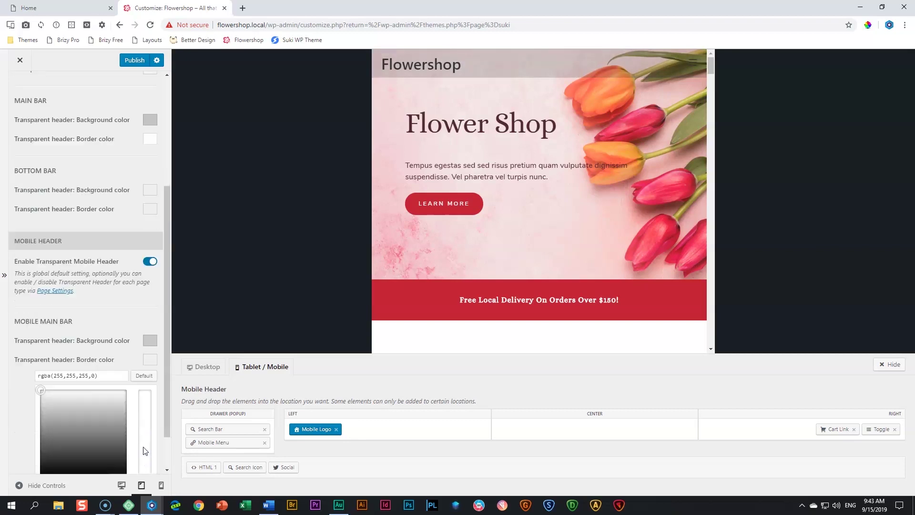
scroll(109, 423, "down", 1)
left_click(56, 435)
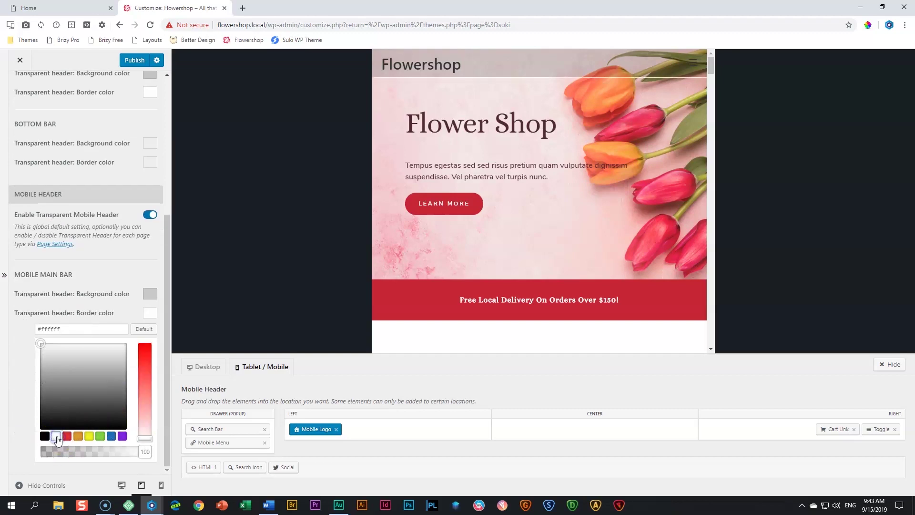
scroll(86, 215, "up", 10)
left_click(20, 88)
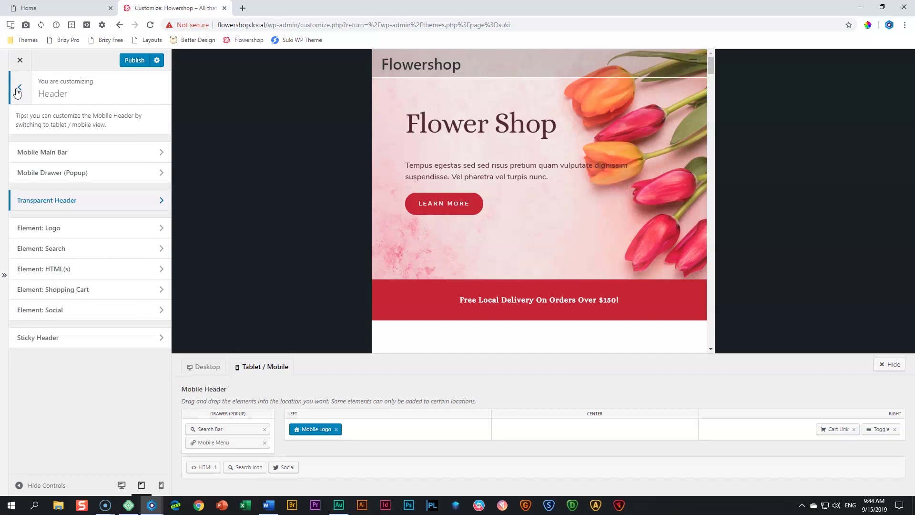
Make the Mobile Main Bar logo and link text white
left_click(692, 63)
left_click(693, 63)
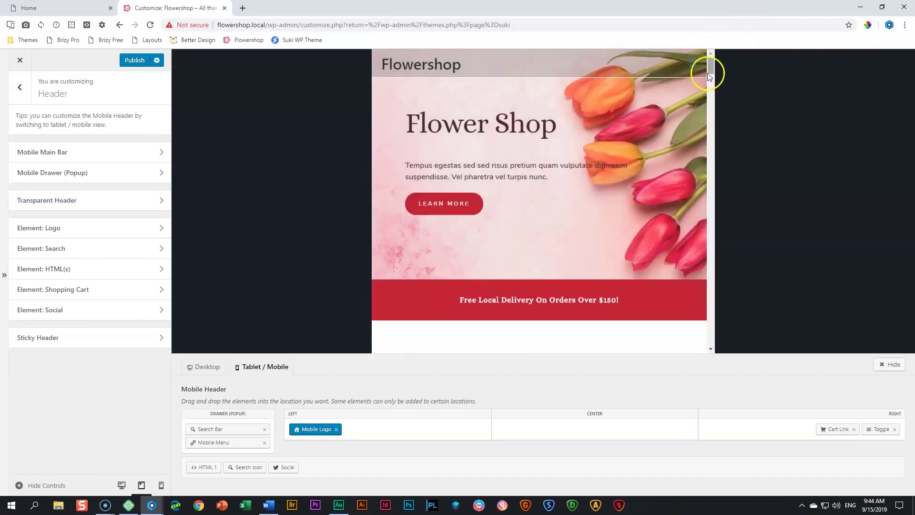
left_click(41, 153)
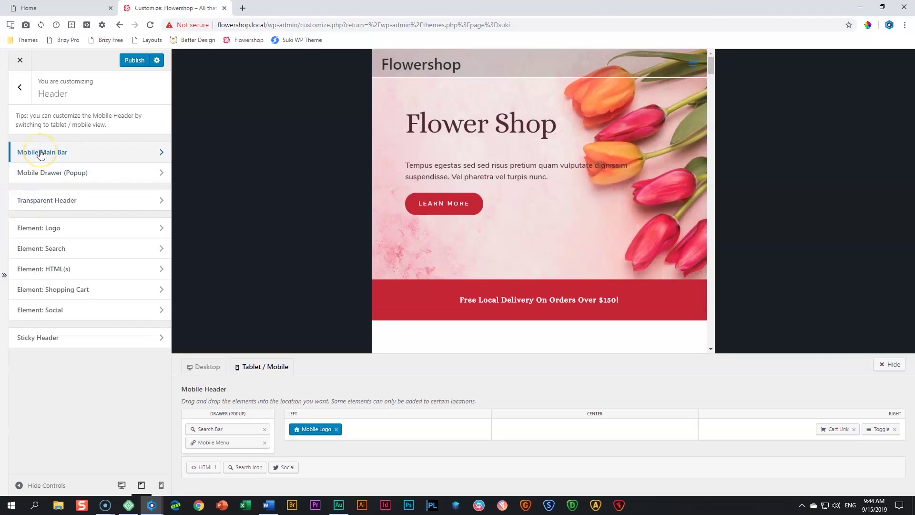
left_click(41, 152)
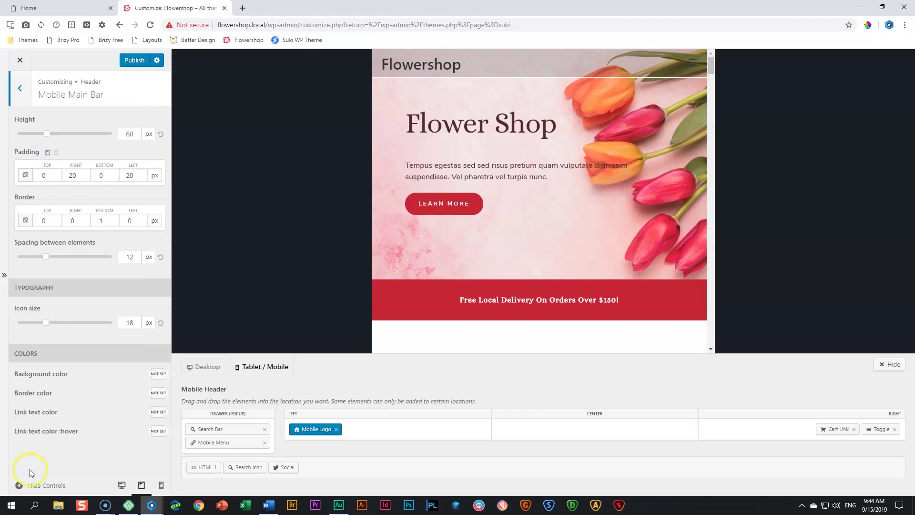
left_click(157, 412)
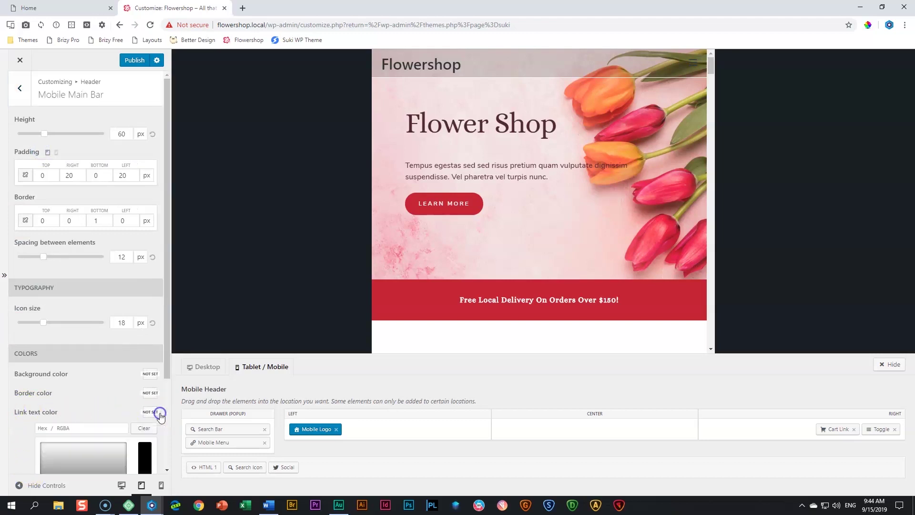
scroll(91, 429, "down", 3)
left_click(56, 417)
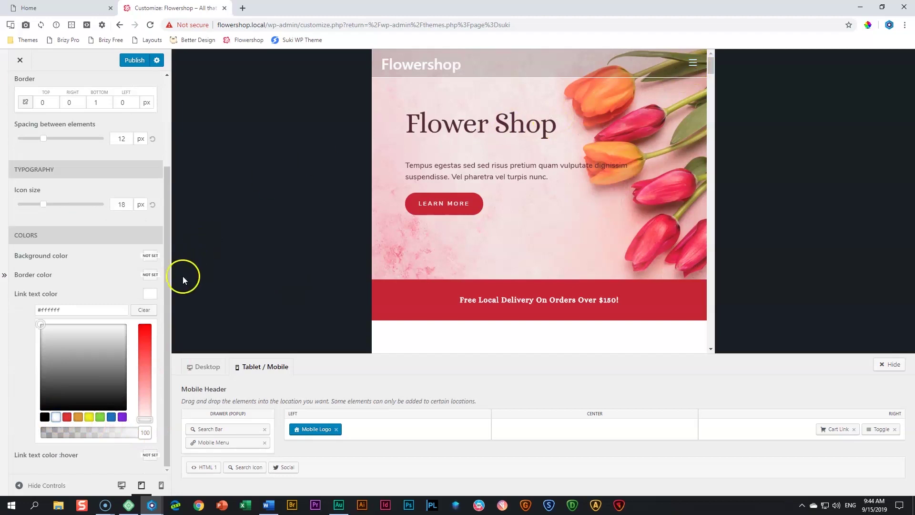
left_click(149, 295)
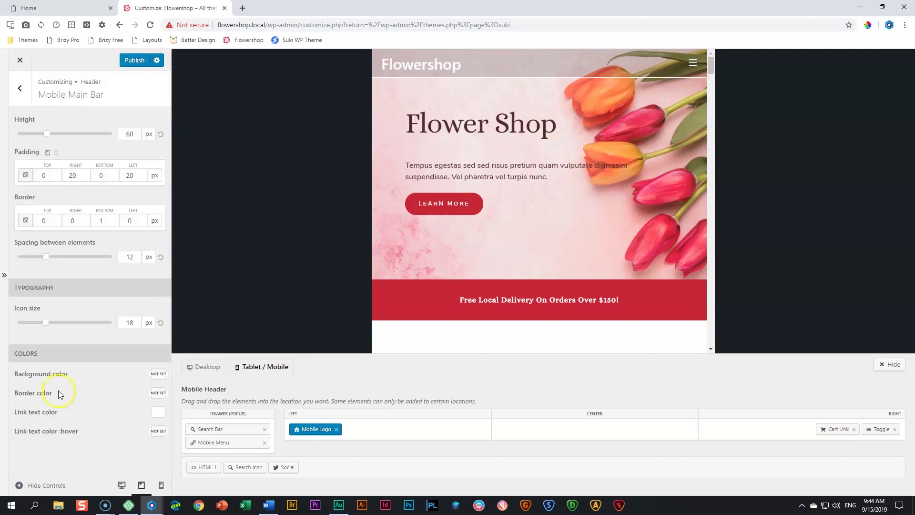
Set the mobile link hover colour to #c73a30 and show the mobile drawer popup in preview
left_click(158, 431)
scroll(71, 334, "down", 3)
left_click(68, 329)
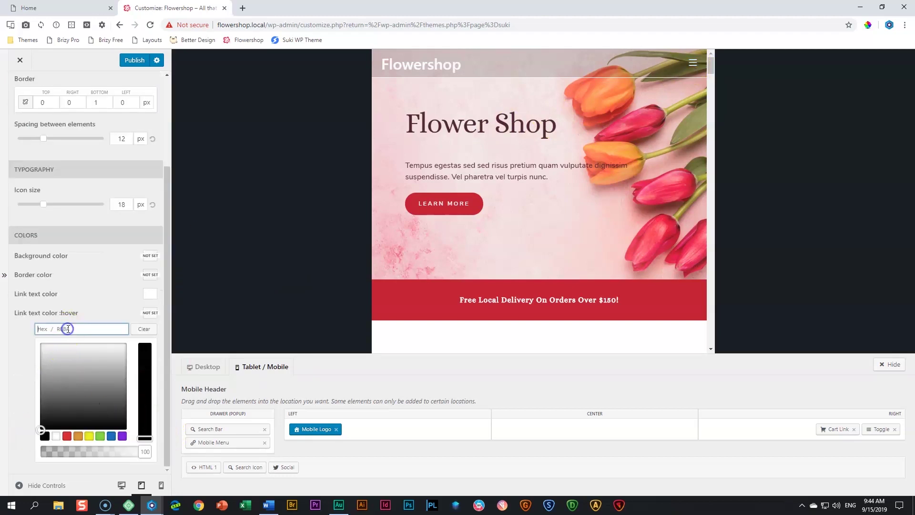
type("#c73a30")
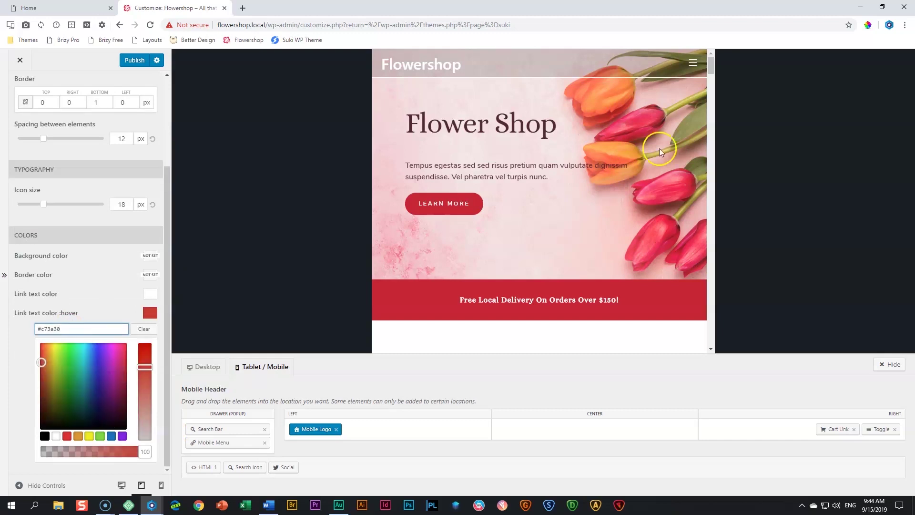
left_click(698, 68)
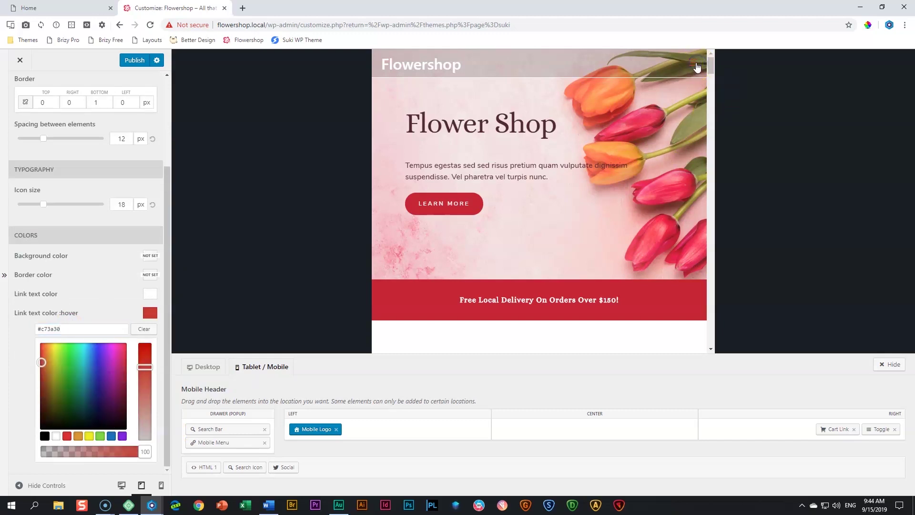
left_click(697, 69)
left_click(694, 65)
left_click(150, 313)
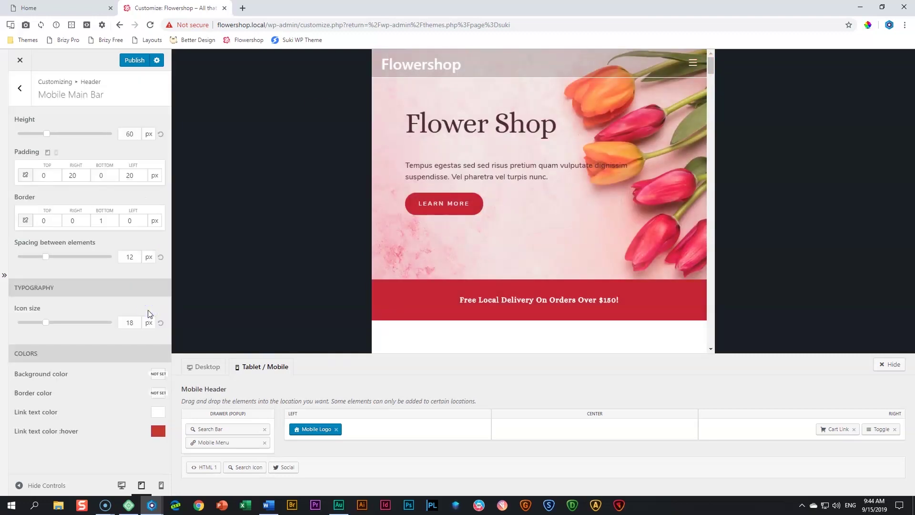
left_click(19, 88)
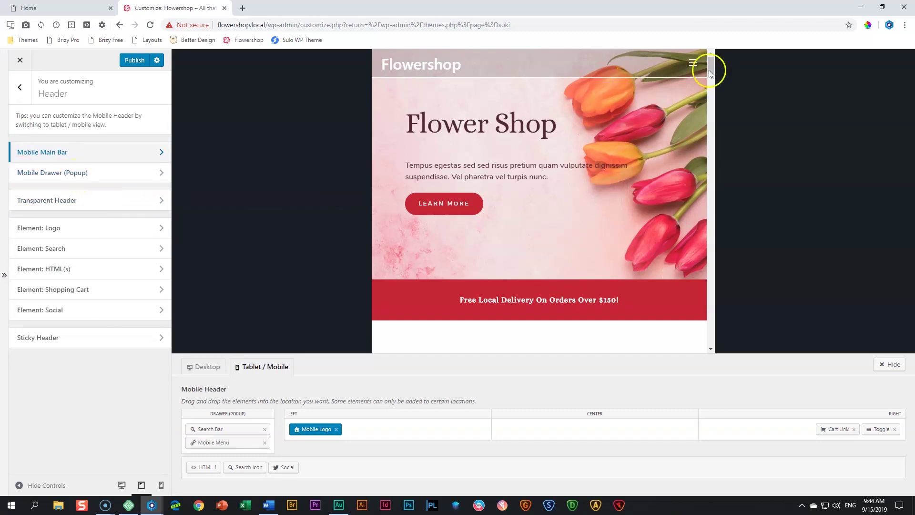
left_click(692, 65)
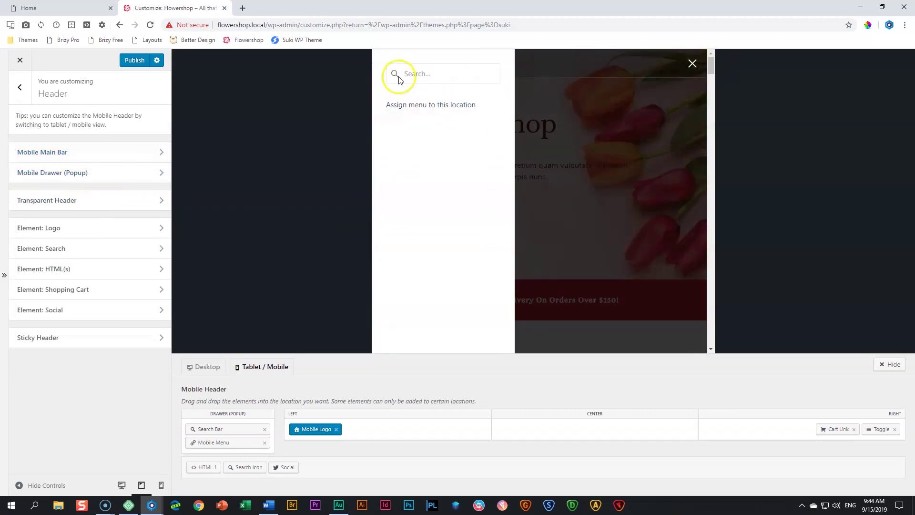
Set the mobile drawer popup background to red #c73a30
left_click(56, 176)
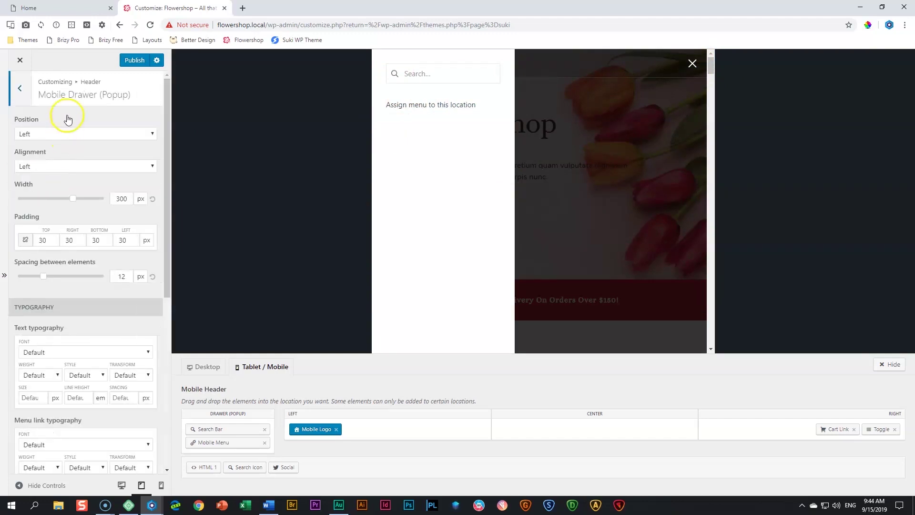
scroll(91, 244, "down", 1)
scroll(90, 244, "down", 5)
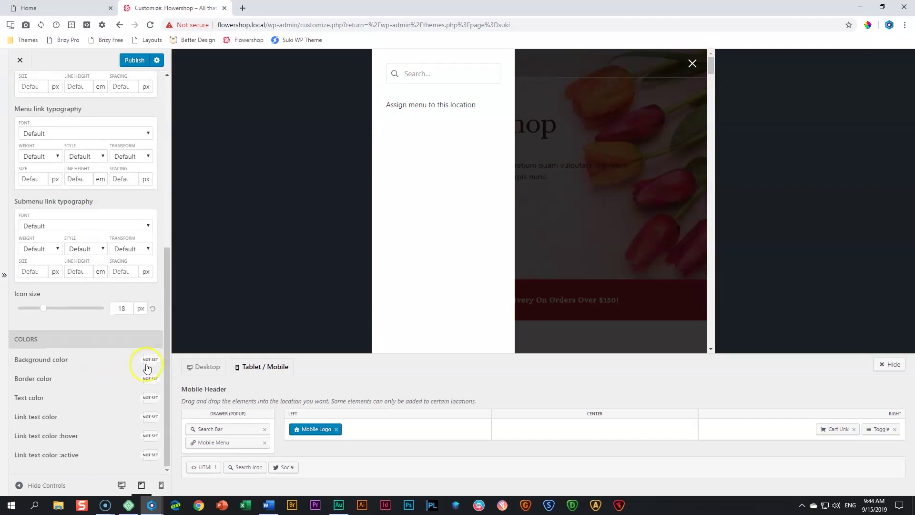
left_click(150, 363)
left_click(84, 376)
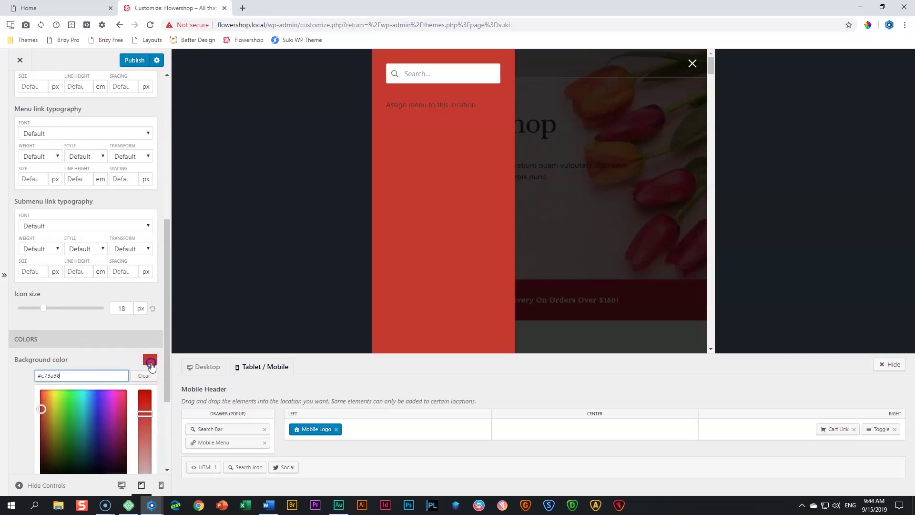
left_click(115, 367)
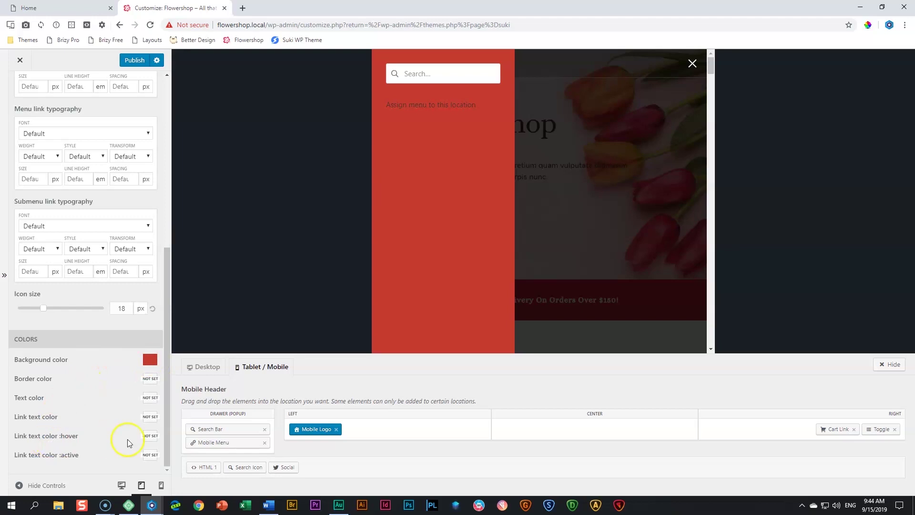
Make the drawer link text white, with a white hover colour at 68% opacity
left_click(150, 417)
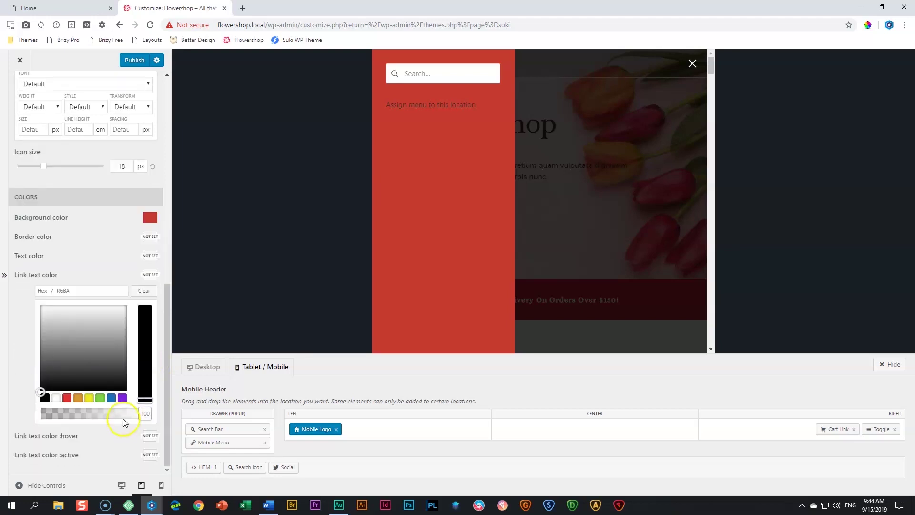
left_click(56, 398)
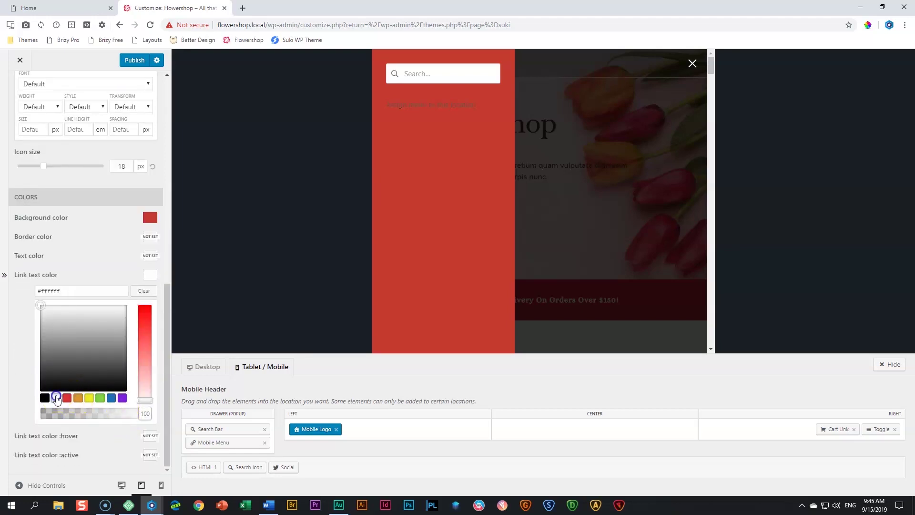
left_click(151, 275)
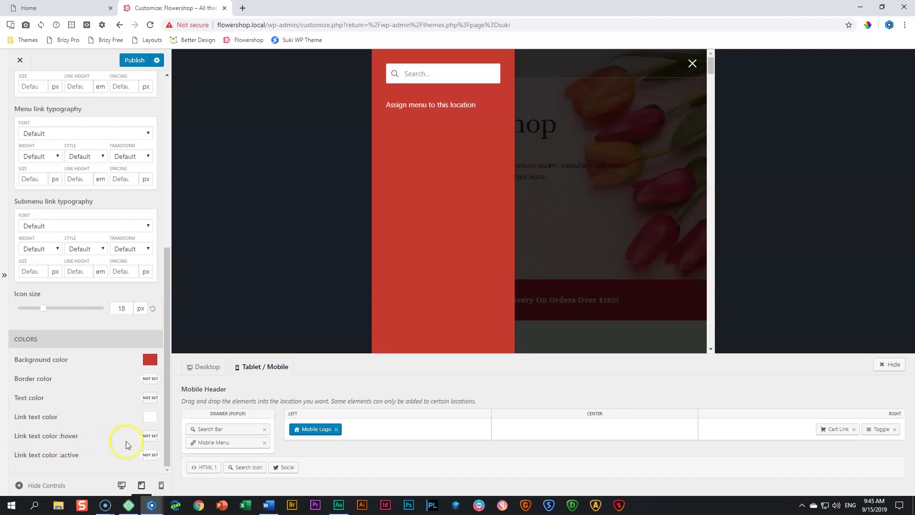
left_click(151, 436)
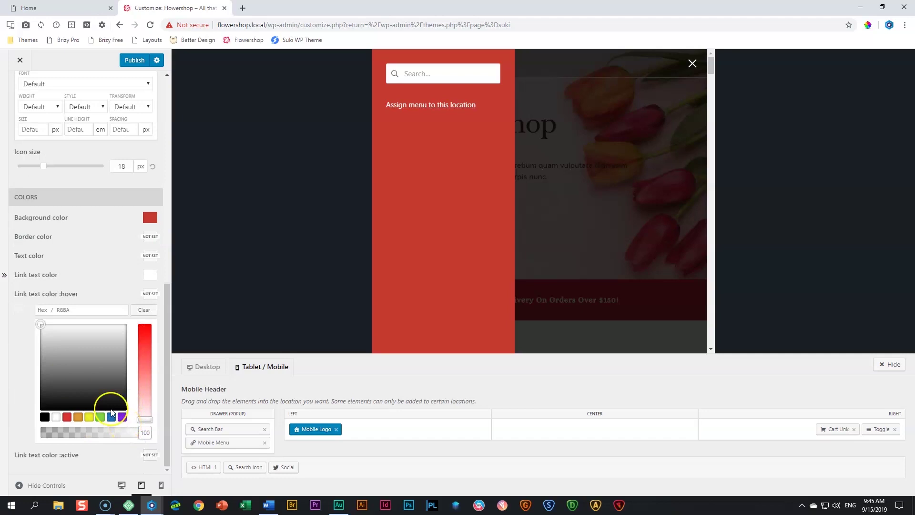
left_click(56, 417)
left_click_drag(143, 432, 112, 433)
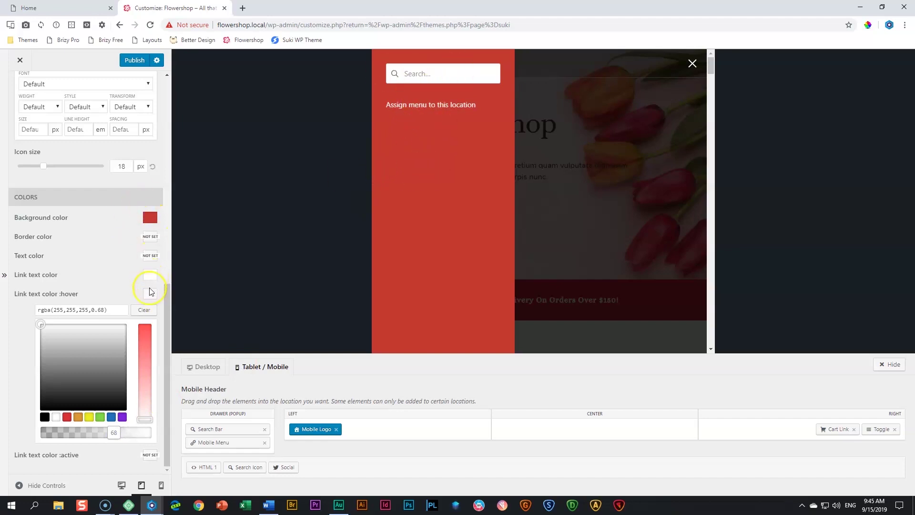
left_click(117, 292)
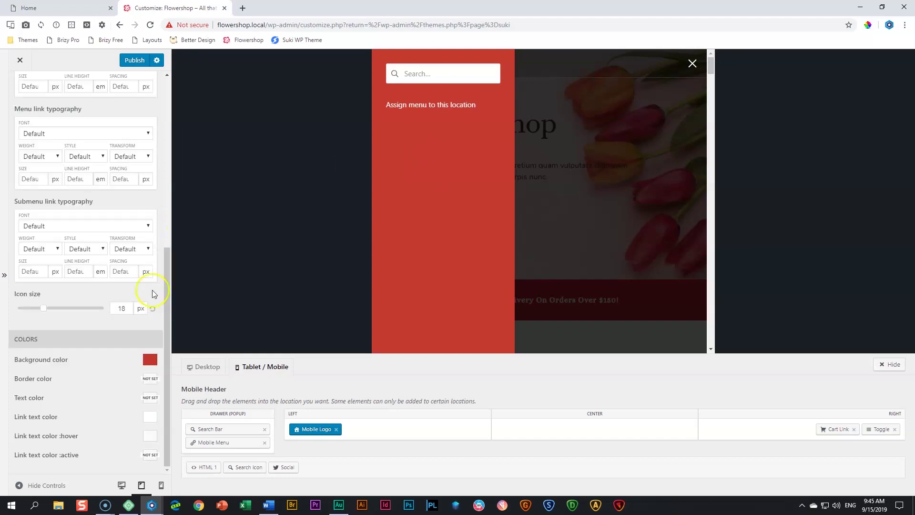
left_click(692, 65)
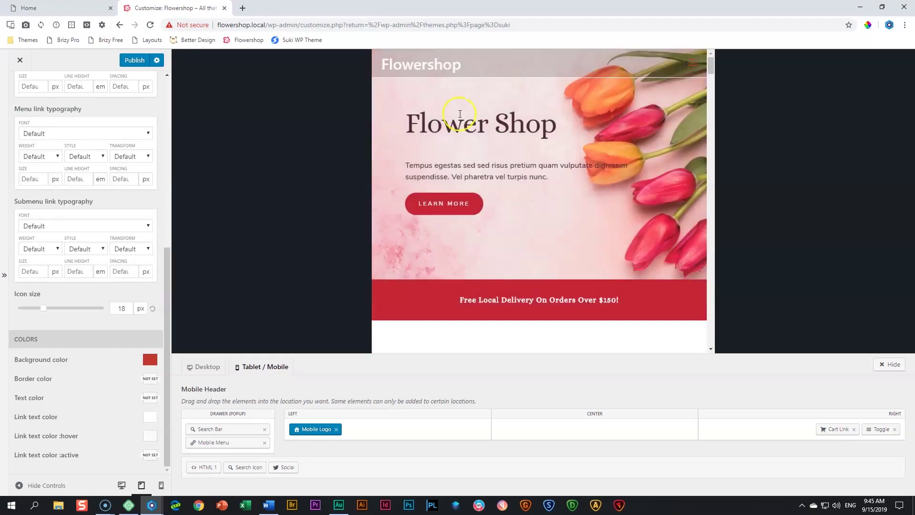
left_click(123, 486)
left_click(888, 313)
scroll(659, 153, "down", 4)
scroll(660, 154, "up", 4)
left_click(620, 61)
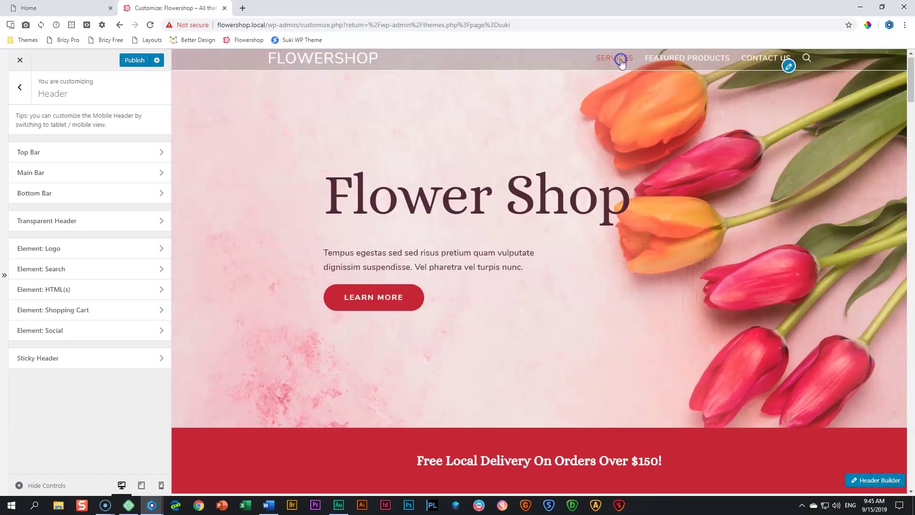
scroll(685, 177, "up", 10)
left_click(705, 61)
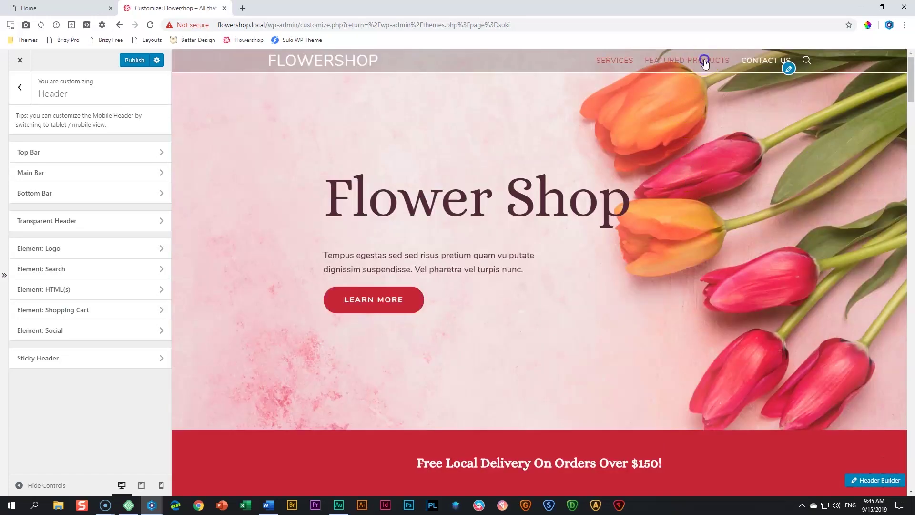
left_click(885, 461)
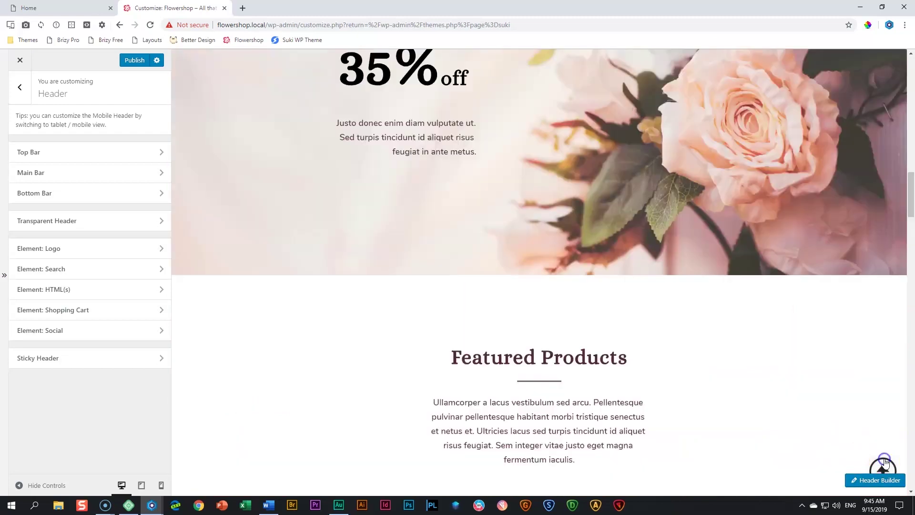
left_click(756, 60)
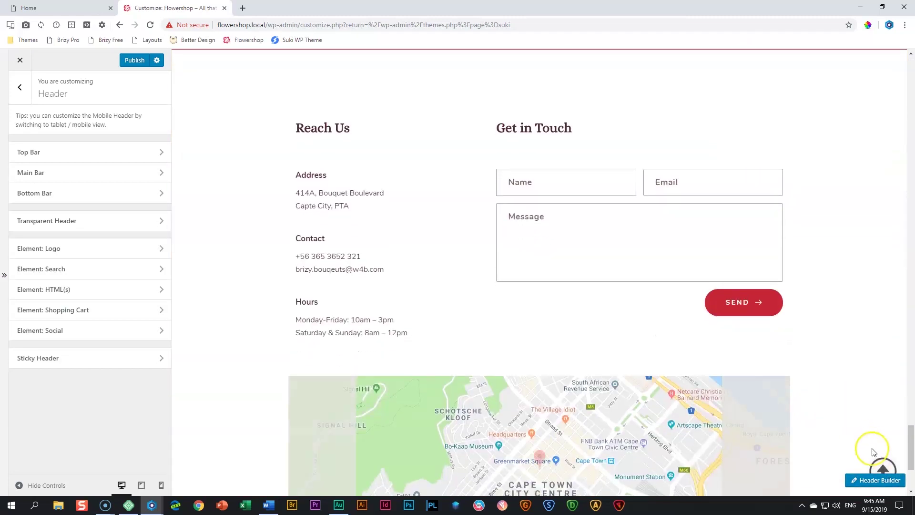
left_click(883, 467)
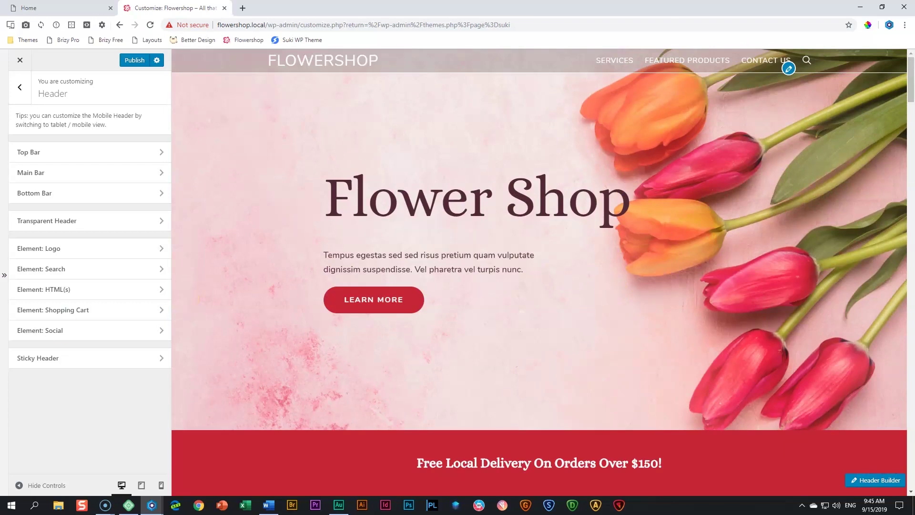
scroll(333, 234, "down", 4)
scroll(333, 229, "up", 4)
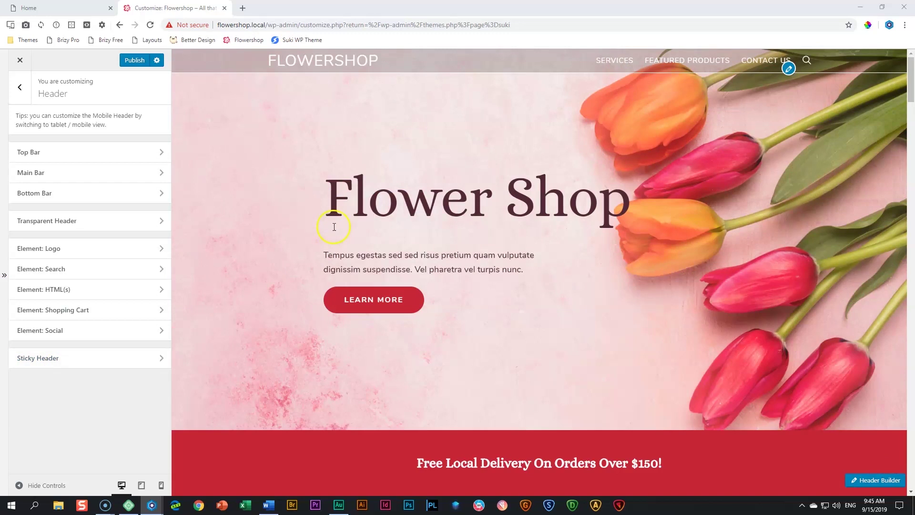
Turn on the sticky desktop header, publish, and reload the Customizer
left_click(67, 365)
left_click(148, 145)
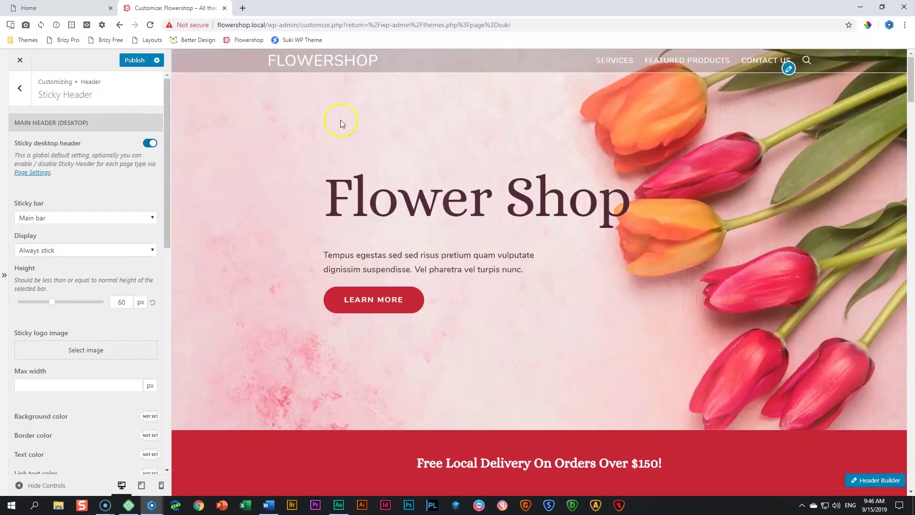
scroll(342, 121, "down", 8)
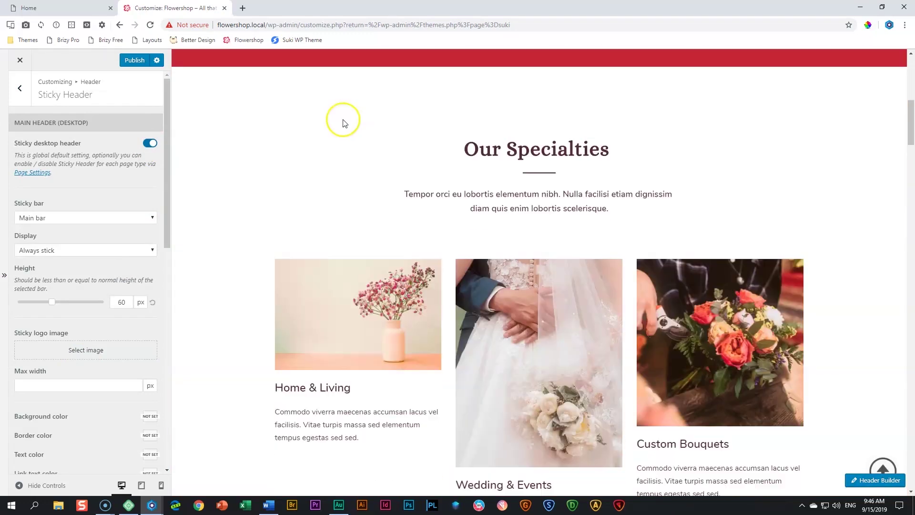
scroll(345, 123, "up", 4)
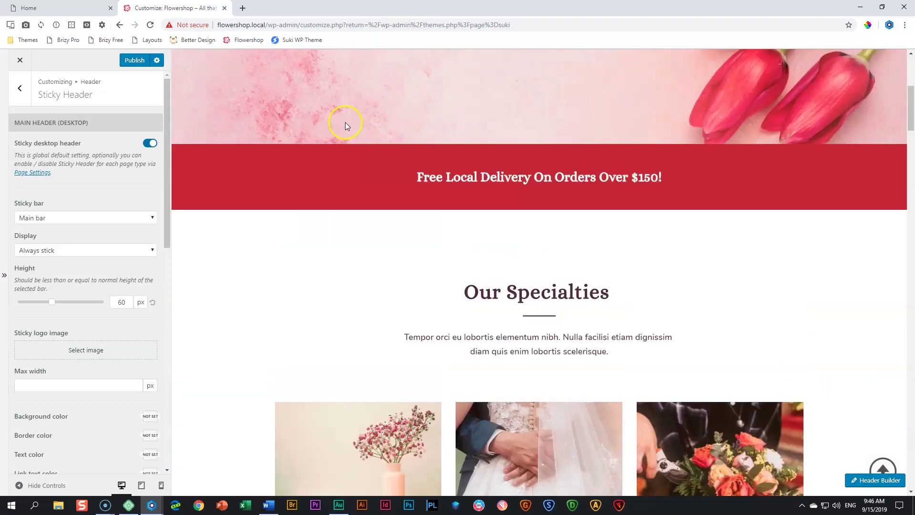
scroll(345, 122, "up", 5)
left_click(130, 62)
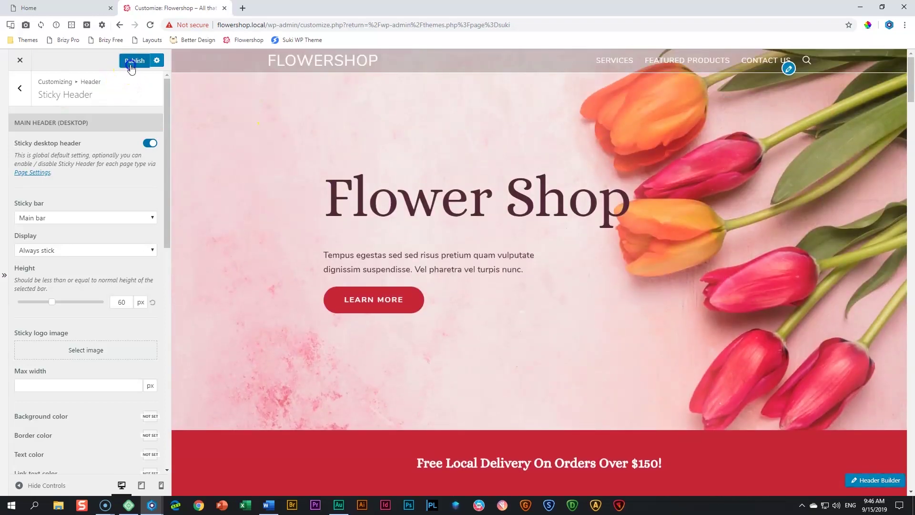
left_click(151, 25)
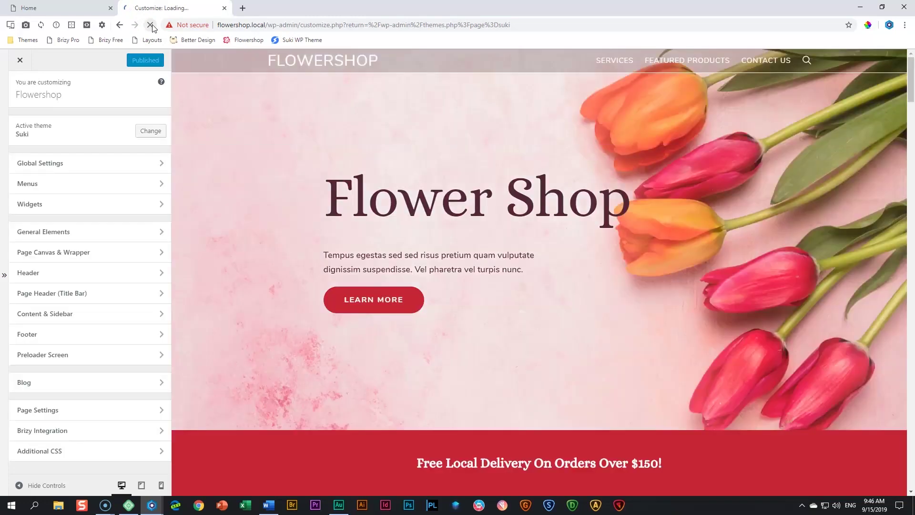
Confirm the sticky header Display option is set to Always stick
left_click(50, 272)
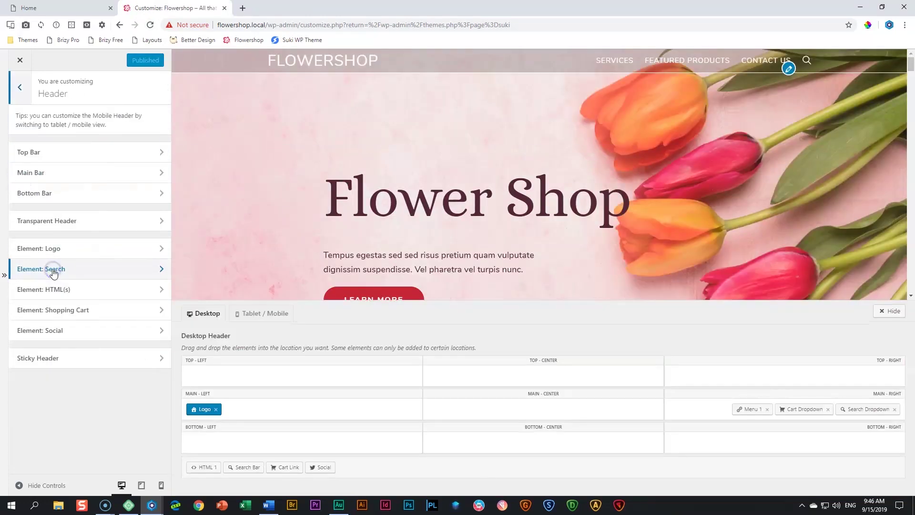
left_click(48, 365)
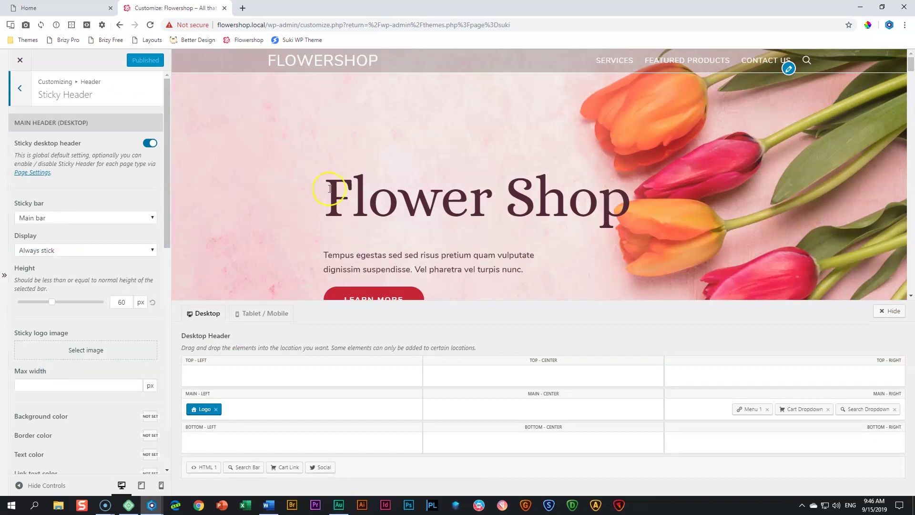
scroll(330, 189, "down", 10)
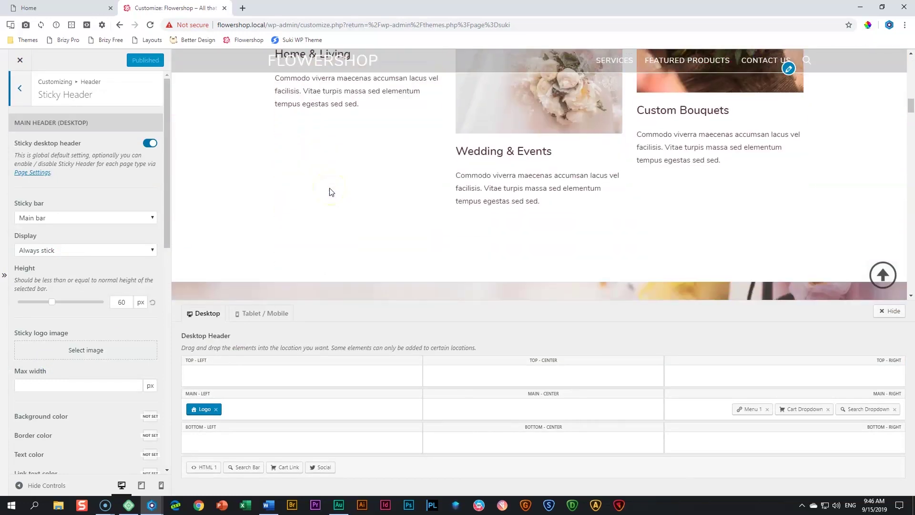
scroll(331, 191, "down", 10)
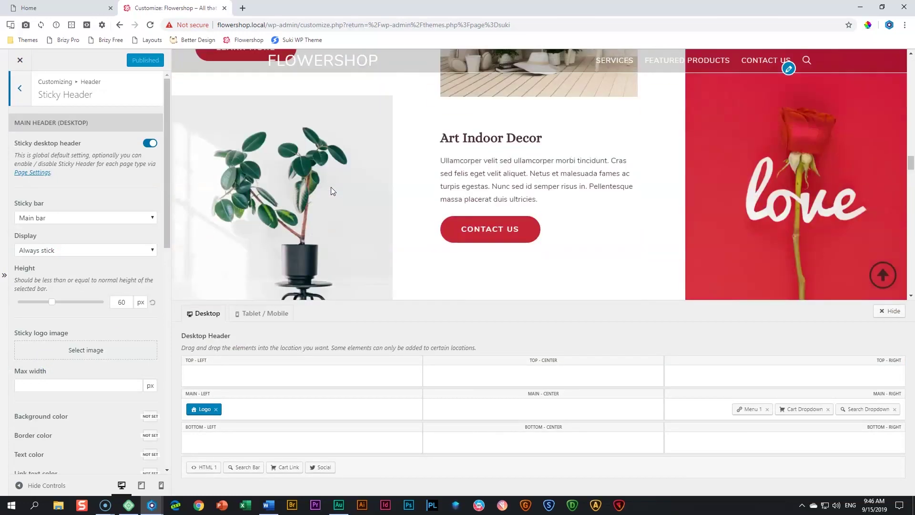
scroll(333, 191, "down", 3)
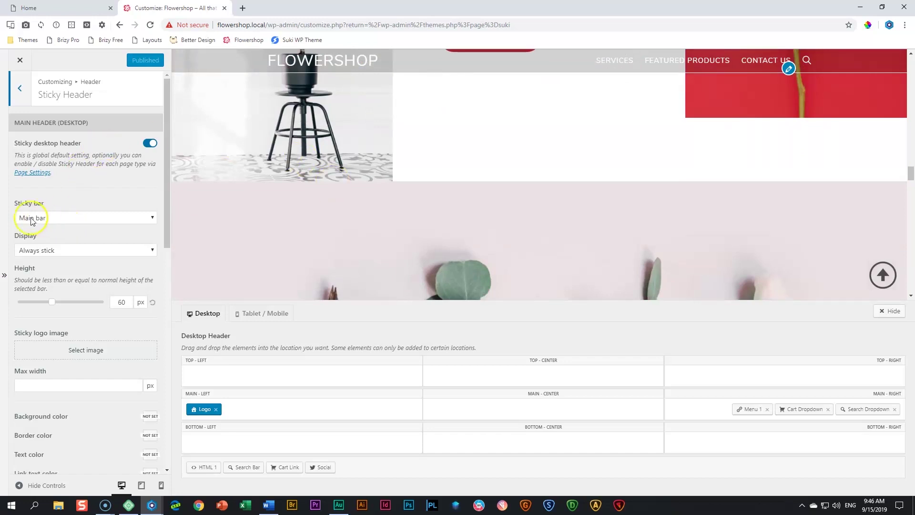
left_click(70, 251)
left_click(71, 261)
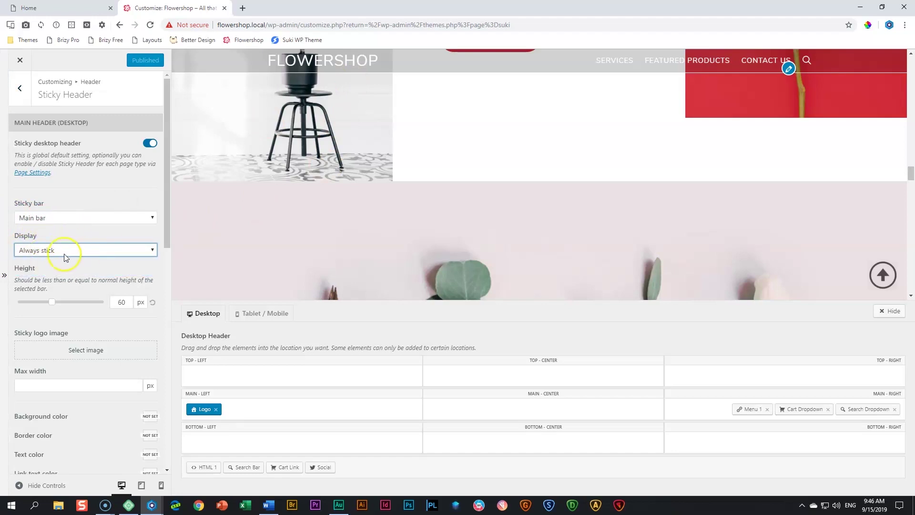
Hide the header builder and scroll the preview to check the sticky header
left_click(893, 314)
scroll(596, 274, "up", 10)
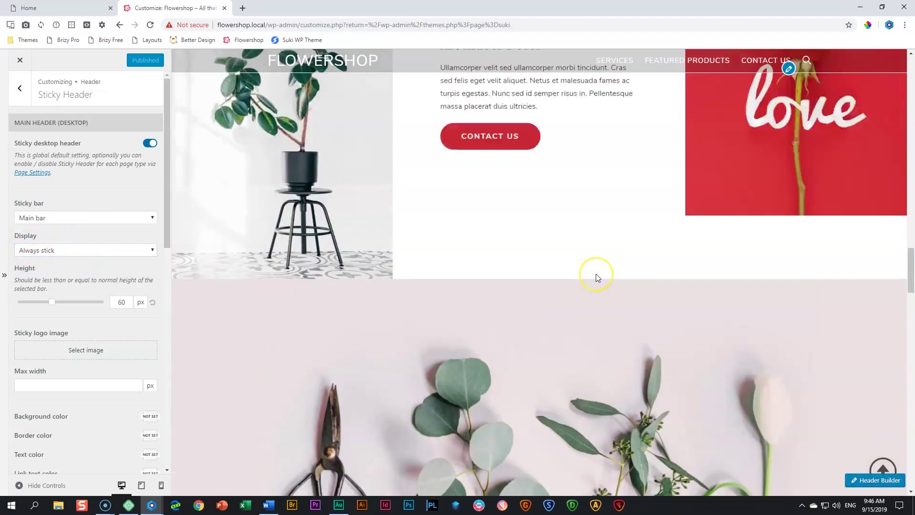
scroll(596, 274, "up", 10)
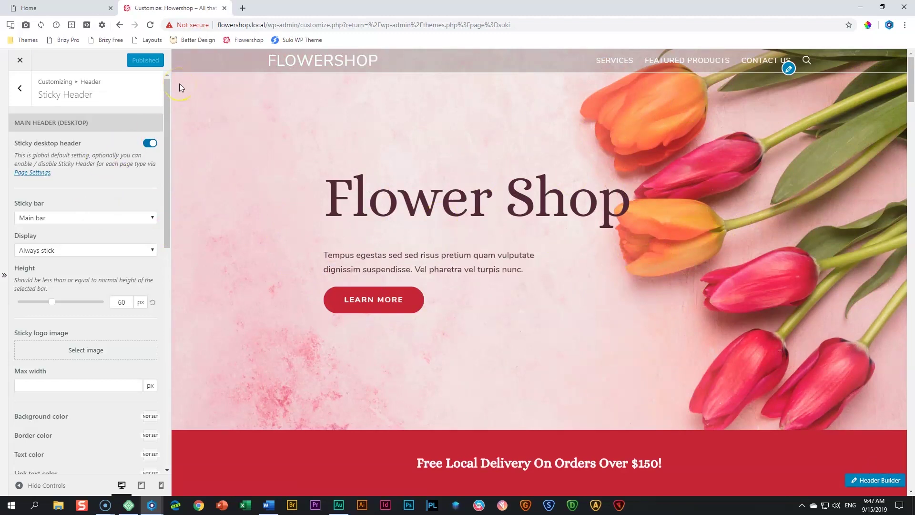
scroll(366, 185, "down", 15)
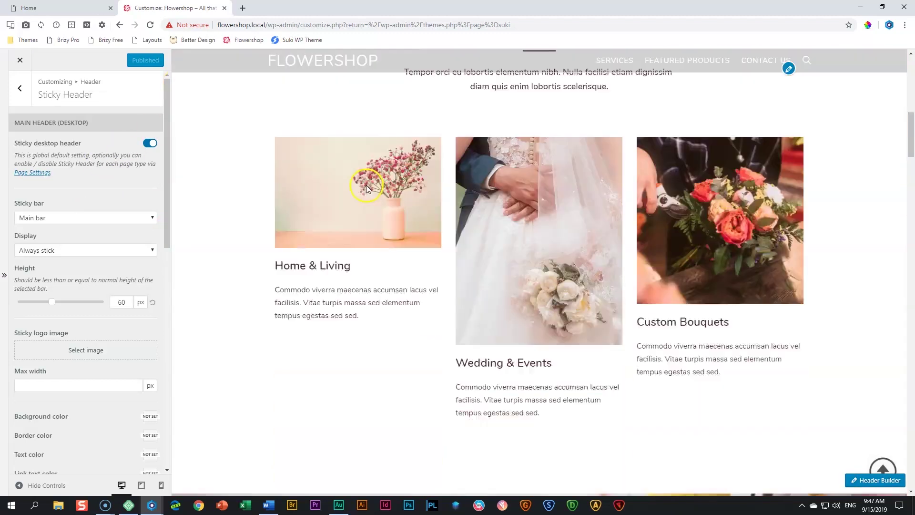
scroll(367, 191, "down", 10)
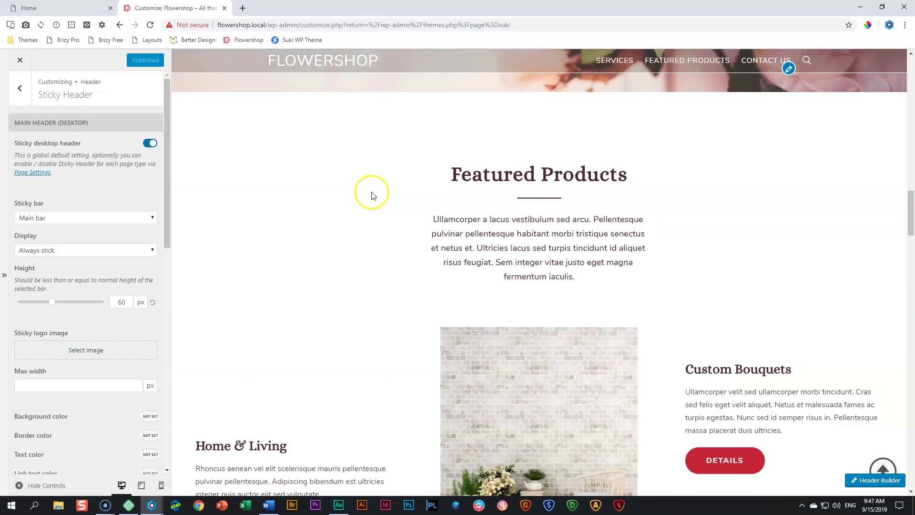
scroll(370, 193, "down", 5)
scroll(373, 195, "down", 15)
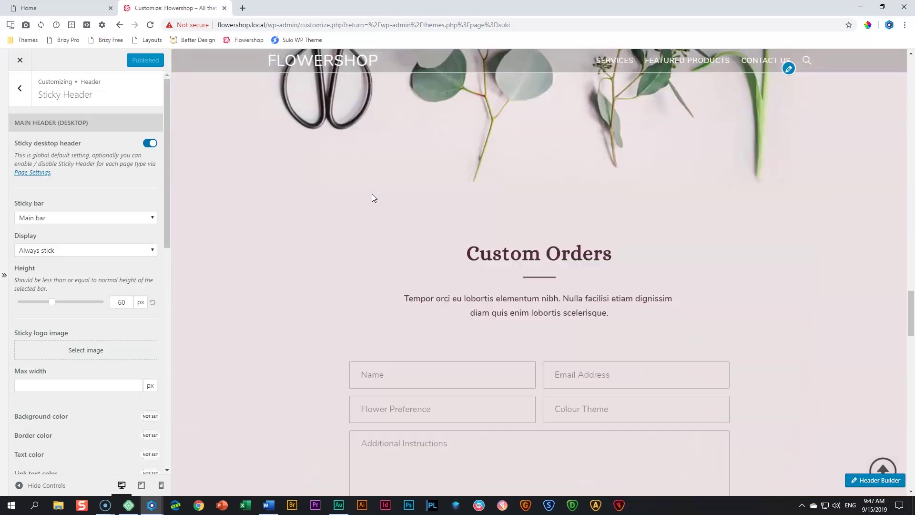
scroll(373, 193, "up", 20)
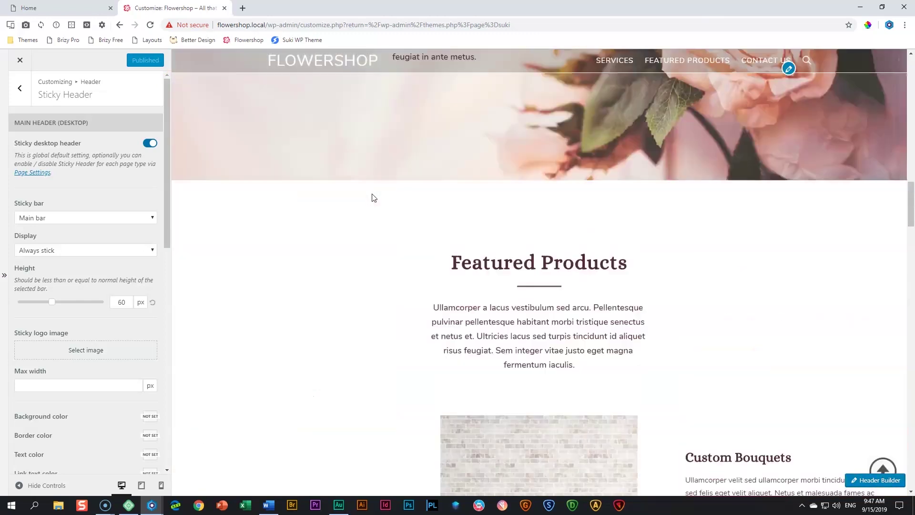
scroll(373, 194, "up", 10)
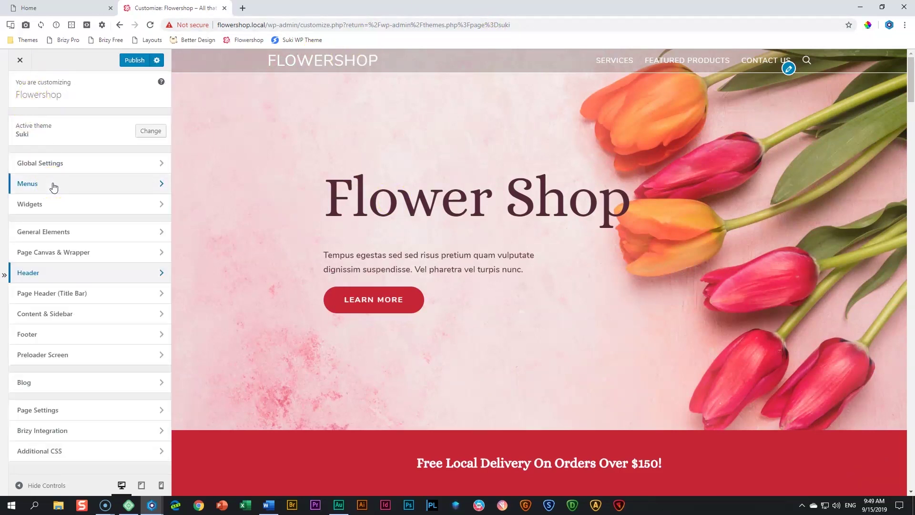
Enable the preloader screen and choose Progress image as the loader type
left_click(49, 364)
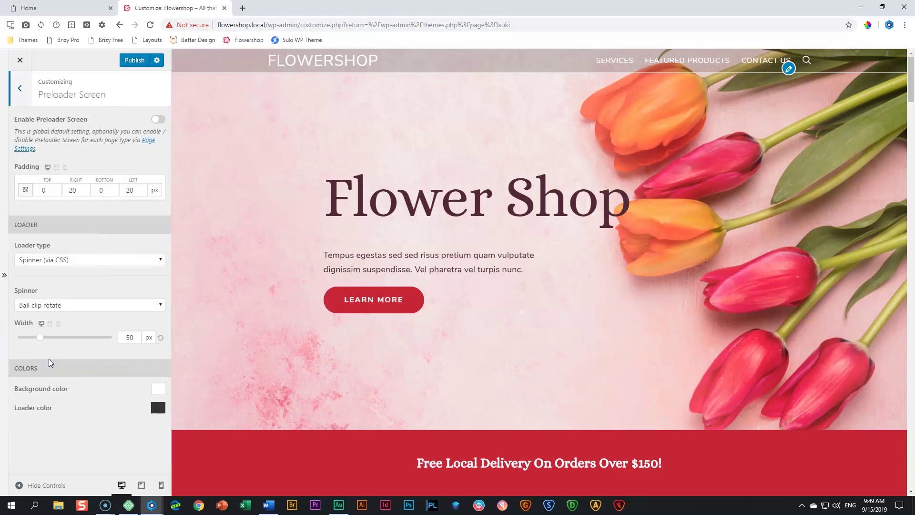
left_click(159, 119)
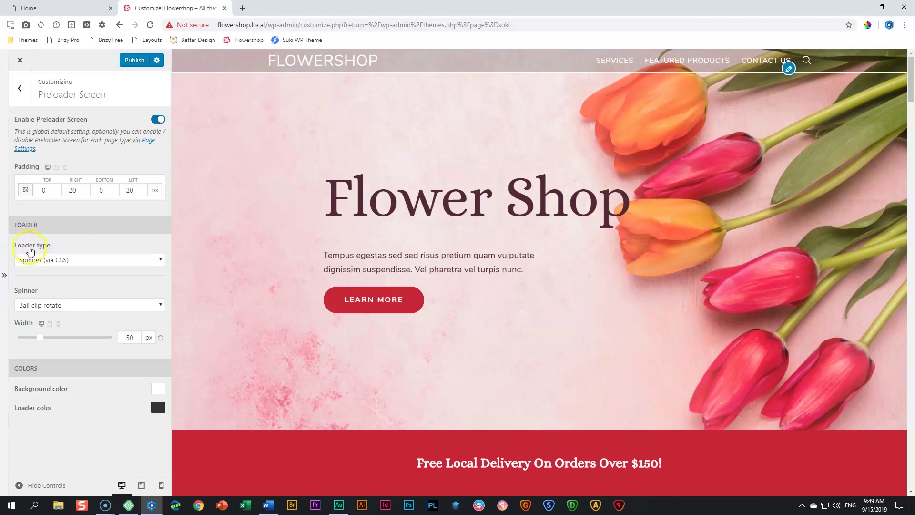
left_click(127, 260)
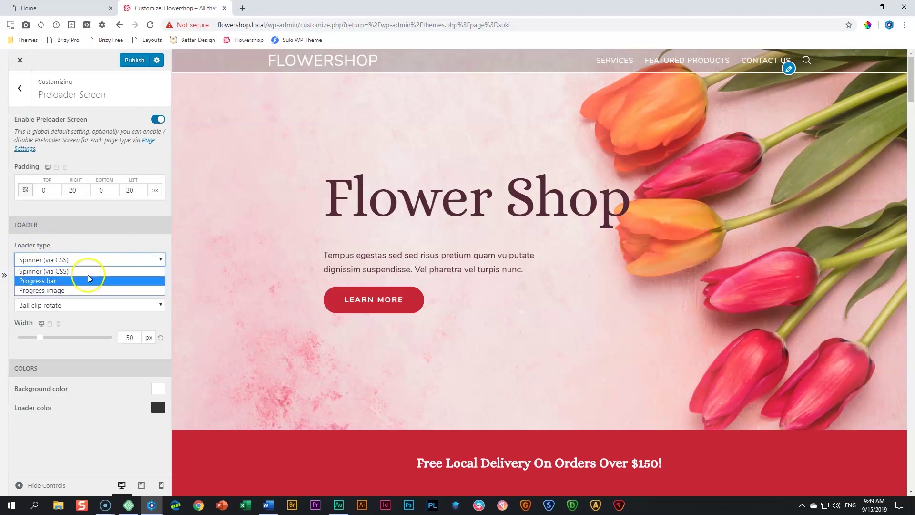
left_click(72, 291)
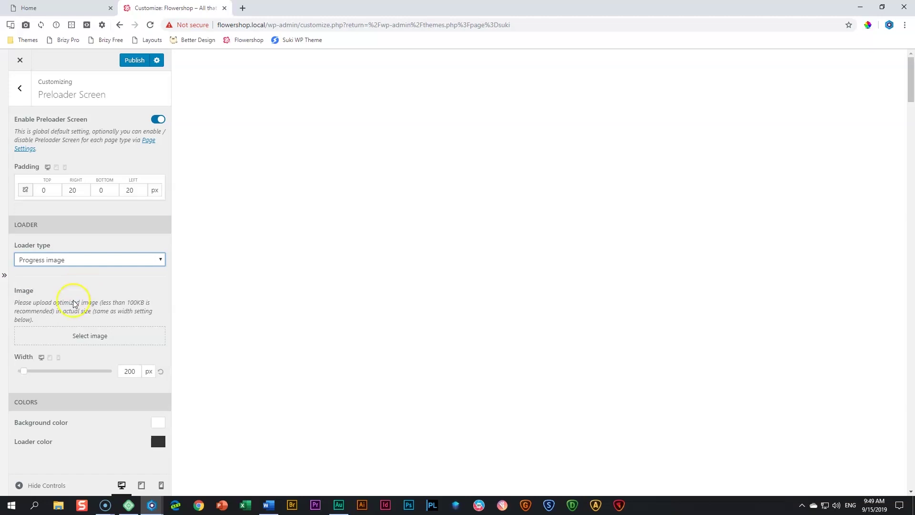
Use the red hibiscus image as the preloader's progress image
left_click(87, 336)
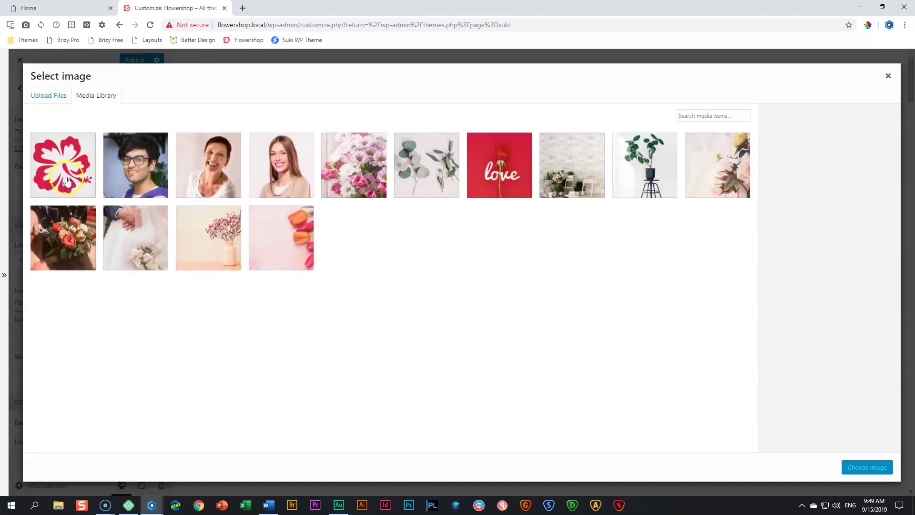
left_click(68, 180)
left_click(867, 468)
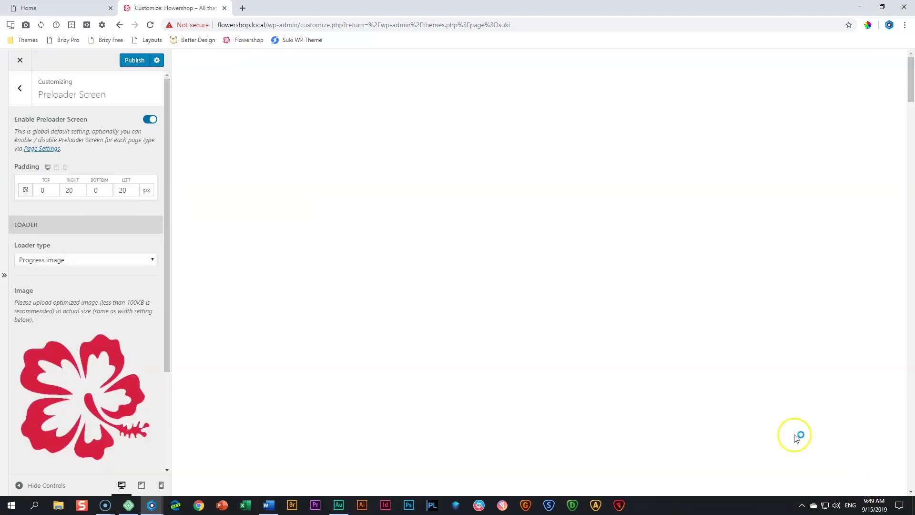
scroll(137, 305, "down", 3)
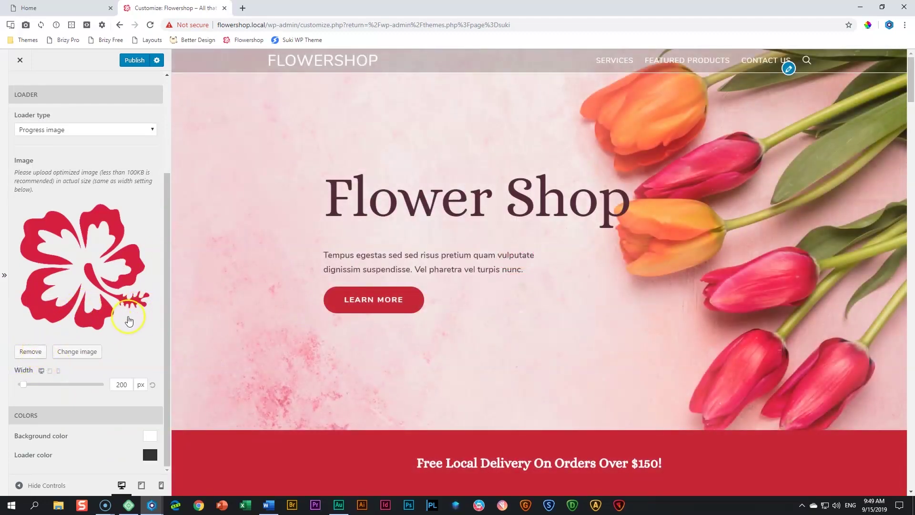
scroll(127, 321, "up", 3)
Publish the preloader changes, check the preview page, and exit the Customizer
left_click(132, 62)
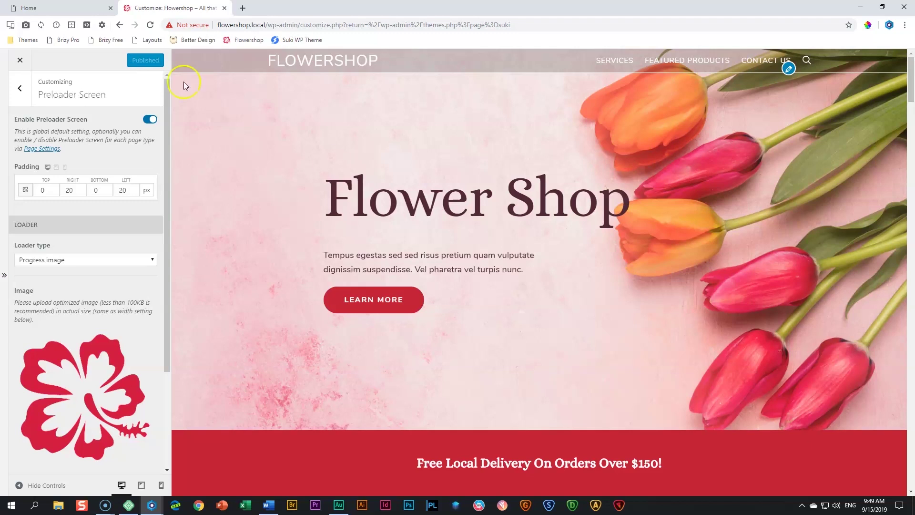
scroll(333, 171, "down", 10)
scroll(198, 101, "down", 5)
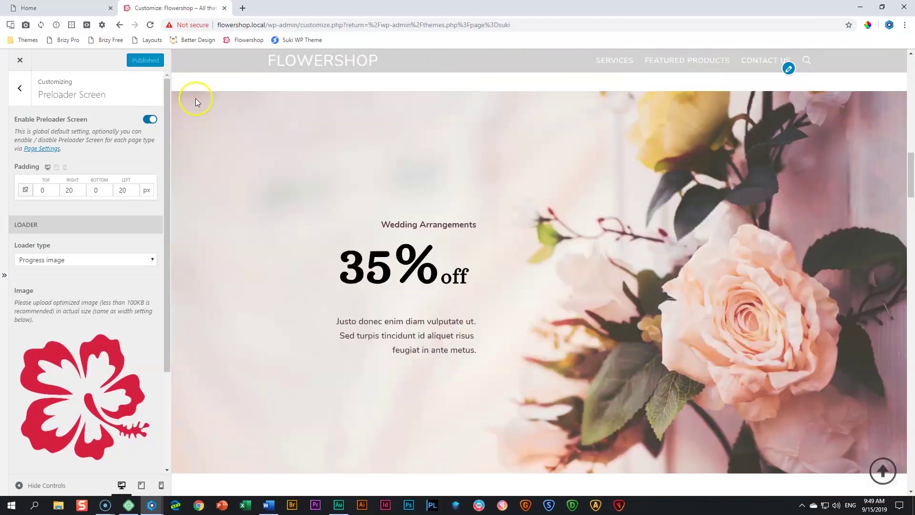
scroll(197, 103, "up", 7)
scroll(198, 105, "up", 2)
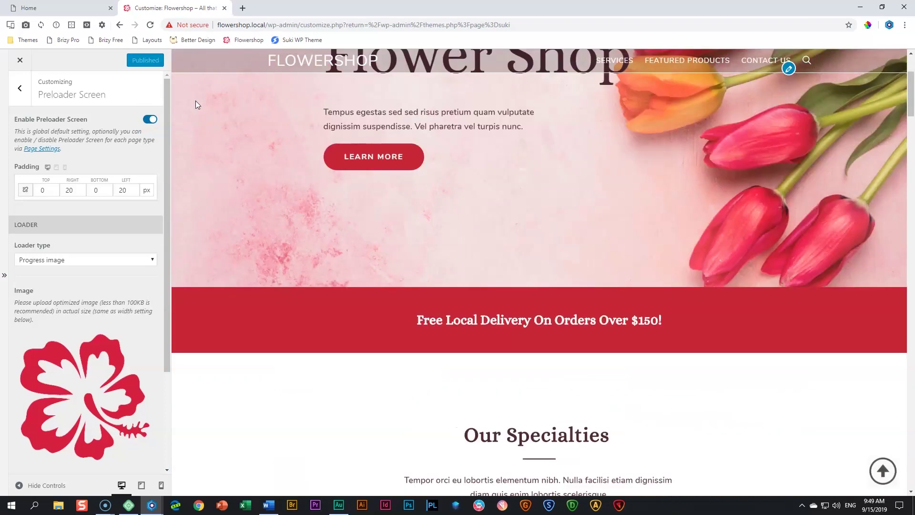
scroll(196, 104, "up", 3)
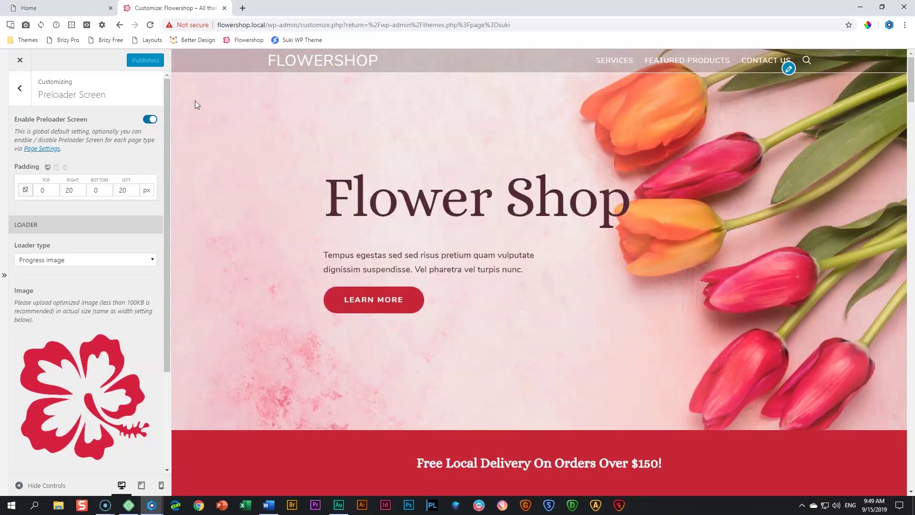
left_click(18, 61)
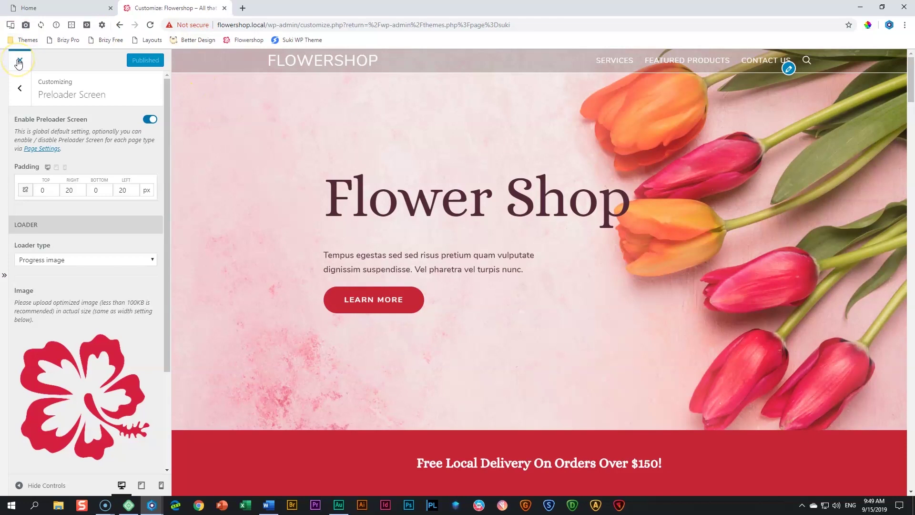
Leave Brizy for the WordPress admin and visit the live Flowershop site
left_click(225, 9)
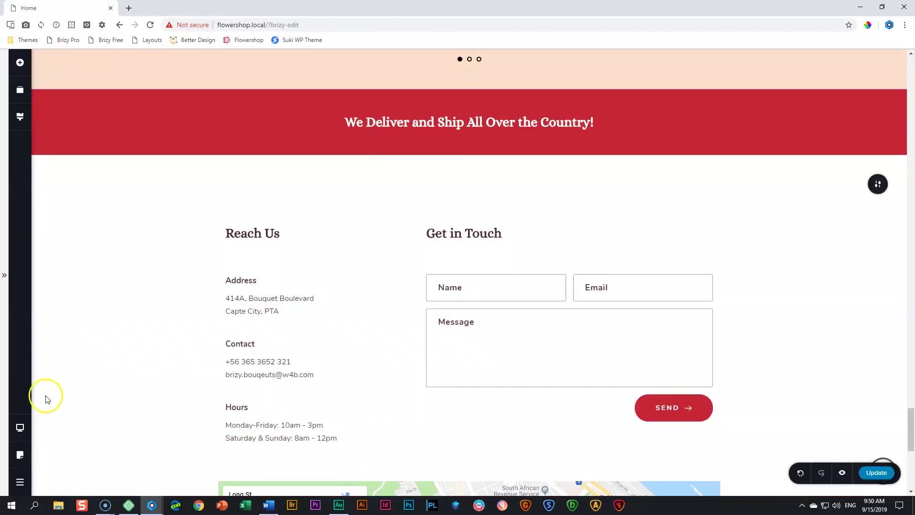
left_click(19, 480)
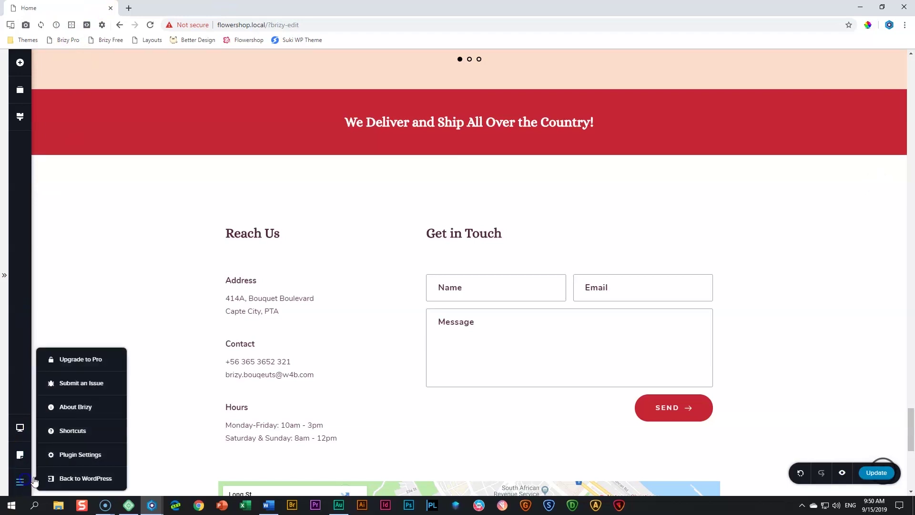
left_click(61, 480)
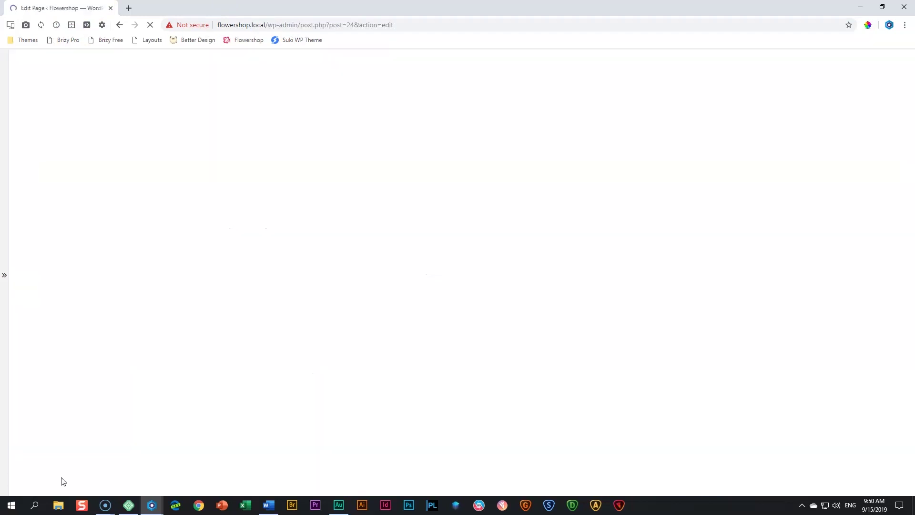
mouse_move(47, 56)
left_click(45, 73)
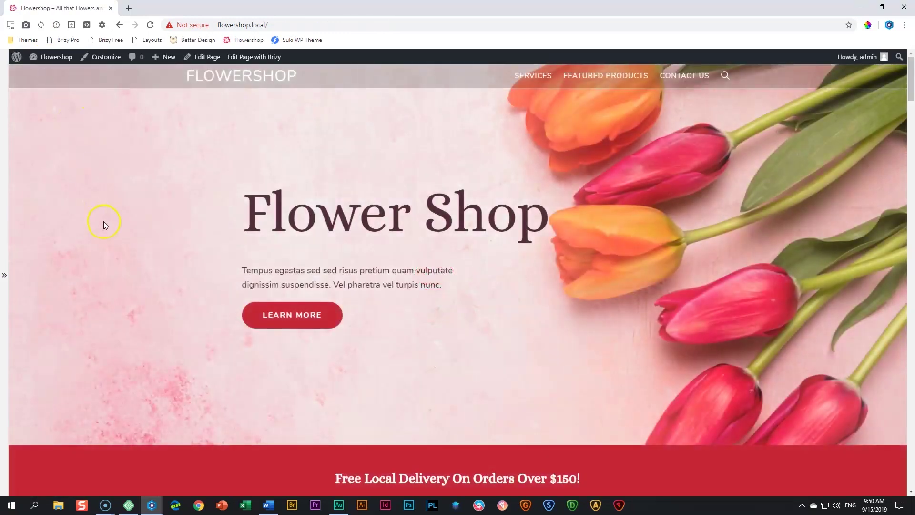
scroll(105, 222, "down", 8)
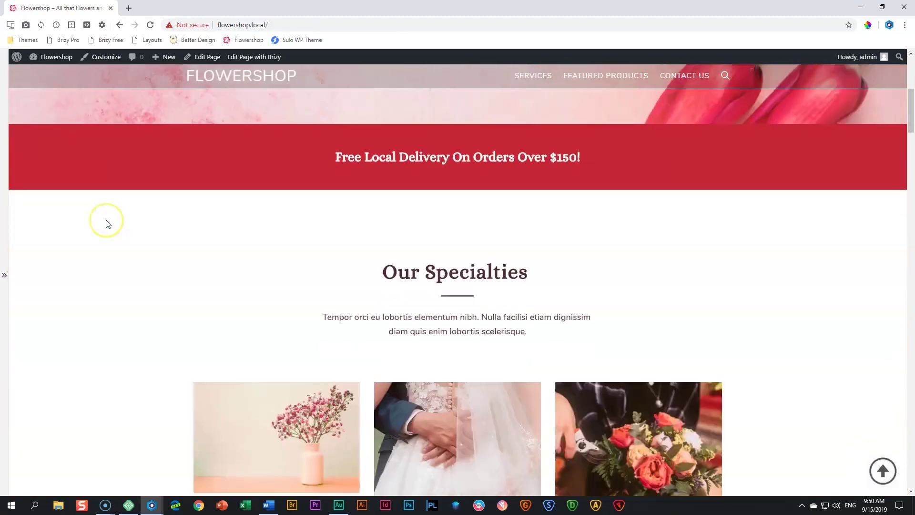
scroll(107, 224, "down", 13)
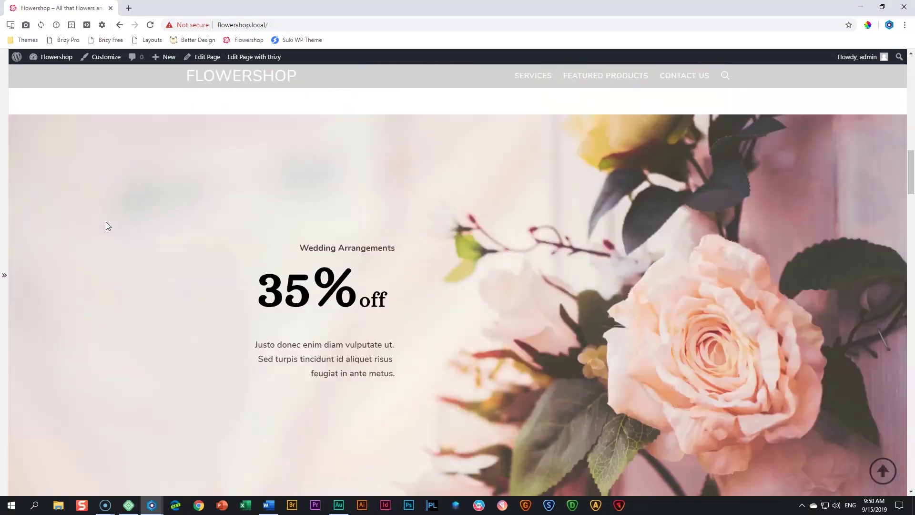
scroll(107, 223, "down", 20)
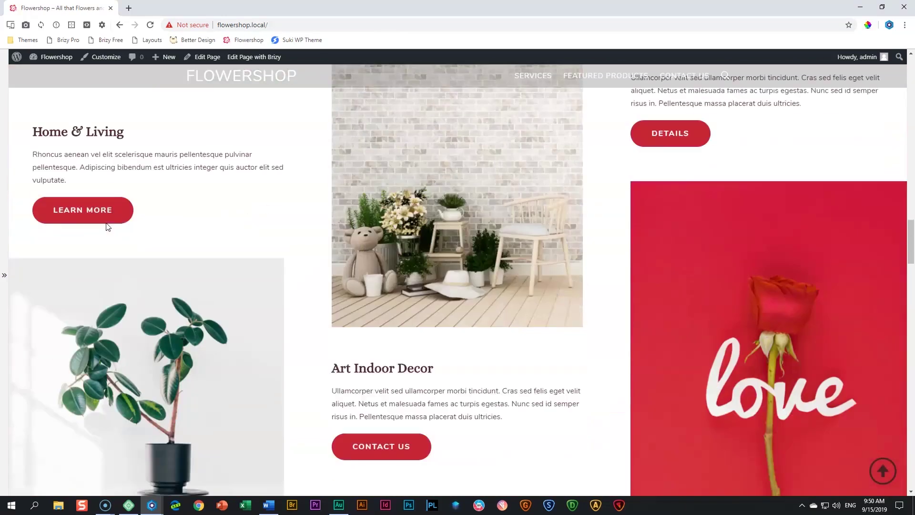
scroll(106, 227, "down", 16)
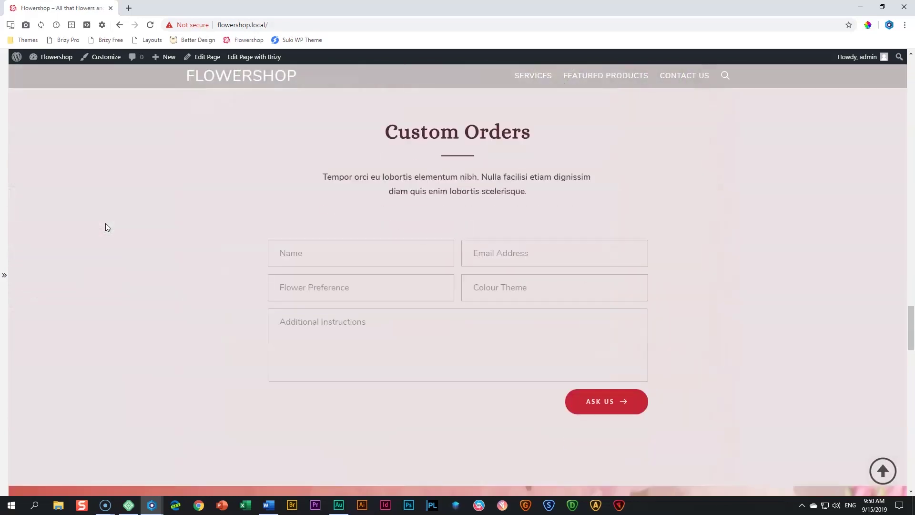
scroll(107, 227, "down", 14)
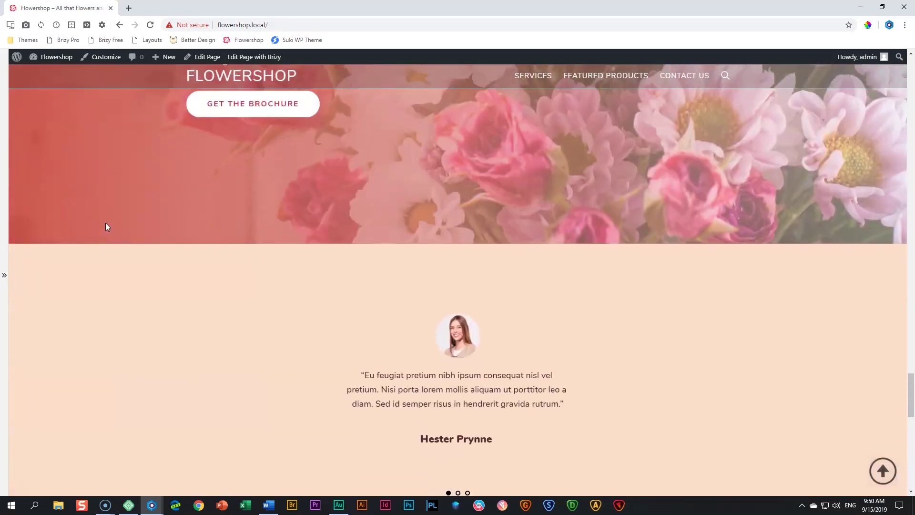
scroll(107, 227, "down", 12)
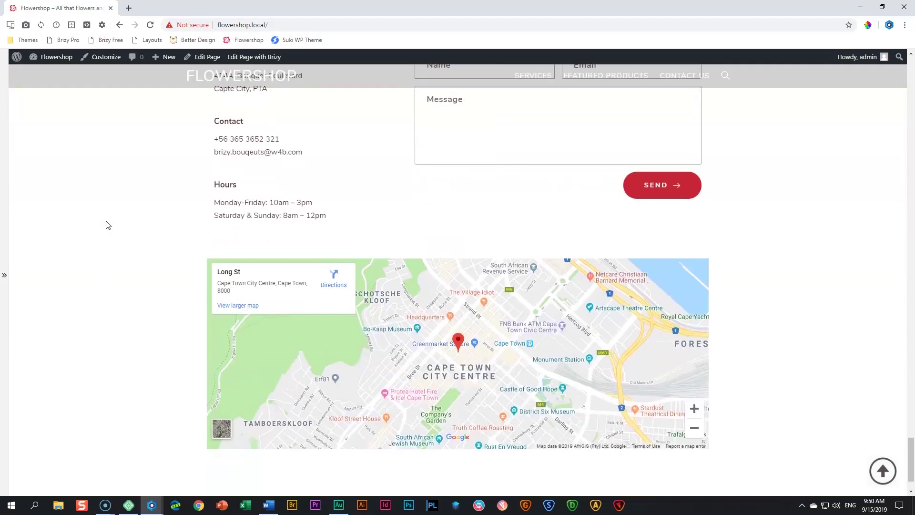
scroll(108, 225, "up", 20)
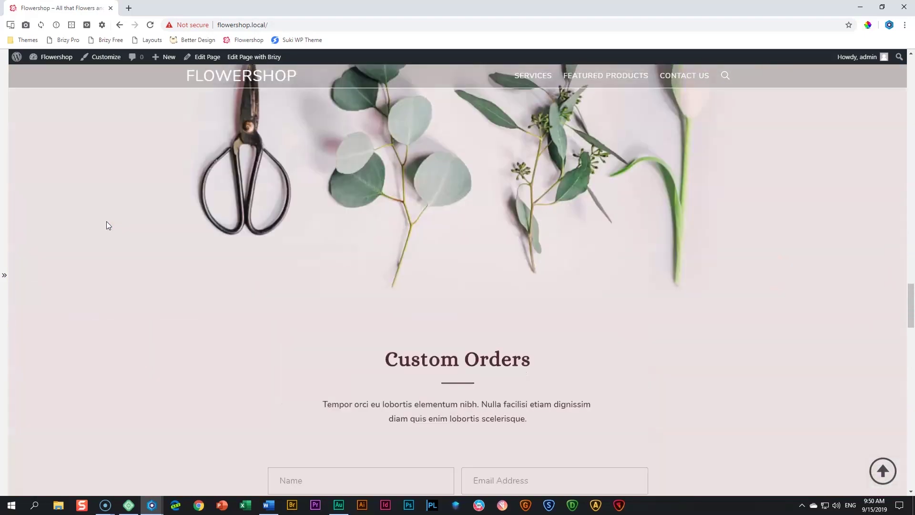
scroll(106, 223, "up", 5)
left_click(532, 82)
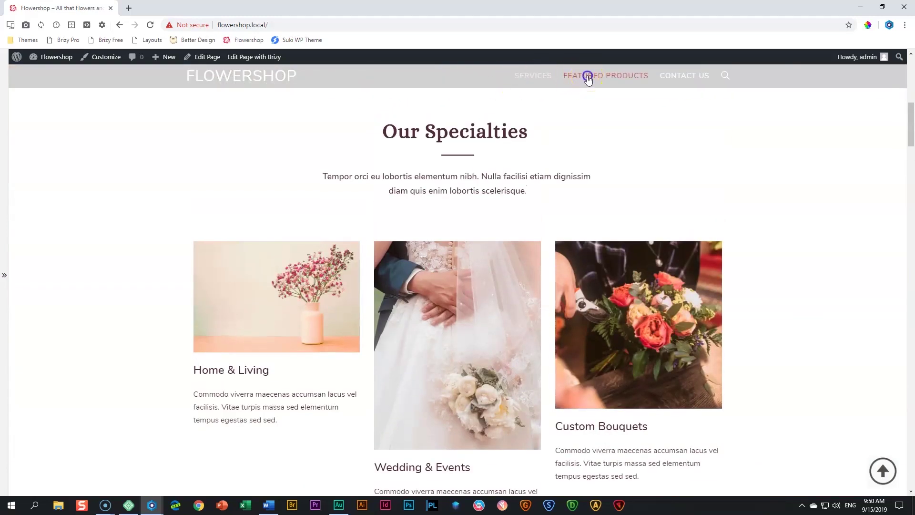
left_click(587, 77)
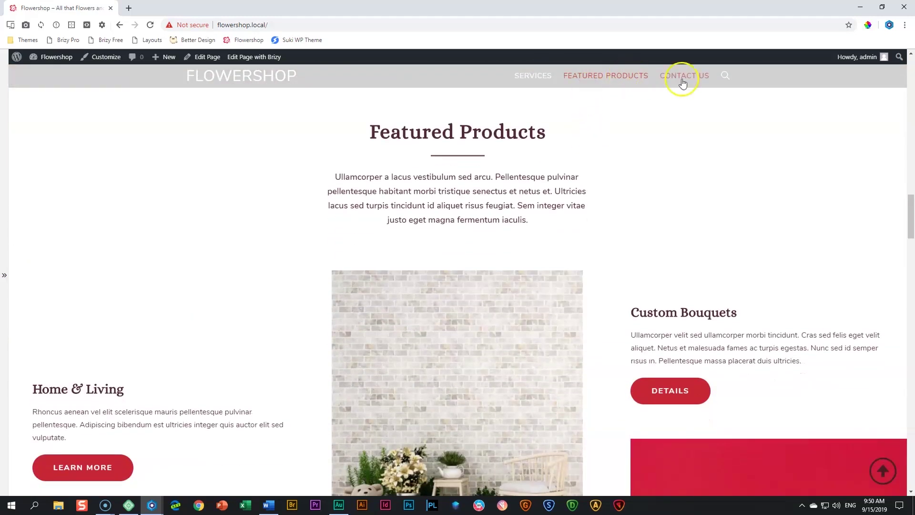
left_click(684, 80)
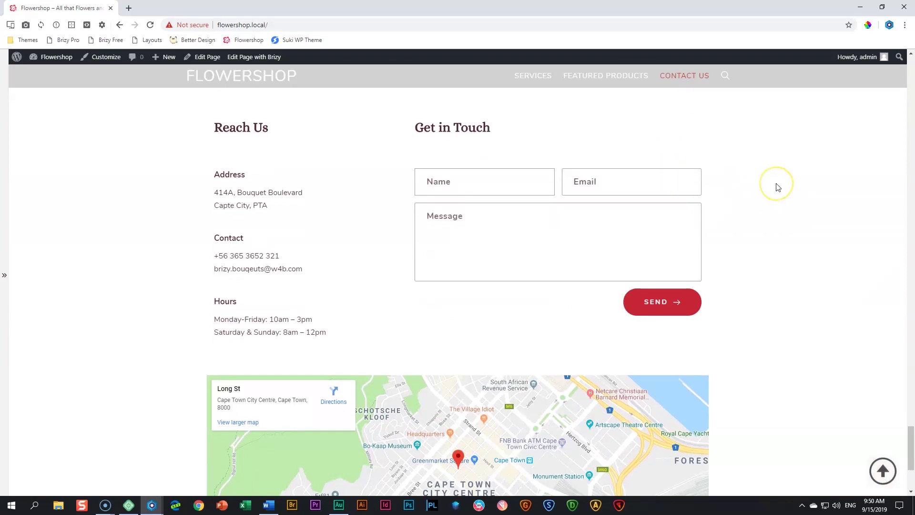
scroll(768, 194, "down", 4)
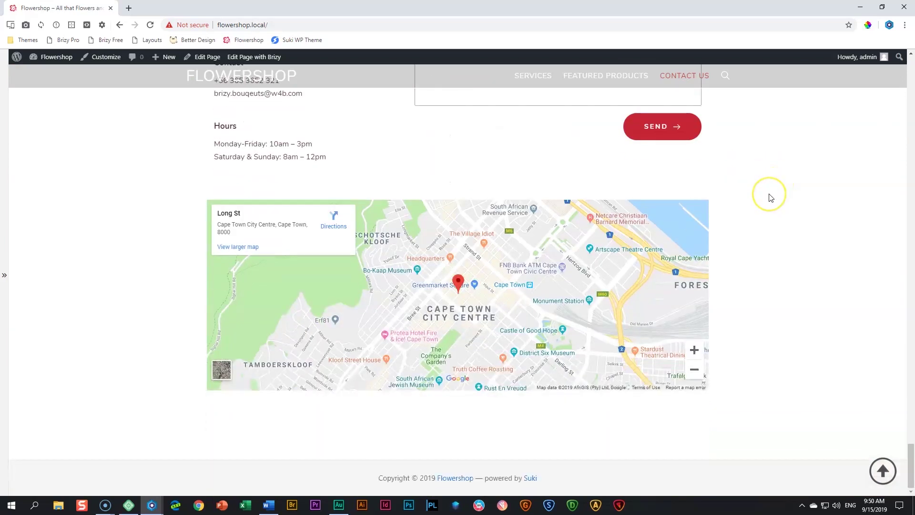
scroll(771, 197, "up", 20)
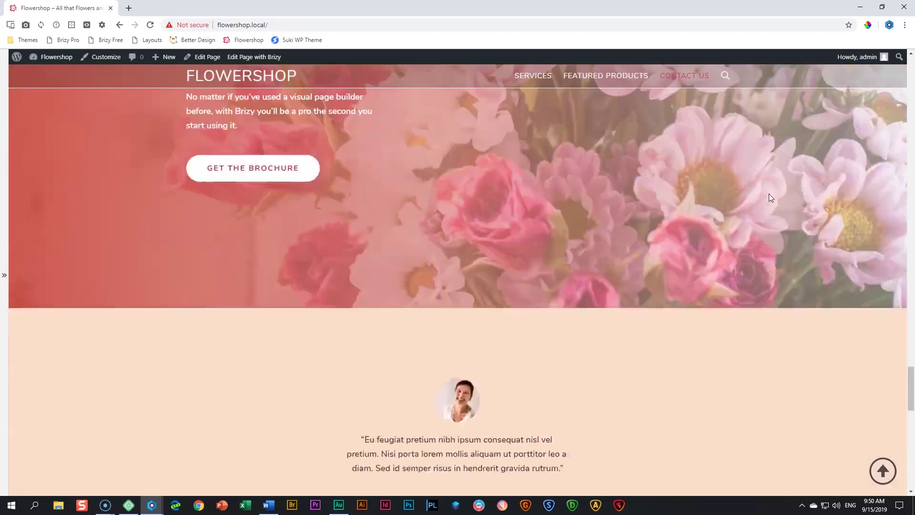
scroll(771, 197, "up", 20)
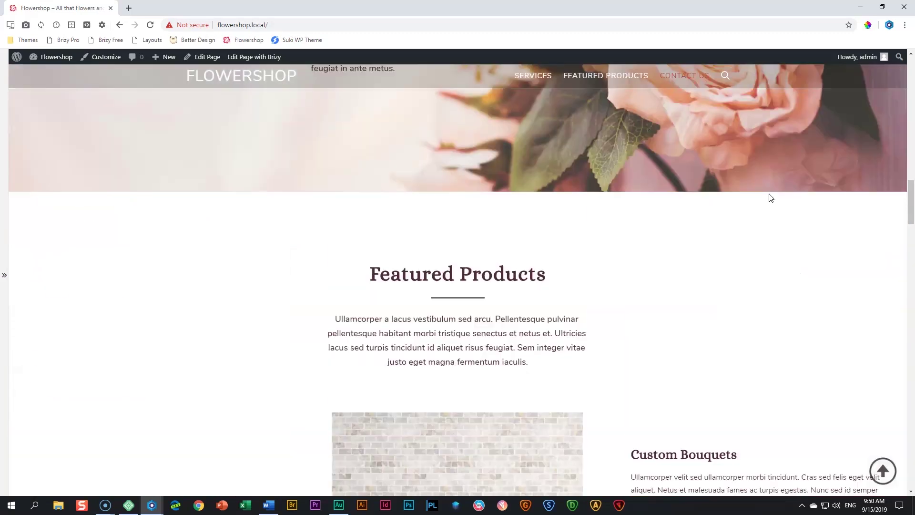
scroll(771, 198, "up", 10)
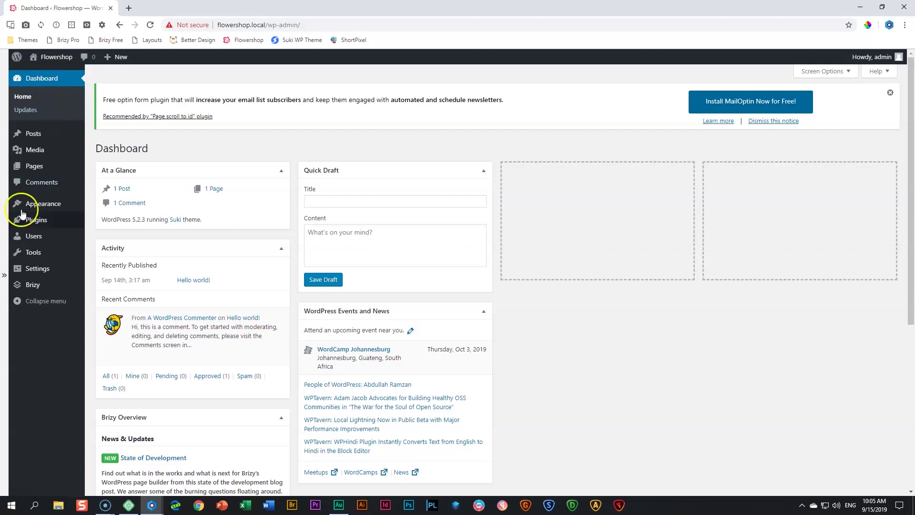
Open Brizy > Leads from the admin sidebar
mouse_move(27, 285)
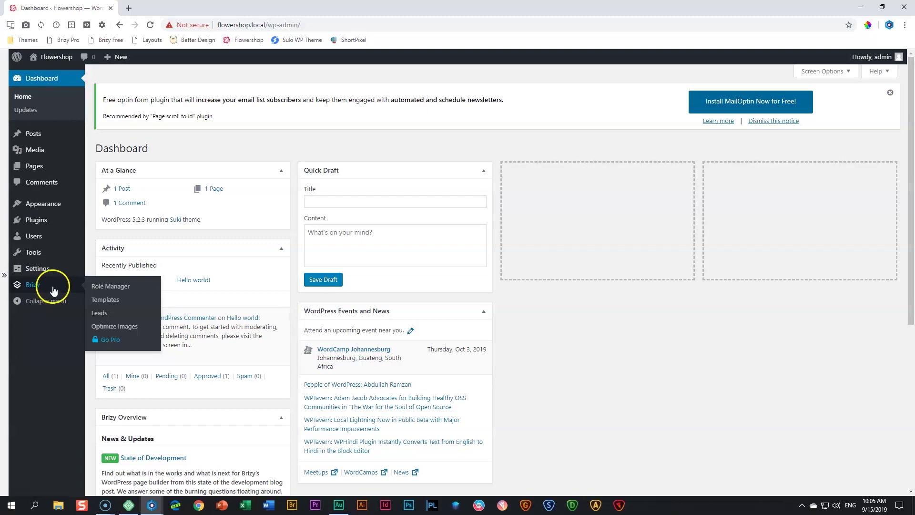
left_click(100, 314)
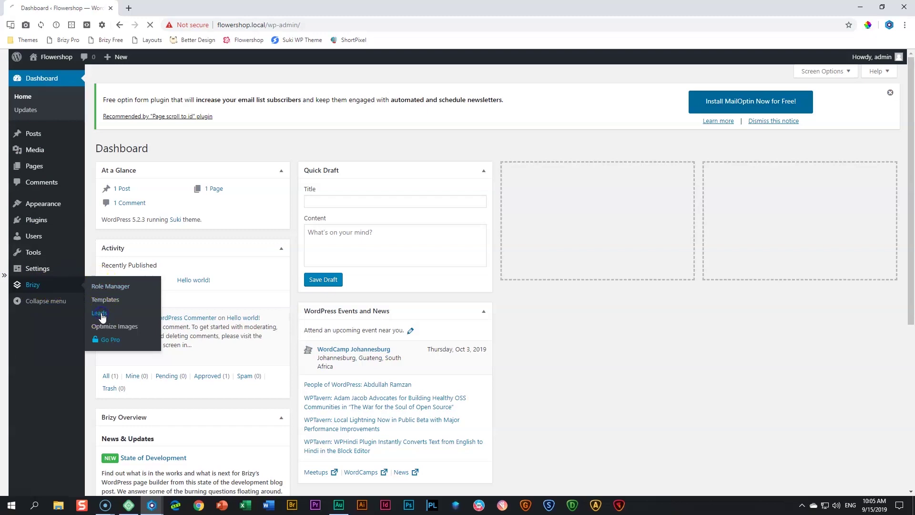